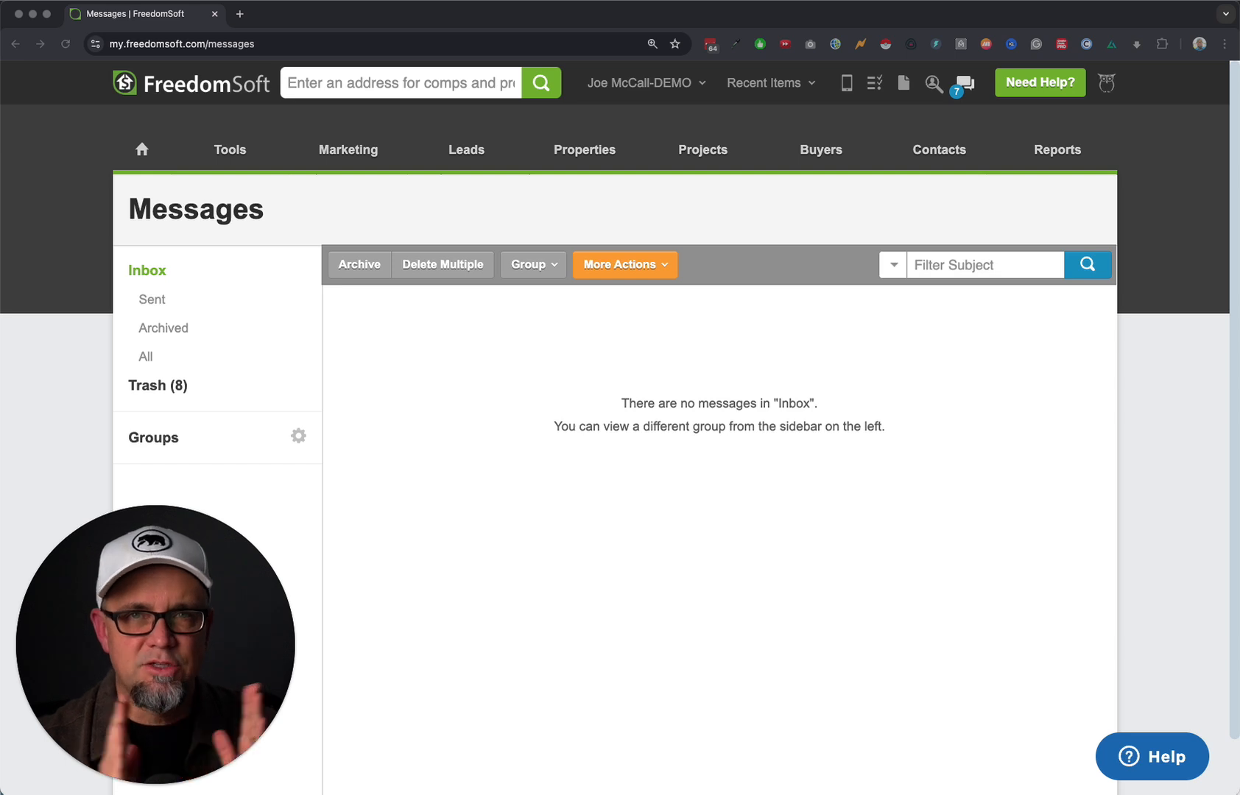
Return from Messages to the dashboard, then open Tools > Zip Finder.
mouse_move(135, 756)
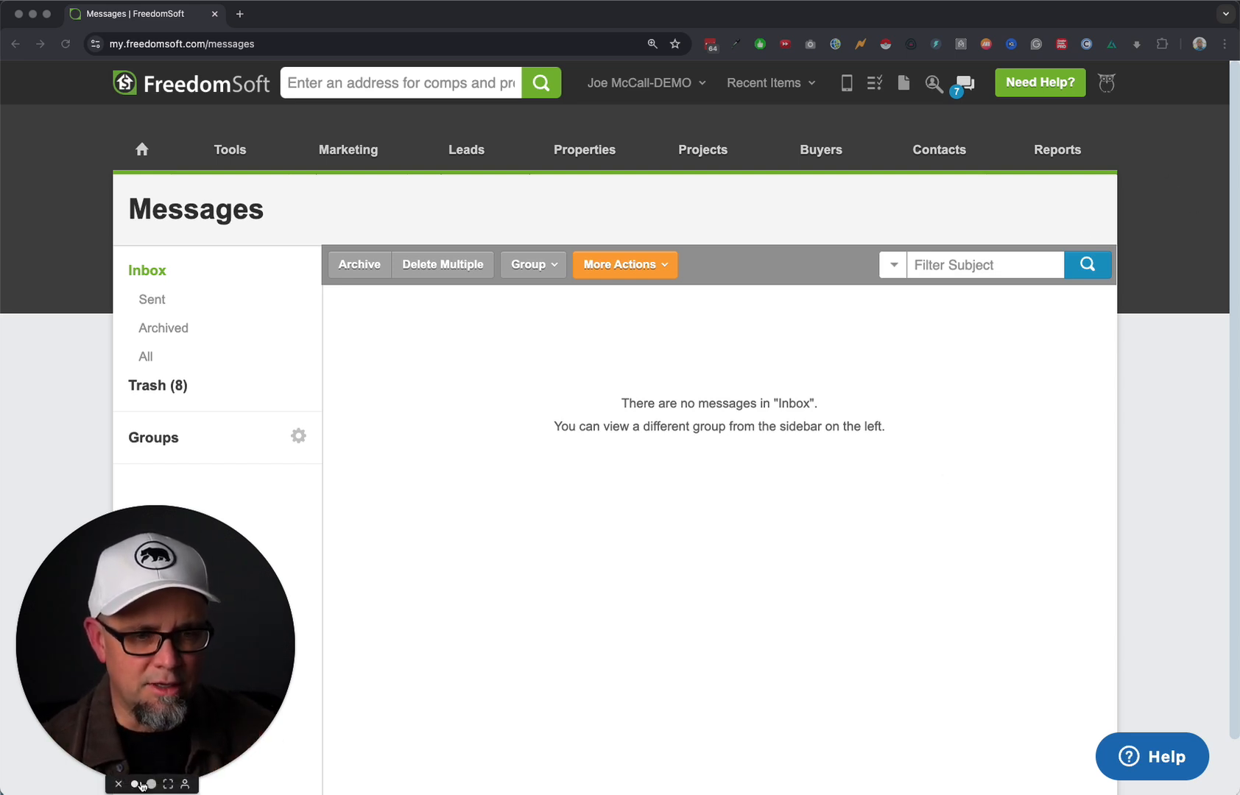
click(140, 785)
drag(82, 729, 1145, 711)
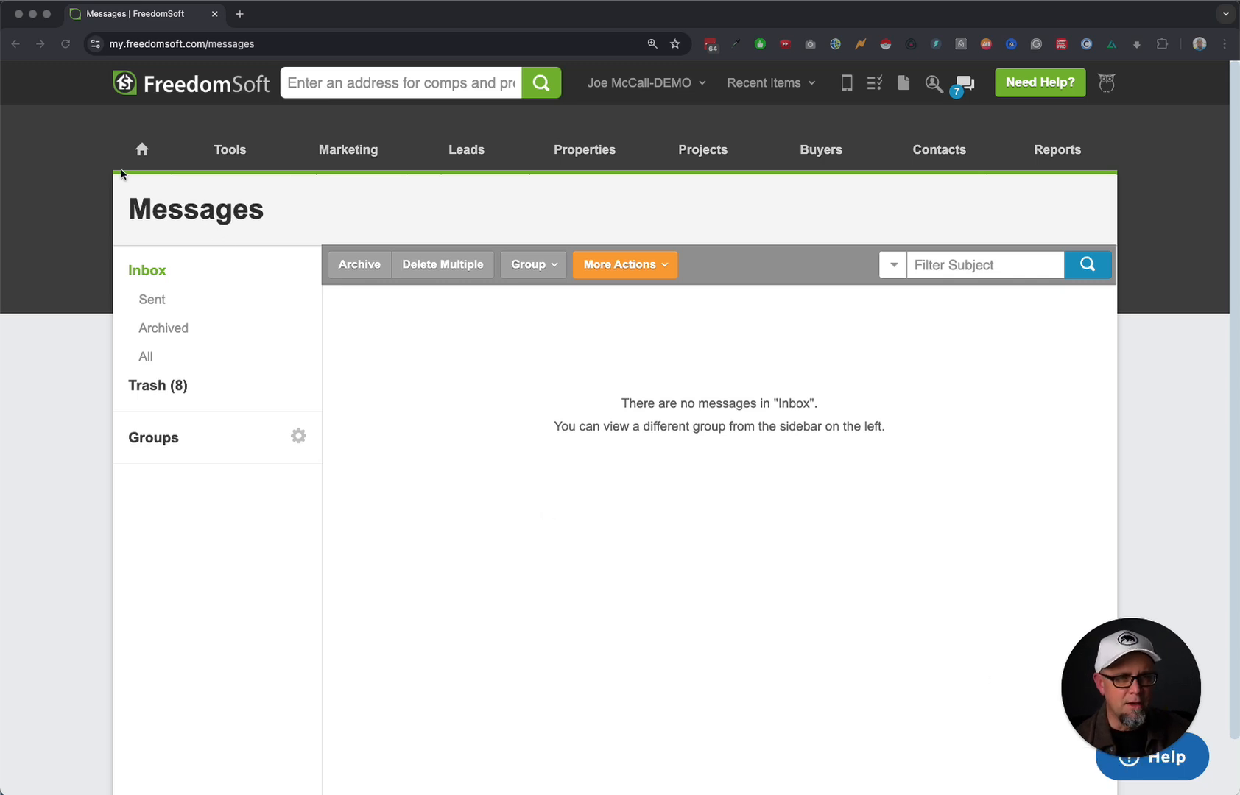
click(141, 150)
mouse_move(233, 155)
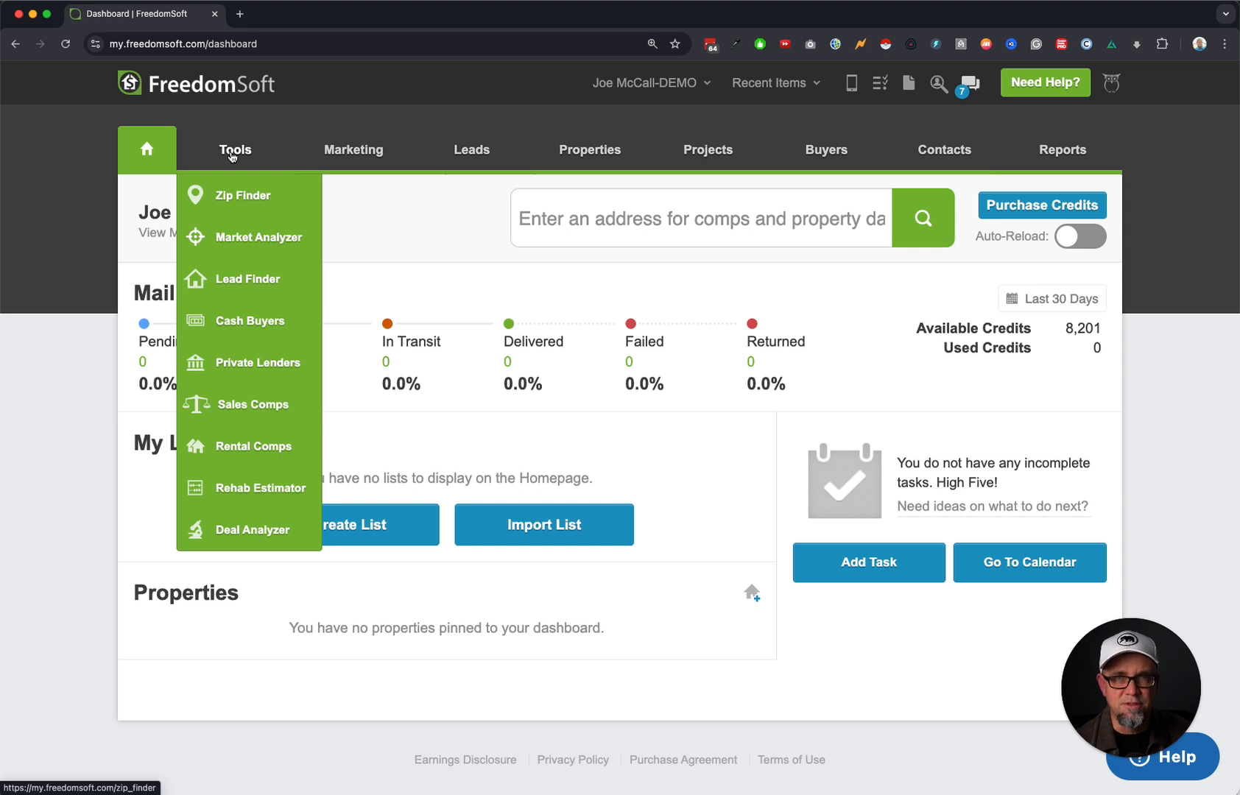
click(254, 195)
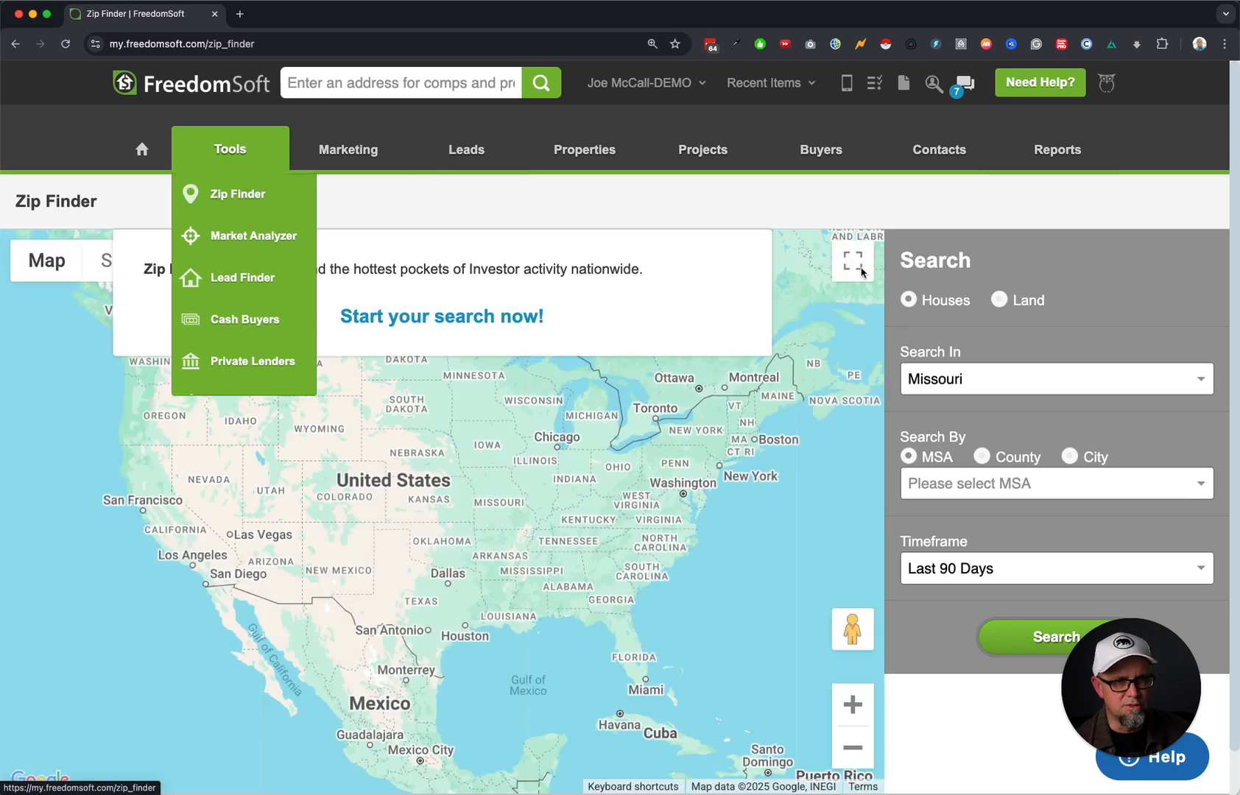
Search land activity in Citrus County, Florida over the last 365 days.
click(1000, 382)
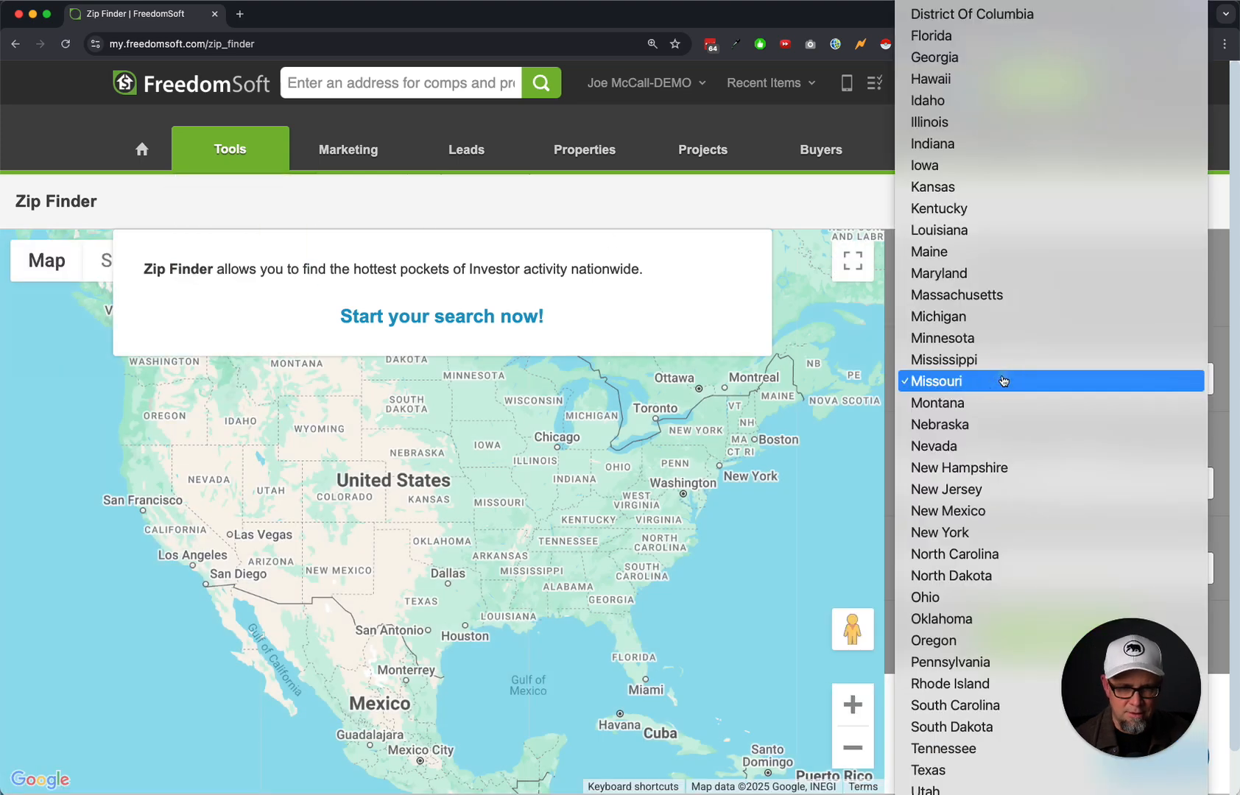
key(Return)
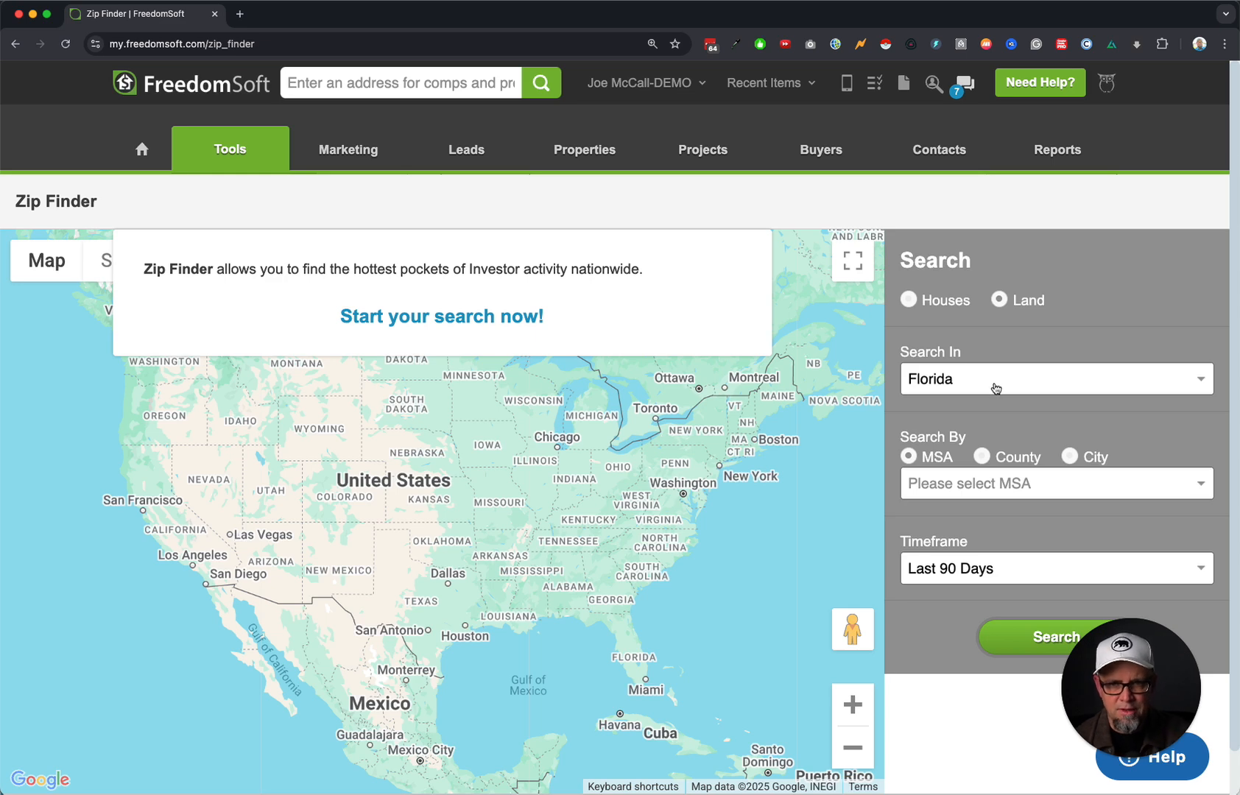
drag(1138, 708, 106, 712)
click(987, 464)
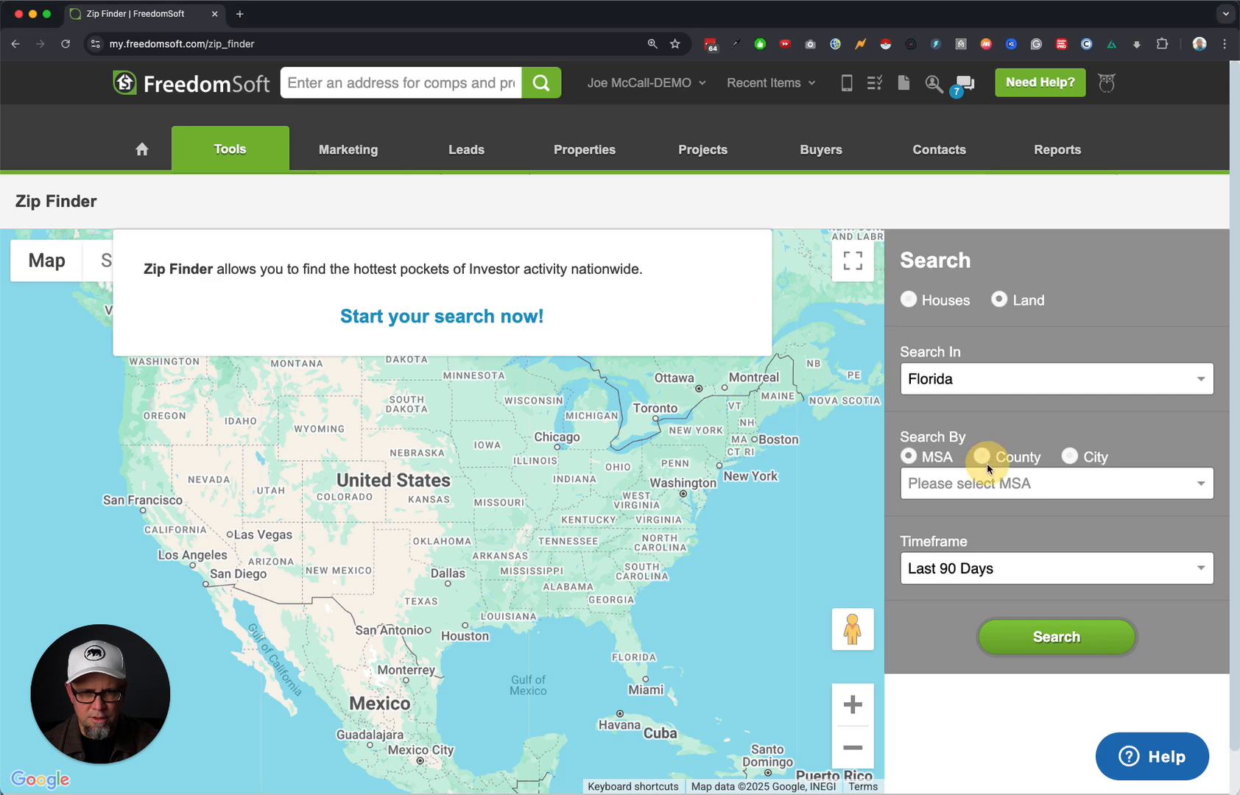
click(998, 483)
text(ci)
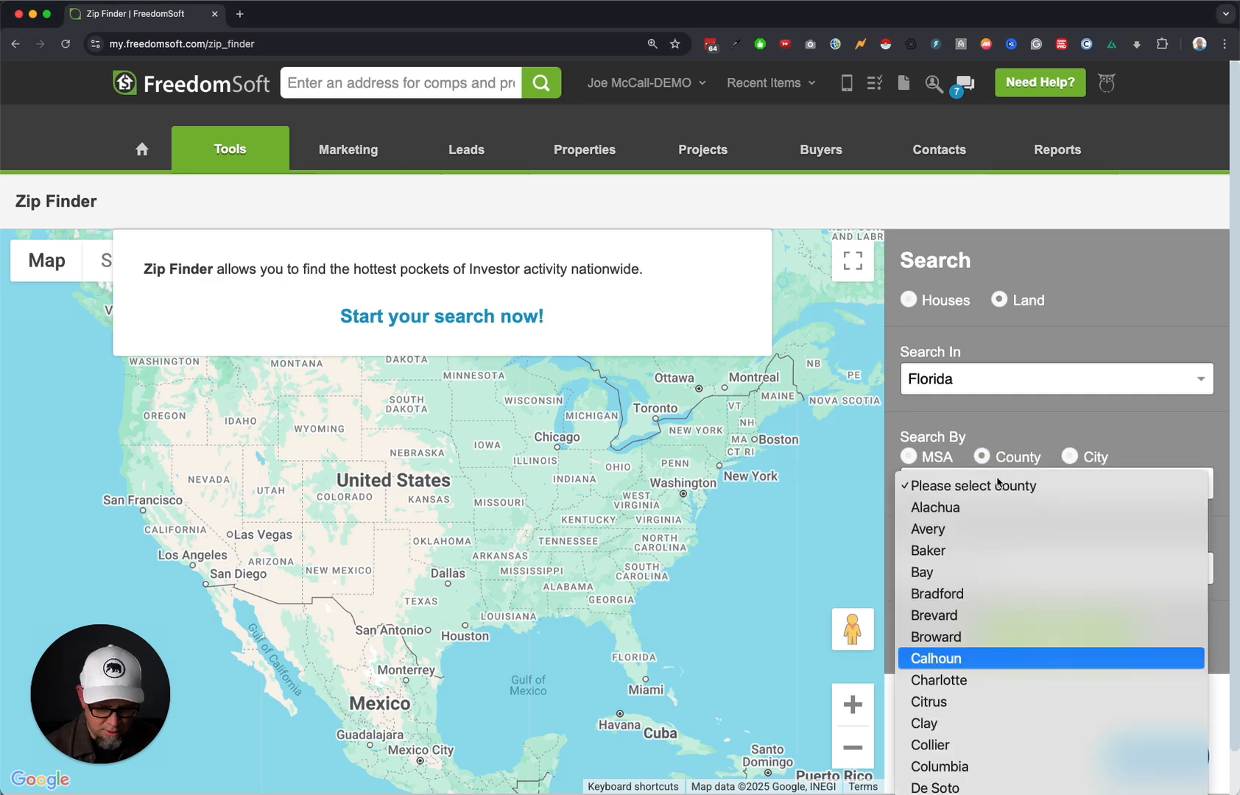
key(Return)
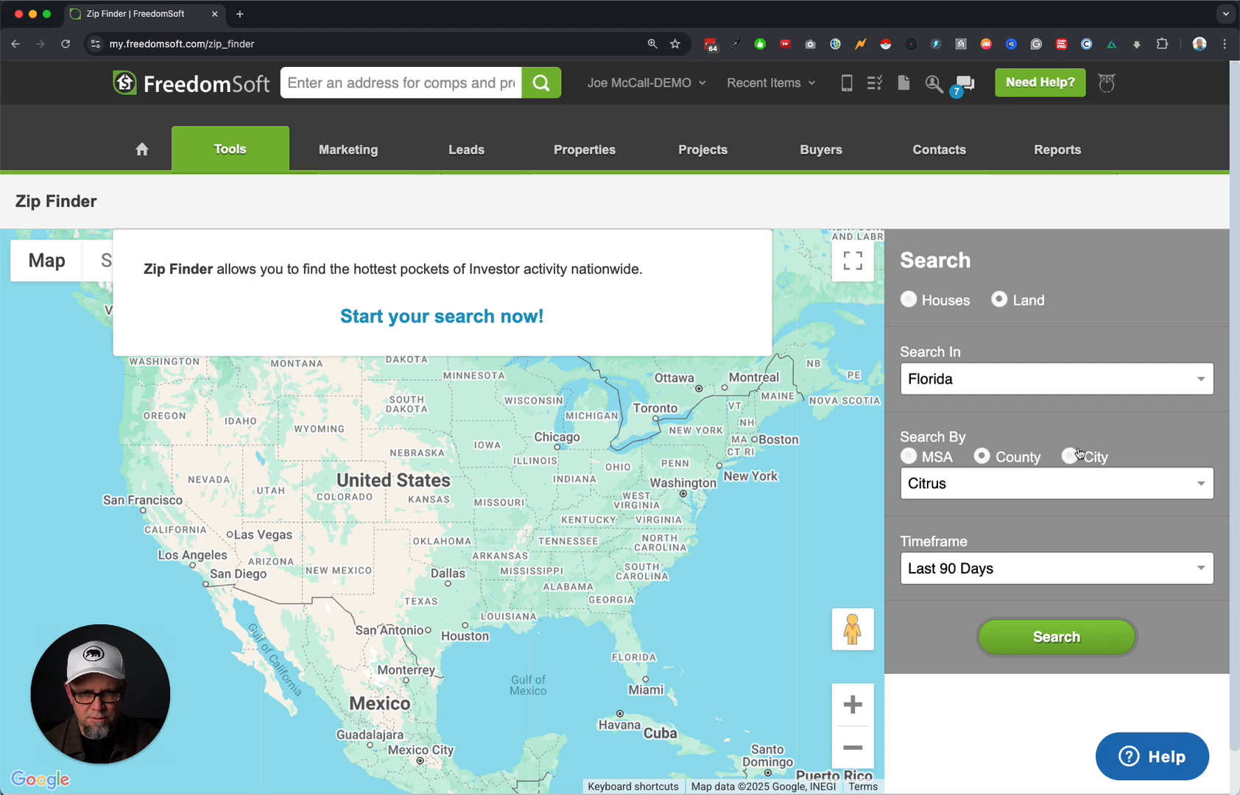
click(1019, 565)
click(1019, 606)
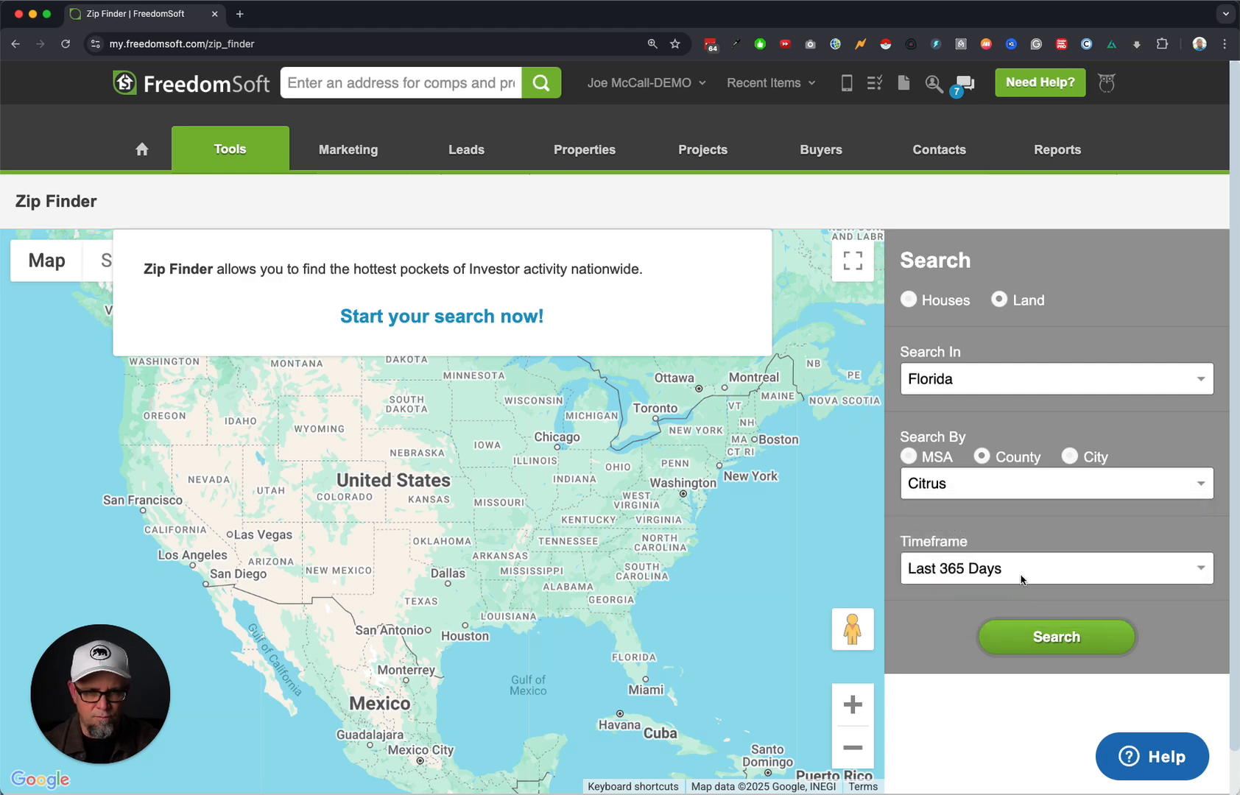
click(1071, 638)
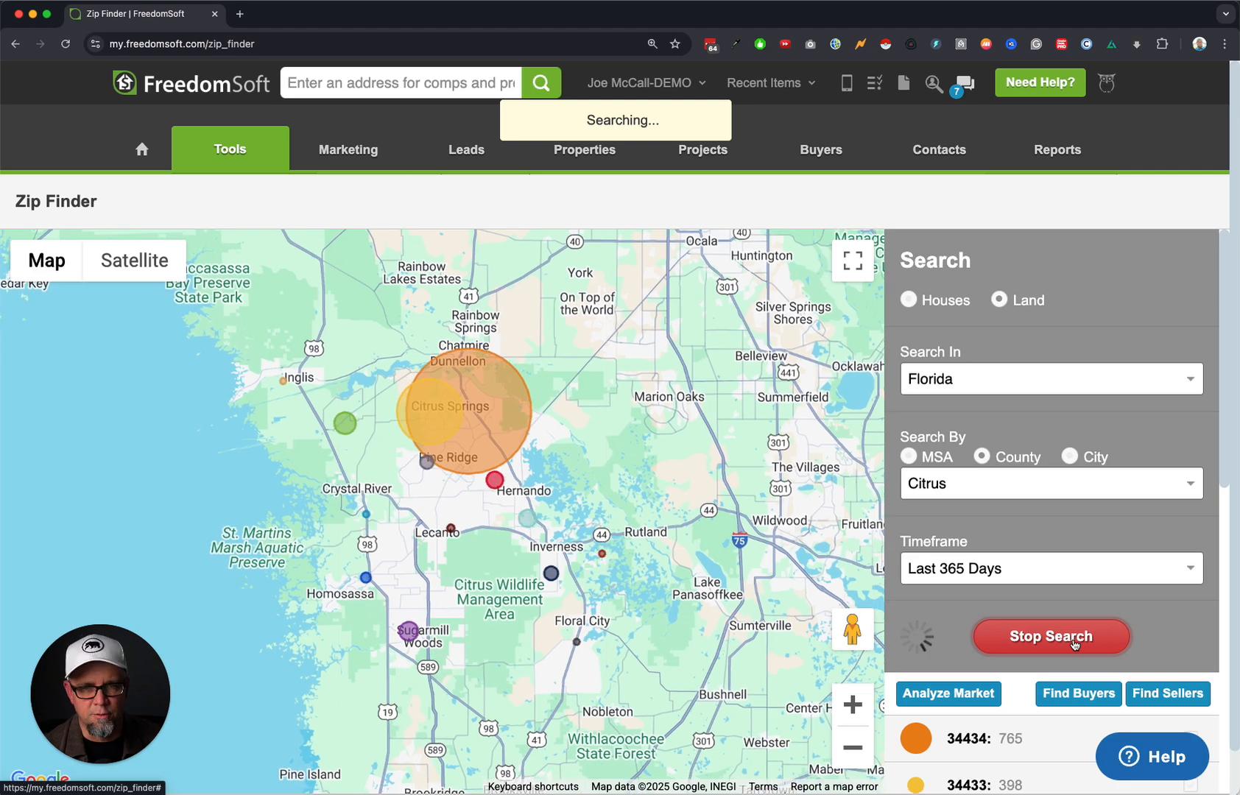
Select zip codes 34433 and 34434 and find buyers in them.
scroll(1173, 626, down, 1)
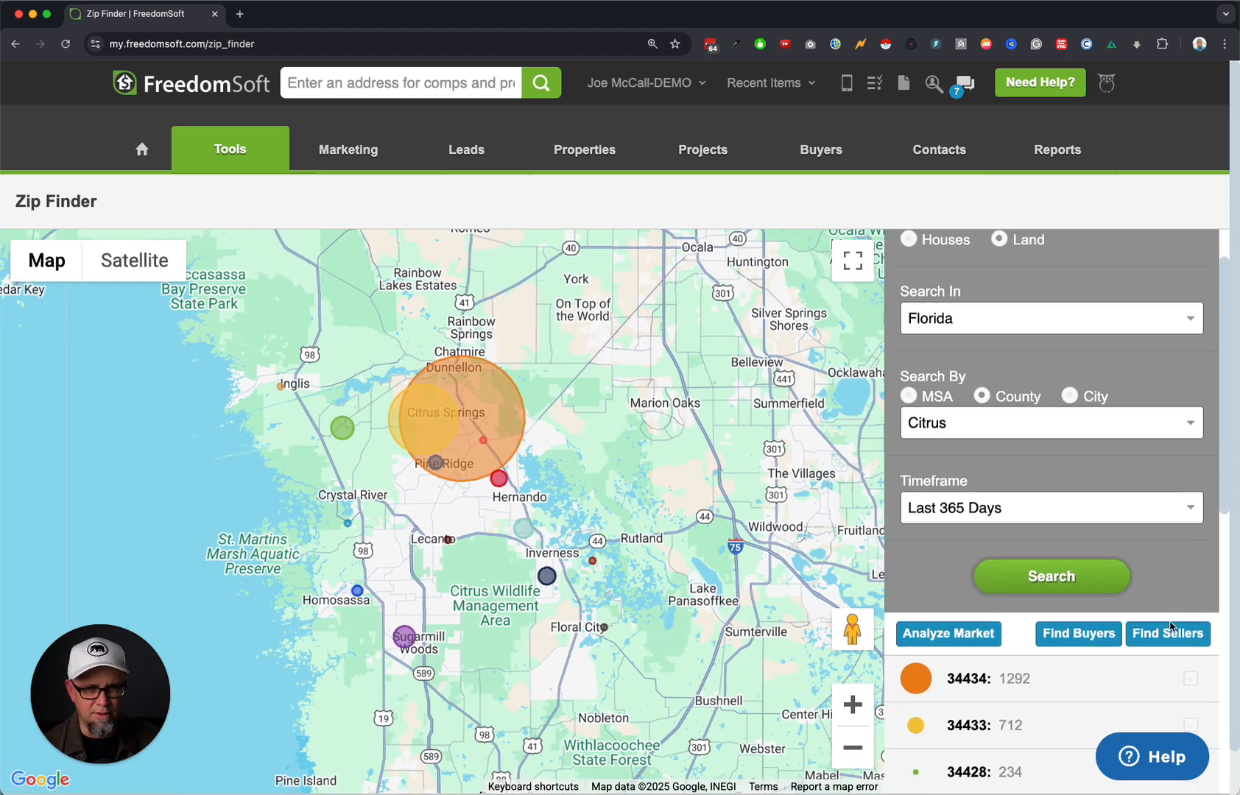
scroll(1171, 626, down, 10)
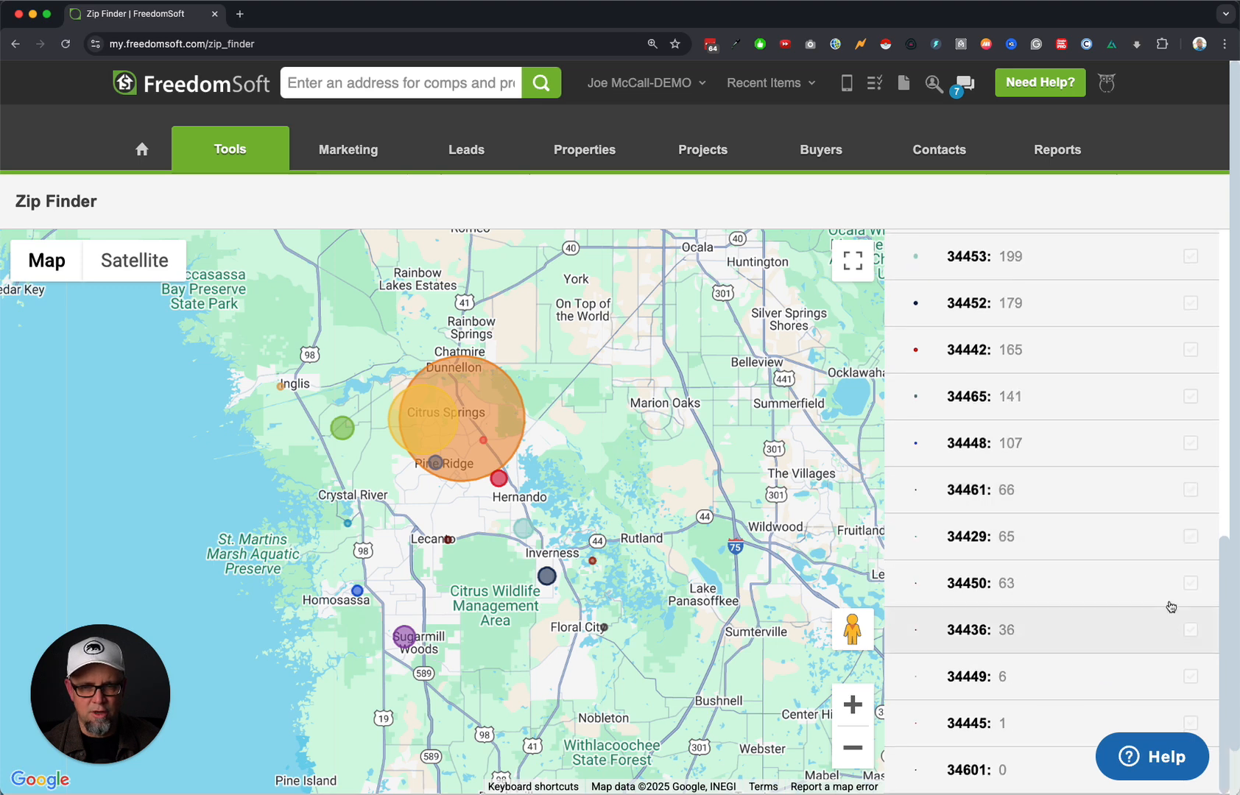
scroll(1069, 628, up, 7)
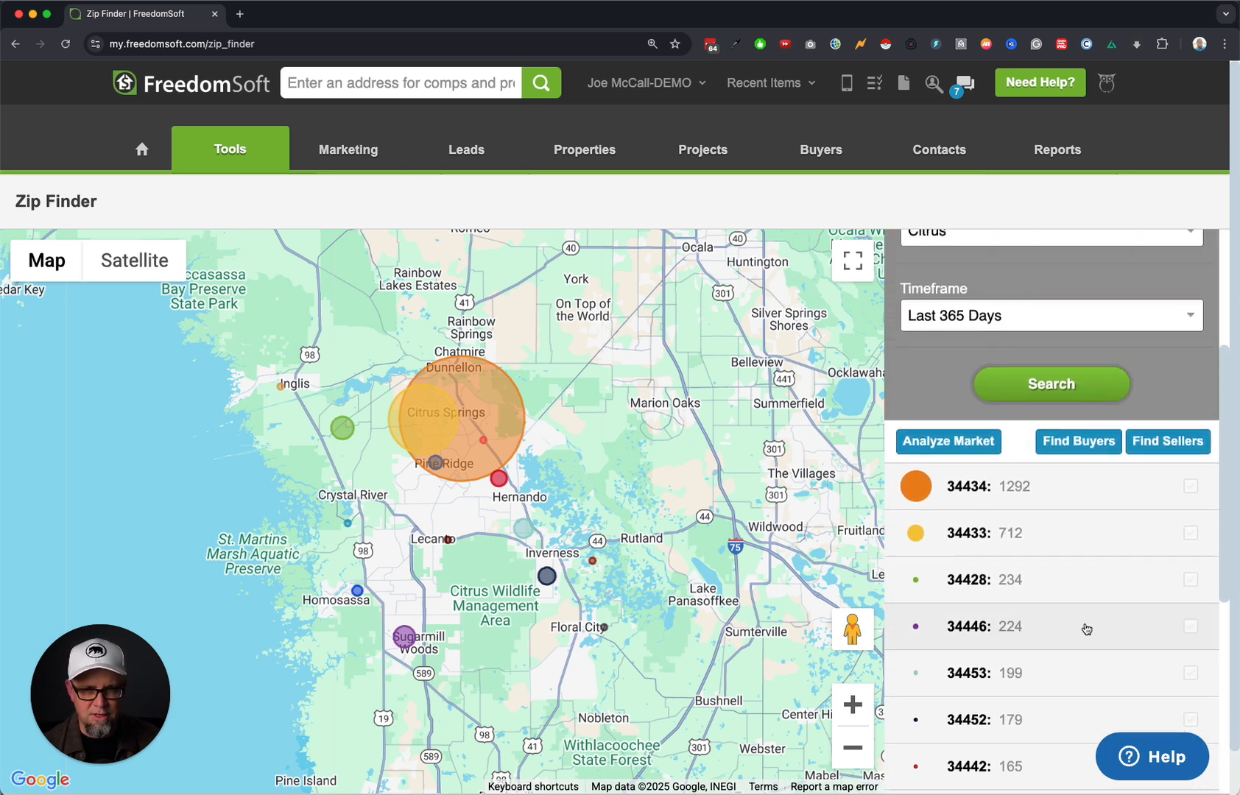
click(1191, 533)
click(1191, 517)
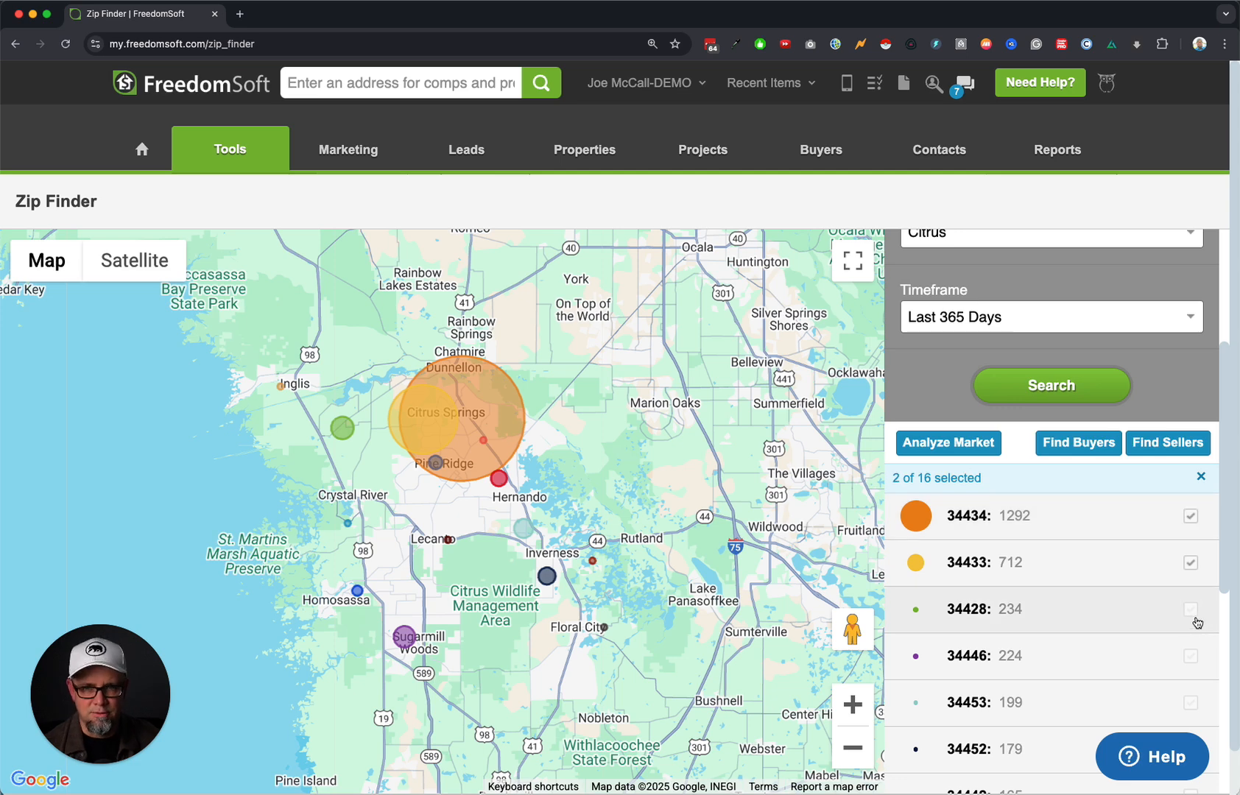
click(1079, 443)
Search with duplicate owners removed and Out-of-Zip-Code Owner set to No Preference.
drag(648, 451, 654, 451)
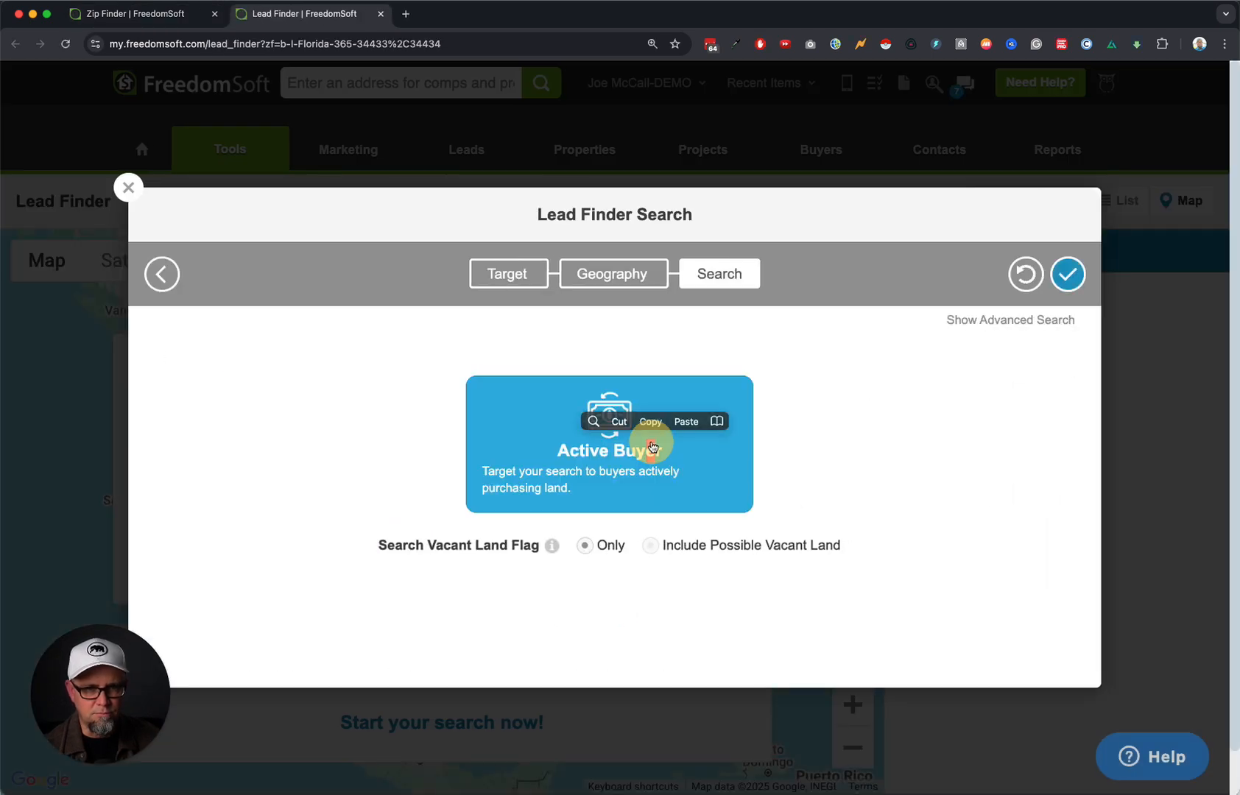
click(1029, 321)
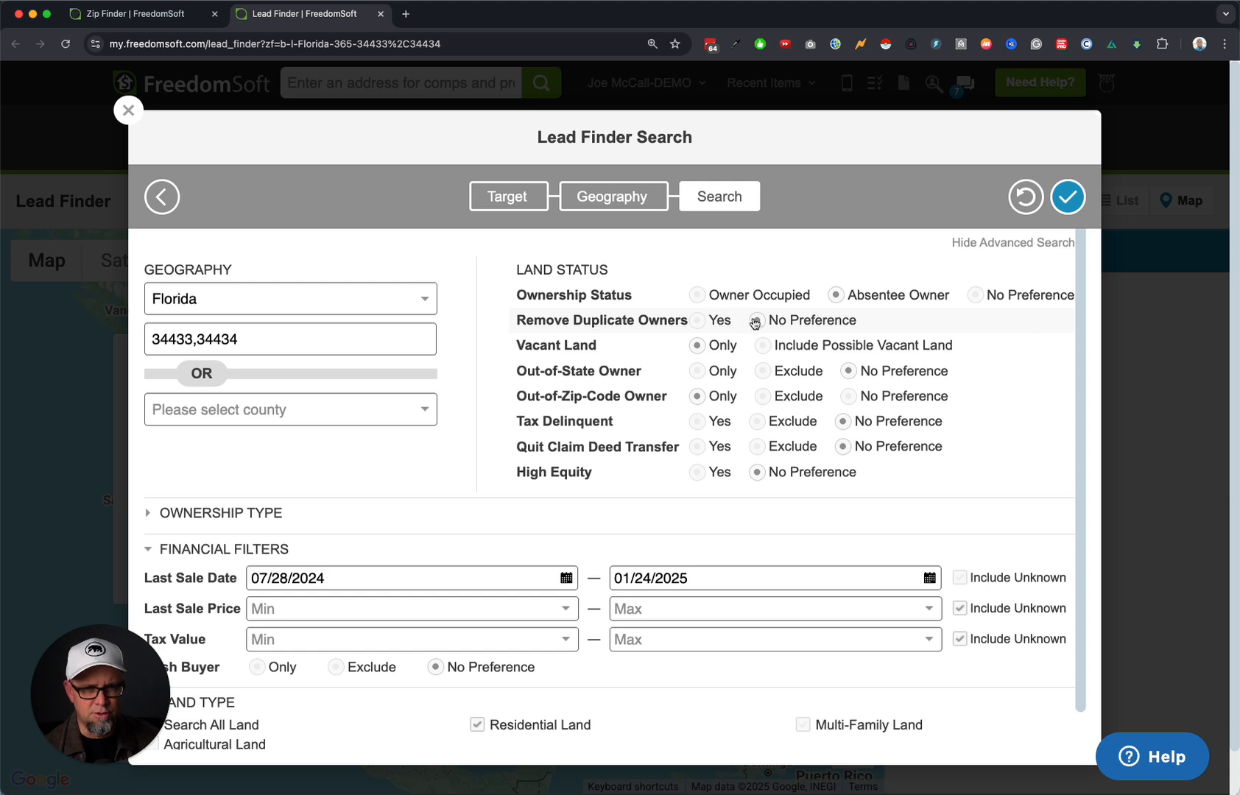
click(696, 321)
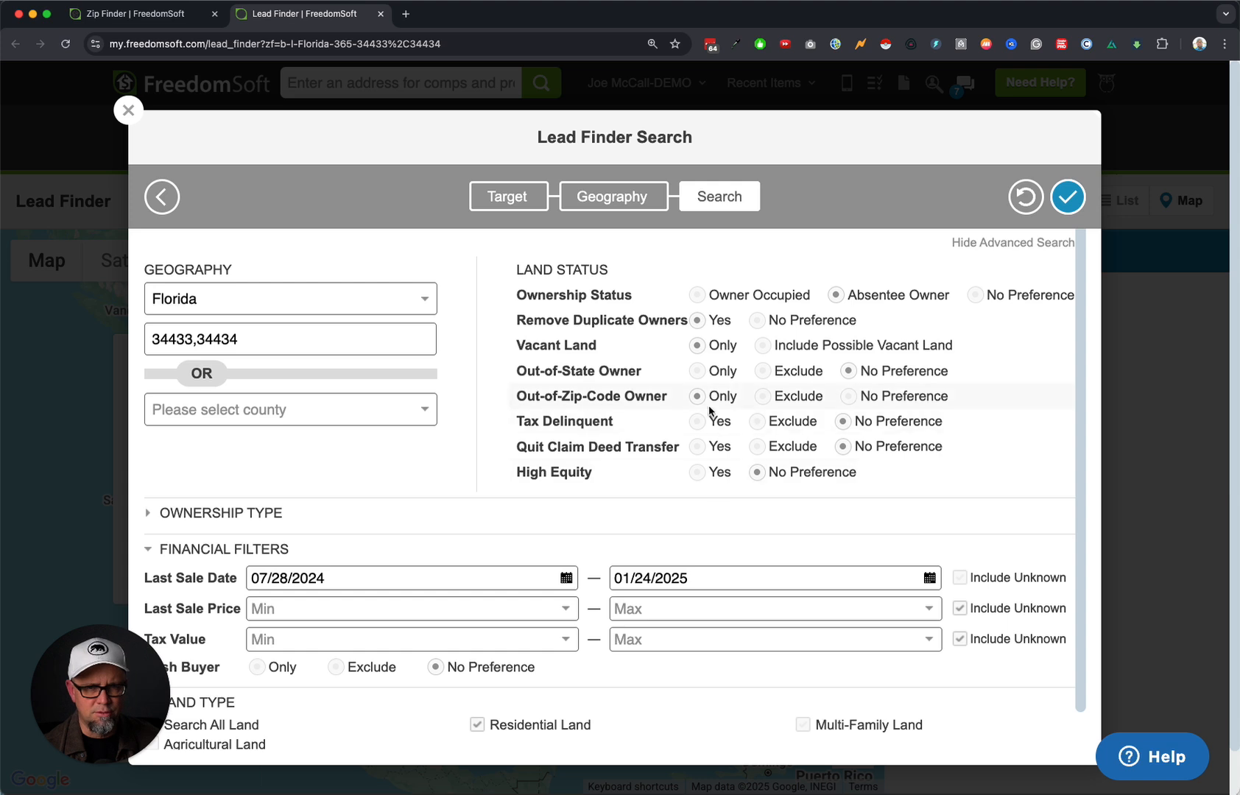
click(850, 399)
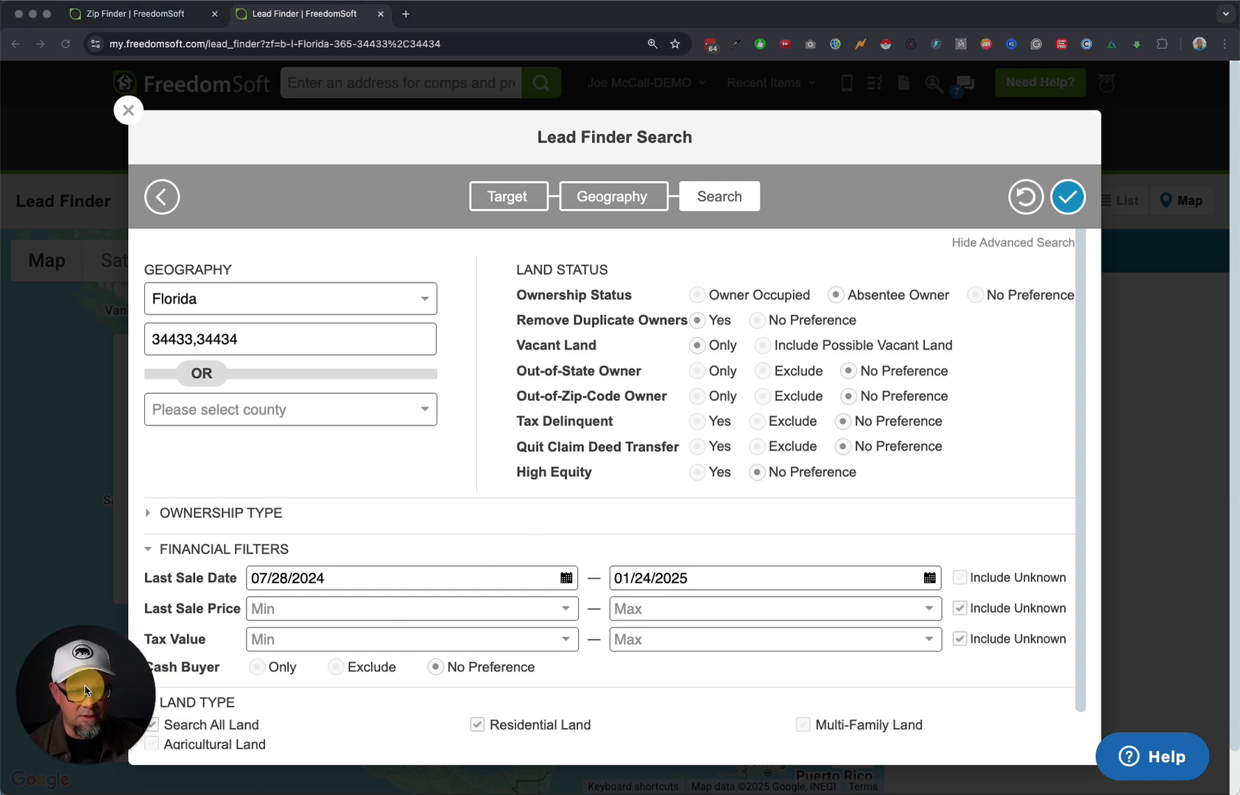
scroll(398, 681, down, 1)
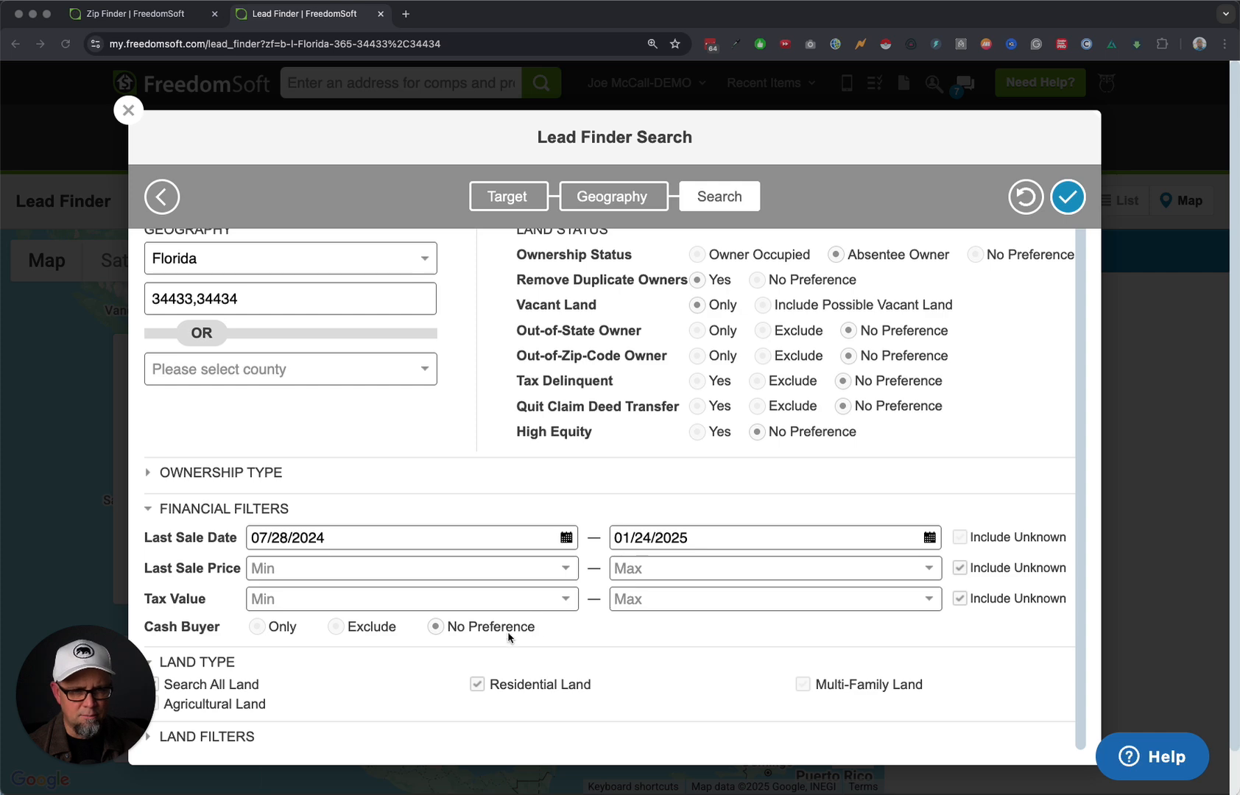
click(226, 739)
click(199, 738)
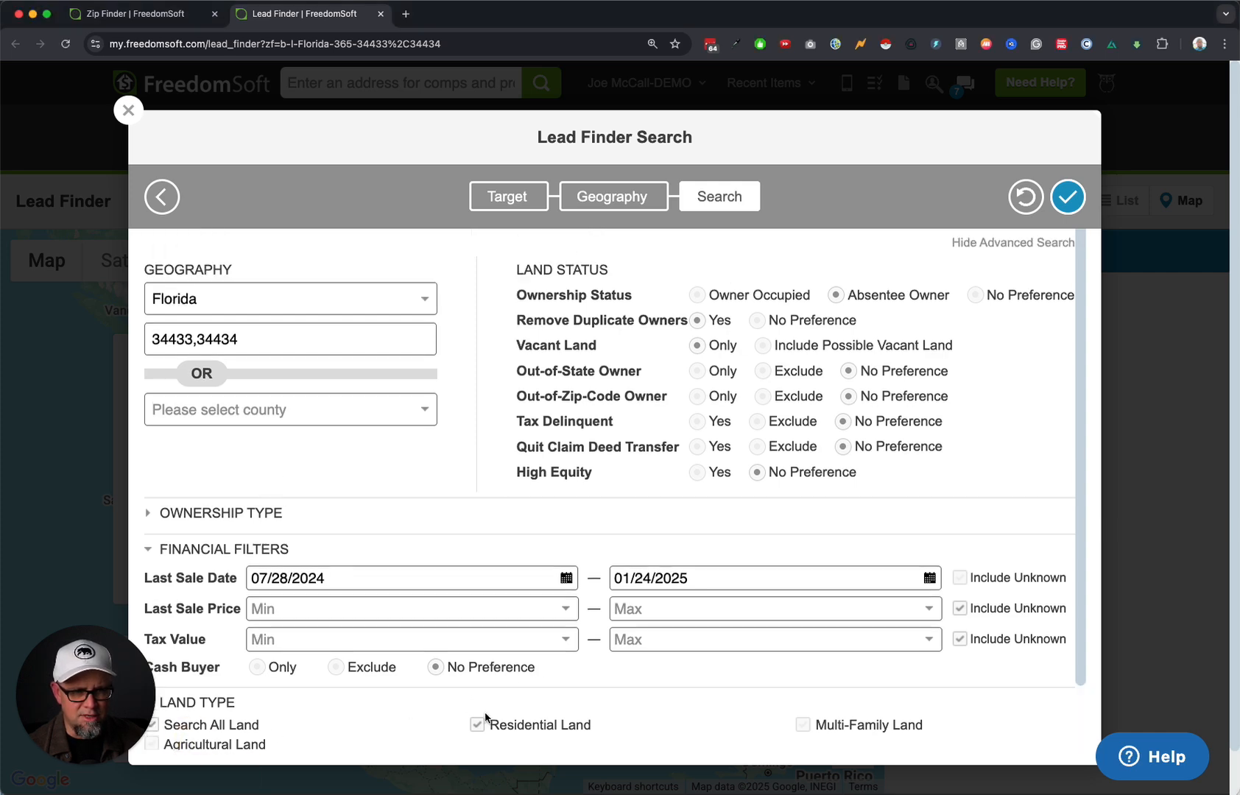
scroll(485, 712, down, 2)
scroll(507, 715, up, 2)
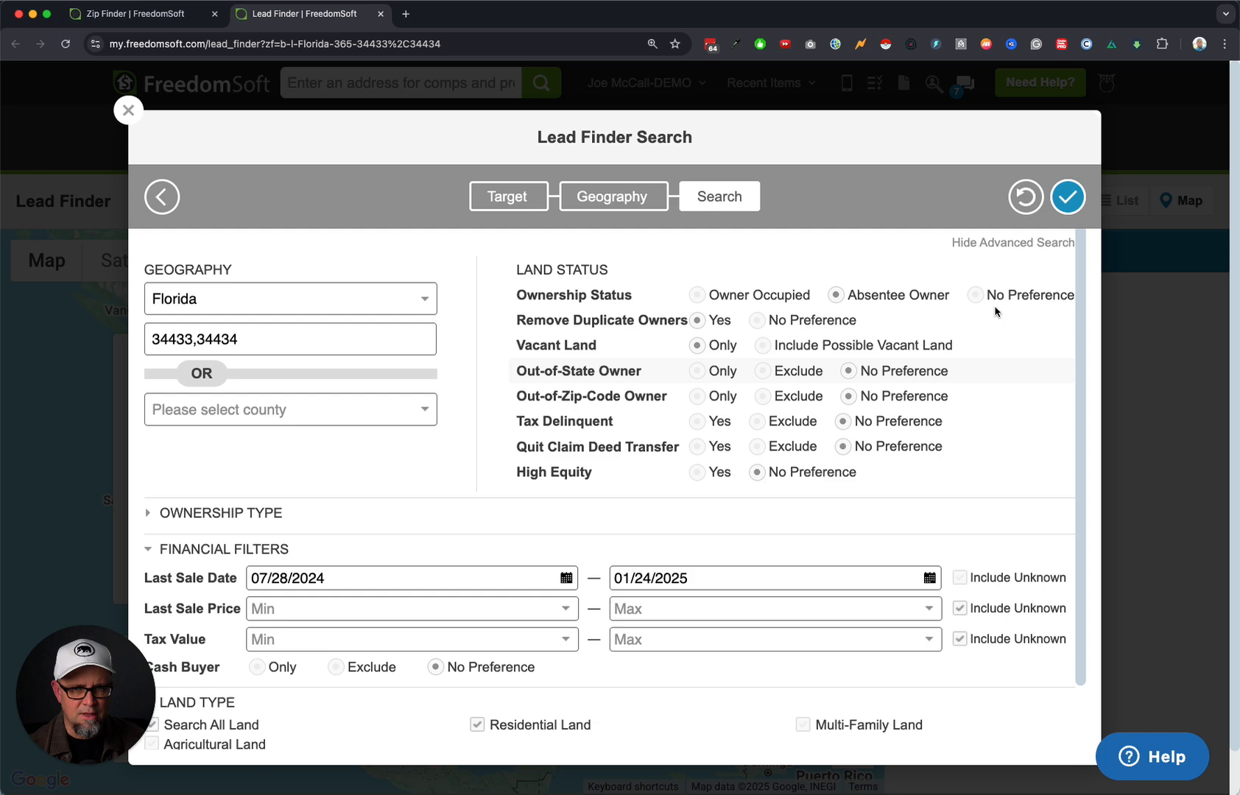
click(1067, 197)
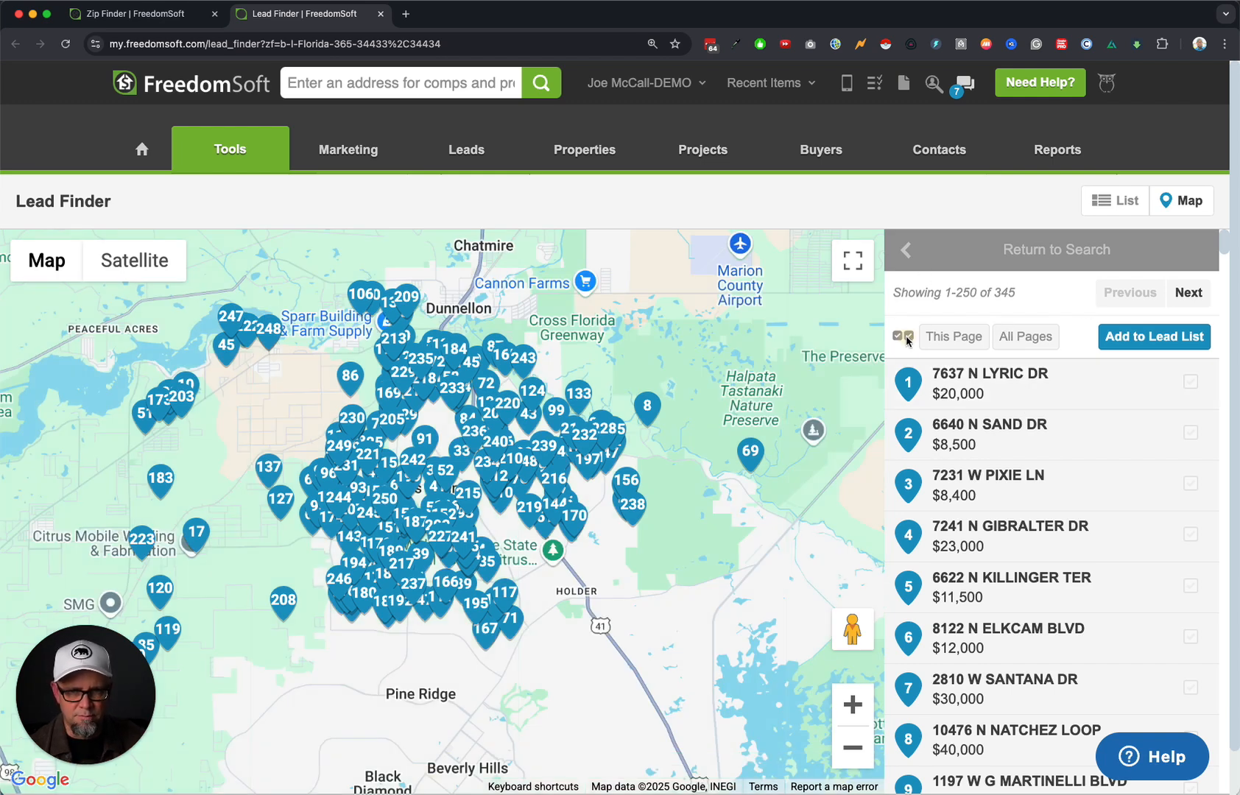
Select all 345 buyer results and start a new lead list with a CIT reference prefix.
click(947, 337)
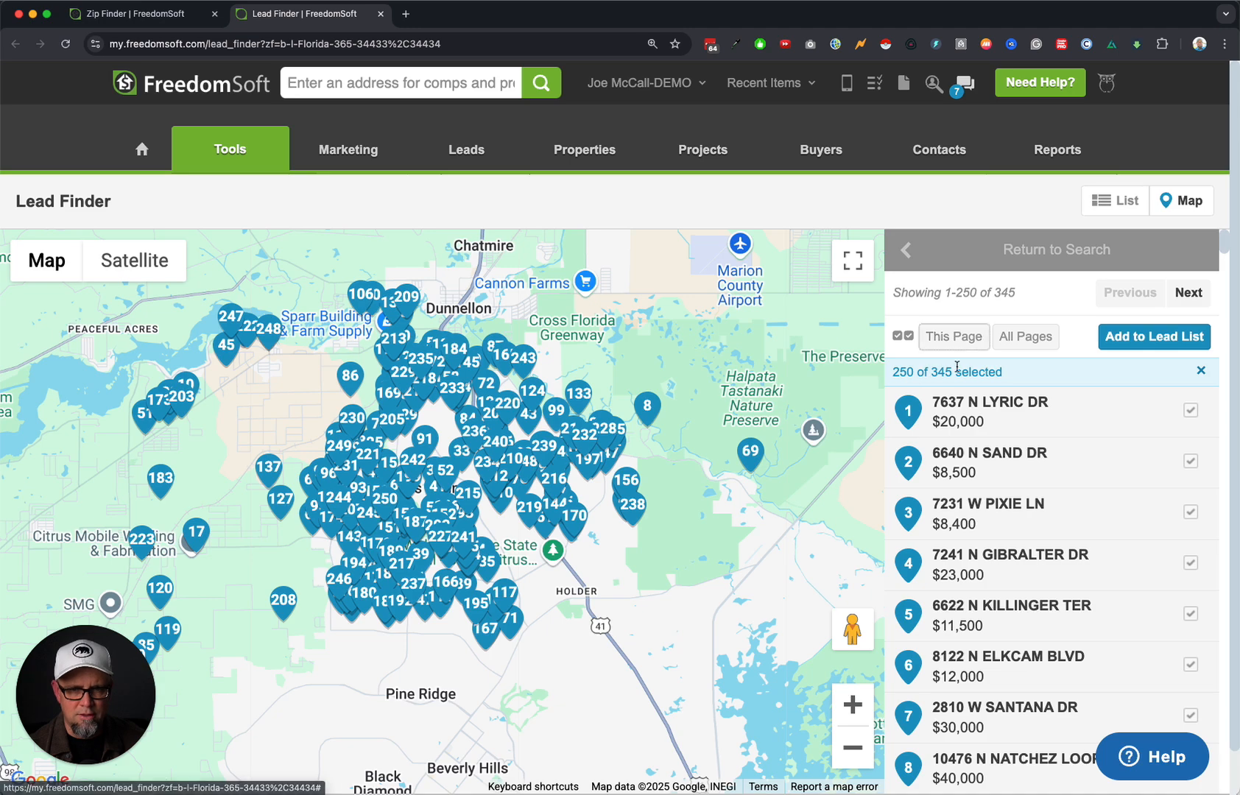
click(1033, 337)
double_click(922, 372)
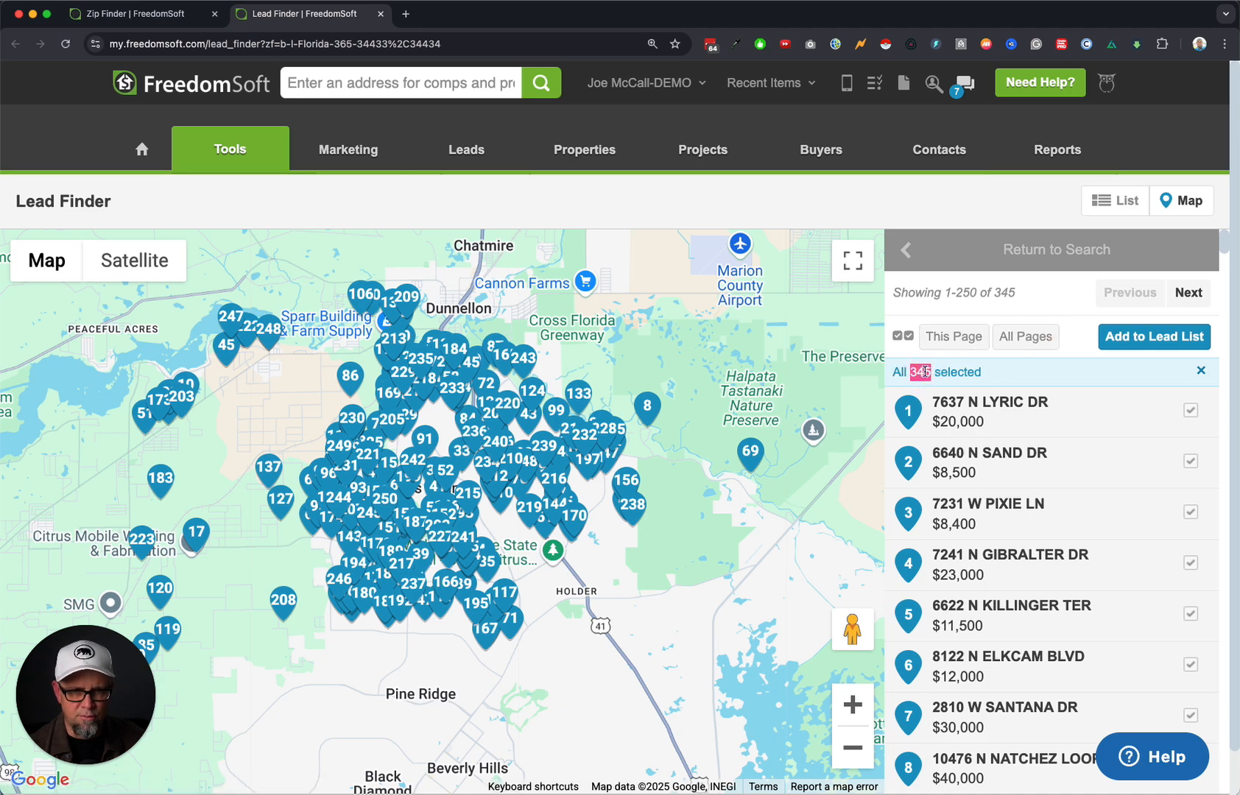
click(1154, 336)
click(527, 439)
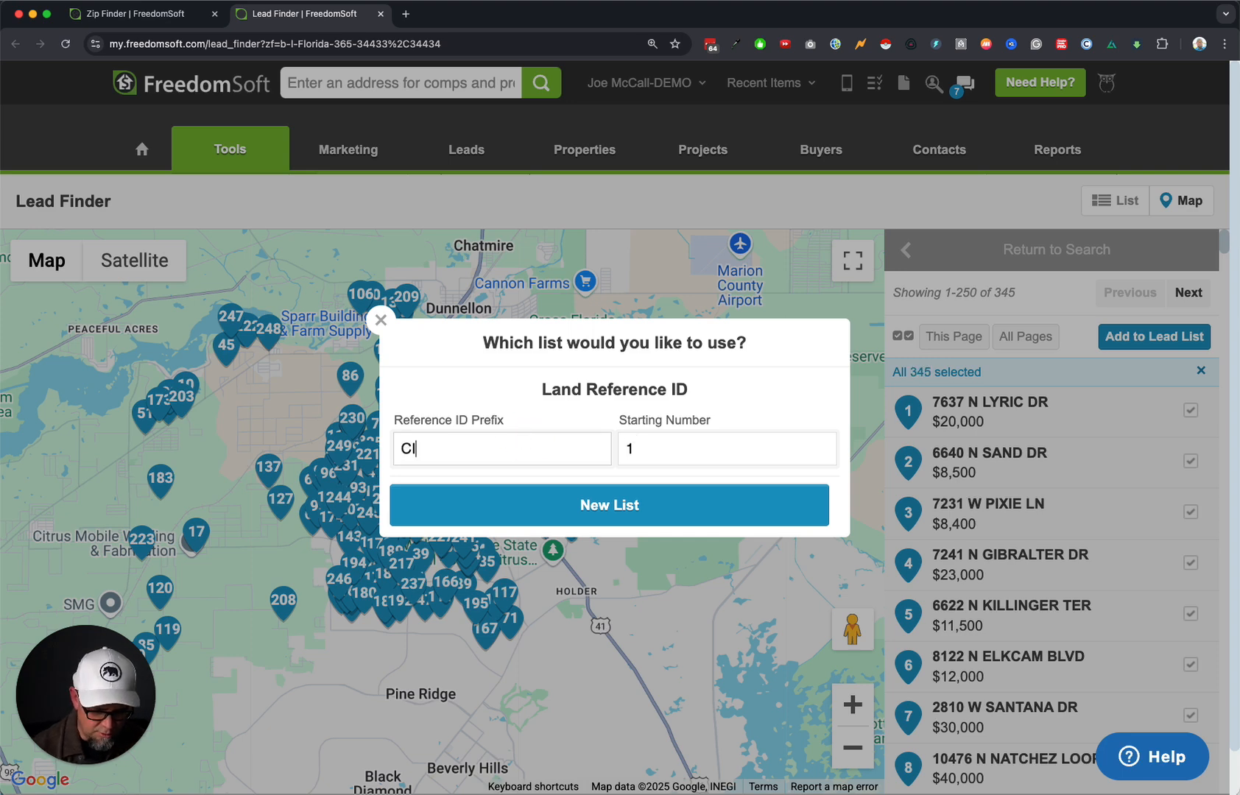
text(CIT1)
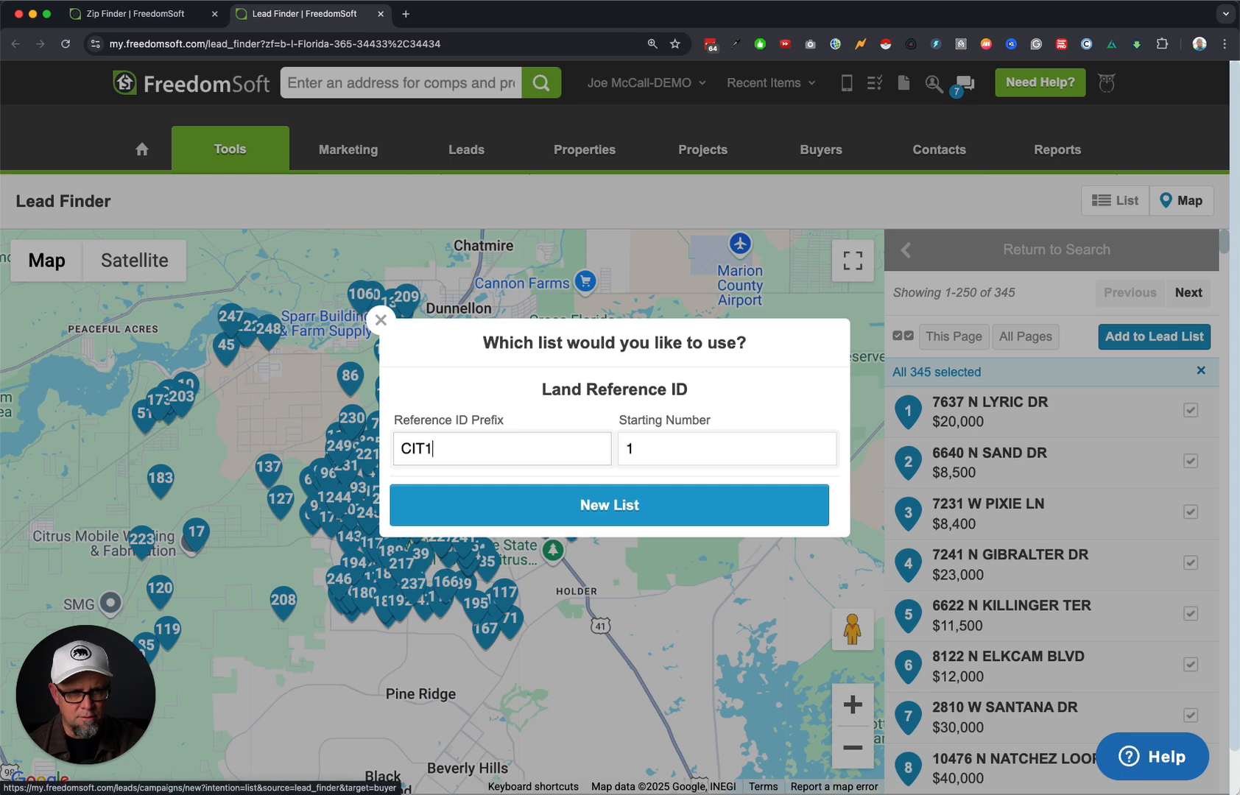
click(636, 508)
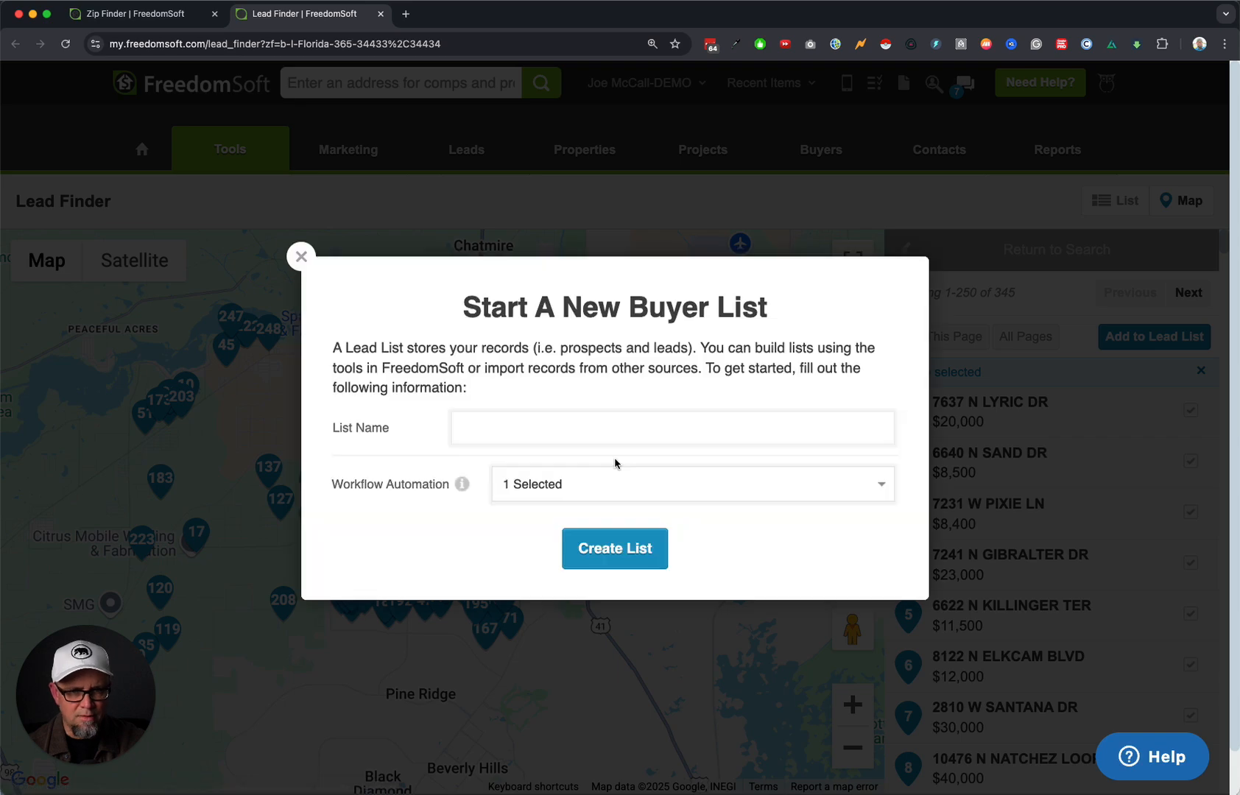
Name the list 'Citrus County FL - Active Buyers', keep only the vacant land workflow, and create it.
click(514, 431)
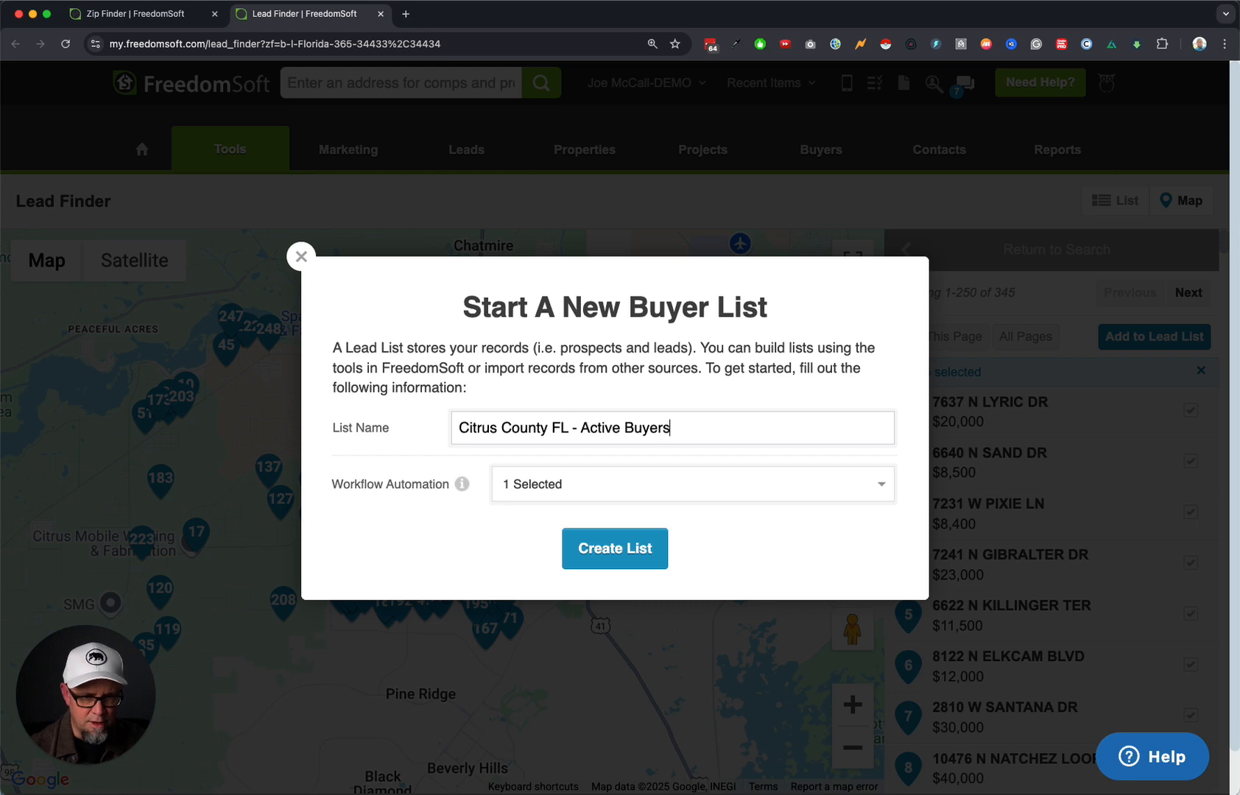
click(593, 492)
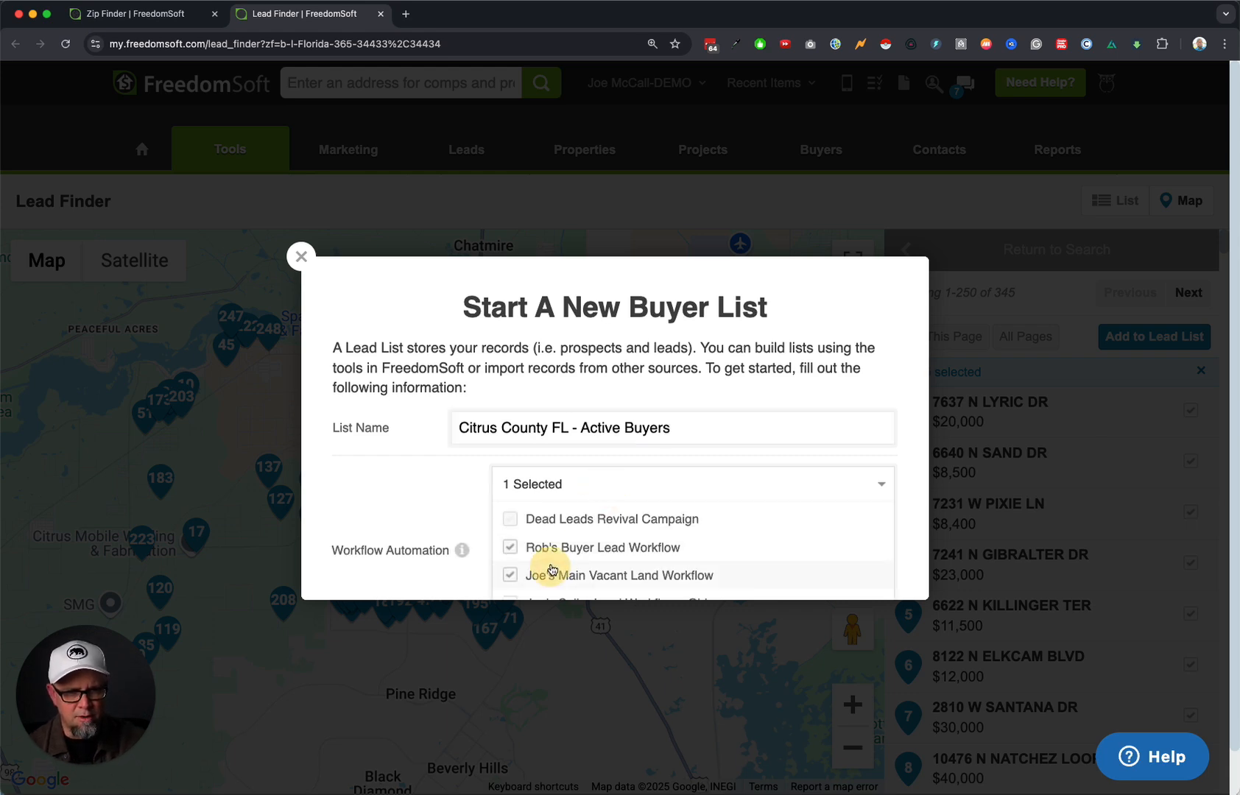
click(528, 547)
scroll(598, 546, down, 1)
scroll(434, 554, down, 3)
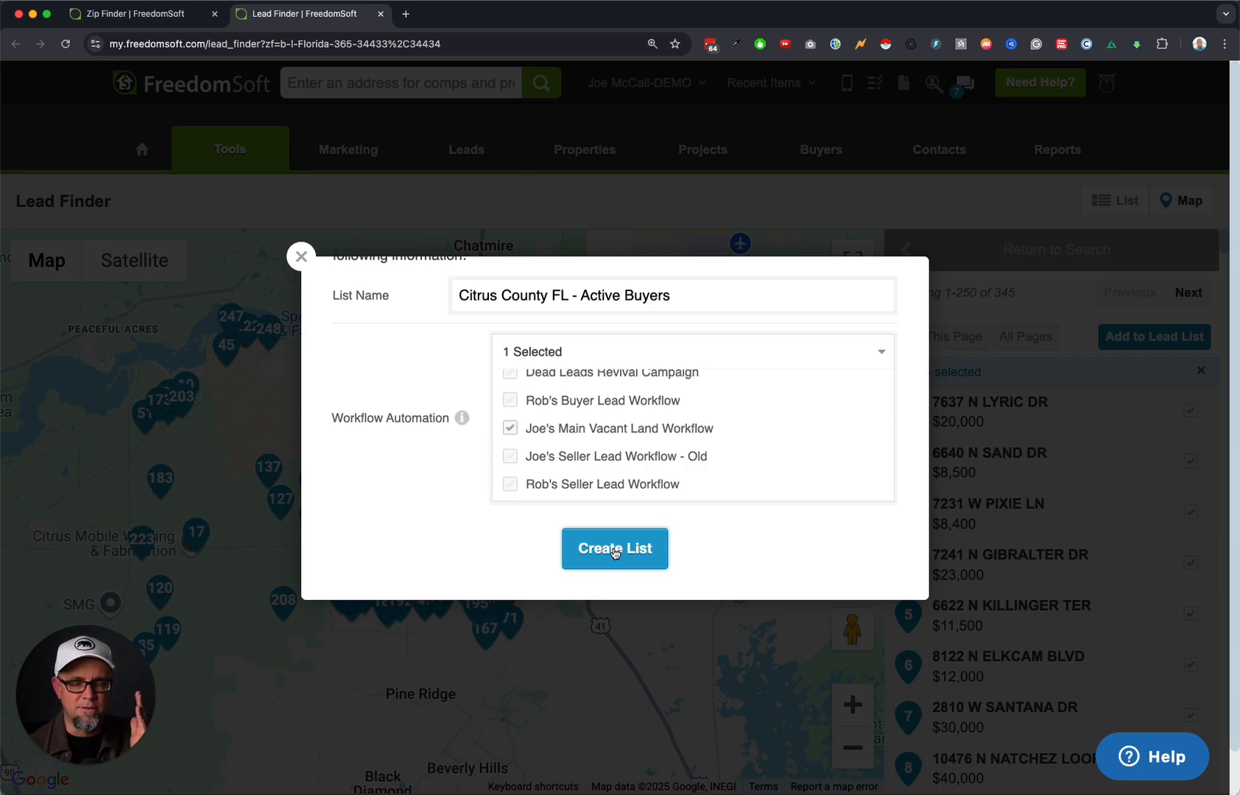
click(616, 553)
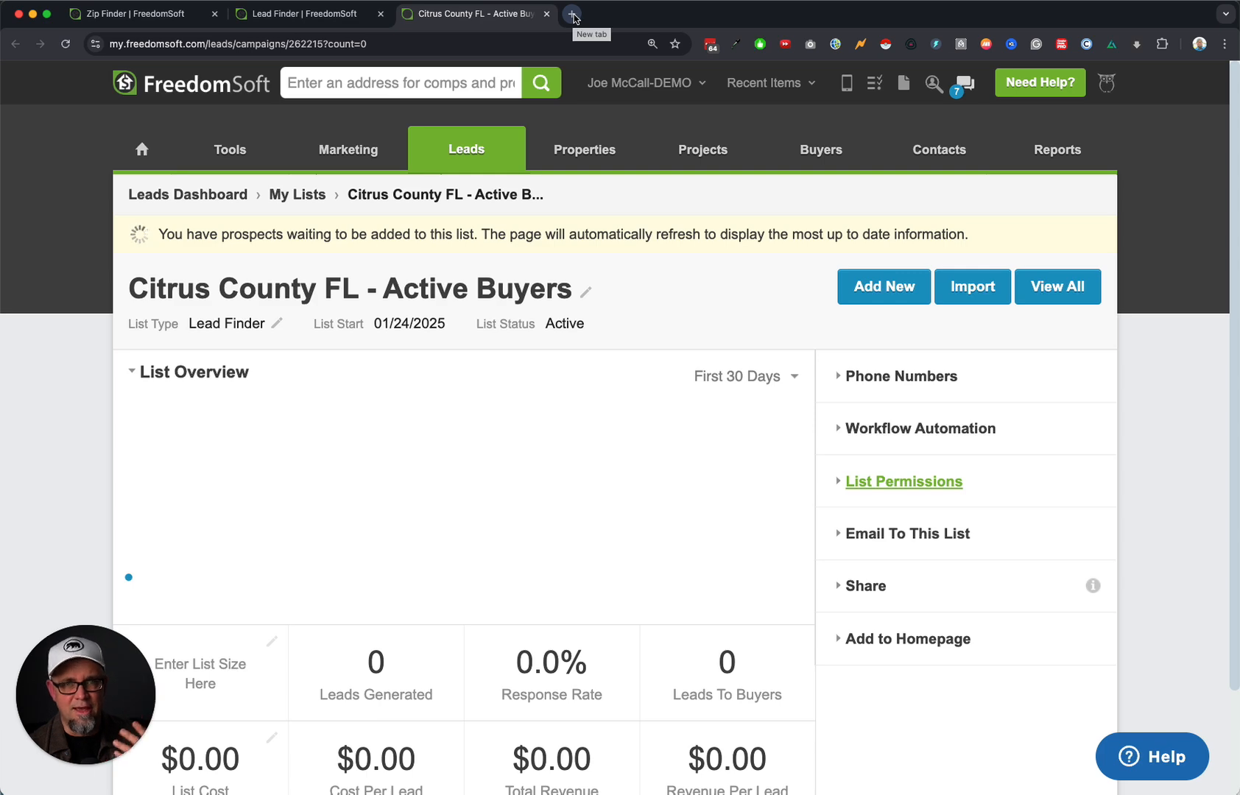
Load freedomsoftnow.com in a new tab, browse the Start trial order form, and close it.
click(573, 15)
text(free)
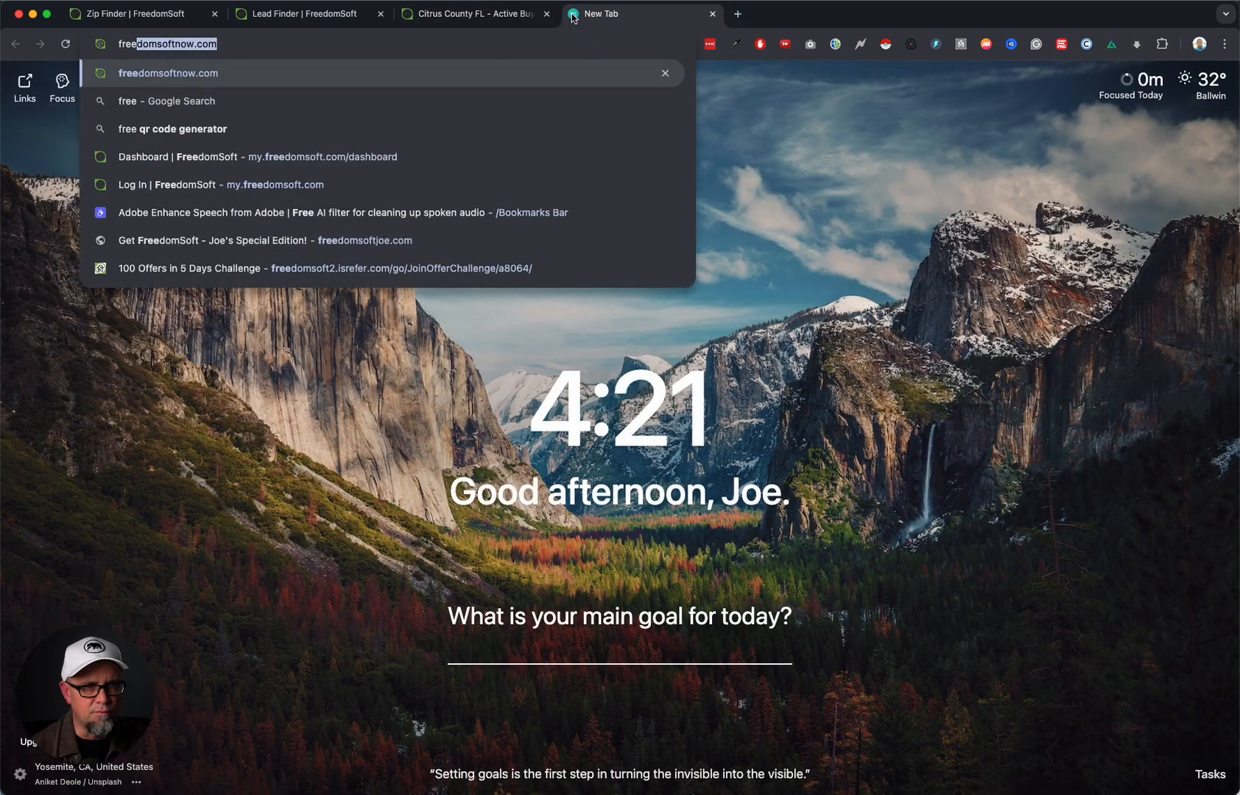
key(Right)
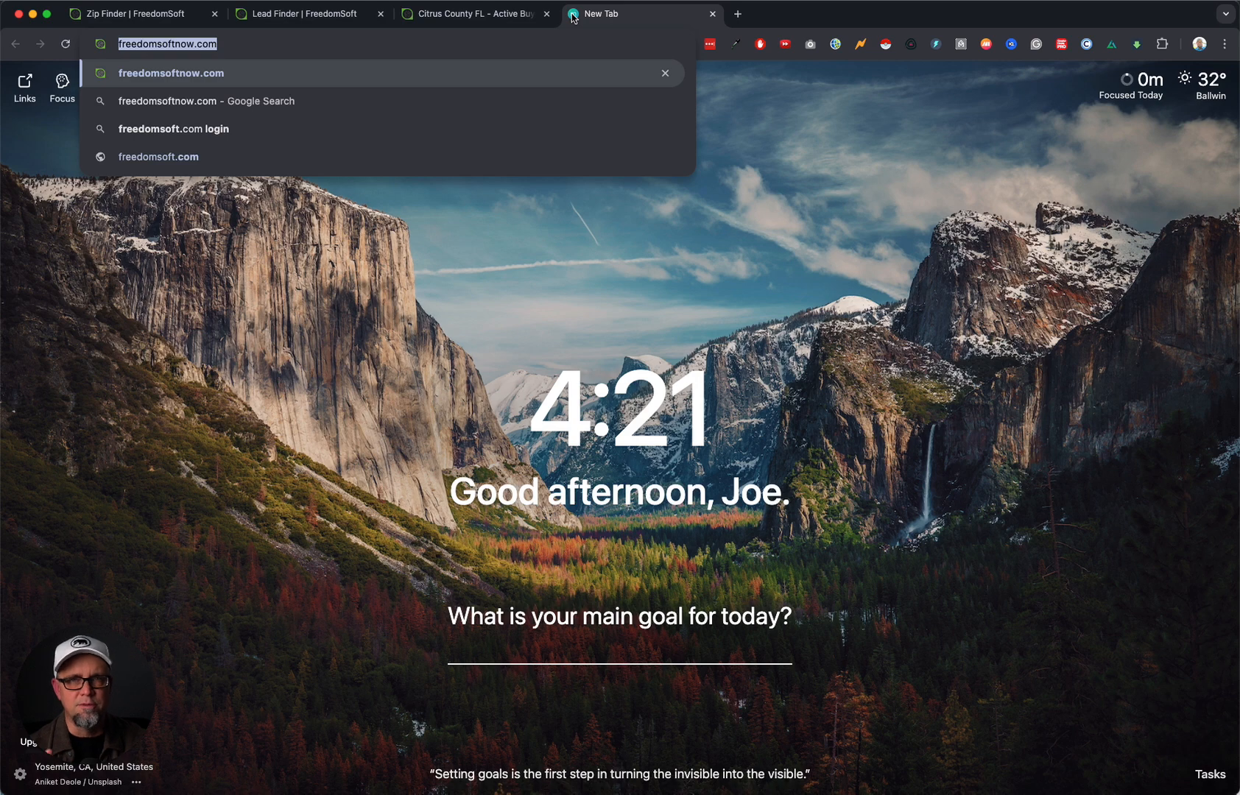
key(Return)
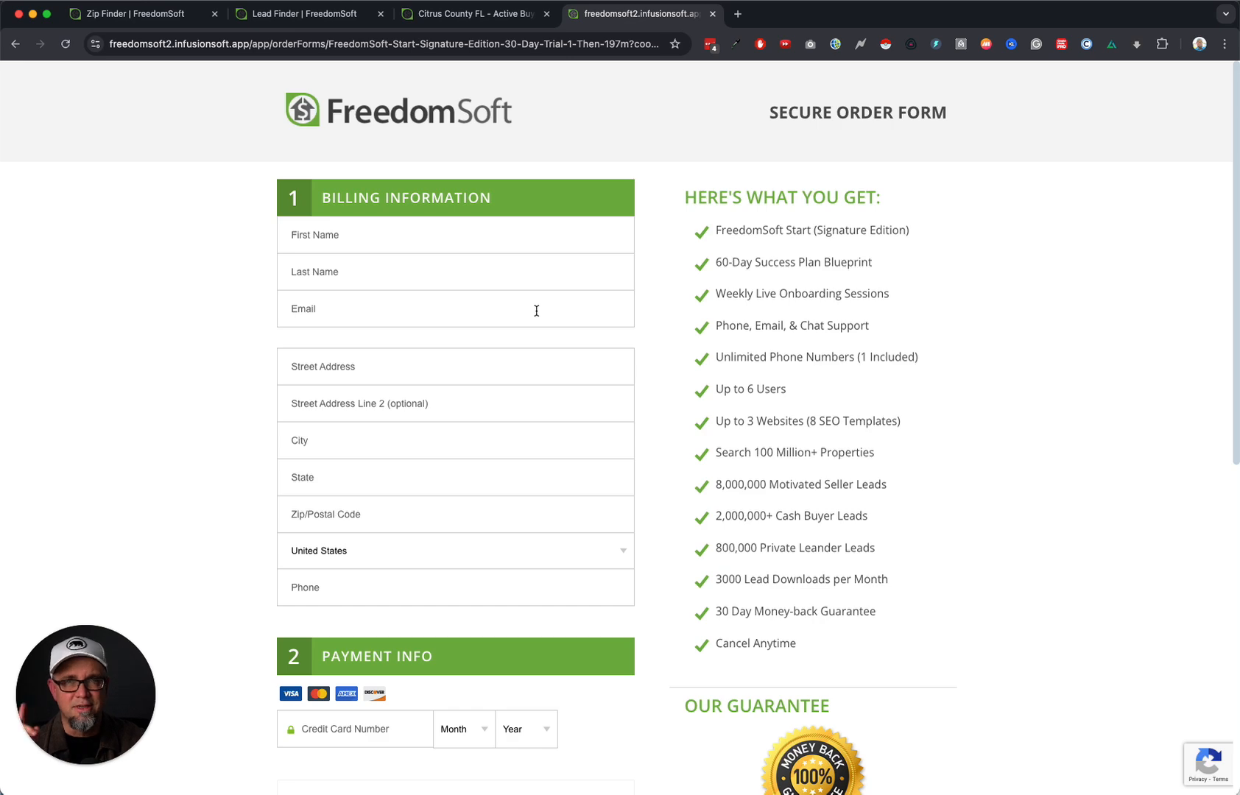
scroll(536, 311, down, 8)
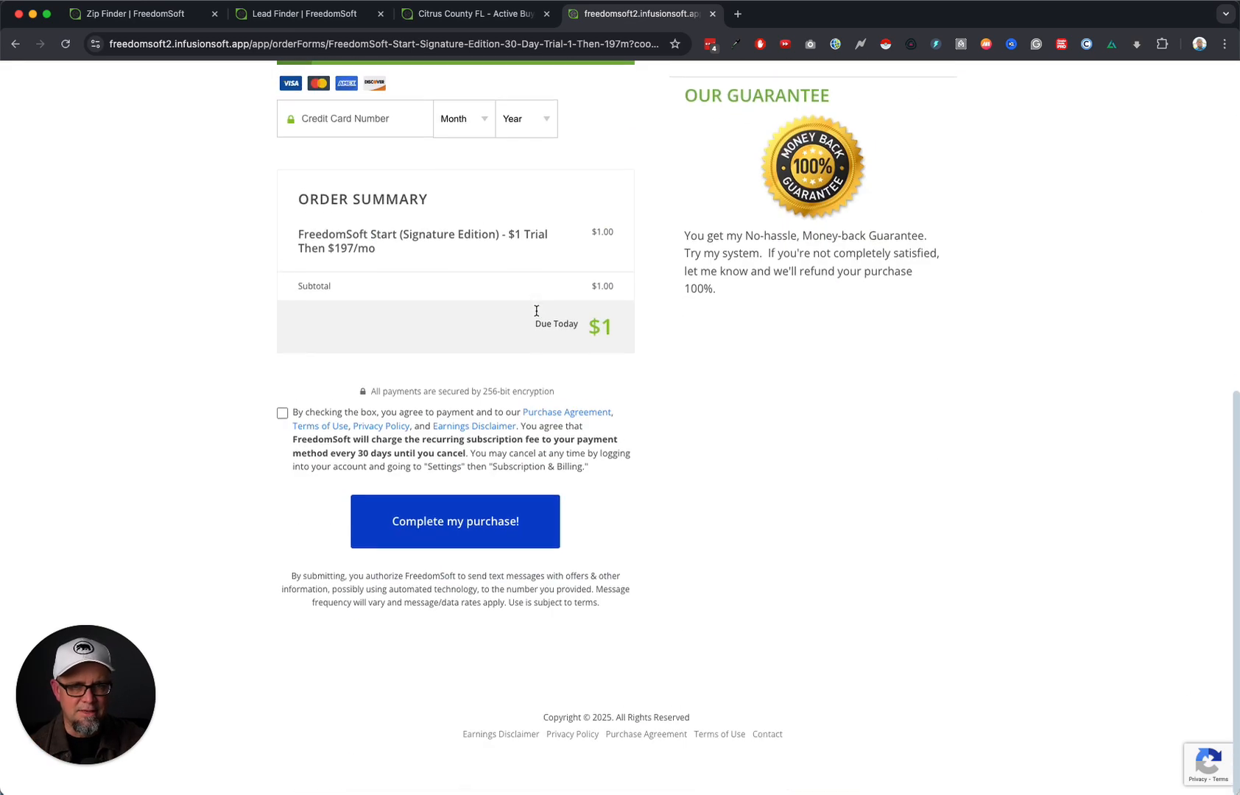
scroll(672, 323, up, 10)
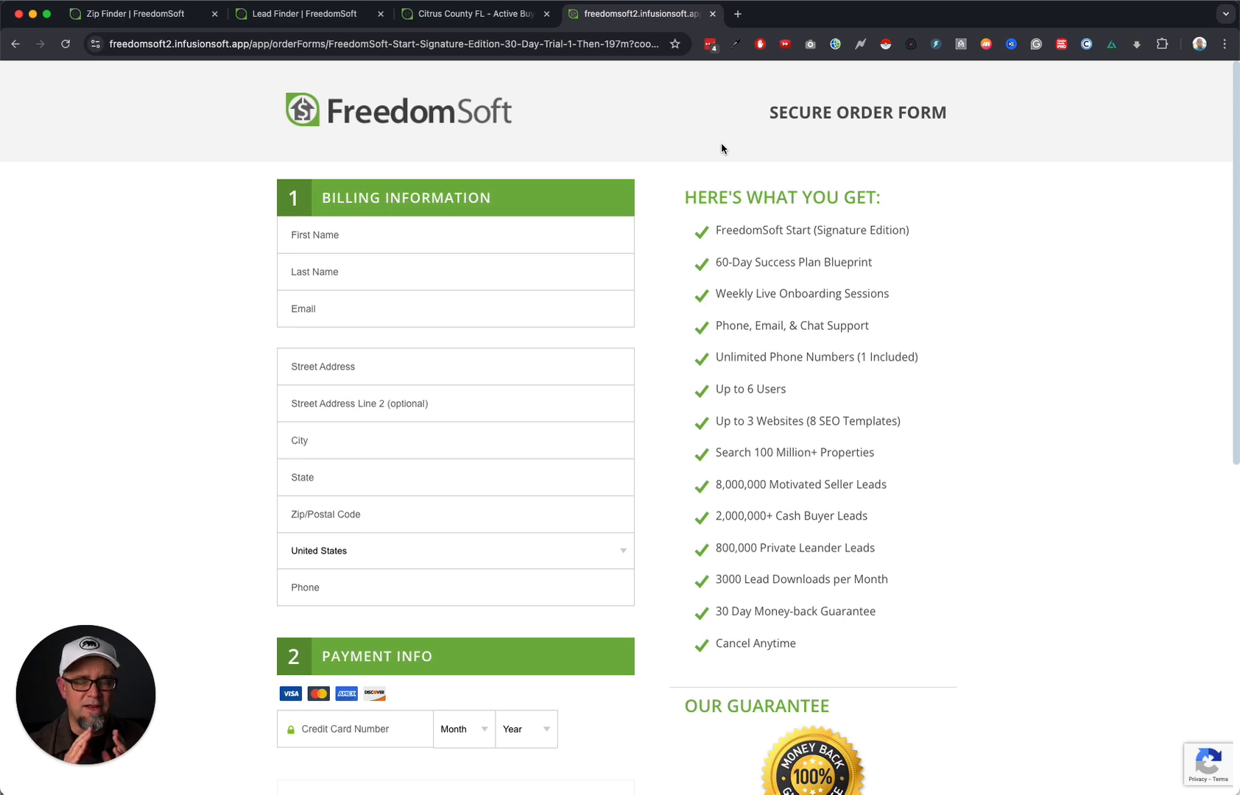
scroll(721, 148, down, 1)
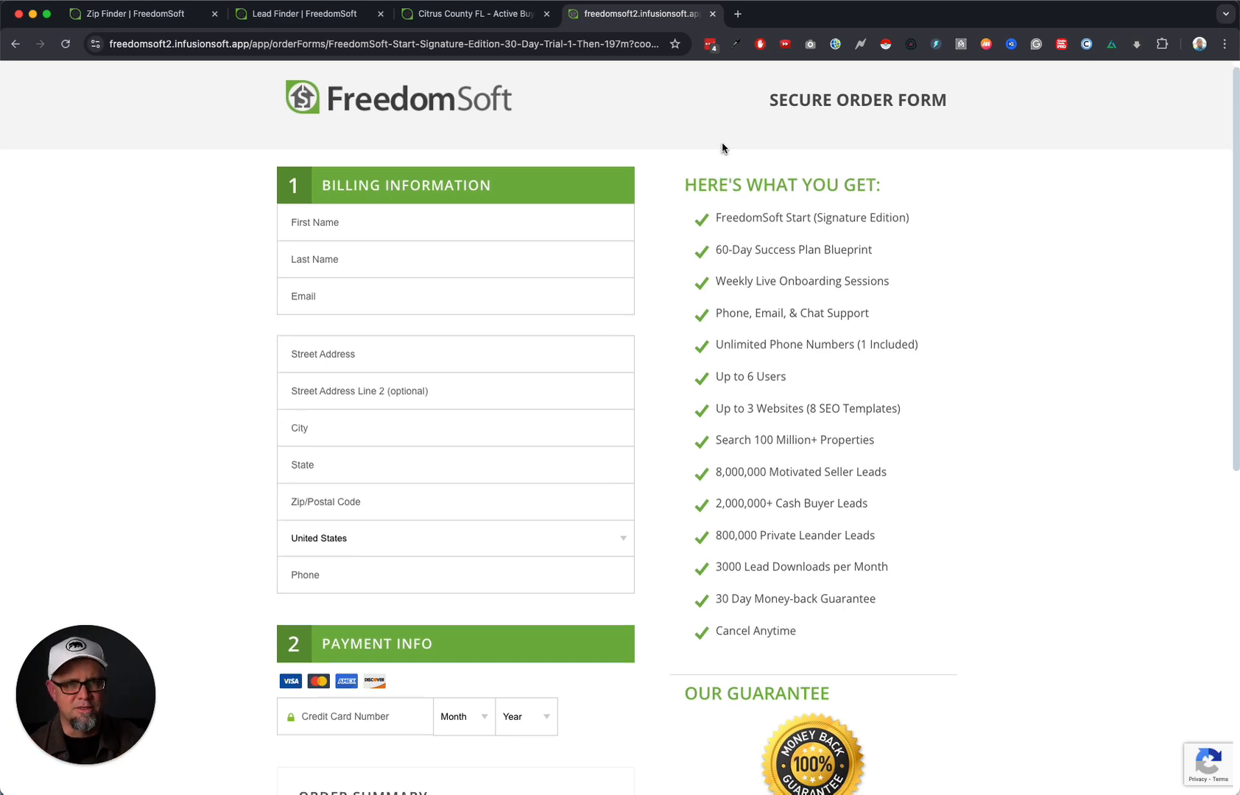
click(712, 14)
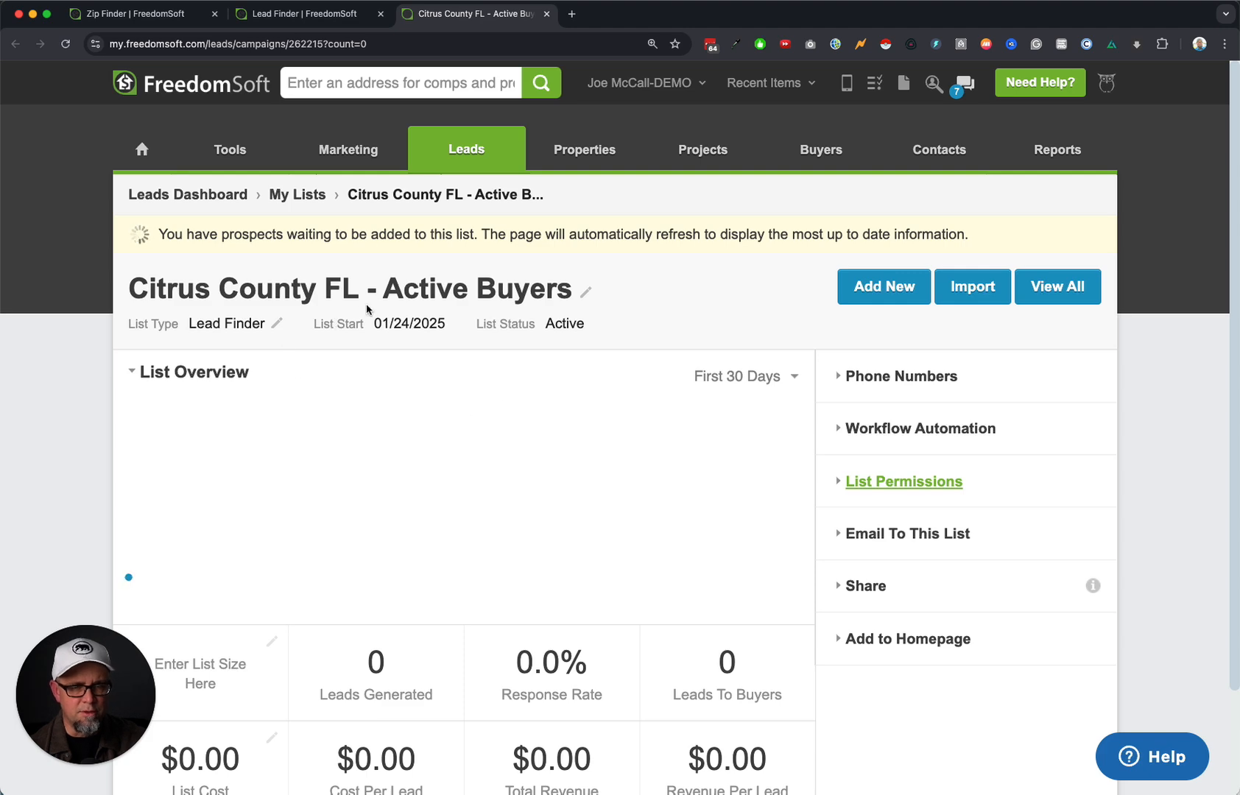
Switch back to the Lead Finder results, then to the Zip Finder results.
click(304, 14)
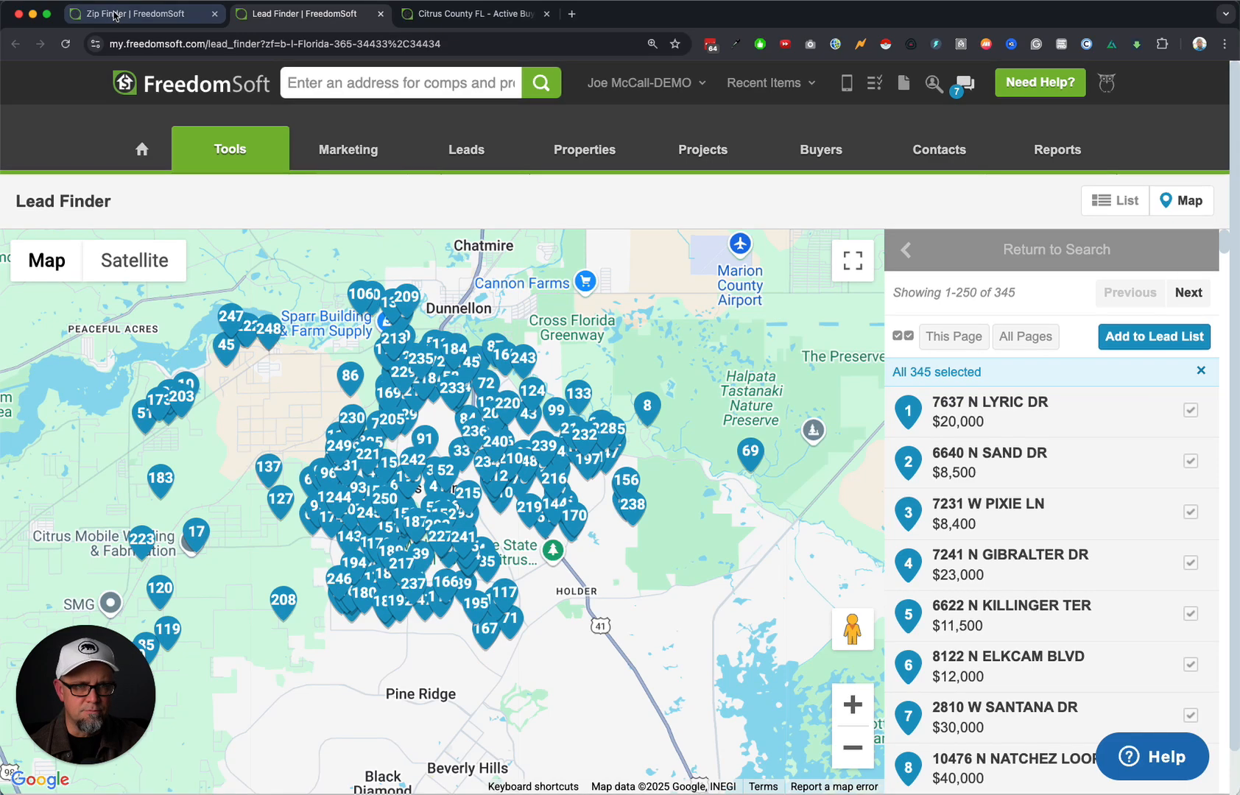
click(137, 14)
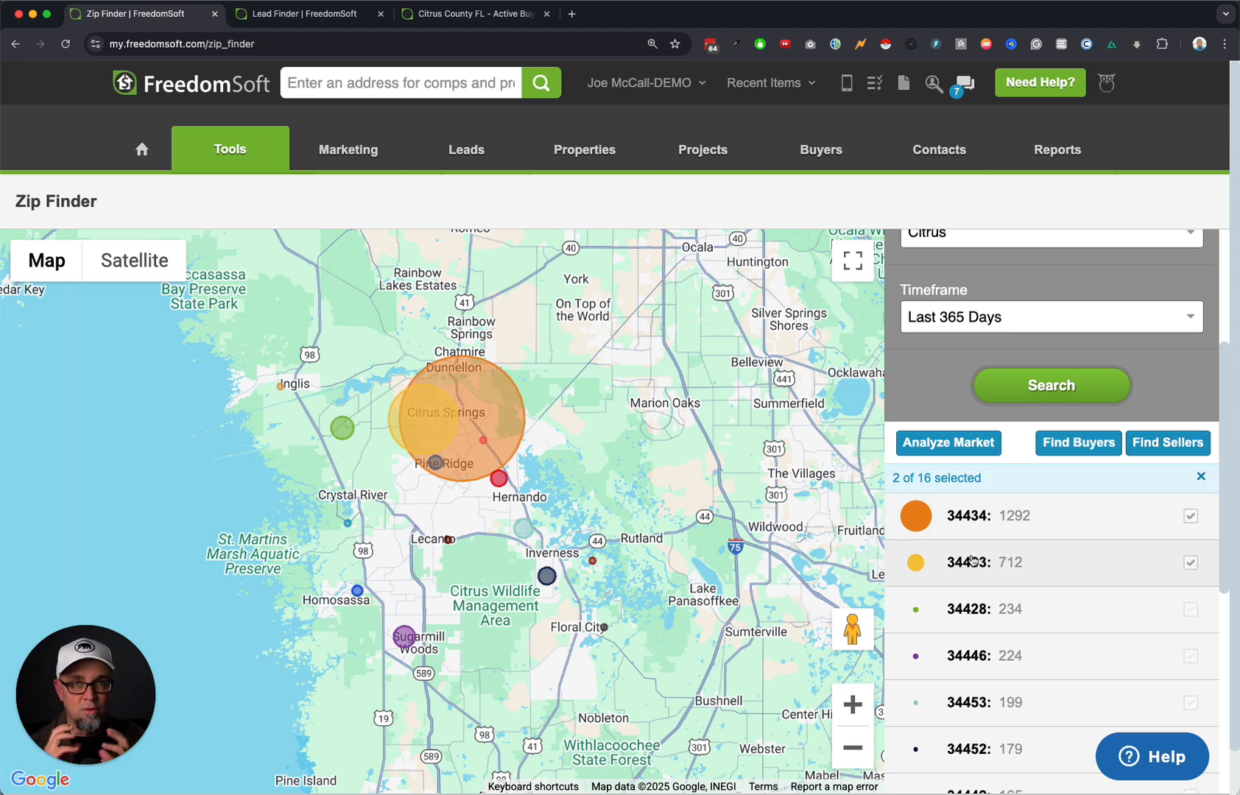
Start a seller search in the chosen zips covering all land types, with advanced filters shown.
click(1166, 447)
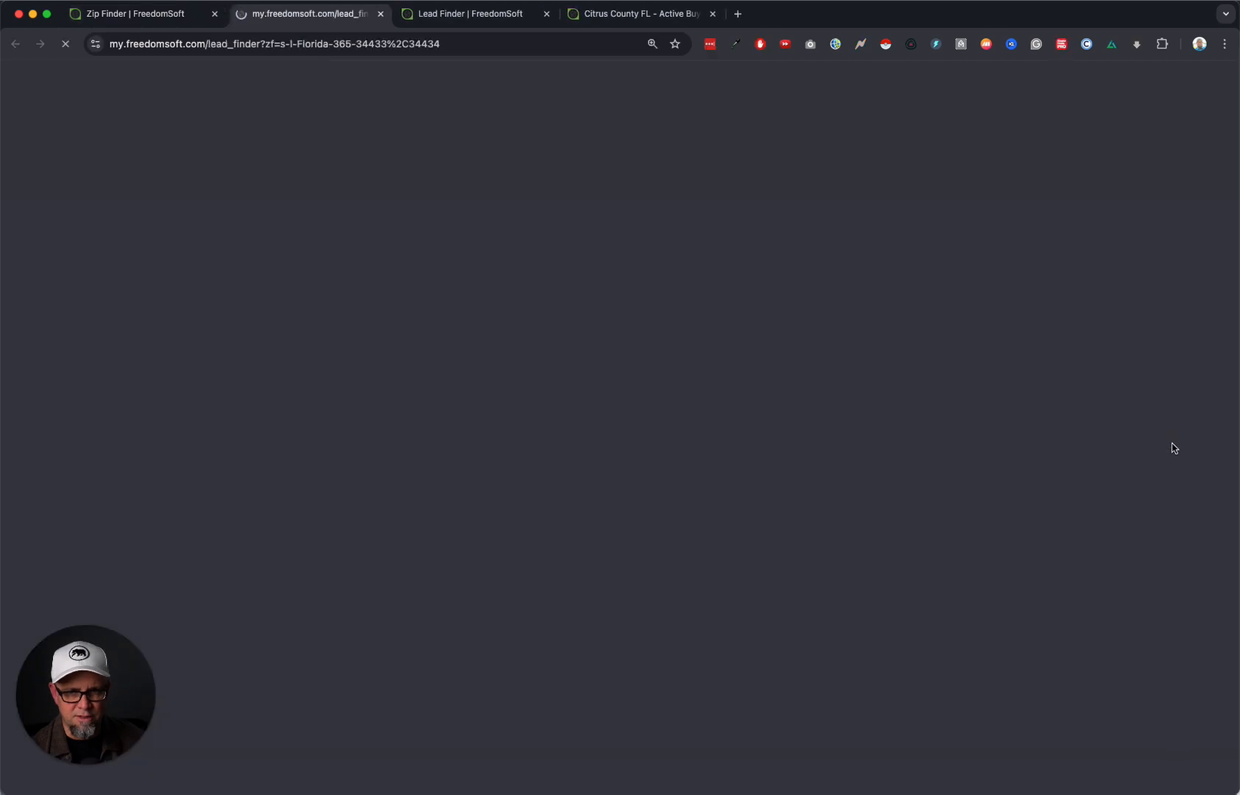
click(311, 456)
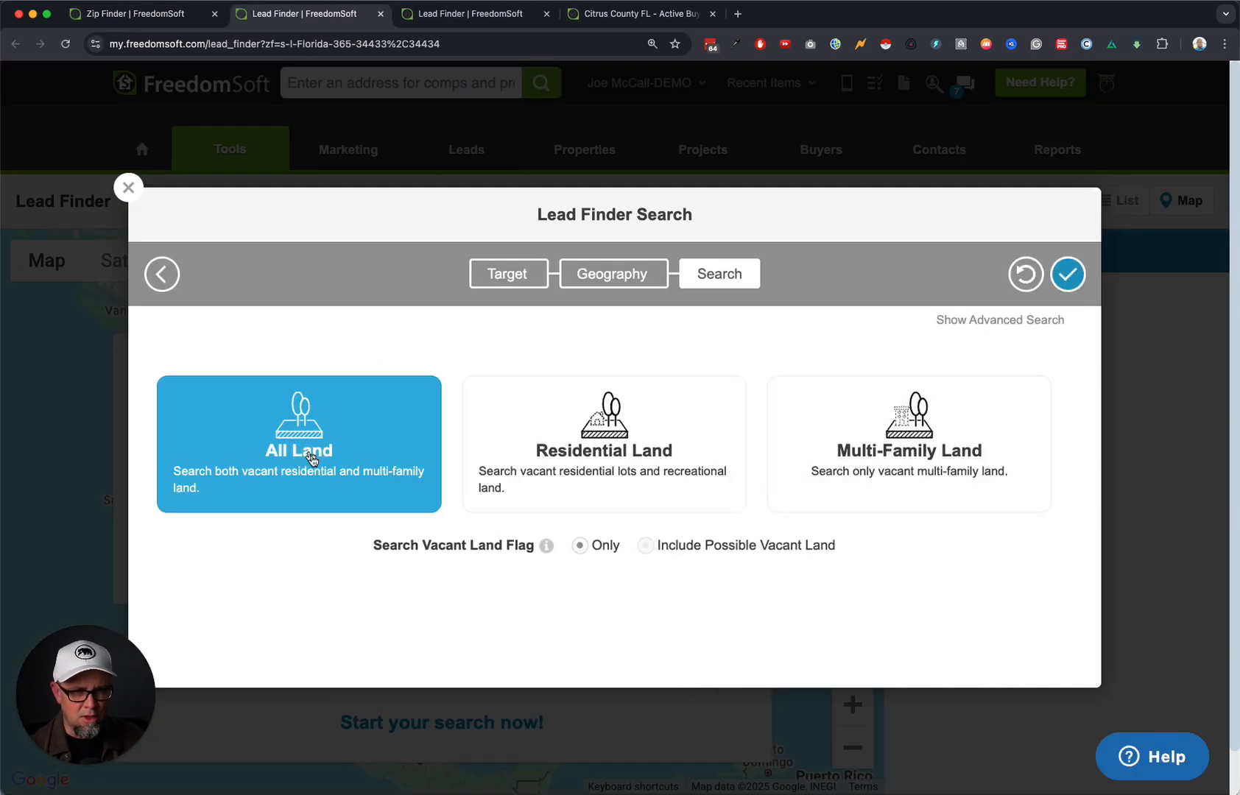
click(978, 322)
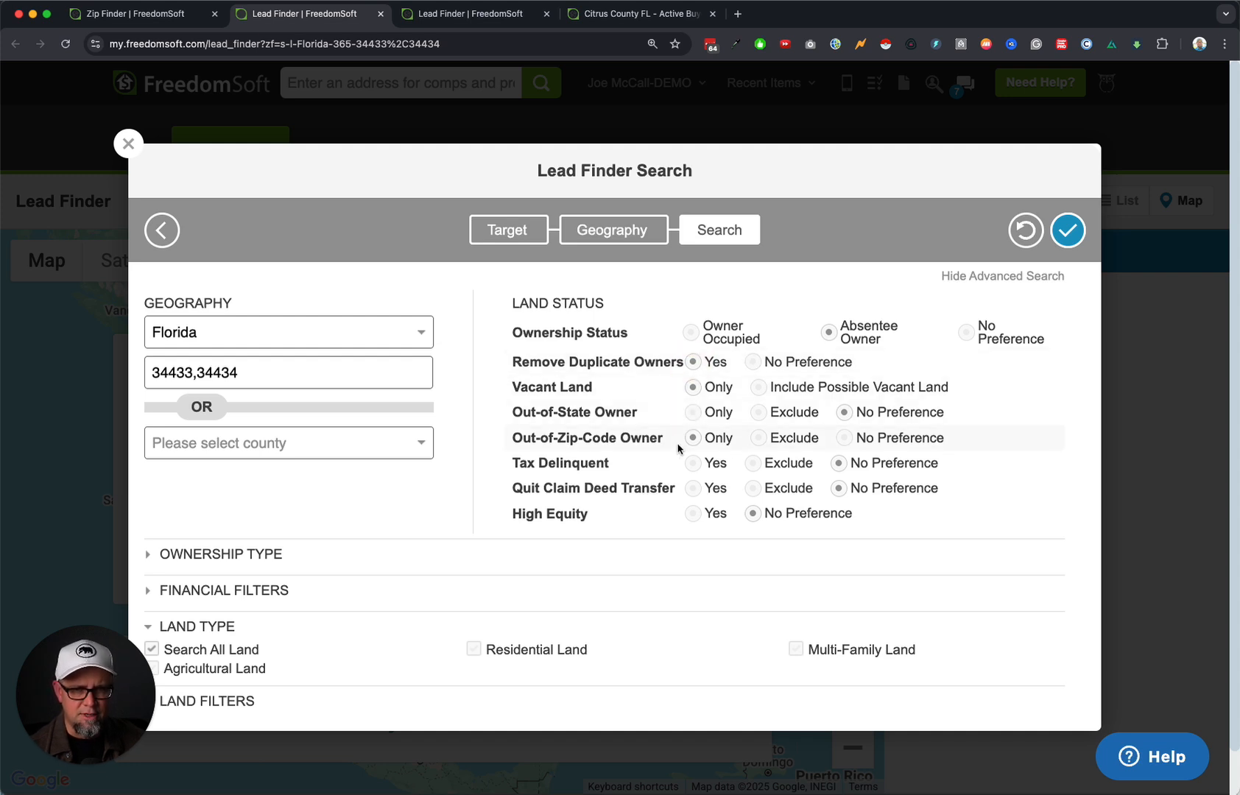
drag(524, 438, 644, 445)
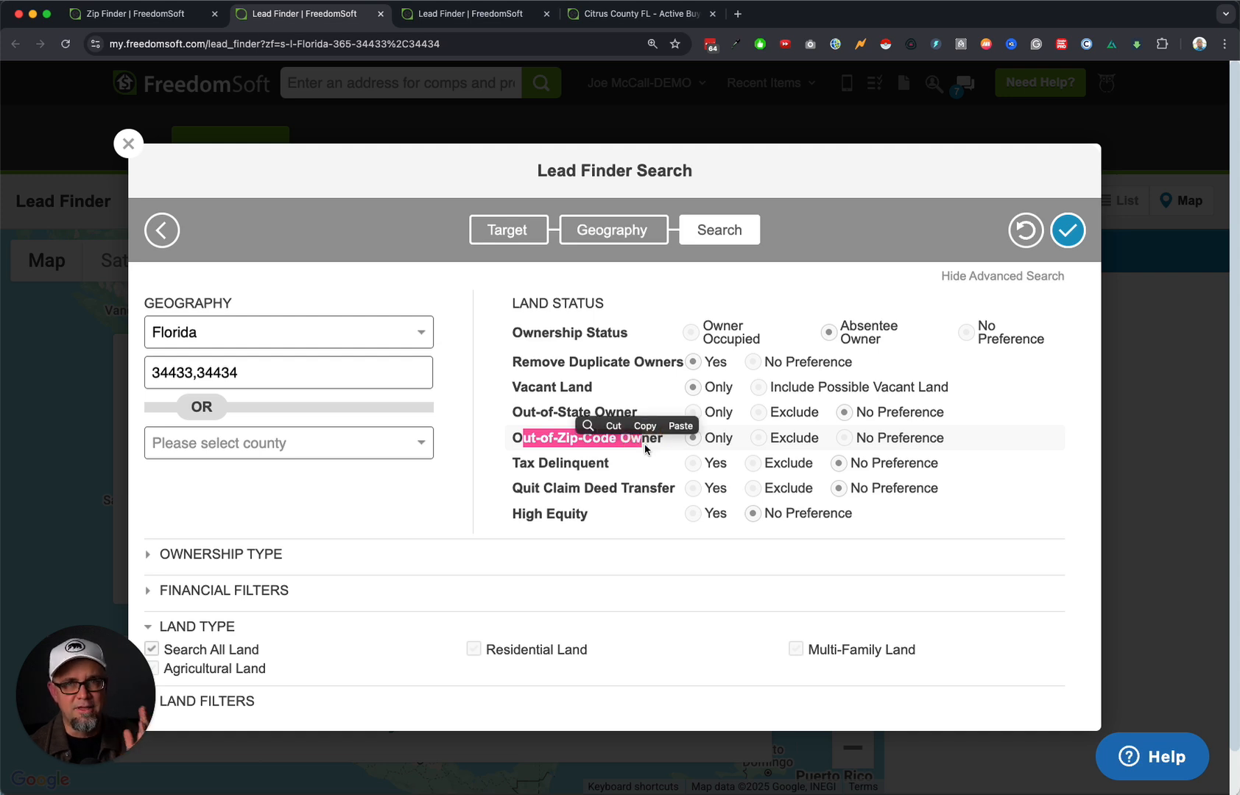
Set the maximum last sale date to 01/24/2020 in the financial filters.
scroll(587, 477, down, 2)
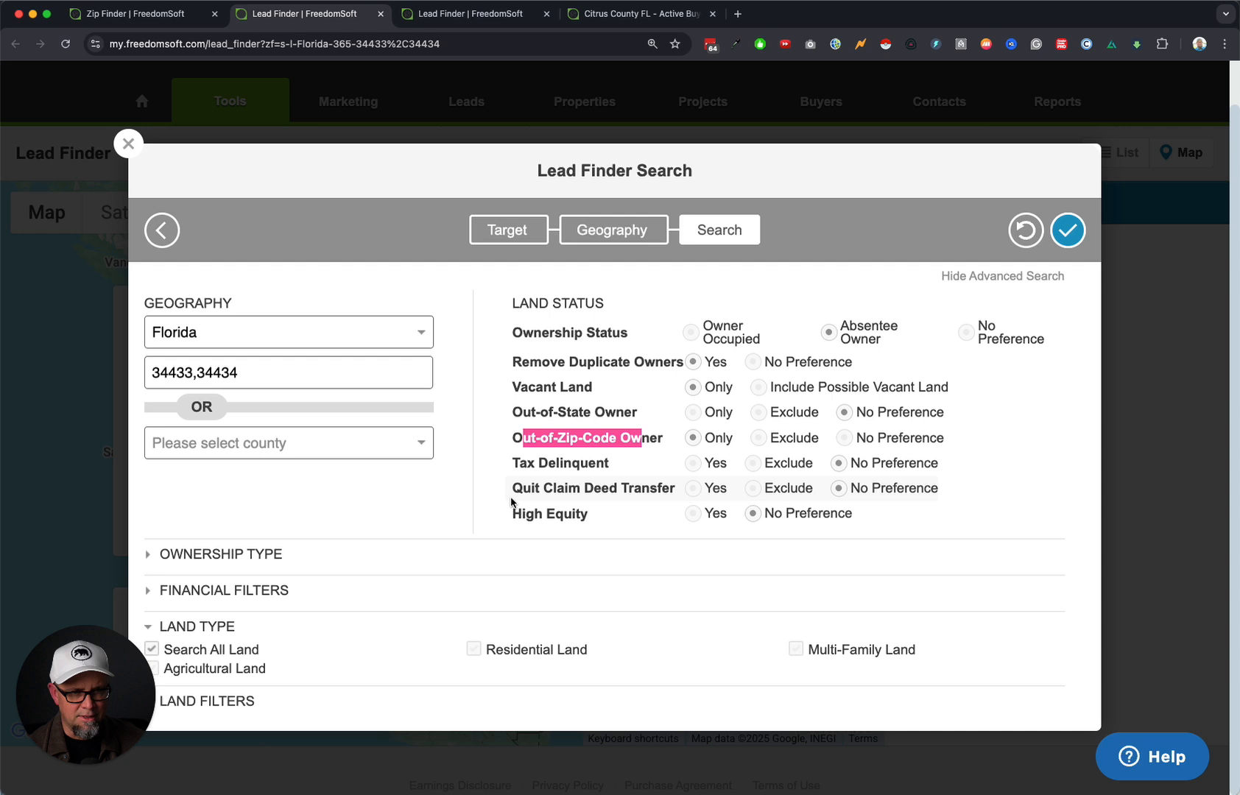
click(215, 589)
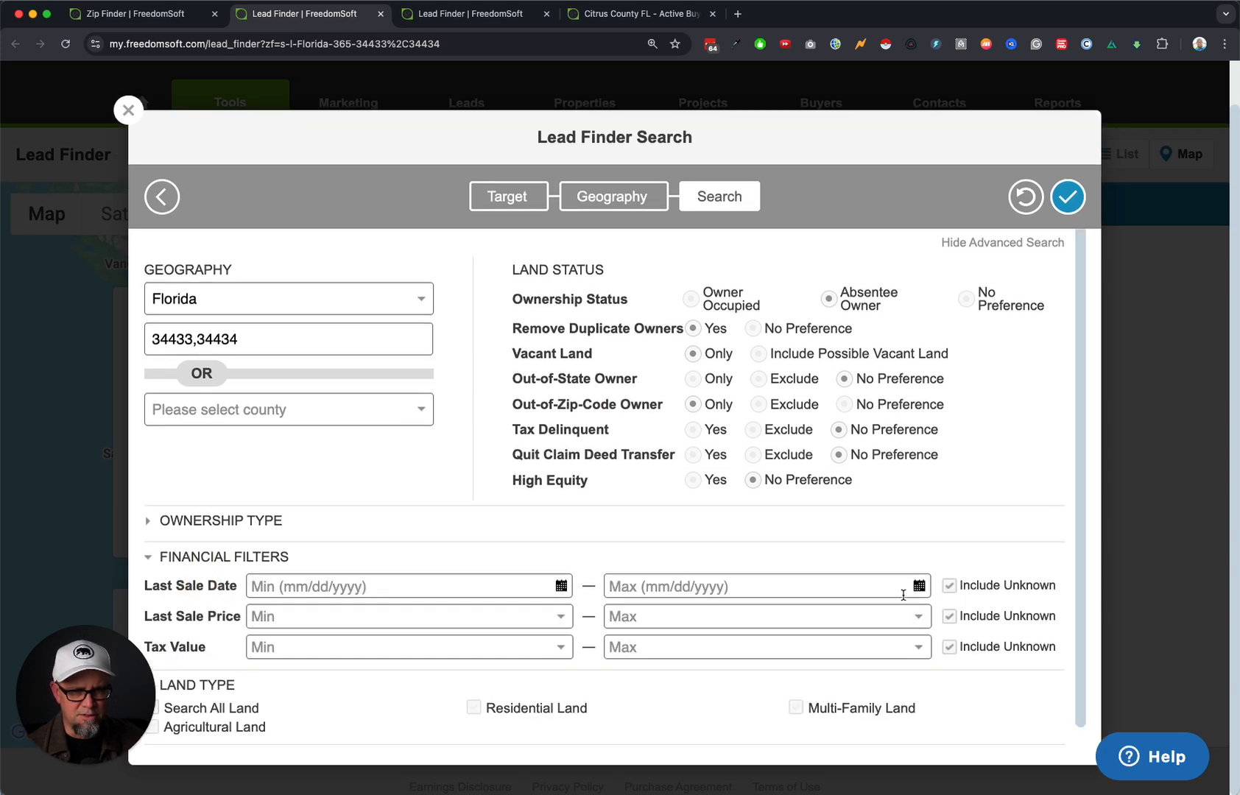
click(919, 586)
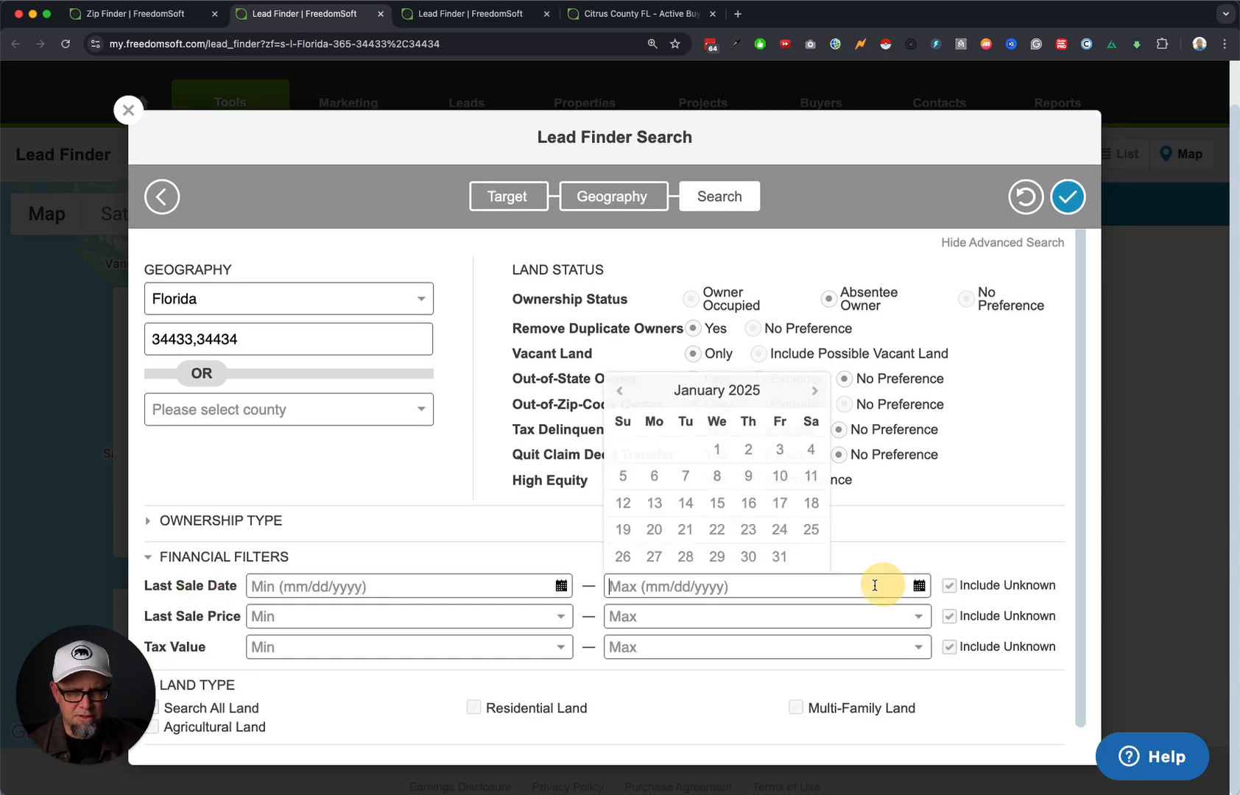
click(781, 527)
click(695, 589)
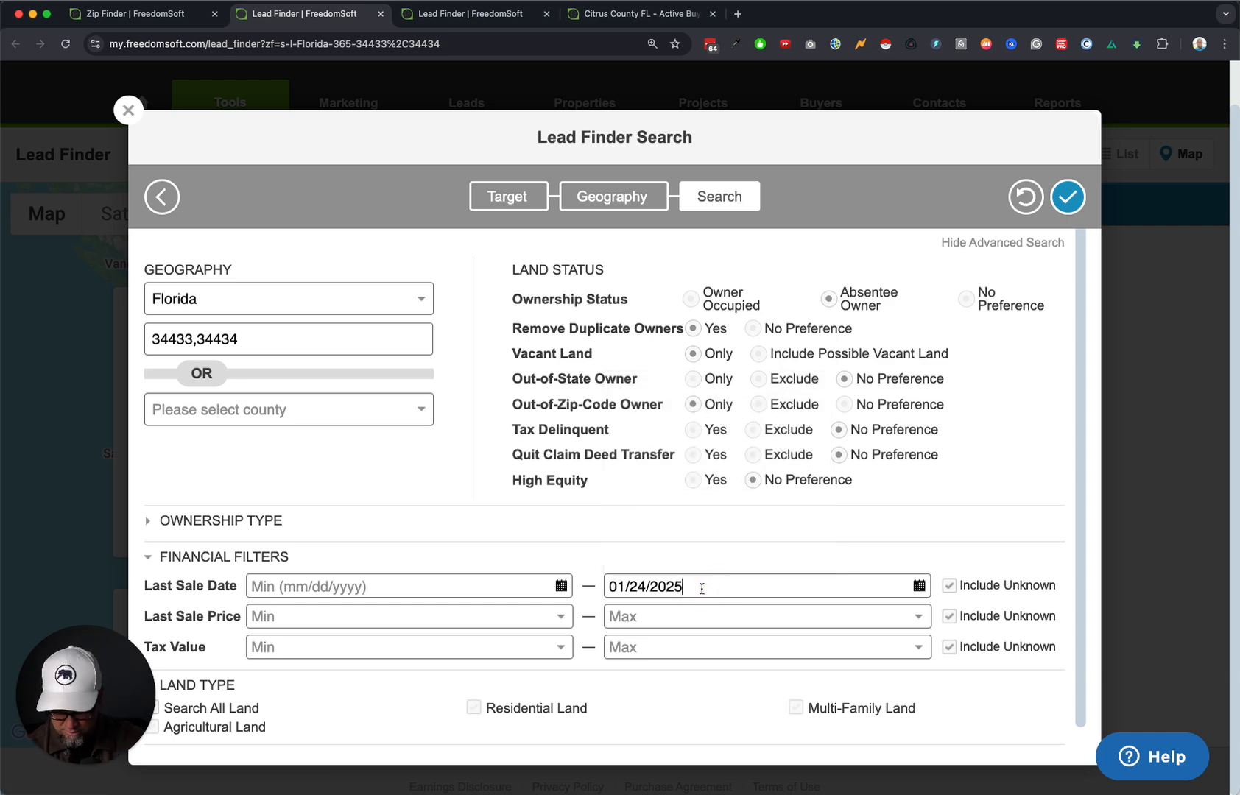
key(BackSpace)
text(0)
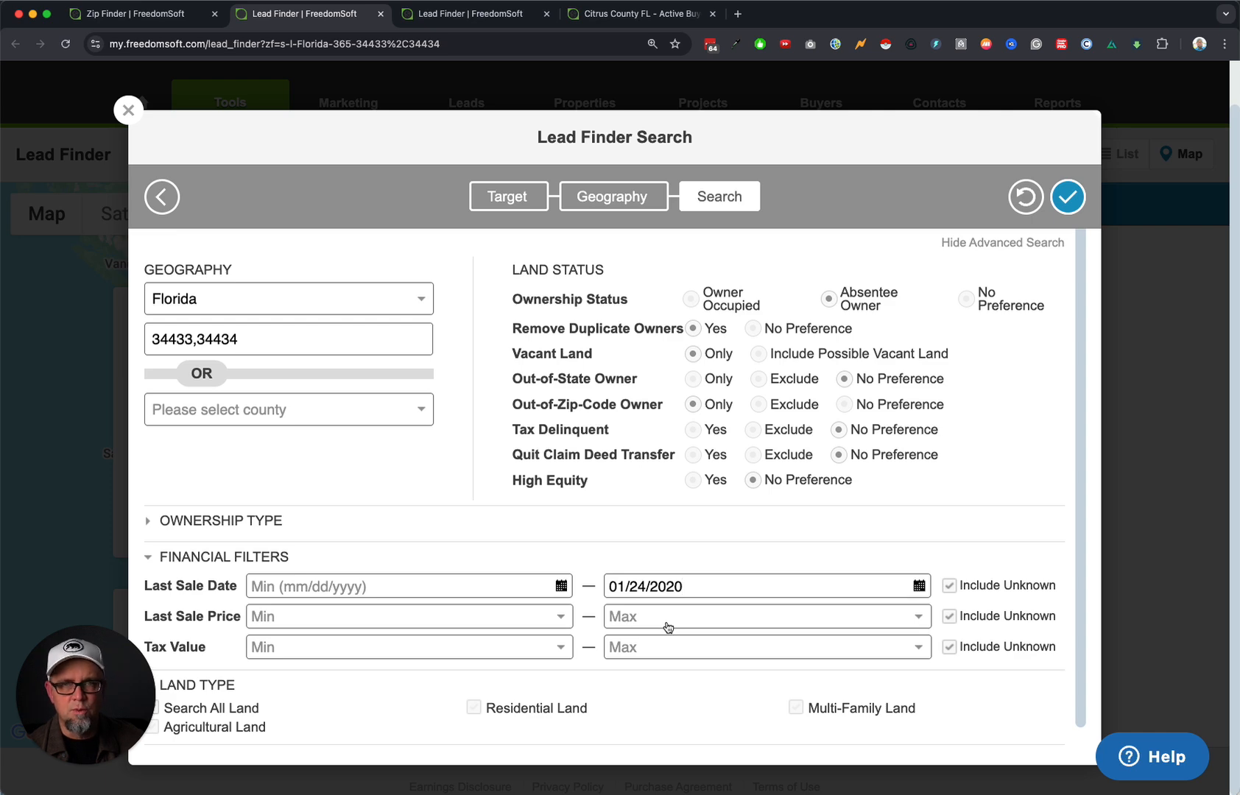
Limit lot size to 0.2–10 acres, exclude unknown lot sizes, and run the seller search.
scroll(515, 682, down, 1)
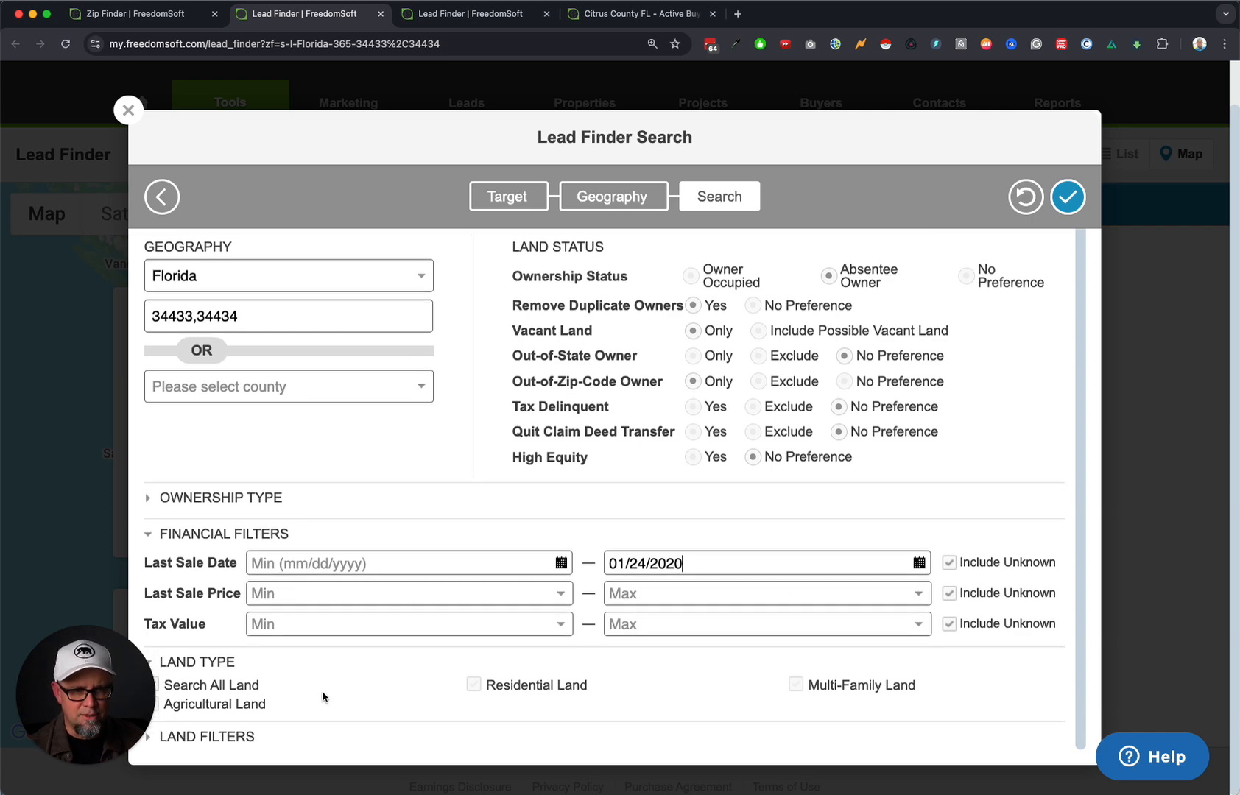
click(151, 737)
scroll(221, 732, down, 2)
click(266, 736)
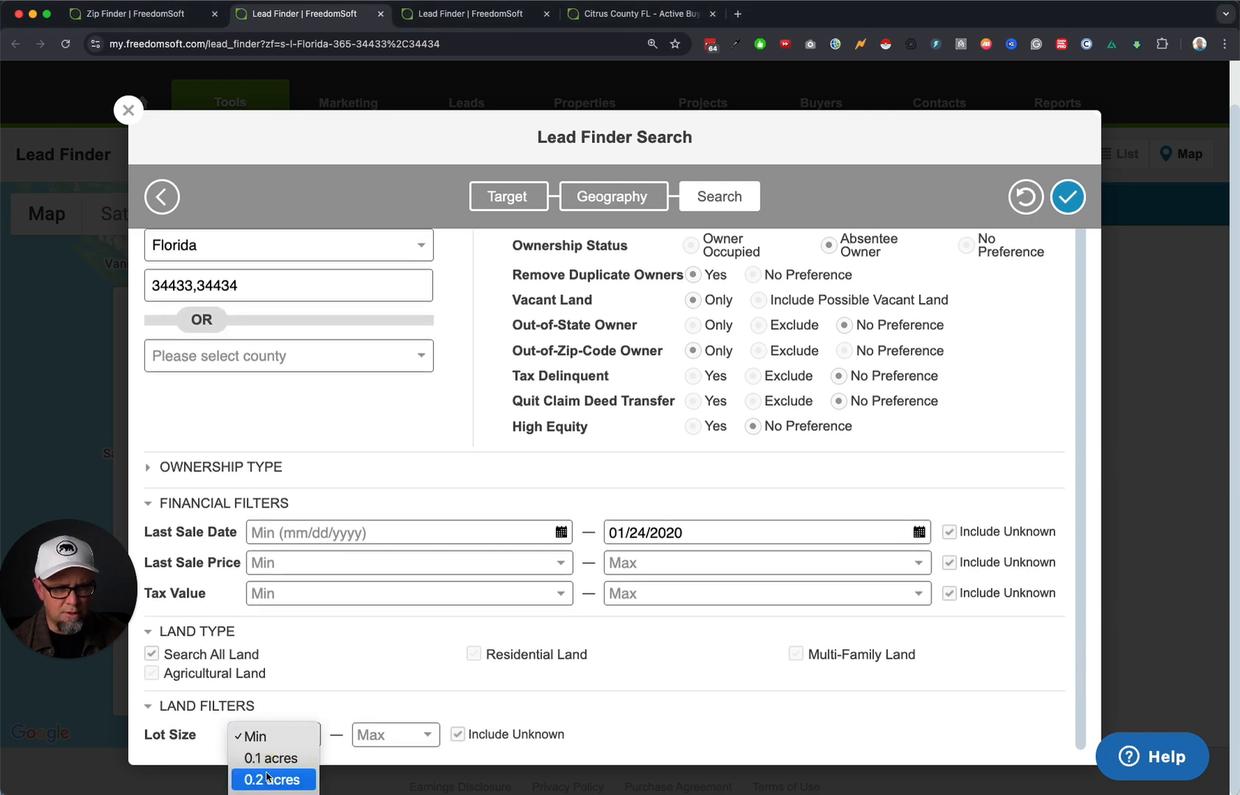
click(274, 778)
click(418, 733)
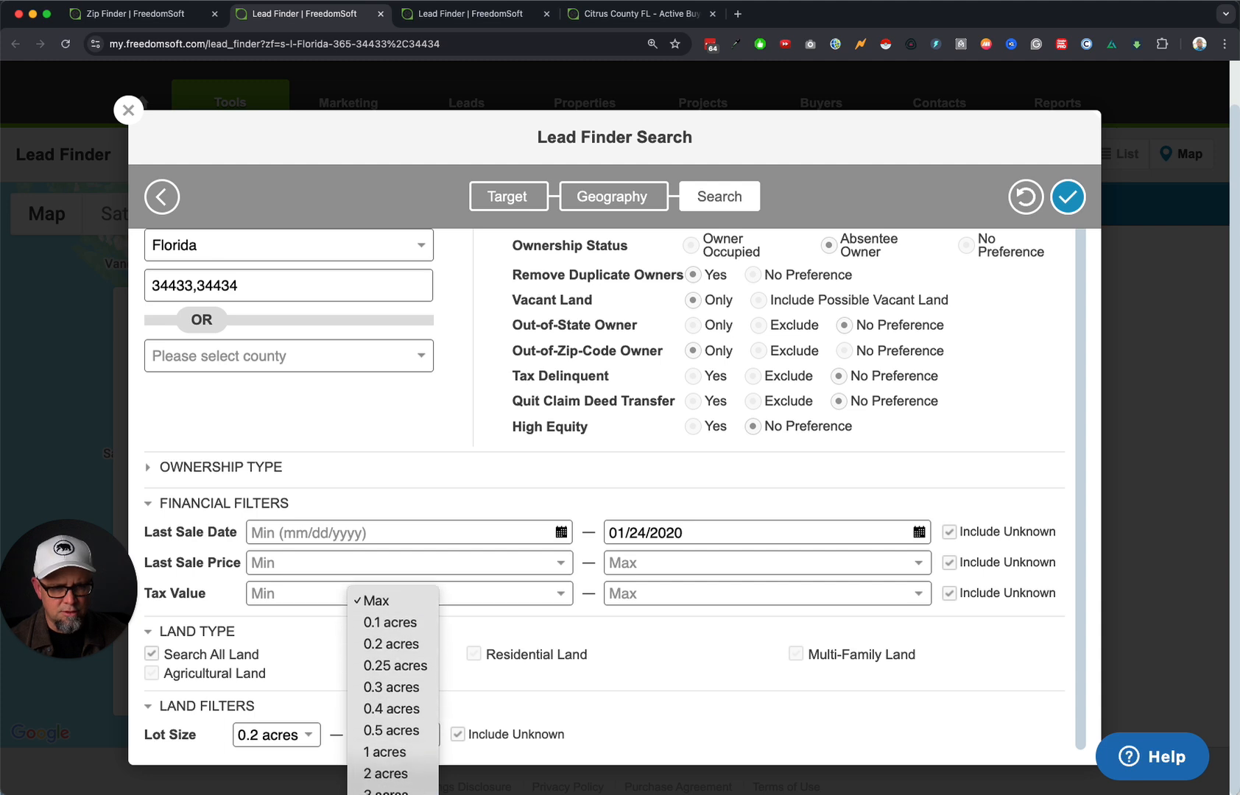
click(392, 779)
click(462, 734)
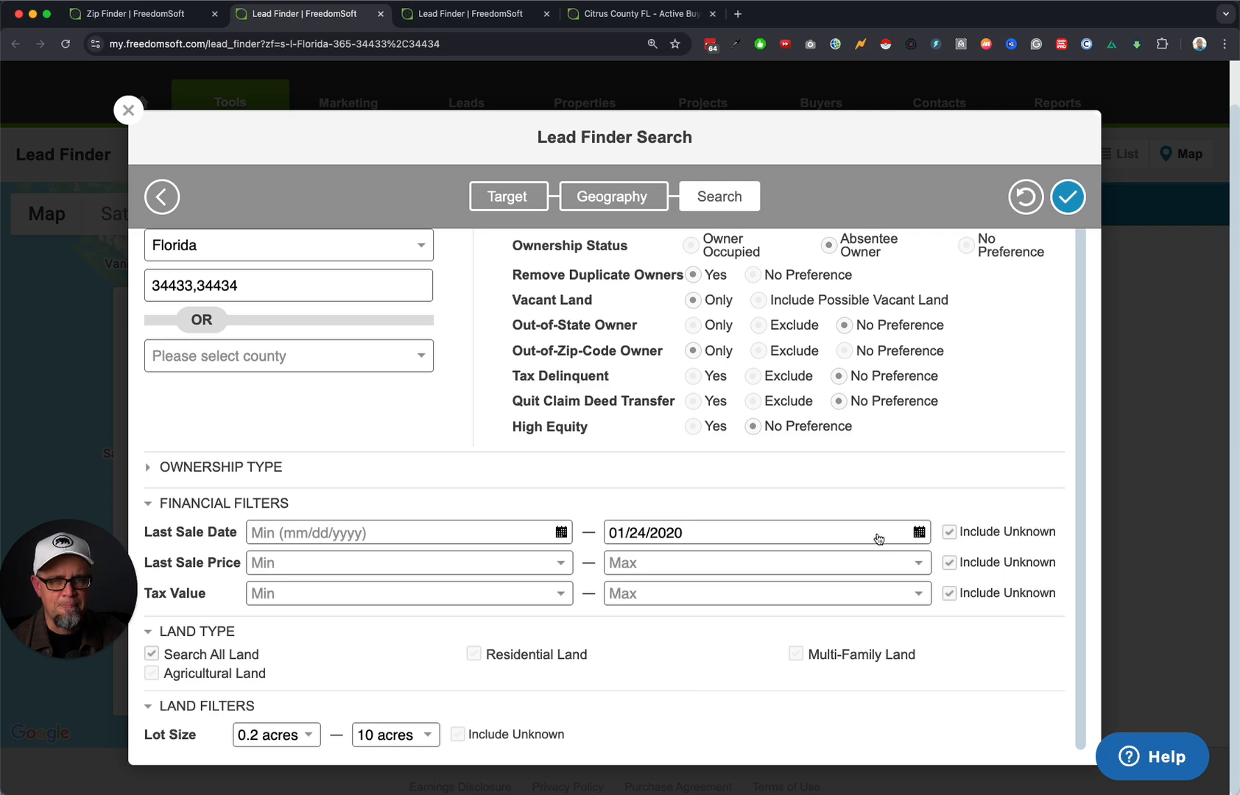
scroll(922, 435, up, 2)
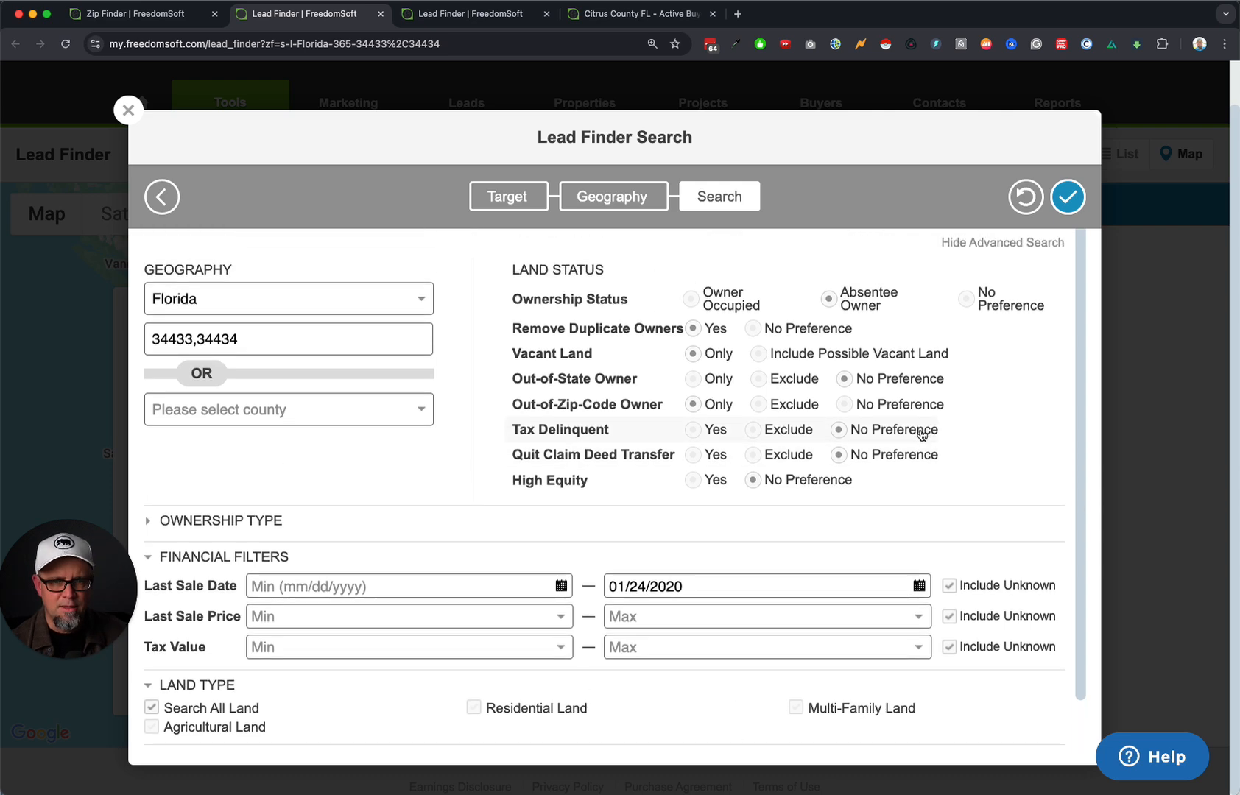
click(1068, 197)
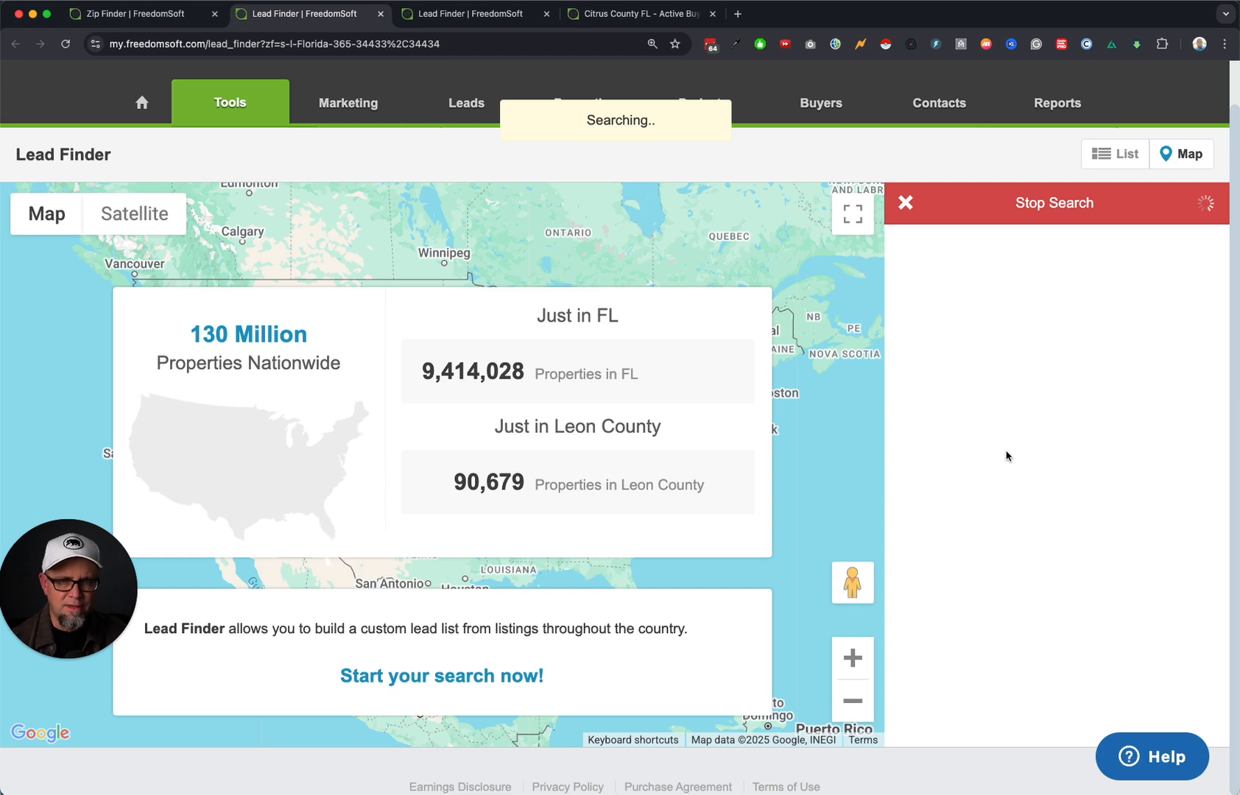
Wait for the seller search to map its 2,493 matching properties.
drag(101, 609, 136, 720)
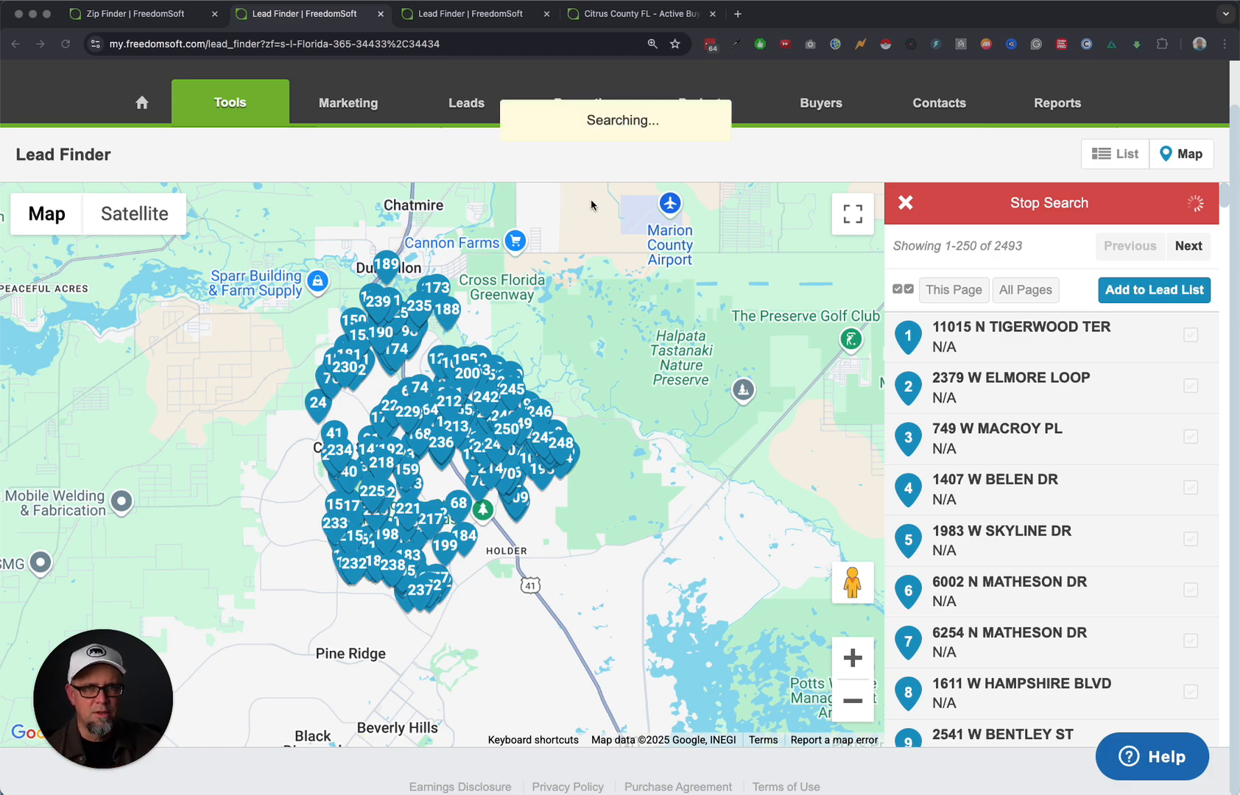
scroll(593, 202, up, 3)
click(784, 133)
scroll(785, 140, up, 3)
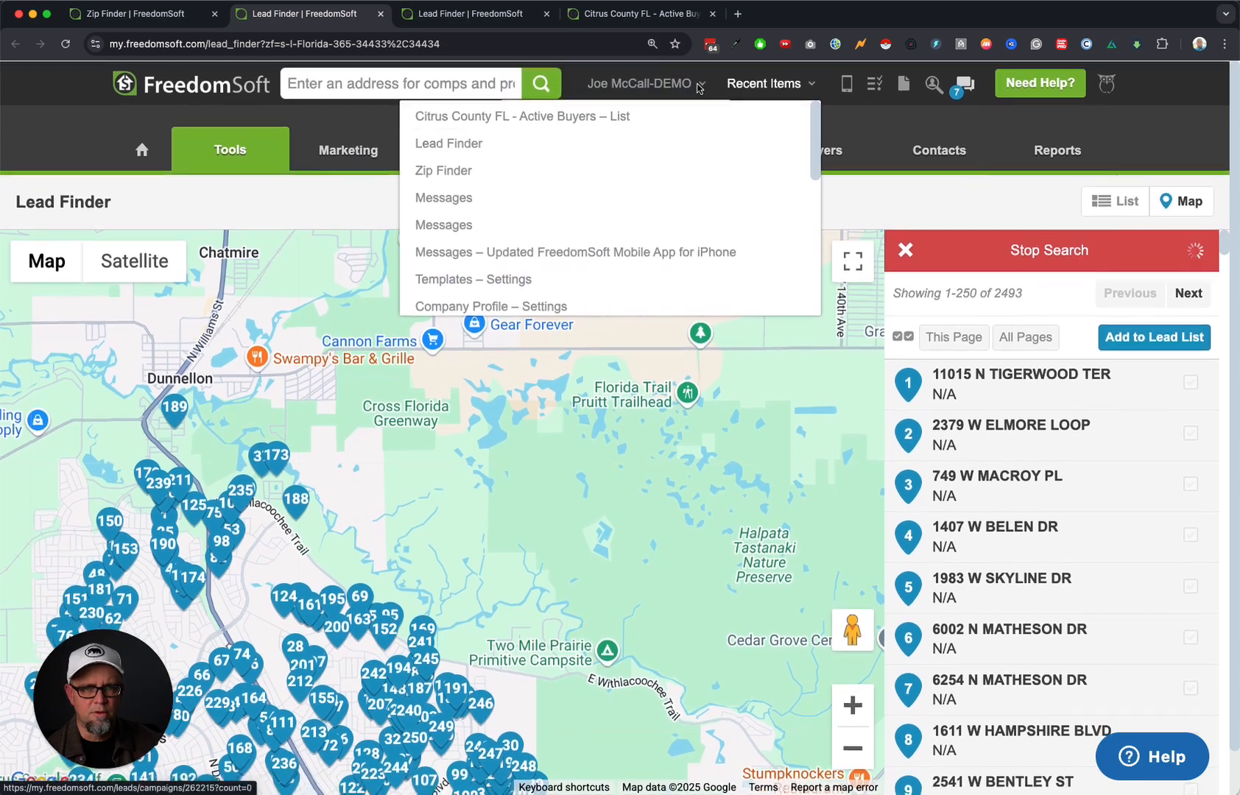
In Phone settings, search for new numbers available in area code 813.
click(631, 143)
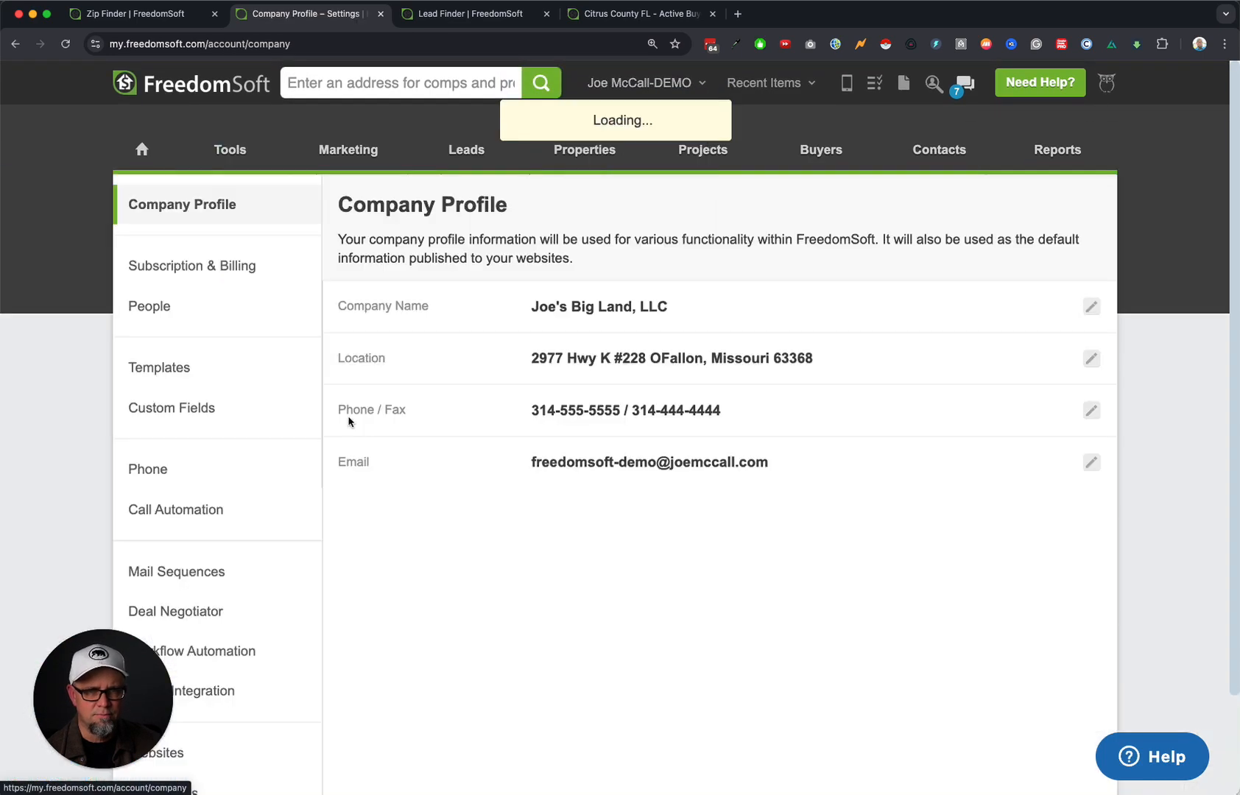
click(178, 478)
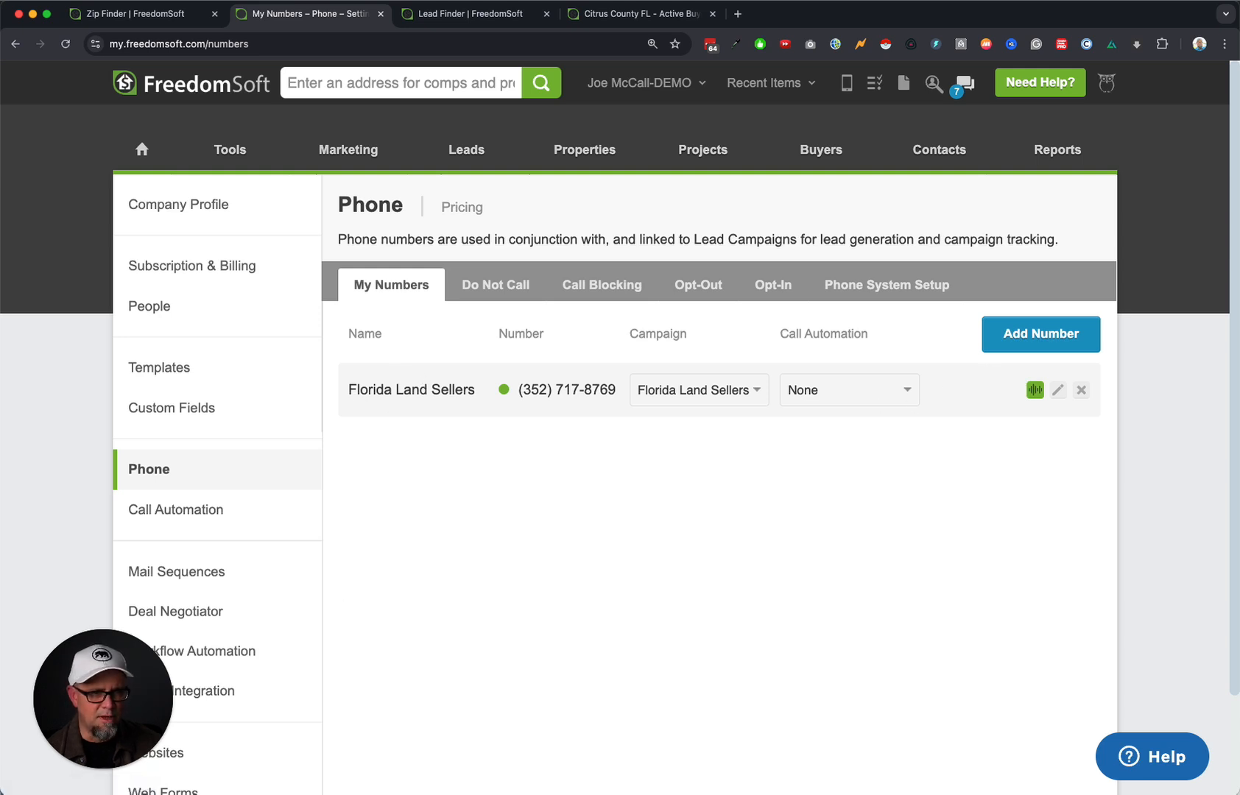
click(1053, 332)
click(501, 472)
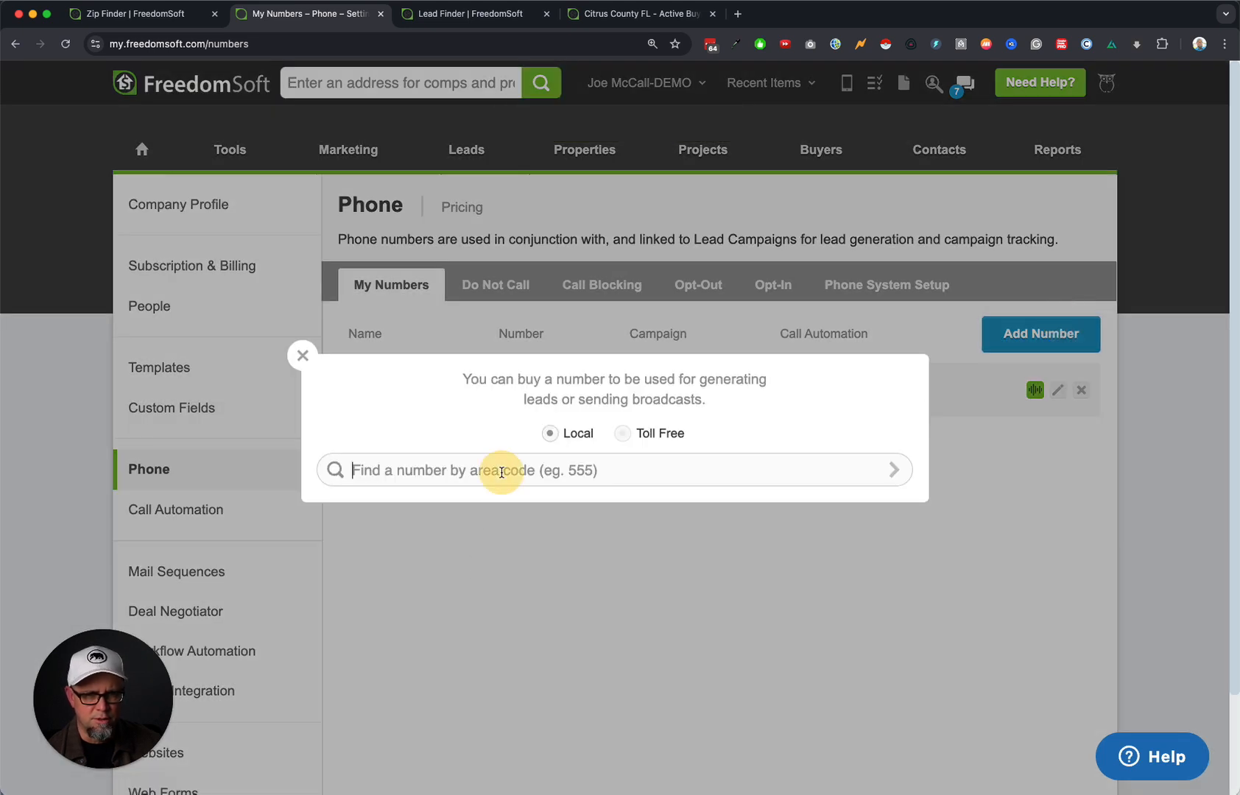
text(813)
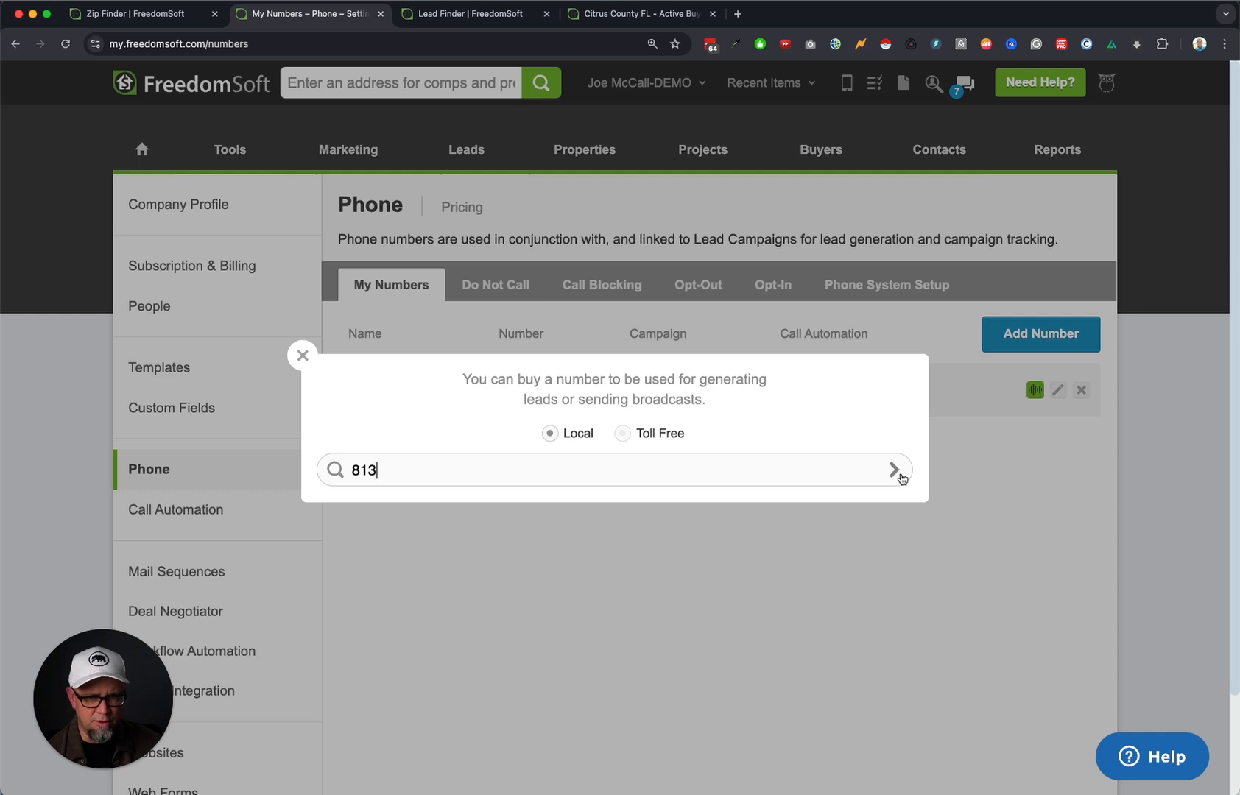
click(895, 471)
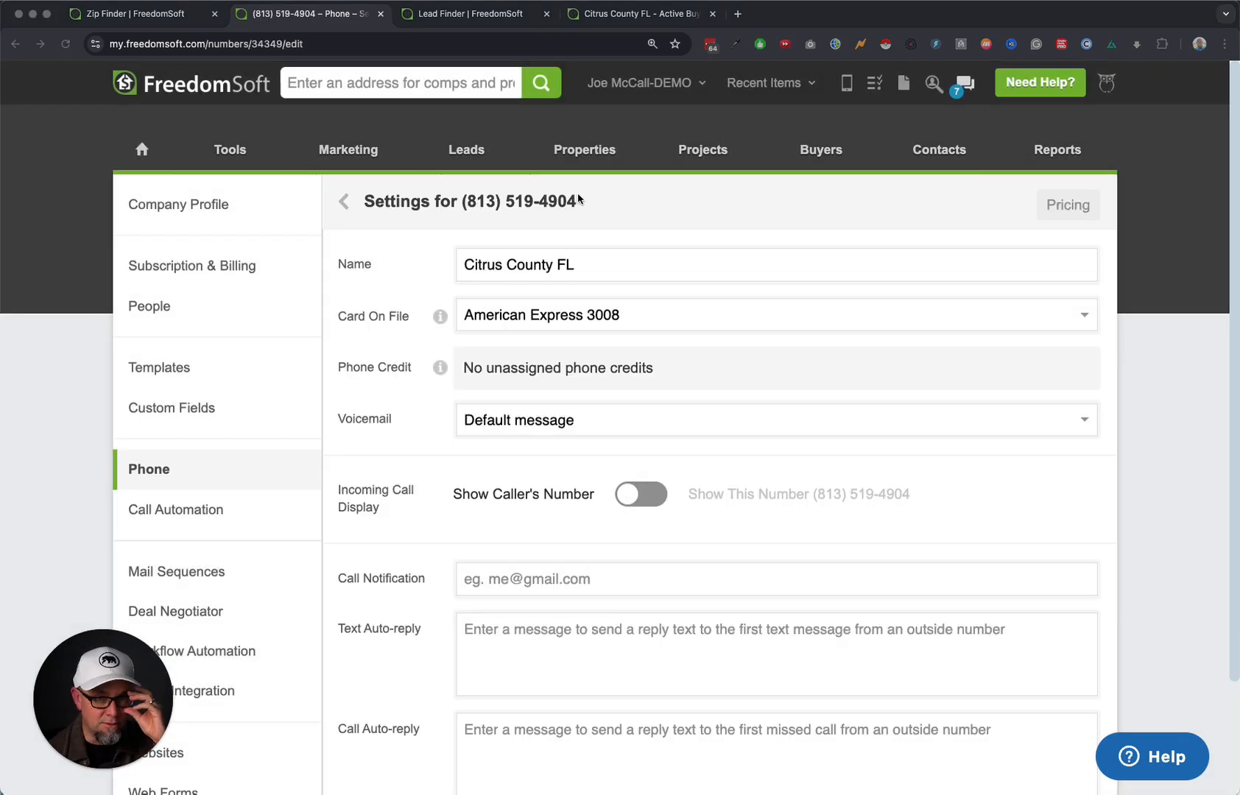
Switch the Citrus County FL voicemail to Record custom message and record a spoken greeting.
triple_click(471, 206)
click(624, 215)
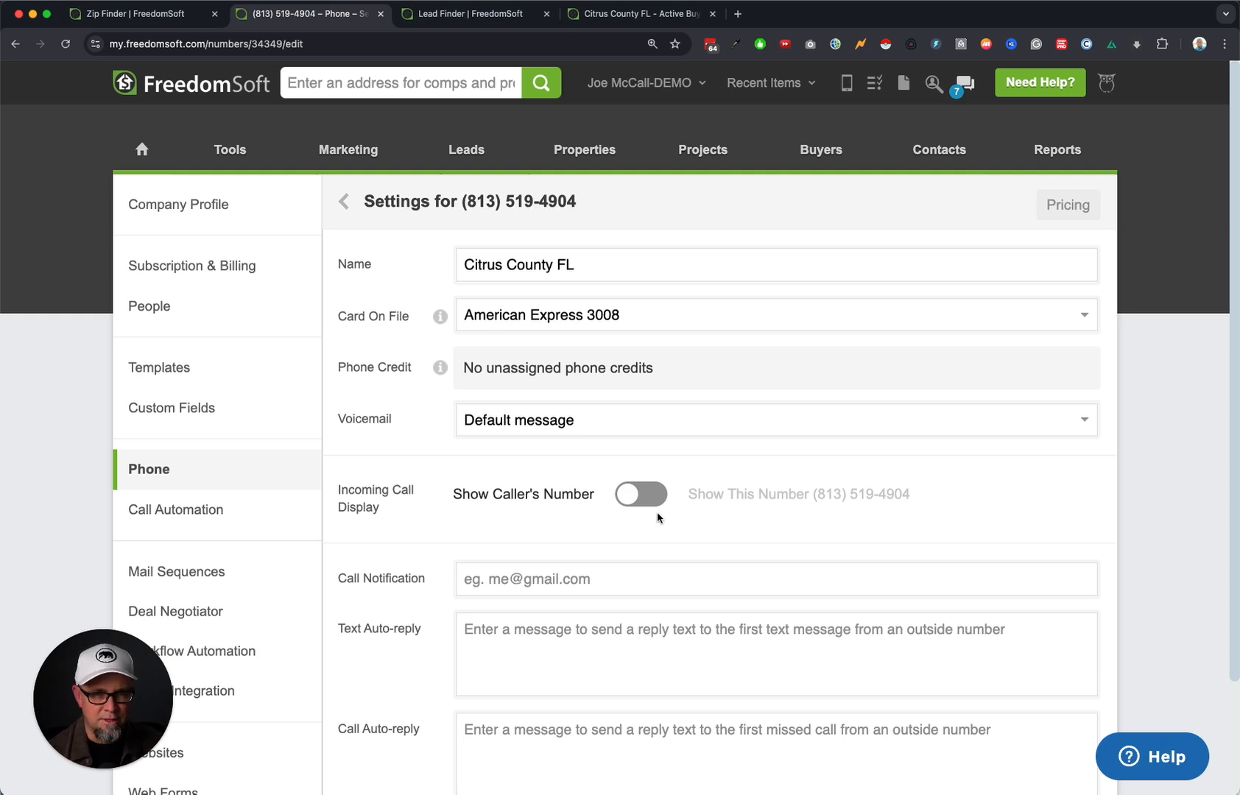
click(600, 430)
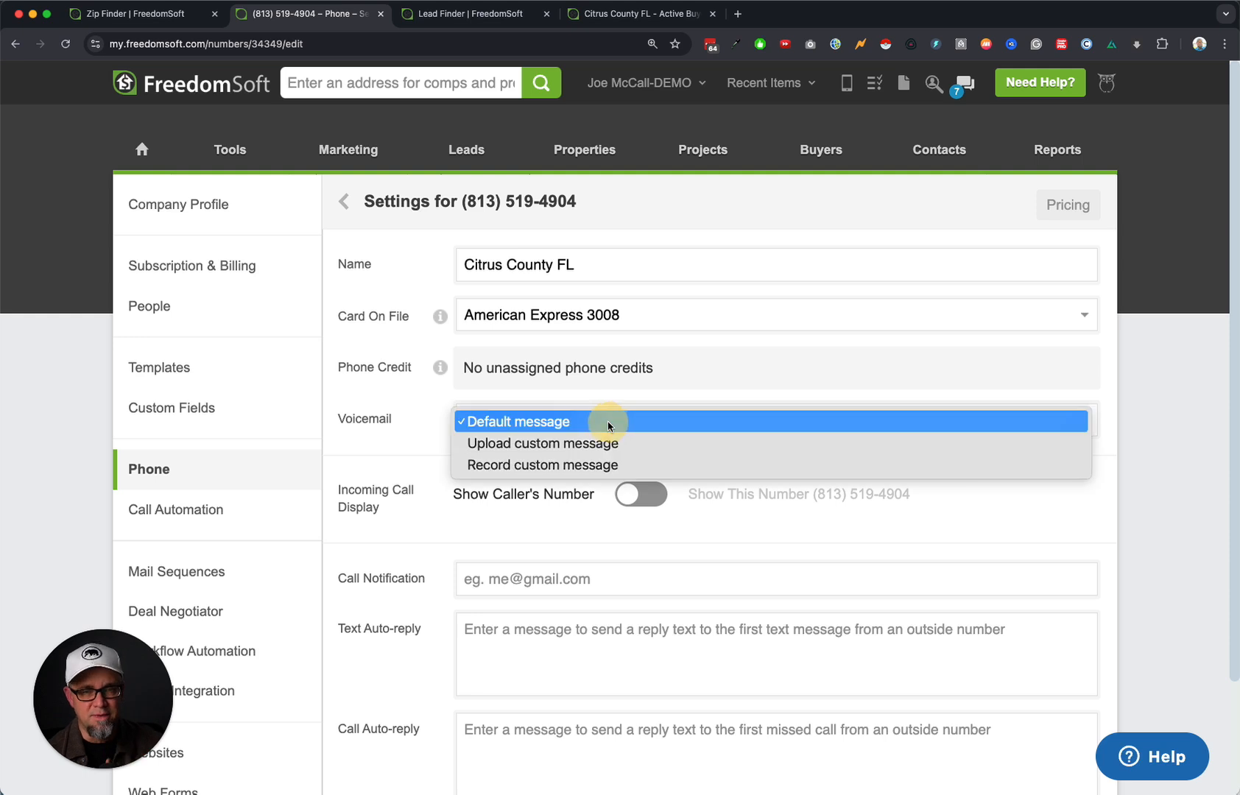
click(614, 465)
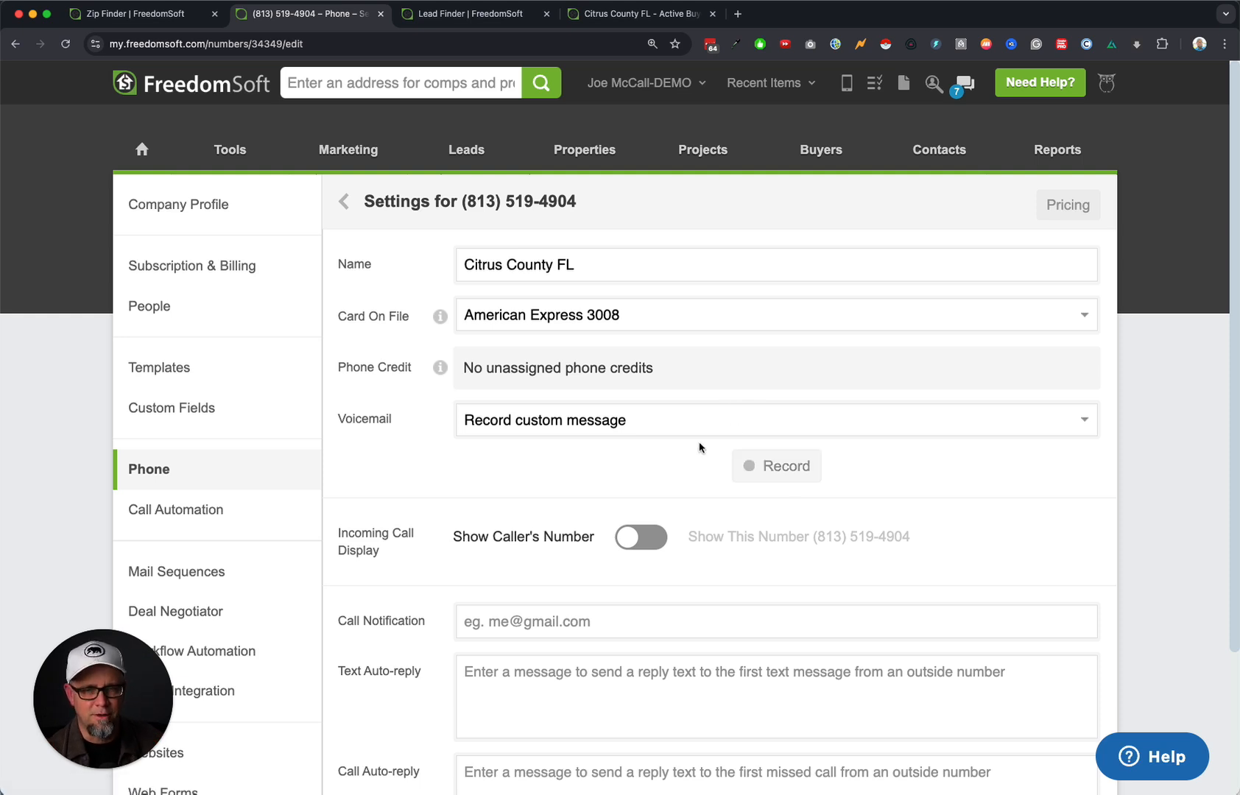
click(796, 477)
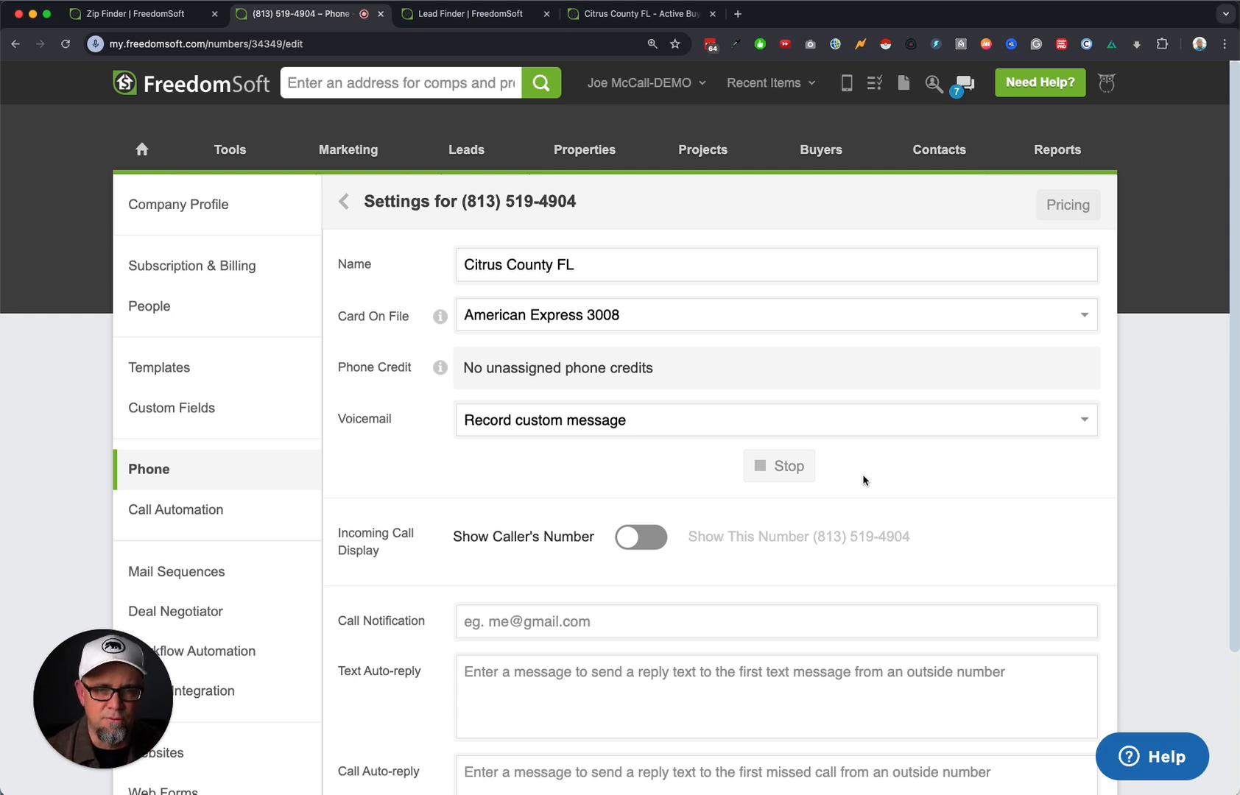
click(796, 467)
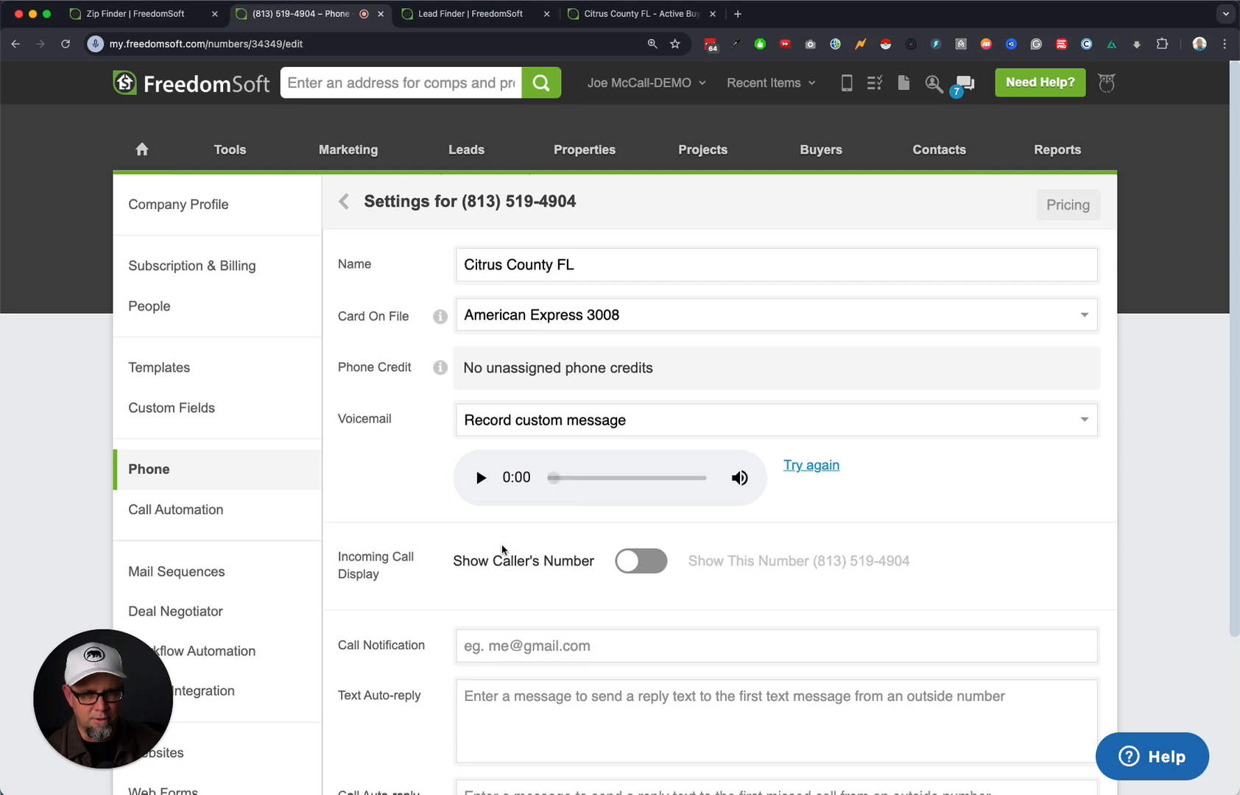
scroll(516, 641, down, 3)
Write the call auto-reply 'Thanks for calling... What is the Reference ID # on that mail we sent you? Thanks :)' plus the sender's name.
click(507, 607)
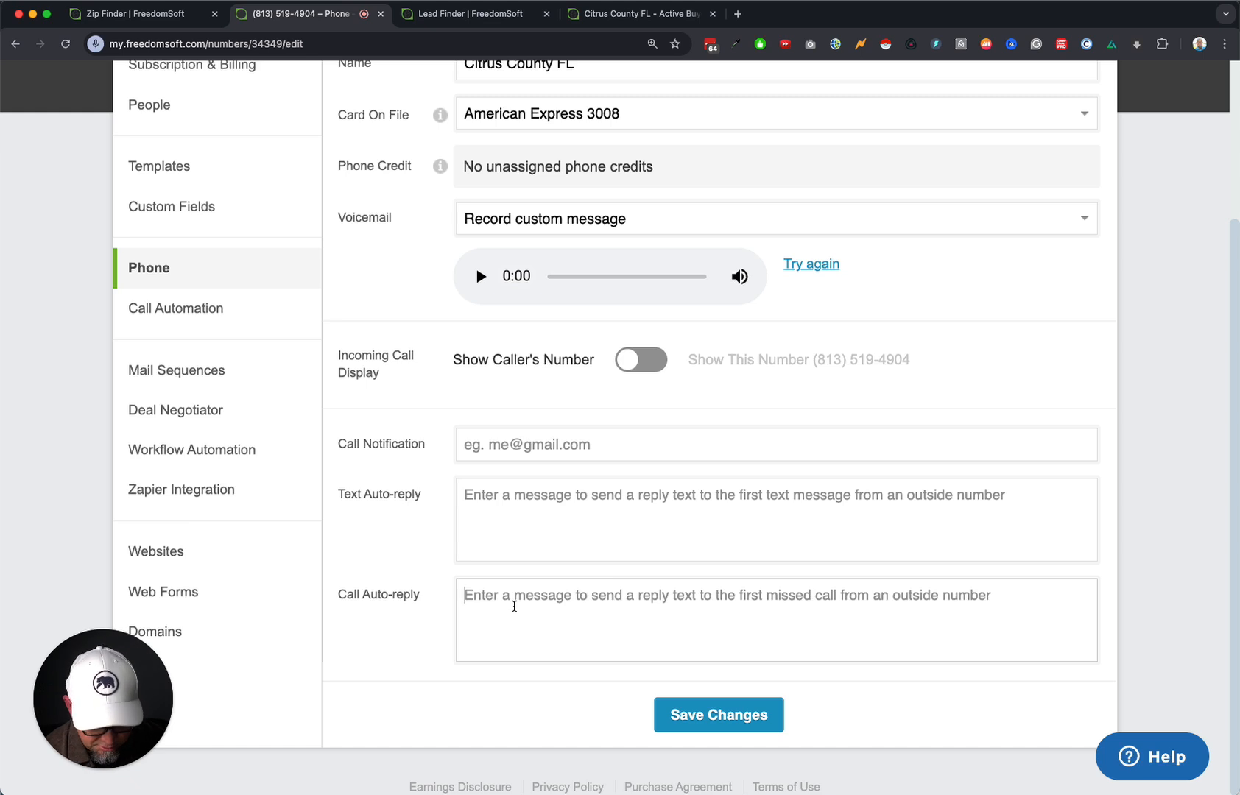
text(Thanks for. ca)
key(BackSpace)
key(BackSpace)
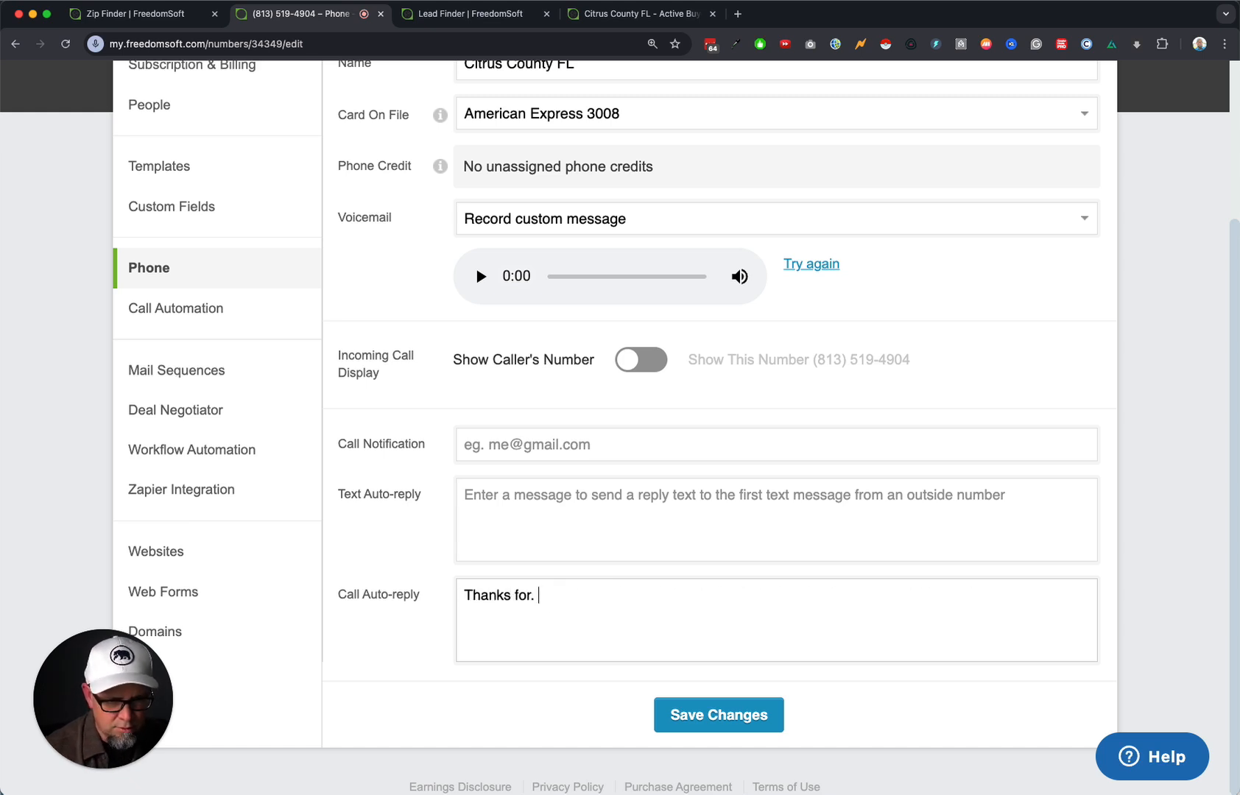
text(calling... W)
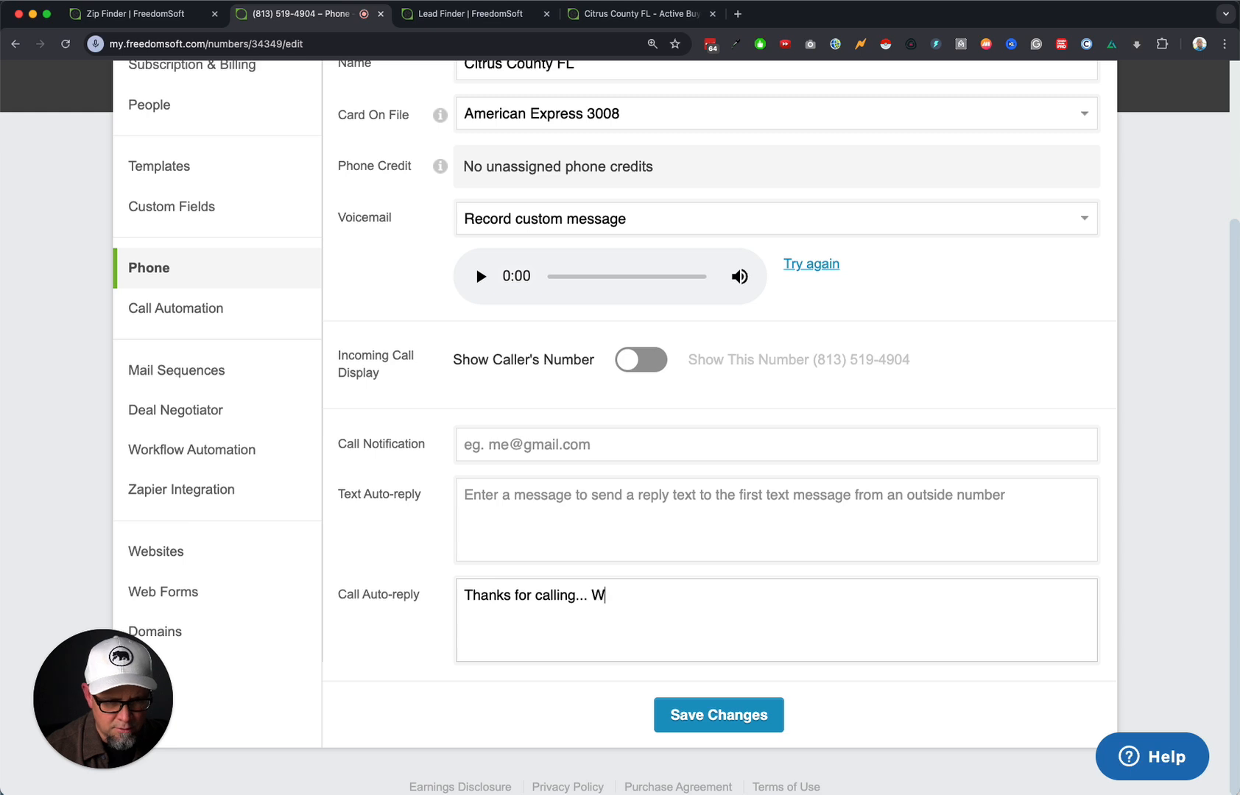
text(hat is the Refere)
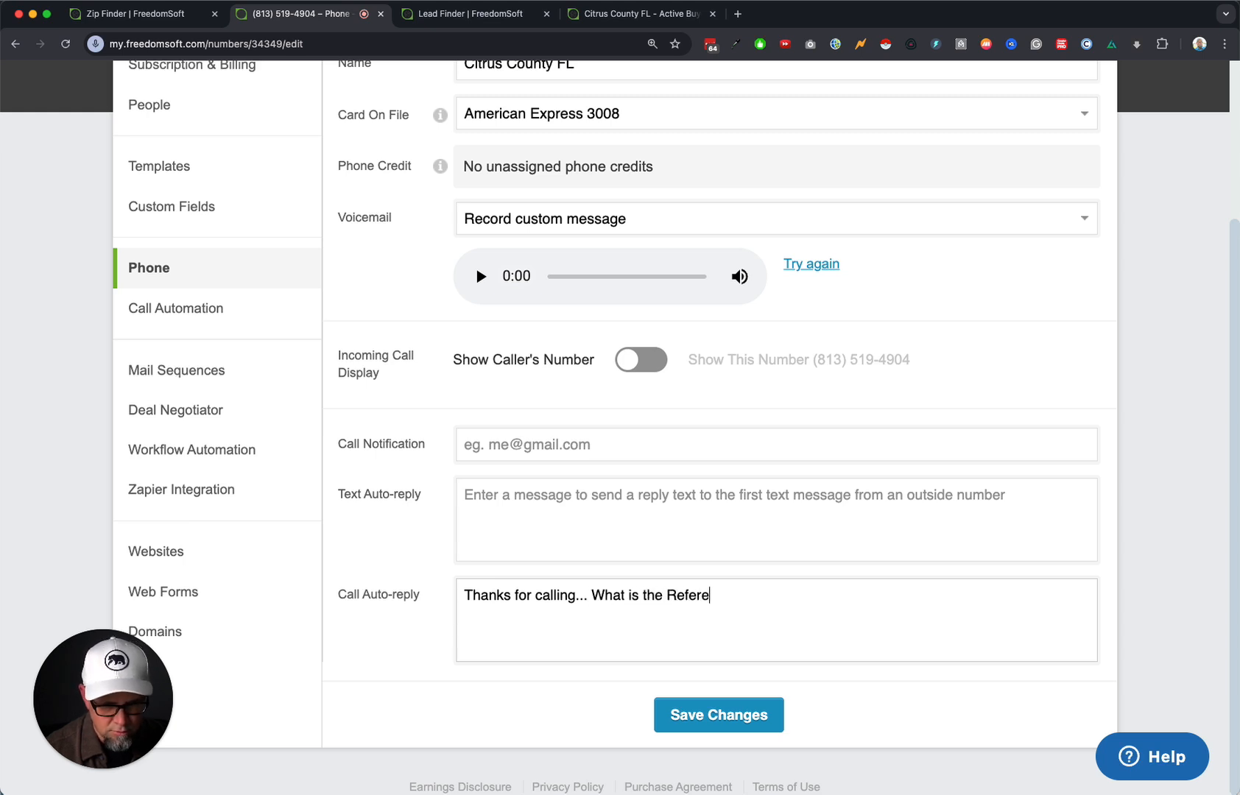
text(nce IF)
key(BackSpace)
text(D )
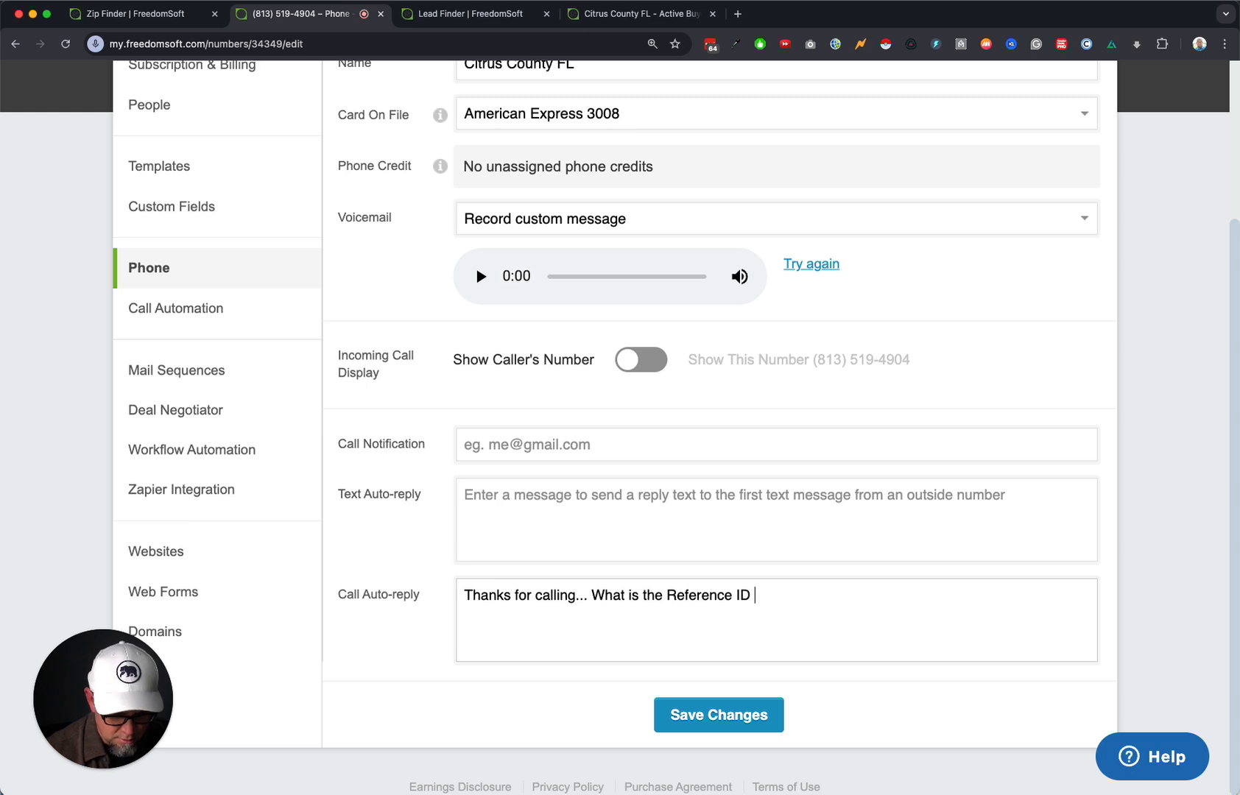
text(# on taht)
key(BackSpace)
key(BackSpace)
key(BackSpace)
key(BackSpace)
key(BackSpace)
text(tha)
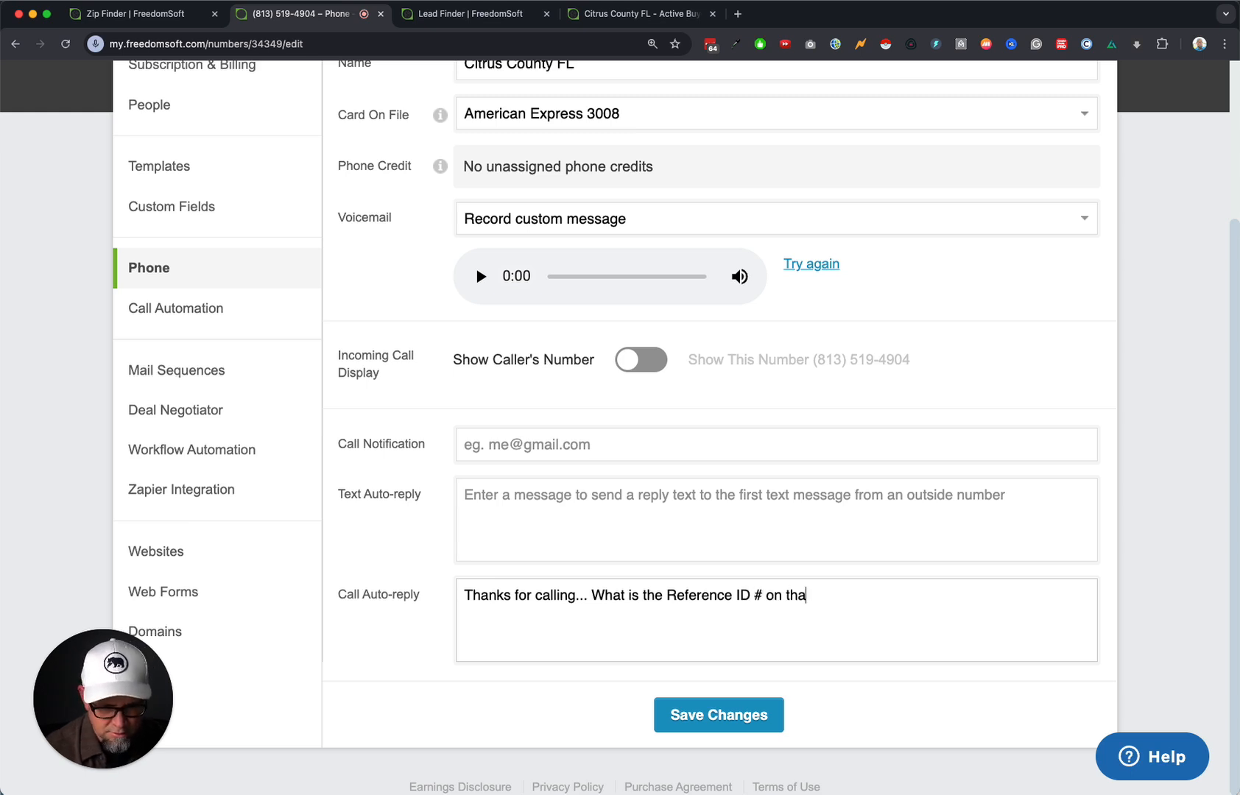
text(t mail we sent tyou)
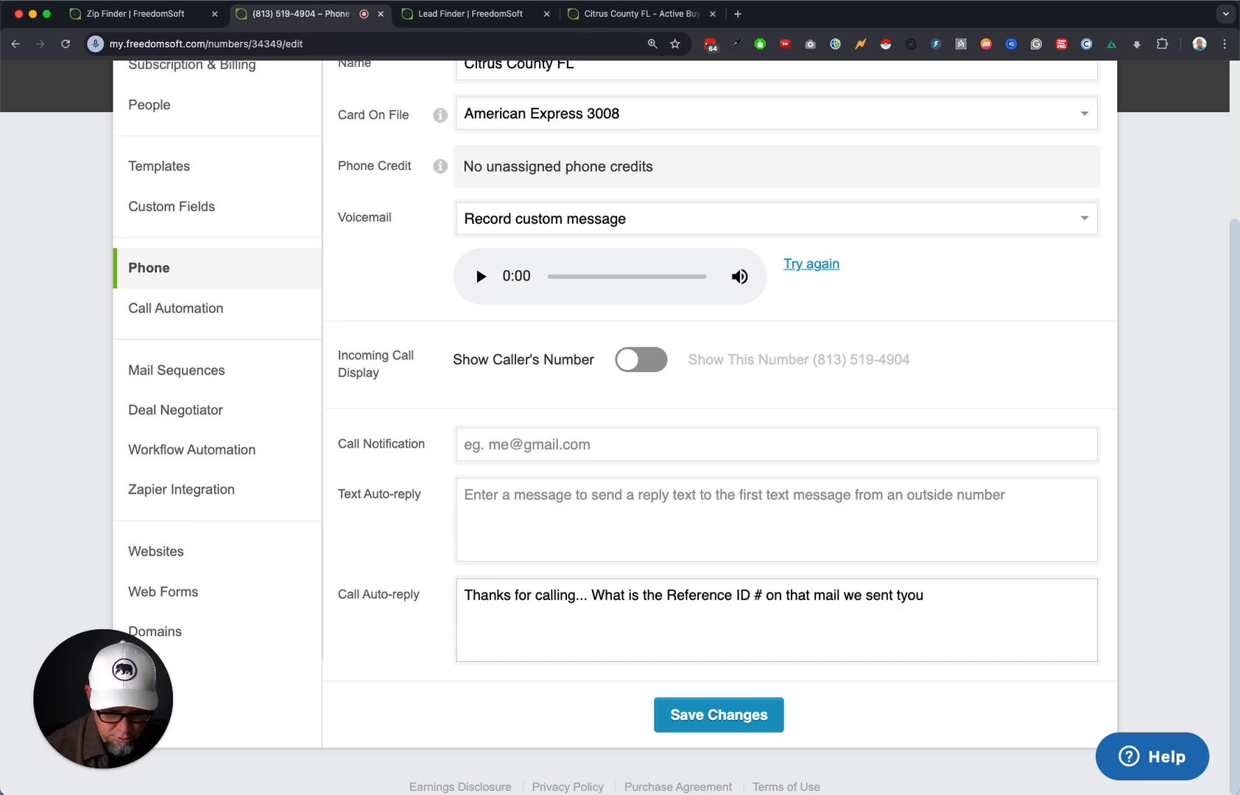
key(BackSpace)
key(BackSpace)
key(BackSpace)
key(BackSpace)
text(you? Thanks)
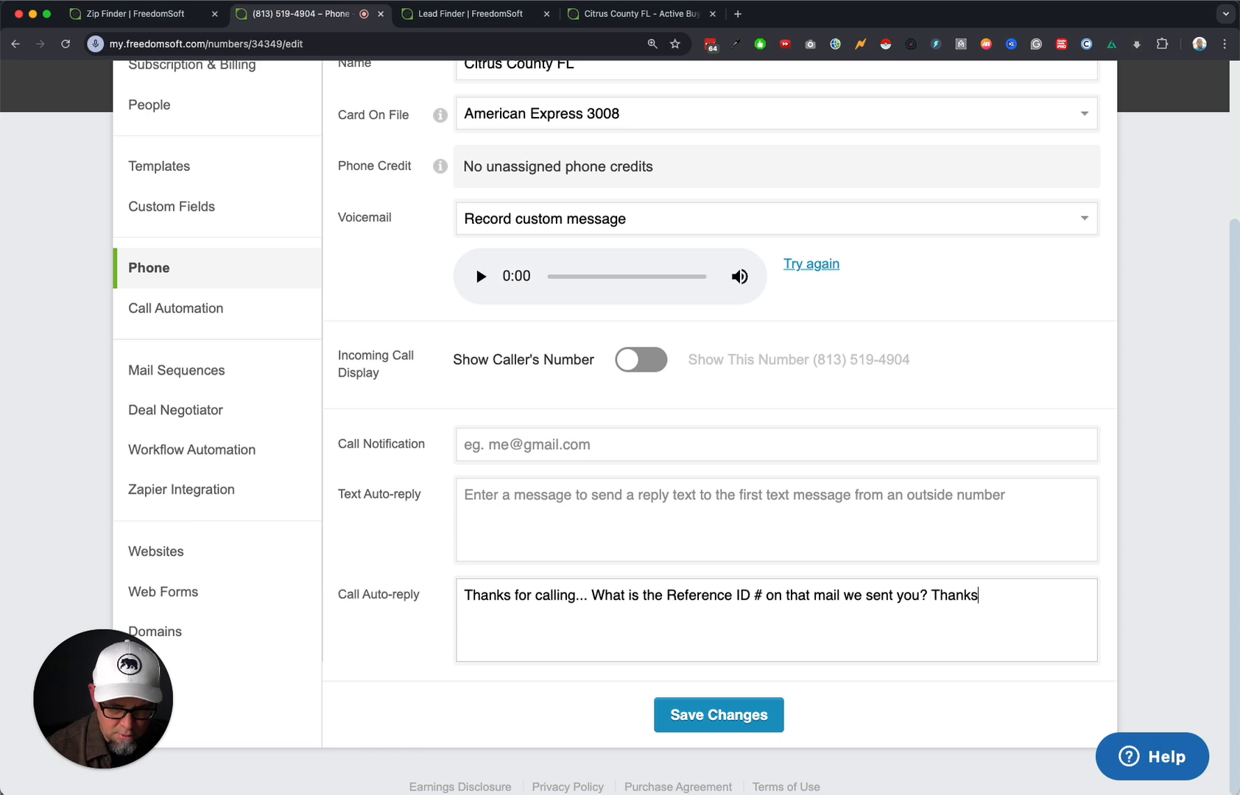
text( :) Joe)
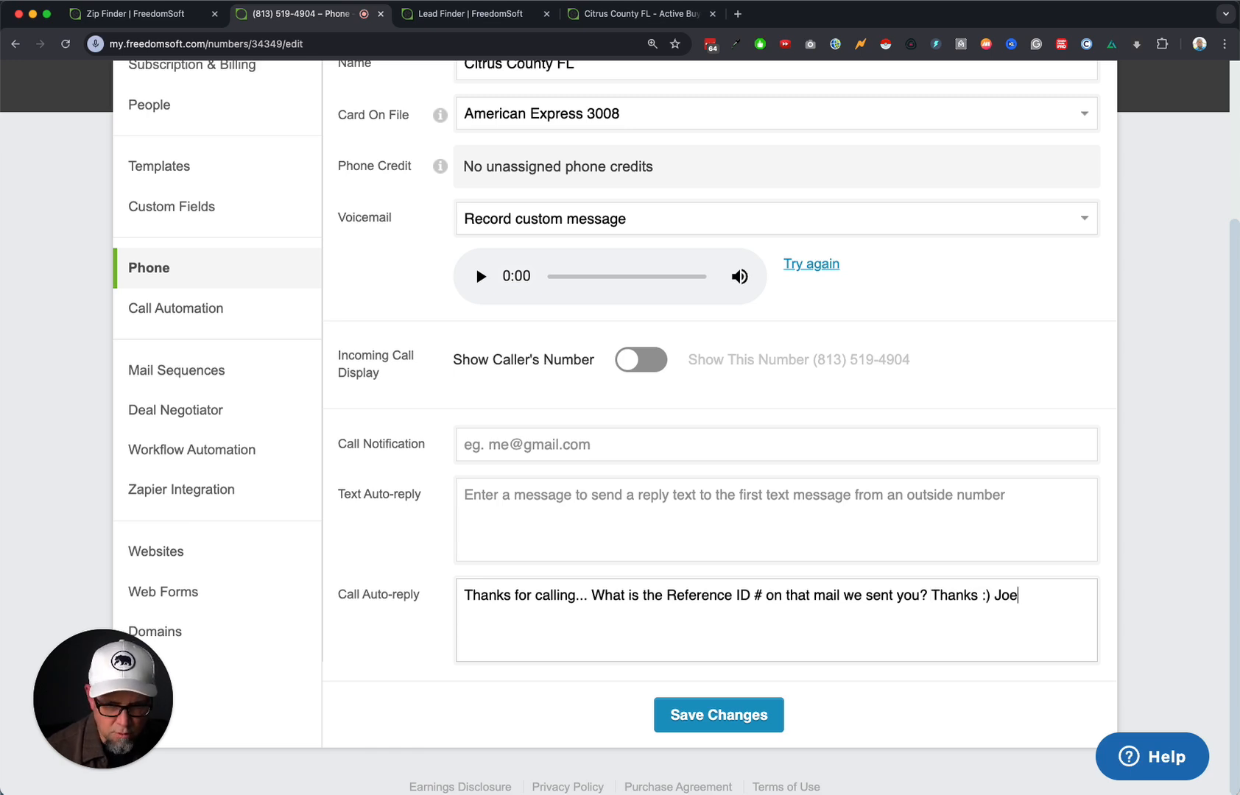
Save the number's settings and go back to the phone numbers list.
click(731, 718)
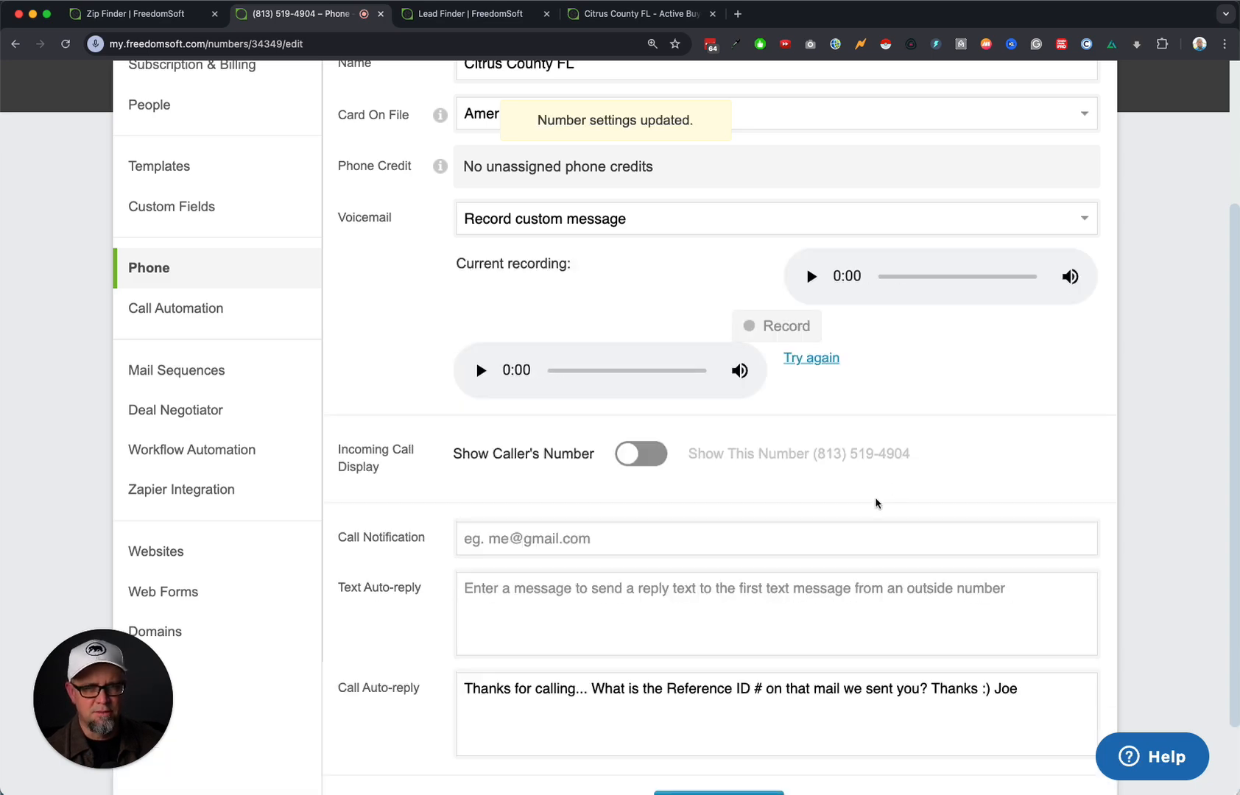
scroll(867, 526, up, 3)
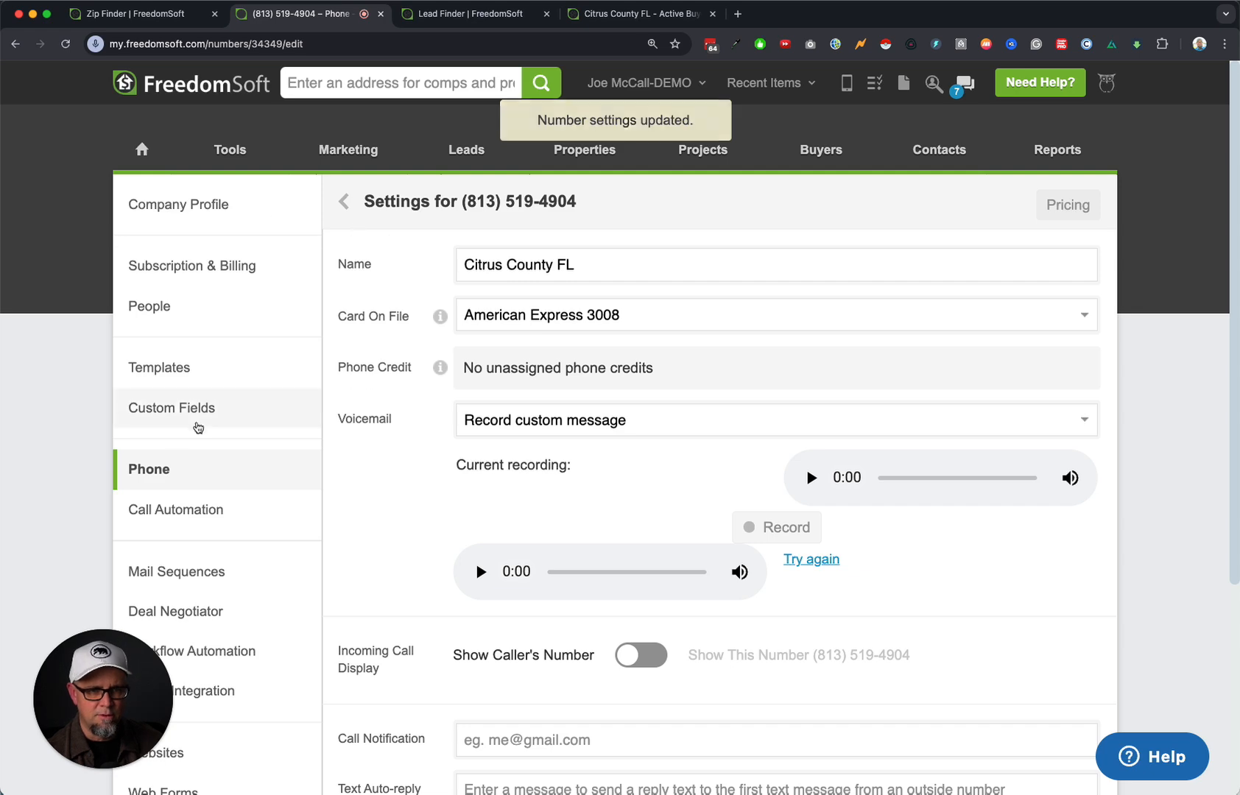
click(157, 477)
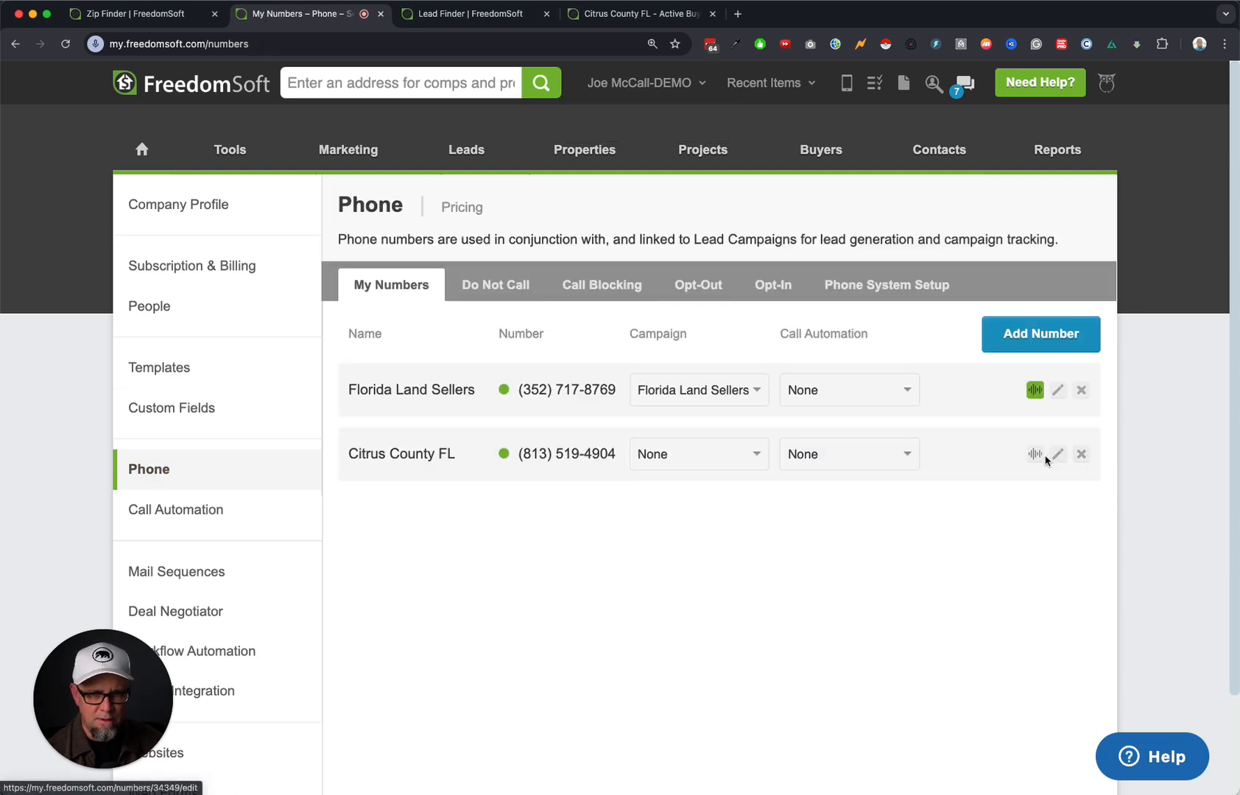
Enable call recording for Citrus County FL, then view the Phone System Setup overview and return to My Numbers.
click(1039, 457)
click(1075, 267)
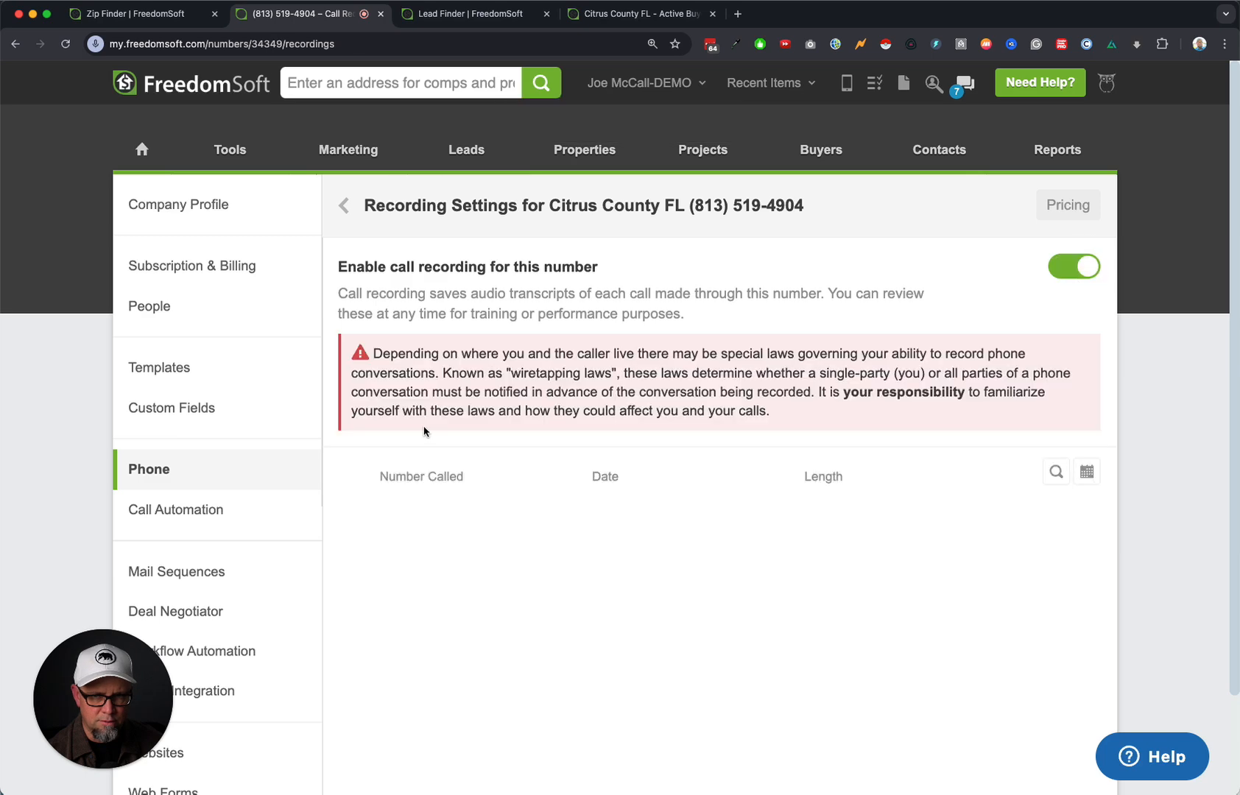
click(161, 472)
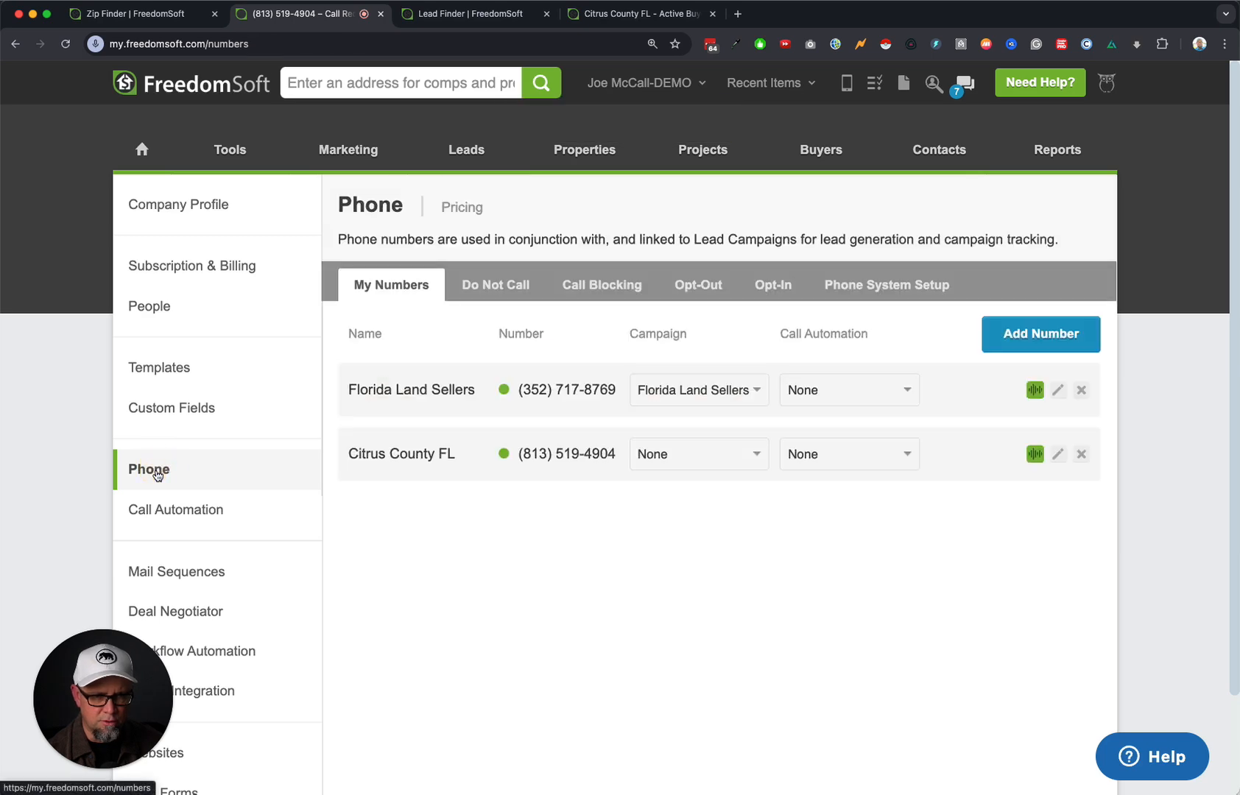
click(927, 288)
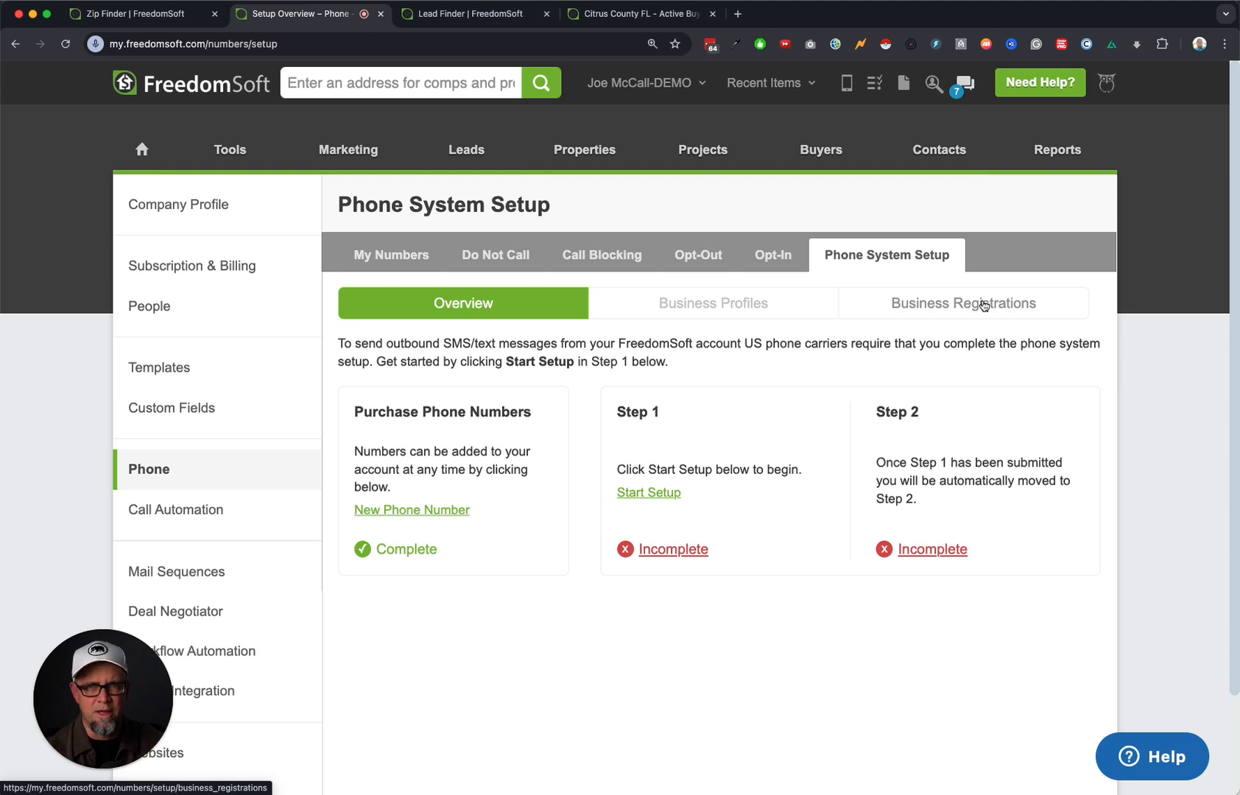
click(387, 255)
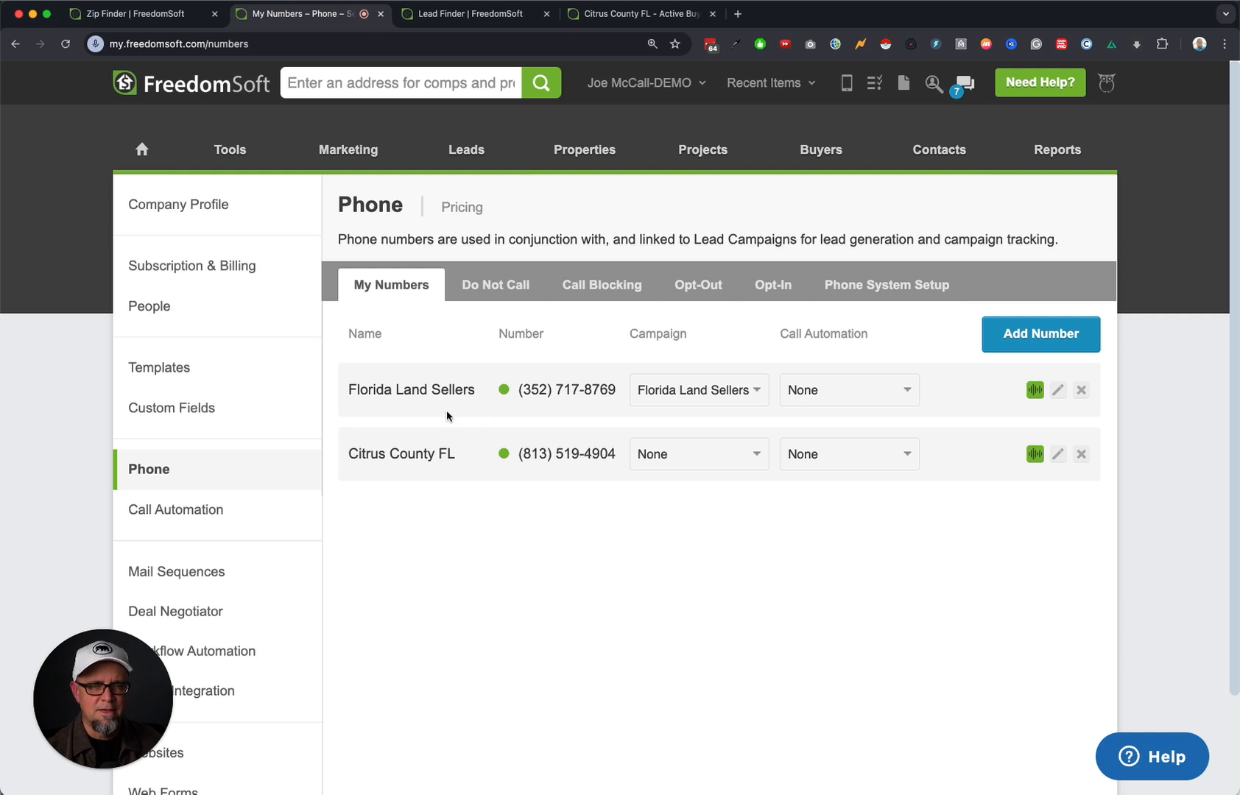
From Leads Inbox > Campaigns, start a campaign named 'Citru', then discard the form unsaved.
mouse_move(471, 159)
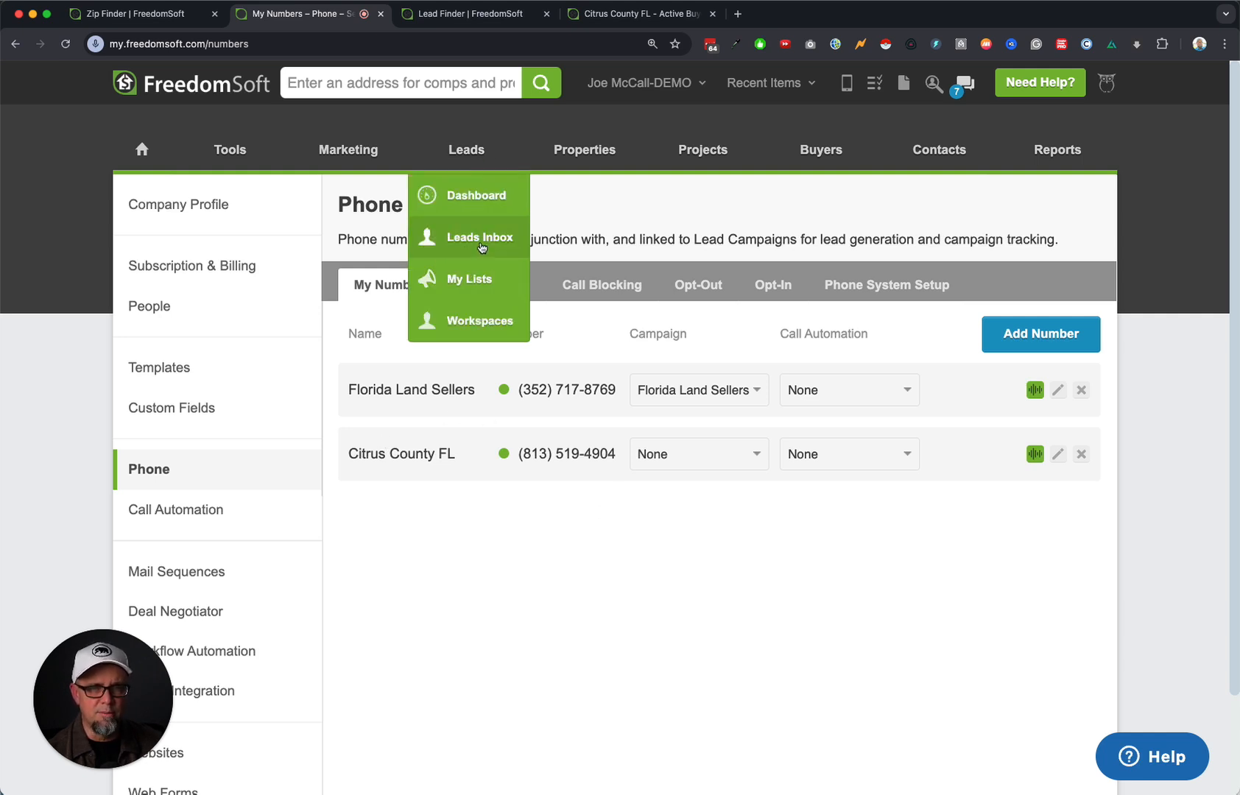
click(481, 239)
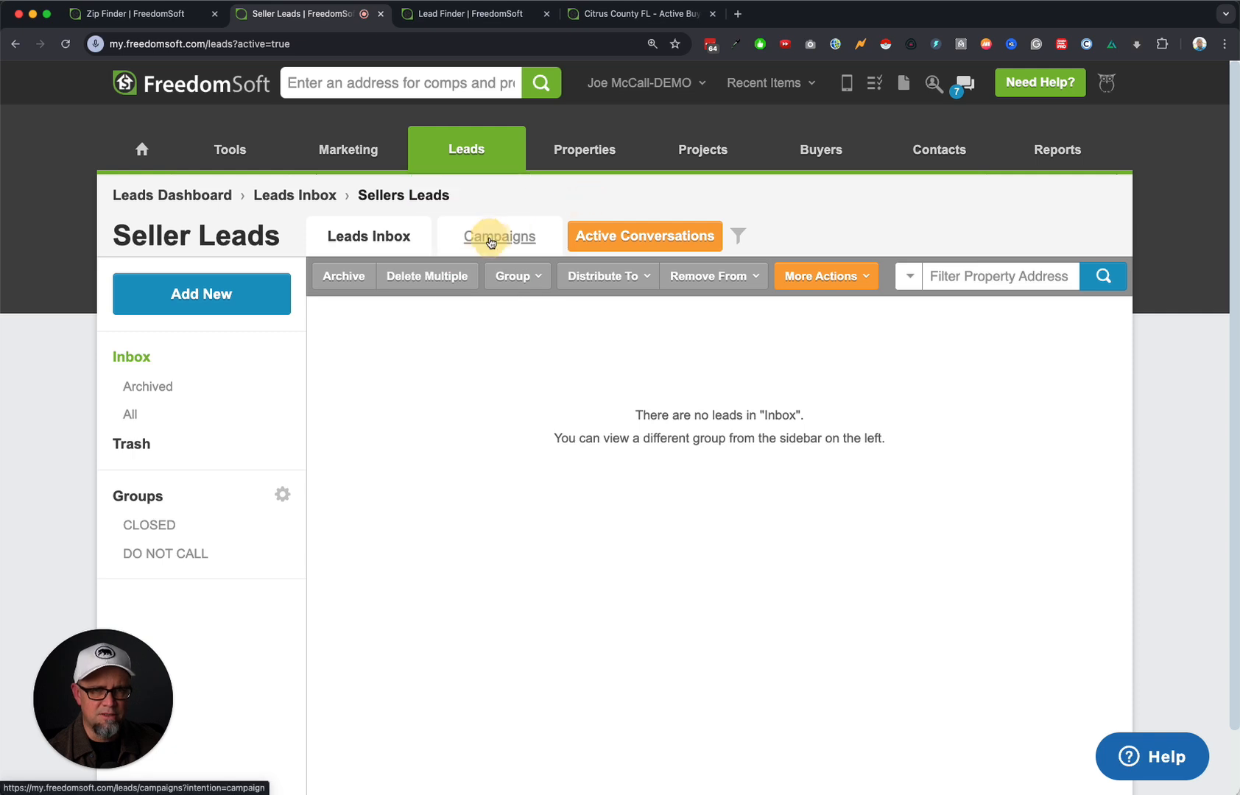
click(492, 239)
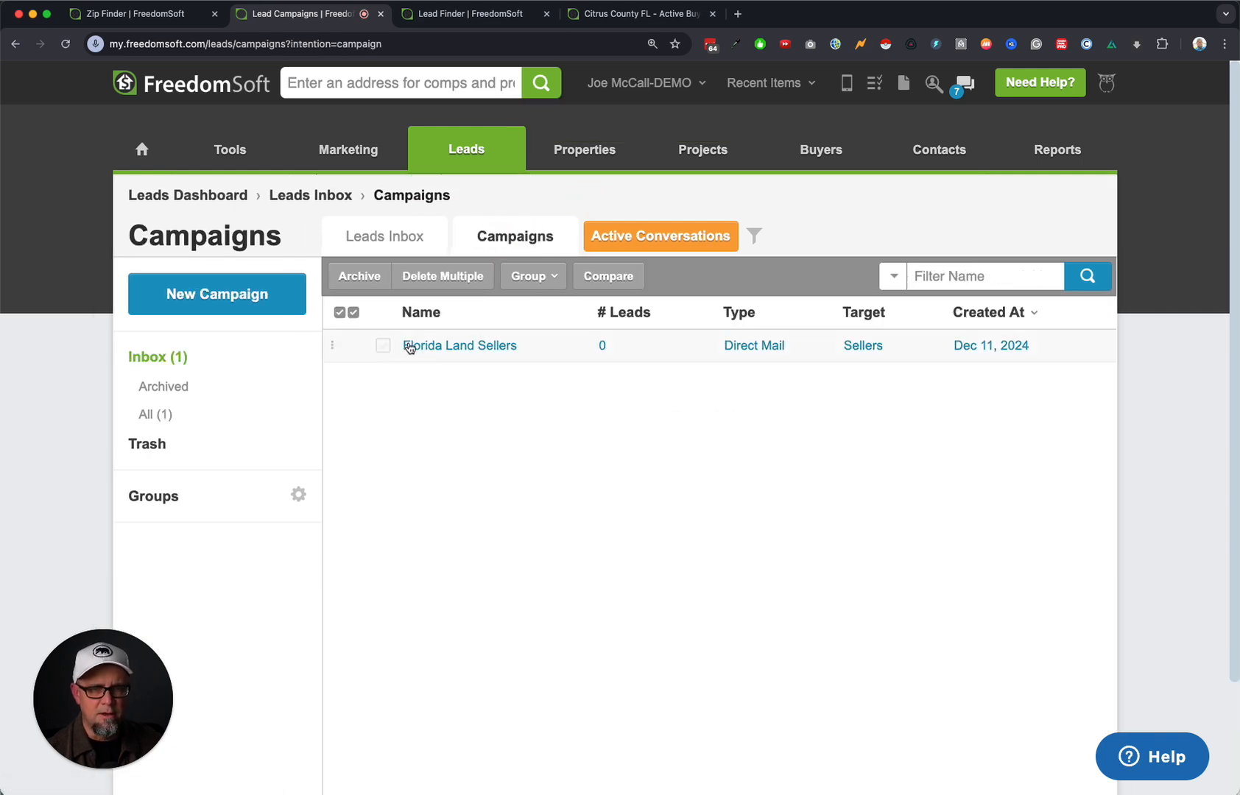
click(234, 299)
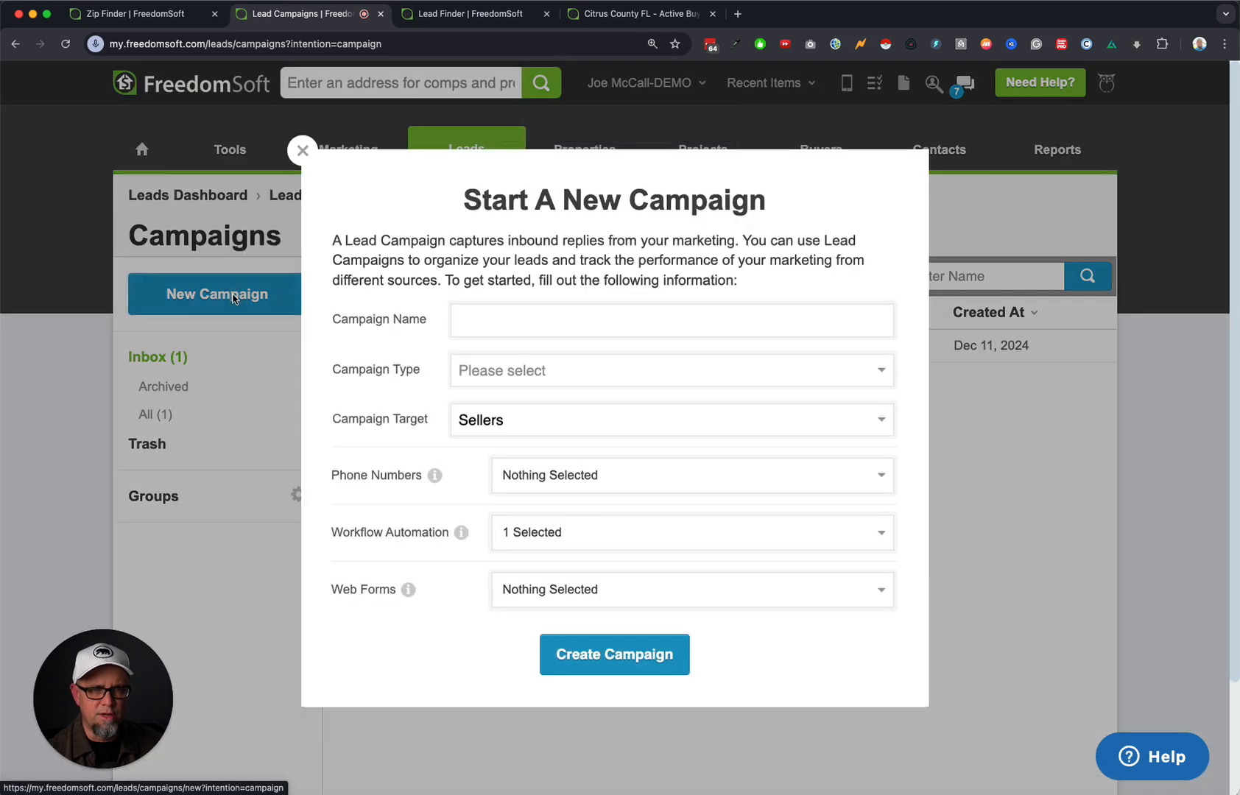
click(533, 318)
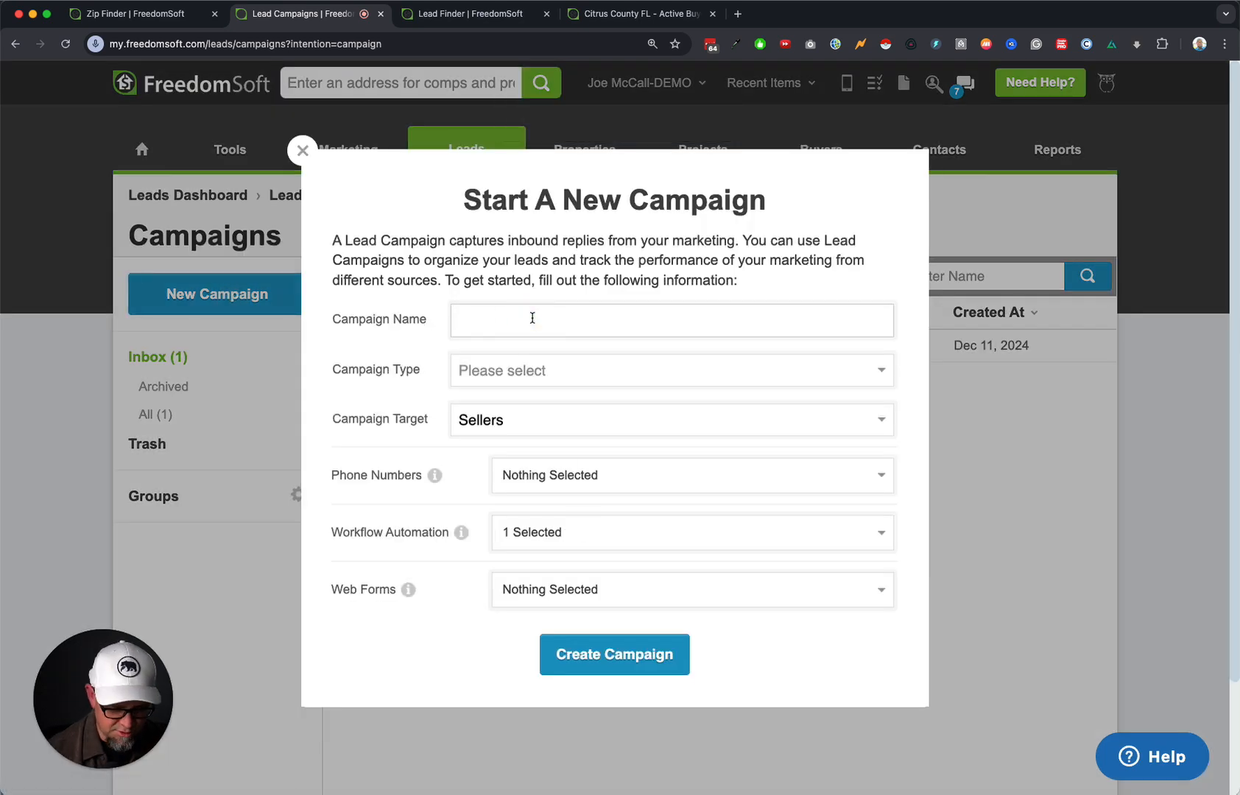
text(Citru)
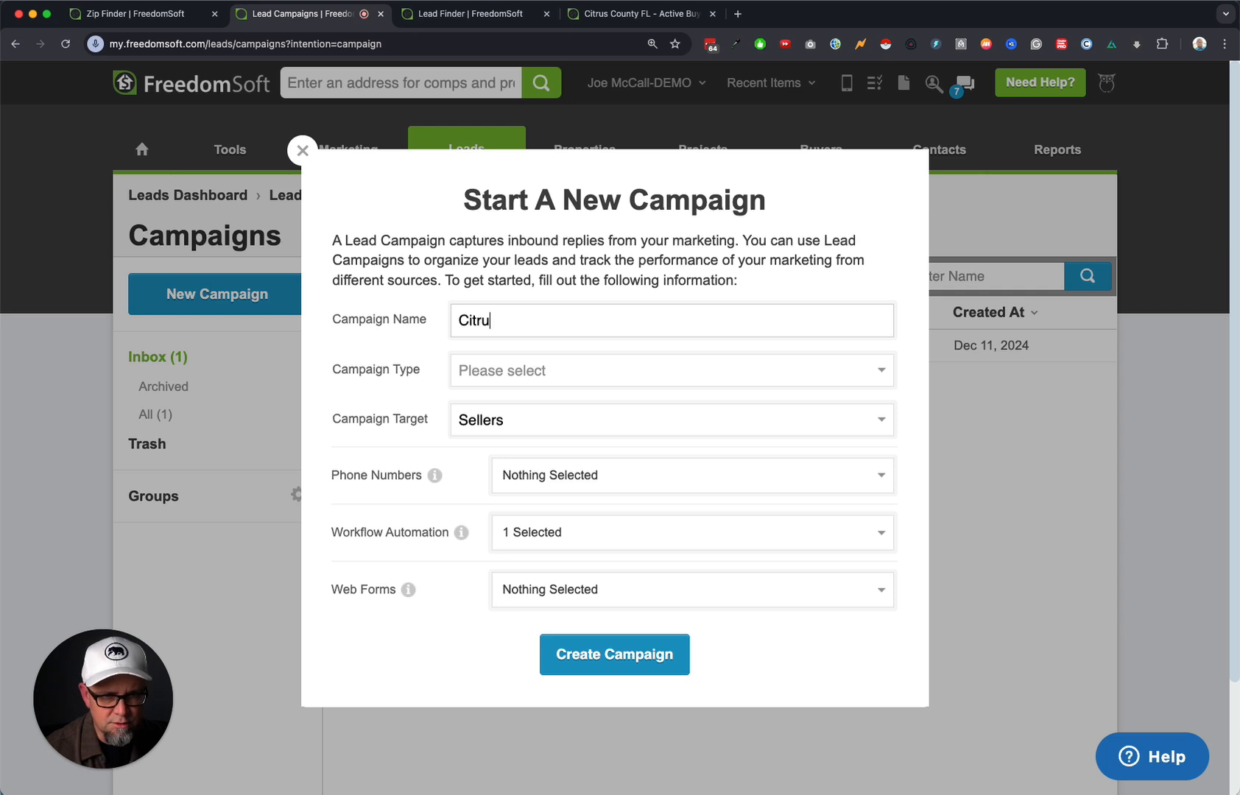
click(301, 151)
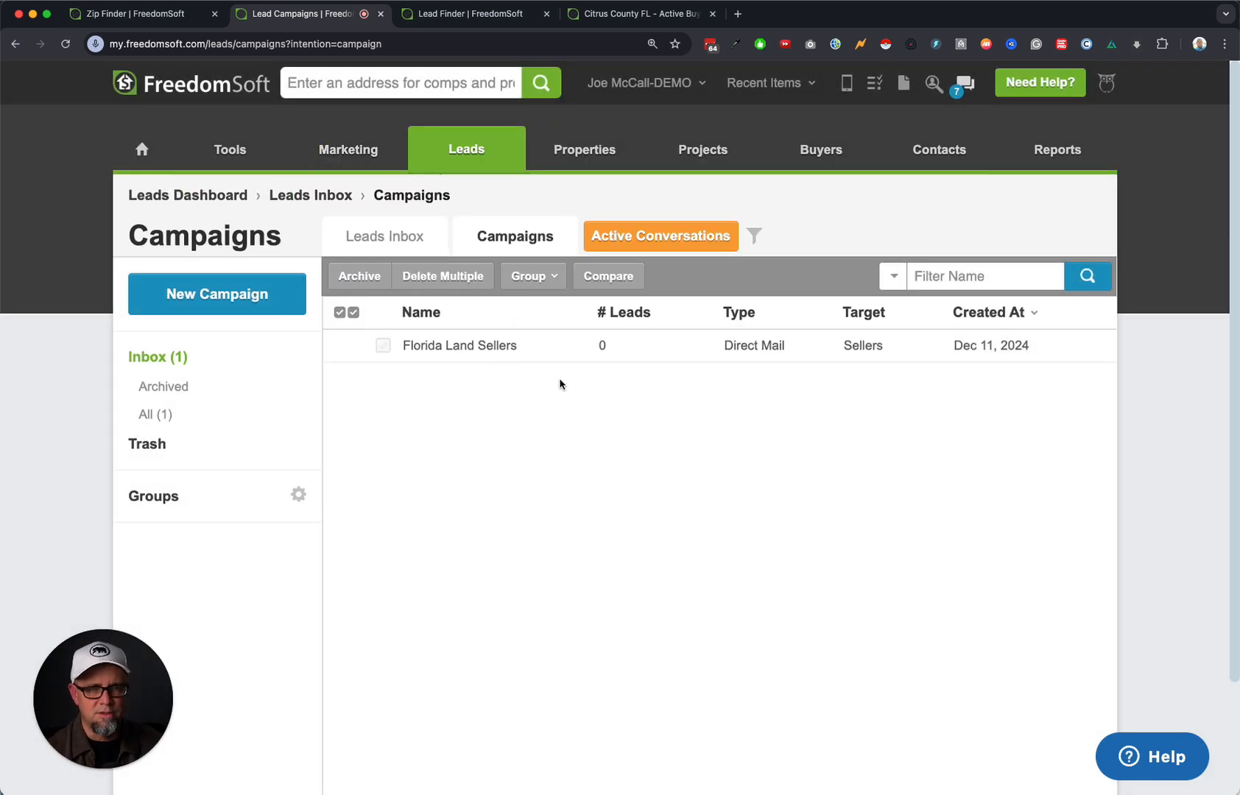
Move the Florida Land Sellers campaign to the trash.
click(340, 312)
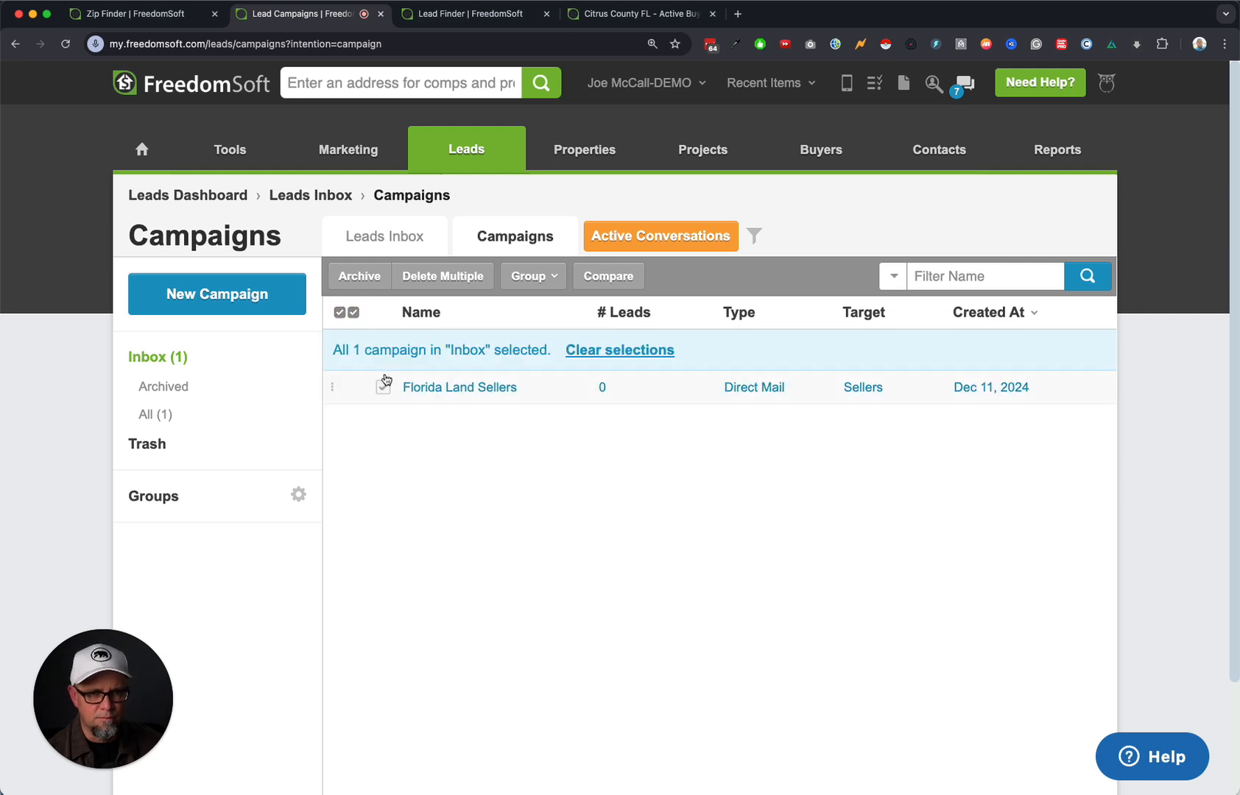
click(443, 276)
click(736, 133)
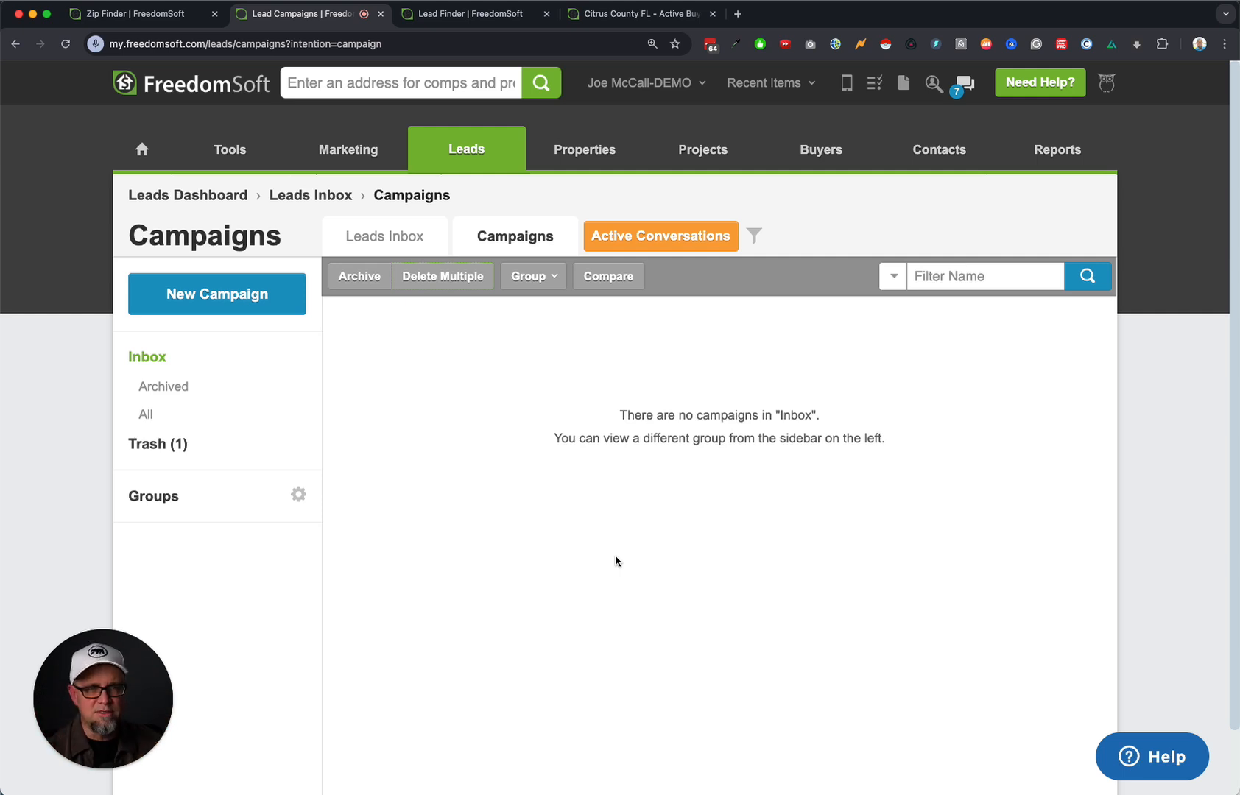
Permanently delete it from the Trash and start a blank new campaign form.
click(164, 443)
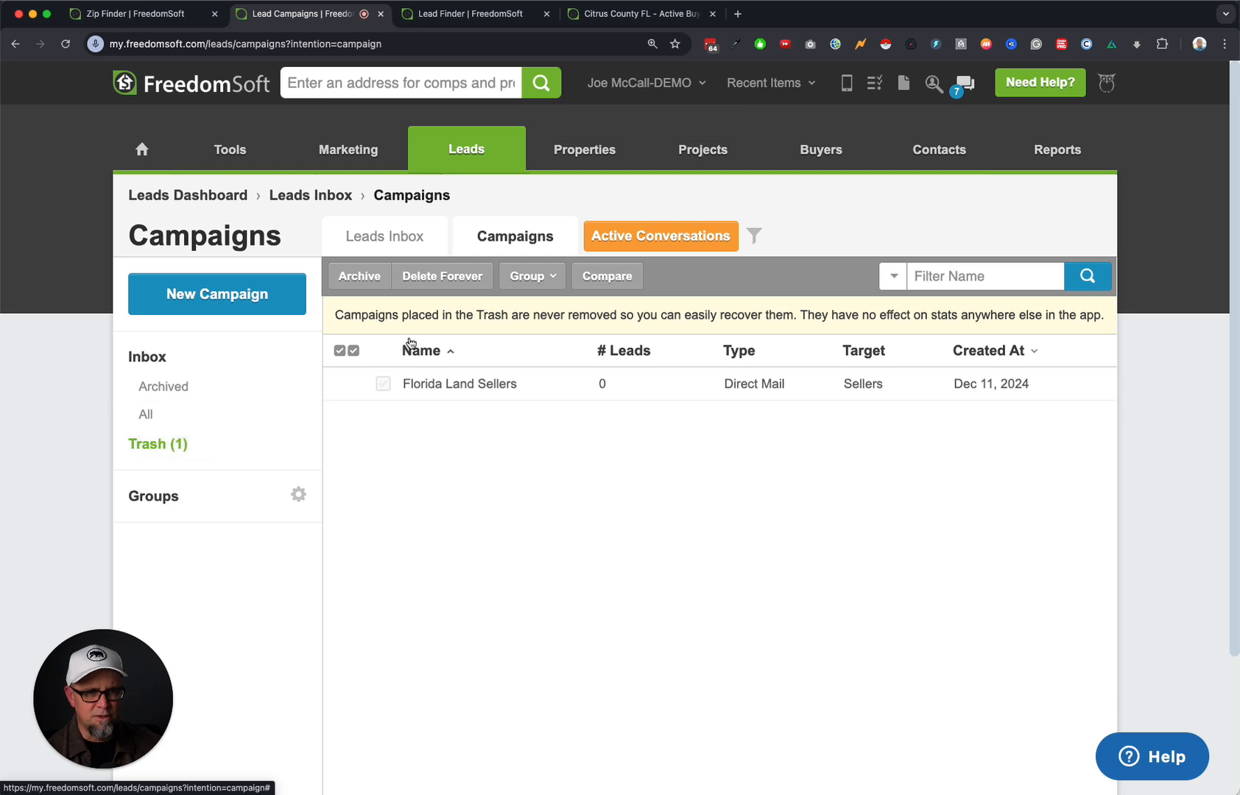
click(439, 279)
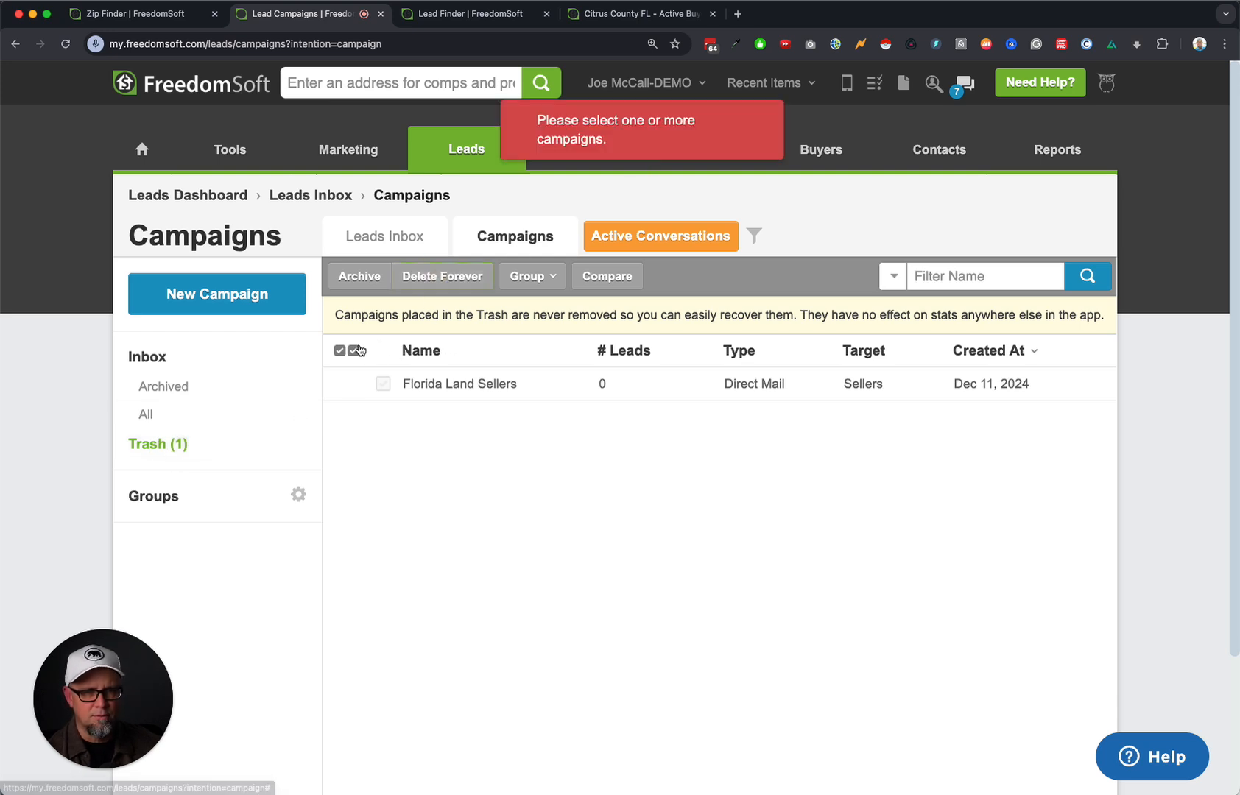
click(354, 351)
click(439, 278)
click(736, 146)
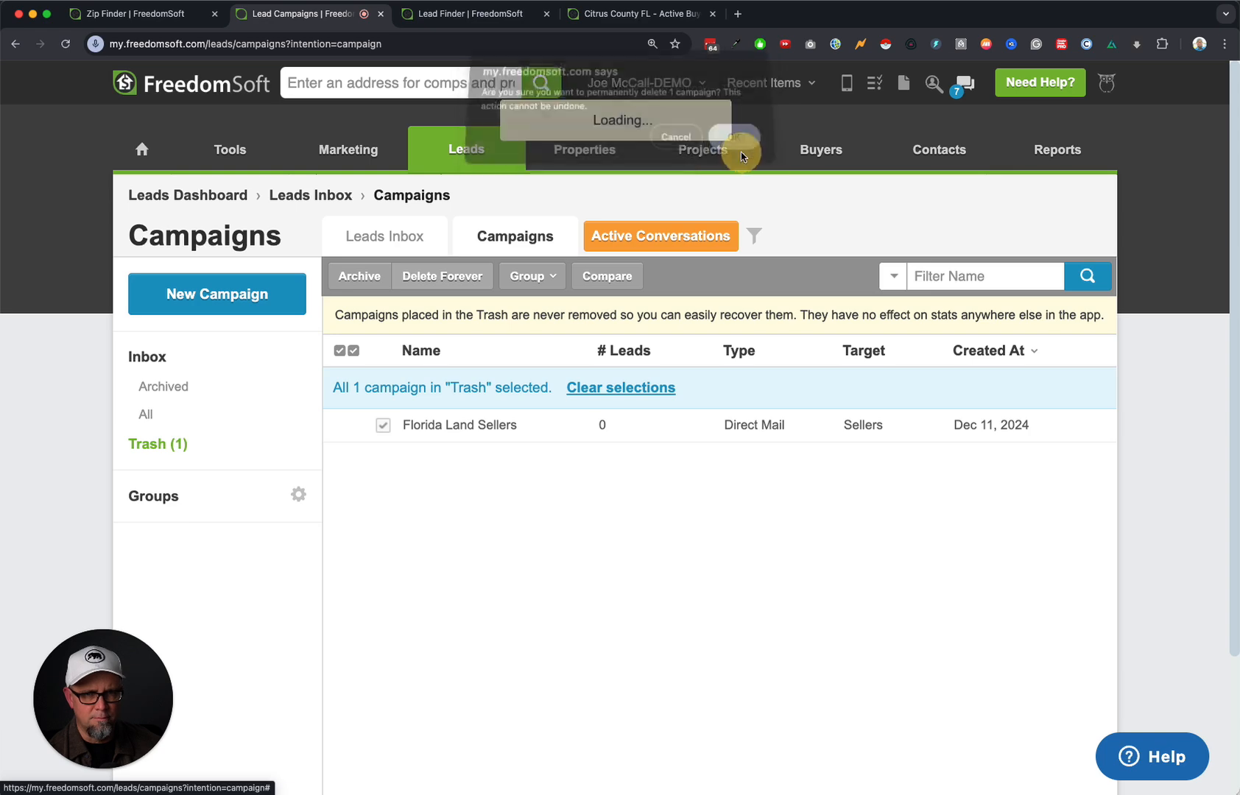
click(235, 297)
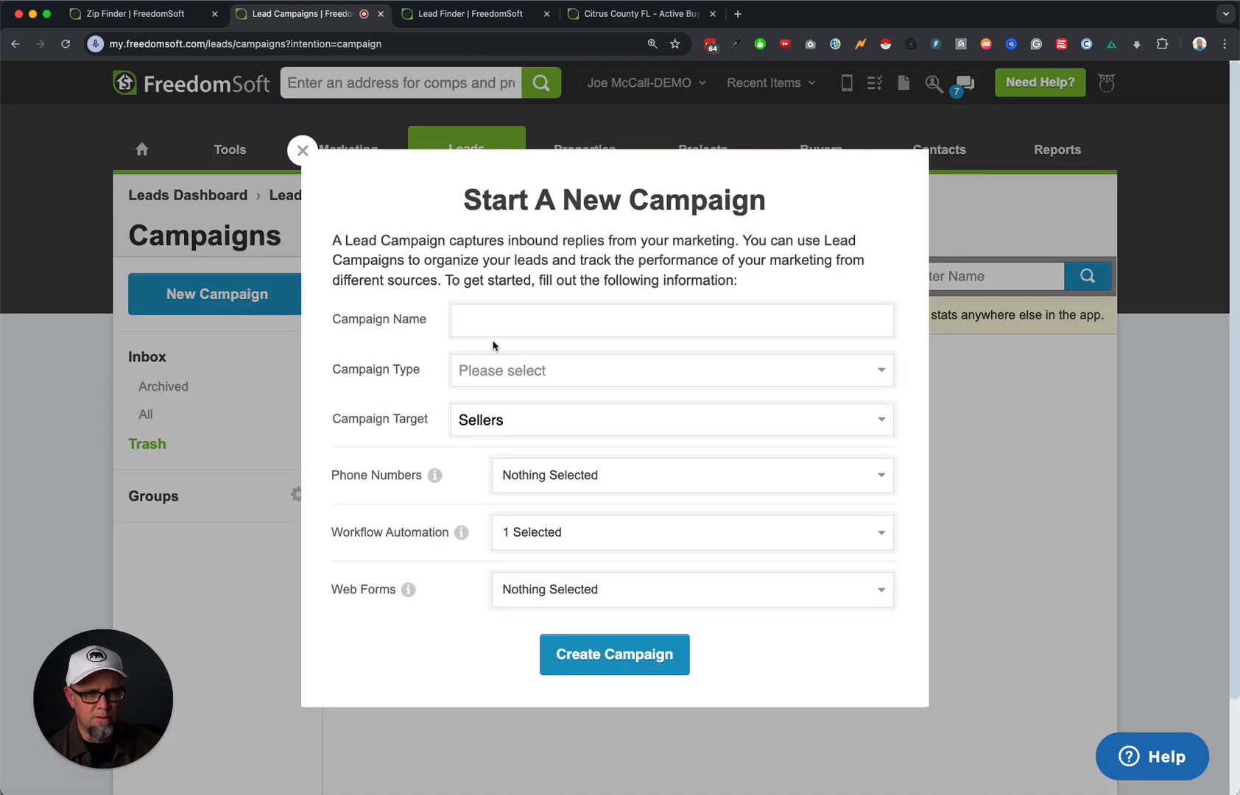
Name the campaign 'Florida Land Sellers 2', make it Direct Mail, and open Add & Manage Phone Numbers in a new tab.
click(500, 318)
text(lorid)
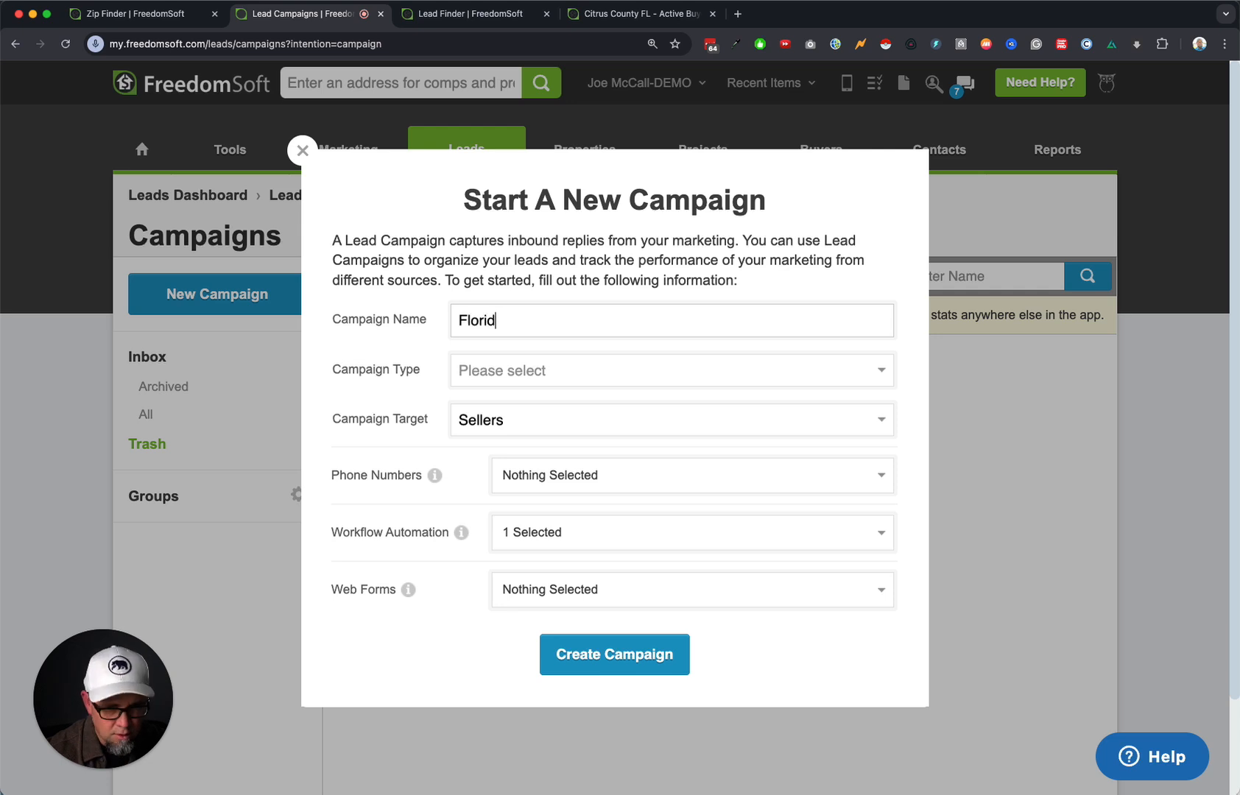
text(a Land Sellers 2)
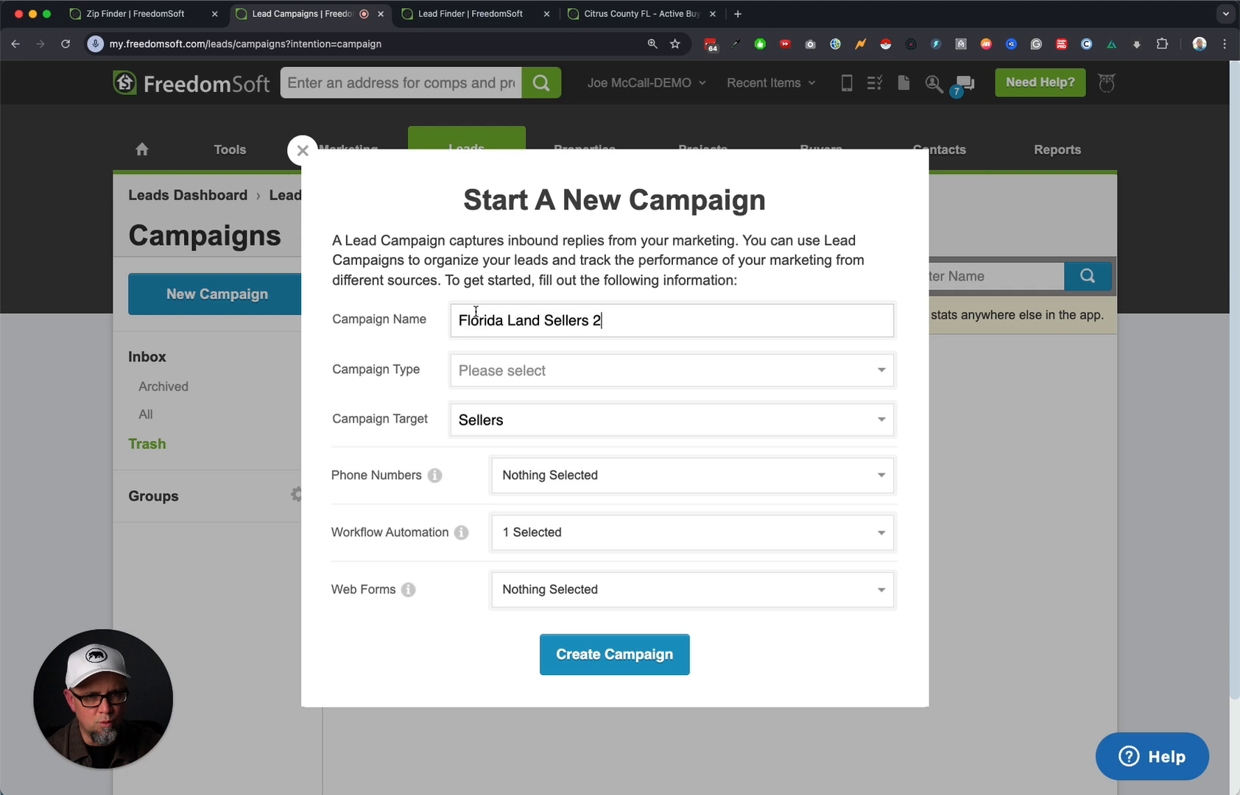
click(540, 374)
click(549, 391)
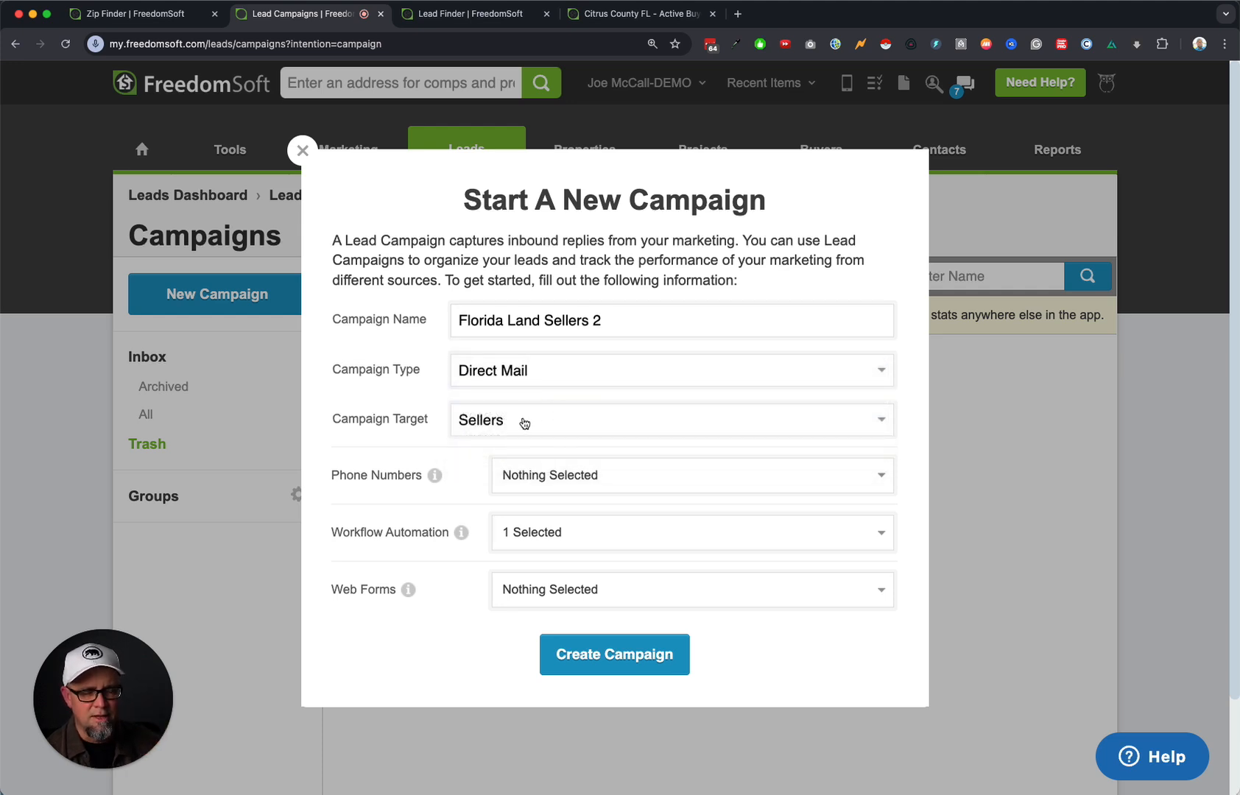
click(580, 488)
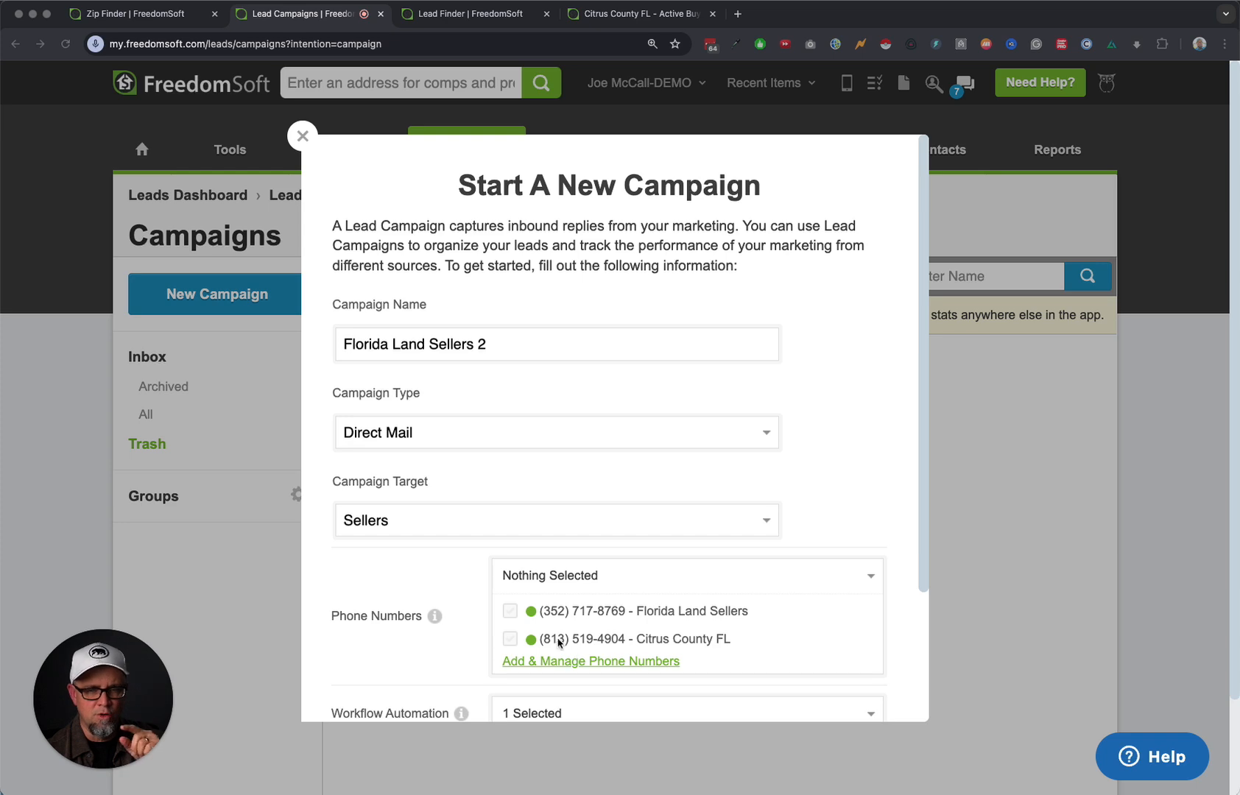
click(575, 662)
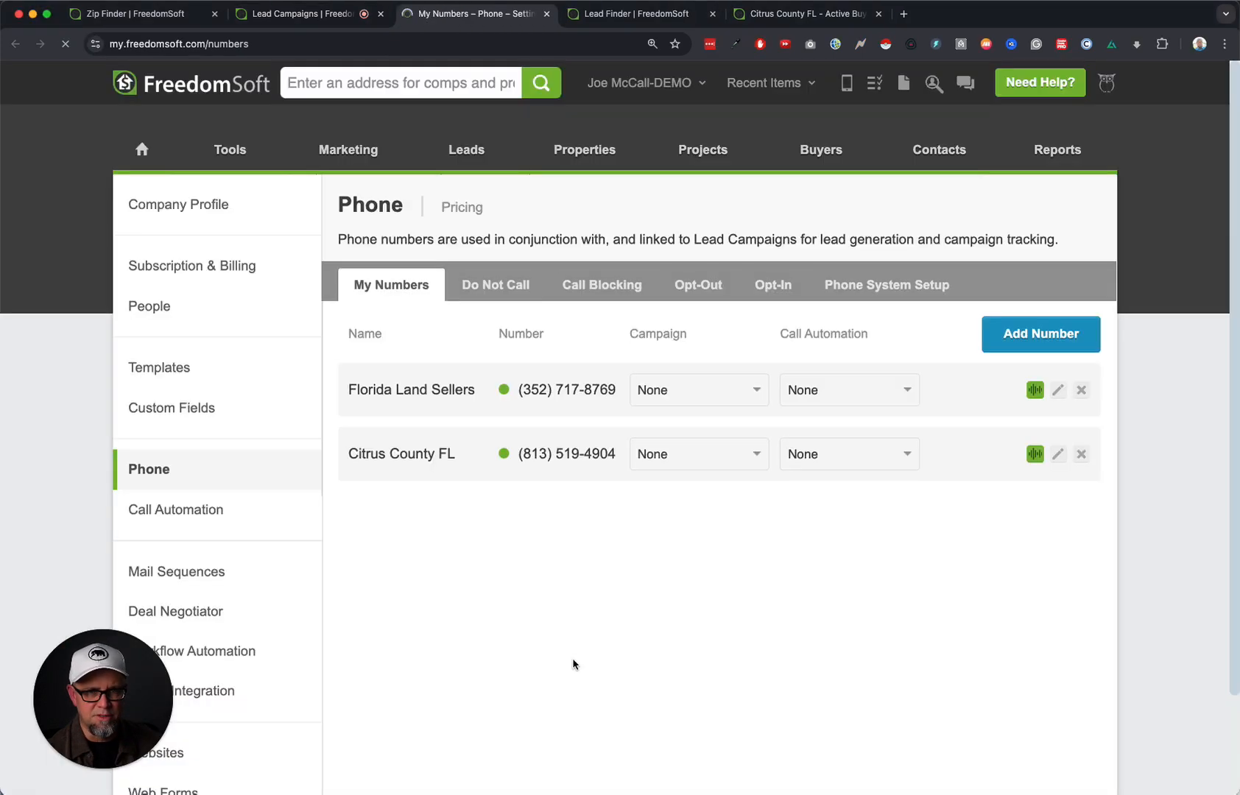
Delete the Florida Land Sellers phone number, acknowledging the final usage invoice.
click(1081, 389)
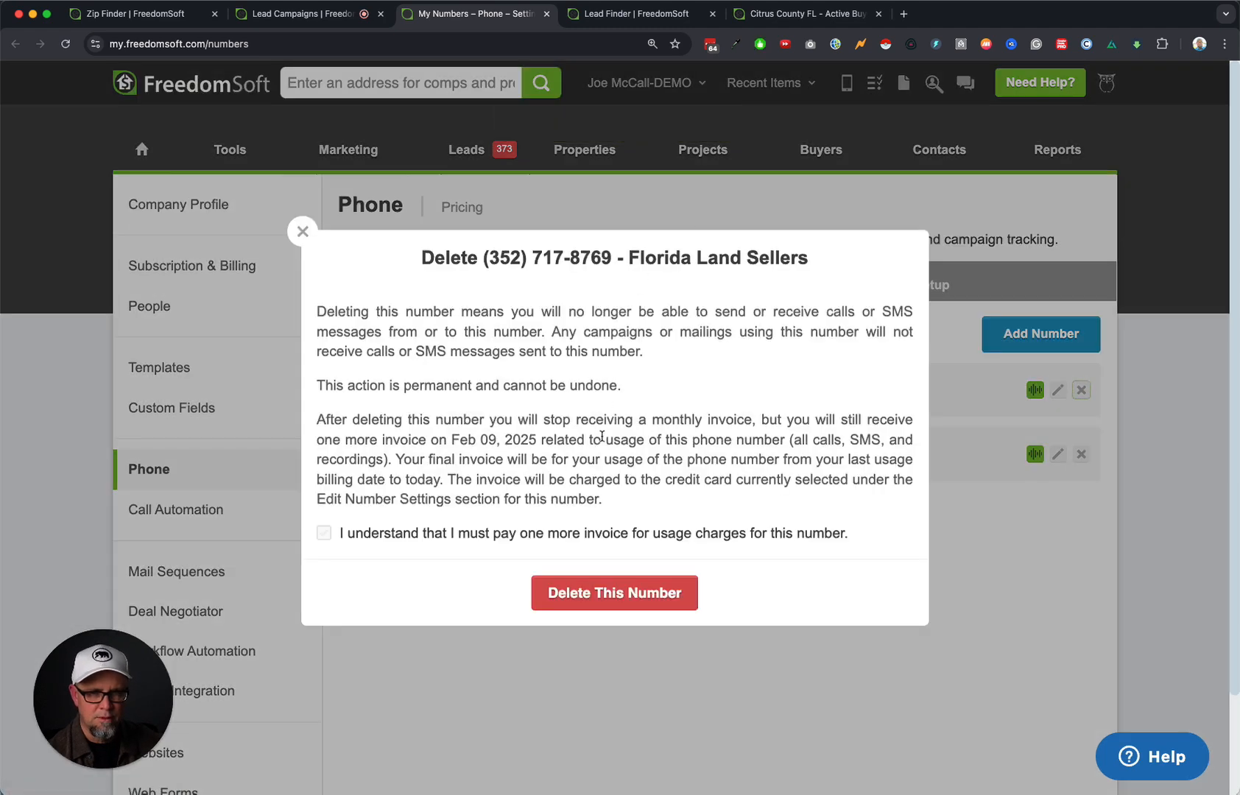
click(347, 533)
click(608, 593)
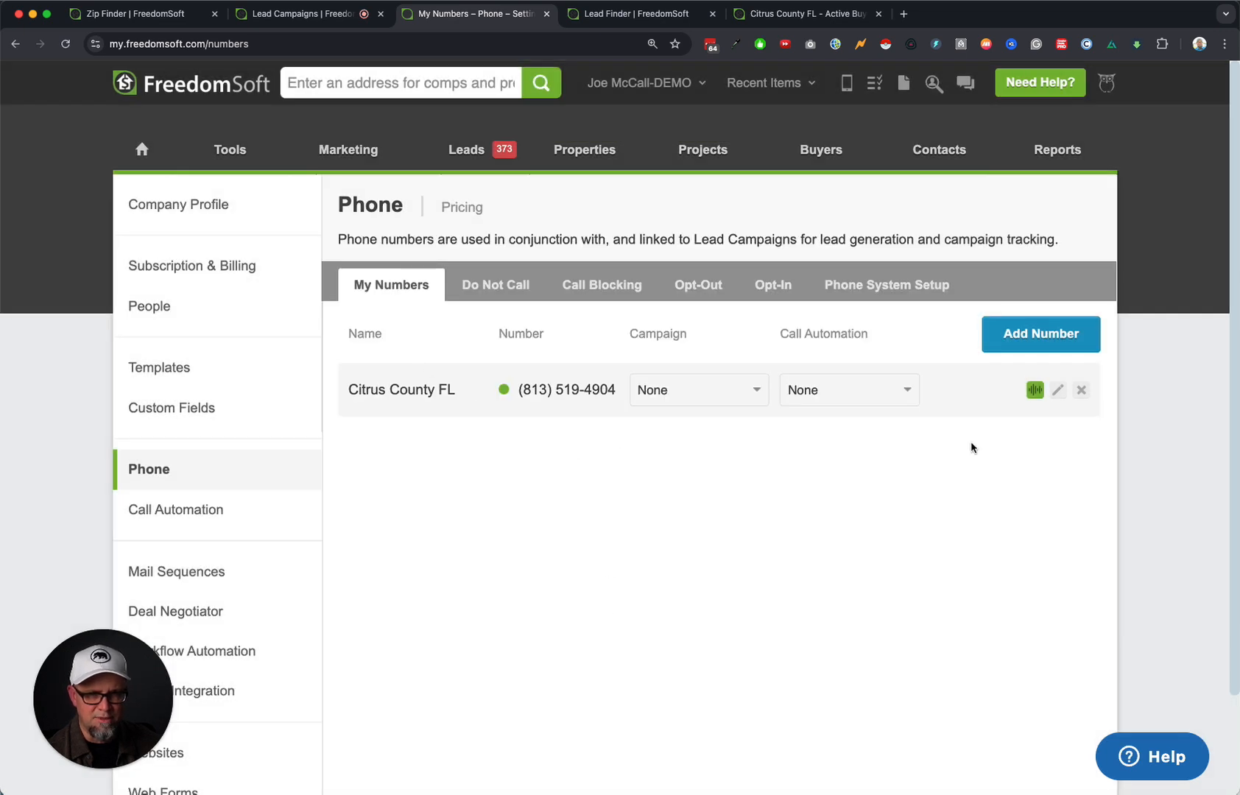
Rename the Citrus County FL number to 'Florida Land Sellers 2' and save.
click(1058, 390)
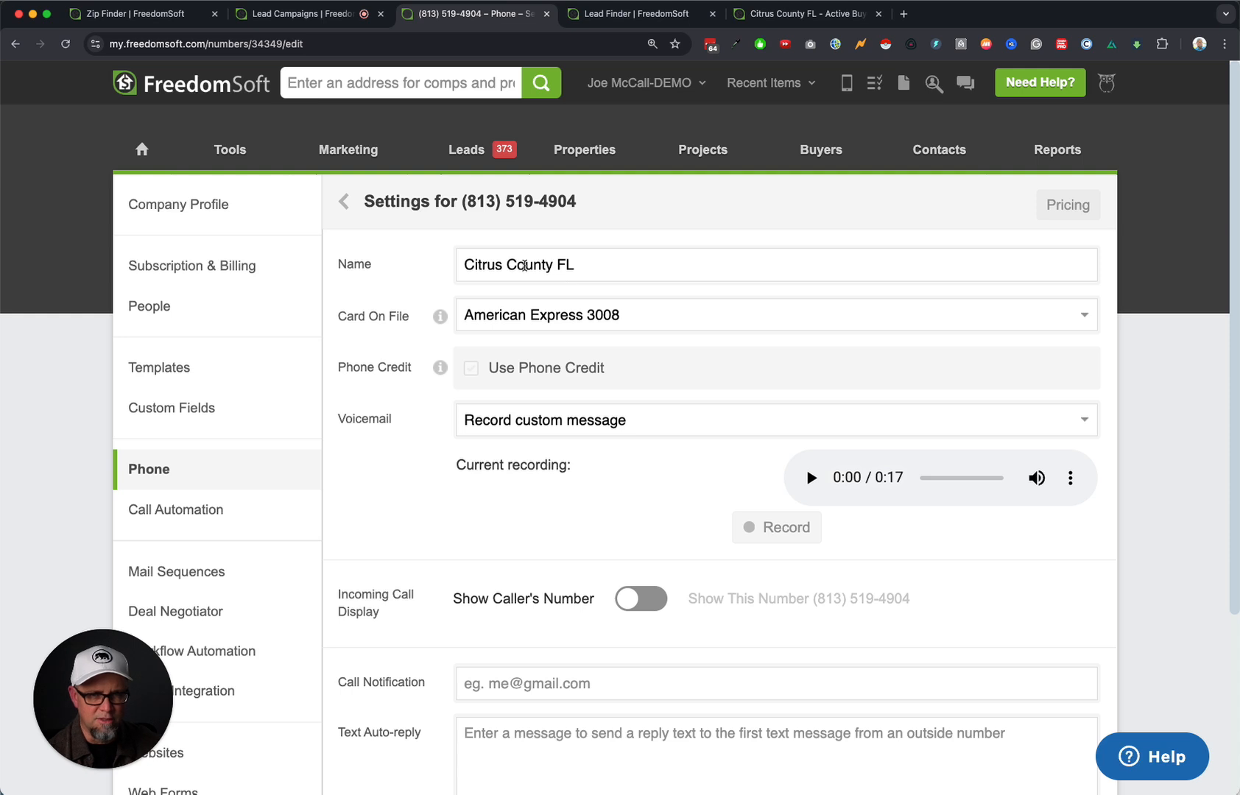
triple_click(524, 266)
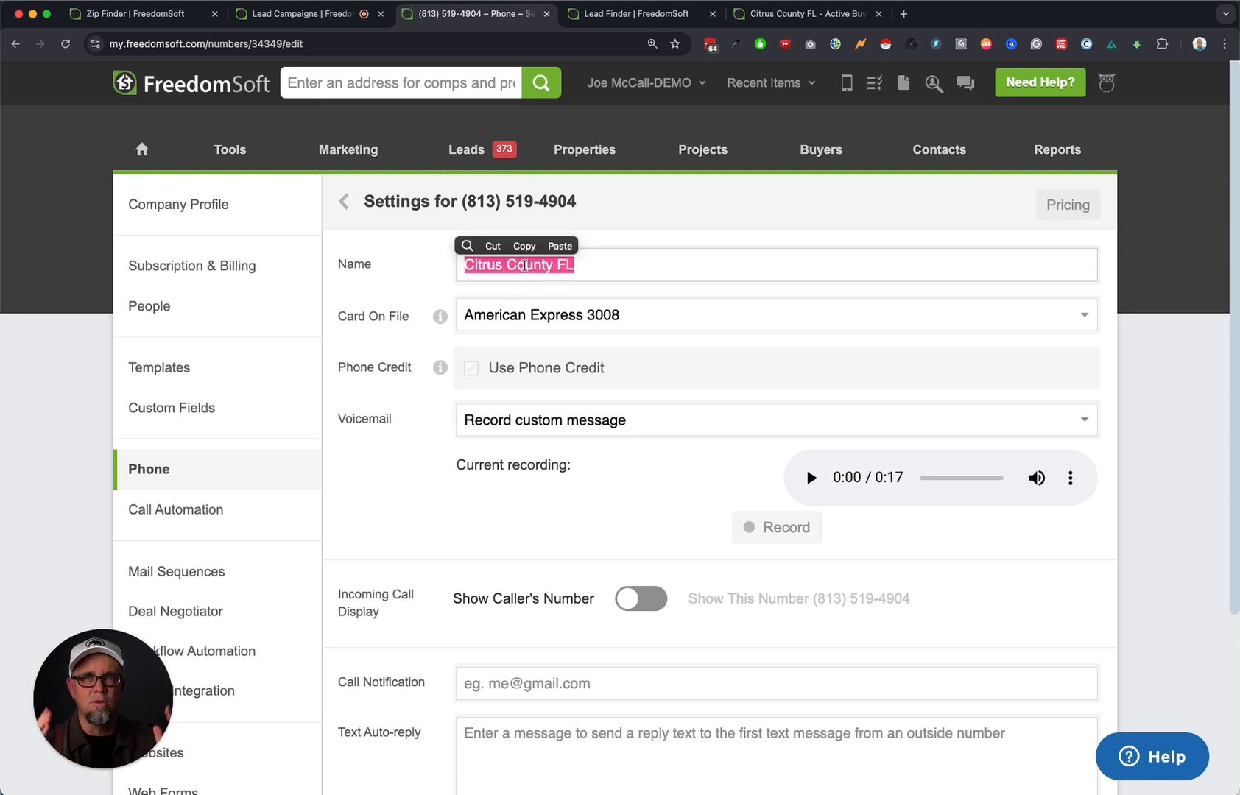
text(Florida Land Sellers 2)
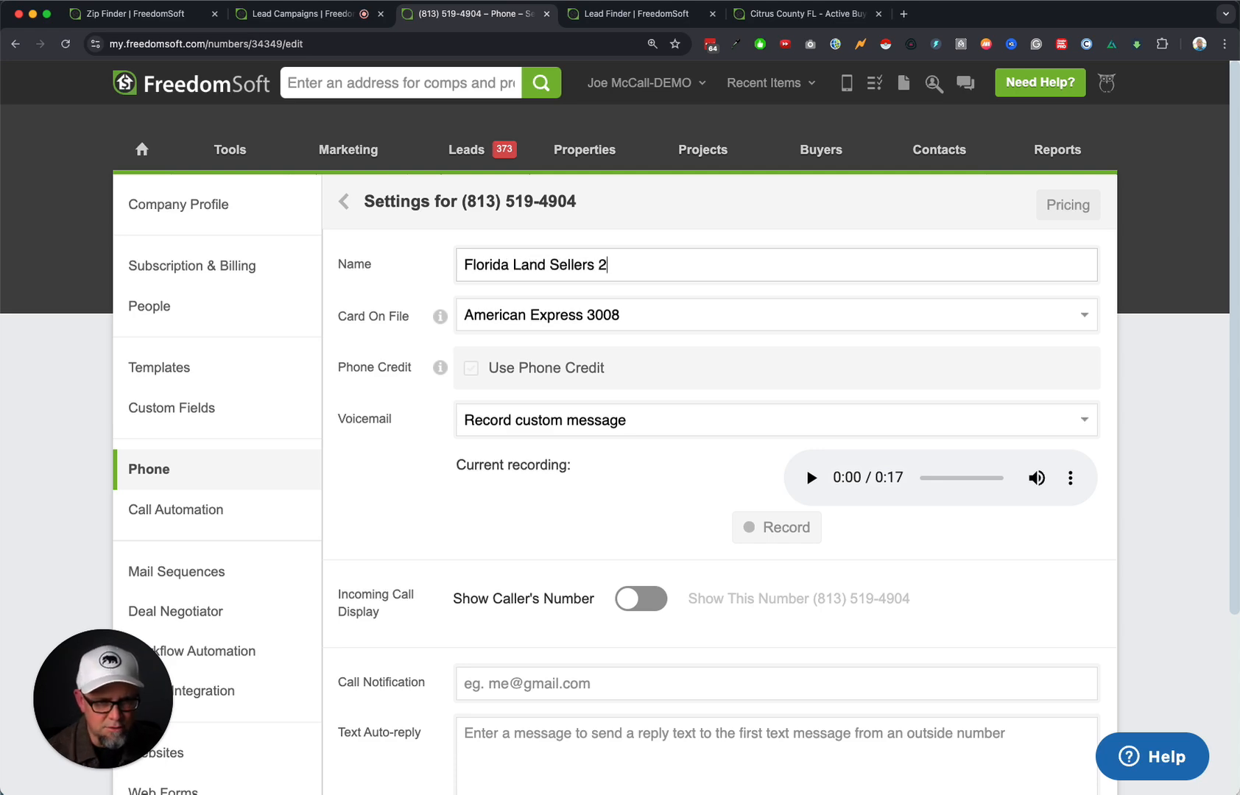
scroll(548, 402, down, 3)
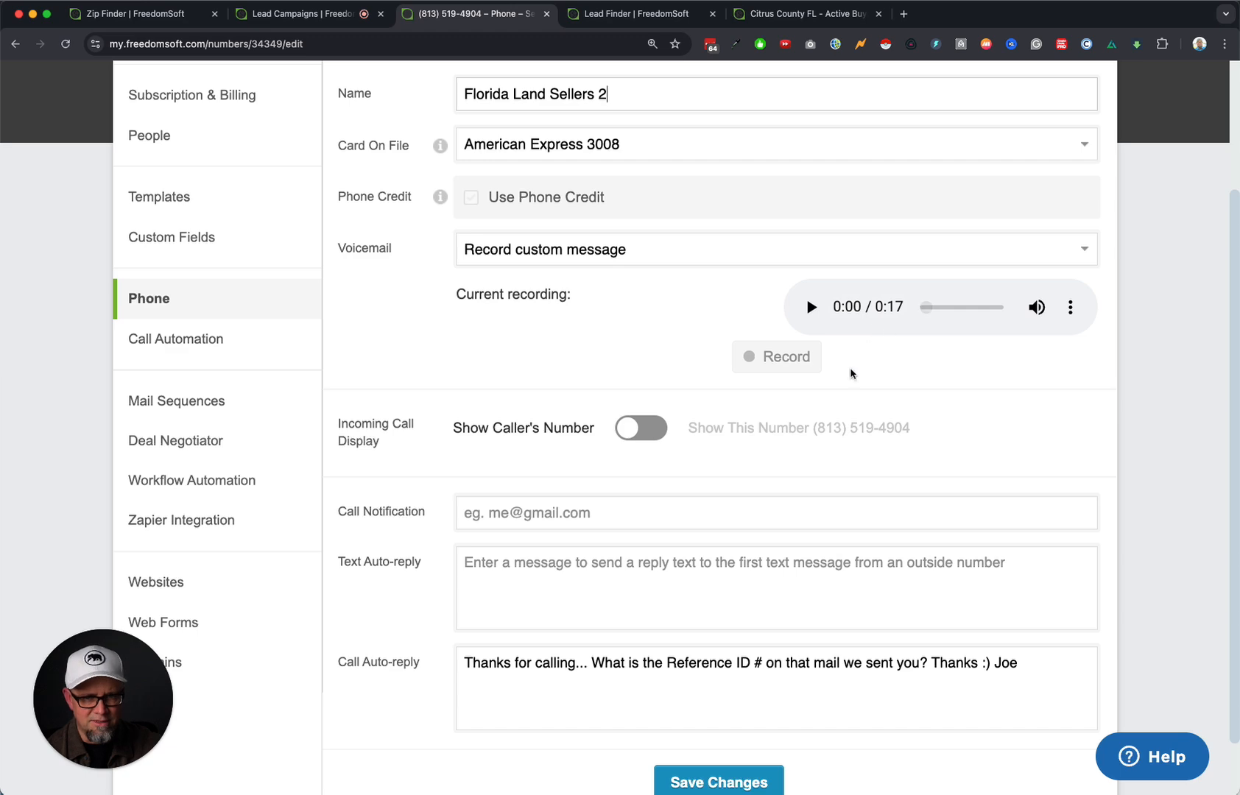
scroll(810, 502, down, 2)
click(723, 712)
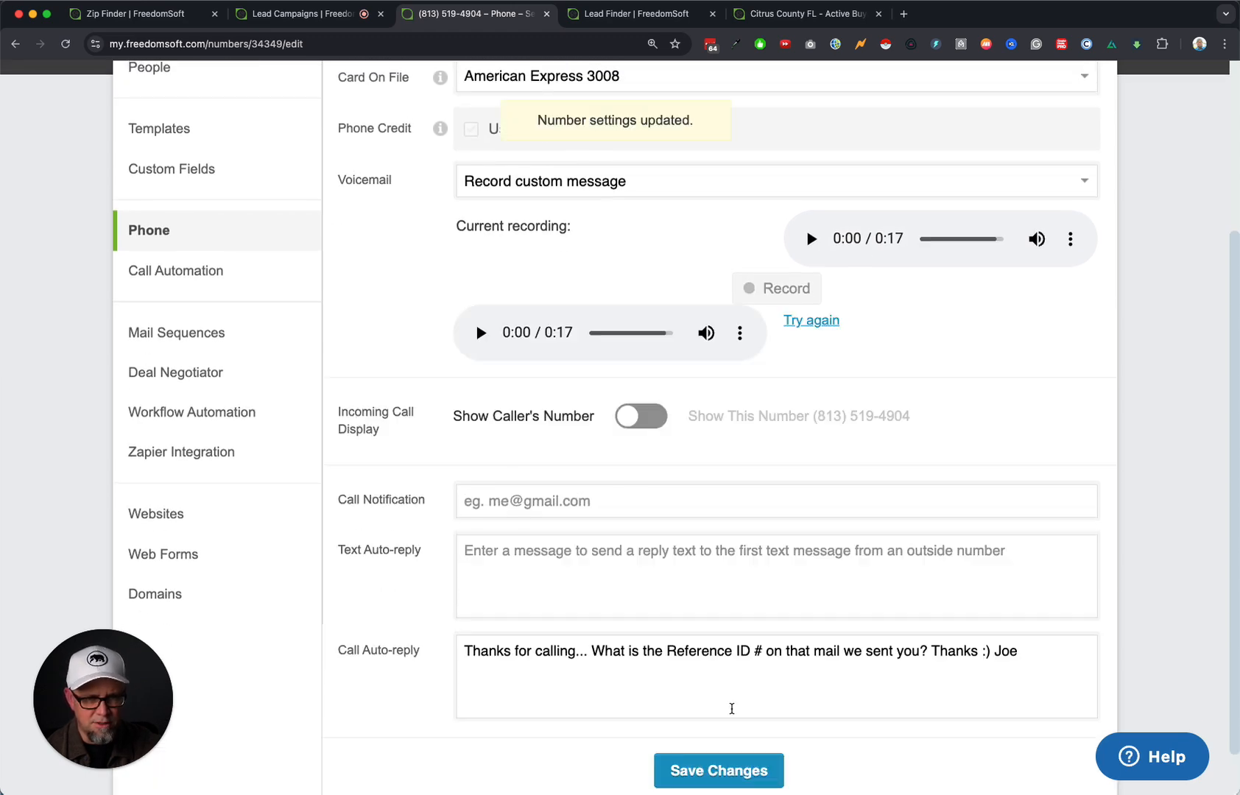
click(189, 230)
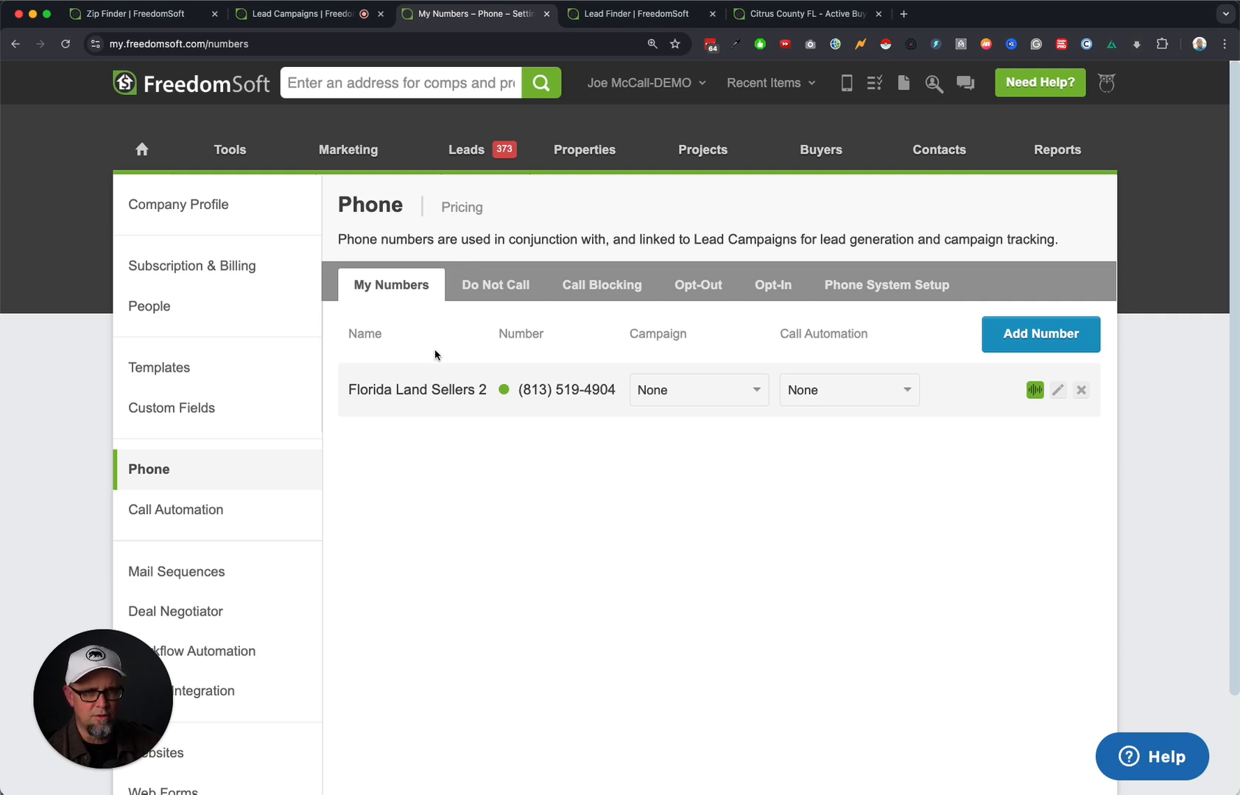
Start a Direct Mail campaign 'Florida Land Sellers - CAMPAIGN' linked to the Florida Land Sellers 2 number.
mouse_move(467, 149)
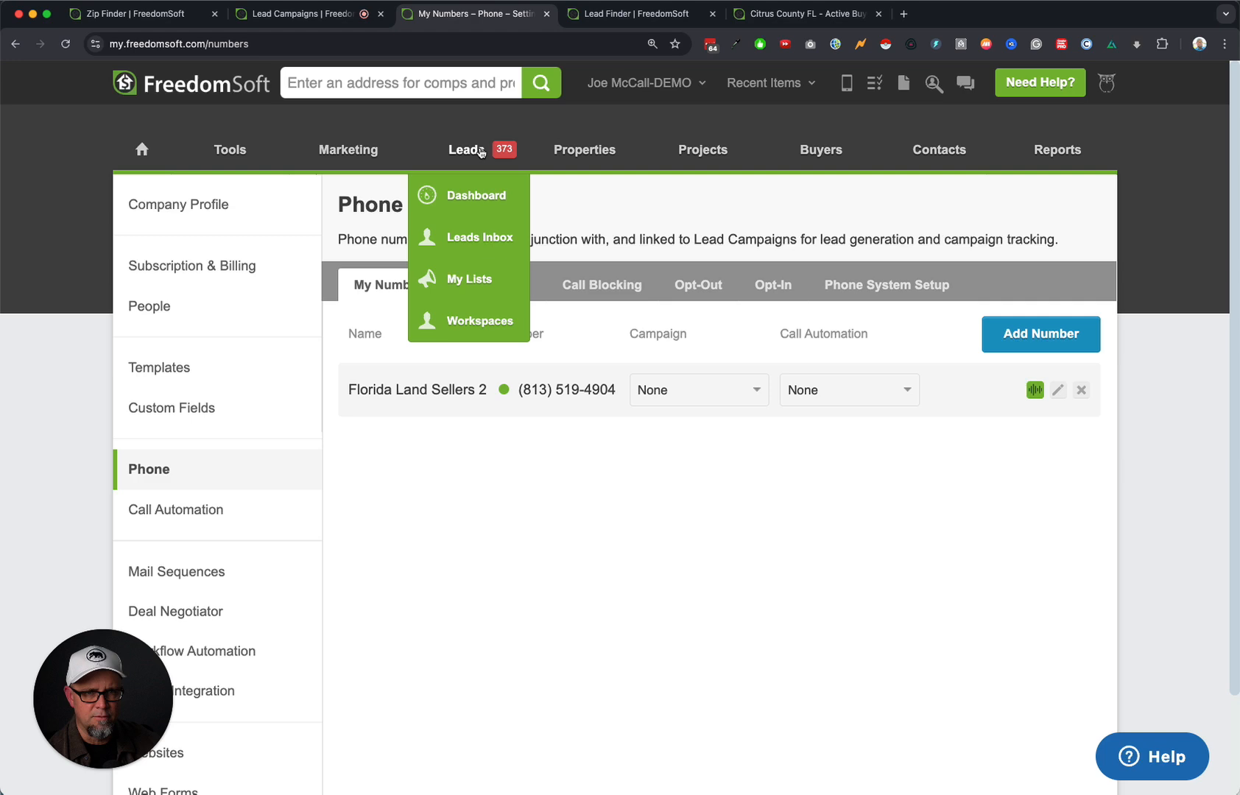
click(473, 234)
click(521, 238)
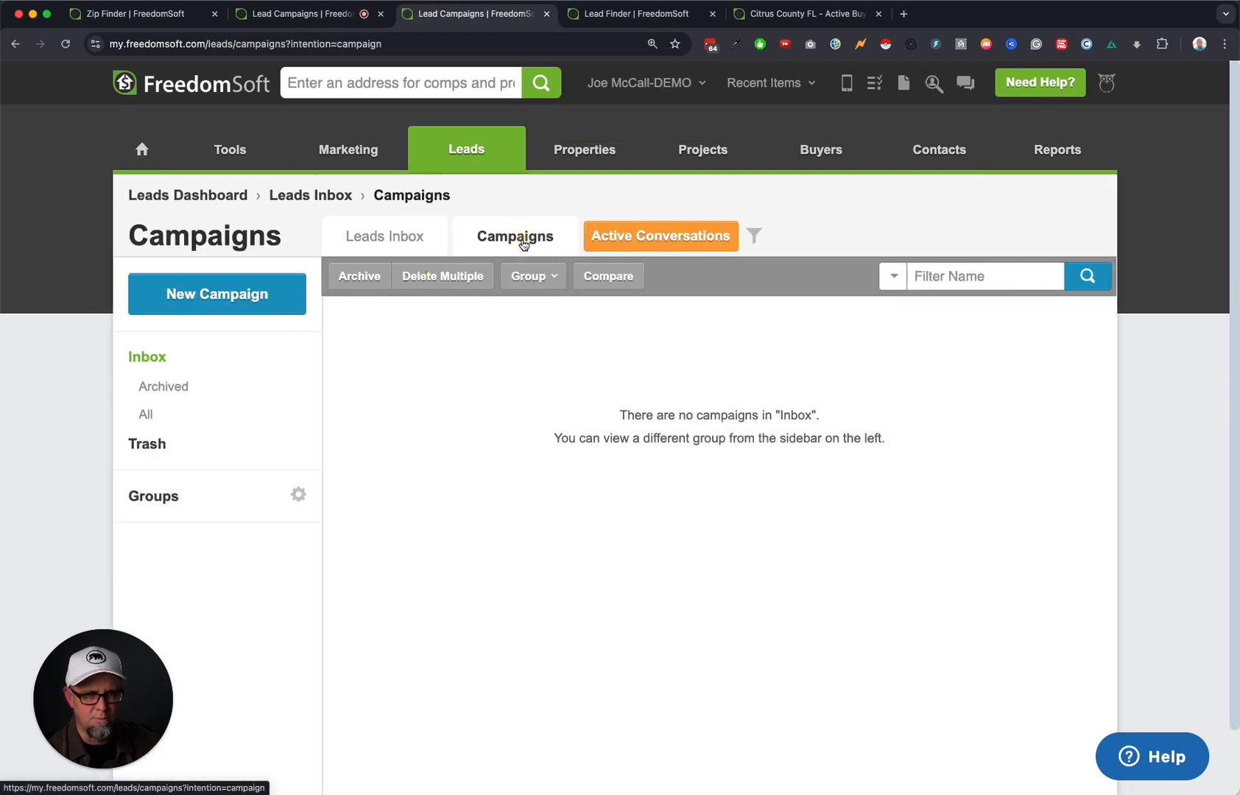
click(259, 301)
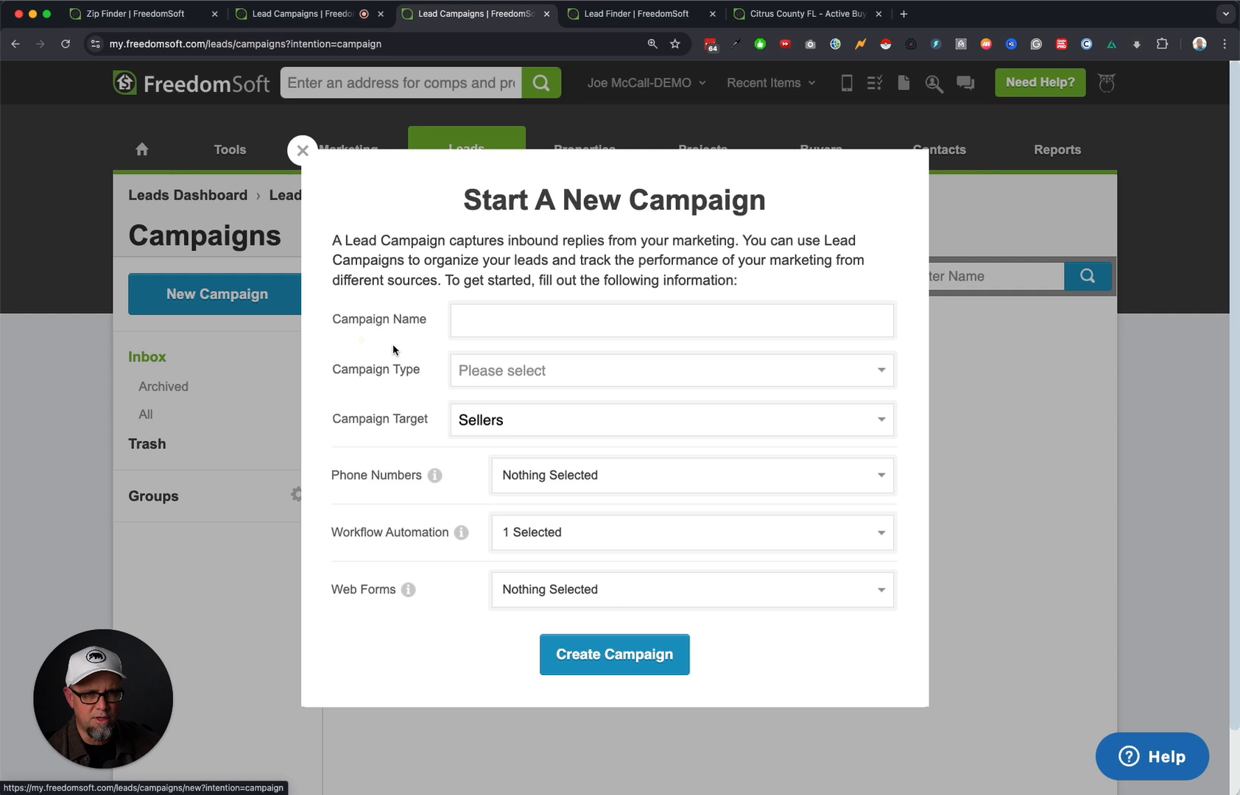
click(552, 314)
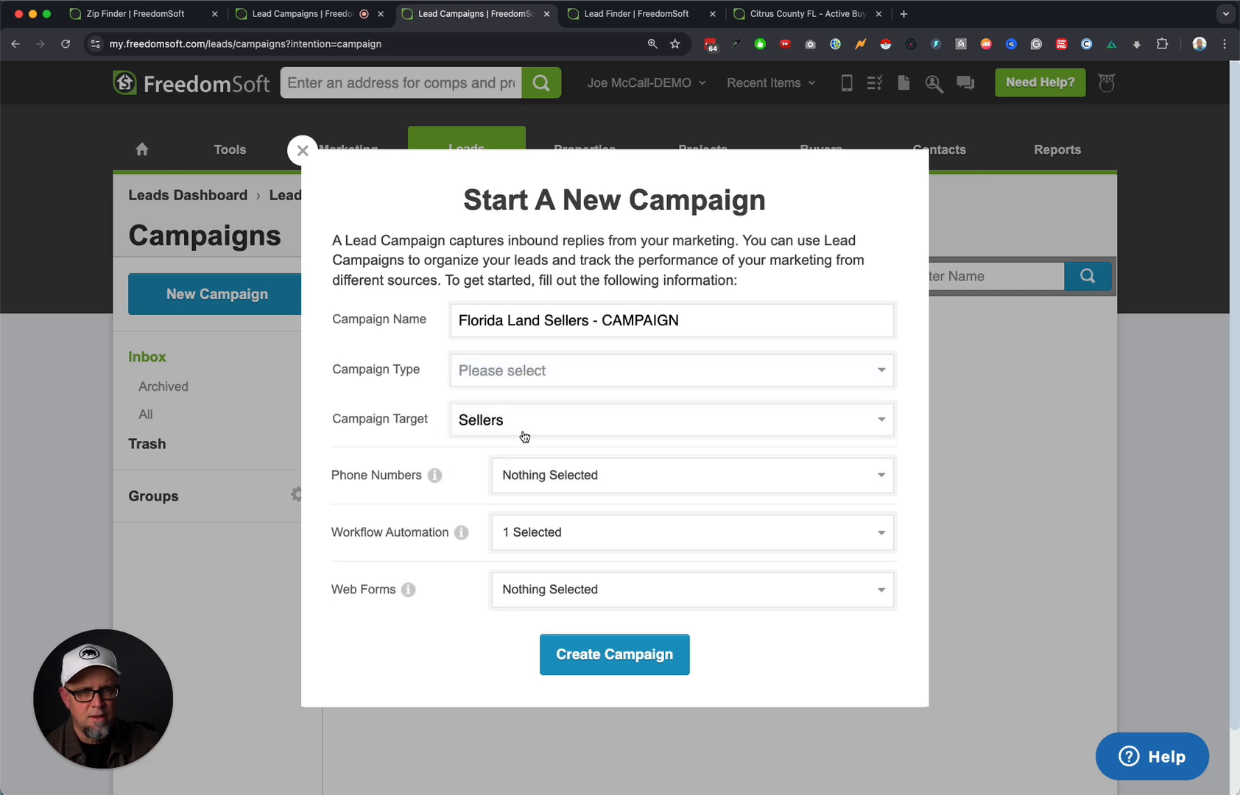
click(543, 371)
click(540, 392)
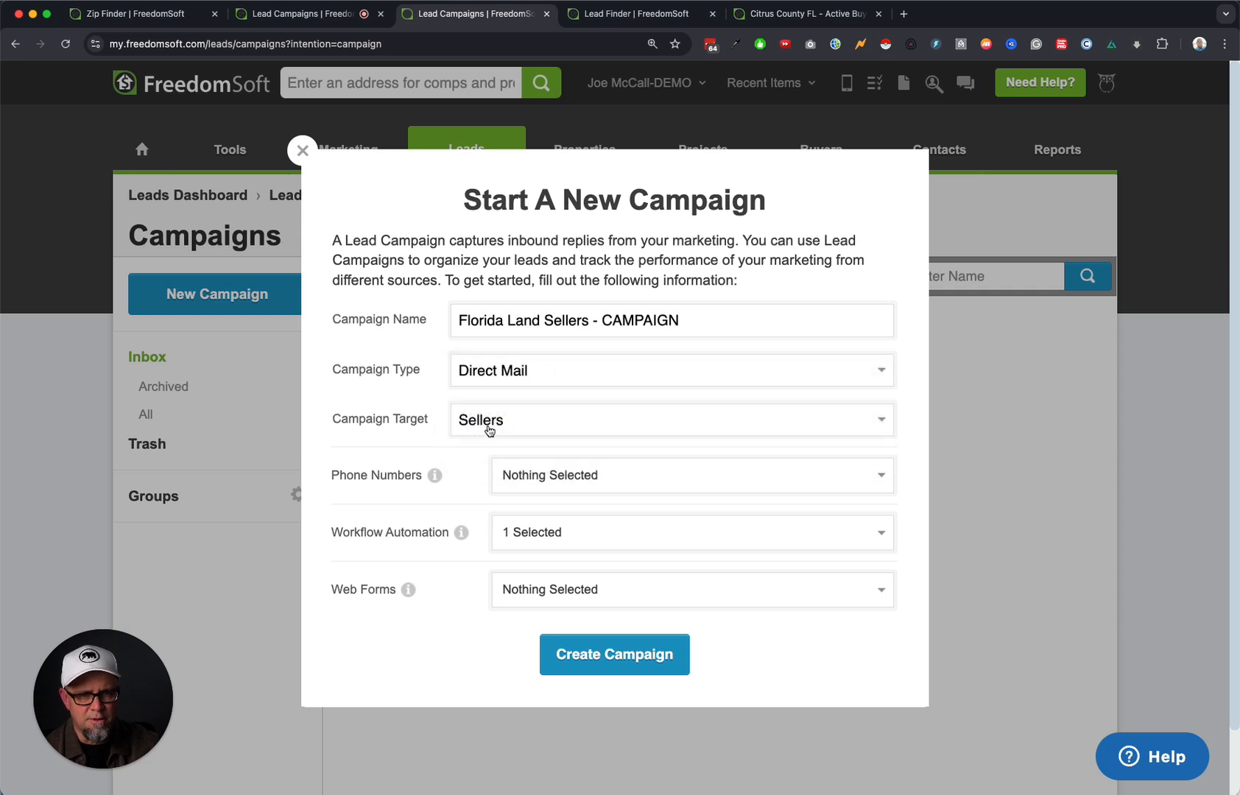
click(557, 477)
click(508, 609)
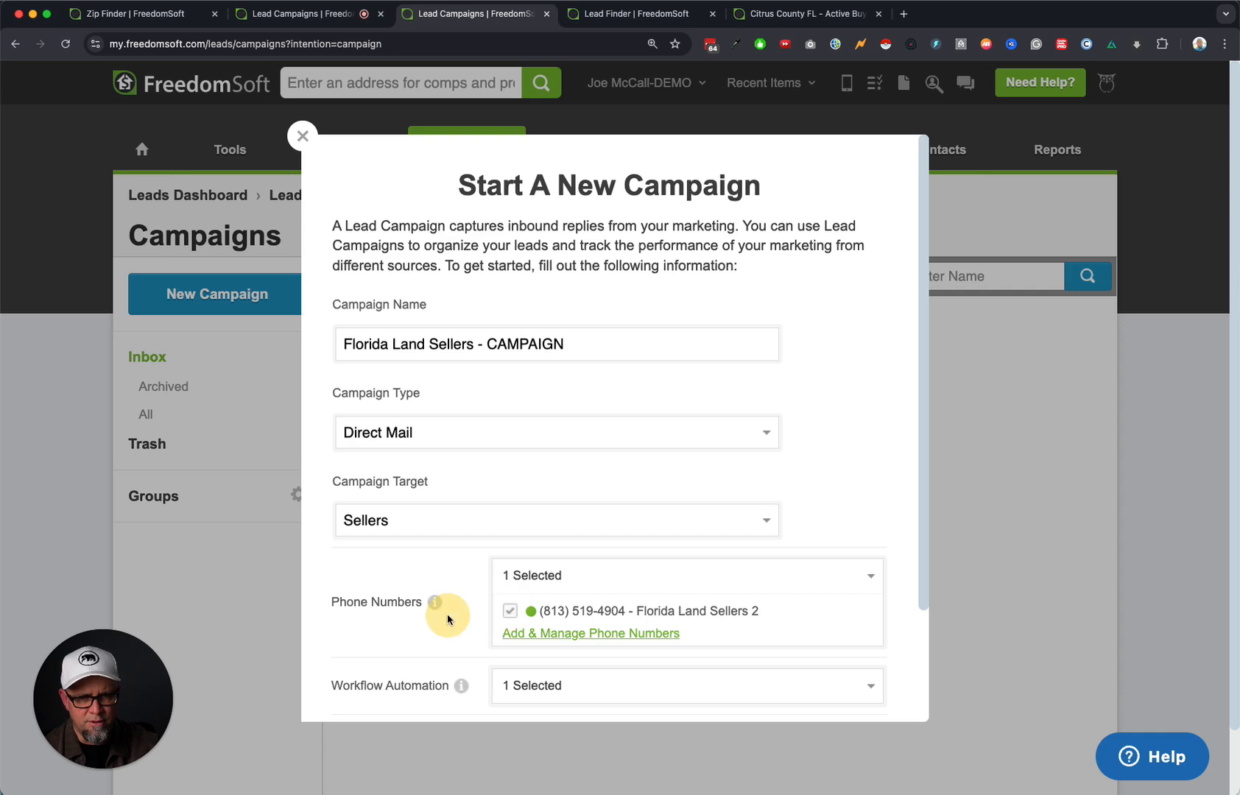
Replace the seller lead workflow with the main vacant land workflow and create the campaign.
scroll(447, 614, down, 3)
click(560, 563)
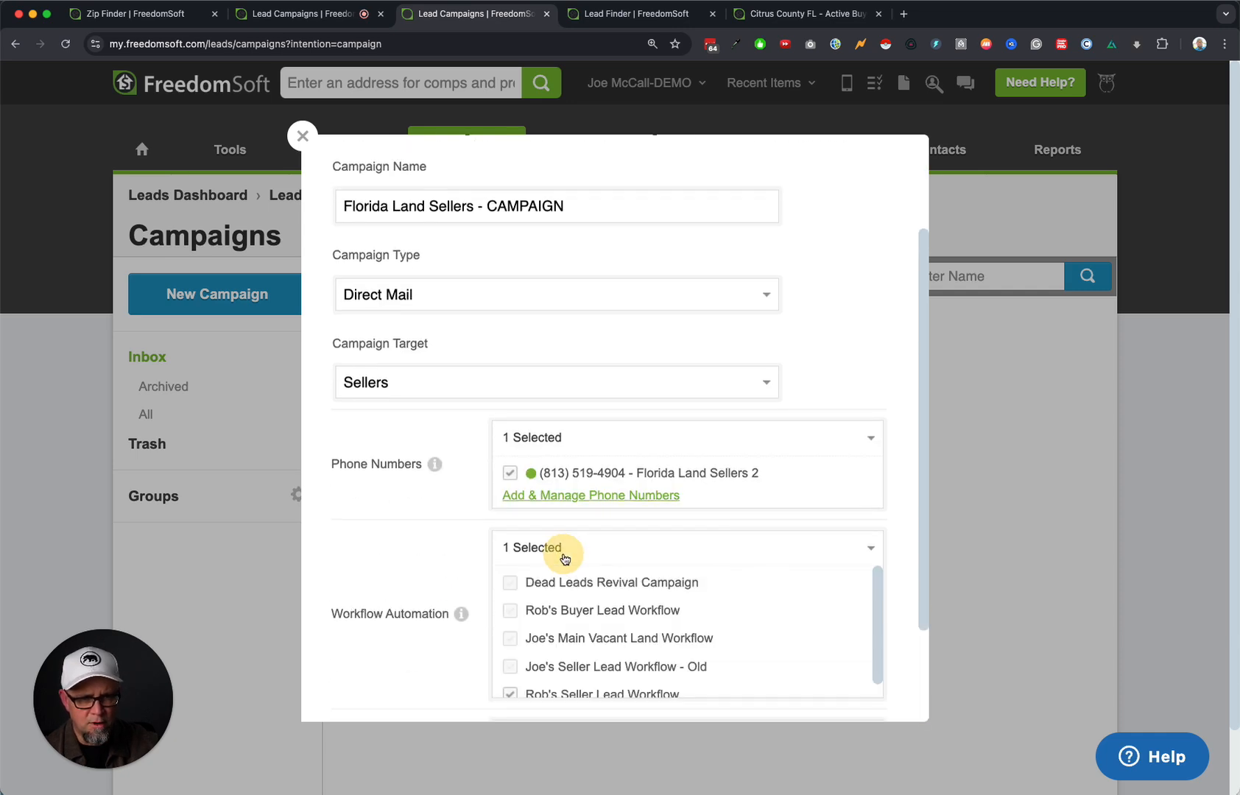
click(509, 640)
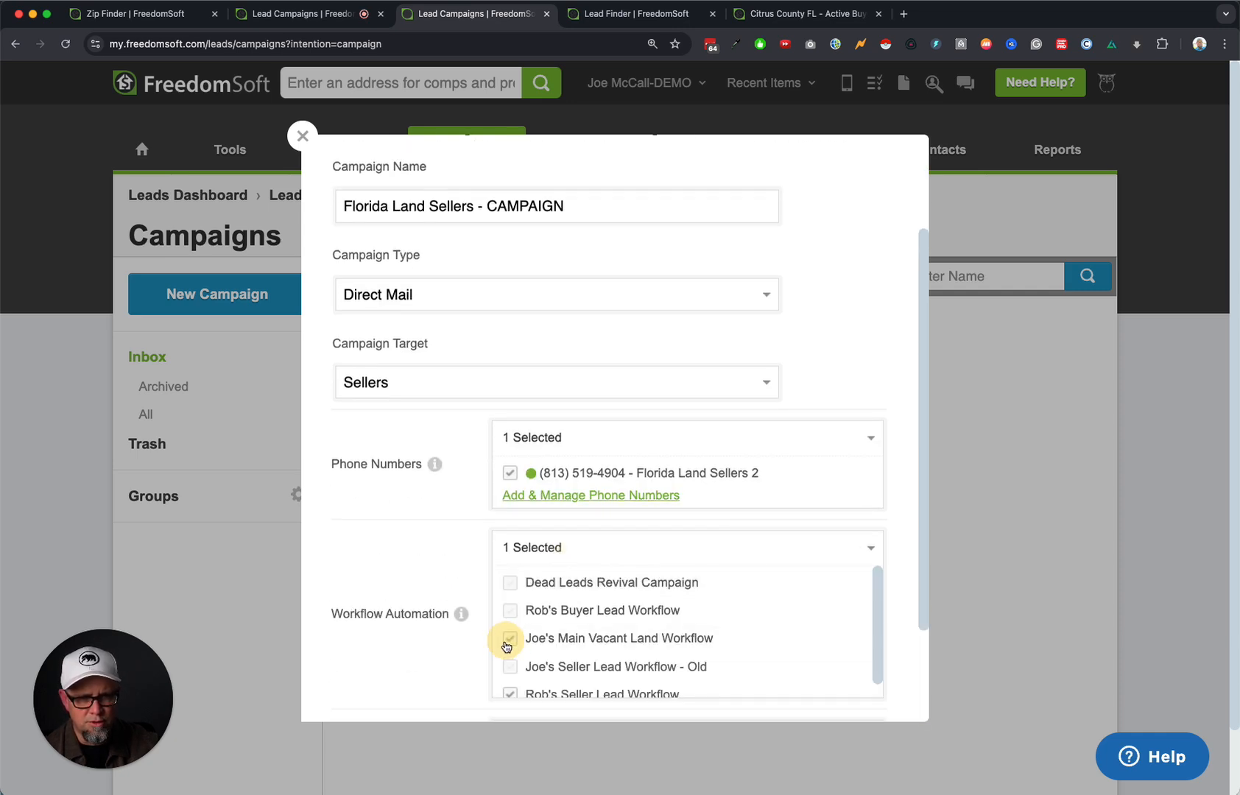
click(533, 696)
scroll(382, 655, down, 3)
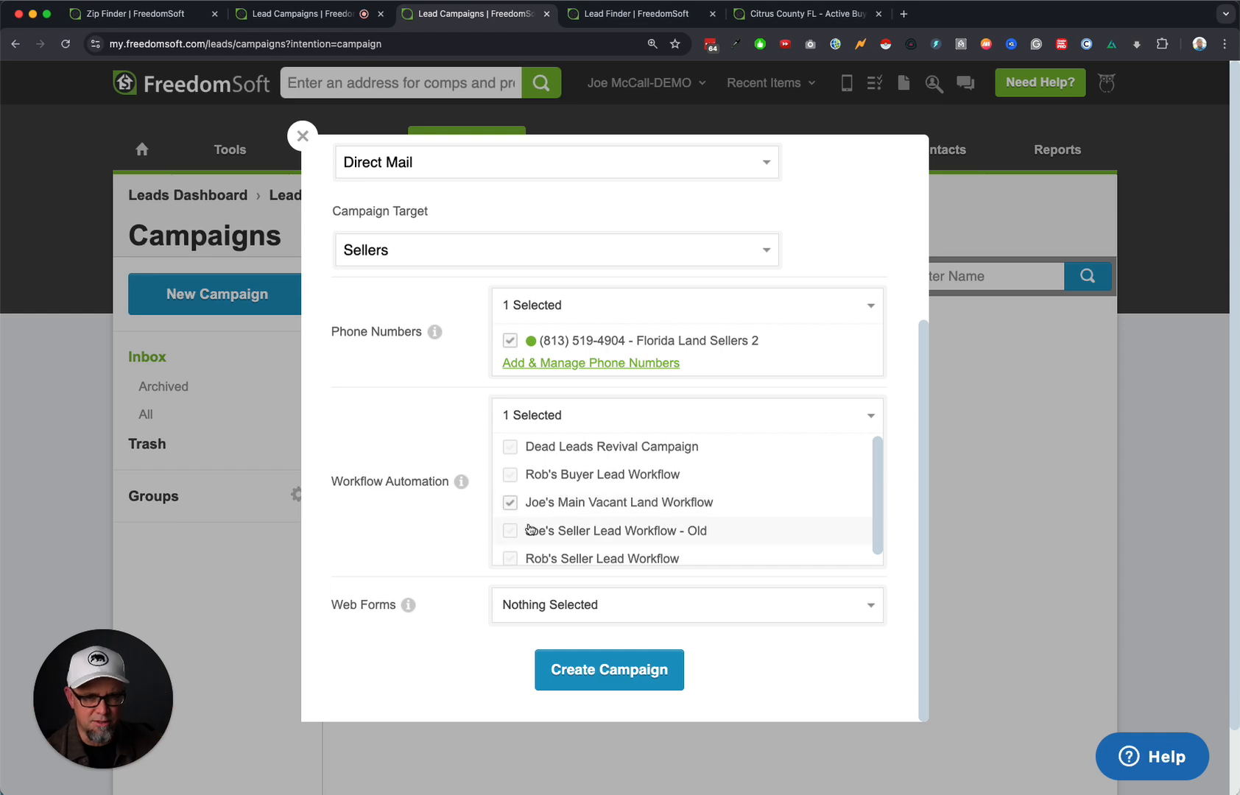
click(600, 669)
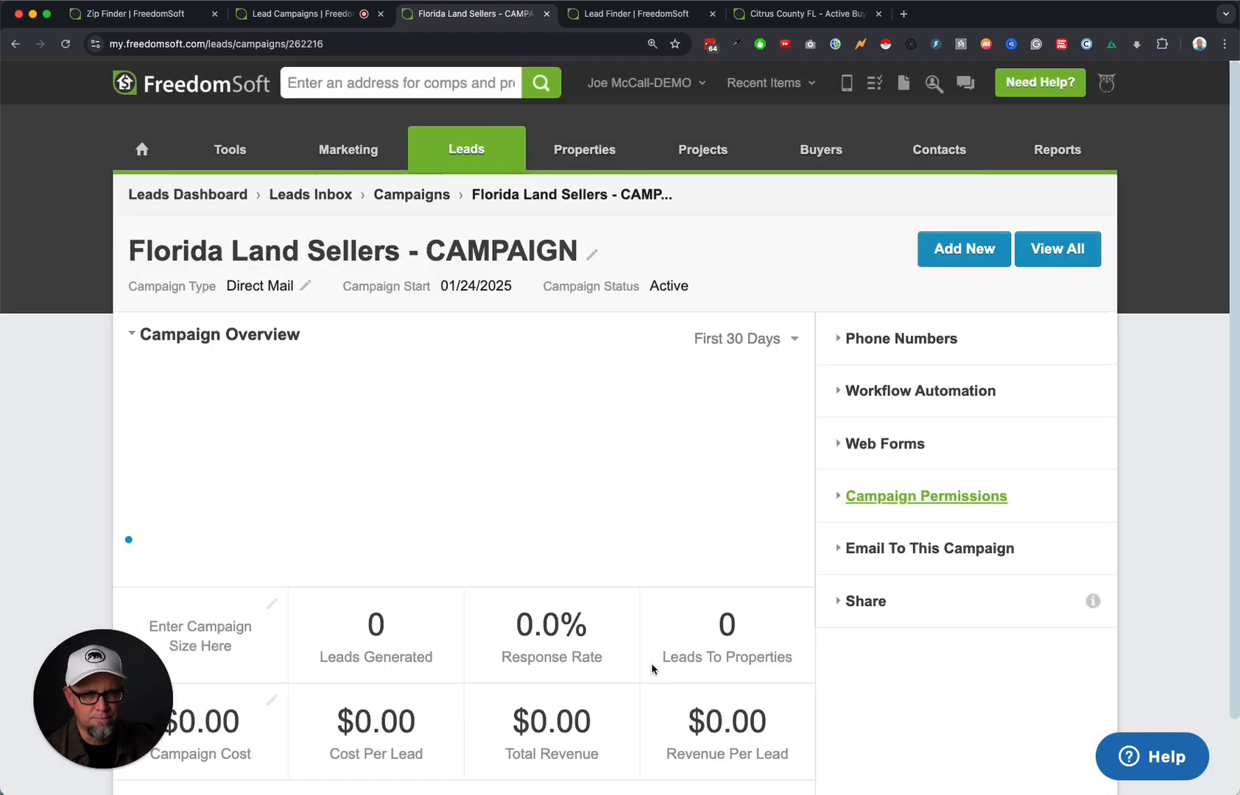
Confirm the 813 Florida Land Sellers 2 number is linked to the campaign, then go to Leads > My Lists.
click(409, 196)
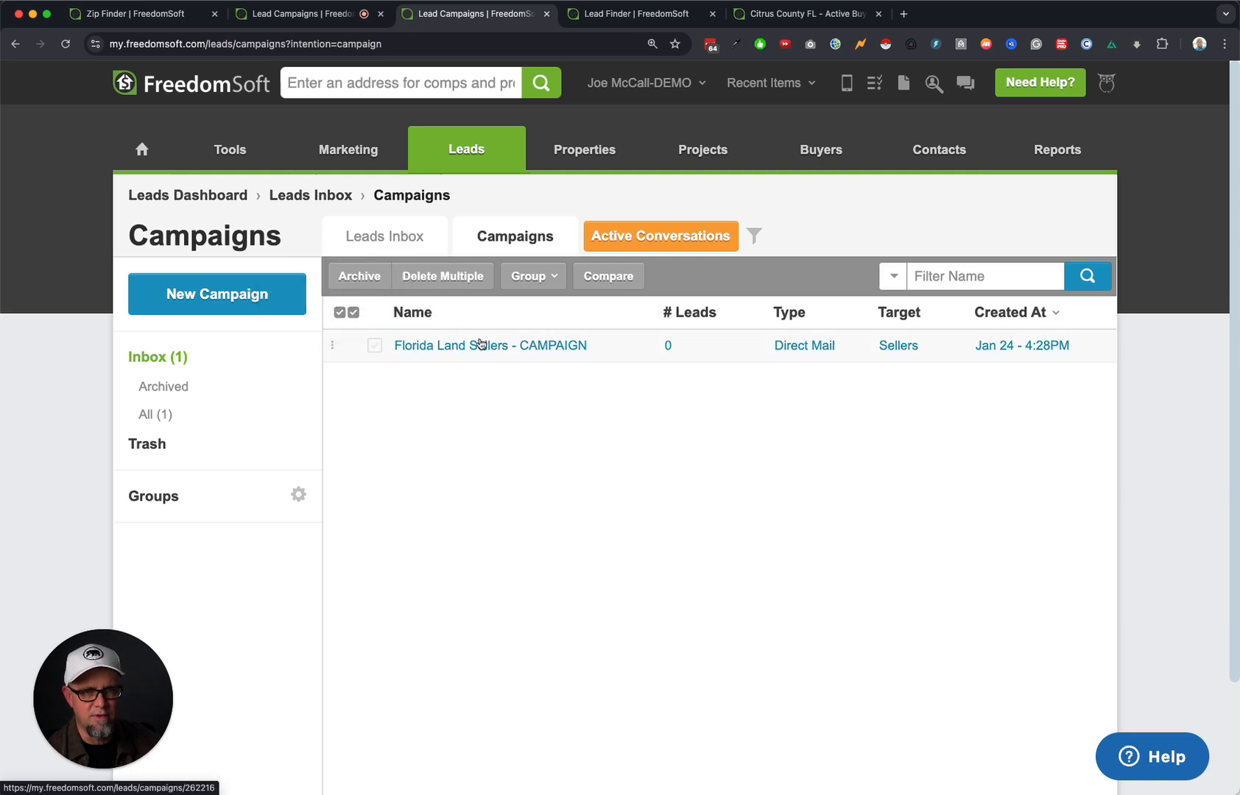
click(511, 352)
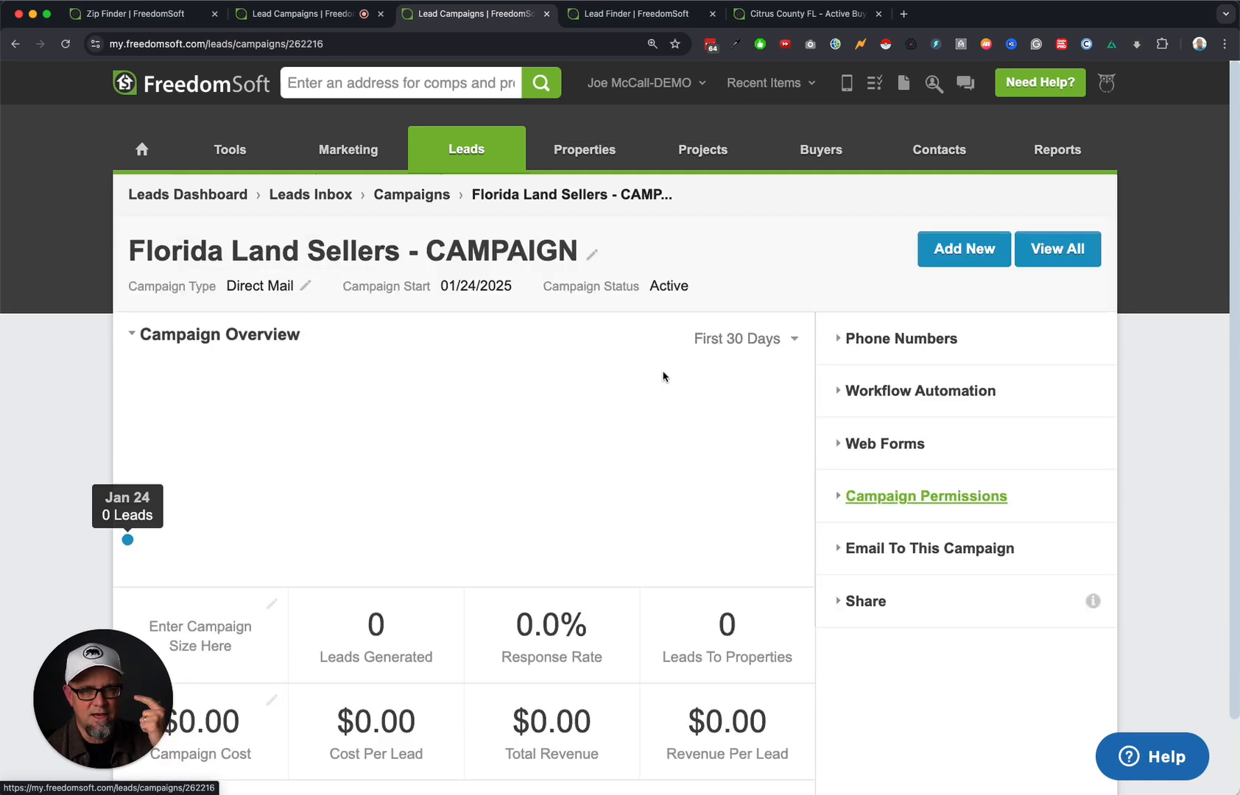
click(892, 342)
click(899, 441)
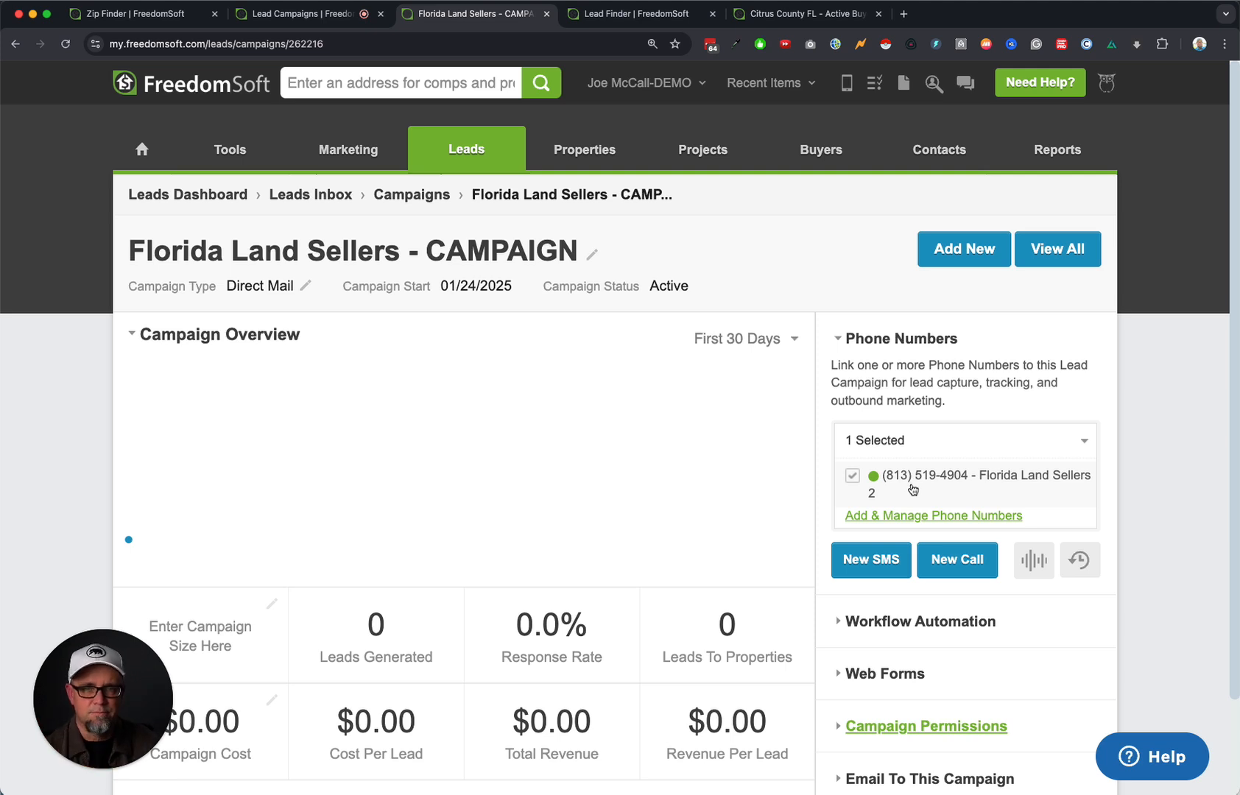
mouse_move(463, 147)
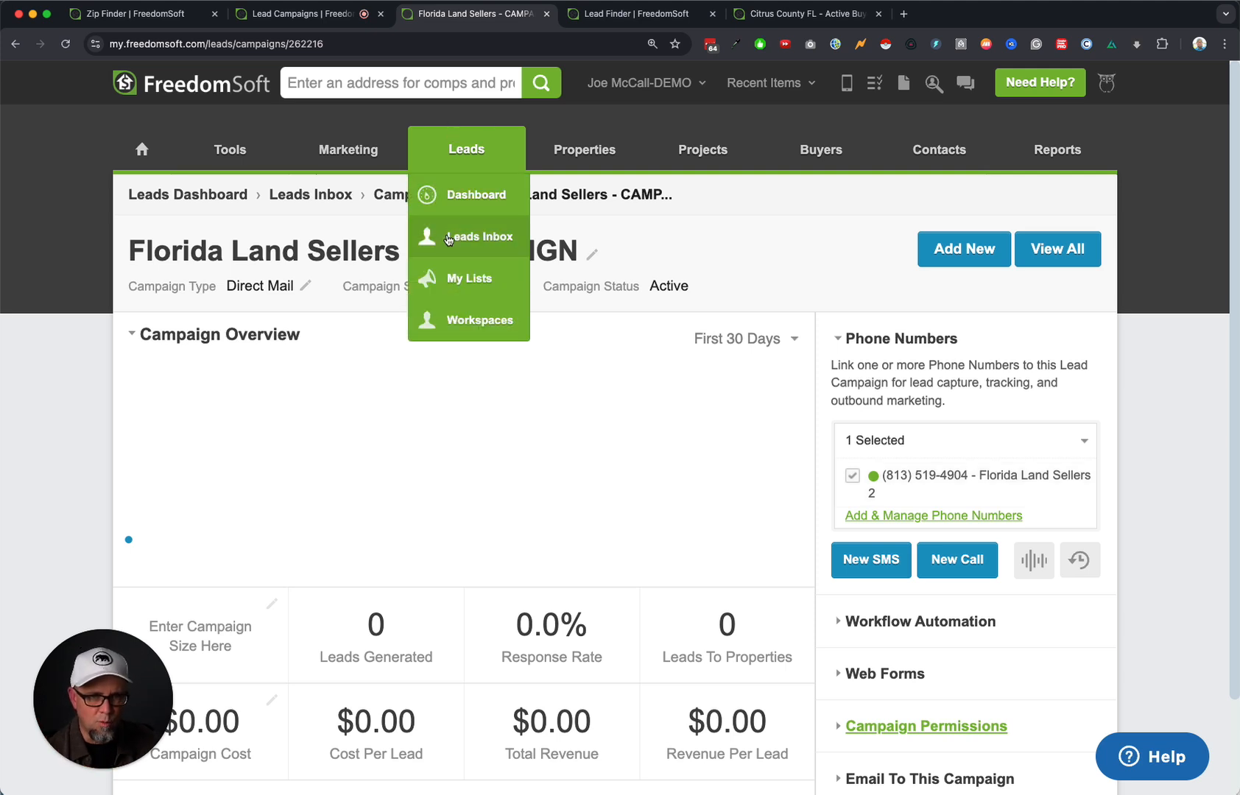
click(472, 279)
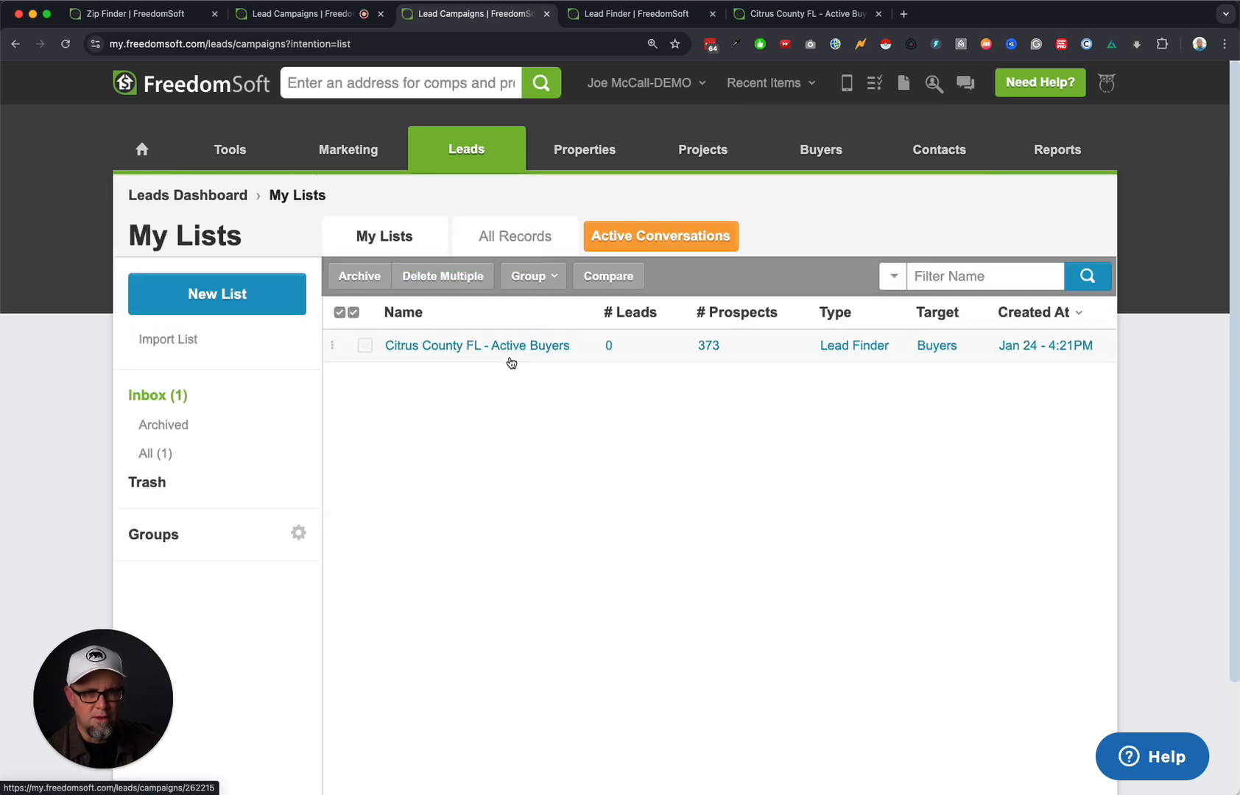
Discard the leftover new campaign form and close the extra campaigns tab.
click(302, 14)
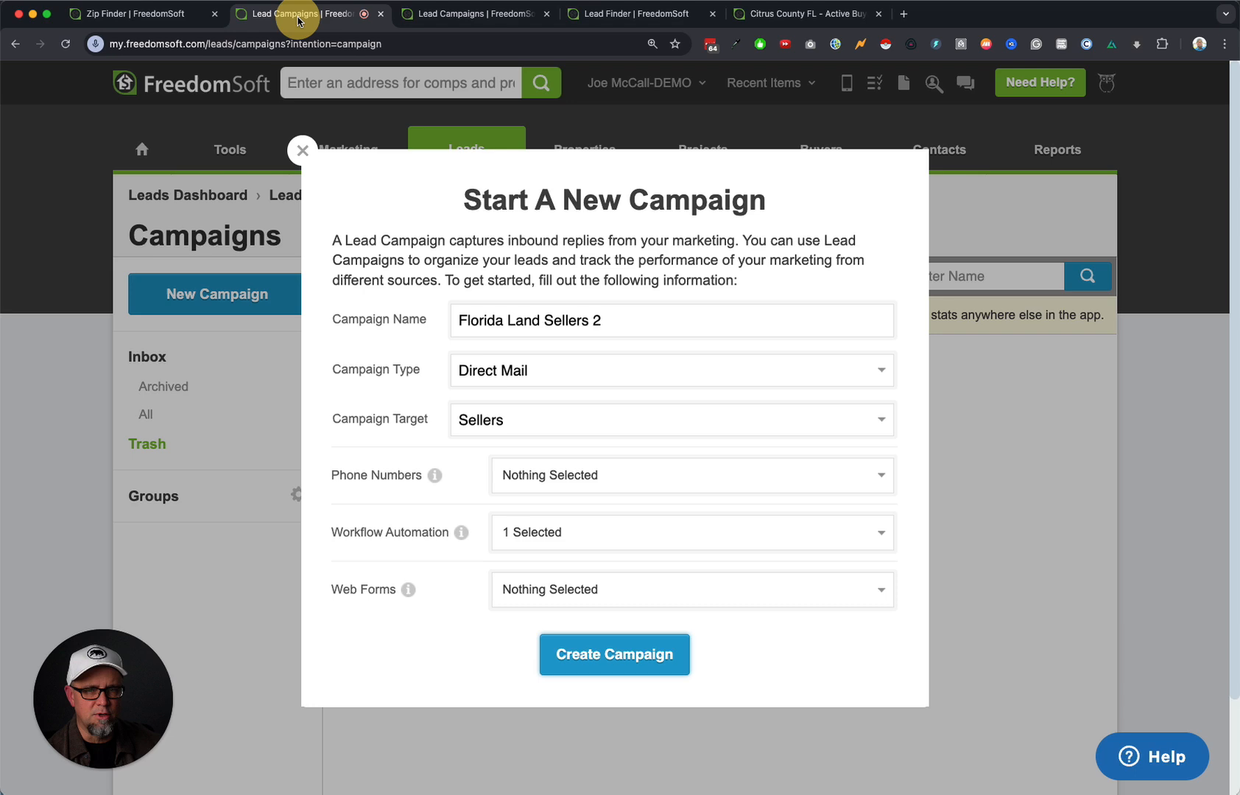
click(302, 151)
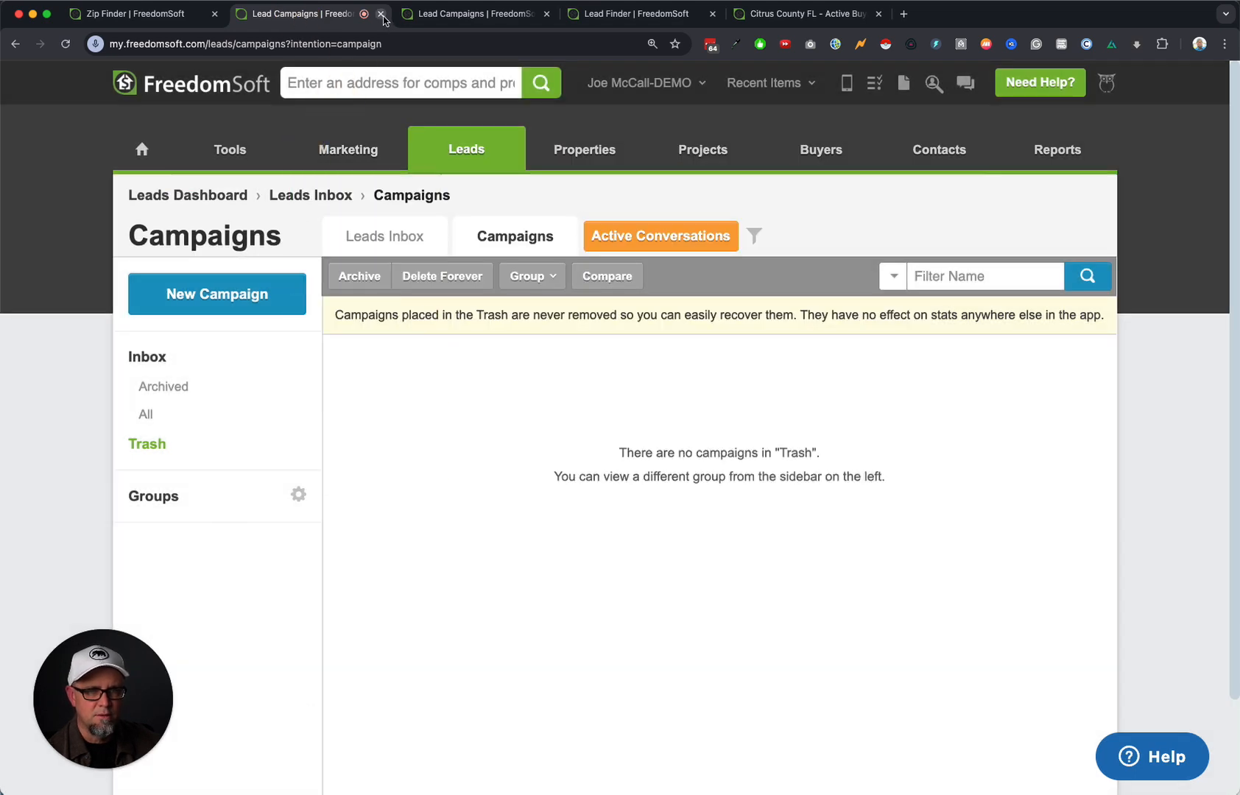
click(381, 14)
click(154, 14)
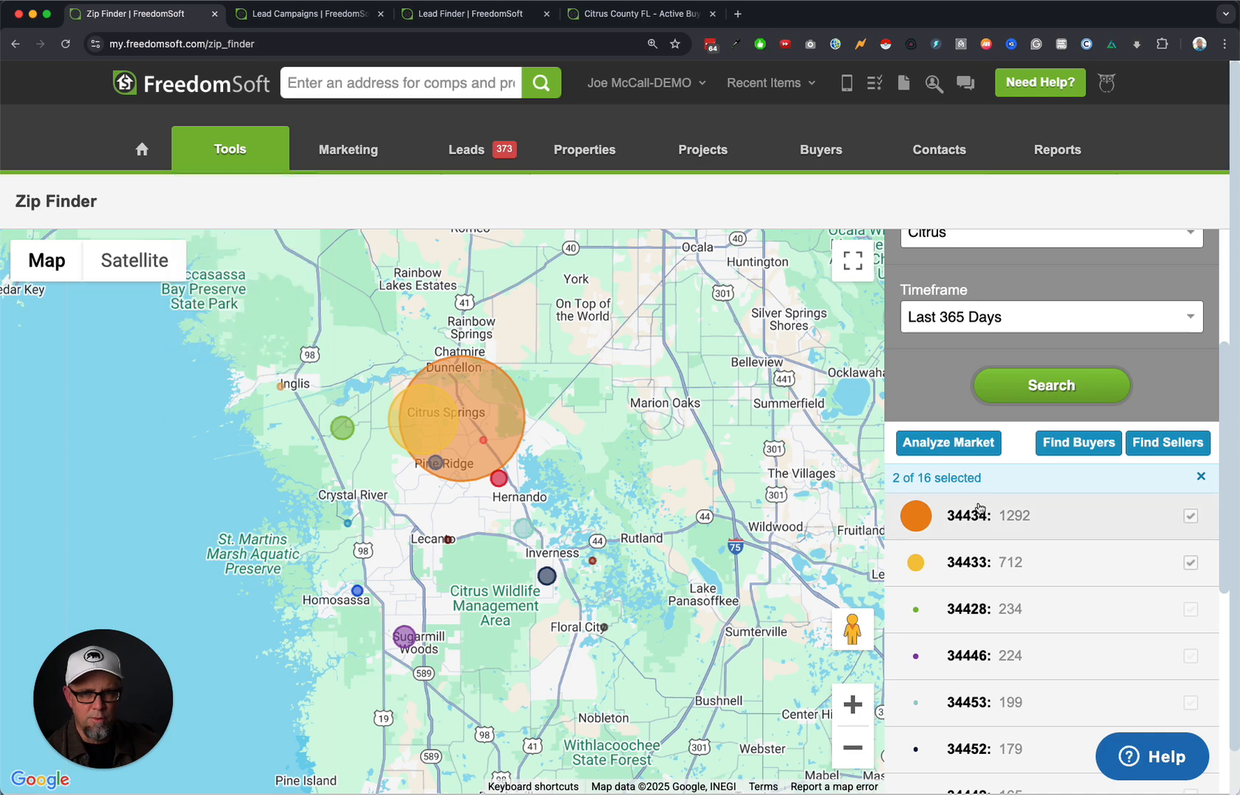
Close the old Lead Finder and Citrus County list tabs, then search land sellers in ZIPs 34433 and 34434.
click(472, 13)
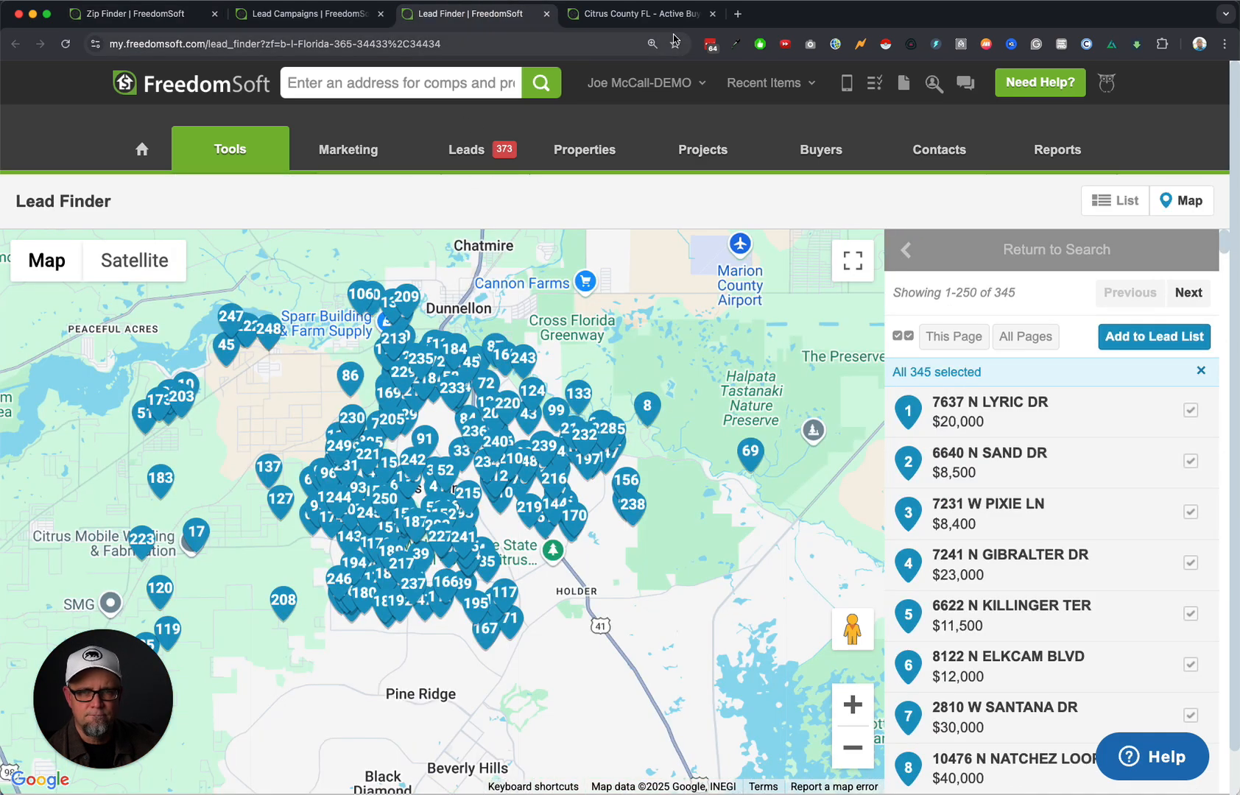
click(546, 13)
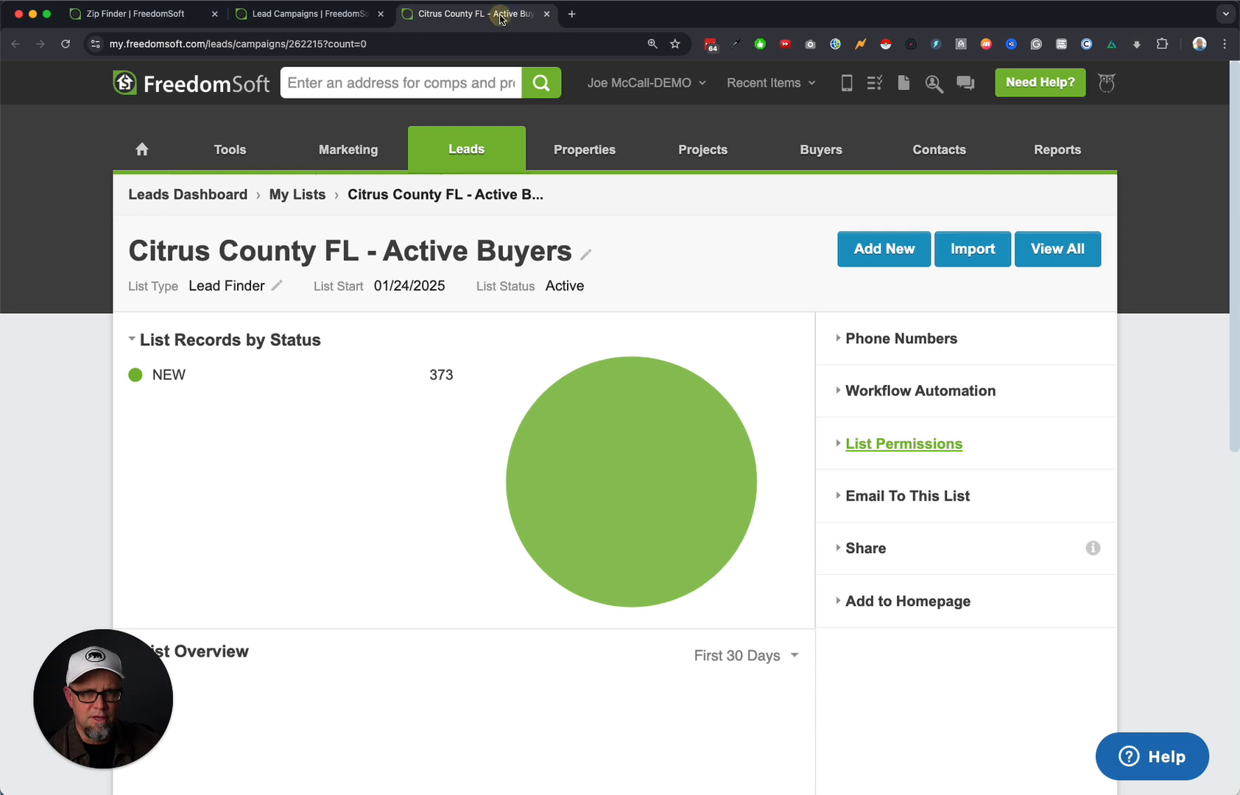
click(316, 14)
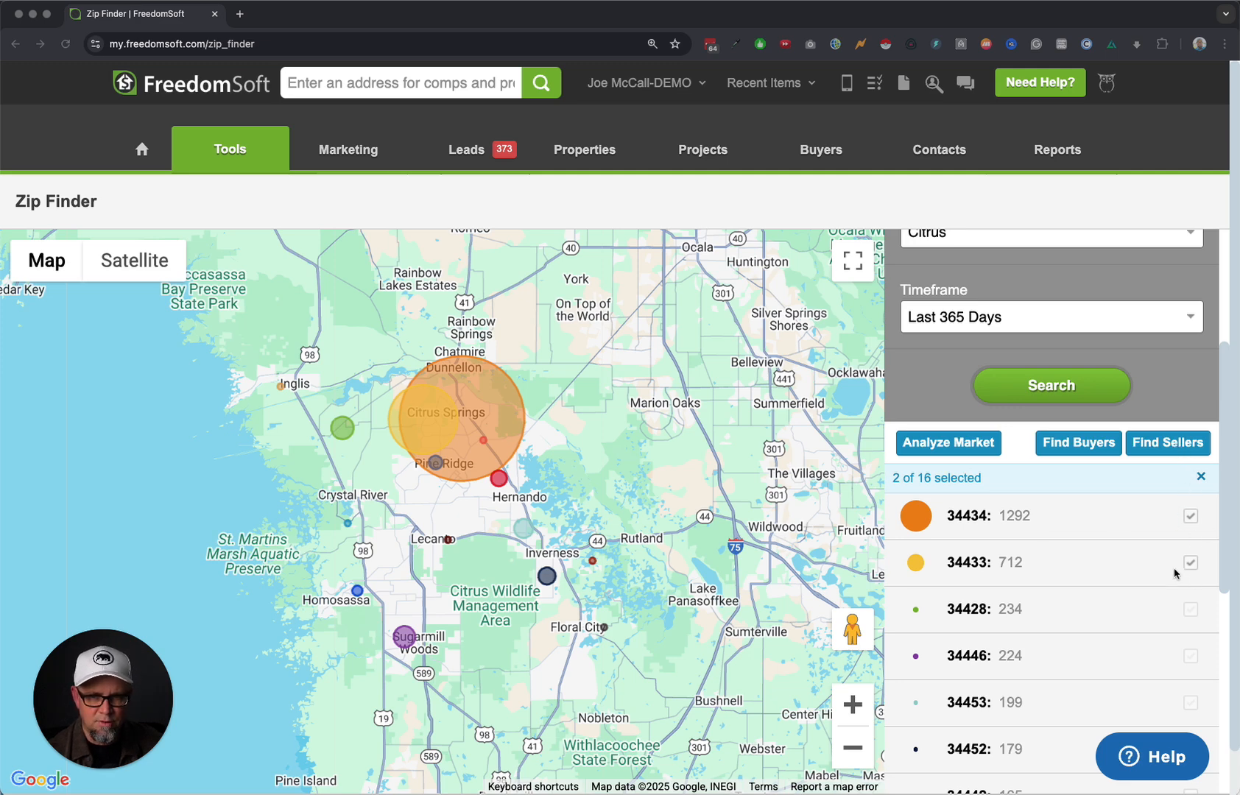
click(1177, 443)
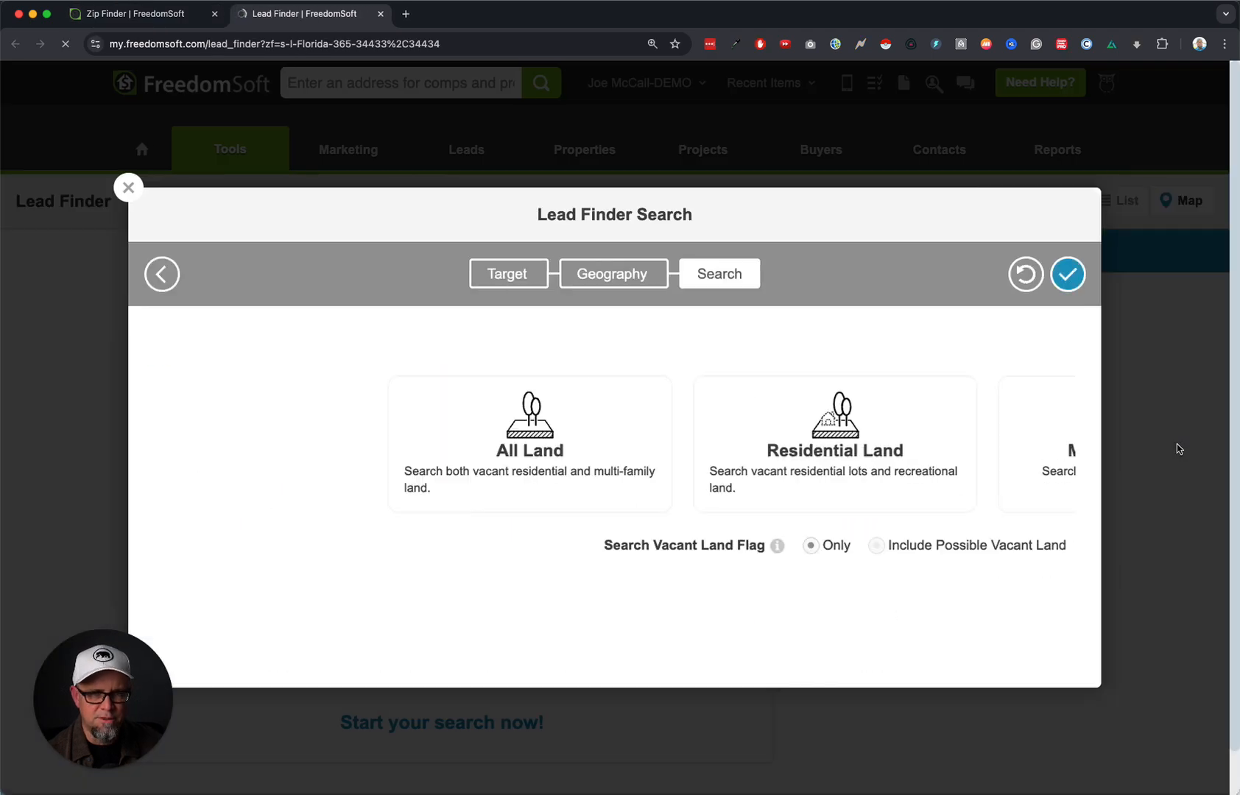
Choose All Land, remove duplicate owners, and cap the last sale date at 01/24/2020.
click(351, 448)
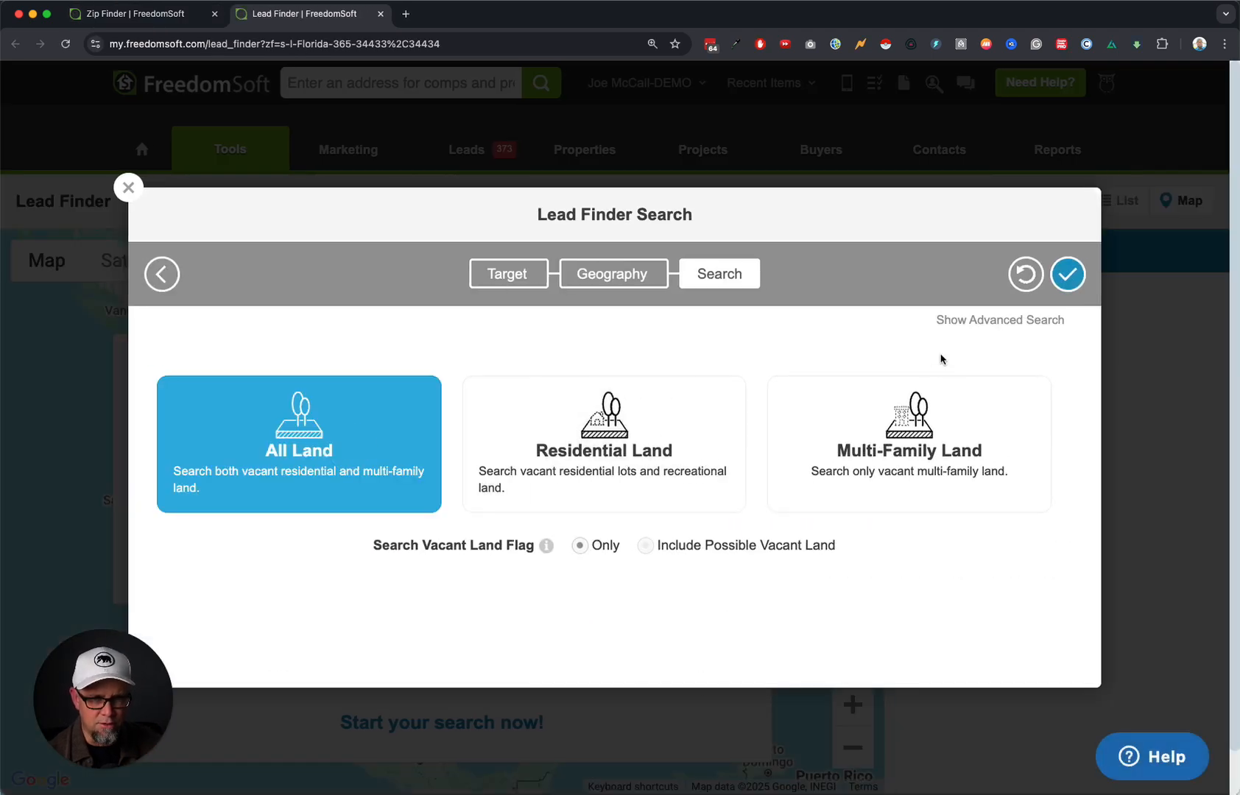
click(996, 318)
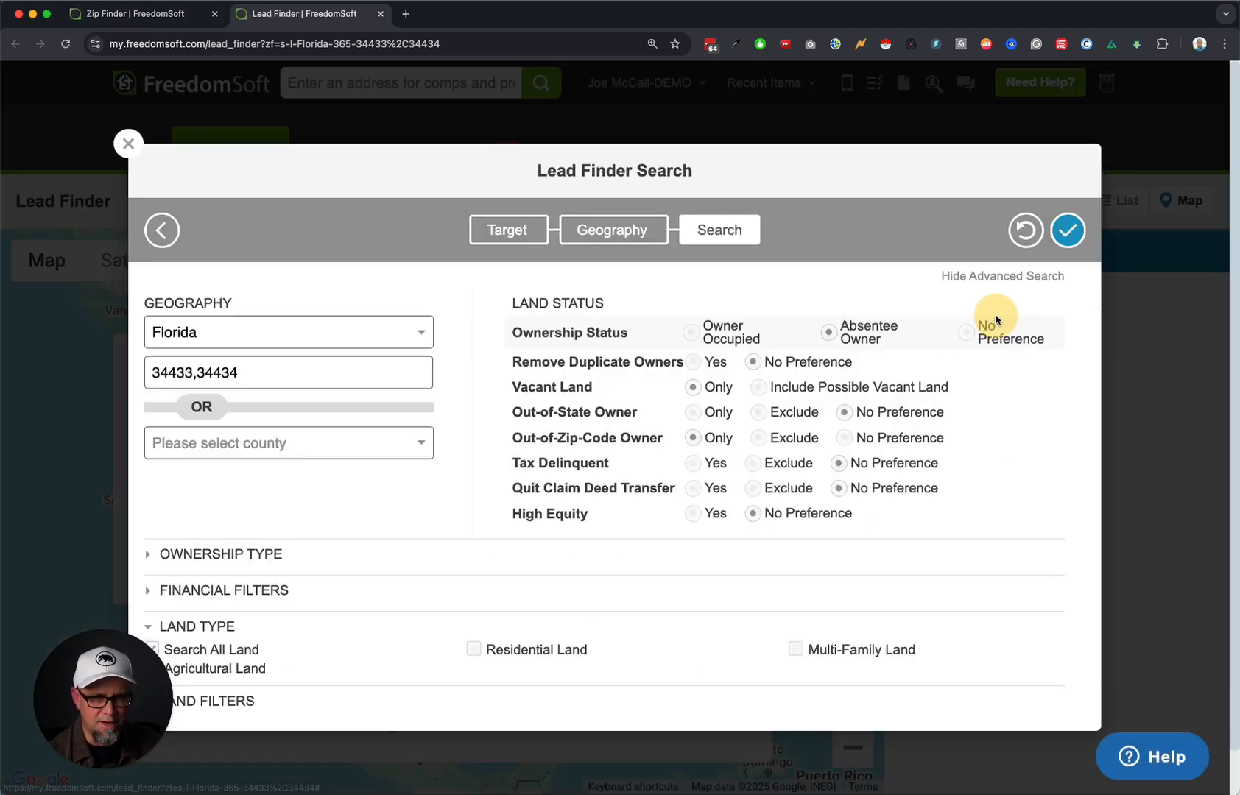
click(695, 362)
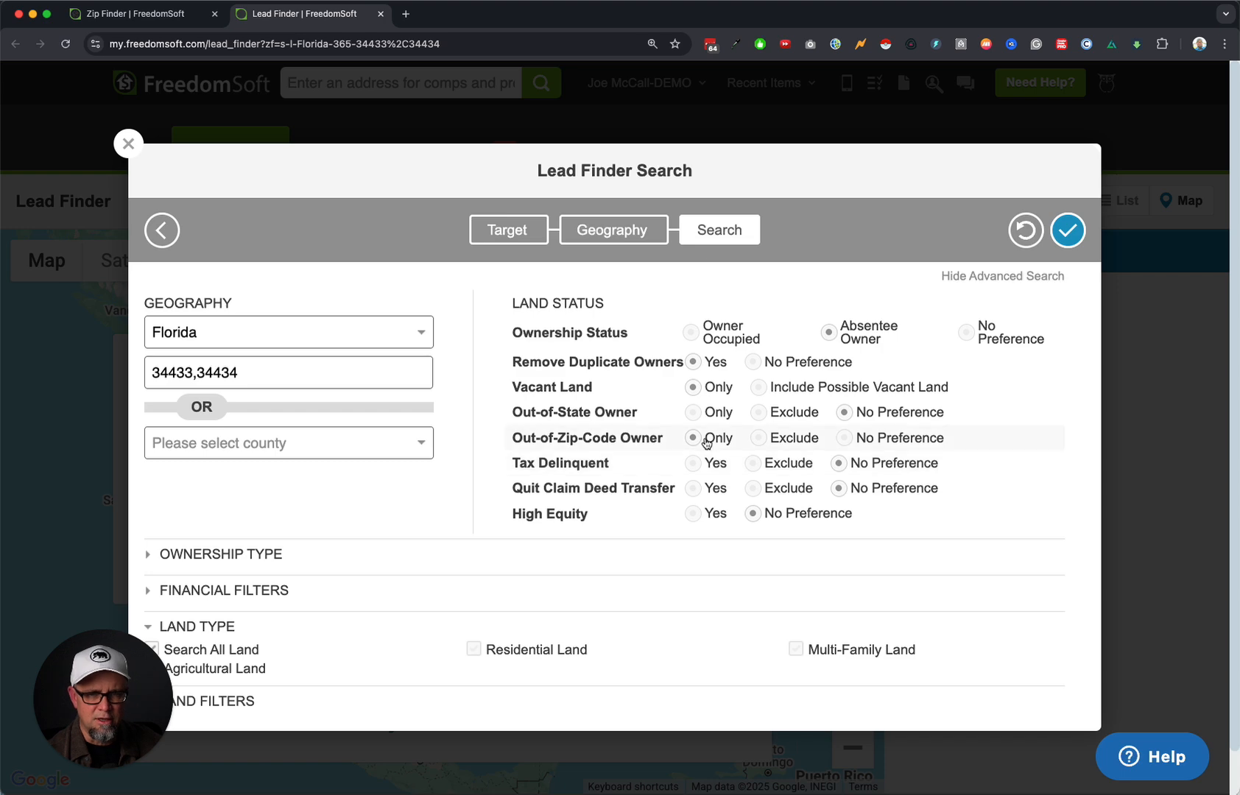
click(238, 591)
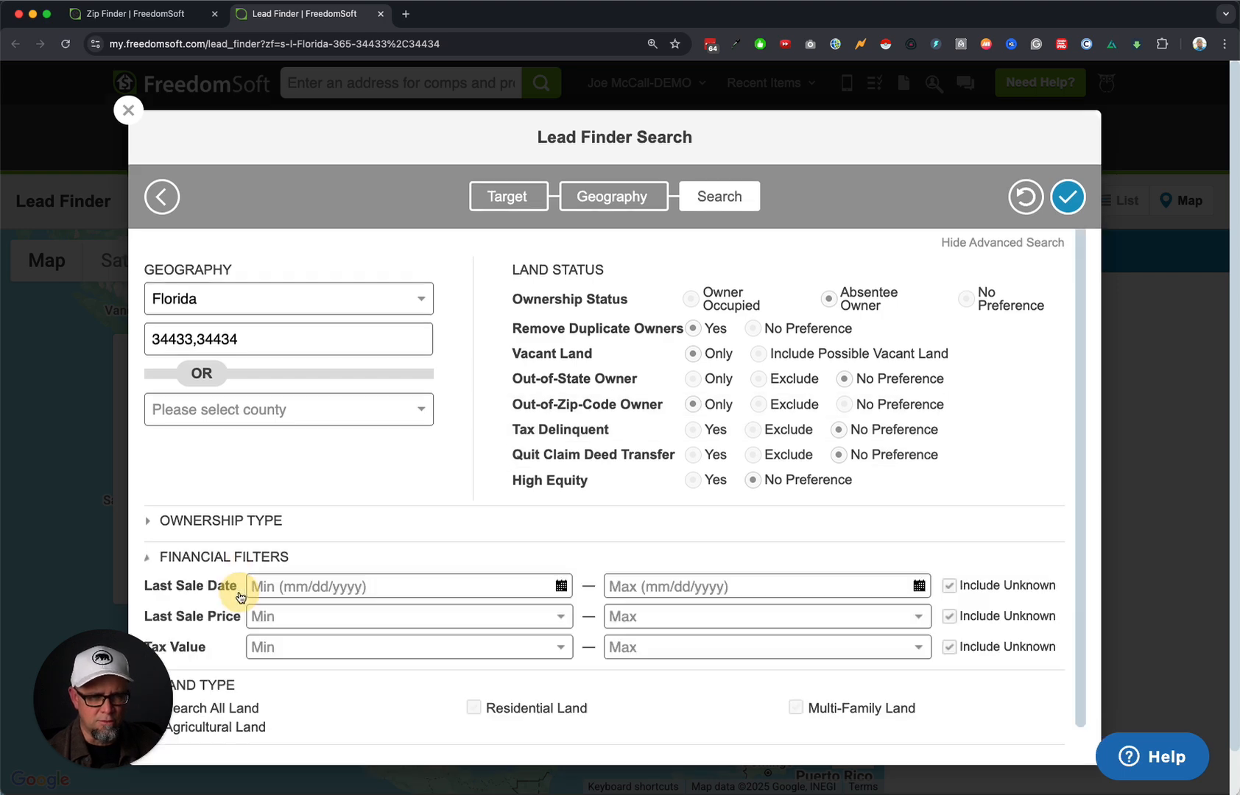
click(919, 587)
click(785, 527)
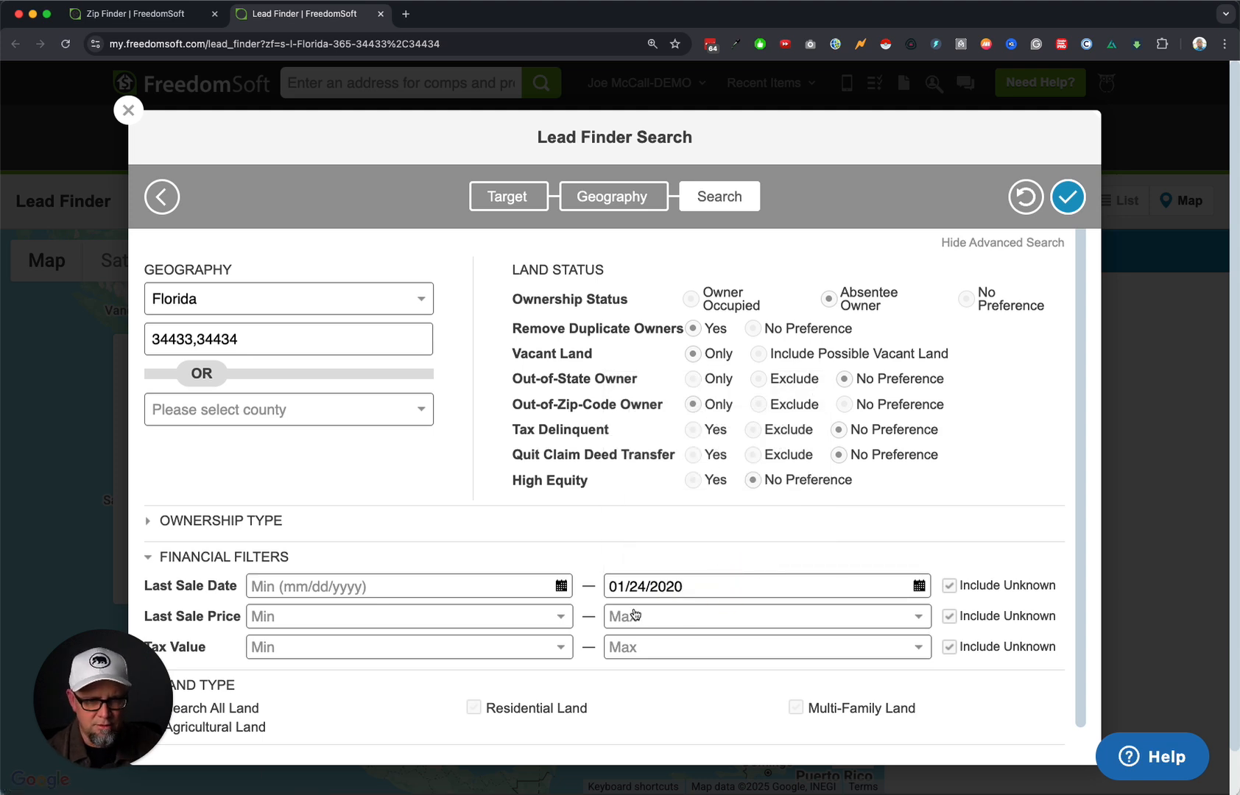
Include every land type and limit lot size to 0.2–10 acres.
scroll(376, 676, down, 1)
drag(135, 708, 161, 573)
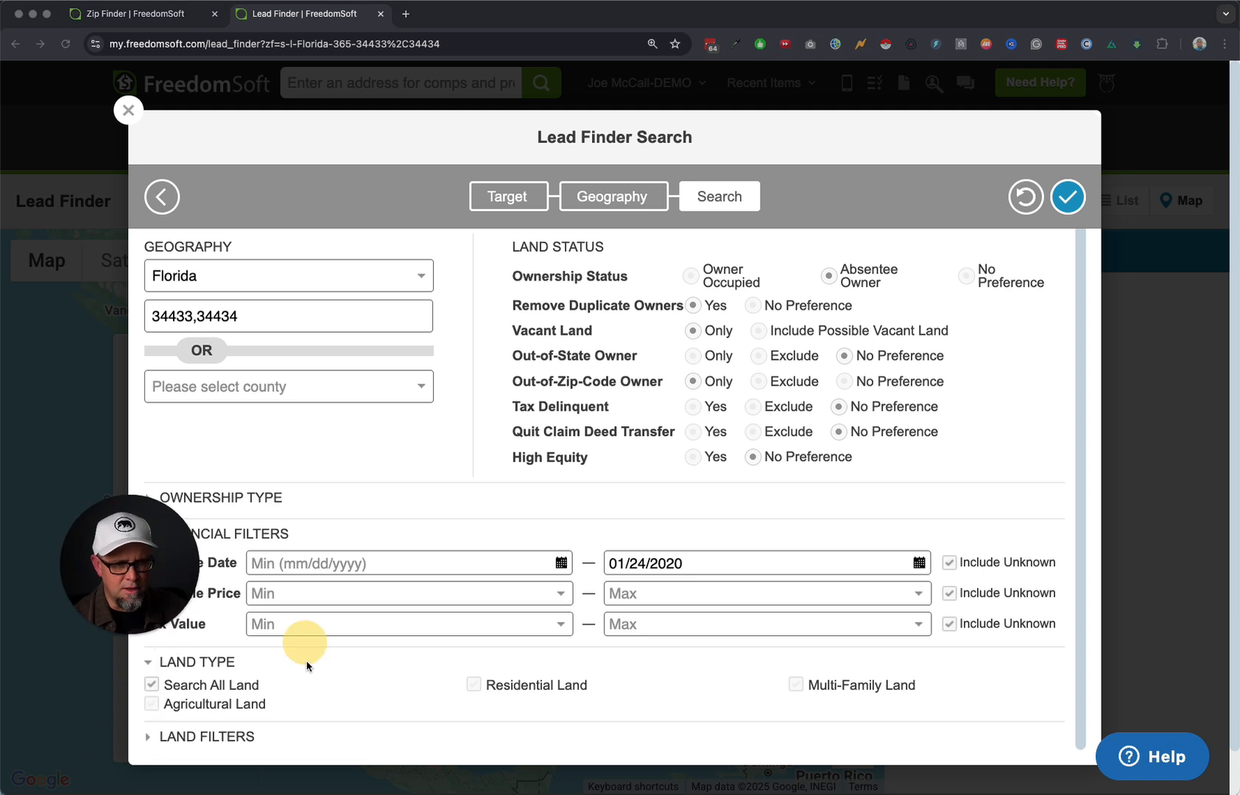
click(150, 689)
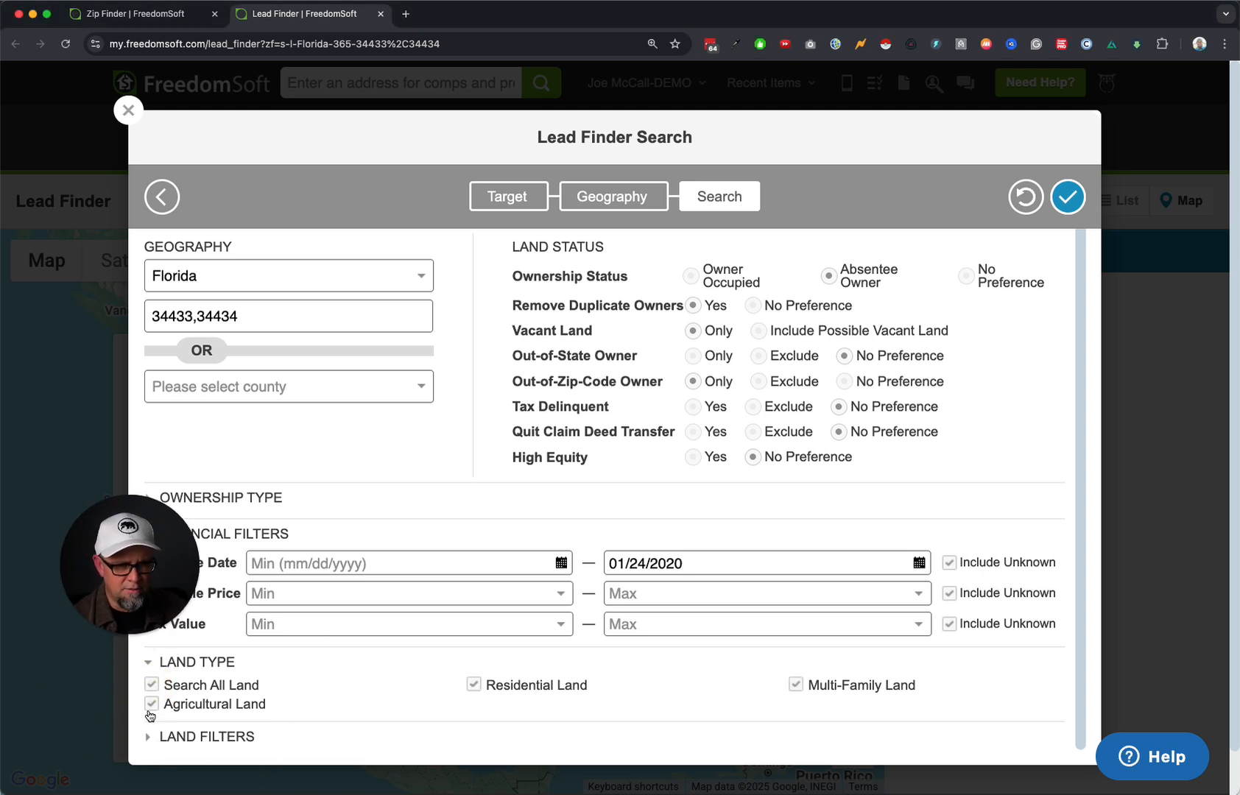
scroll(184, 740, up, 1)
scroll(303, 706, down, 2)
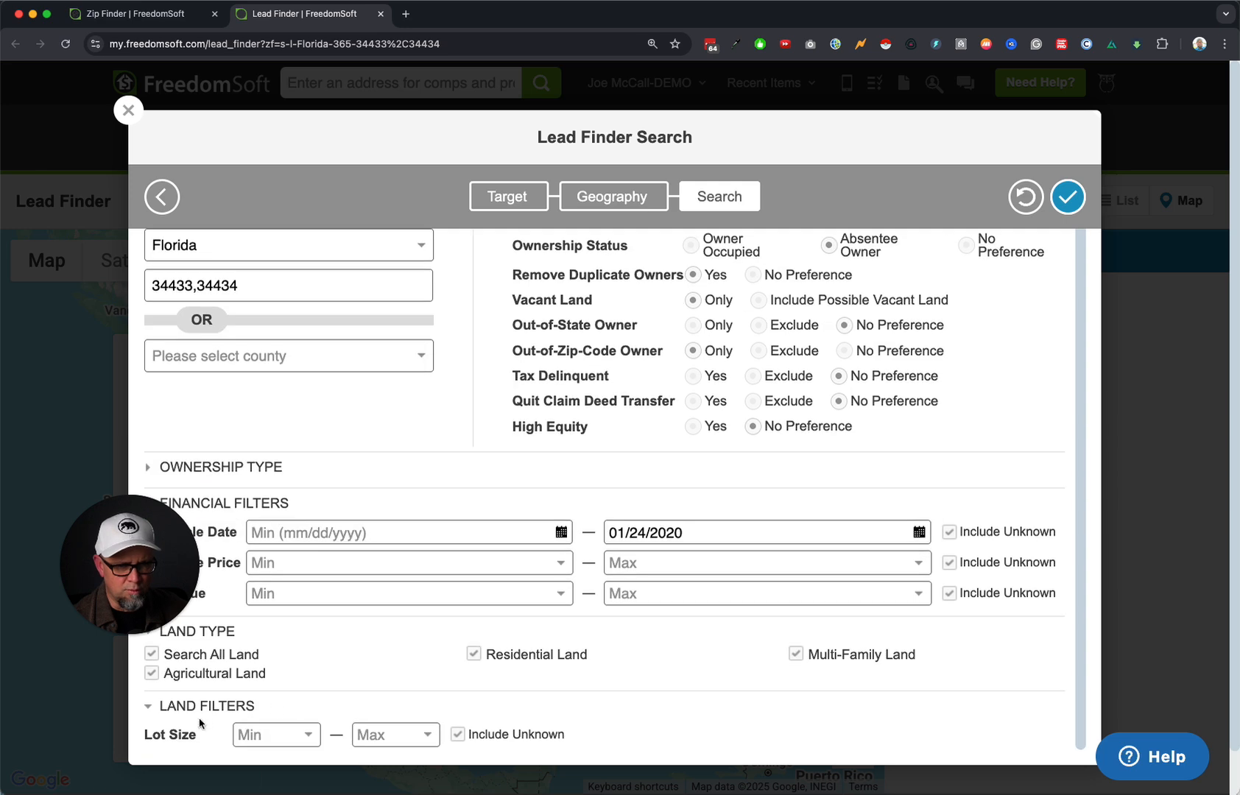
click(277, 735)
click(282, 780)
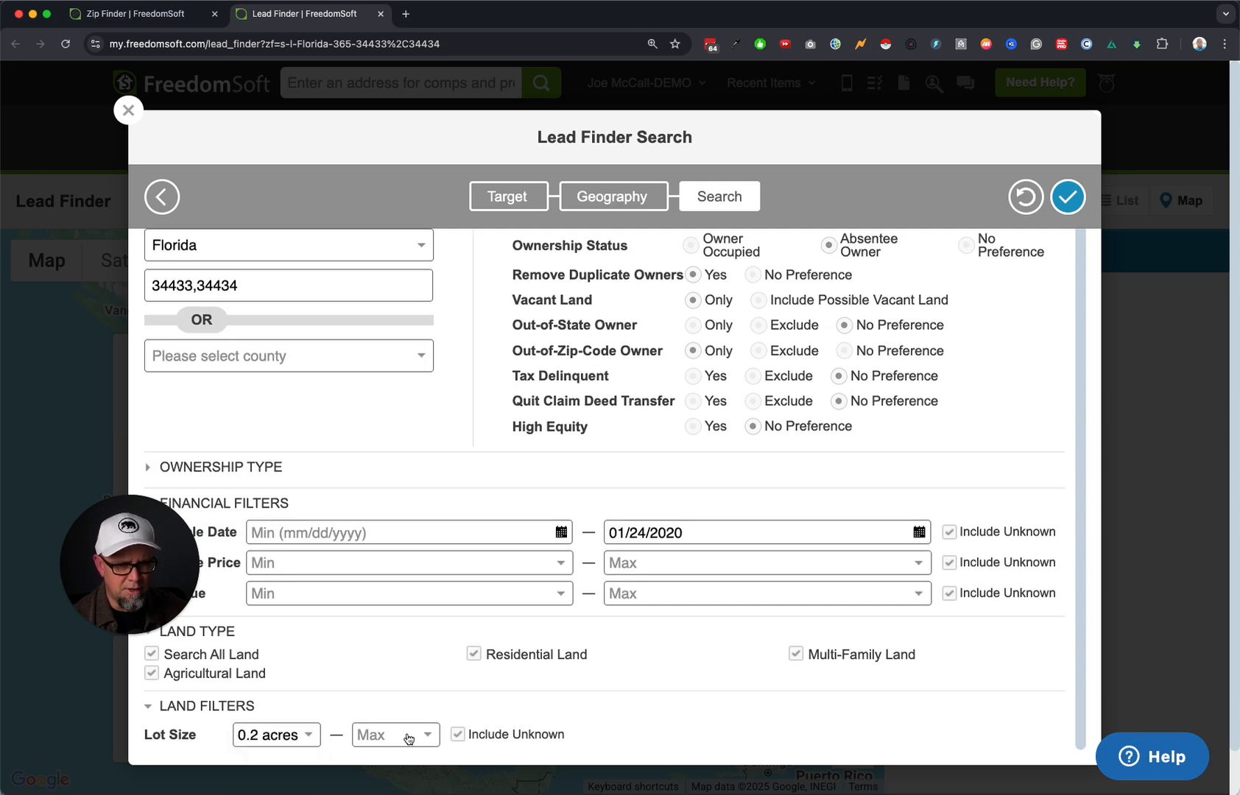
click(401, 734)
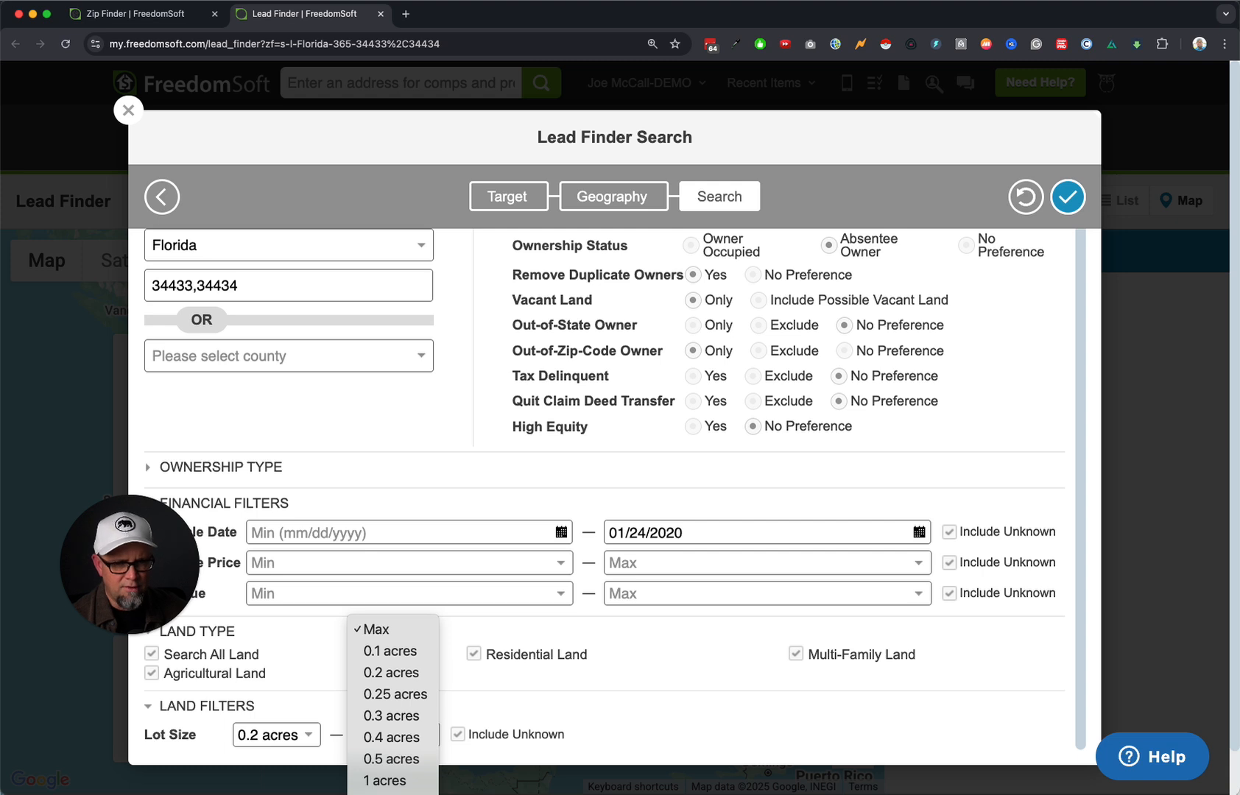
click(391, 794)
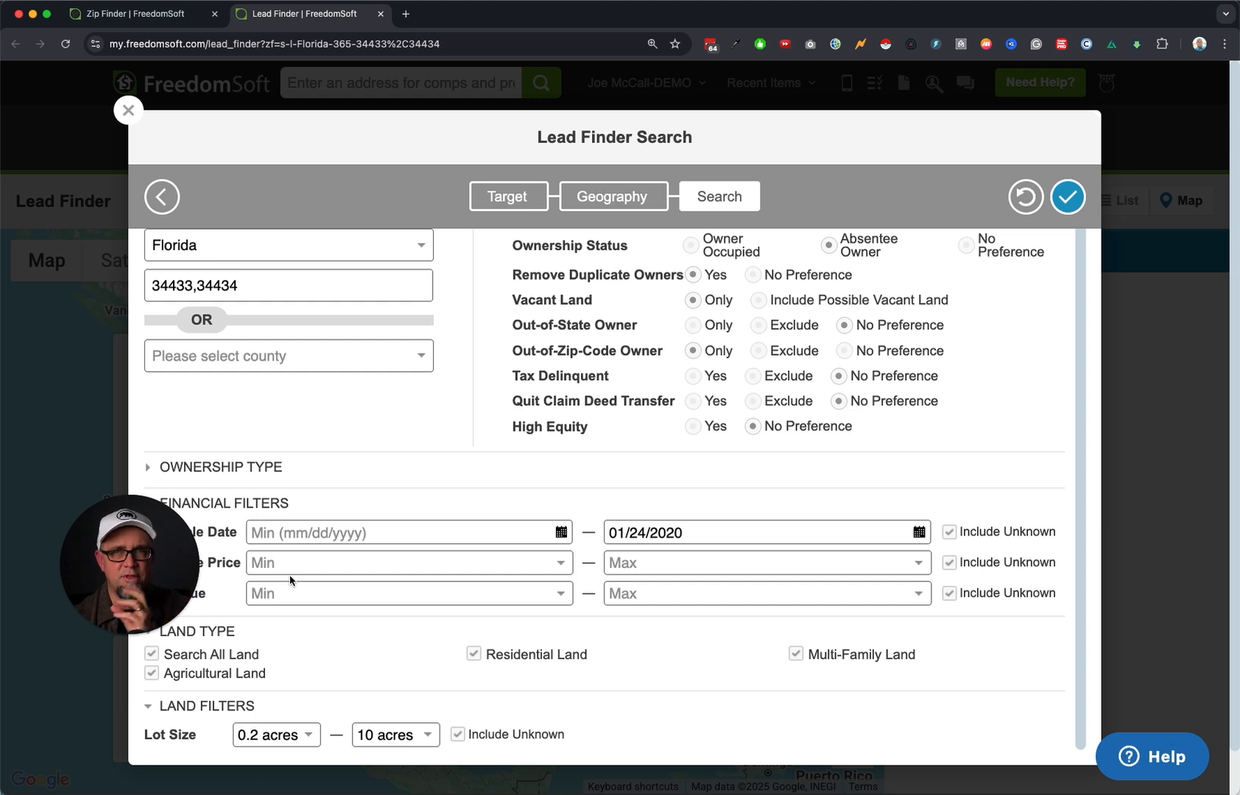
Run the land seller search for ZIPs 34433 and 34434.
drag(157, 571, 106, 714)
scroll(663, 715, up, 1)
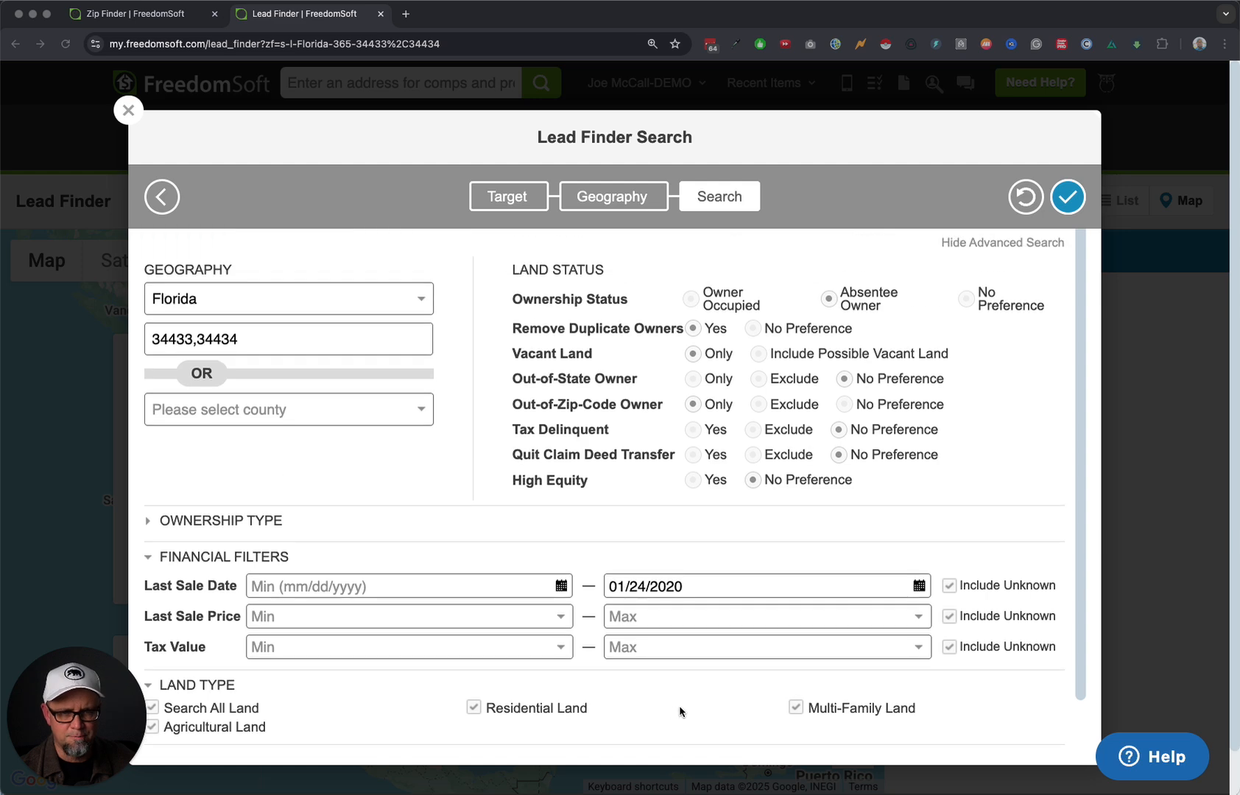
click(1068, 197)
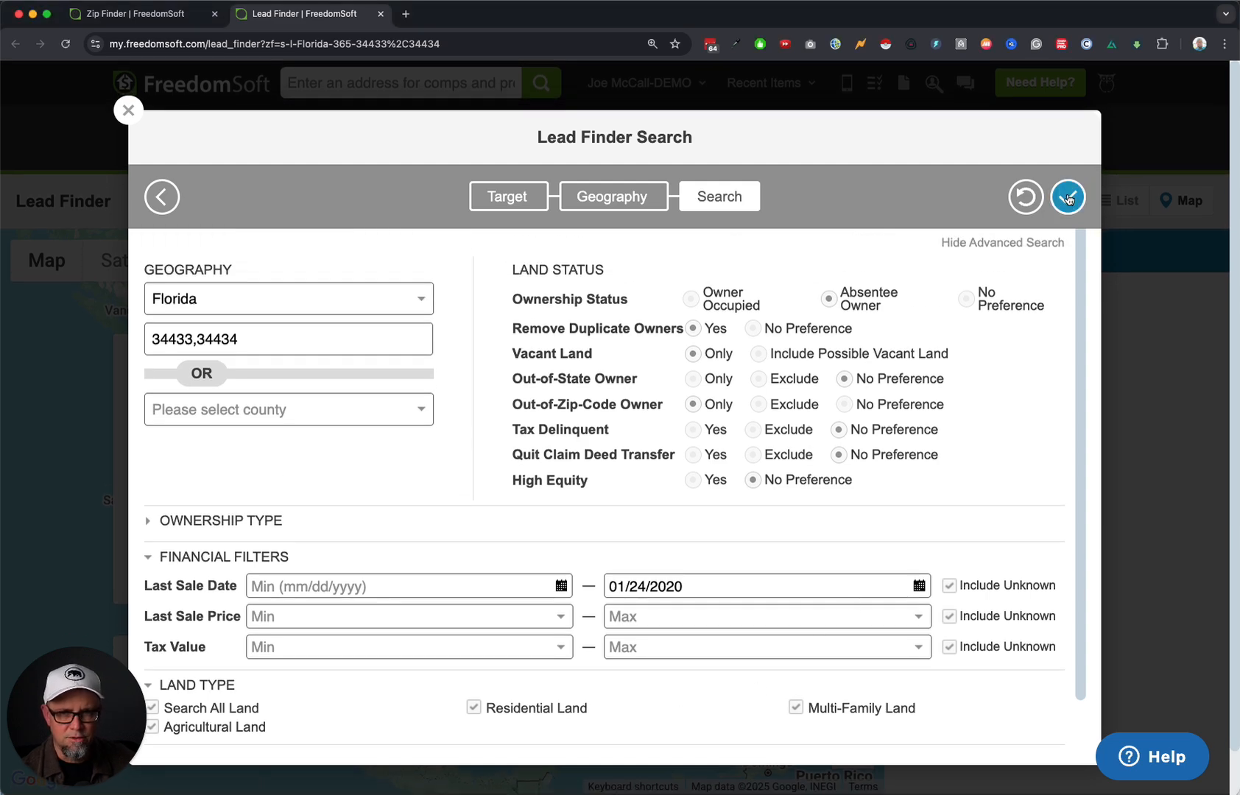
click(1068, 198)
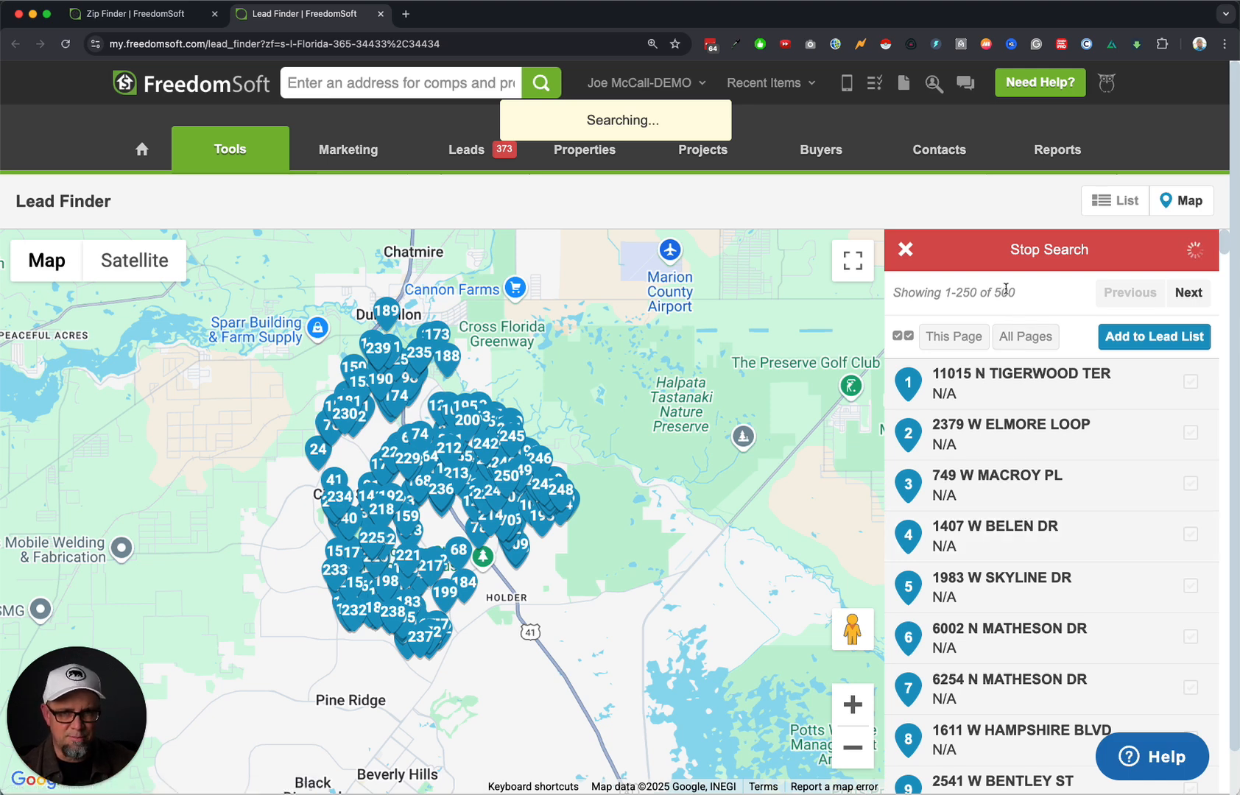
Select all 250 leads on the first page of 993 results and add them to a lead list.
click(910, 253)
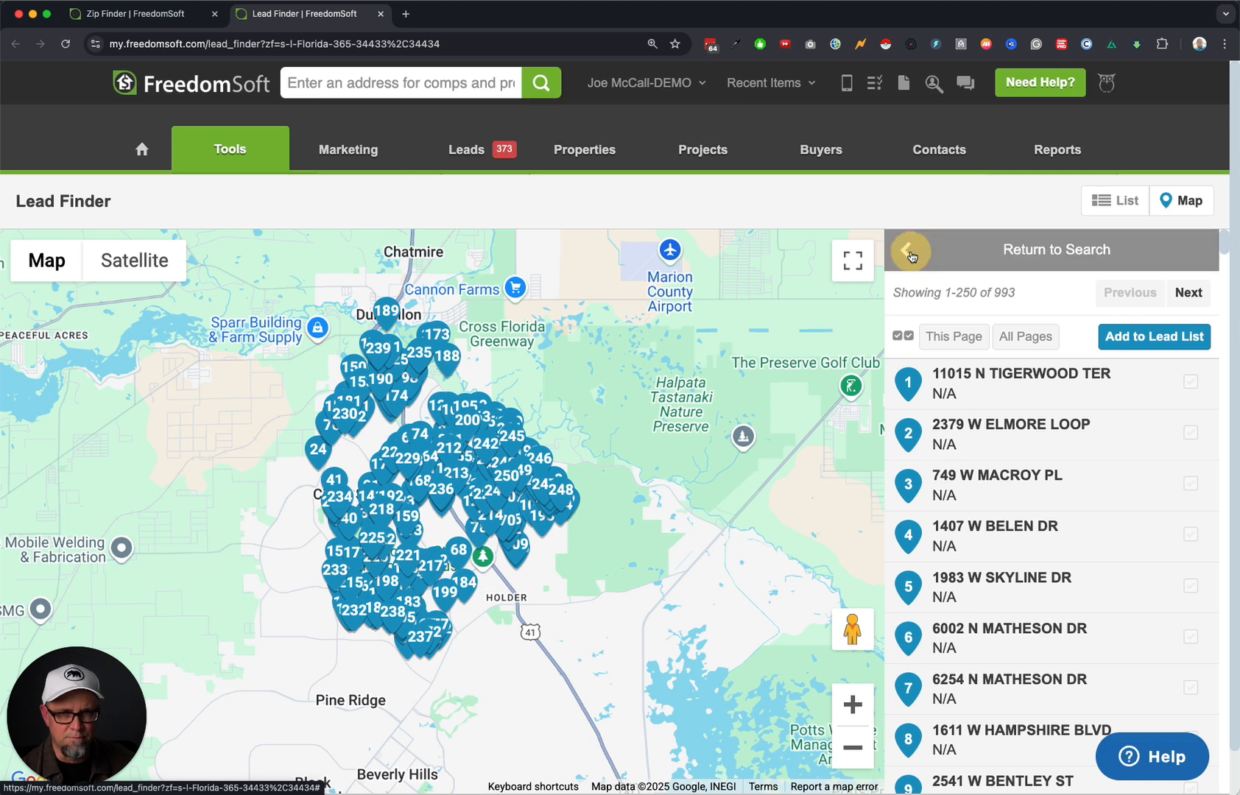
double_click(1028, 301)
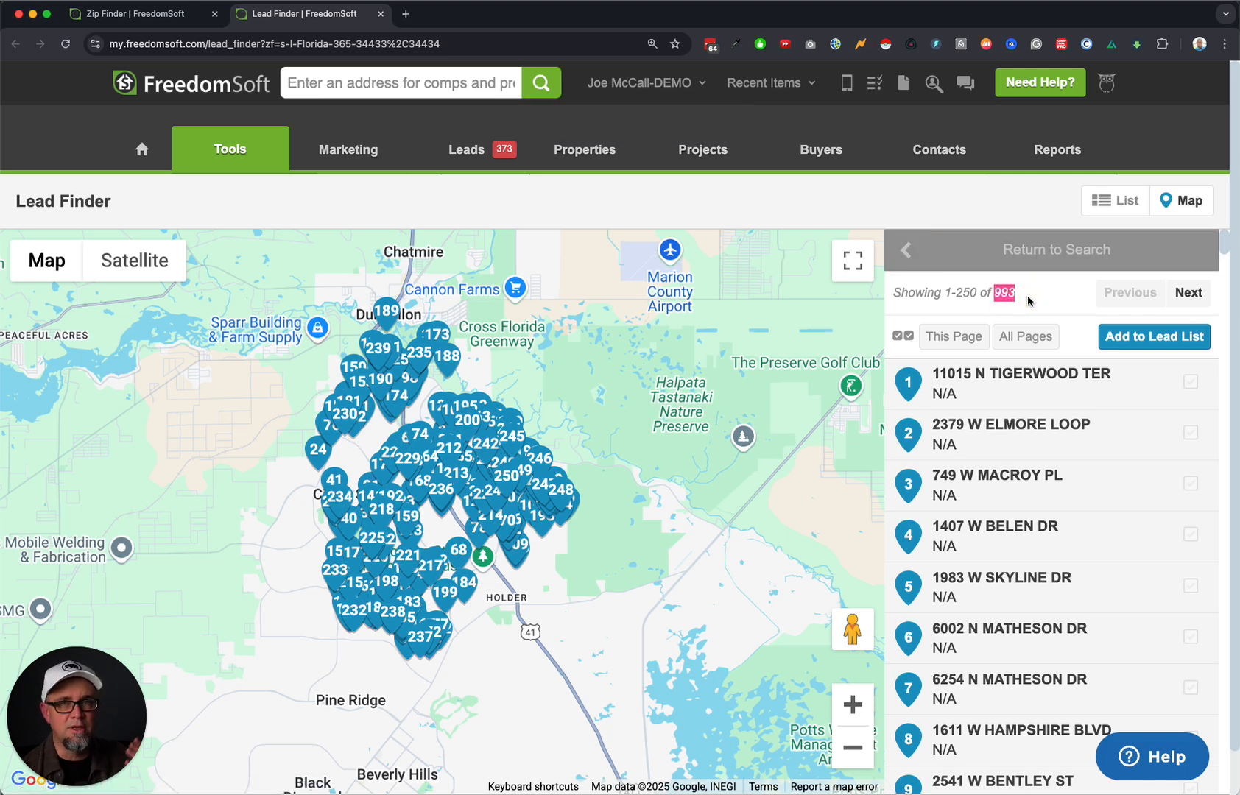
click(959, 340)
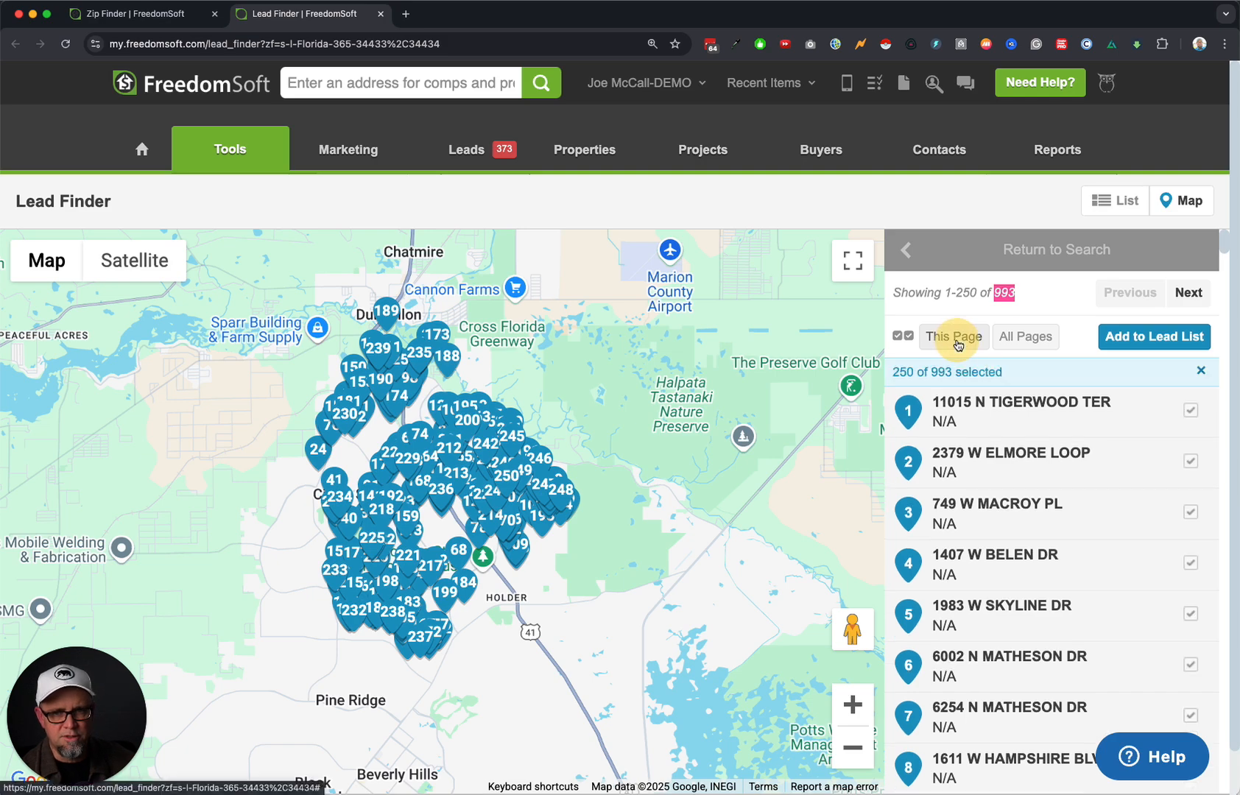
click(1167, 341)
click(489, 453)
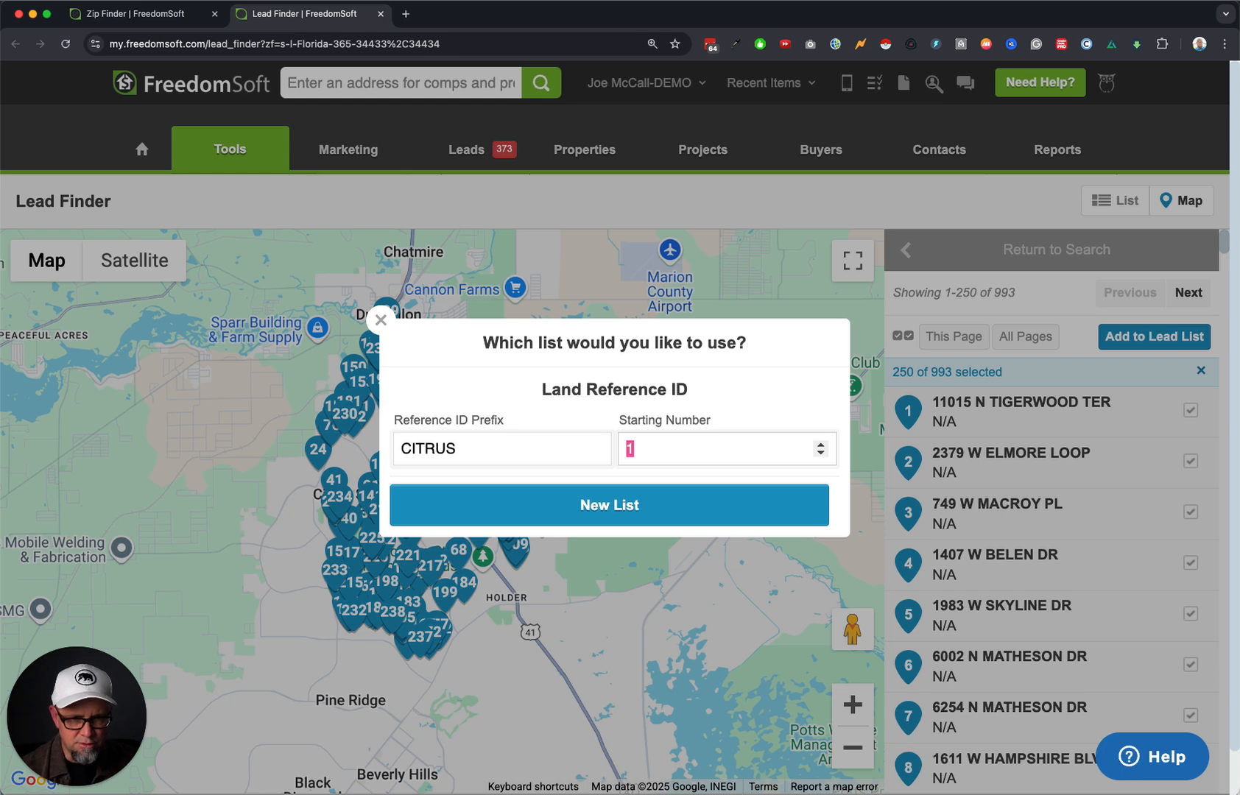
Set reference ID prefix CIT with starting number 1000 for a new list.
click(507, 458)
key(BackSpace)
key(BackSpace)
key(BackSpace)
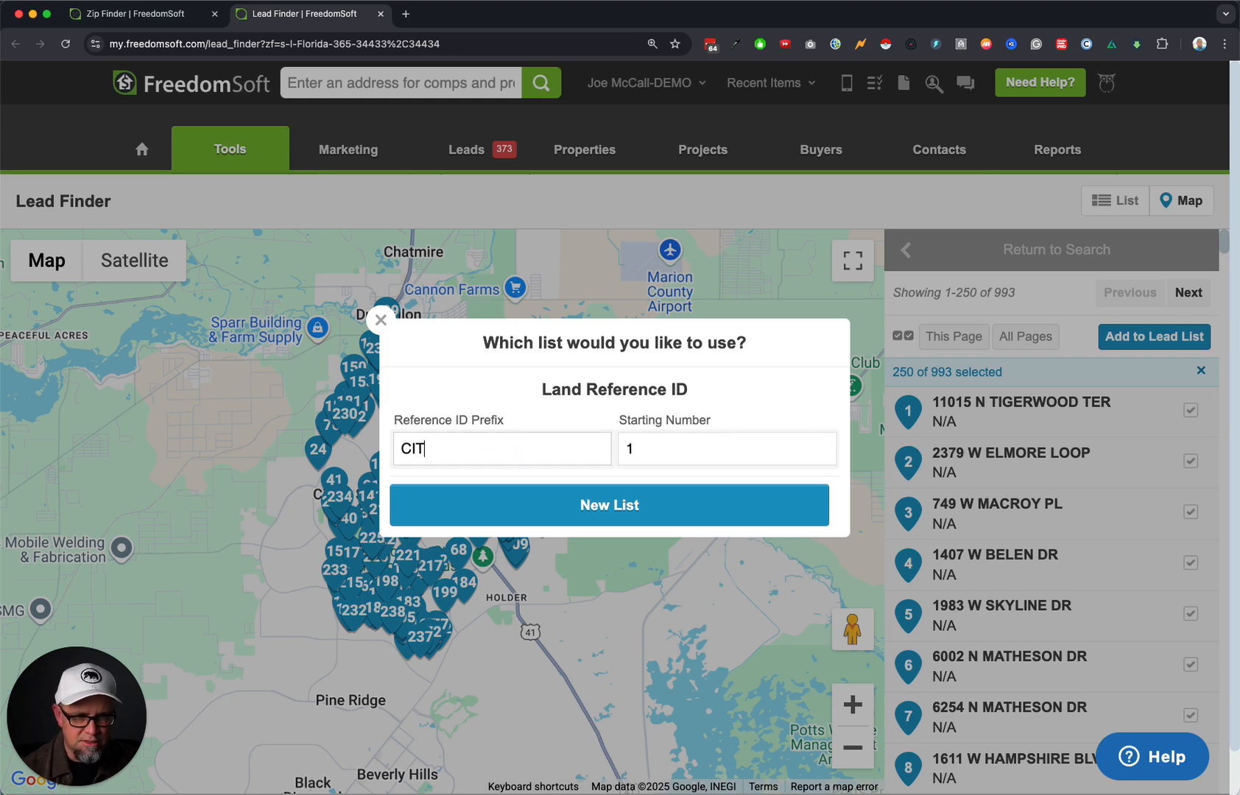
click(658, 456)
text(000)
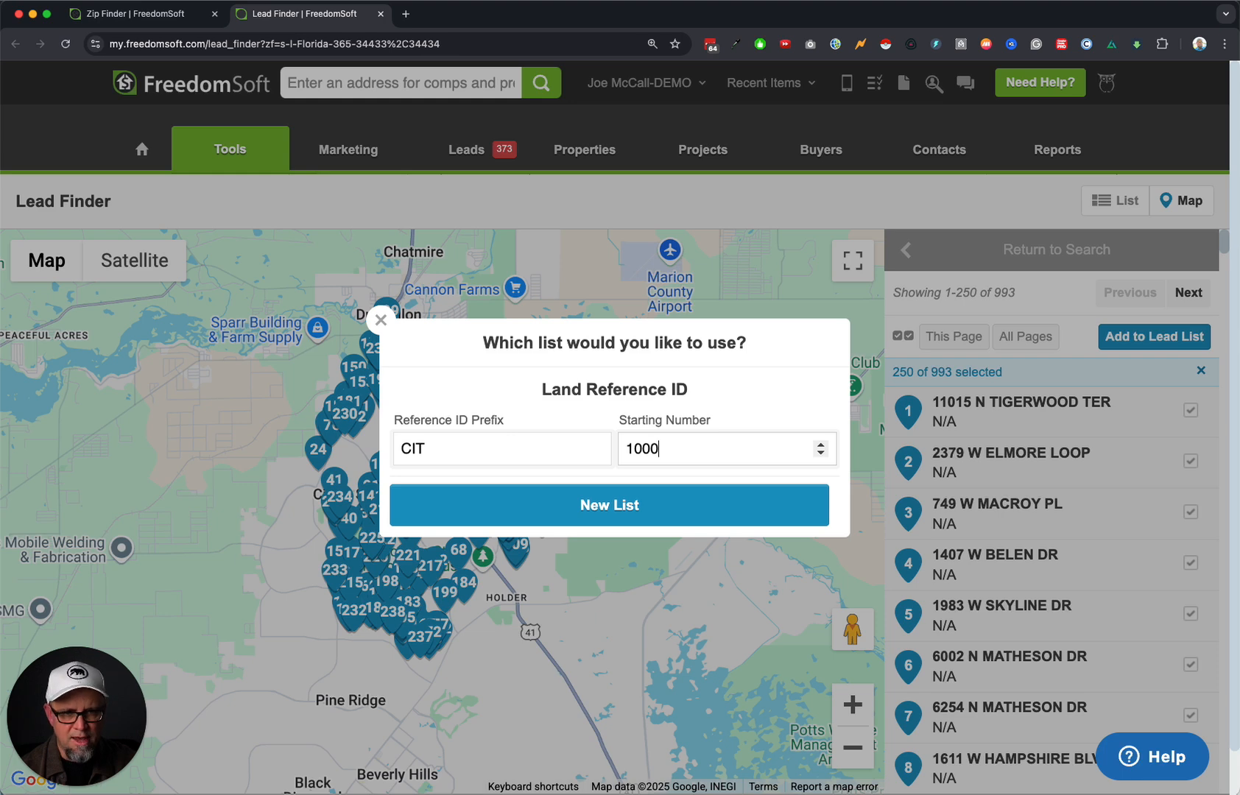
click(610, 508)
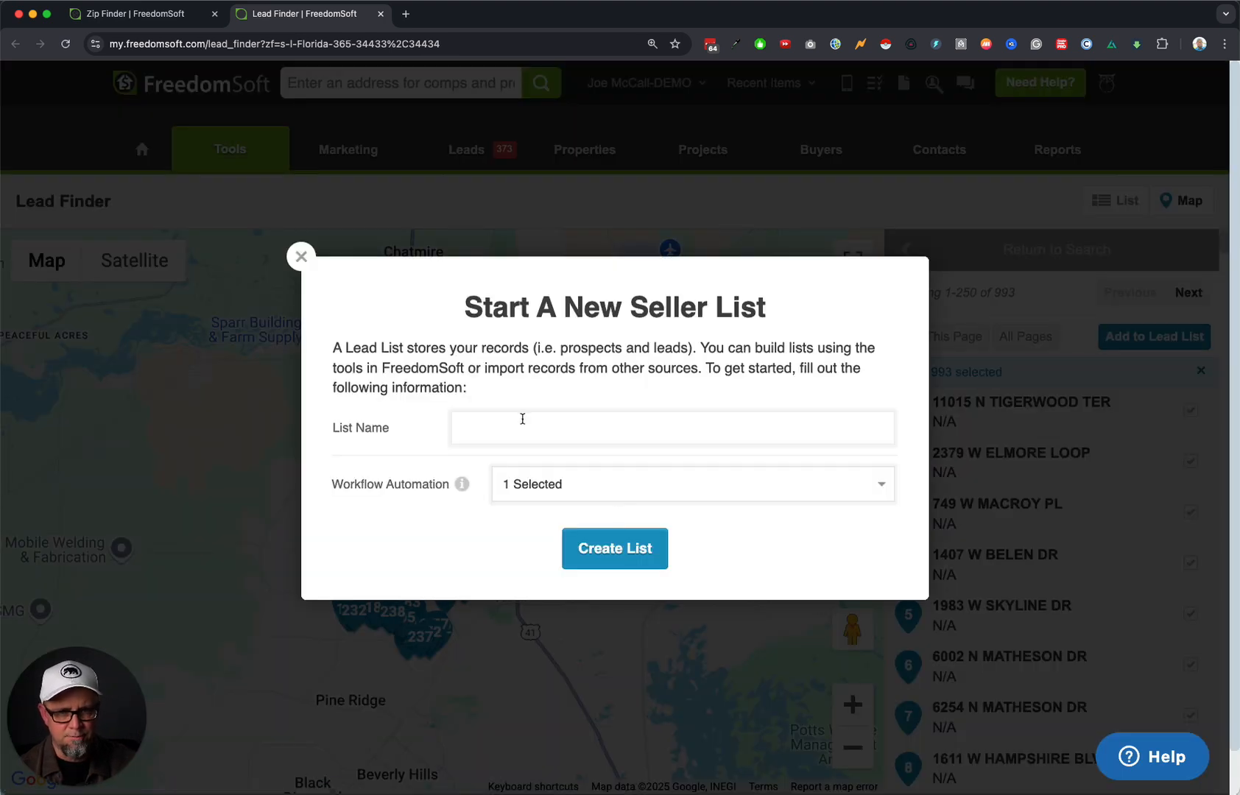
click(554, 433)
text(Cirtus)
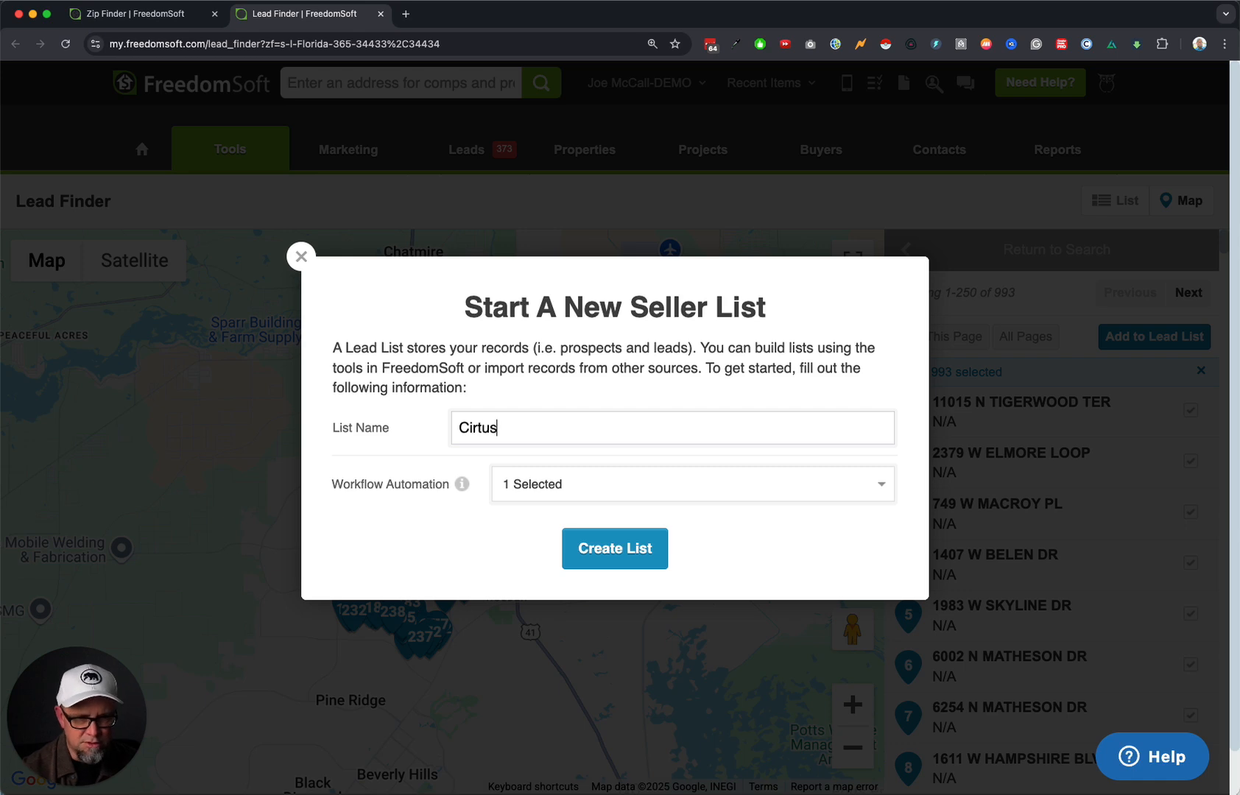
text(trus County)
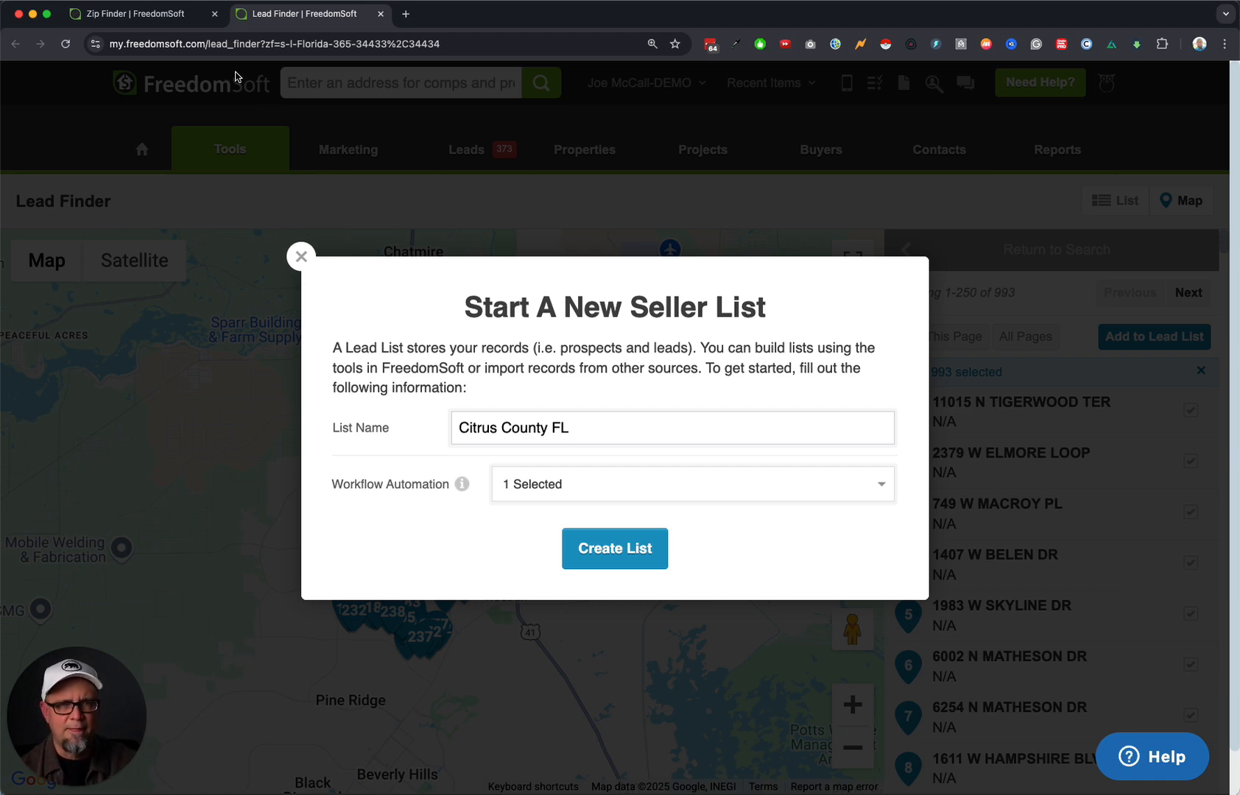
text( FL)
click(146, 14)
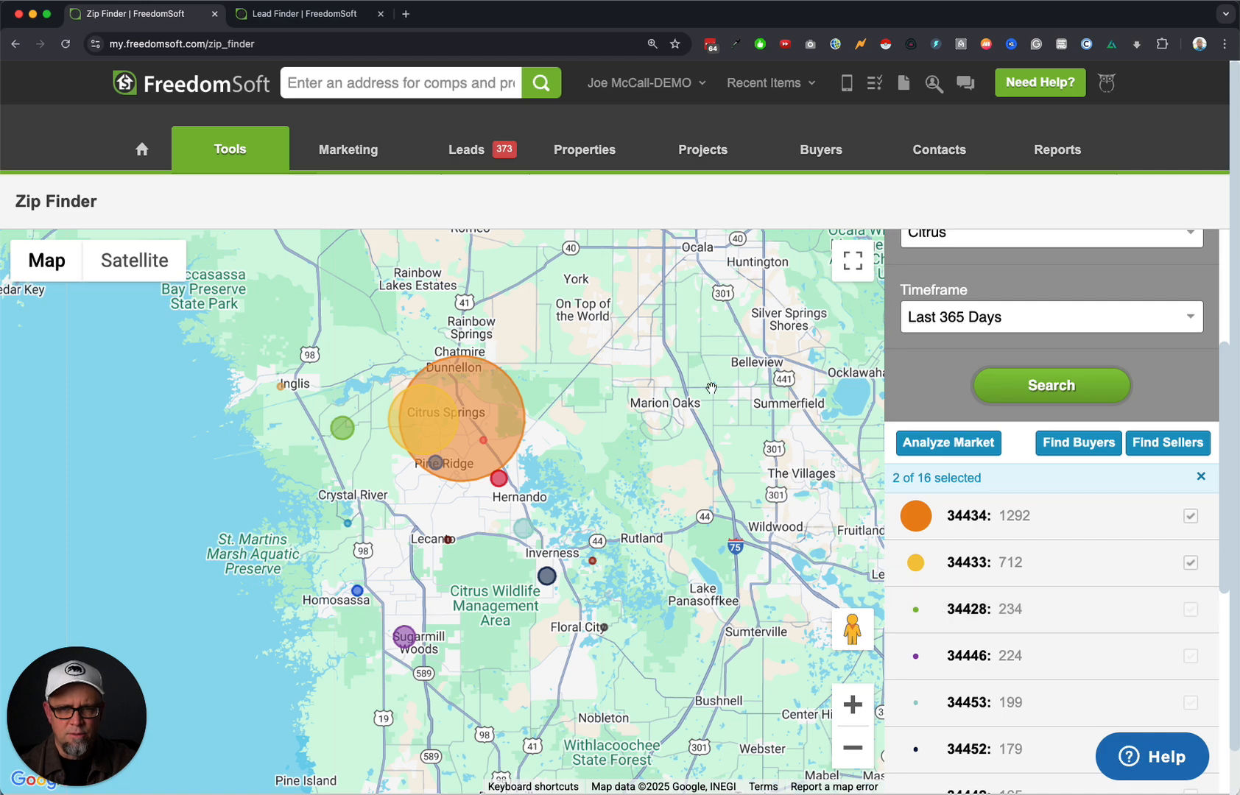
click(304, 14)
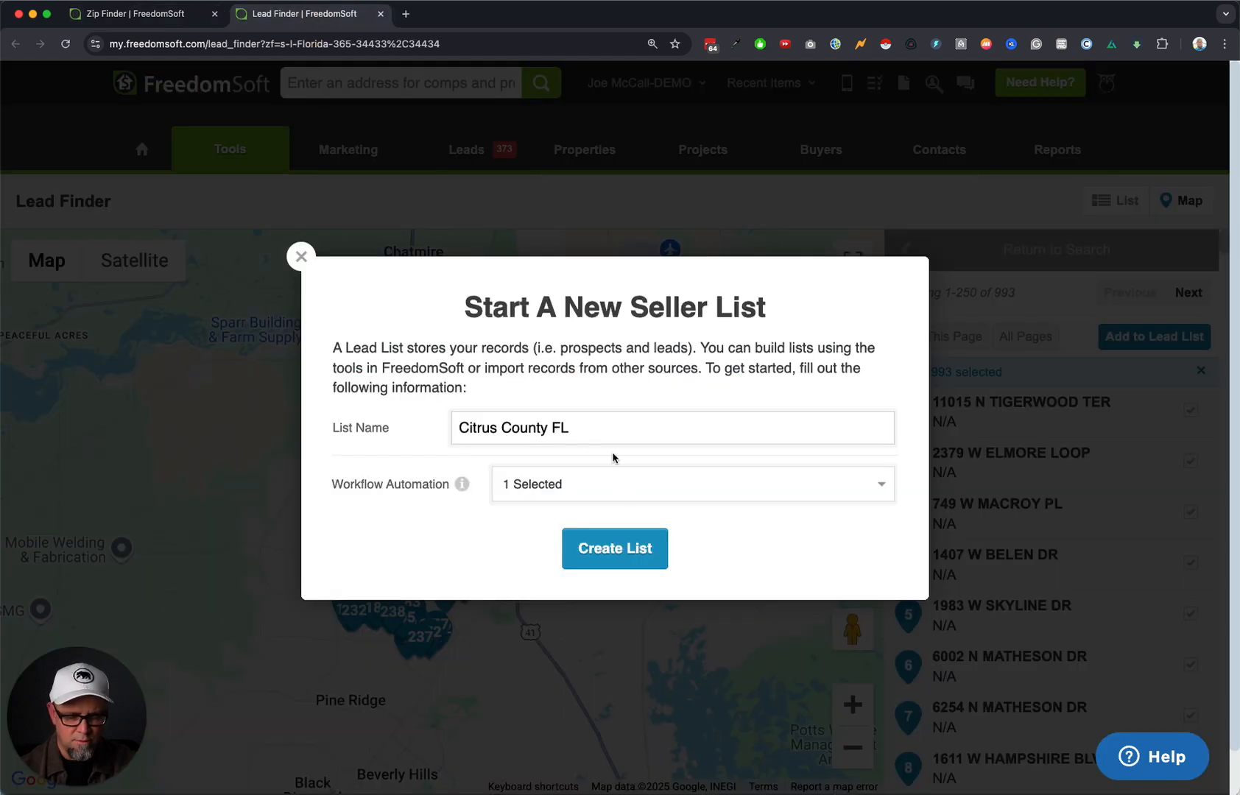
text(34434)
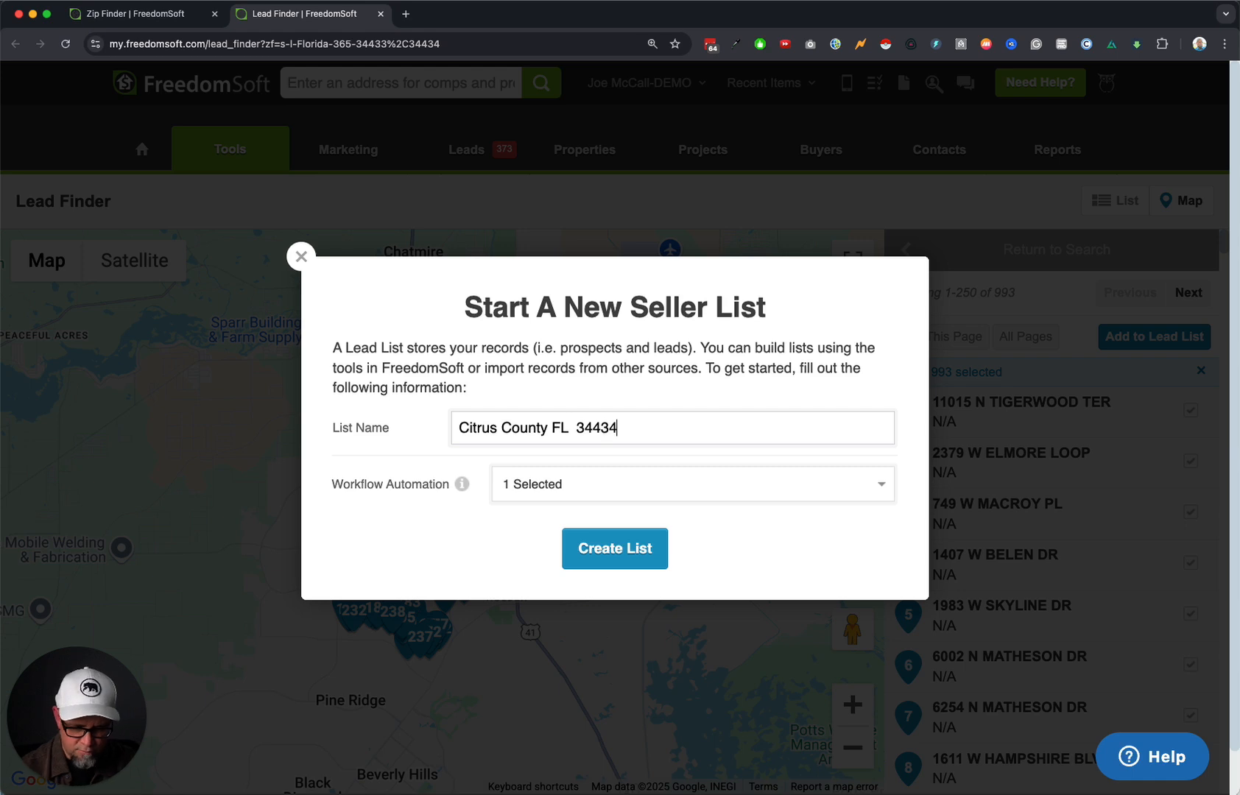
click(131, 20)
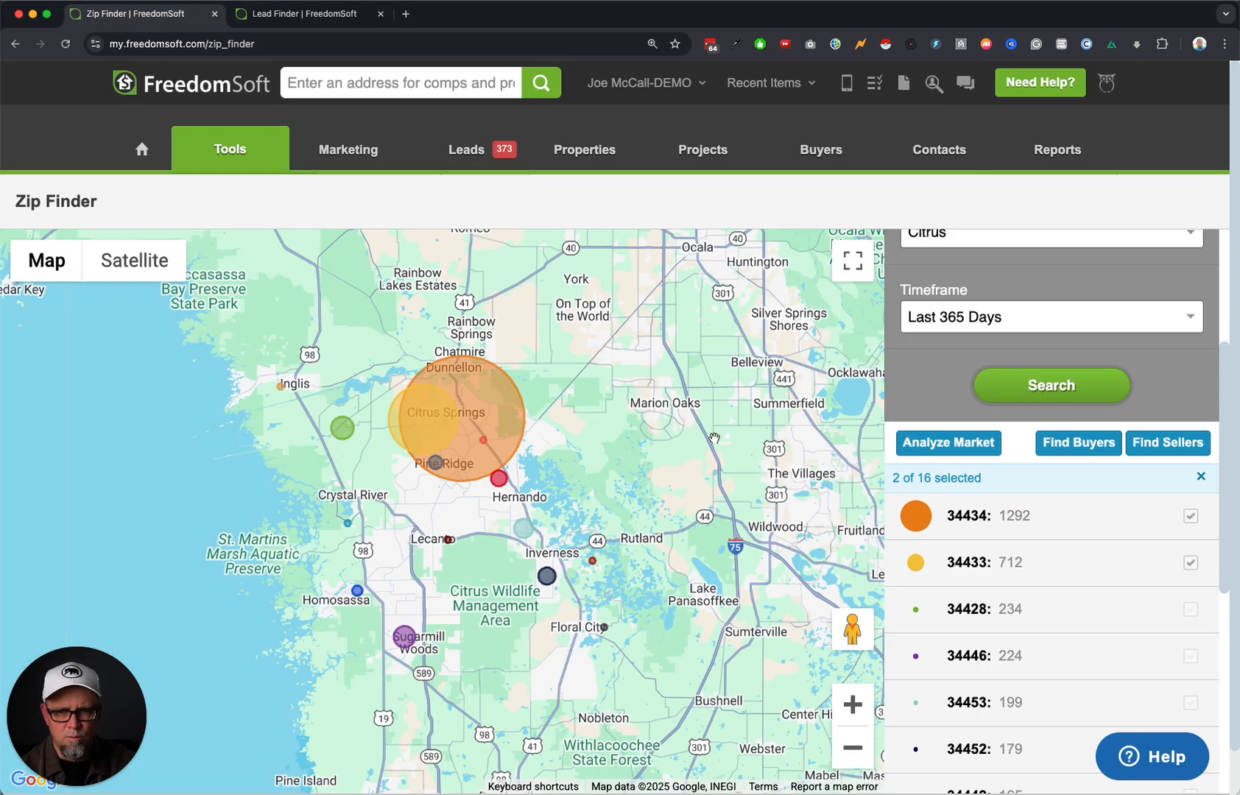
click(304, 14)
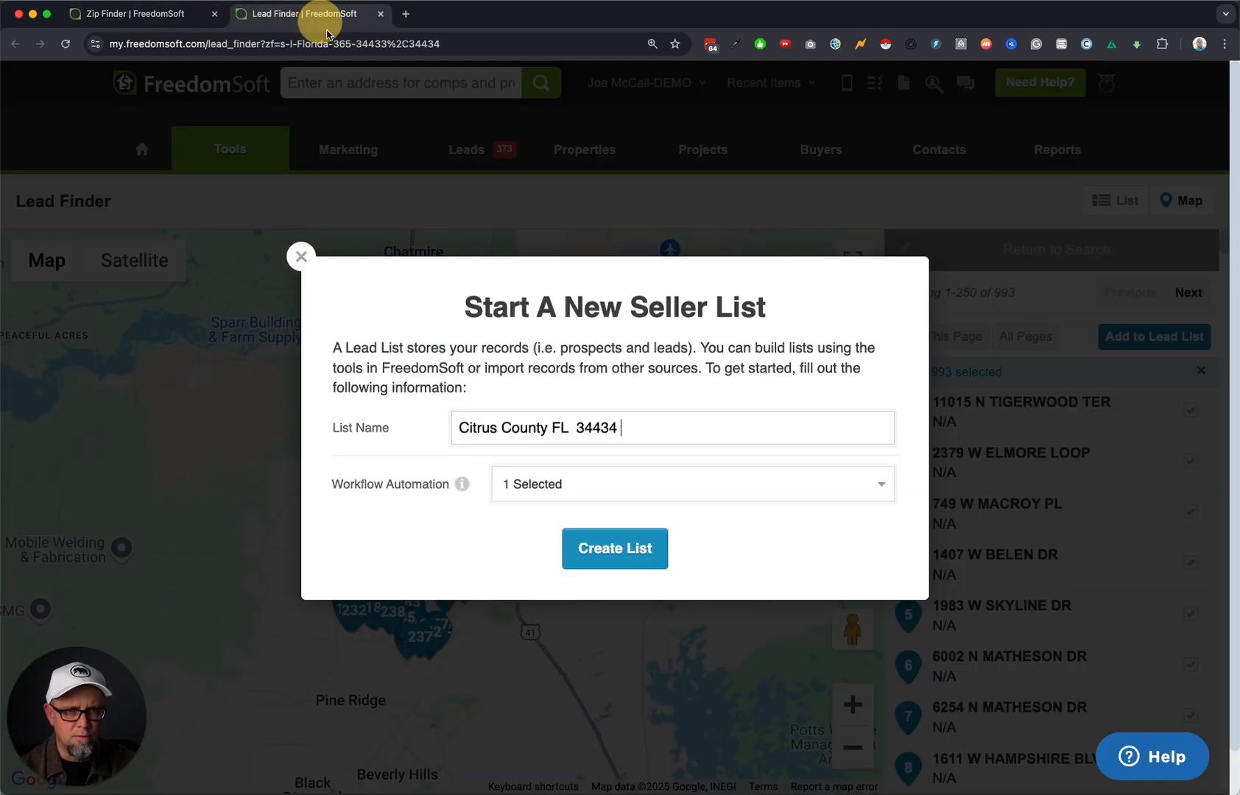
text(434 34433)
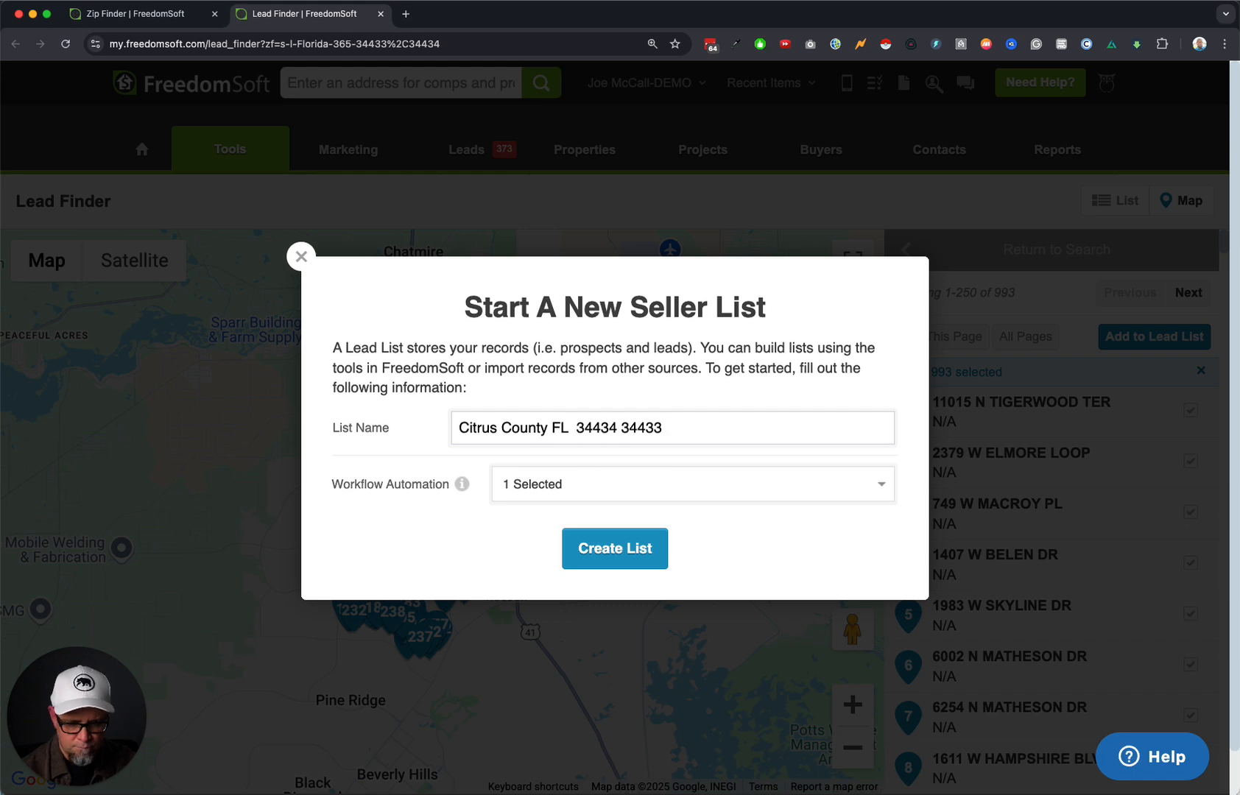
key(BackSpace)
text(- )
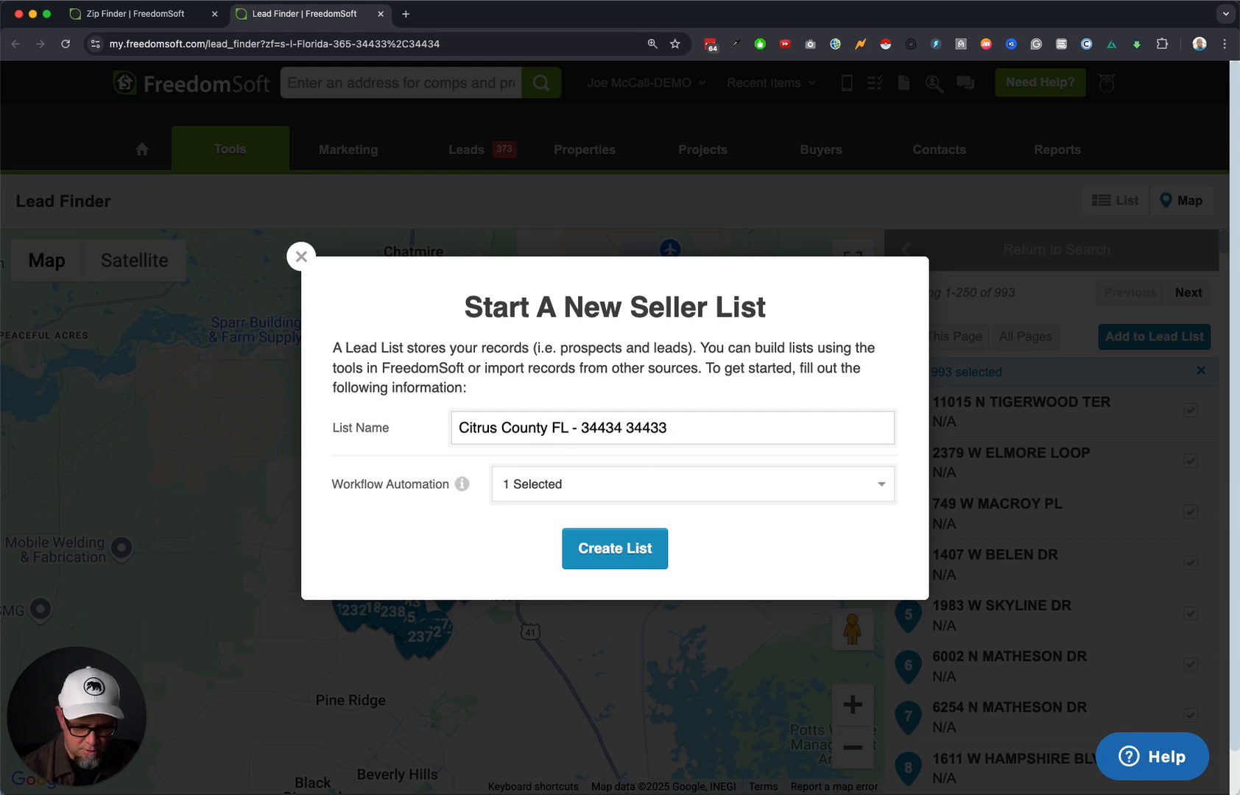
text( - LIST)
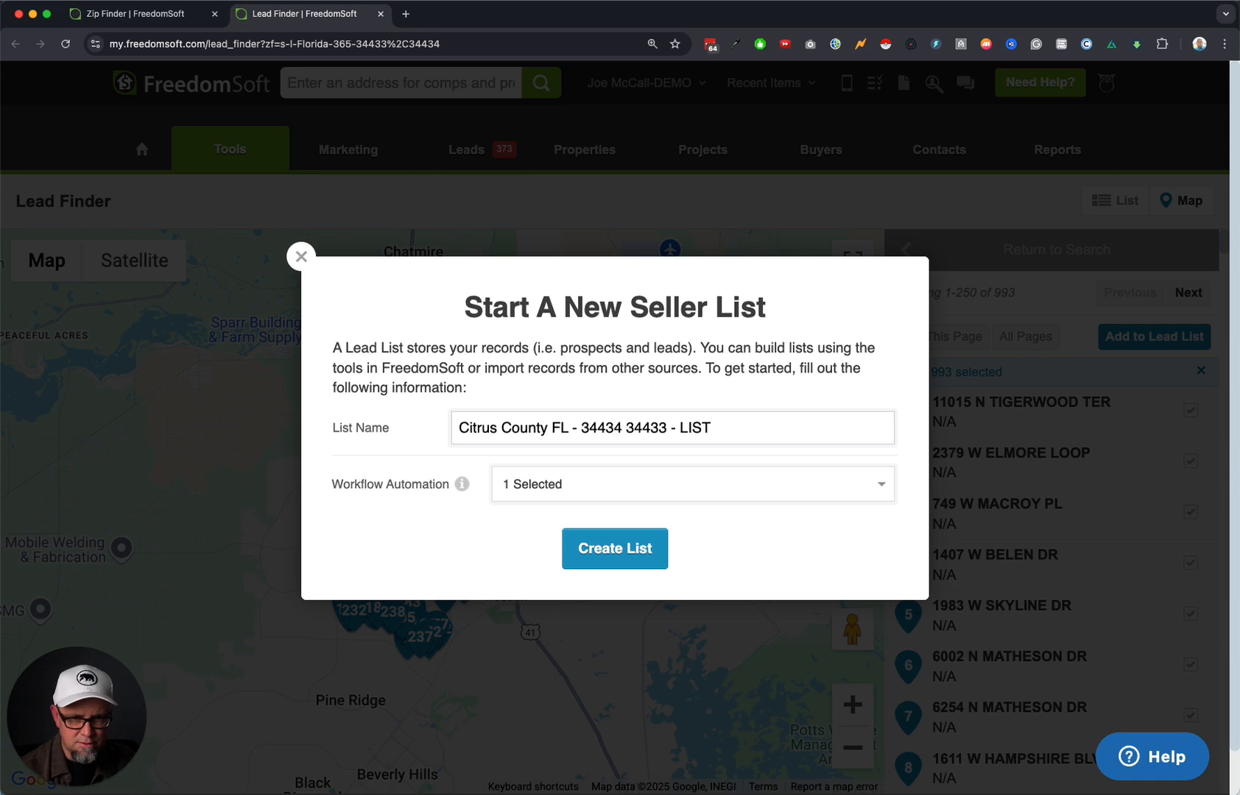
text(Land Owners)
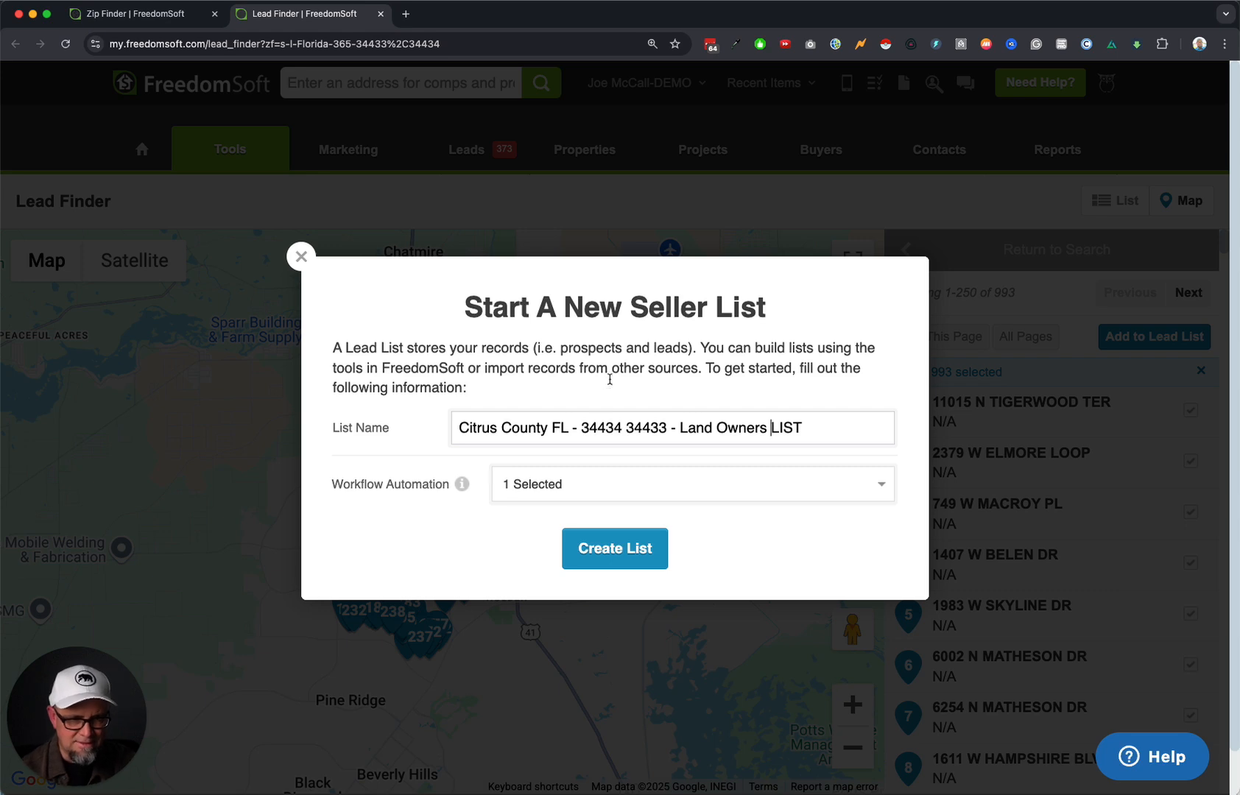
Enable only the Main Vacant Land workflow and create the list.
click(545, 491)
click(582, 572)
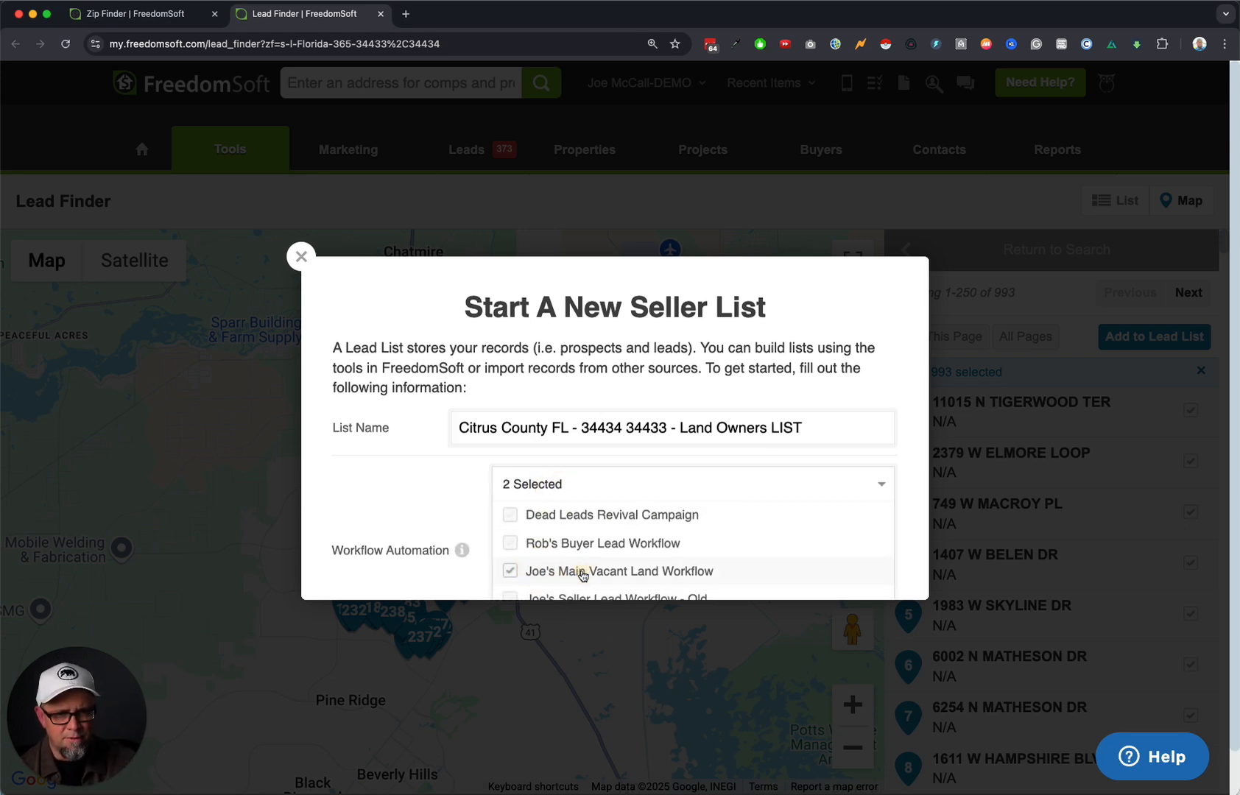
scroll(568, 586, down, 3)
click(510, 484)
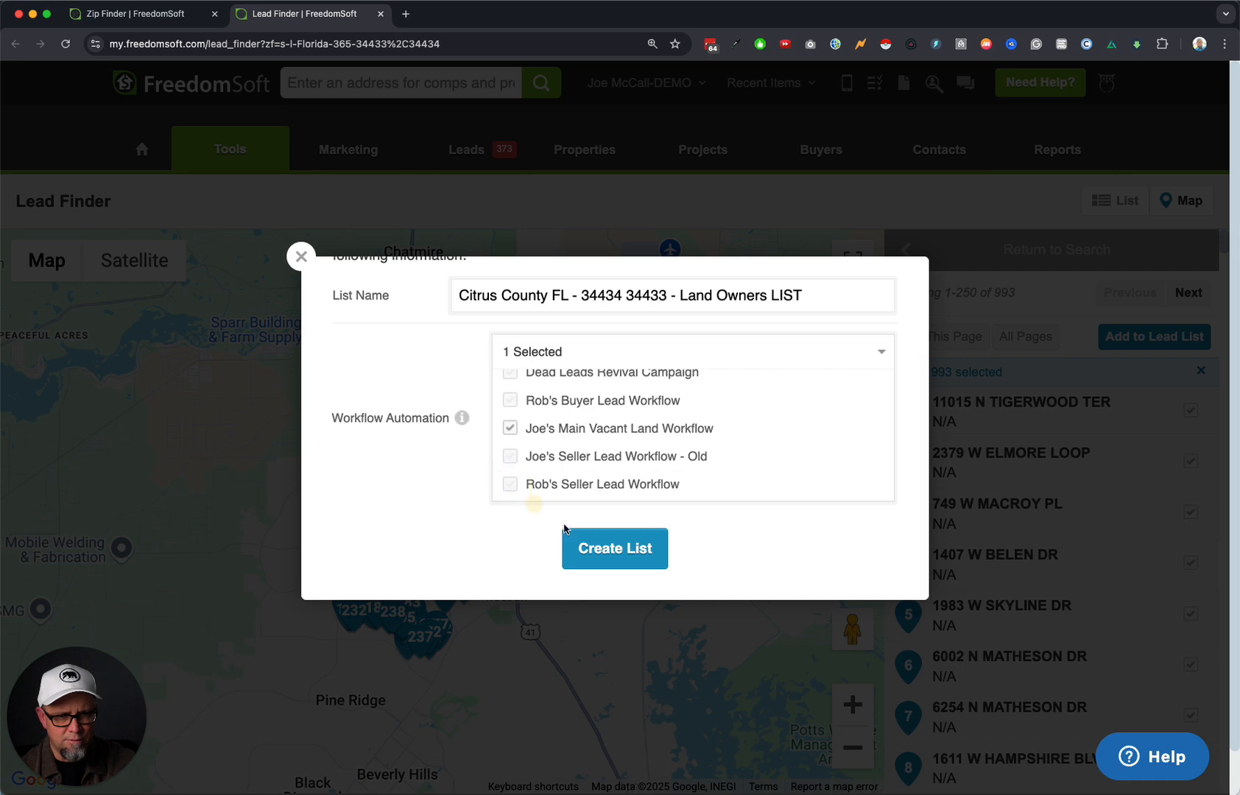
click(637, 556)
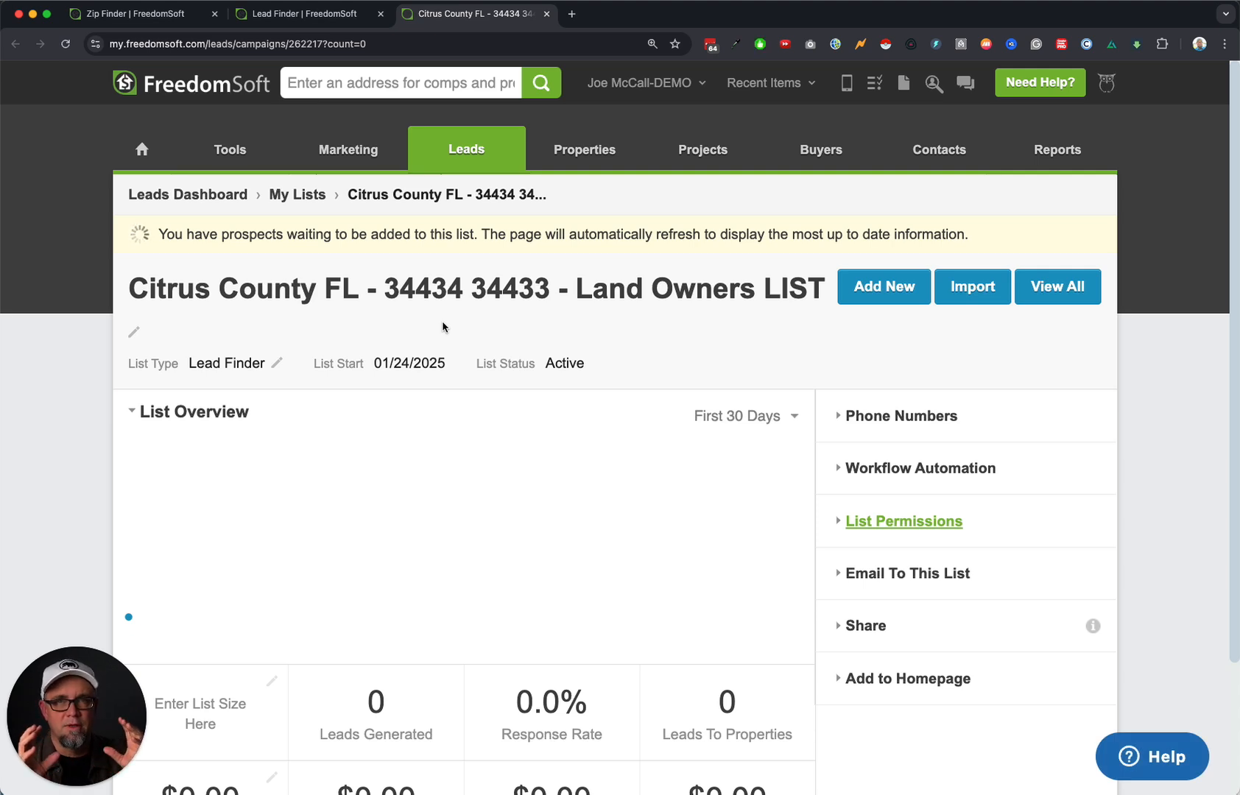
Copy the Land Owners list's full name and go back to all lists.
click(553, 281)
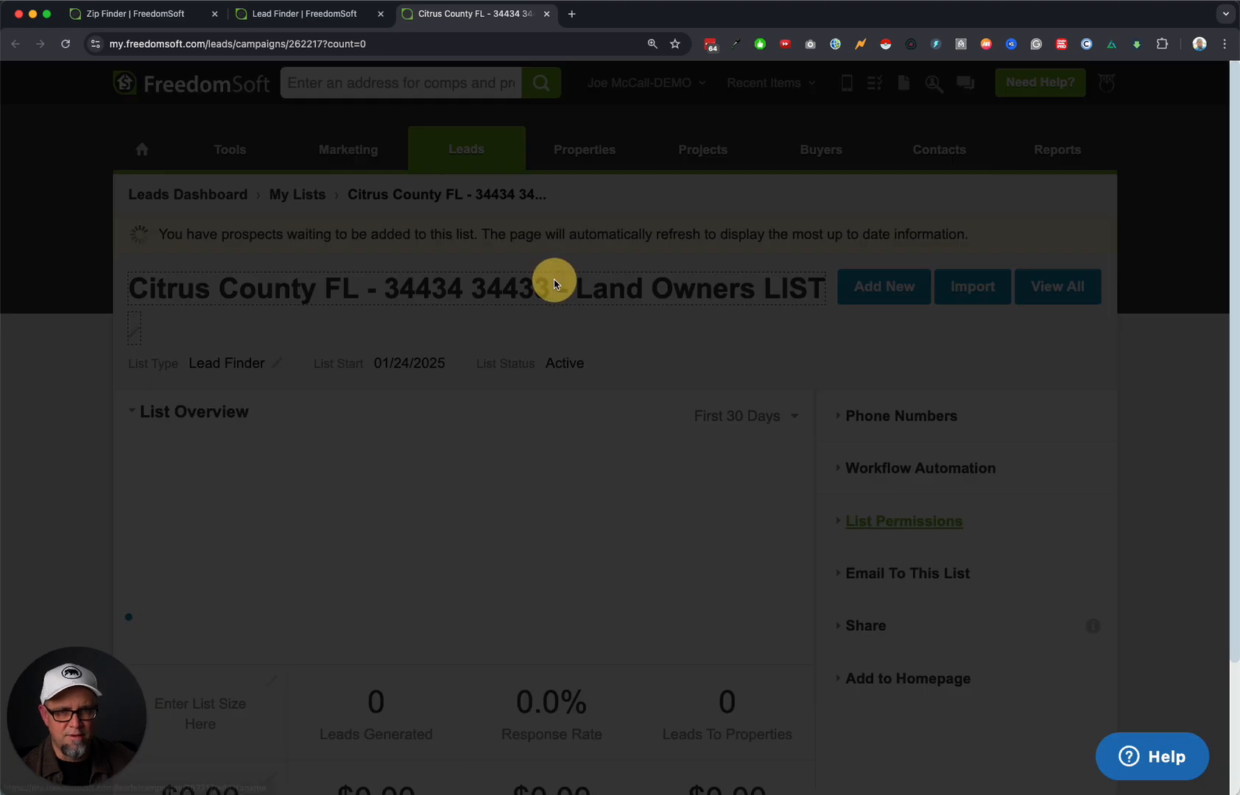
triple_click(623, 405)
key(super+c)
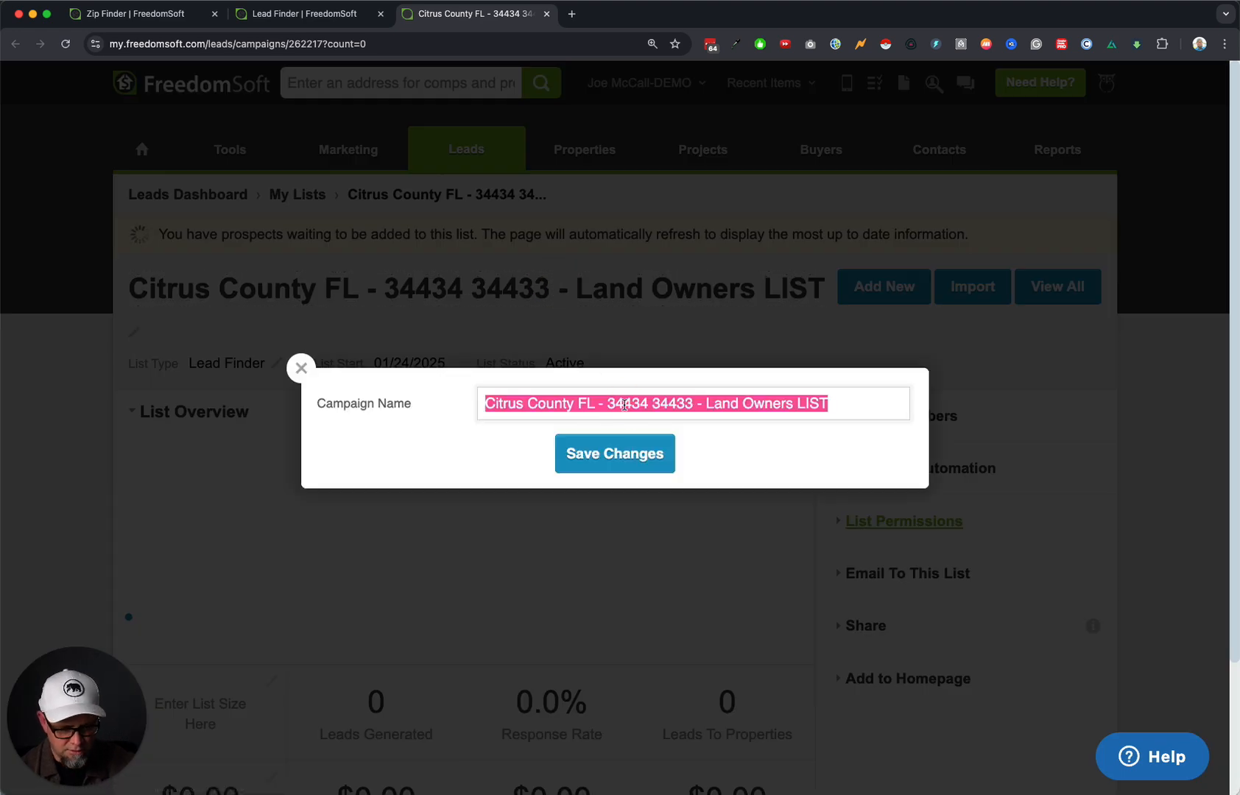
click(301, 369)
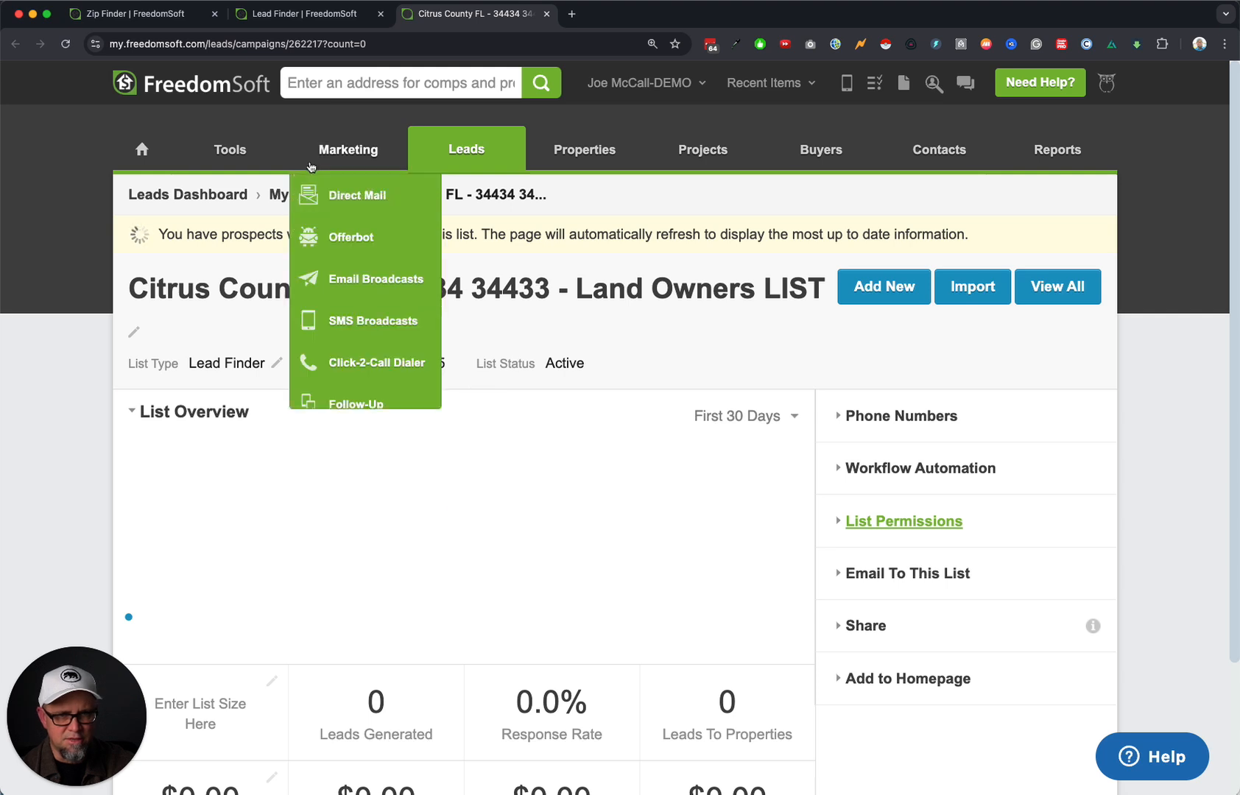
click(283, 195)
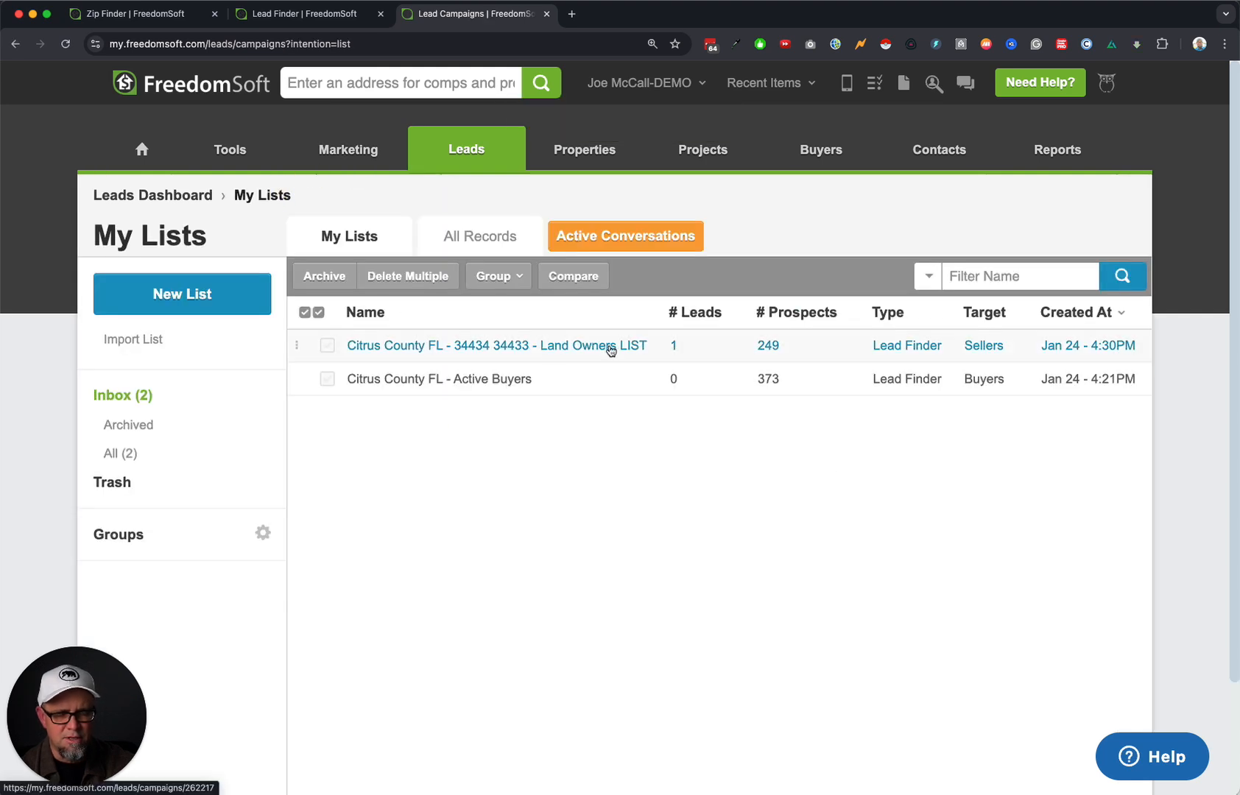
click(492, 379)
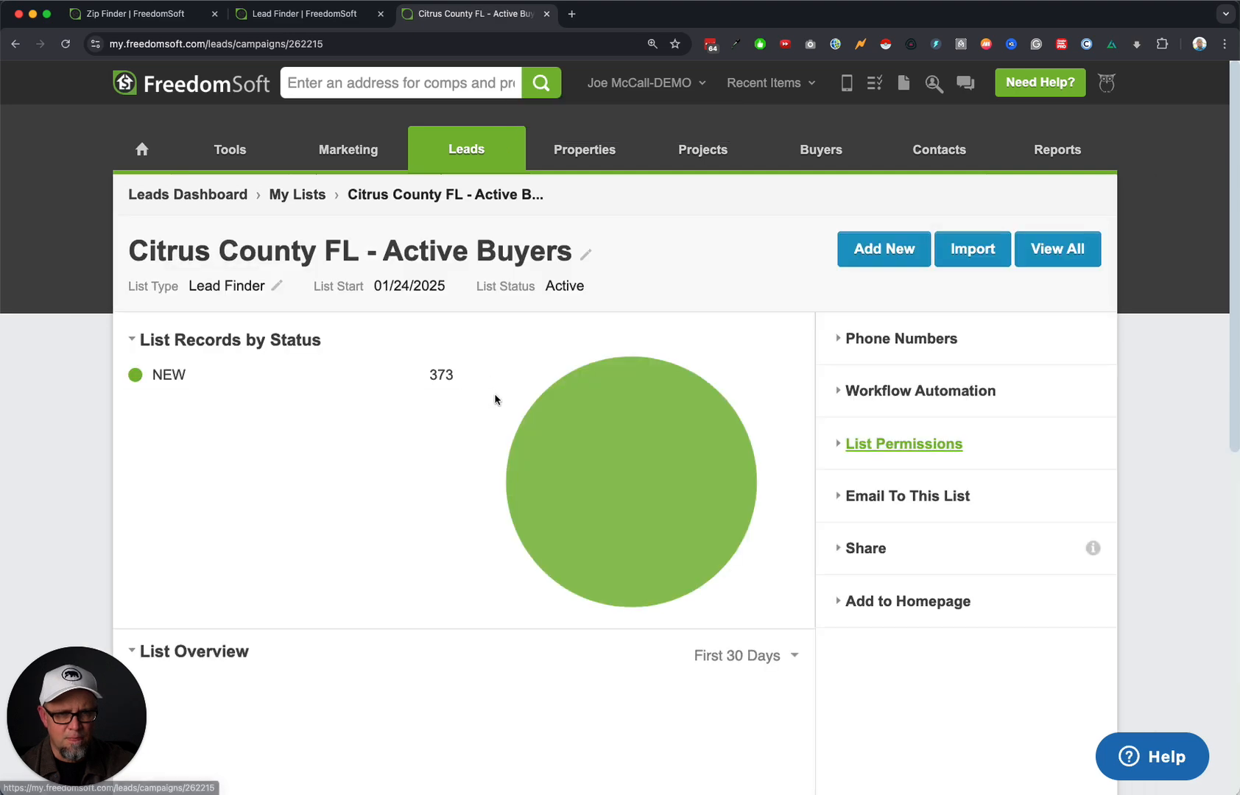
click(483, 256)
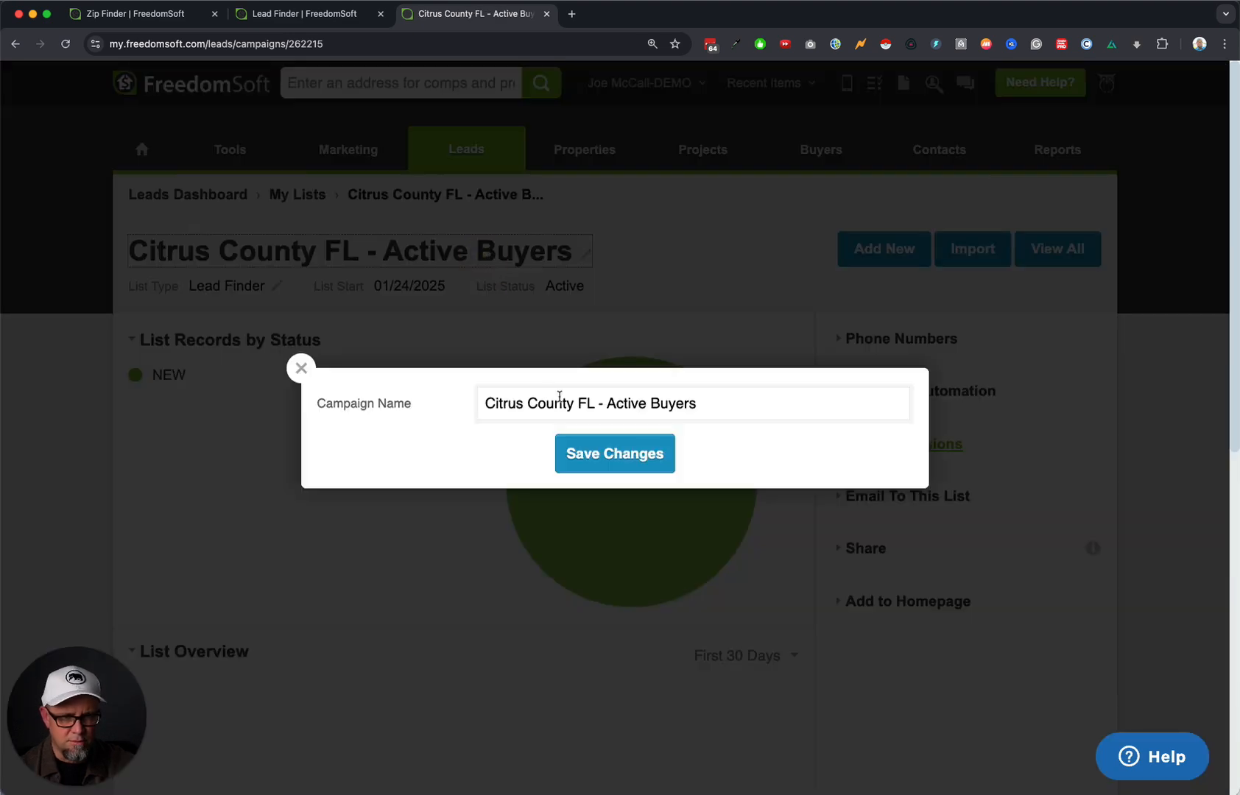
triple_click(560, 398)
key(super+v)
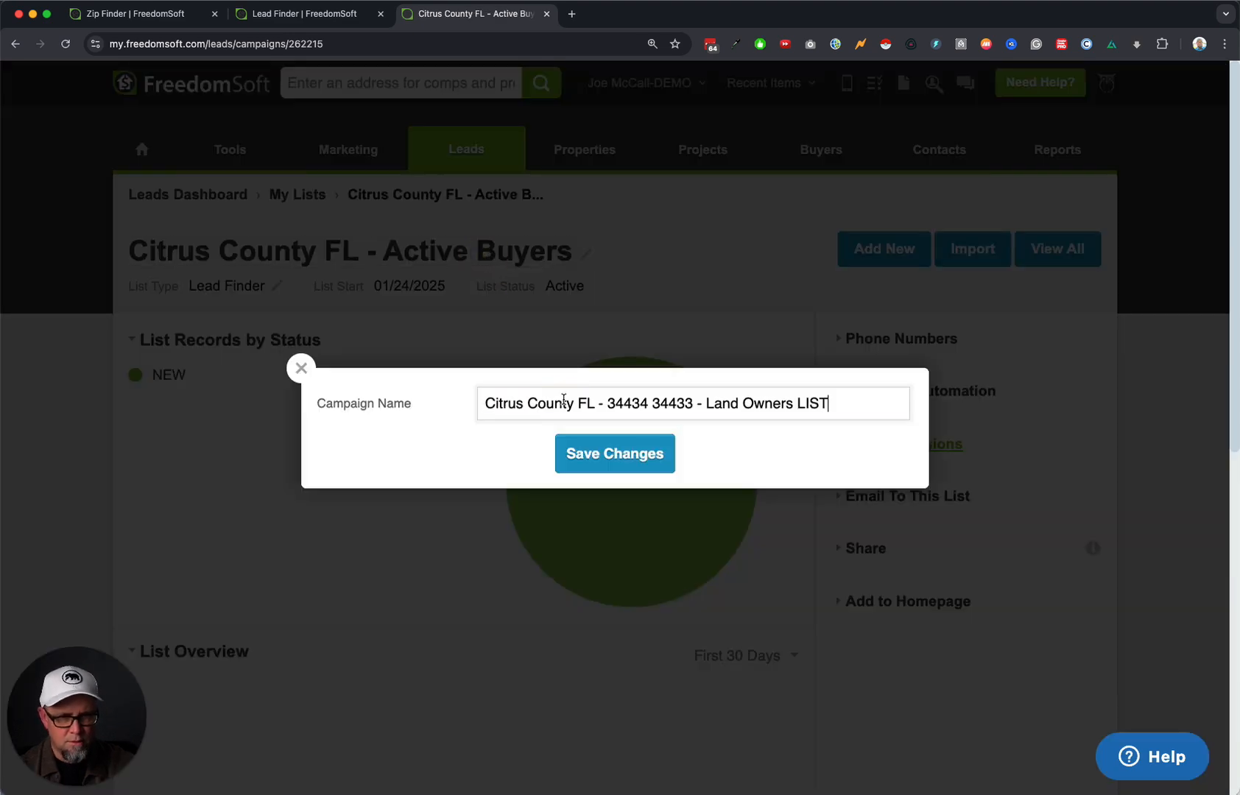
double_click(762, 403)
text(Buyers)
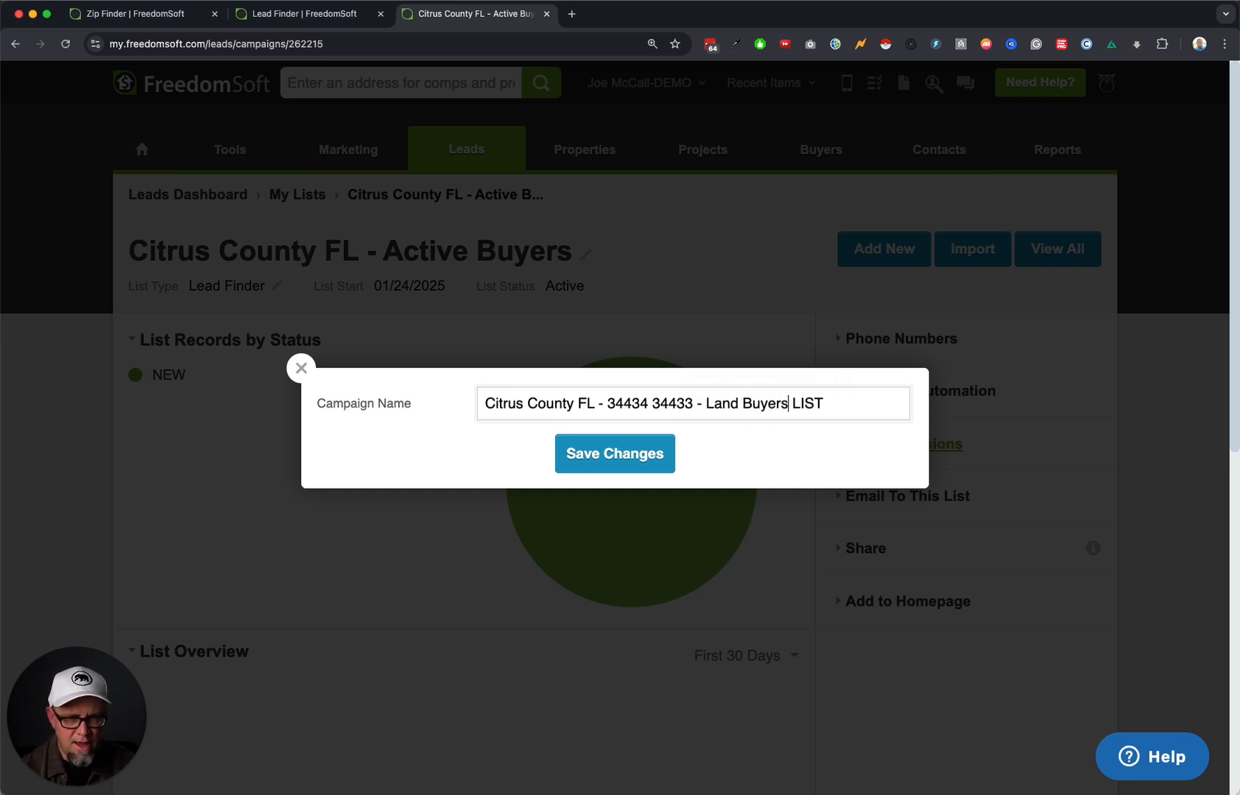
click(648, 470)
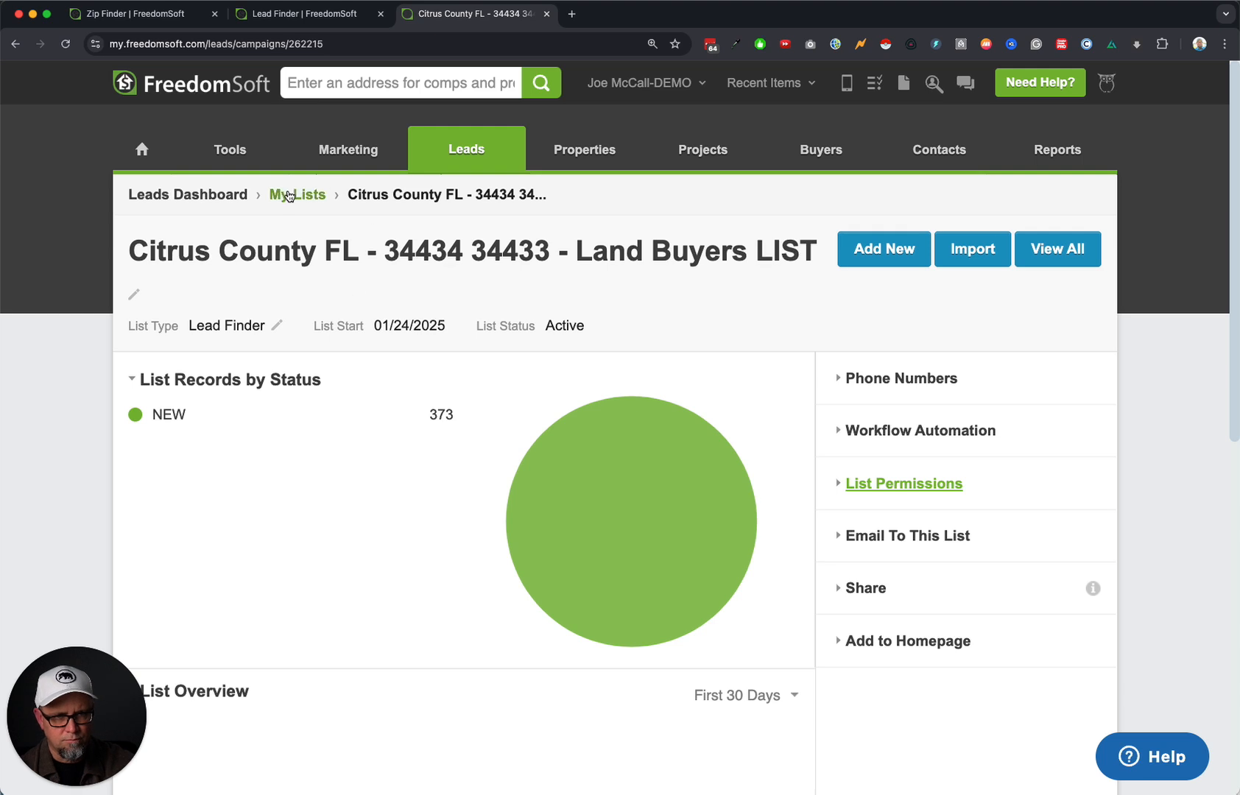
click(287, 196)
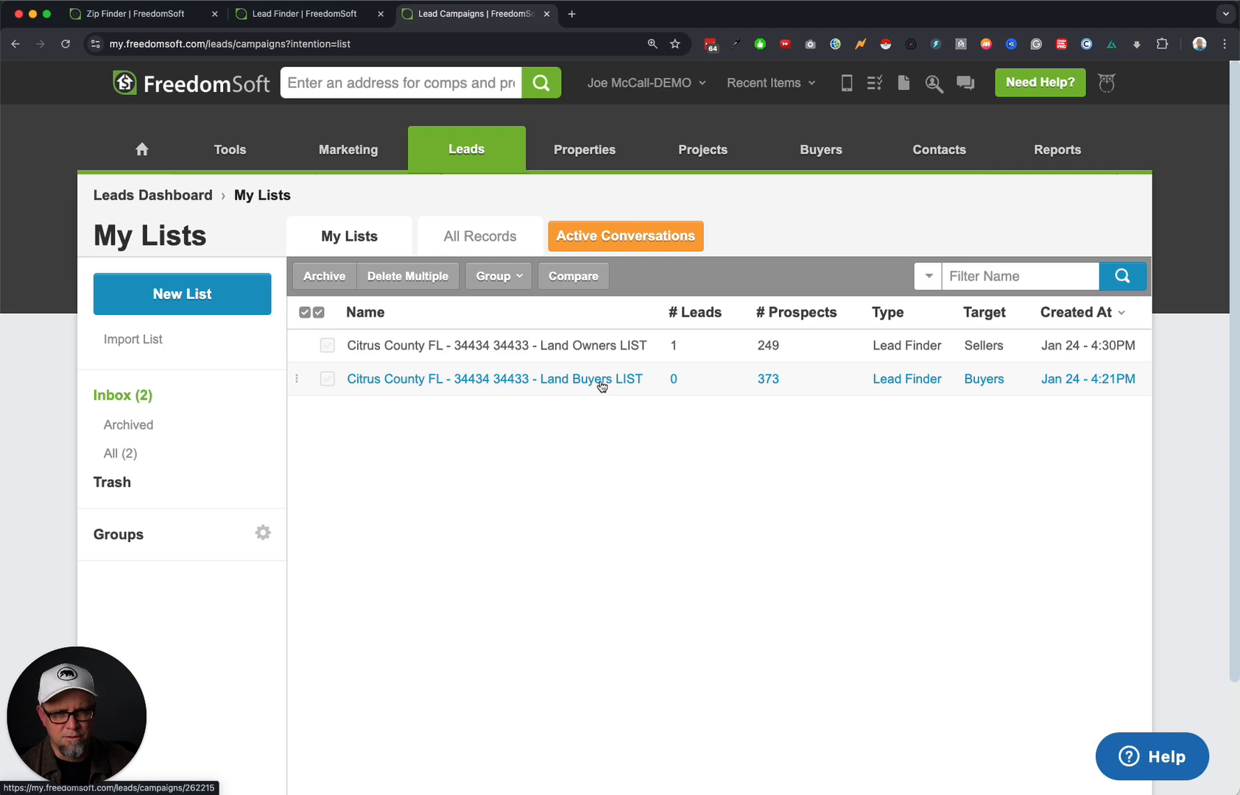
click(576, 346)
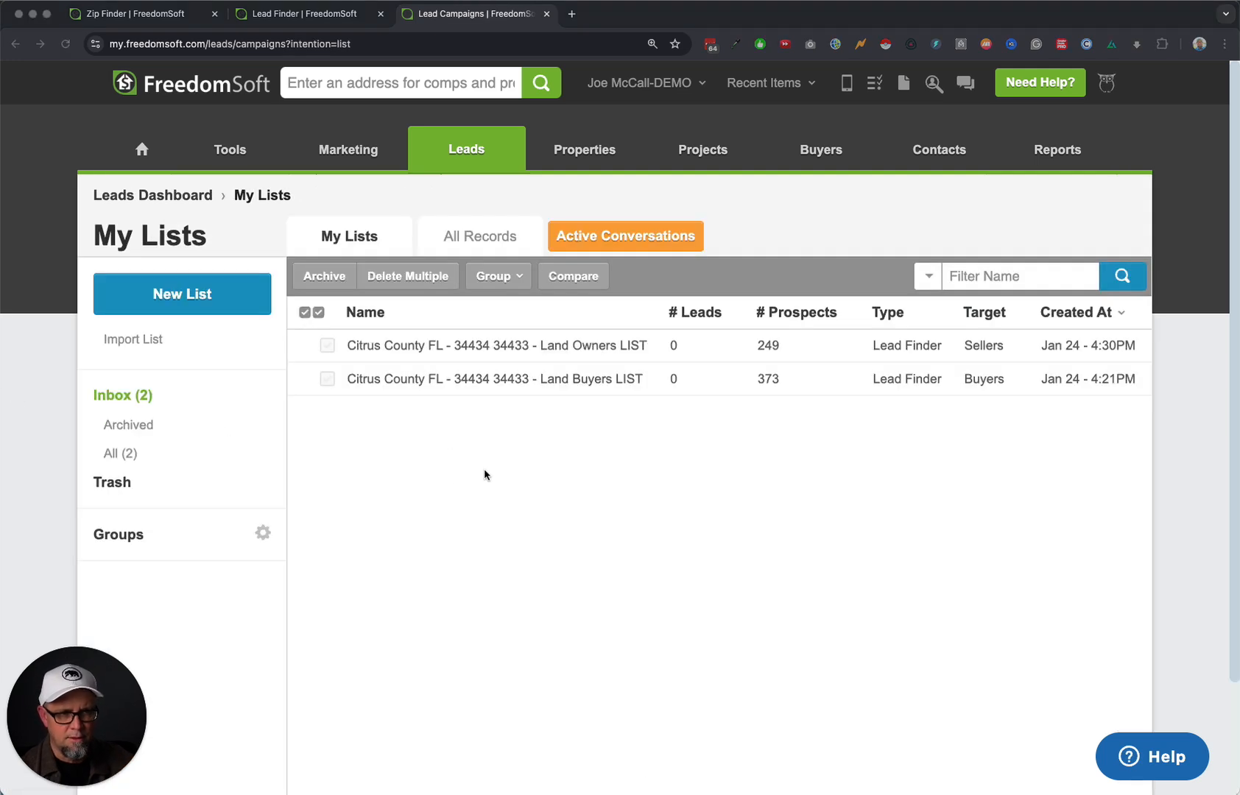
Open Florida Land Sellers - CAMPAIGN from the Leads Inbox and view its linked phone number.
click(516, 475)
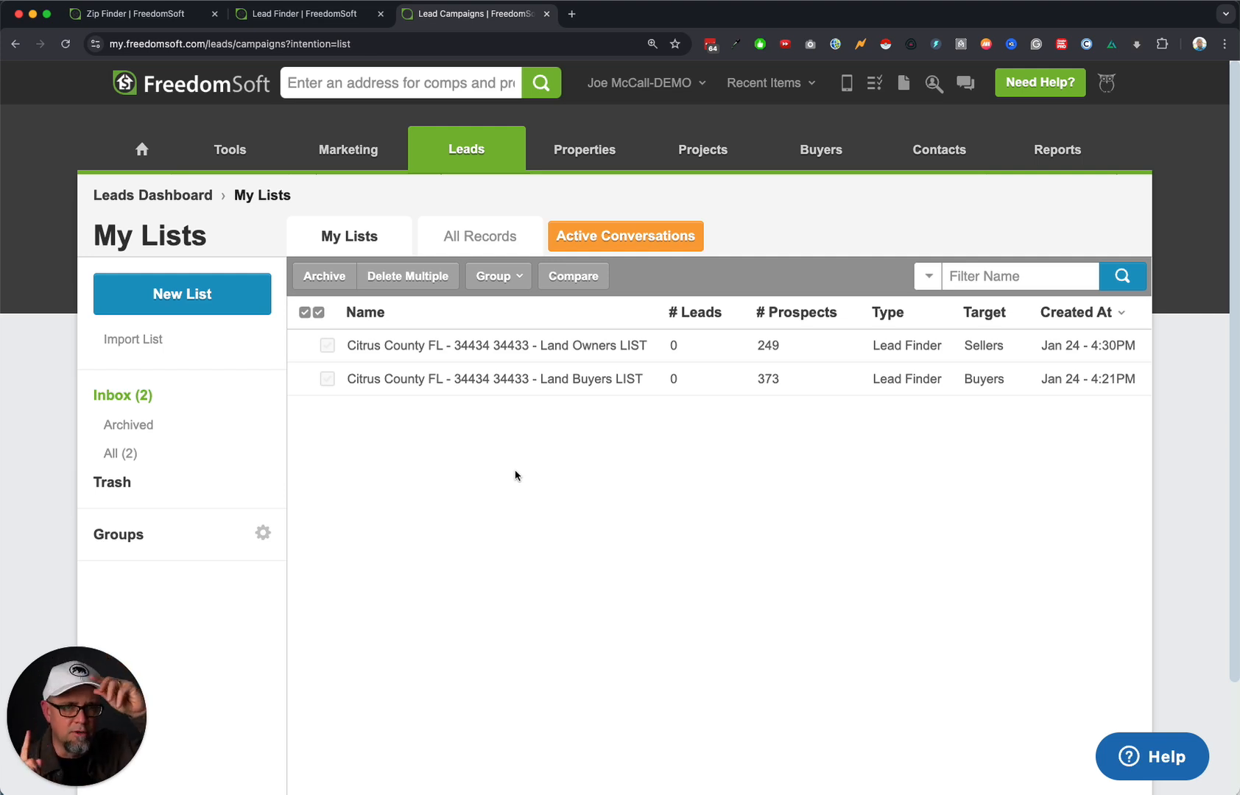
click(639, 82)
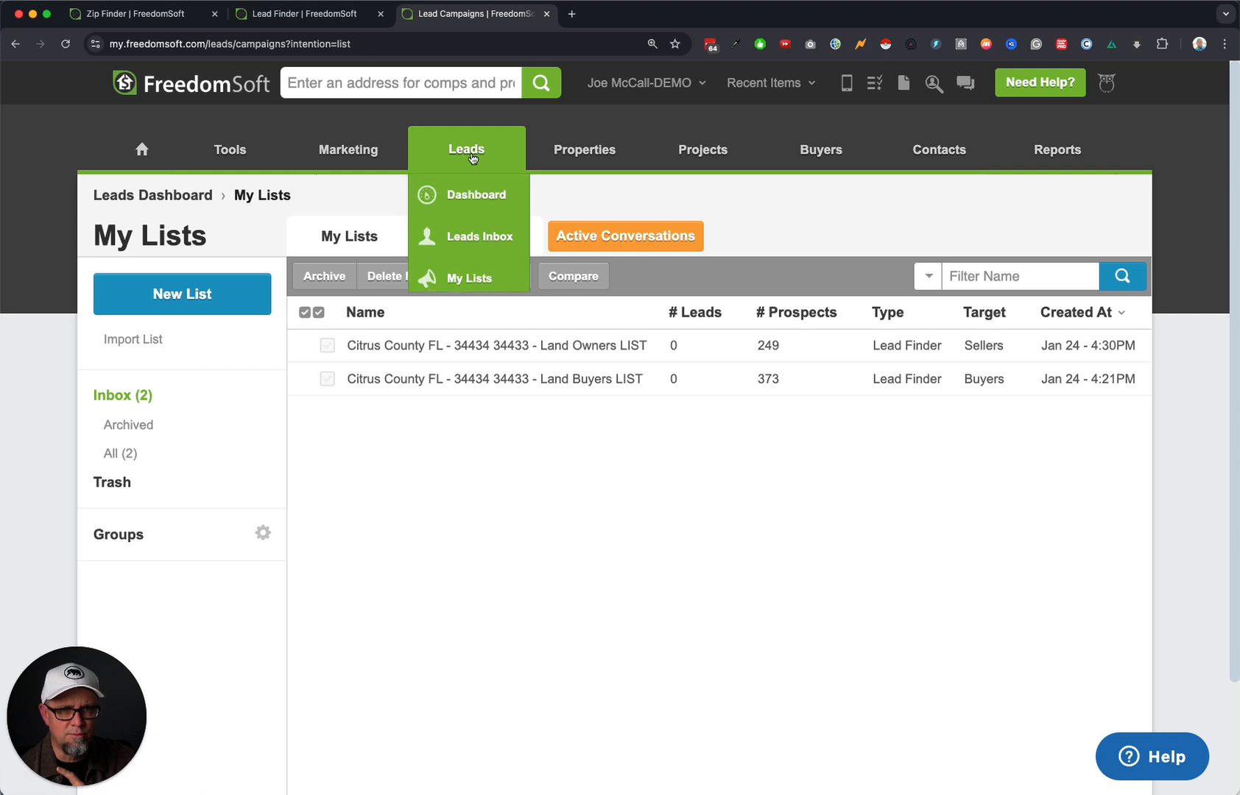
click(476, 236)
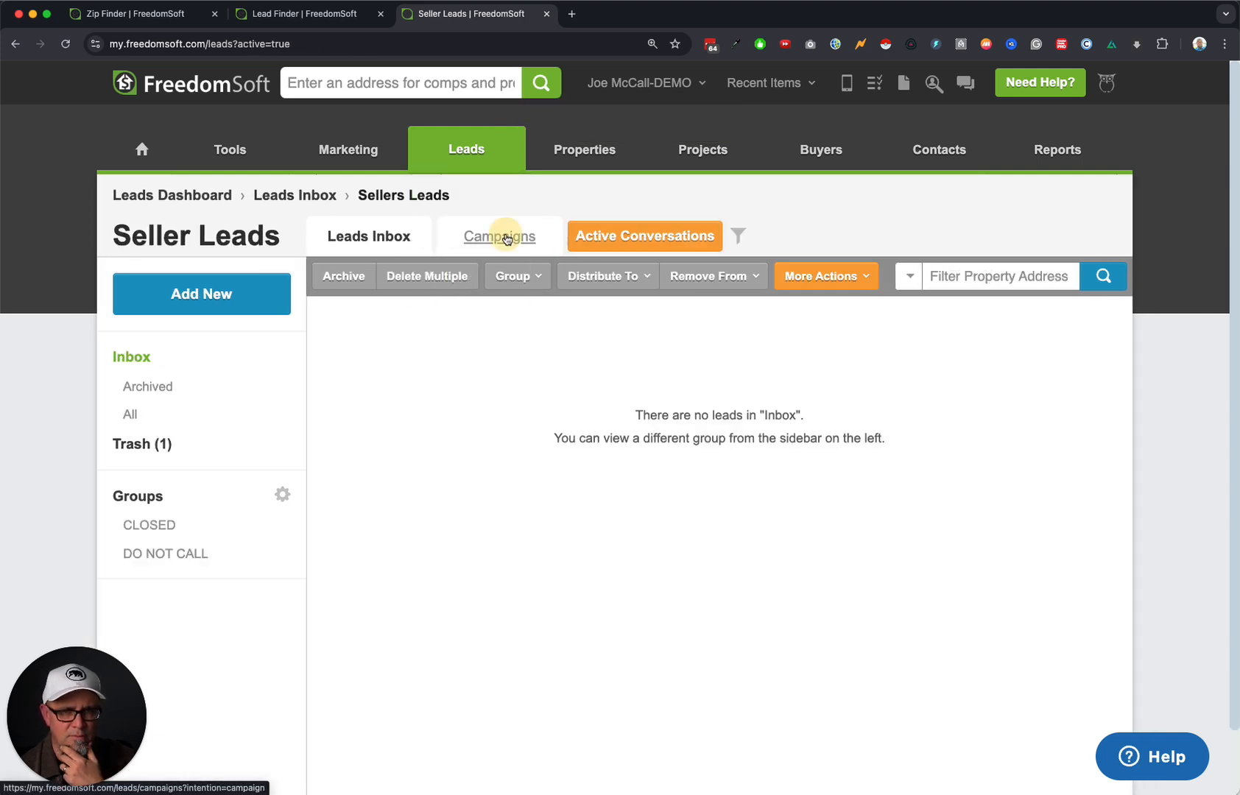
click(498, 236)
click(491, 350)
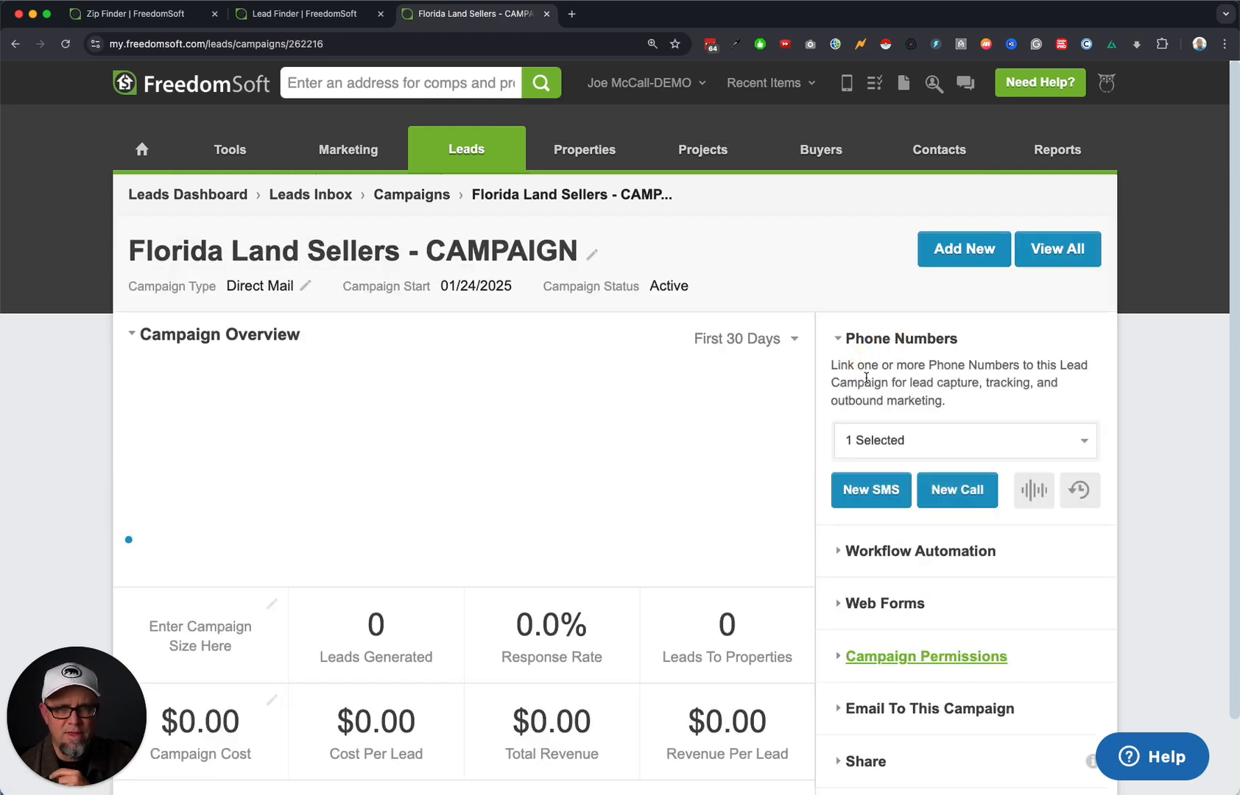
click(914, 440)
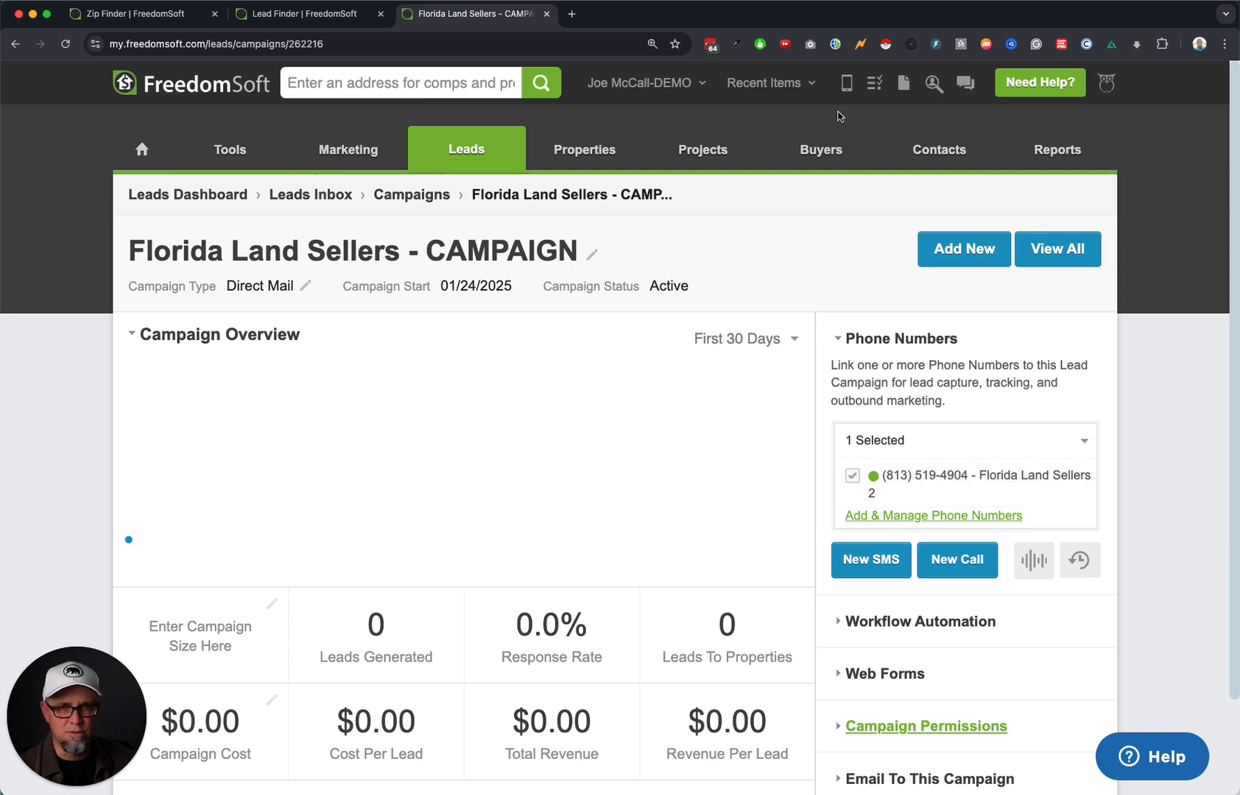
Open the Land Seller 1a - Neutral Letter template under Settings > Direct Mail Templates.
mouse_move(641, 83)
click(643, 142)
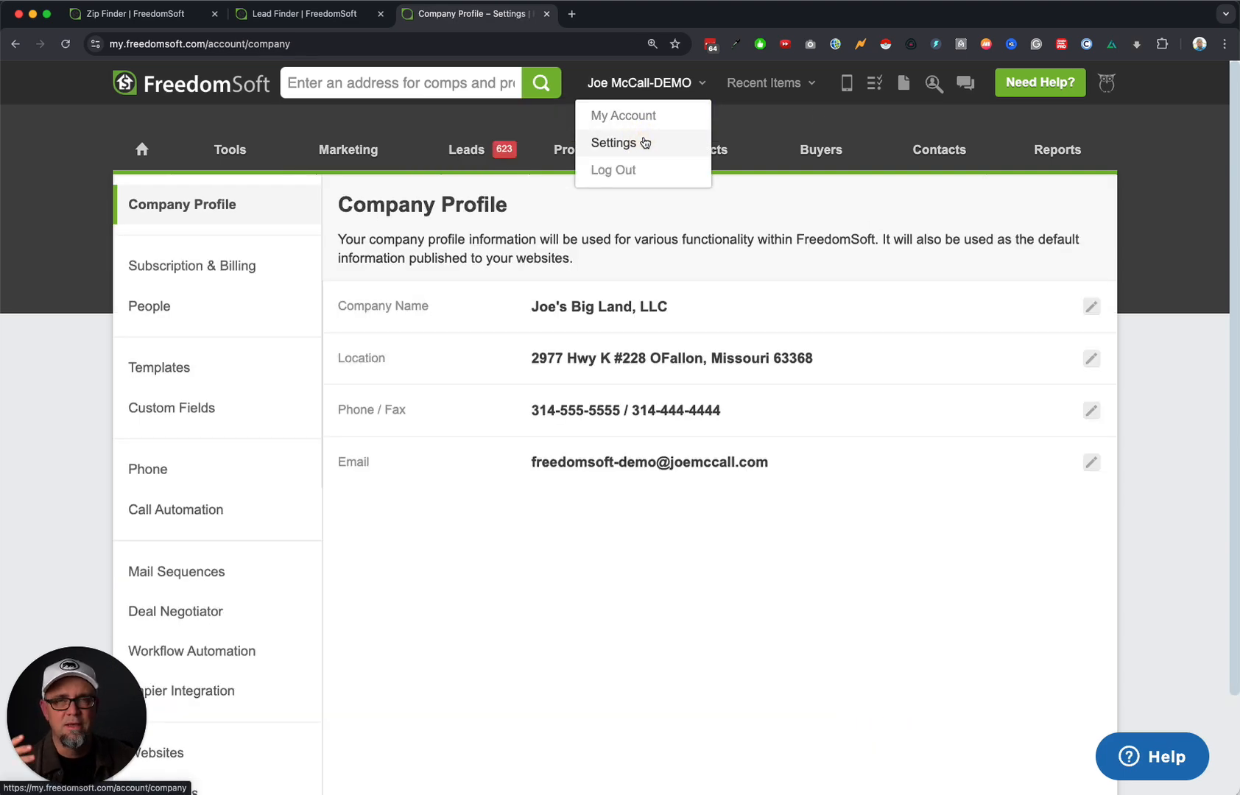
click(202, 366)
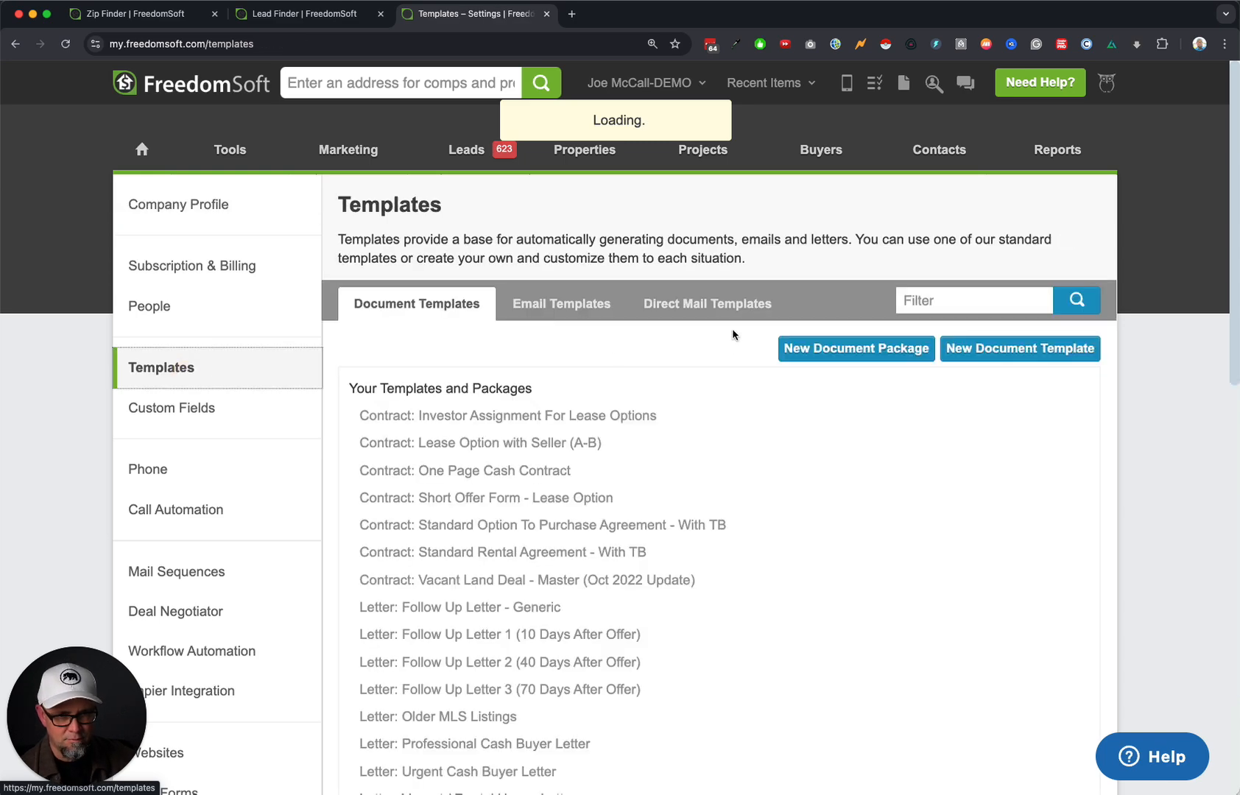
click(714, 308)
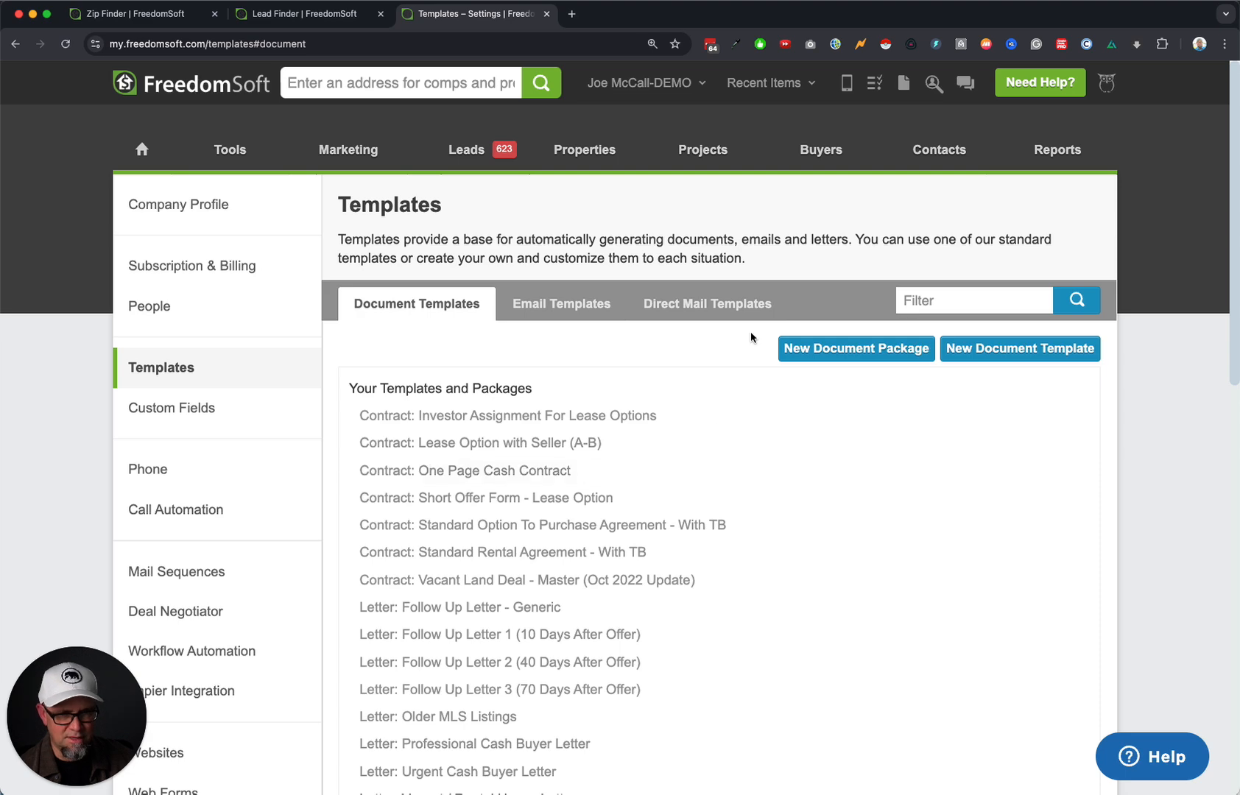
click(740, 315)
scroll(735, 556, down, 4)
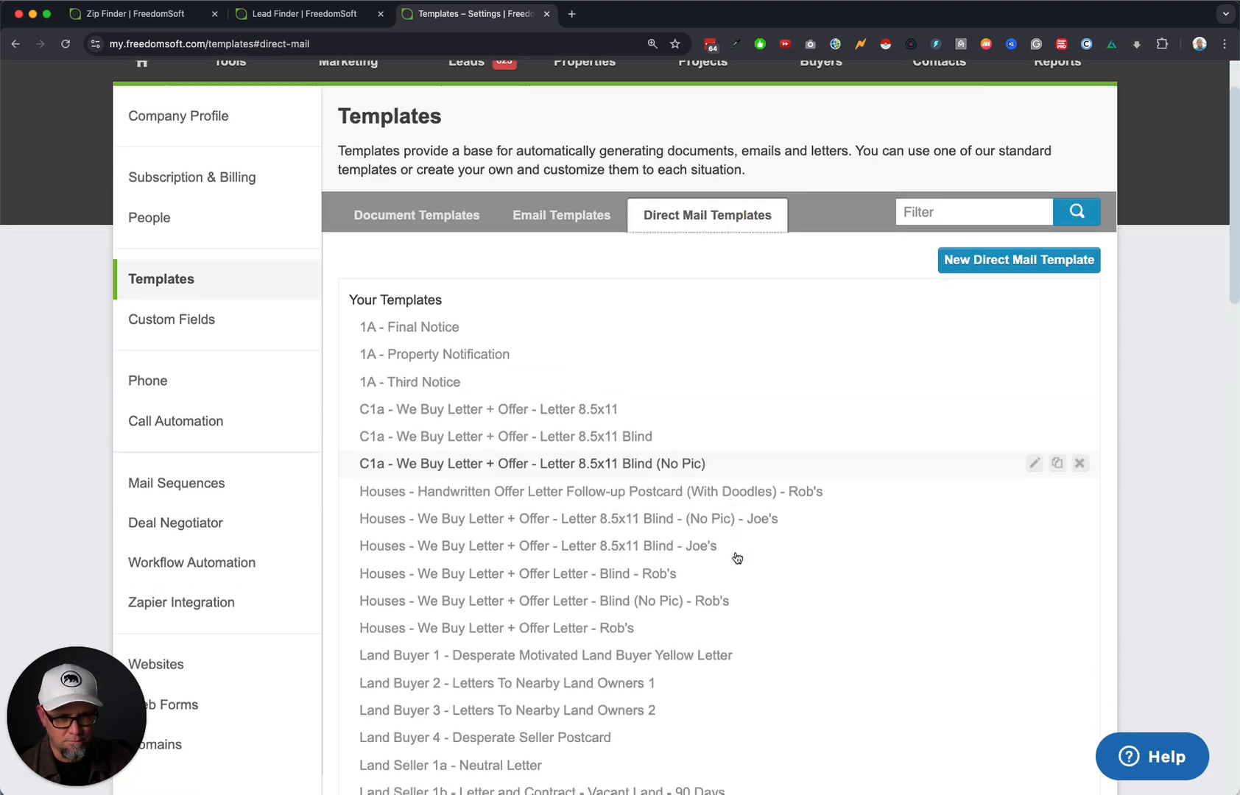
scroll(737, 557, down, 3)
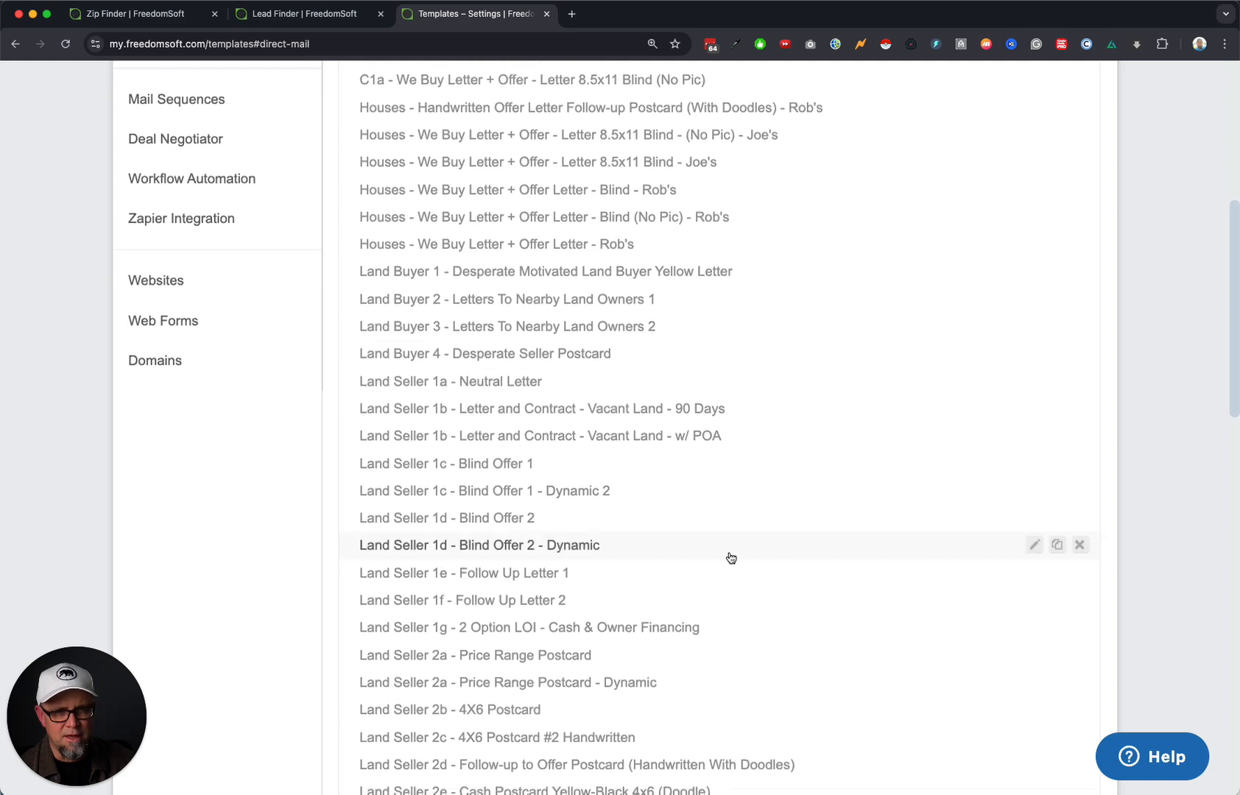
click(535, 383)
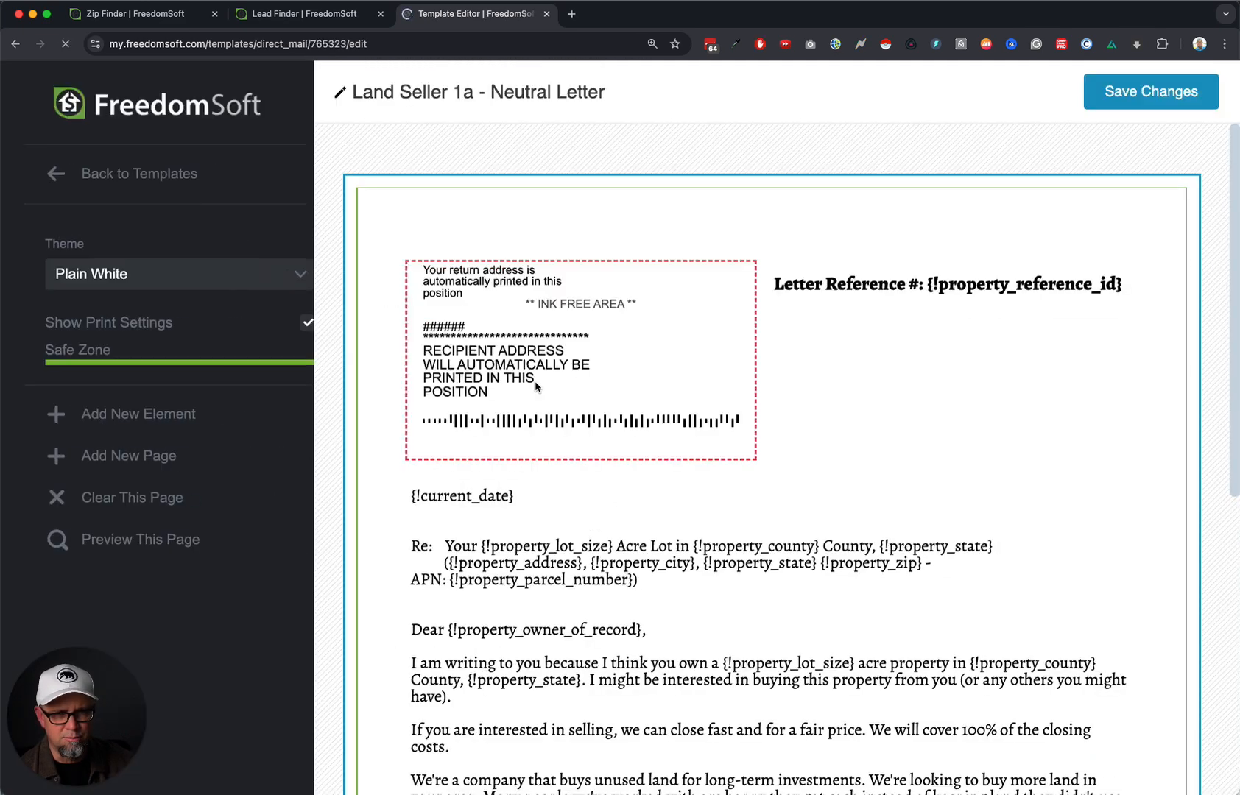
Read through the letter, then return to and browse the direct mail templates list.
scroll(831, 545, down, 5)
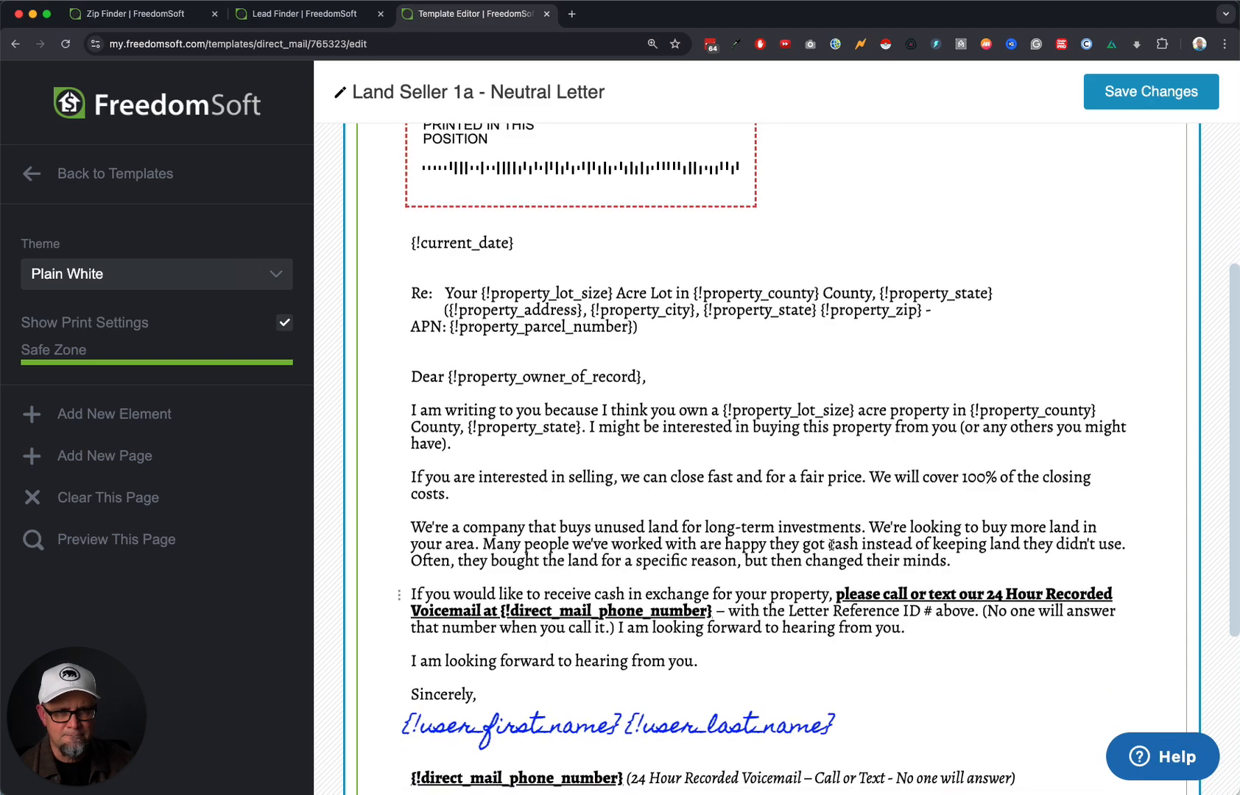
scroll(831, 545, down, 5)
scroll(833, 545, up, 10)
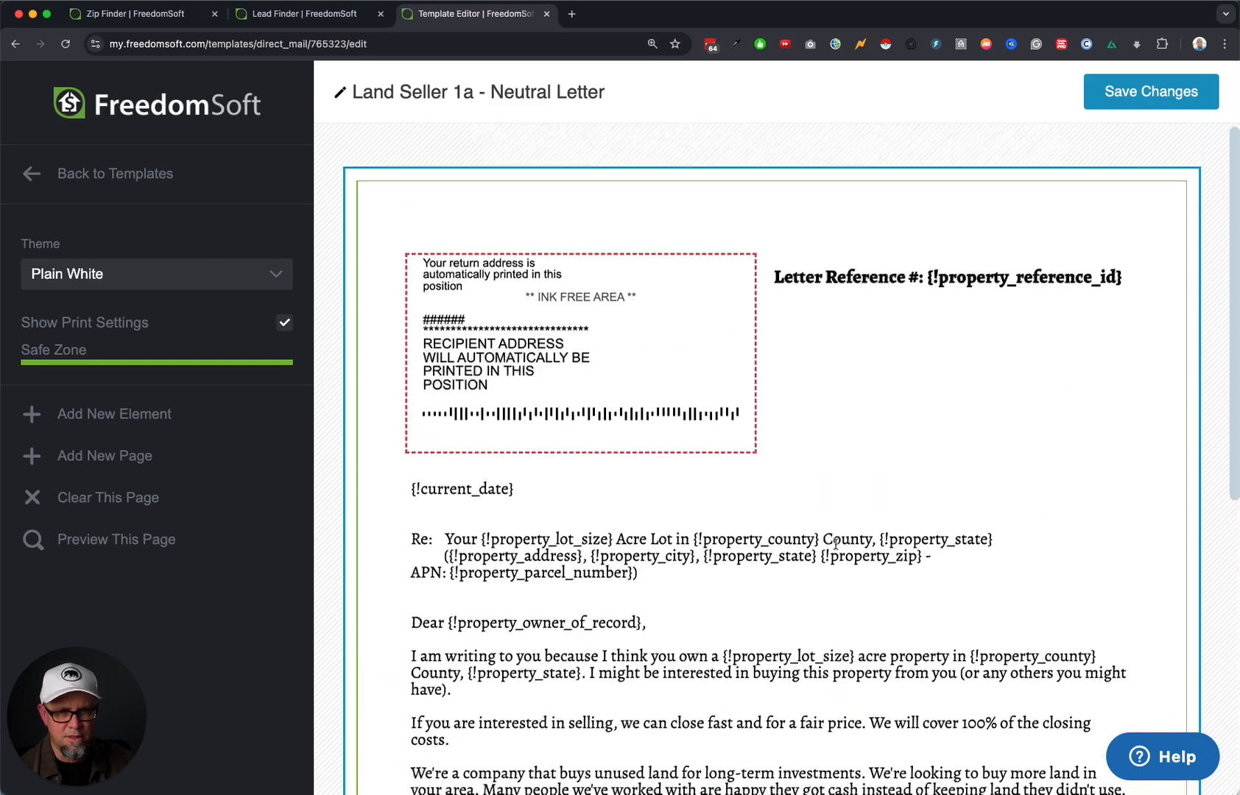
click(83, 169)
click(88, 174)
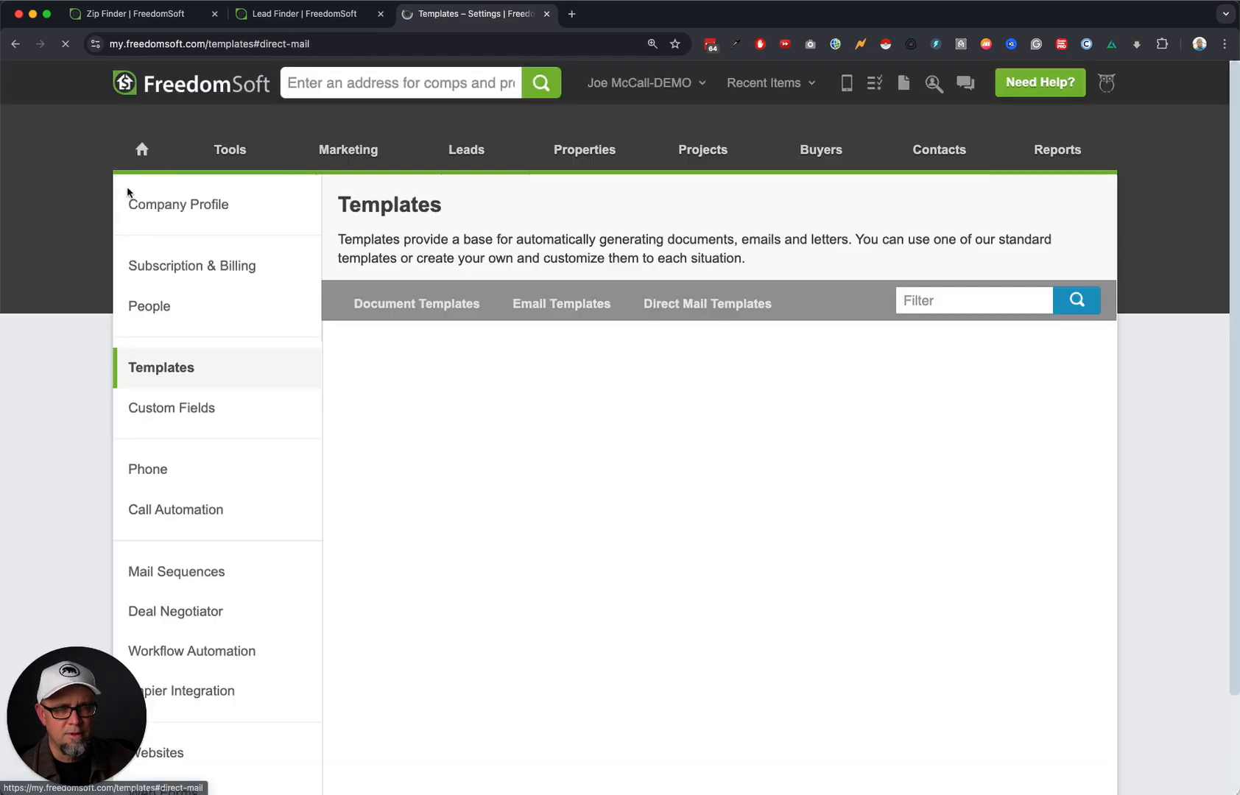
scroll(723, 572, down, 7)
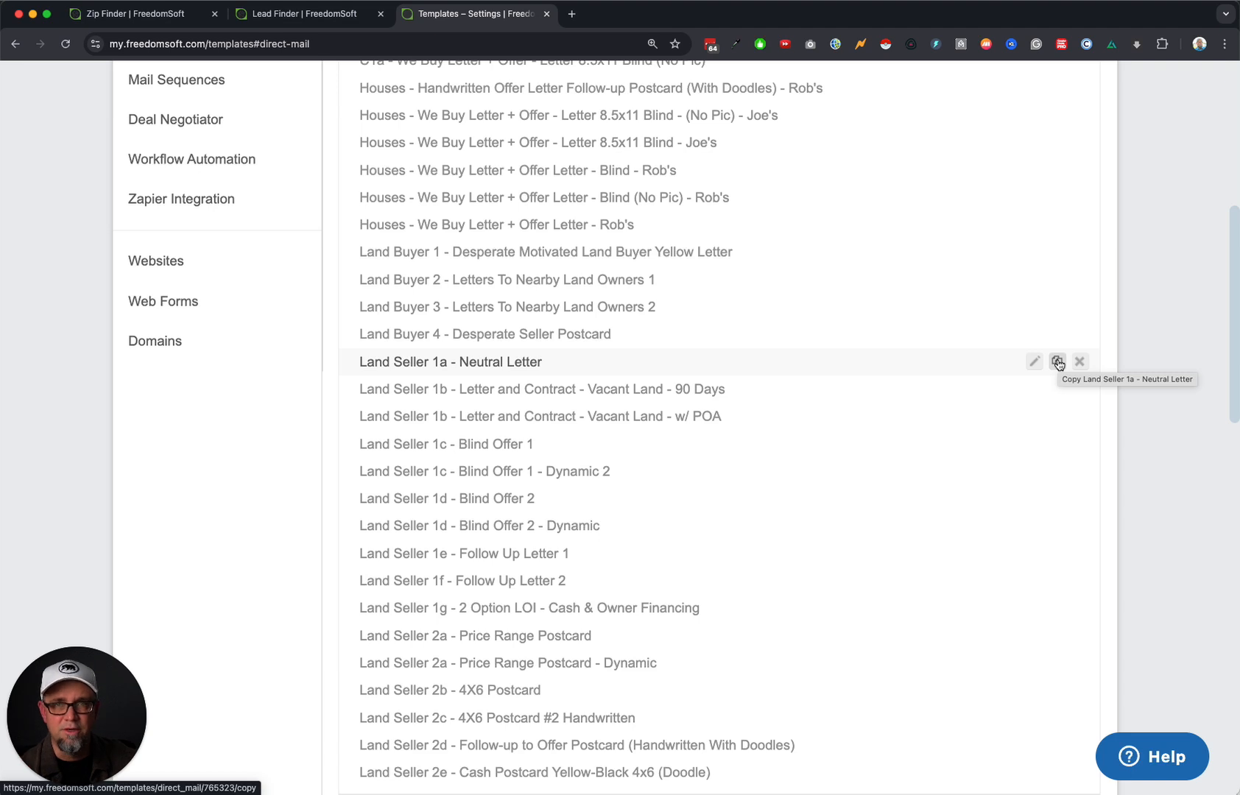
scroll(499, 370, down, 1)
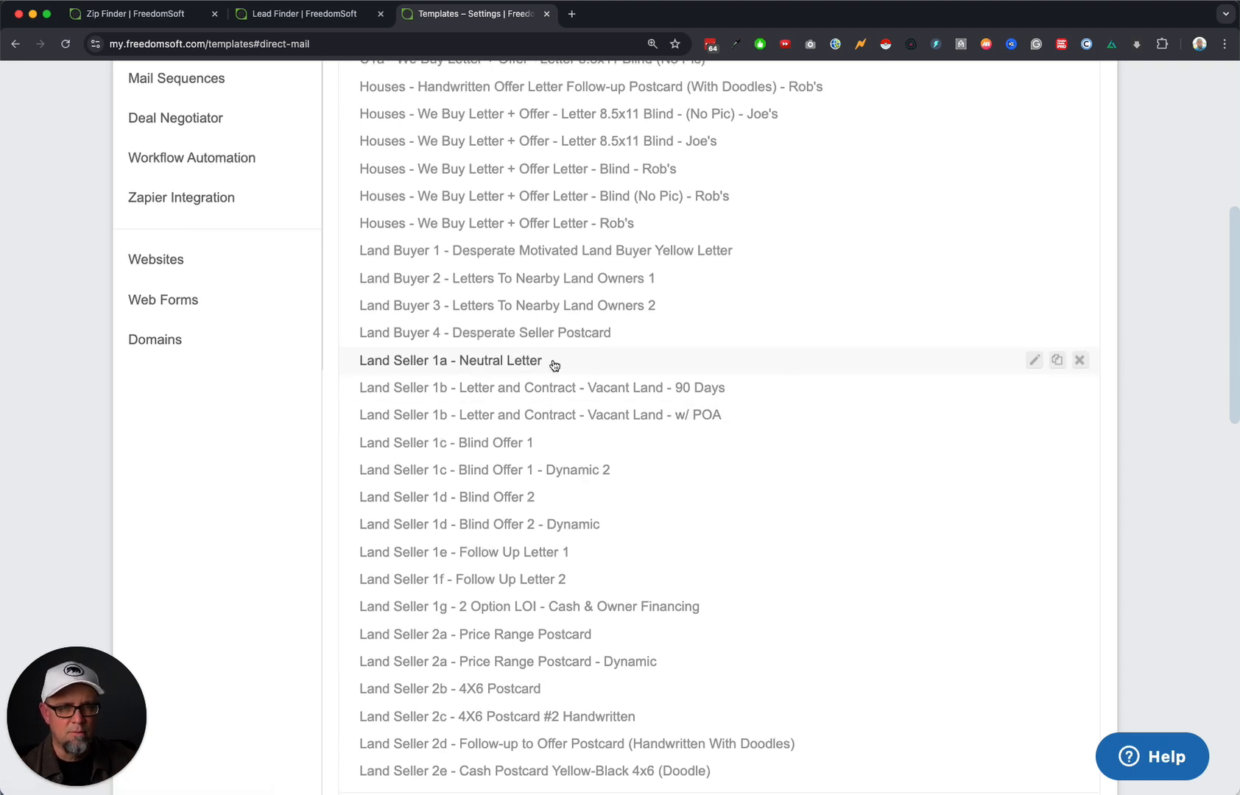
scroll(543, 365, up, 5)
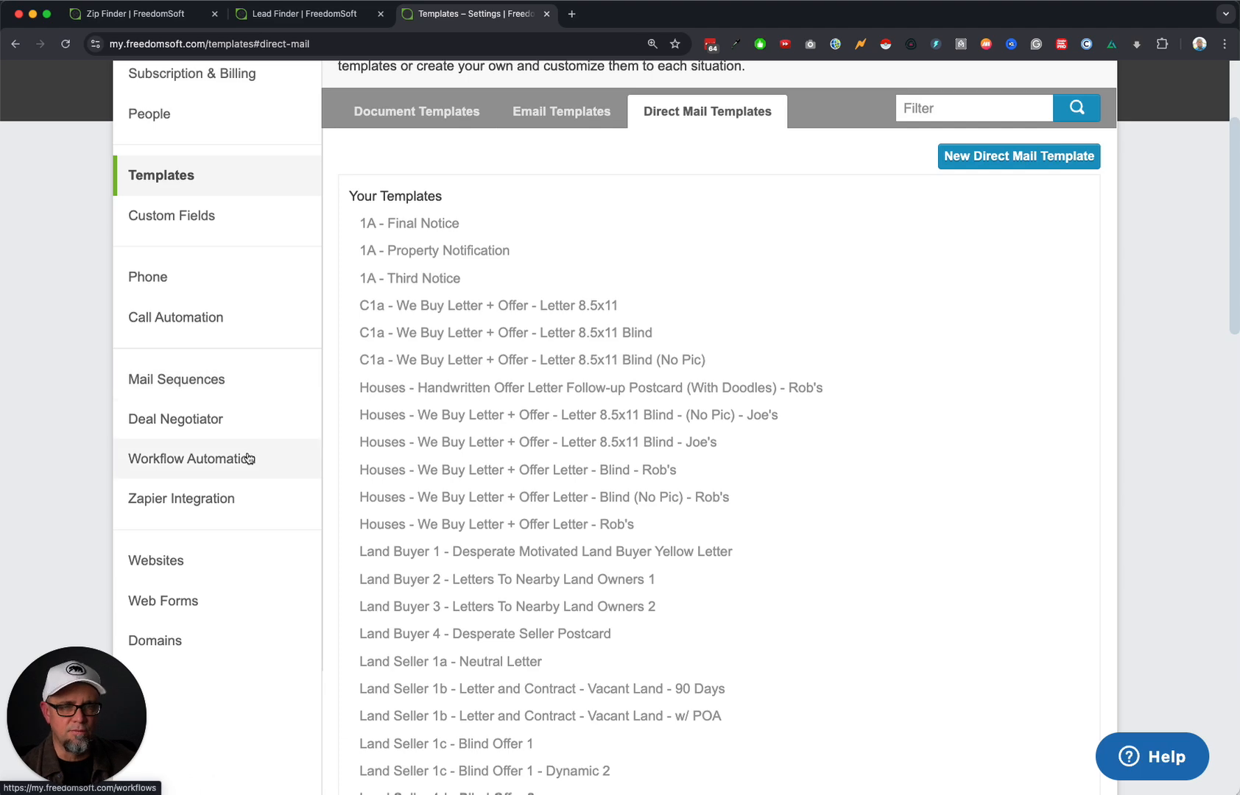
scroll(246, 434, down, 3)
Edit Joe's Main Vacant Land Workflow from the Workflow Automation settings.
click(244, 333)
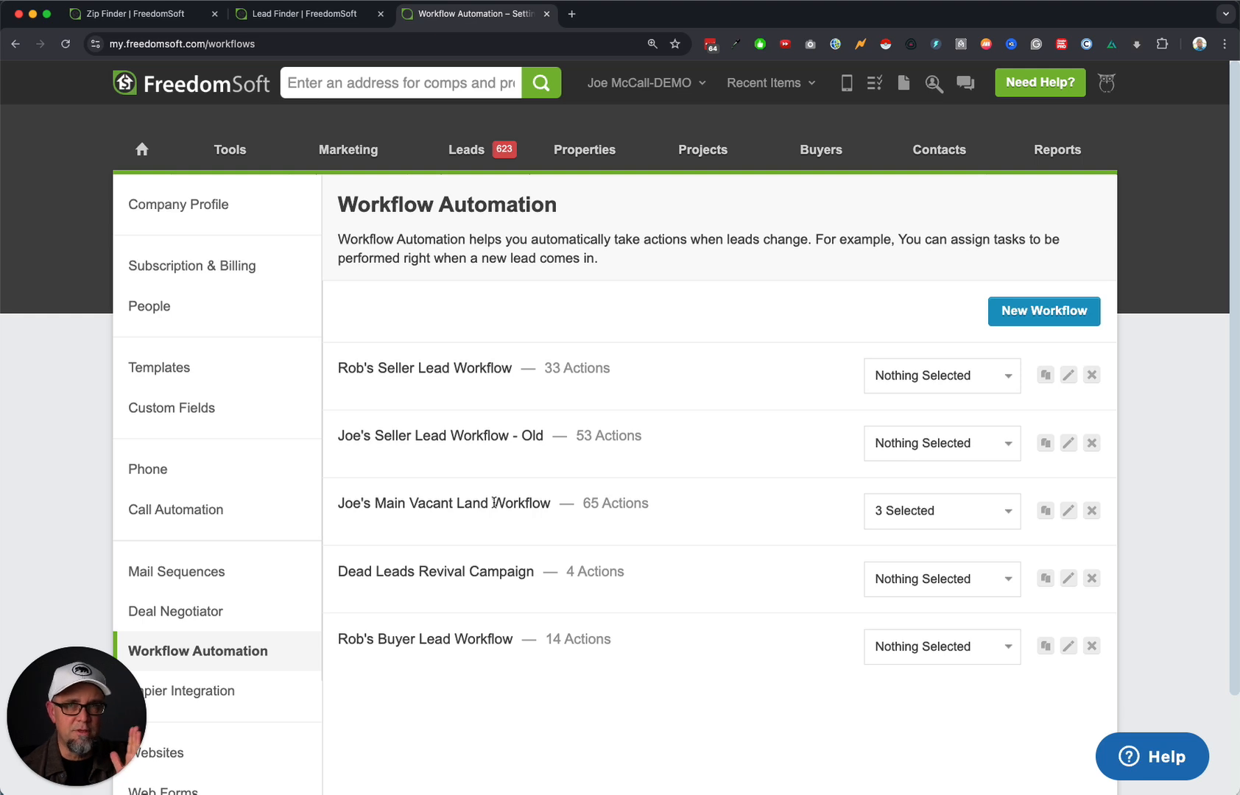
drag(349, 508, 513, 507)
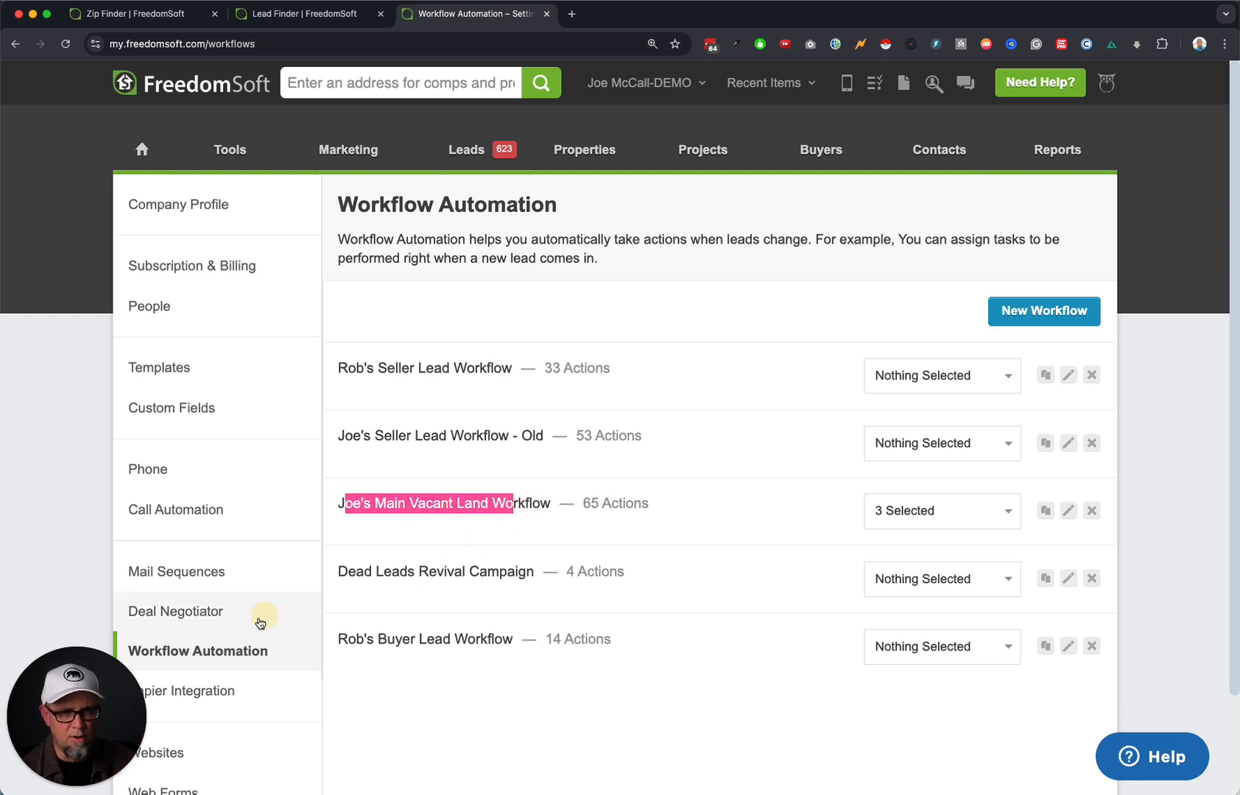
click(1069, 513)
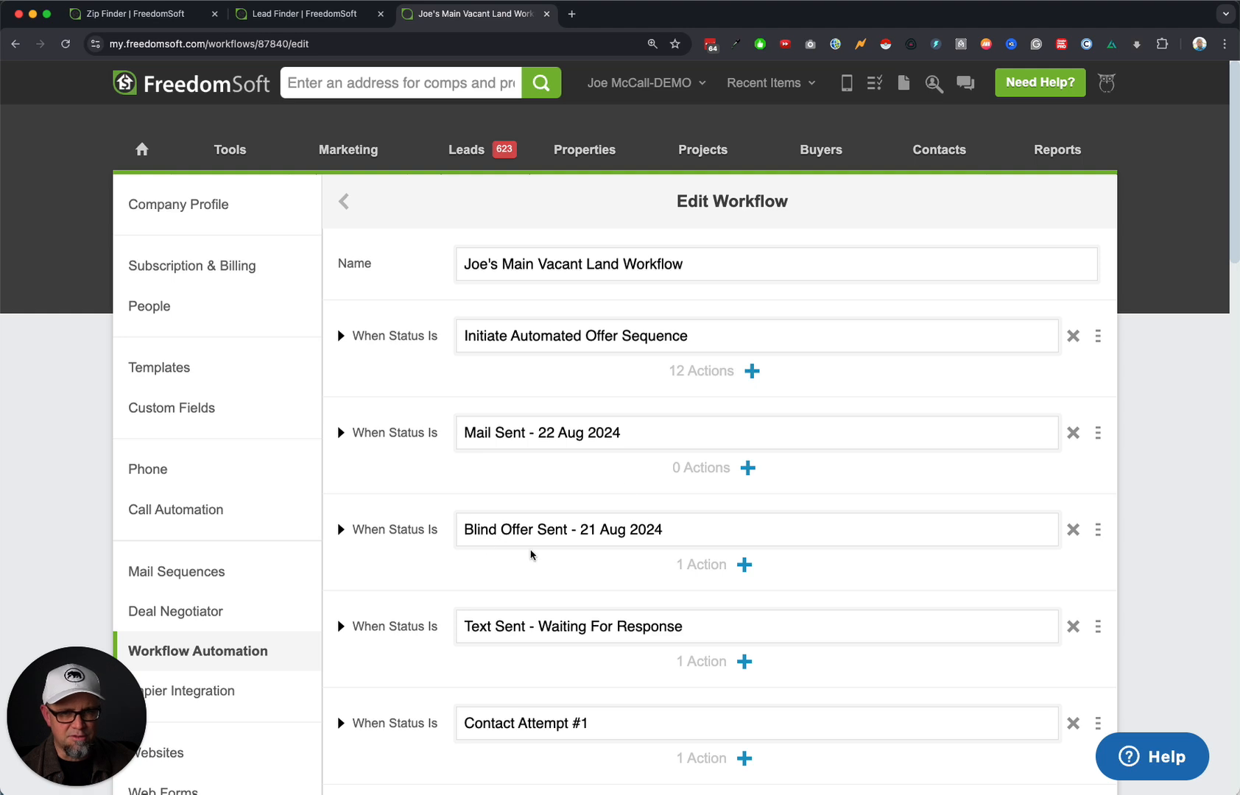
Remove the Blind Offer Sent status set and date the existing Mail Sent status 24 Jan.
click(1073, 530)
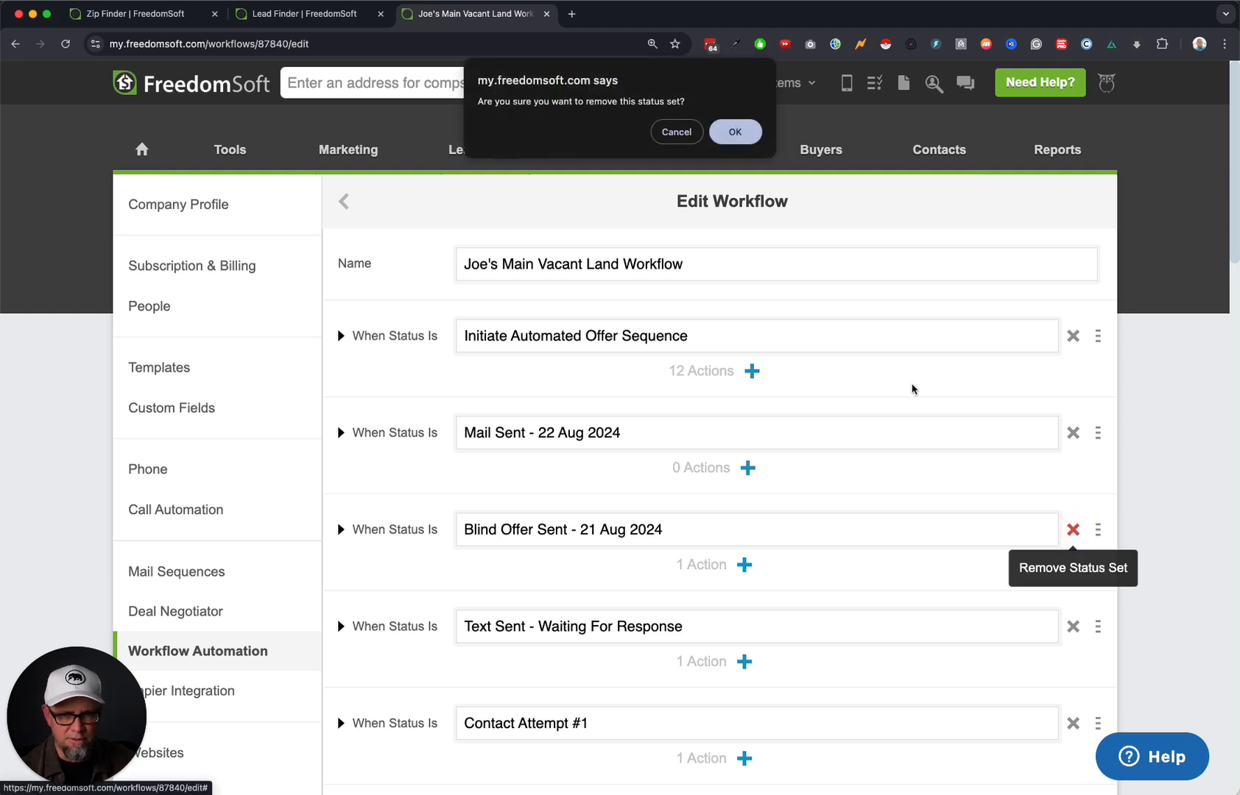
click(735, 134)
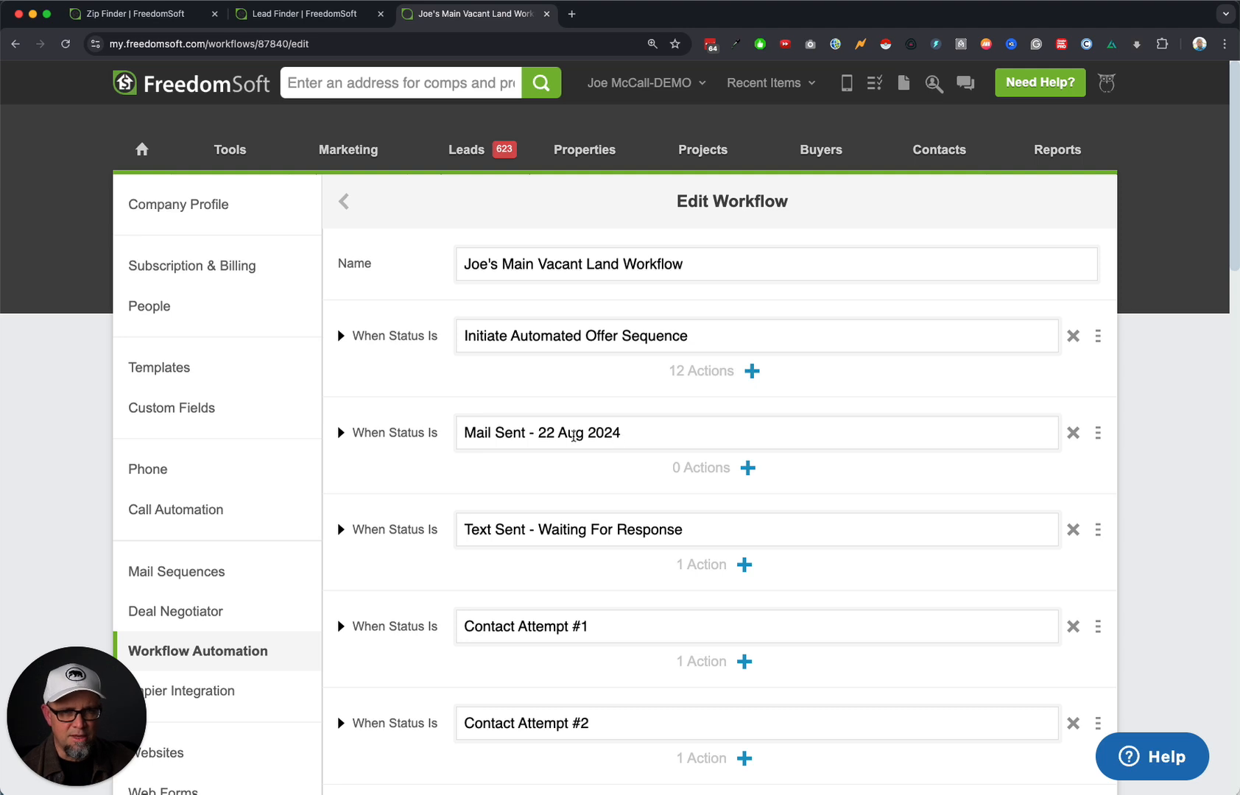
drag(541, 432, 718, 430)
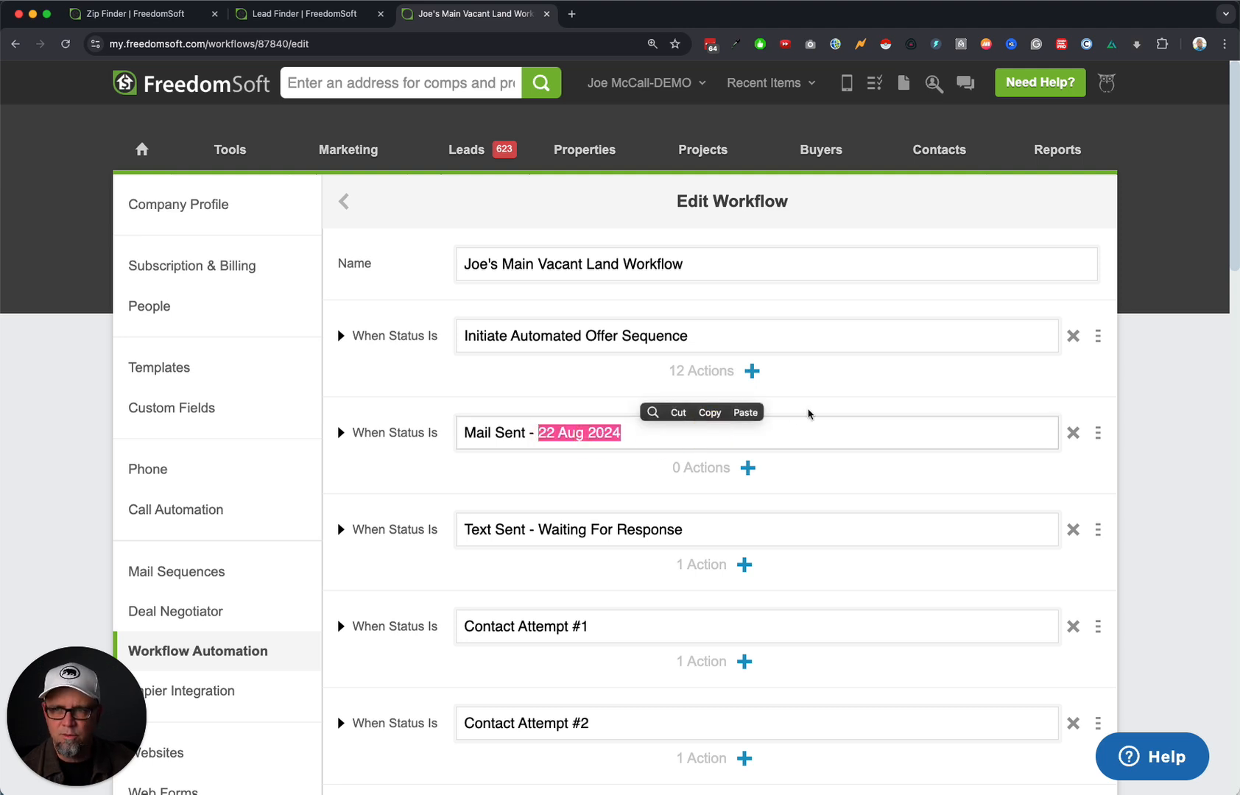
text(24 Jan)
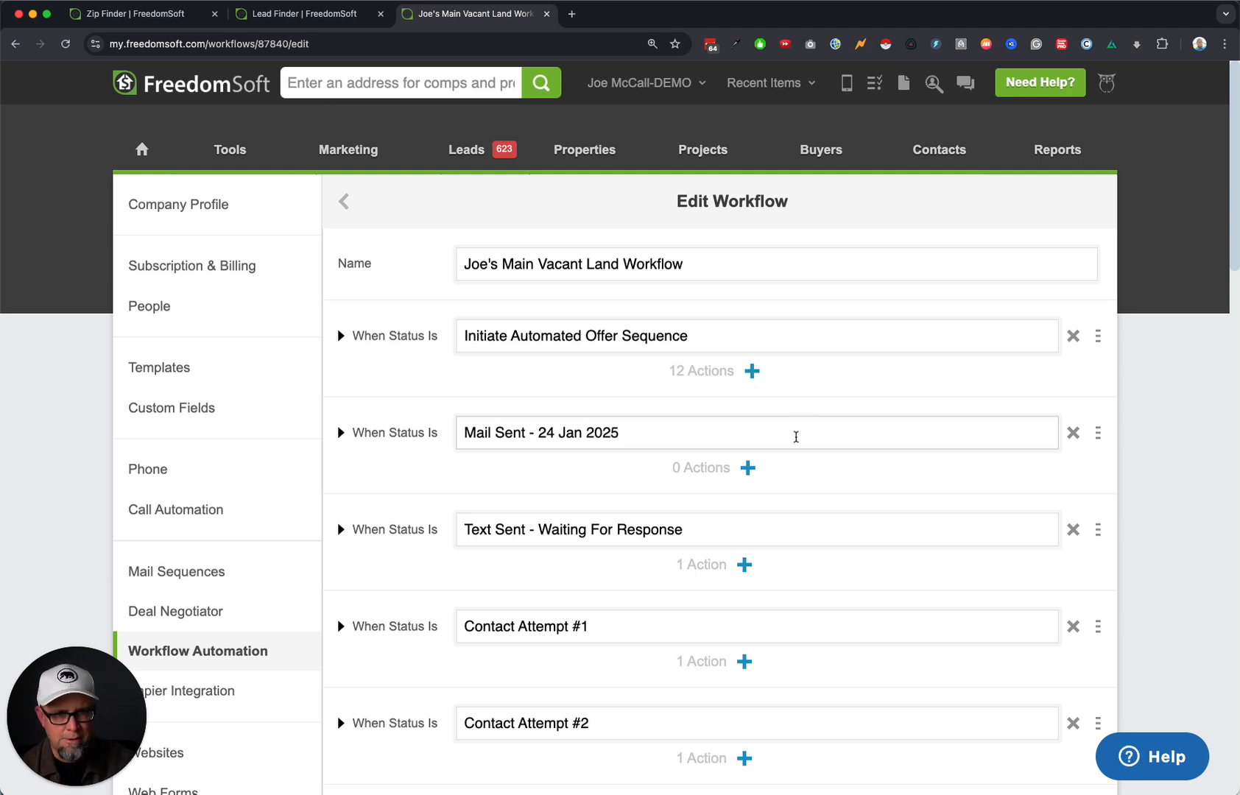
key(super+a)
key(super+c)
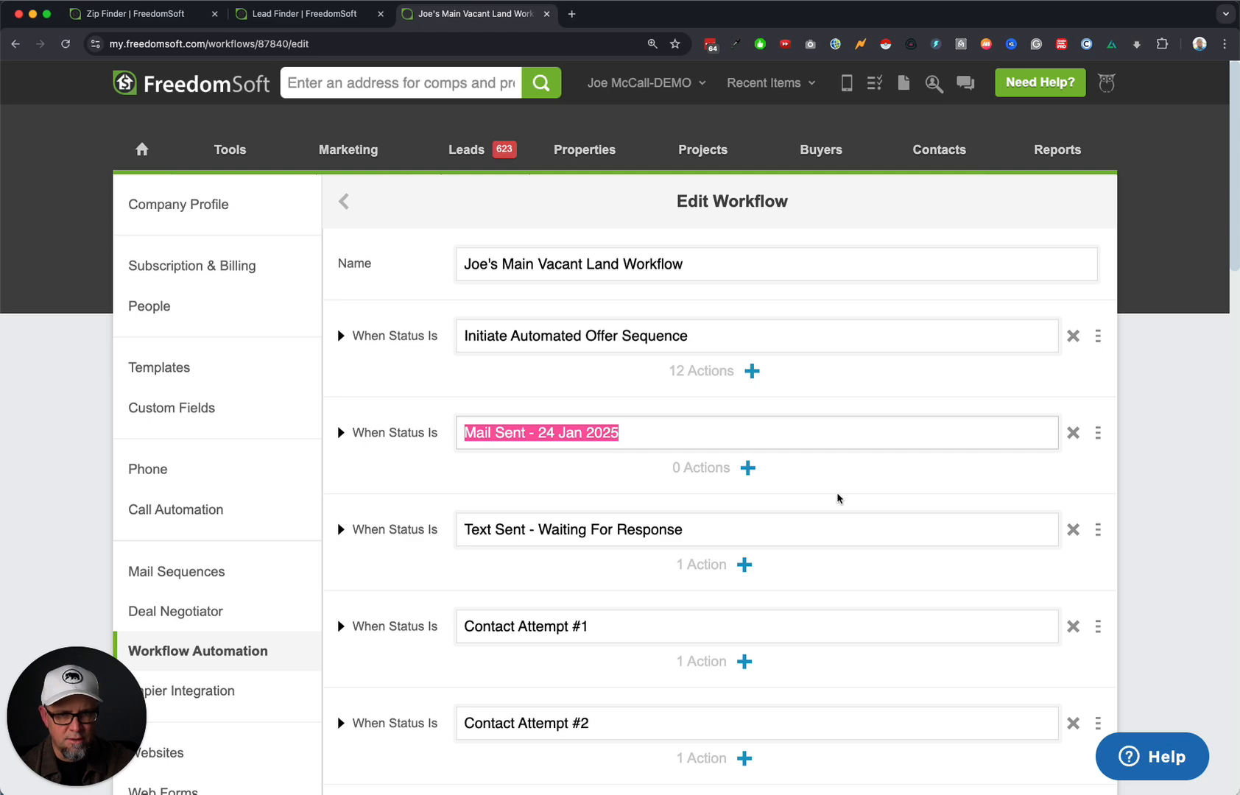
Add a custom status set Mail Sent dated 31 Jan.
scroll(837, 499, down, 20)
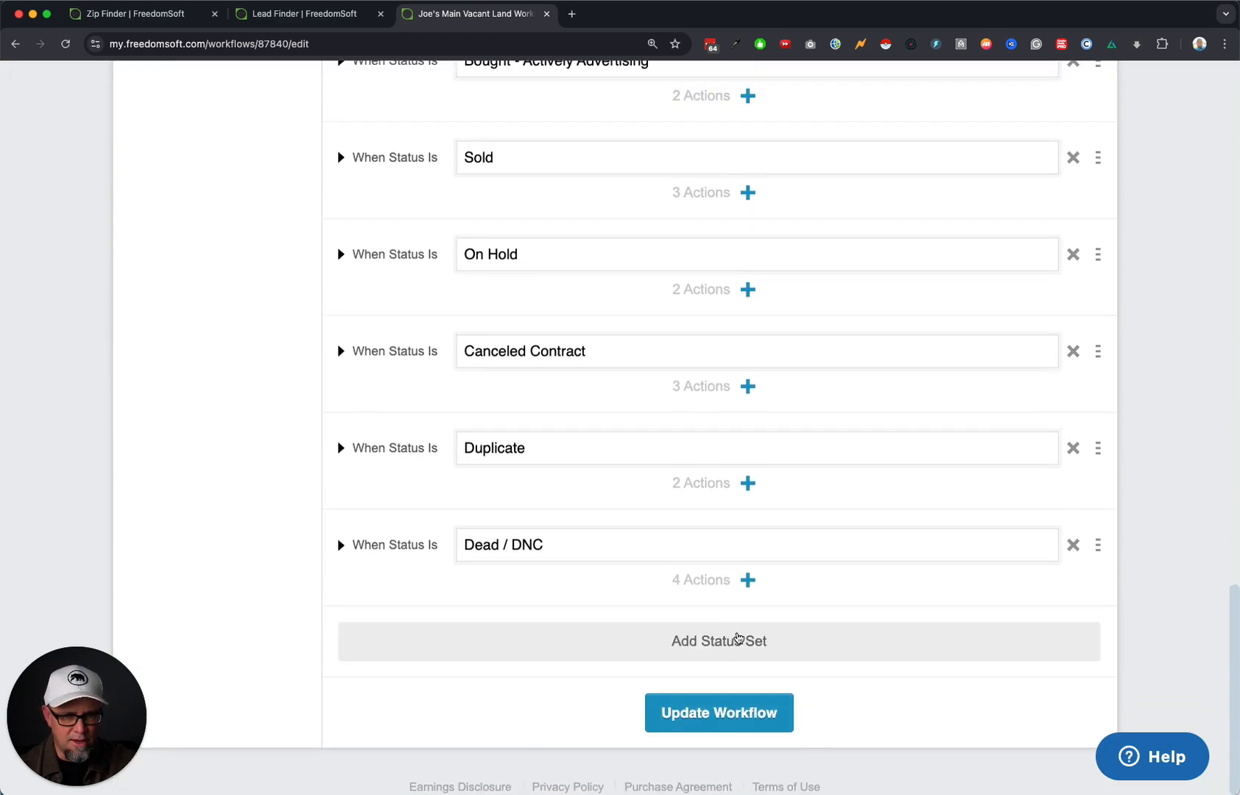
click(737, 638)
click(534, 641)
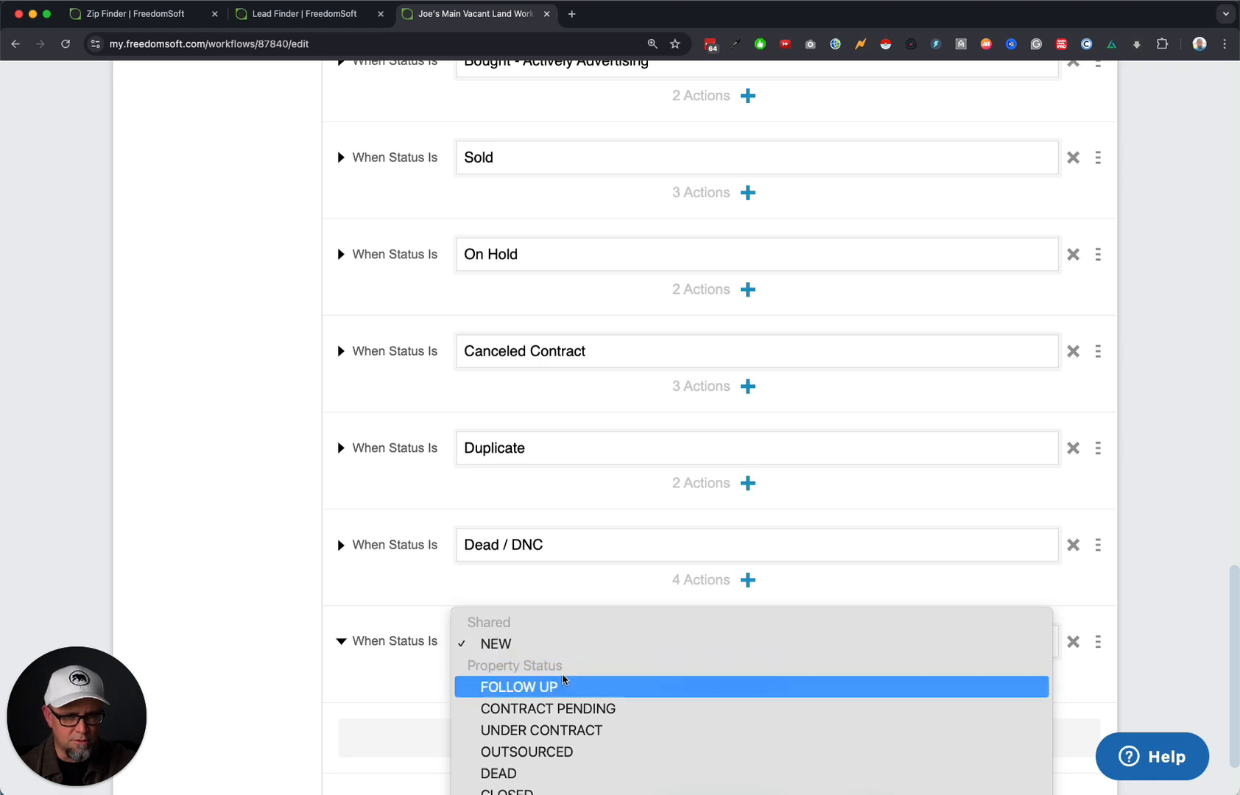
click(564, 685)
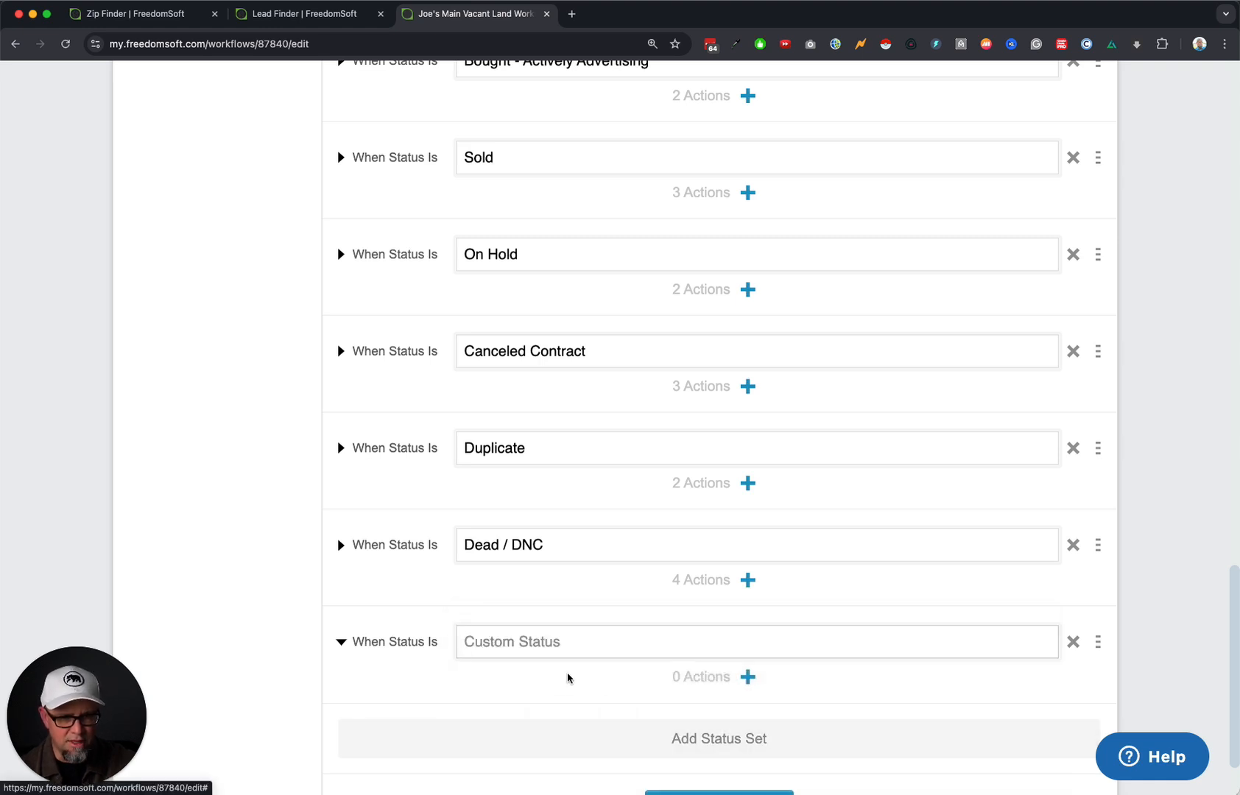
key(super+v)
double_click(544, 644)
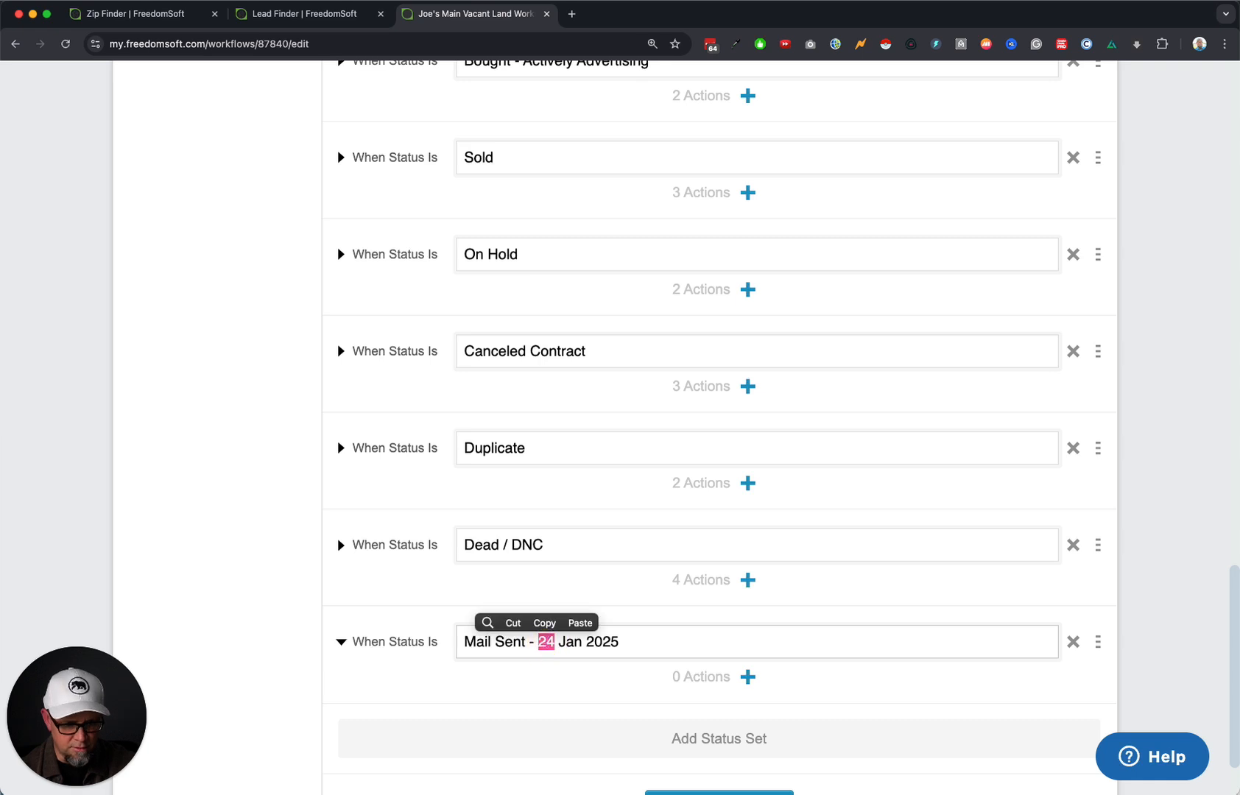
text(31)
click(645, 645)
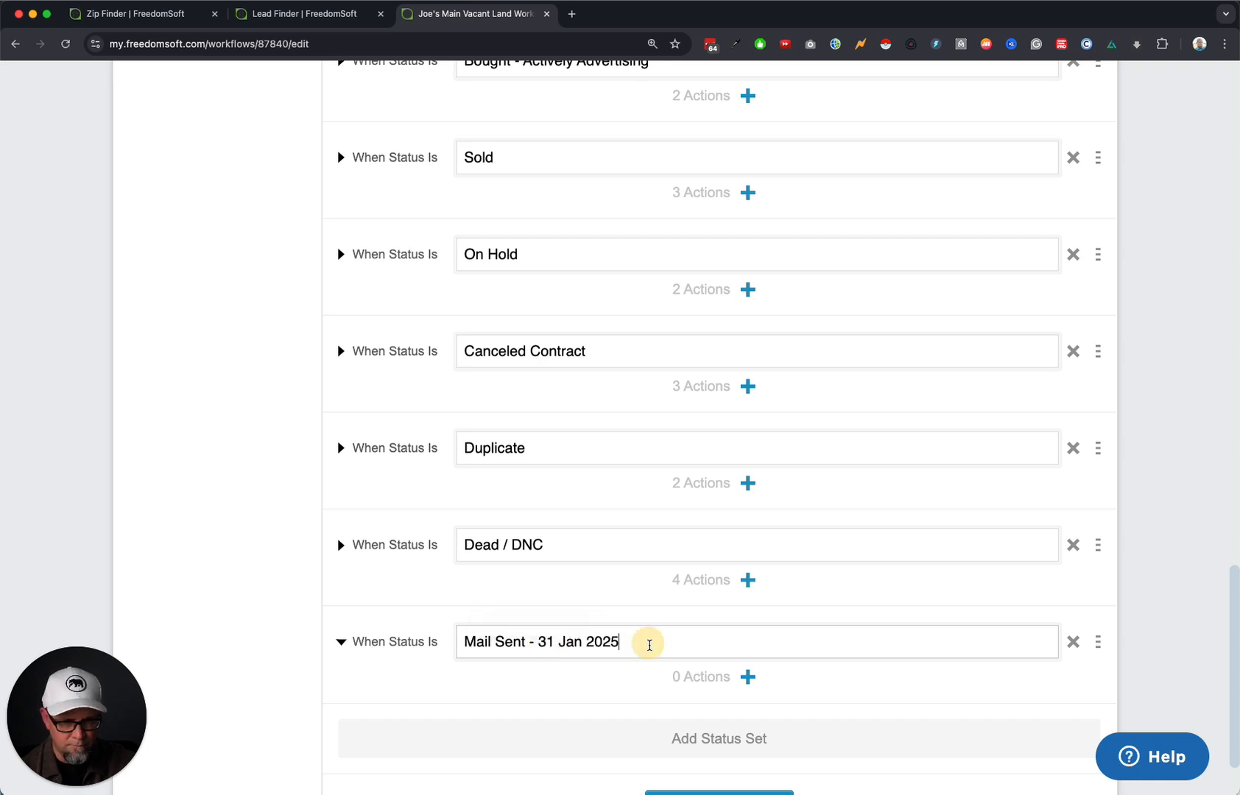
Add another custom status set Mail Sent - 06 Feb 2025.
scroll(736, 662, down, 2)
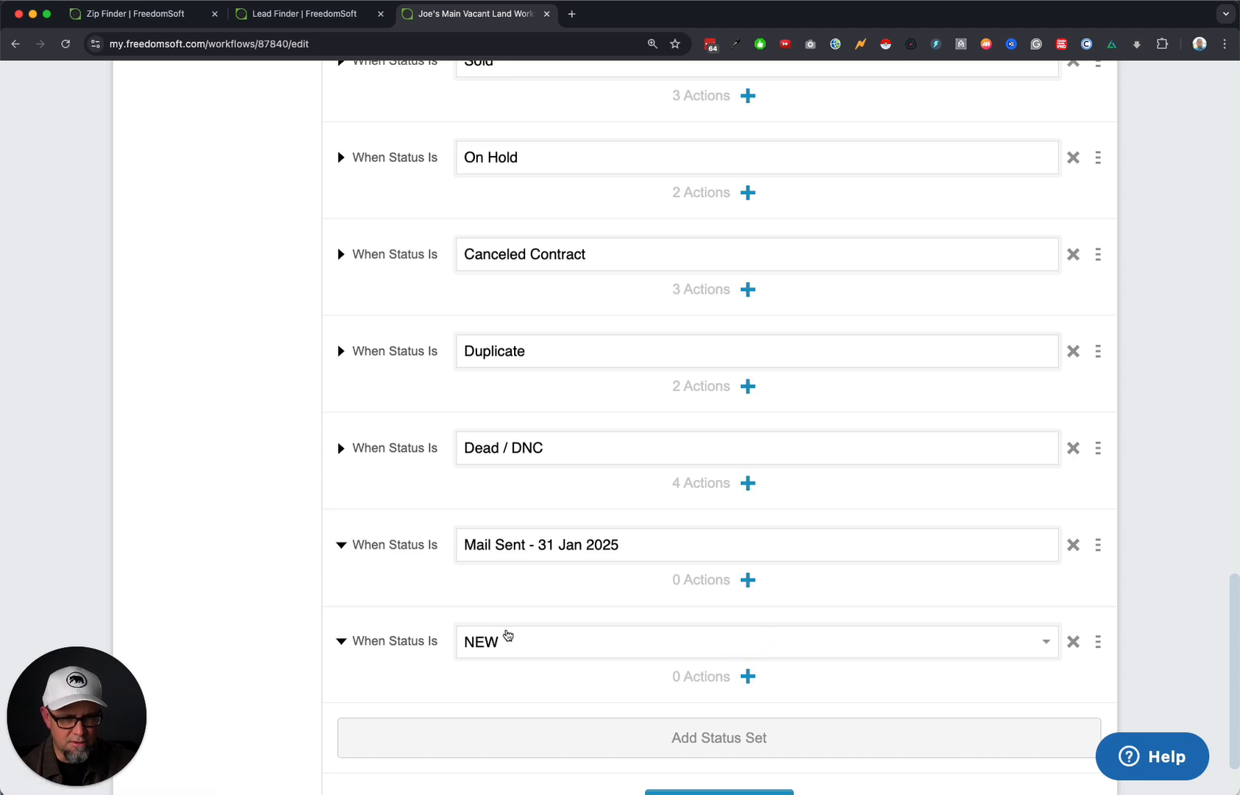
click(507, 636)
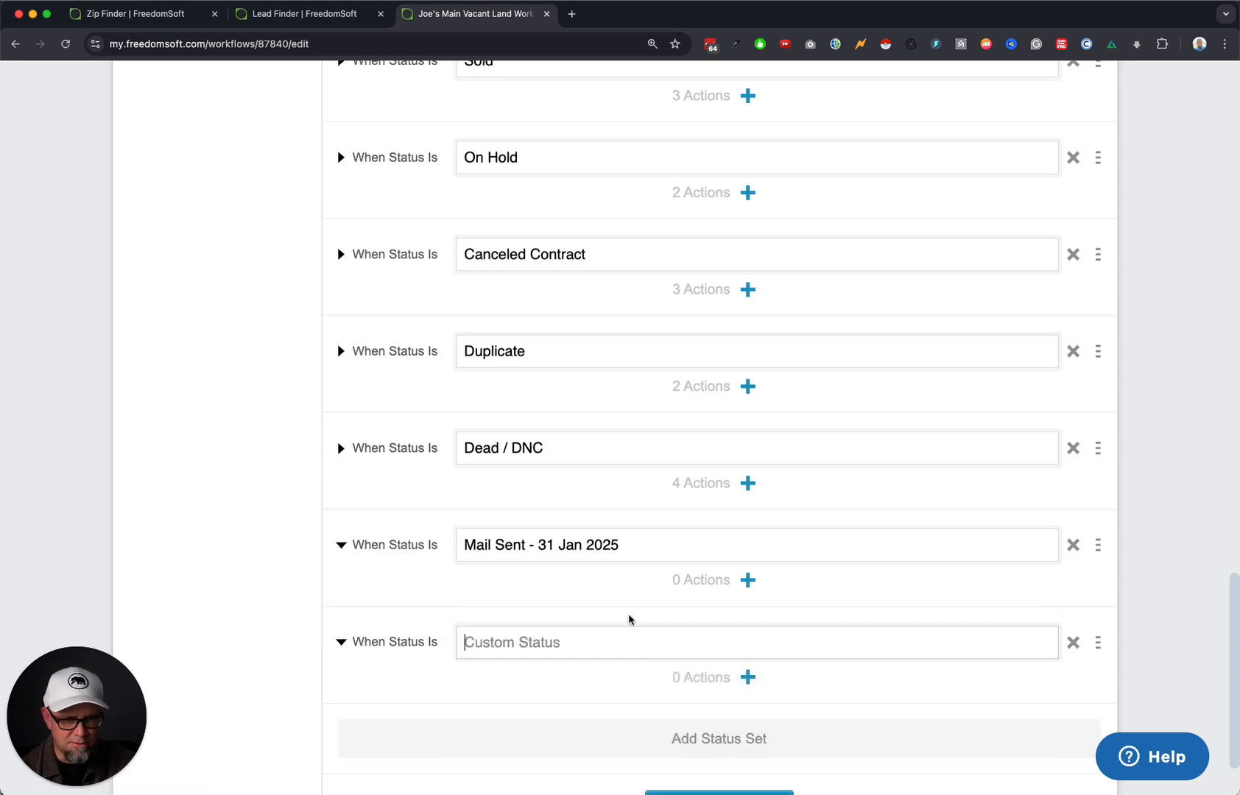
click(543, 643)
key(super+v)
double_click(546, 642)
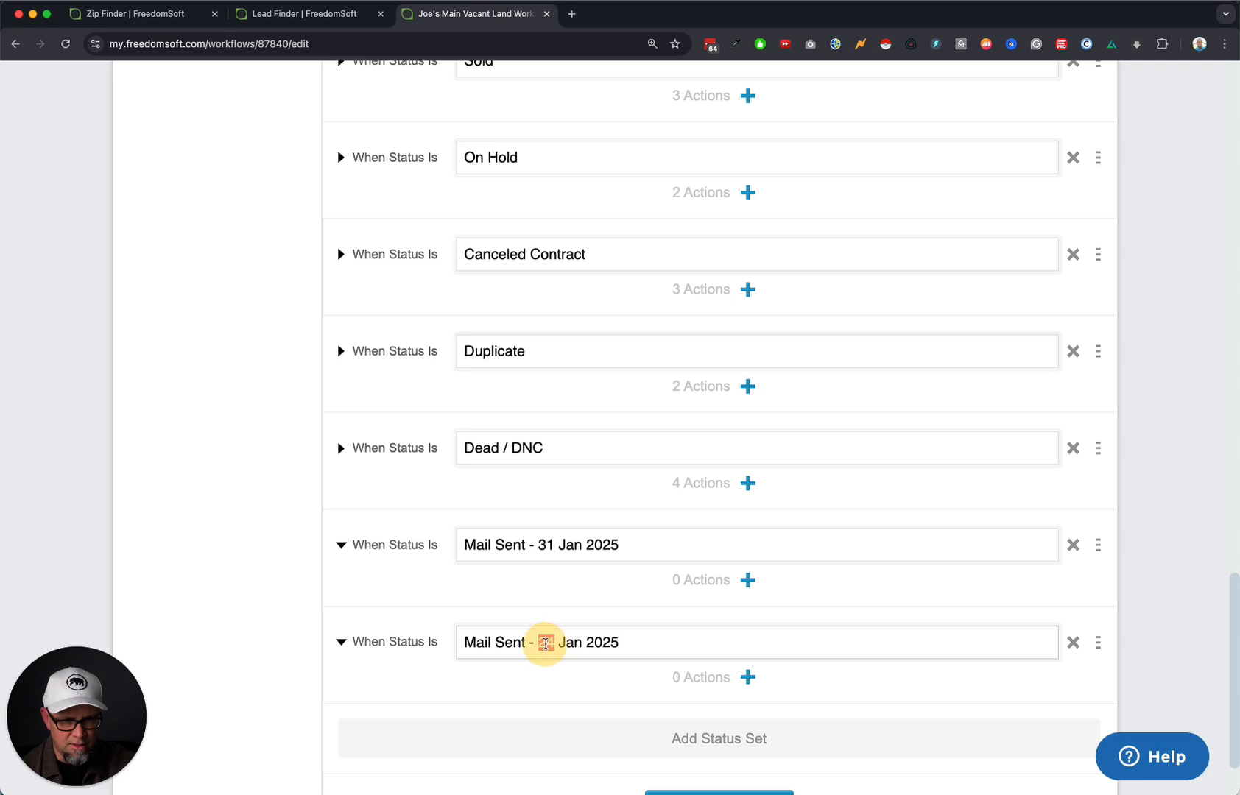
text(06)
key(Right)
text(Feb)
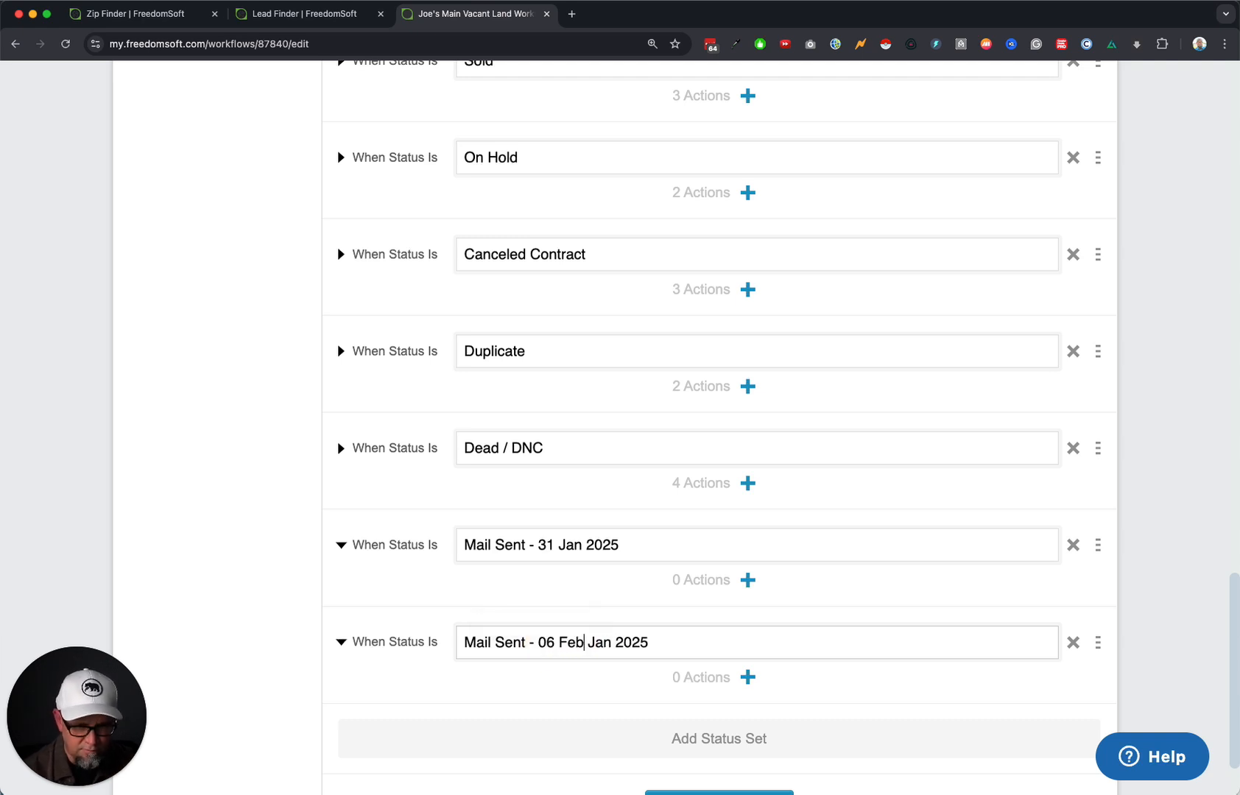
key(Delete)
key(Delete)
key(Delete)
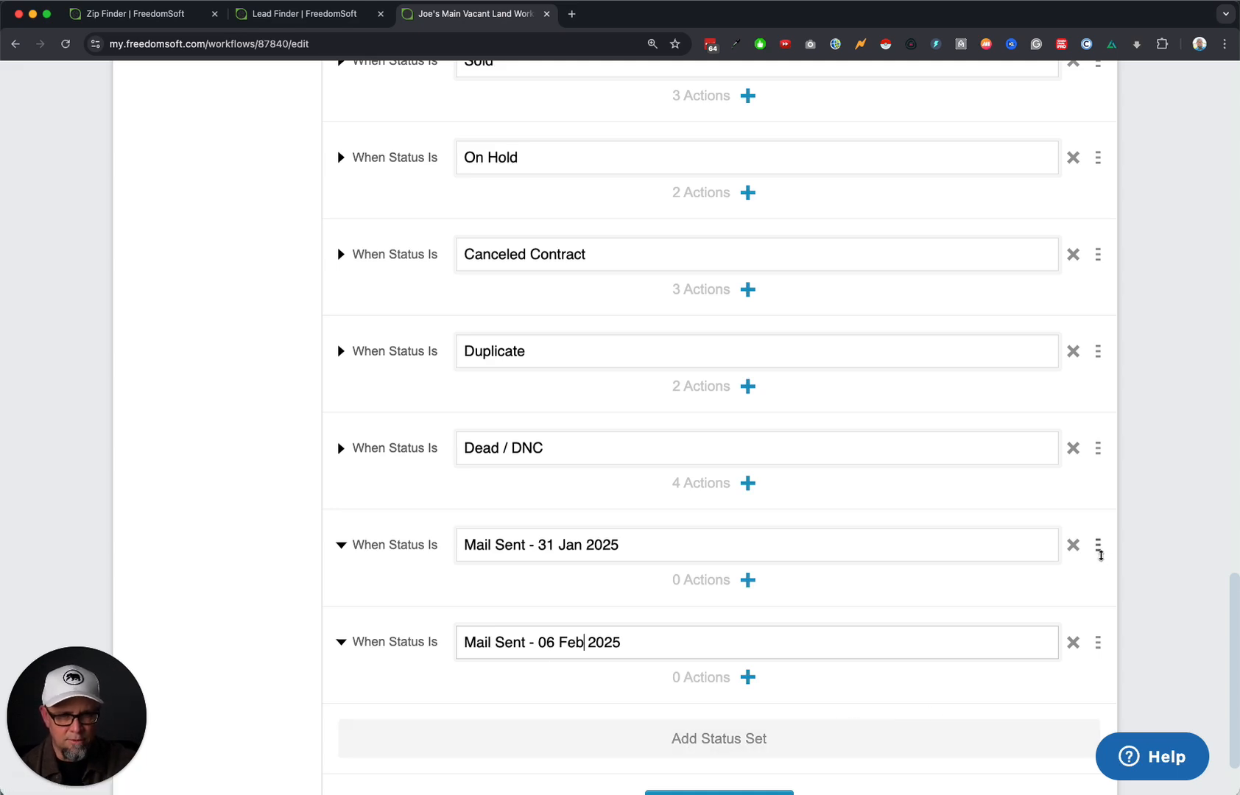
Drag the 24 Jan Mail Sent row beside the other Mail Sent sets and save.
scroll(1046, 512, up, 20)
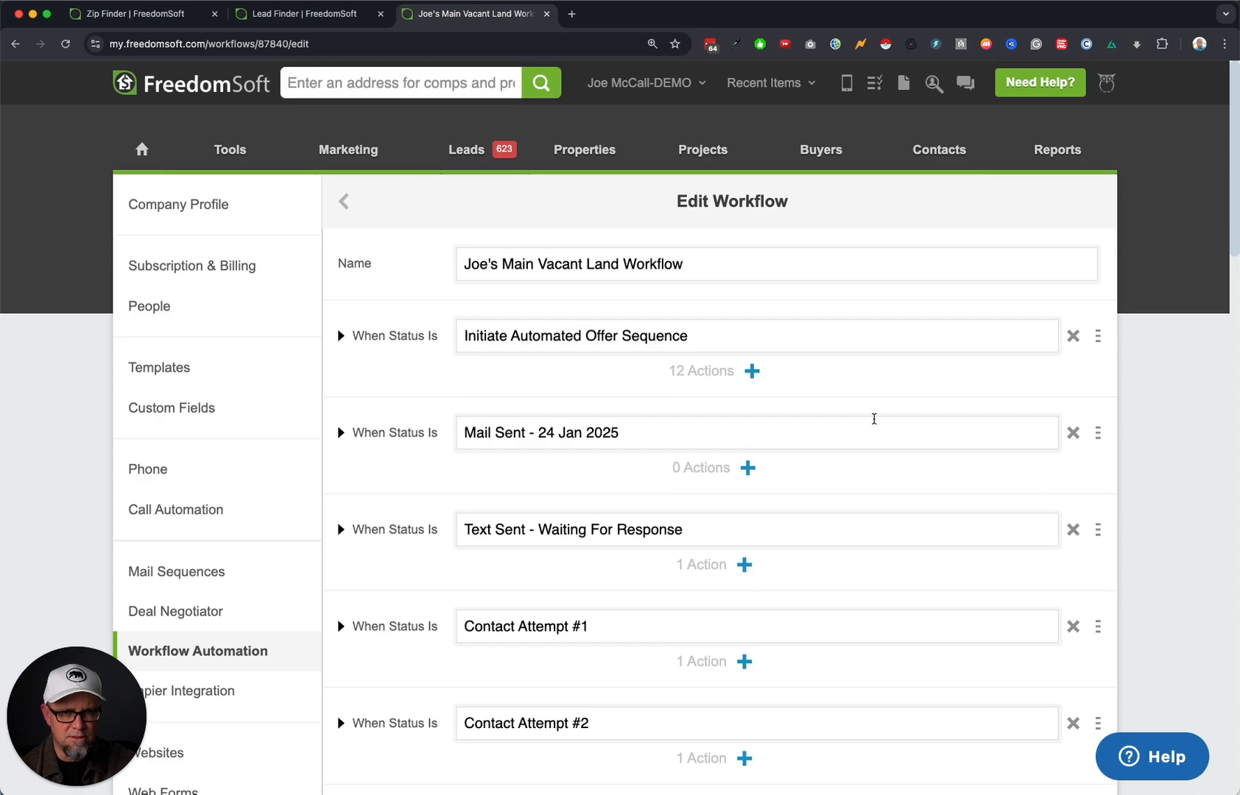
drag(1098, 433, 1104, 543)
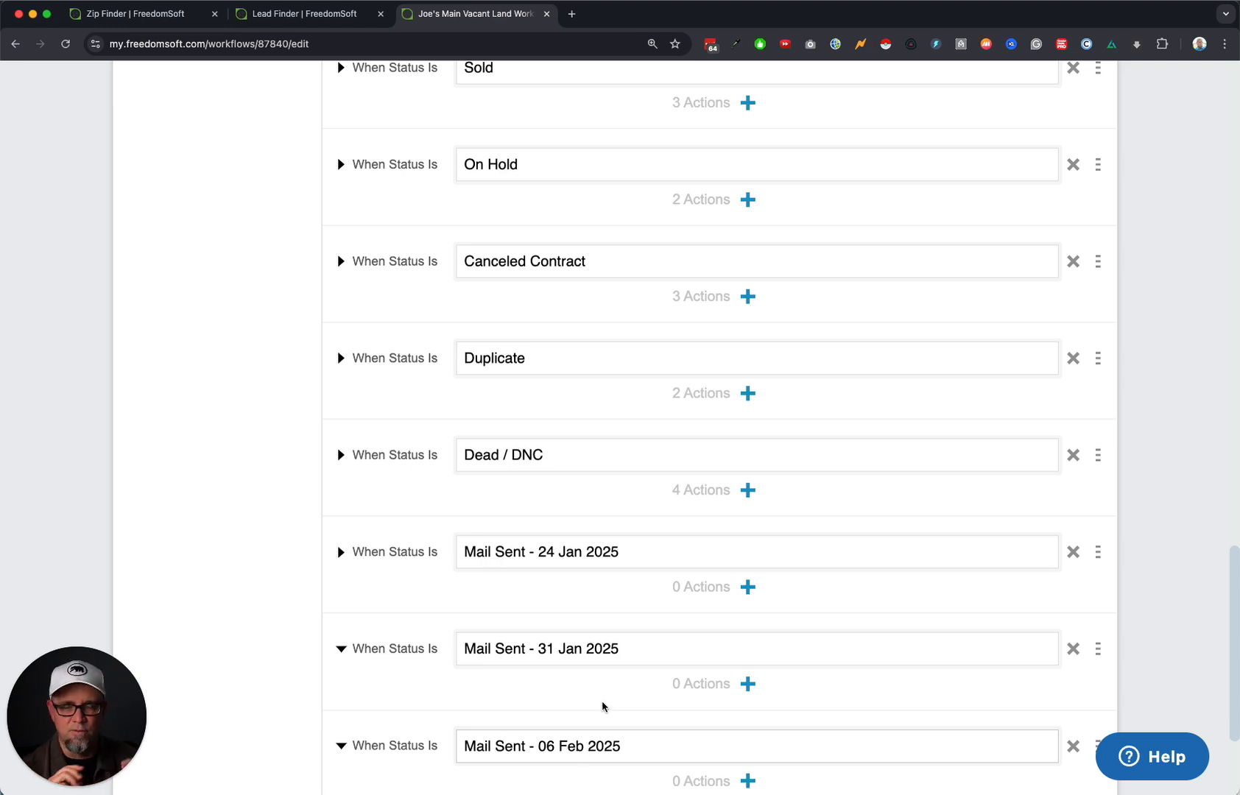
scroll(602, 707, down, 5)
click(745, 717)
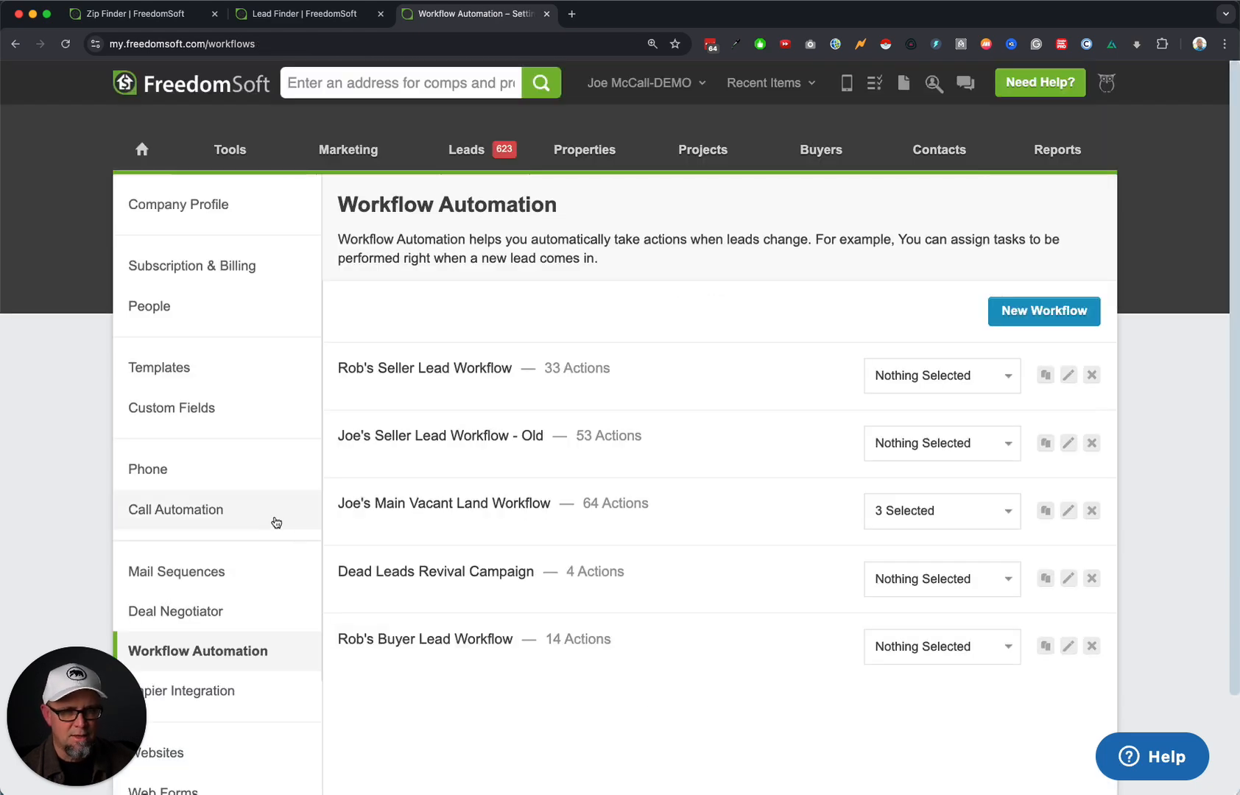
Browse the Mail Sequences list to the 1a - Land Sellers - Neutral Letter sequence.
click(234, 573)
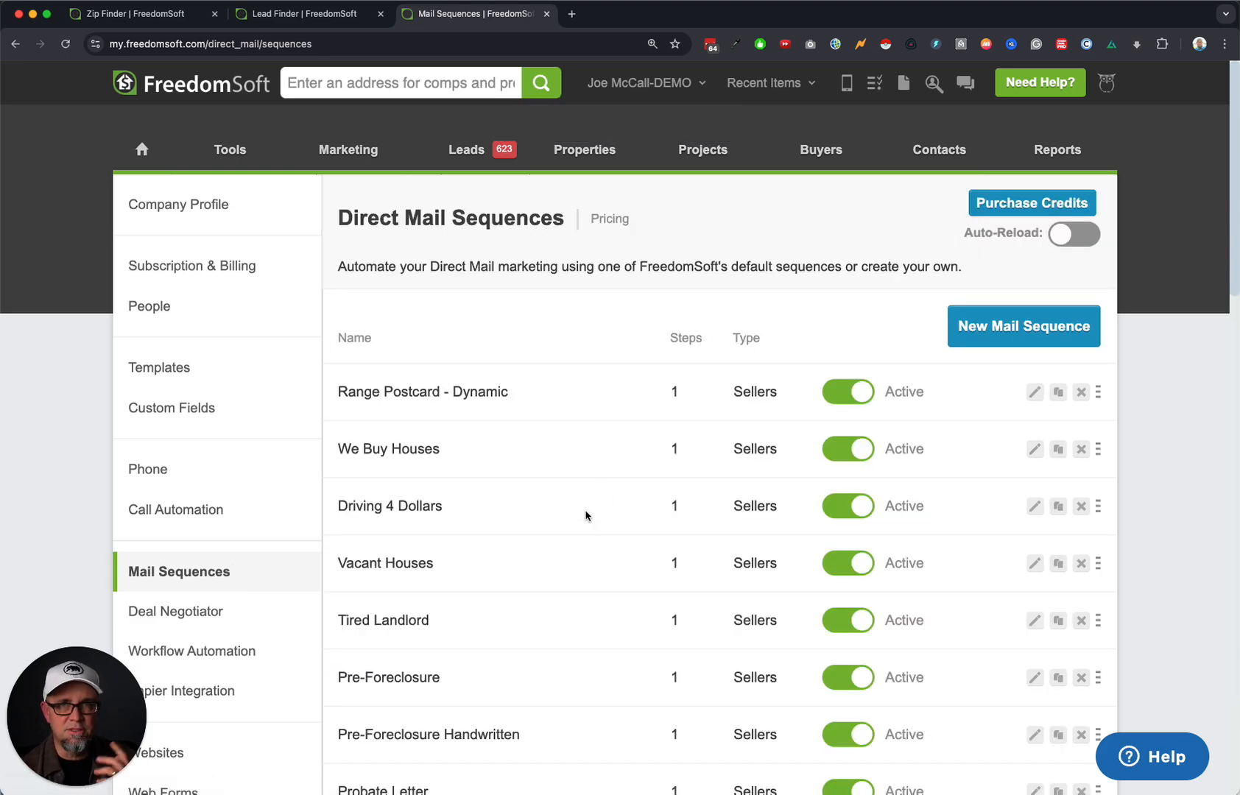
scroll(576, 527, down, 10)
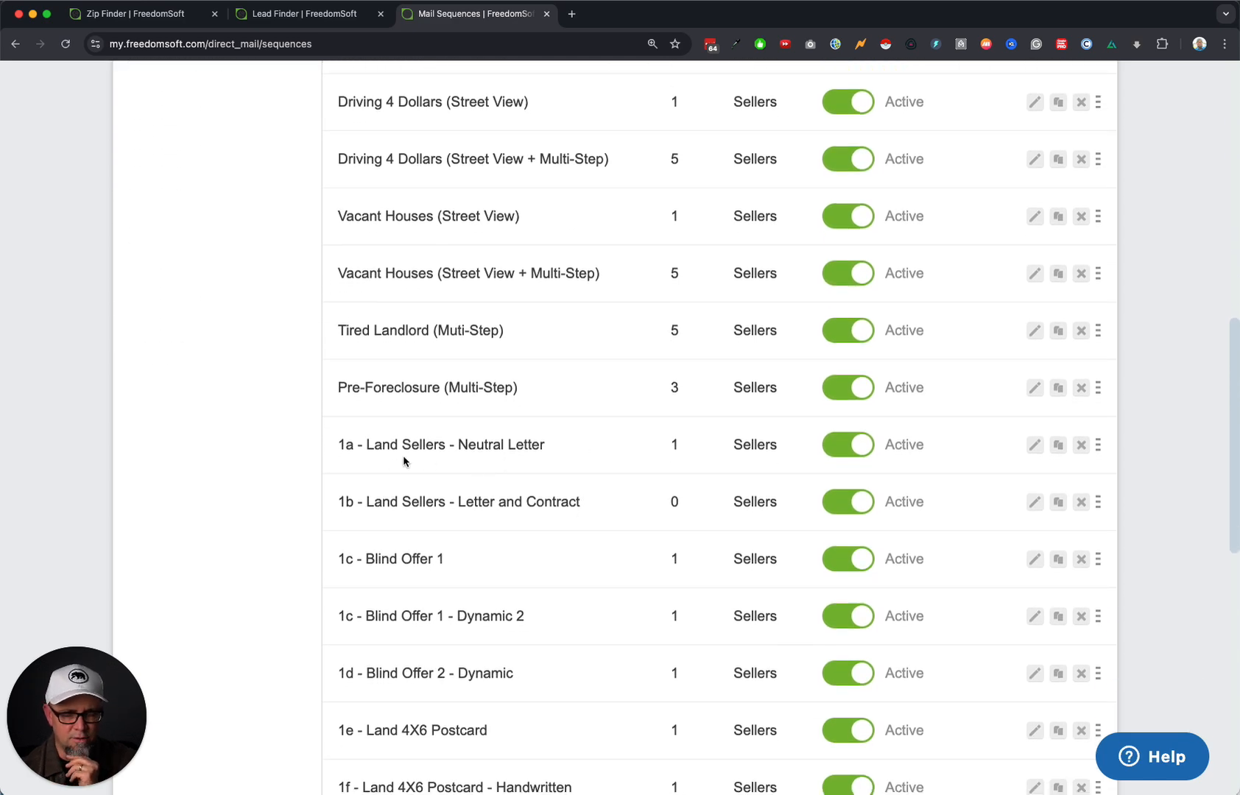
drag(390, 447, 532, 446)
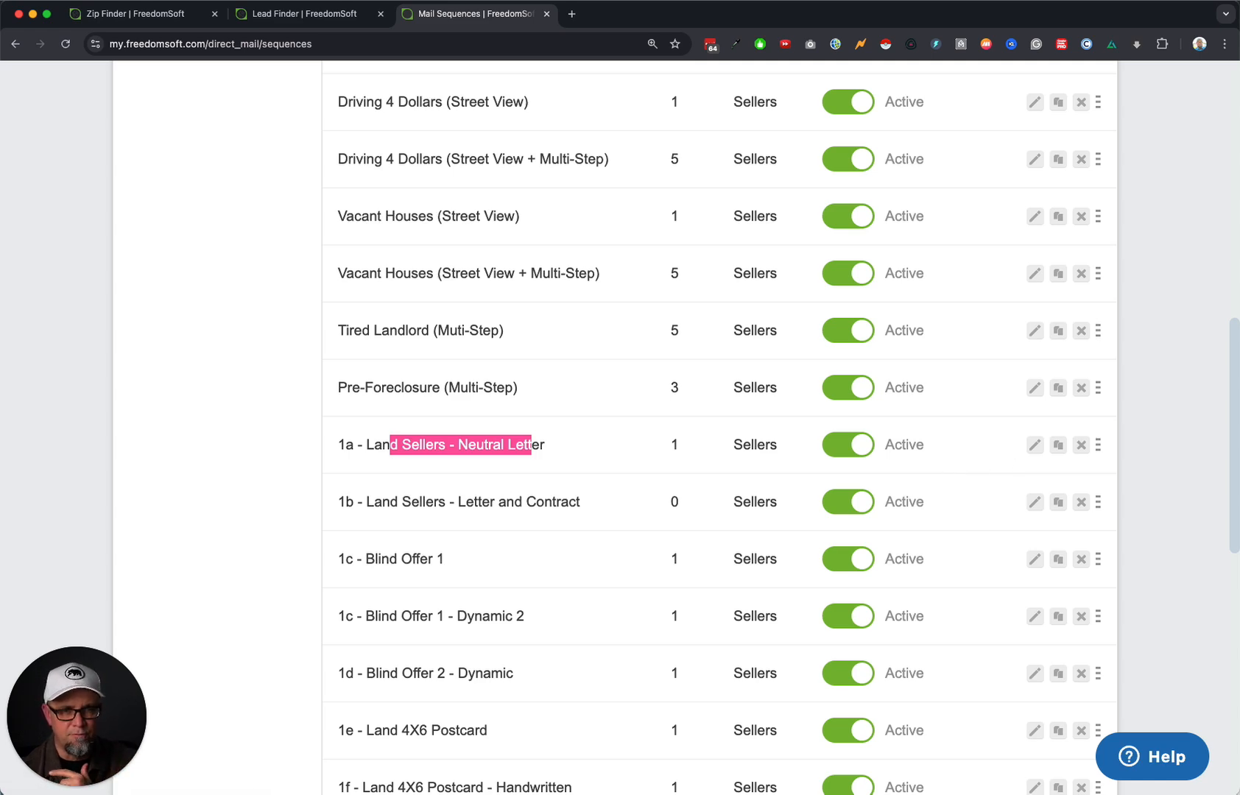
scroll(950, 452, up, 20)
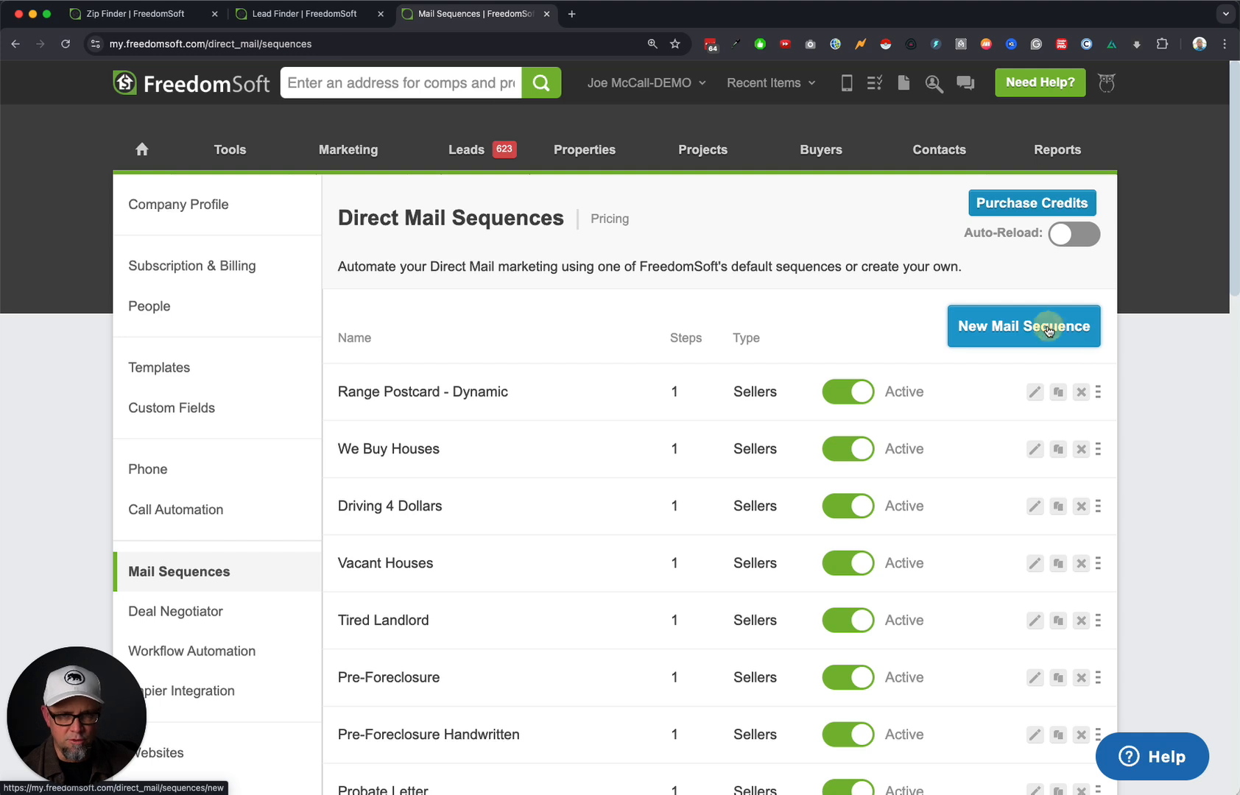
Create a new mail sequence named 'Letters To Land Sellers - FL - Day 1'.
click(1049, 331)
triple_click(569, 263)
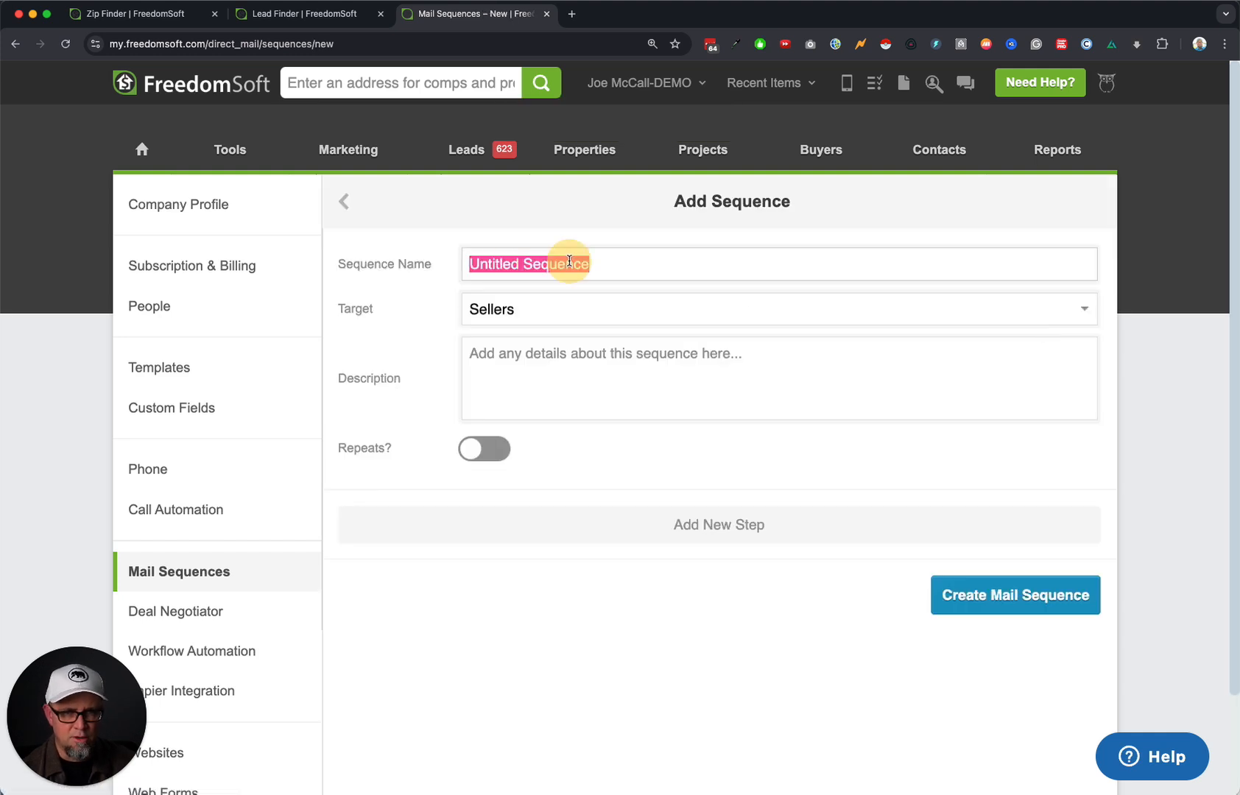
text(Letters To Land Sellers - FL)
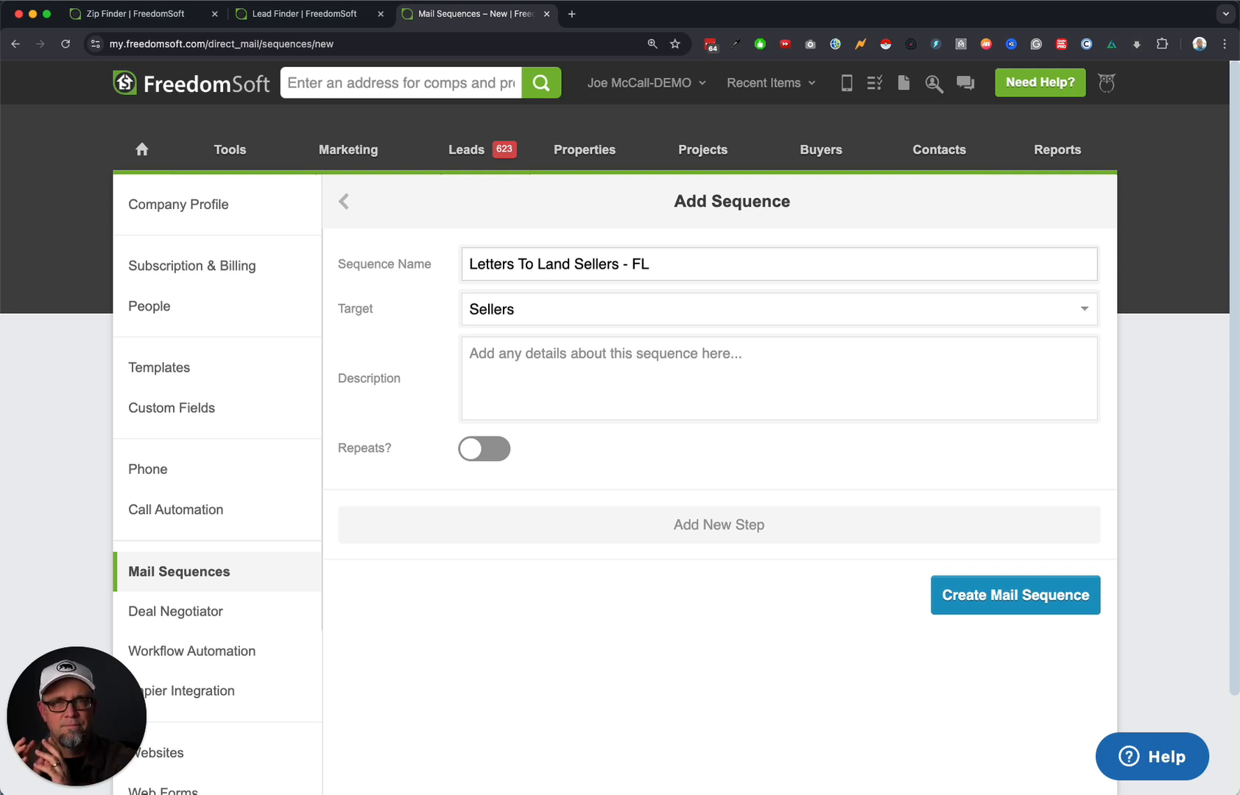
click(721, 530)
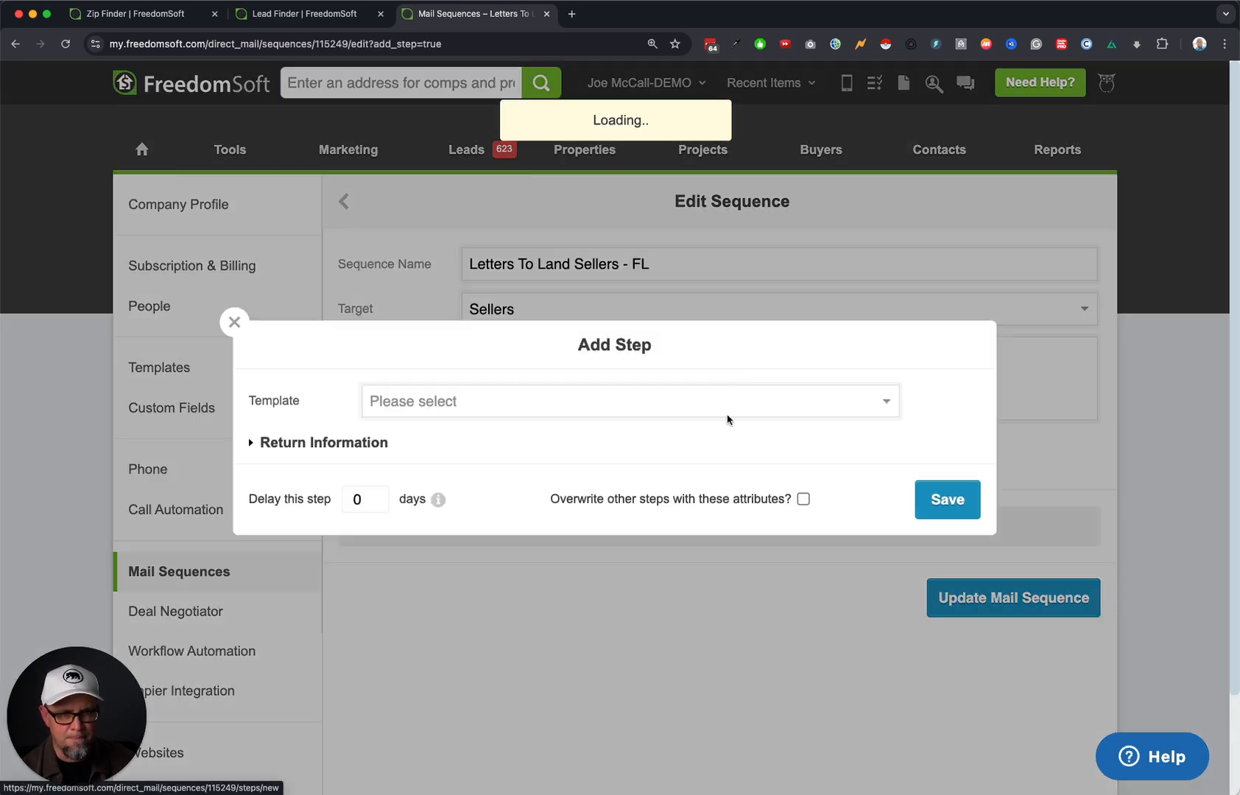
Choose Land Seller 1a - Neutral Letter as the step's template and preview it.
click(477, 411)
scroll(569, 611, down, 10)
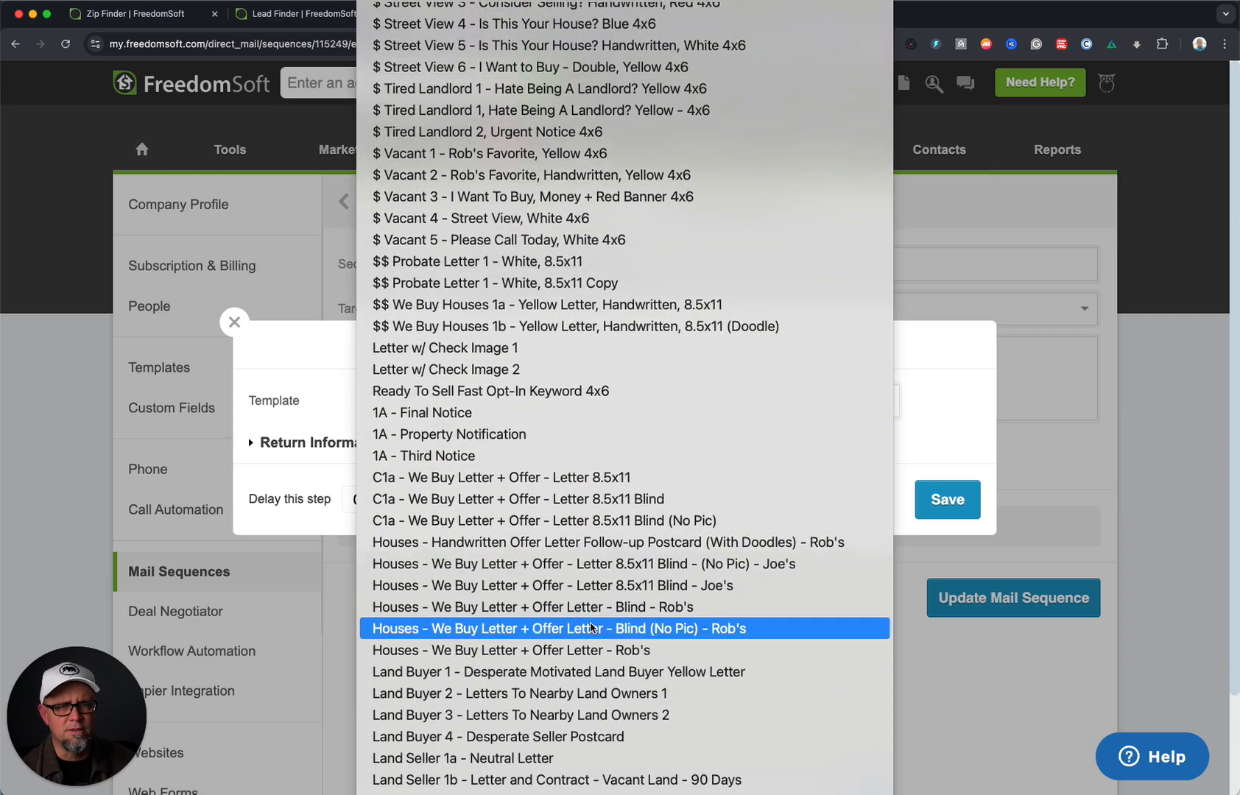
scroll(632, 626, down, 2)
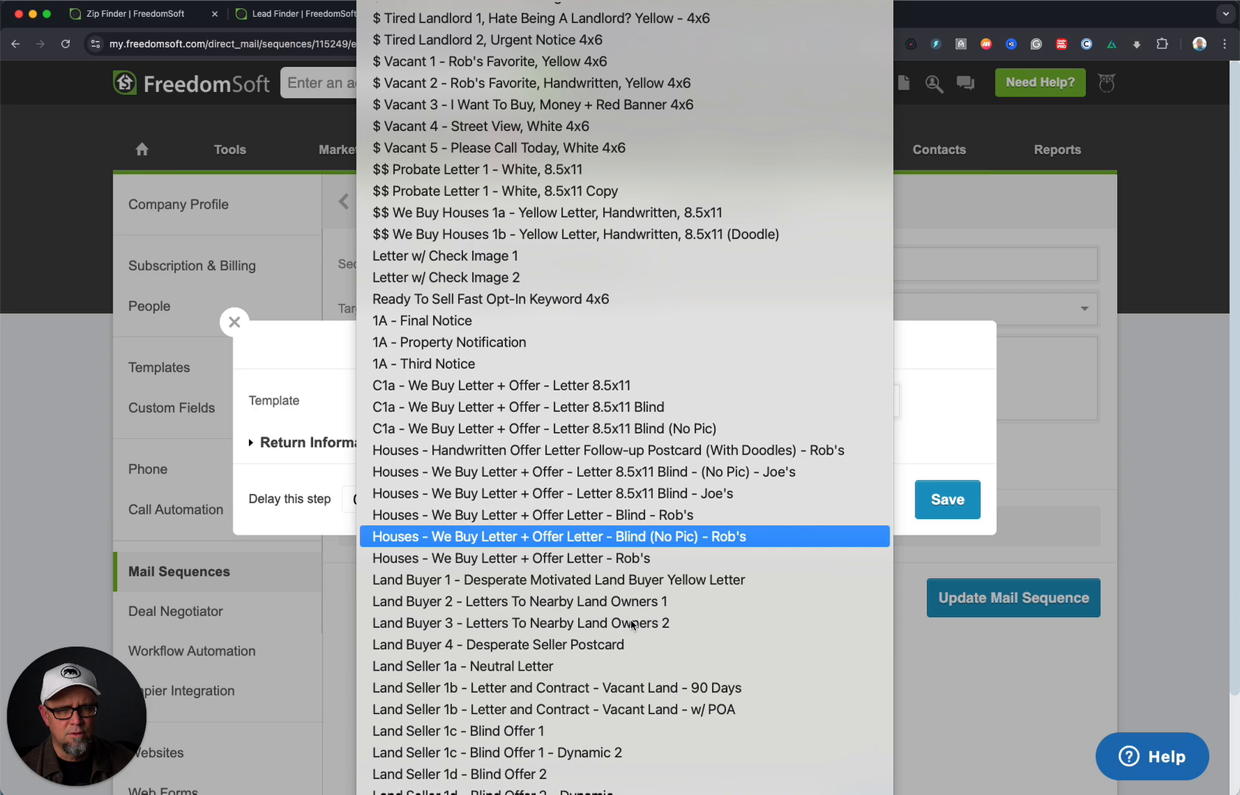
click(569, 668)
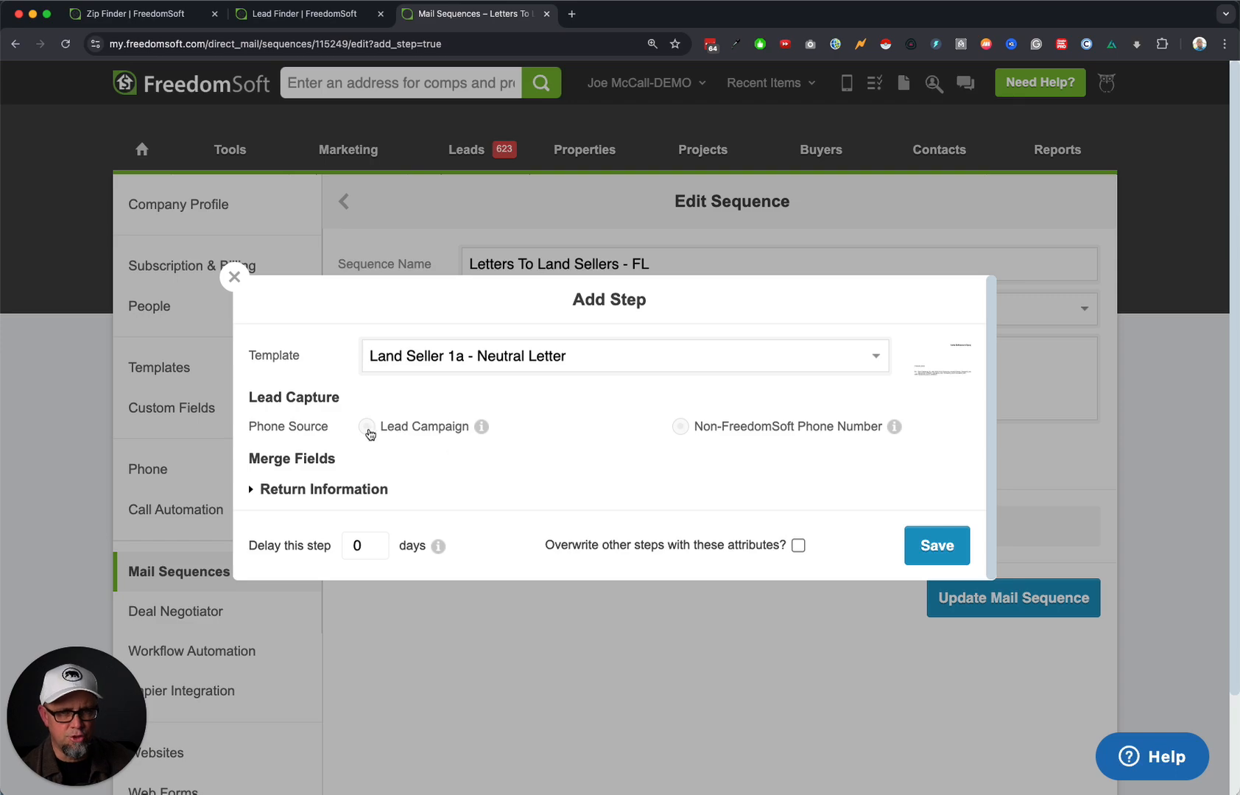
click(940, 350)
scroll(685, 504, down, 5)
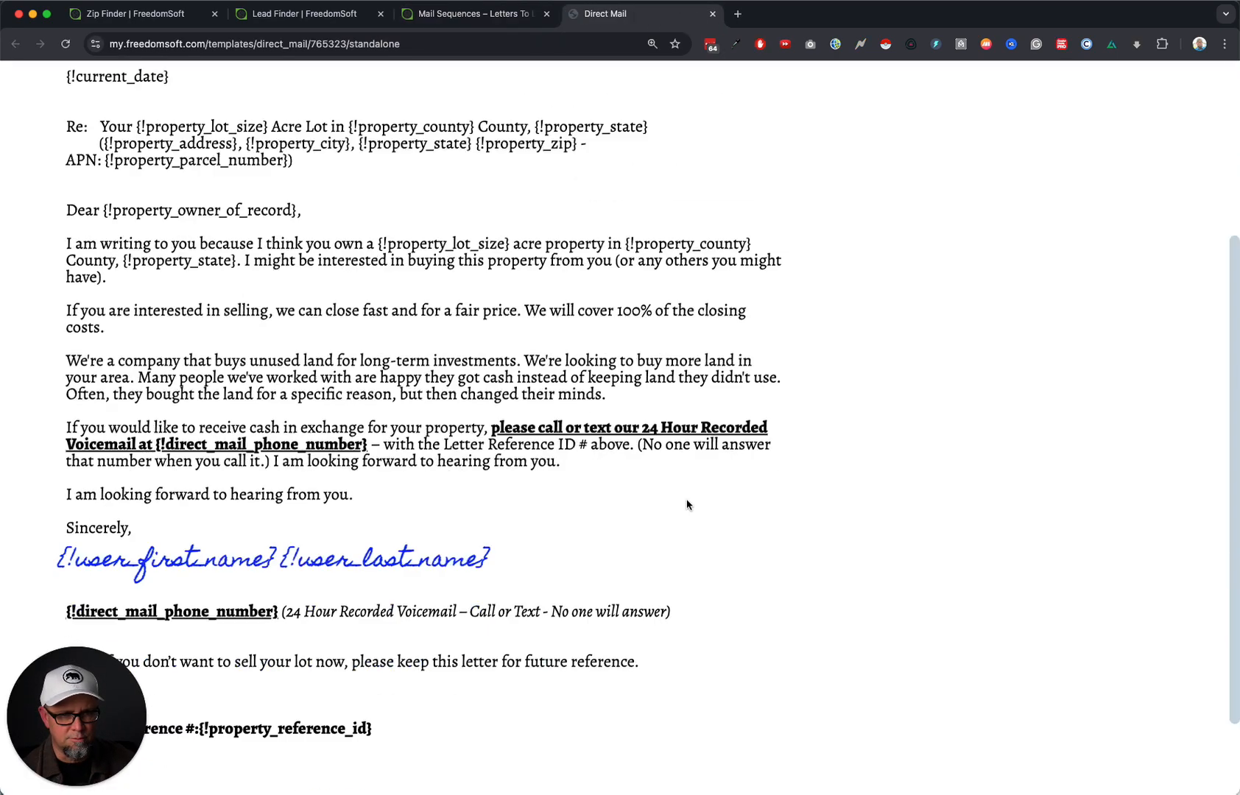
scroll(686, 505, up, 10)
key(super+w)
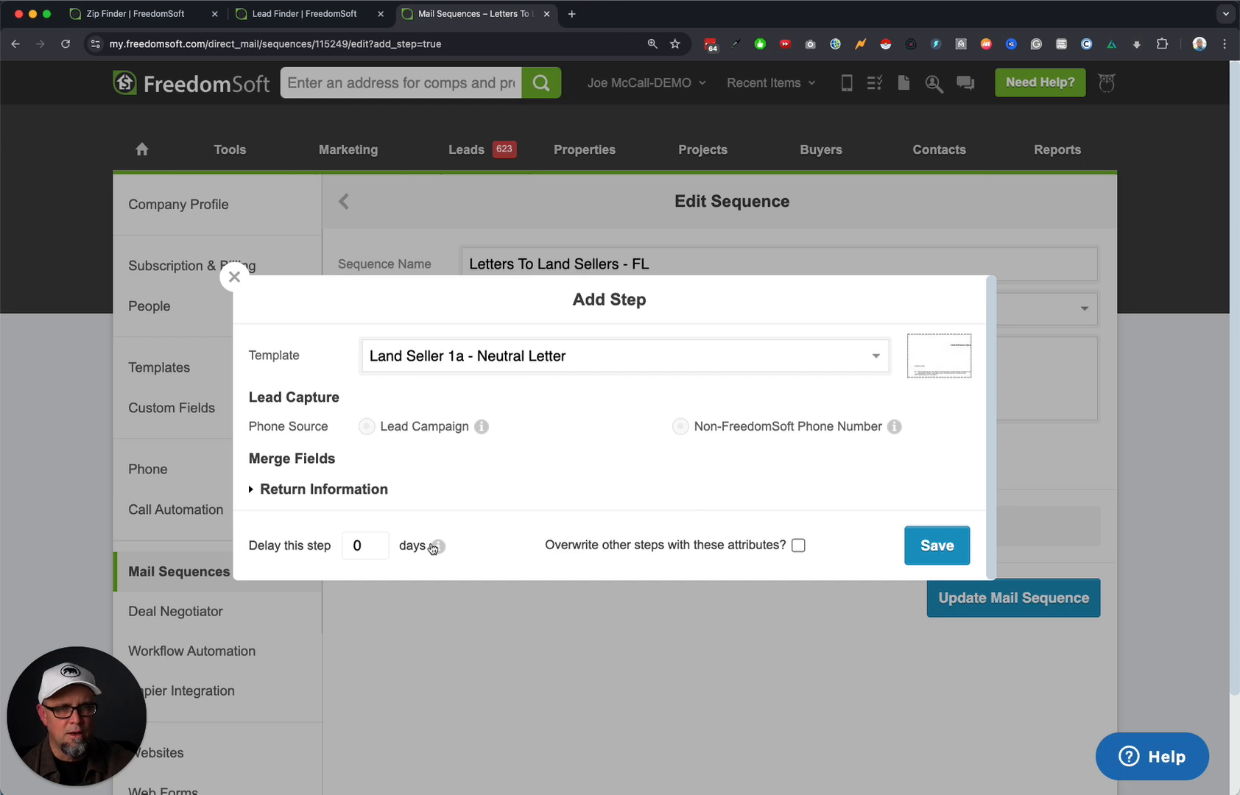
Use Florida Land Sellers - CAMPAIGN as the phone source and save the letter step.
click(366, 427)
click(415, 423)
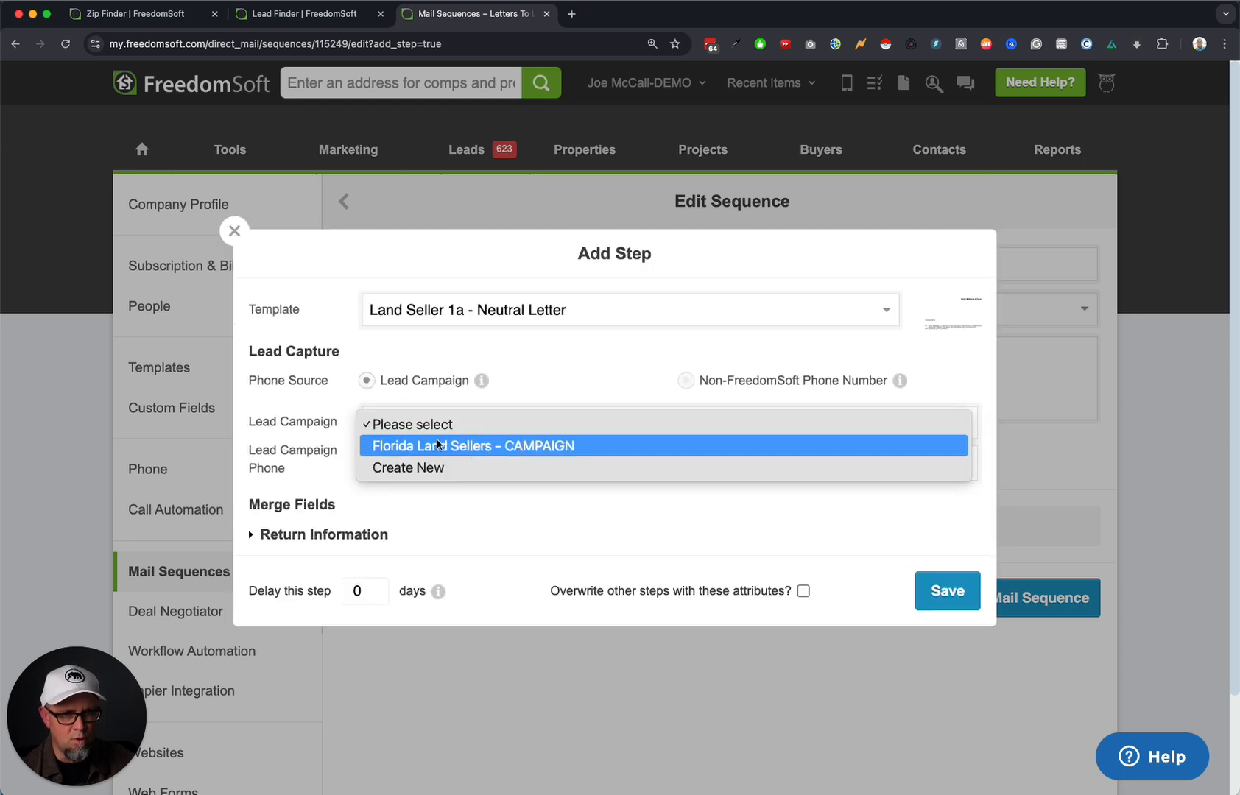
click(433, 444)
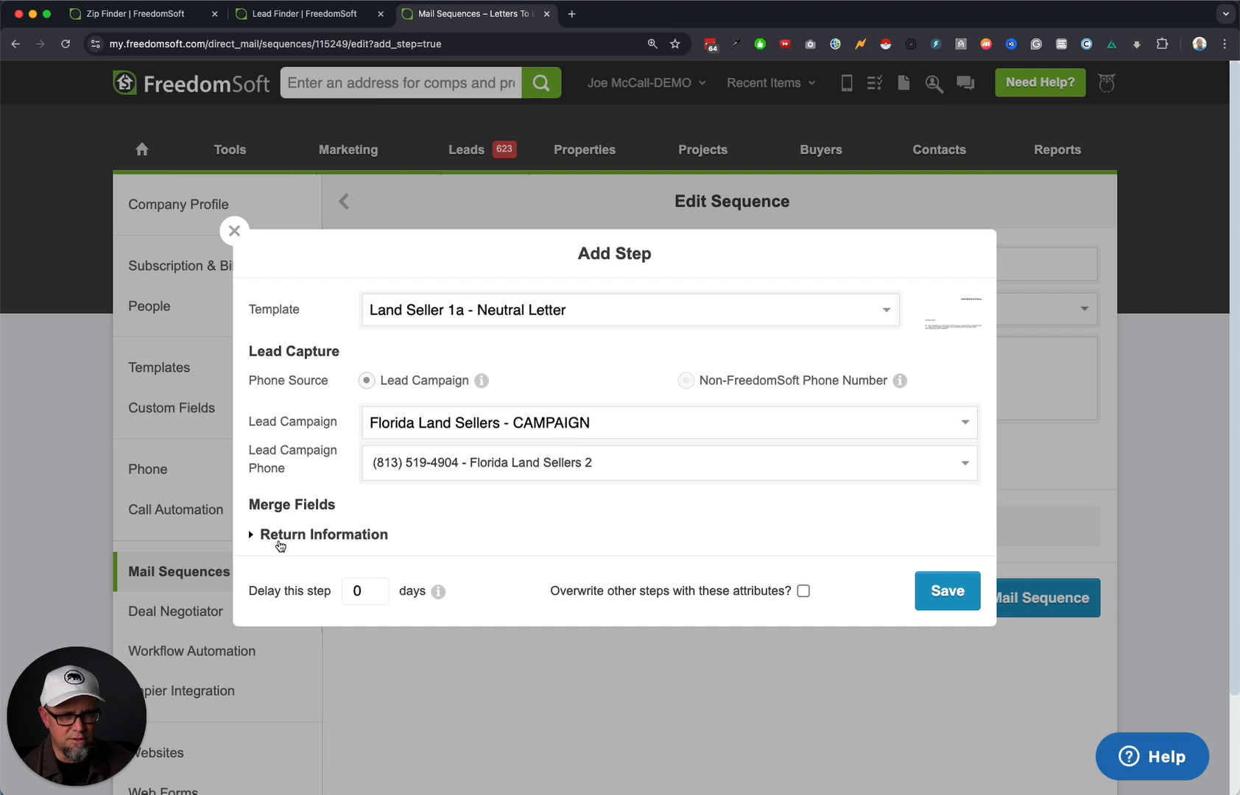
click(279, 541)
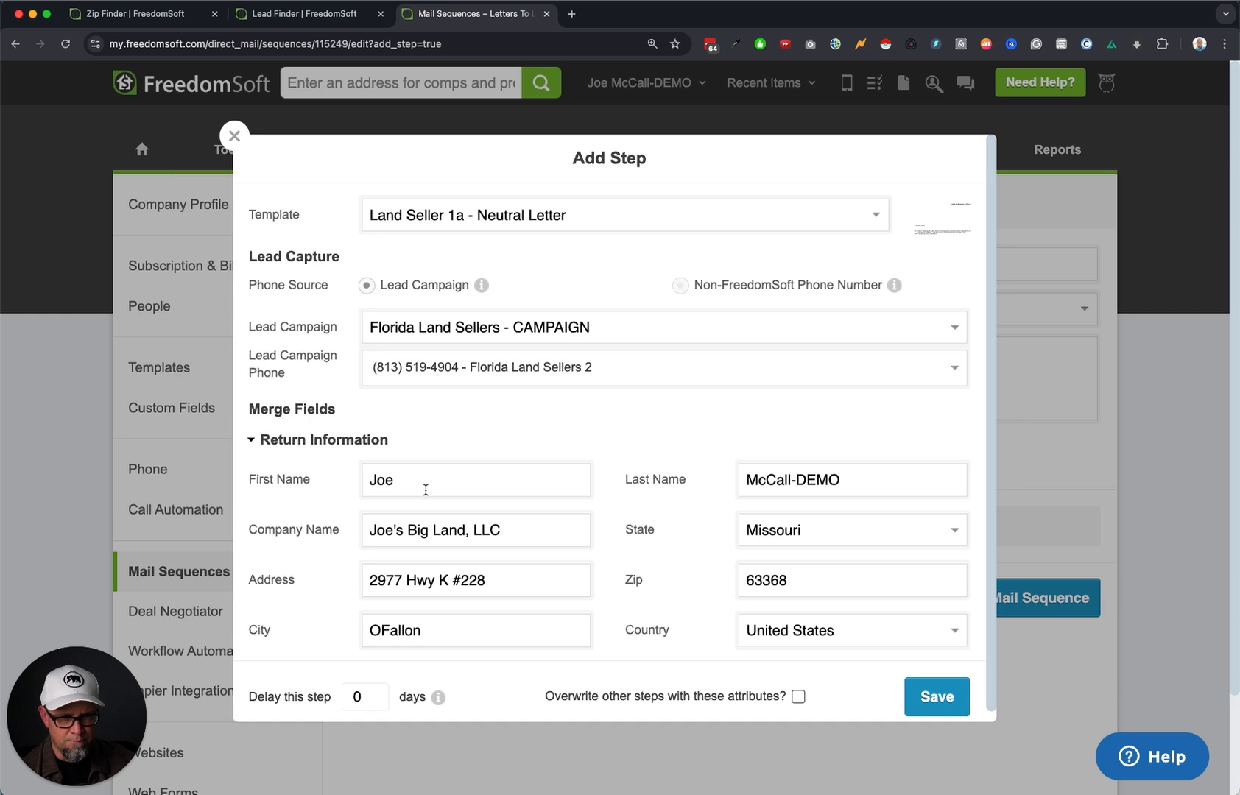
scroll(653, 582, down, 1)
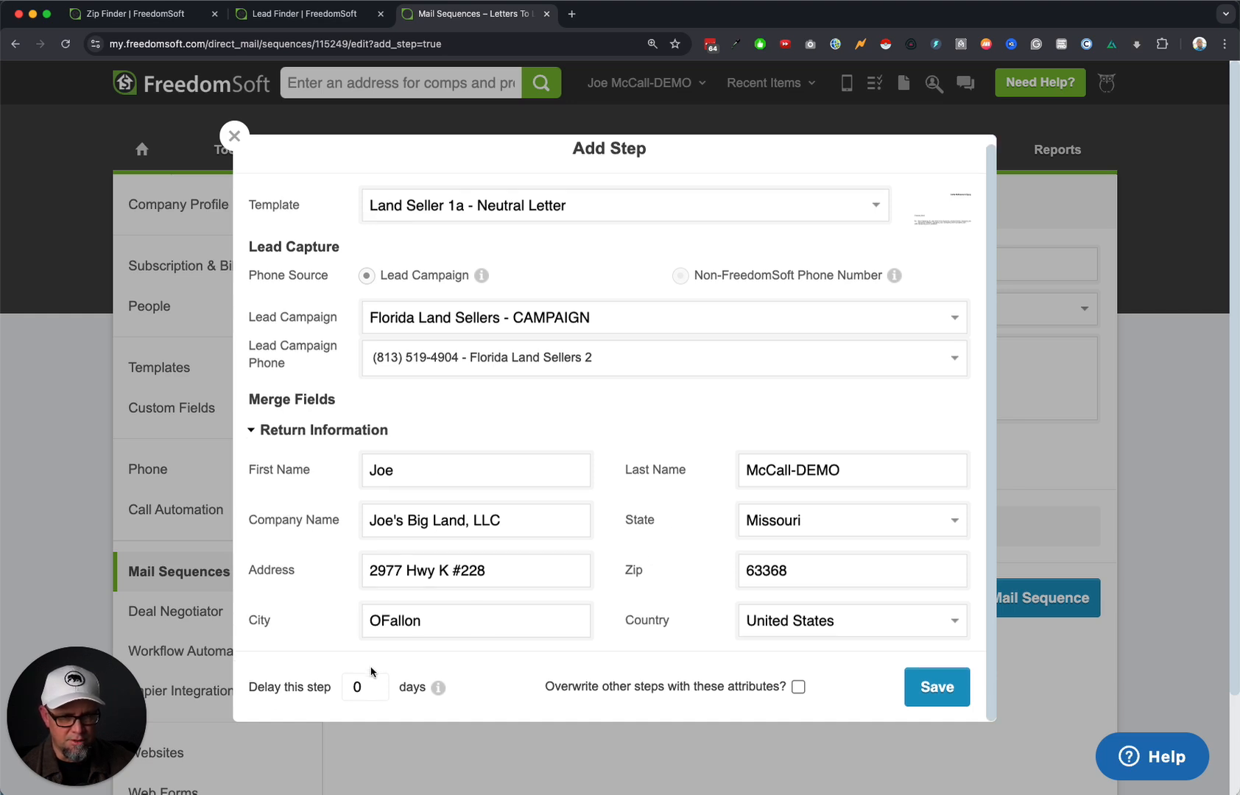
click(799, 687)
click(932, 686)
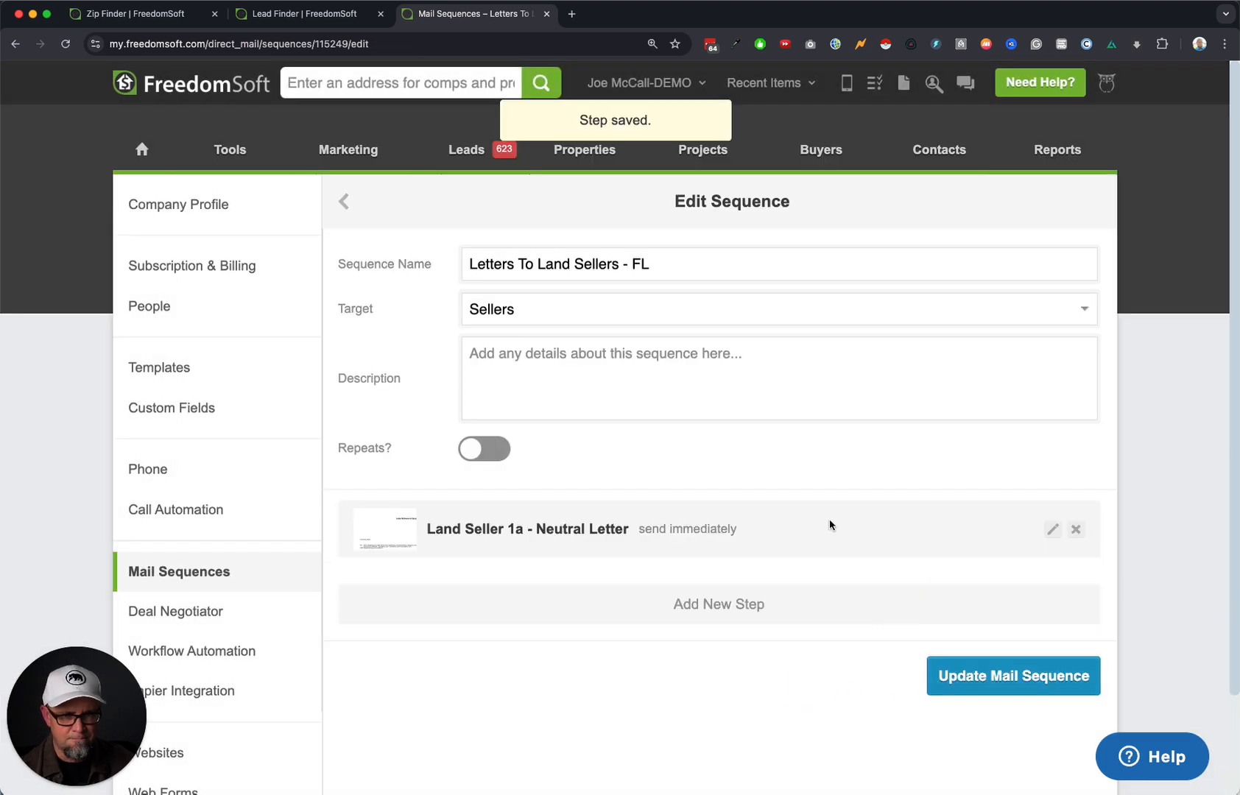
Reapply the step attributes, fix the sequence name's dash, and update the mail sequence.
click(1053, 528)
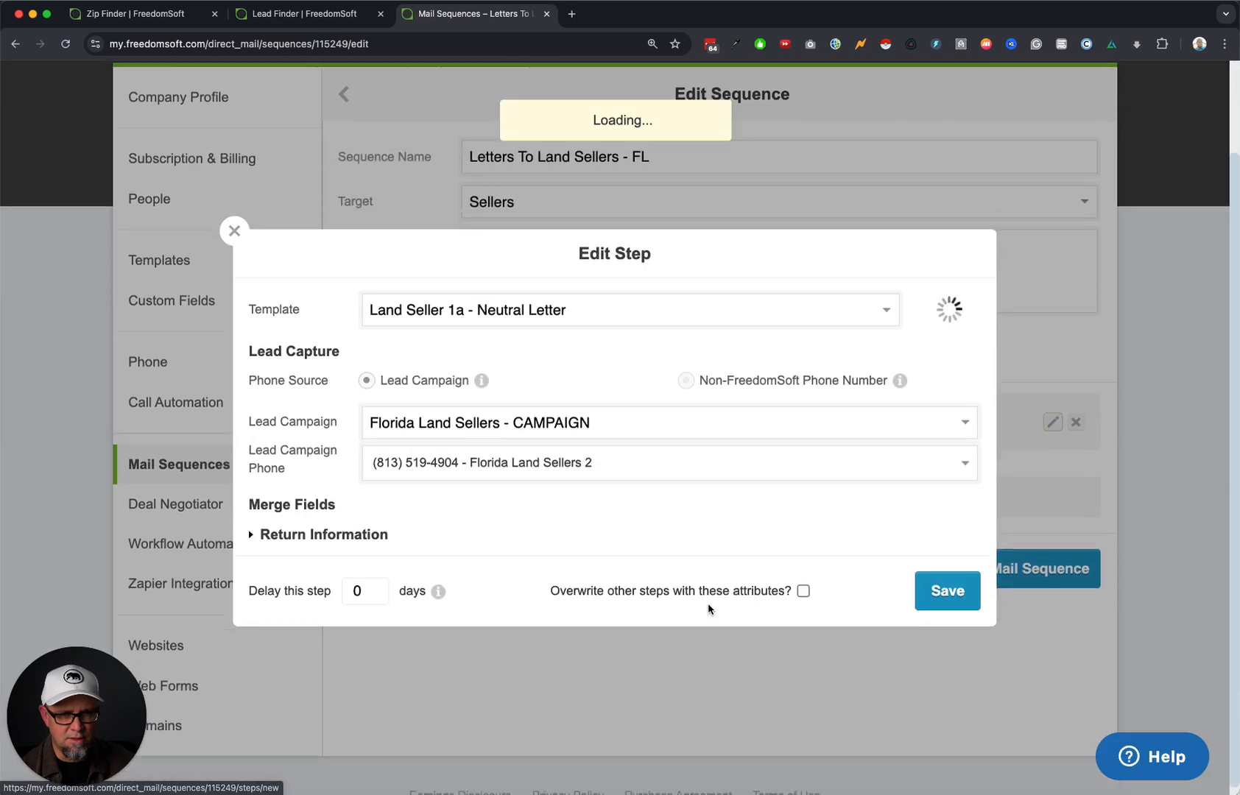
click(802, 591)
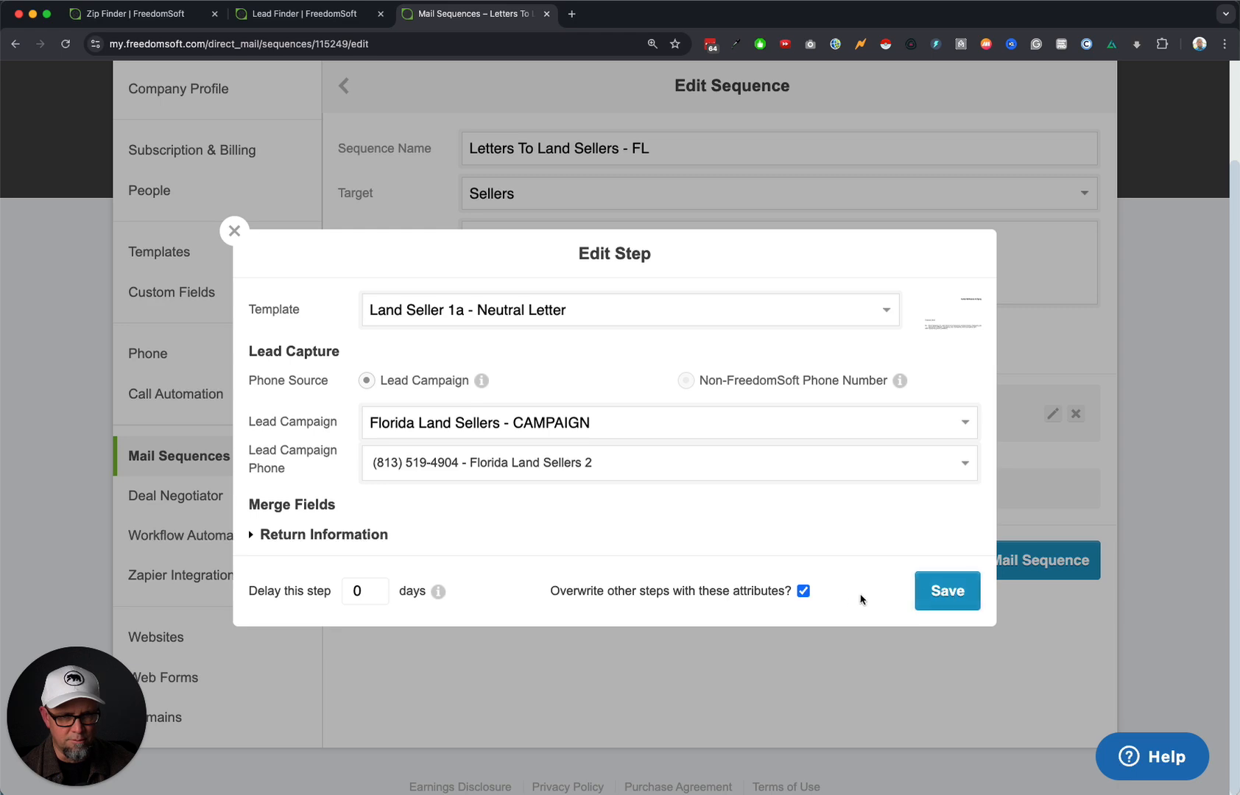
click(948, 592)
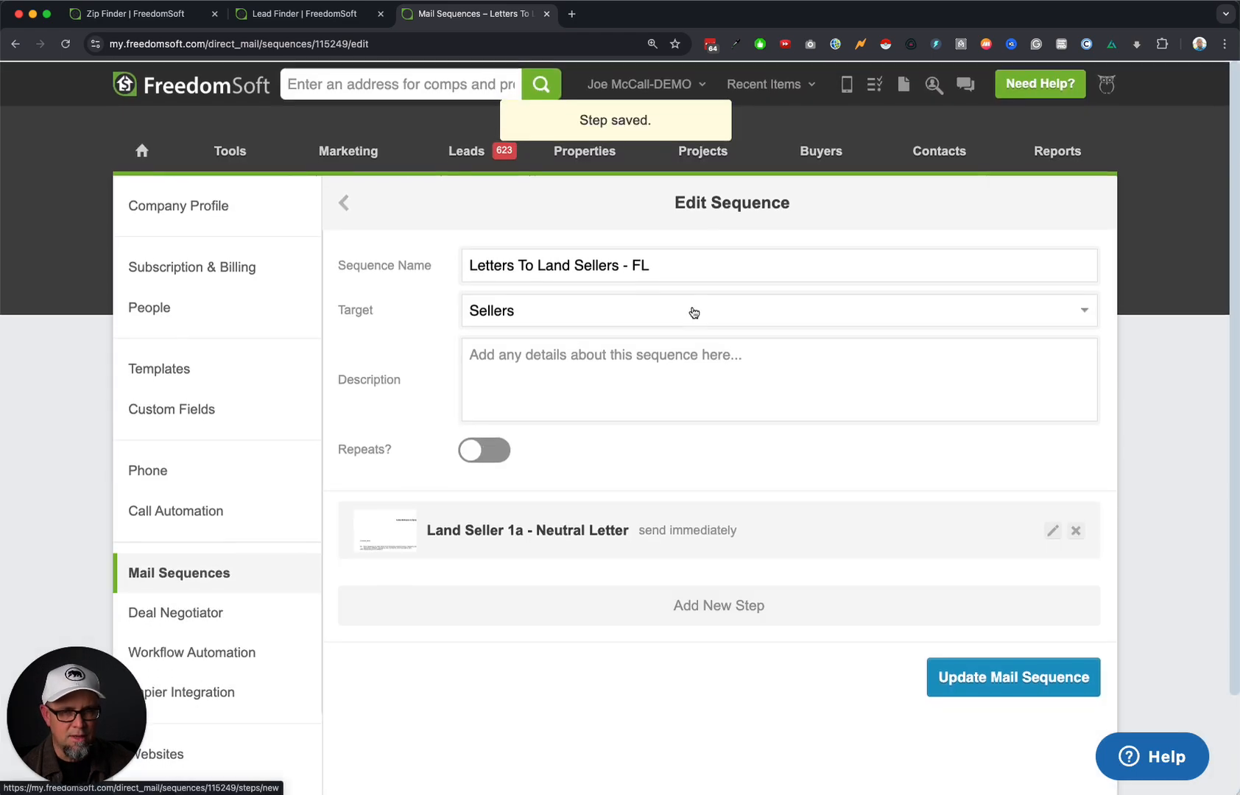
click(706, 263)
text(- Day 1)
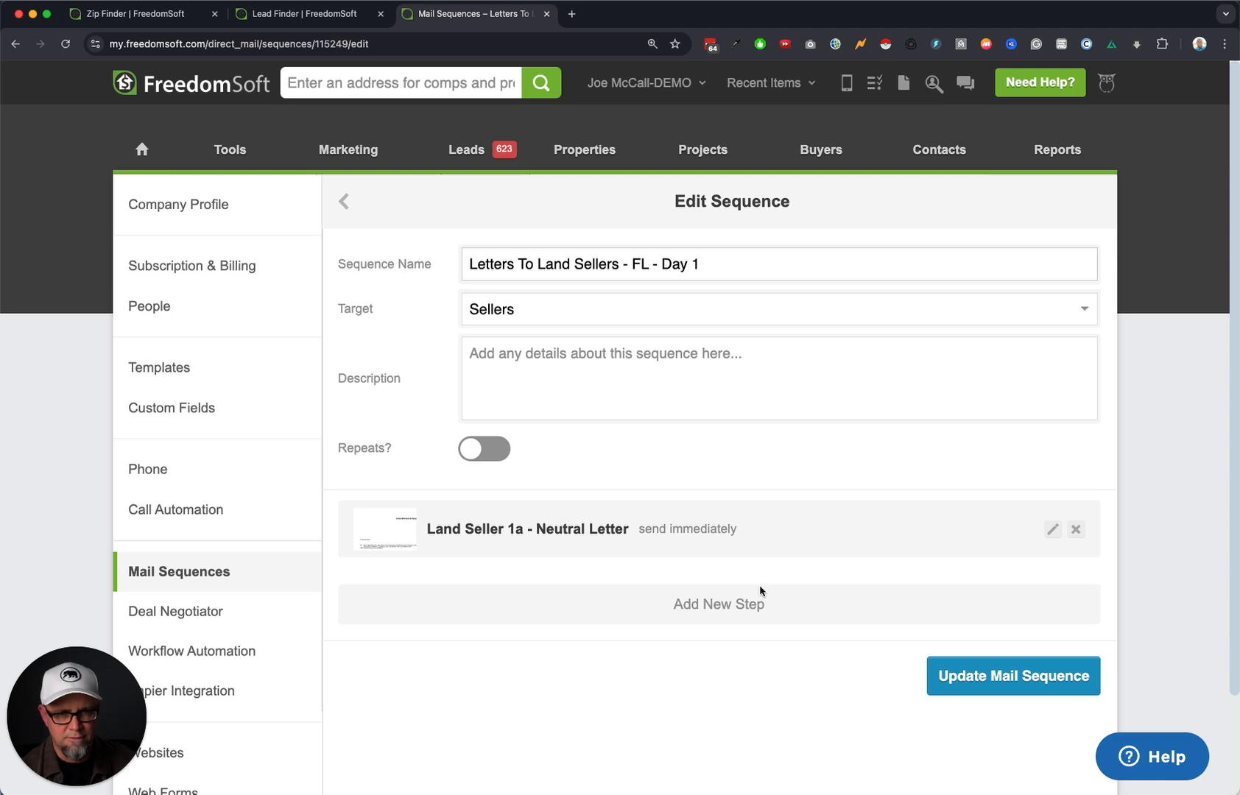
click(1012, 678)
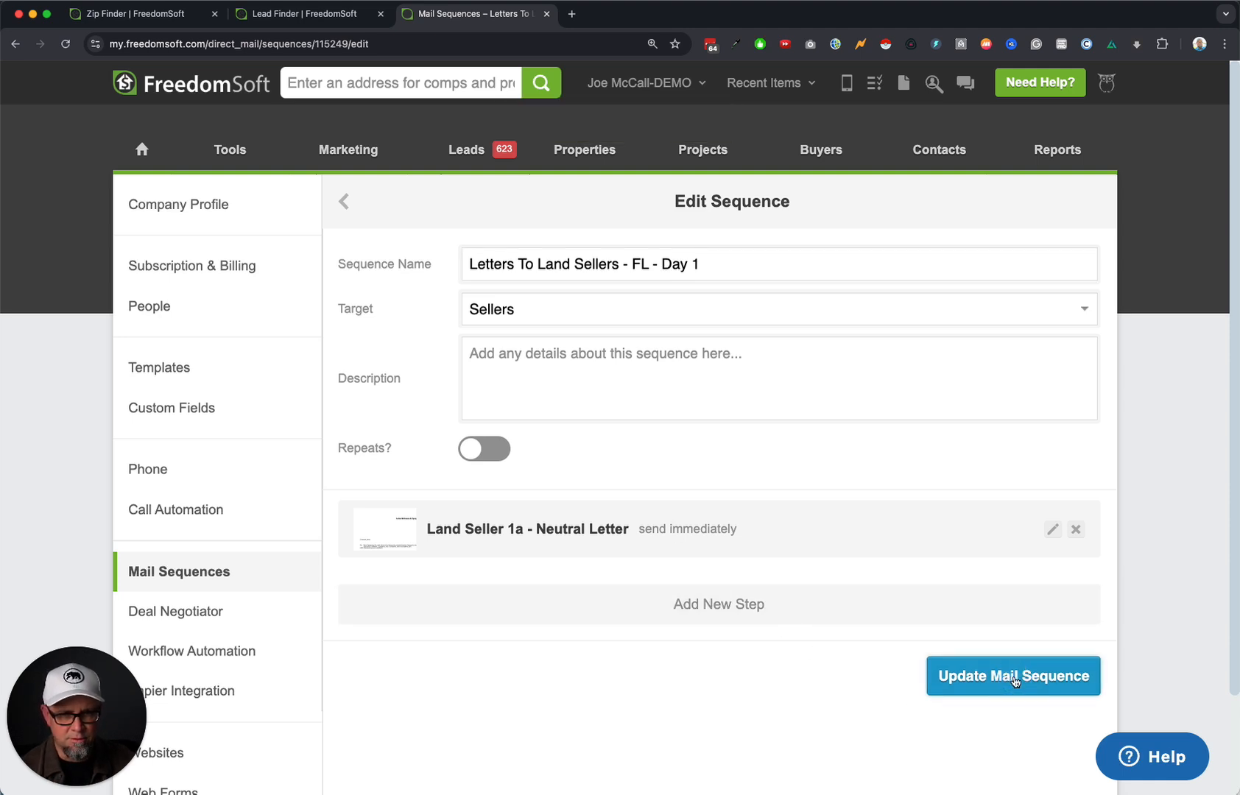
click(193, 574)
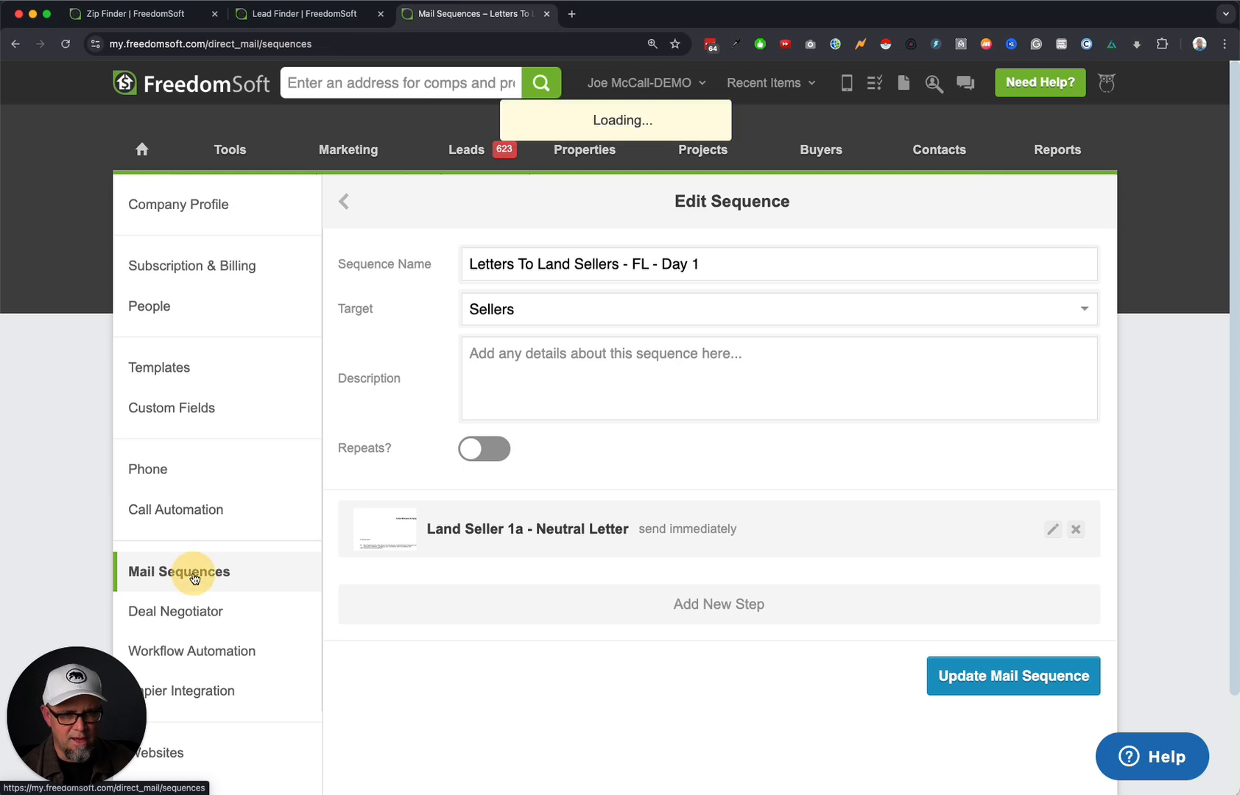
Duplicate the Day 1 land-seller sequence and rename the copy to 'Letters To Land Sellers - FL - Day 7'.
scroll(623, 604, down, 15)
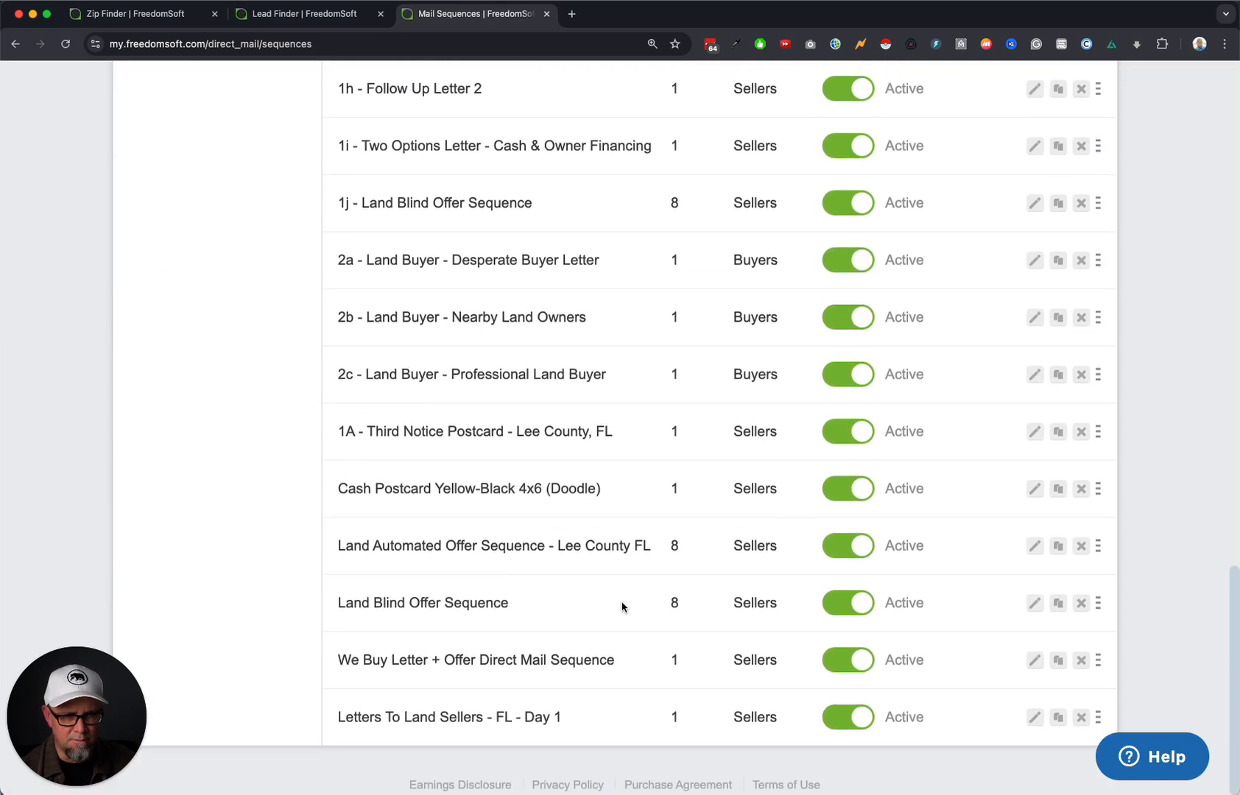
click(1060, 722)
scroll(1030, 729, down, 15)
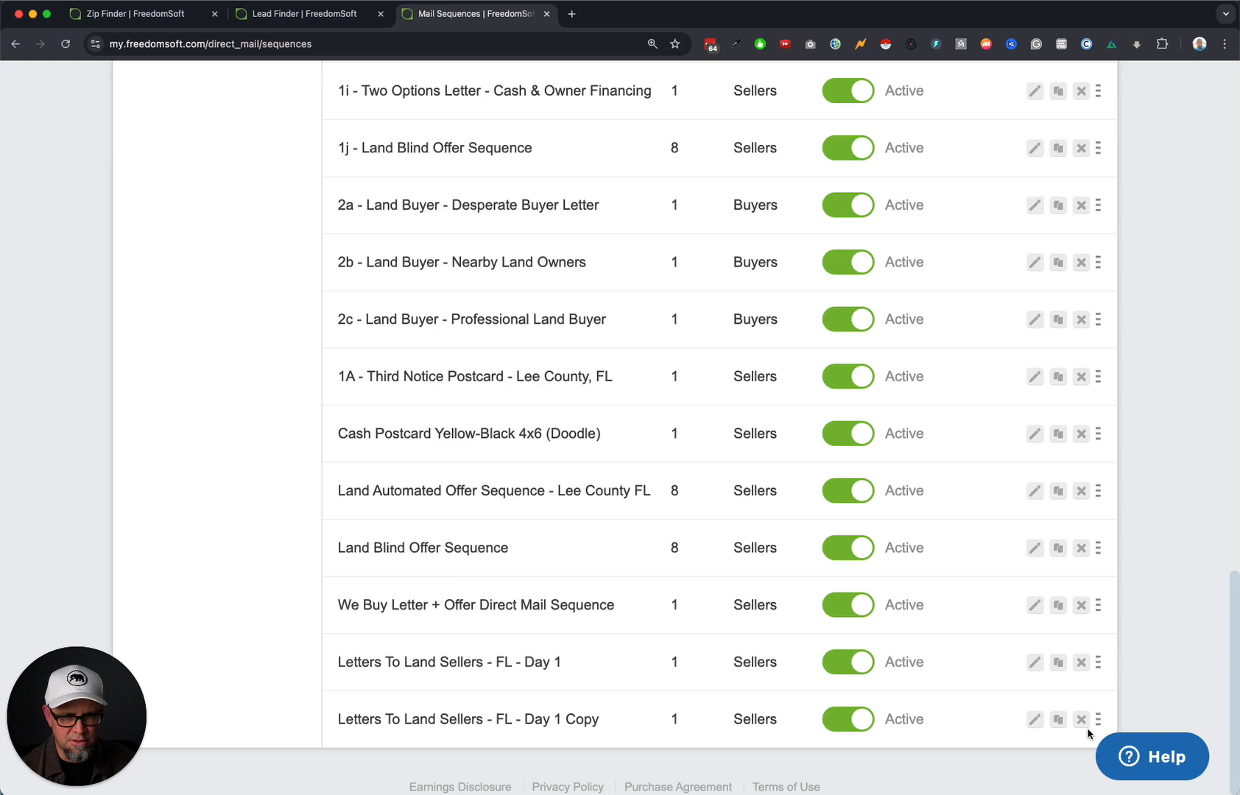
click(1035, 720)
drag(693, 261, 761, 259)
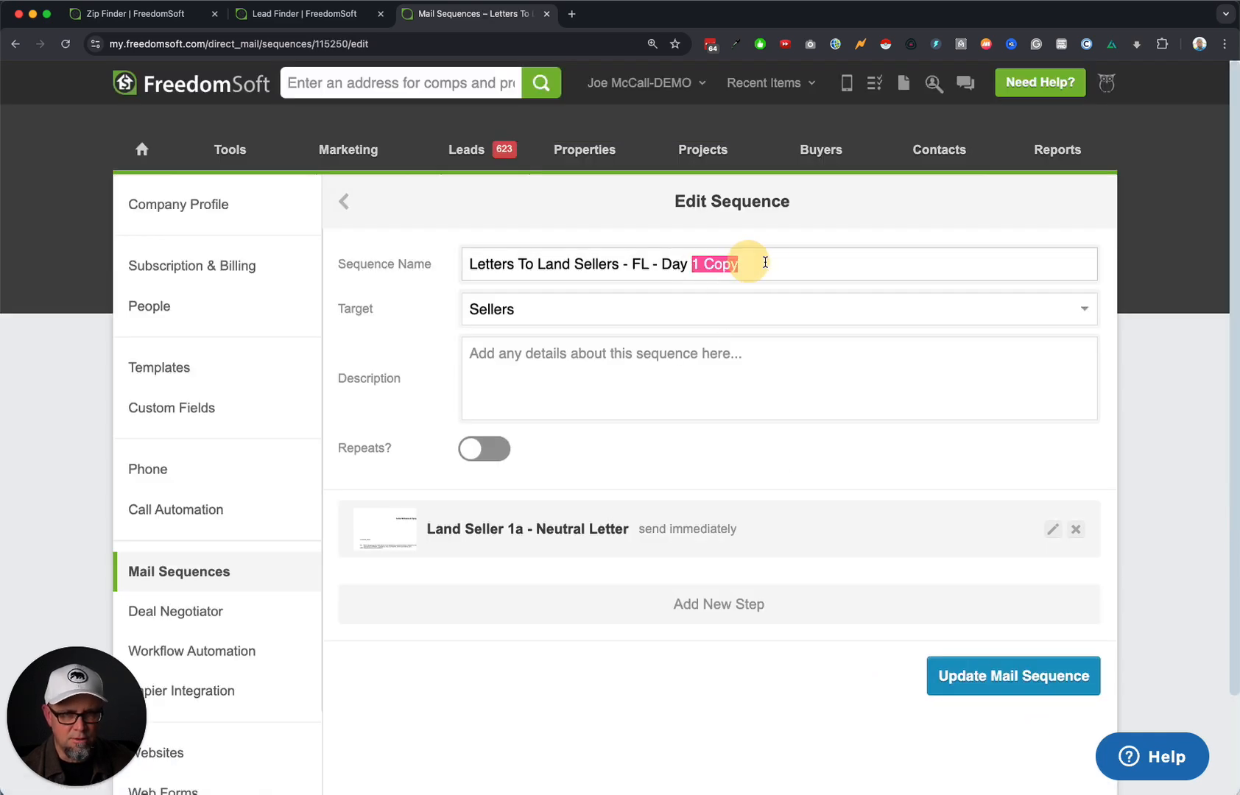
text(7)
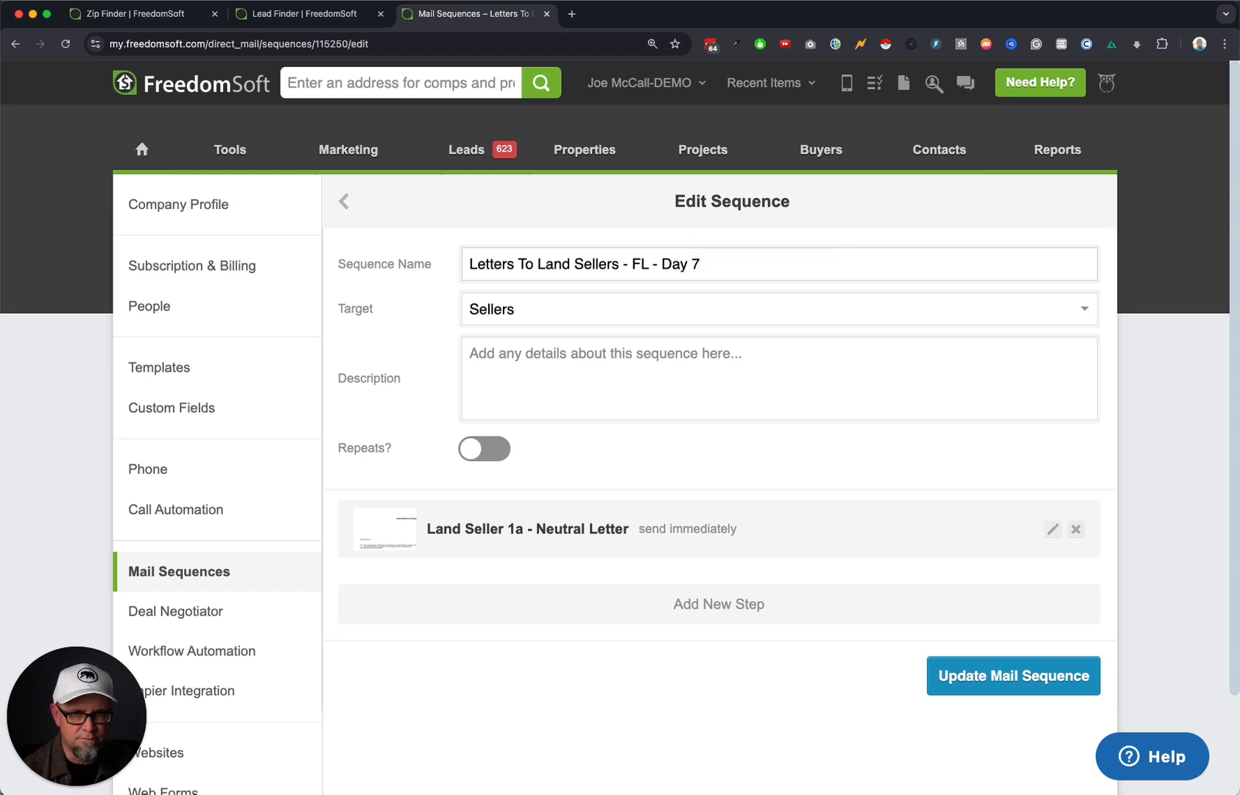
Change the letter step's delay to 7 days and save the updated Day 7 sequence.
click(1052, 530)
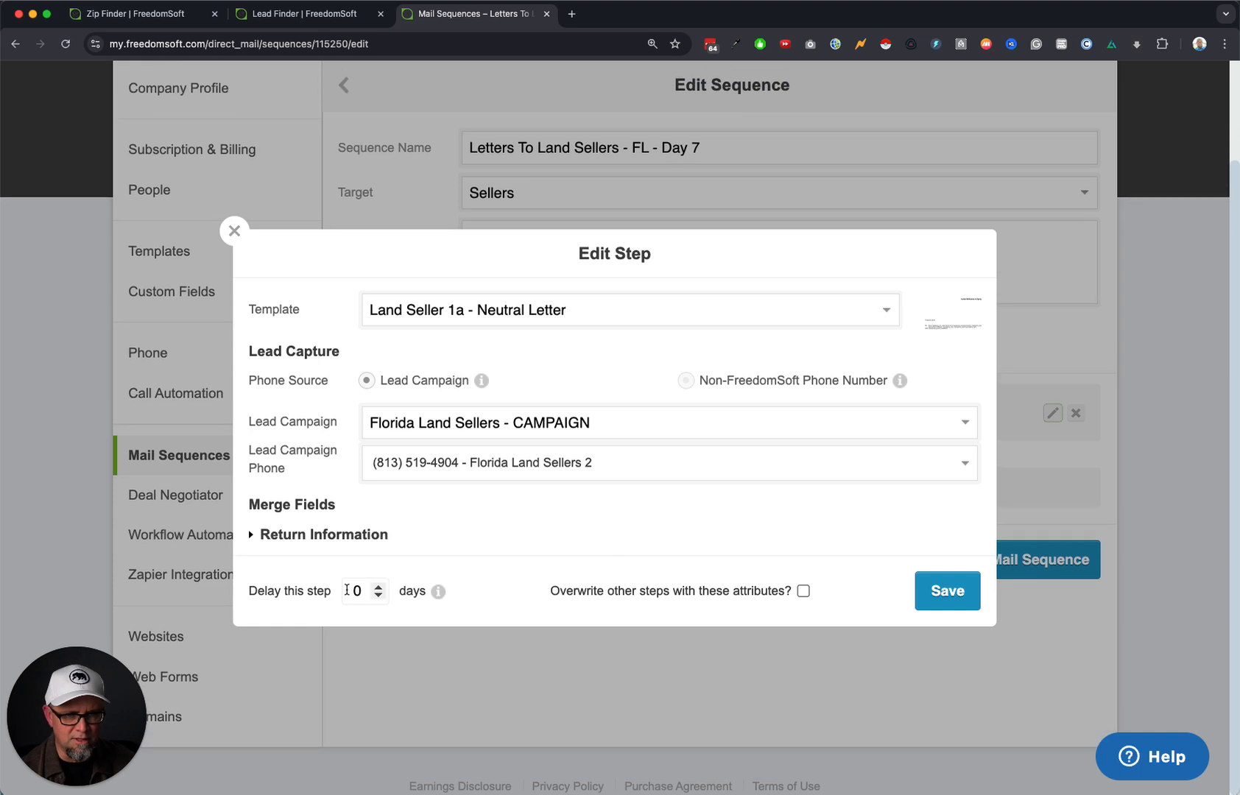
click(357, 591)
key(BackSpace)
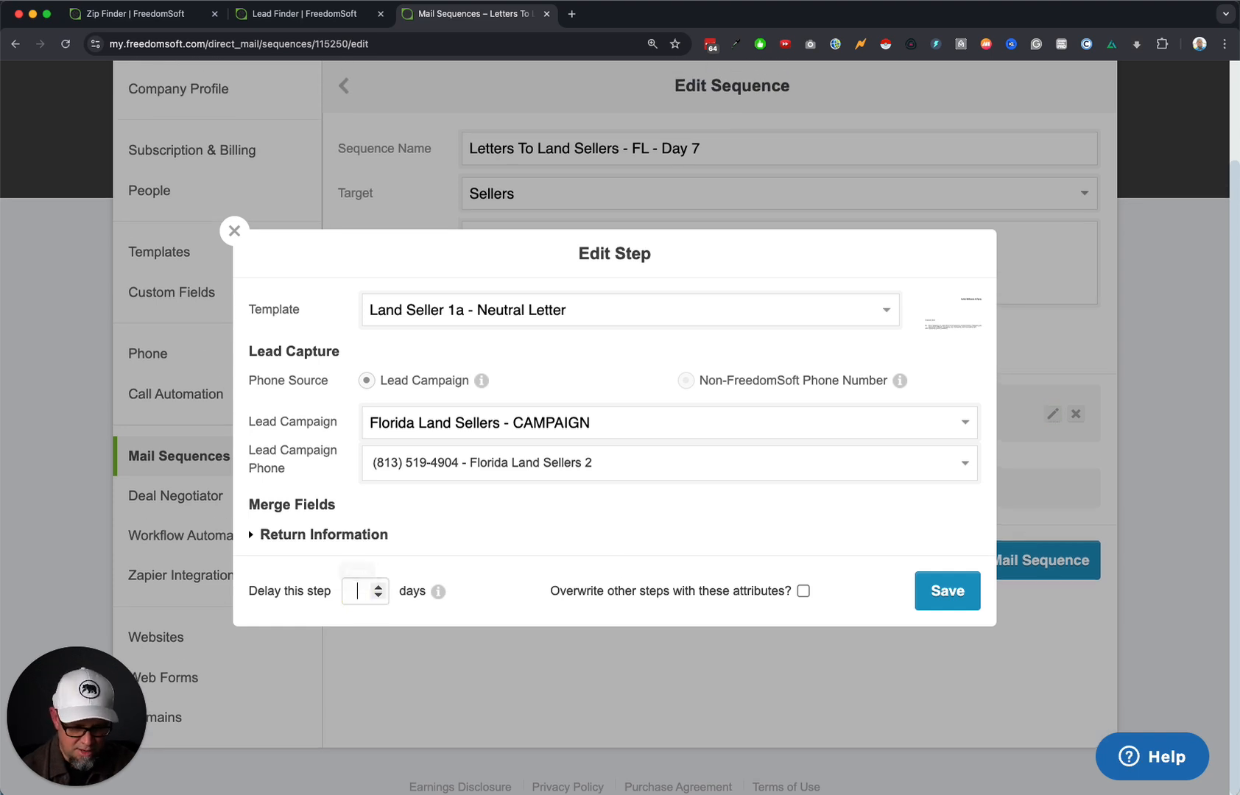
click(921, 594)
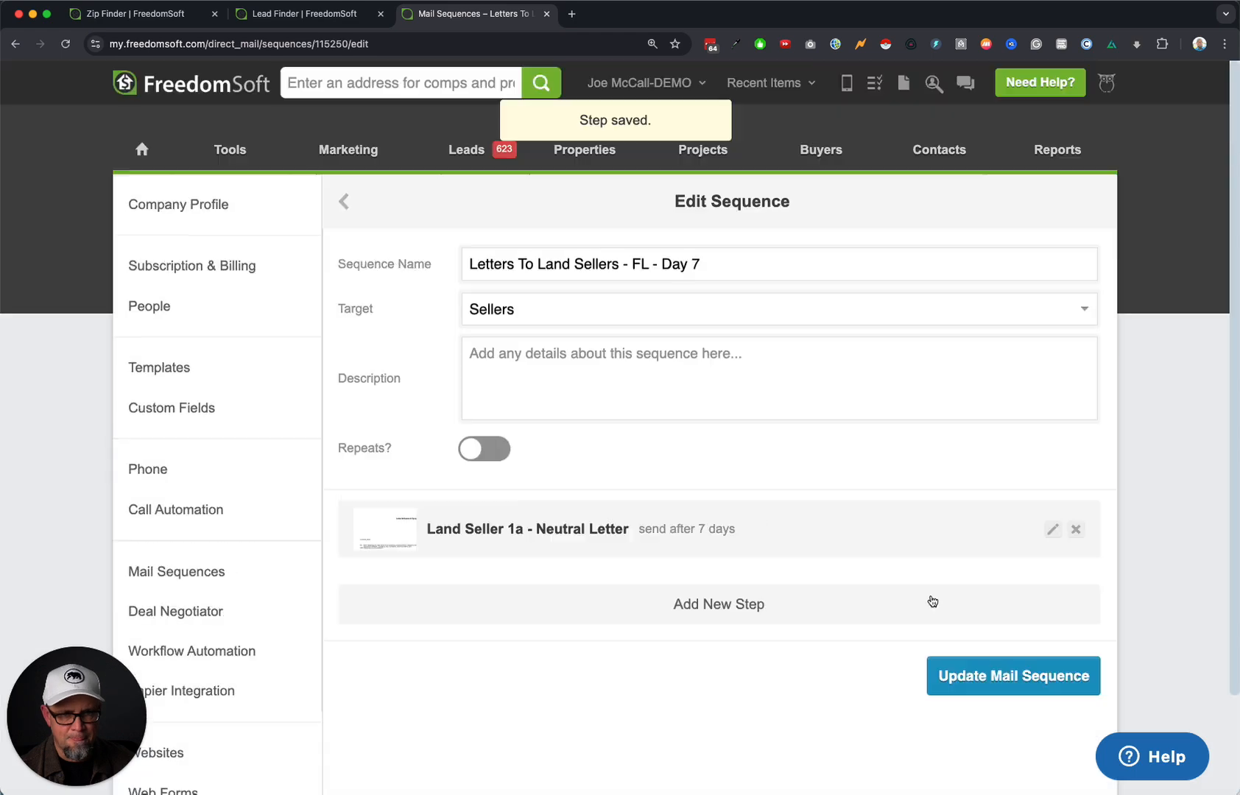
click(1015, 682)
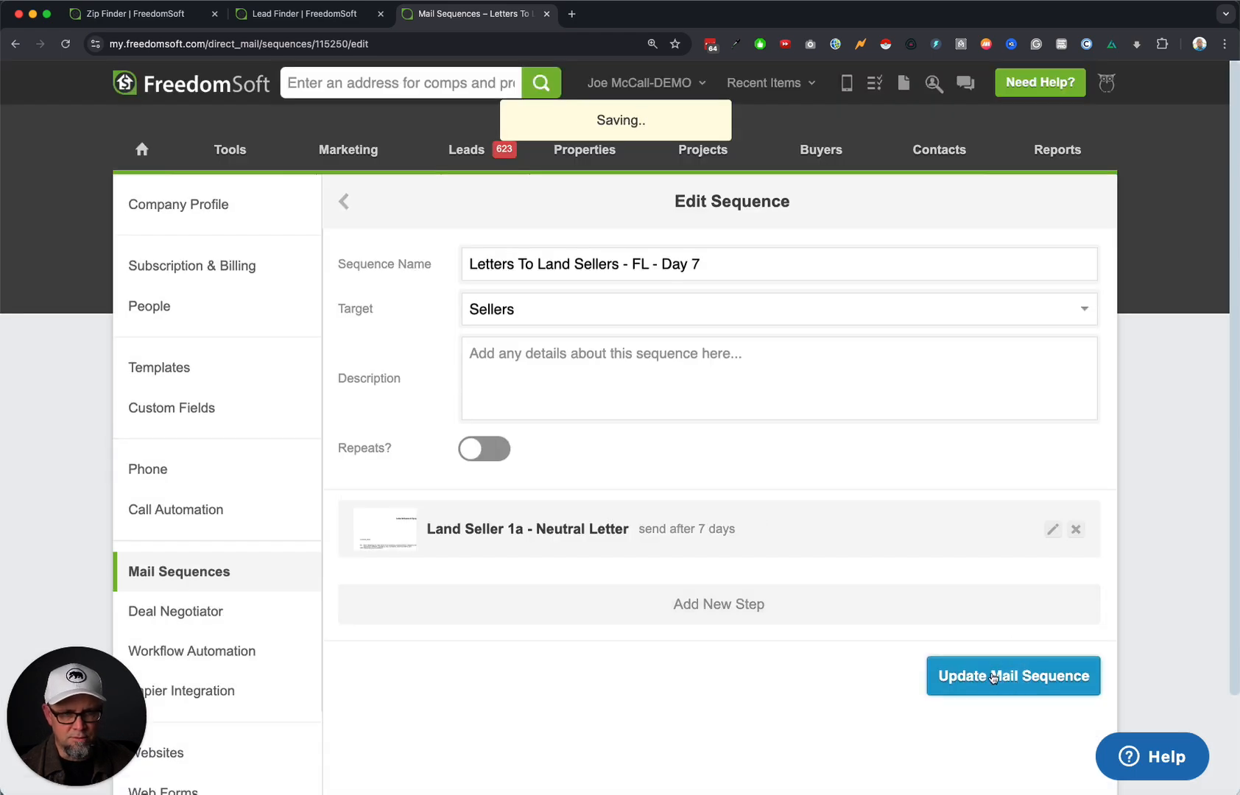
Back on the Mail Sequences list, duplicate the Day 7 sequence into 'Letters To Land Sellers - FL - Day 7 Copy'.
click(206, 571)
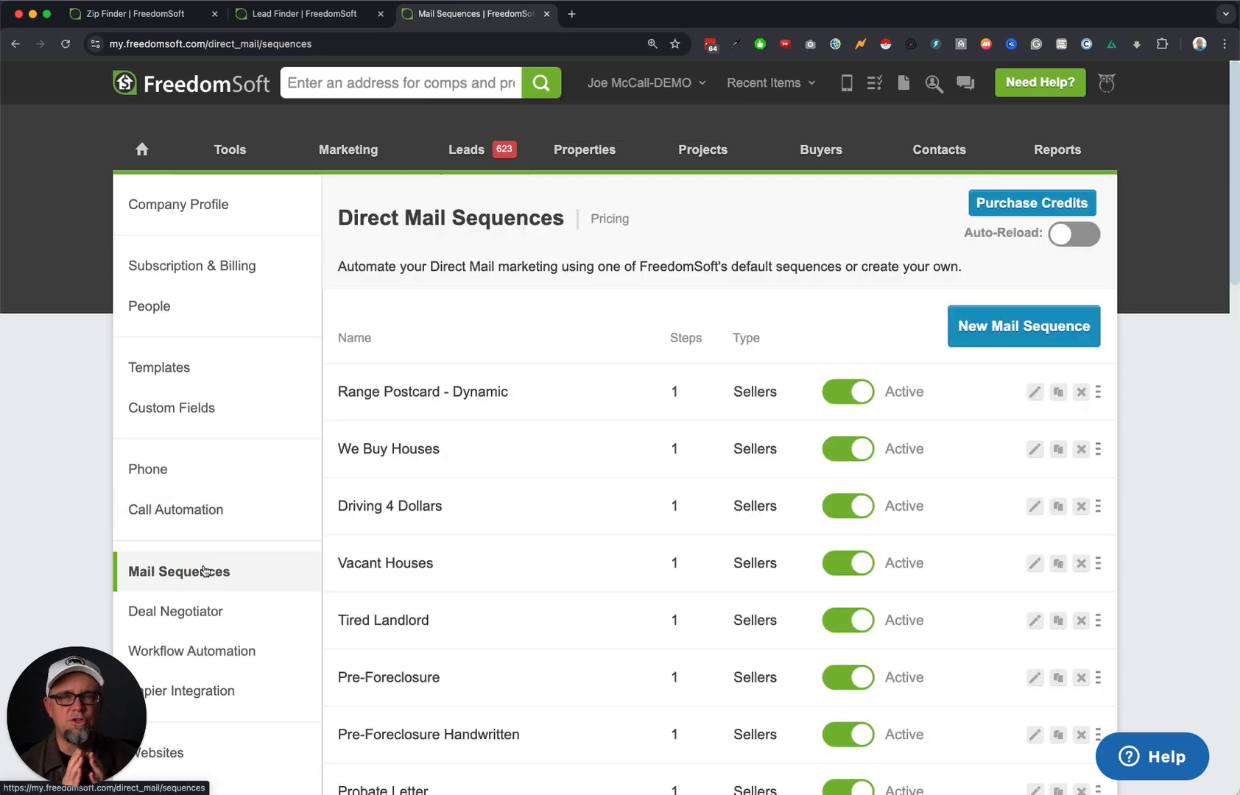
scroll(205, 570, down, 10)
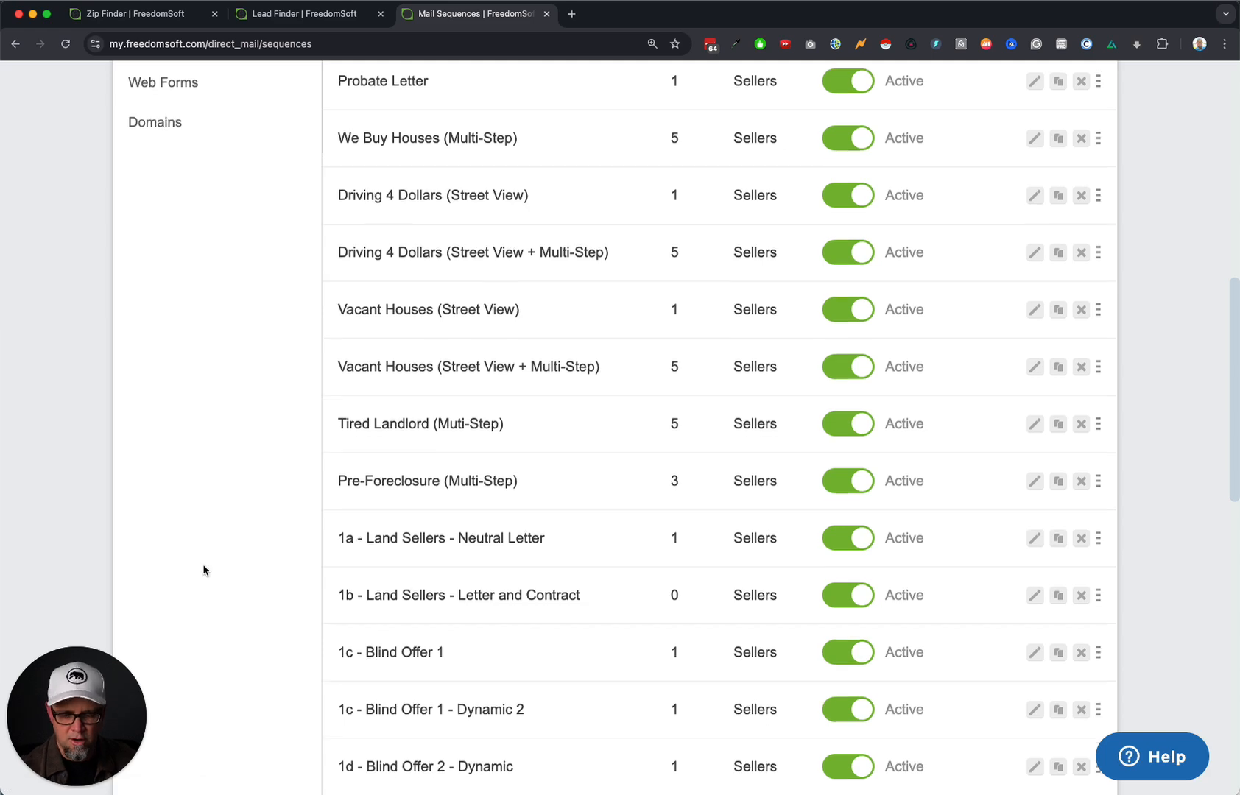
scroll(204, 570, down, 15)
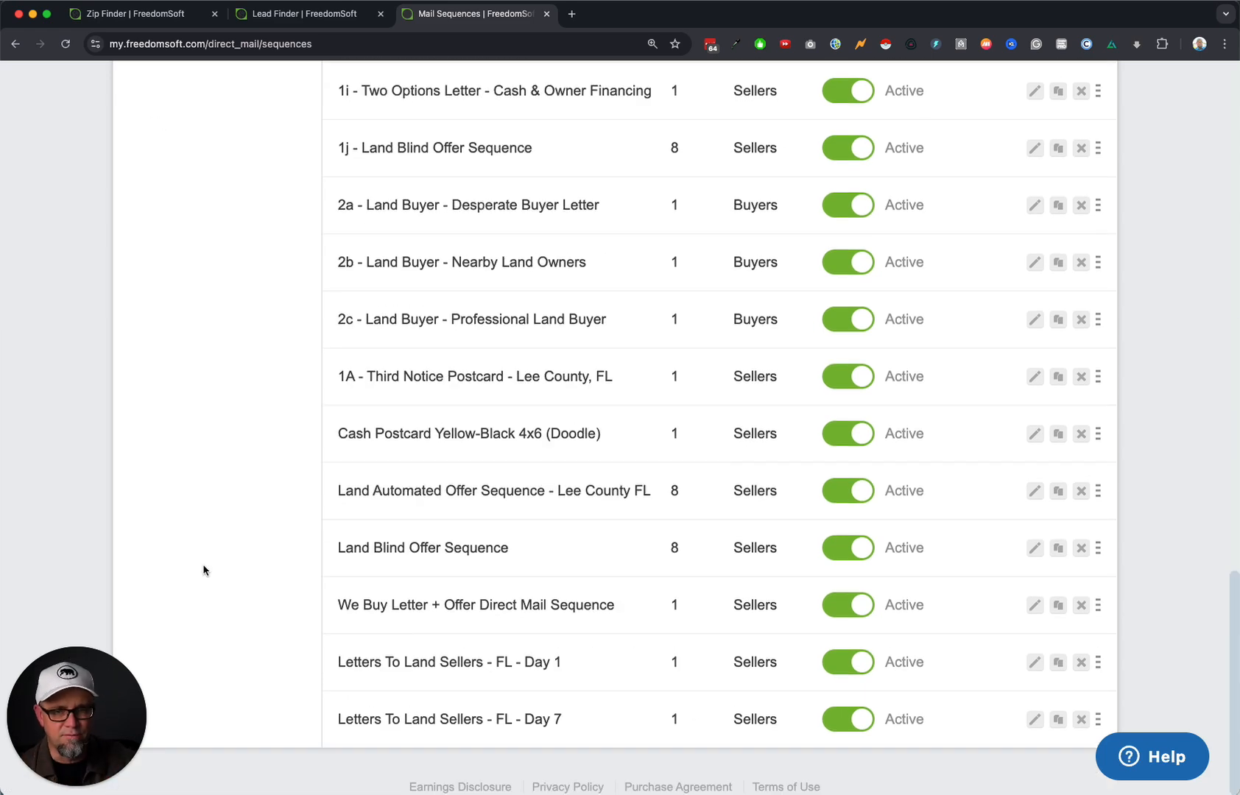
click(1058, 719)
scroll(942, 735, down, 15)
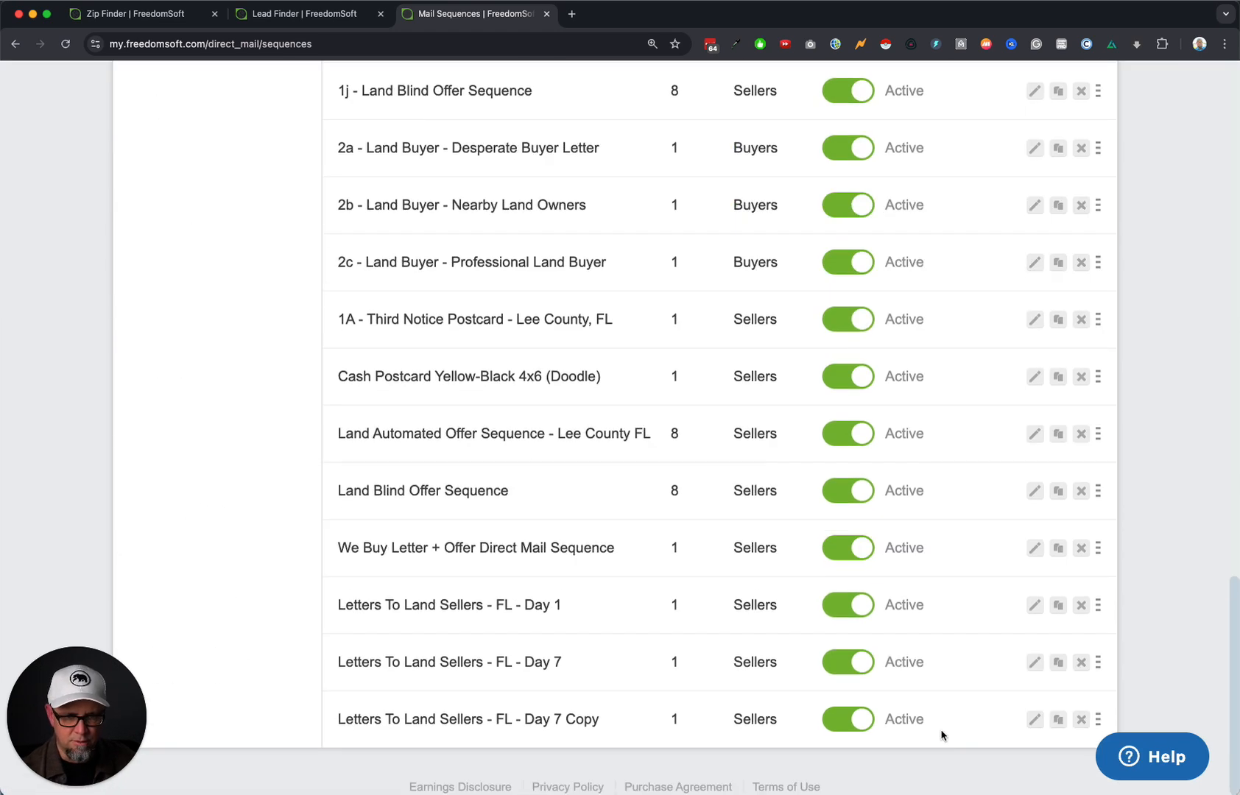
Rename the Day 7 Copy sequence to 'Letters To Land Sellers - FL - Day 14'.
click(1034, 720)
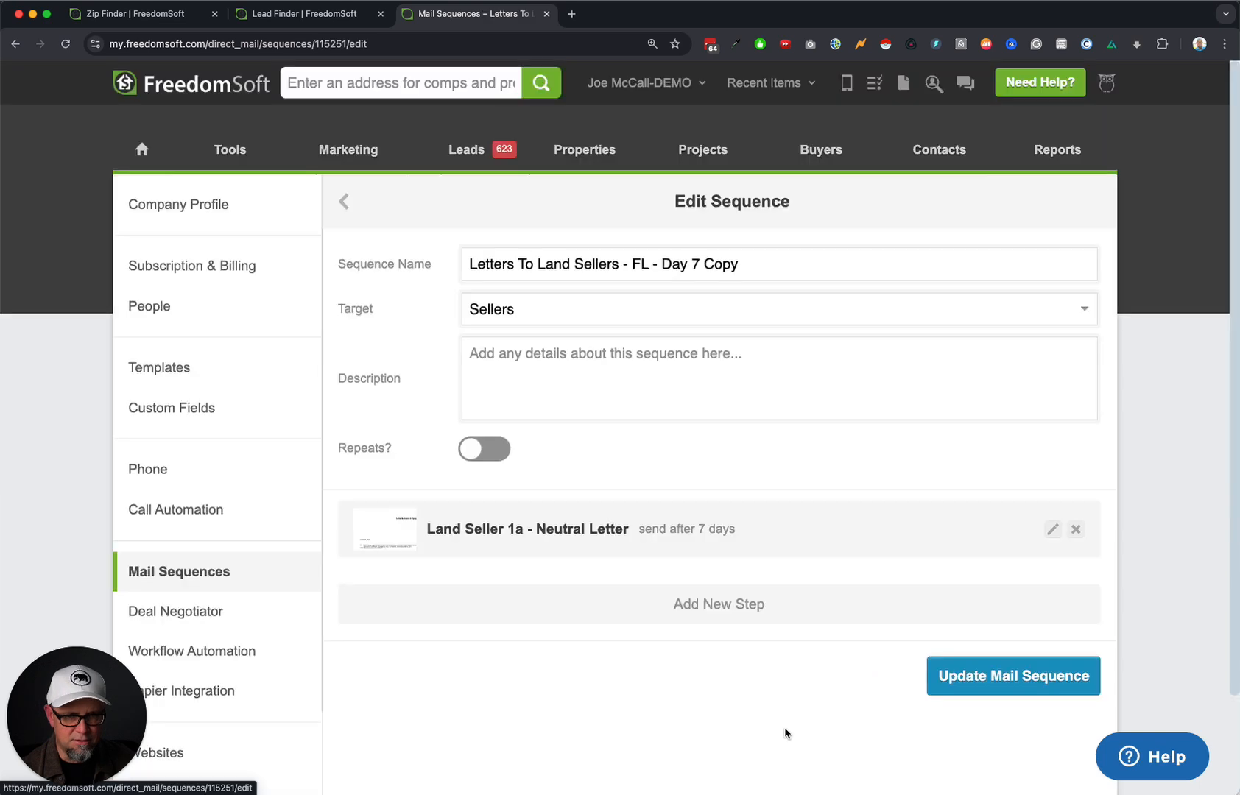
drag(696, 265, 803, 266)
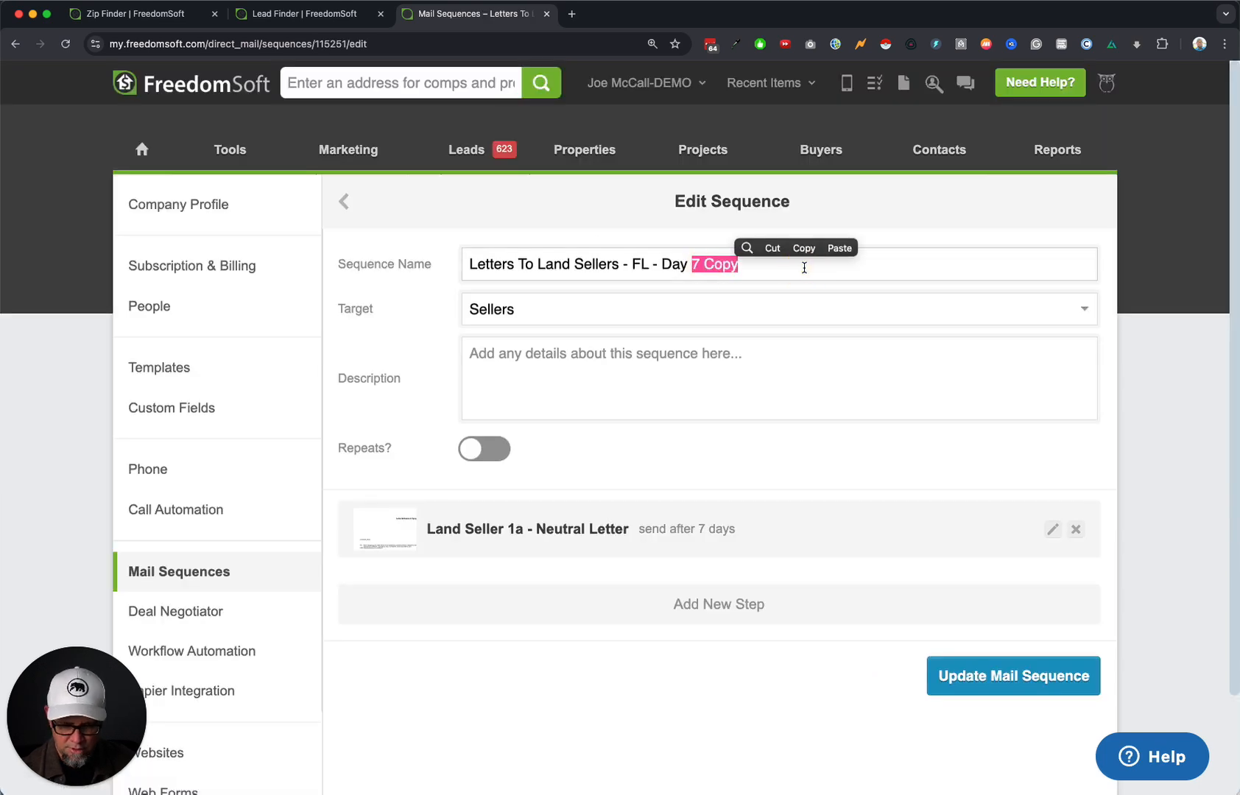
text(14)
Set the letter step's delay to 14 days and save the Day 14 sequence.
click(1052, 530)
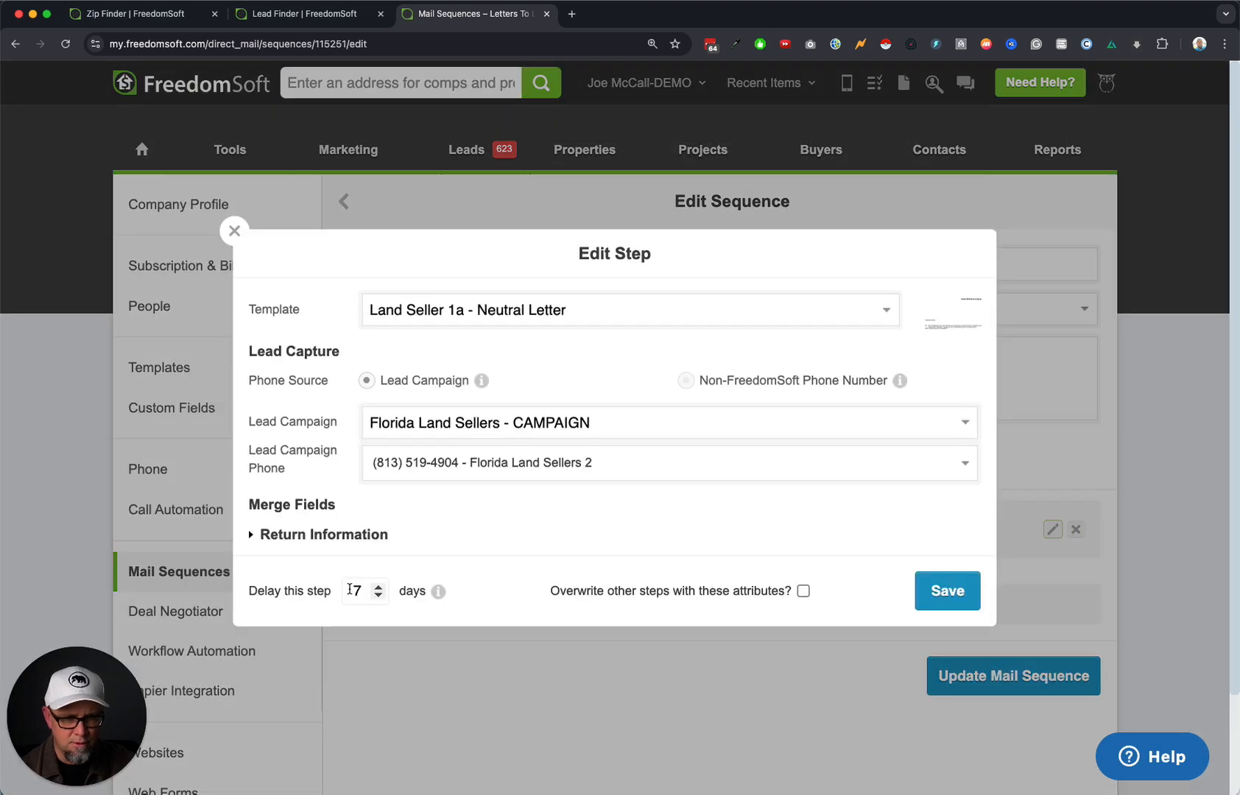
double_click(352, 591)
text(14)
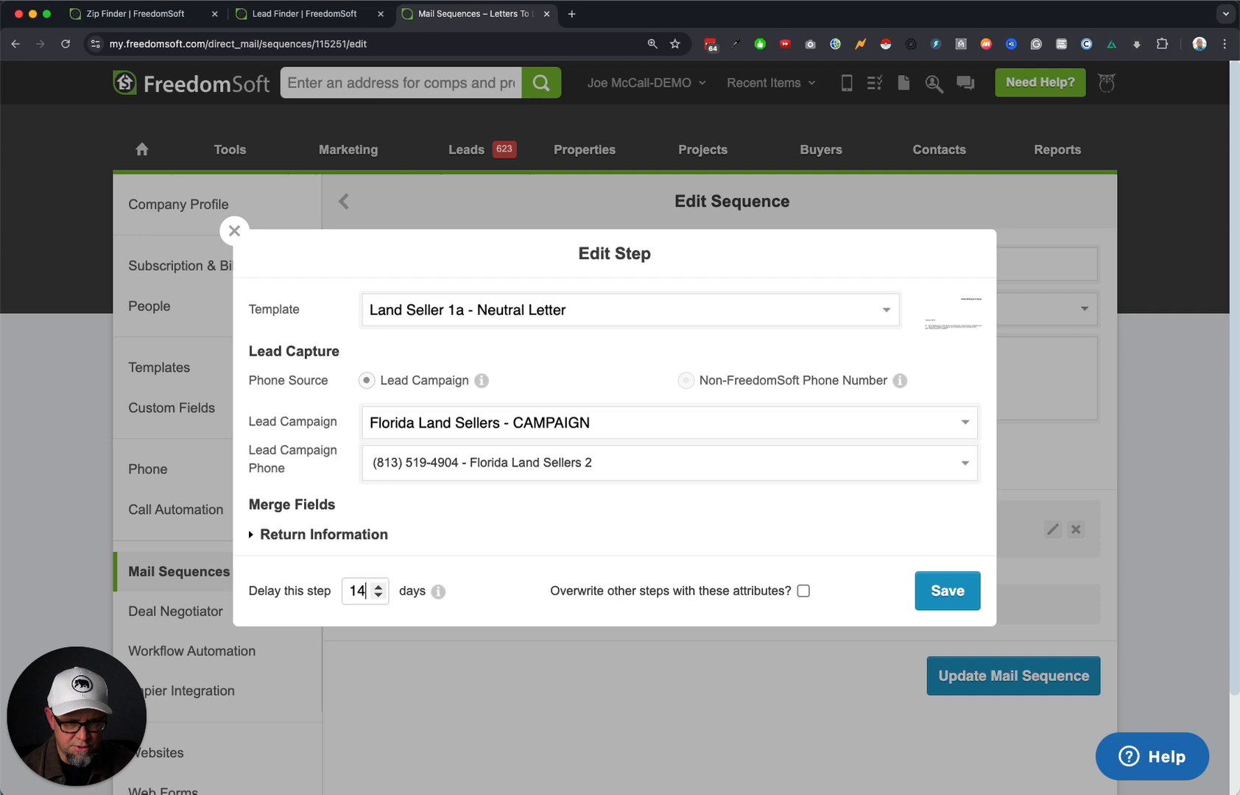
click(949, 591)
click(1007, 689)
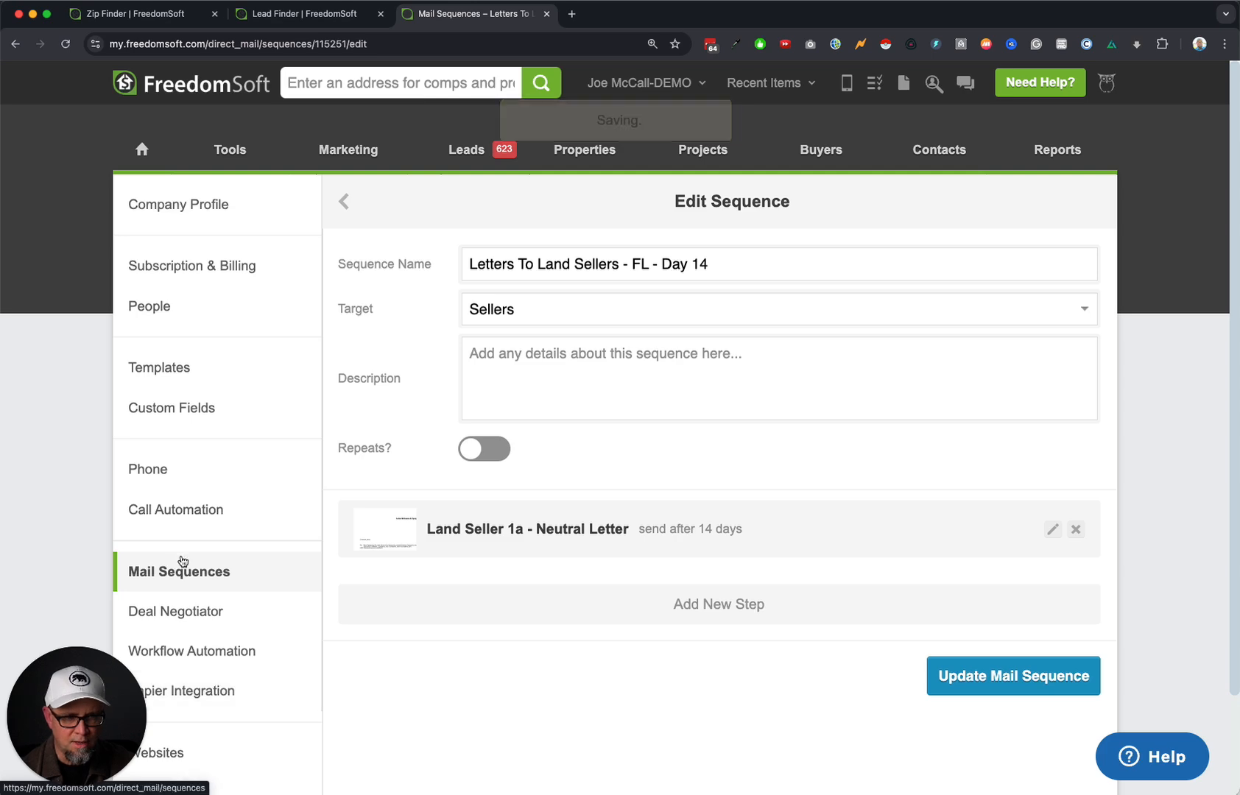
click(210, 575)
Open the Citrus County Land Owners LIST from My Lists and show all its records.
scroll(209, 571, down, 10)
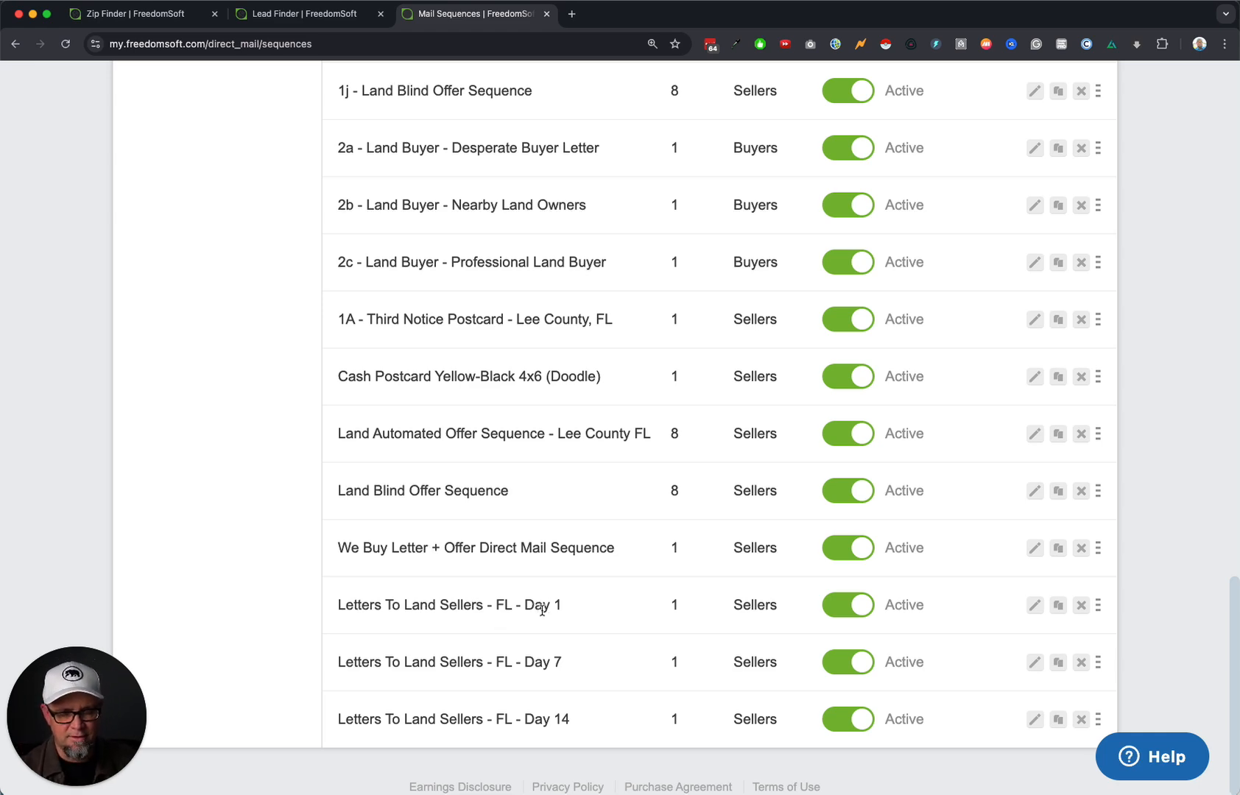
scroll(542, 610, up, 15)
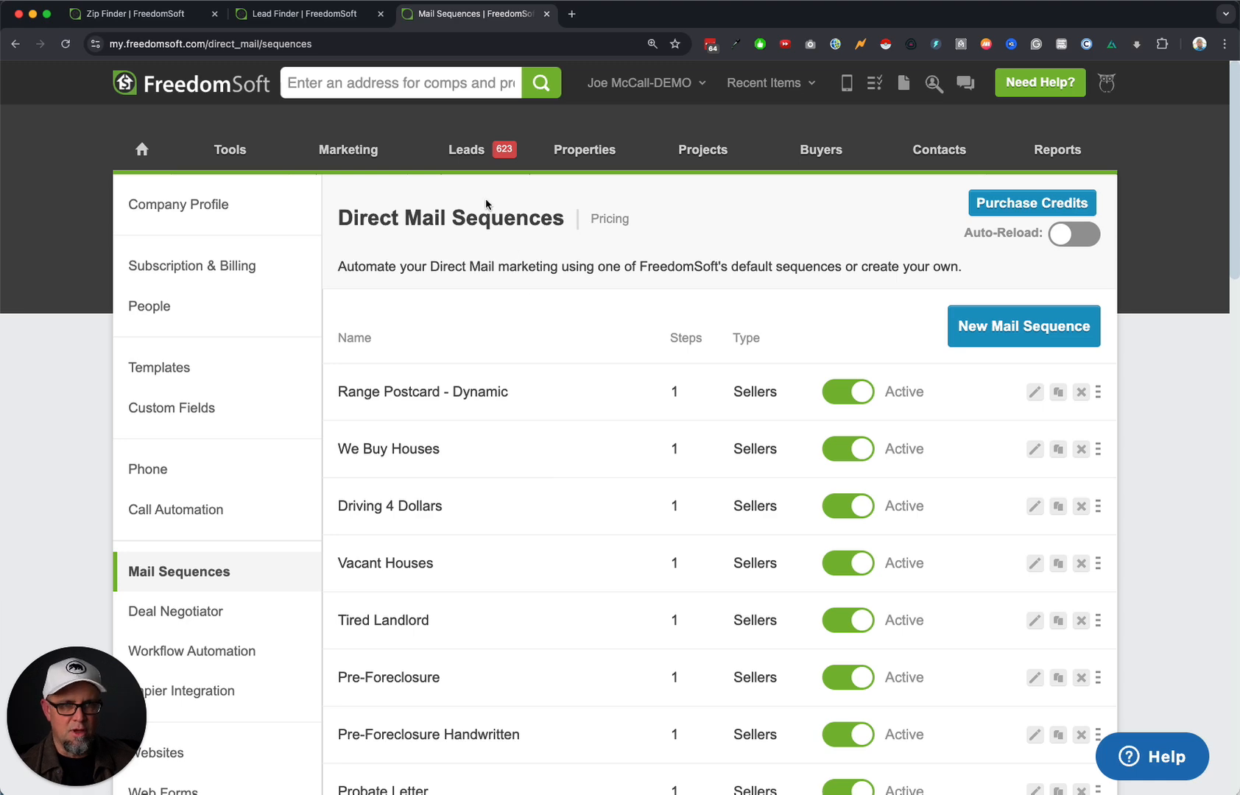
mouse_move(466, 151)
click(464, 278)
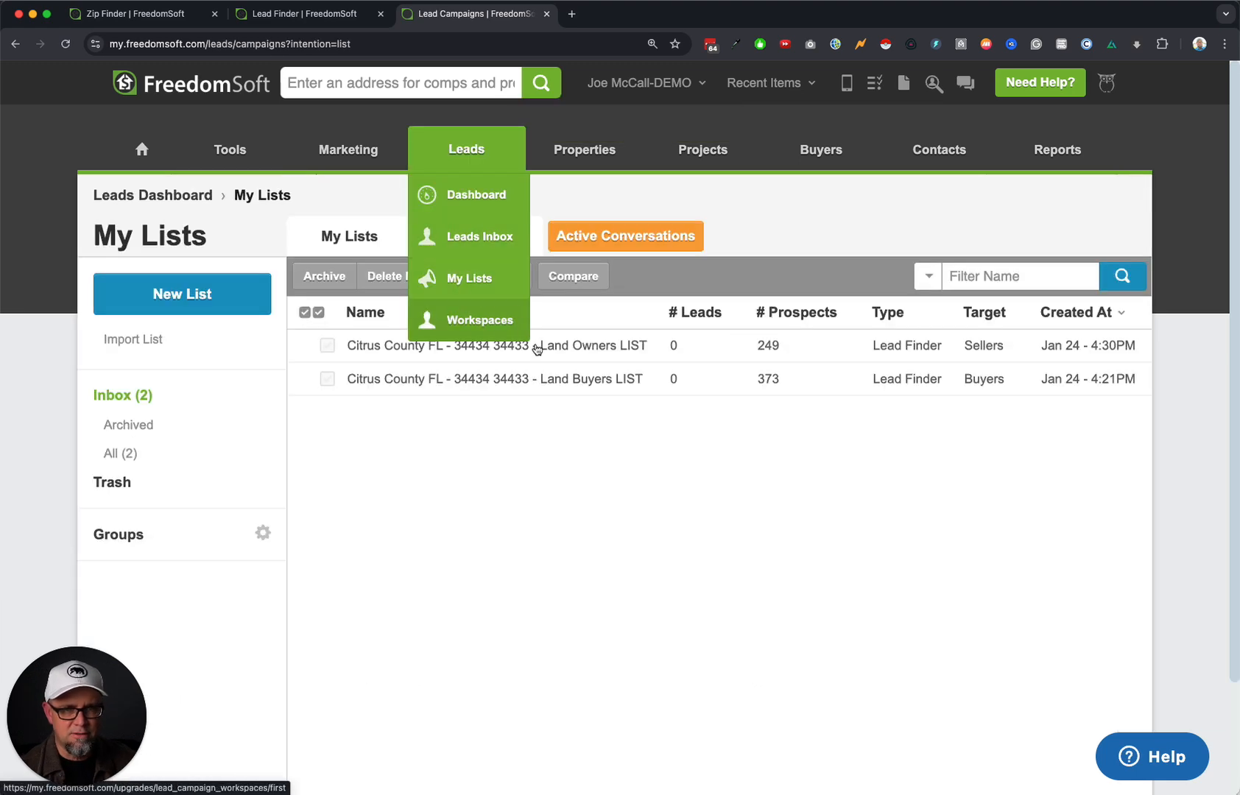
click(575, 348)
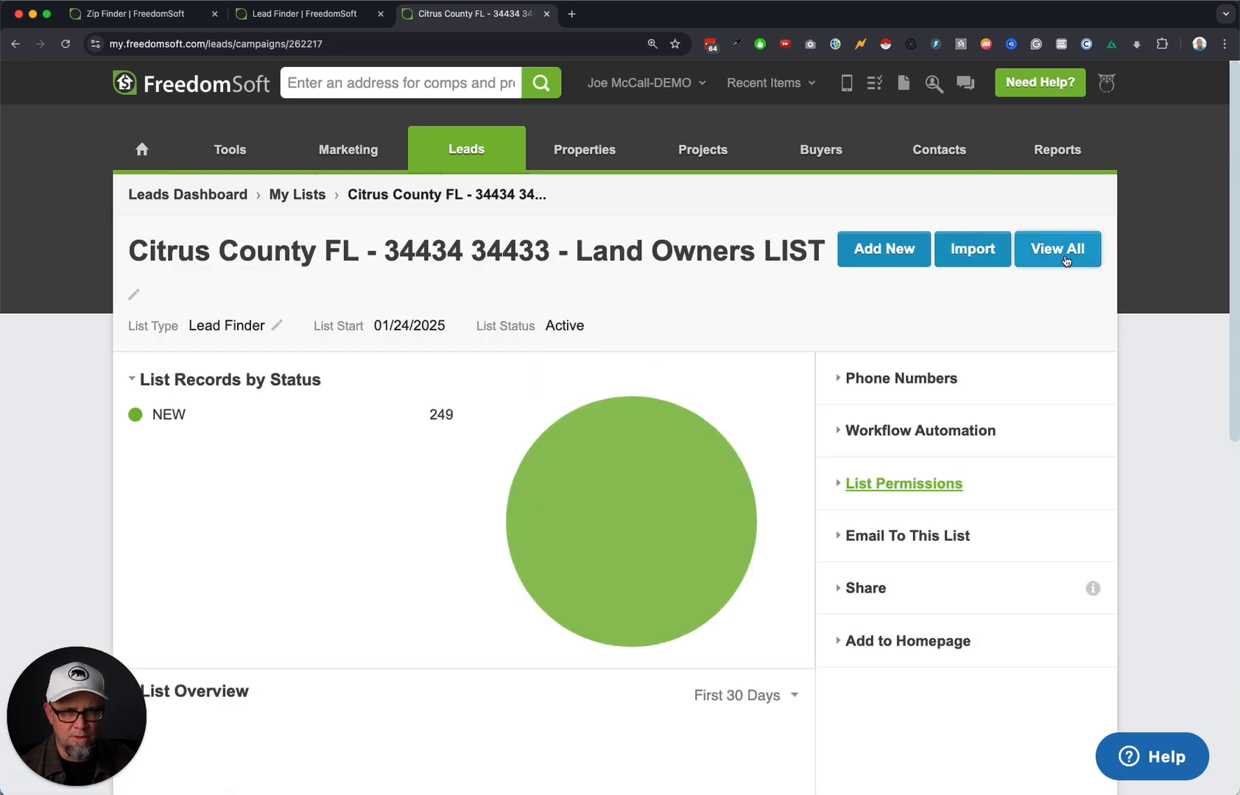
click(1064, 259)
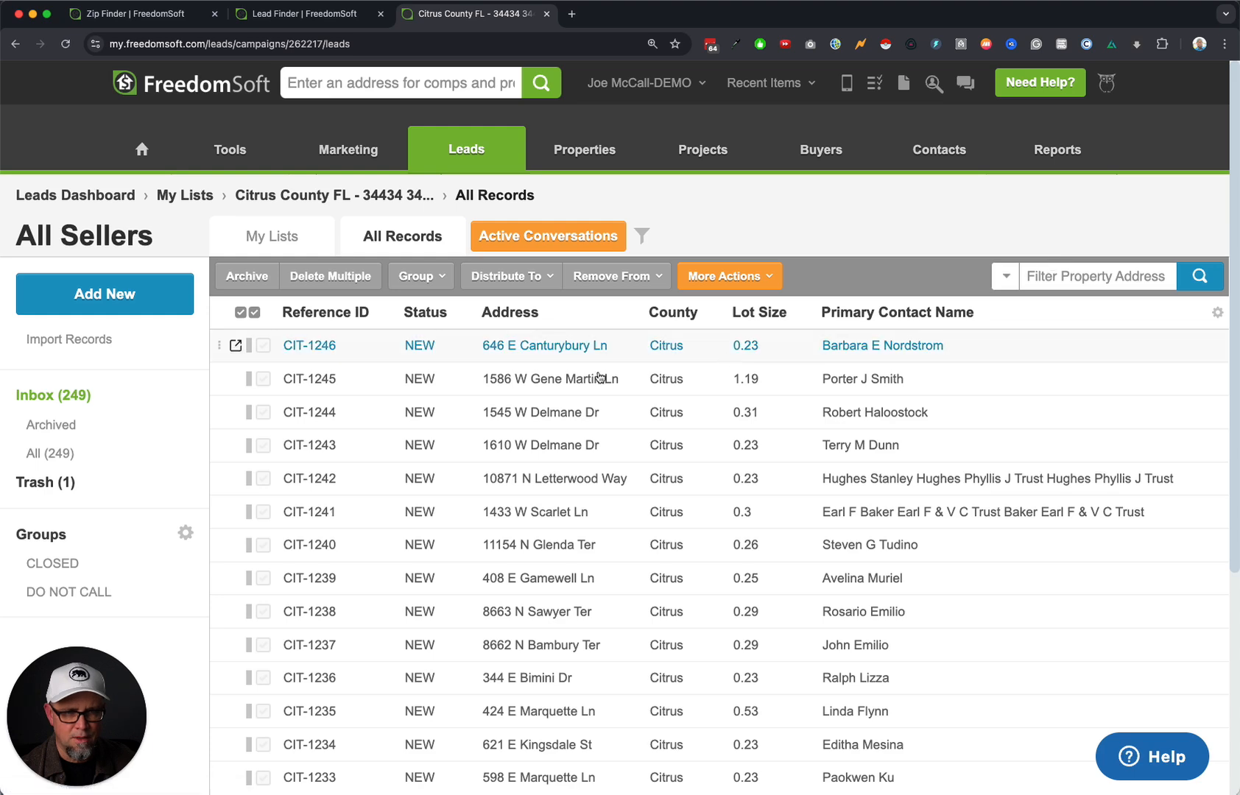
Sort the leads by Reference ID so the list starts at CIT-1000.
click(356, 313)
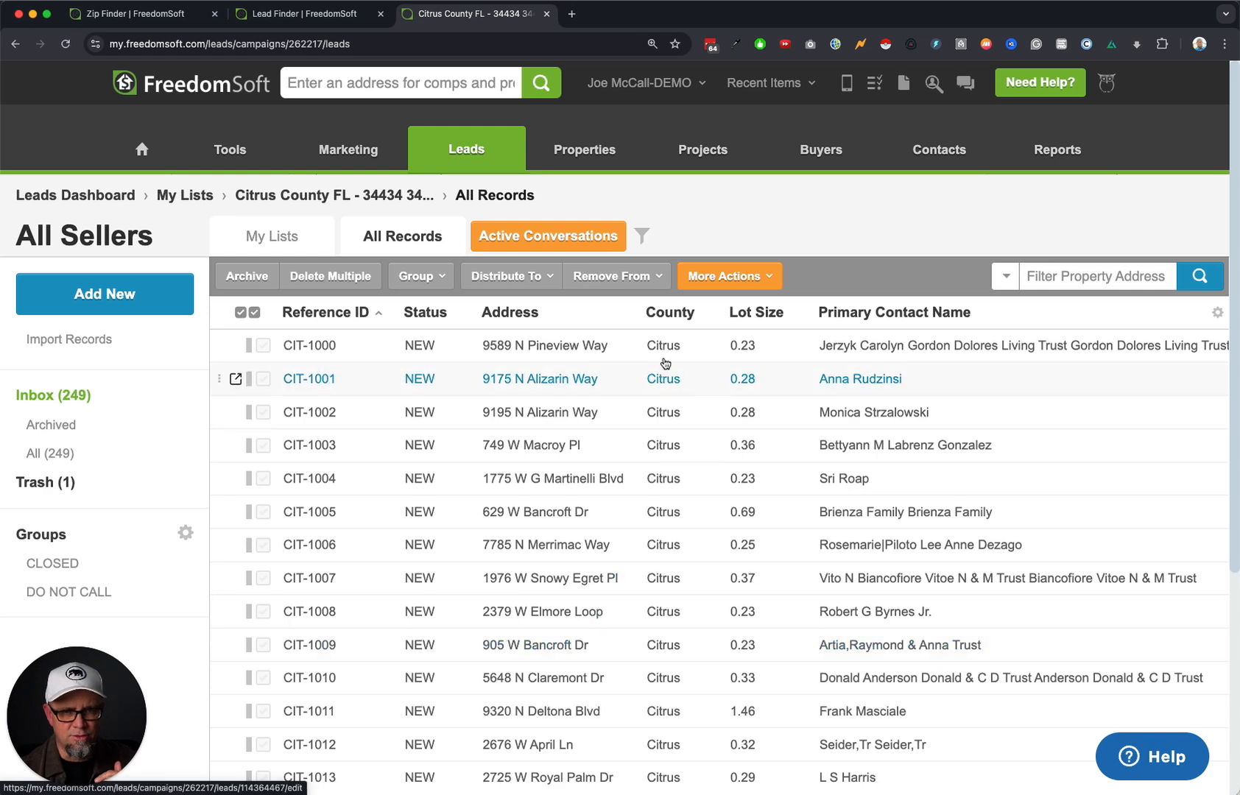
scroll(987, 479, right, 6)
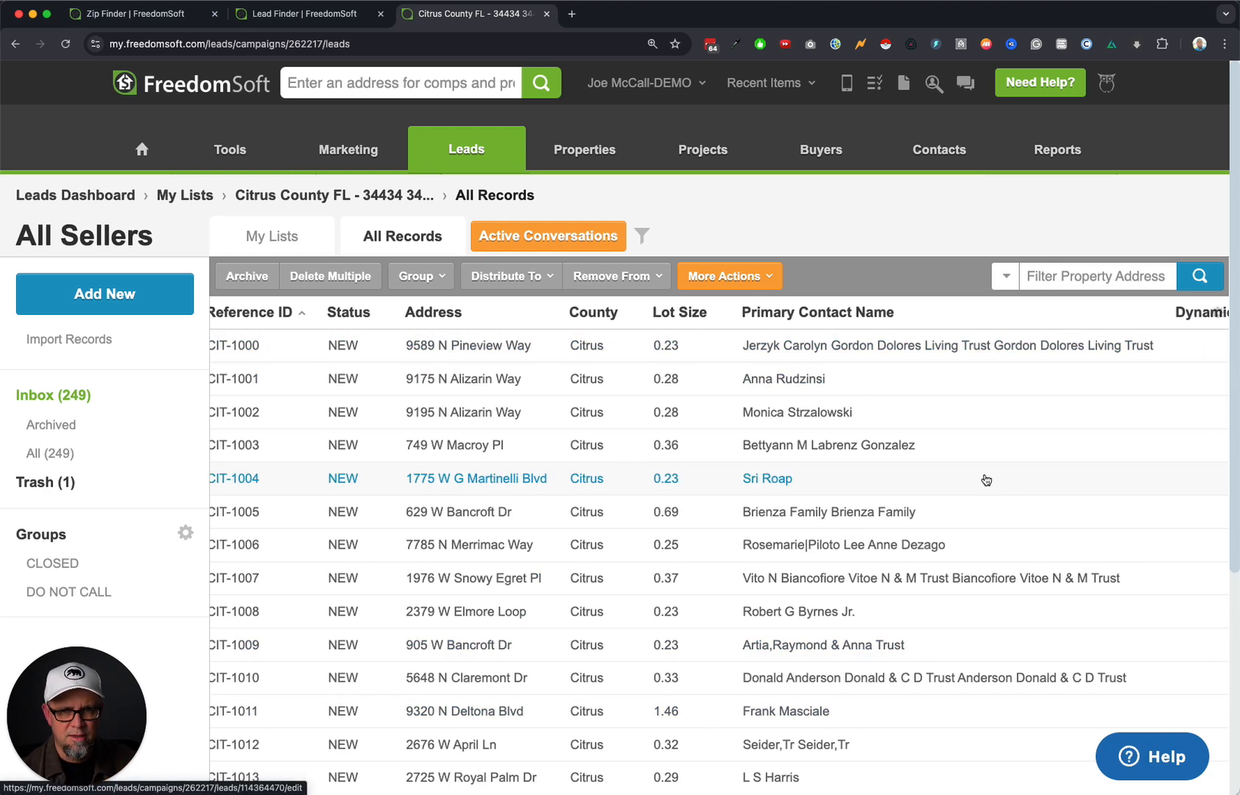
scroll(1105, 353, right, 3)
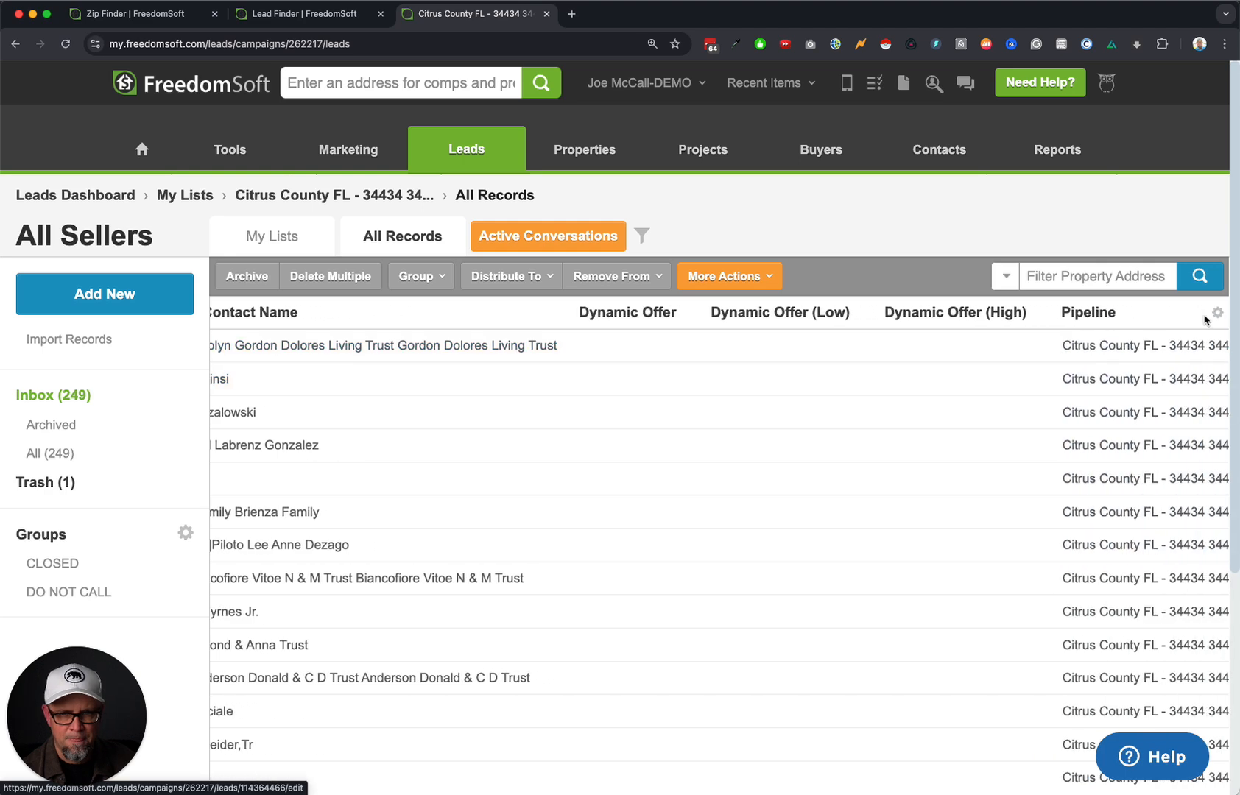
scroll(1144, 324, right, 1)
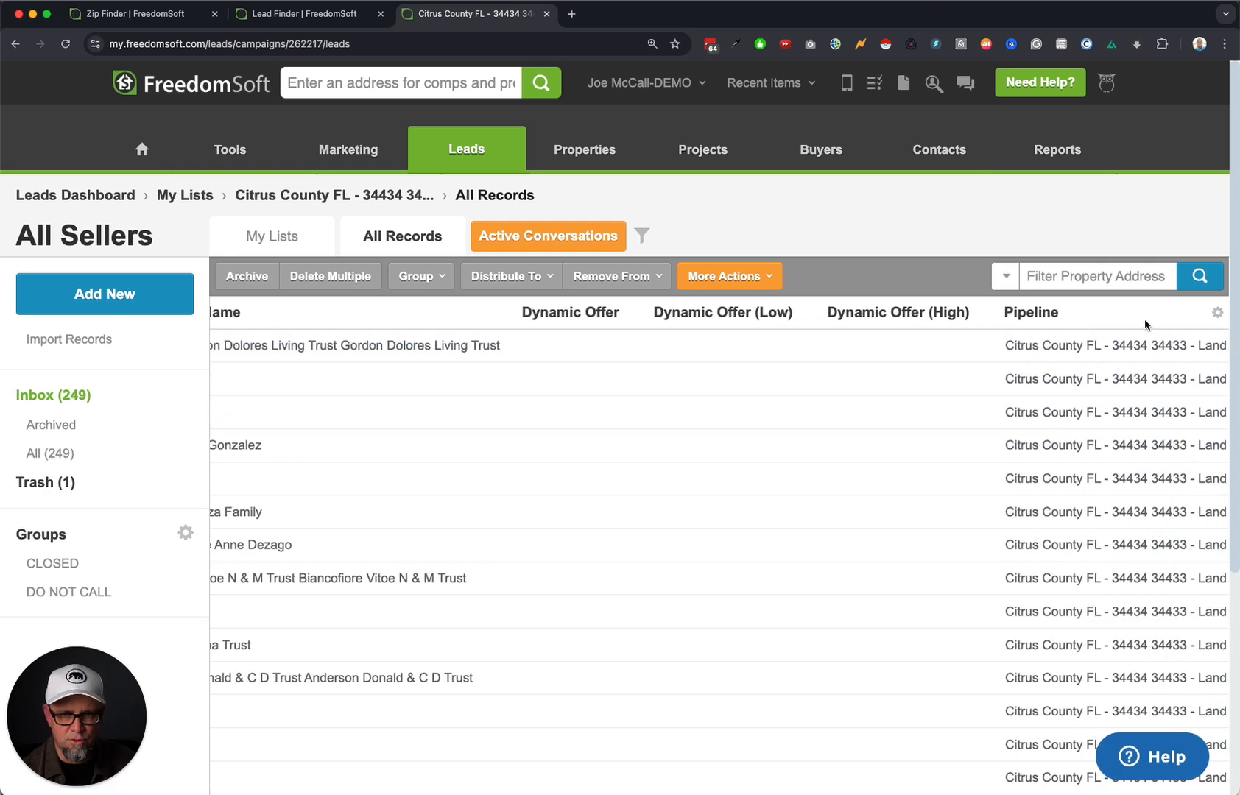
click(1218, 315)
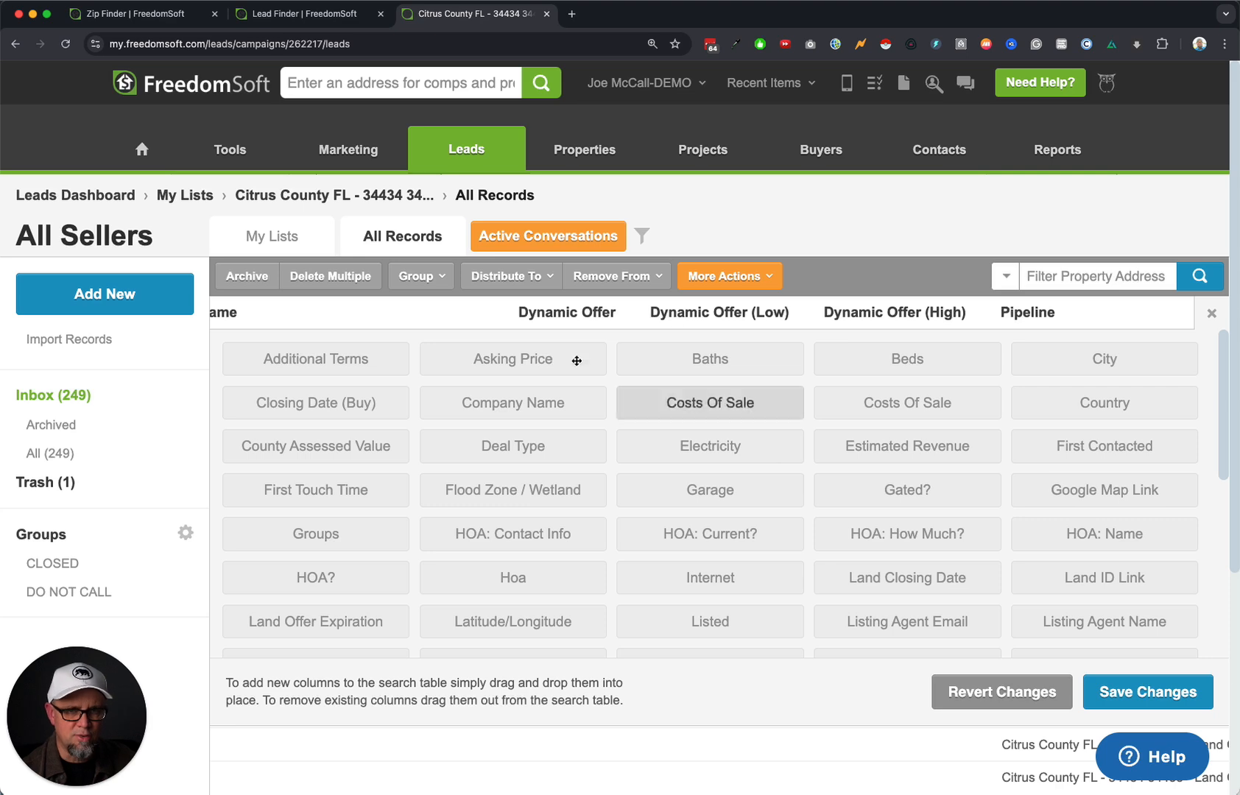
click(1210, 314)
scroll(605, 513, left, 10)
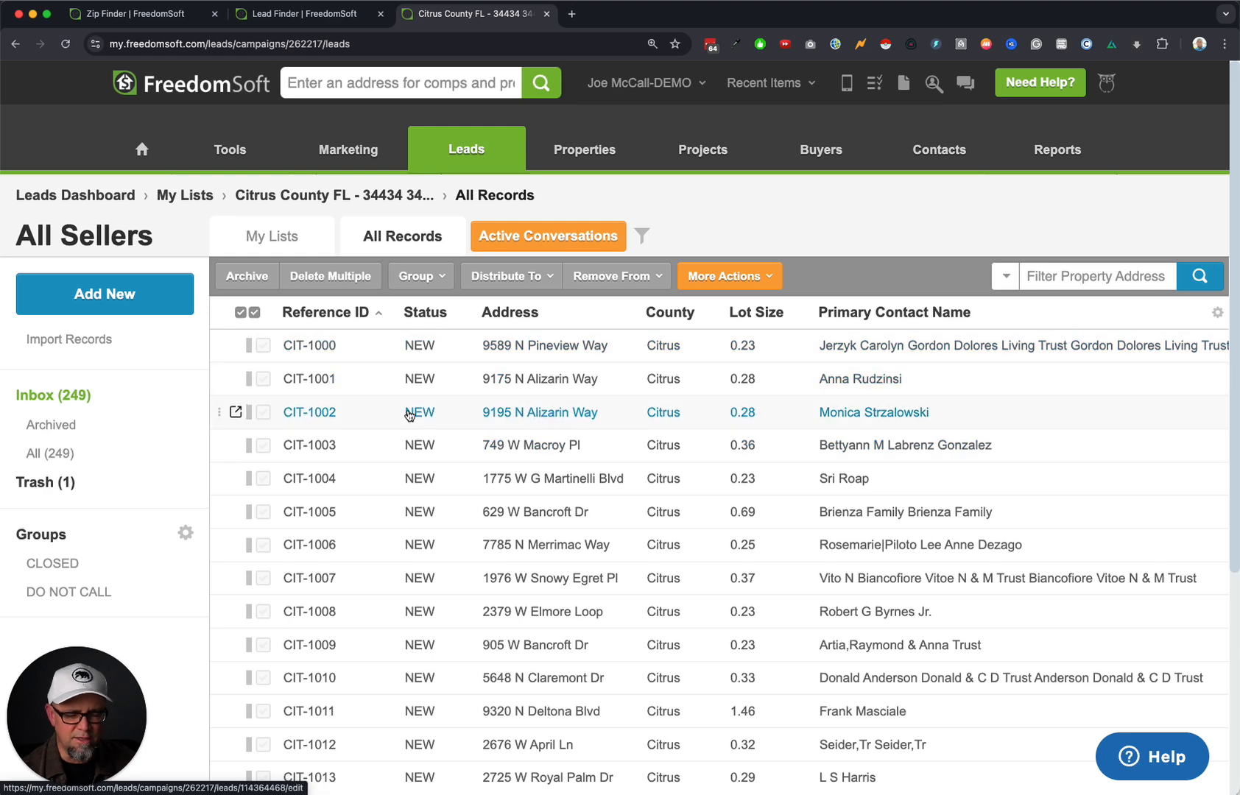
click(353, 317)
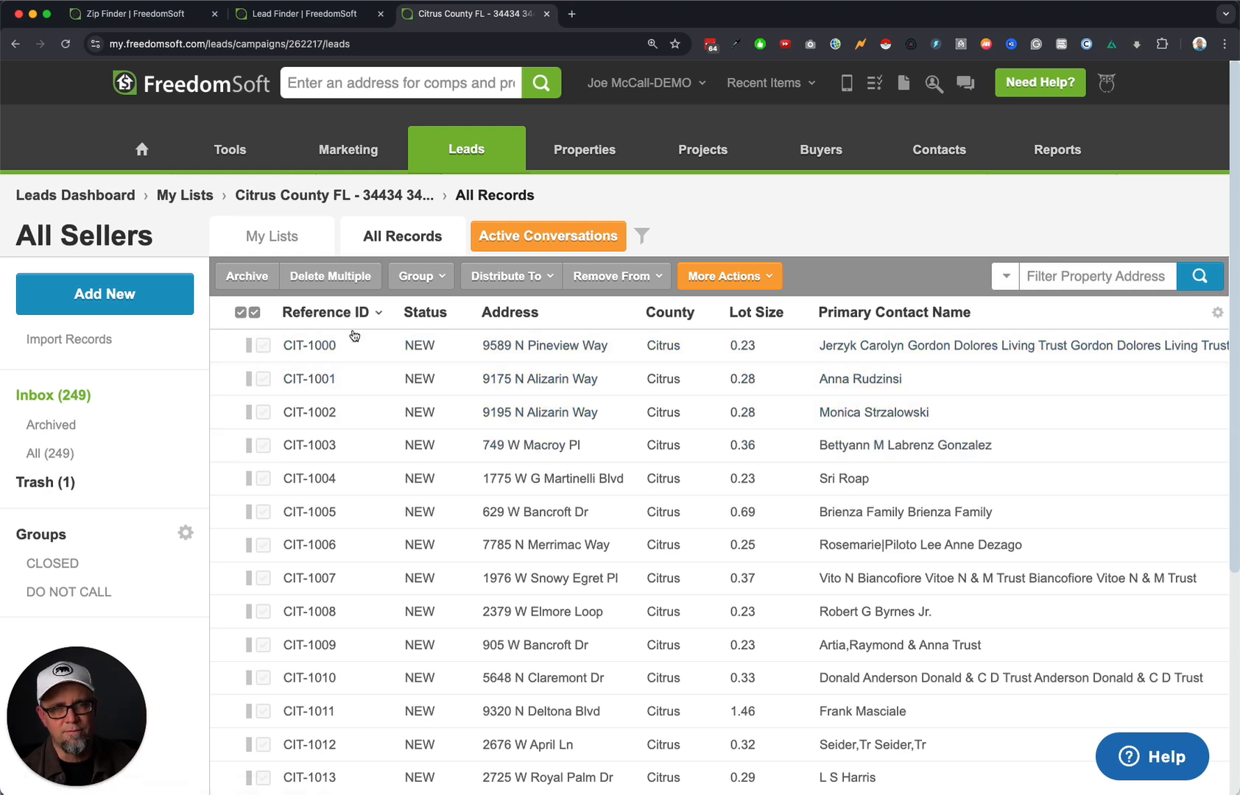
Set all 20 leads on page 1 to status Mail Sent - 24 Jan 2025.
click(254, 313)
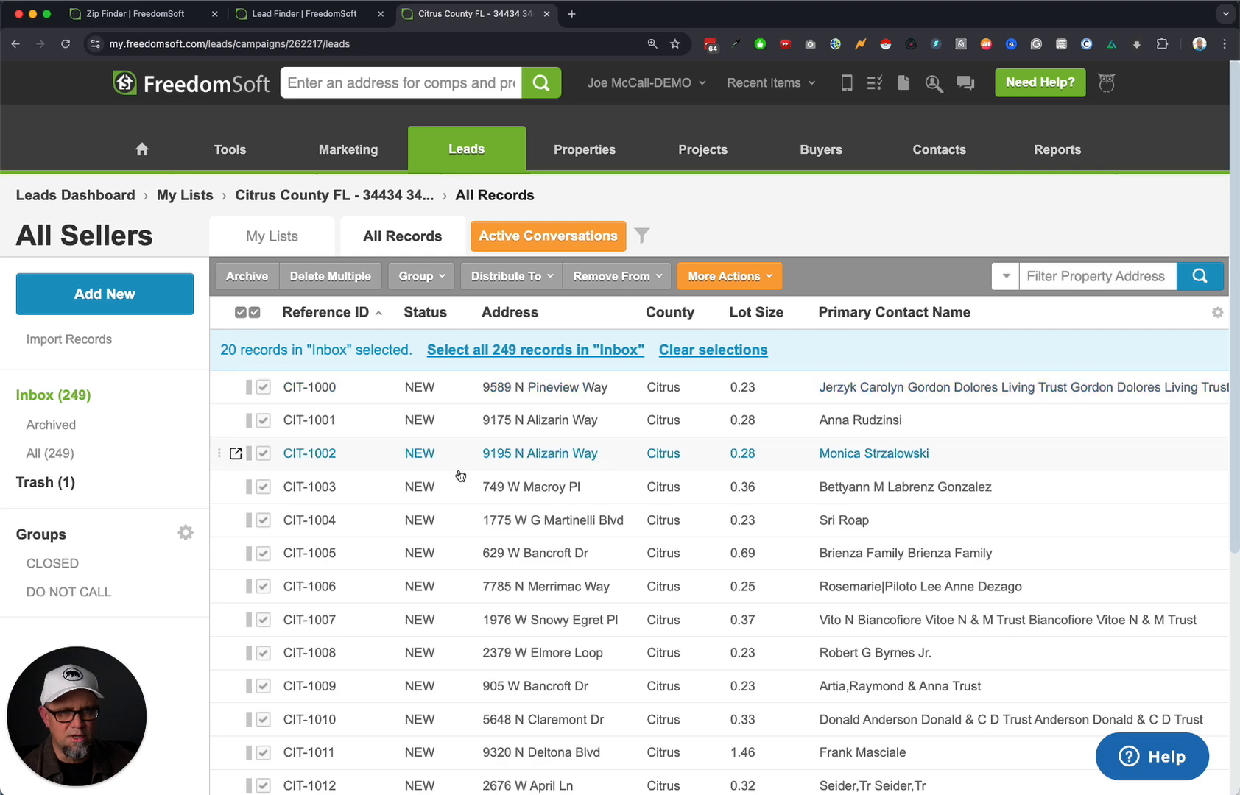
scroll(460, 475, down, 5)
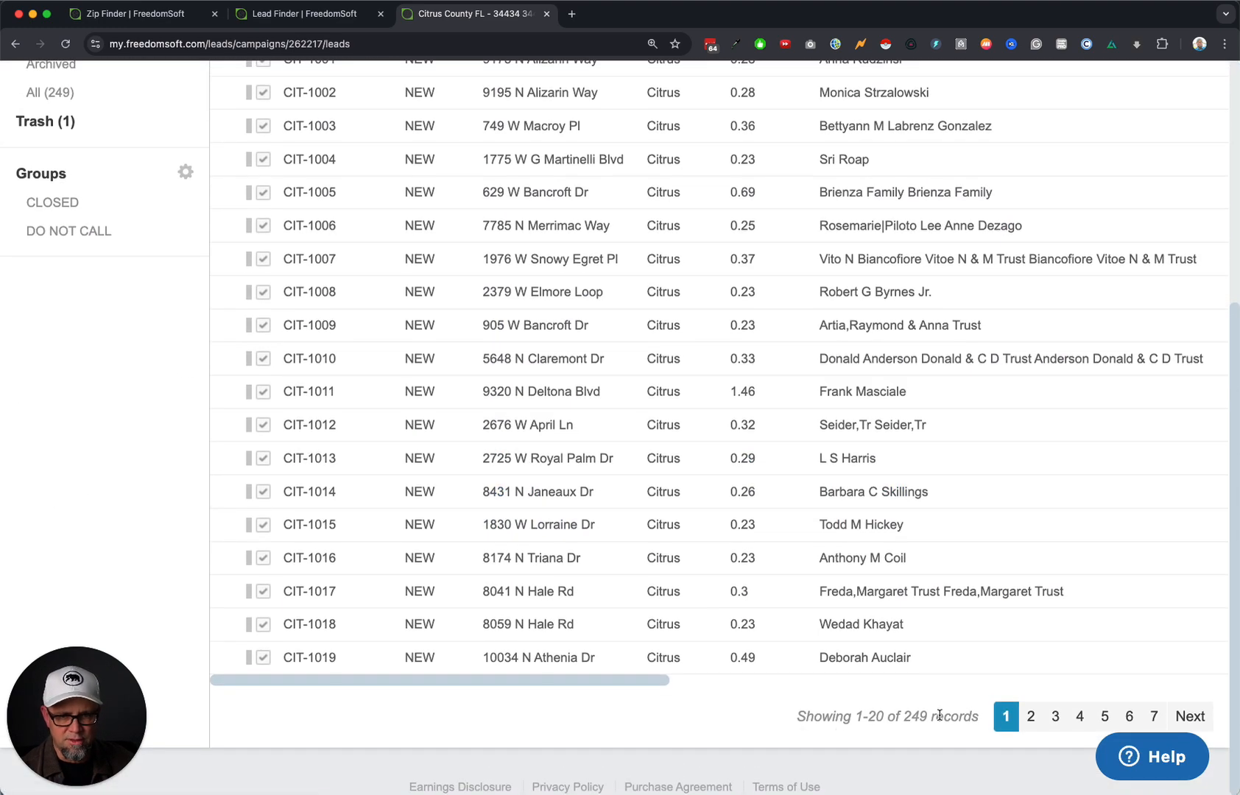
drag(931, 717, 867, 719)
click(734, 729)
scroll(650, 734, up, 5)
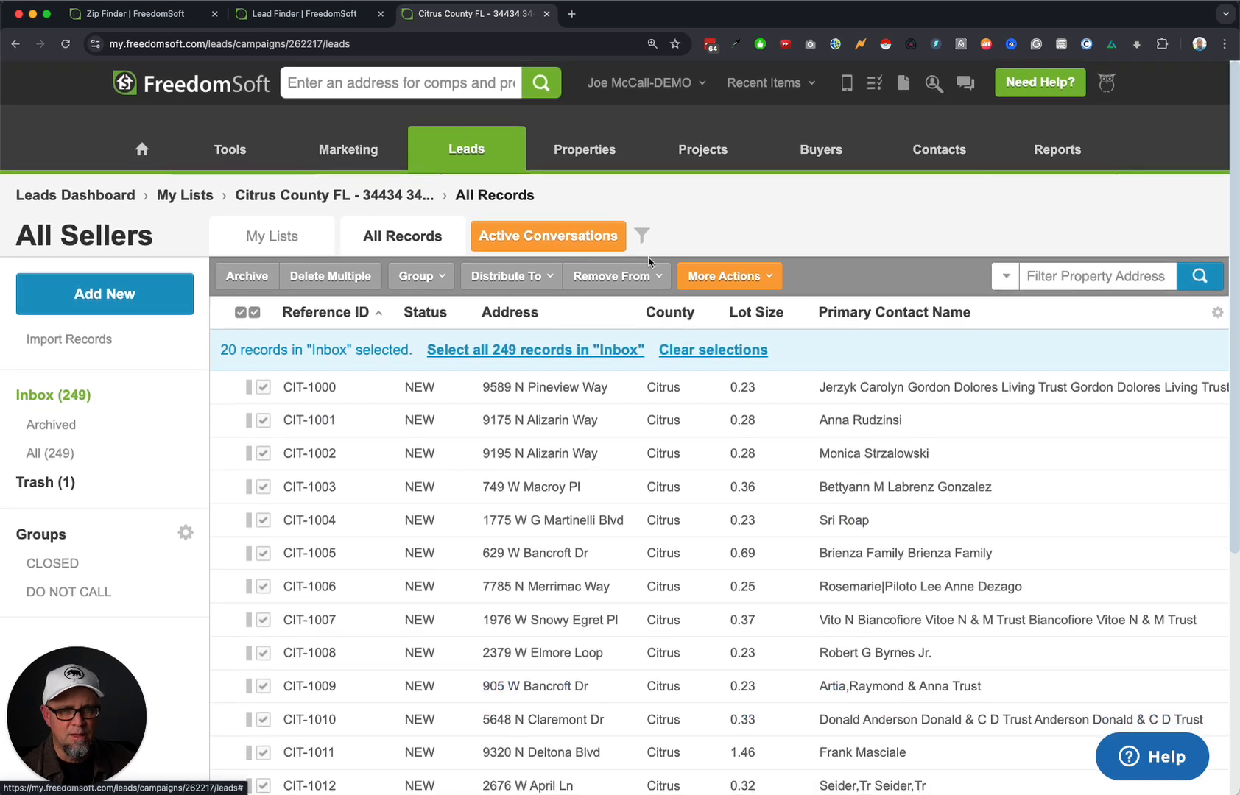
click(729, 276)
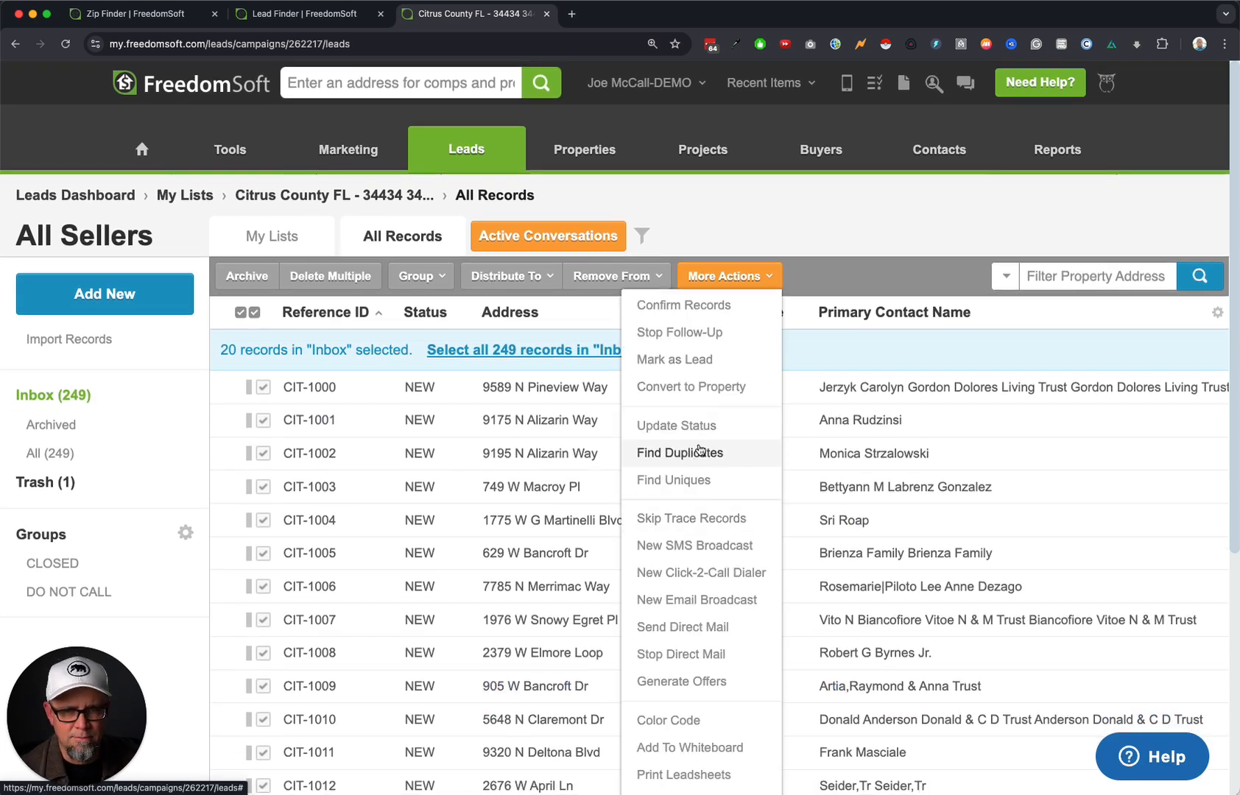
click(722, 426)
click(646, 425)
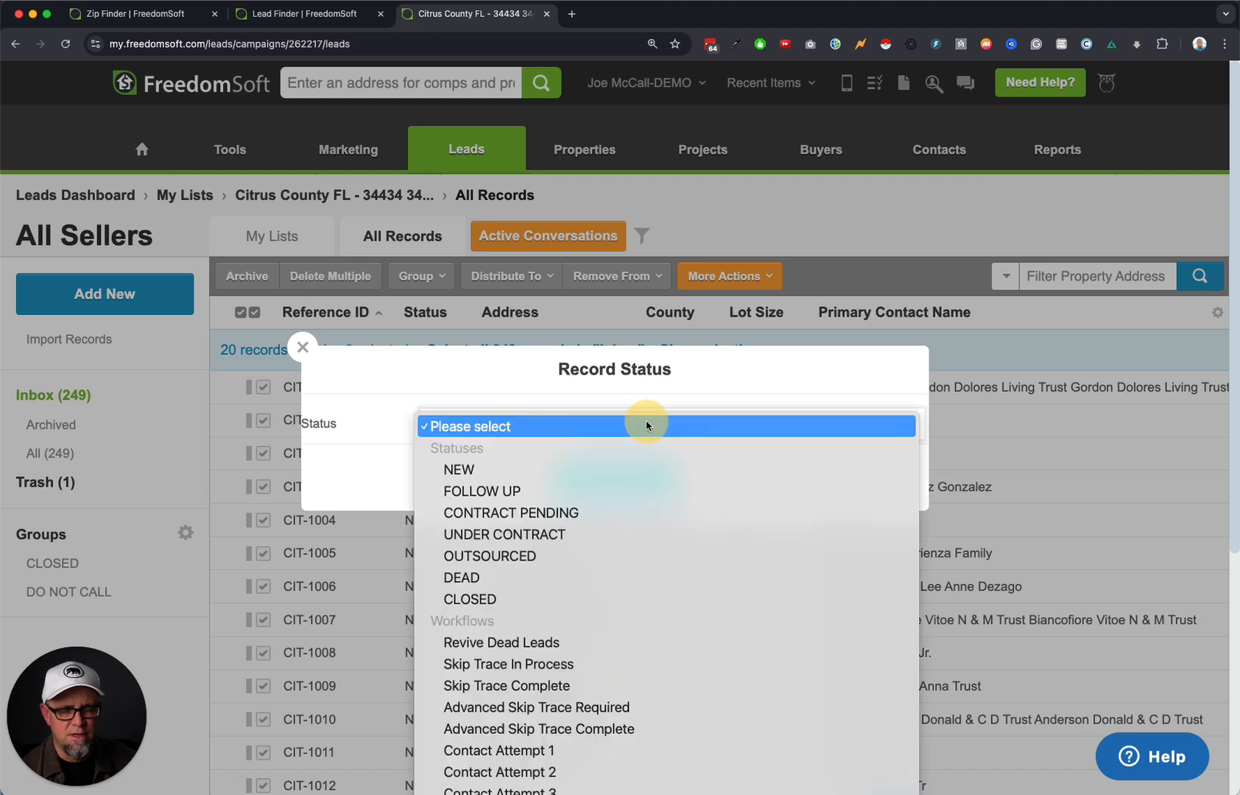
scroll(644, 640, down, 10)
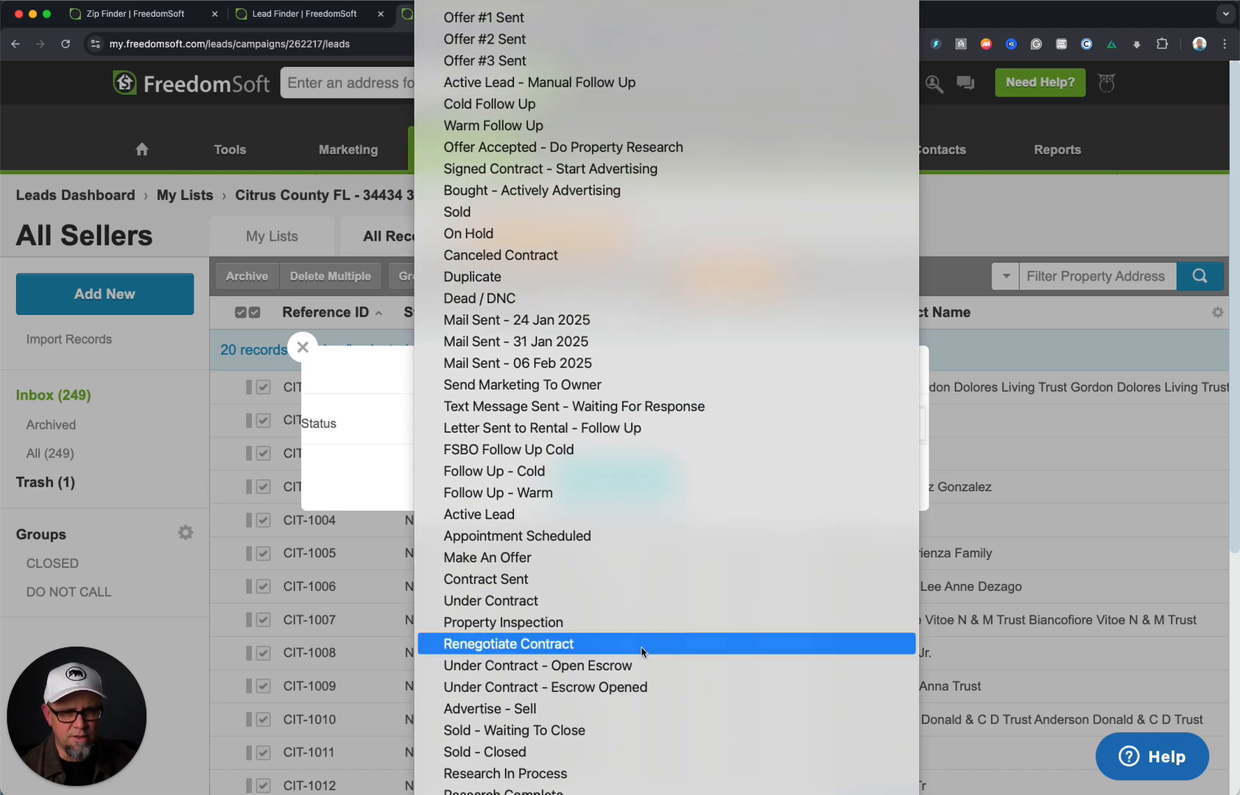
click(620, 321)
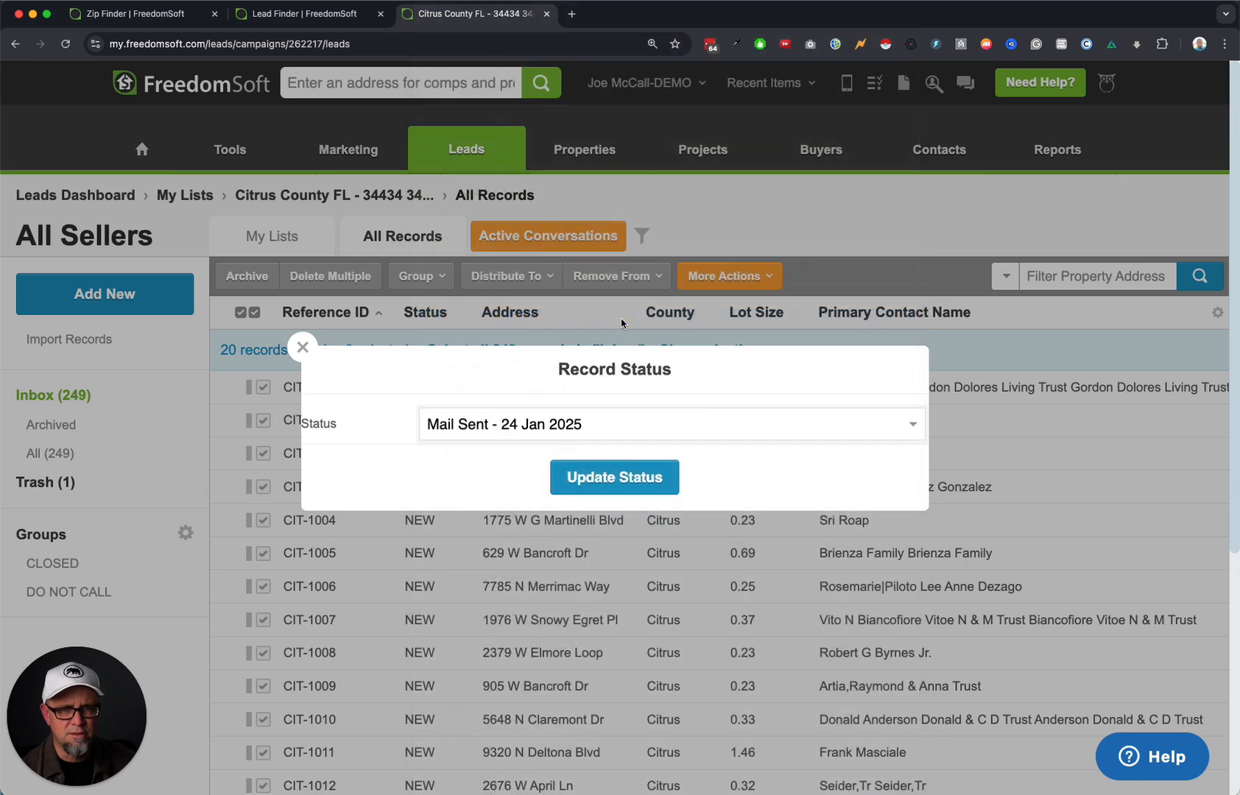
click(613, 480)
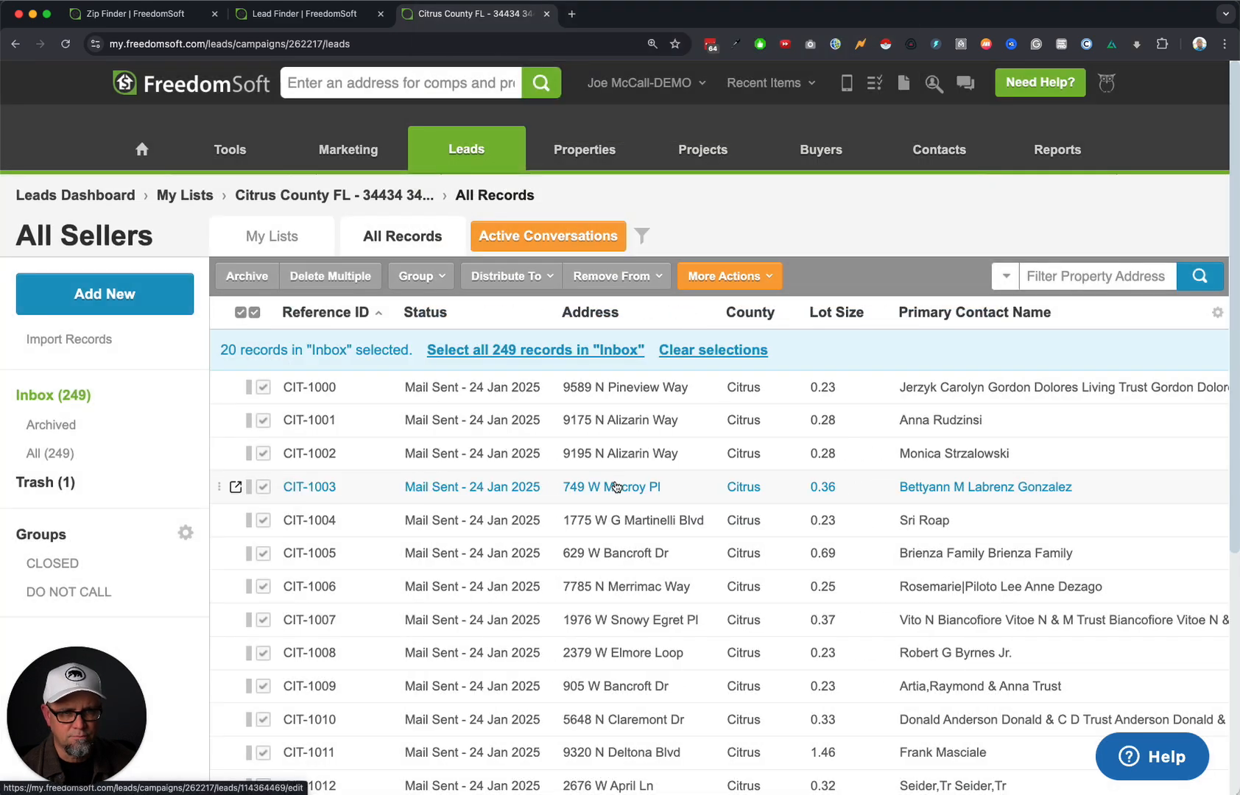
click(711, 350)
Set all 20 leads on page 2 to status Mail Sent - 31 Jan 2025.
scroll(825, 493, down, 5)
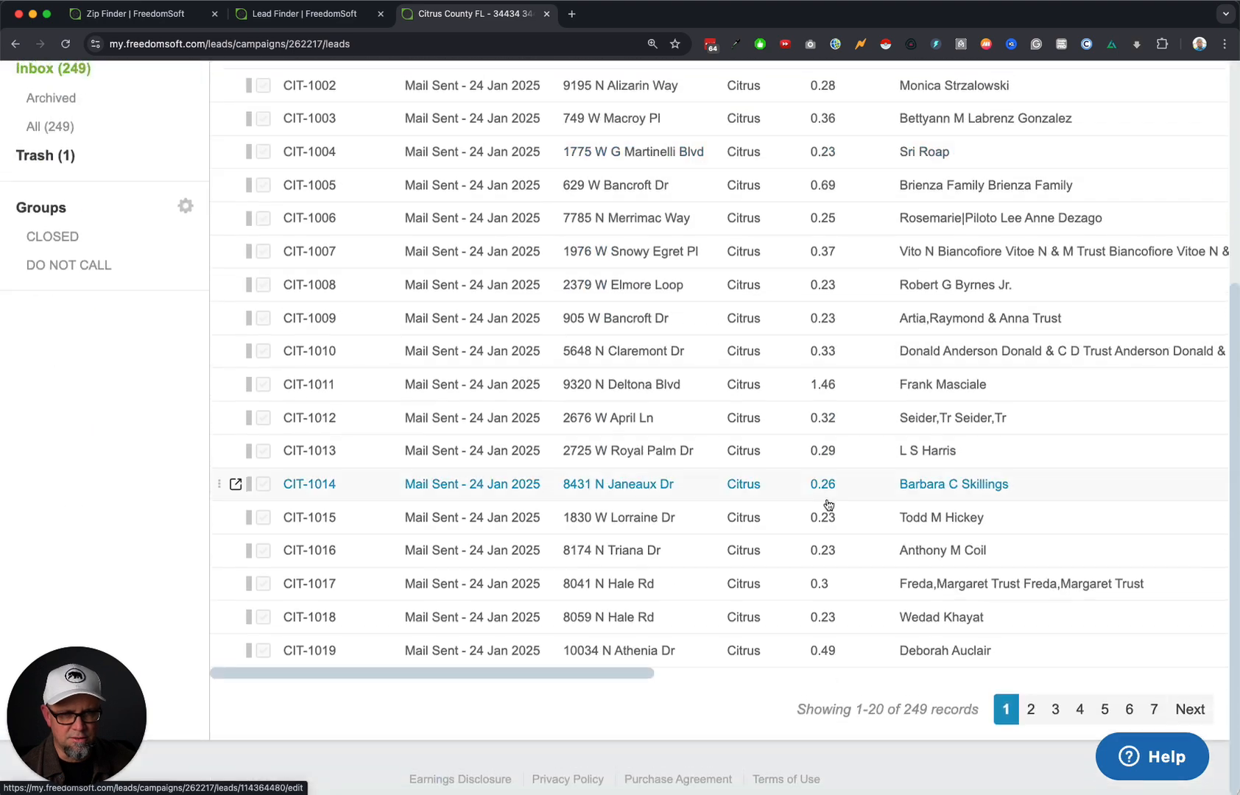
click(1031, 717)
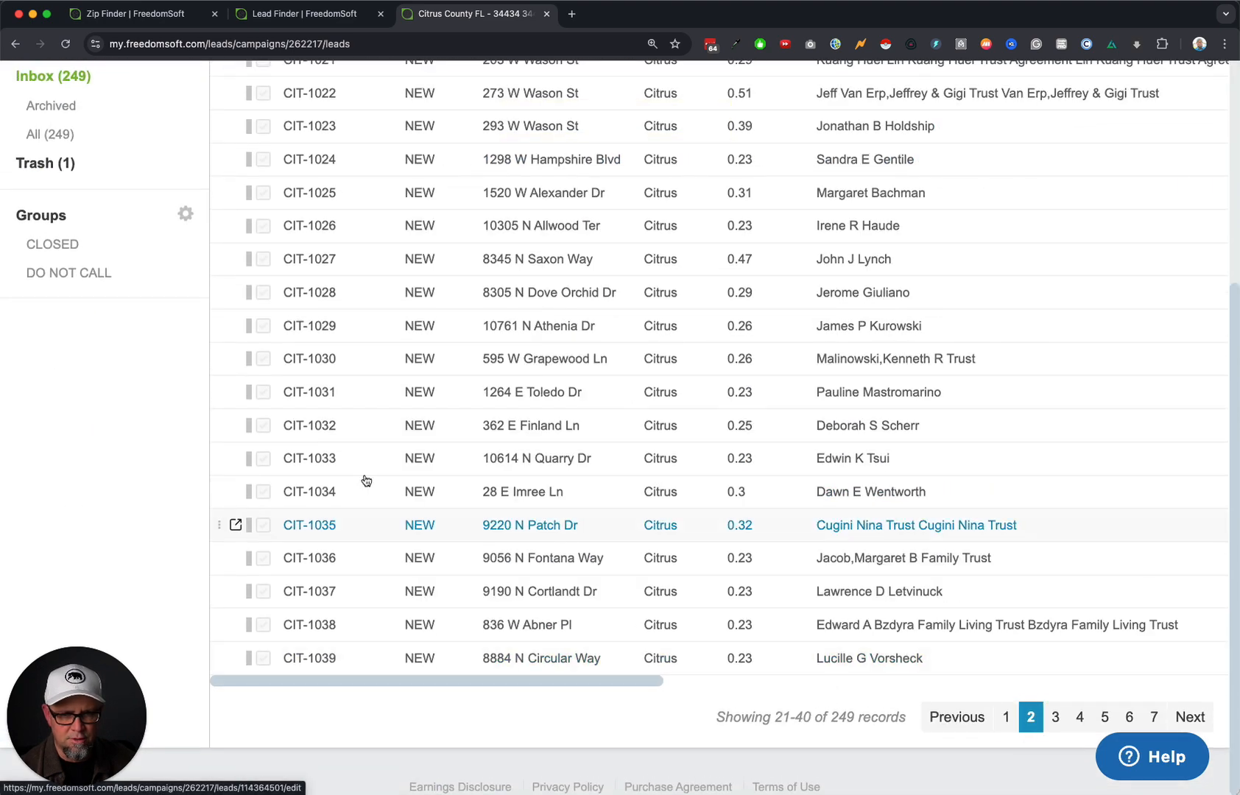
scroll(309, 441, up, 5)
click(250, 312)
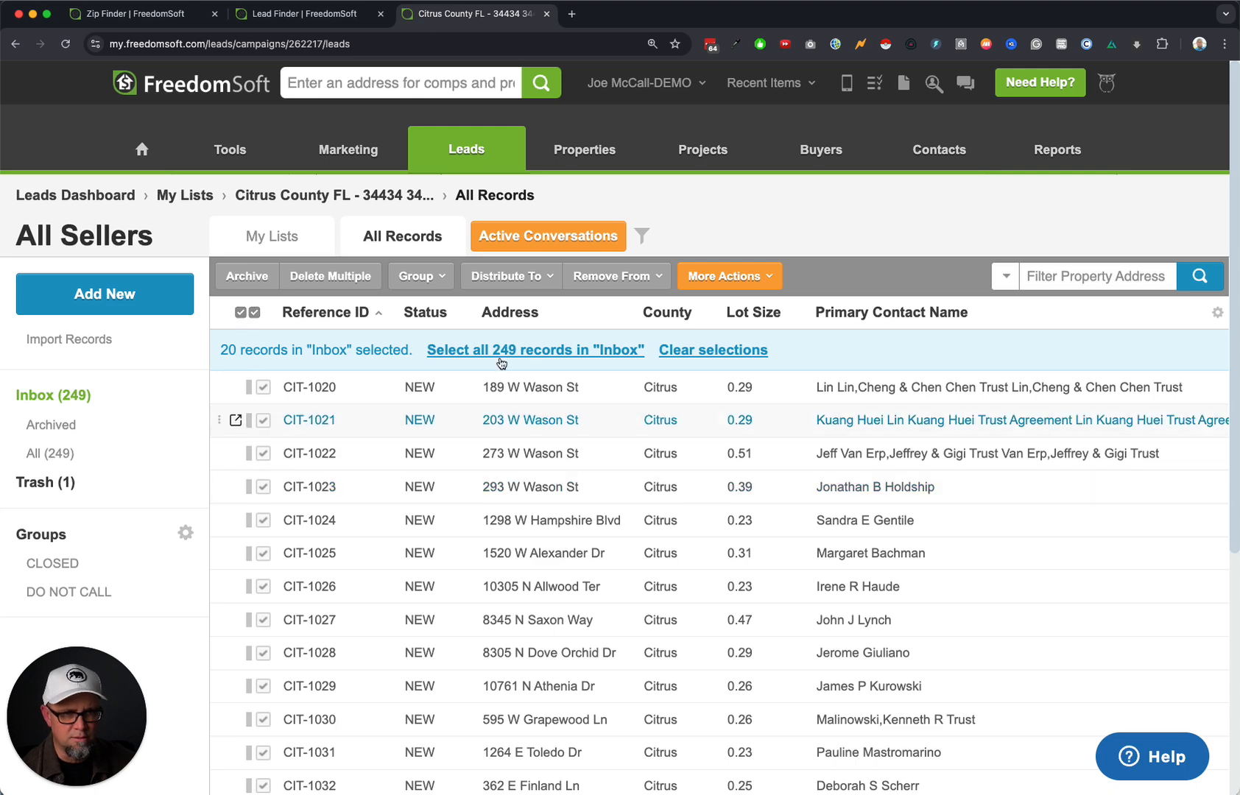
click(737, 276)
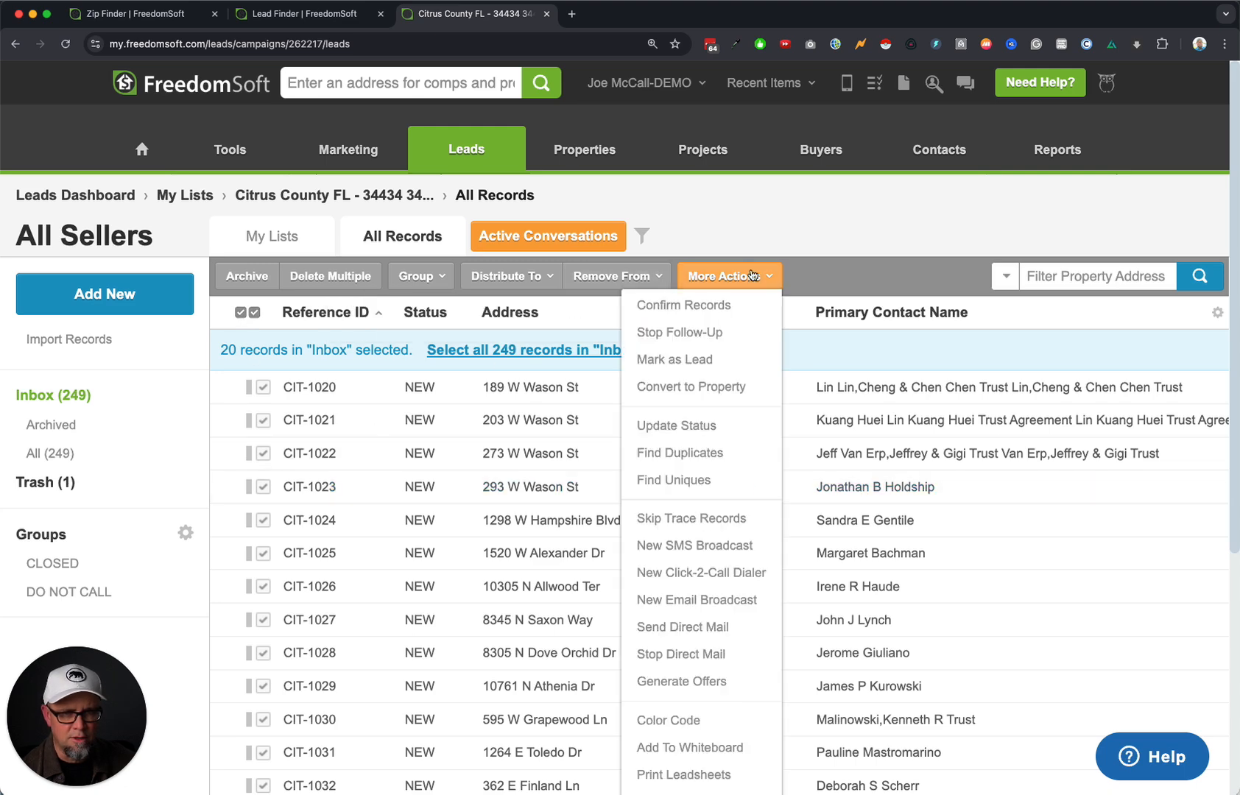
click(714, 426)
click(576, 430)
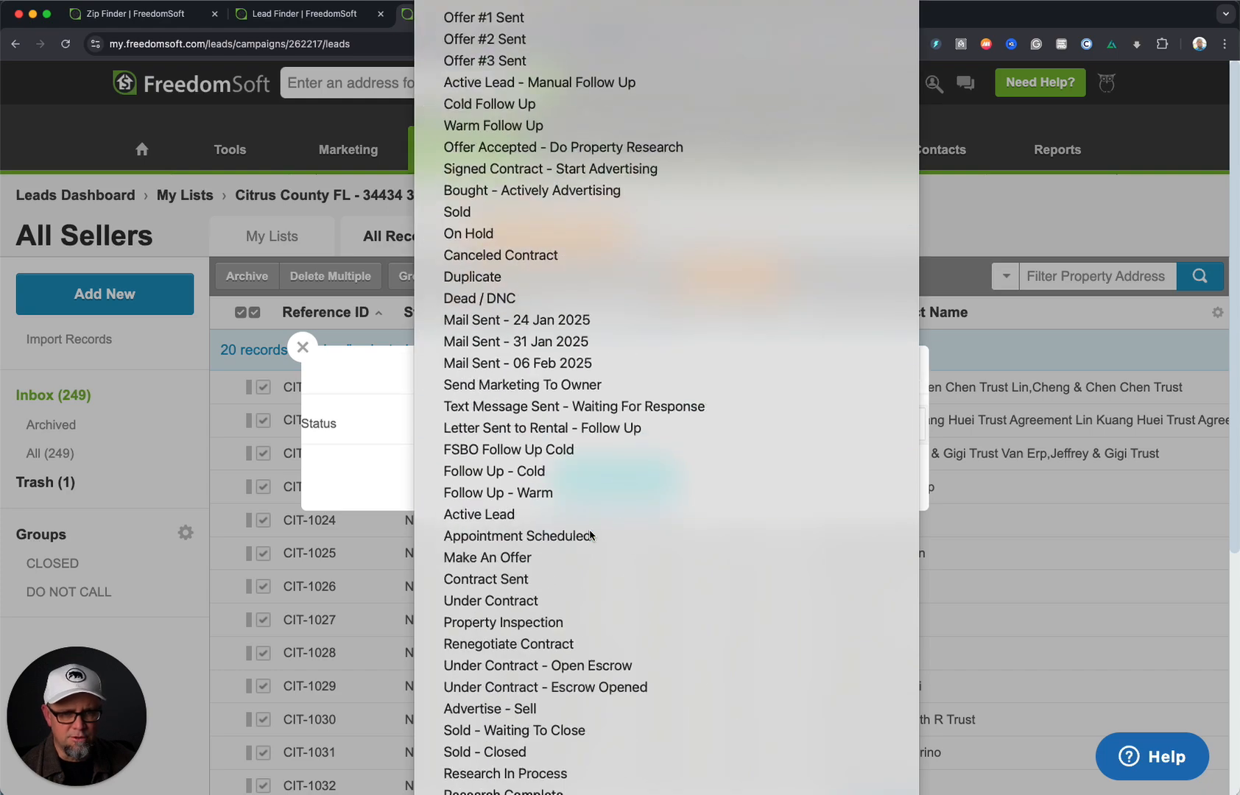
click(597, 341)
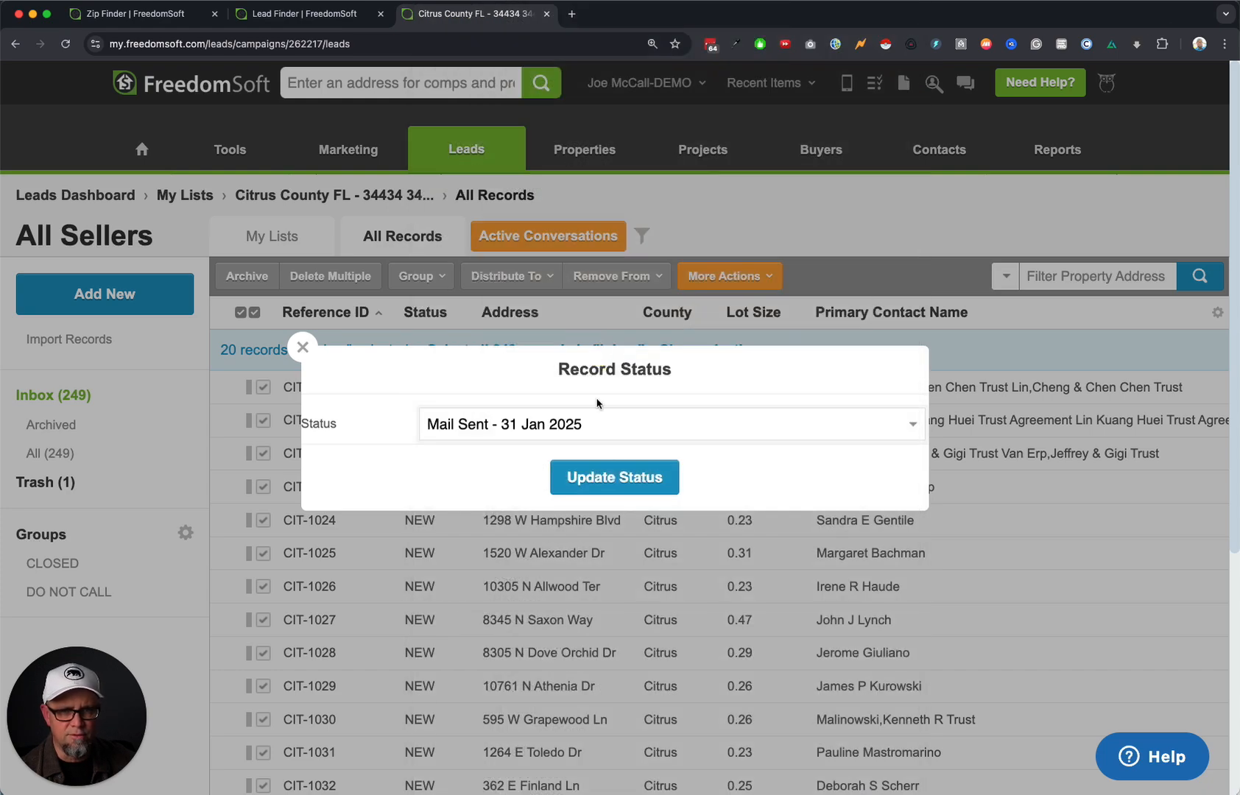
click(613, 478)
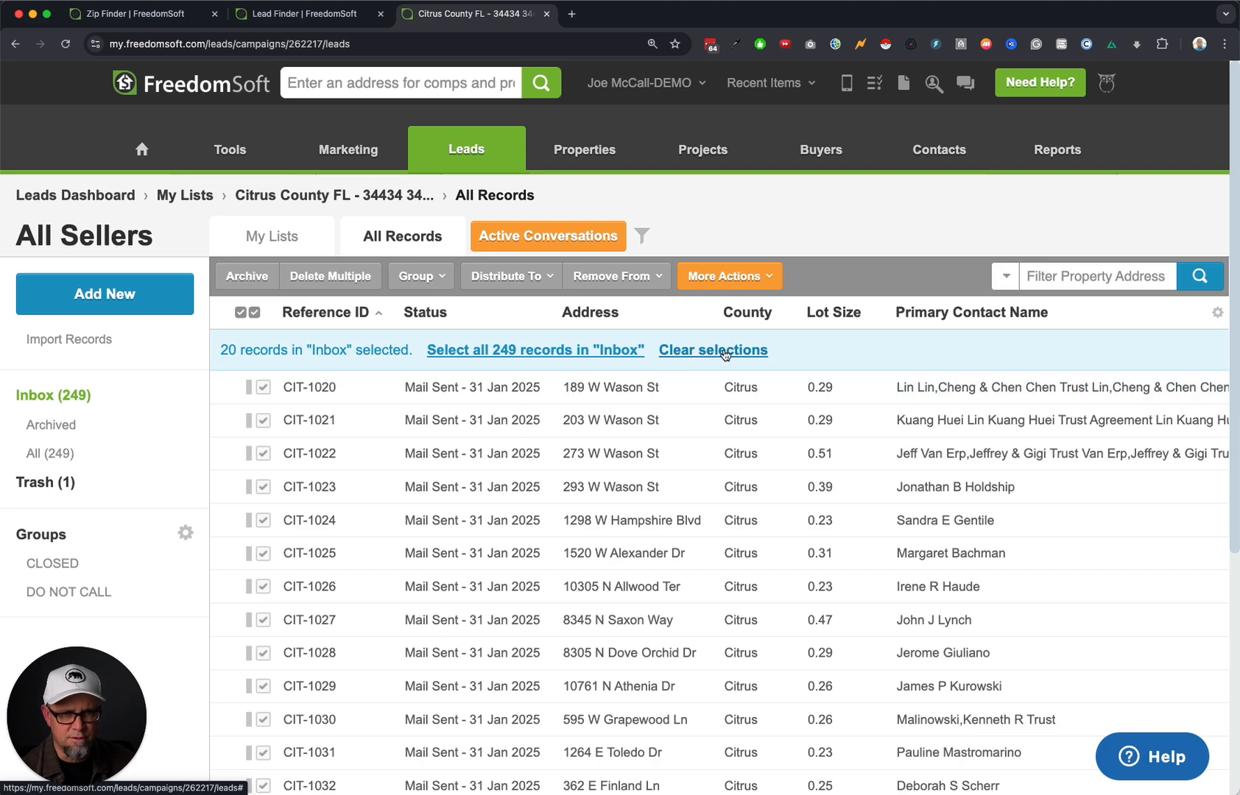
click(725, 350)
Set all 20 leads on page 3 to Mail Sent - 06 Feb 2025, then return to the list overview.
scroll(701, 443, down, 6)
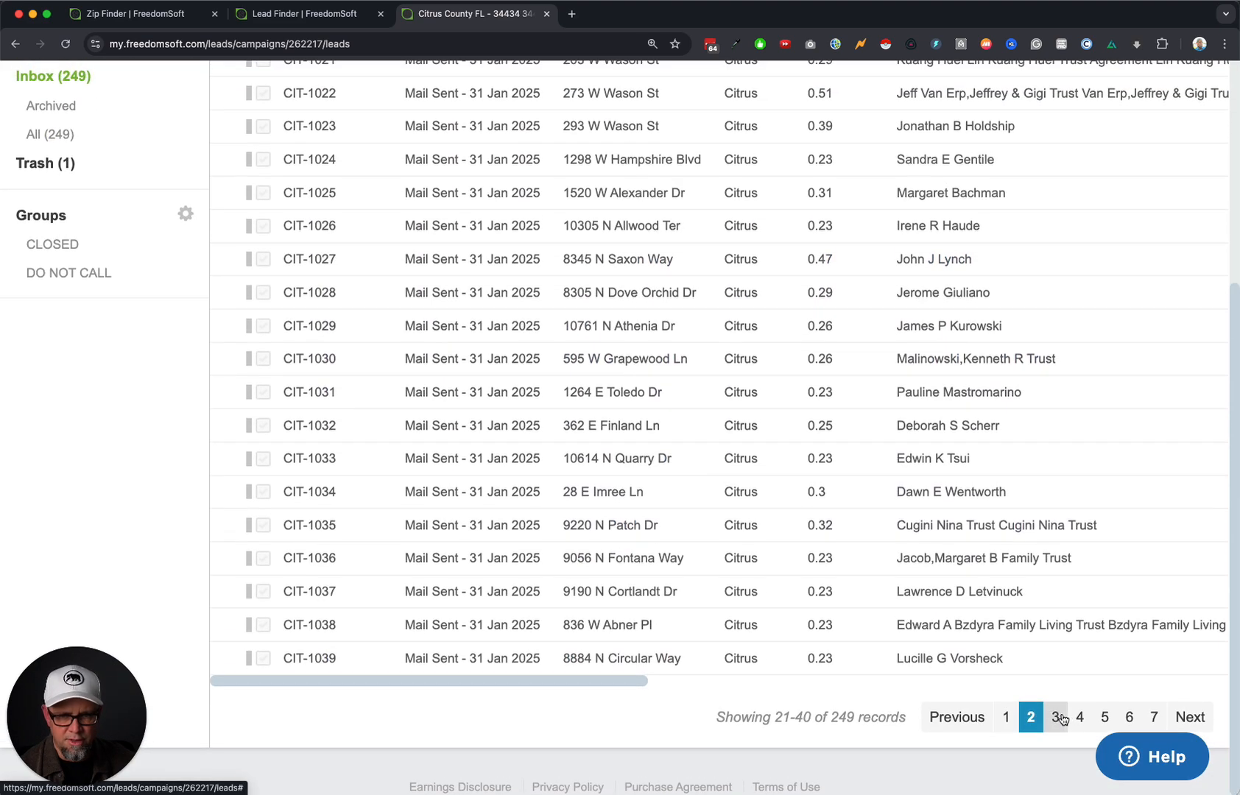
click(1057, 717)
scroll(246, 326, up, 5)
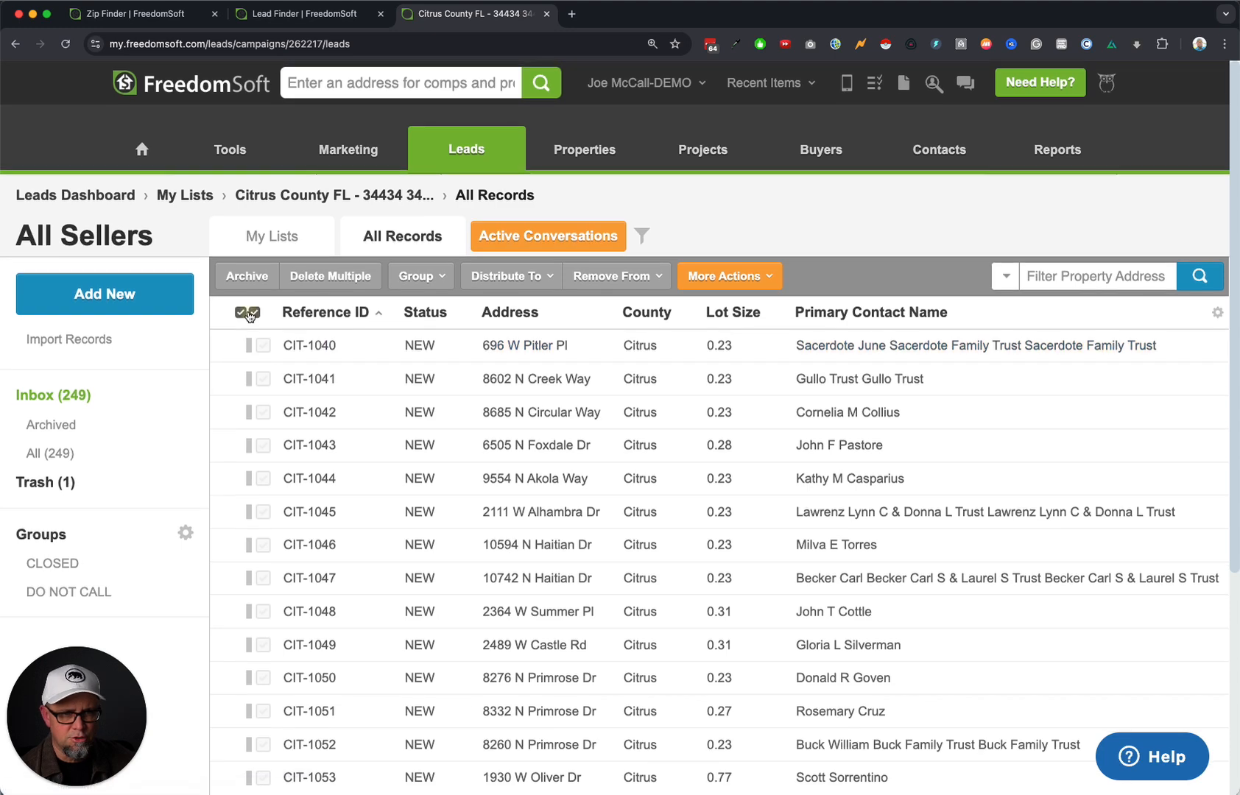
click(250, 317)
click(724, 276)
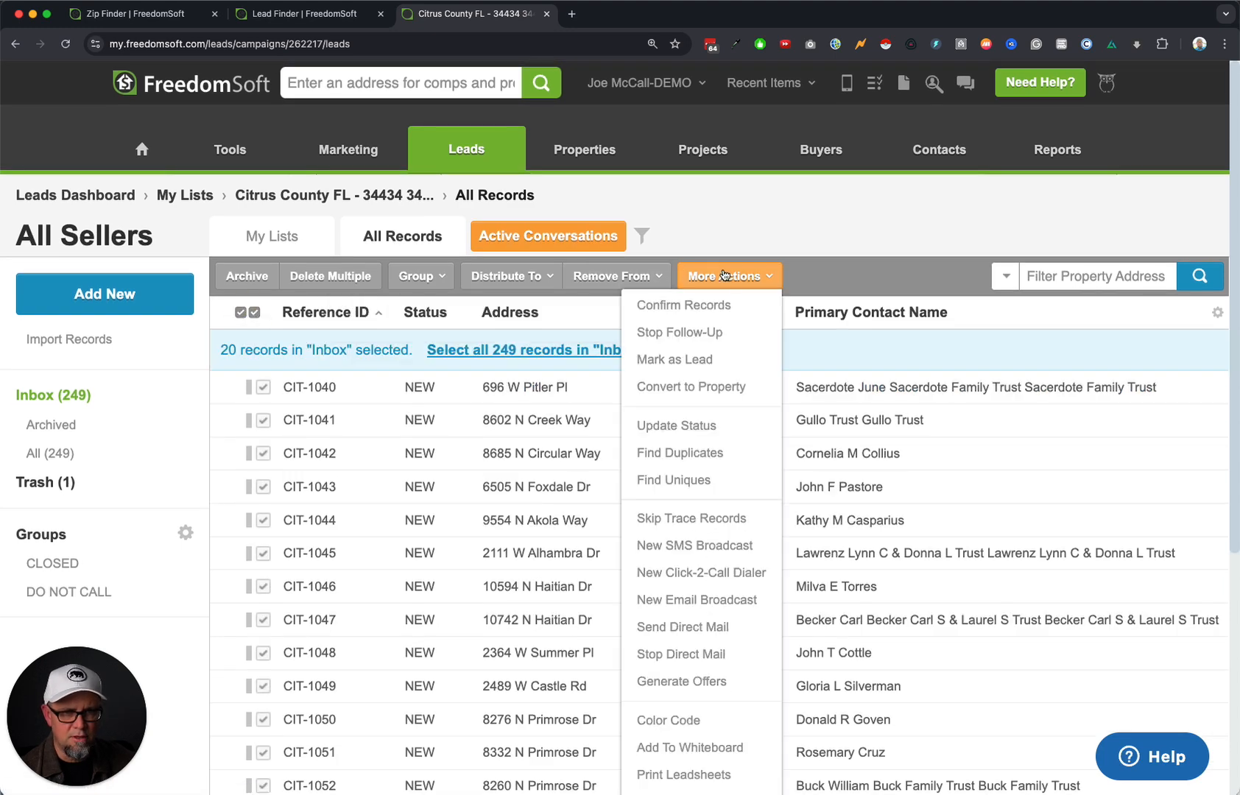
click(707, 426)
click(560, 423)
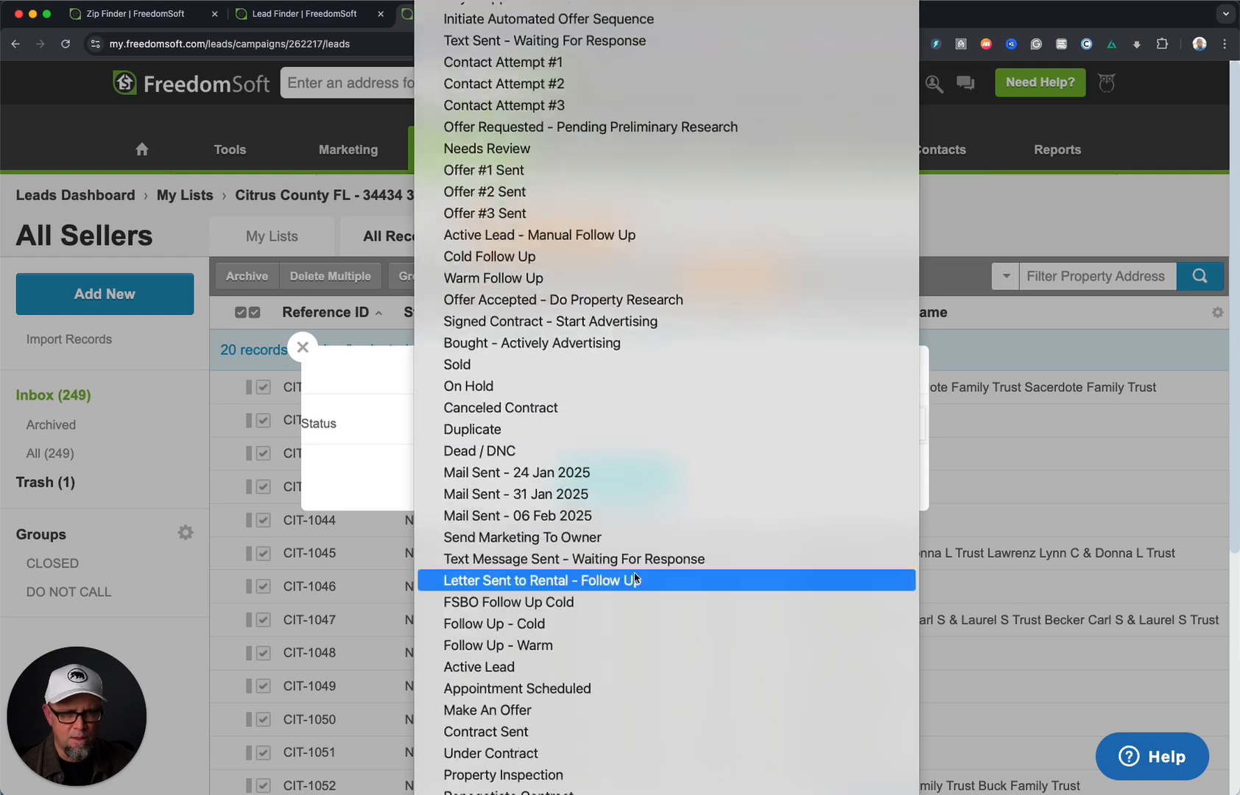
scroll(635, 559, down, 3)
click(623, 361)
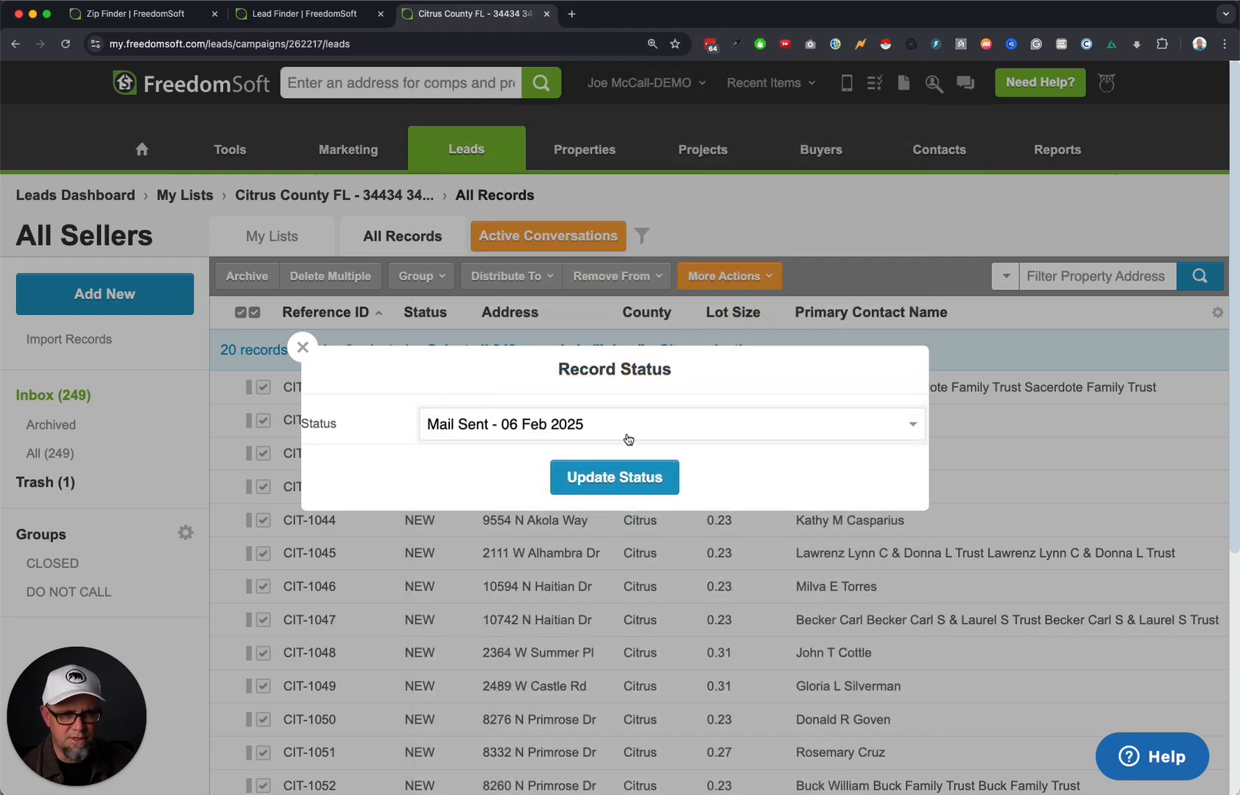
click(632, 480)
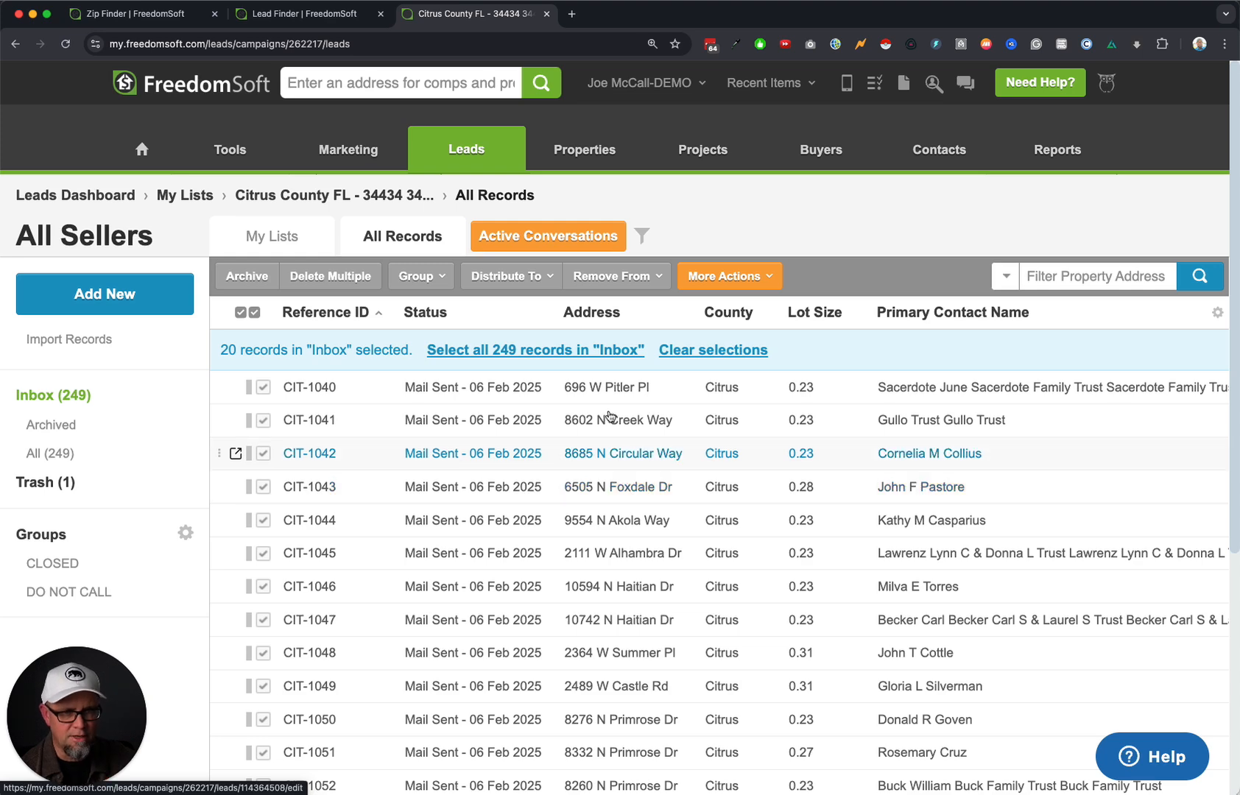
click(298, 195)
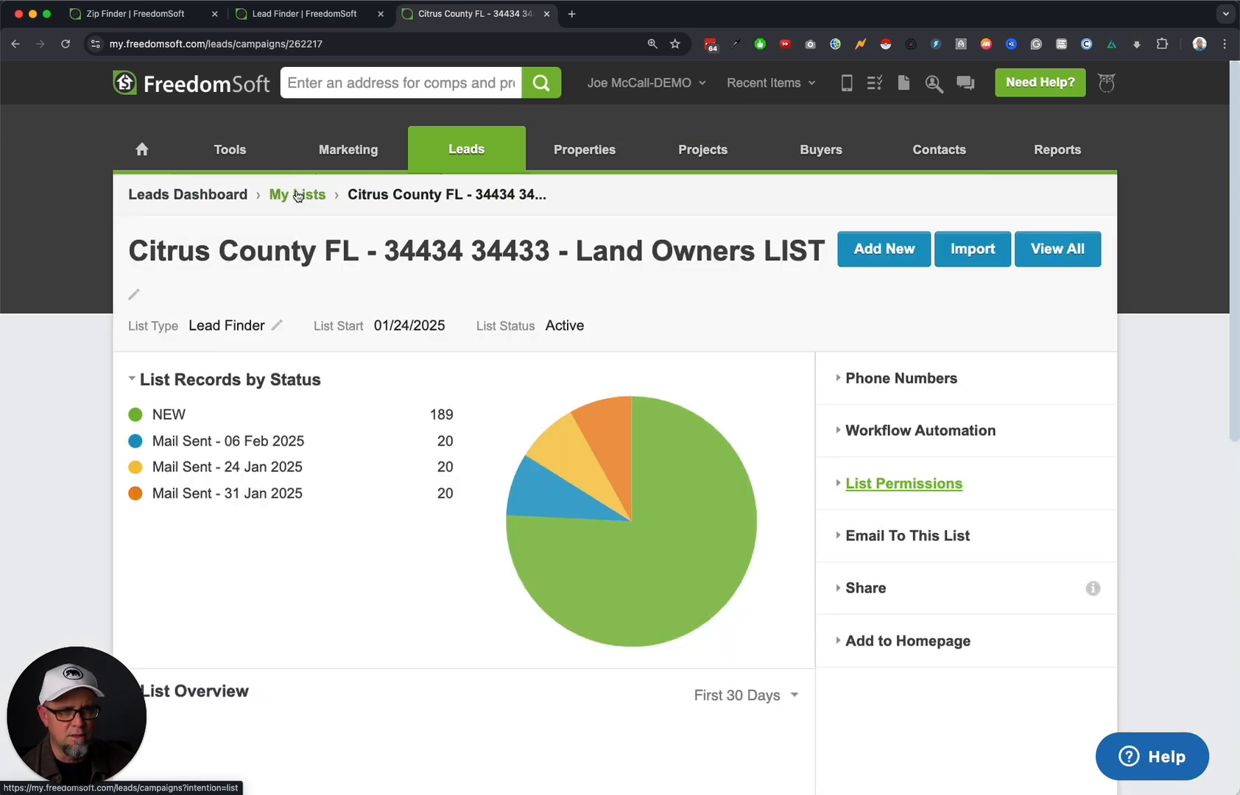
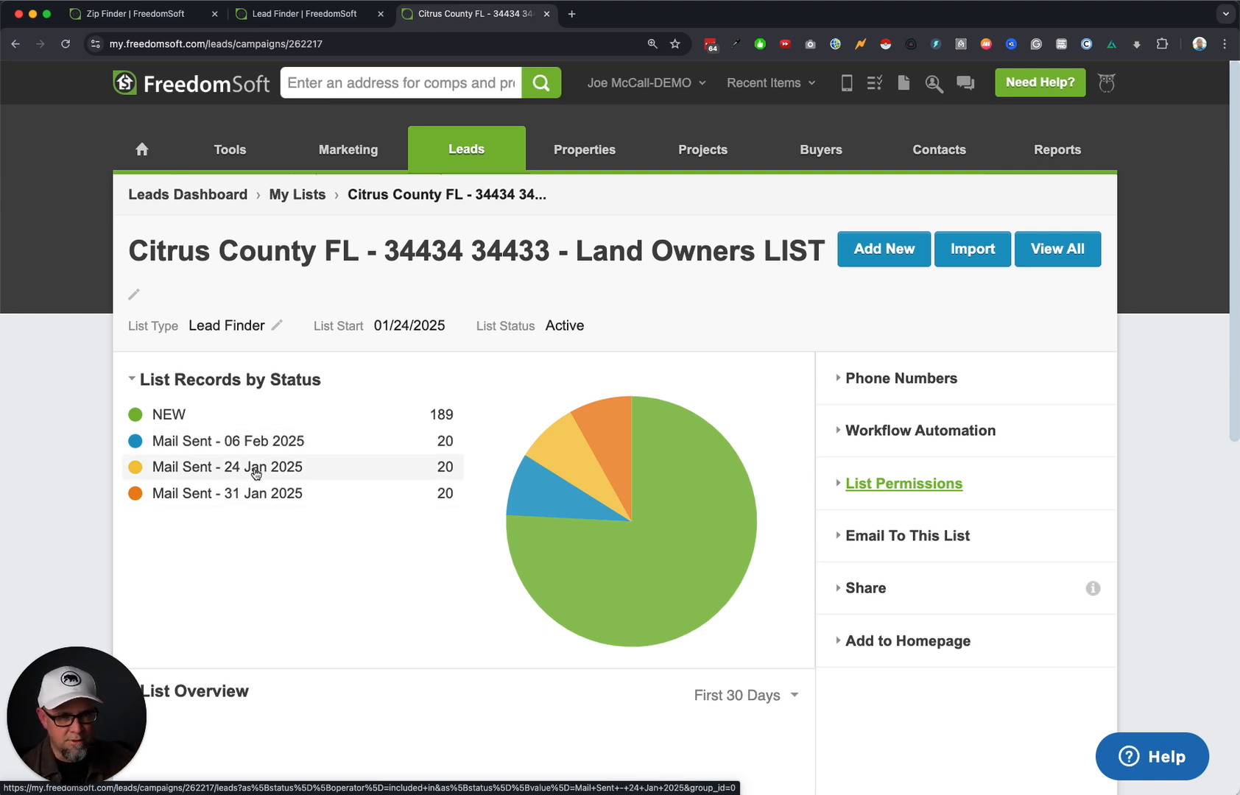
Filter the list to the Mail Sent - 24 Jan 2025 records and select all 20.
click(286, 469)
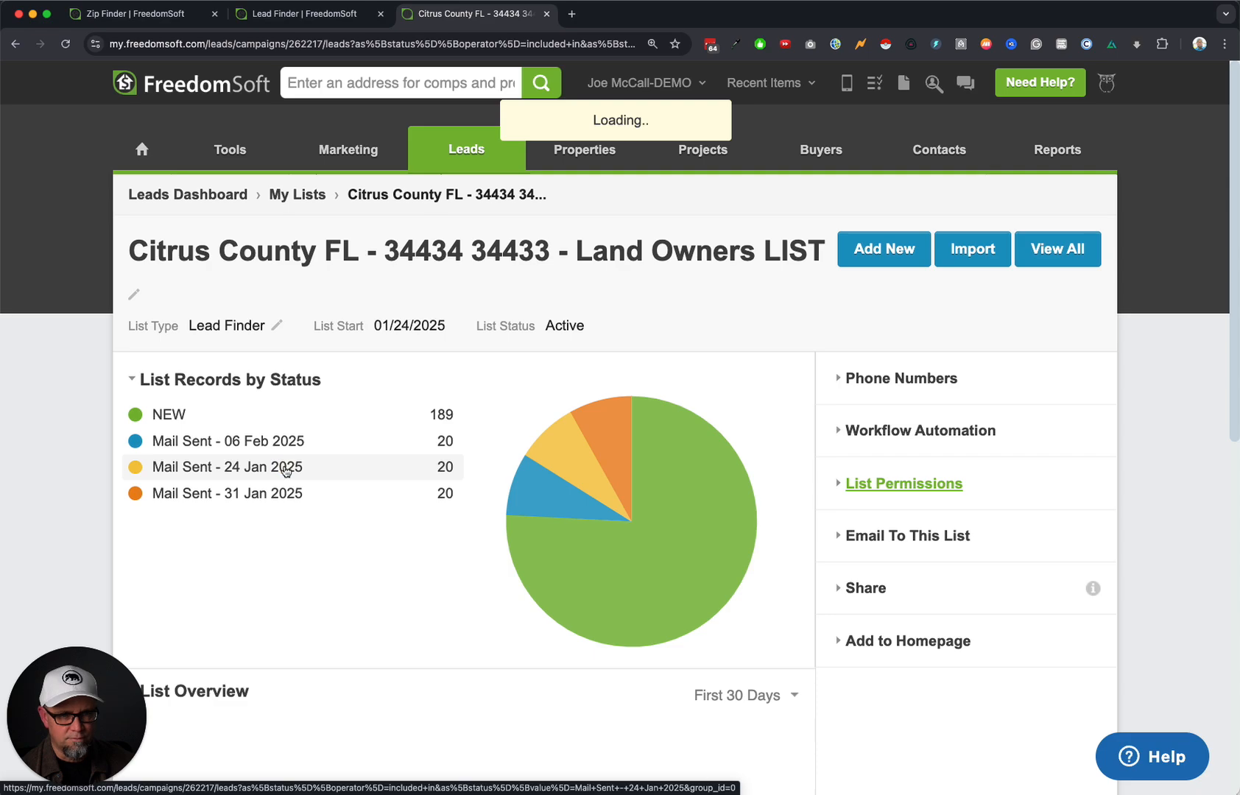
scroll(415, 476, down, 5)
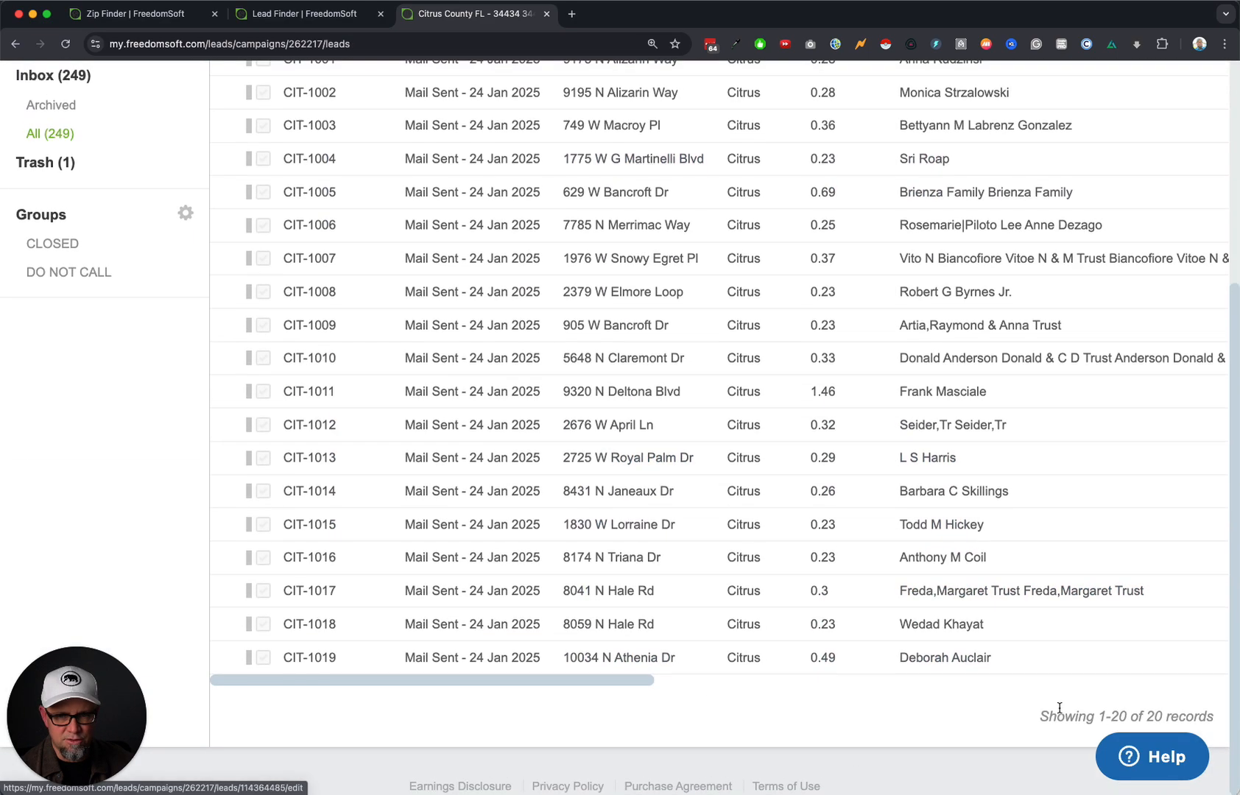
drag(1151, 717, 1056, 713)
scroll(1056, 714, up, 10)
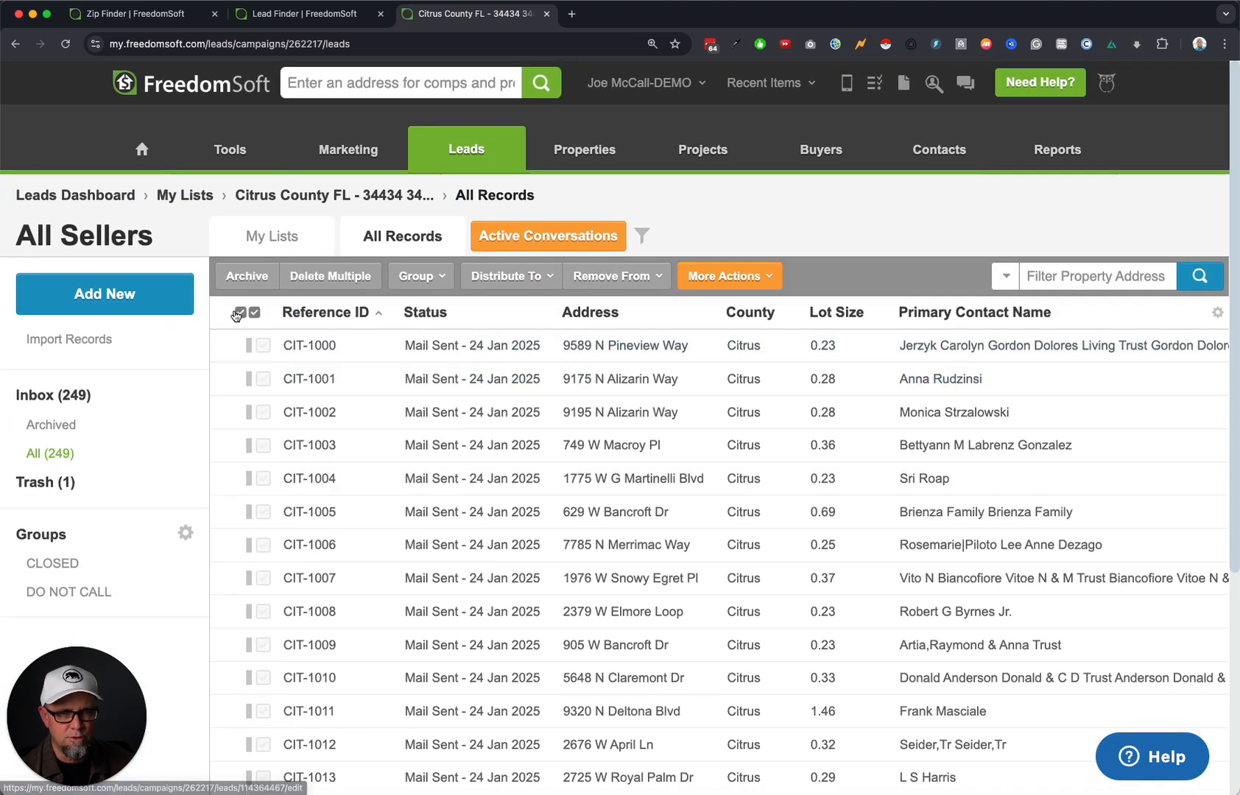
click(239, 313)
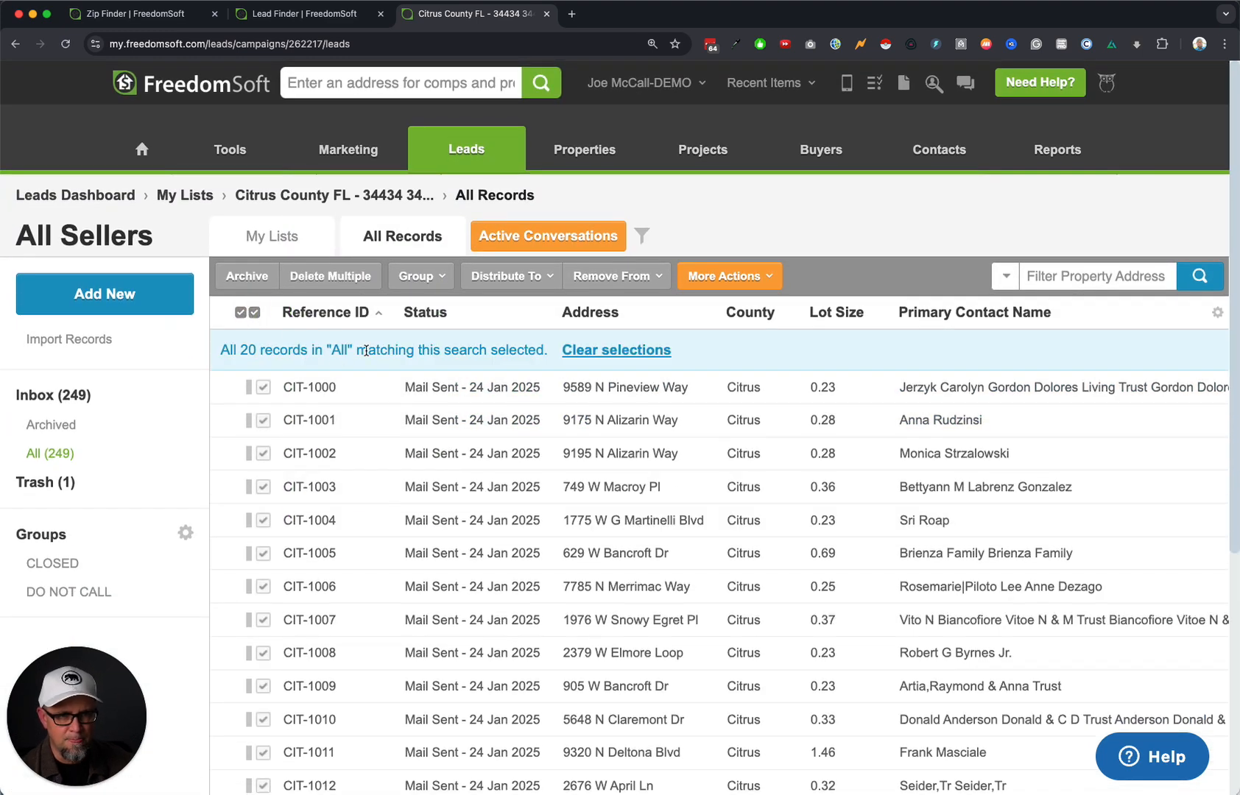
Set up Send Direct Mail with the Letters To Land Sellers - FL - Day 1 sequence and preview its Land Seller 1a letter.
click(725, 276)
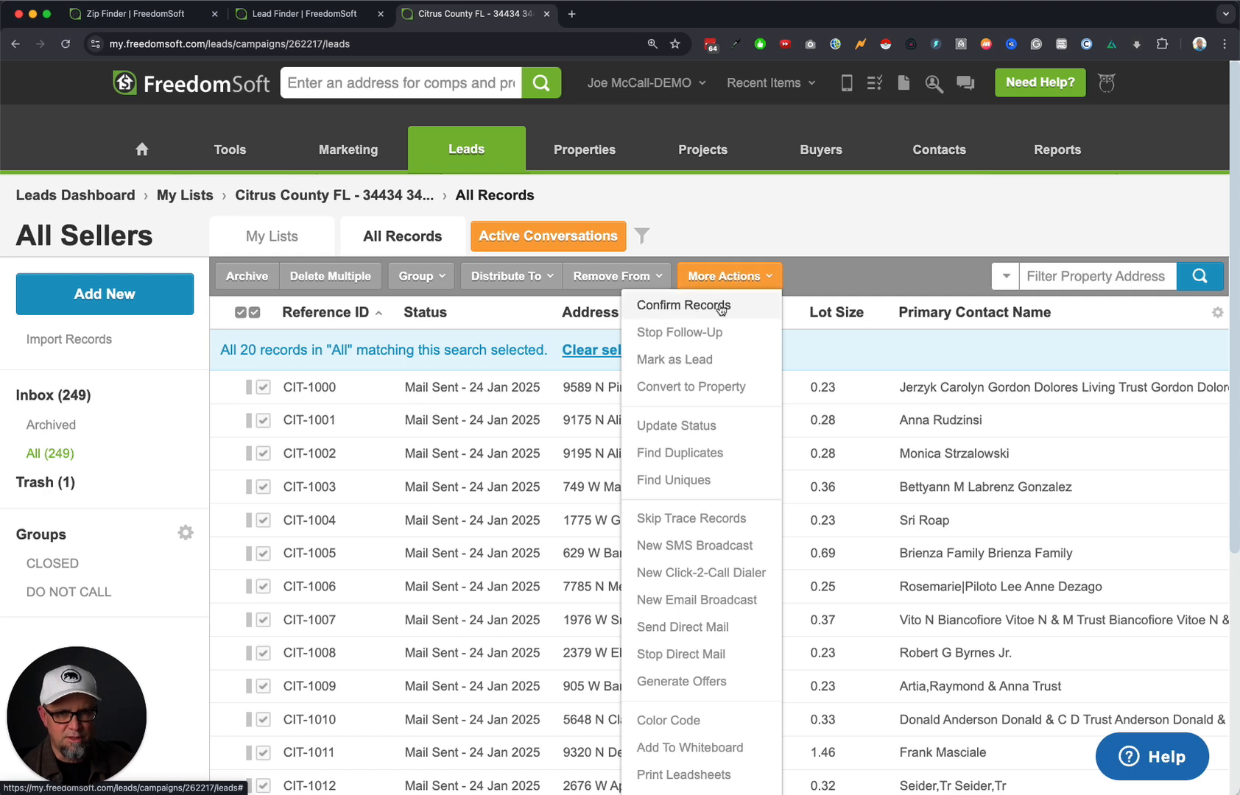
click(707, 627)
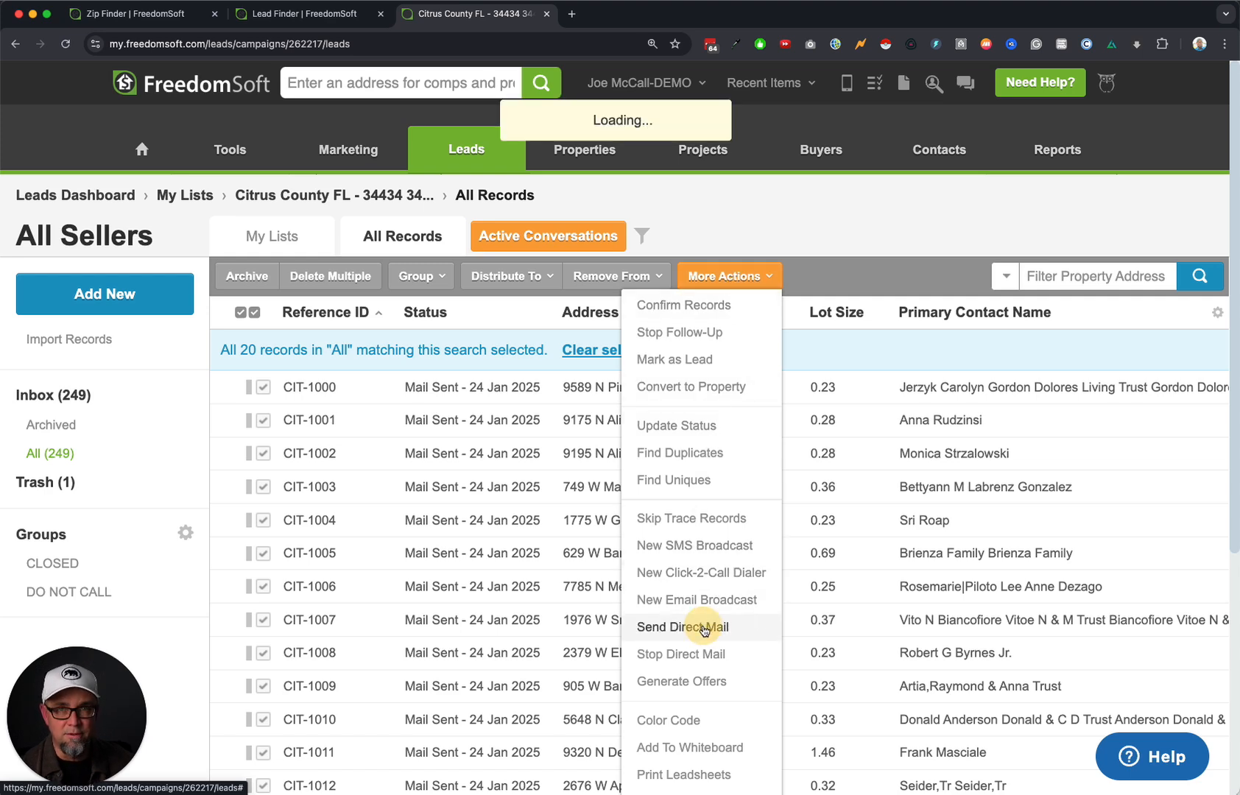
click(523, 394)
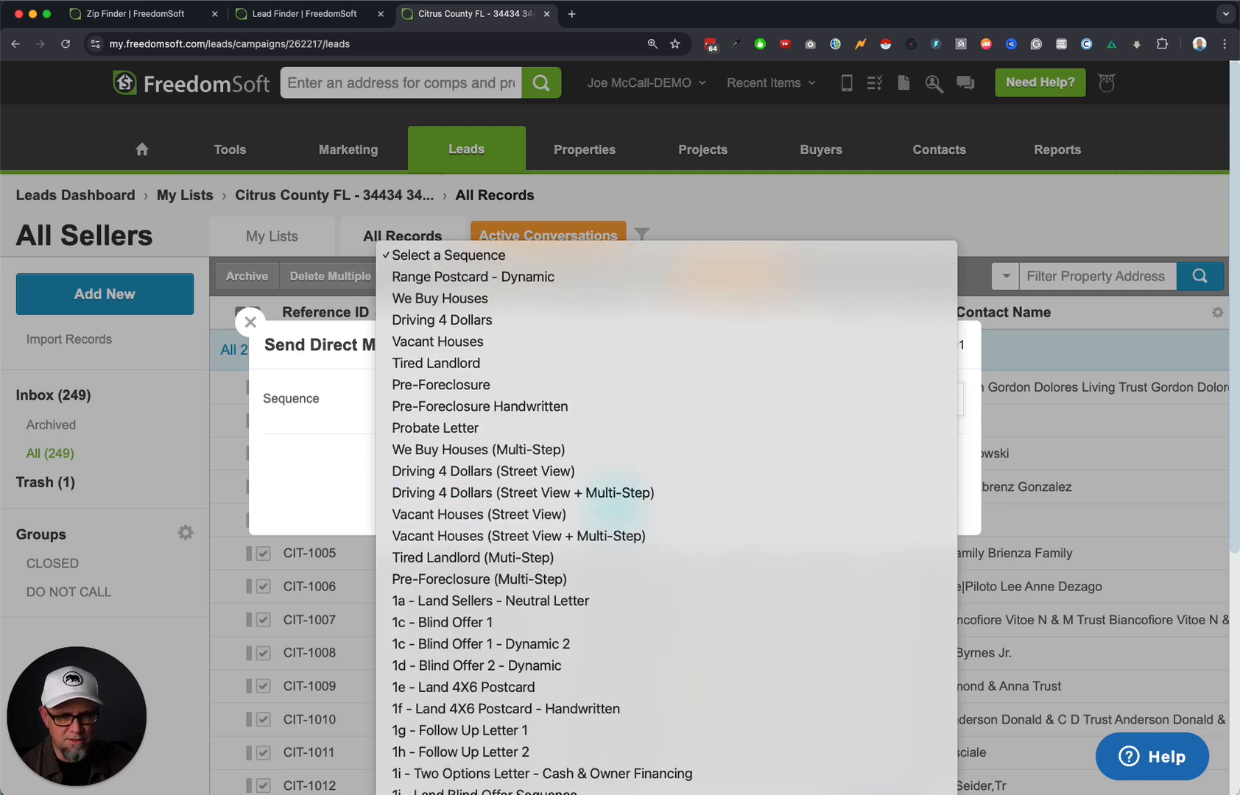
click(516, 794)
mouse_move(347, 435)
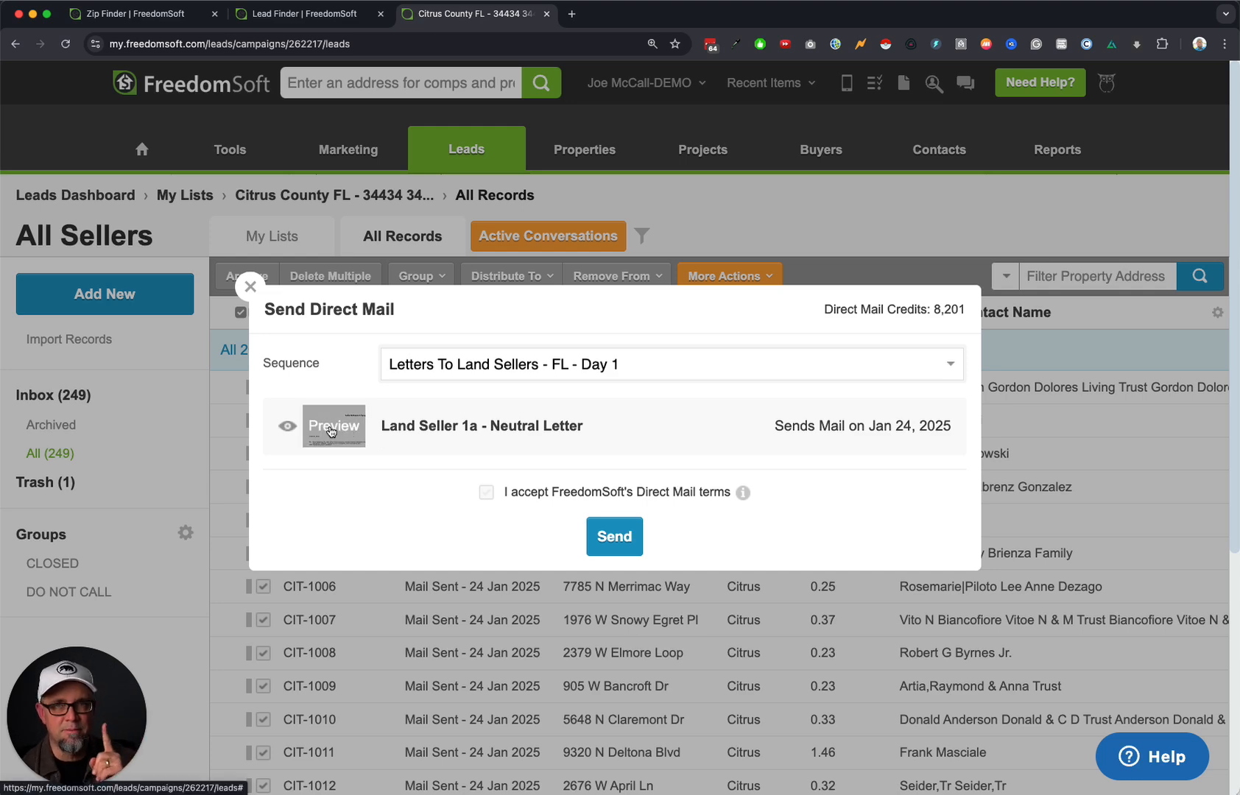
click(331, 432)
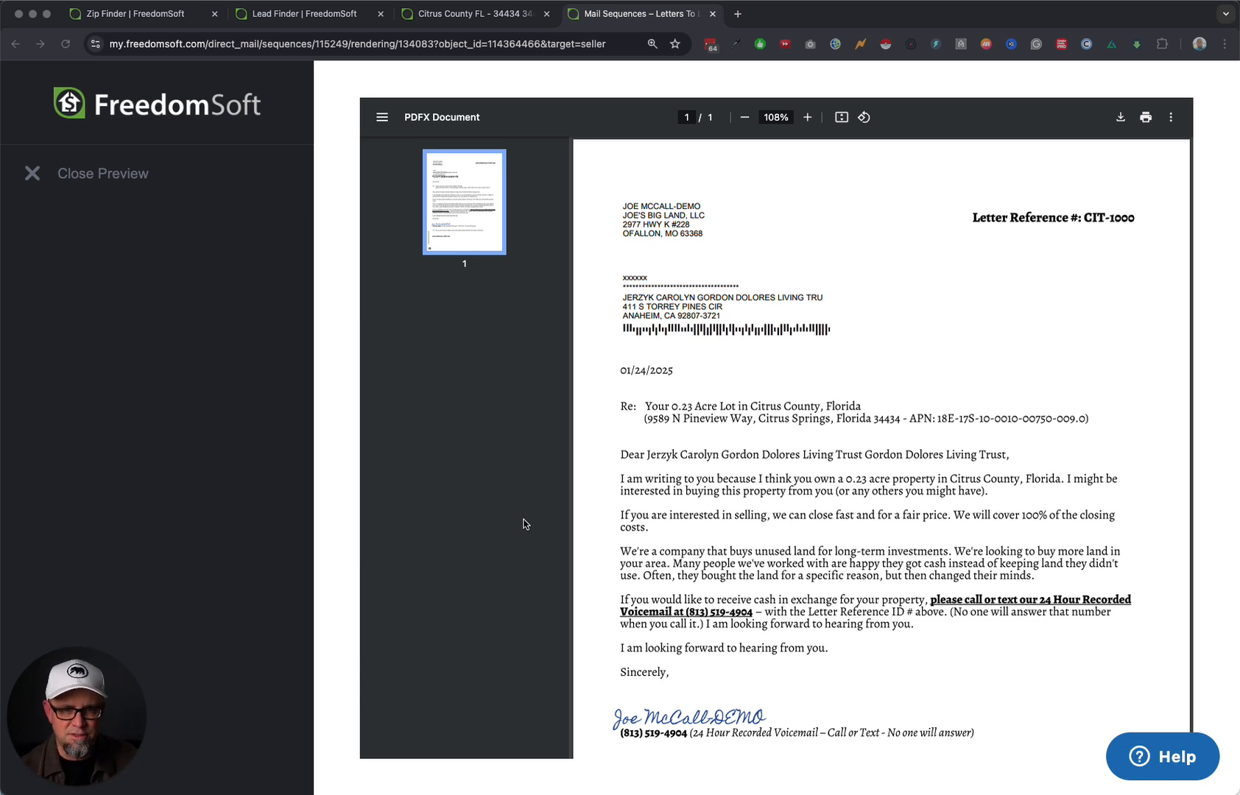
Read through the CIT-1000 Land Seller 1a letter preview, then close it and the Send Direct Mail dialog.
scroll(766, 720, down, 5)
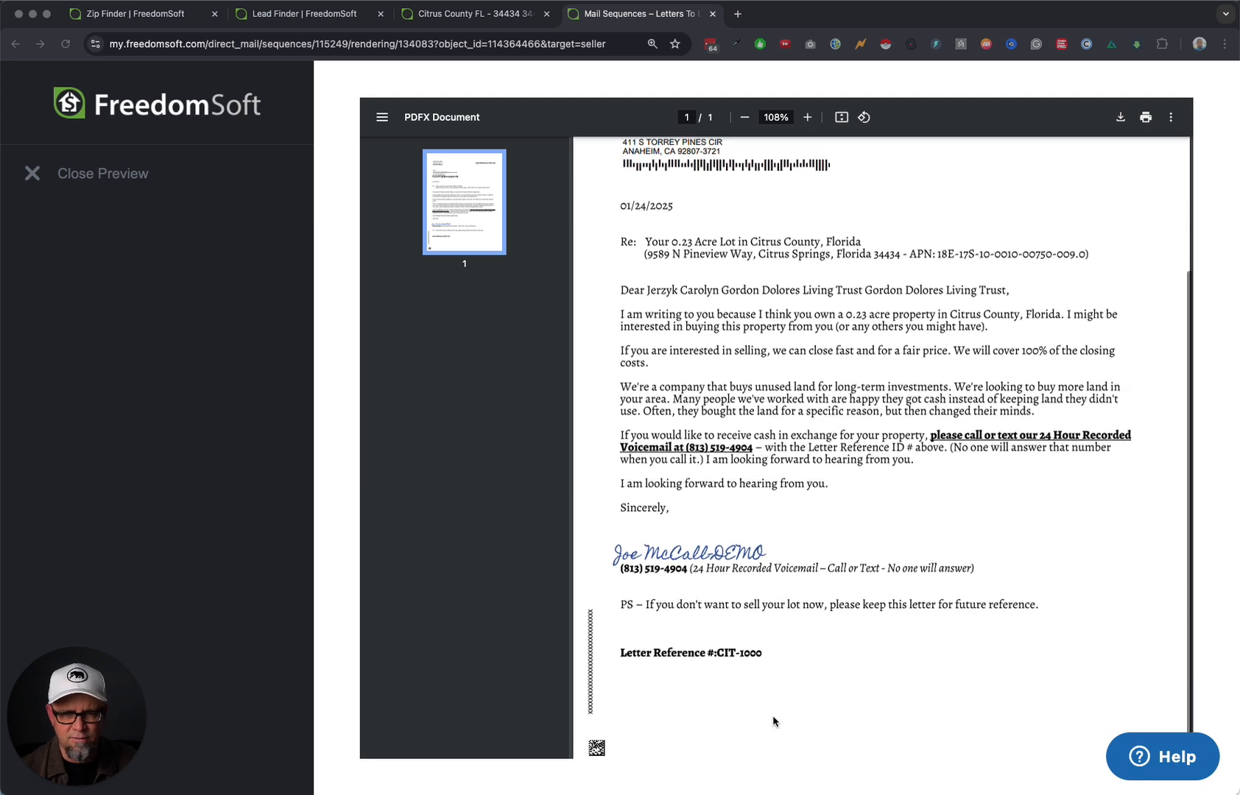
scroll(774, 714, up, 4)
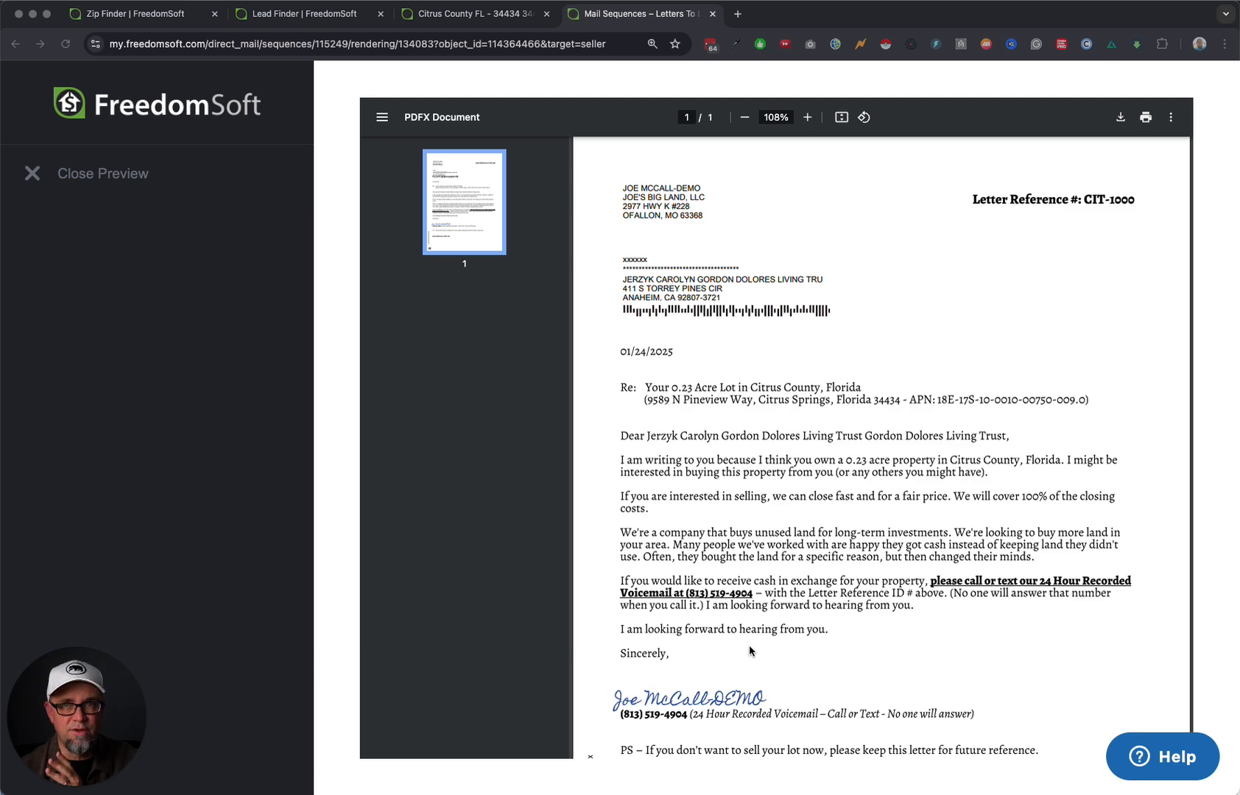
scroll(785, 639, down, 1)
scroll(785, 644, down, 1)
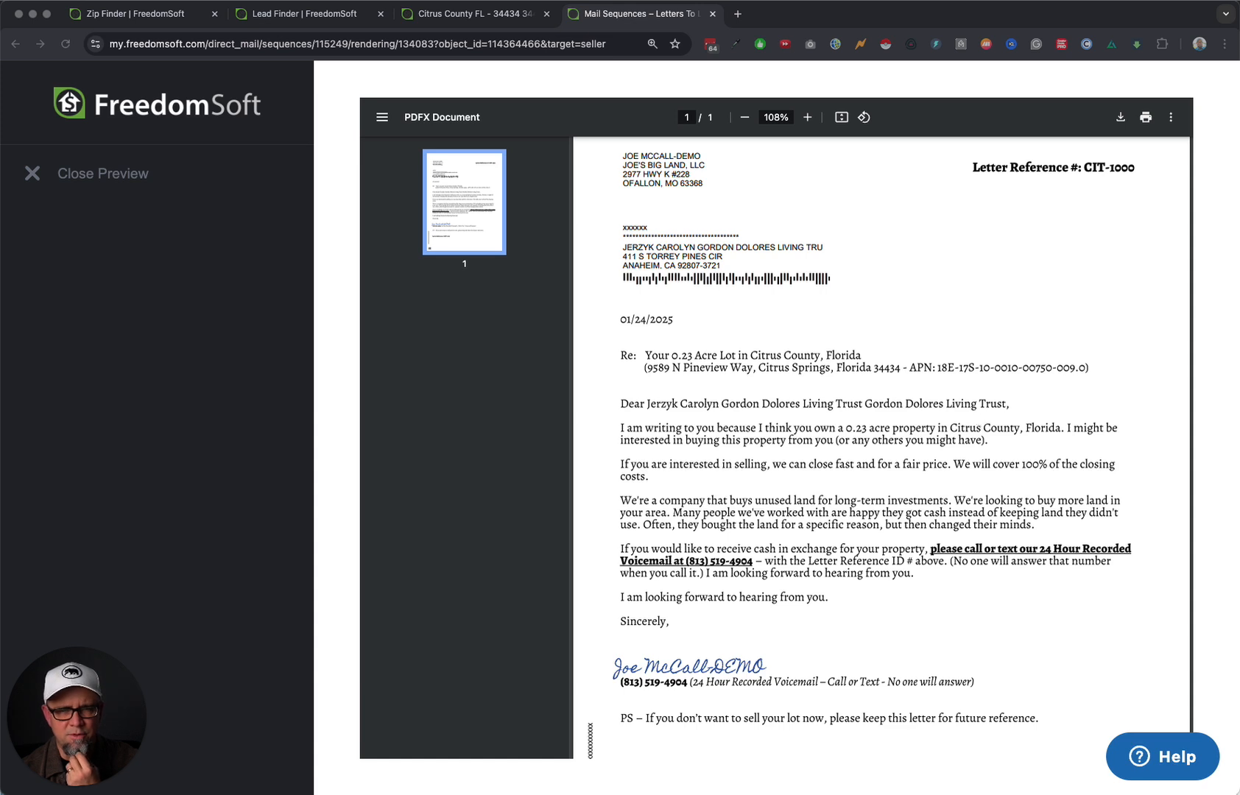
click(631, 411)
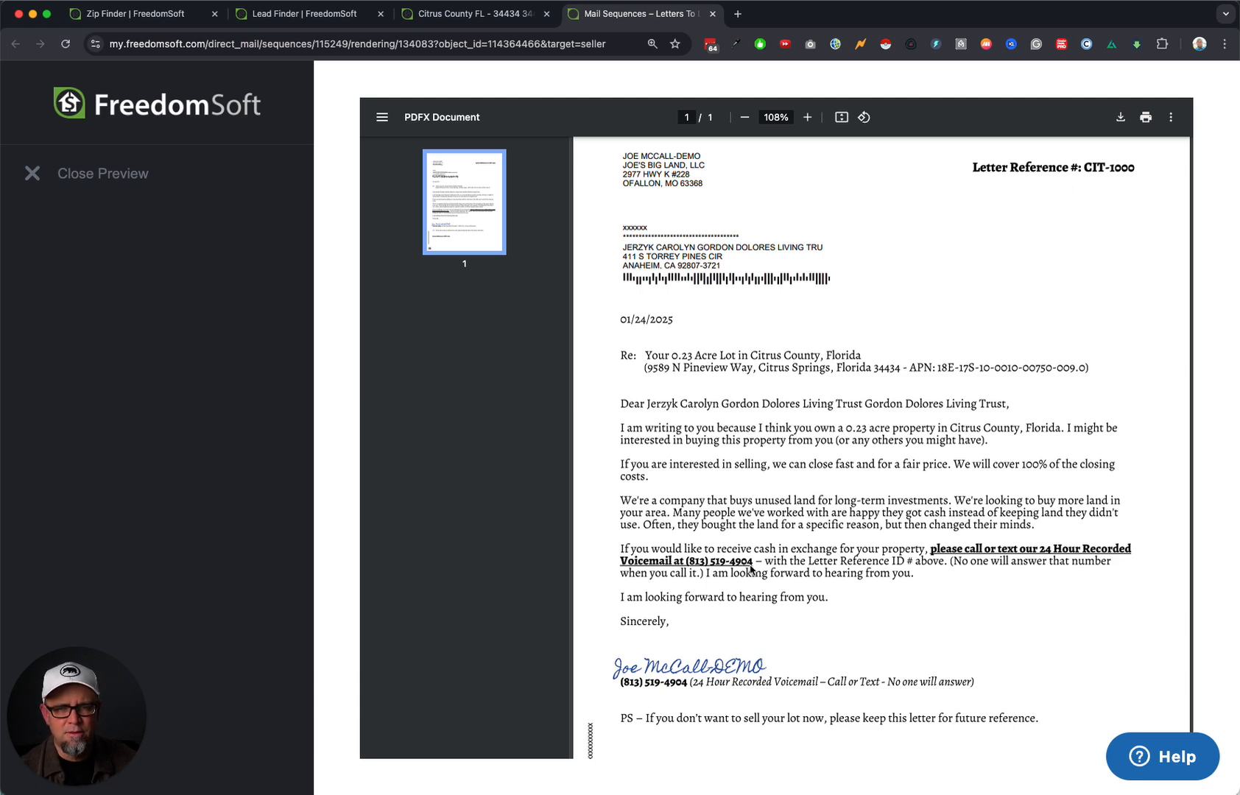
scroll(926, 654, down, 3)
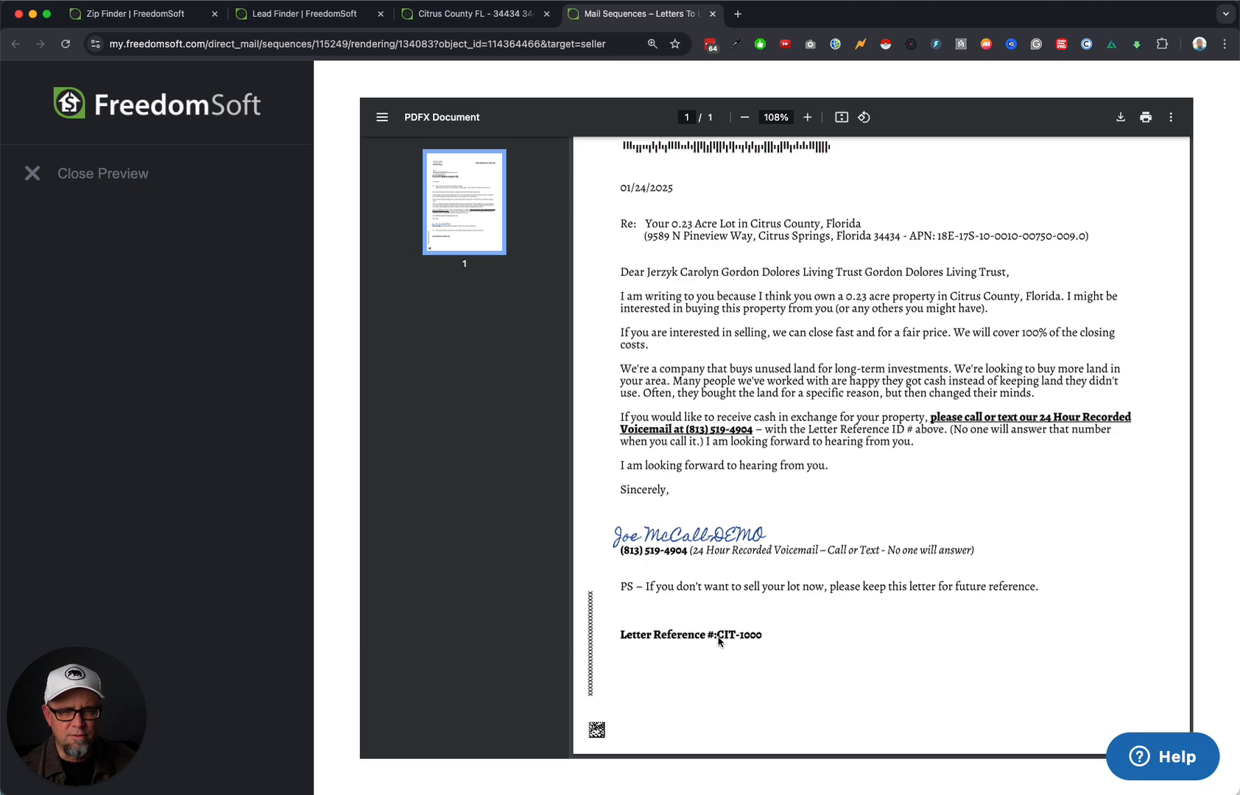
scroll(718, 641, up, 4)
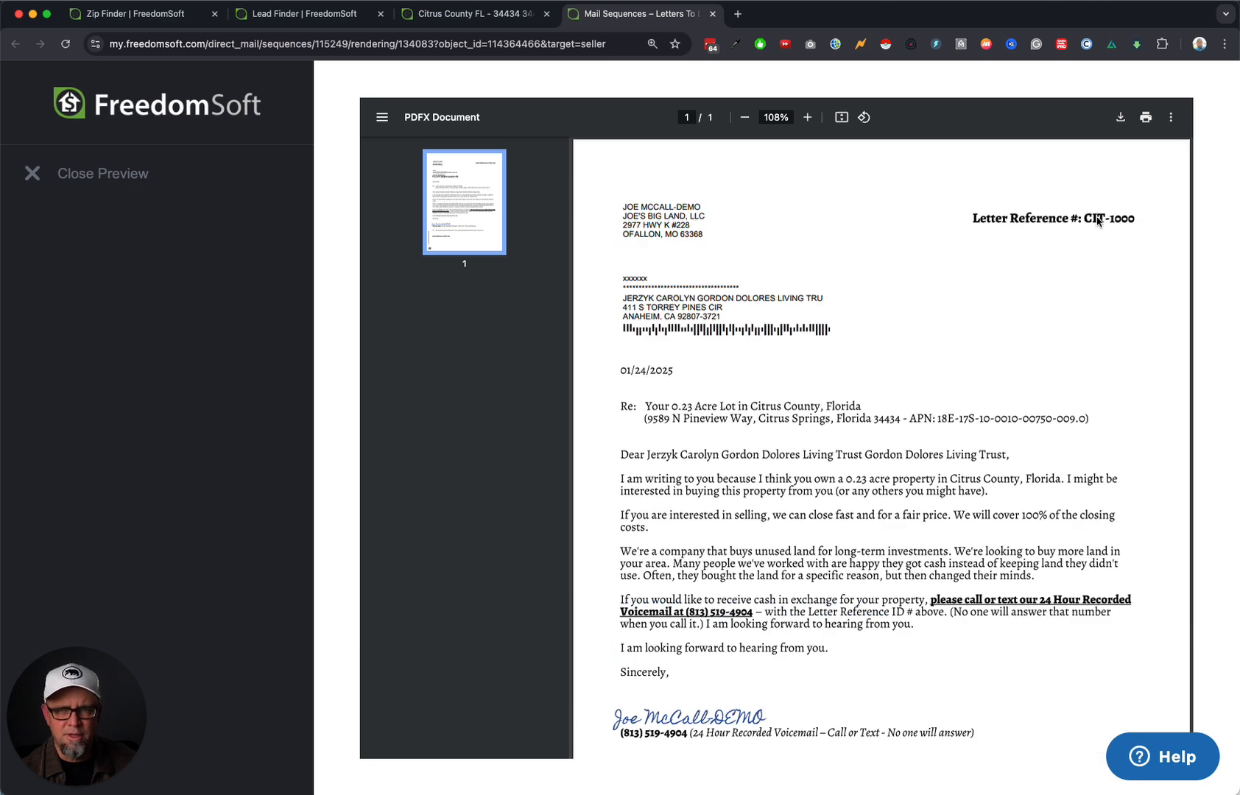
scroll(987, 419, down, 4)
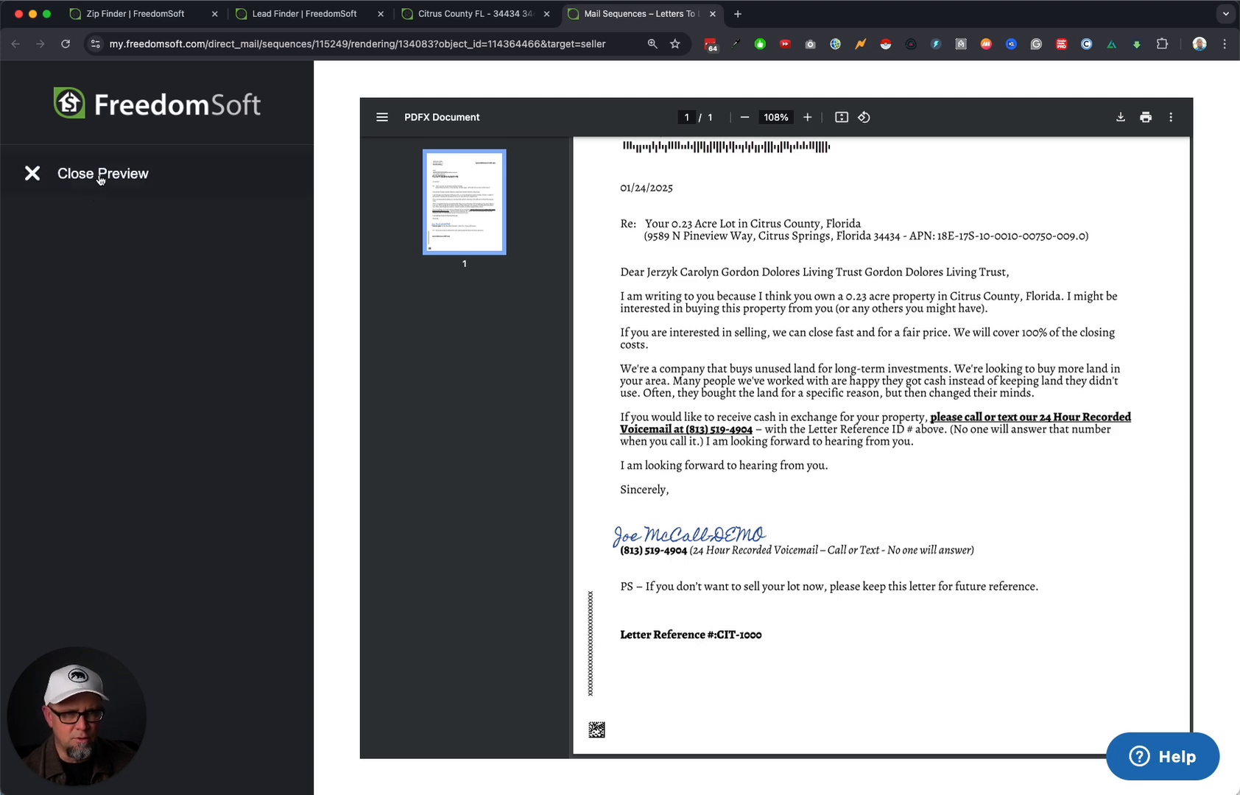
click(74, 174)
click(249, 287)
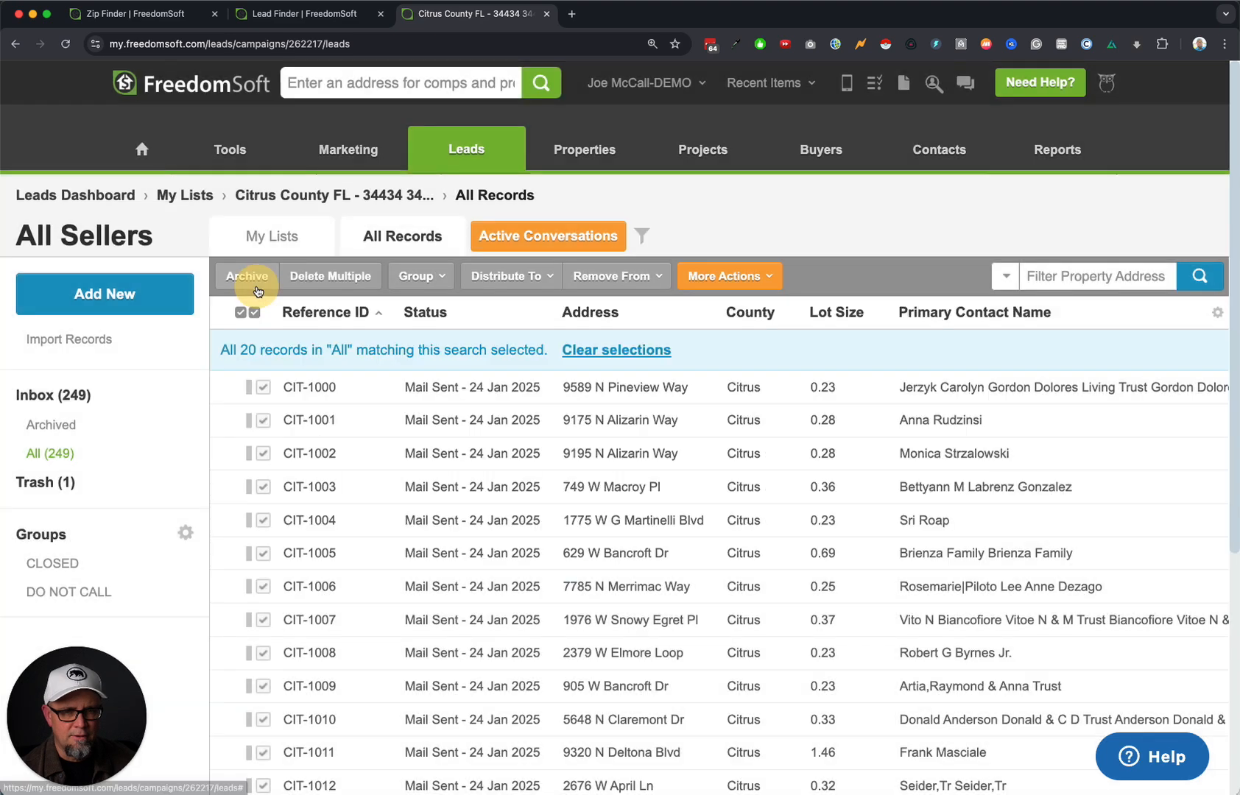
Open the Land Seller 1a - Neutral Letter template from Settings > Direct Mail Templates.
mouse_move(619, 89)
click(636, 143)
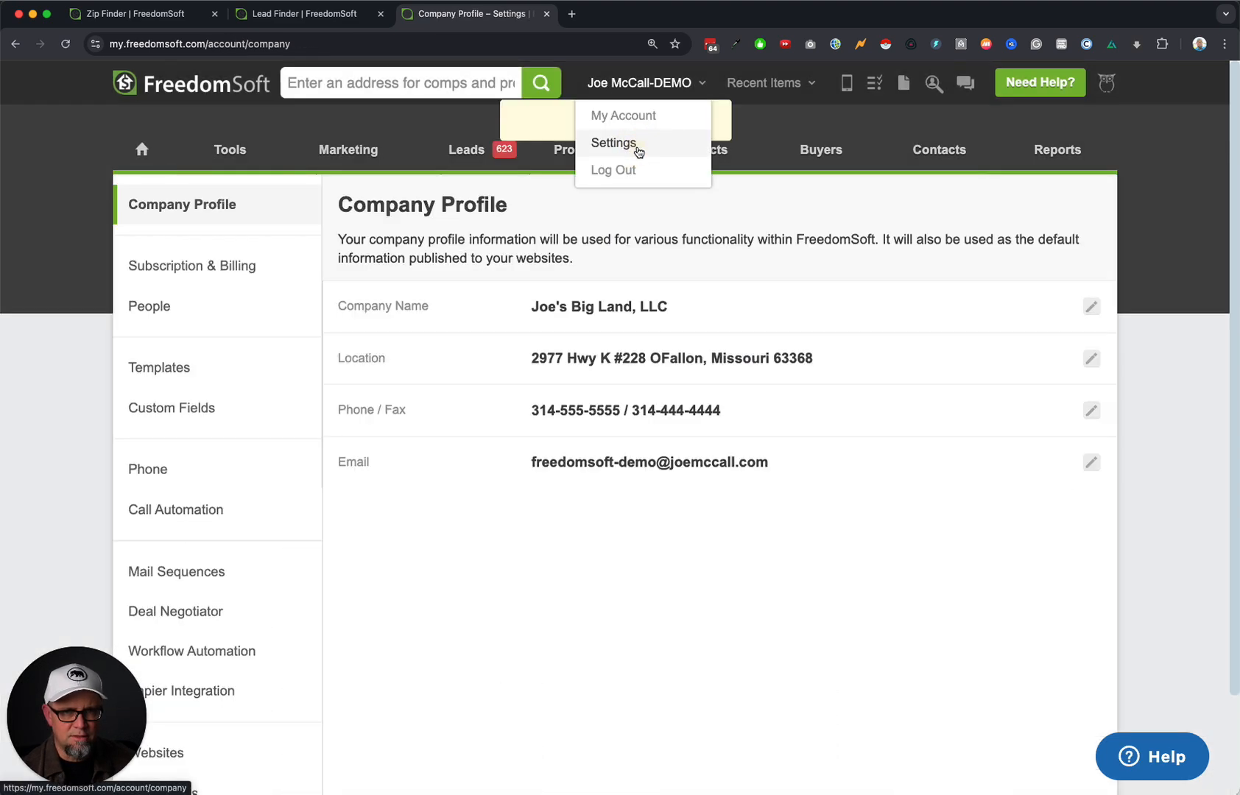
click(194, 368)
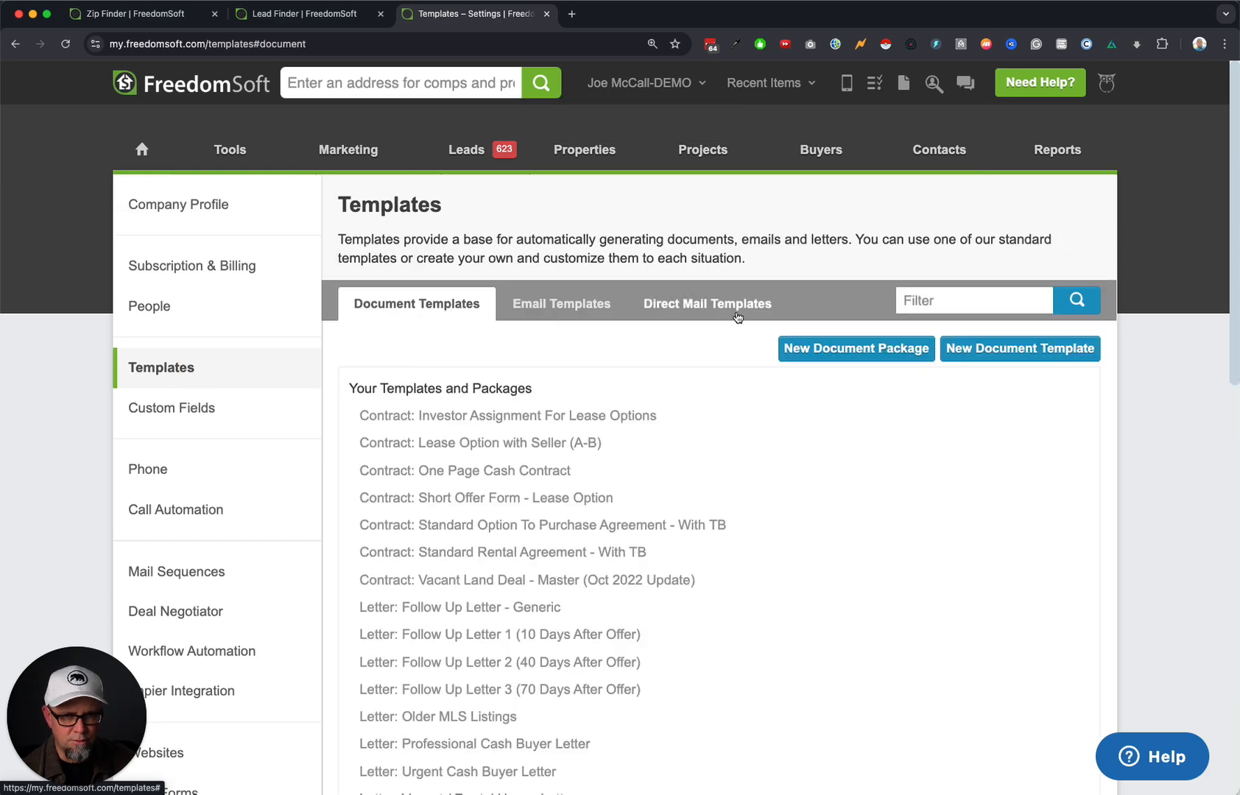
click(727, 308)
scroll(714, 610, down, 5)
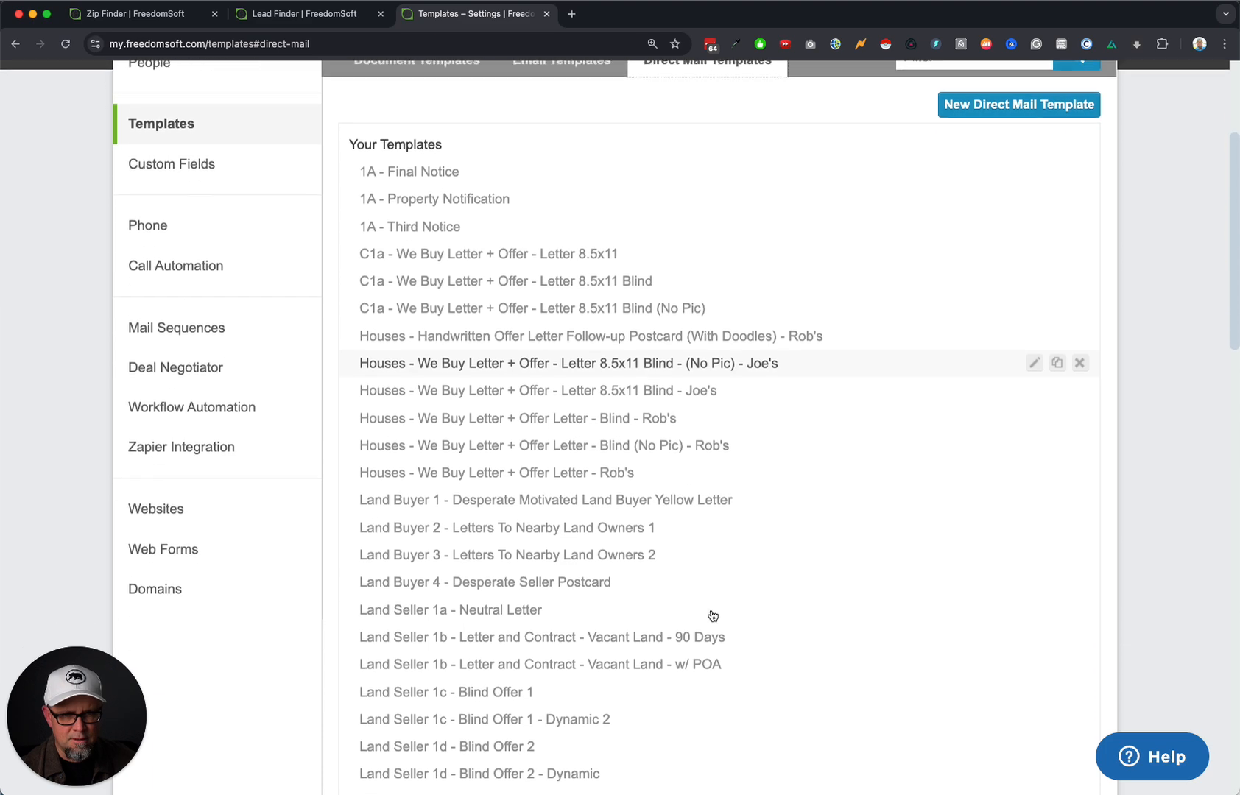
click(524, 488)
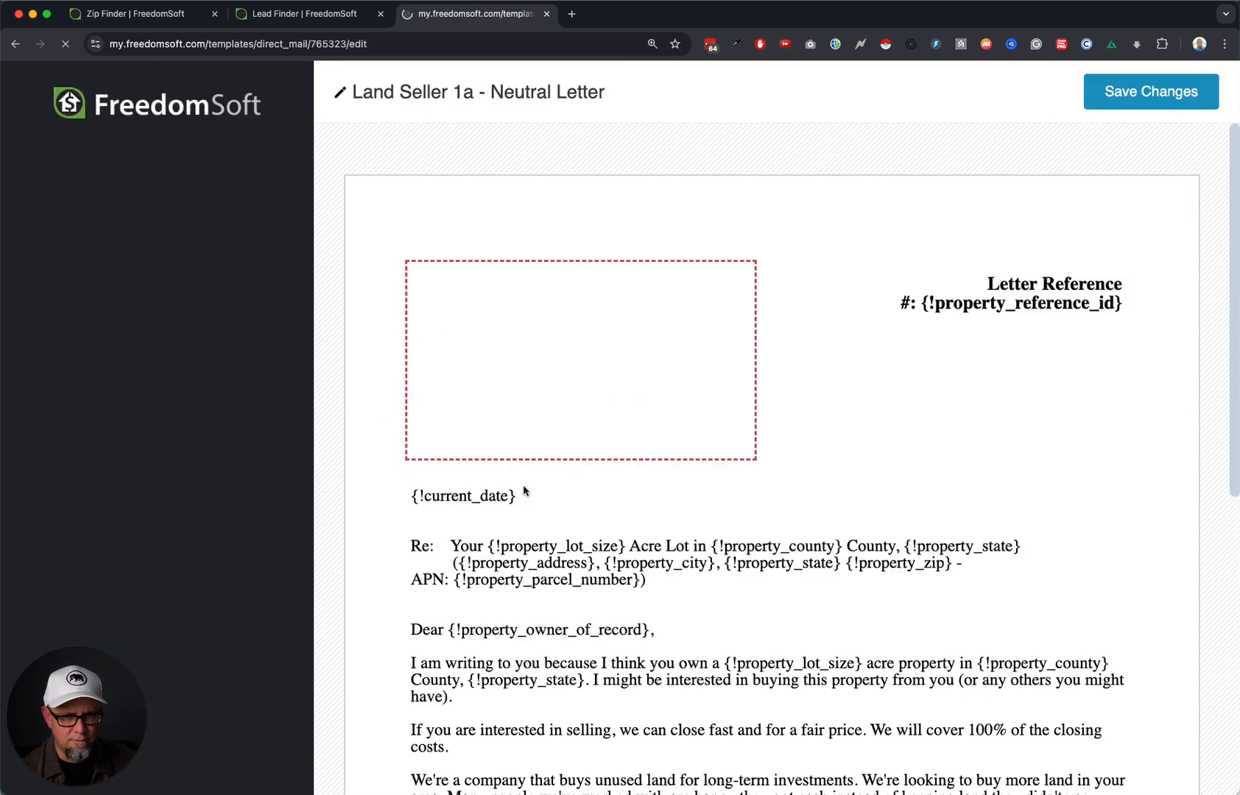
Nudge the handwritten signature up and replace its text with the sender's name and titles.
scroll(883, 466, down, 6)
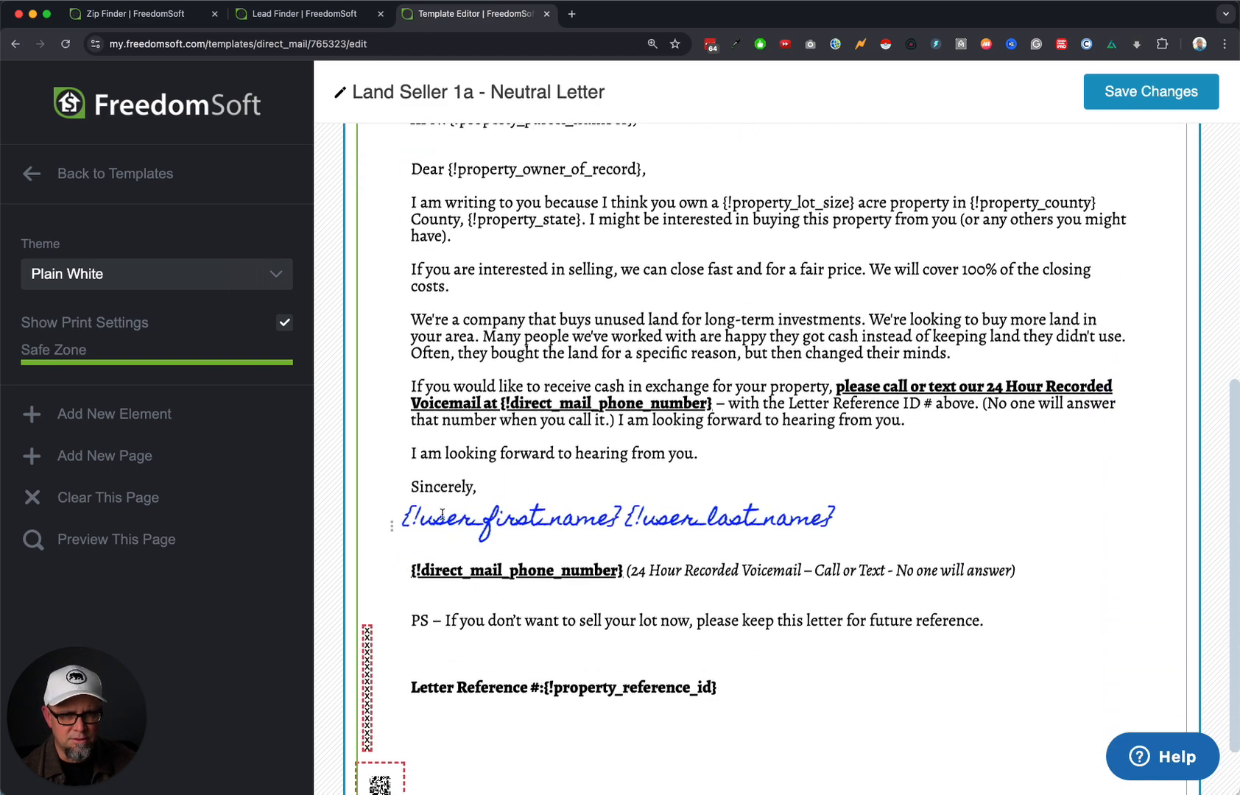
click(442, 513)
drag(394, 526, 395, 519)
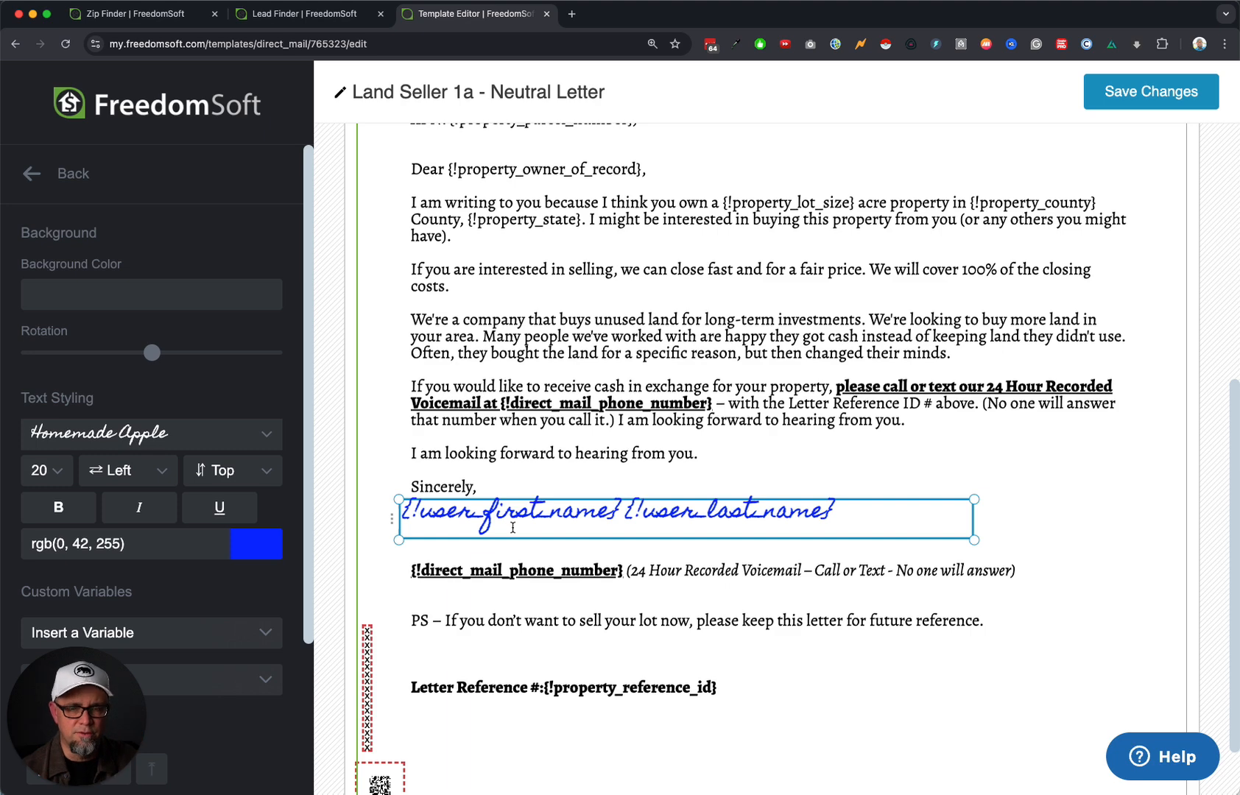
click(648, 516)
key(super+a)
text(Jo)
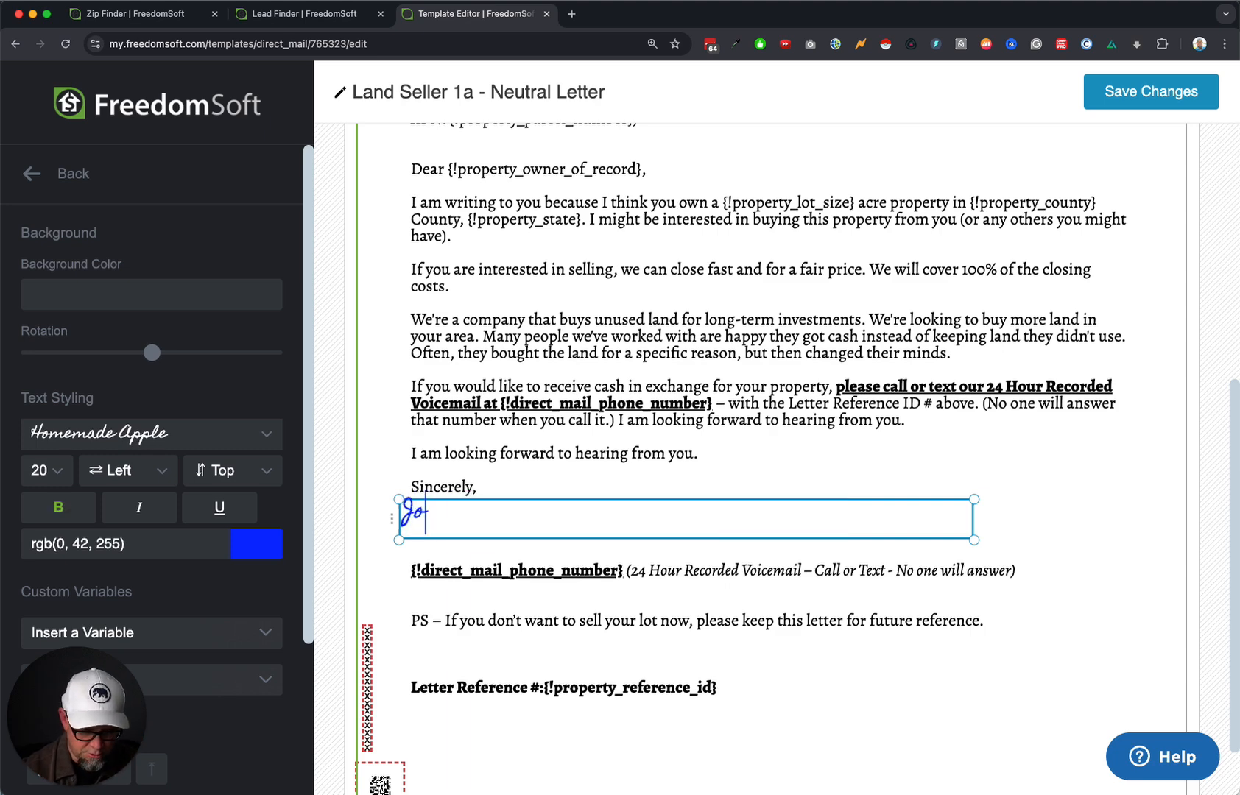
text(e Mct)
key(BackSpace)
key(BackSpace)
text(cCall)
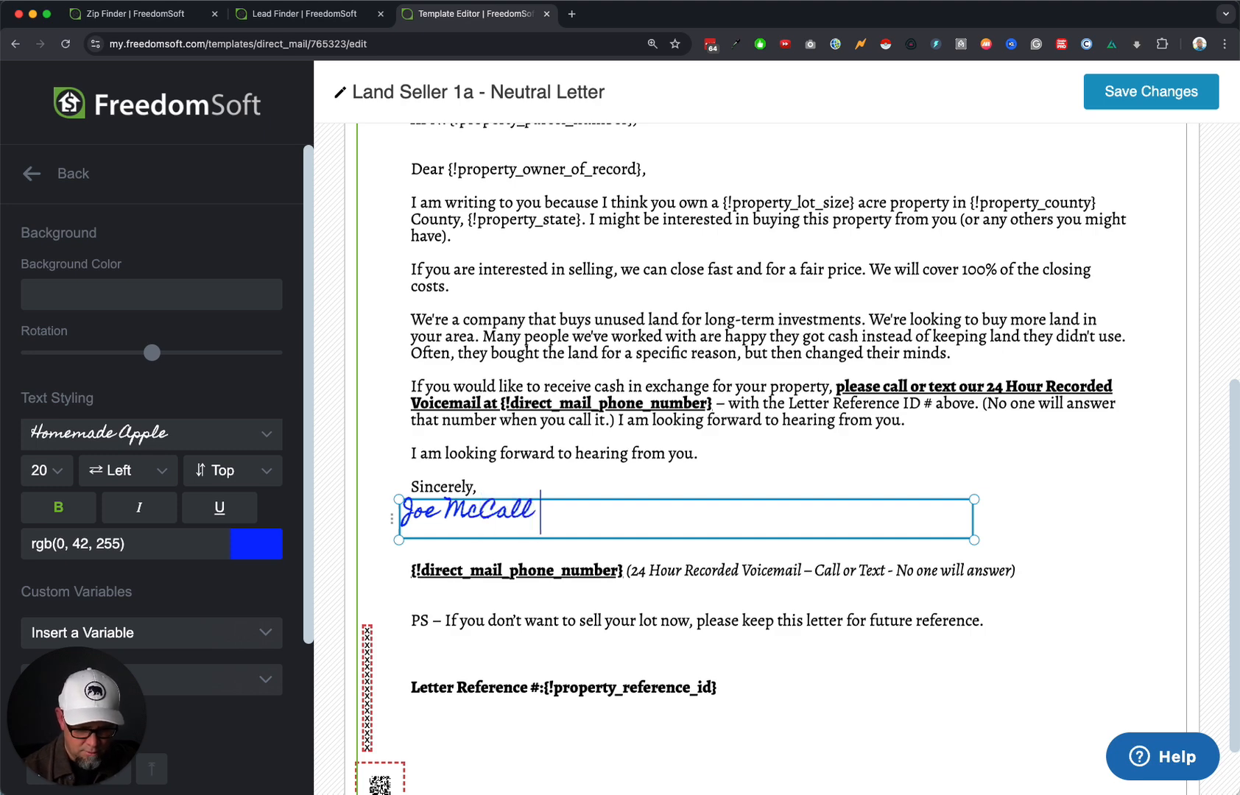
text( Dr)
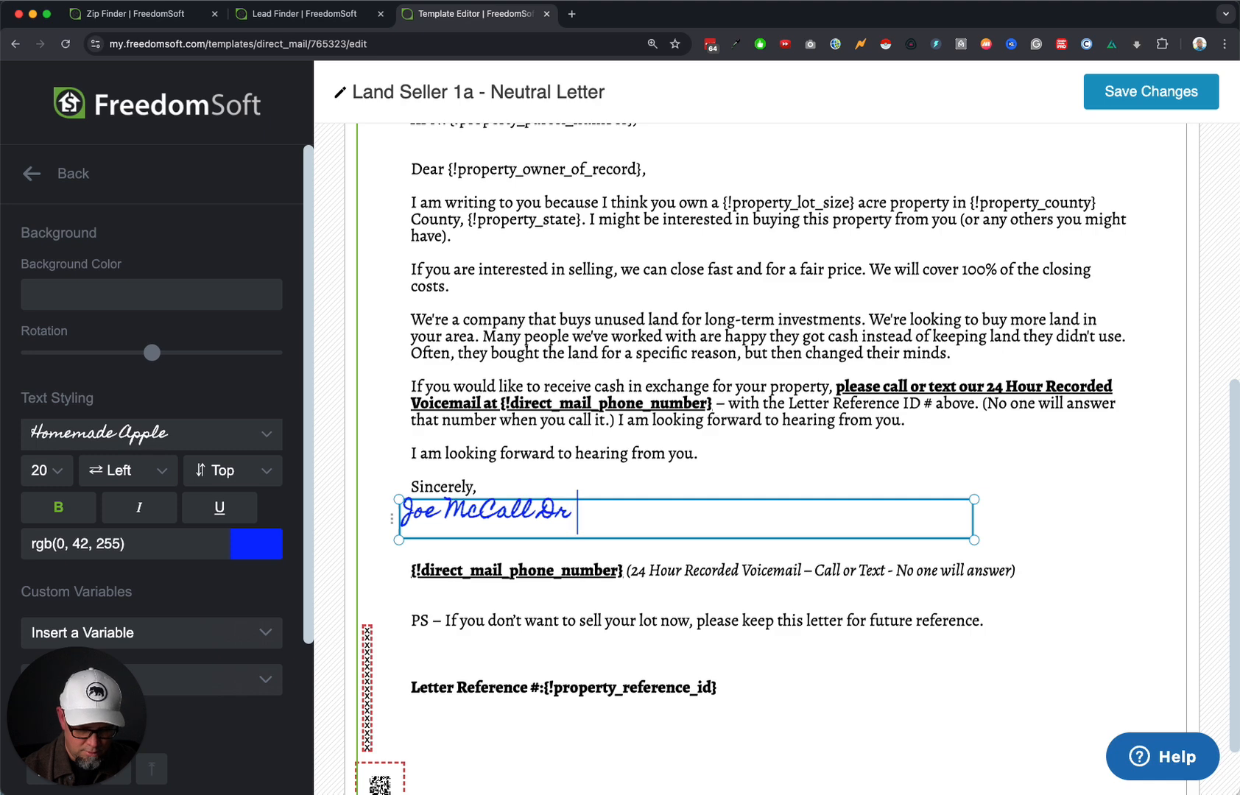
text( MBA)
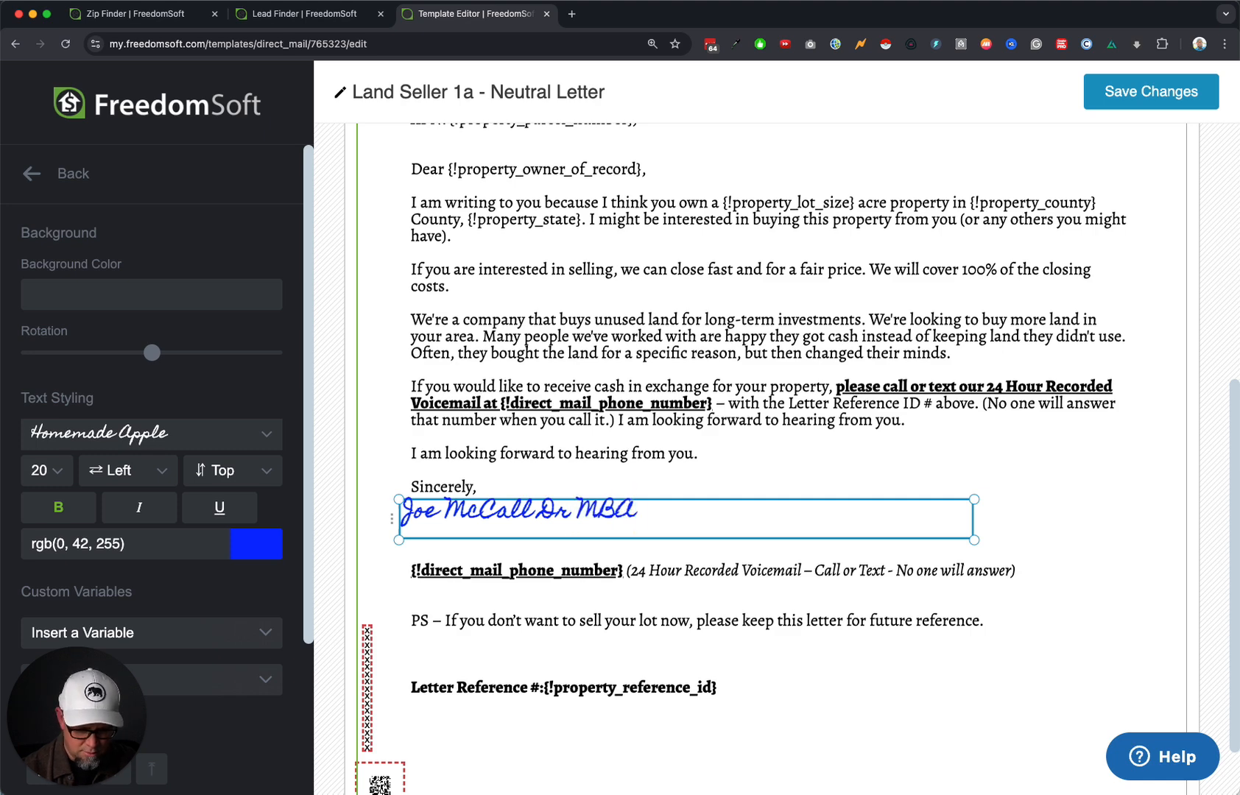
text( NASAS)
key(BackSpace)
text(Sc)
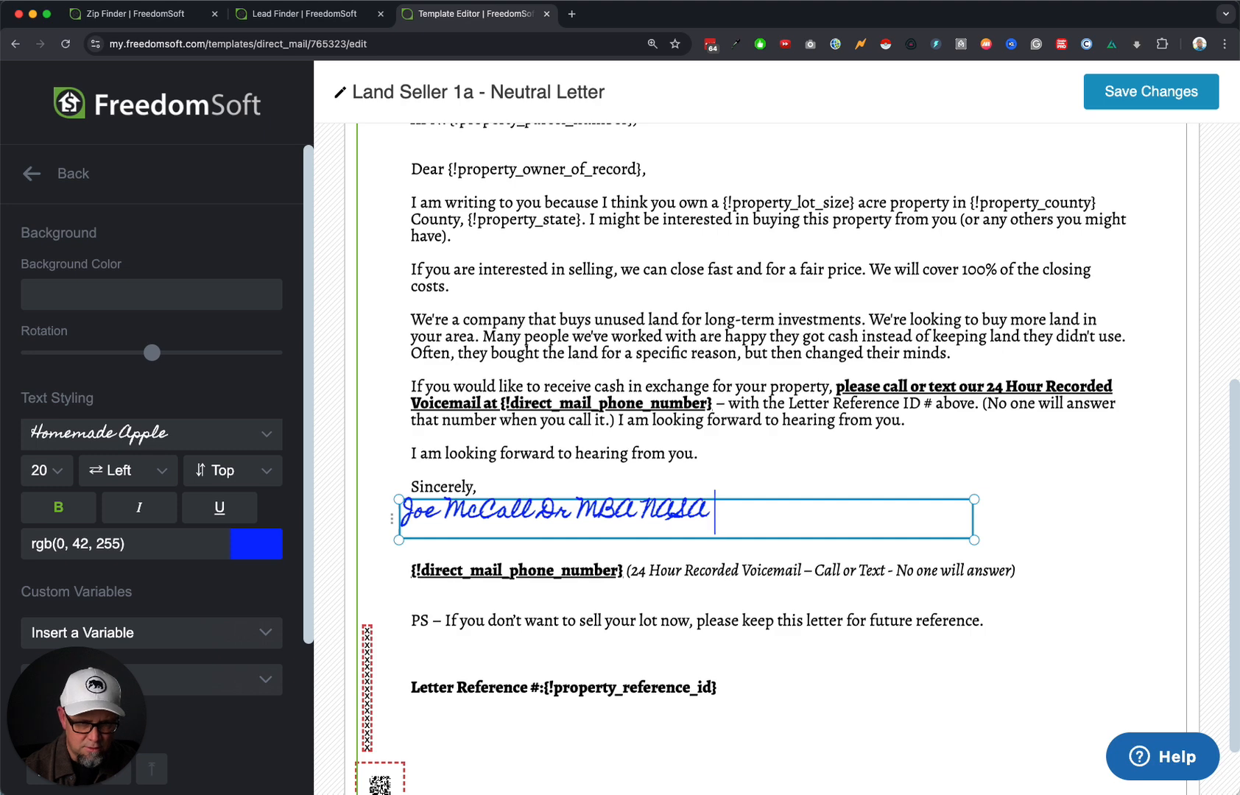
text(ientist)
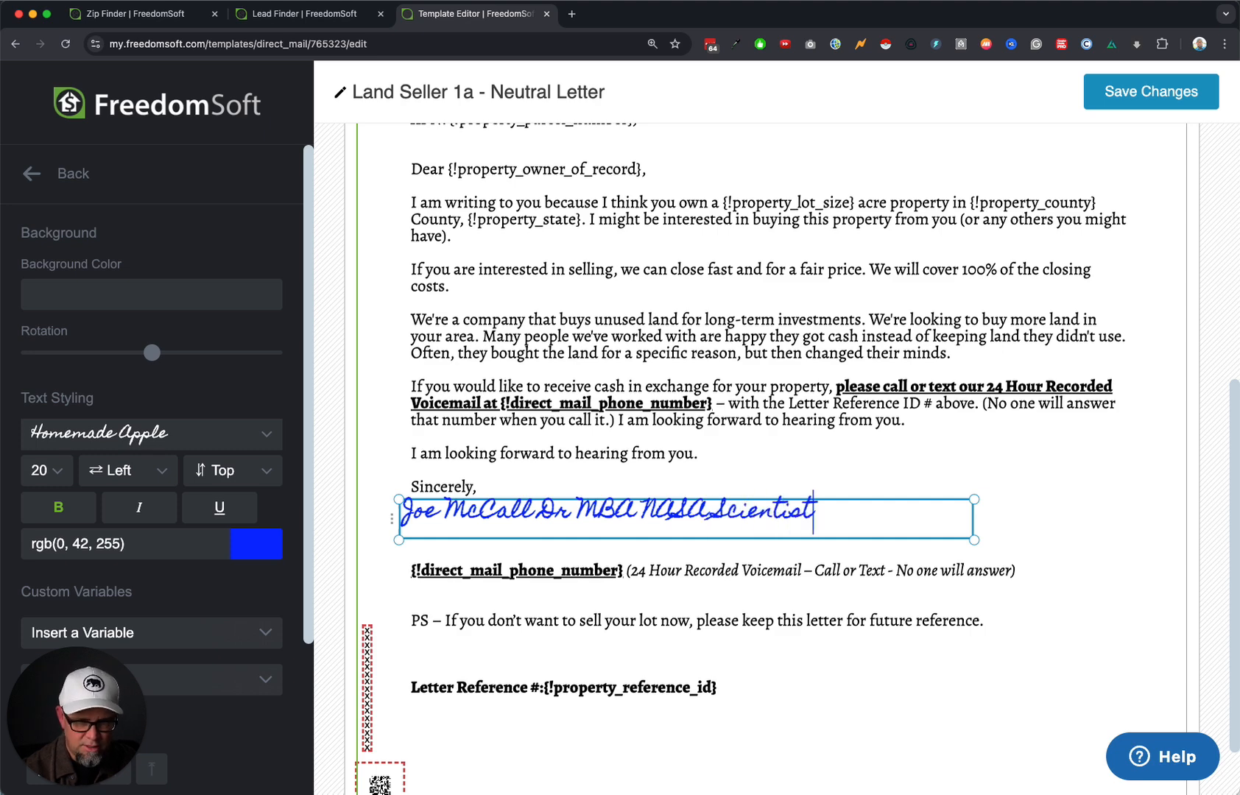
Add a space after 'Letter Reference #:', save the template and go back to Templates.
scroll(629, 637, down, 2)
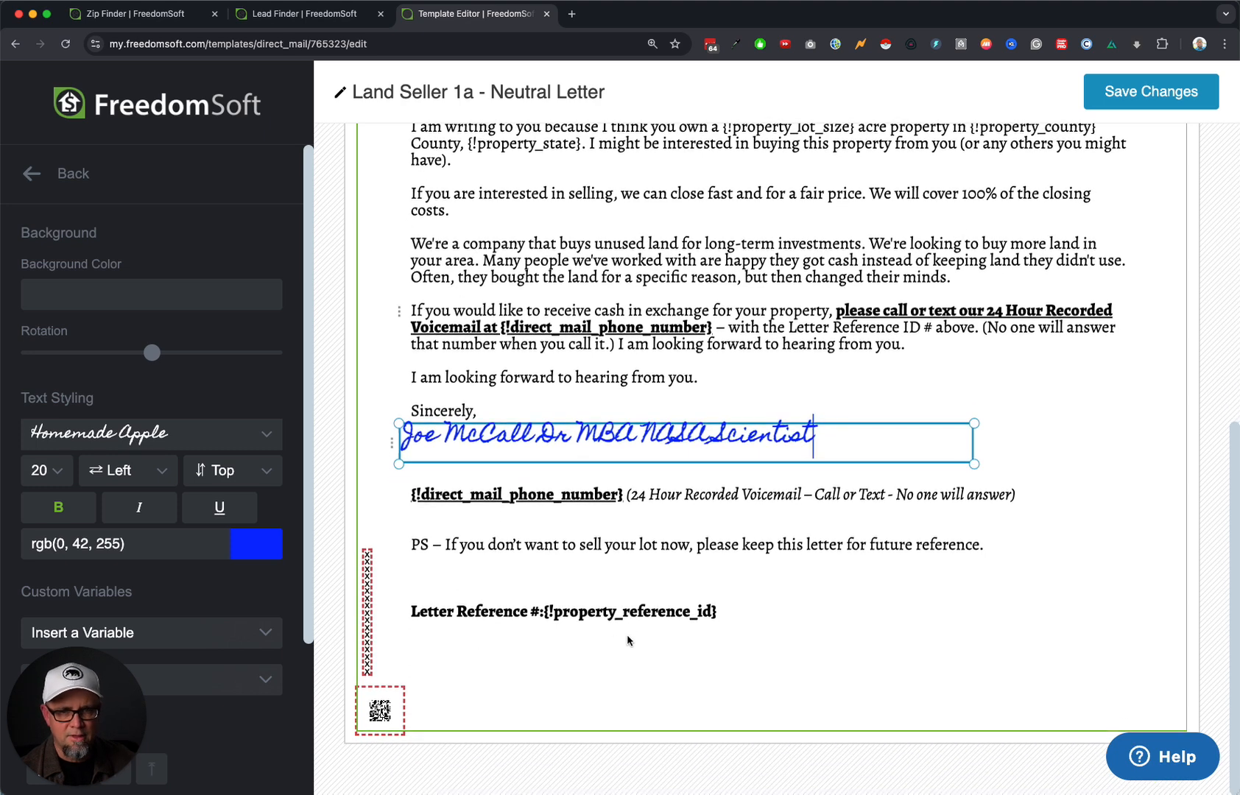
click(544, 613)
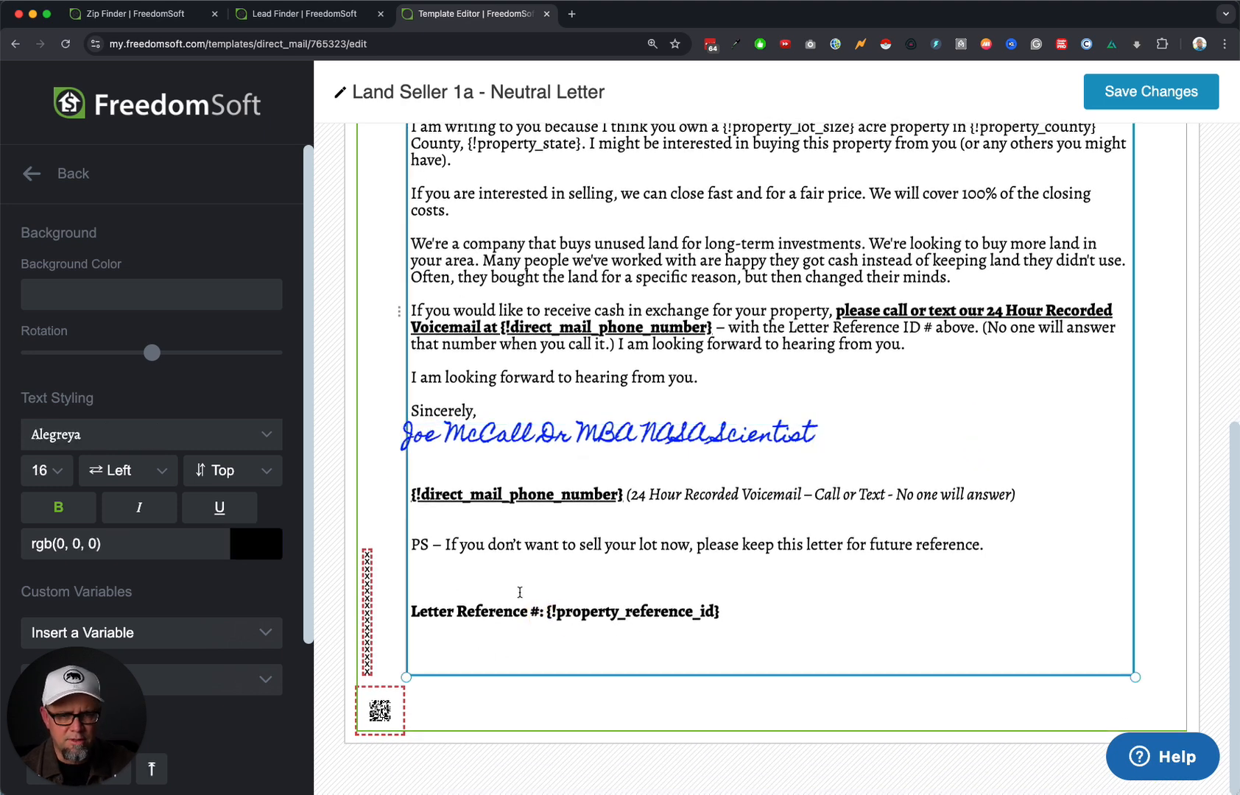
click(1145, 99)
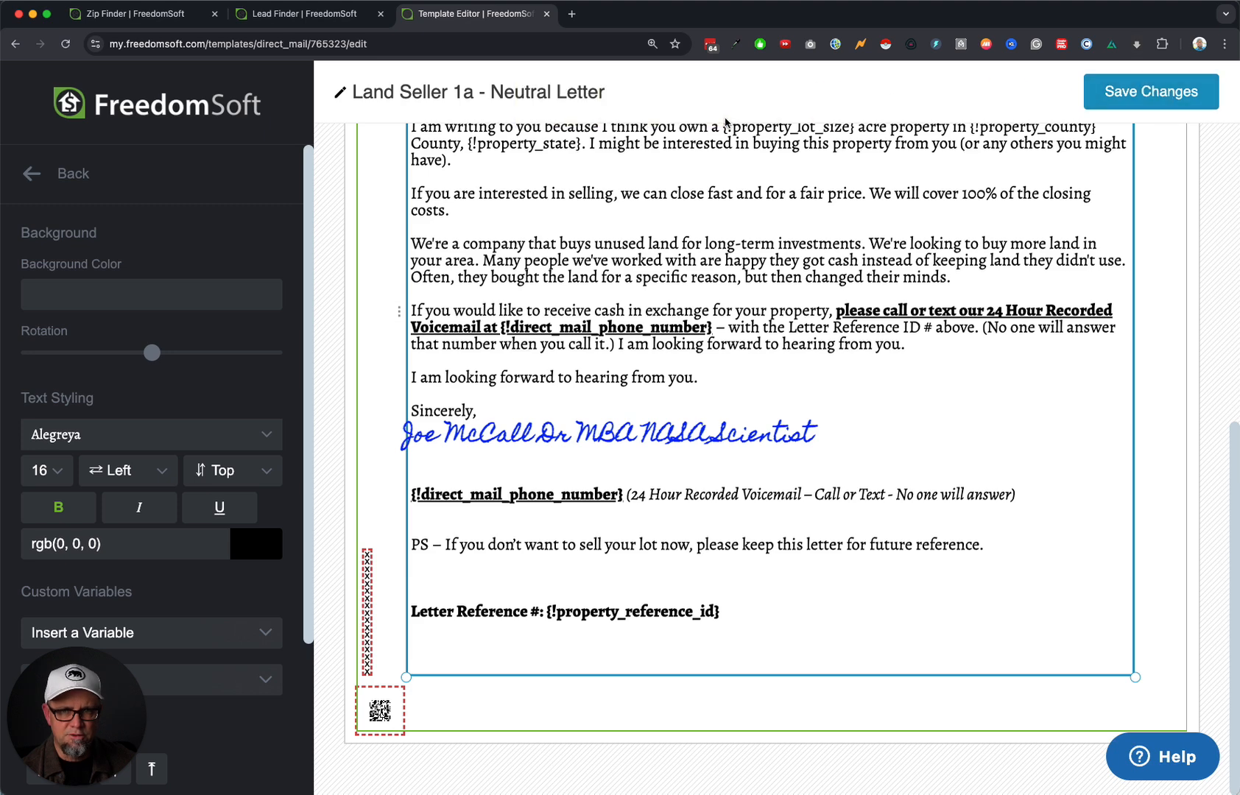
click(83, 173)
click(85, 174)
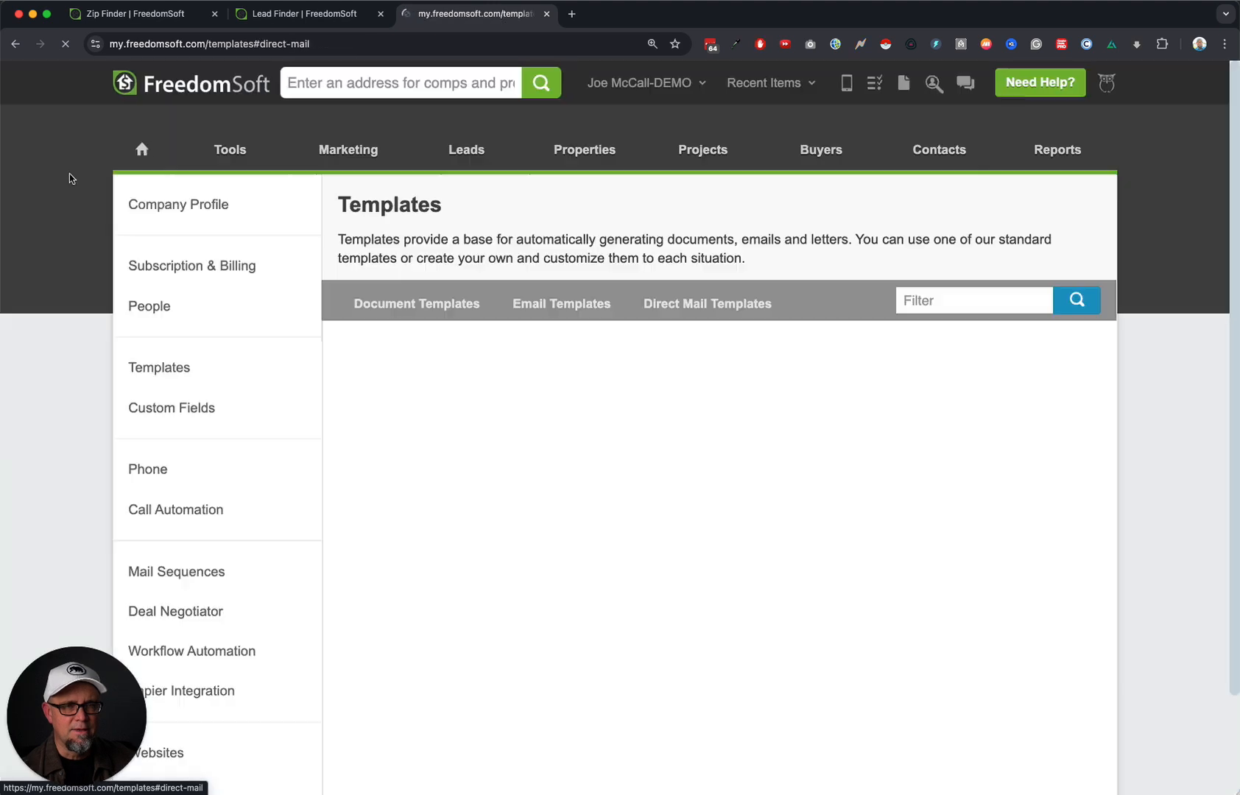
Open the Land Owners LIST and select all 20 records with status Mail Sent - 24 Jan 2025.
mouse_move(471, 151)
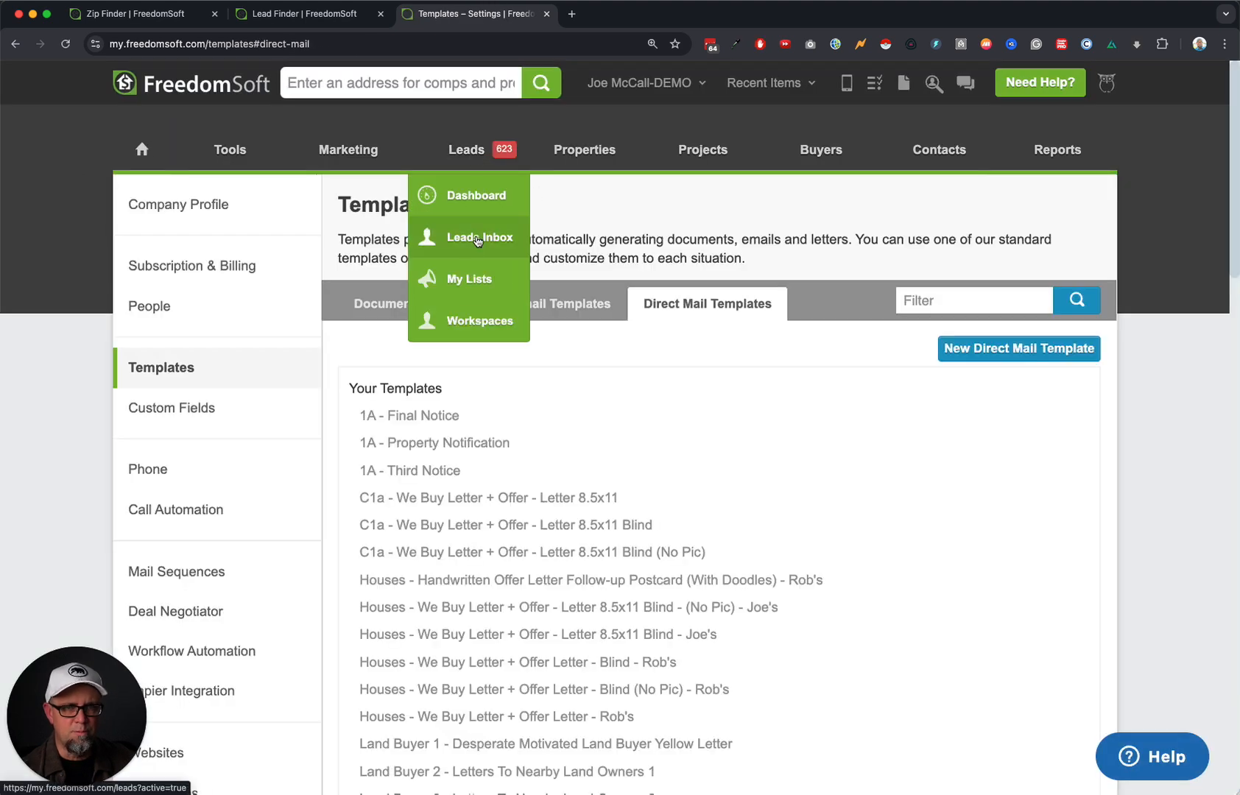
click(470, 279)
click(576, 346)
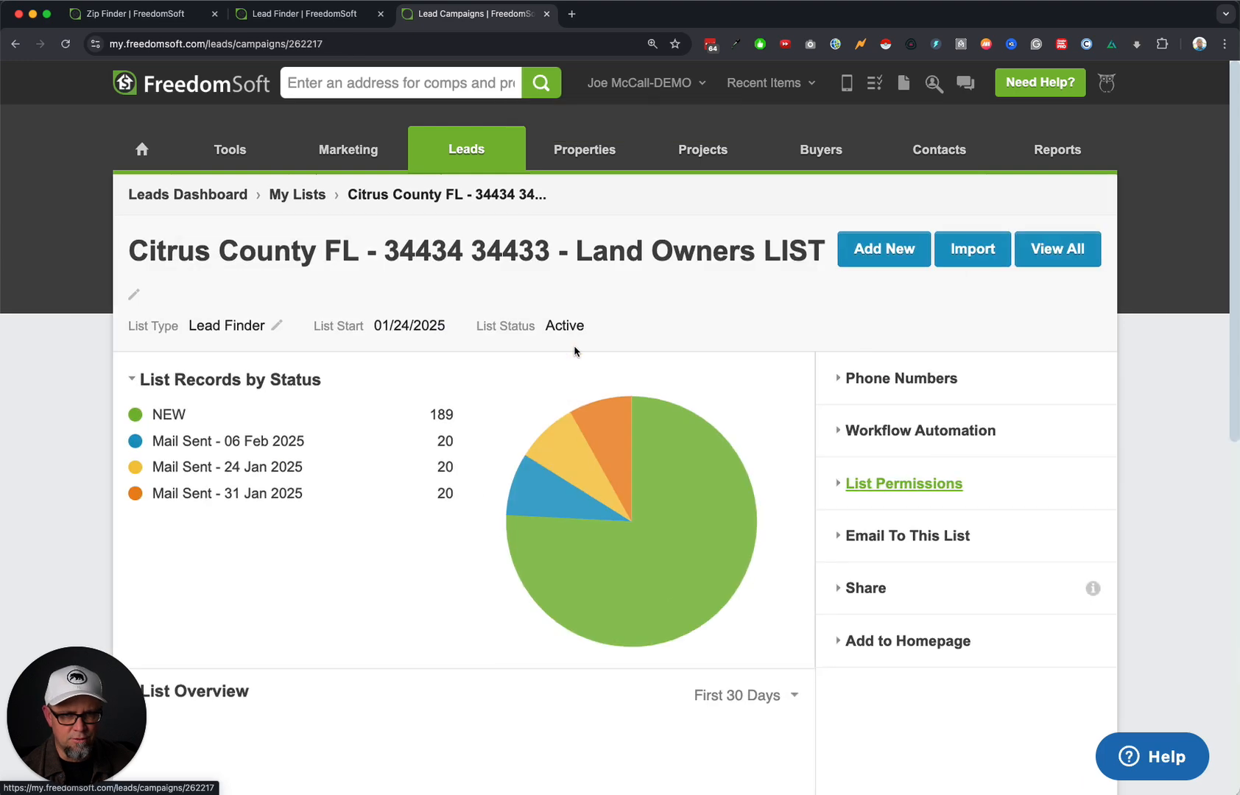
click(270, 472)
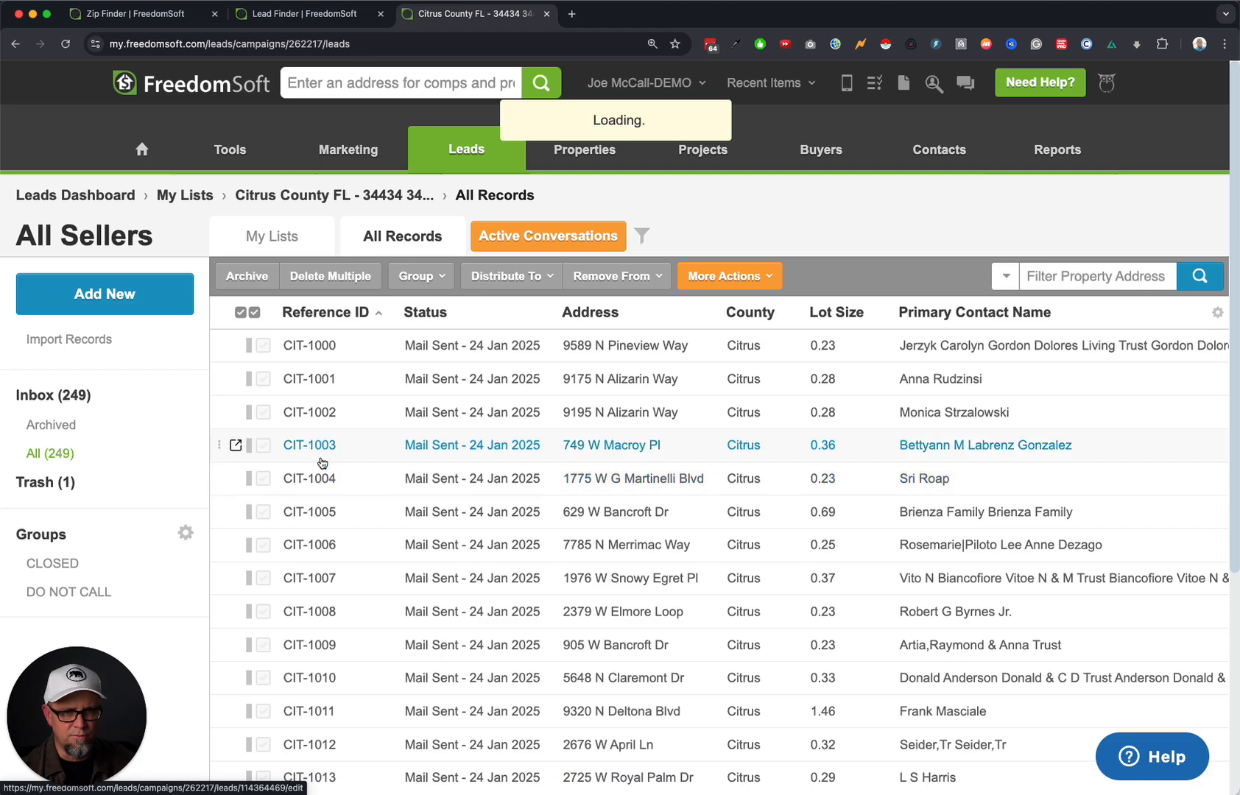
click(255, 313)
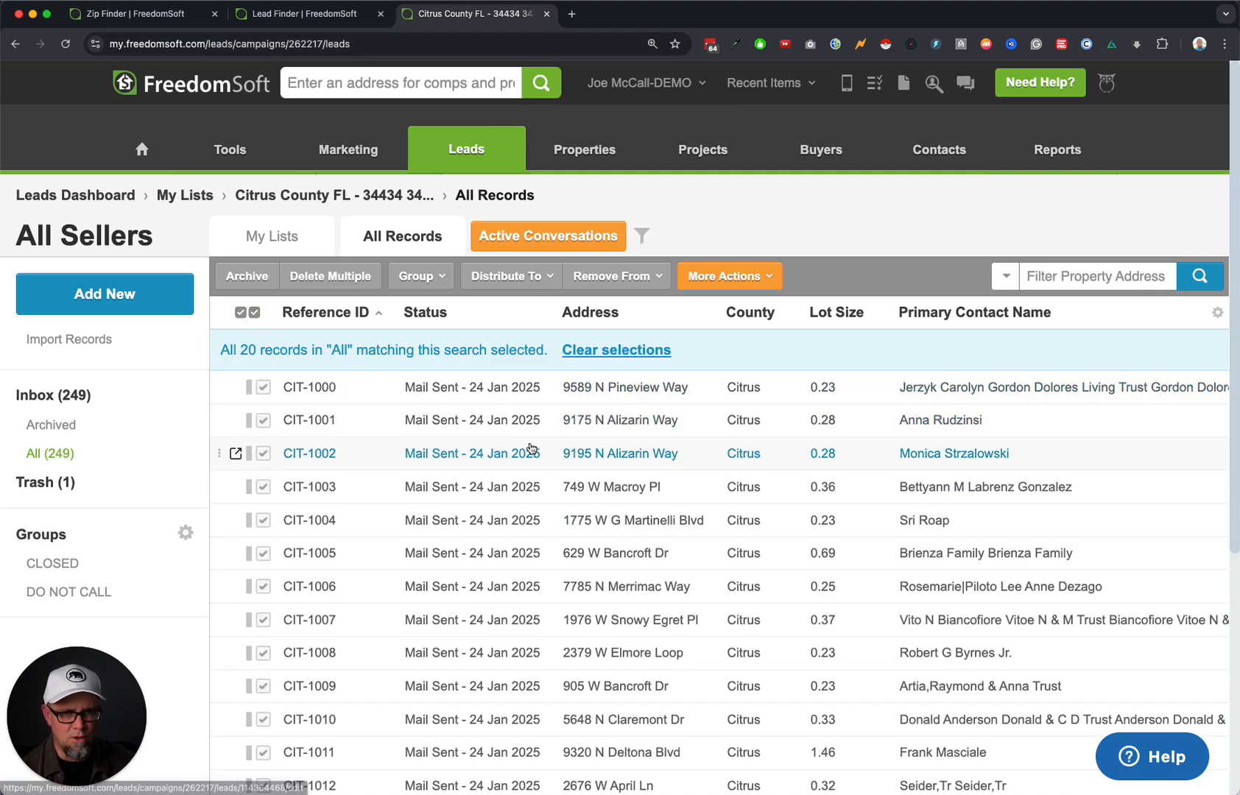
Set up Send Direct Mail with the Letters To Land Sellers - FL - Day 1 sequence and preview its letter.
scroll(582, 449, down, 3)
scroll(632, 450, down, 2)
scroll(632, 449, up, 5)
click(744, 274)
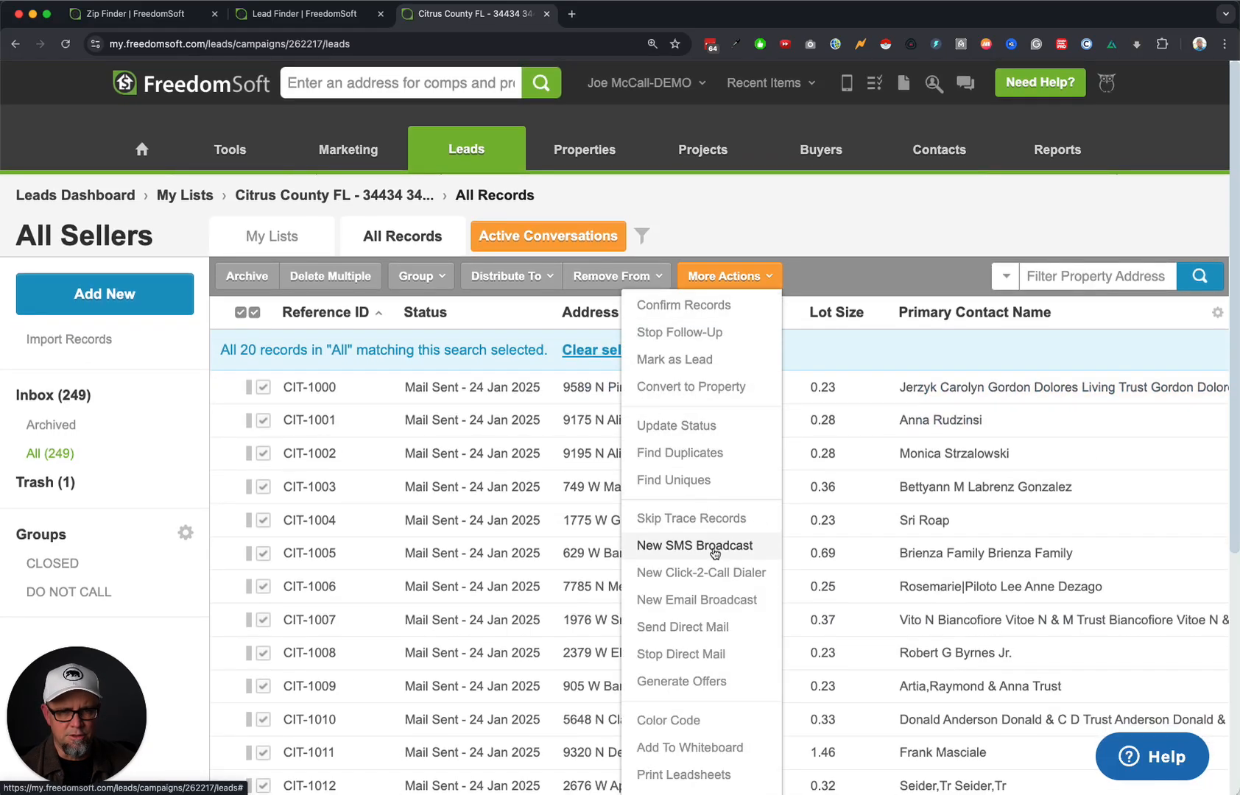
click(712, 629)
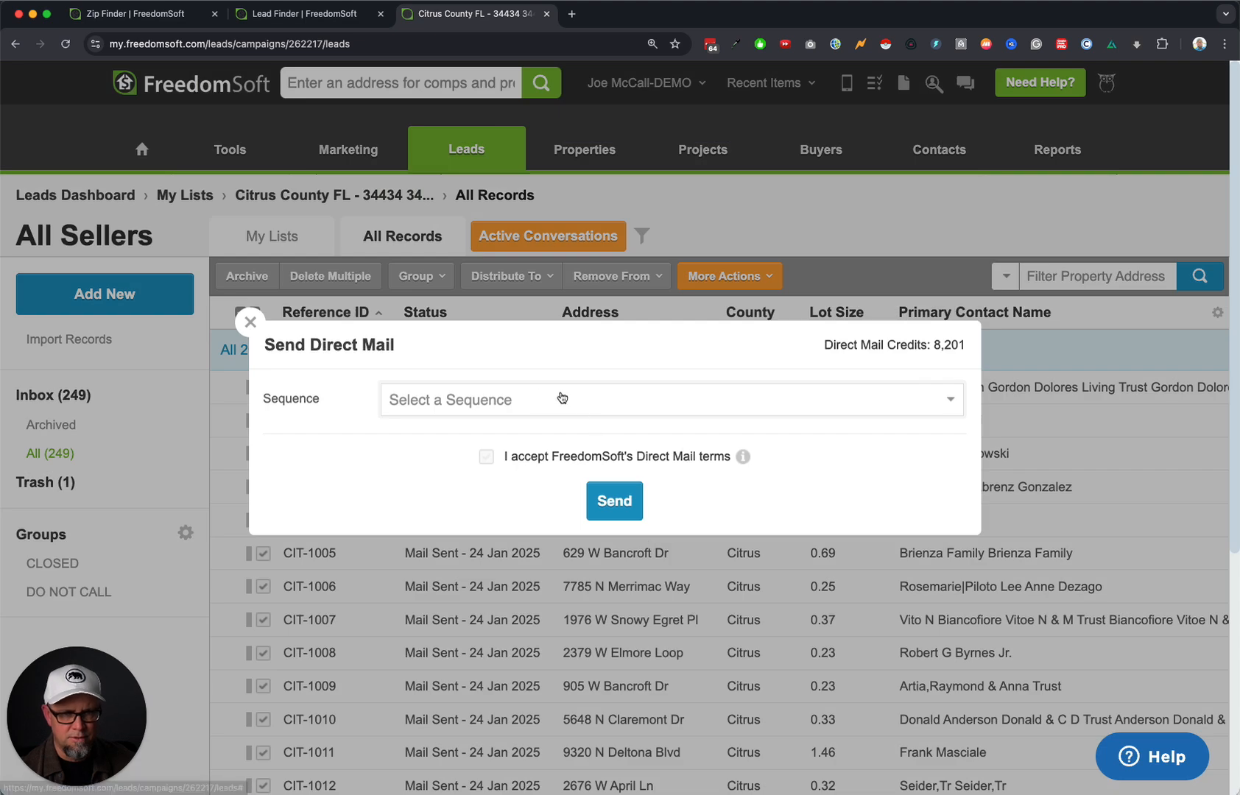
click(540, 400)
scroll(537, 663, down, 3)
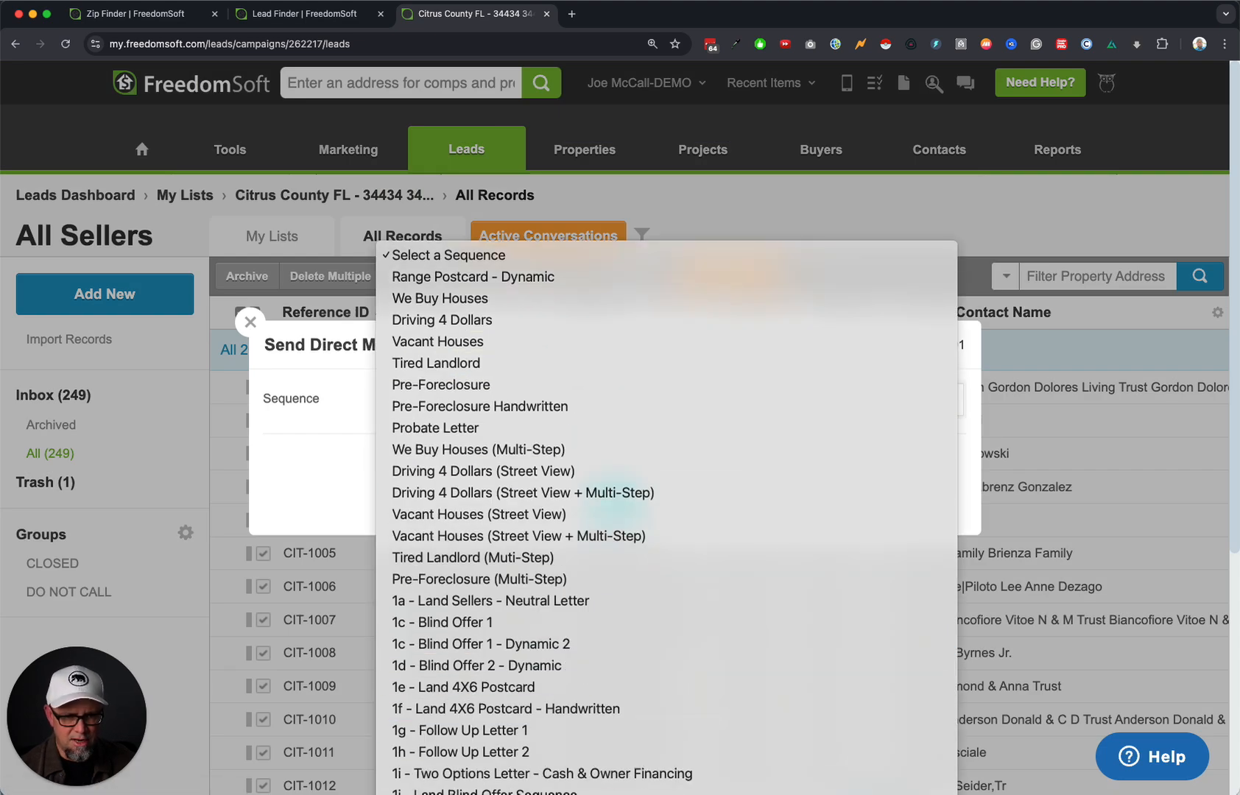
click(516, 794)
click(339, 433)
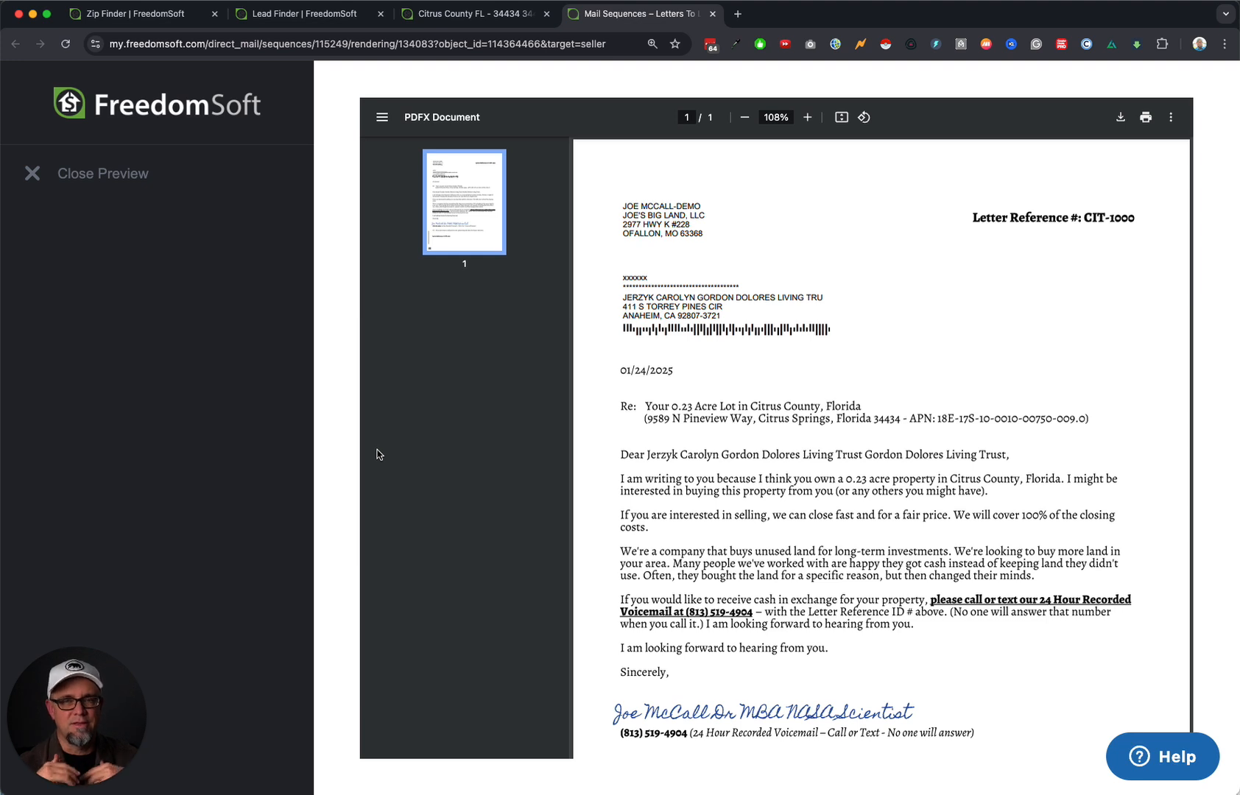
Scroll through the CIT-1000 Neutral Letter preview, then close it.
scroll(613, 700, down, 5)
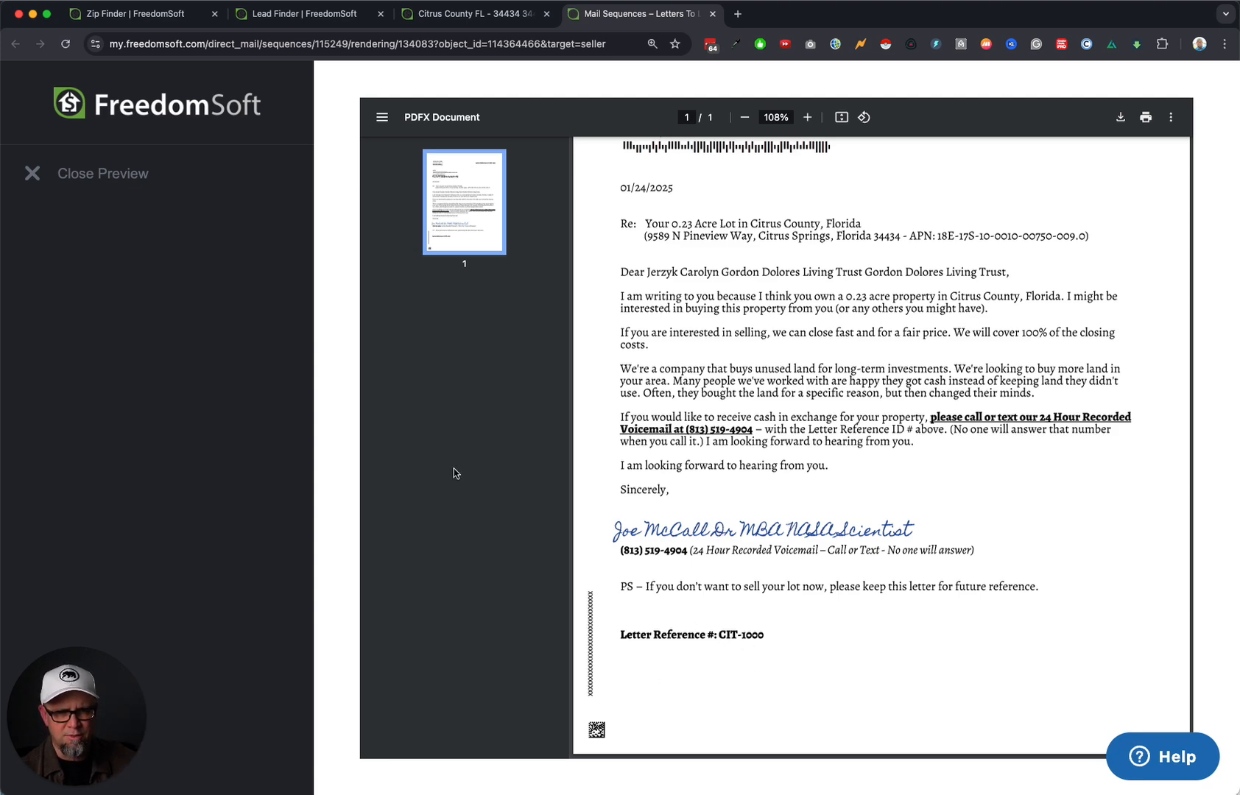
click(32, 173)
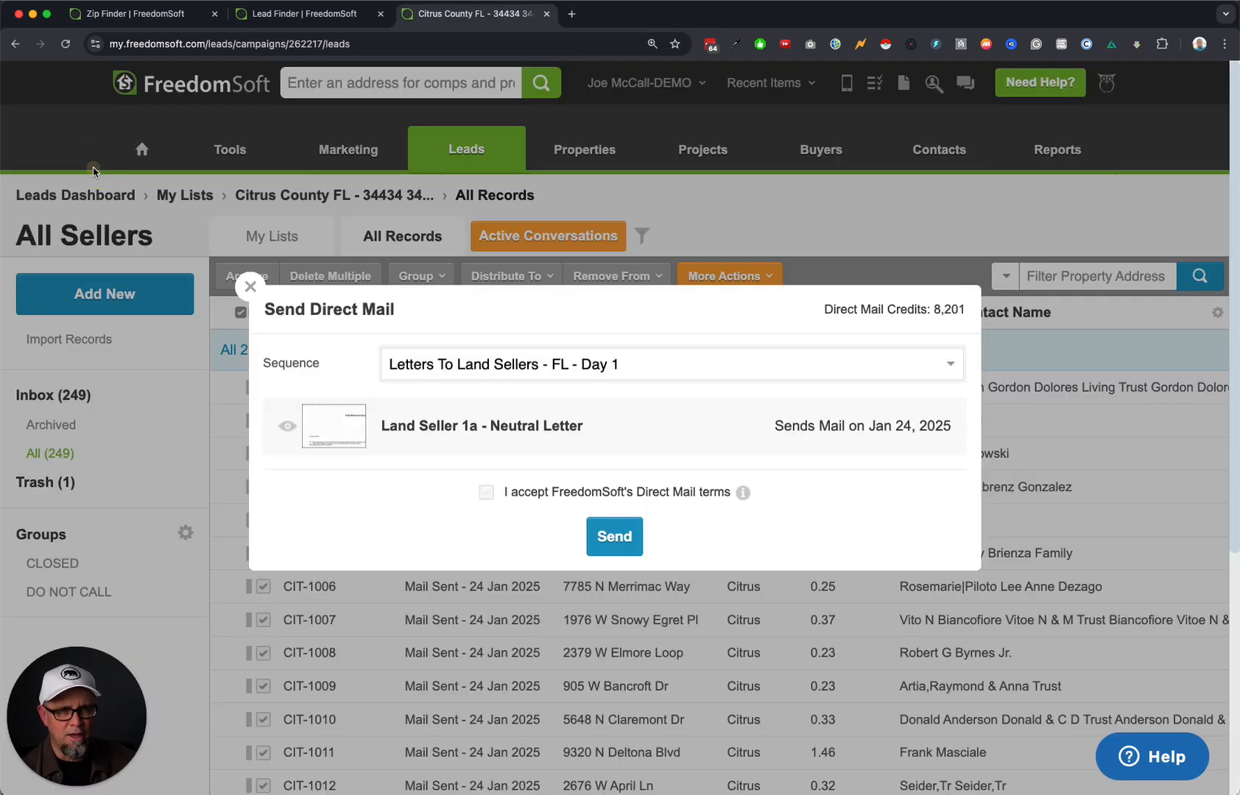
Close the mail form and reopen the Land Seller 1a - Neutral Letter template from Direct Mail Templates.
click(250, 288)
click(639, 83)
click(647, 147)
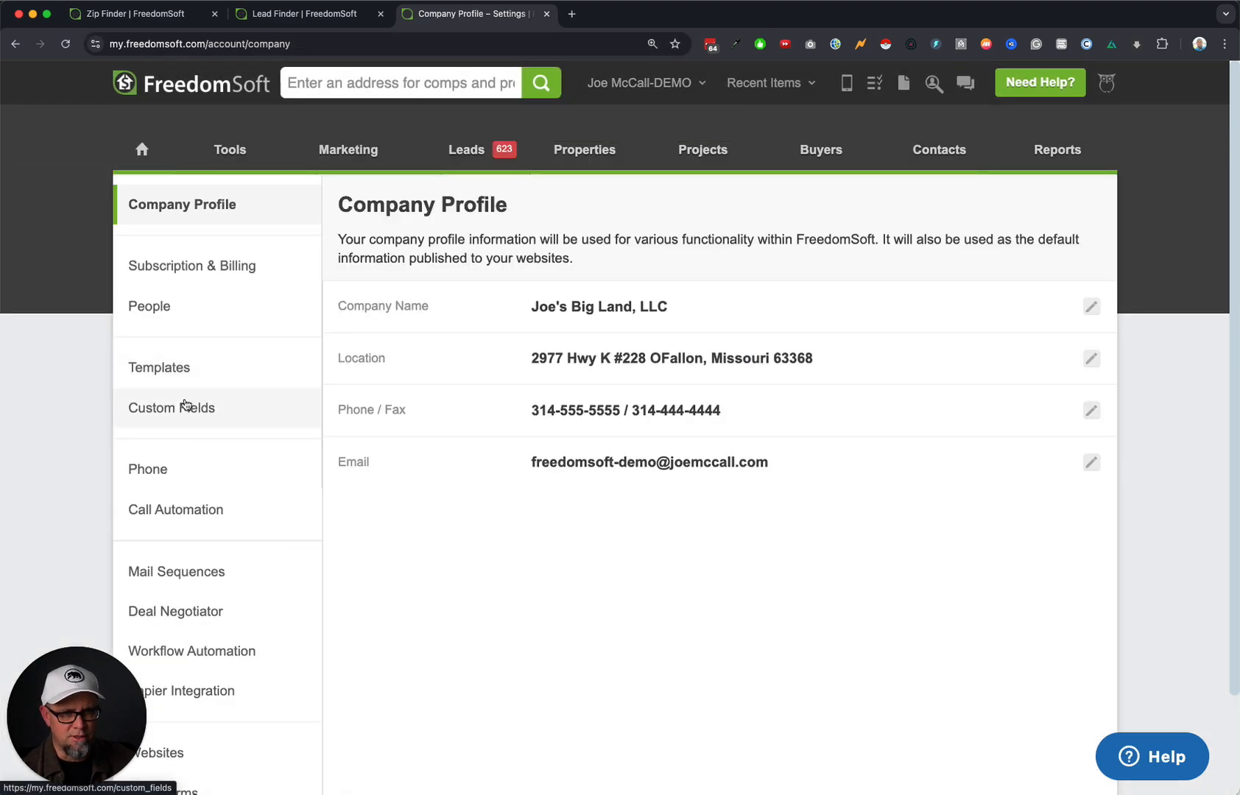
click(188, 371)
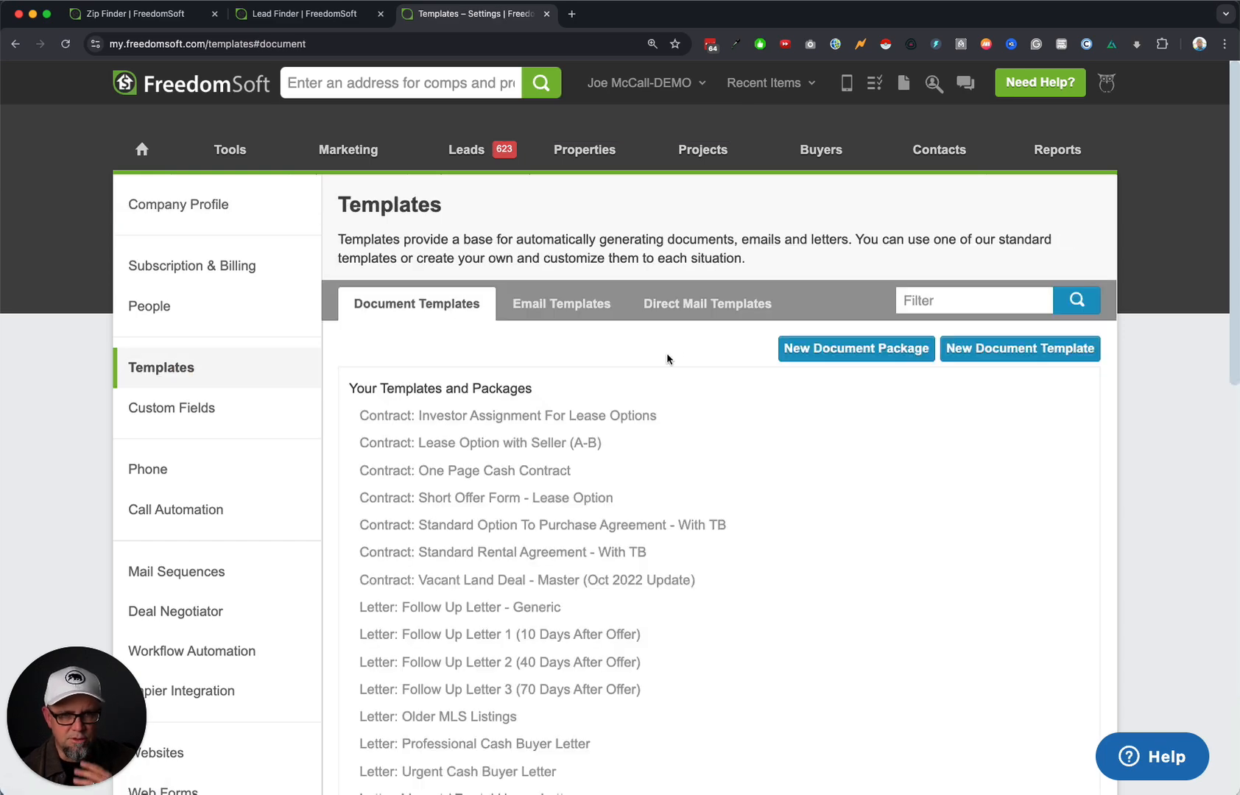
click(722, 302)
scroll(584, 631, down, 5)
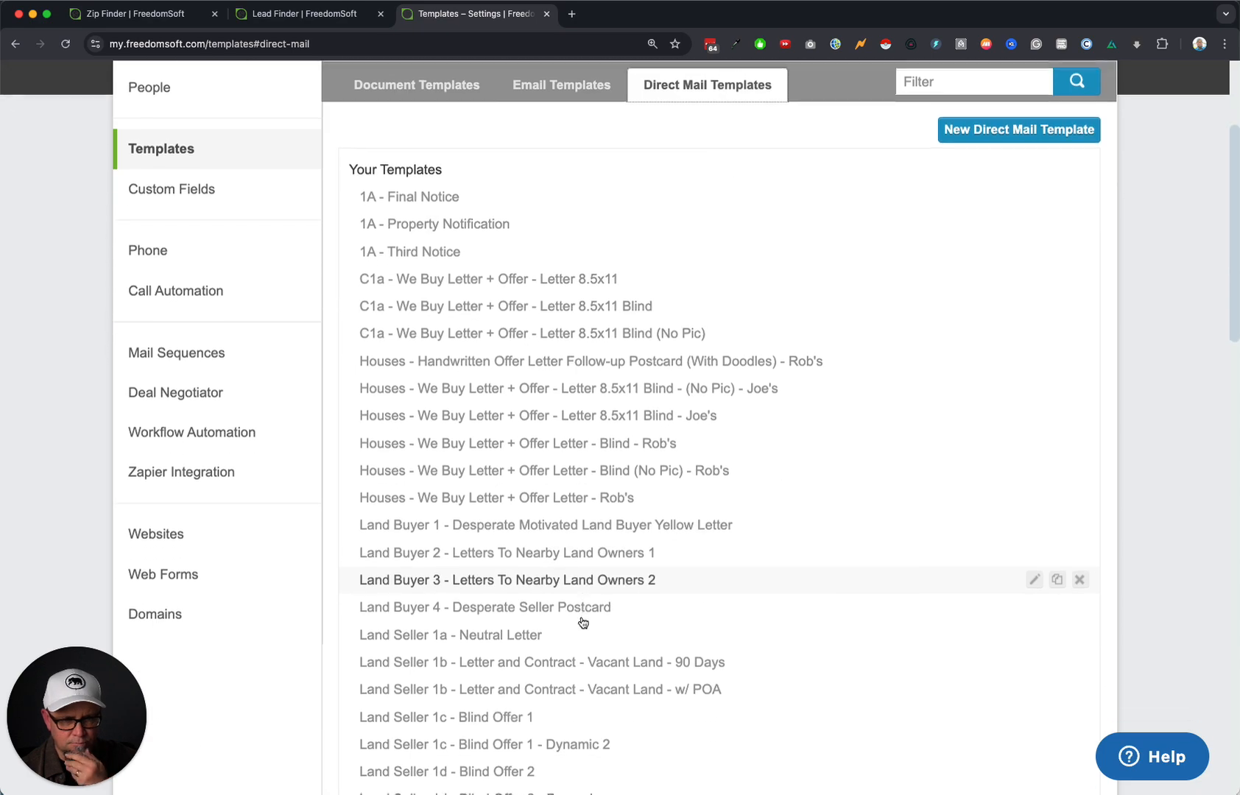
click(544, 600)
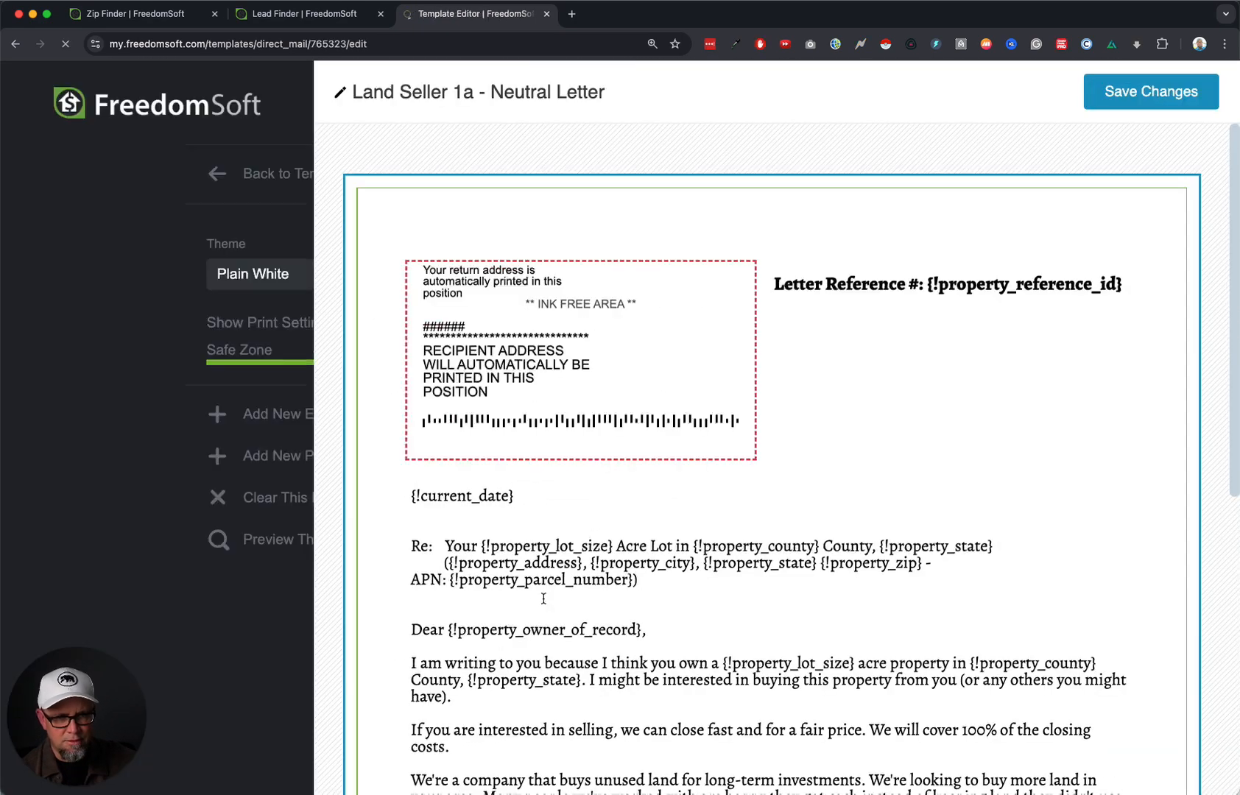
Drag the signature up against 'Sincerely,', save the template, and return to the templates list.
scroll(771, 427, down, 8)
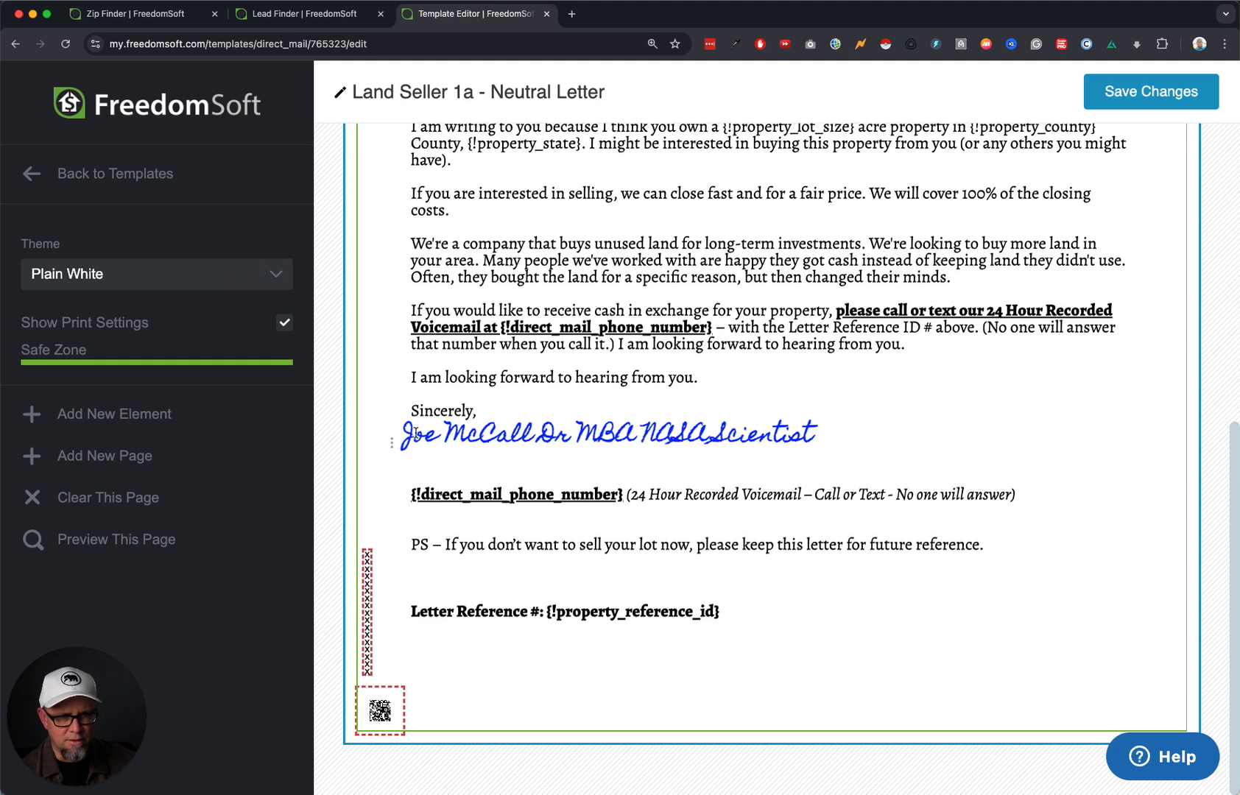
drag(394, 439, 397, 422)
scroll(672, 388, up, 5)
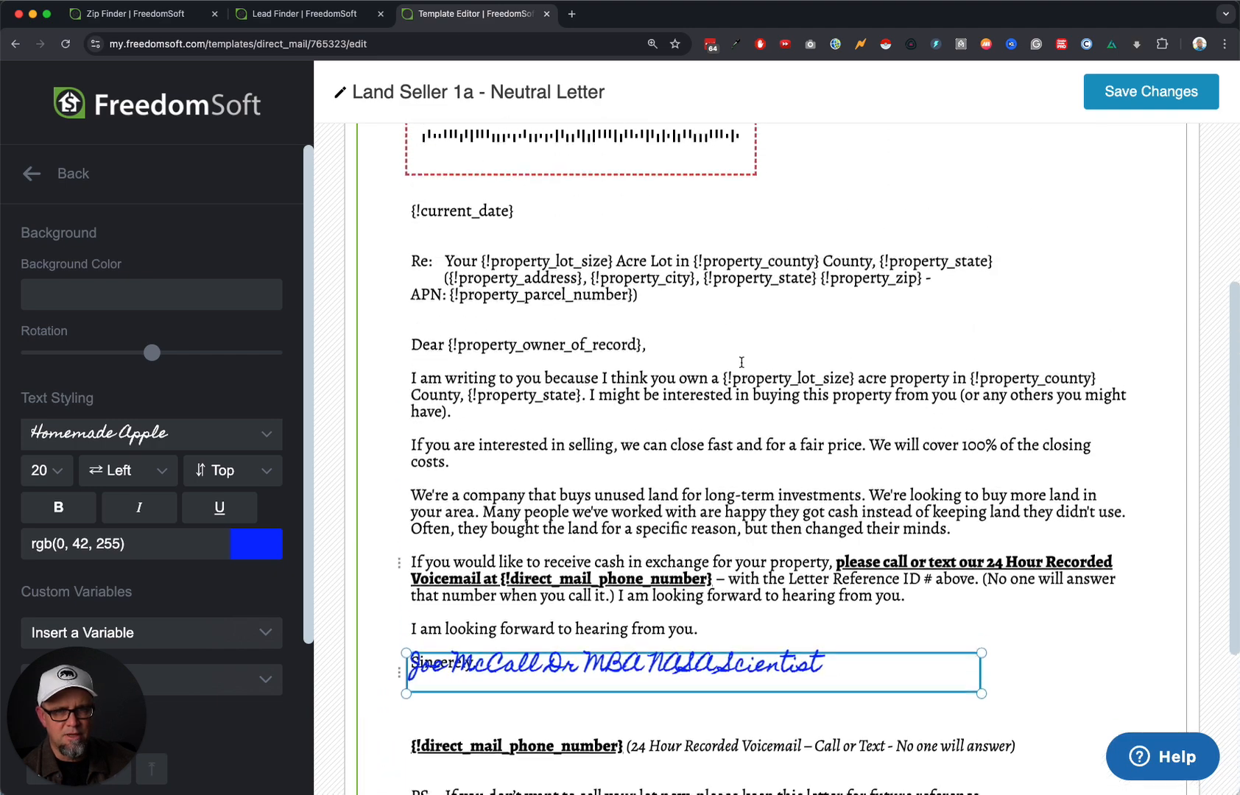
scroll(743, 464, down, 3)
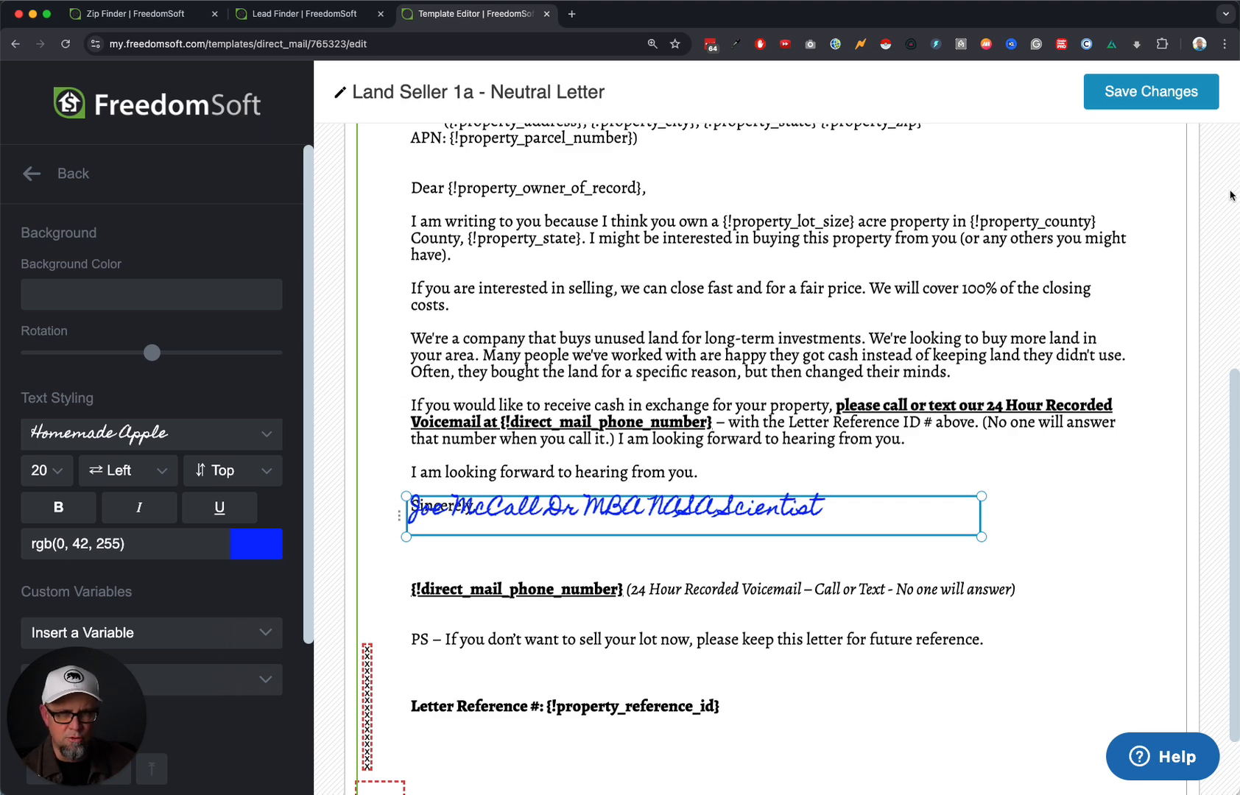
click(1165, 93)
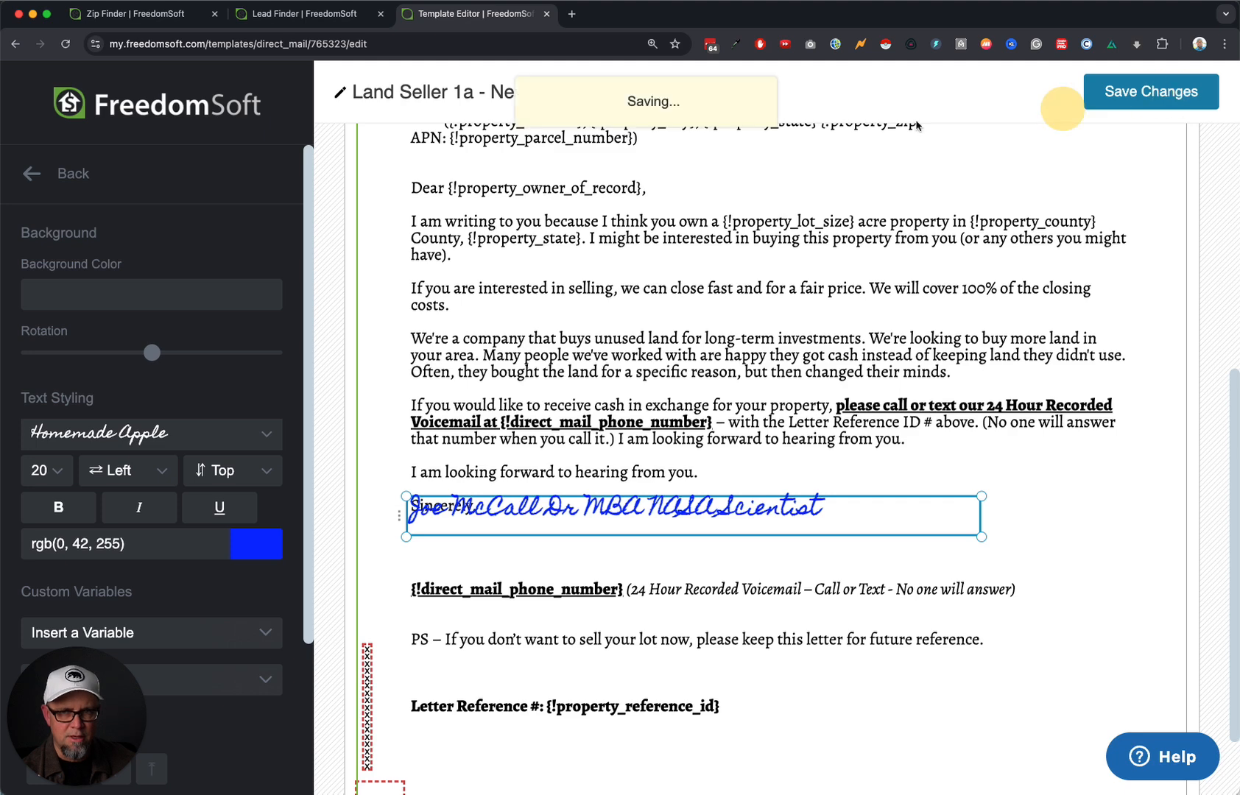
click(57, 174)
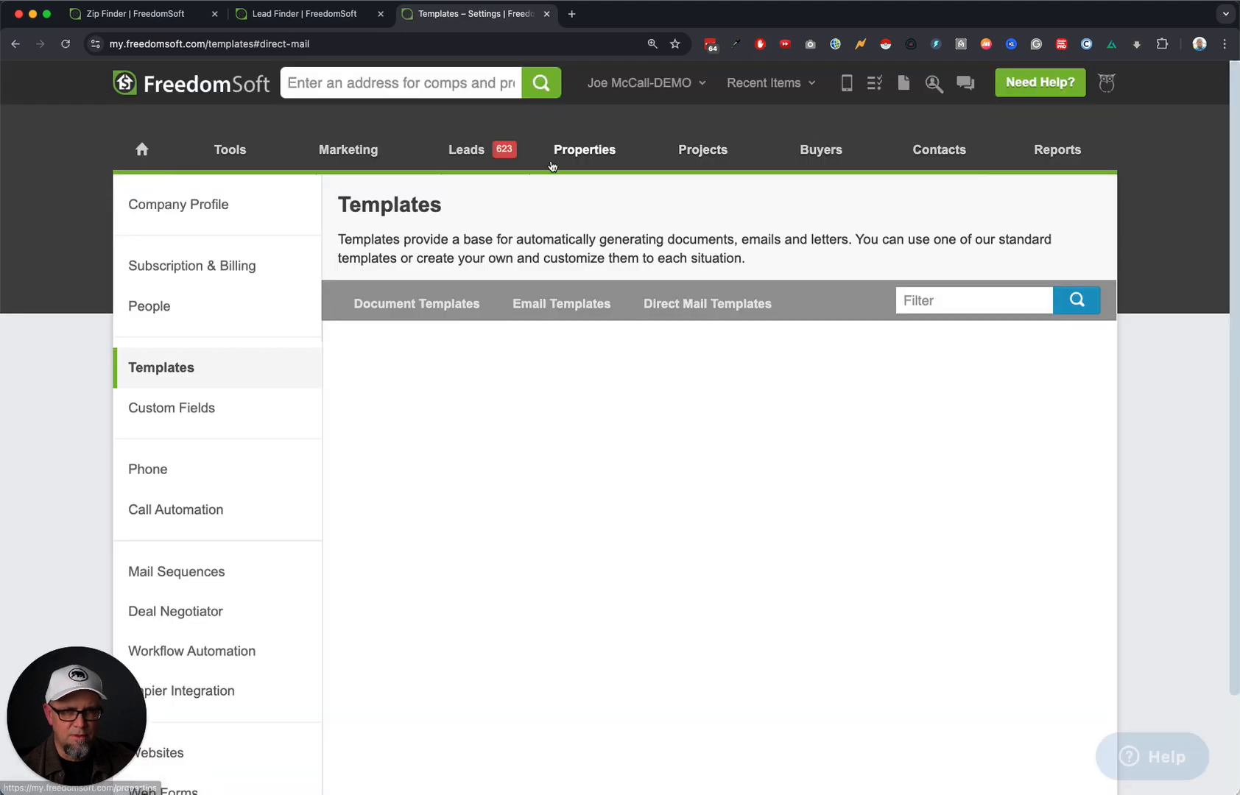
mouse_move(482, 153)
click(485, 282)
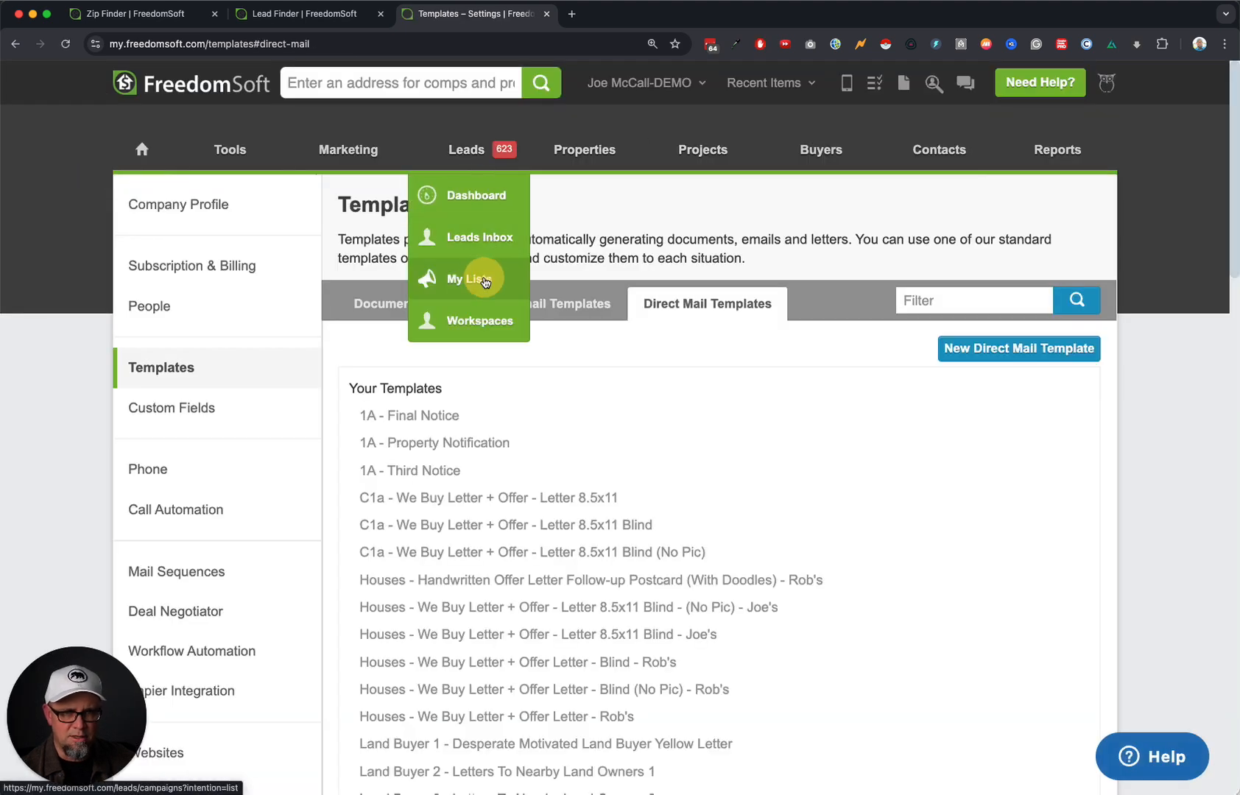
In the Land Owners LIST, select all 20 Mail Sent - 24 Jan 2025 records for Send Direct Mail.
click(515, 352)
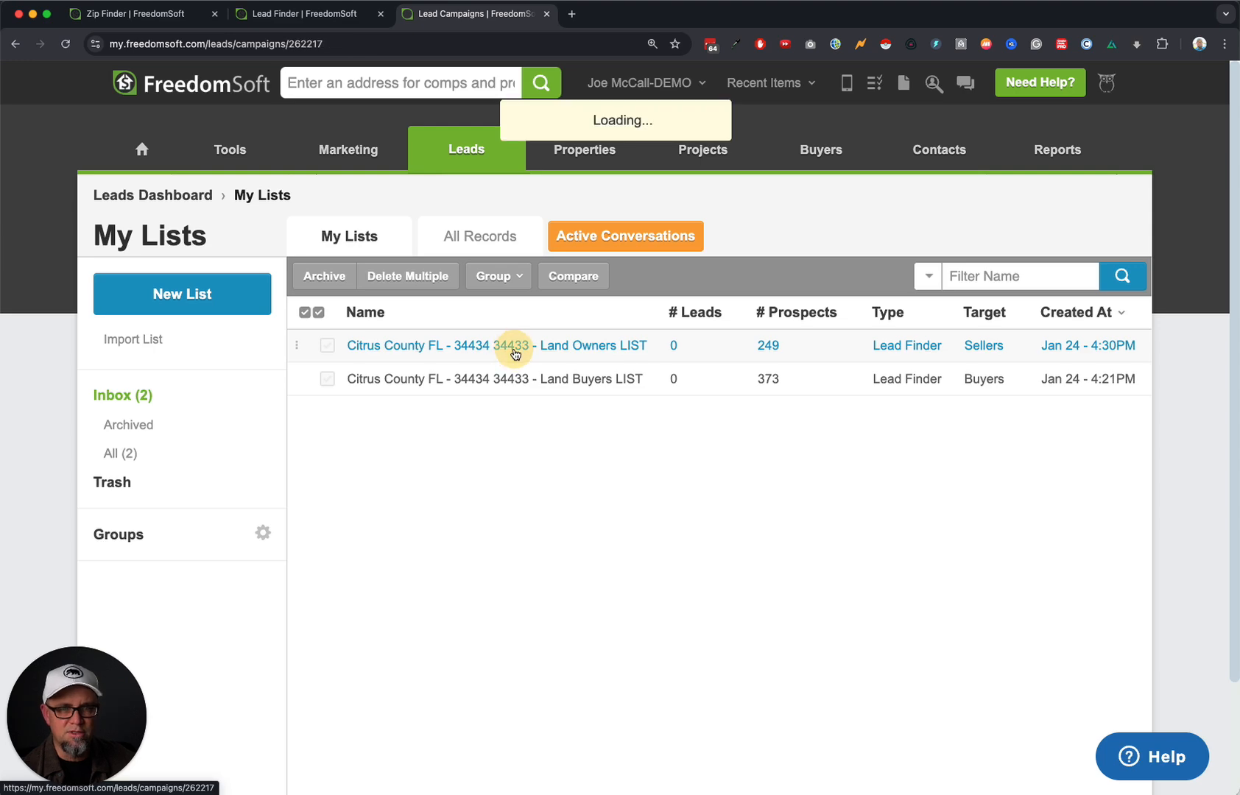
click(284, 466)
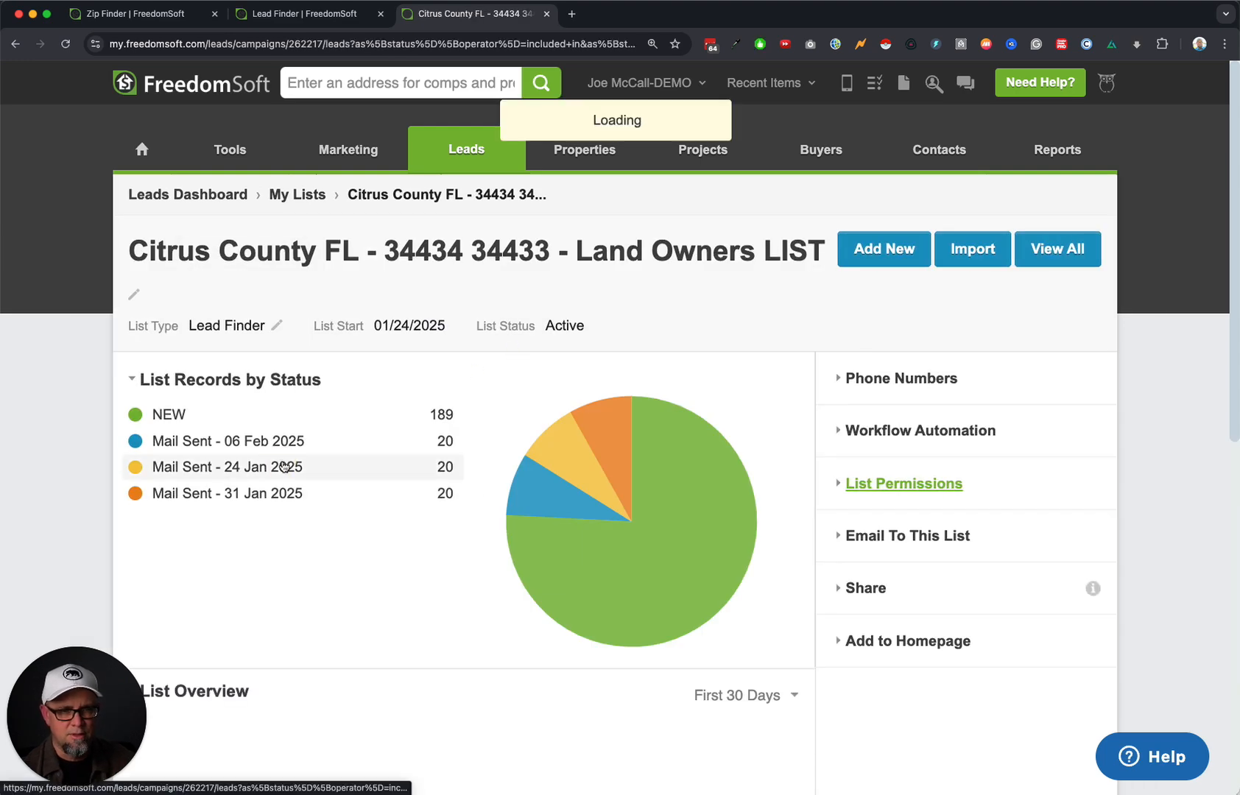
click(254, 312)
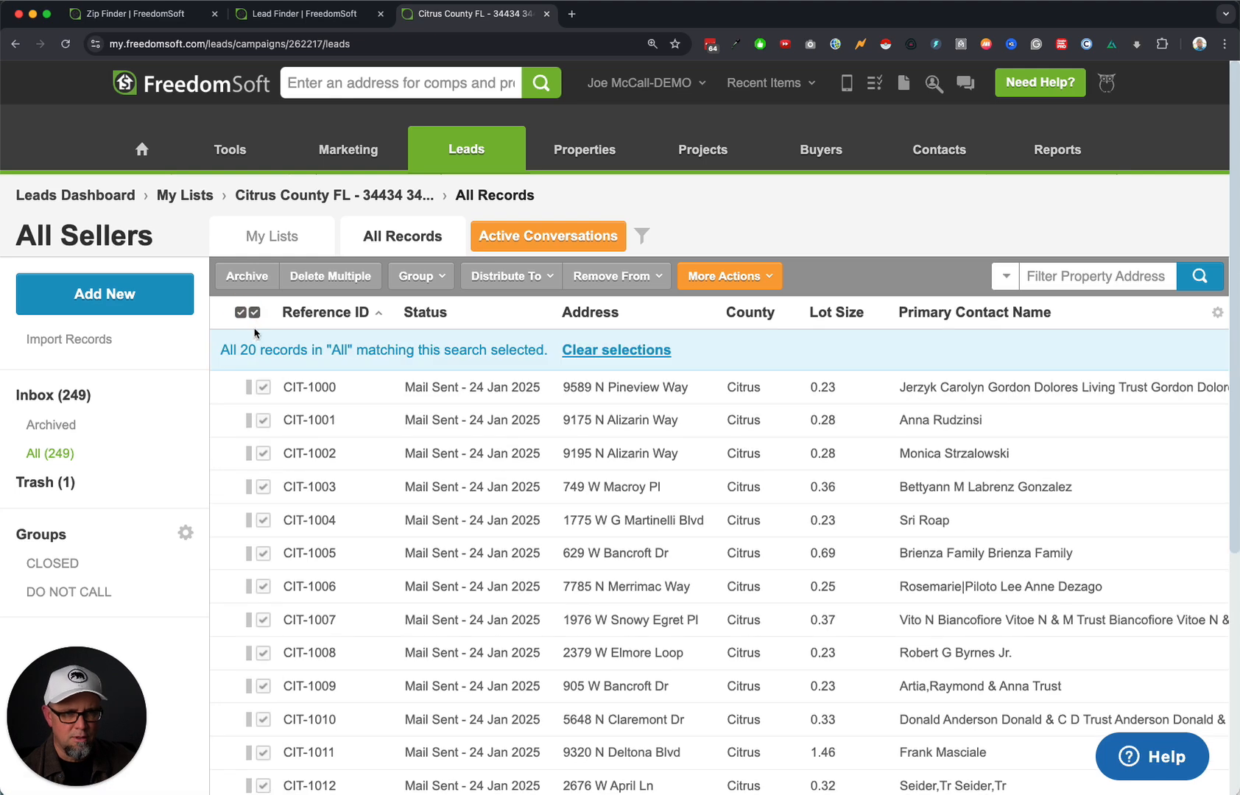
click(724, 277)
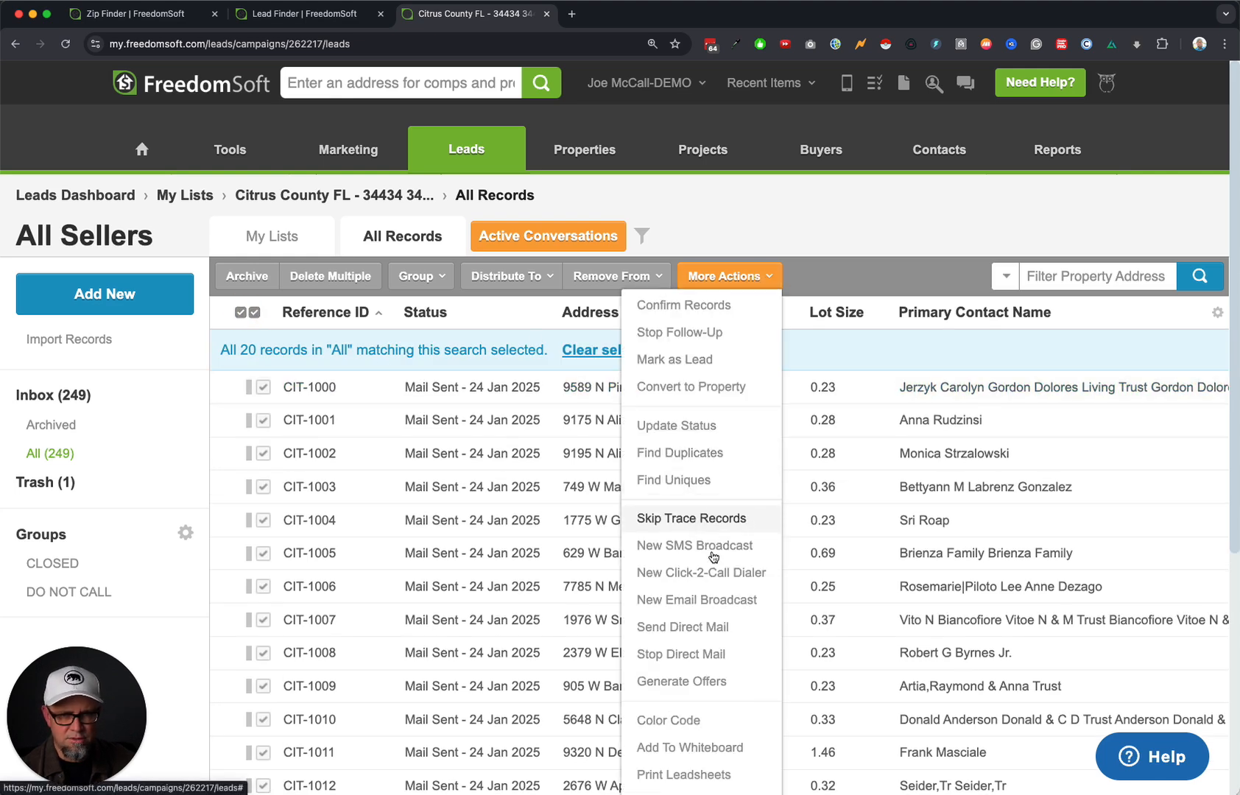
click(708, 627)
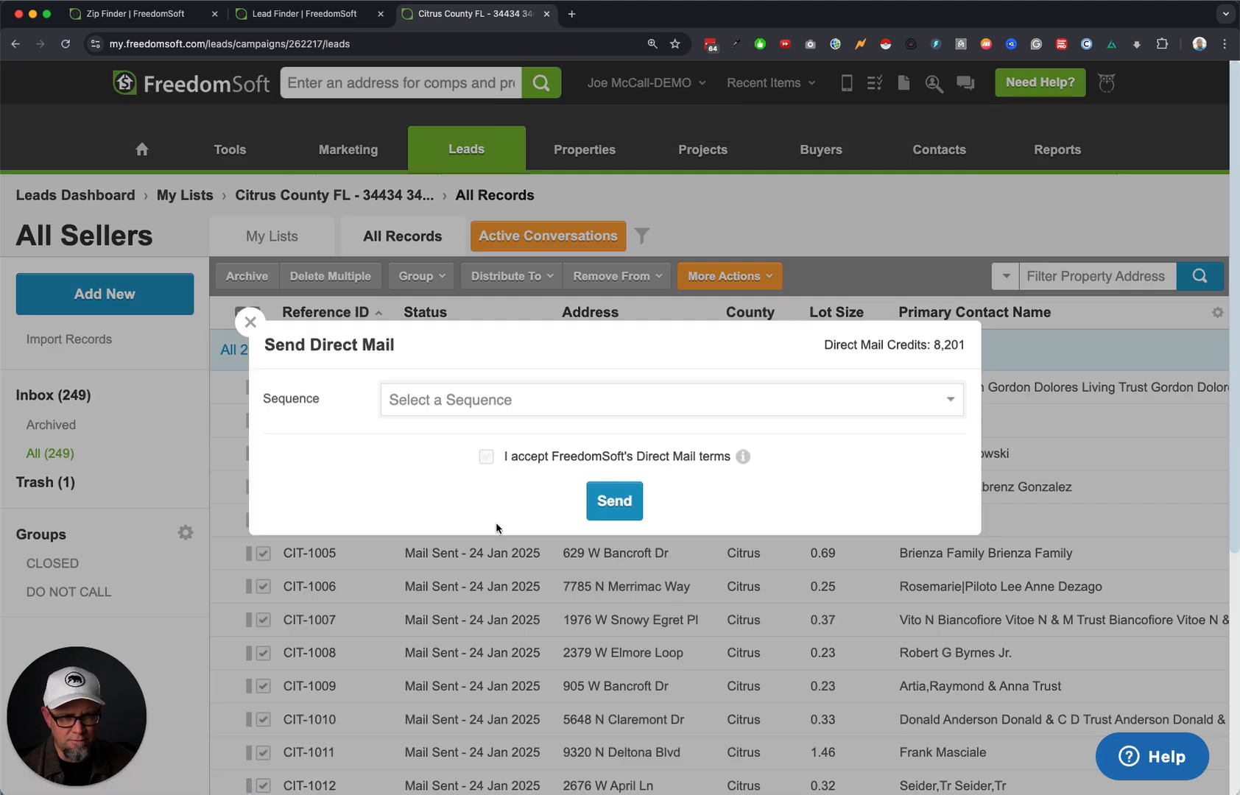
Choose the Letters To Land Sellers - FL - Day 1 sequence, preview the letter, accept the terms and send.
click(454, 402)
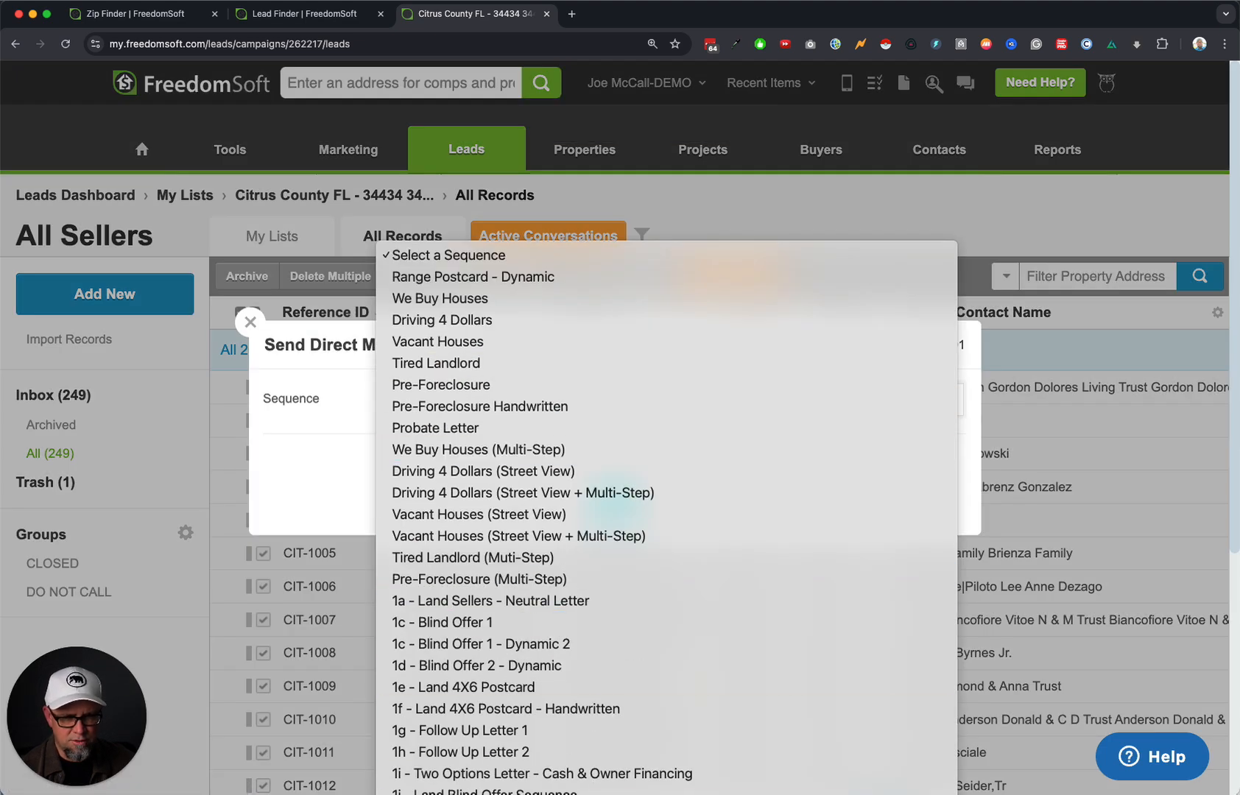
click(570, 458)
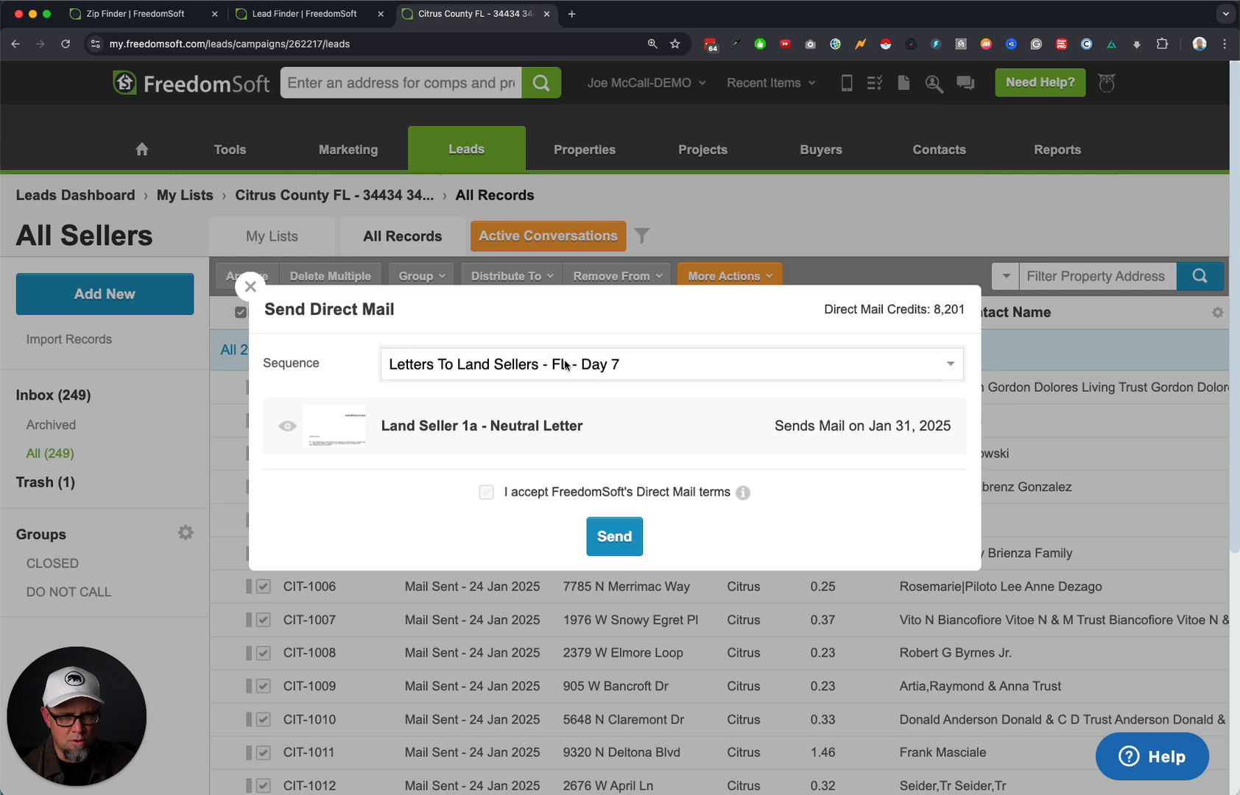
click(564, 365)
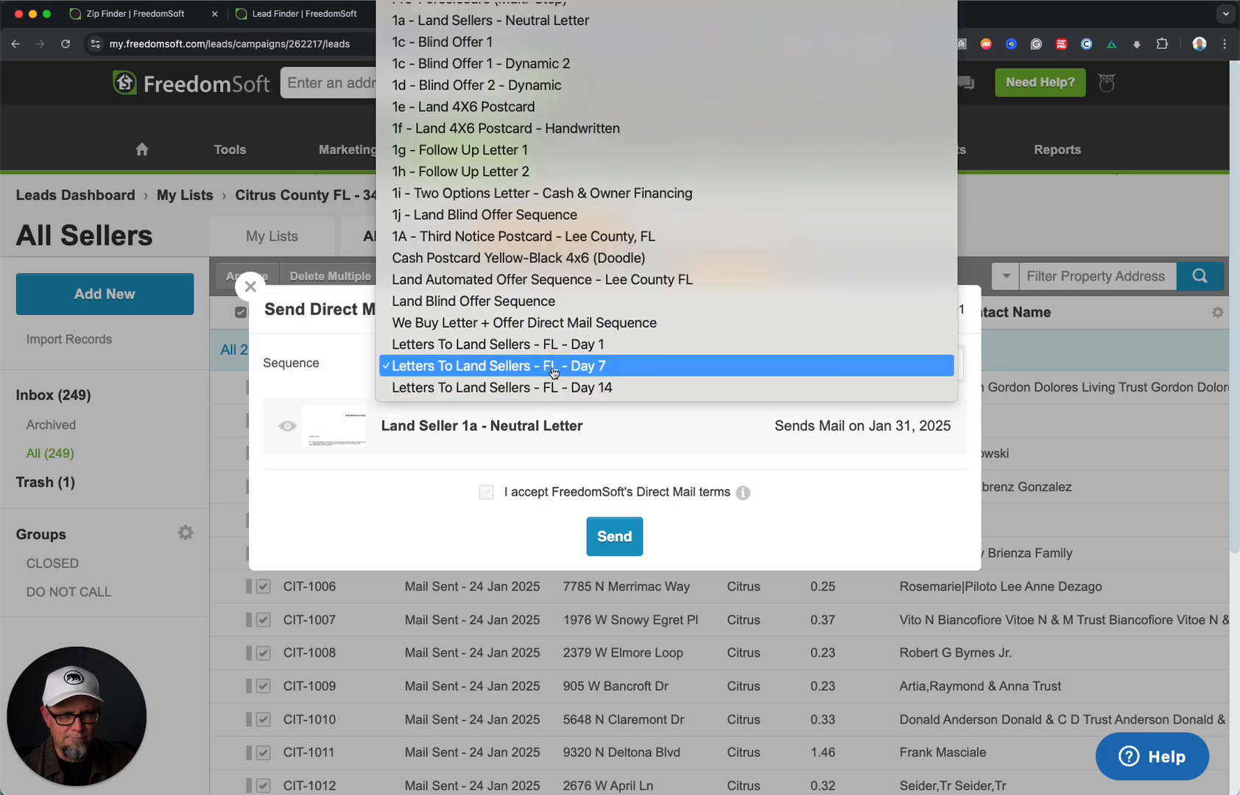
click(557, 345)
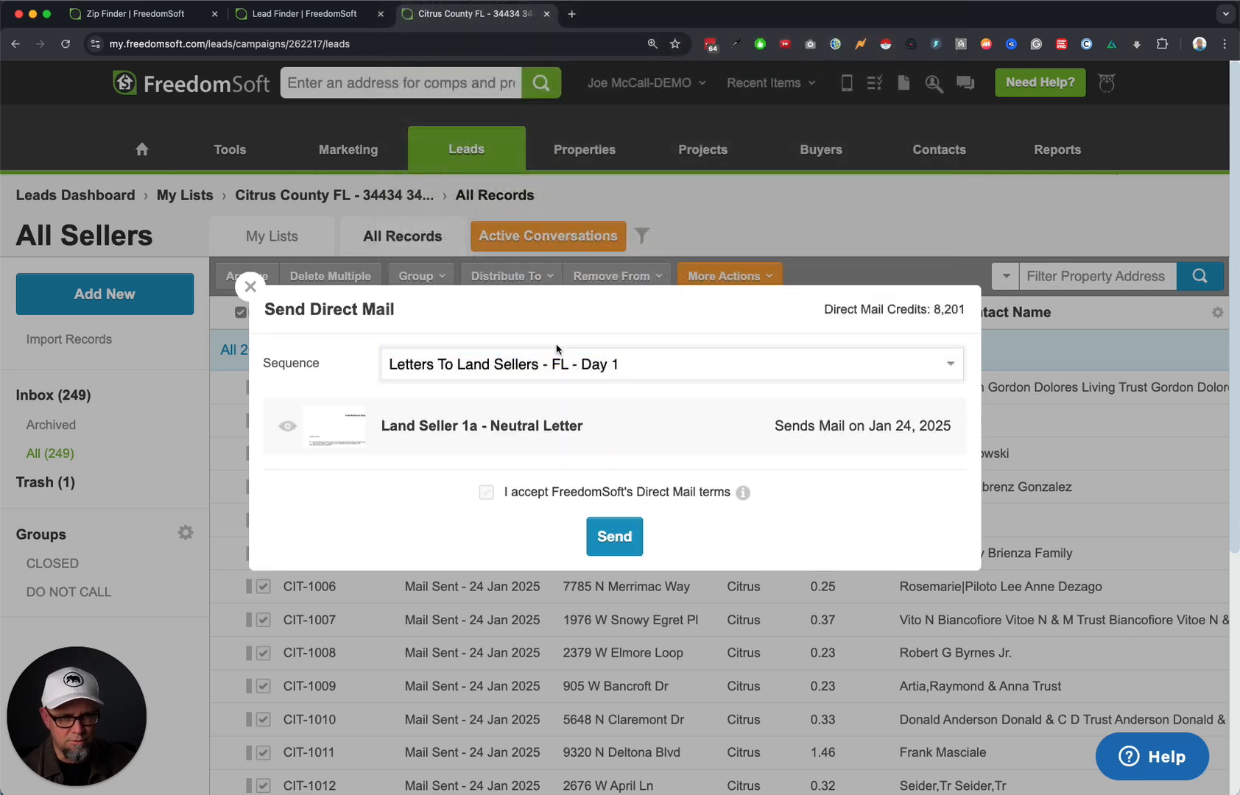
click(338, 427)
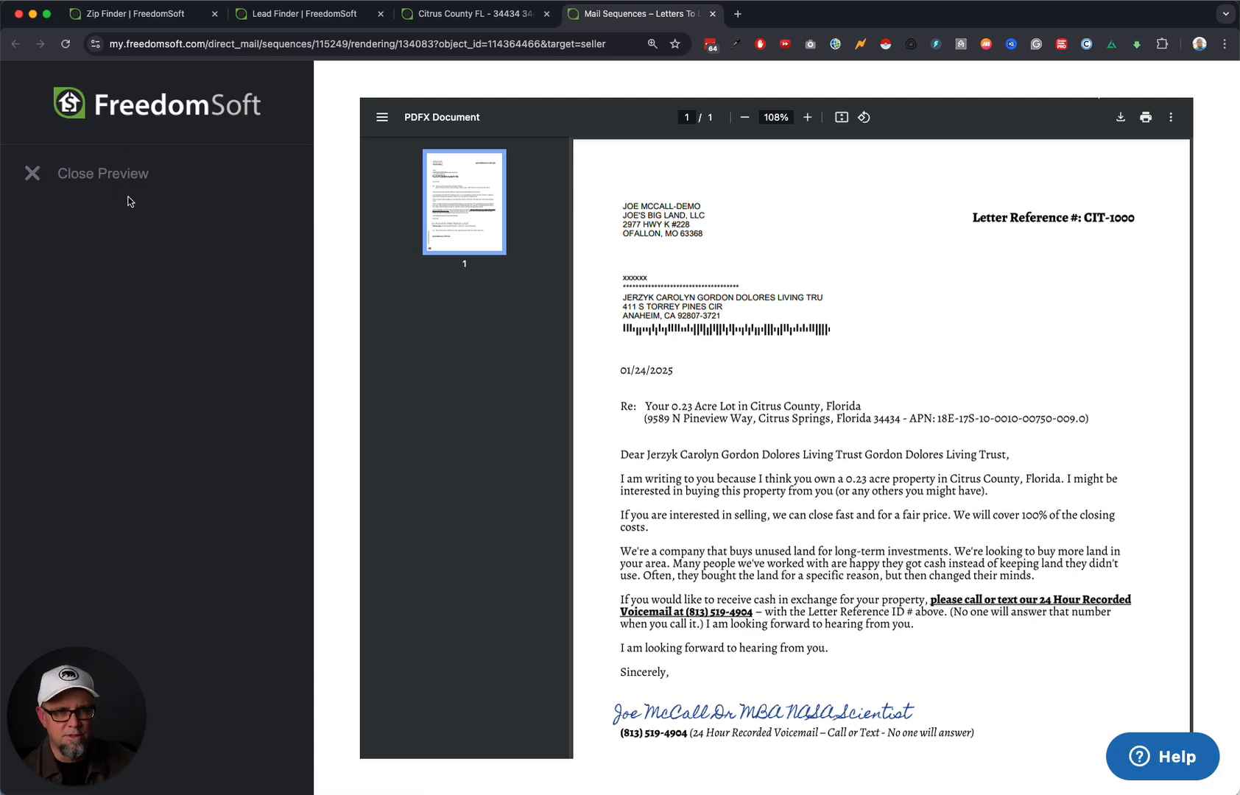
click(118, 176)
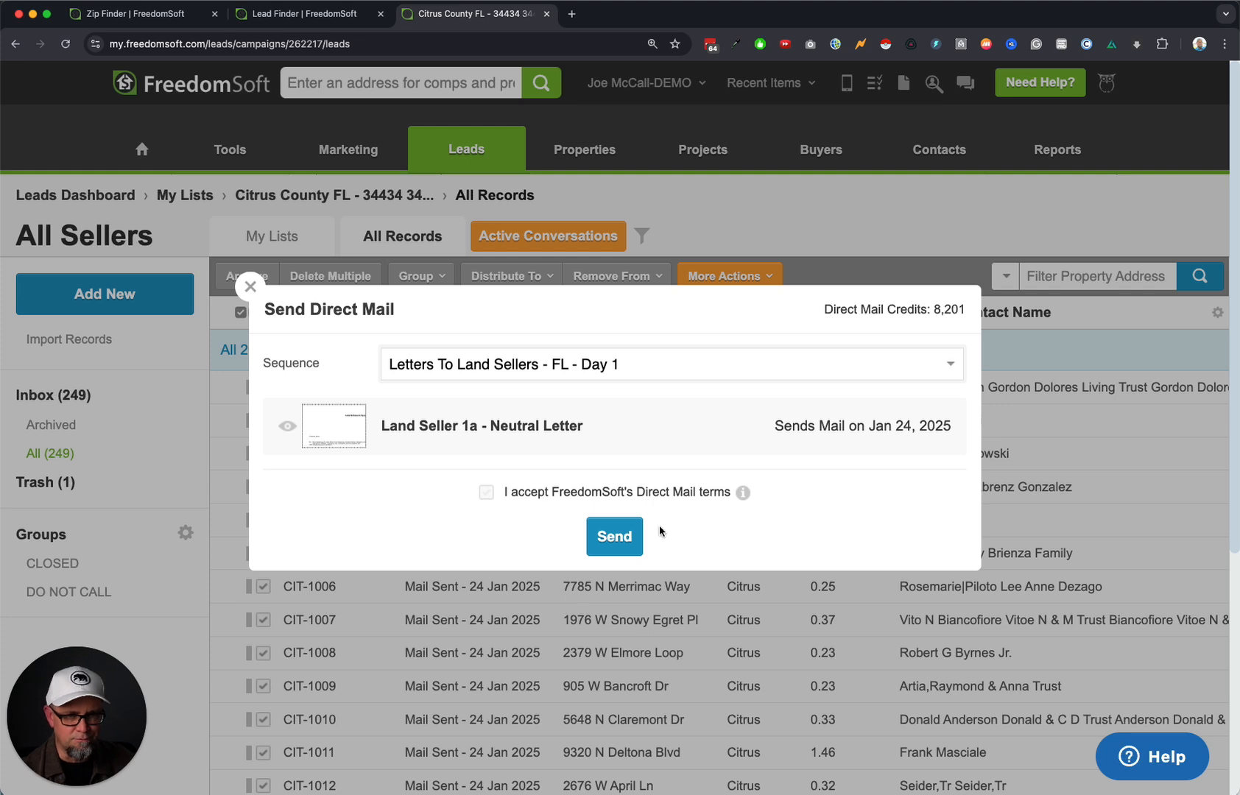
click(486, 492)
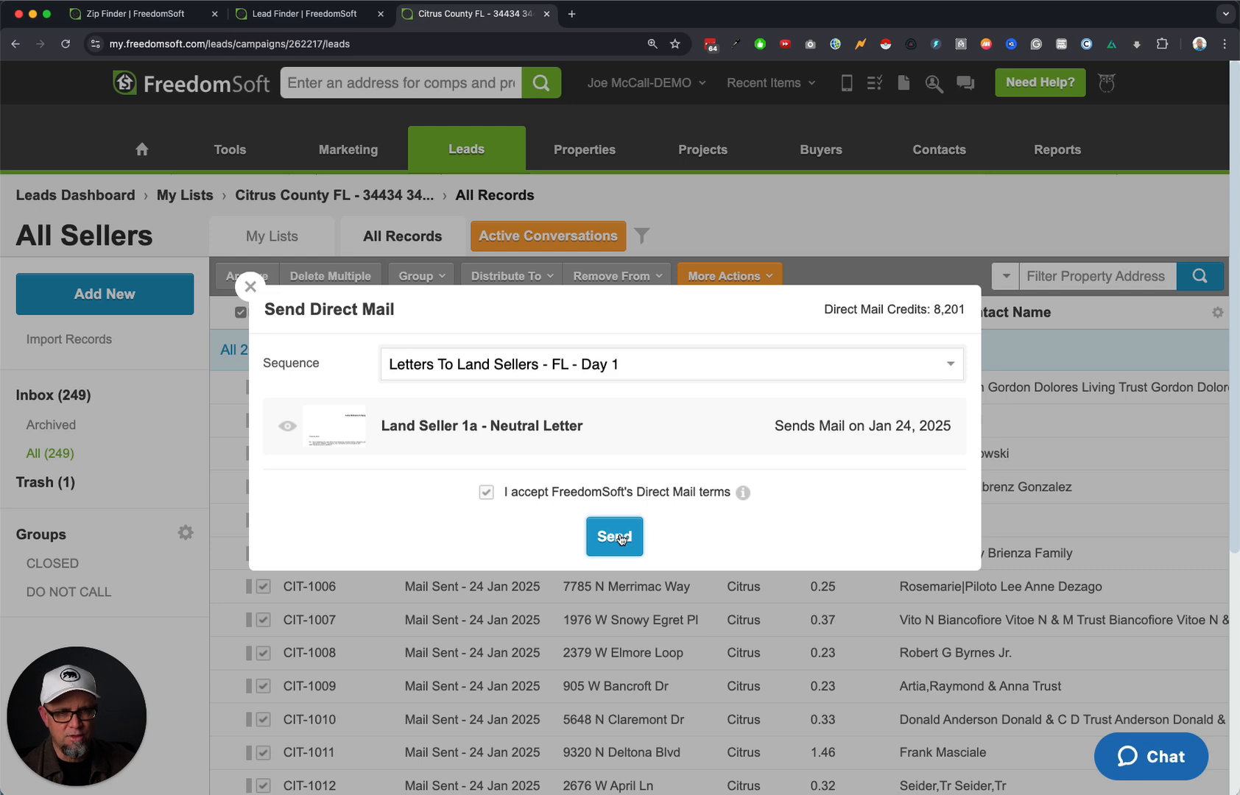
click(620, 539)
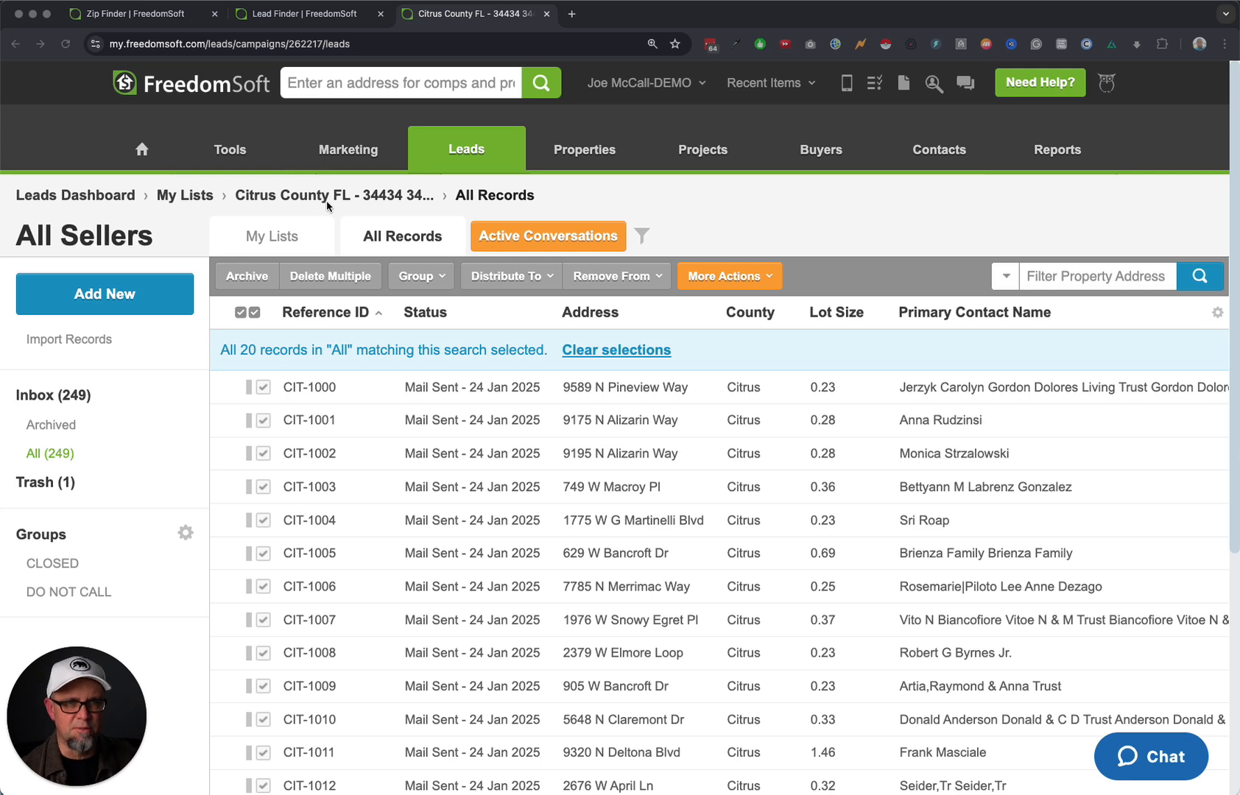
click(370, 199)
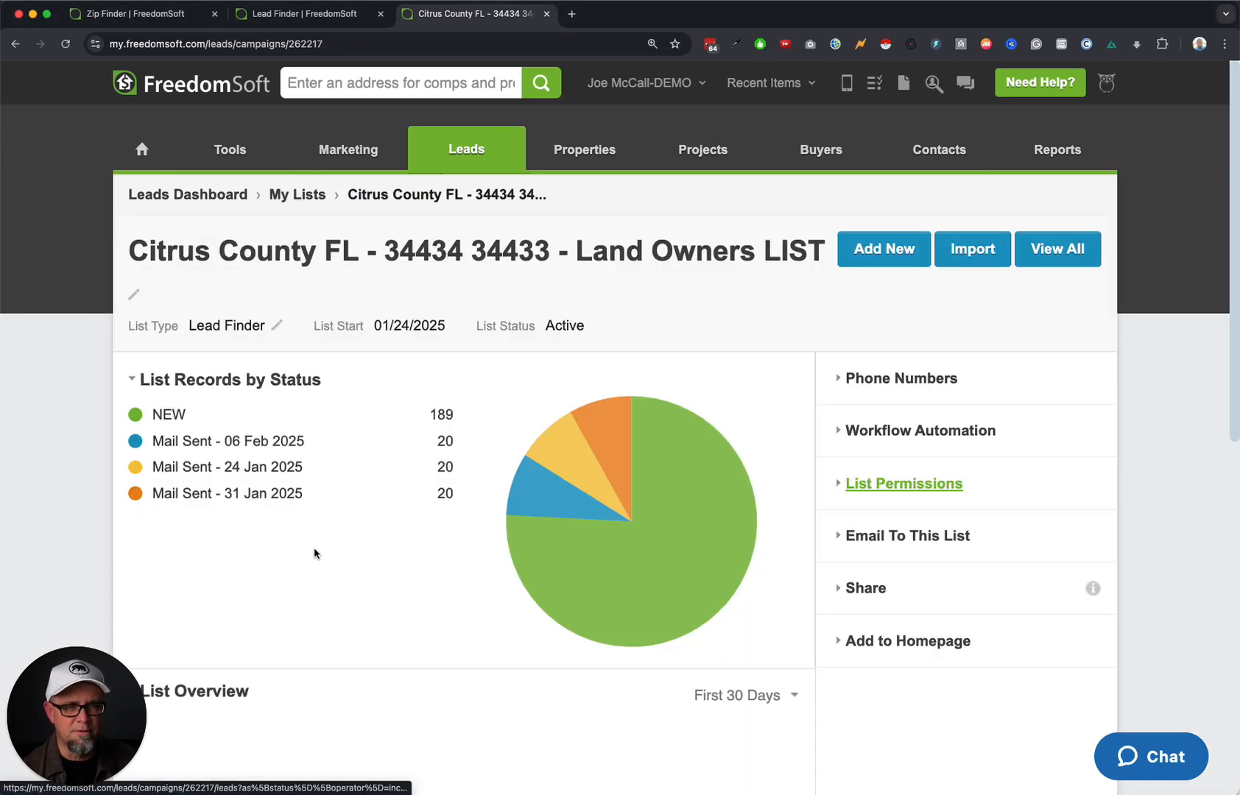
Send the Letters To Land Sellers - FL - Day 7 sequence to all 20 Mail Sent - 31 Jan 2025 records, accepting the terms.
click(278, 501)
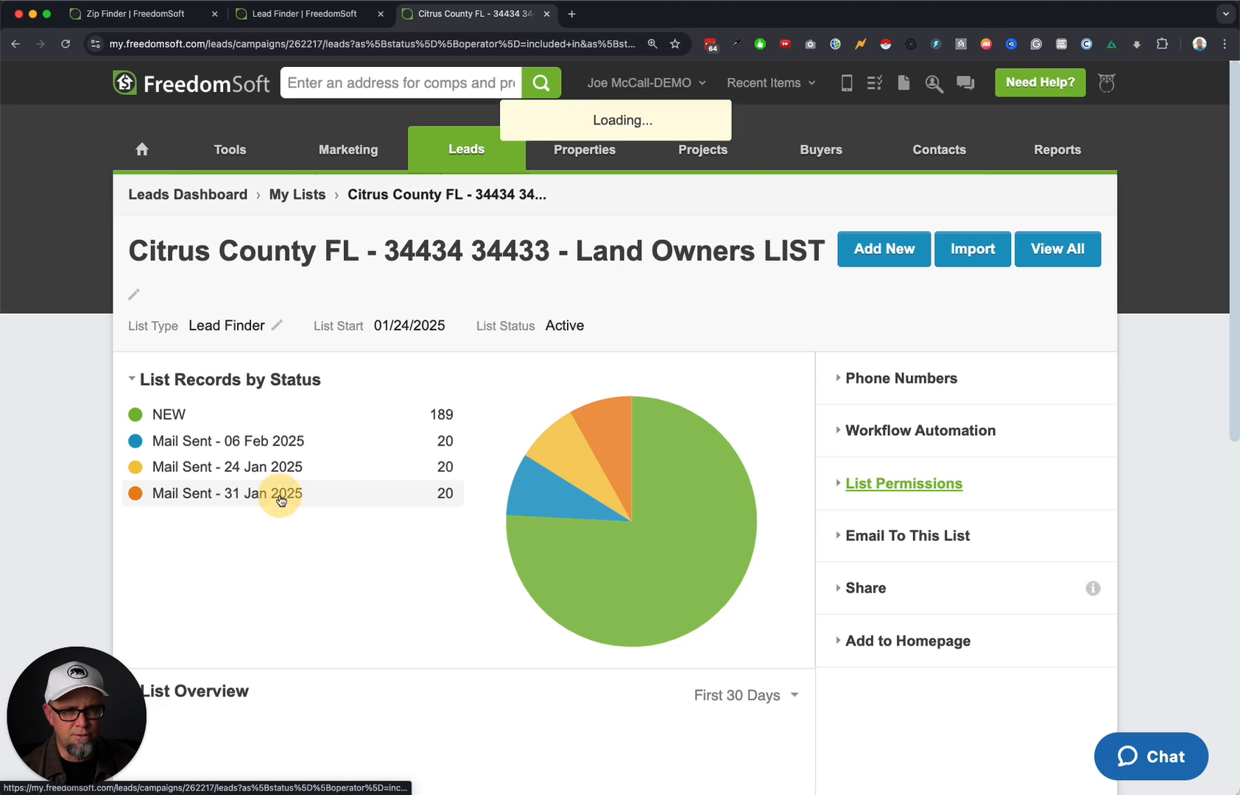
click(252, 312)
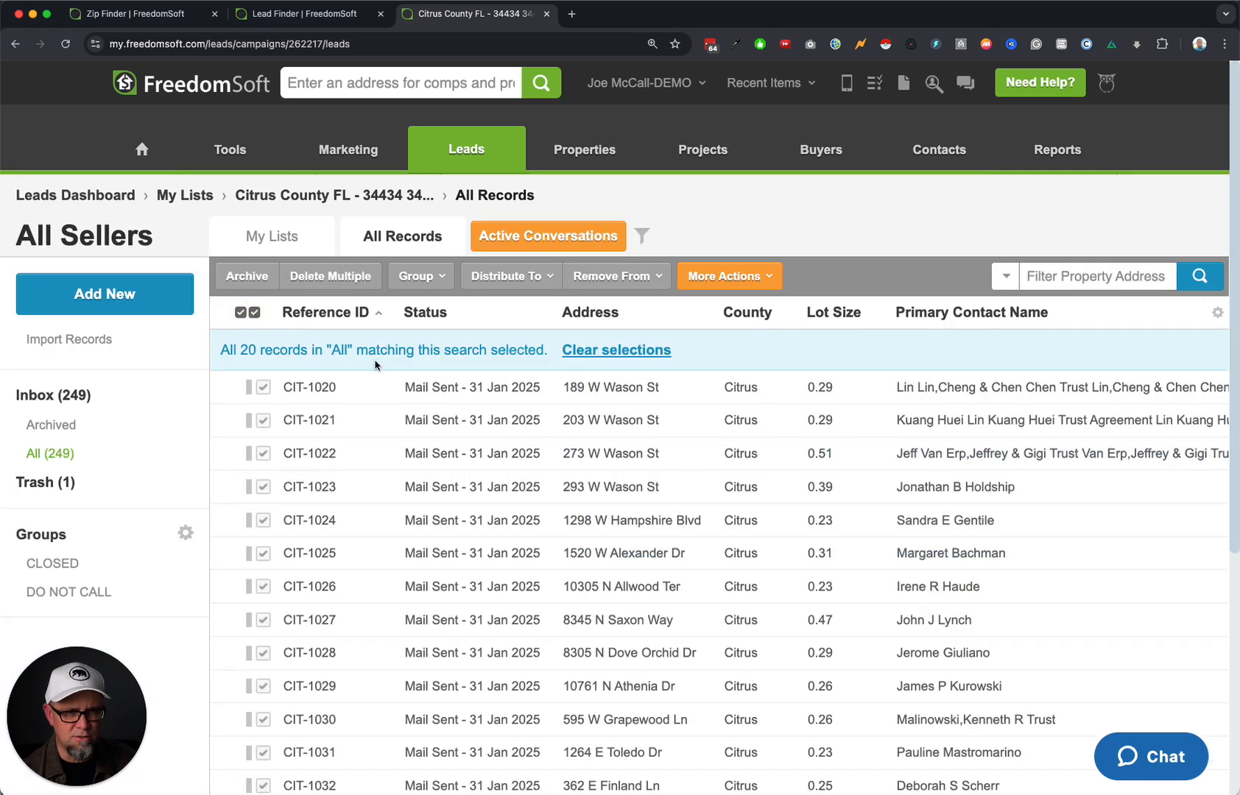
click(729, 276)
click(710, 637)
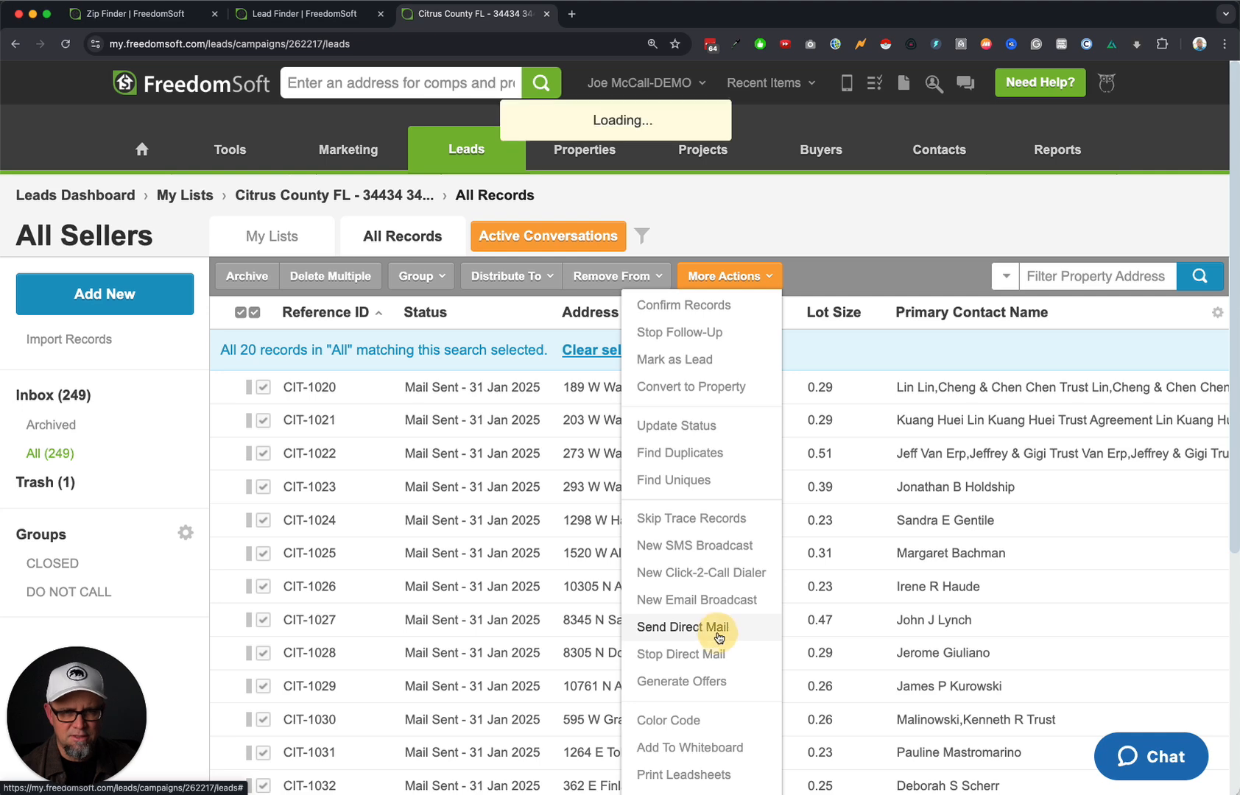
click(485, 410)
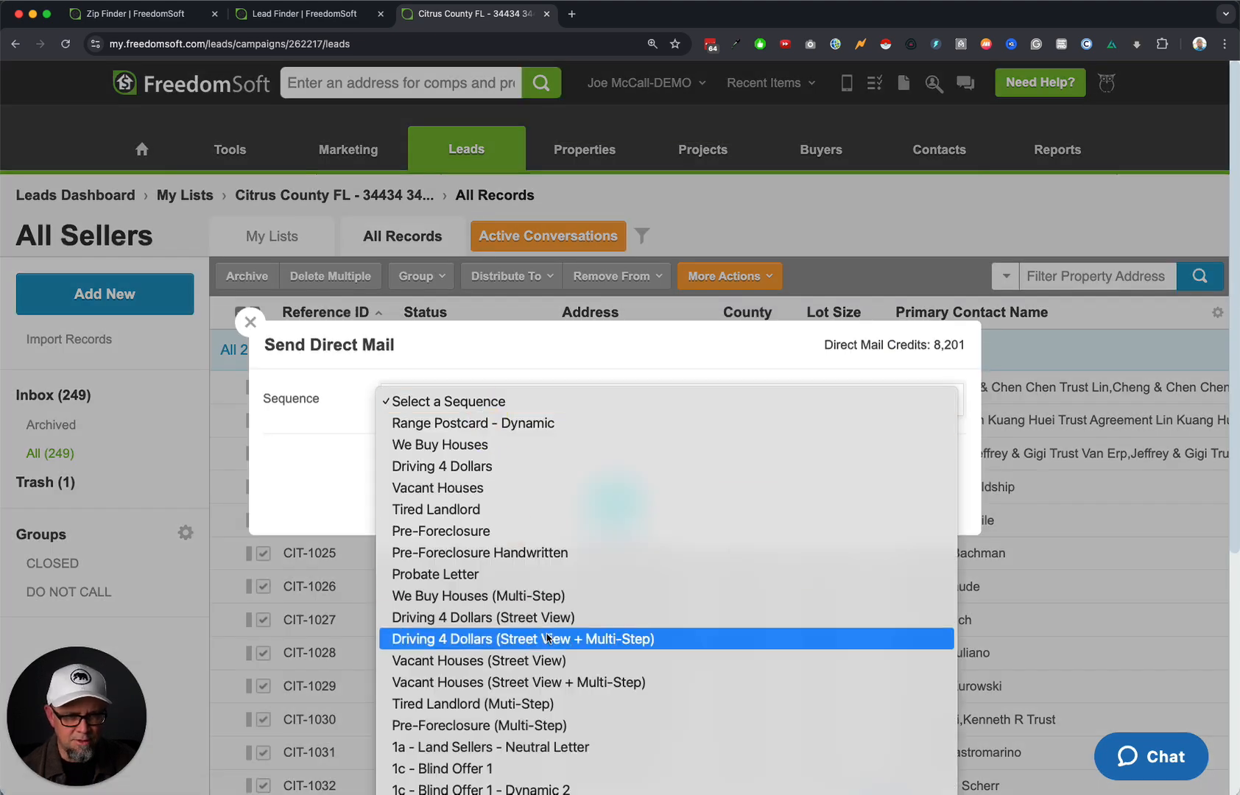
scroll(617, 488, down, 3)
click(618, 488)
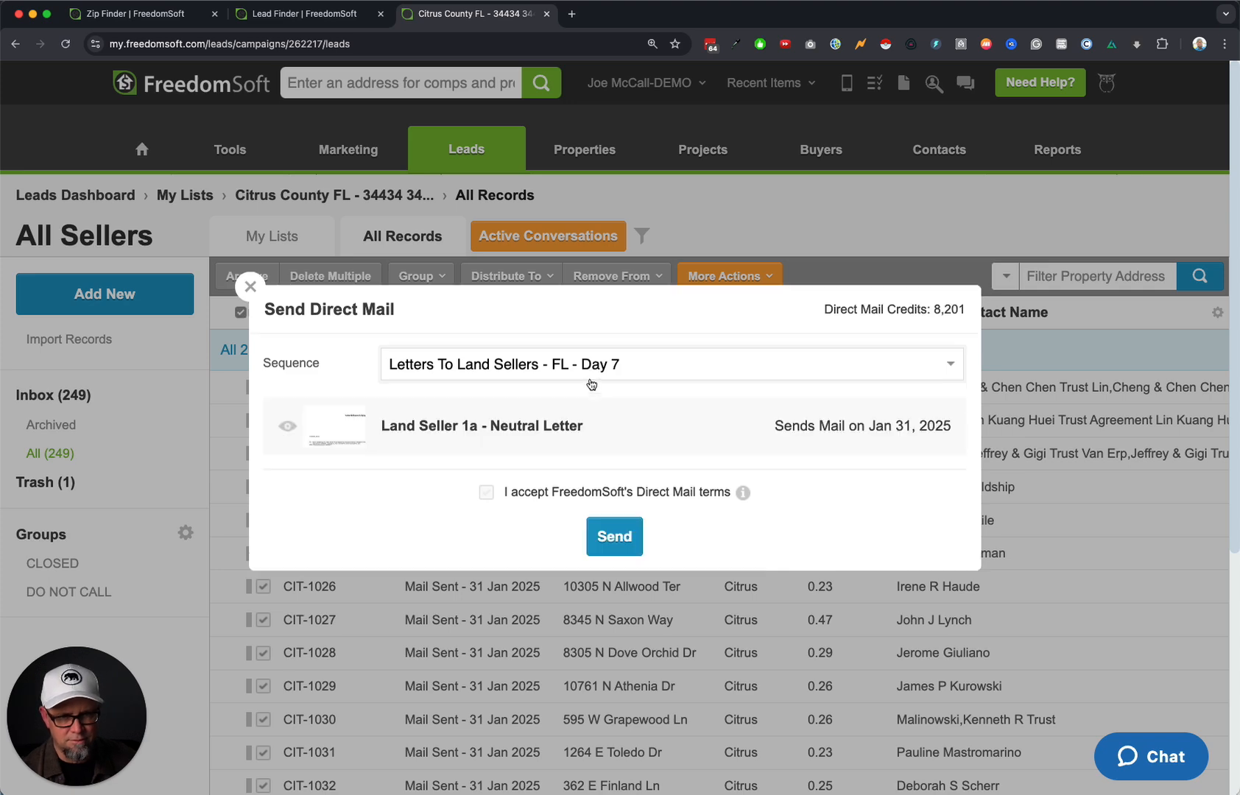
click(486, 492)
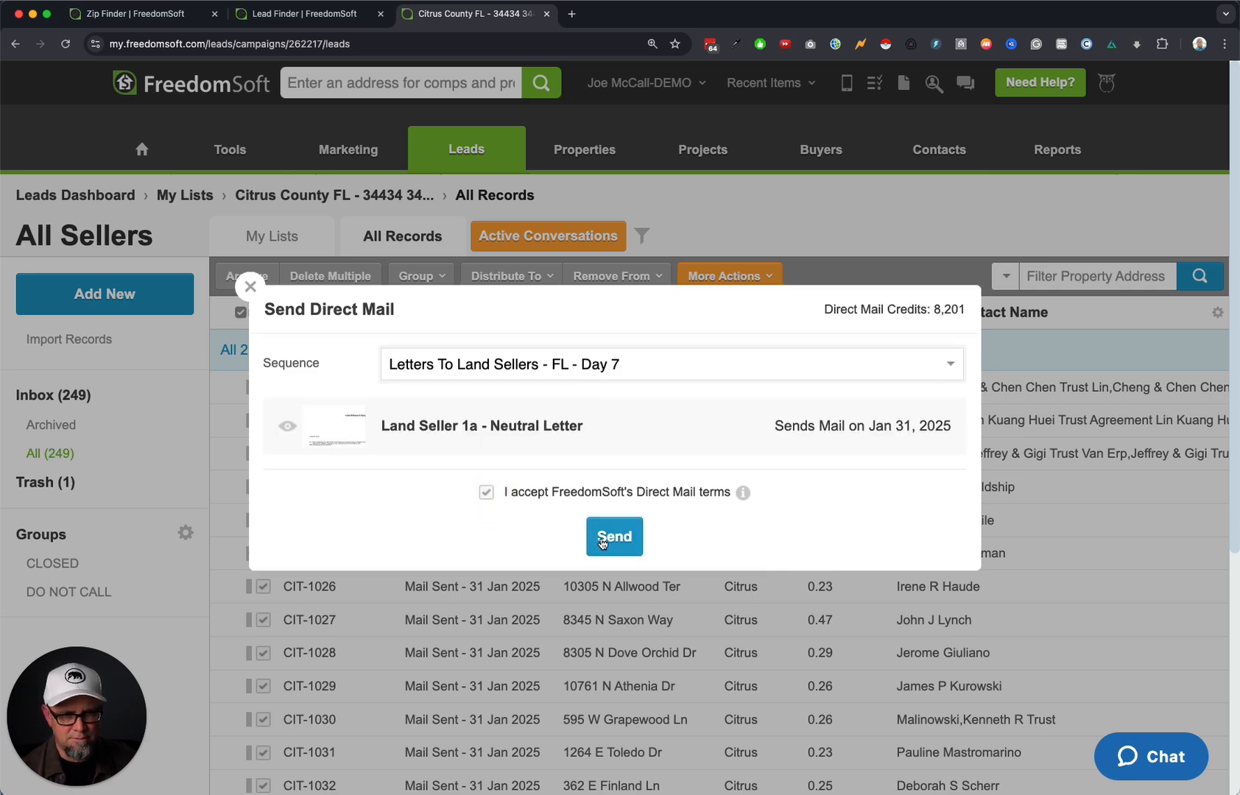
click(626, 539)
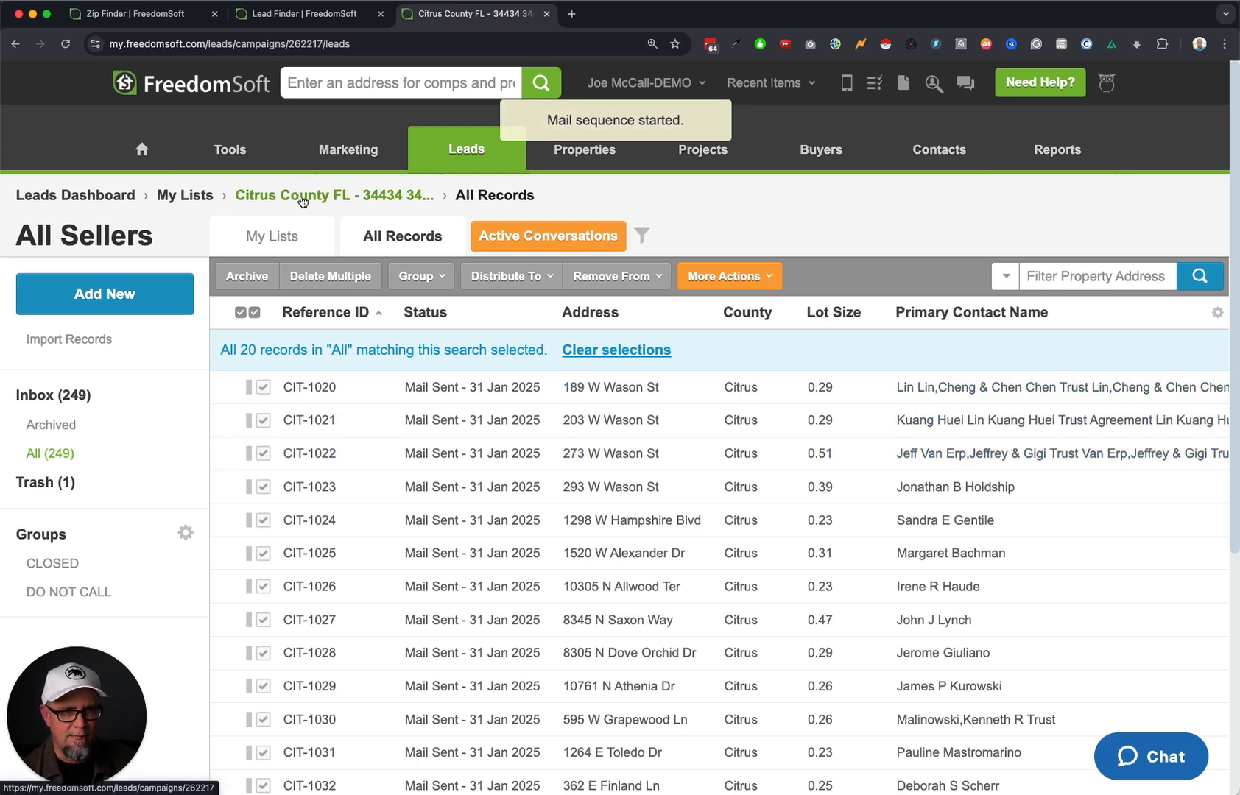
click(336, 195)
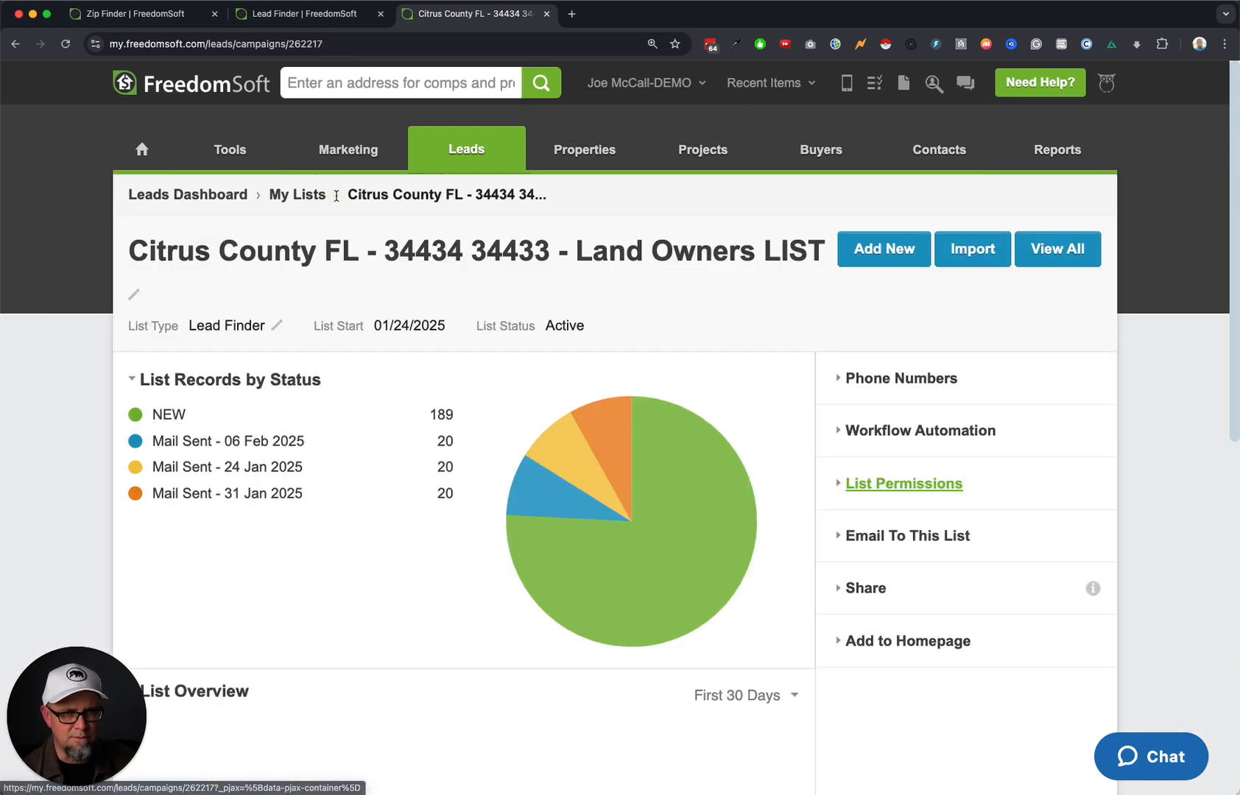
click(271, 439)
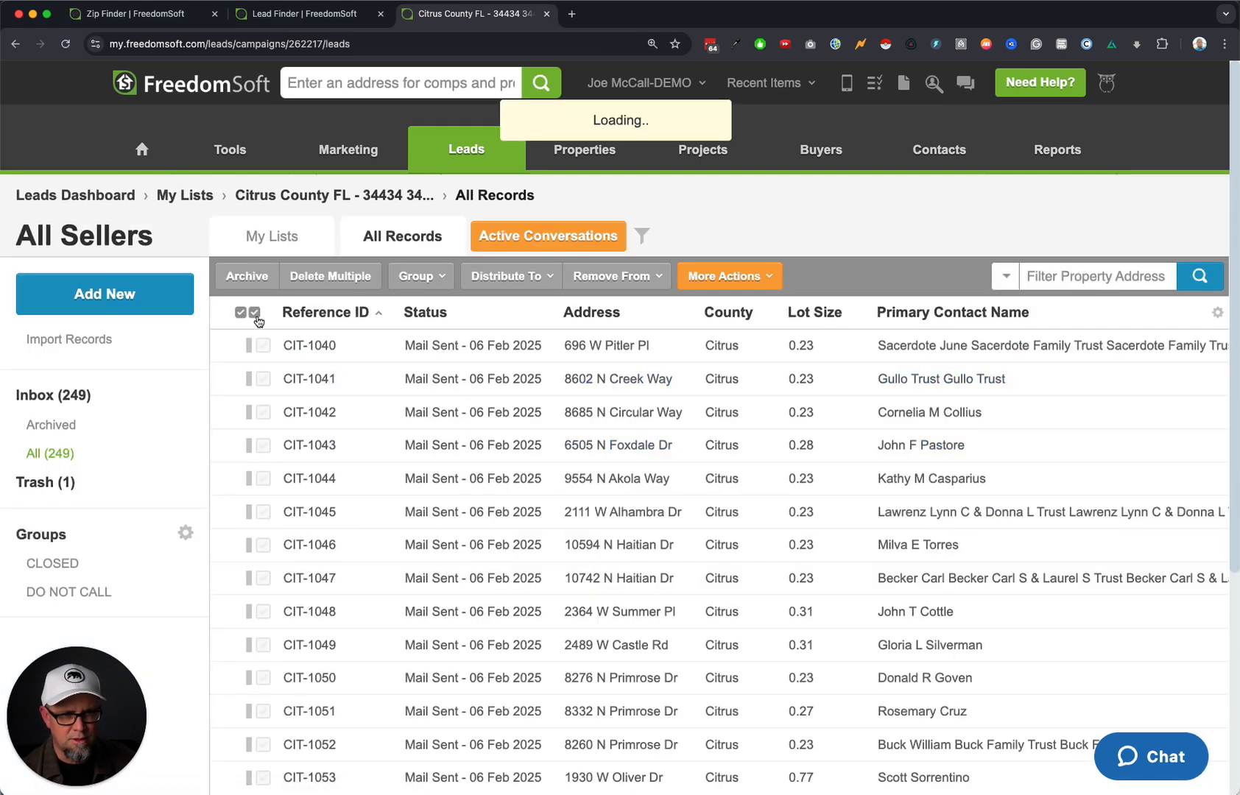
Select all 20 Mail Sent - 06 Feb 2025 records and send them the Letters To Land Sellers - FL - Day 14 sequence.
click(243, 312)
mouse_move(729, 278)
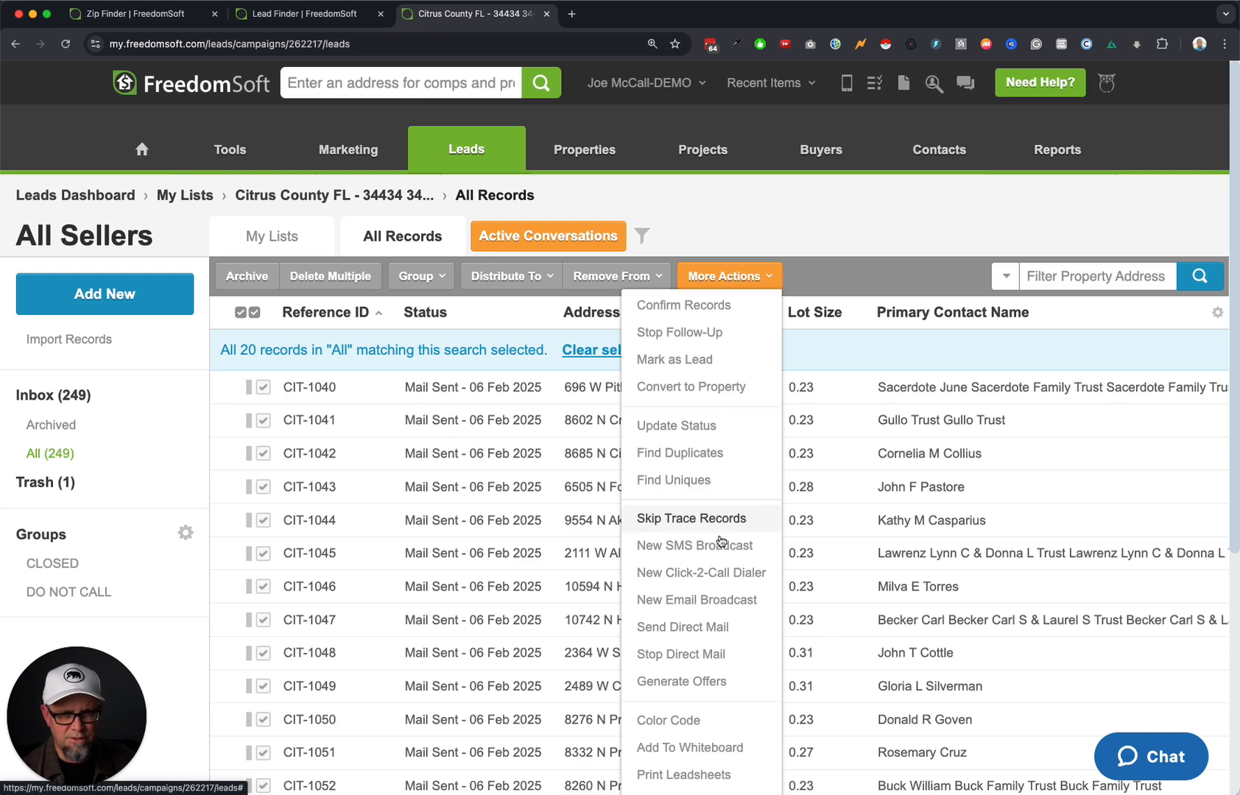
click(716, 628)
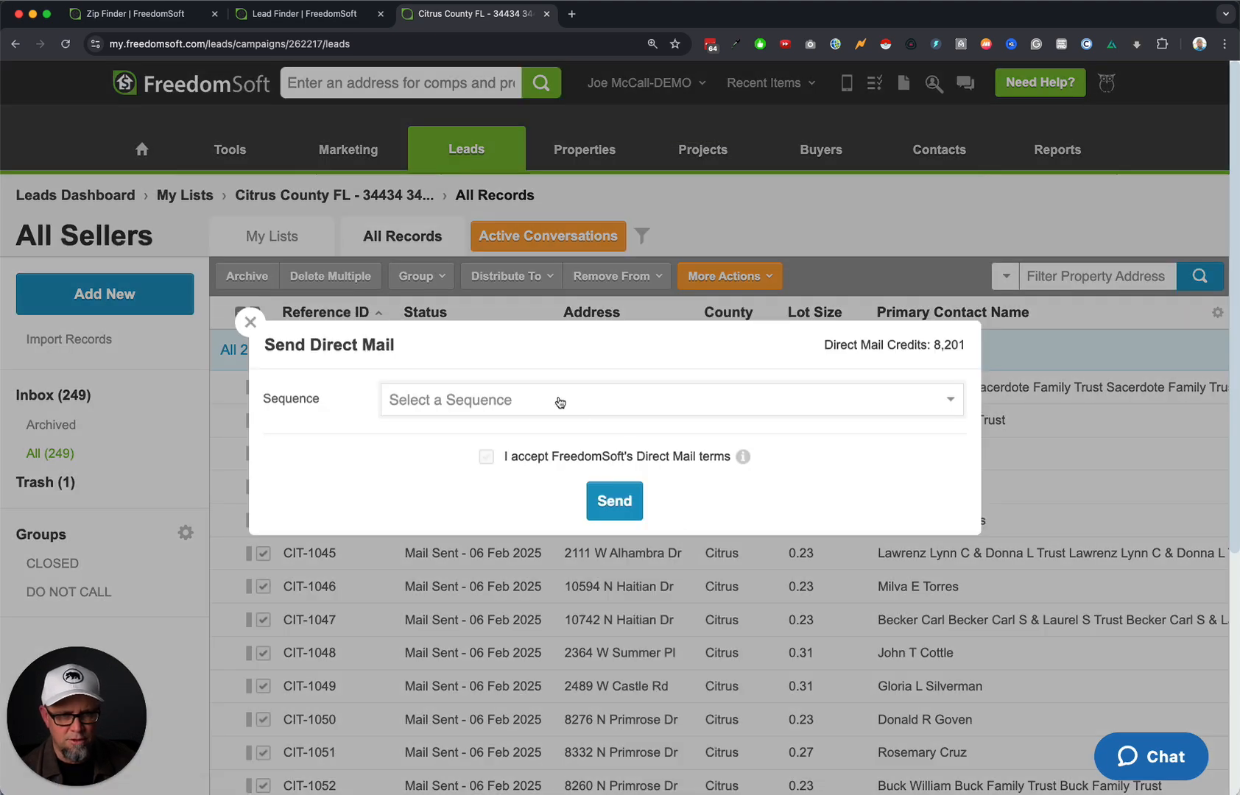
click(554, 401)
click(589, 790)
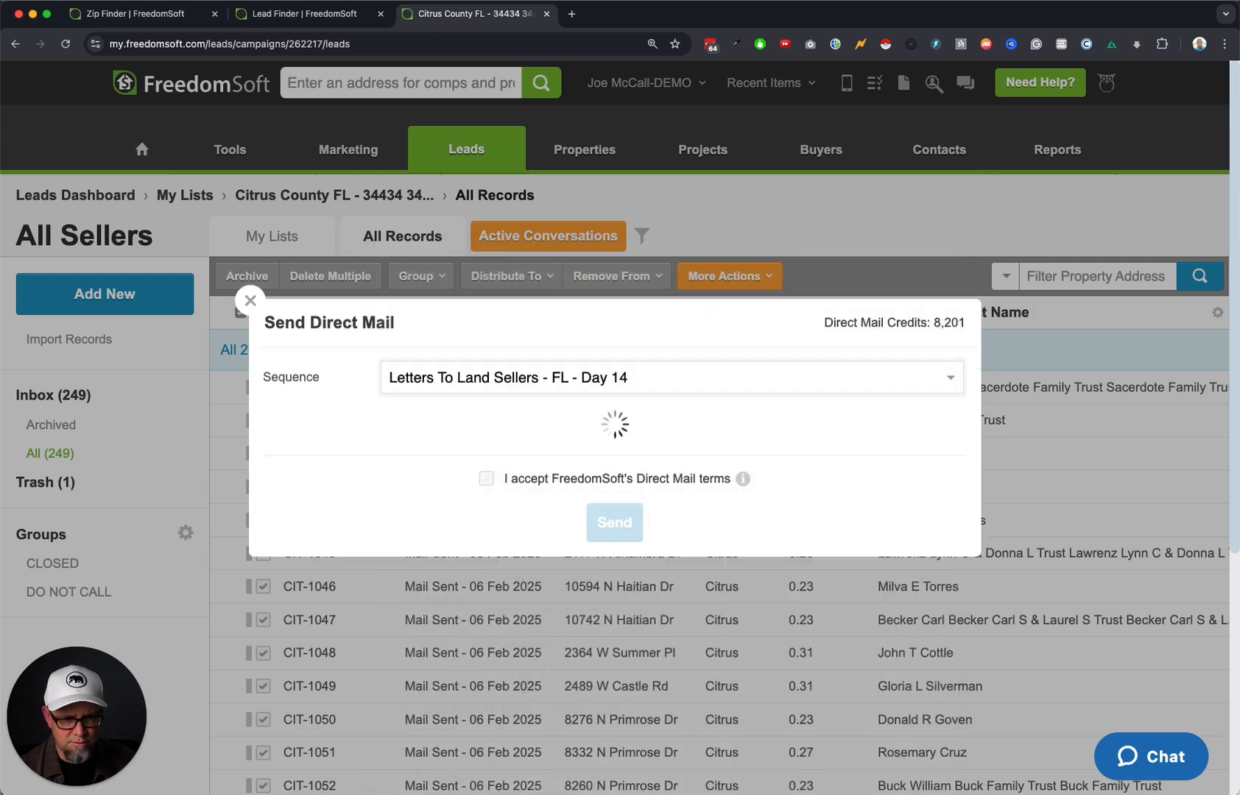
mouse_move(315, 444)
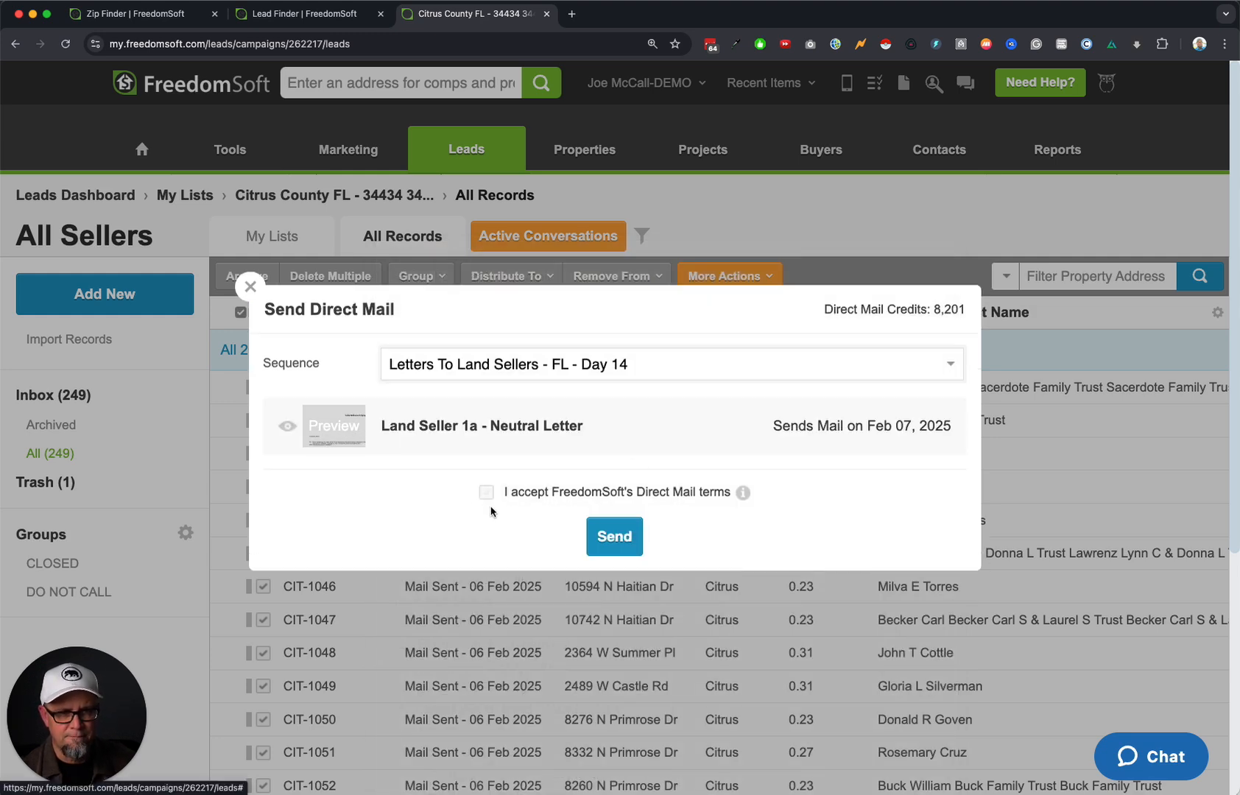
click(614, 536)
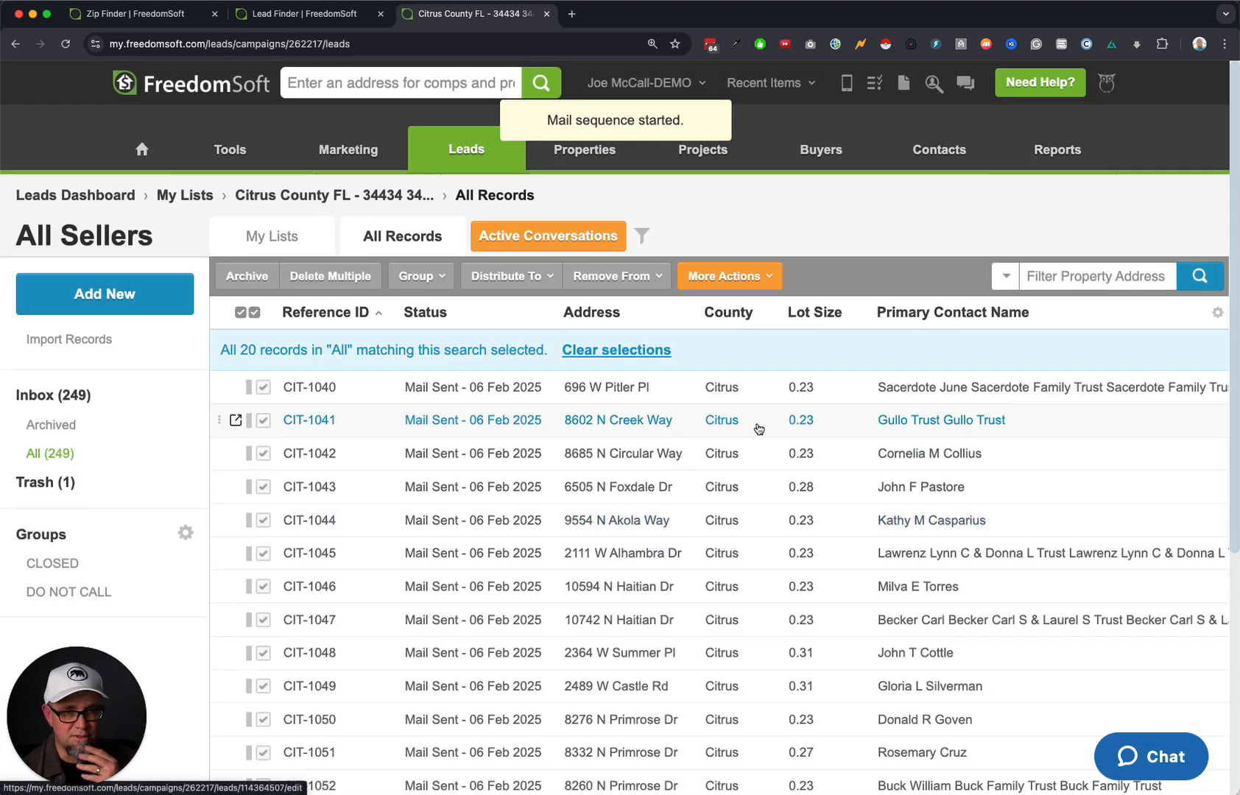
Open Marketing > Direct Mail and expand the Day 1, Day 7 and Day 14 land-seller sequences, each with 20 pending.
mouse_move(352, 152)
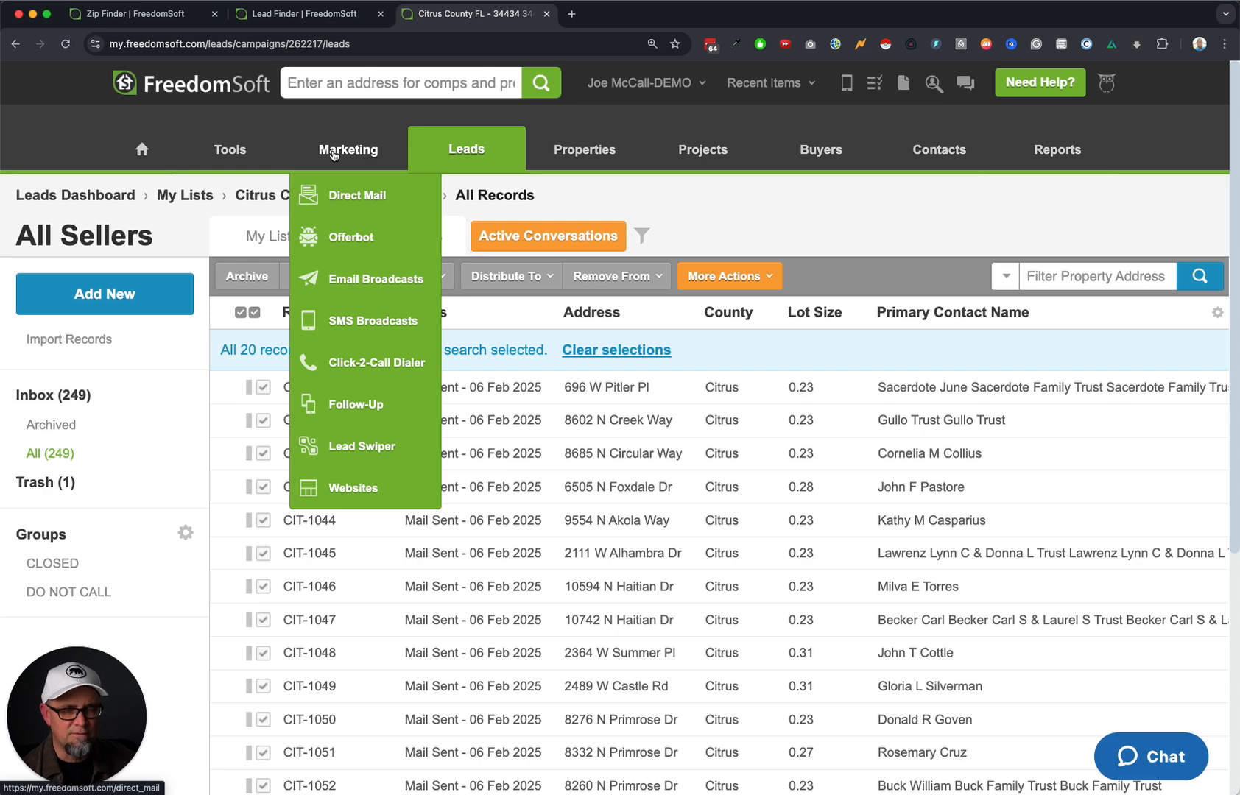
click(352, 195)
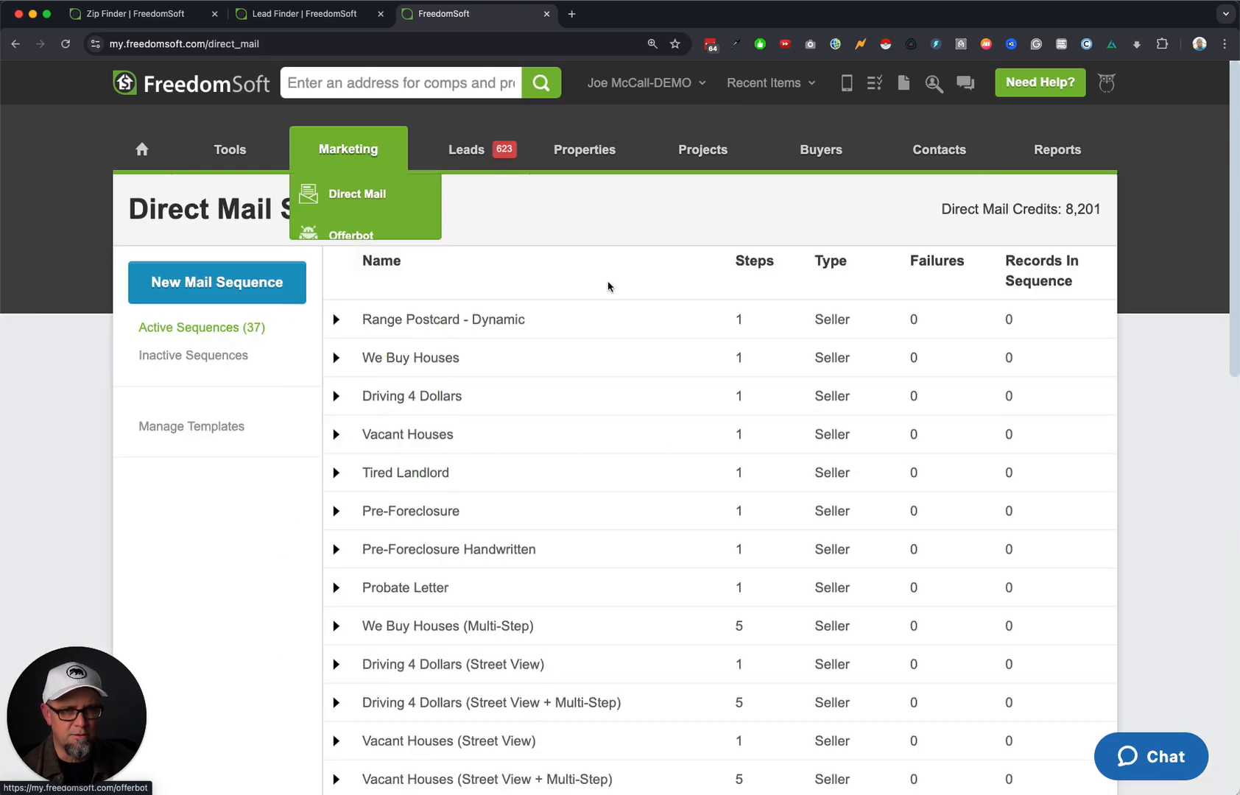
scroll(557, 432, down, 13)
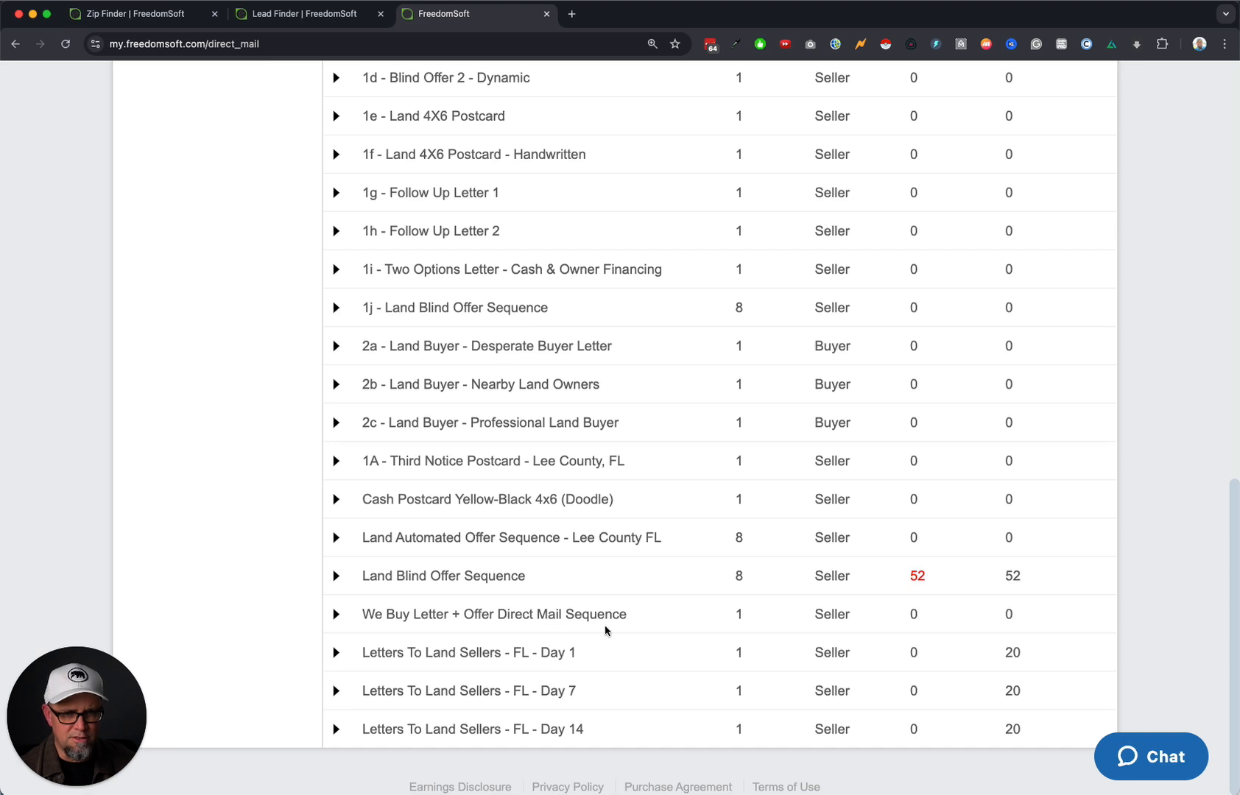
click(336, 654)
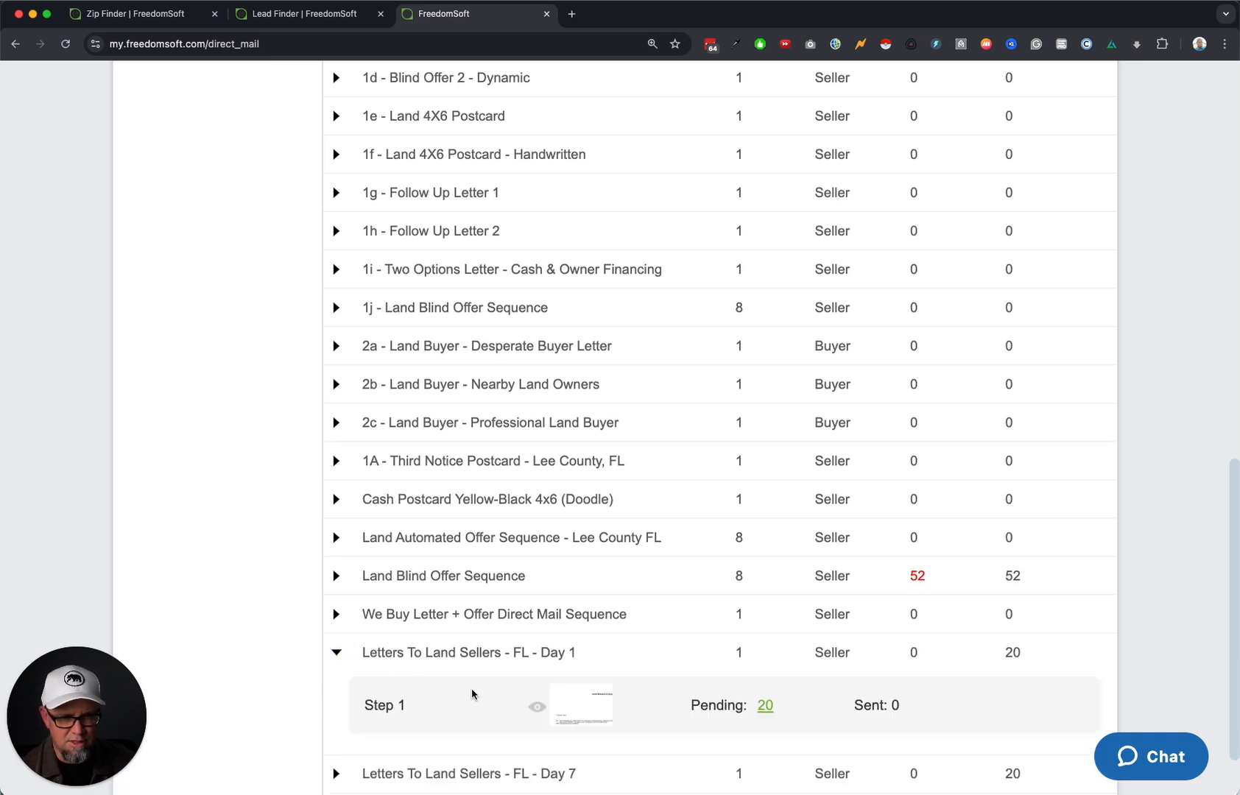
scroll(472, 695, down, 2)
click(337, 691)
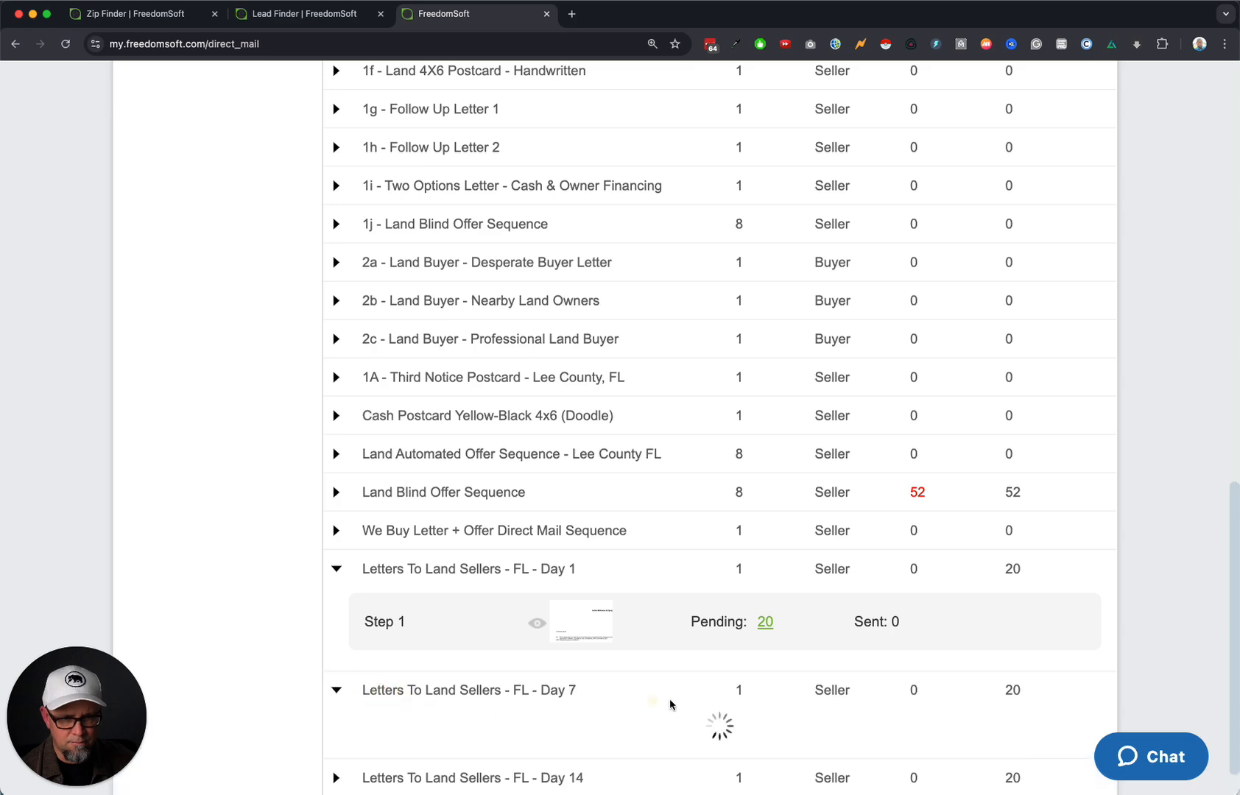
scroll(784, 654, down, 3)
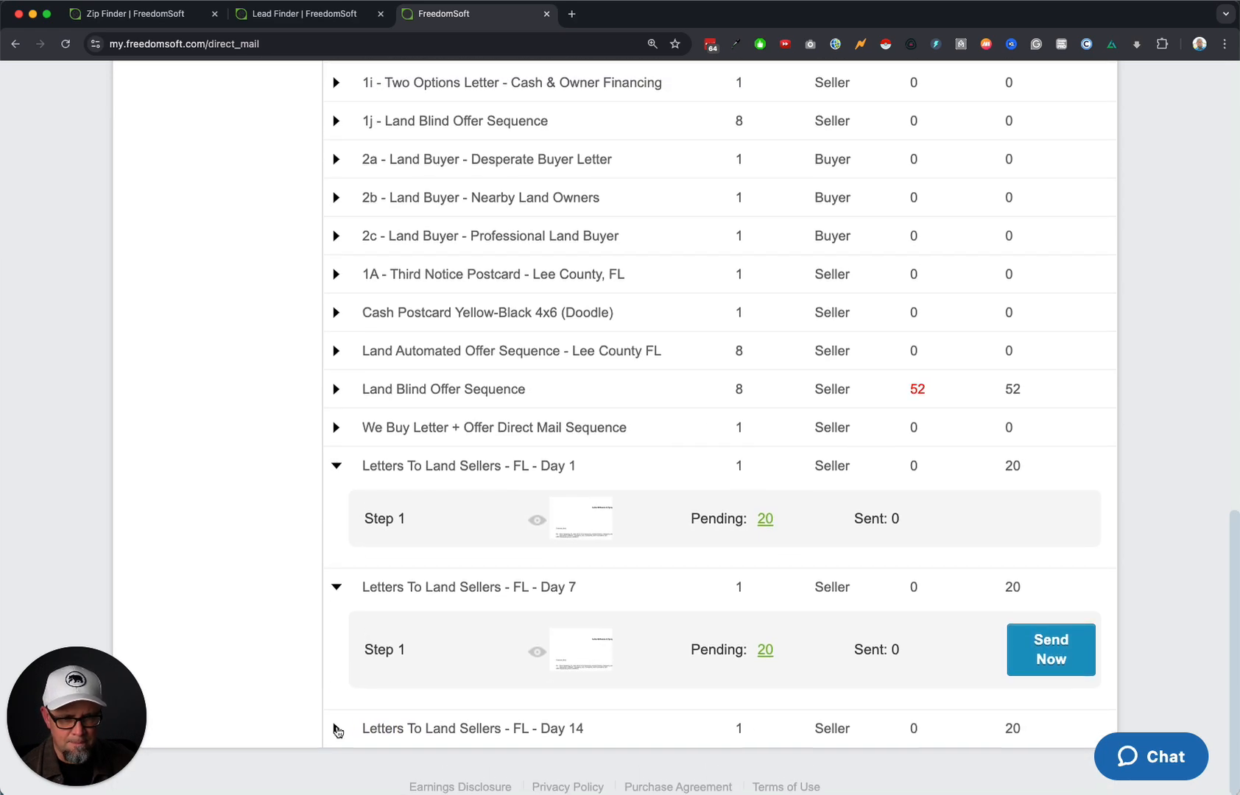
click(336, 718)
scroll(789, 687, down, 2)
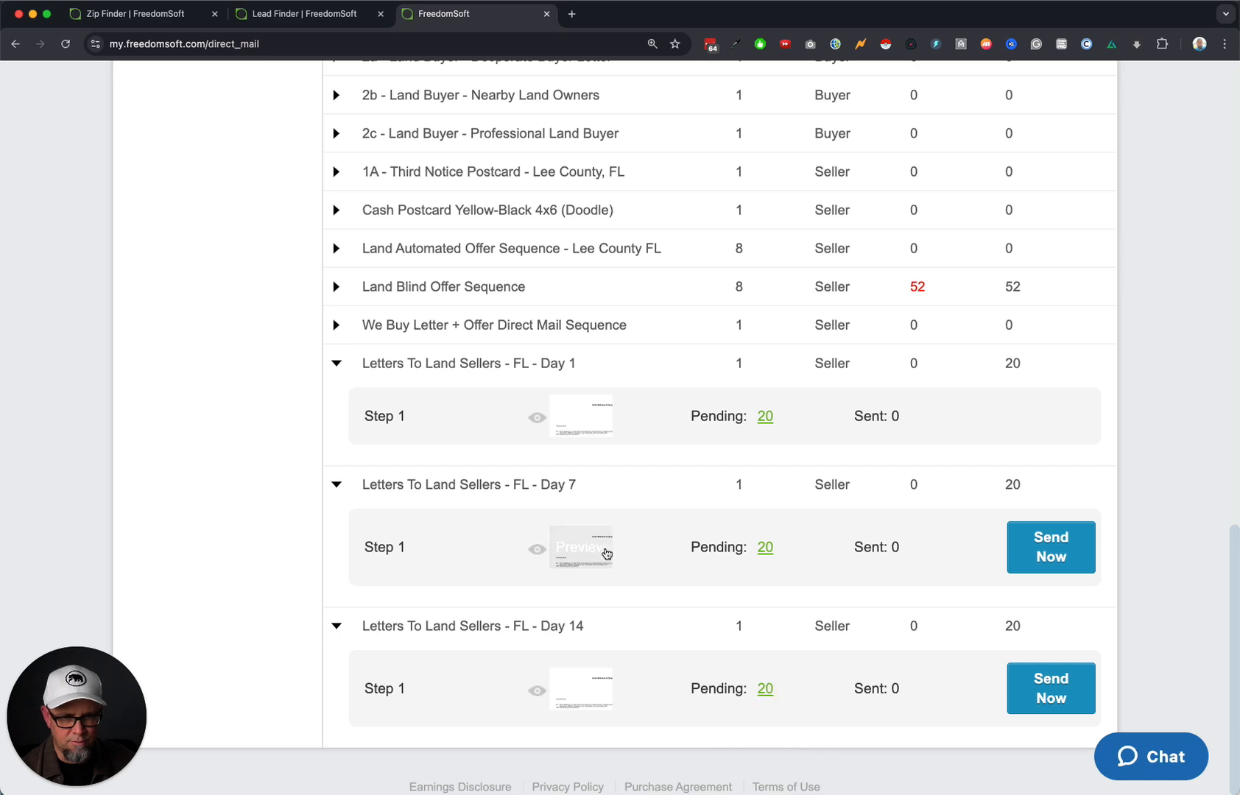
scroll(604, 560, up, 20)
In the Land Owners list, filter to Mail Sent - 24 Jan 2025 records and open the Bancroft Dr lead.
mouse_move(475, 213)
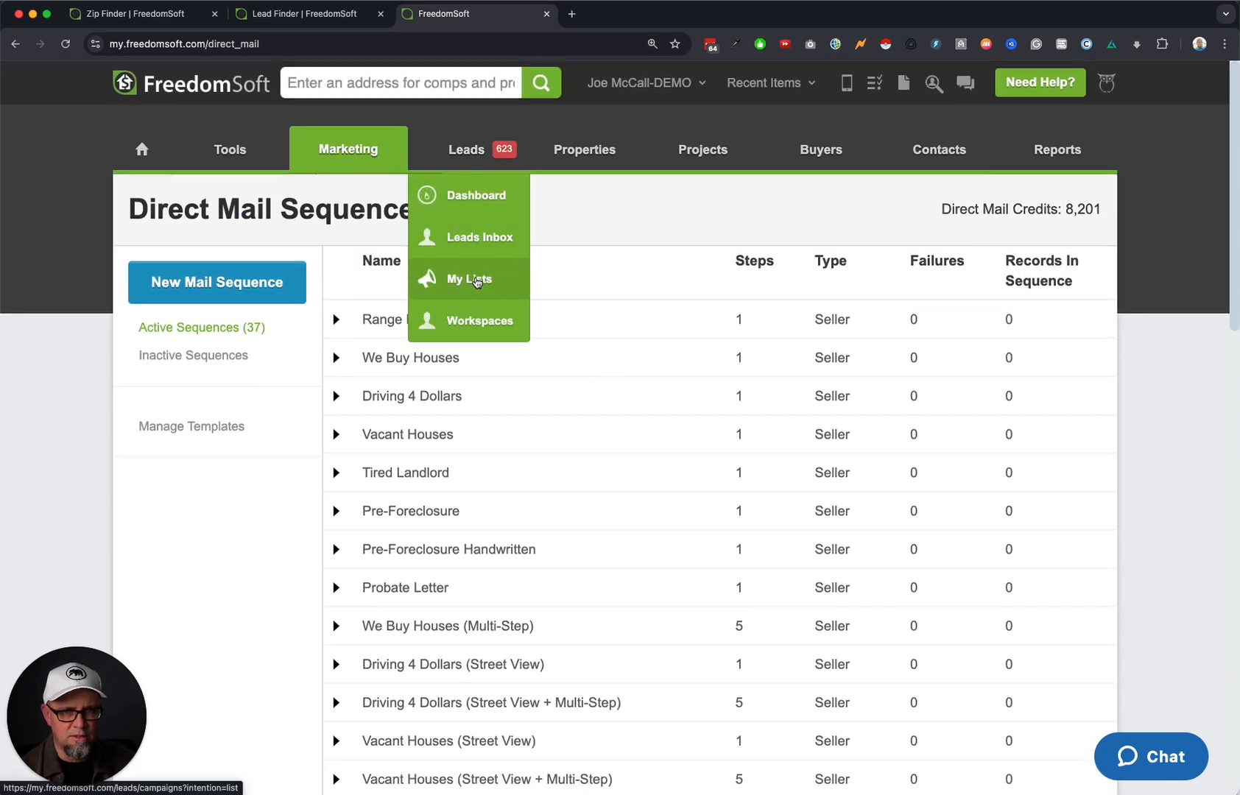
click(469, 279)
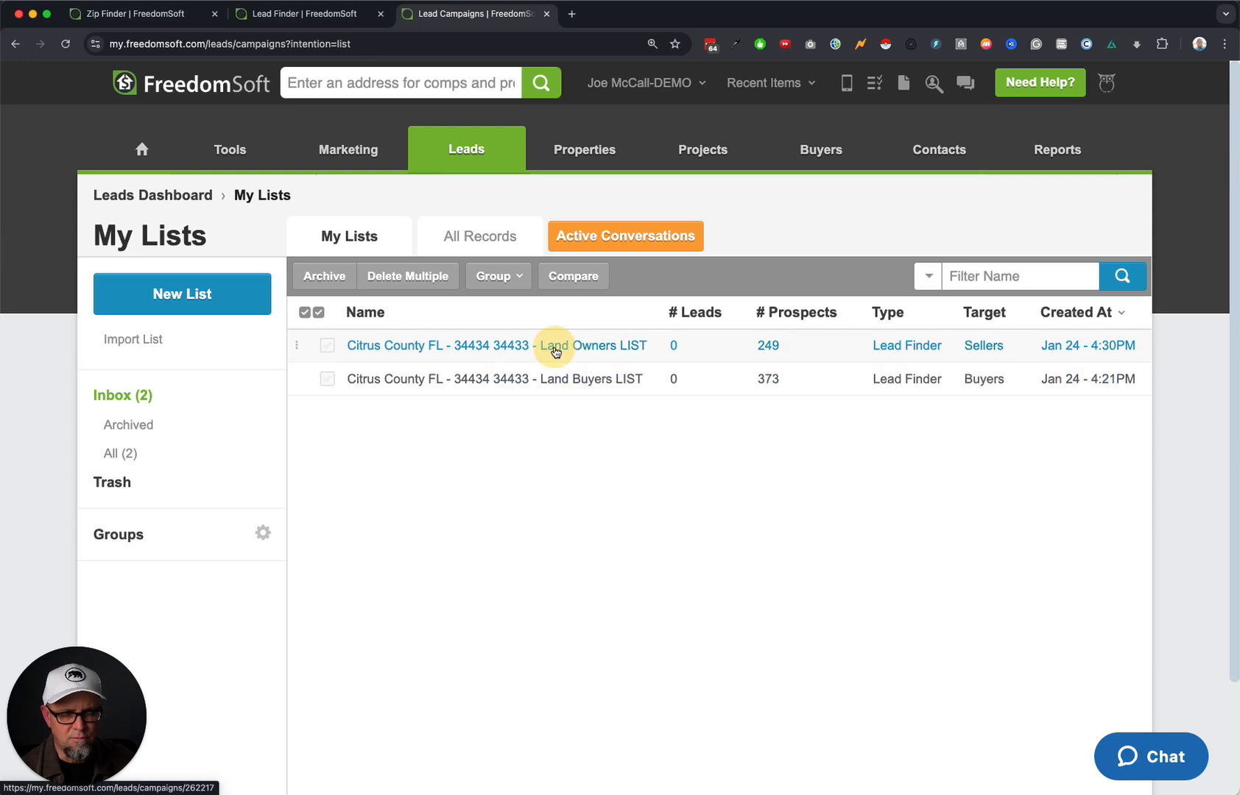
click(554, 346)
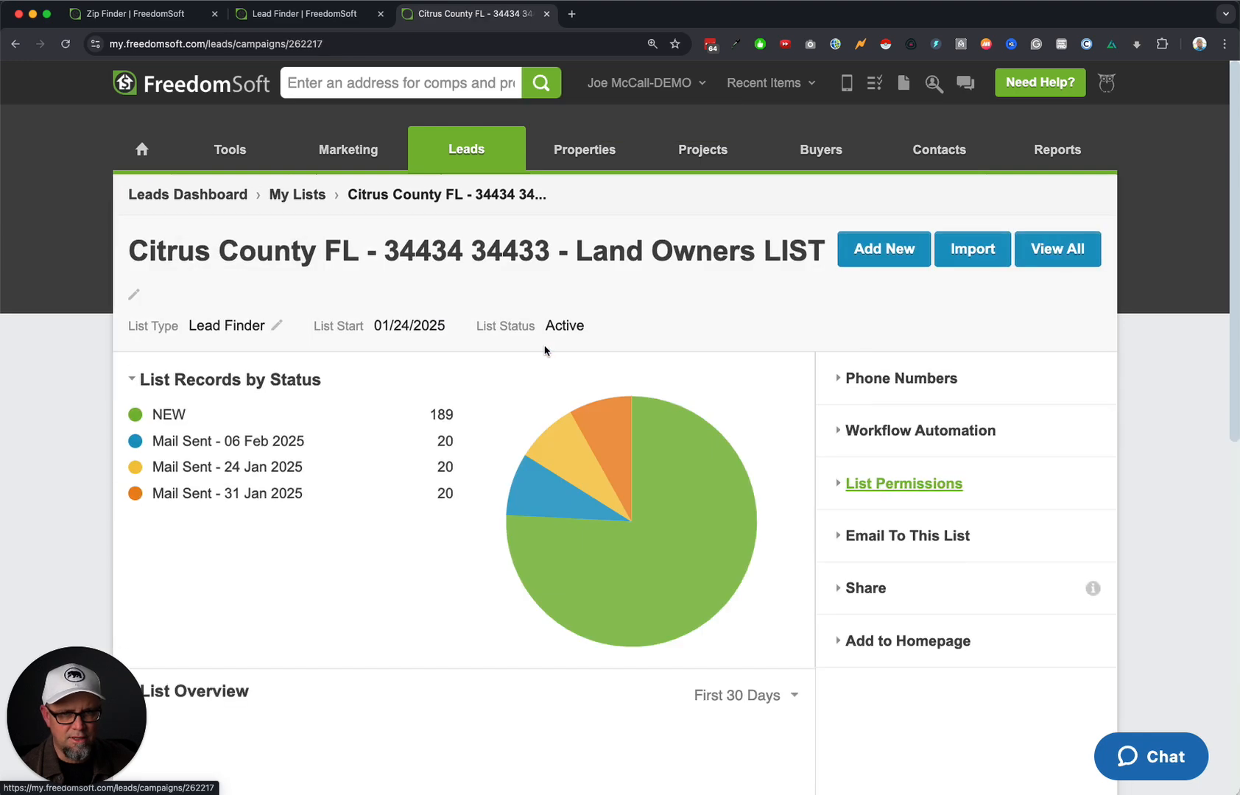
click(263, 472)
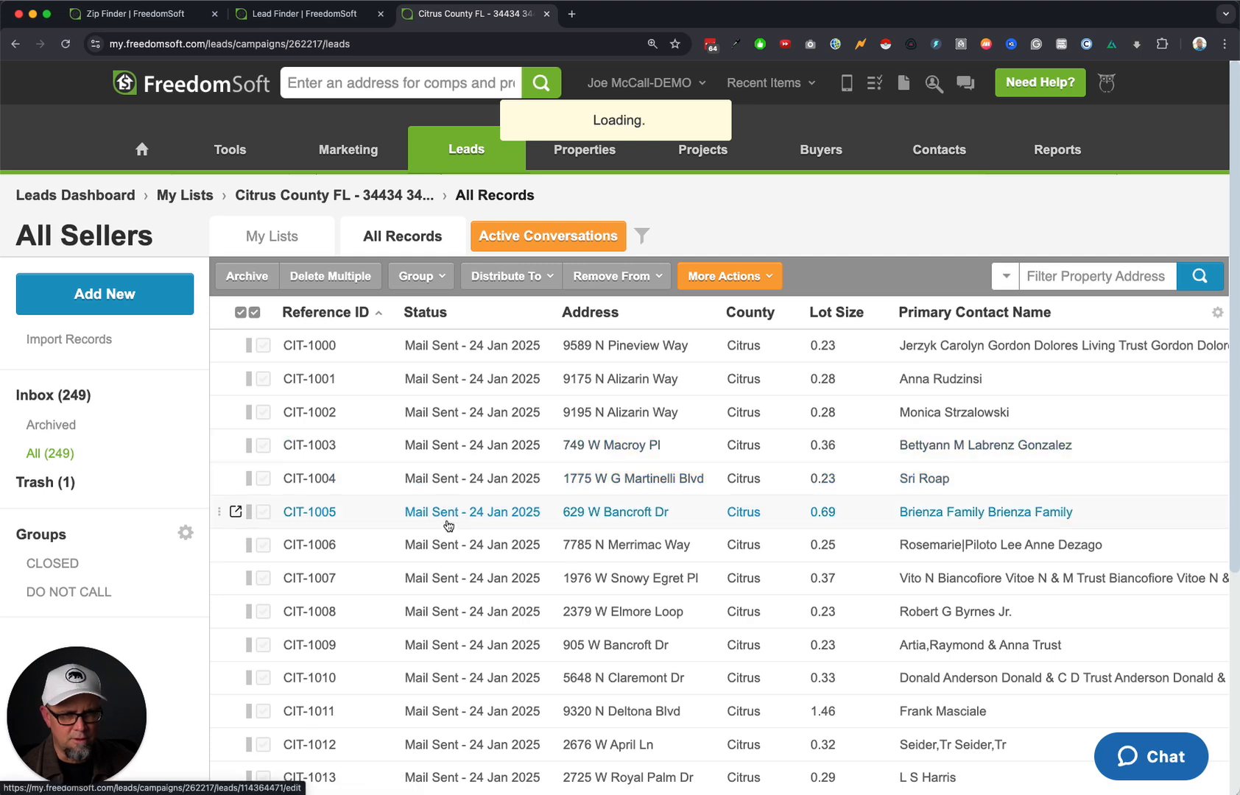
click(516, 516)
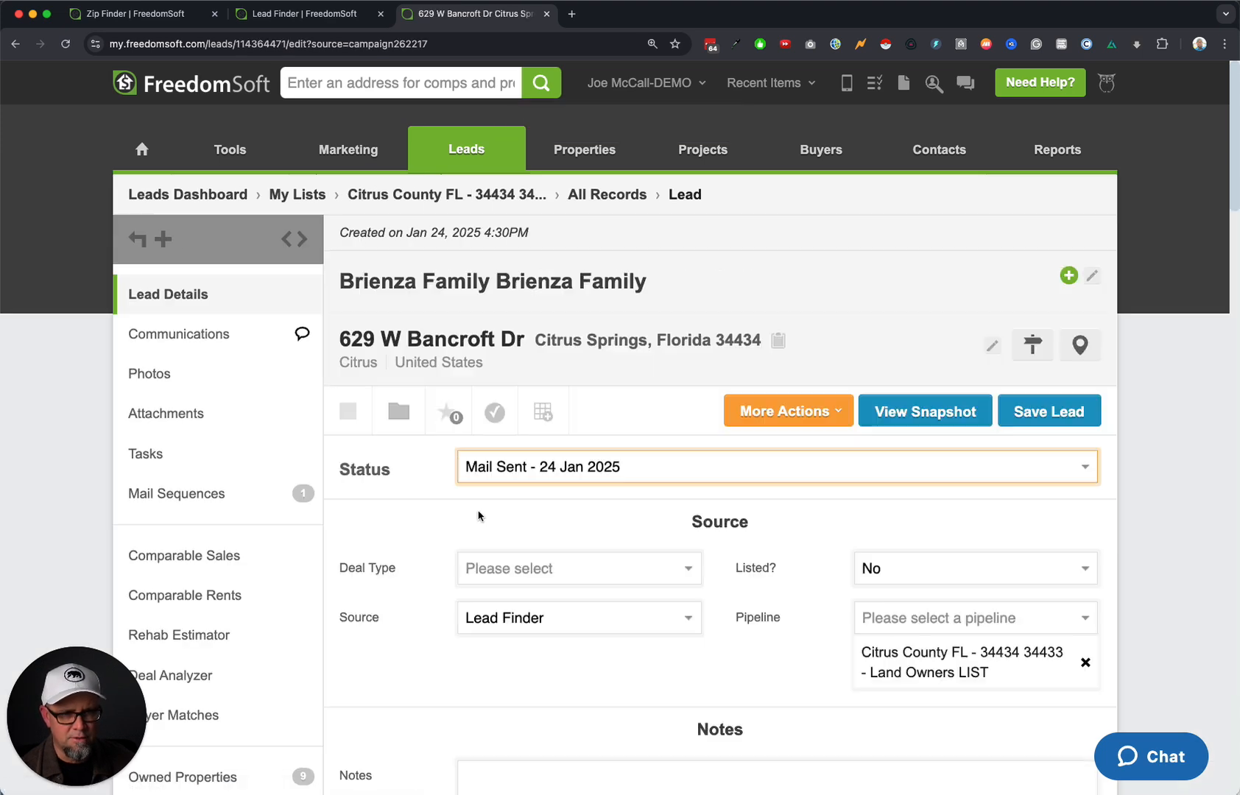
Check the Letters To Land Sellers - FL - Day 1 delivery tracking, then return to the Citrus County list.
click(207, 502)
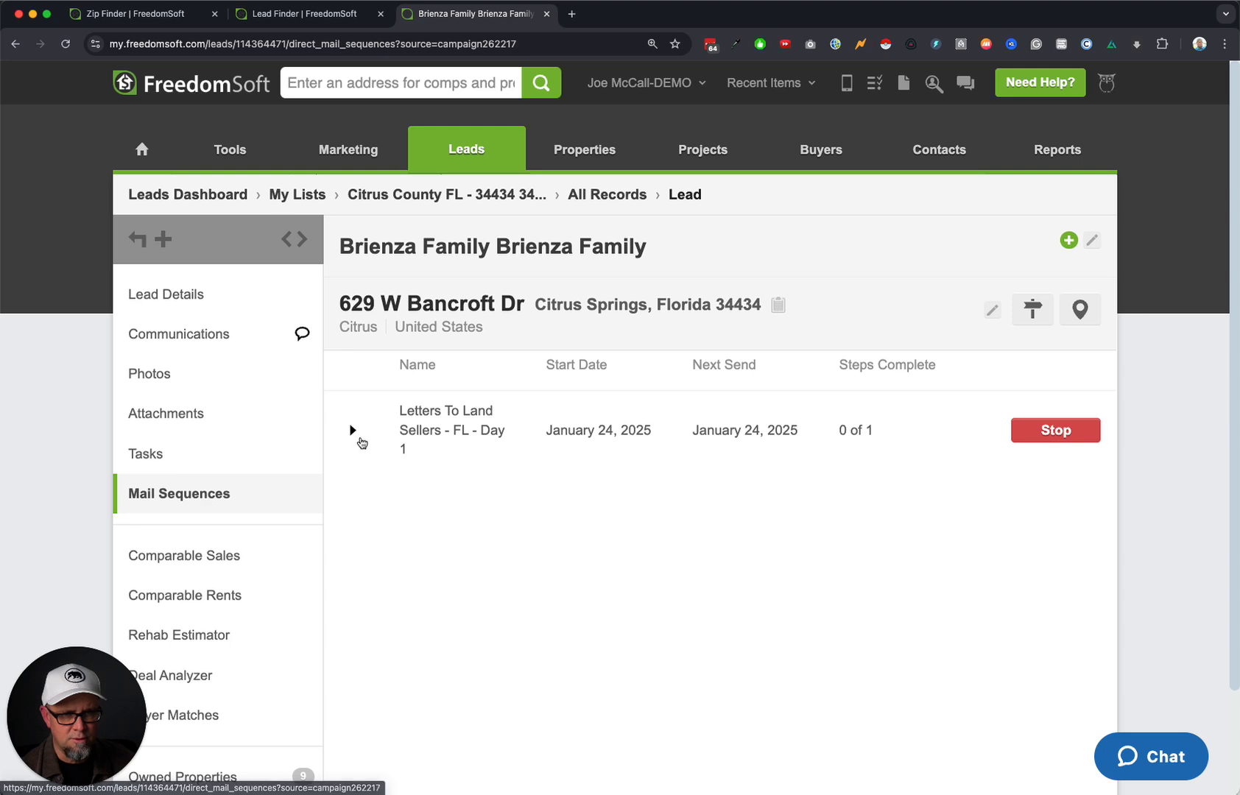
click(355, 433)
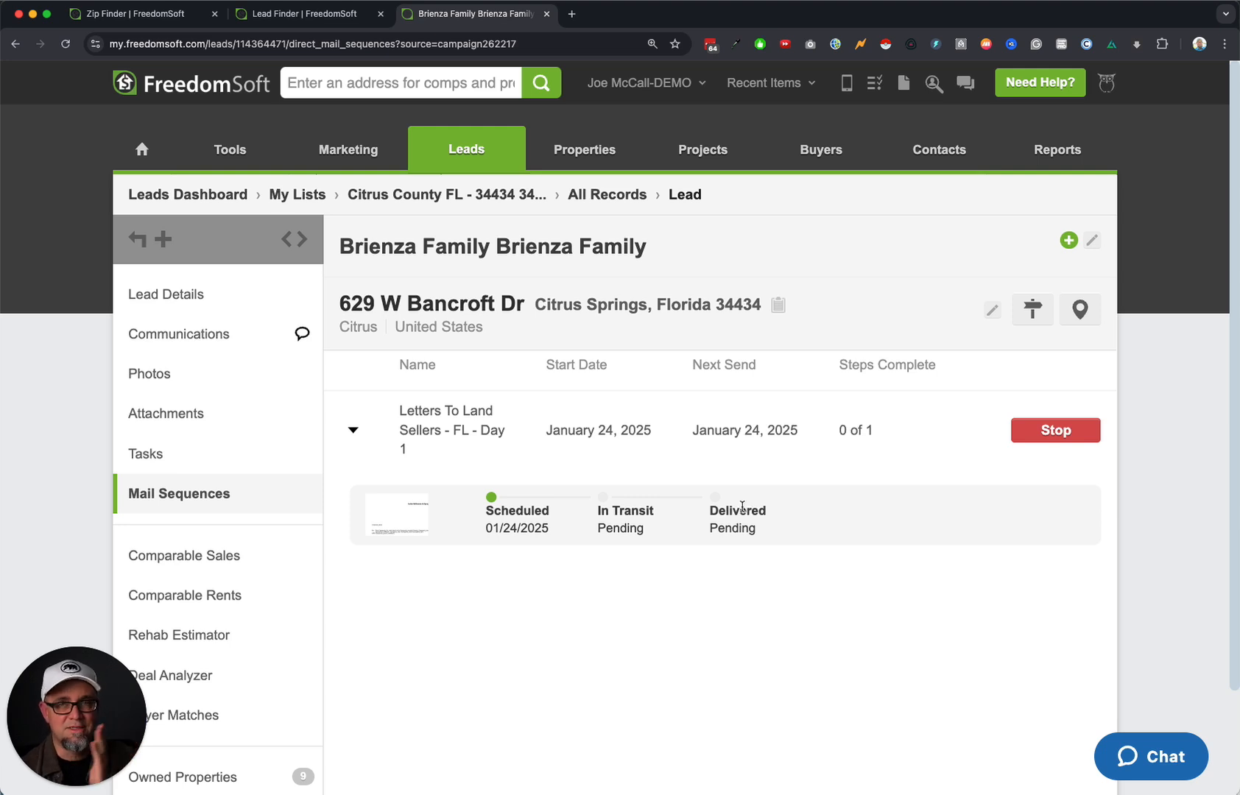
click(355, 432)
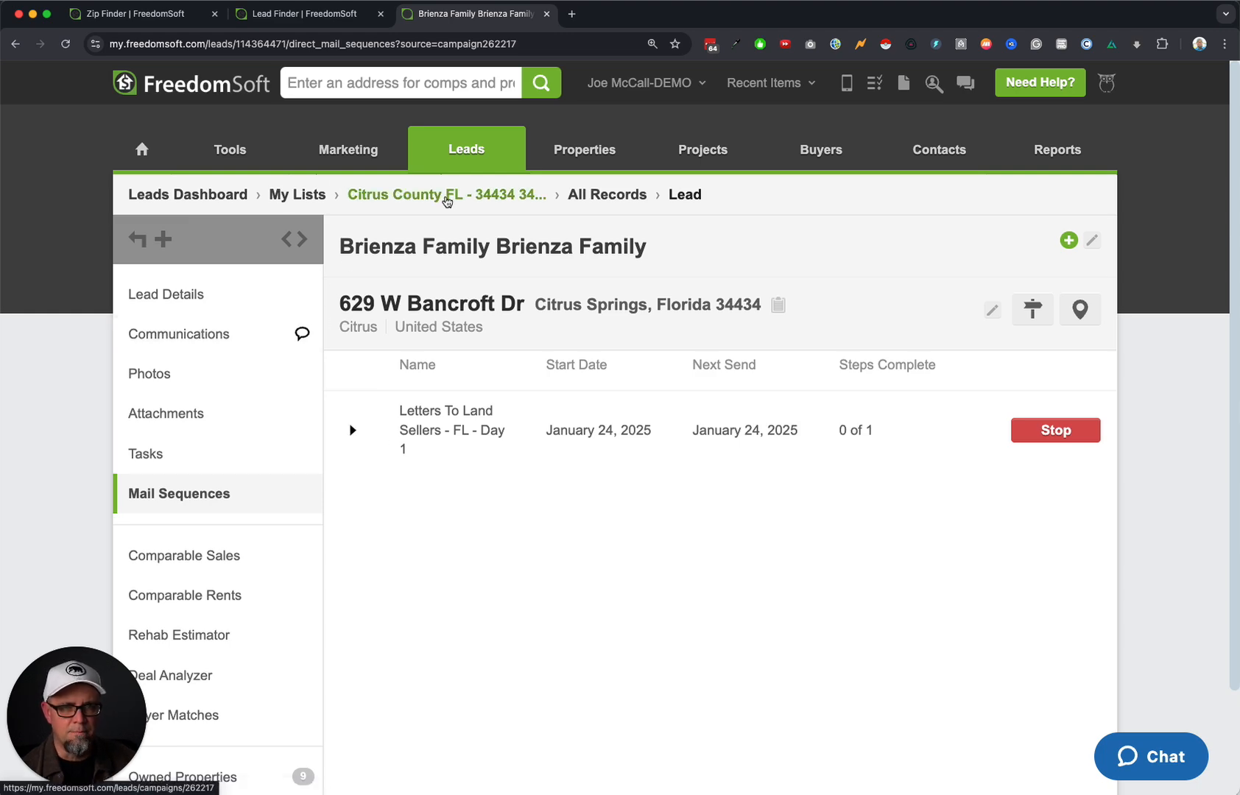
click(475, 199)
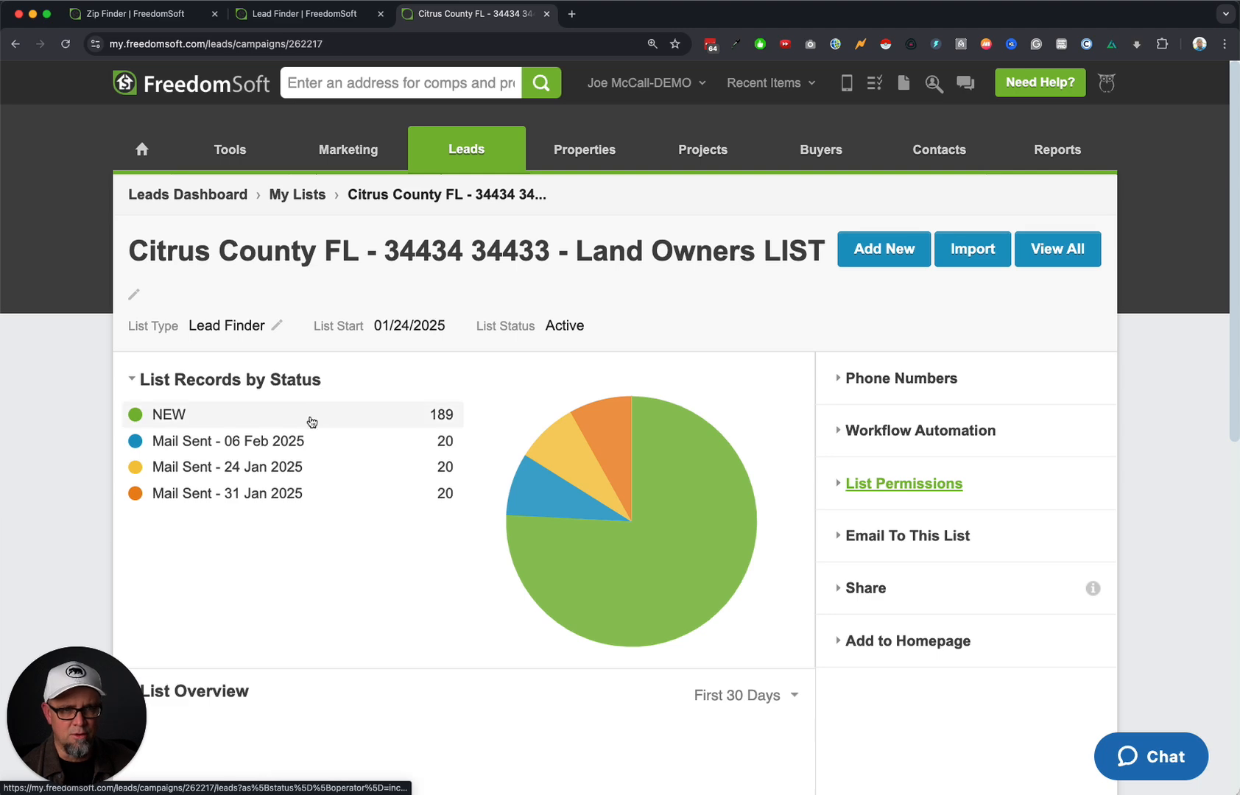
Filter the list to Mail Sent - 24 Jan 2025 records and select all 20.
click(1065, 251)
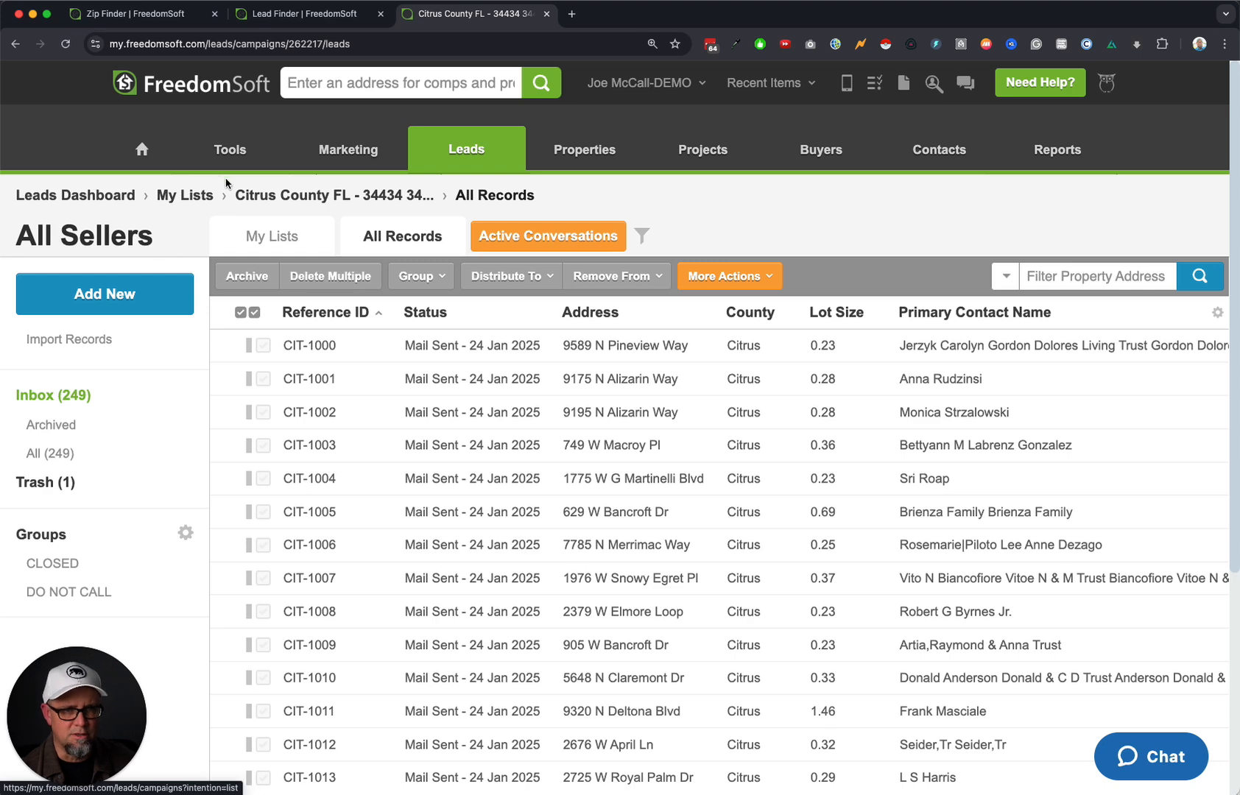
click(346, 199)
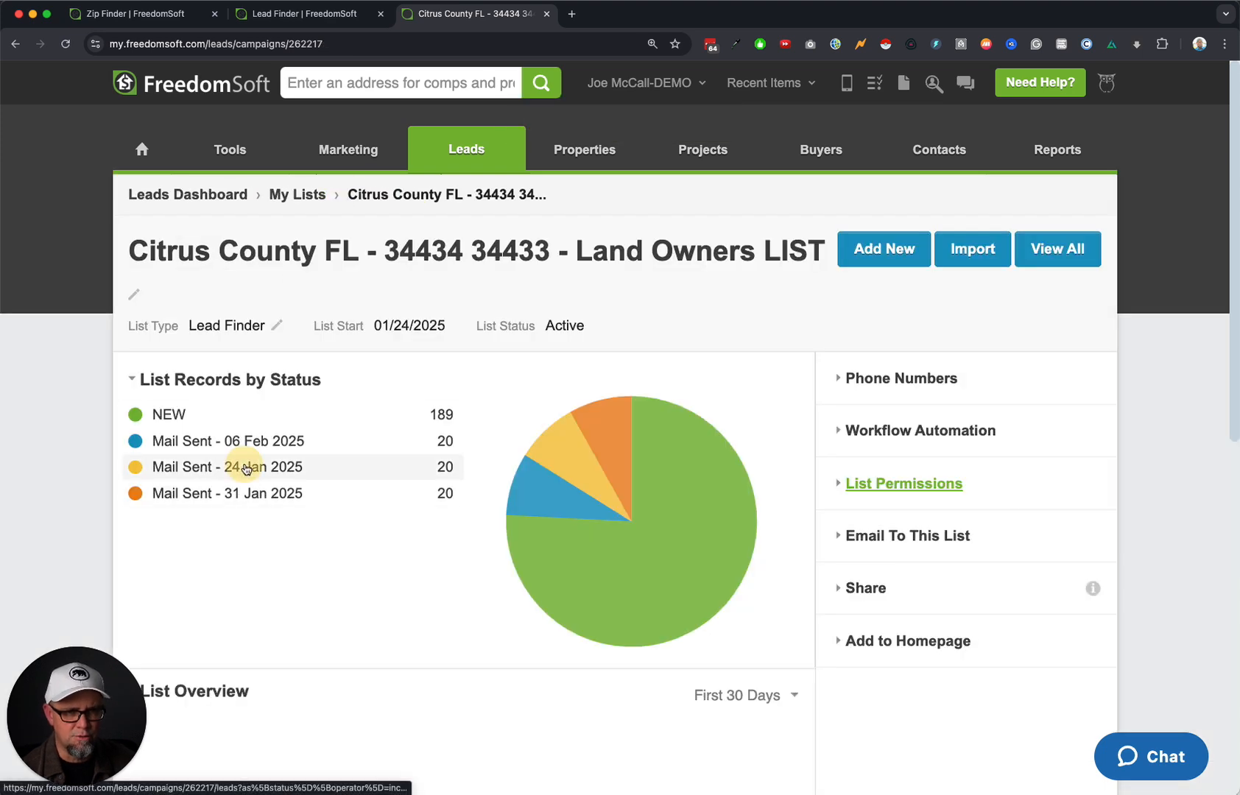
click(242, 467)
click(241, 312)
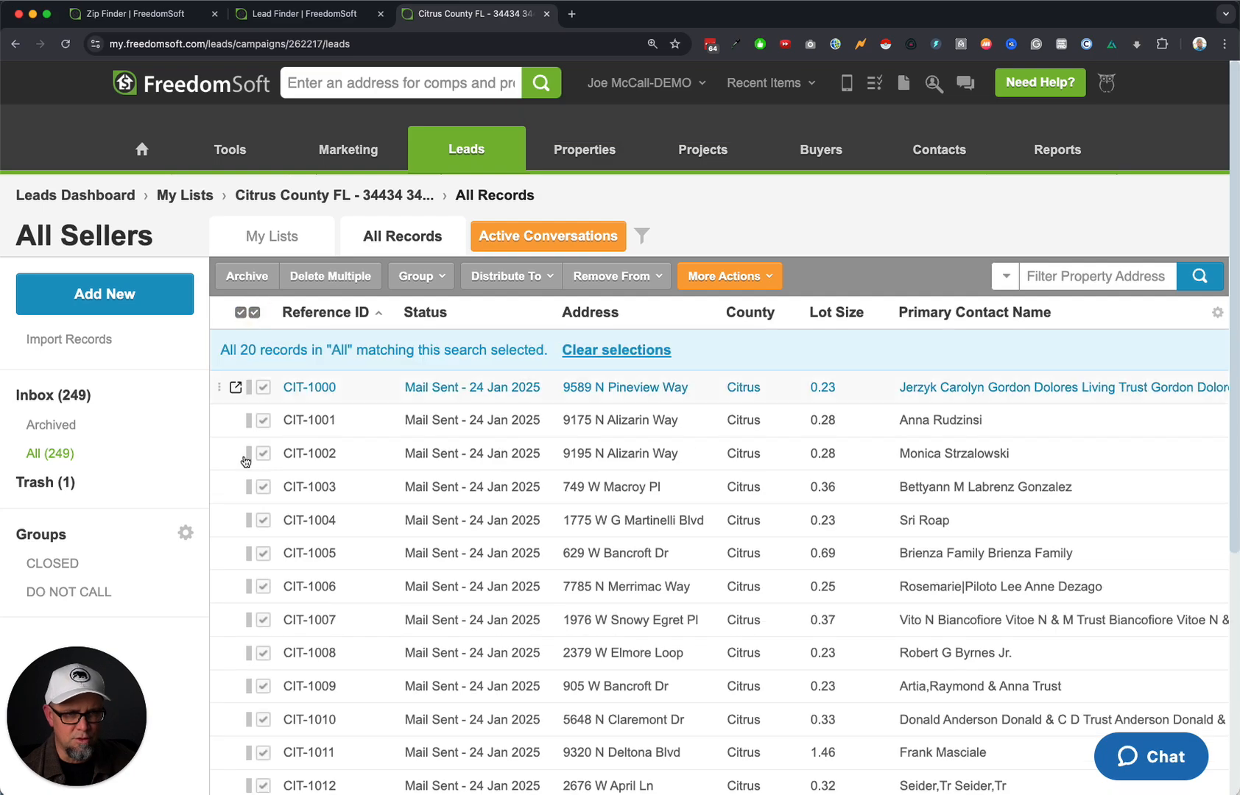
scroll(370, 478, down, 5)
scroll(410, 466, up, 5)
Stop direct mail for All Sequences on the selected records, then reload the full list.
click(736, 278)
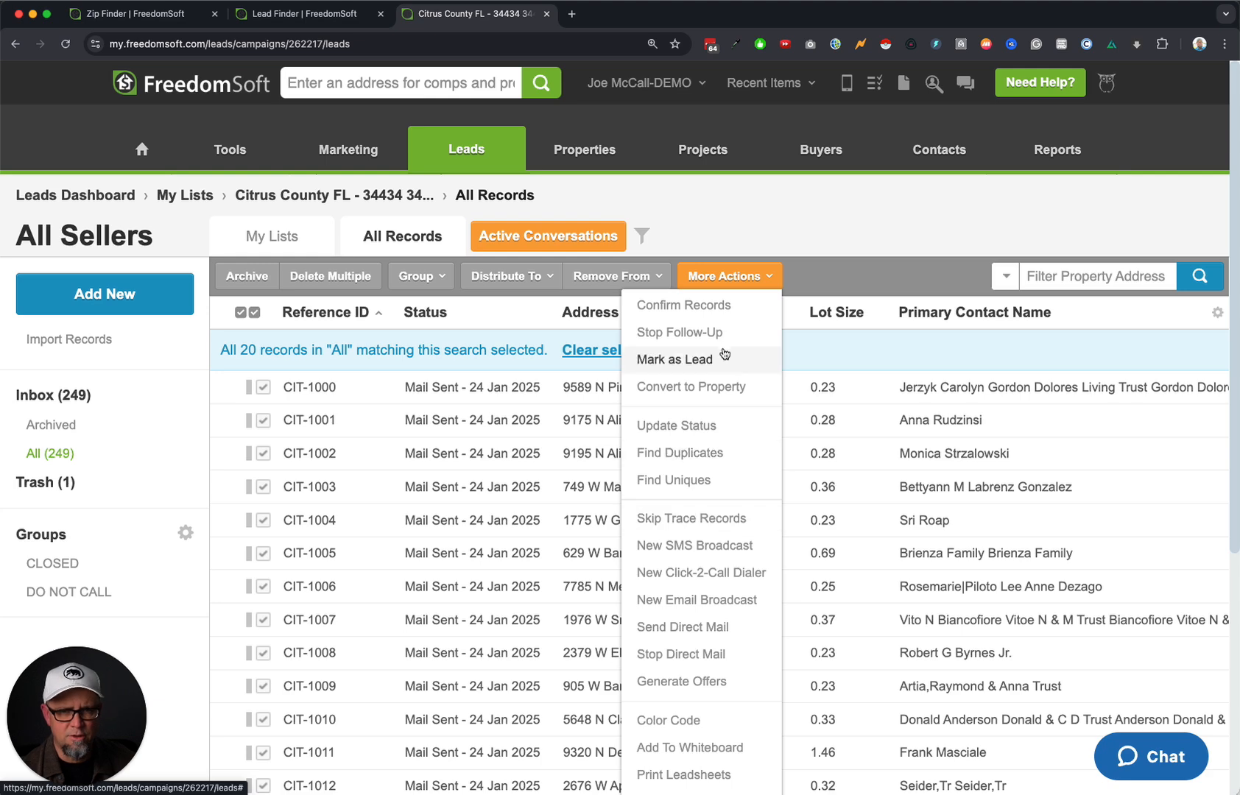
click(725, 654)
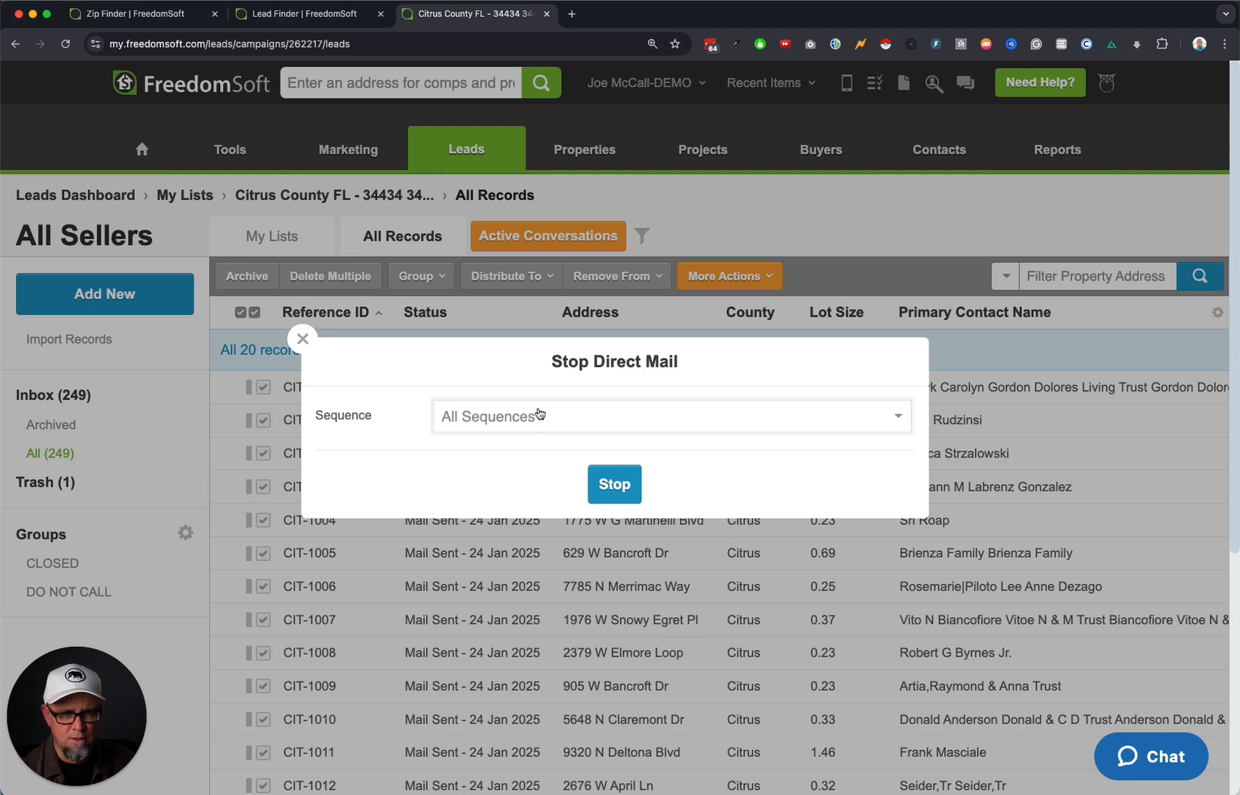
click(538, 414)
click(368, 440)
click(614, 485)
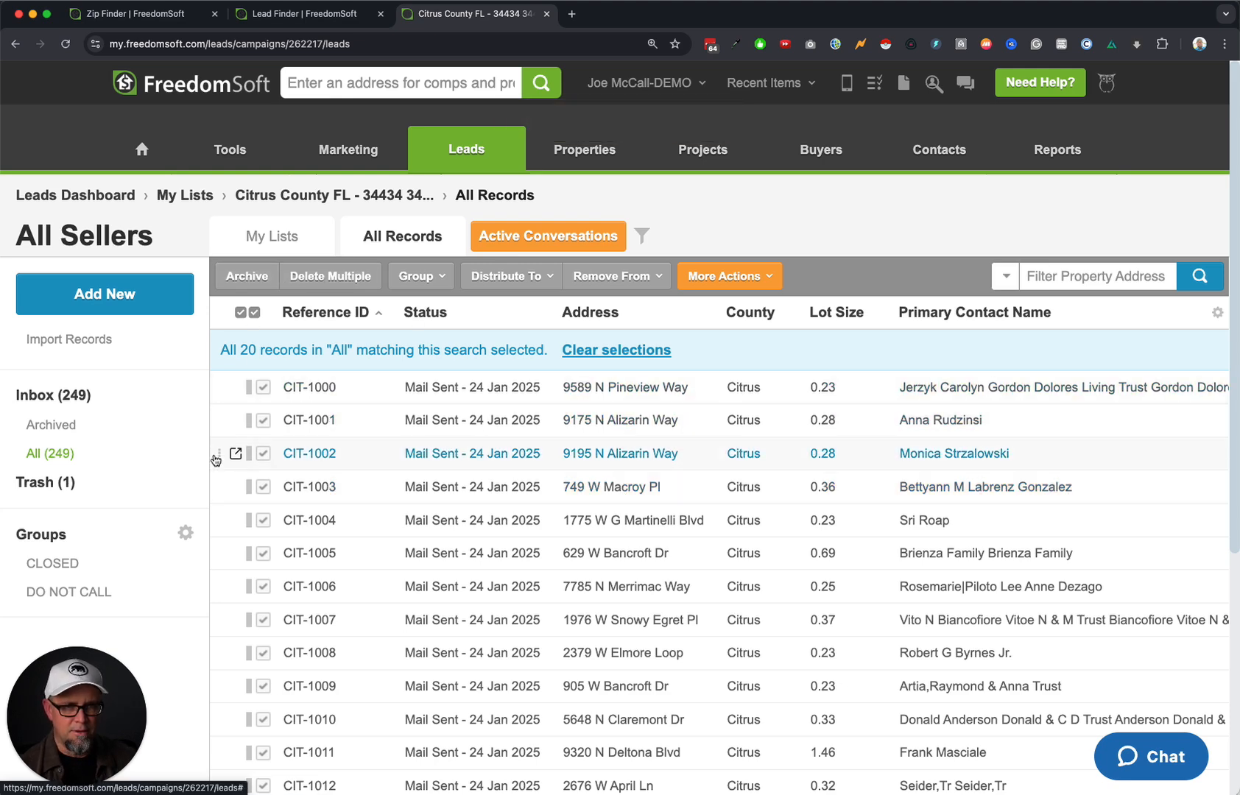
click(397, 237)
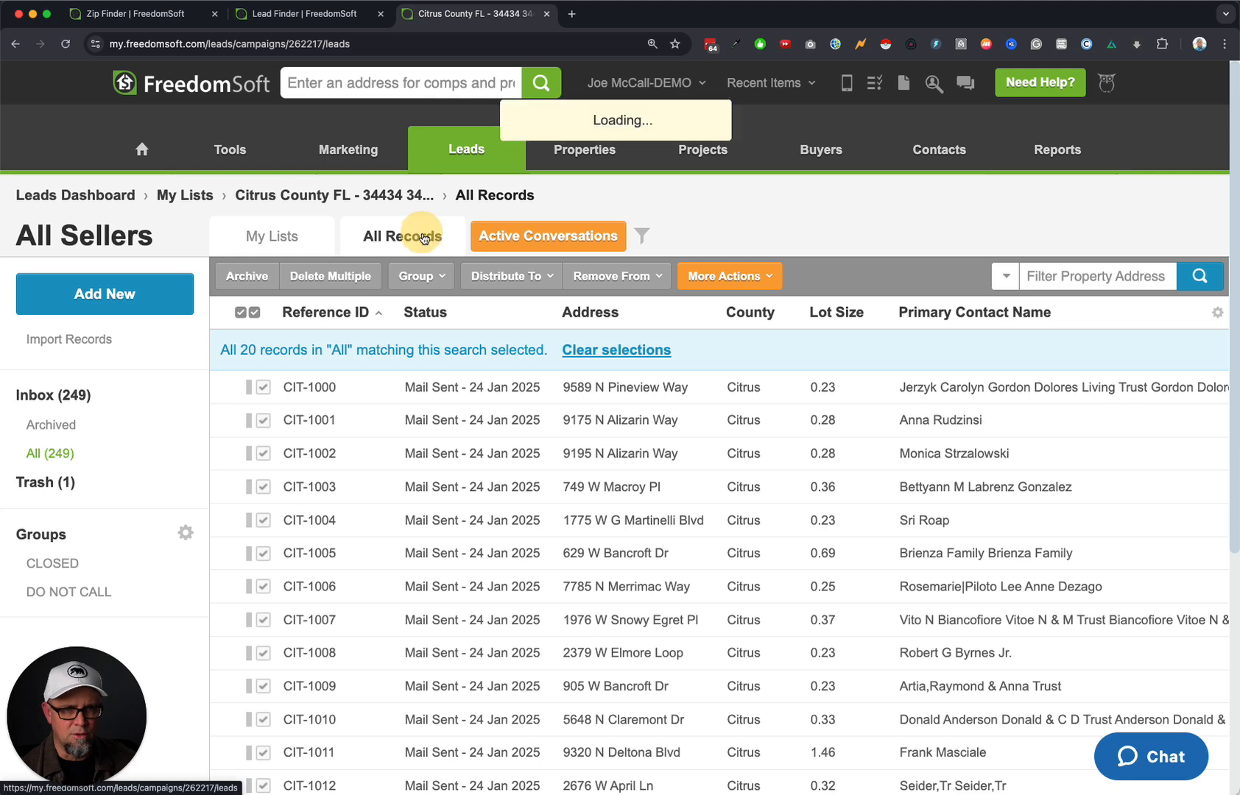
View all records, extend the selection to all 249, and stop their direct-mail sequences.
click(339, 198)
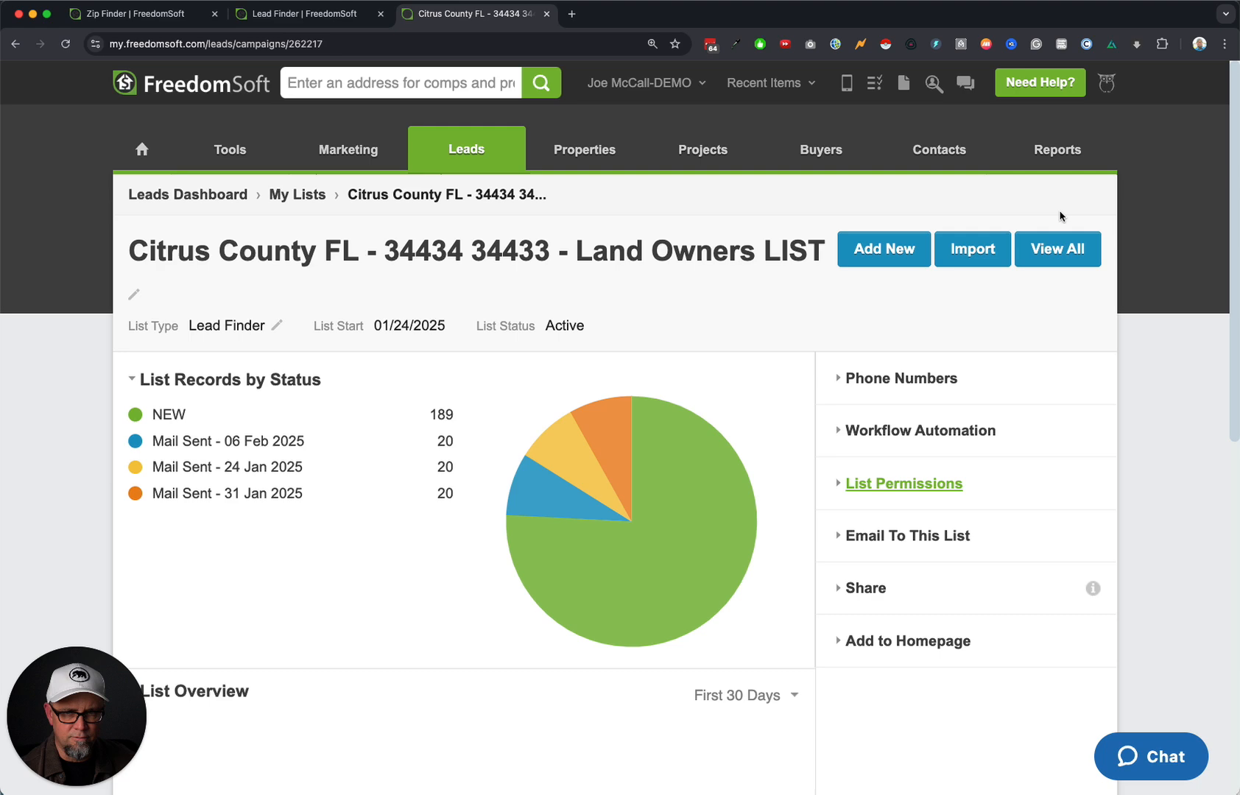
click(1057, 249)
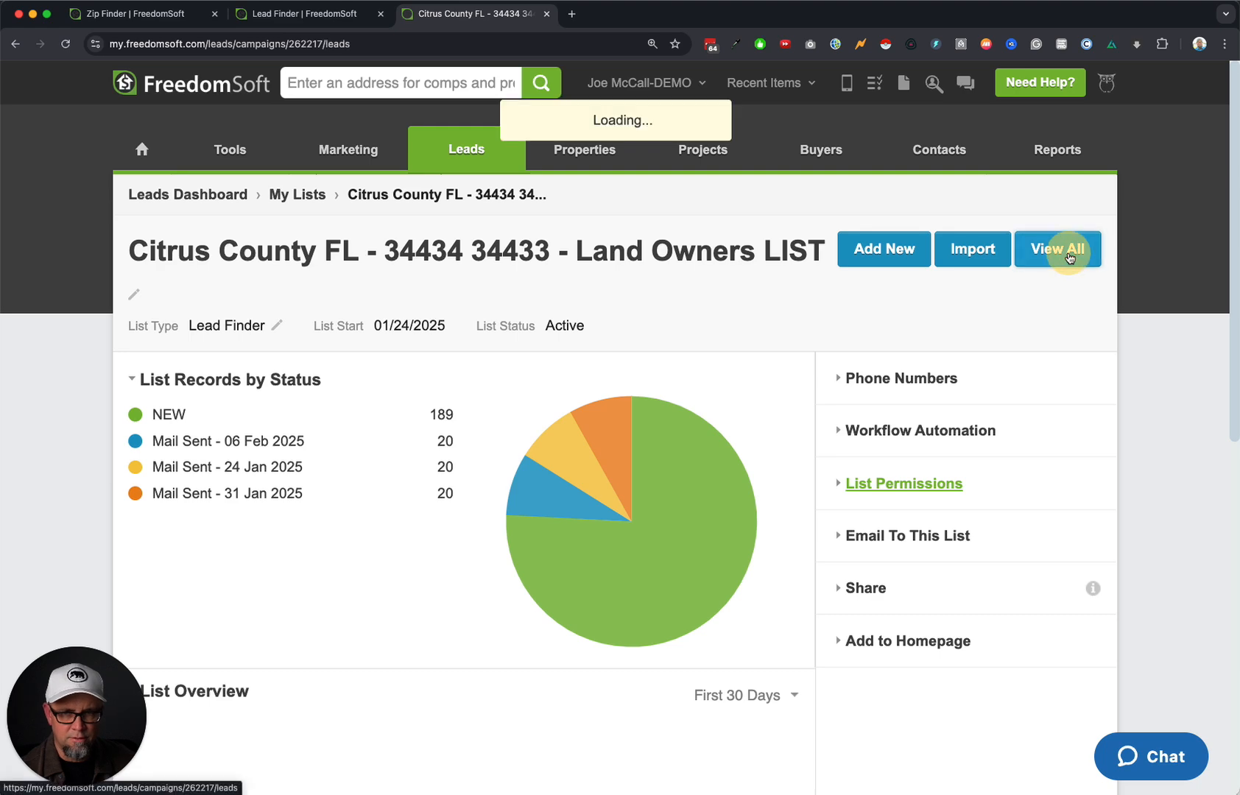
click(255, 314)
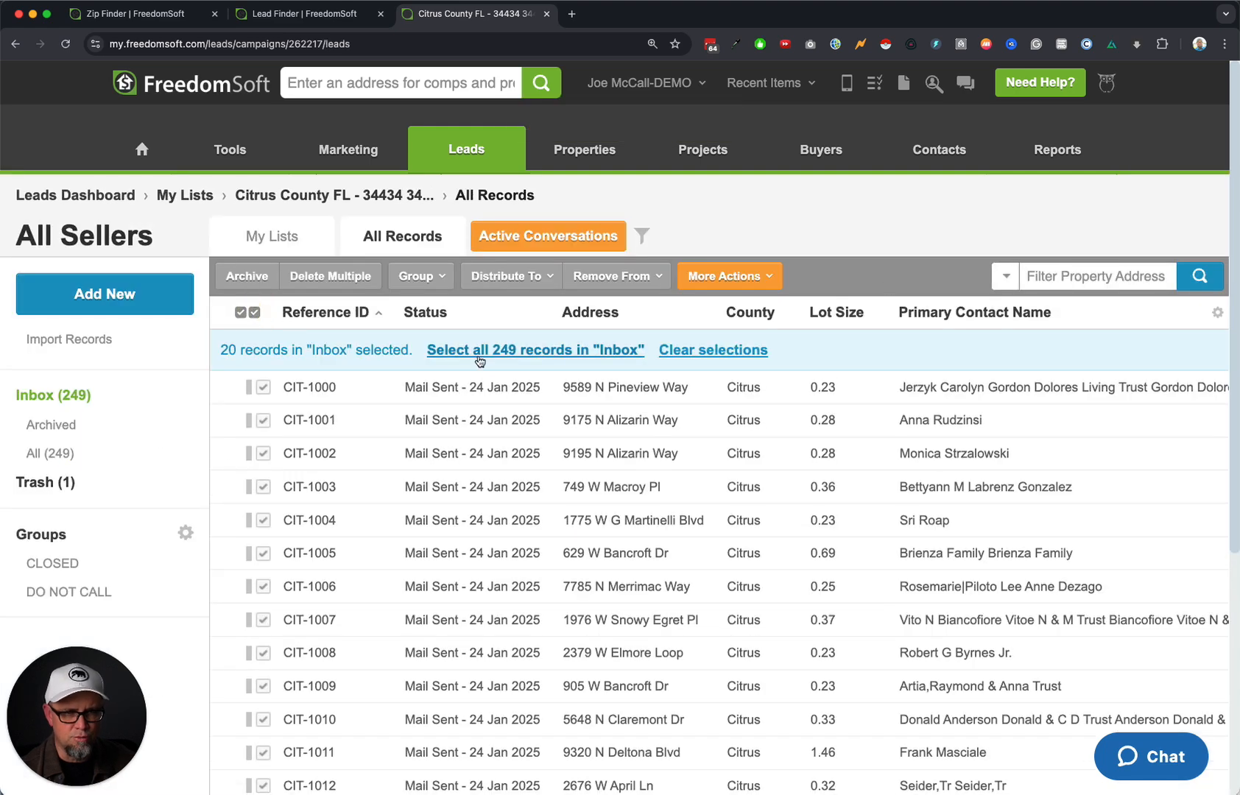
click(507, 352)
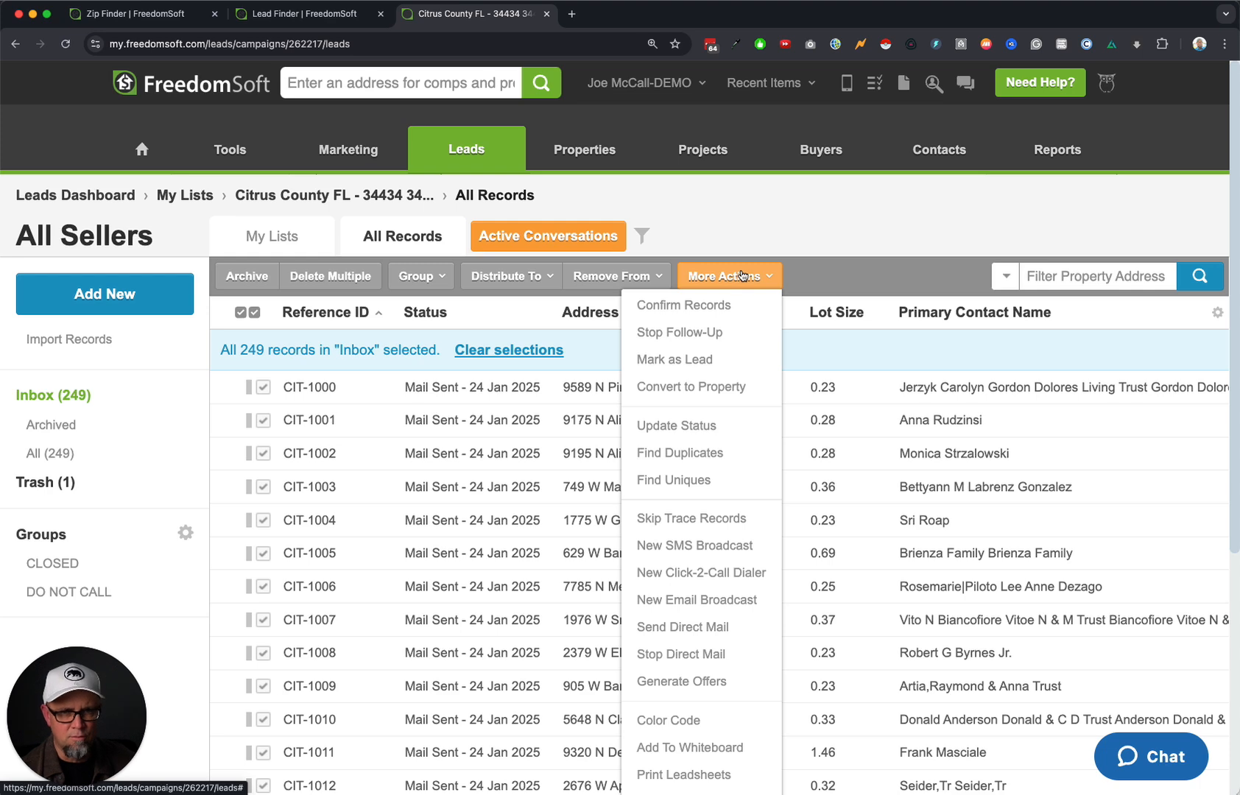
click(711, 655)
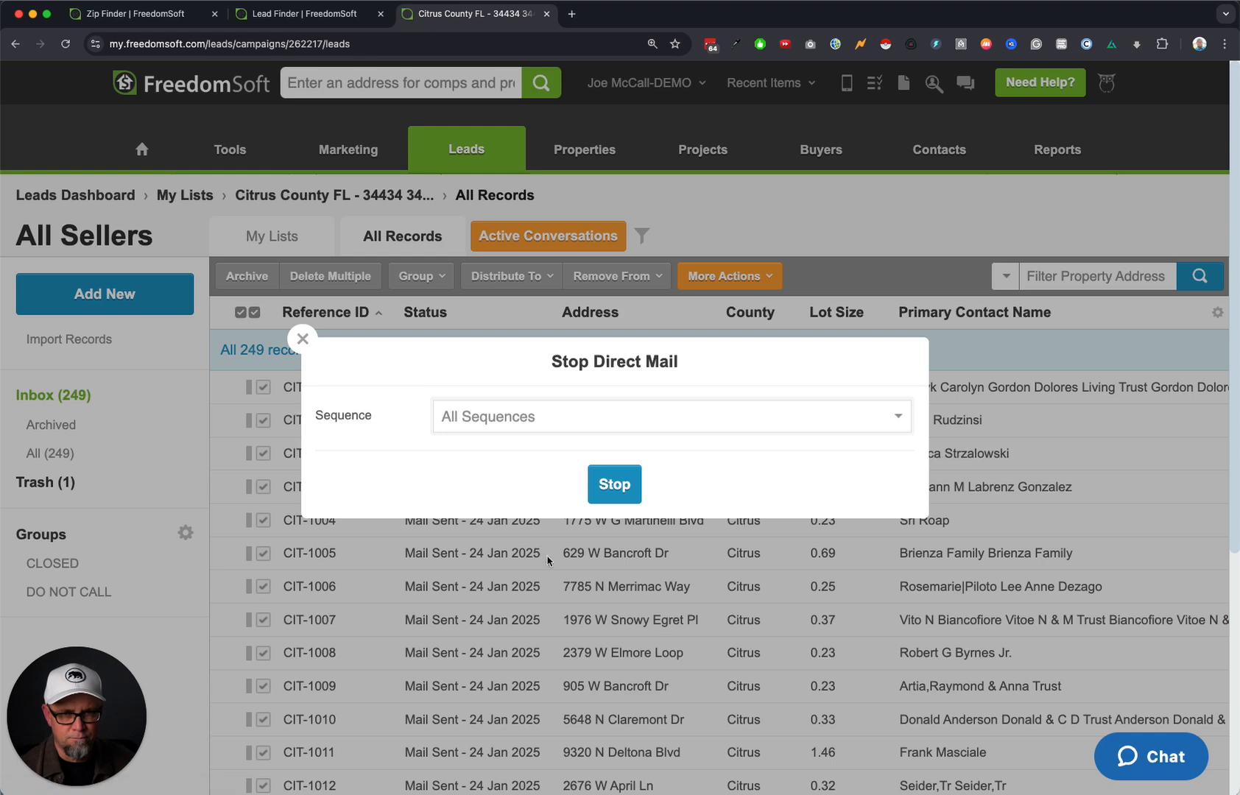
click(614, 481)
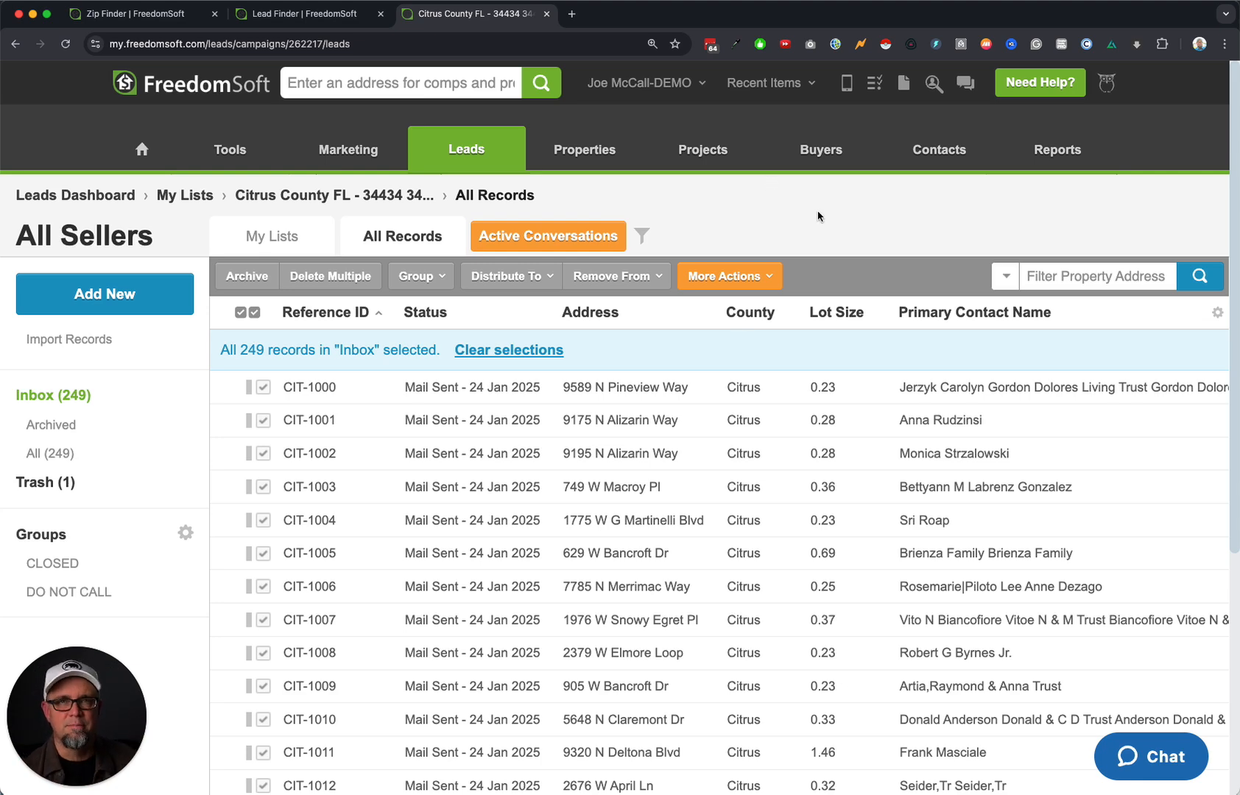
Open Marketing > Direct Mail to show the dashboard with mail status and credits.
mouse_move(358, 157)
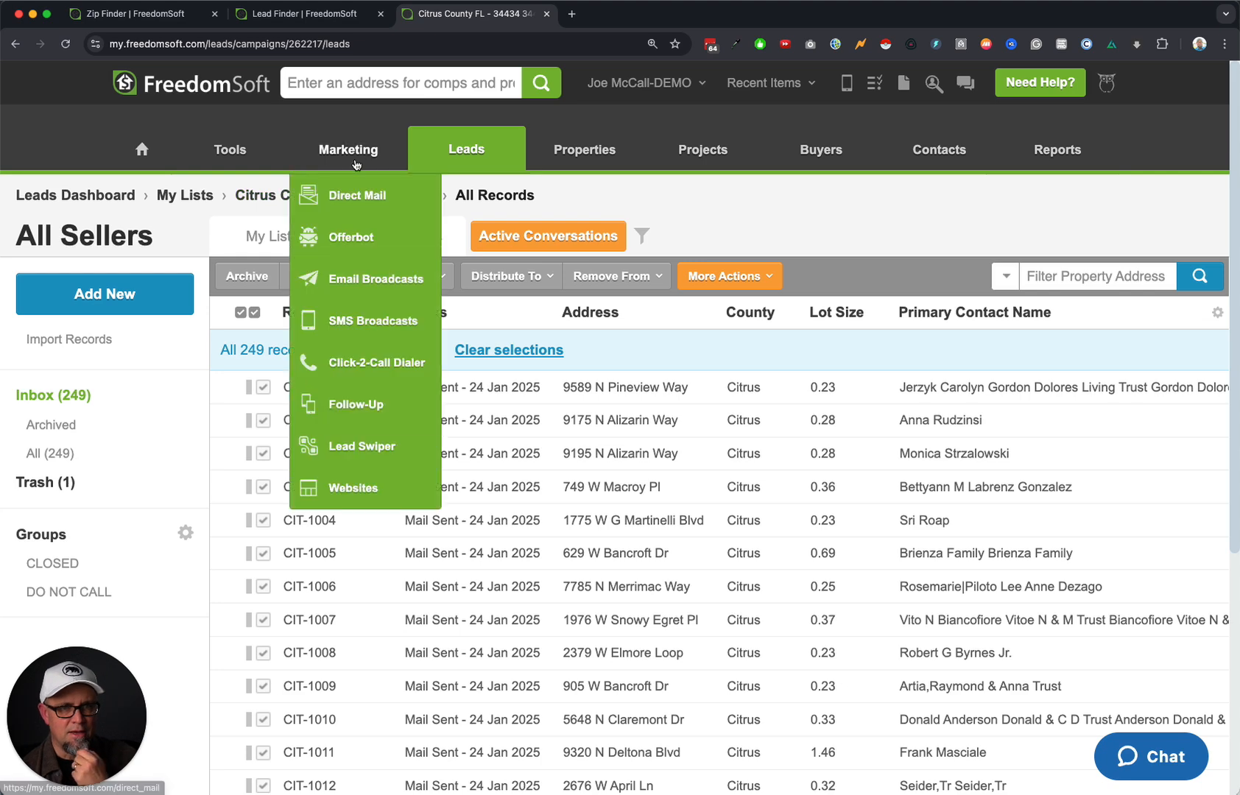
click(360, 193)
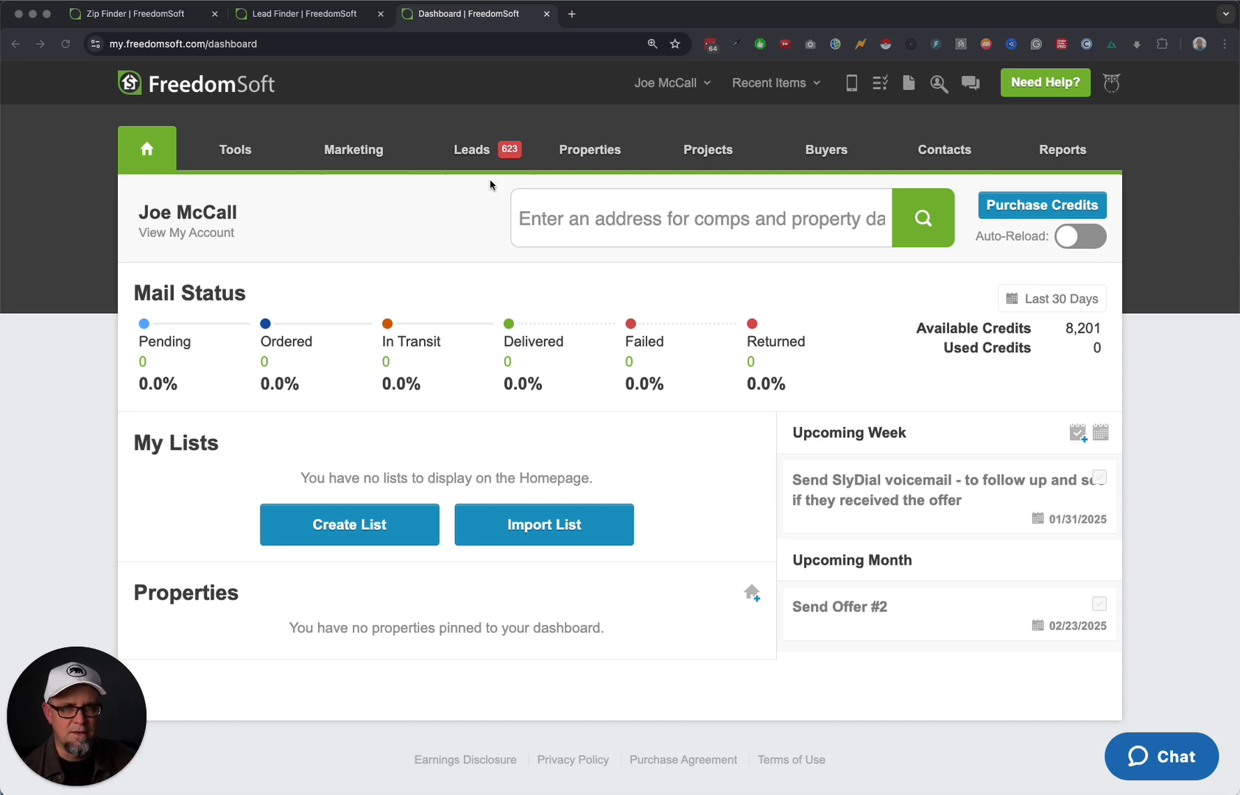
Check which phone number the Florida Land Sellers - CAMPAIGN uses under Lead Campaigns.
mouse_move(472, 150)
click(465, 238)
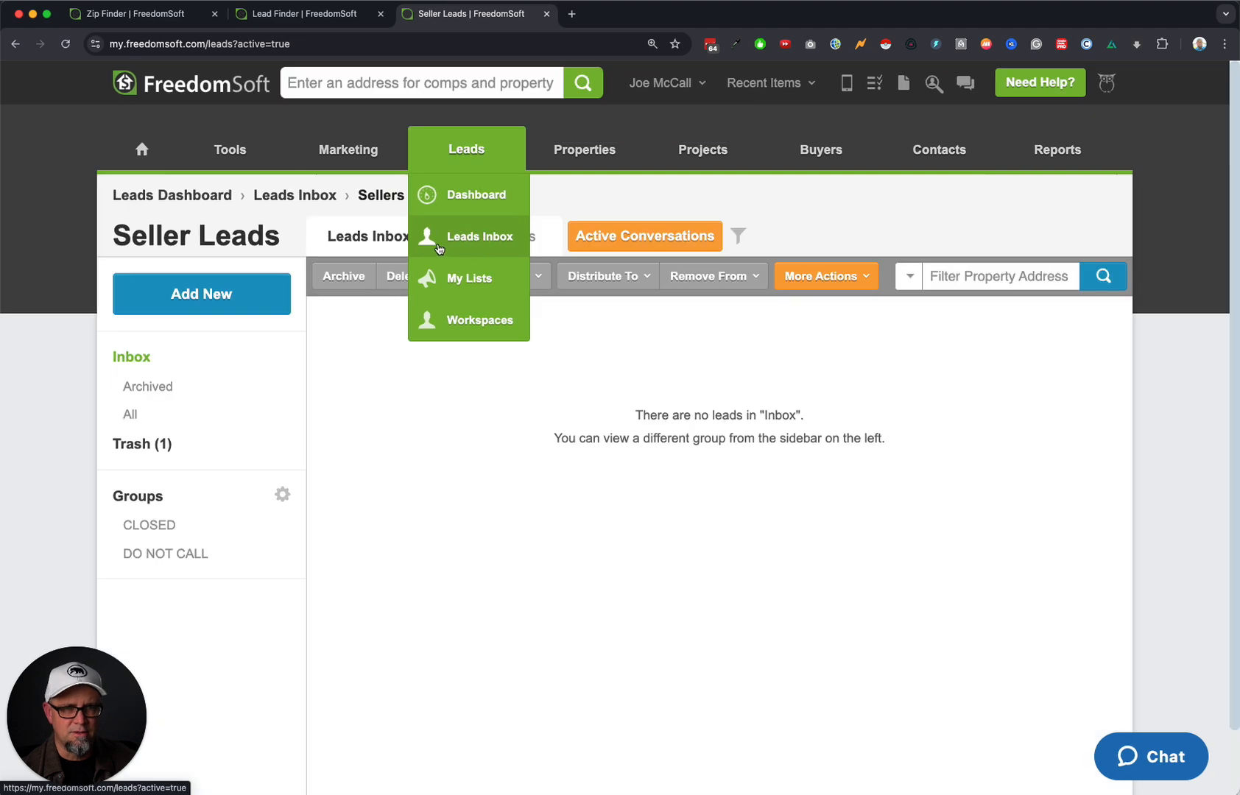
click(515, 237)
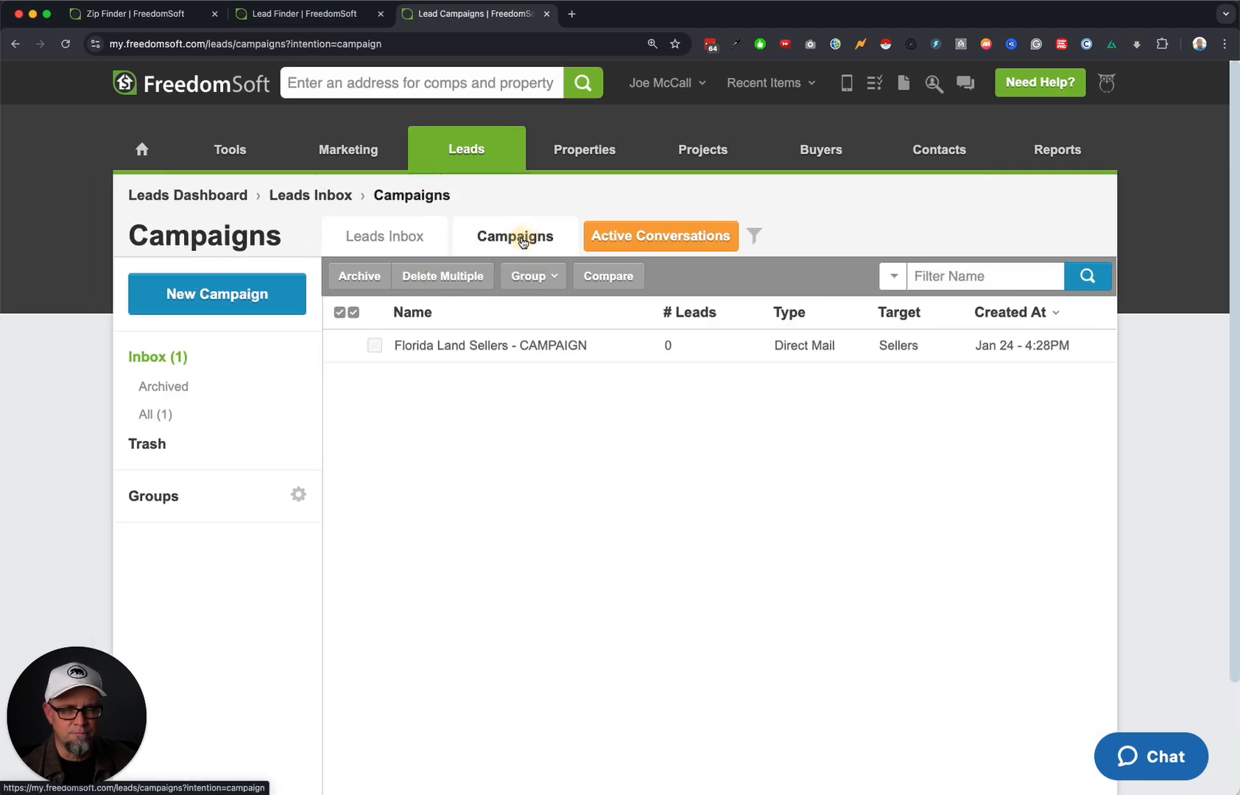
click(480, 348)
click(891, 339)
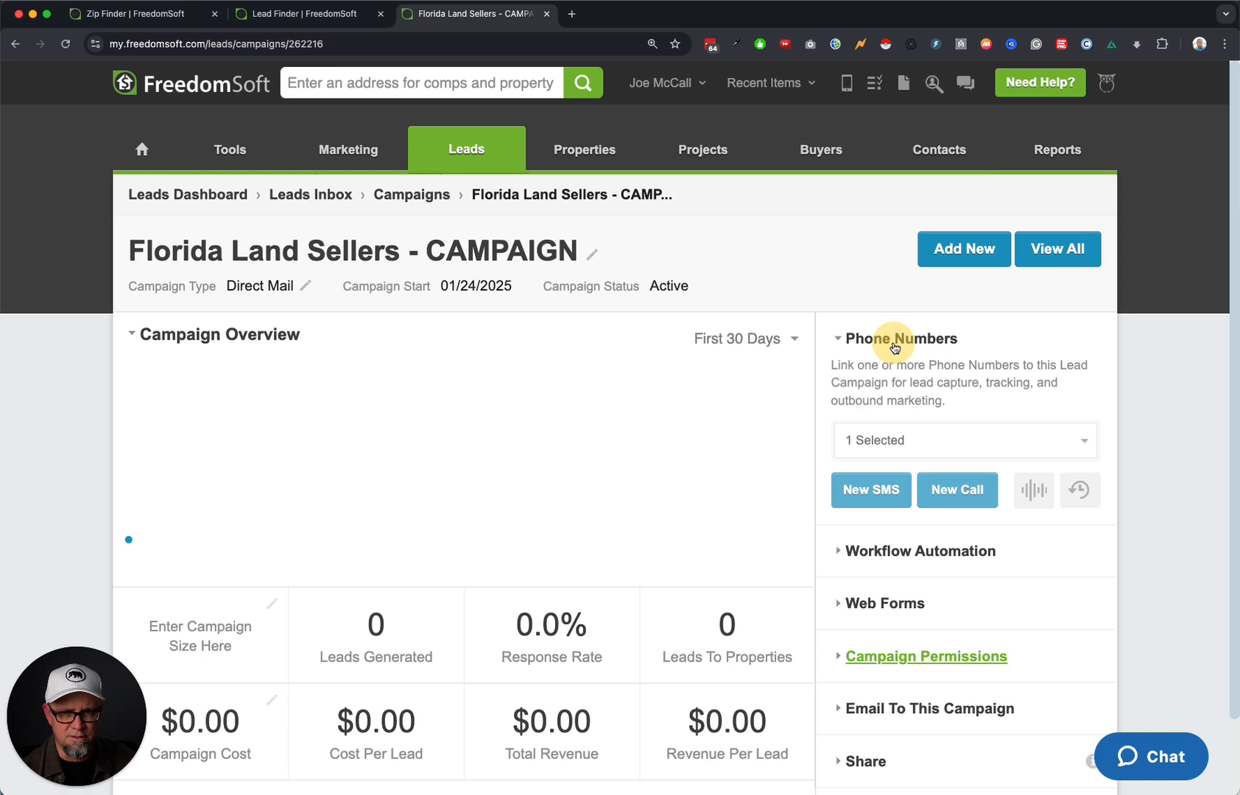
click(913, 444)
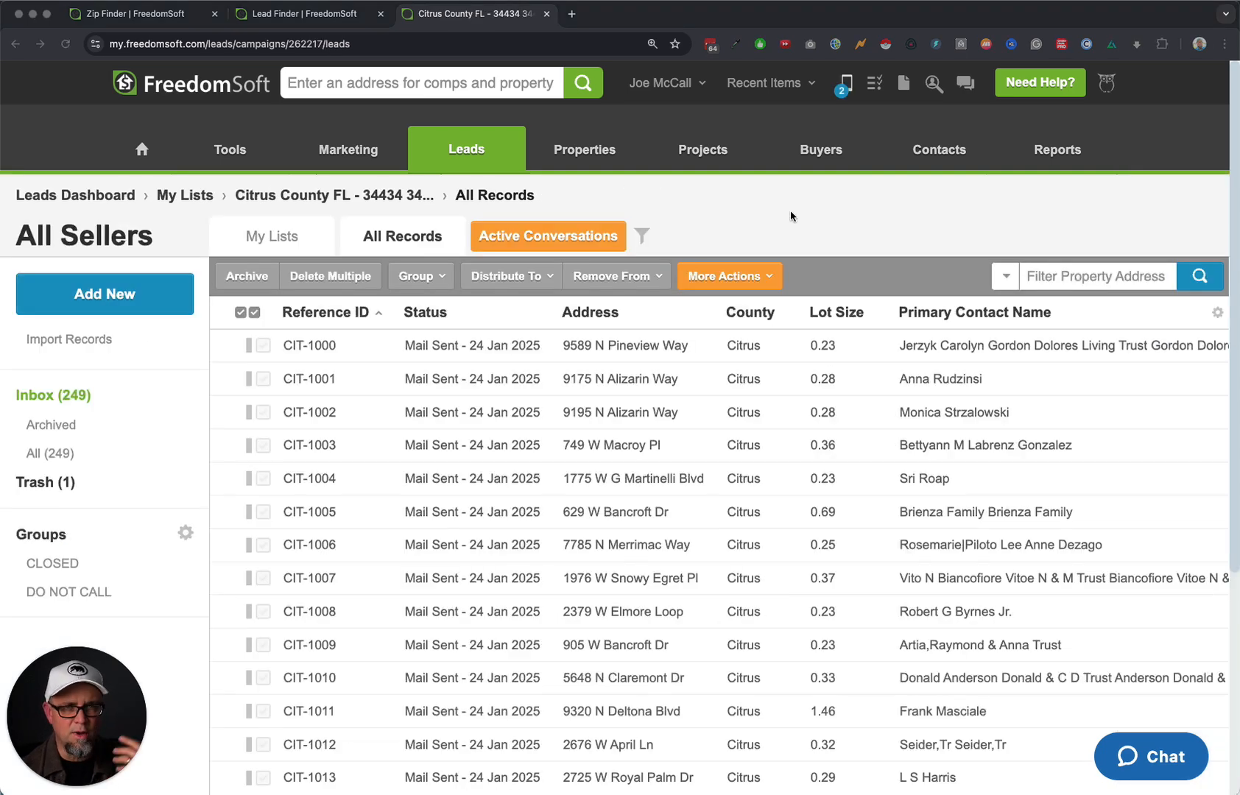
Return to the Seller Leads inbox and view the active conversations with two new messages.
mouse_move(471, 155)
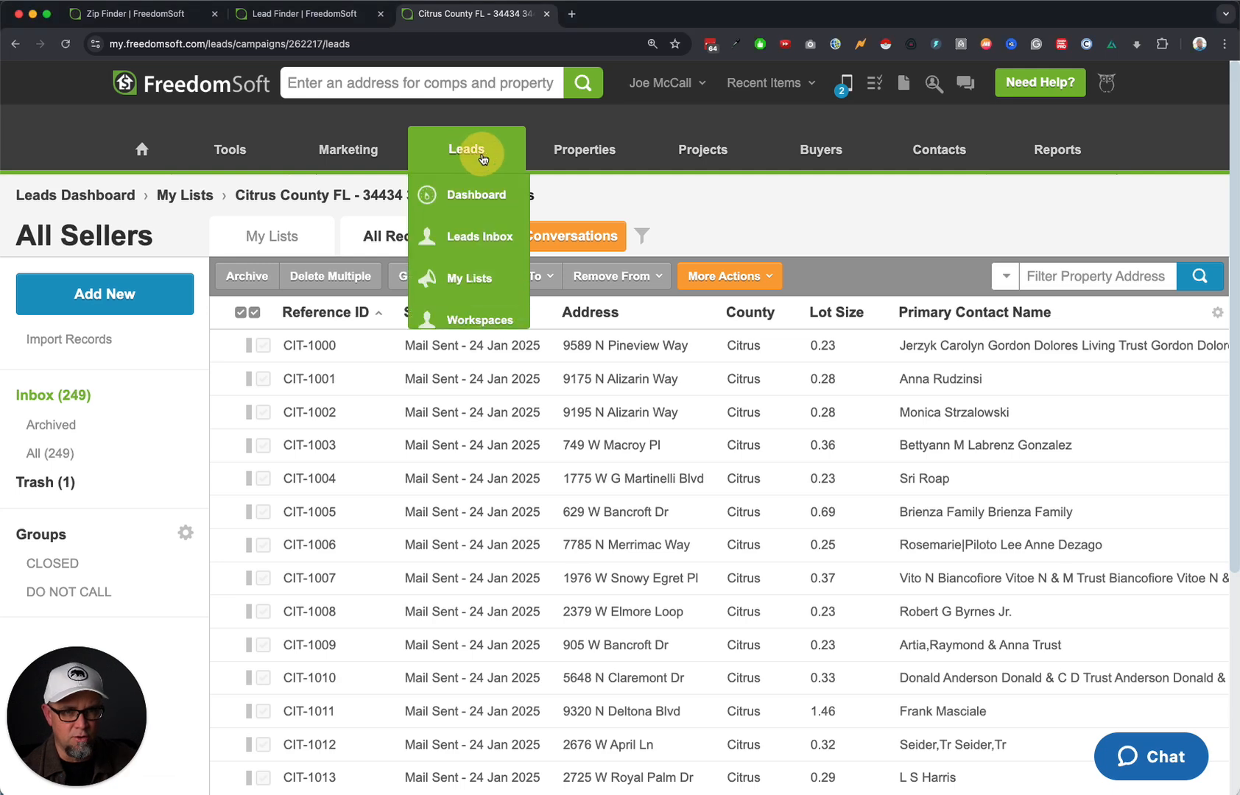
click(483, 237)
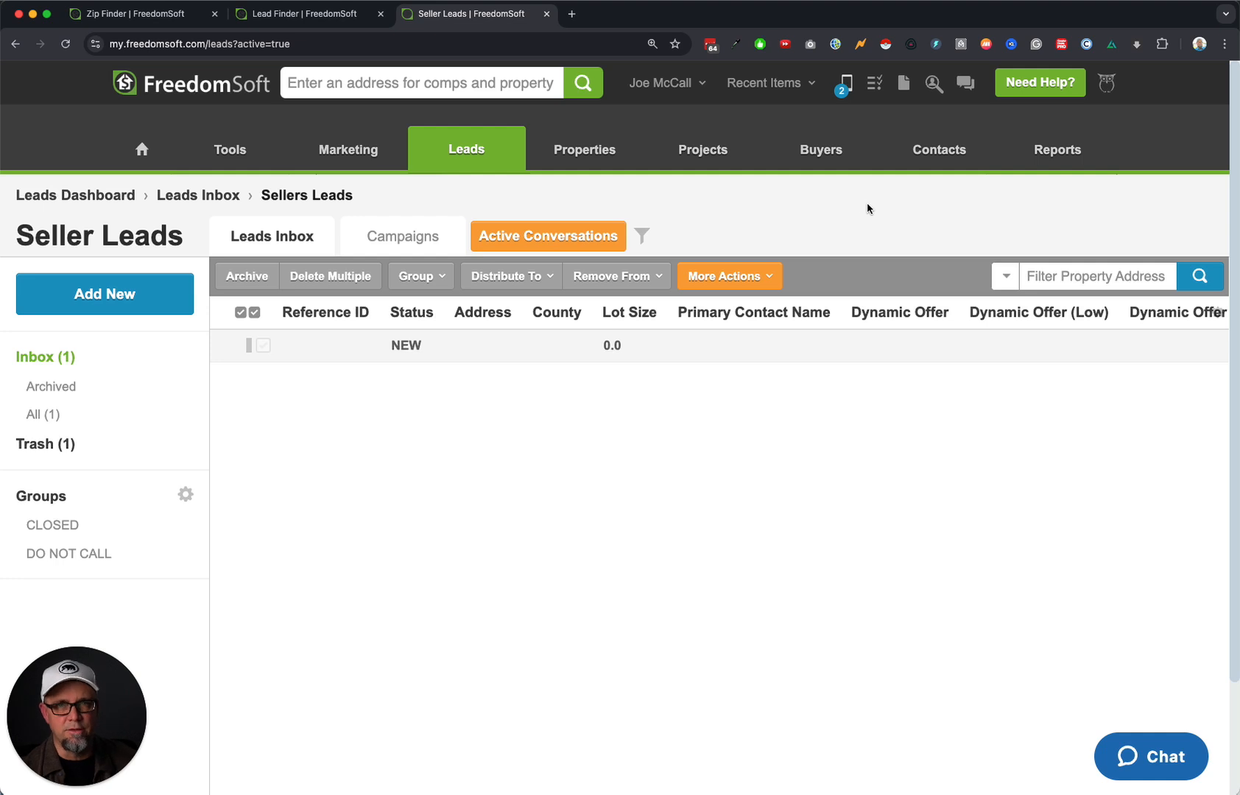
click(845, 84)
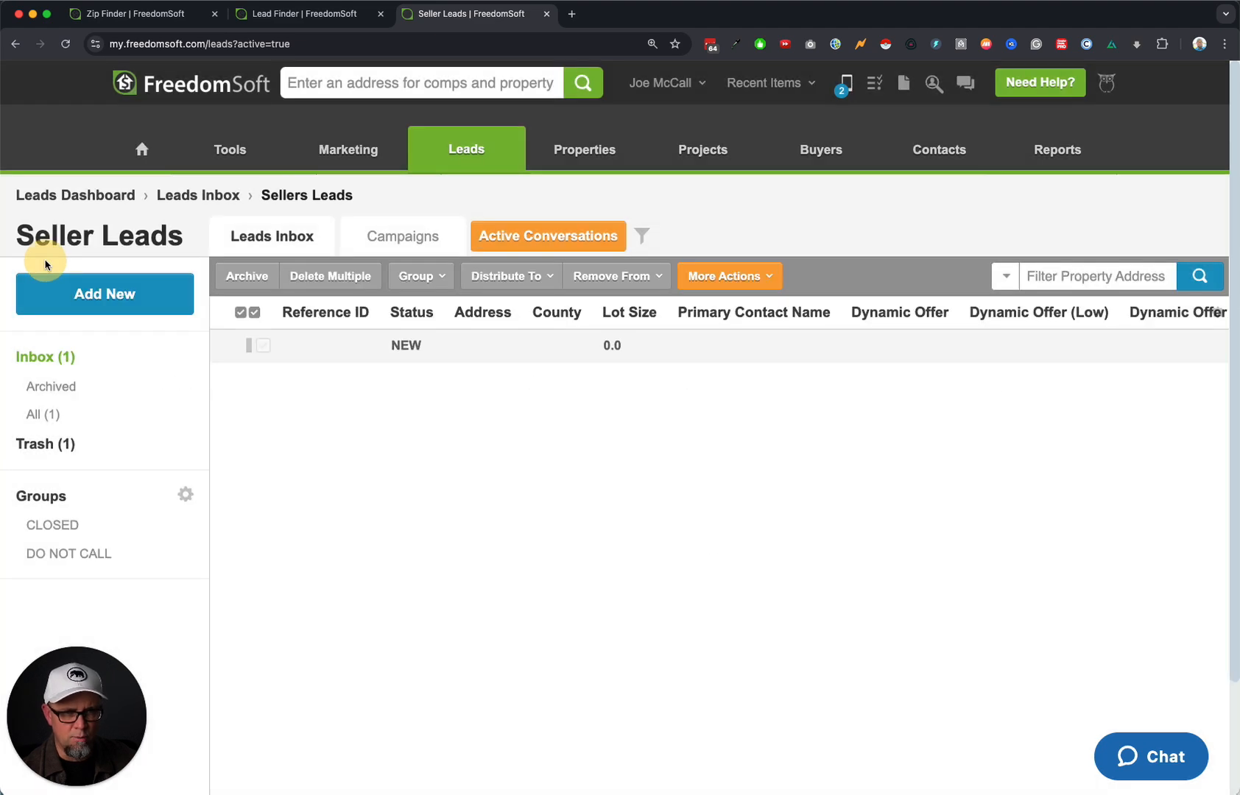
Close active conversations and open the NEW lead's record from the Seller Leads inbox.
click(47, 258)
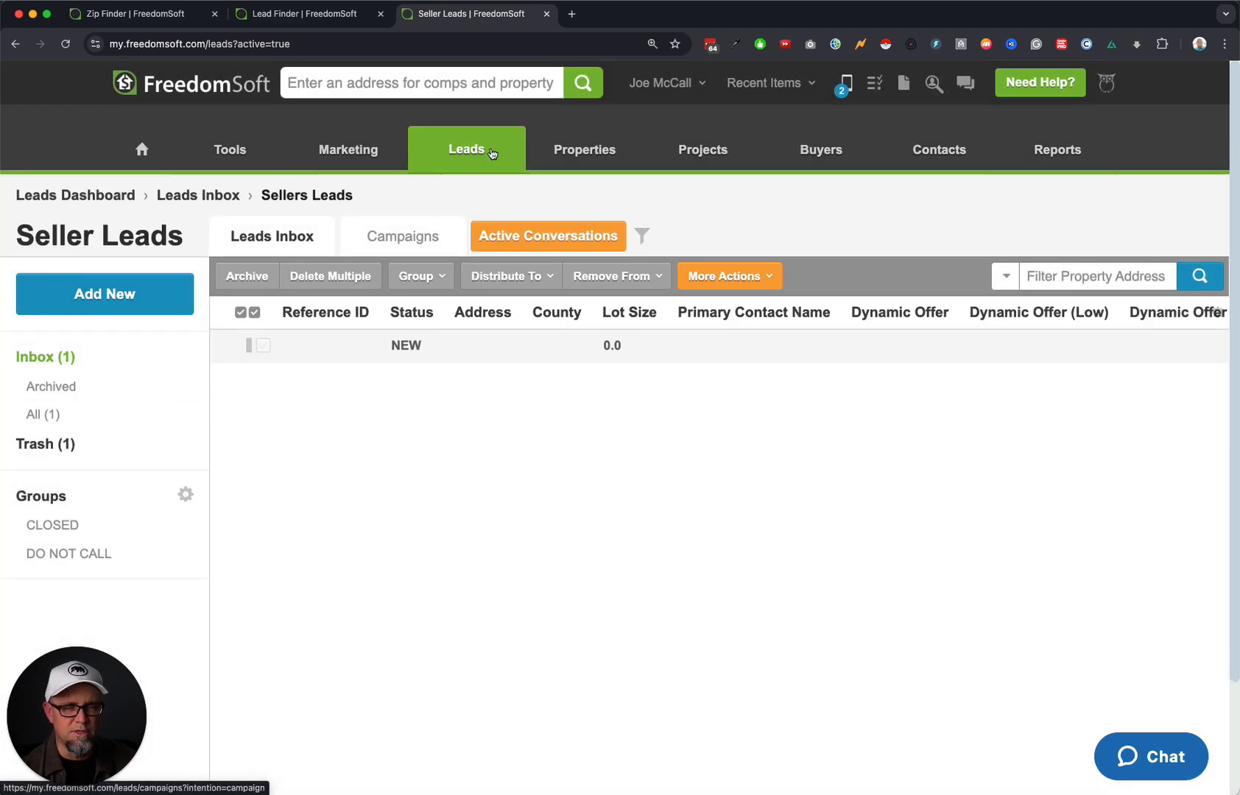
mouse_move(479, 148)
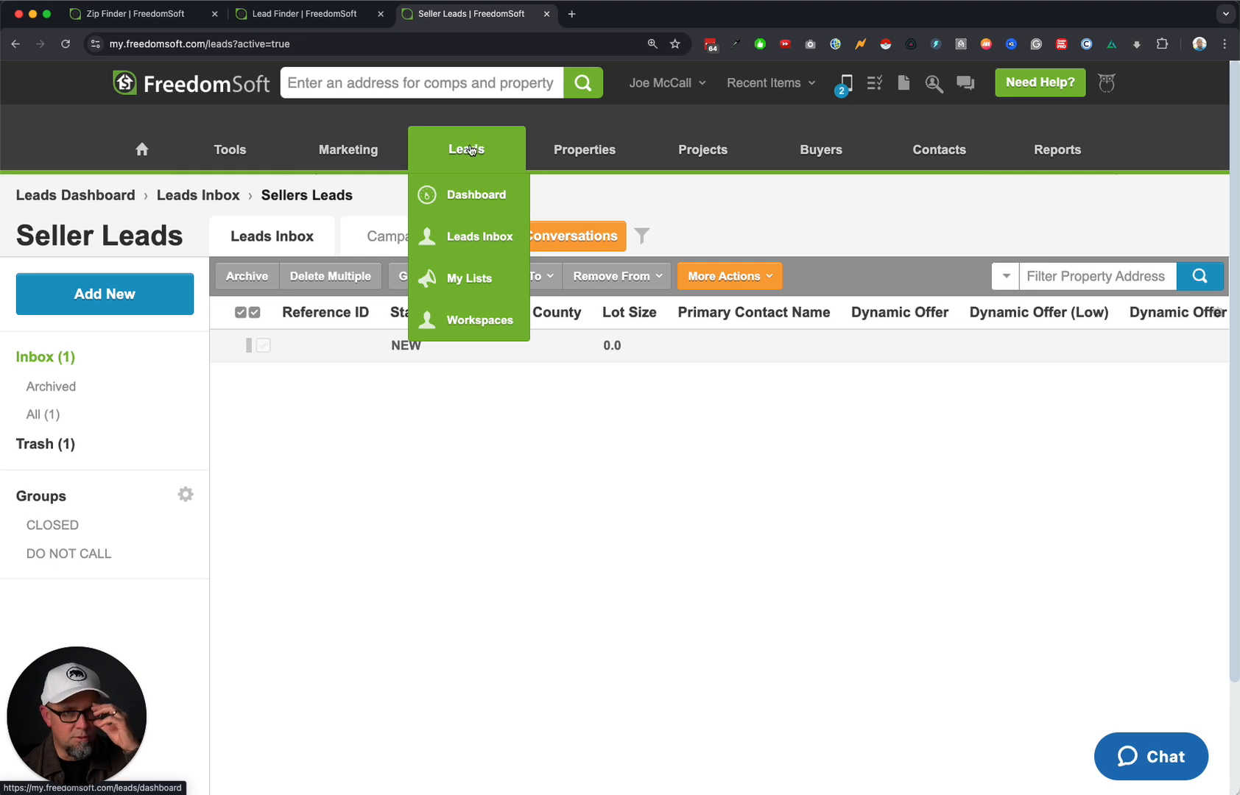
click(479, 241)
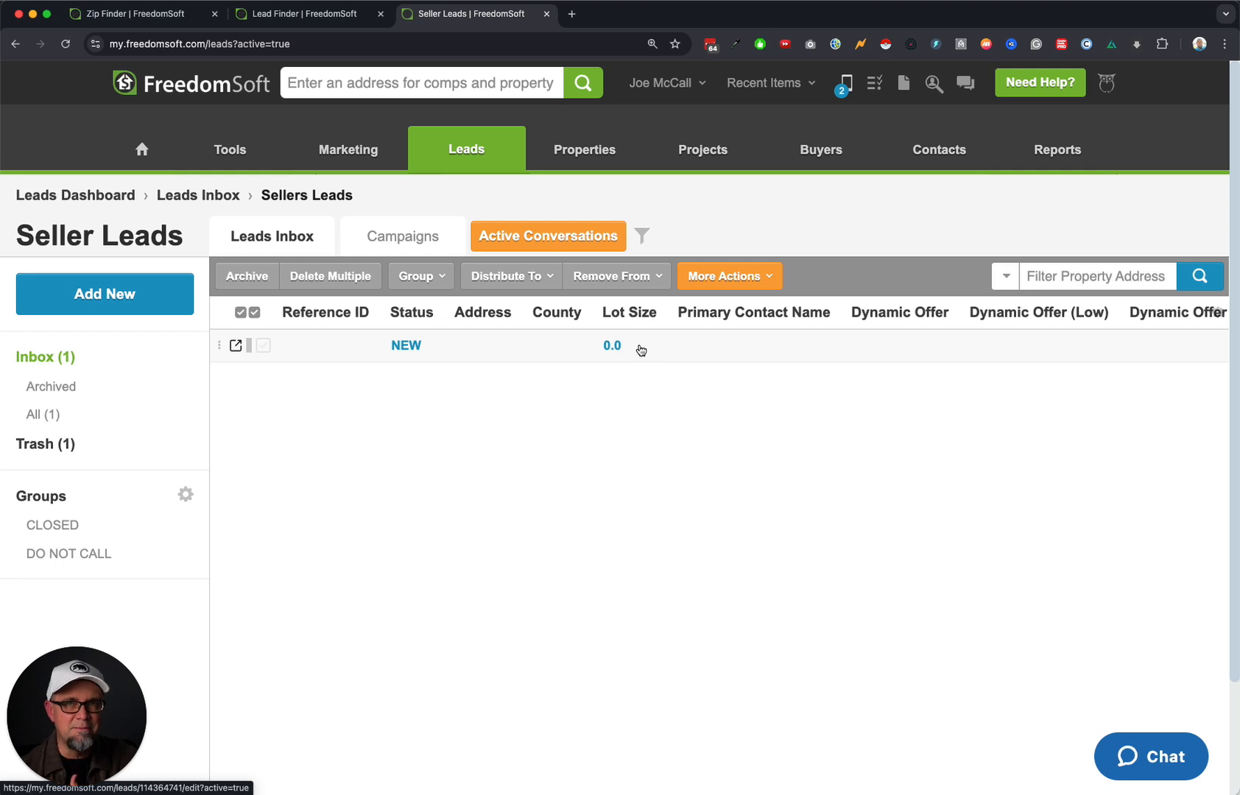
click(615, 353)
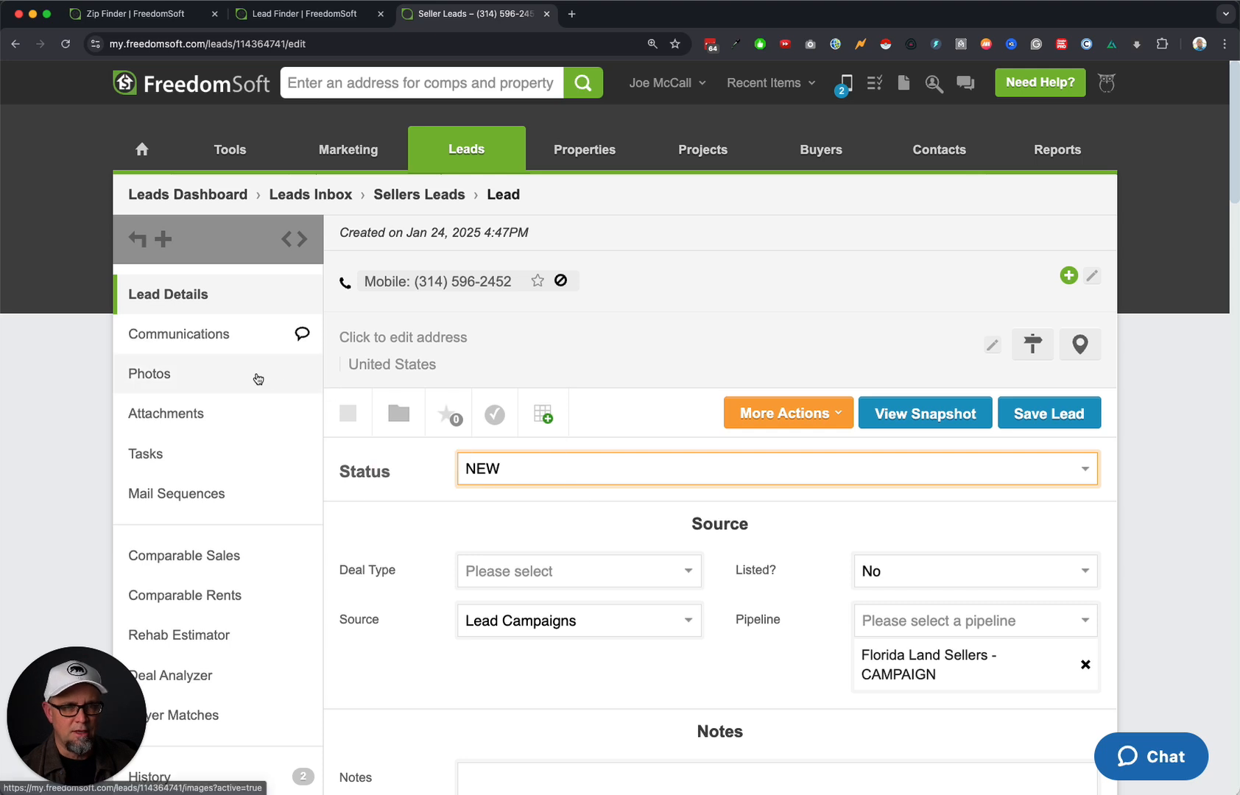
In the lead's Communications, play and pause the voicemail and copy the text message content.
click(199, 342)
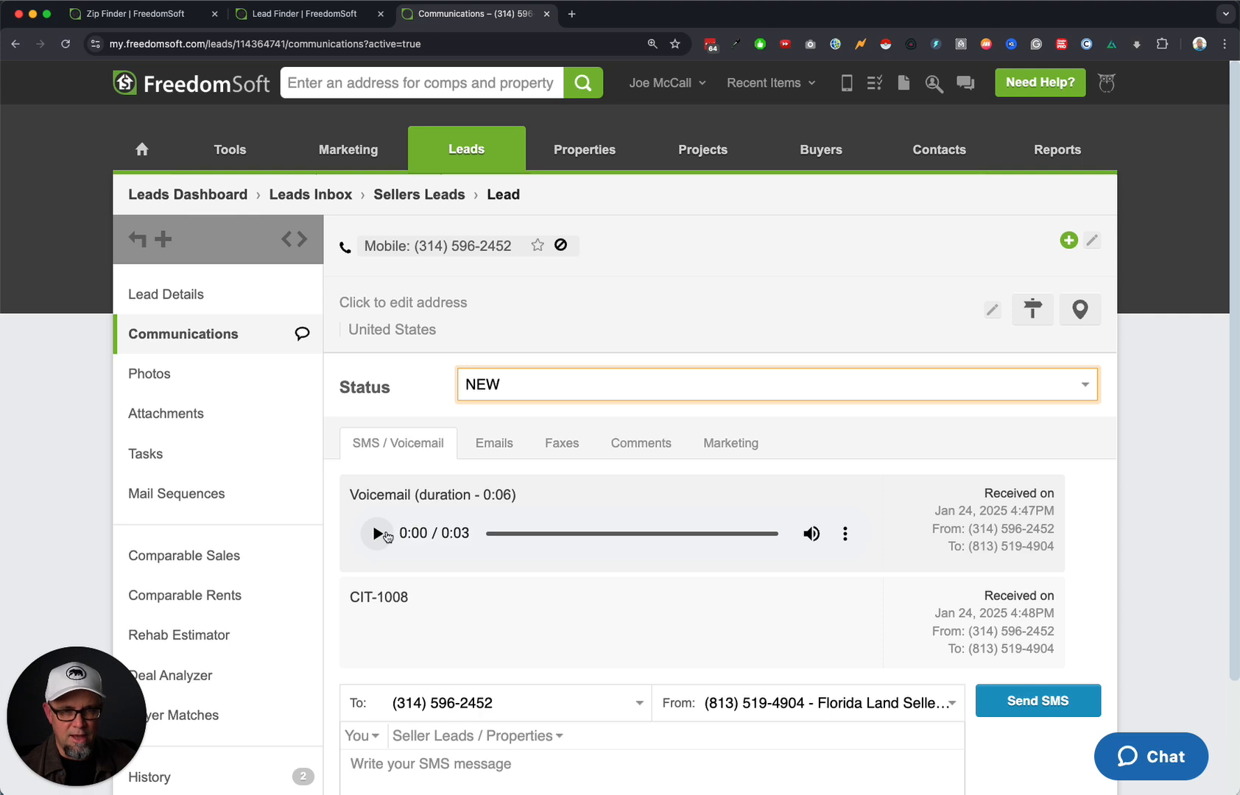
click(384, 535)
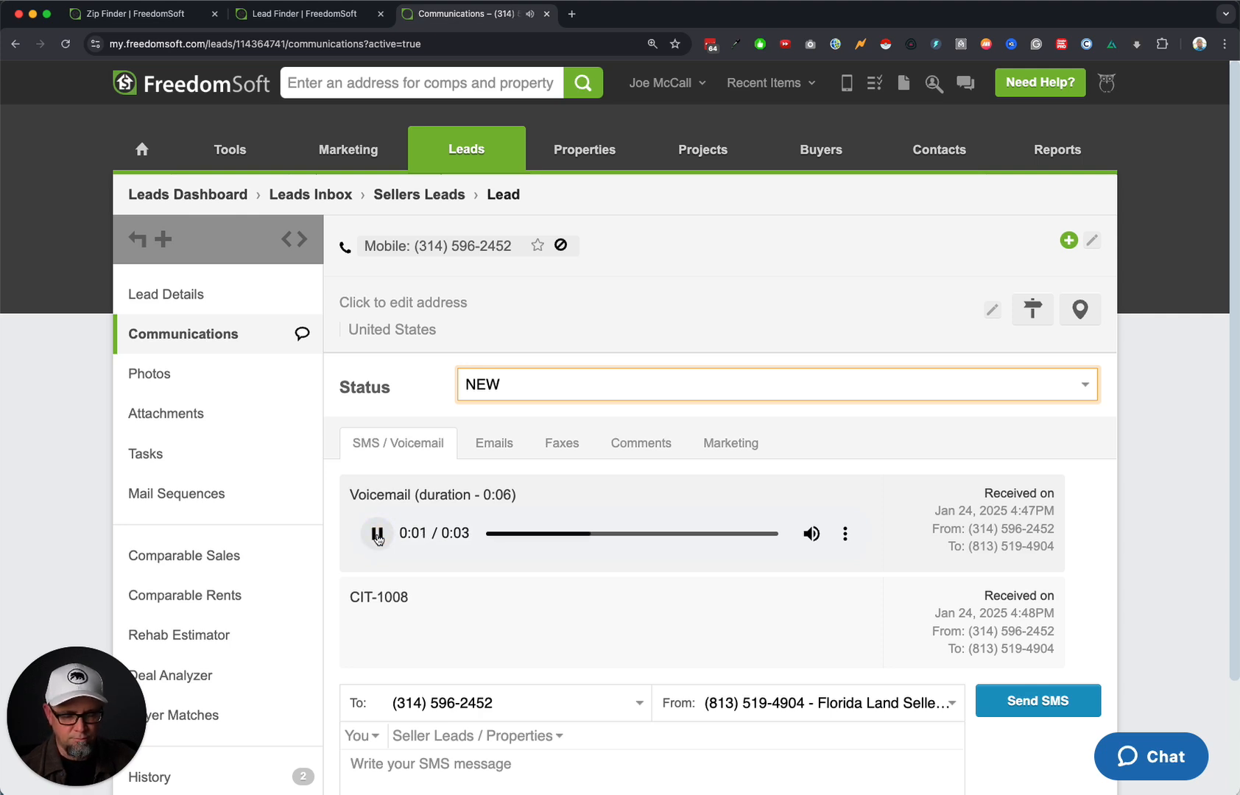
click(378, 535)
drag(417, 604, 346, 593)
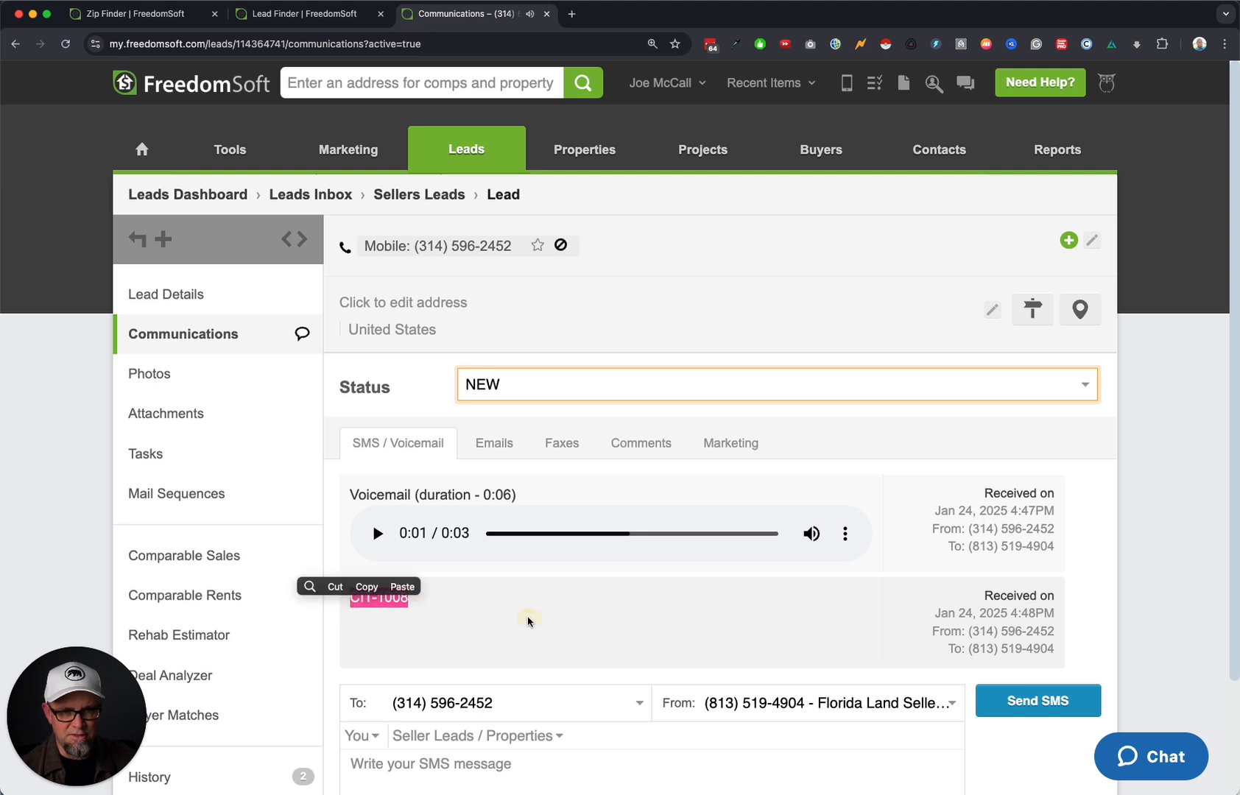
key(super+c)
click(464, 615)
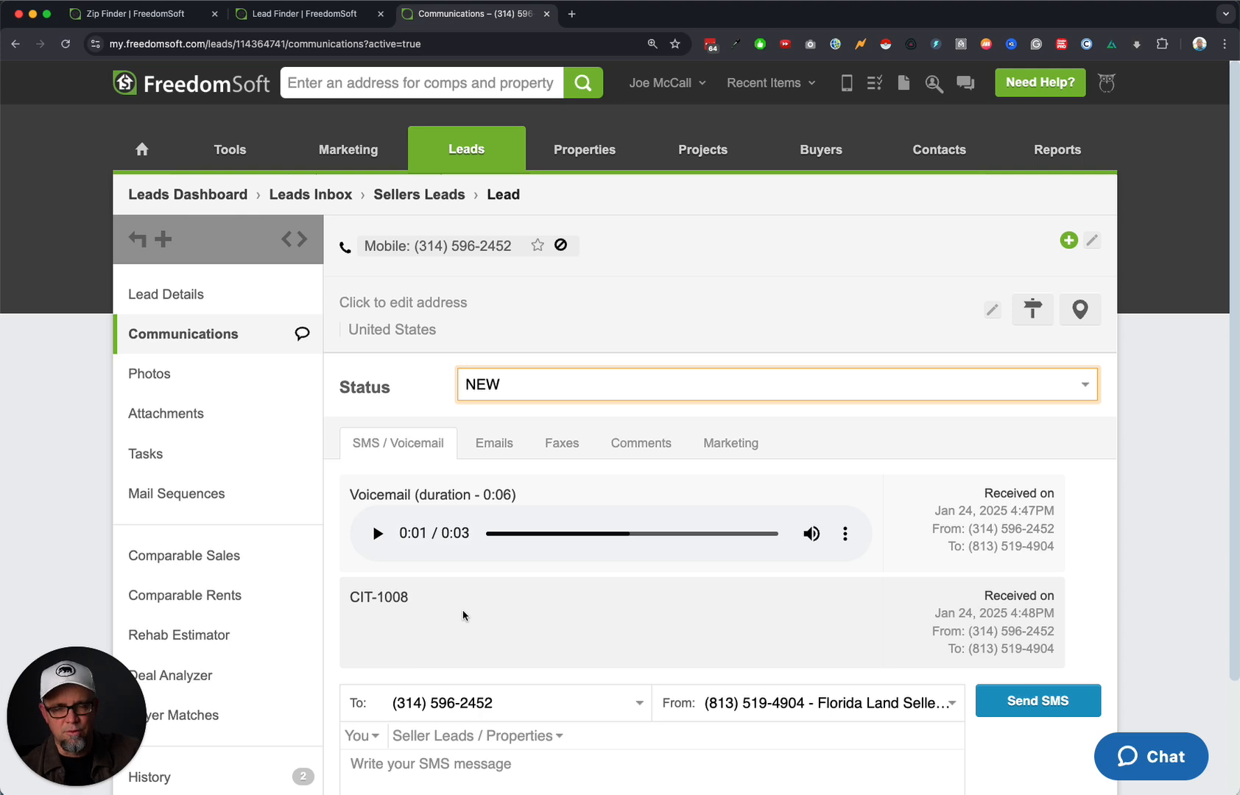
Draft and delete a test SMS, then bring up call options for the lead's mobile number.
scroll(470, 615, down, 3)
click(495, 653)
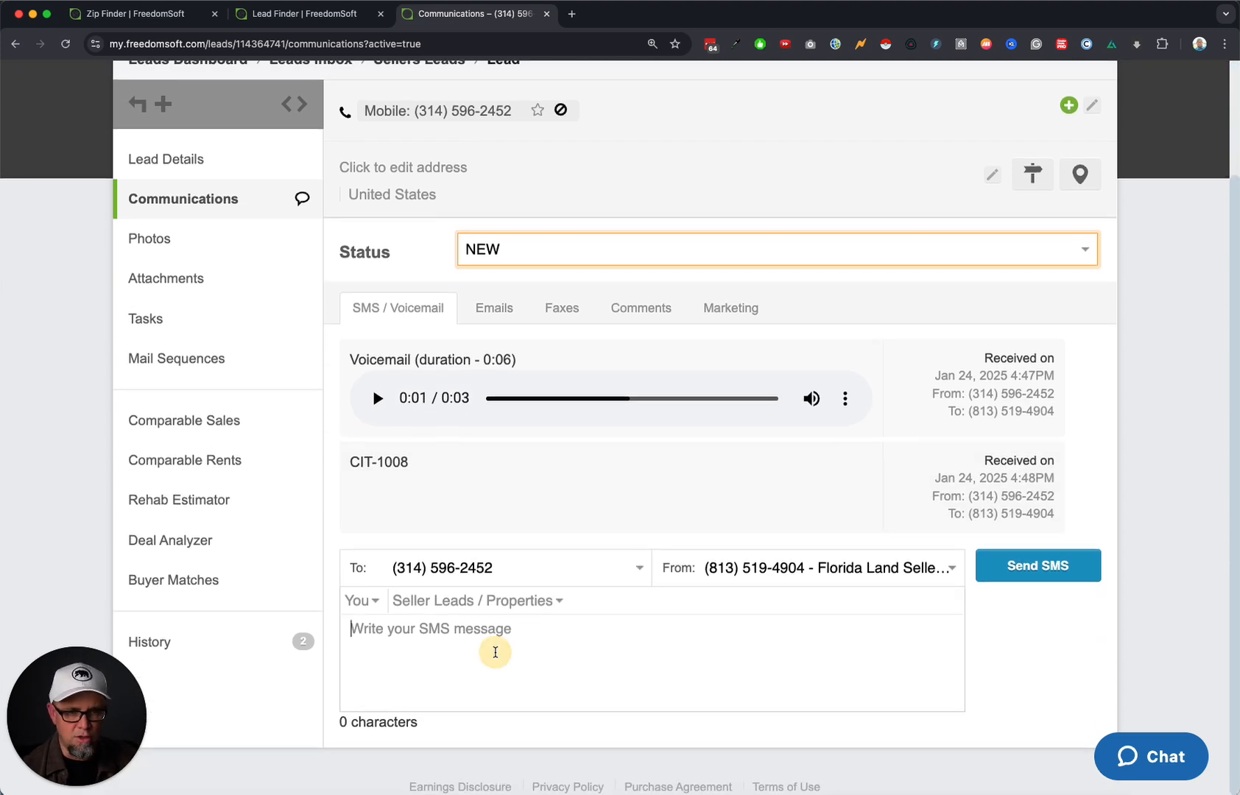
text(tets jlhgasdkjfhg kashgdf)
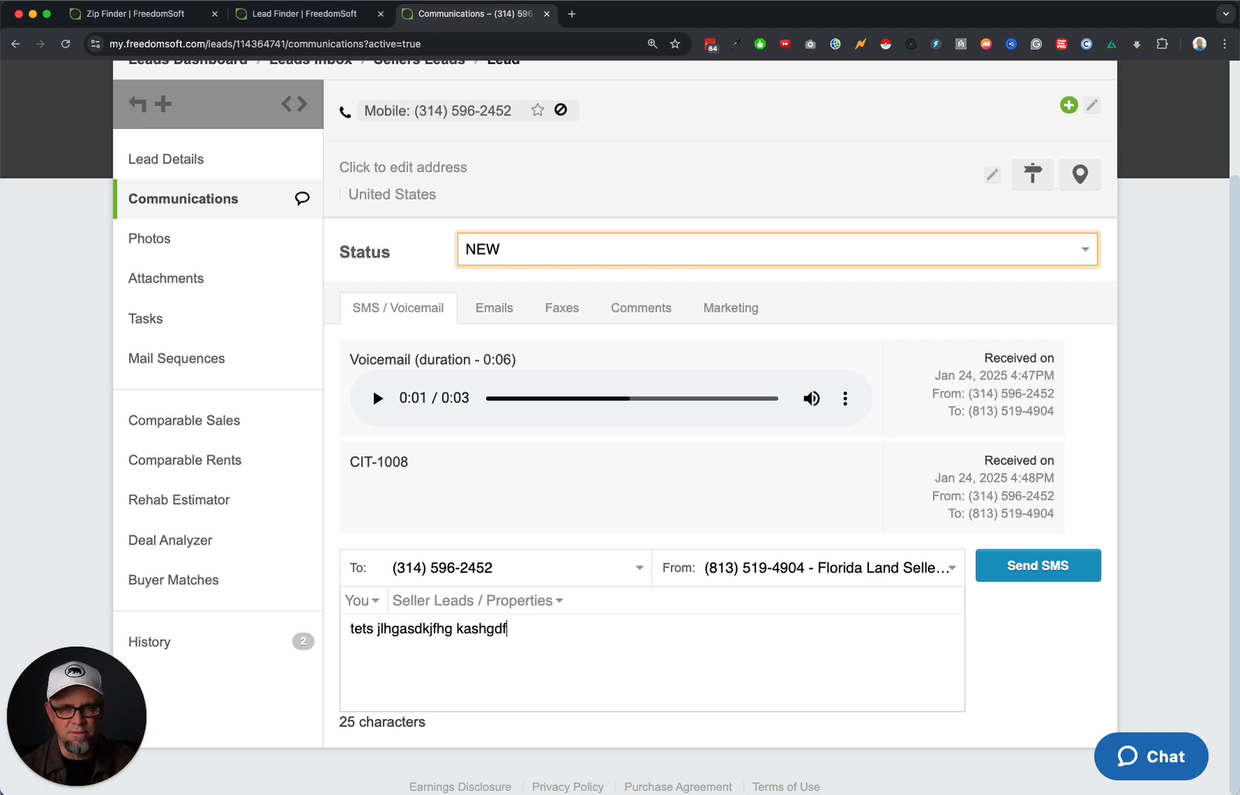
triple_click(506, 683)
key(BackSpace)
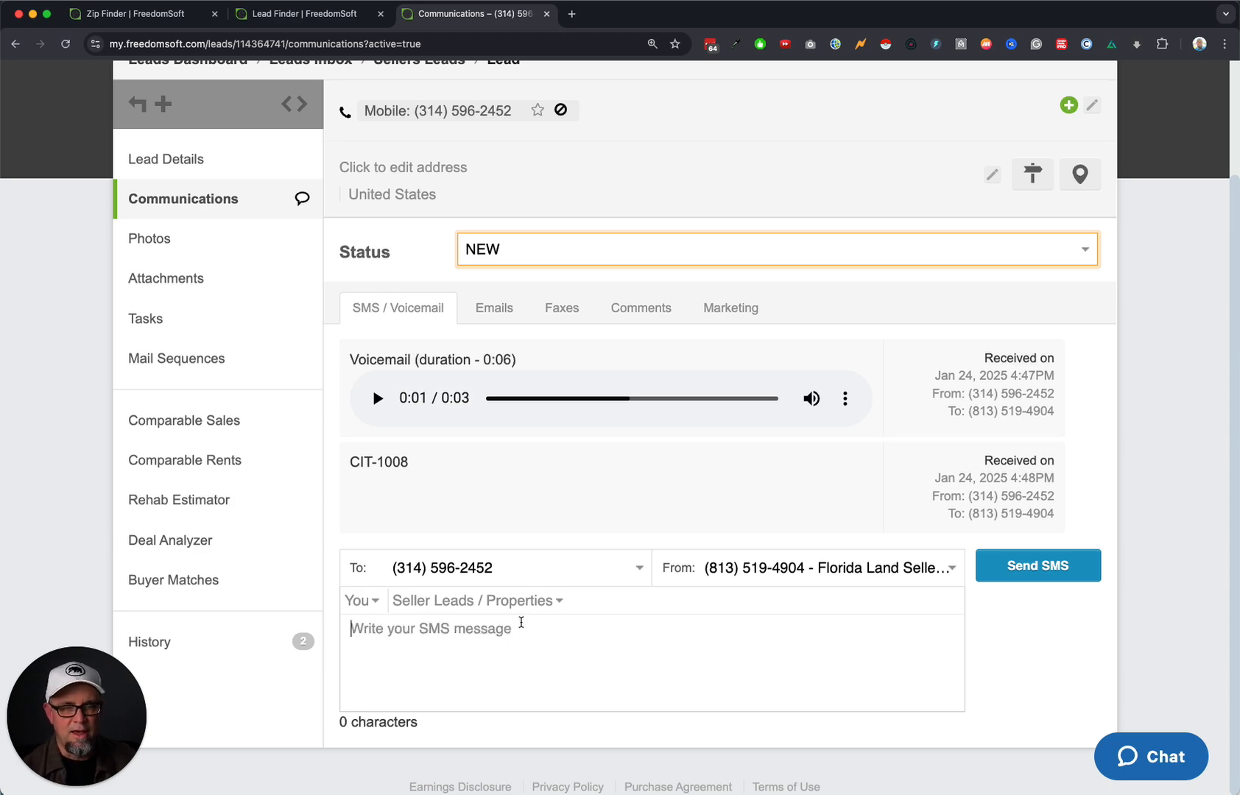
scroll(520, 622, up, 3)
click(464, 250)
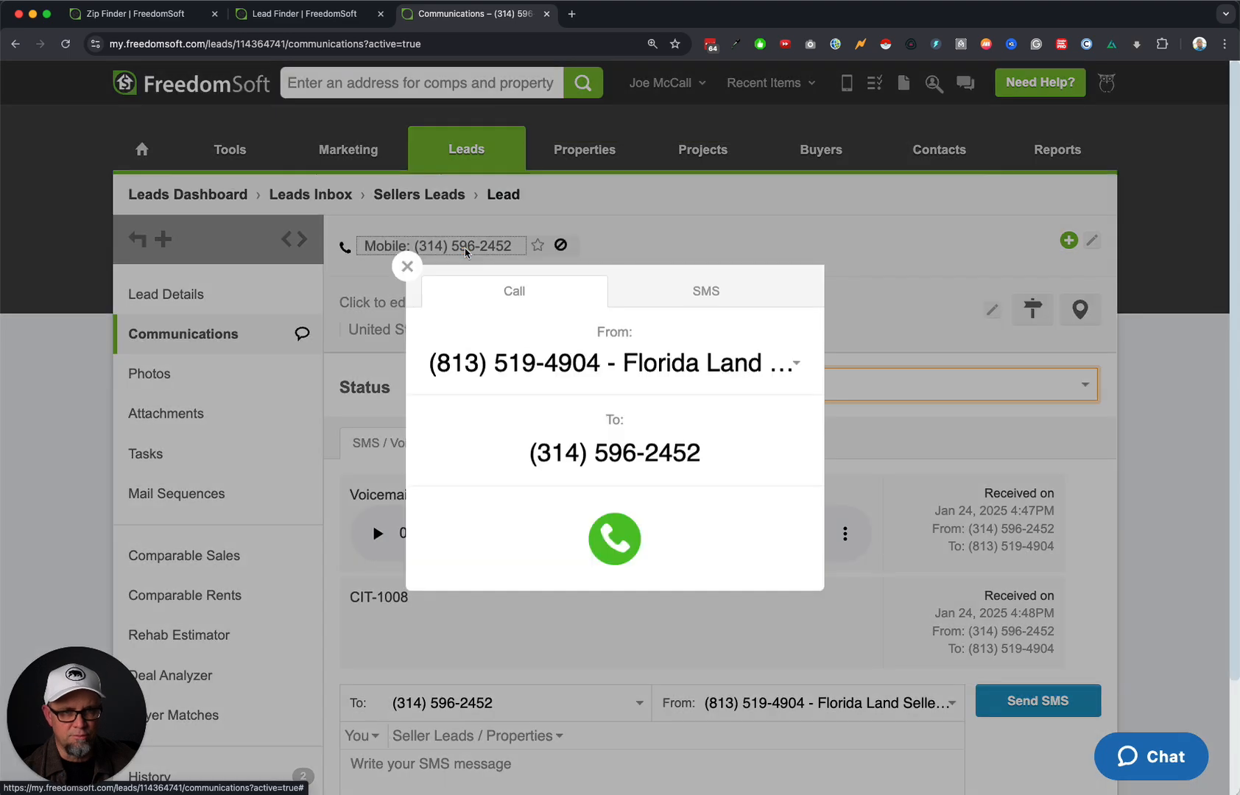
Call the lead's mobile from the campaign number, hang up, and reload the Communications page.
click(612, 544)
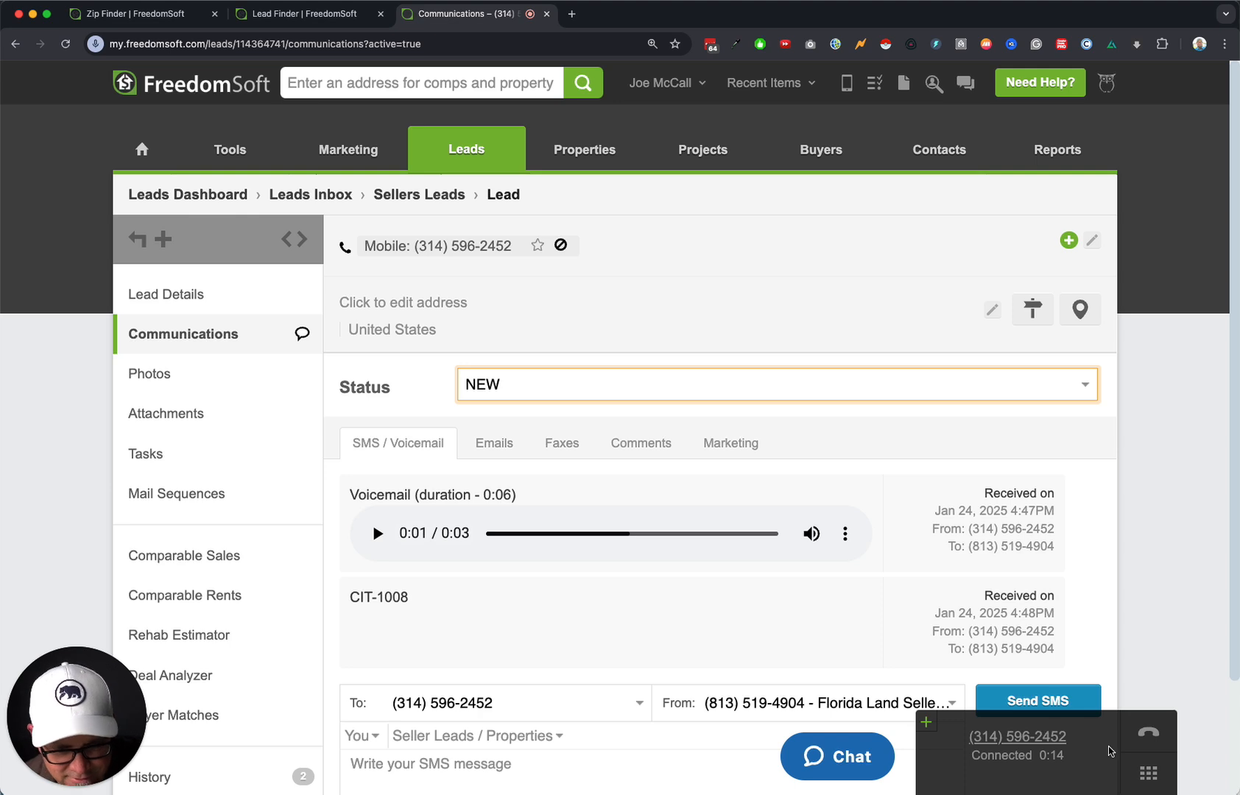
click(1147, 740)
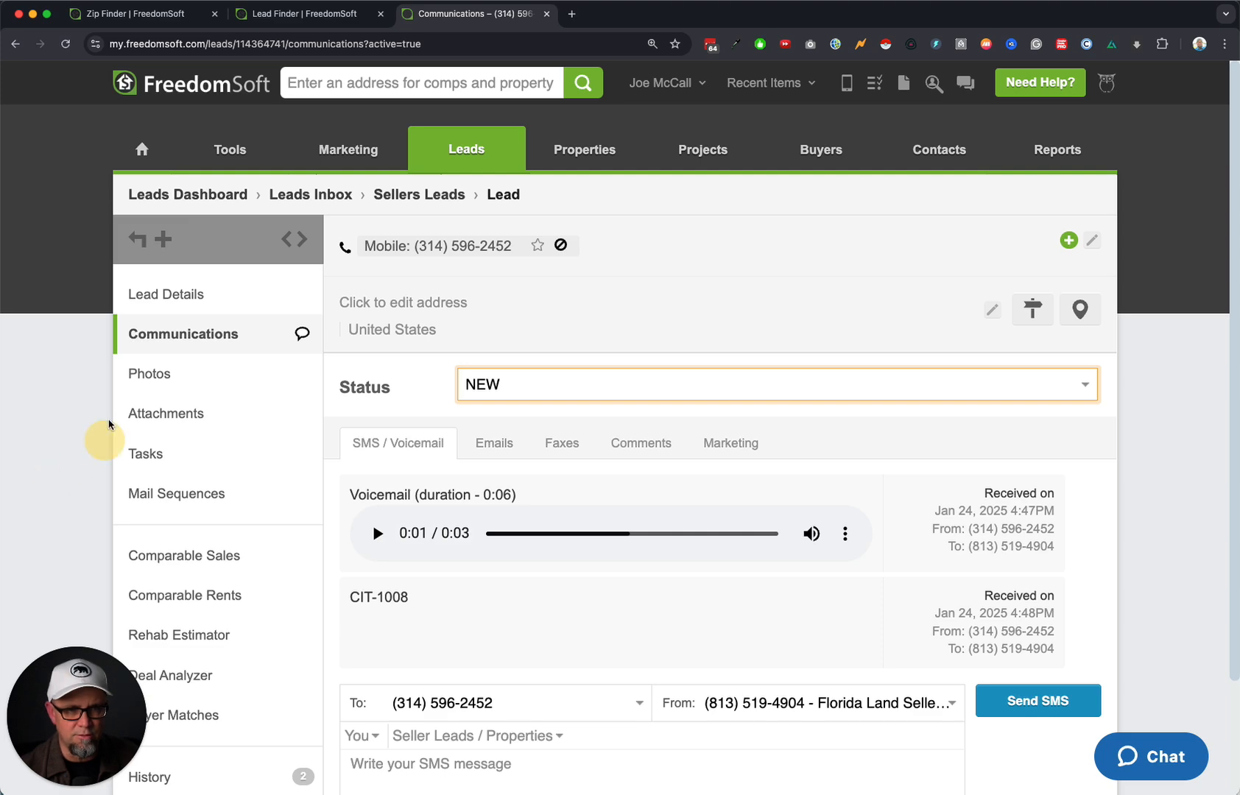
click(65, 44)
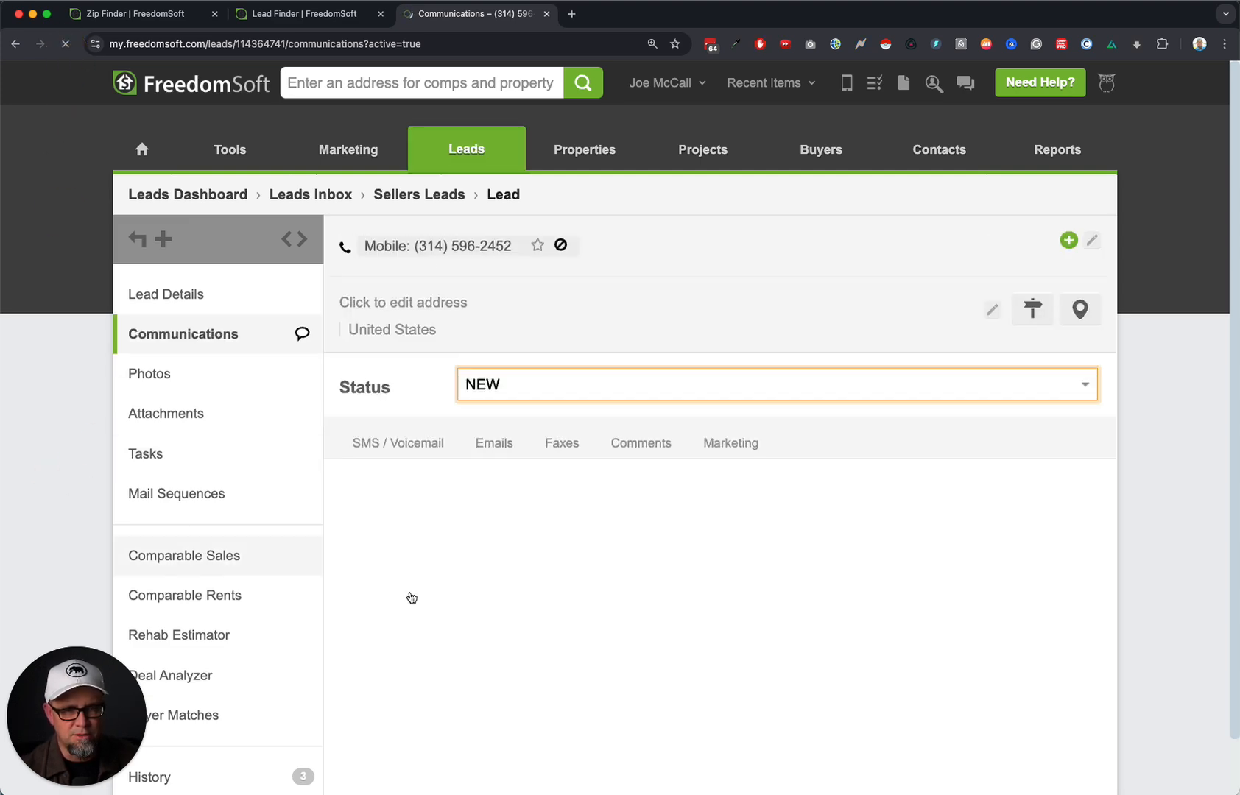
Inspect the logged 0:07 outbound call and its Processing audio… status, then go to Lead Details.
scroll(545, 628, down, 4)
drag(398, 445, 780, 451)
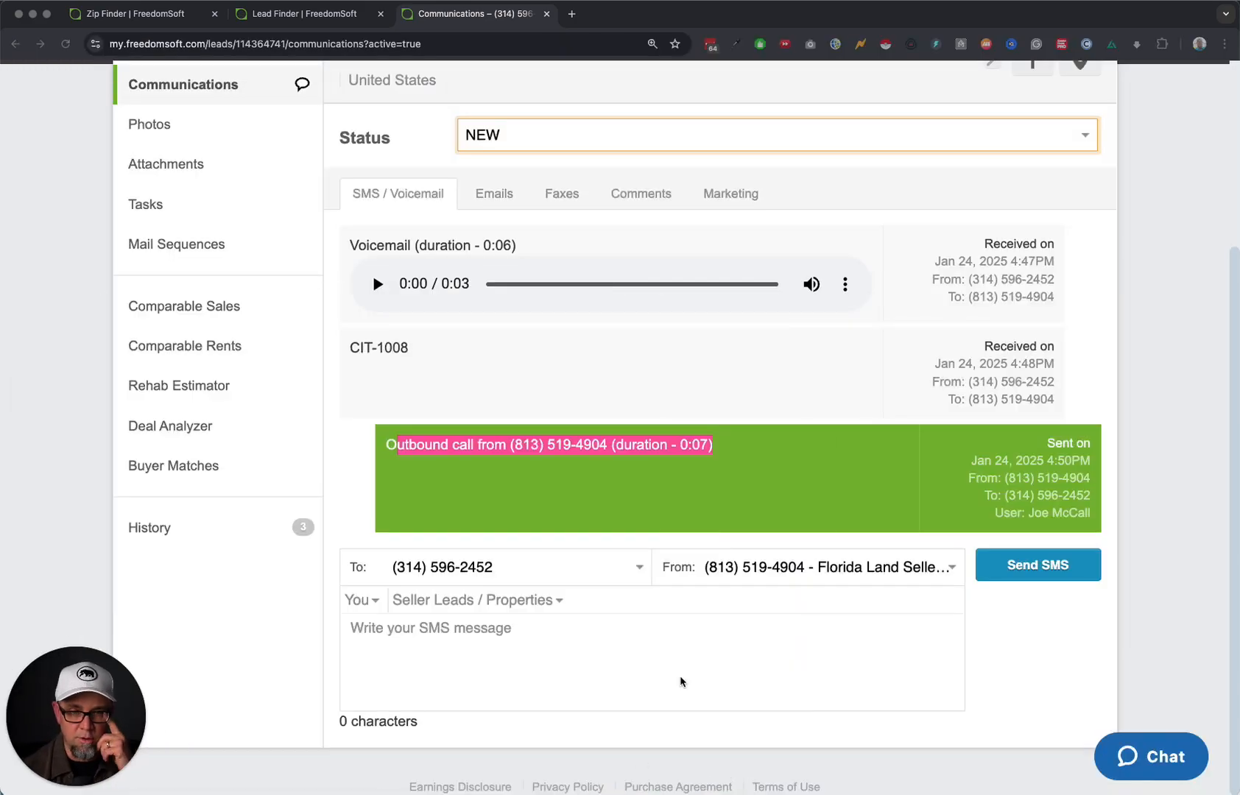
click(682, 648)
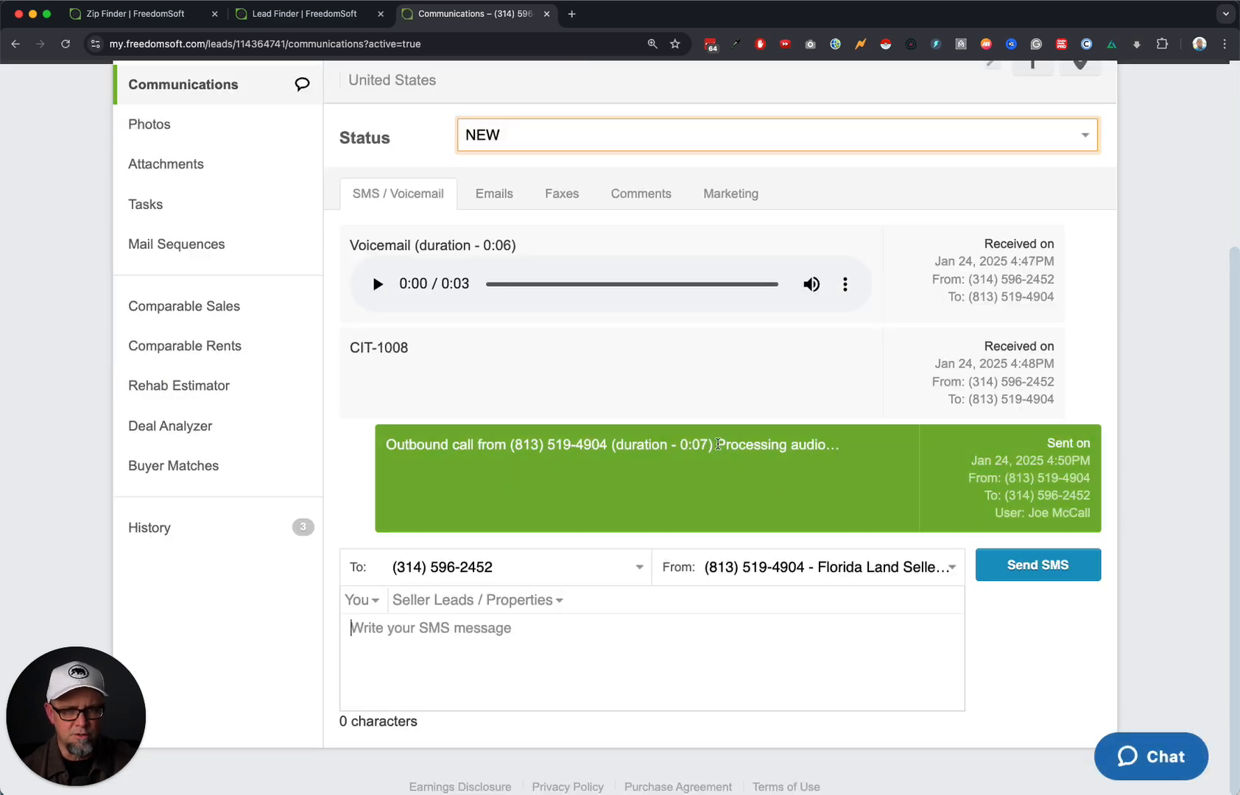
drag(718, 444, 842, 444)
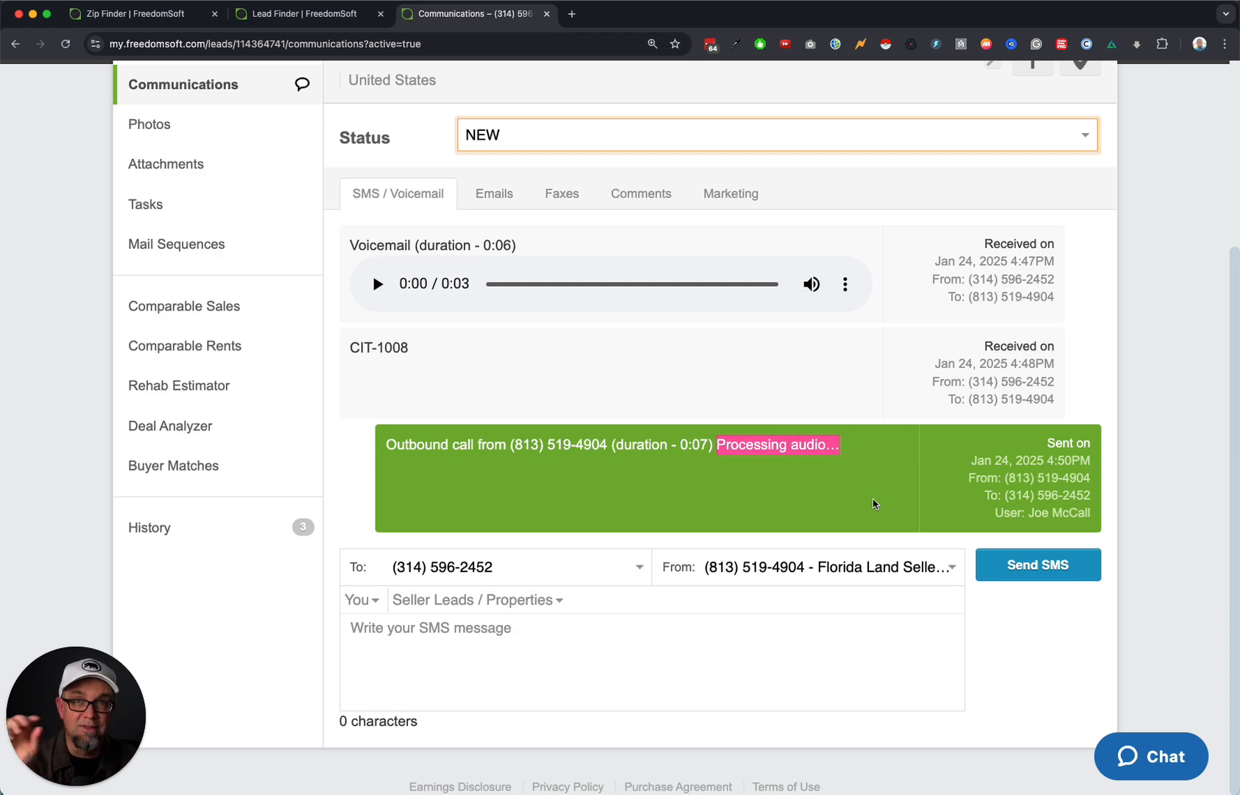
scroll(601, 386, up, 5)
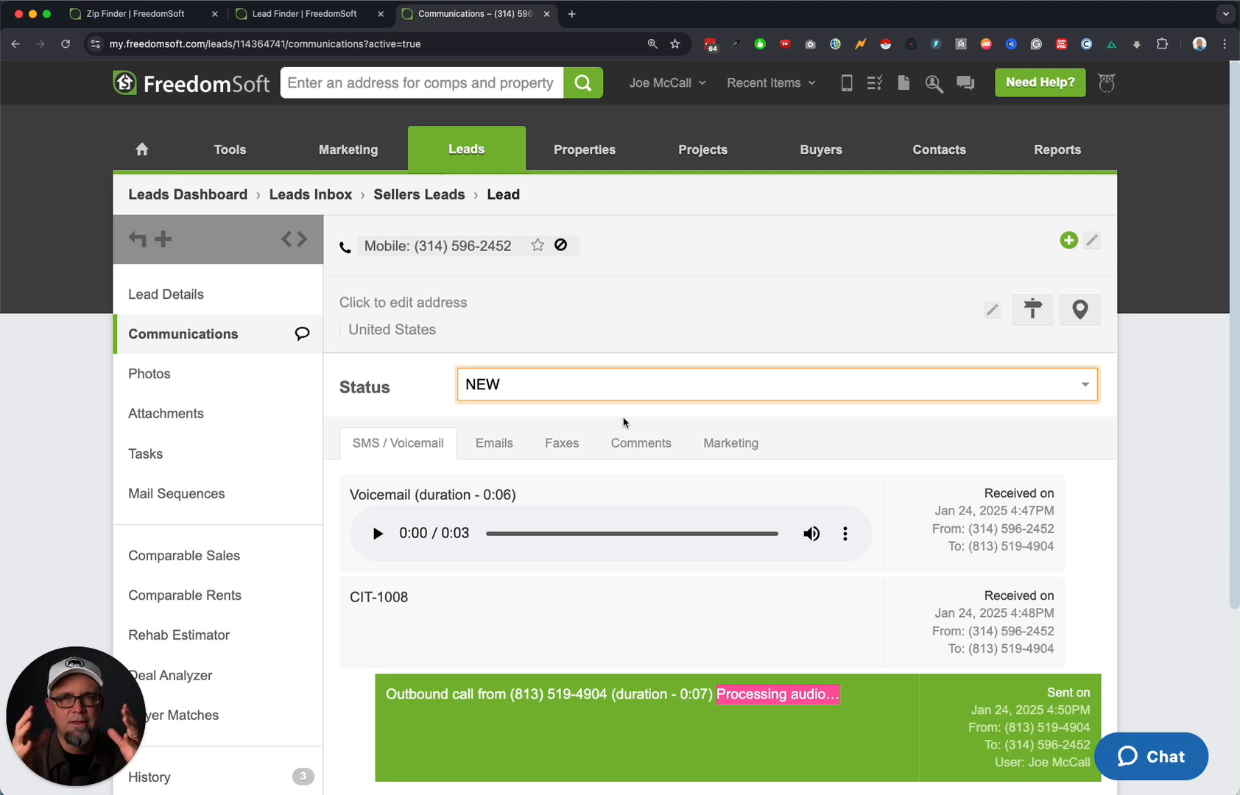
click(211, 298)
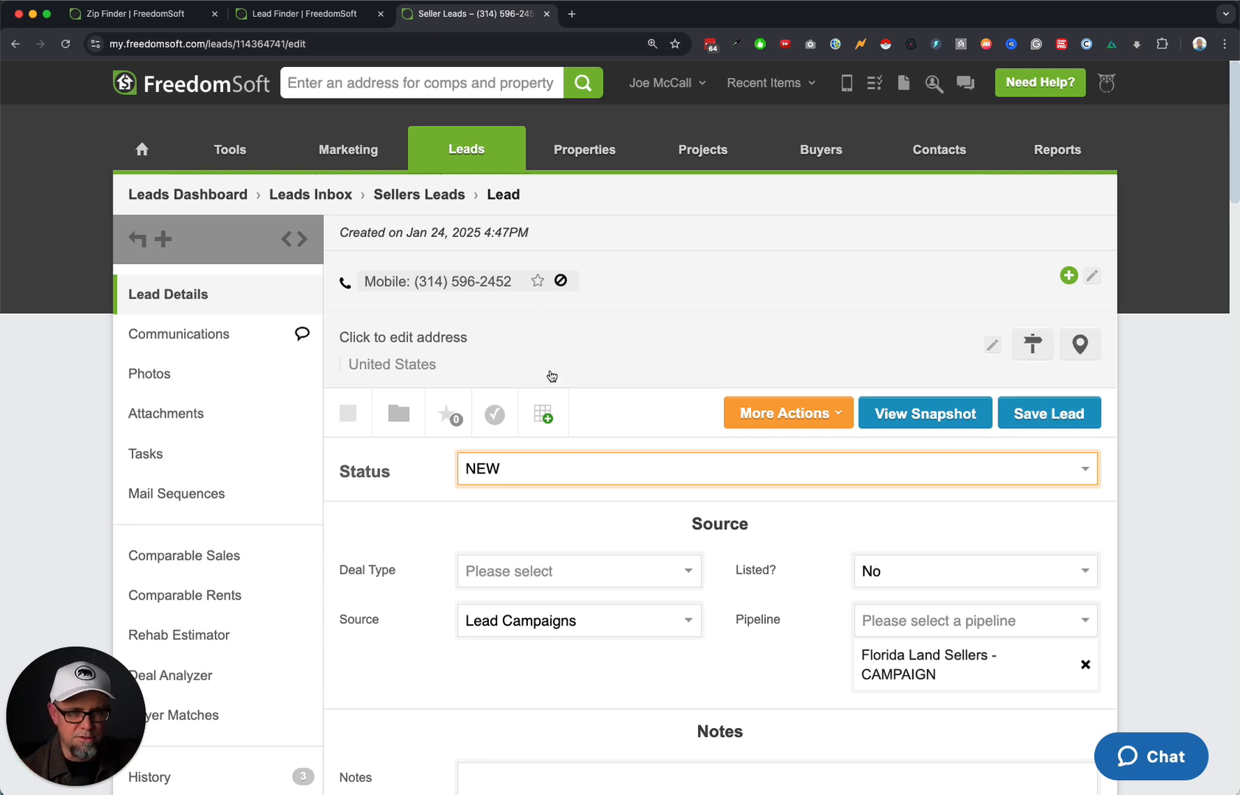
Enter the contact's first name in the lead's contact block and save it.
click(763, 282)
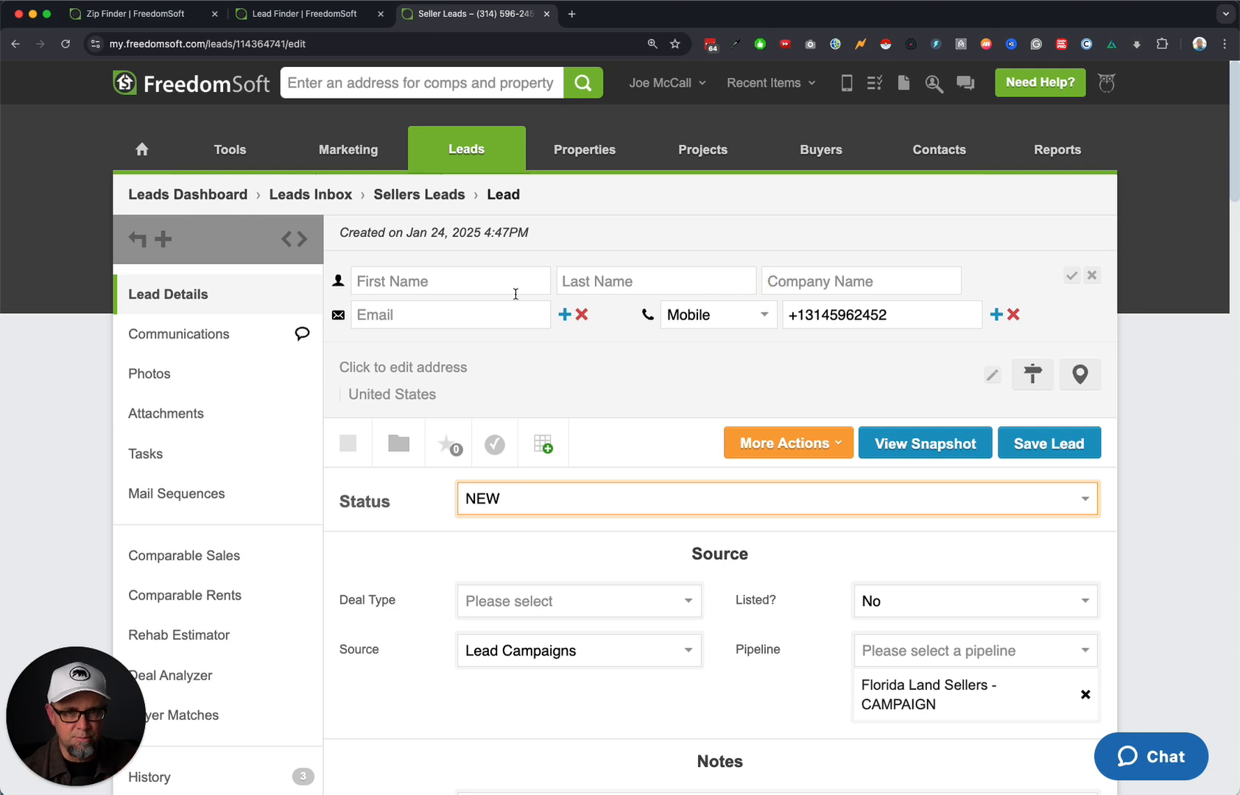
click(493, 282)
text(Joe)
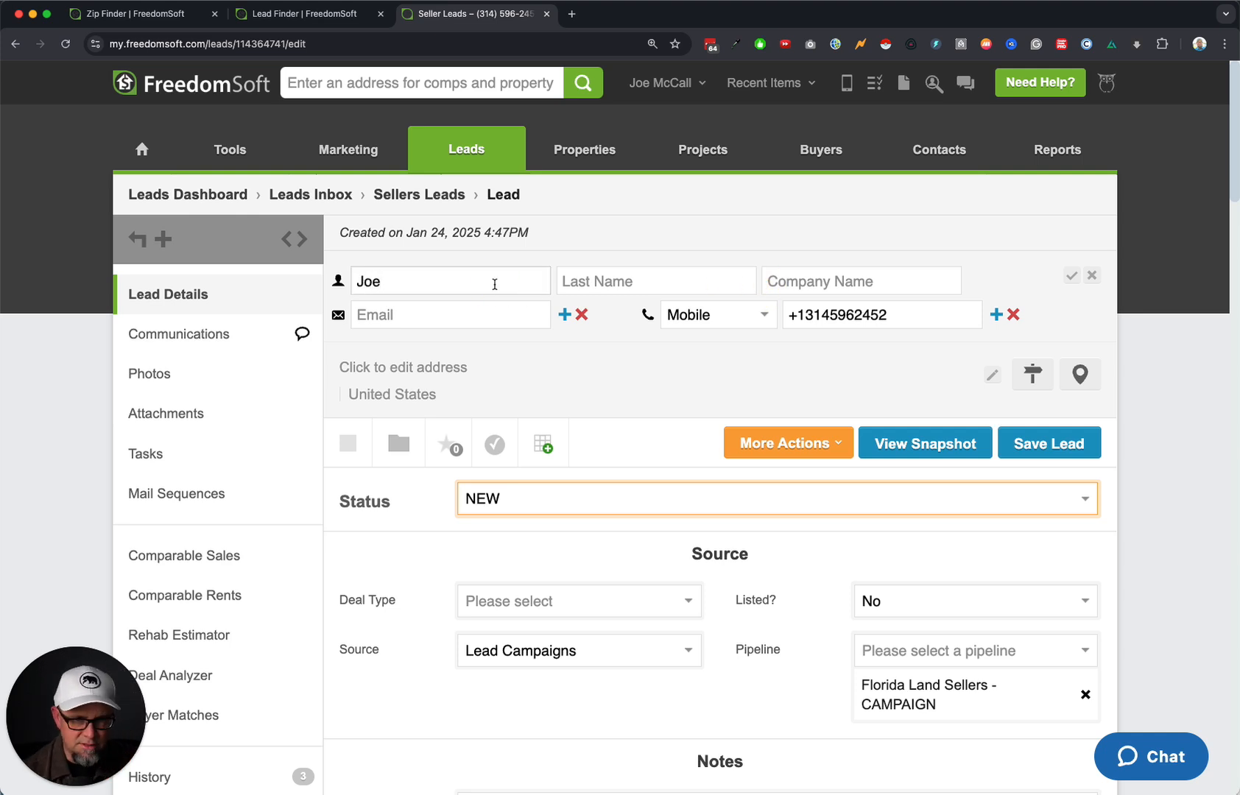
click(1072, 275)
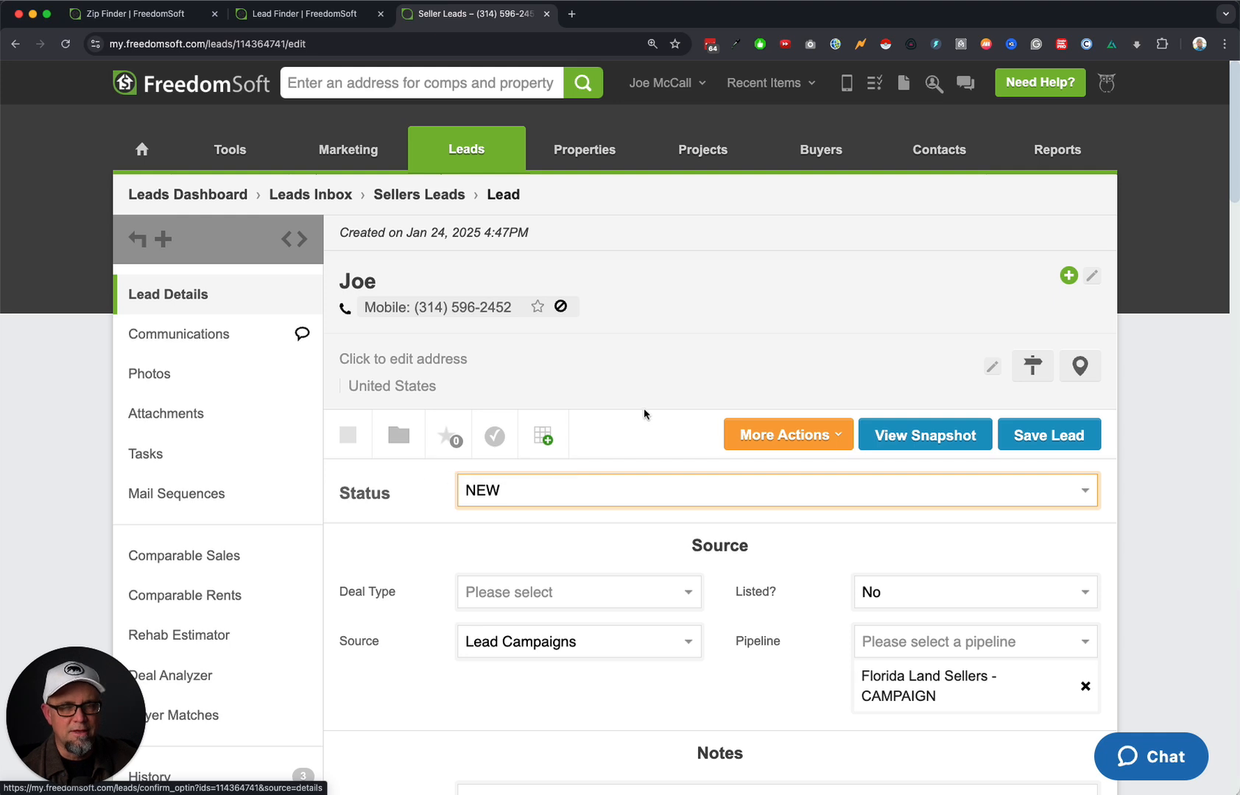
Confirm the record with contact permission set to Yes and accept the opt-in.
click(495, 436)
click(369, 433)
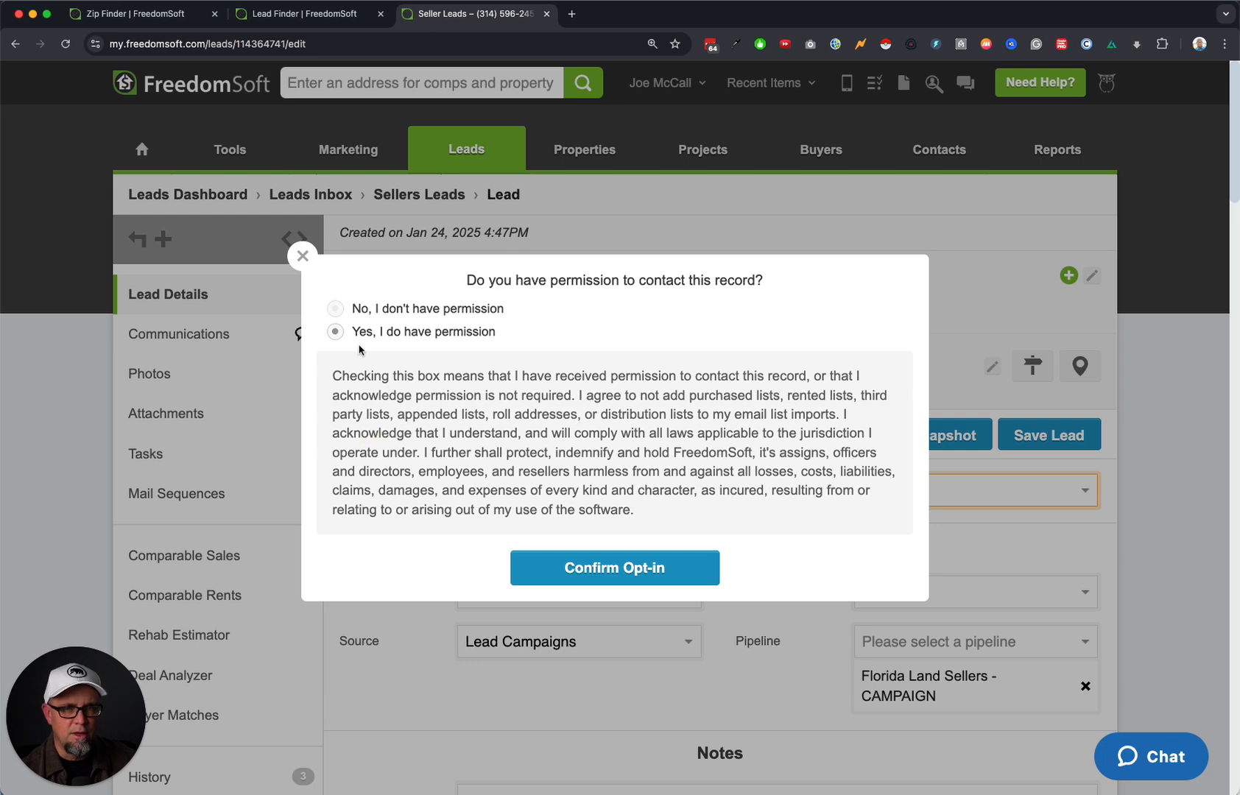
drag(786, 376, 788, 396)
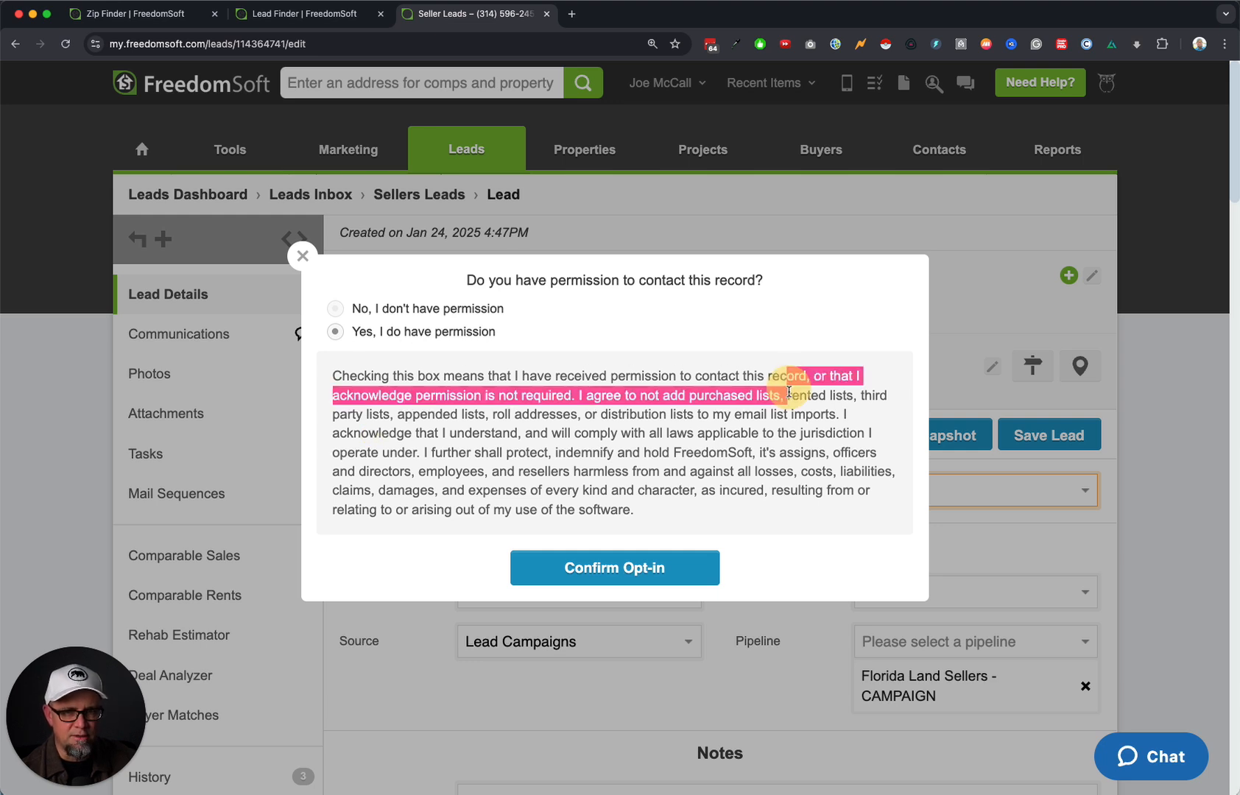
click(621, 580)
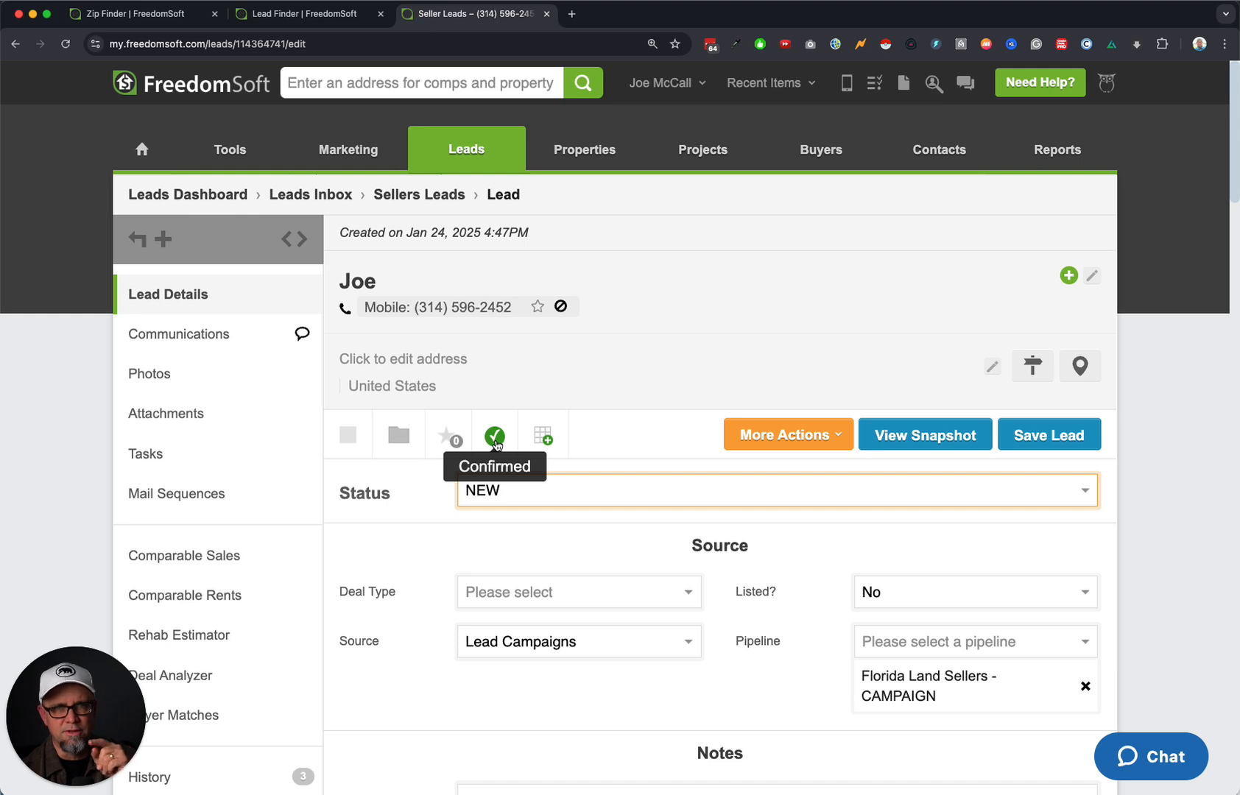
Set the lead's status to 'Offer Requested - Pending Preliminary Research' from the Workflows list.
click(661, 491)
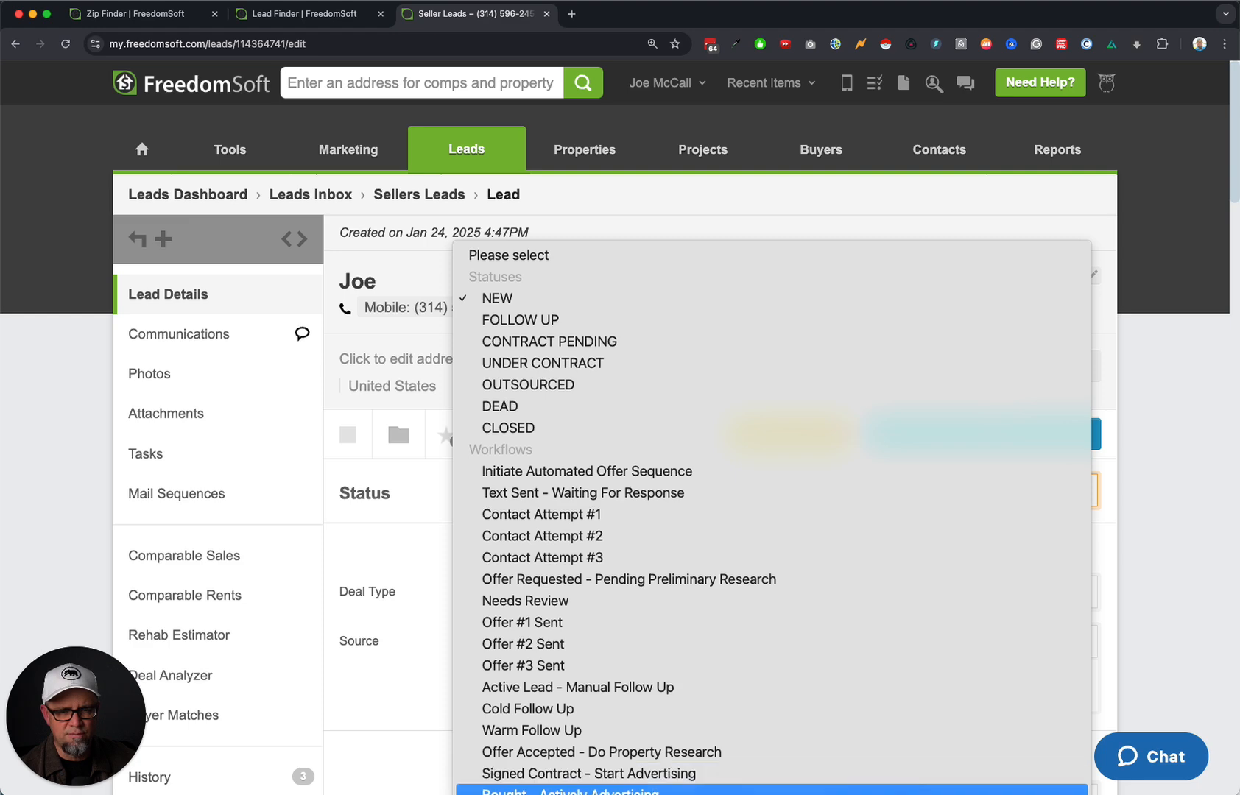
click(679, 579)
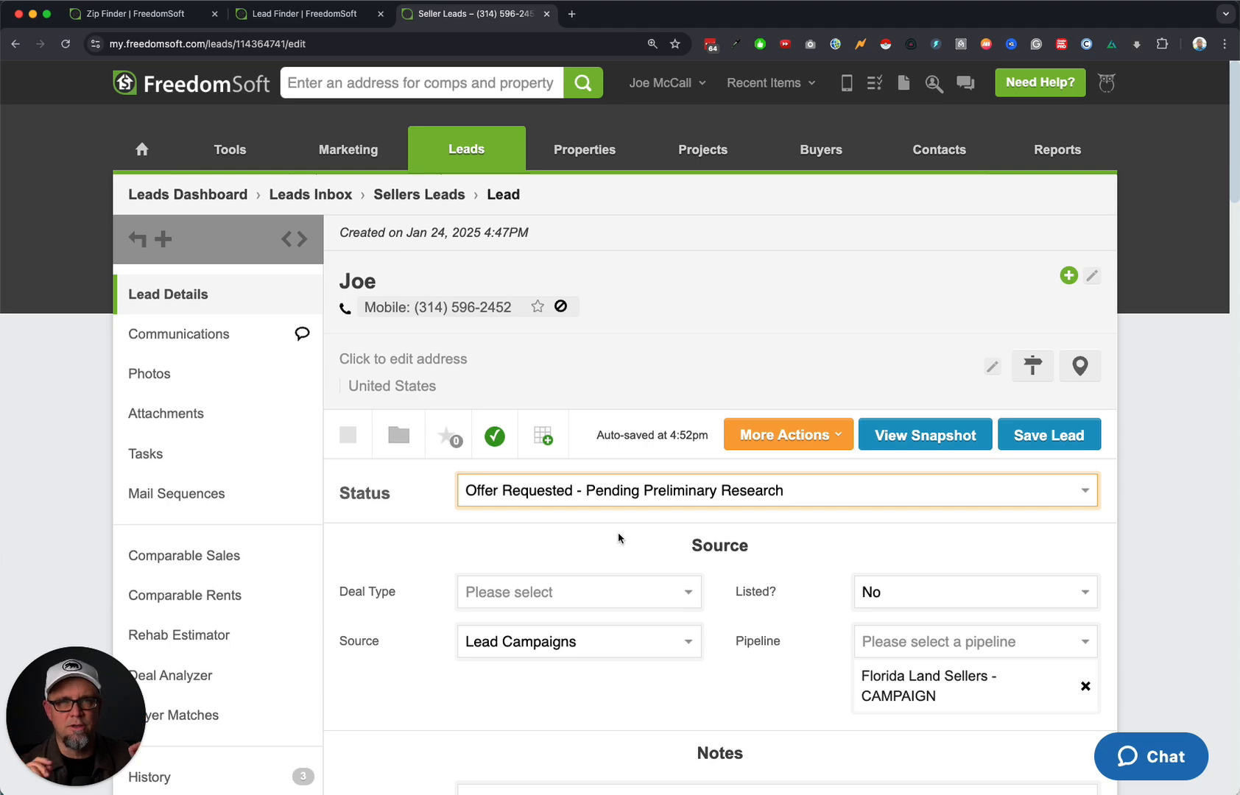
click(661, 83)
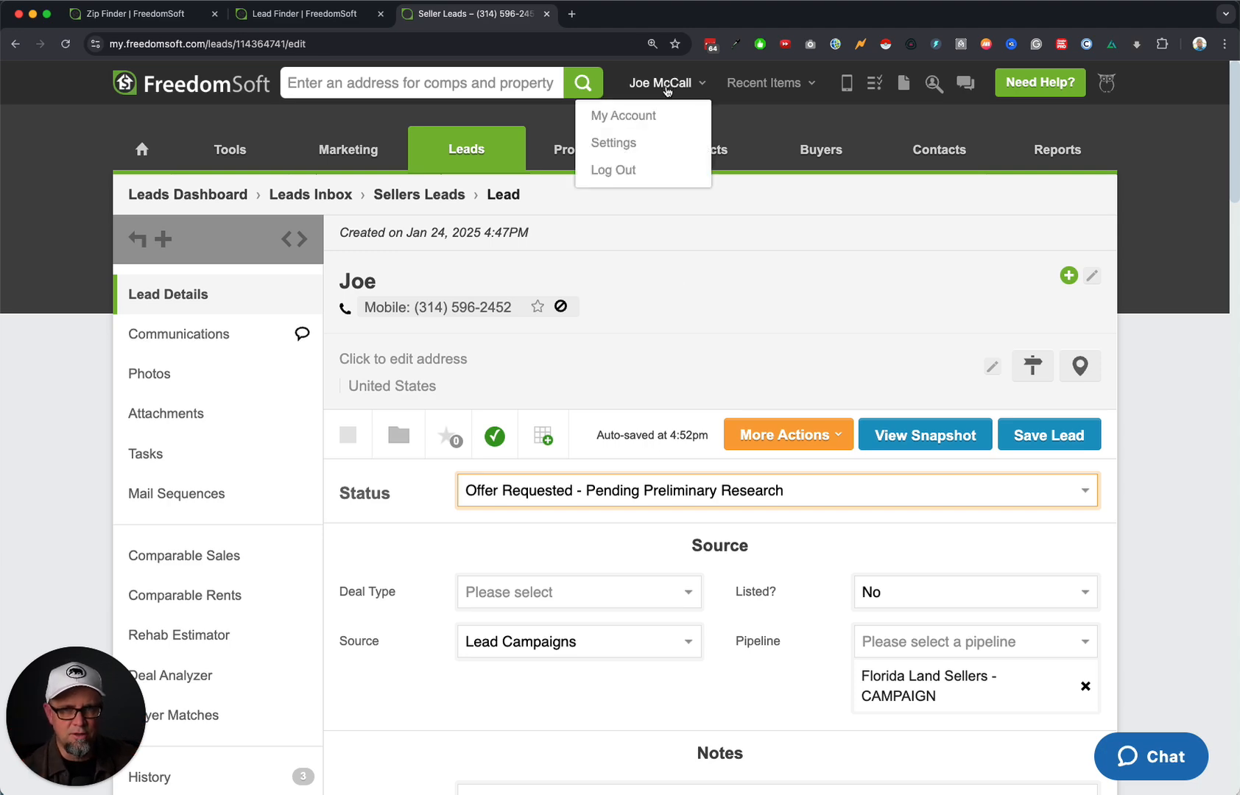
In the vacant land workflow, delete 'Pending Preliminary Research' from the Offer Requested status name.
click(664, 140)
click(213, 649)
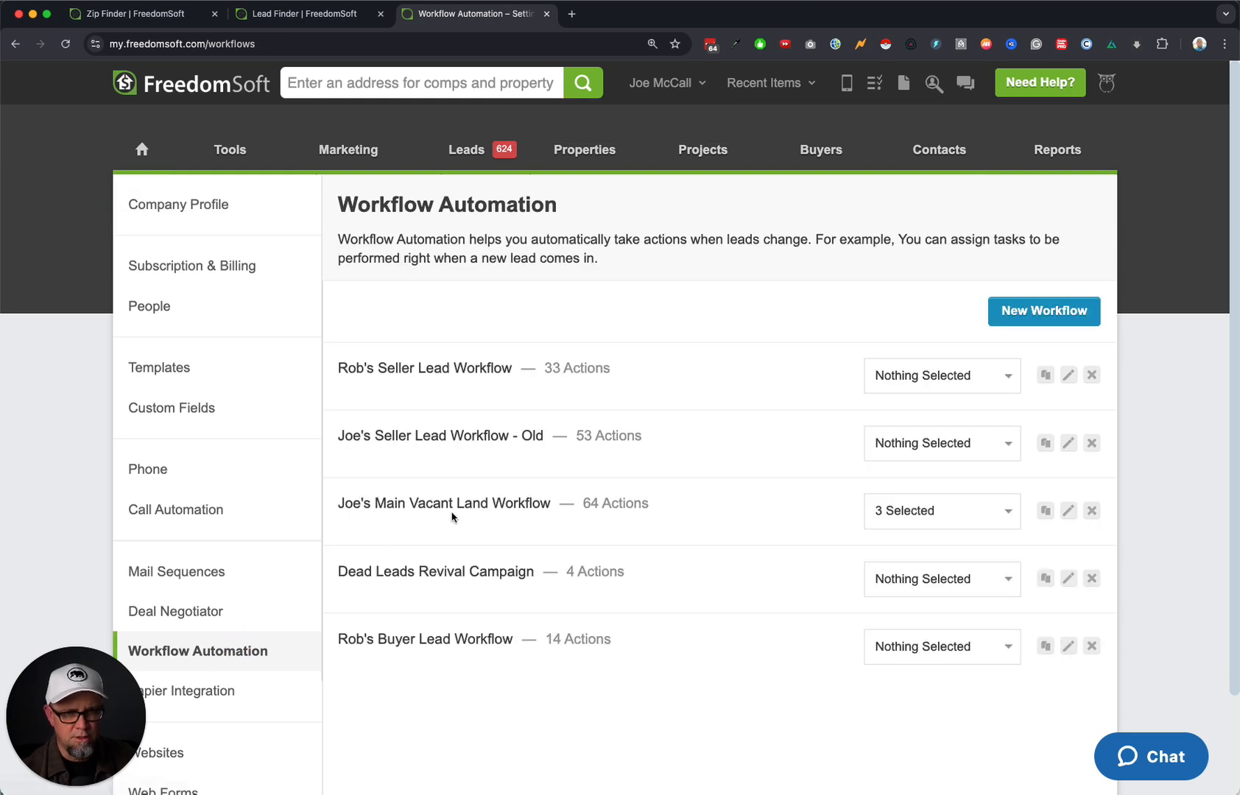
click(1068, 512)
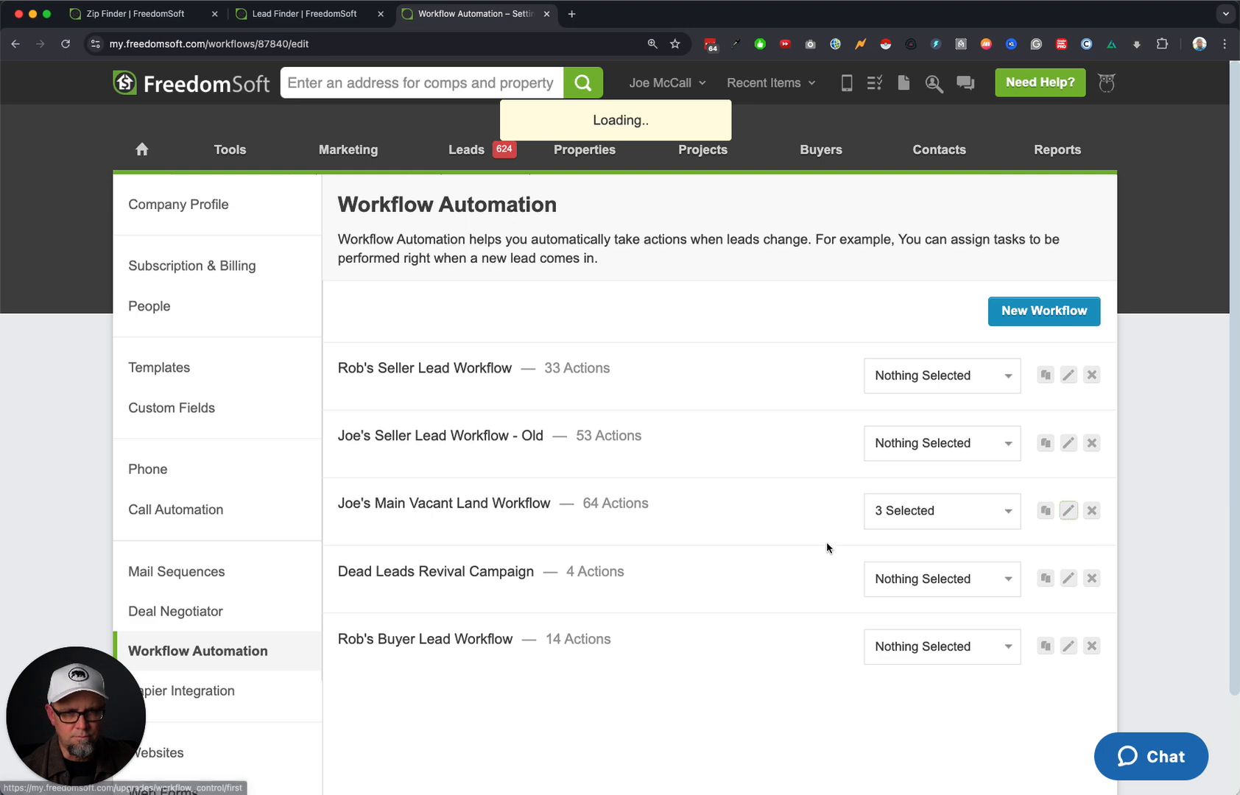
scroll(830, 547, down, 1)
scroll(830, 548, down, 5)
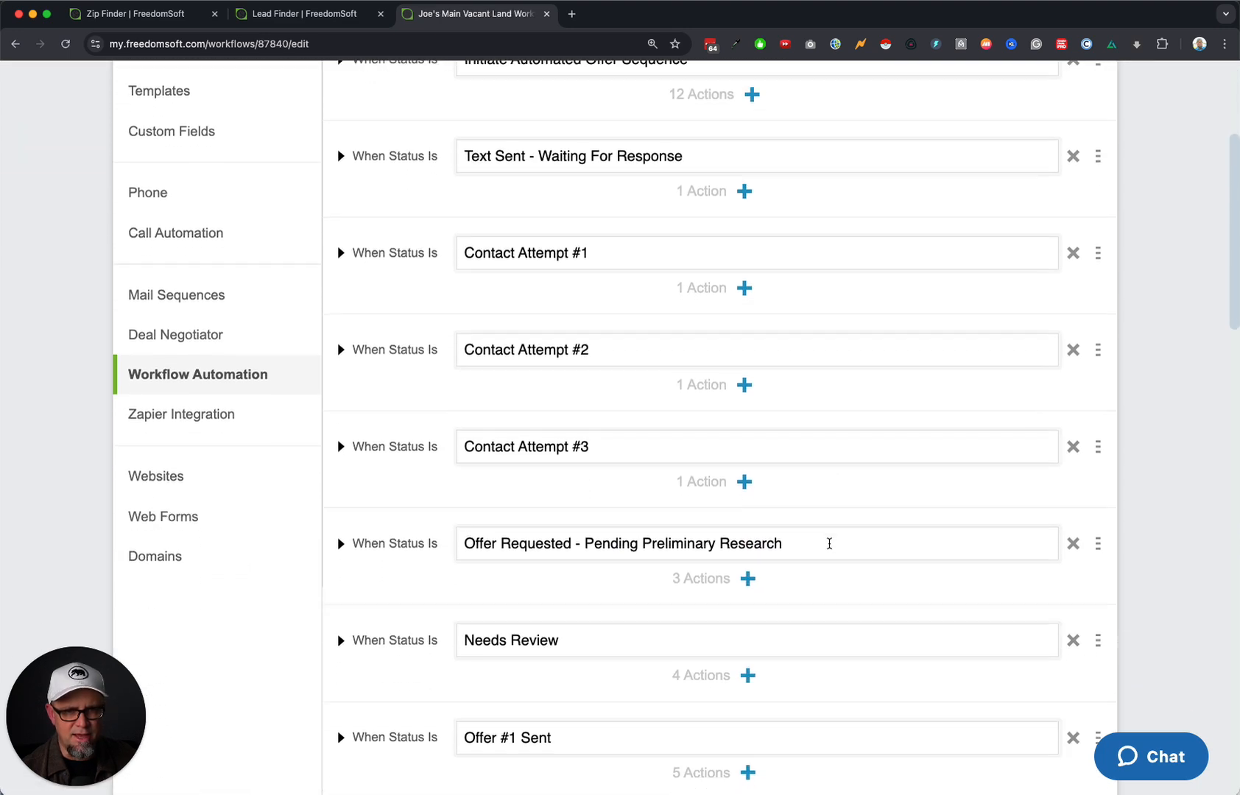
drag(584, 402, 881, 407)
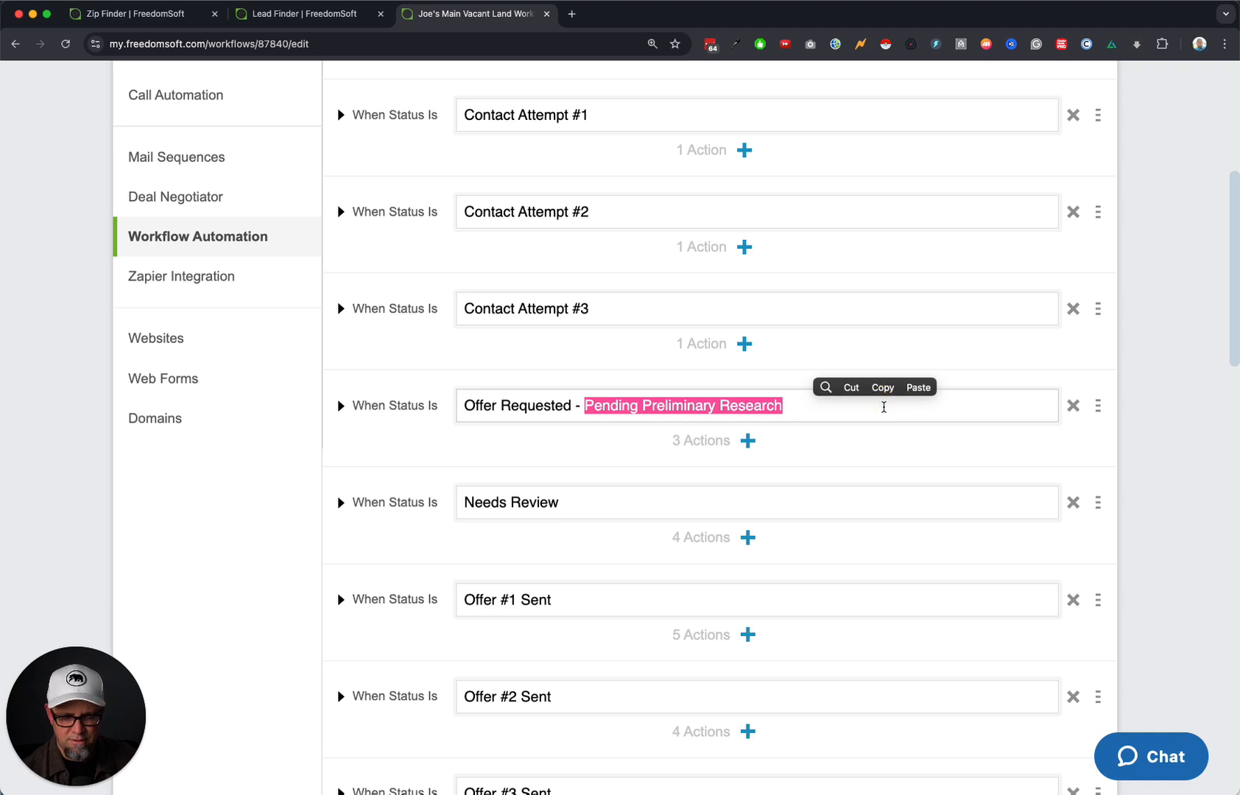
key(BackSpace)
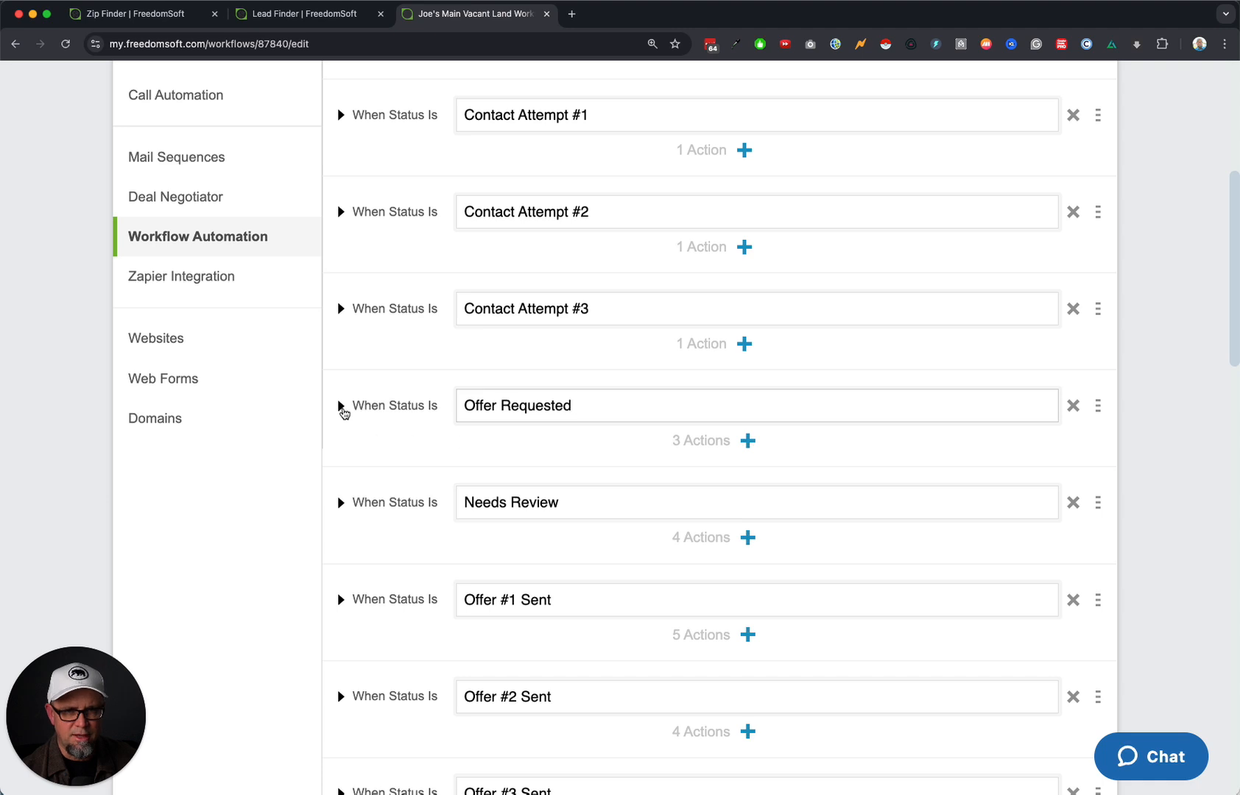
Review the Offer Requested status's follow-up and direct mail removal actions, then update the workflow.
click(342, 407)
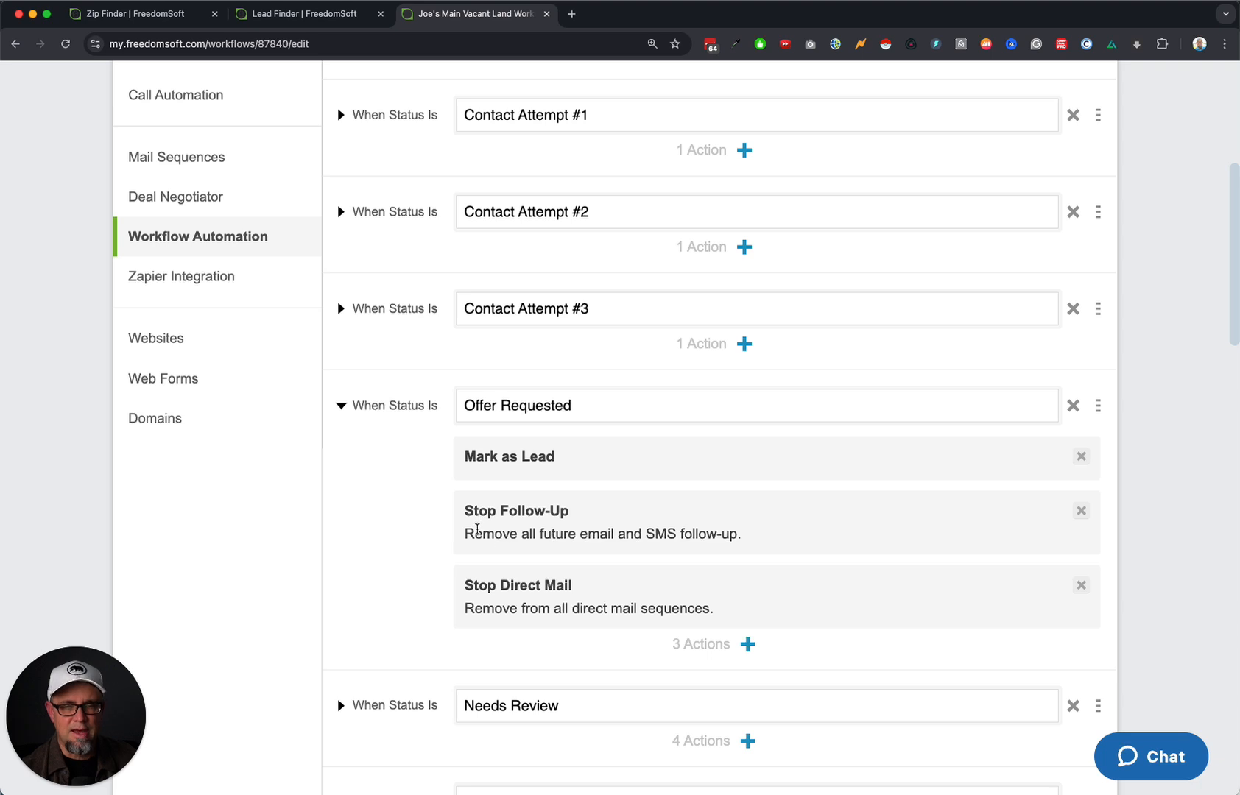
drag(477, 529, 778, 538)
drag(482, 608, 712, 615)
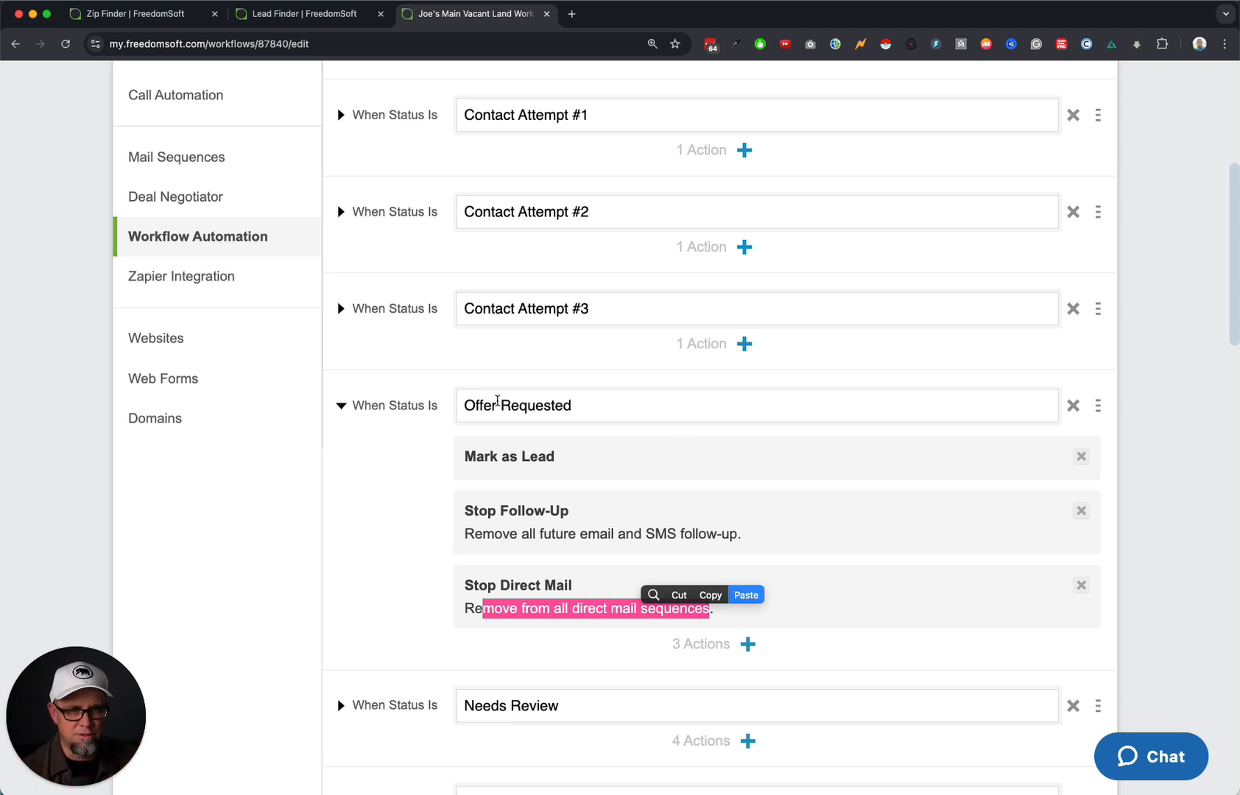
click(399, 507)
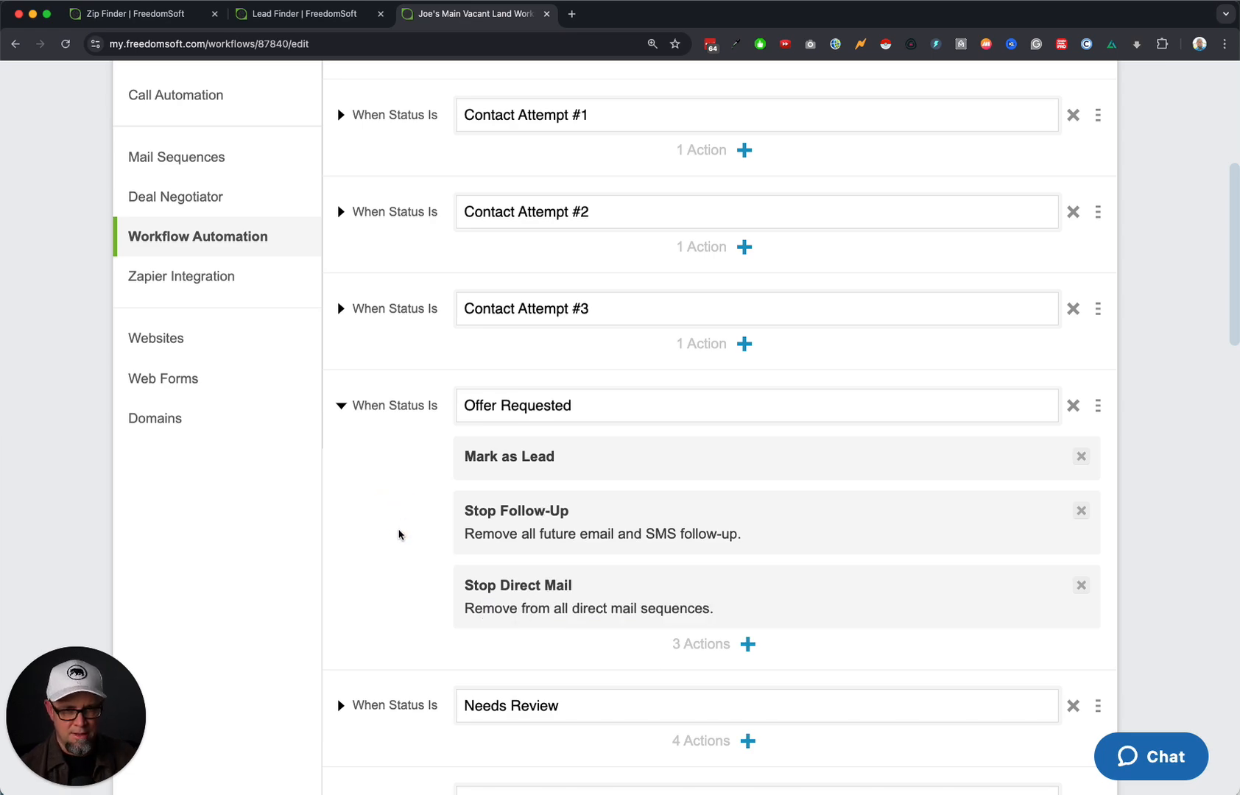
scroll(398, 534, down, 15)
click(712, 707)
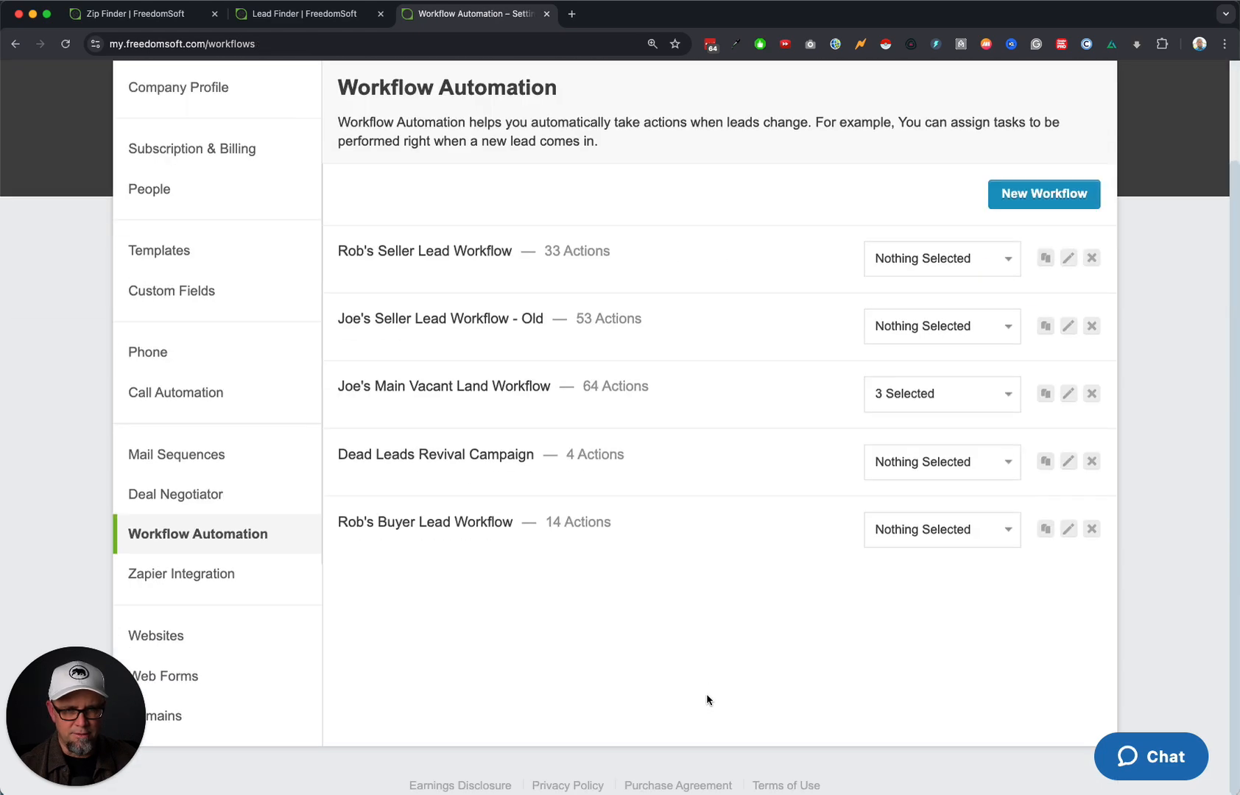
Delete the Mail Sent - 31 Jan 2025 and 06 Feb 2025 status sets and update the workflow.
click(1069, 396)
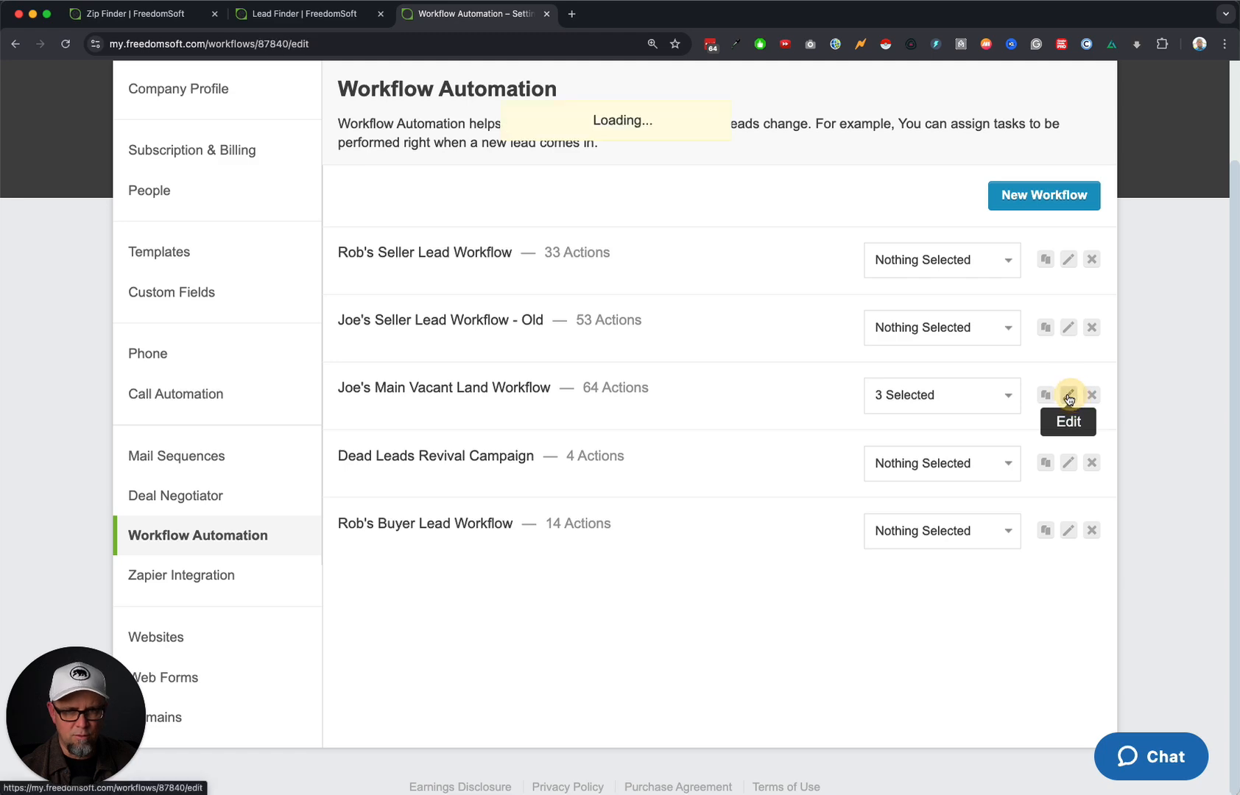
scroll(678, 556, down, 10)
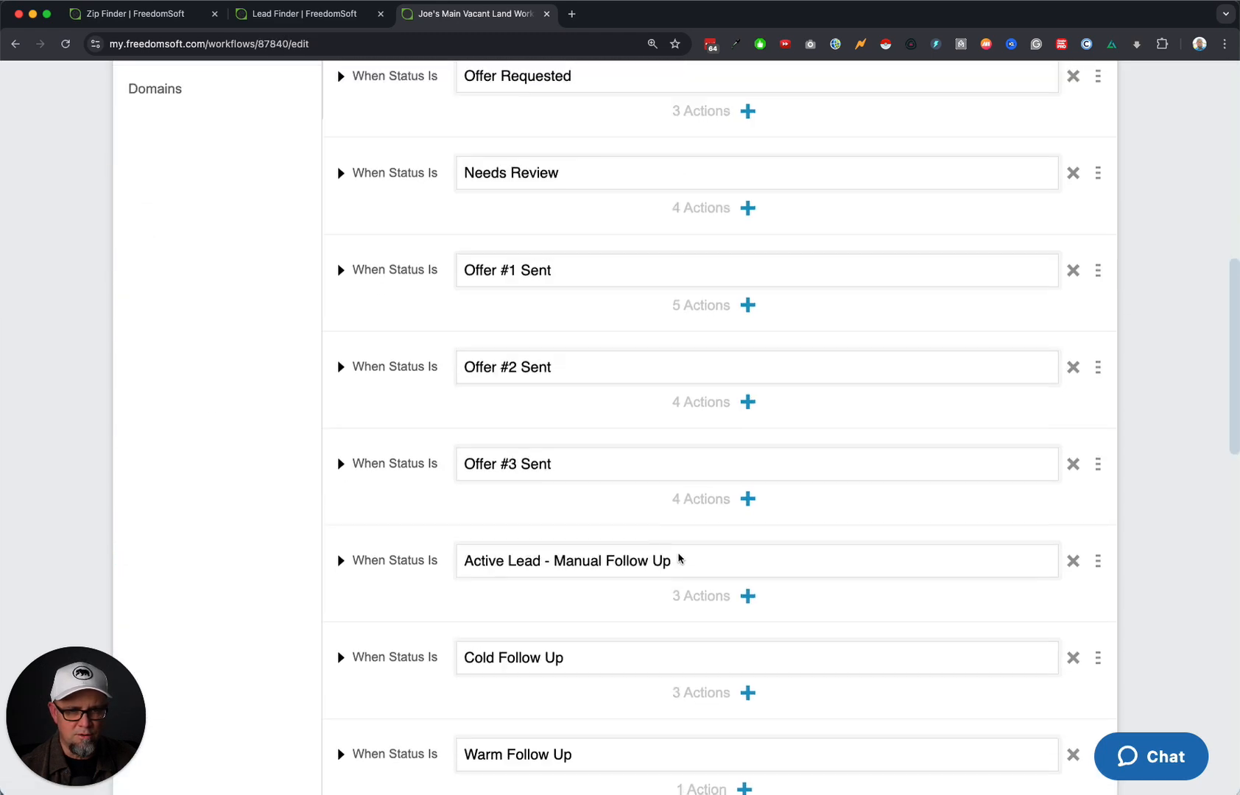
scroll(679, 559, down, 15)
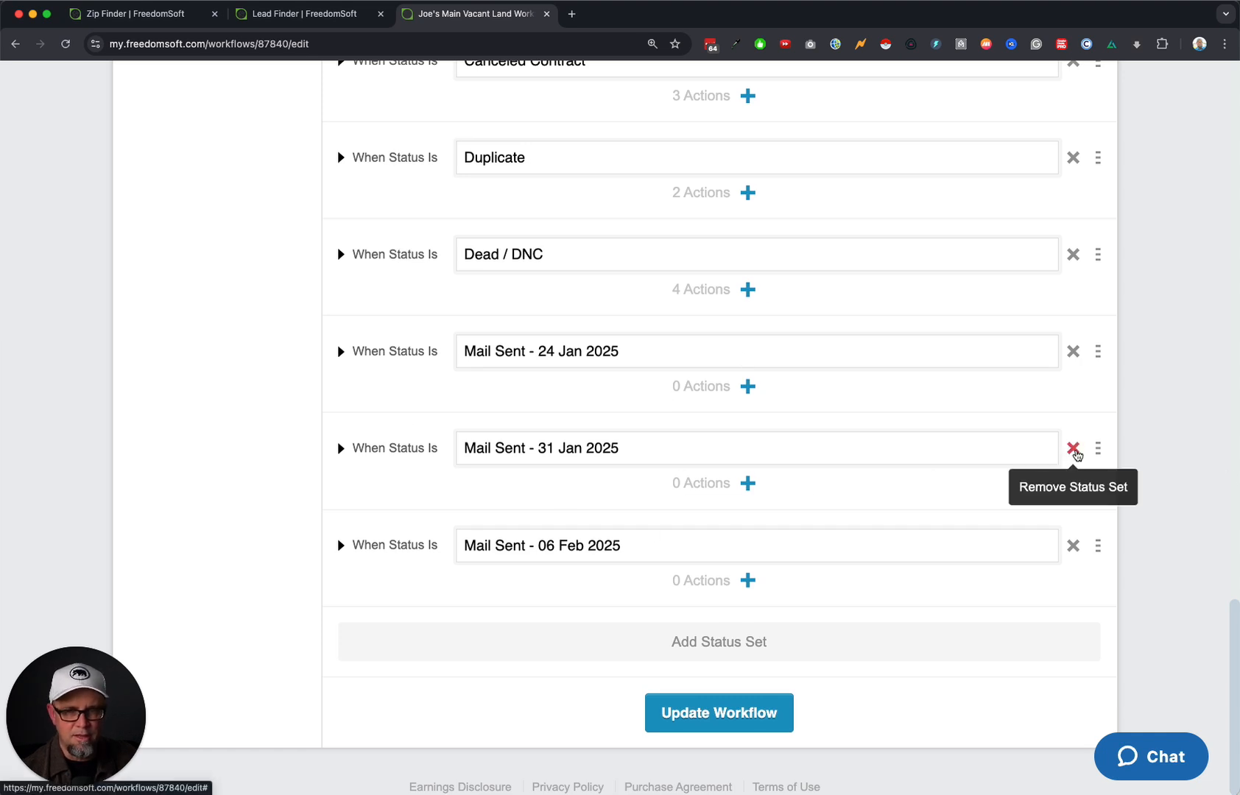
click(1073, 448)
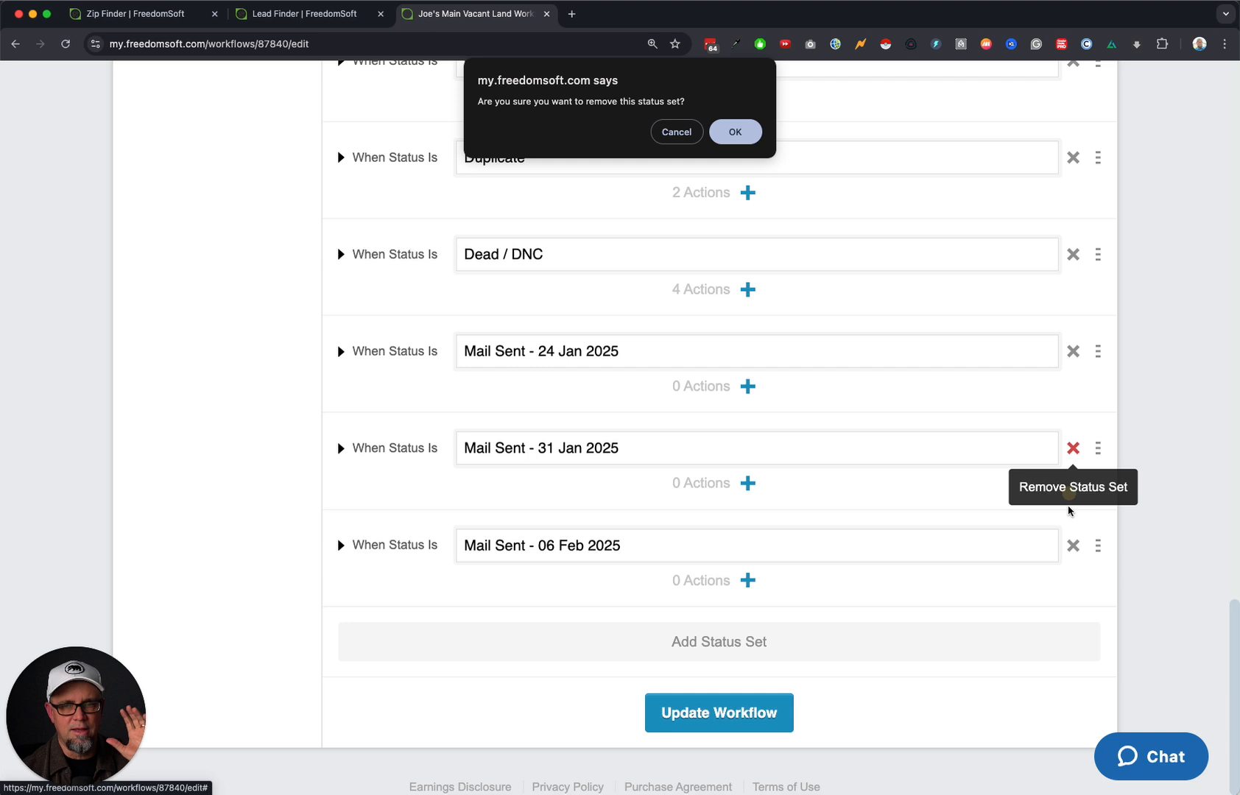
click(726, 130)
click(1069, 545)
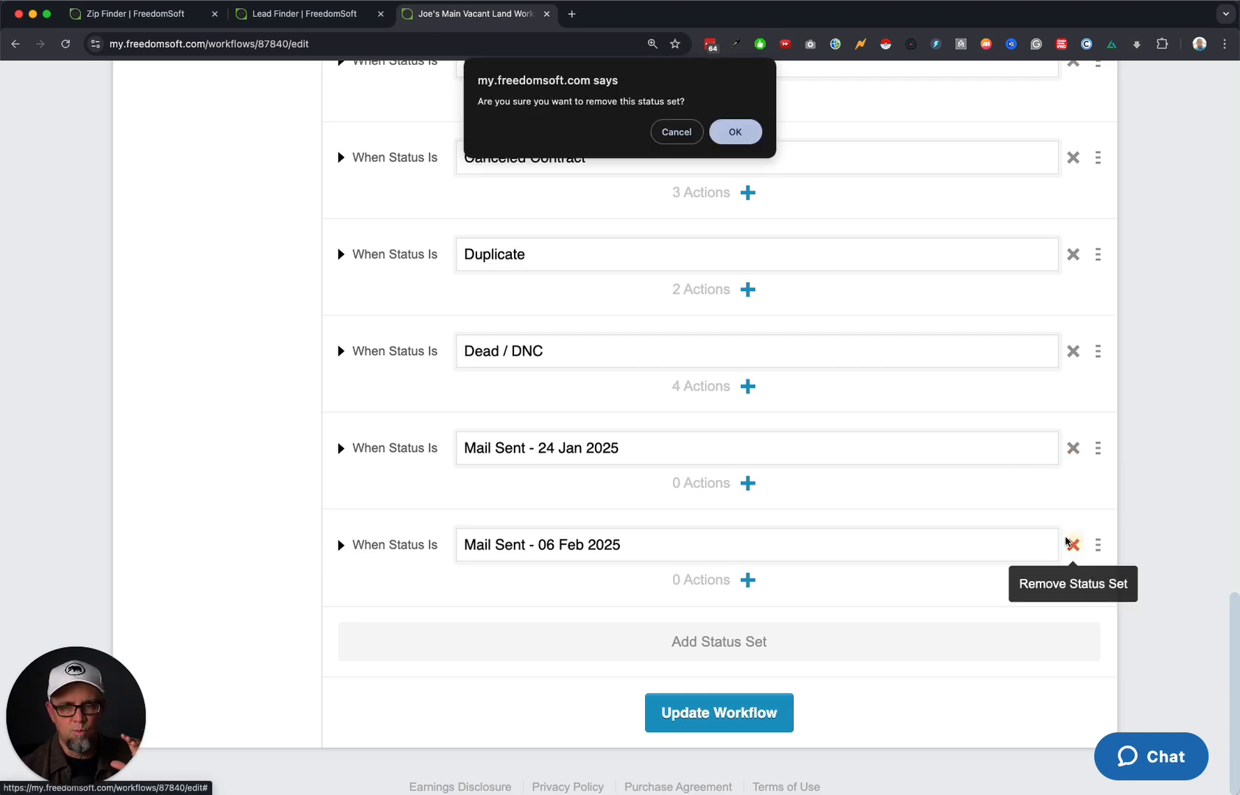
click(737, 137)
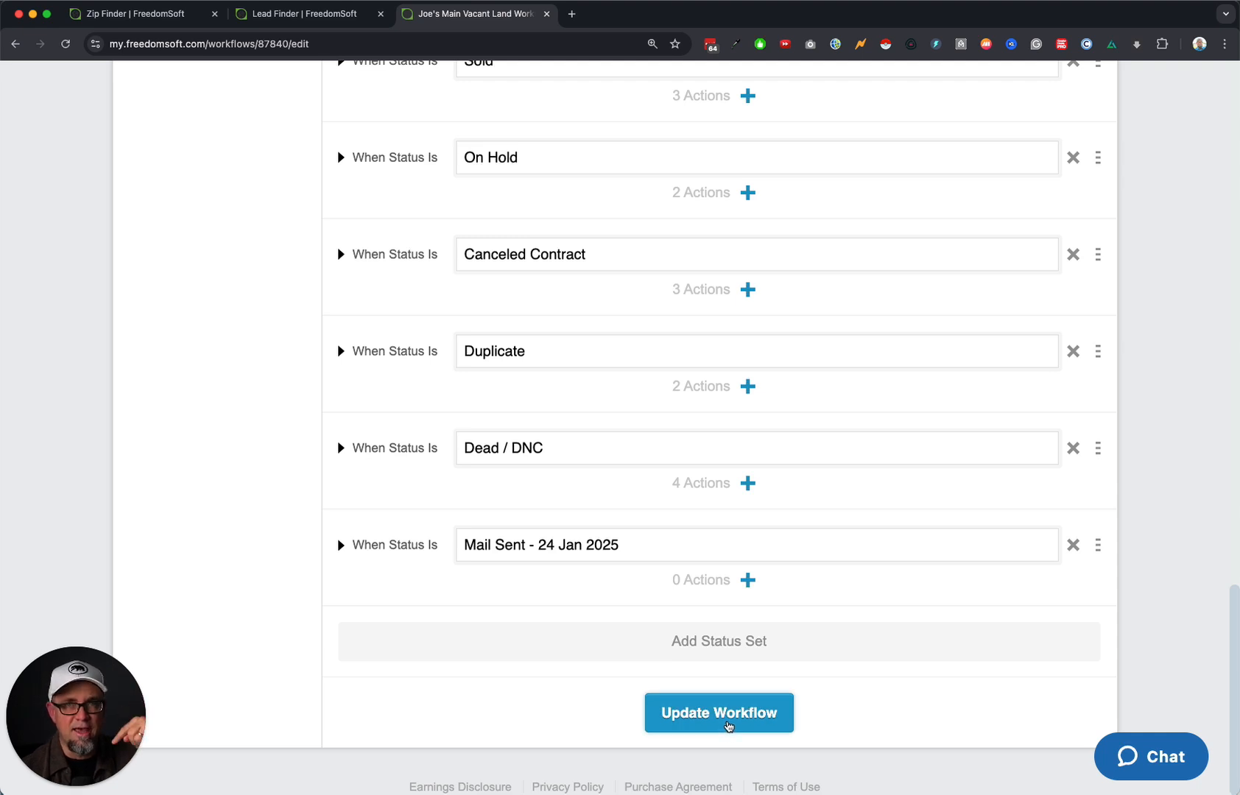
click(729, 726)
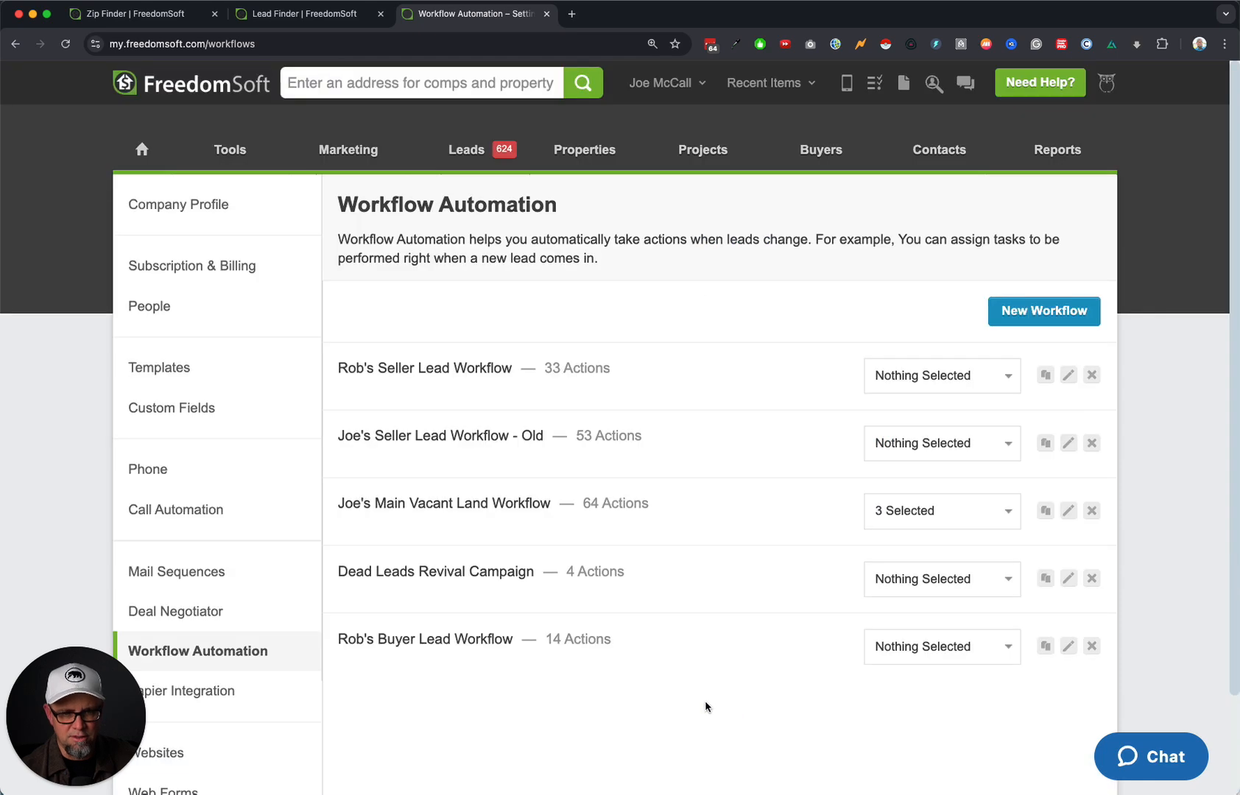
Show the Land Owners LIST leads mailed on 24 Jan 2025.
mouse_move(466, 150)
click(476, 279)
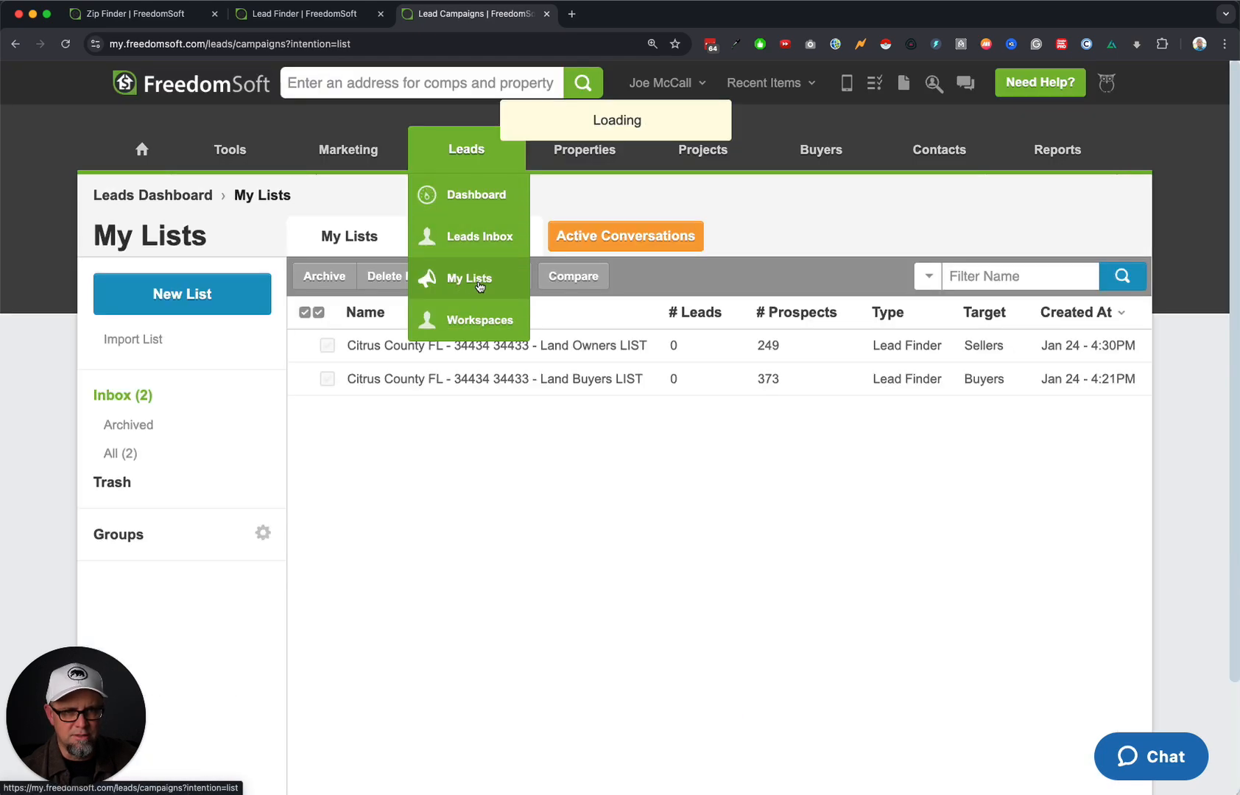
click(586, 352)
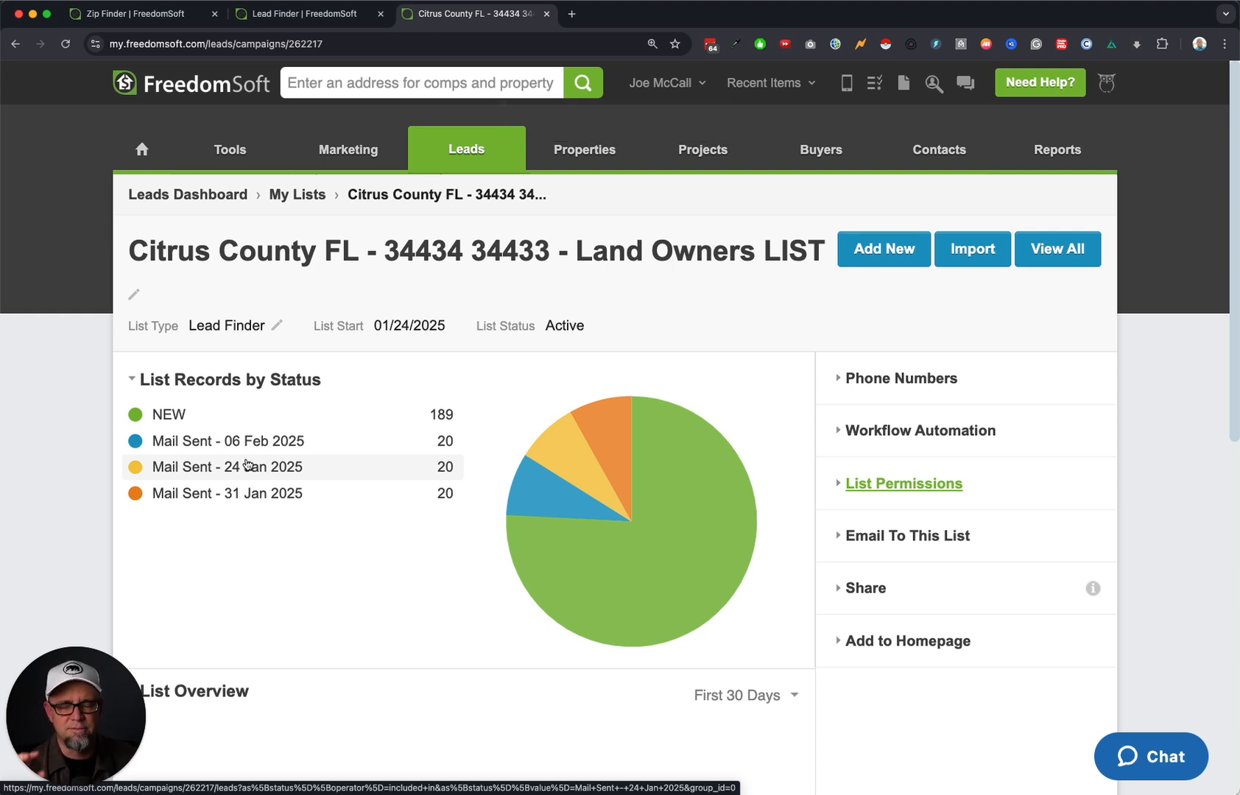
click(287, 471)
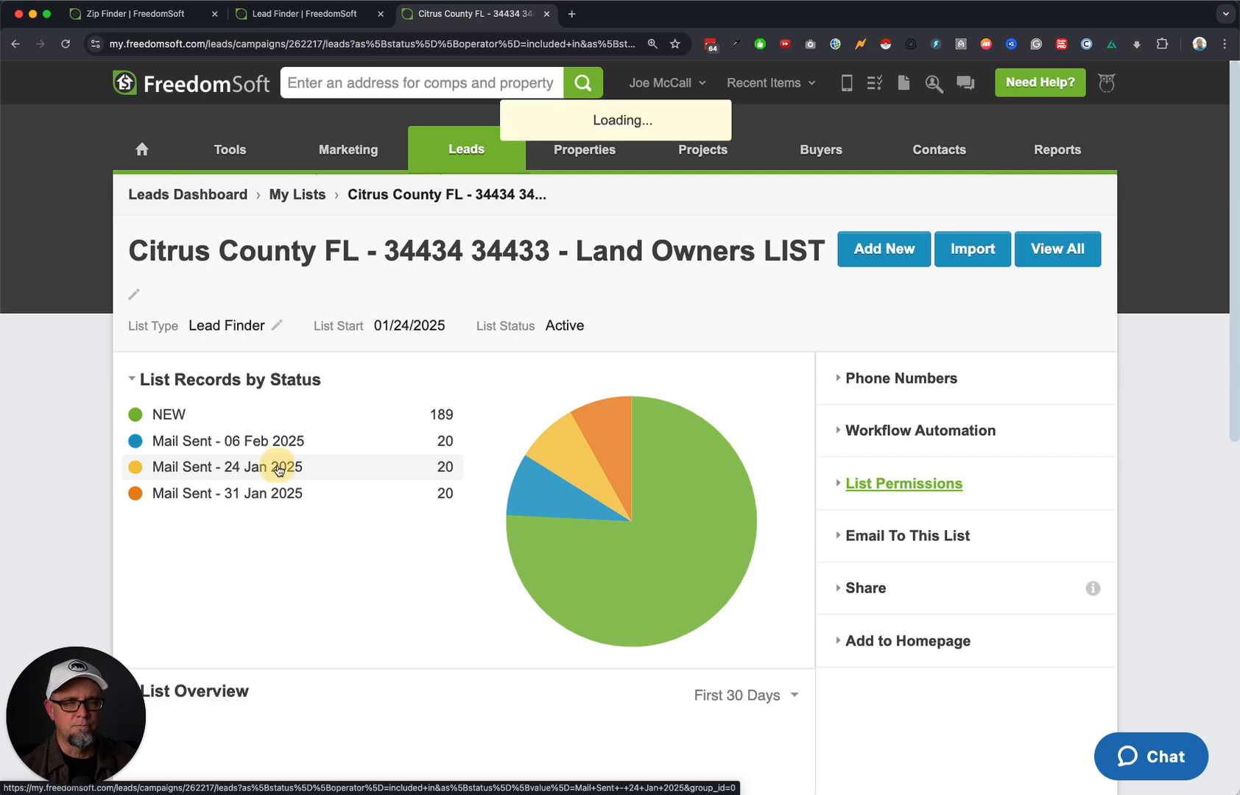
Open the Offer Requested lead from the Leads Inbox and view its communications history.
mouse_move(475, 145)
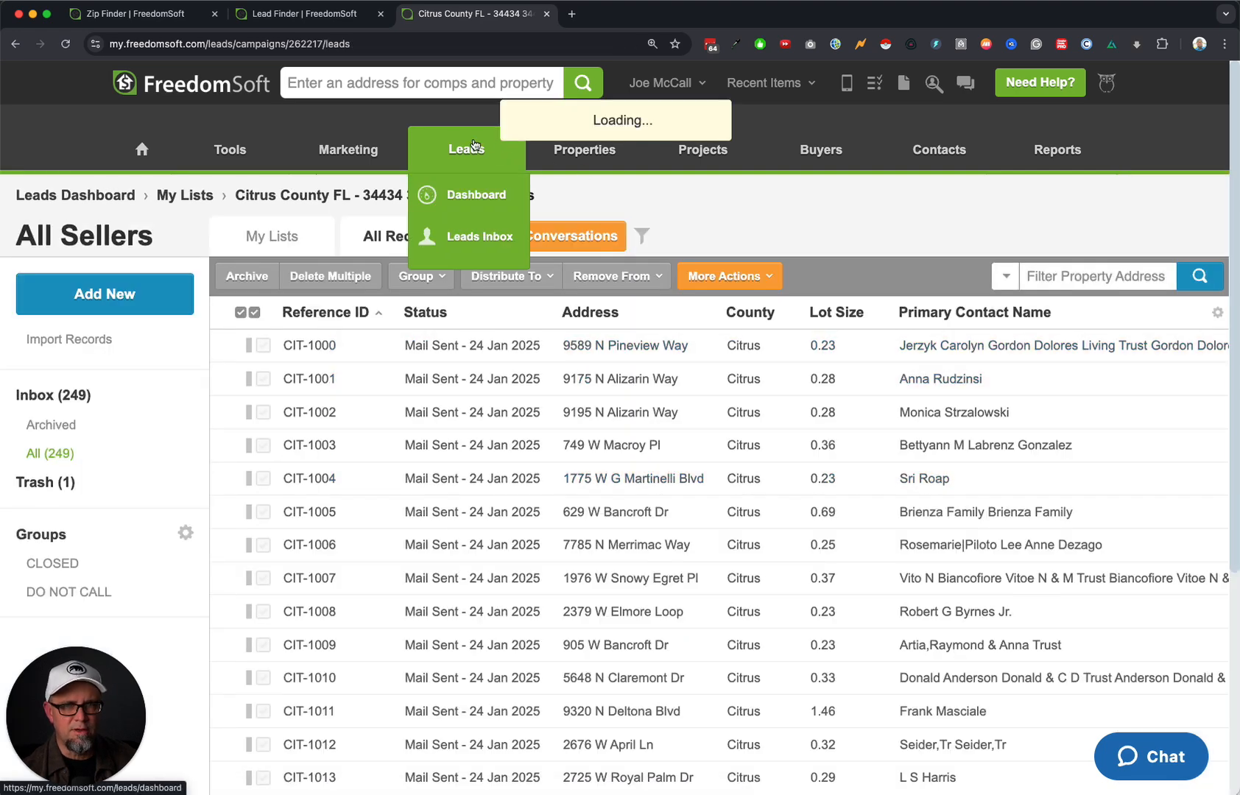
click(475, 236)
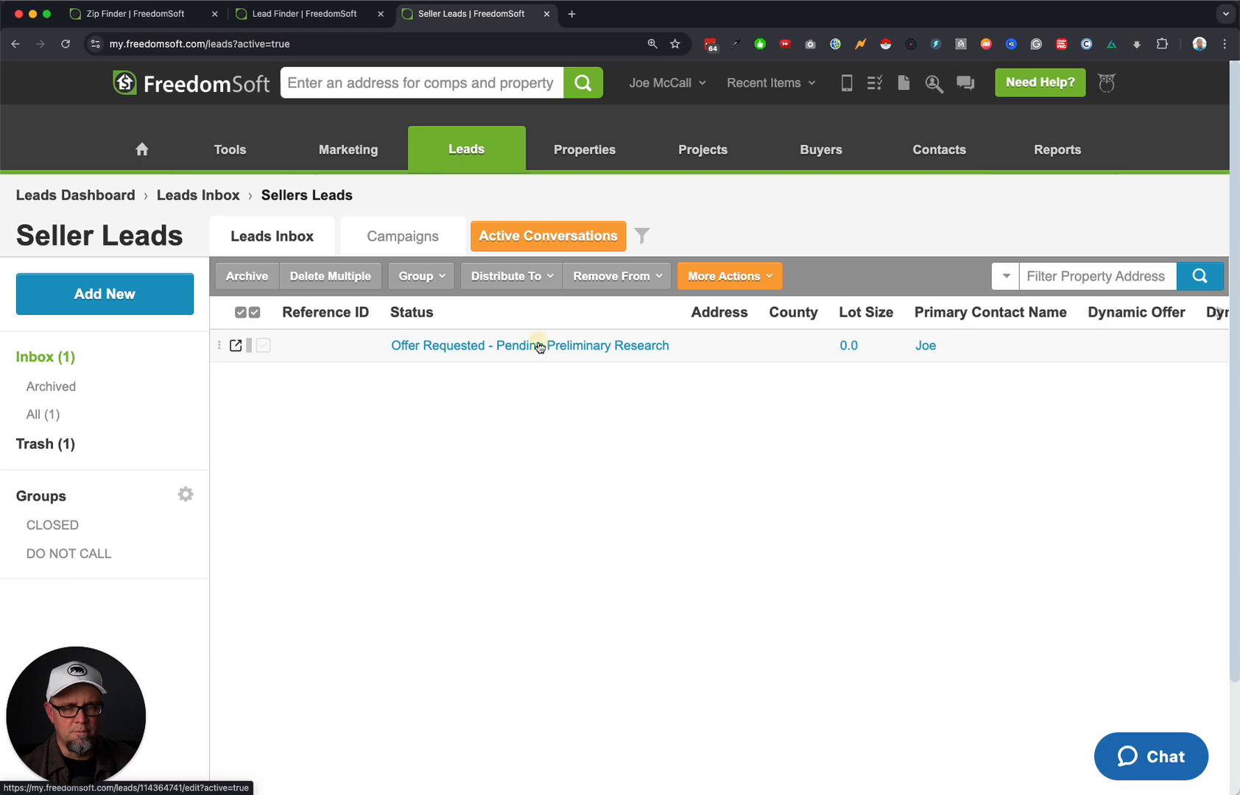
click(536, 345)
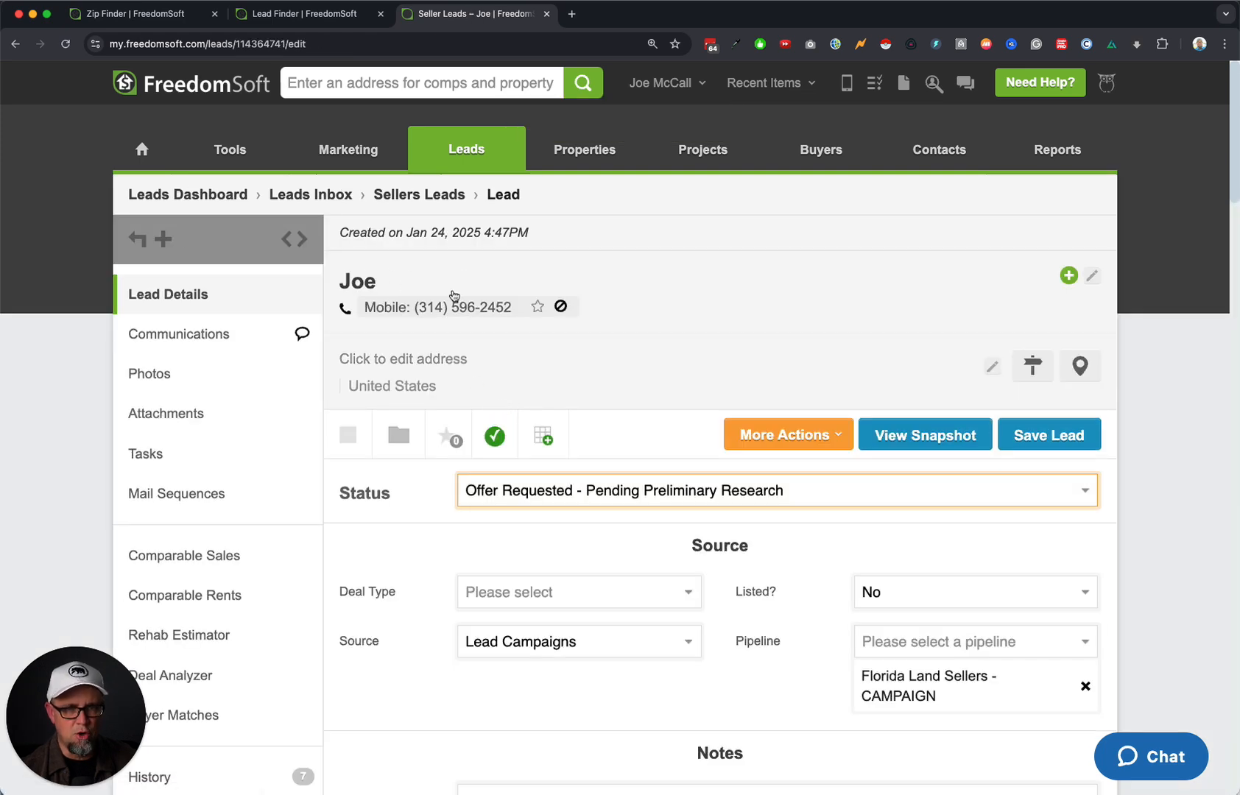
scroll(589, 534, down, 4)
scroll(589, 530, up, 4)
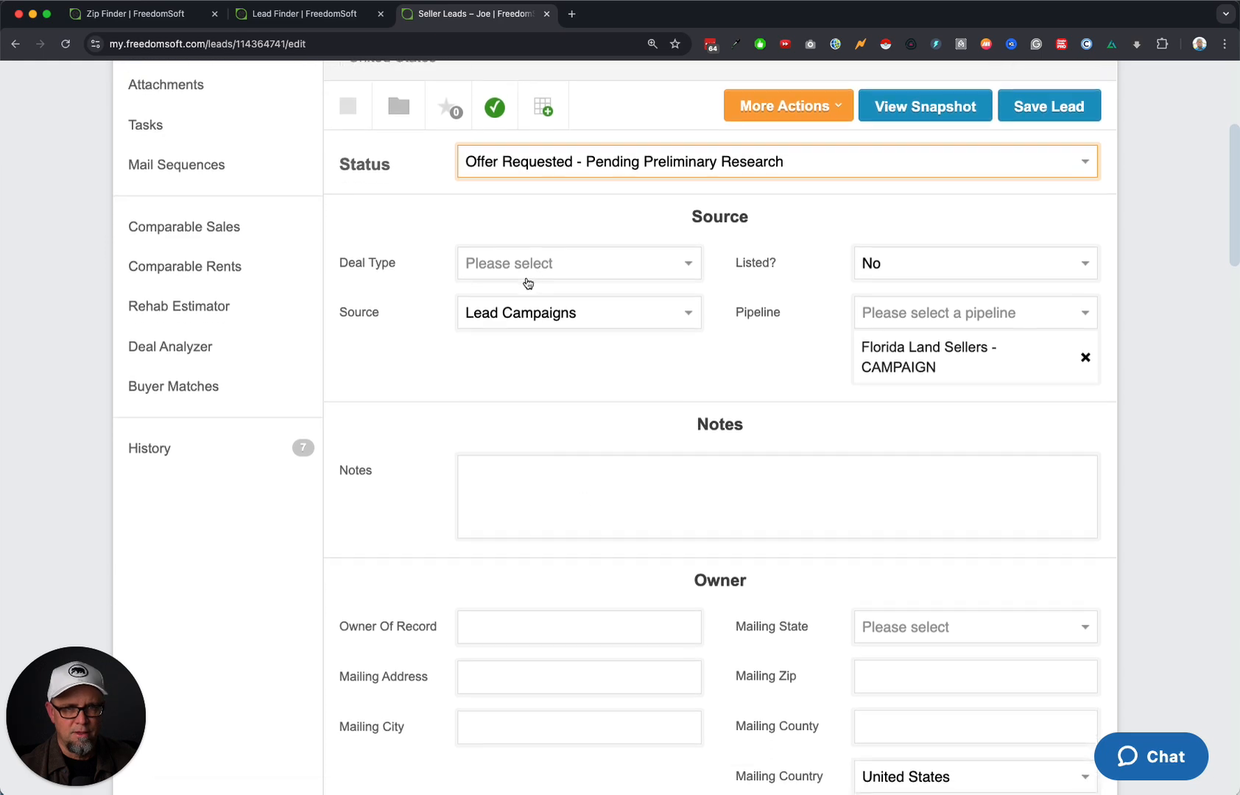
click(231, 335)
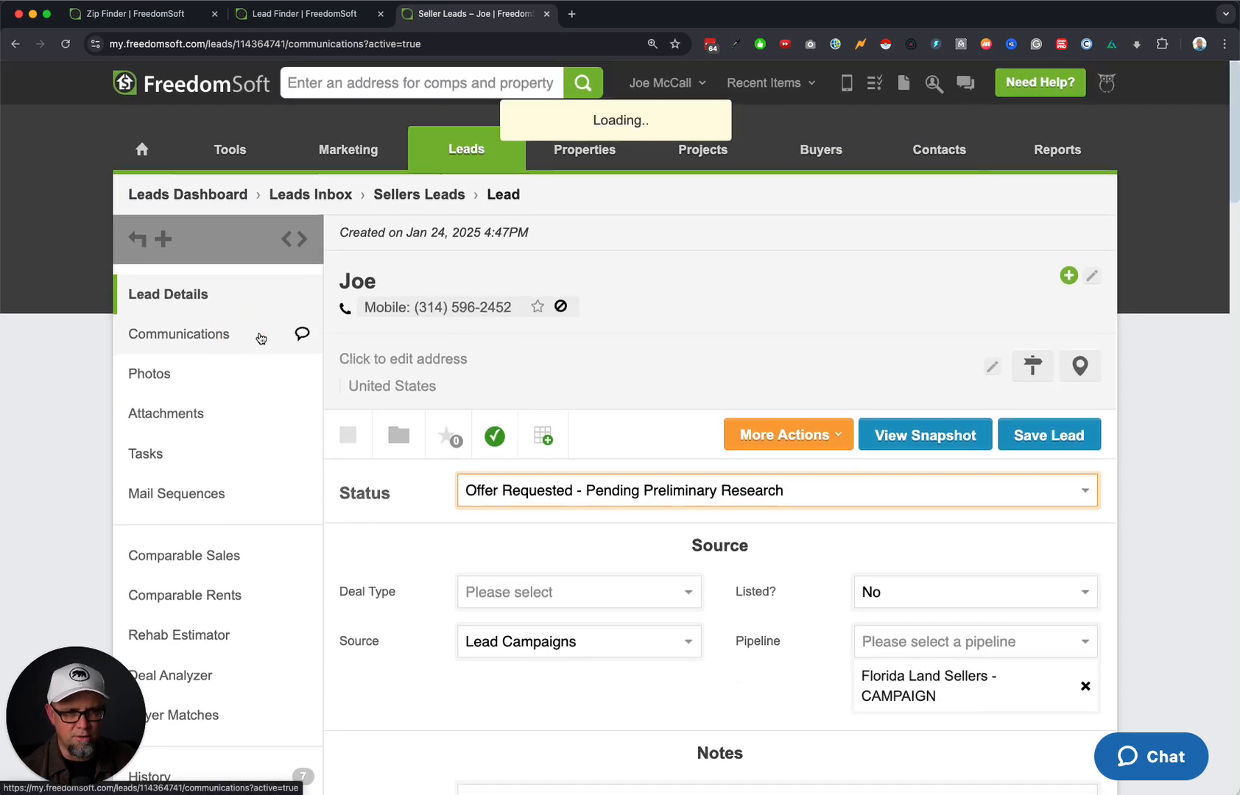
Play the outbound call recording, skip ahead, pause it, and select the CIT-1008 reference.
scroll(346, 567, down, 5)
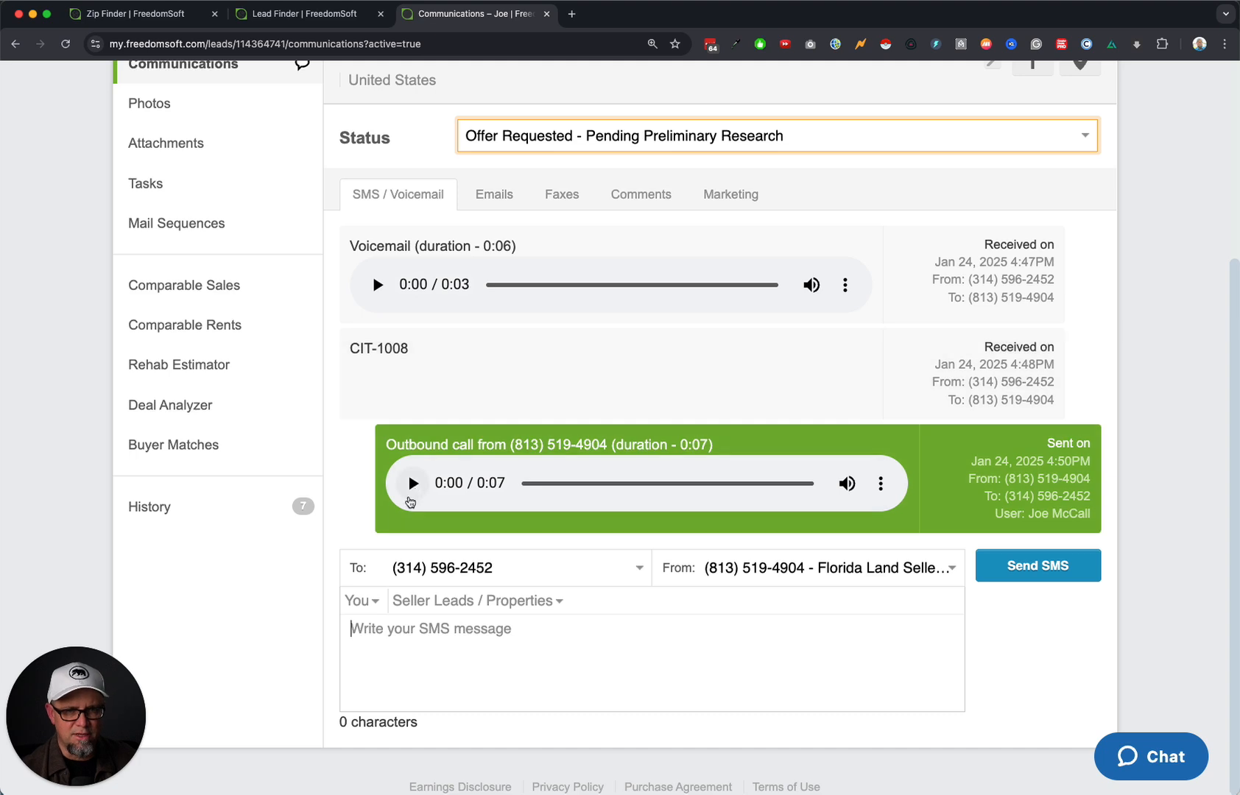
click(412, 484)
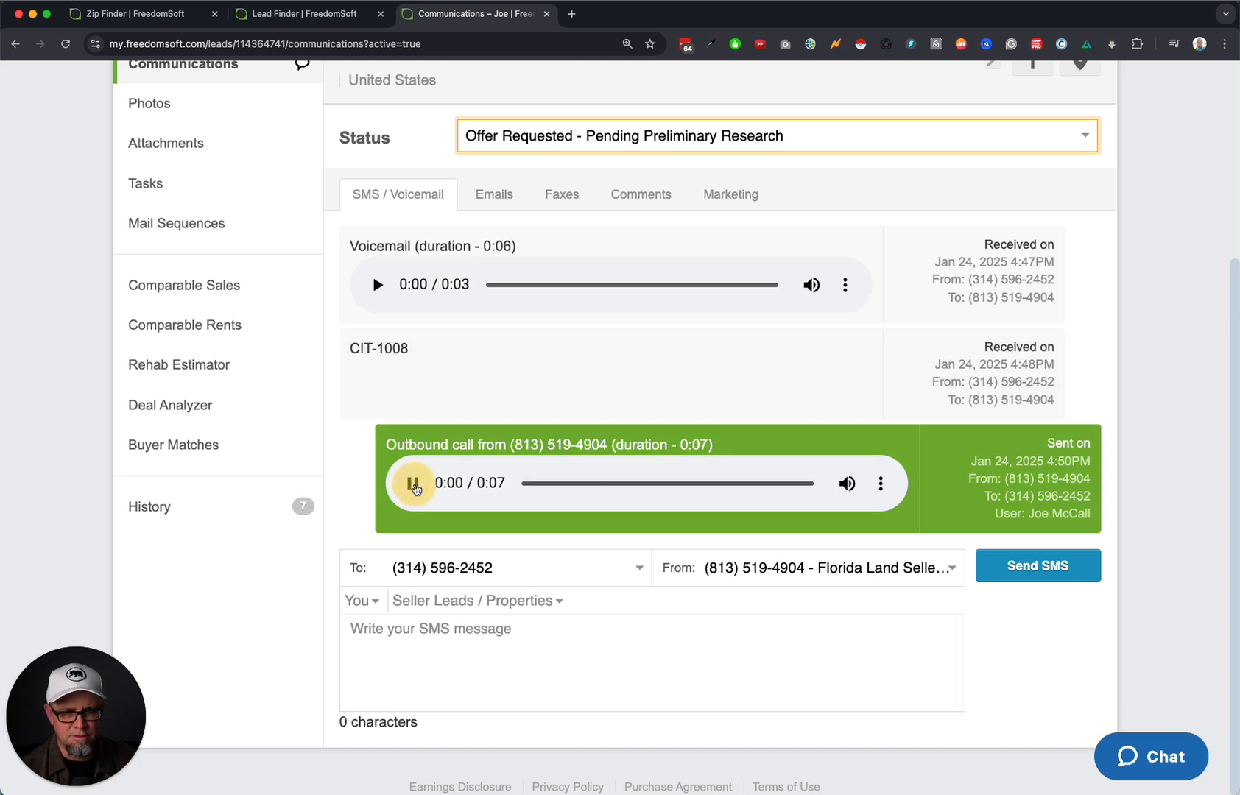
click(685, 484)
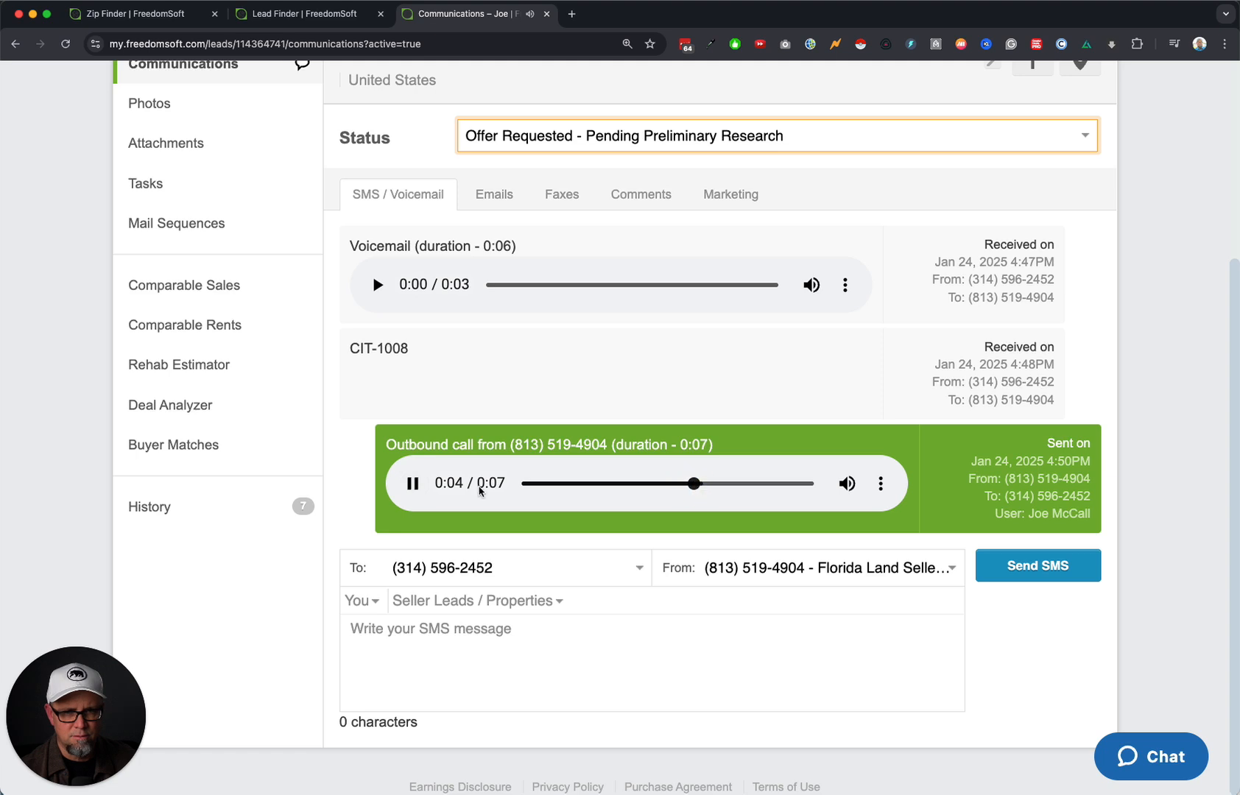
click(412, 483)
drag(409, 351, 349, 355)
scroll(498, 371, up, 5)
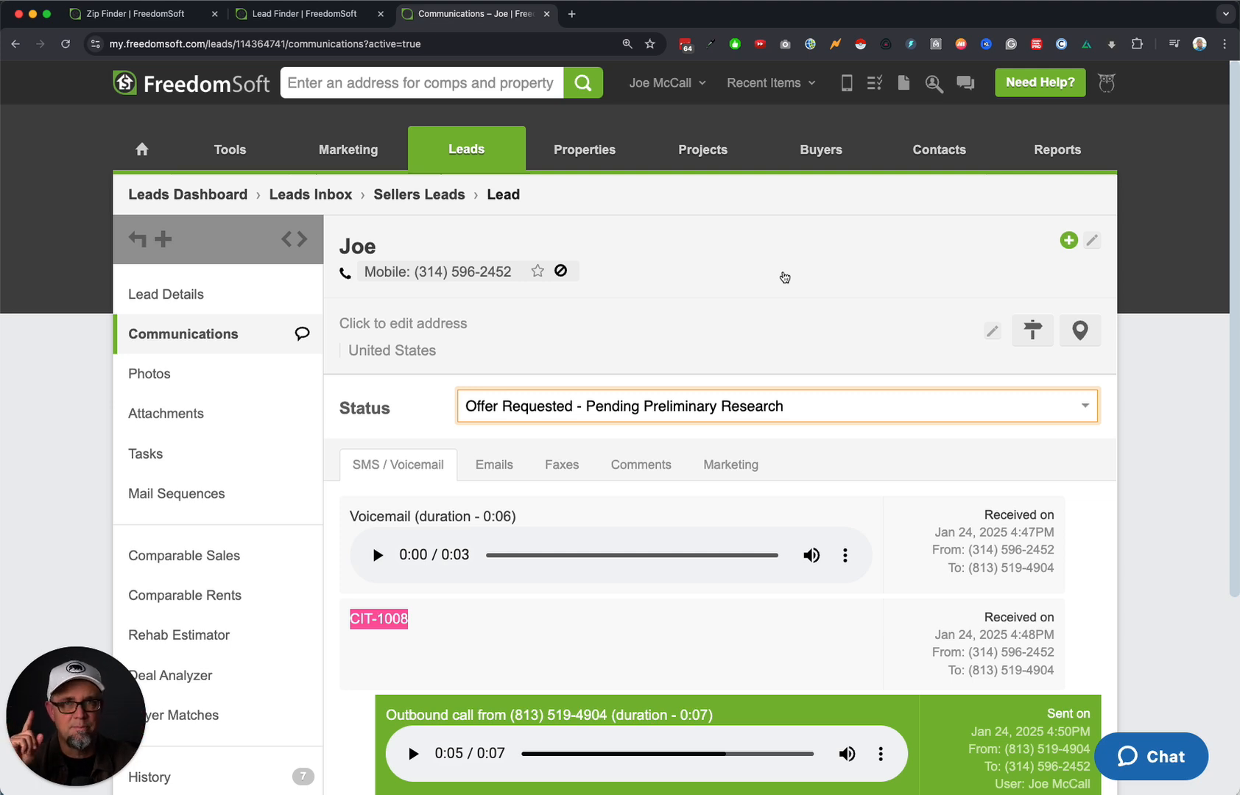
Copy the lead's mobile number from its contact details and save the contact.
click(785, 276)
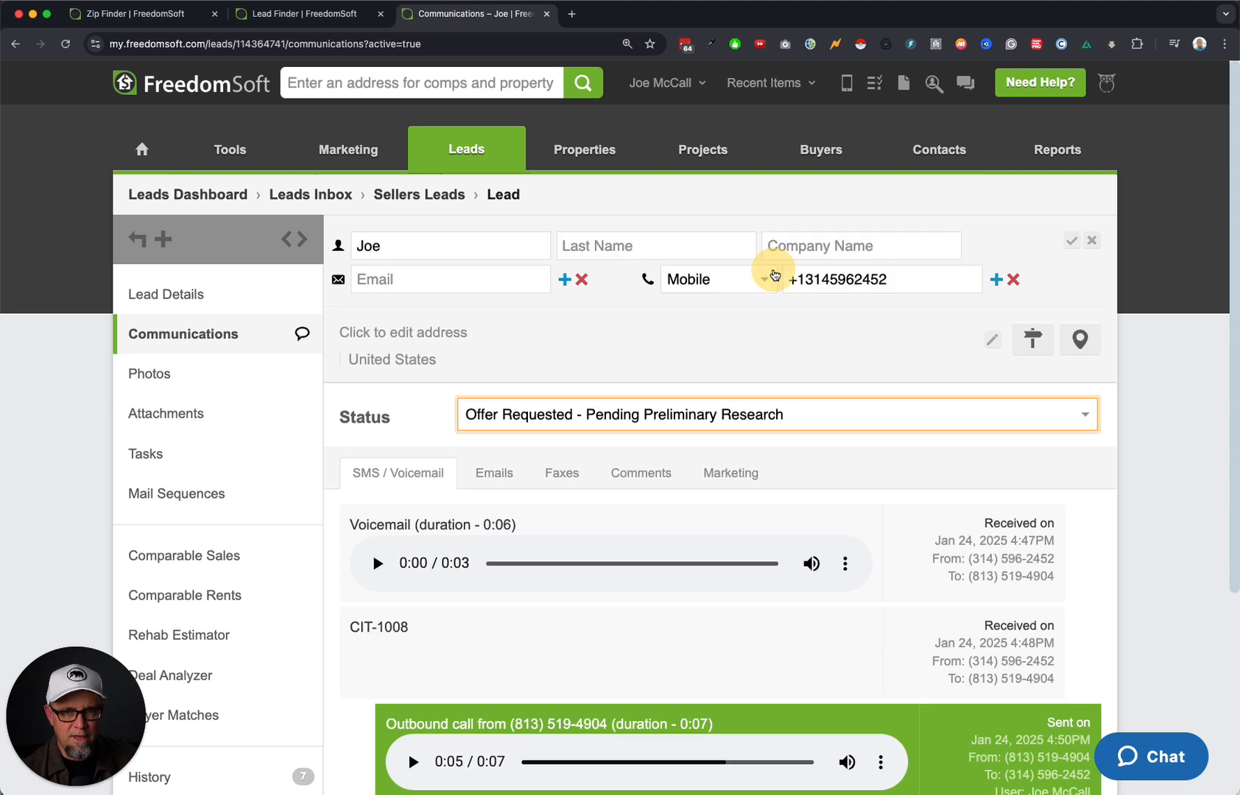
triple_click(860, 279)
key(super+c)
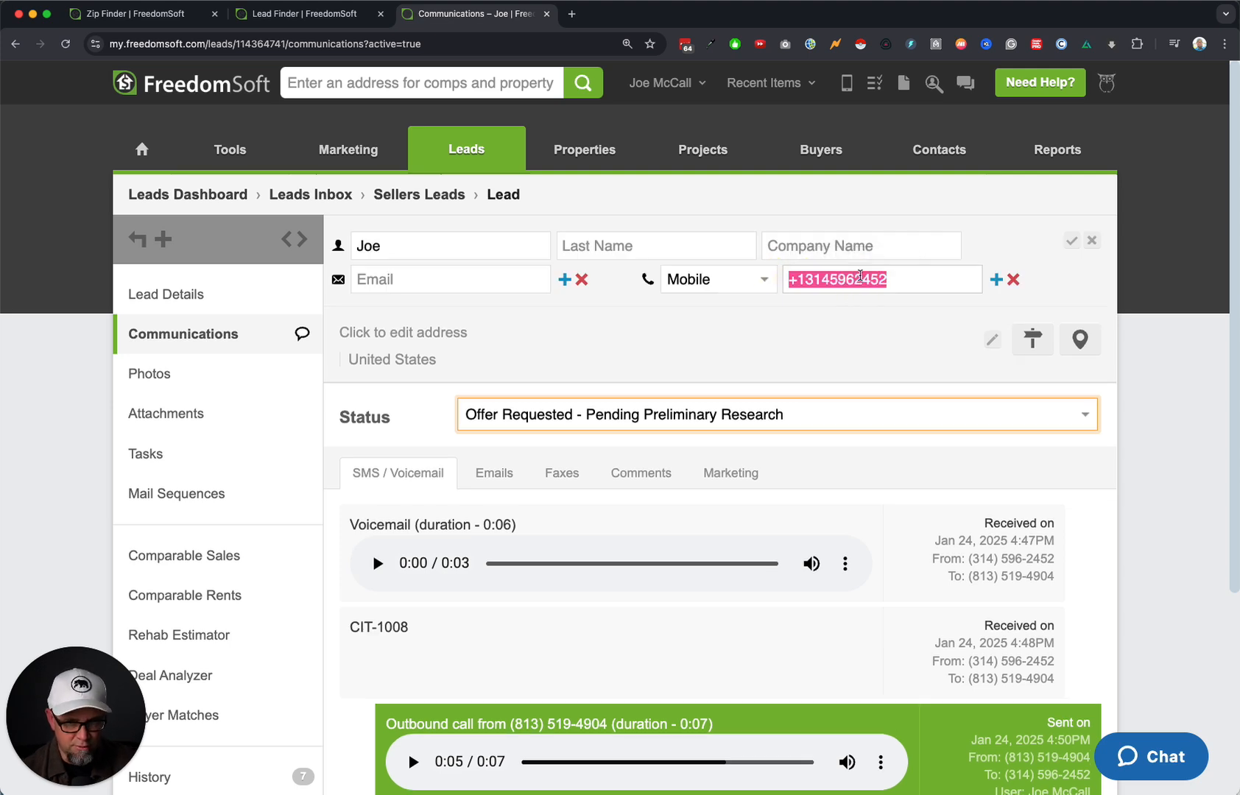
click(1071, 240)
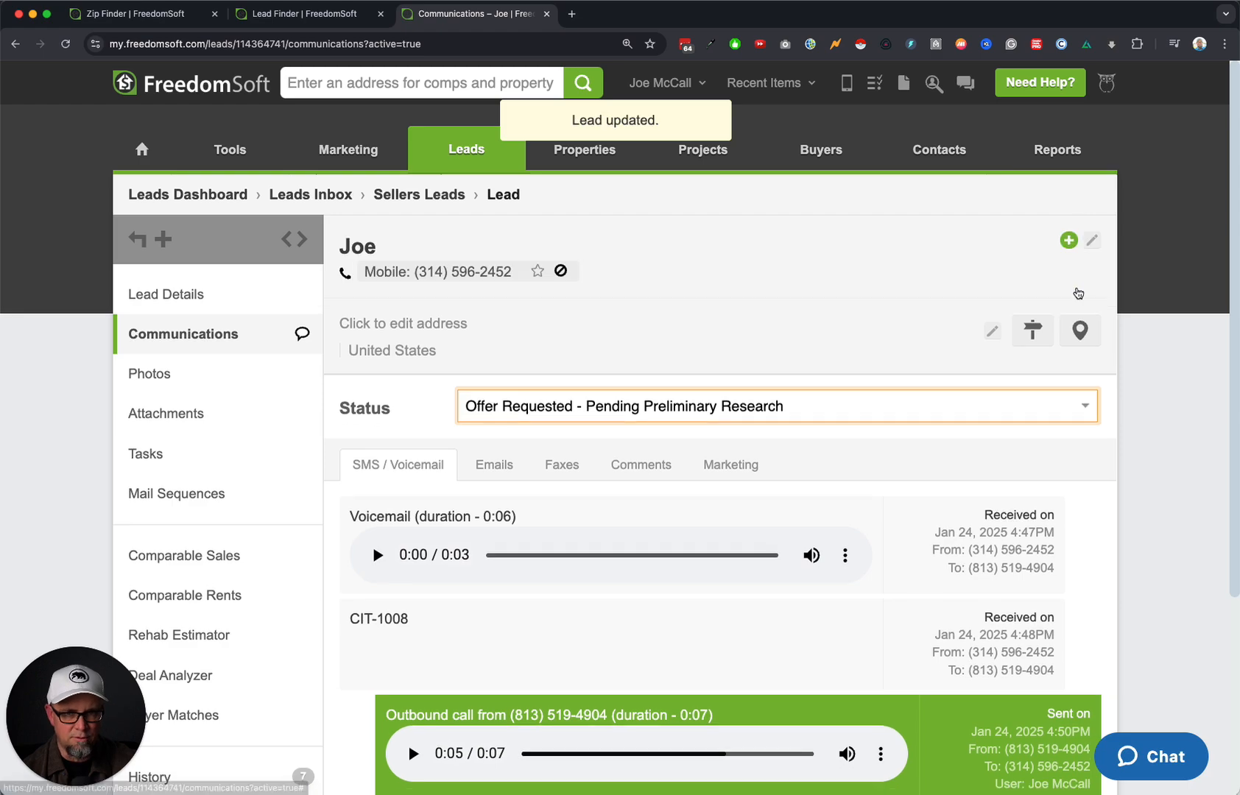
scroll(723, 579, down, 4)
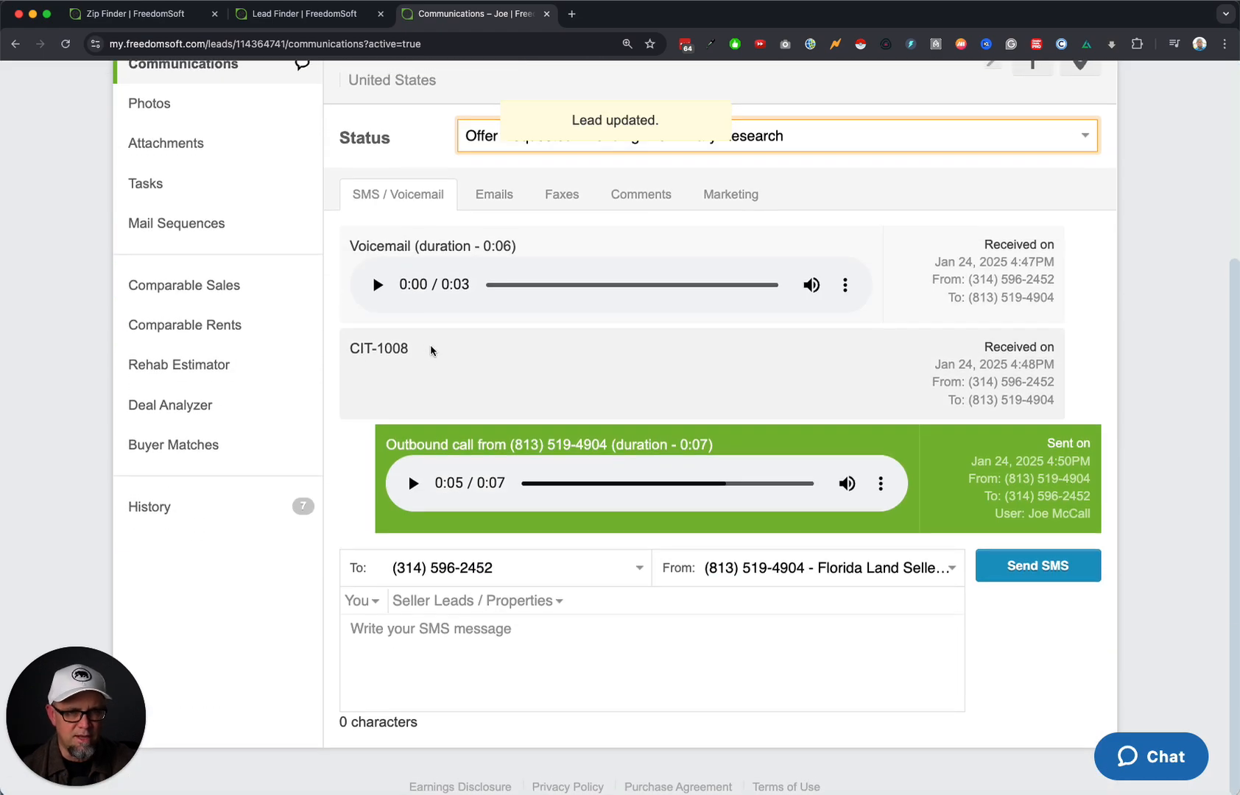
scroll(535, 359, up, 4)
Show all records in the Land Owners LIST.
mouse_move(464, 146)
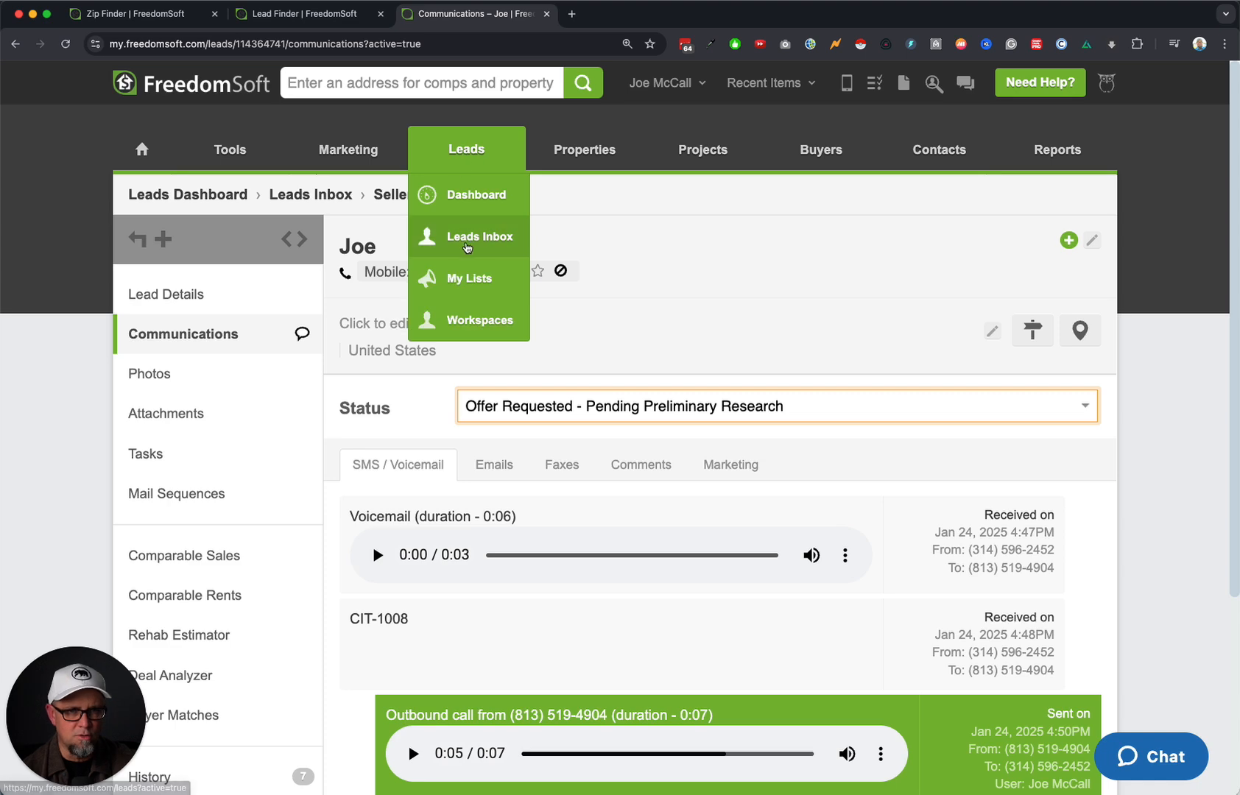
click(479, 290)
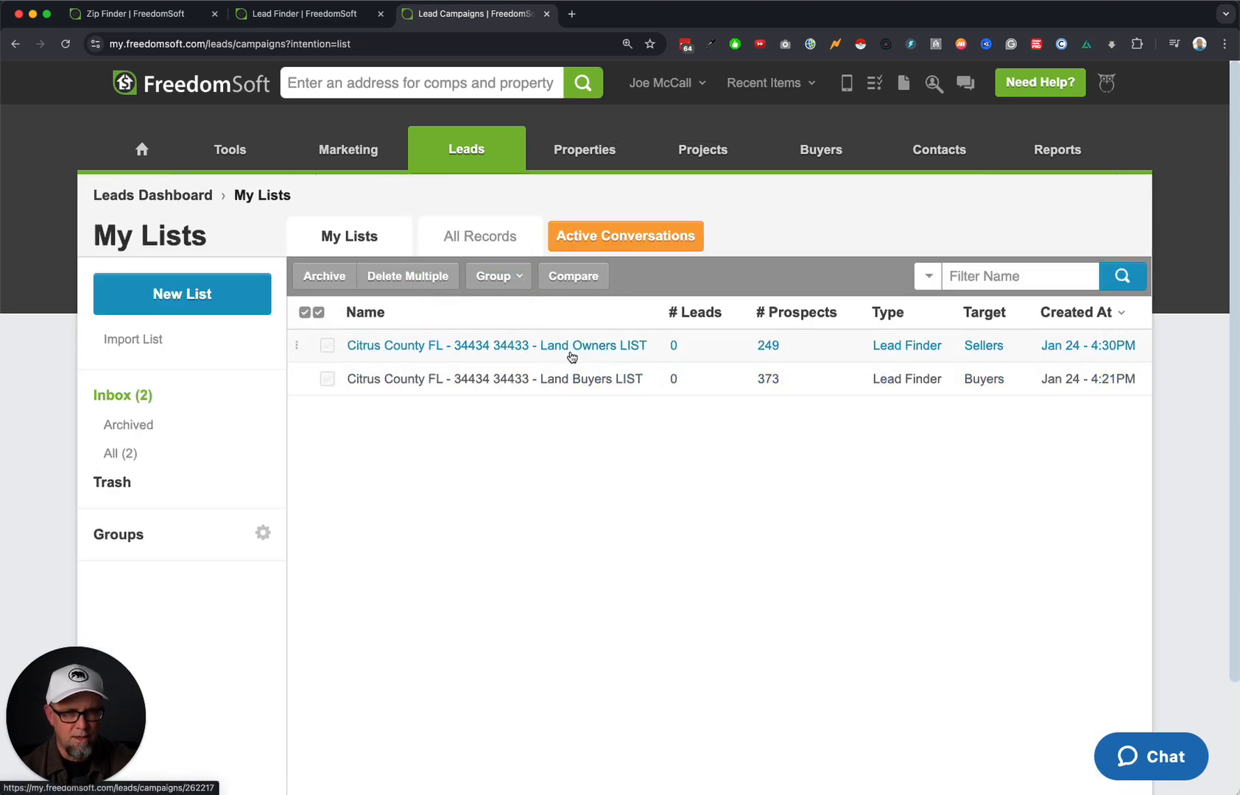
click(520, 346)
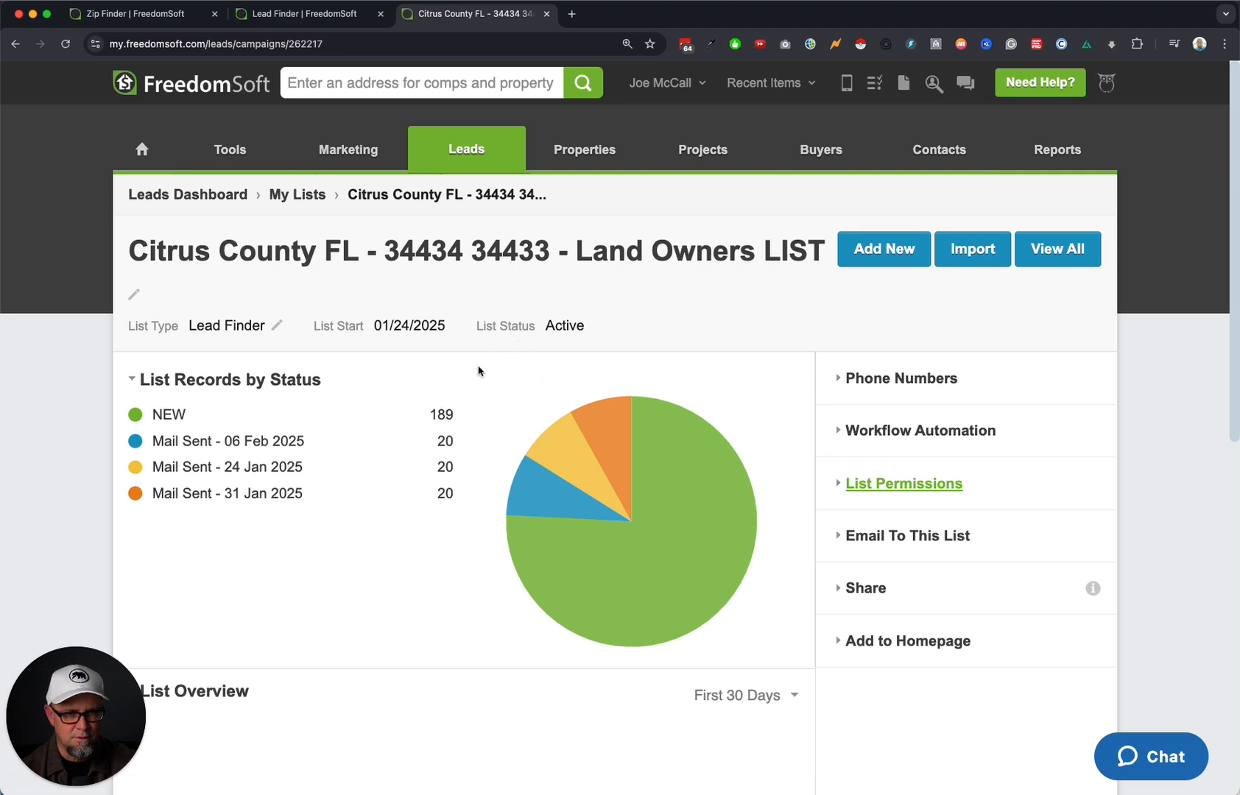
click(1040, 250)
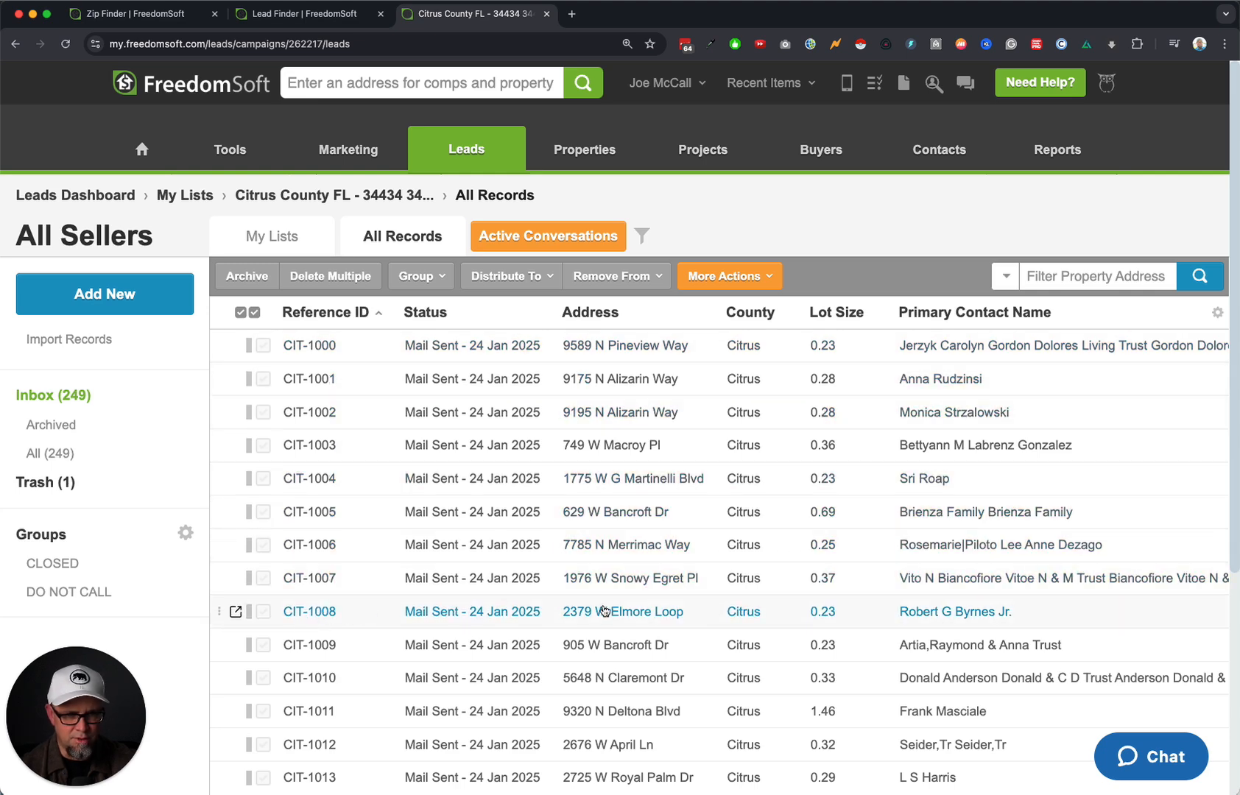
Filter the records by Reference ID containing '1' and run the search.
click(641, 236)
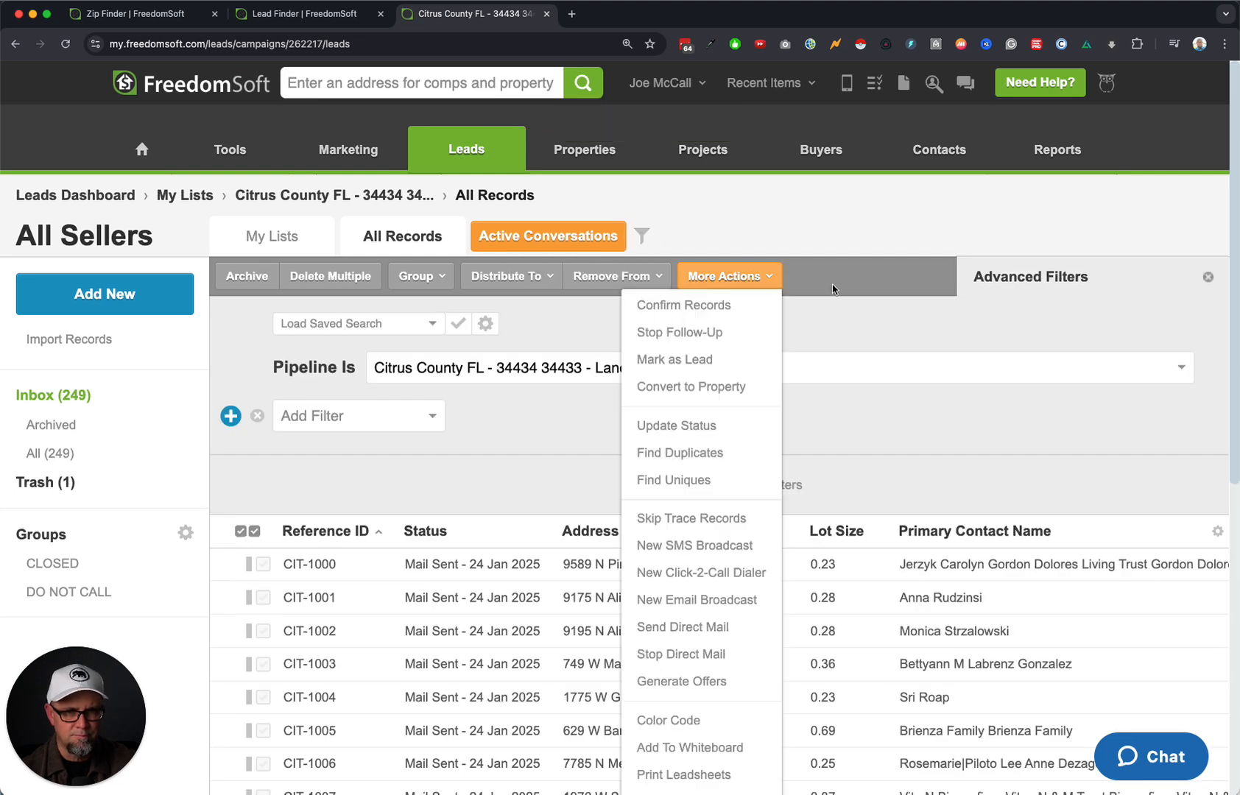
click(358, 418)
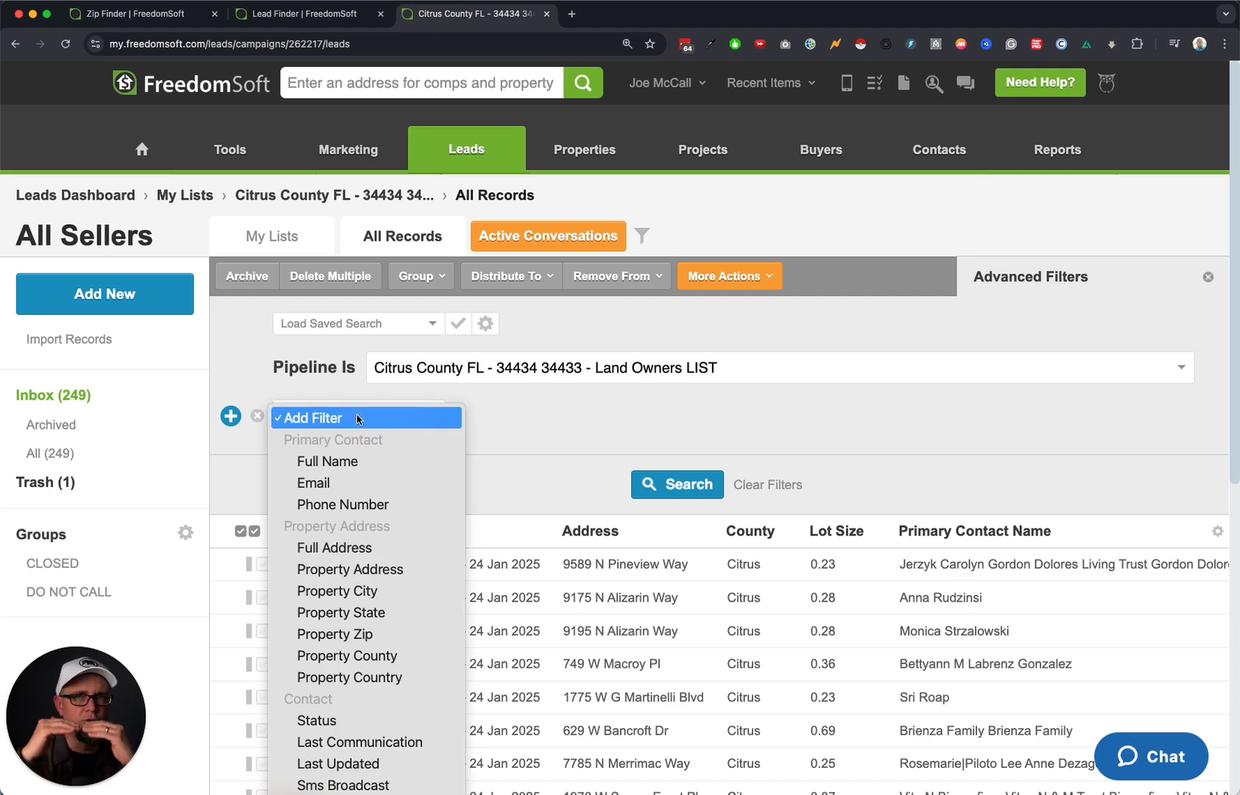
scroll(337, 587, down, 20)
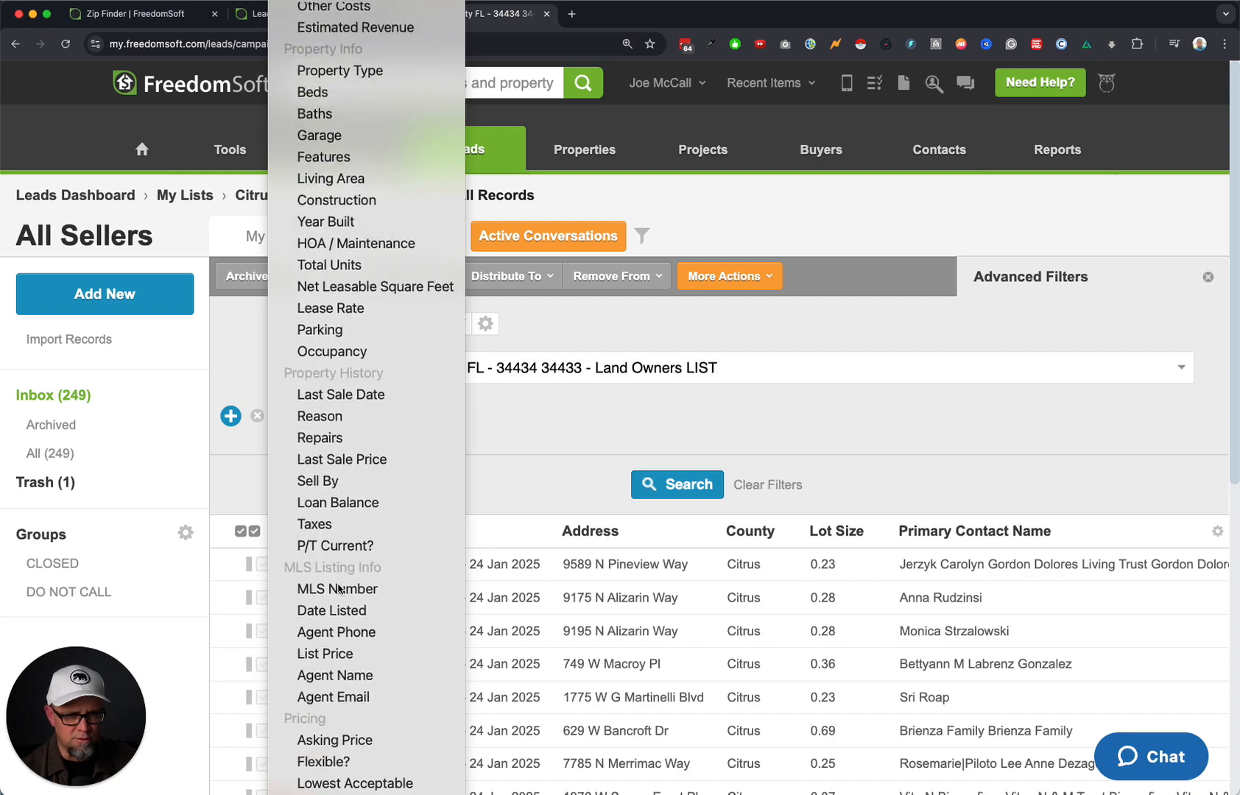
scroll(337, 587, down, 4)
click(521, 441)
click(347, 421)
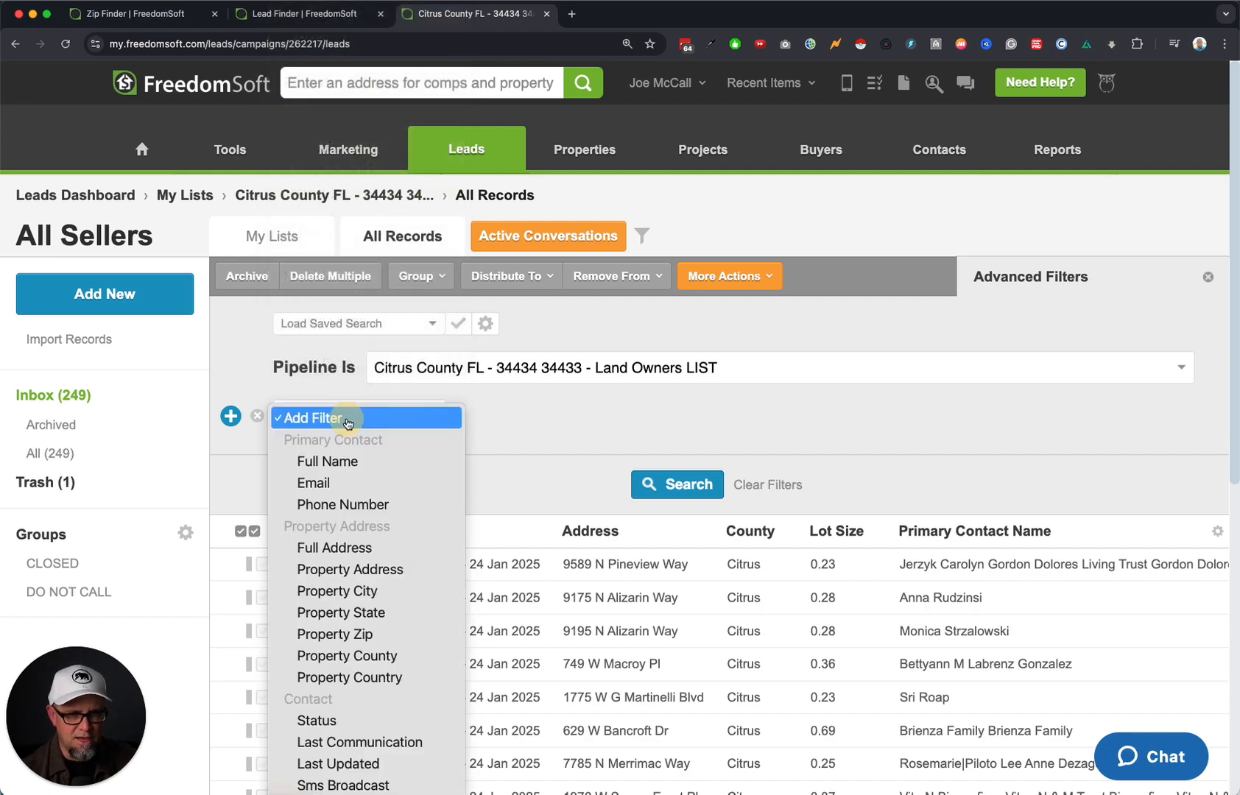
scroll(348, 423, down, 3)
click(348, 423)
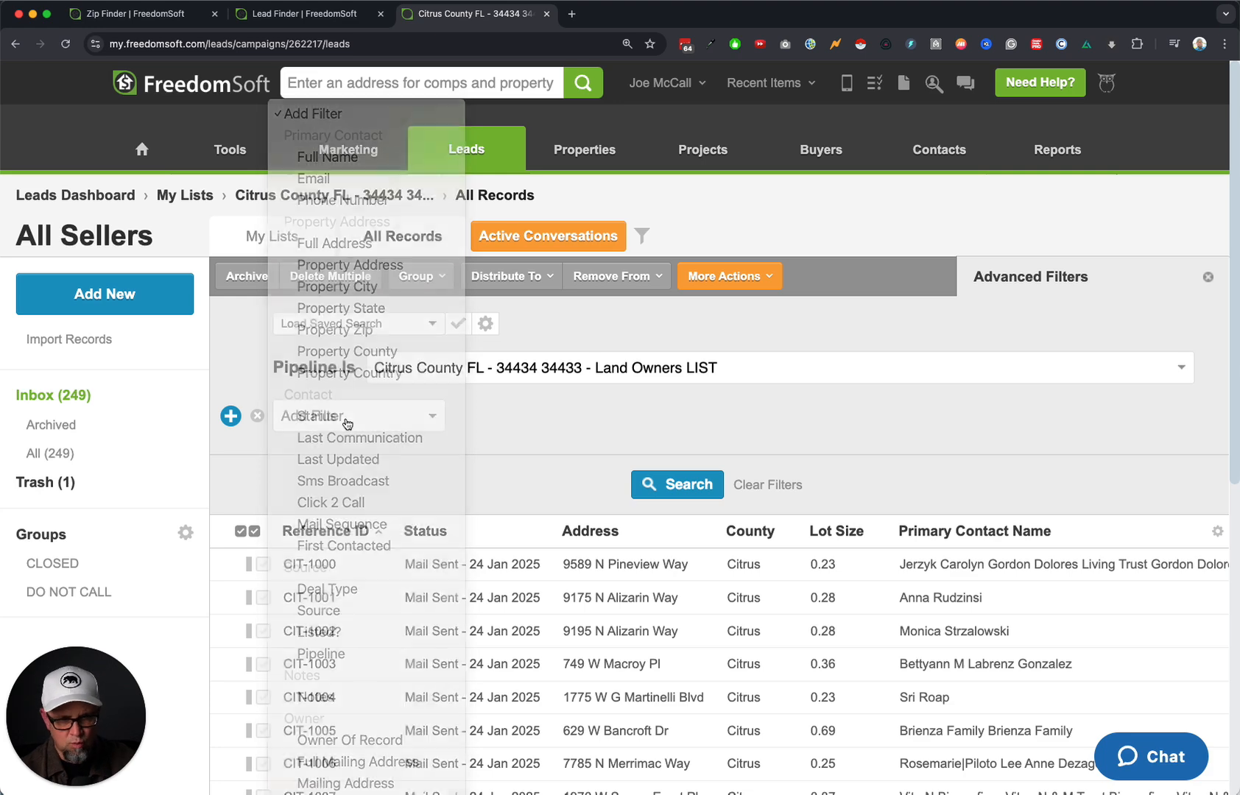
click(678, 413)
text(1008)
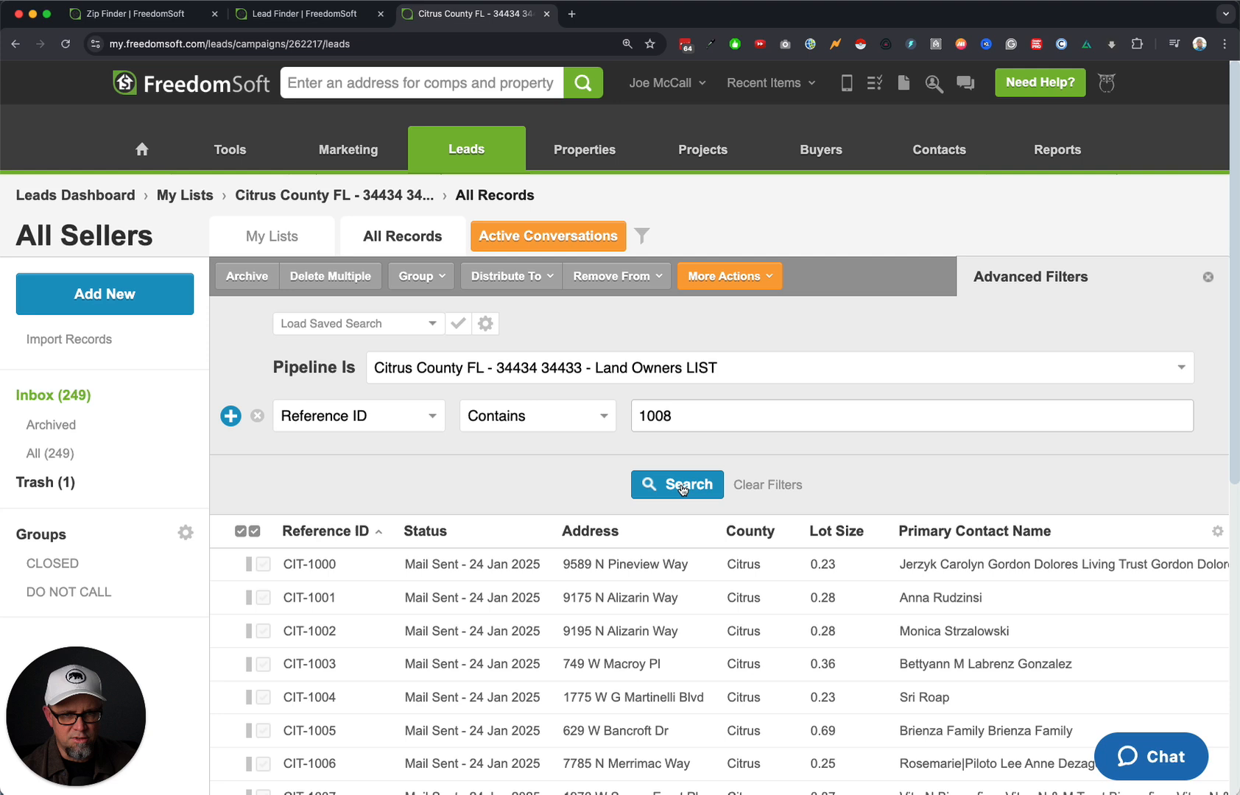
click(684, 489)
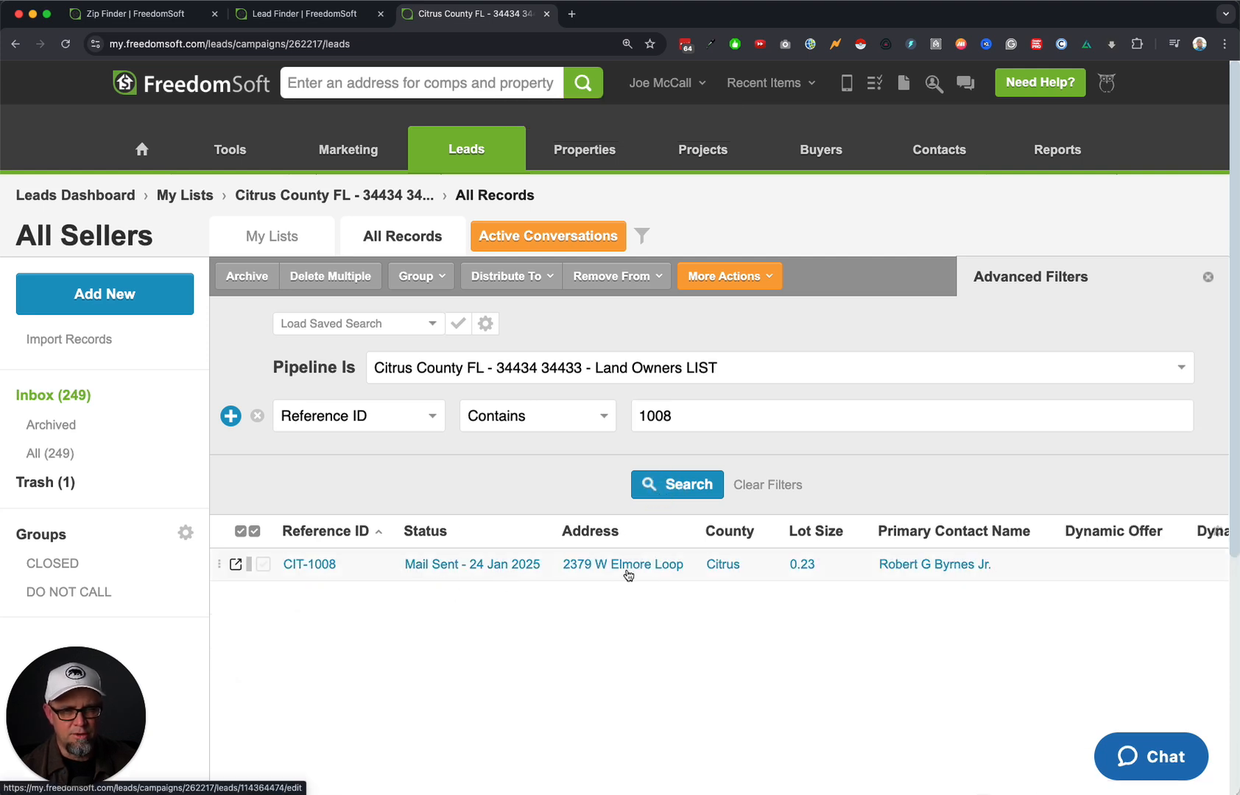
click(597, 568)
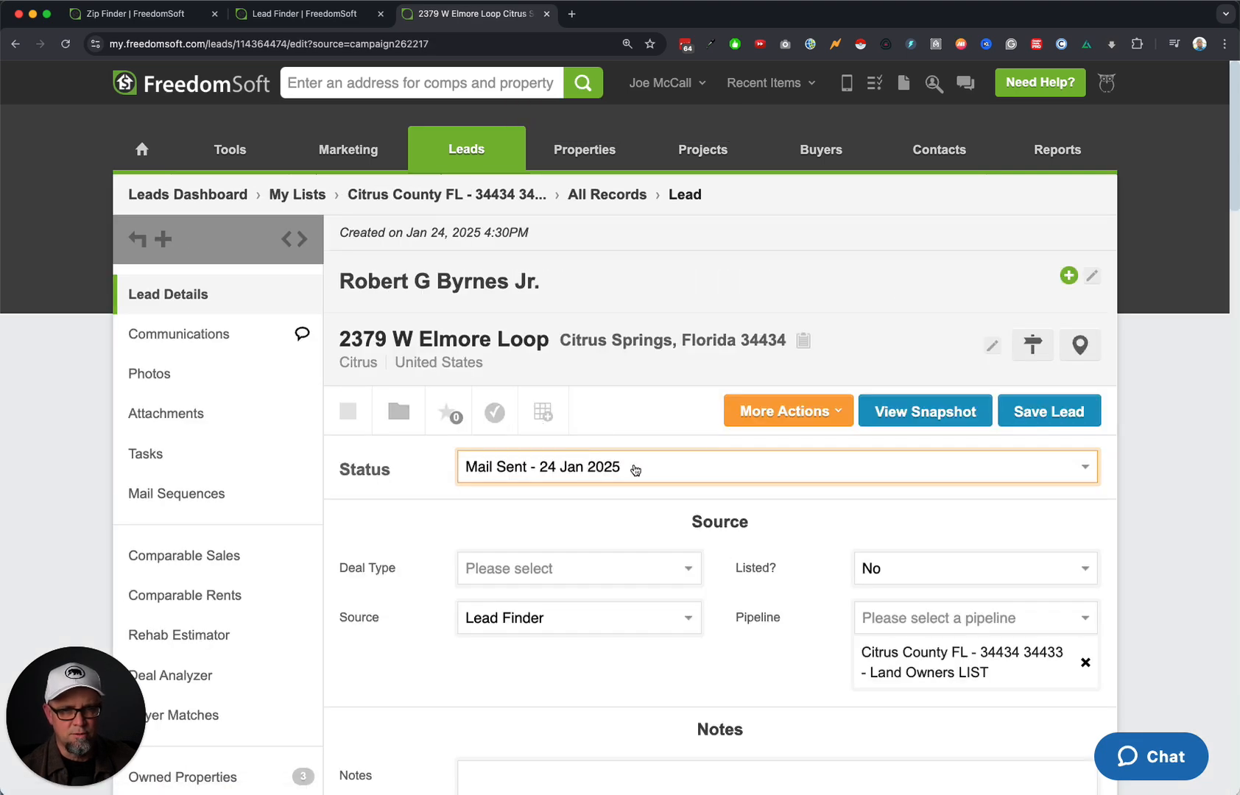
click(937, 273)
click(849, 318)
key(super+v)
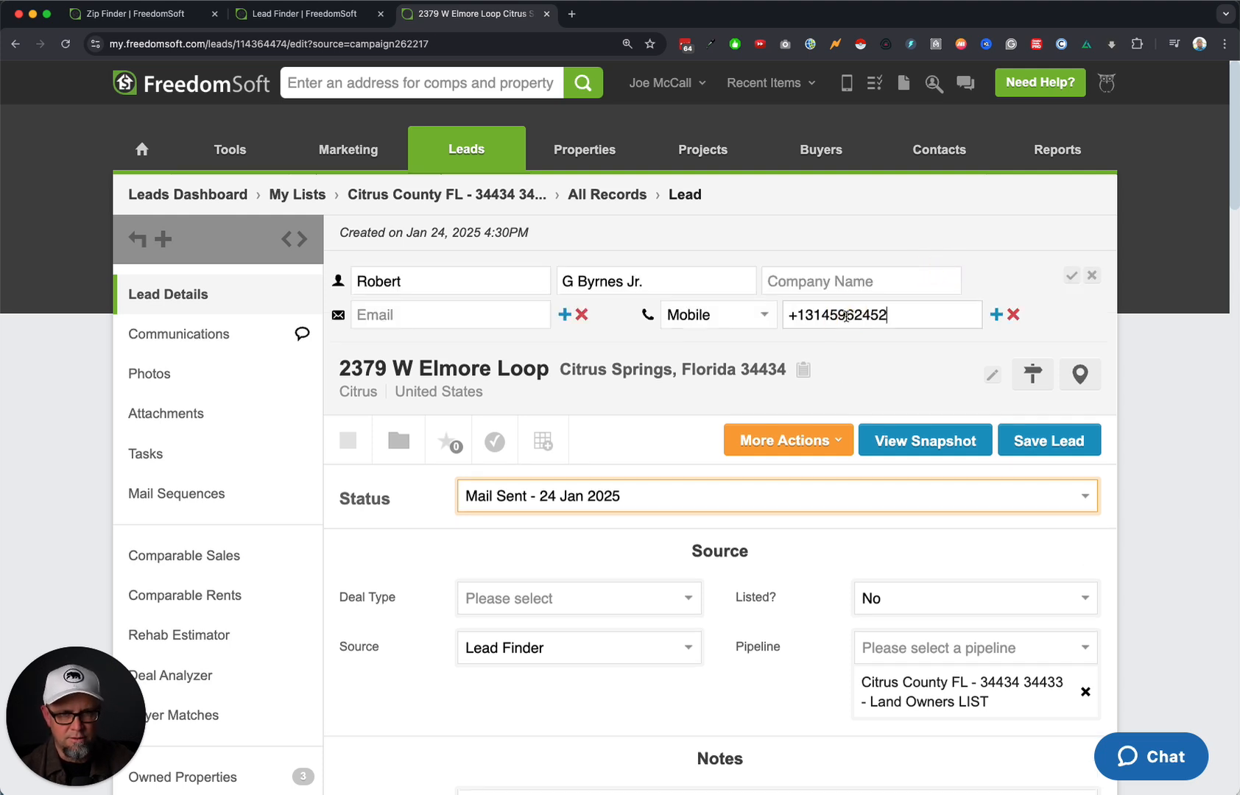
click(1070, 277)
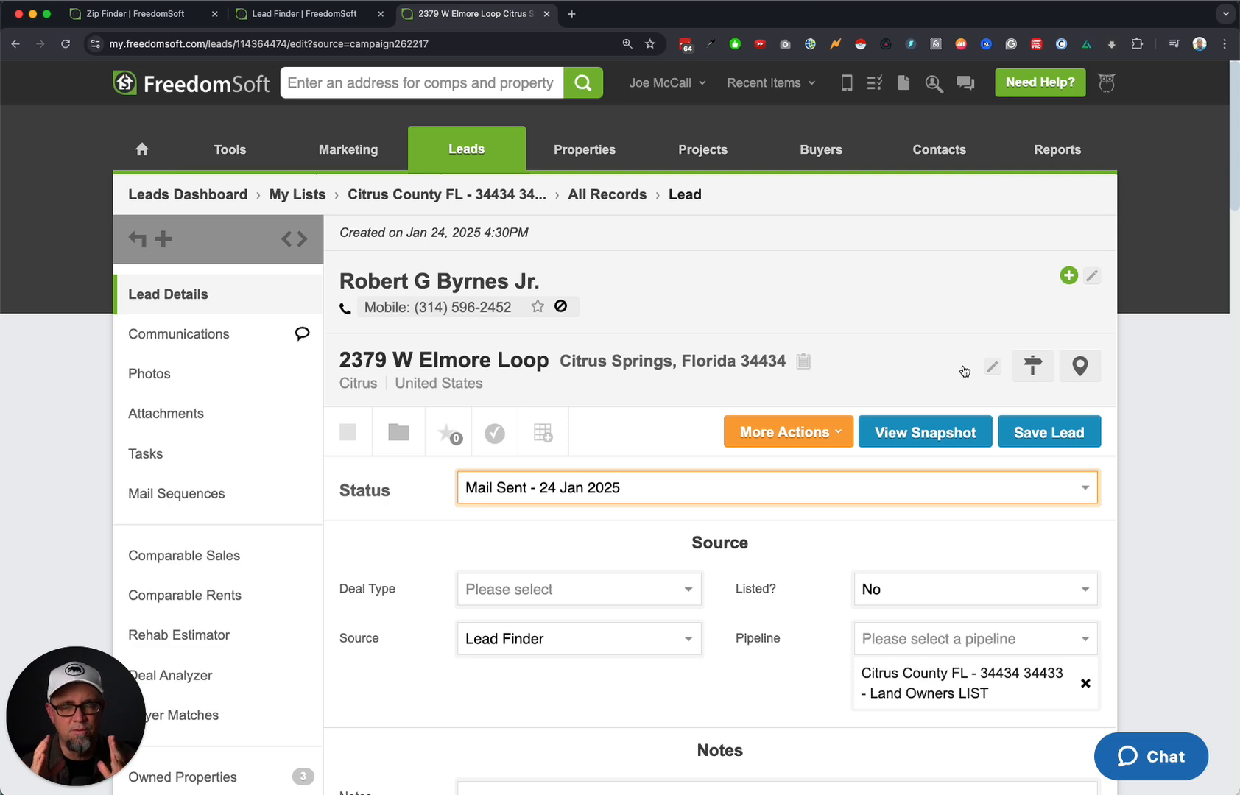
scroll(964, 370, down, 10)
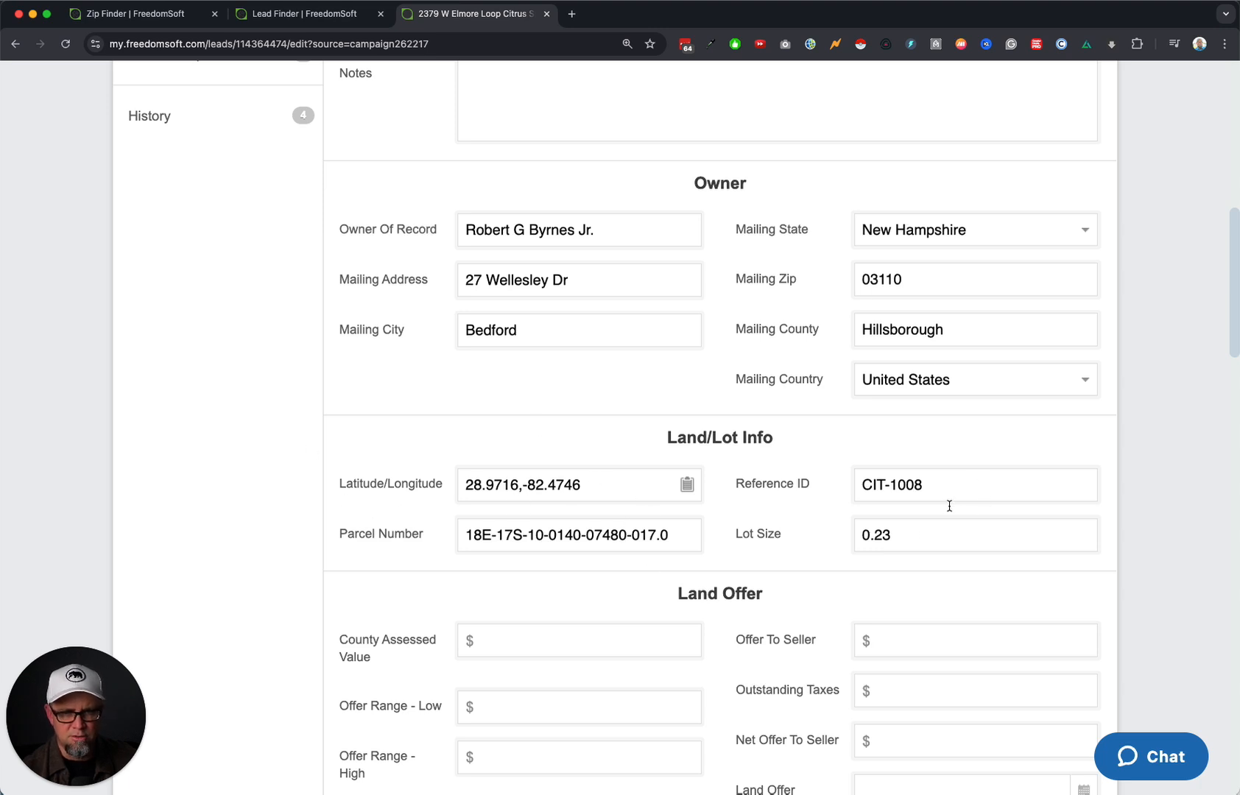
double_click(905, 526)
click(783, 525)
scroll(784, 527, up, 10)
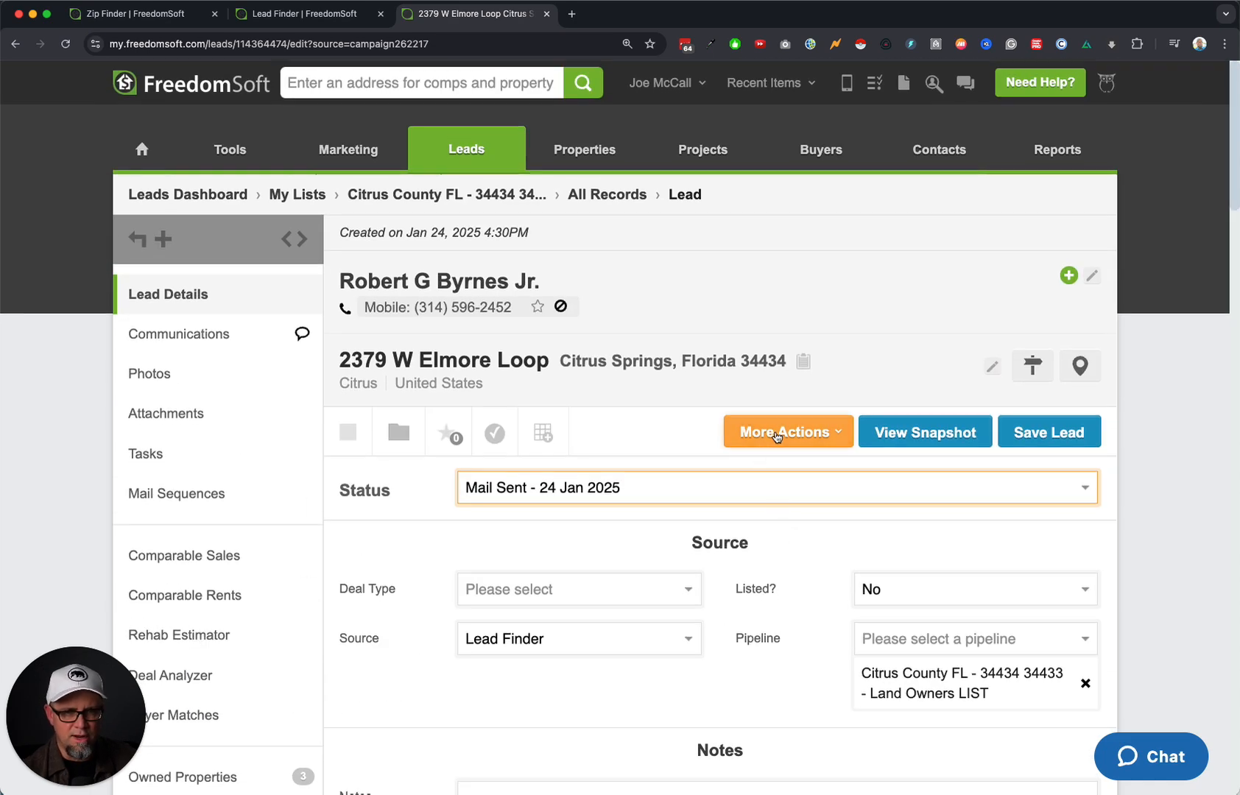
Merge this land-owner record into the existing seller lead via More Actions > Merge Records, confirming the merge.
click(785, 431)
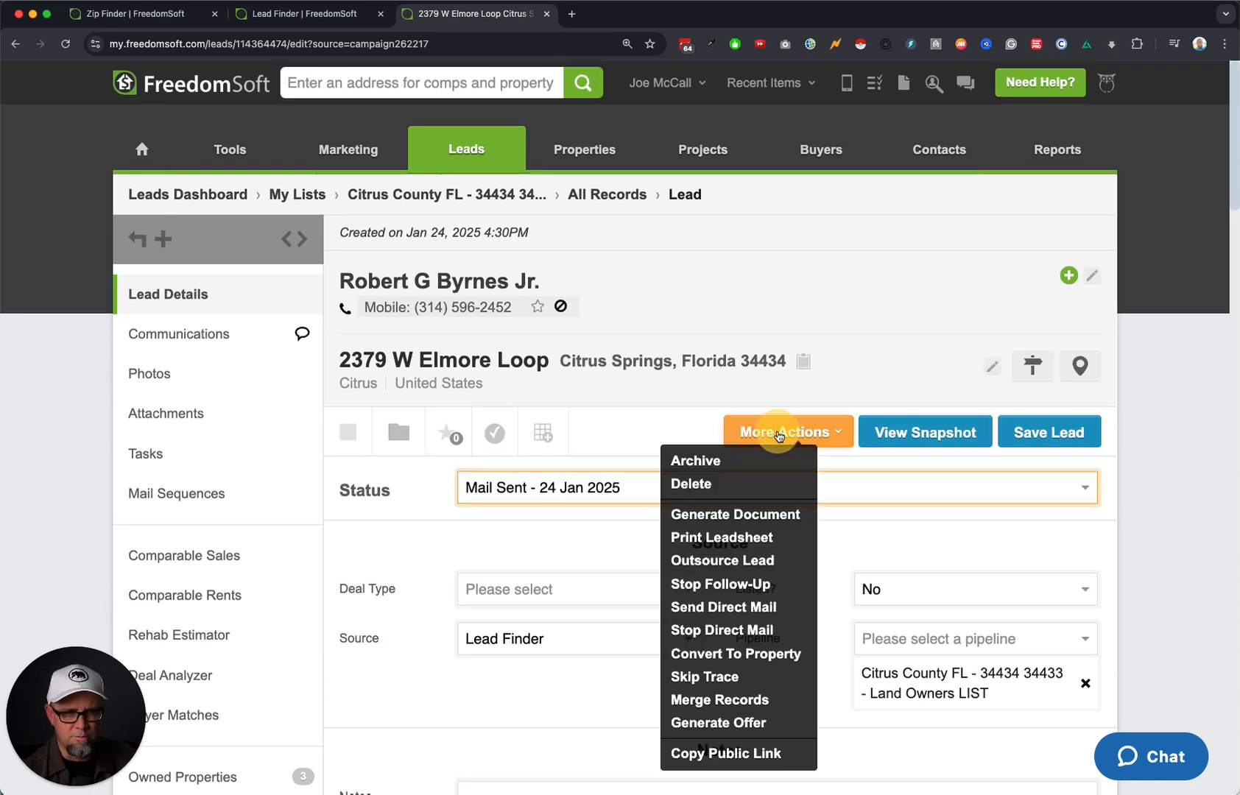
click(713, 699)
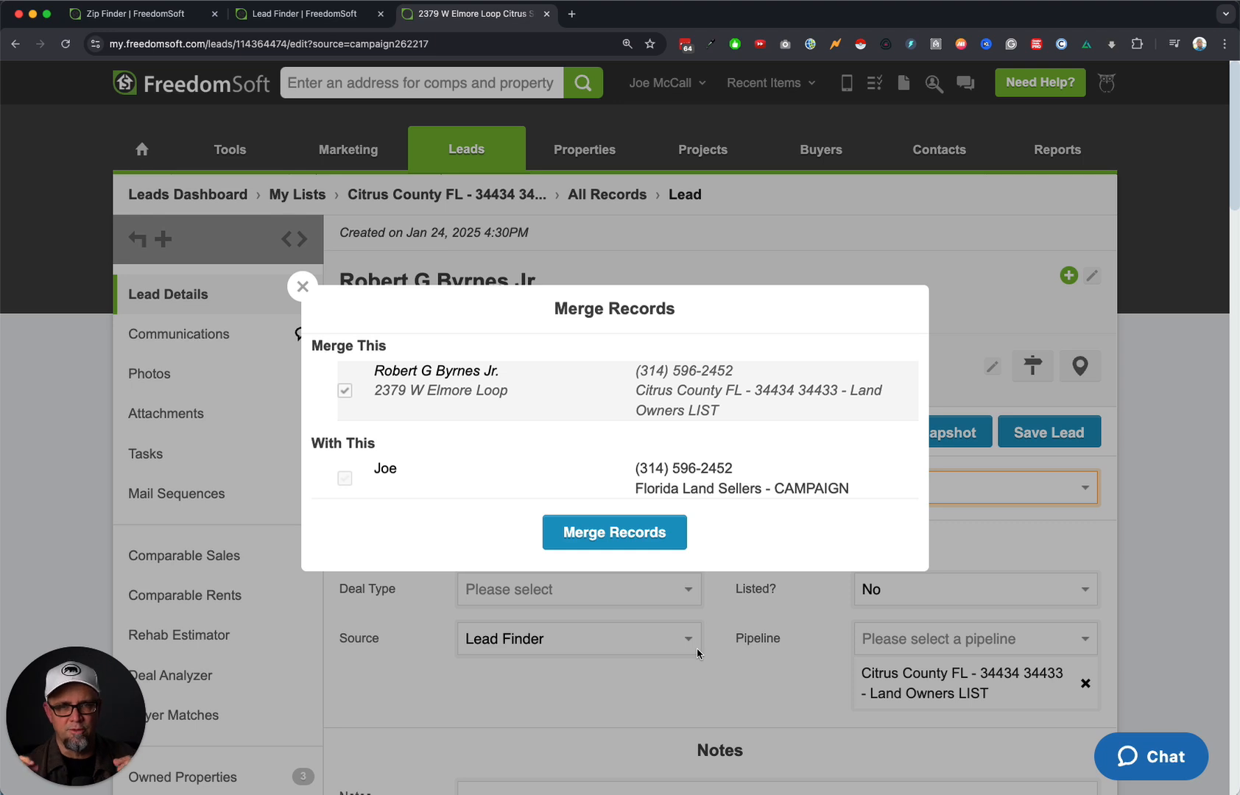
click(345, 478)
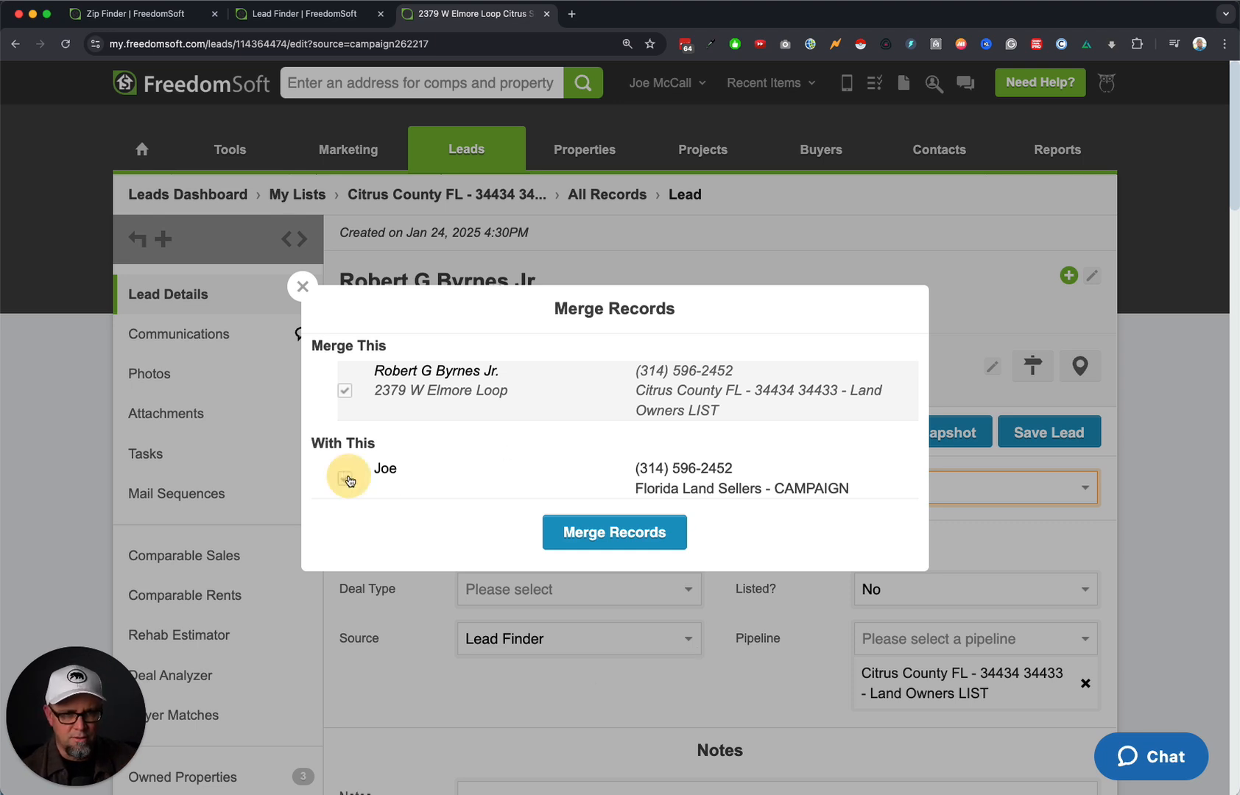
click(628, 531)
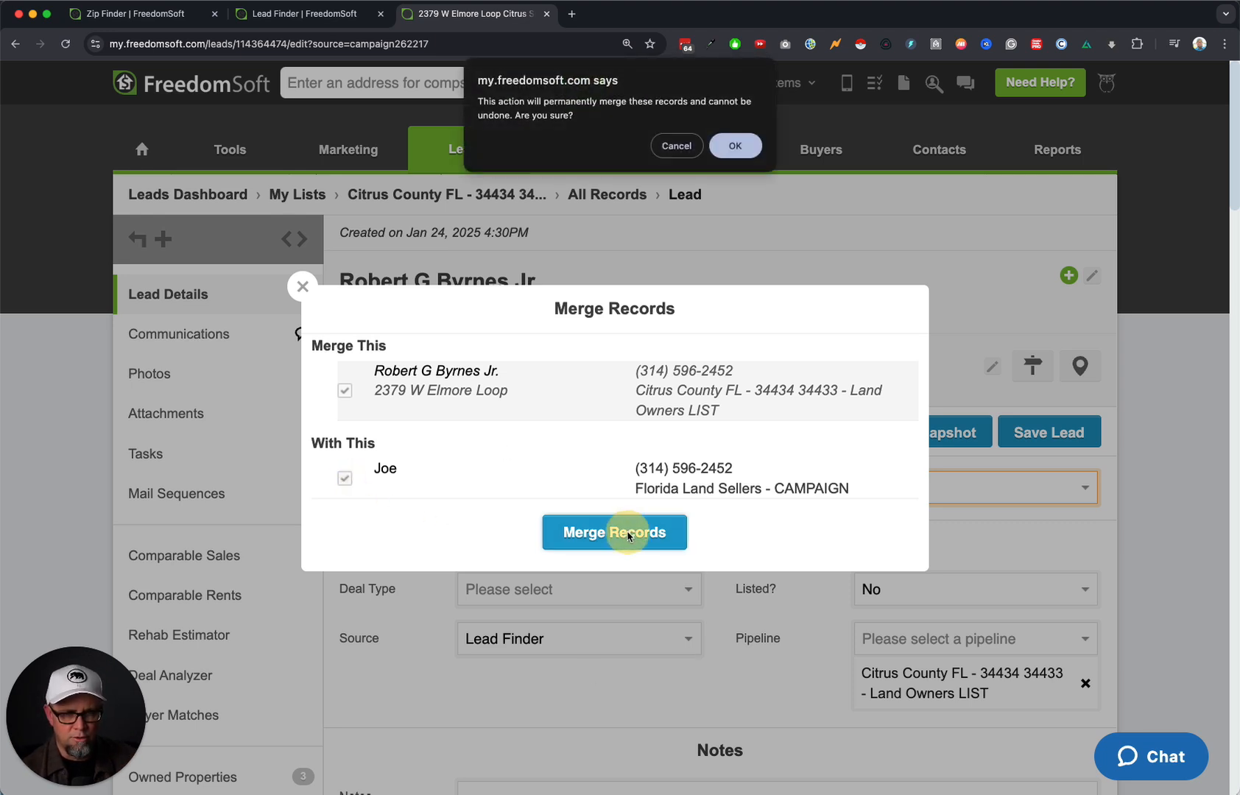
click(738, 151)
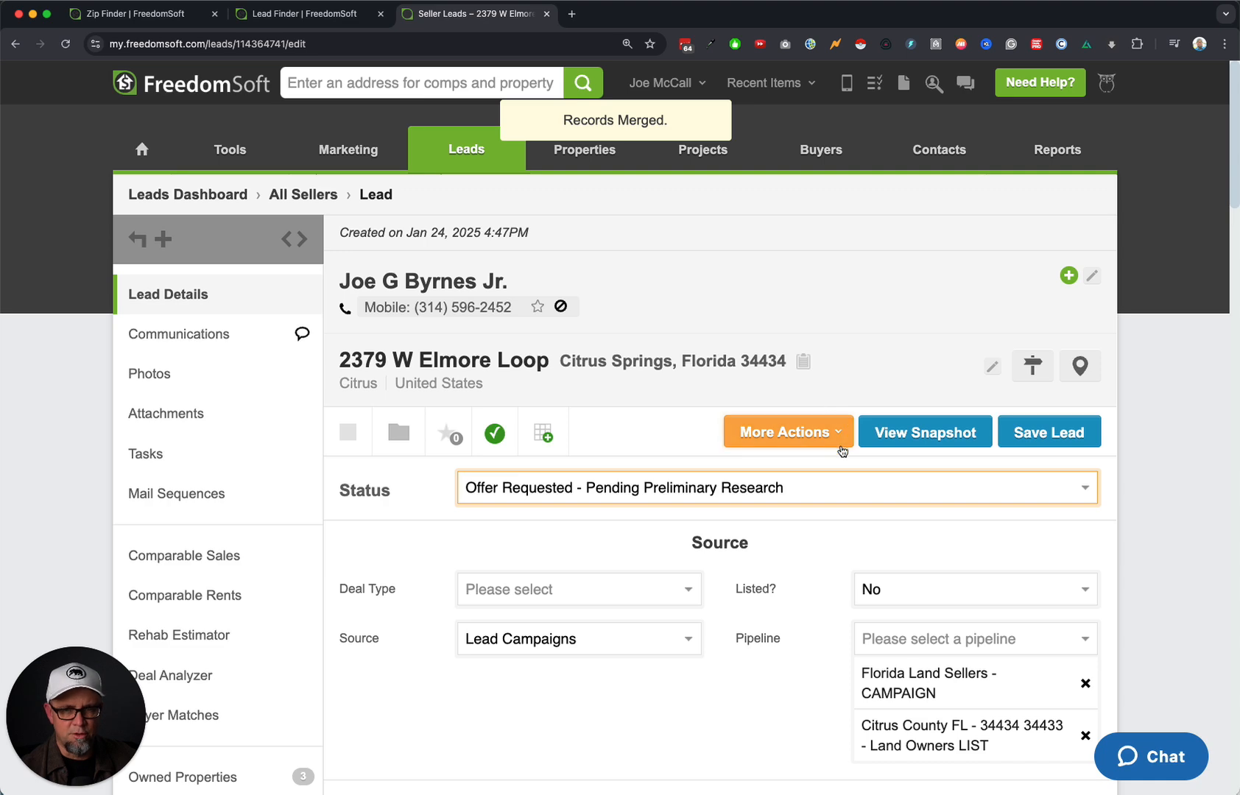
scroll(839, 443, down, 4)
scroll(585, 265, up, 4)
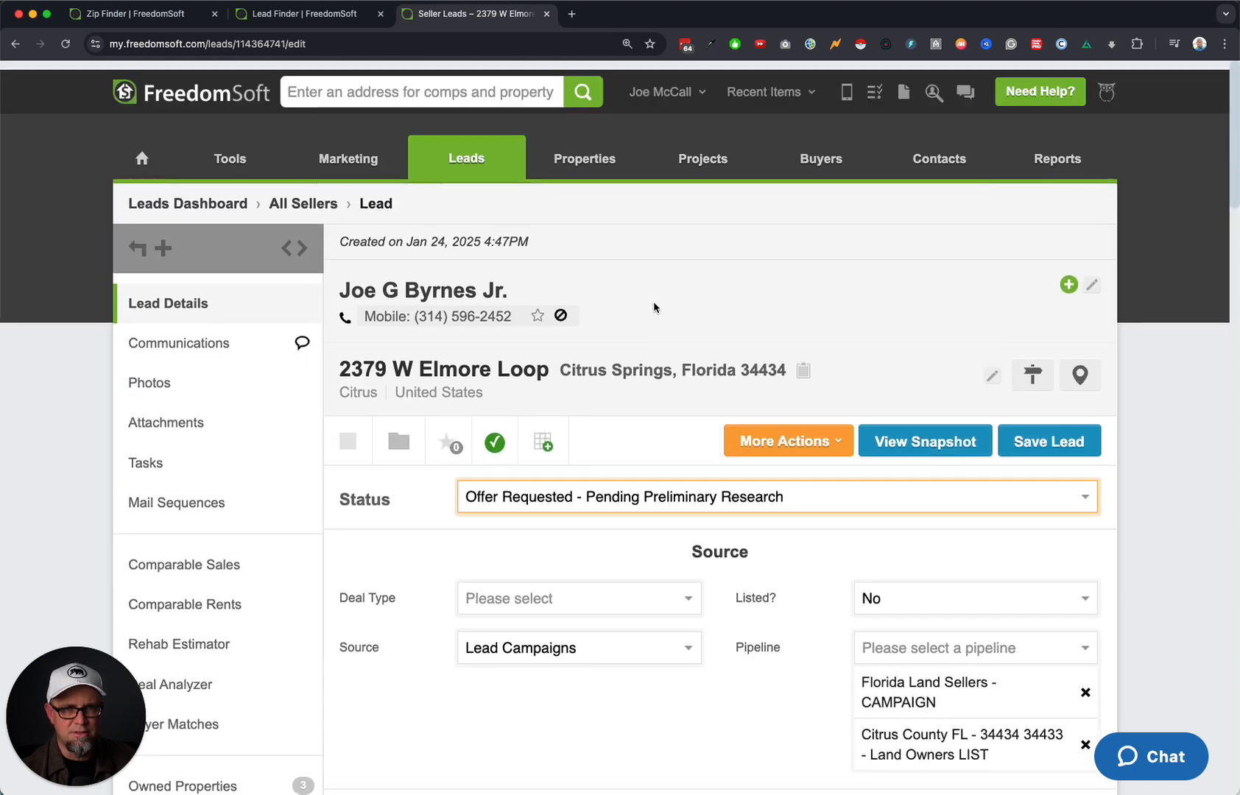
Clear the last name from the merged lead, keeping only the first name, and save.
click(716, 298)
double_click(598, 283)
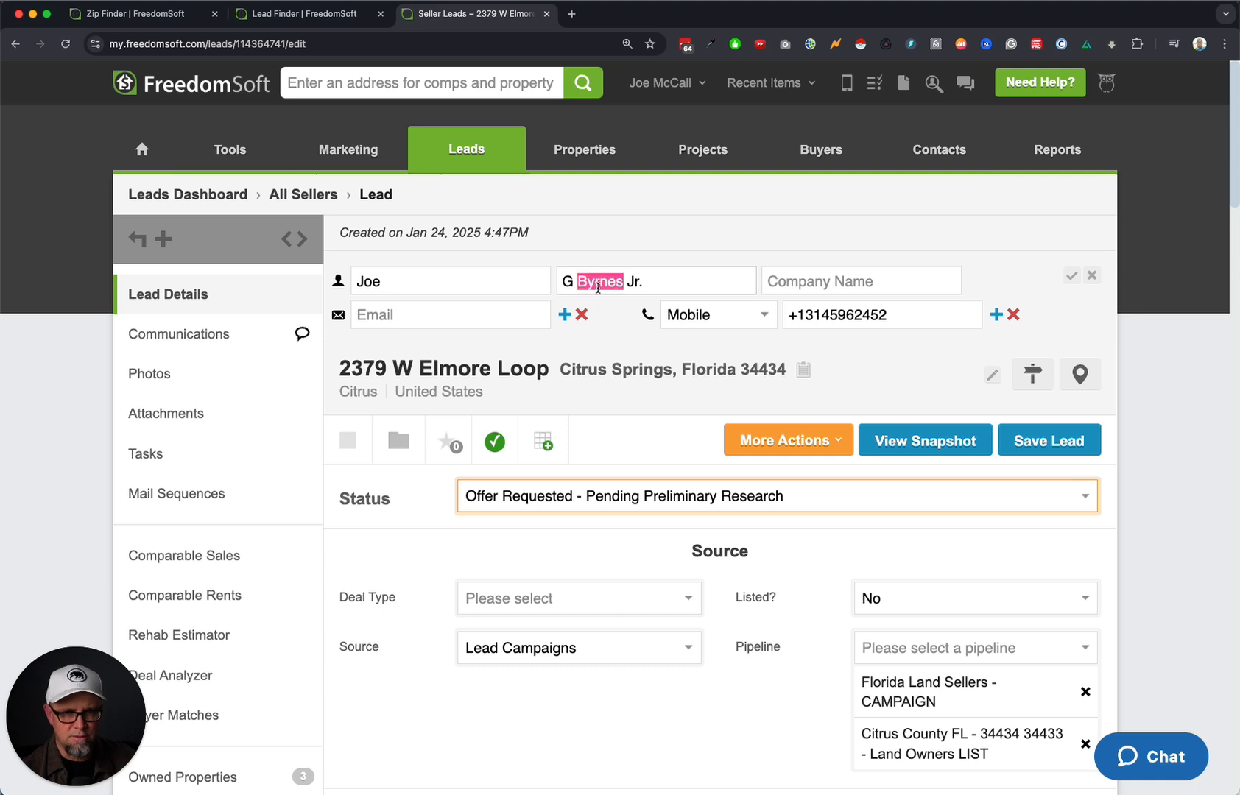
triple_click(598, 287)
key(BackSpace)
click(1070, 277)
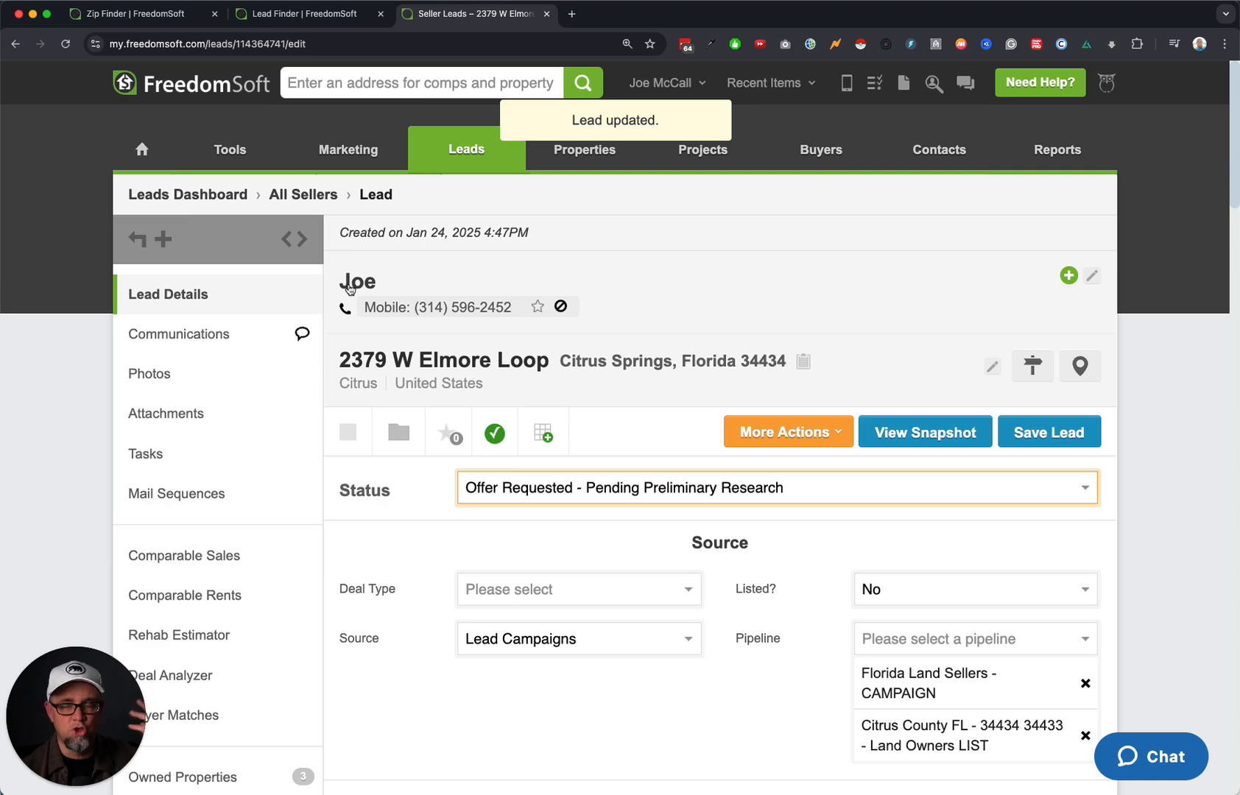
Review the owner mailing details and Land/Lot Info of the merged lead.
scroll(714, 335, down, 10)
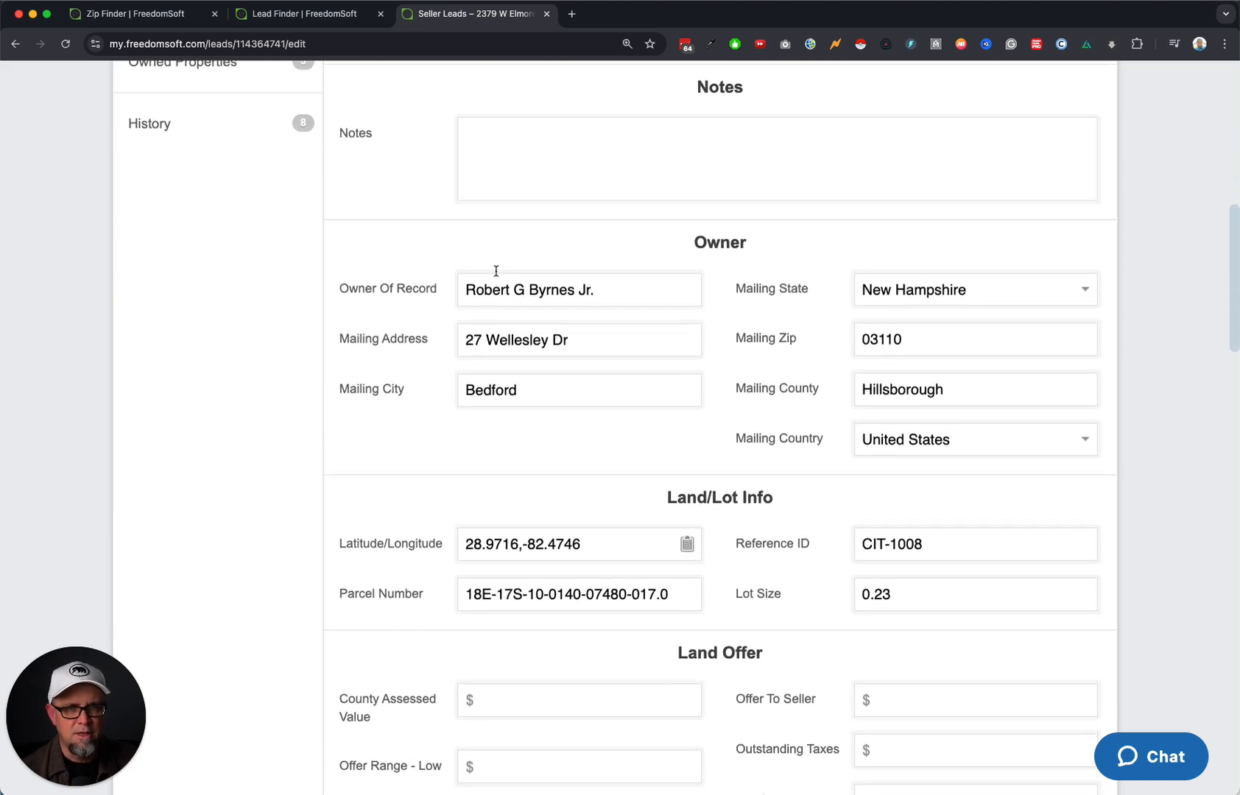
scroll(562, 288, up, 10)
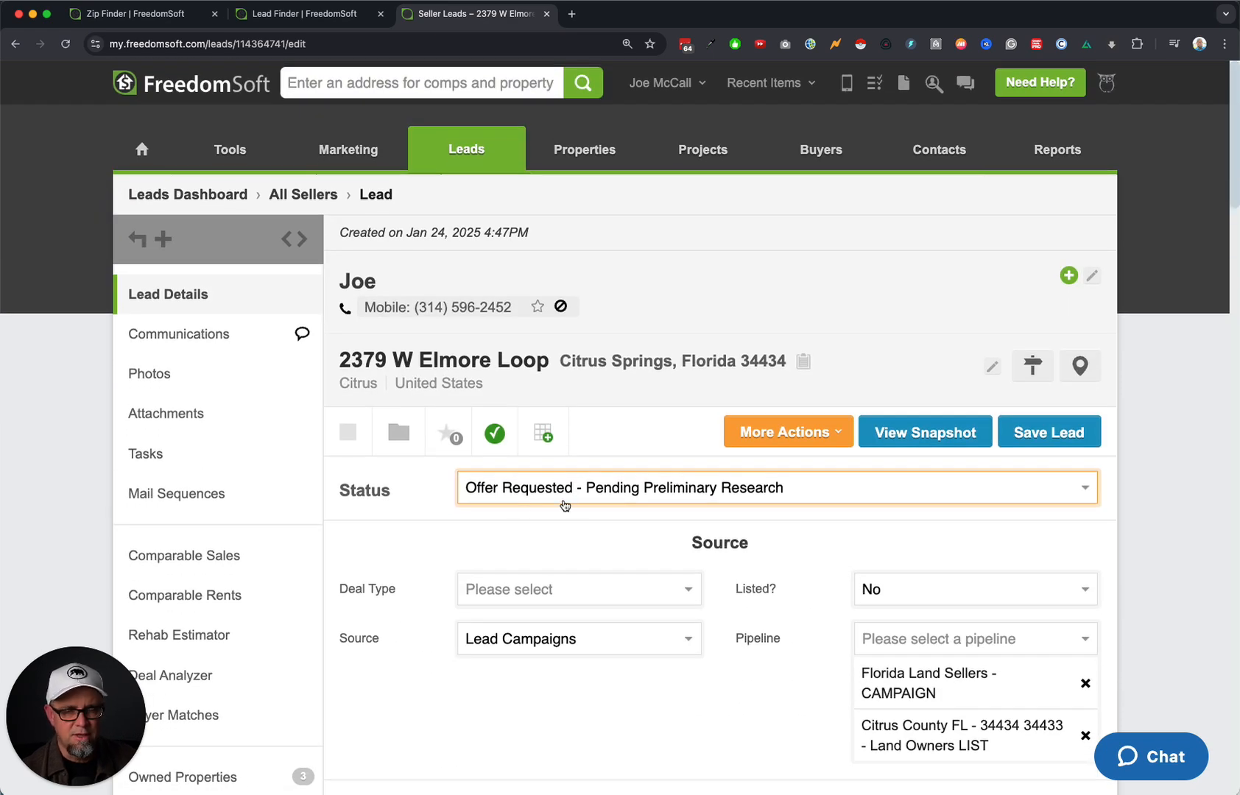
scroll(835, 562, down, 4)
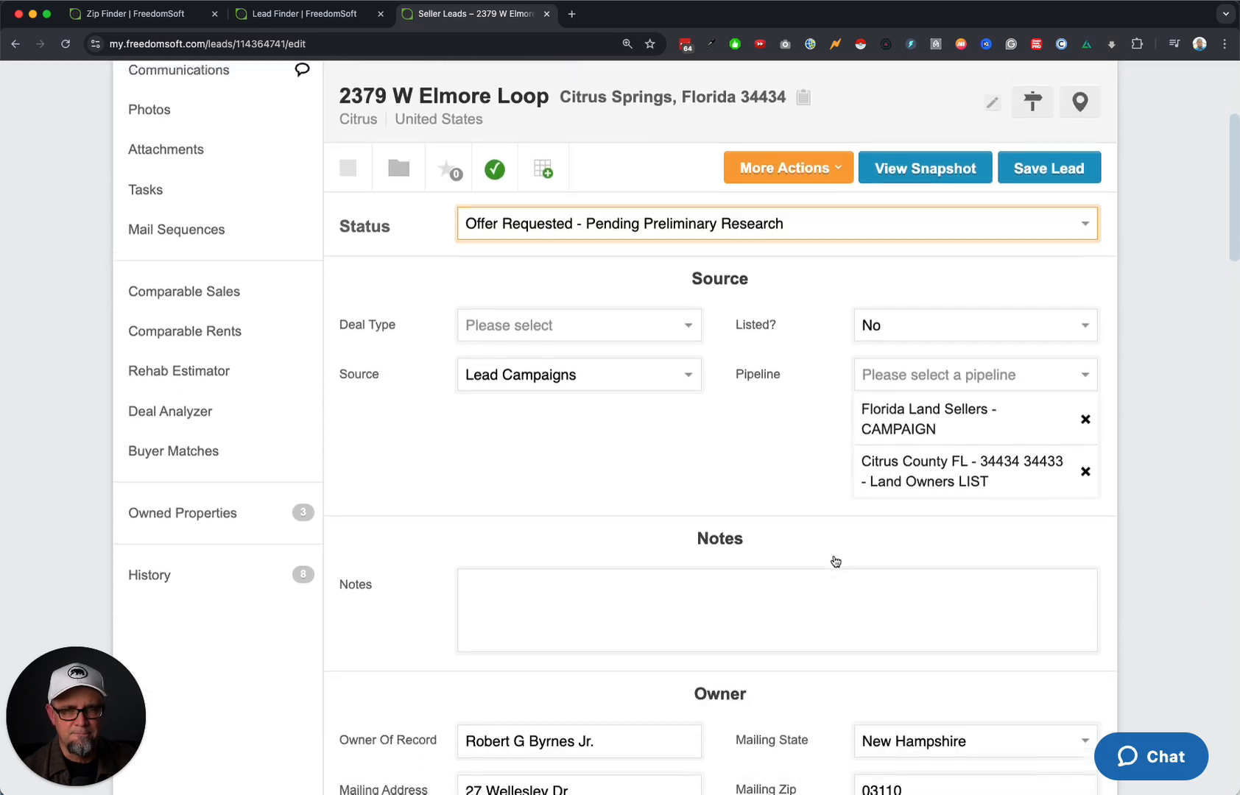
double_click(759, 316)
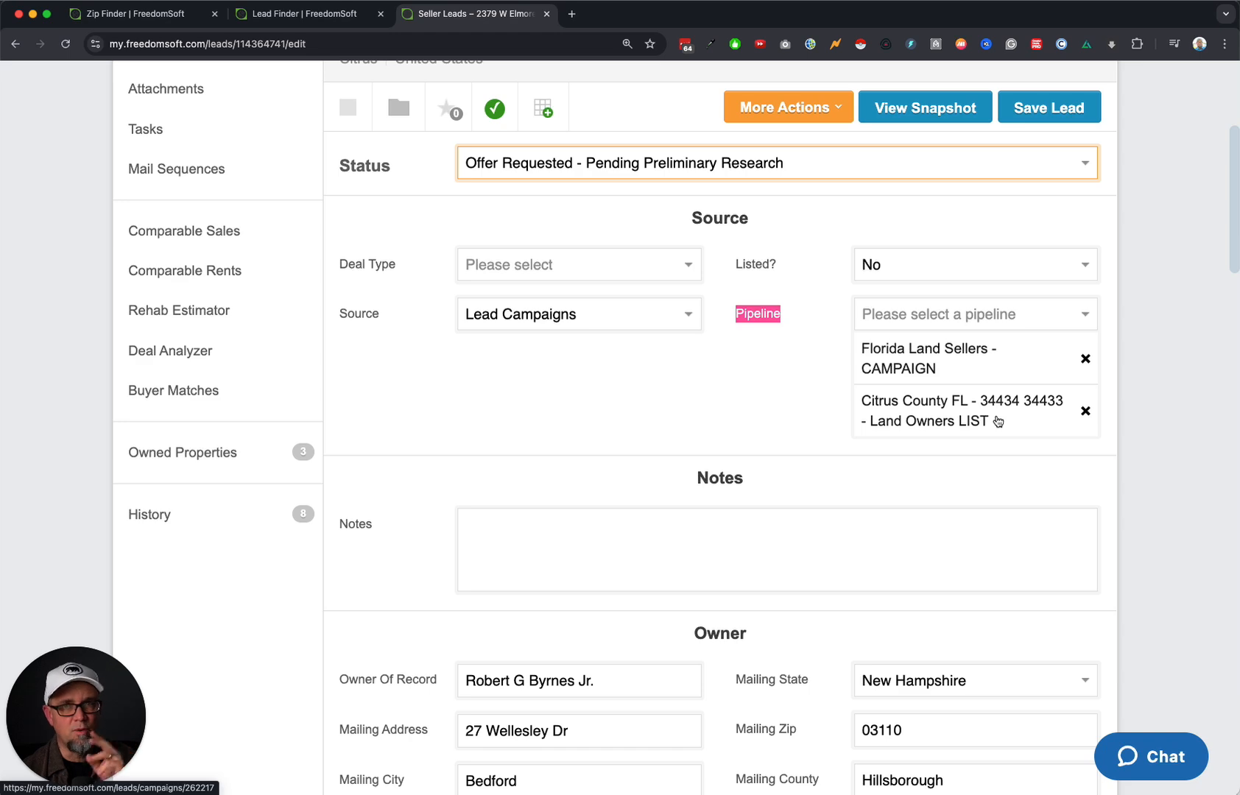
scroll(797, 458, down, 4)
drag(475, 361, 924, 372)
click(642, 469)
scroll(630, 533, down, 4)
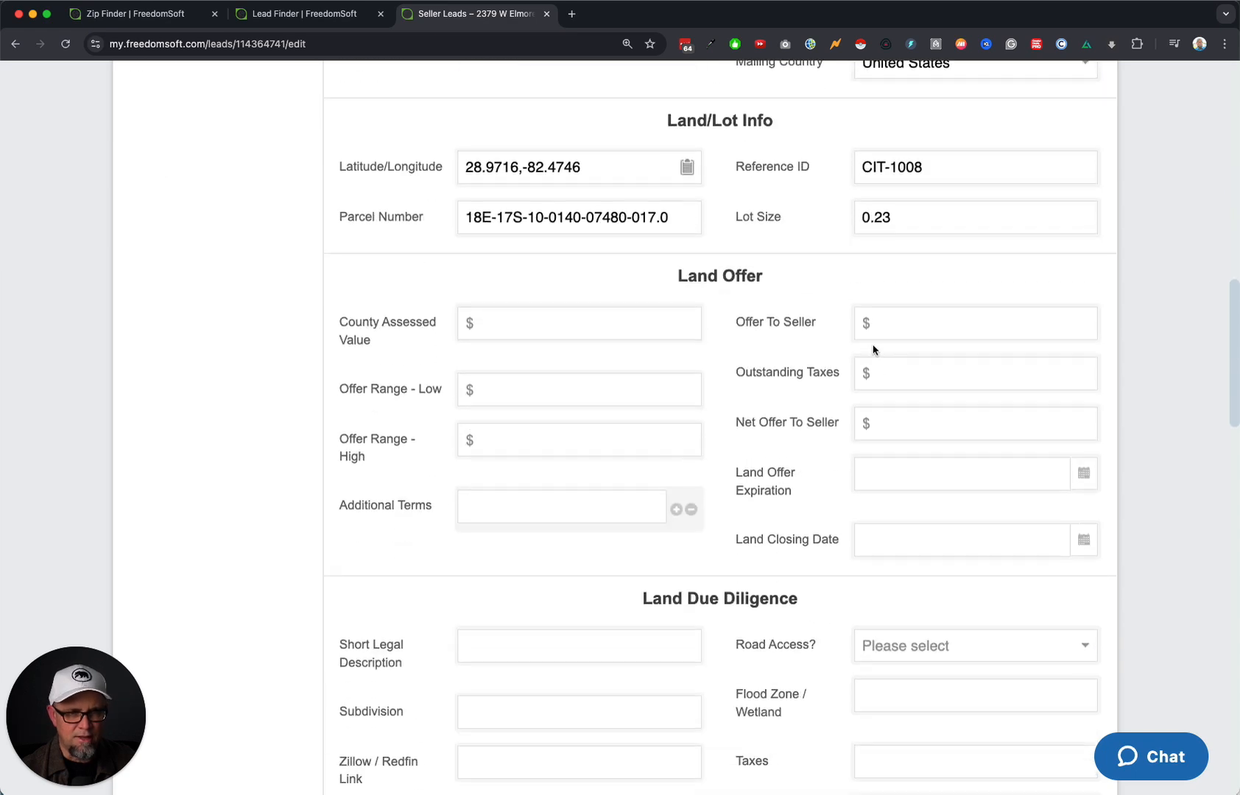
scroll(823, 287, up, 1)
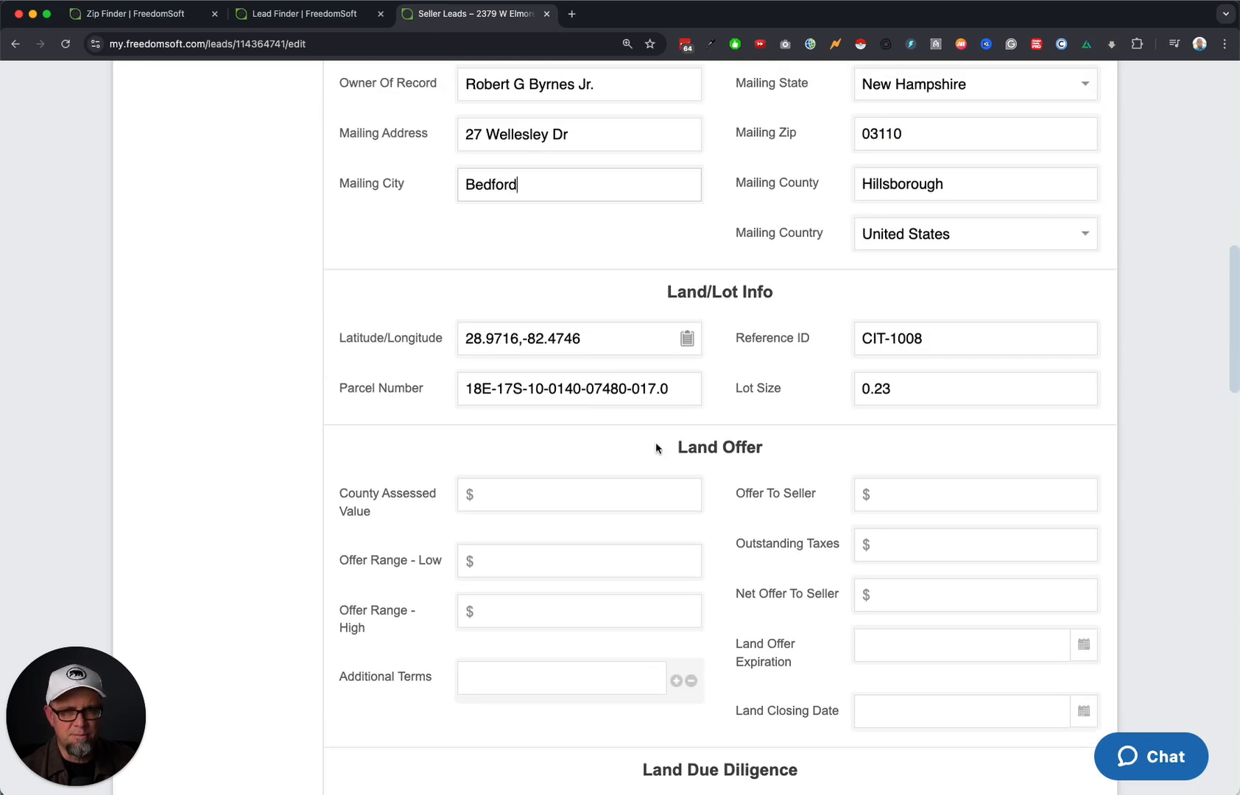
Copy the parcel coordinates 28.9716,-82.4746 and open them in Google Maps in a new tab.
click(687, 338)
click(572, 13)
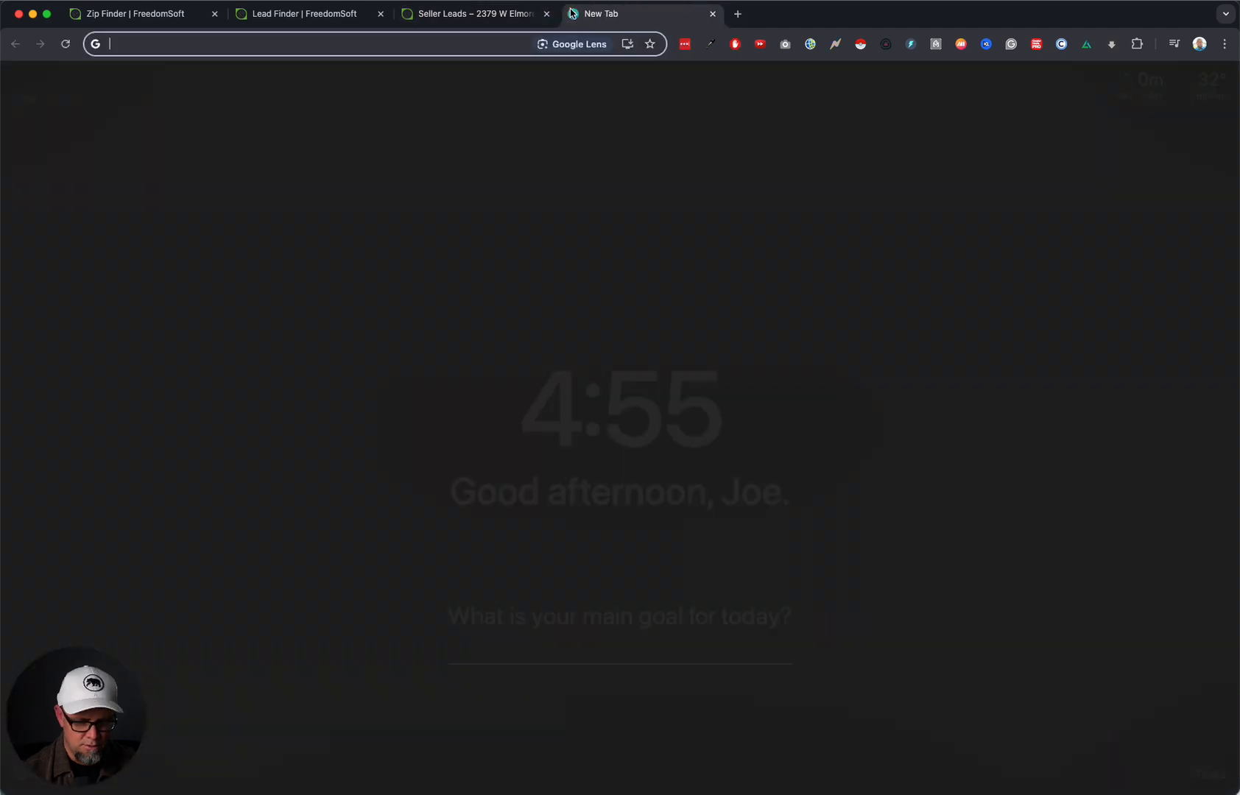
text(28.9716,-82.4746)
key(Return)
click(475, 294)
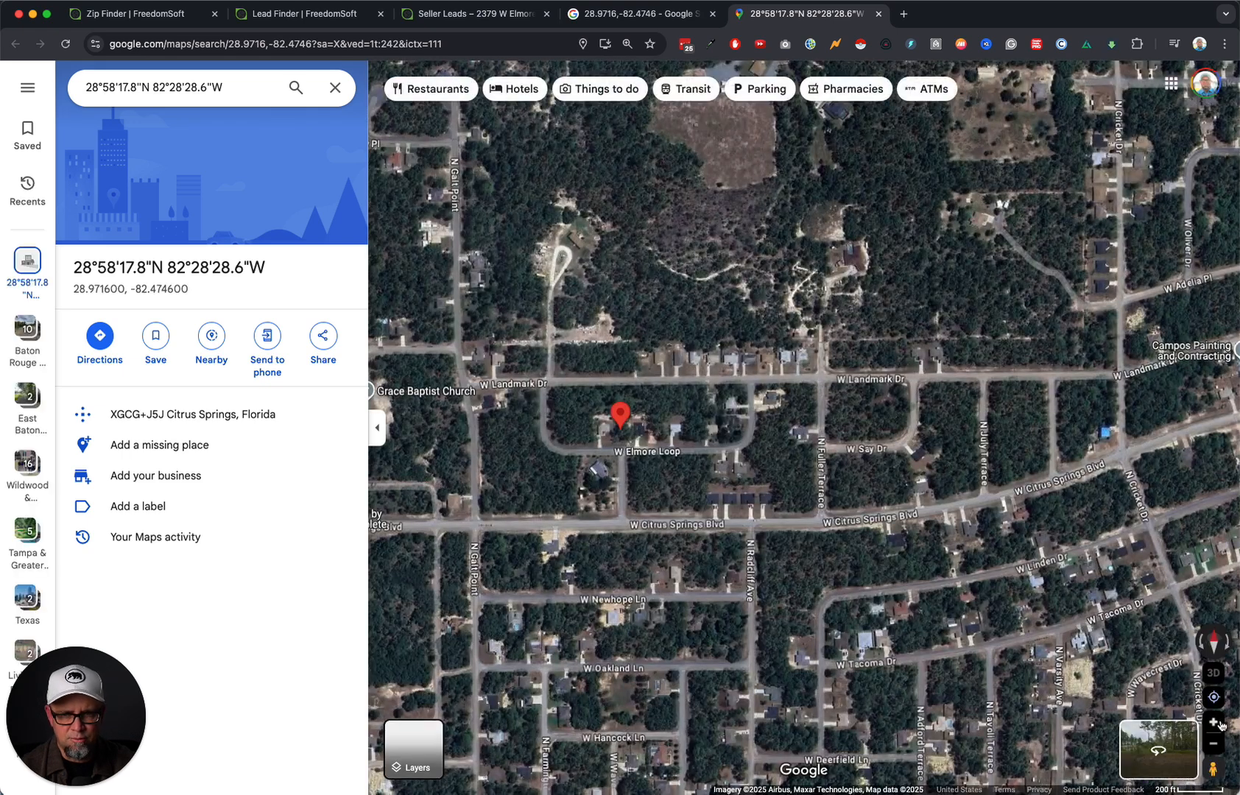
click(1216, 724)
click(1214, 723)
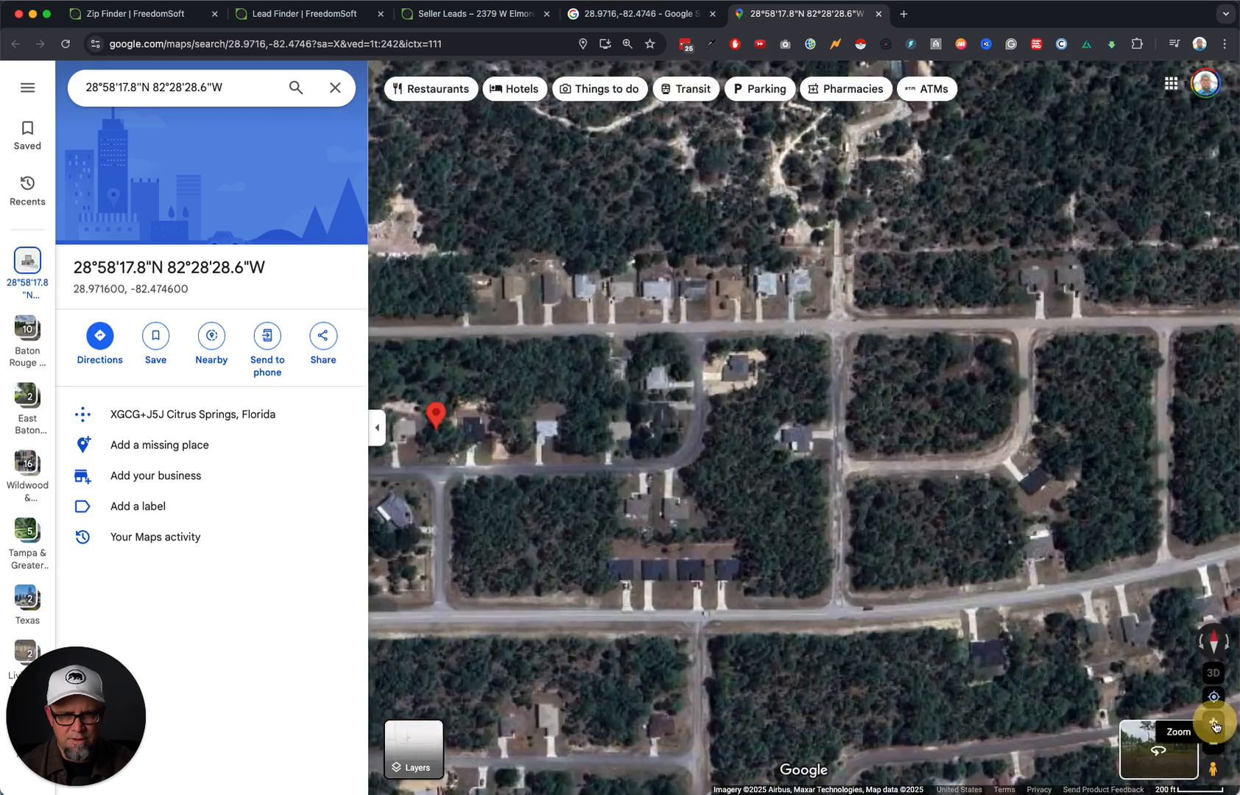
click(1215, 723)
drag(657, 607, 994, 605)
drag(534, 620, 673, 620)
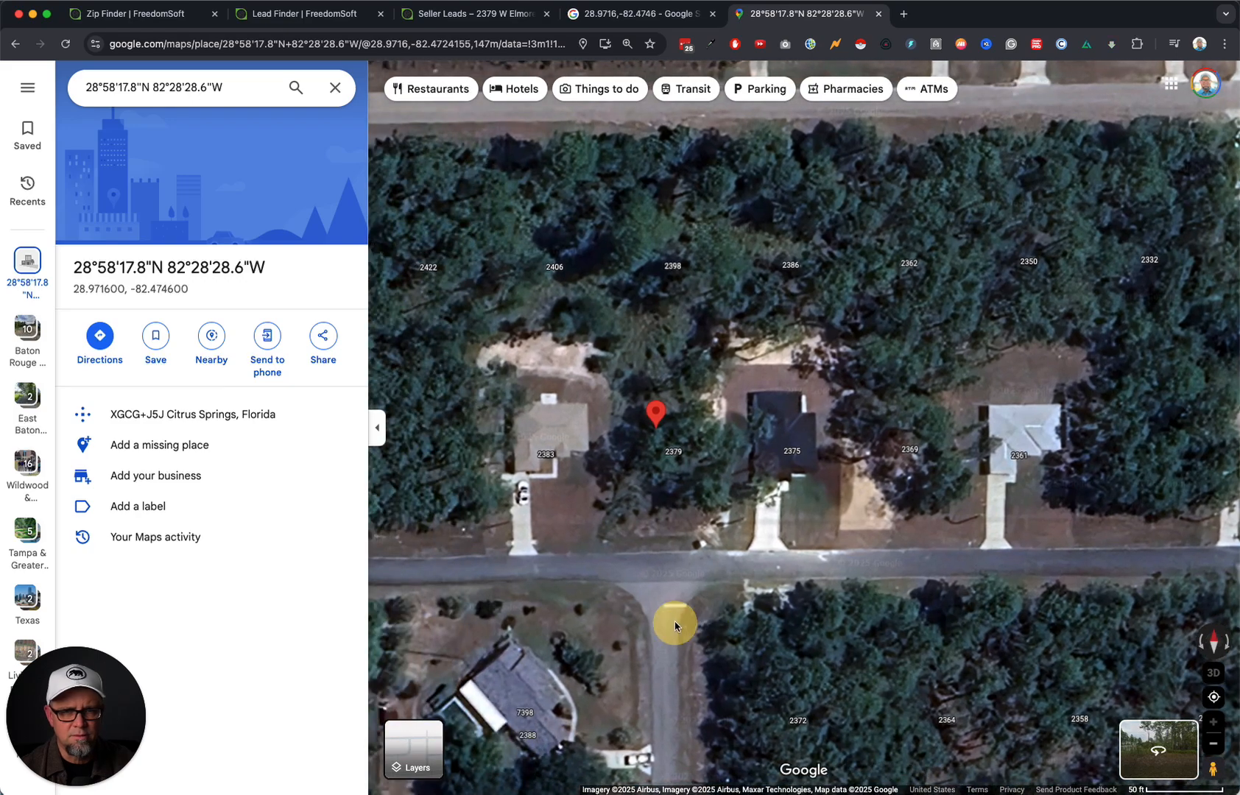
click(447, 15)
scroll(781, 325, up, 20)
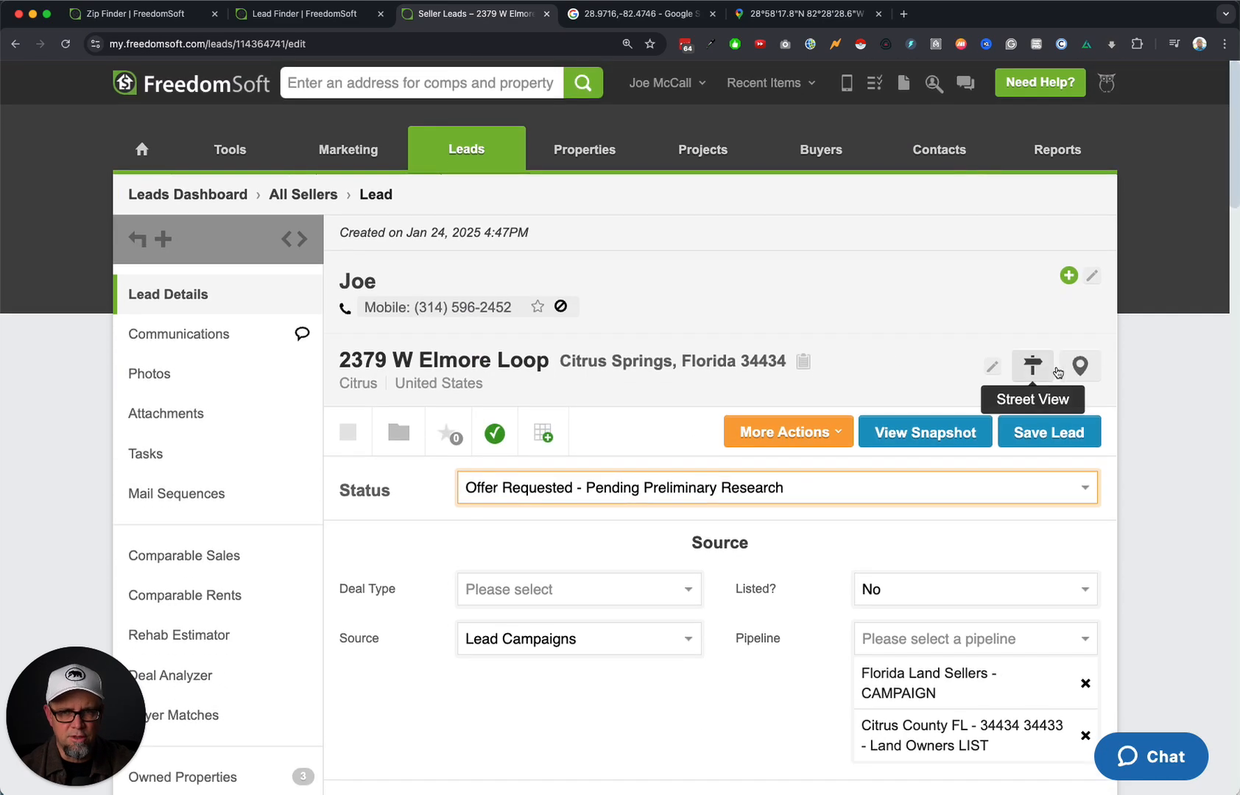
click(1075, 366)
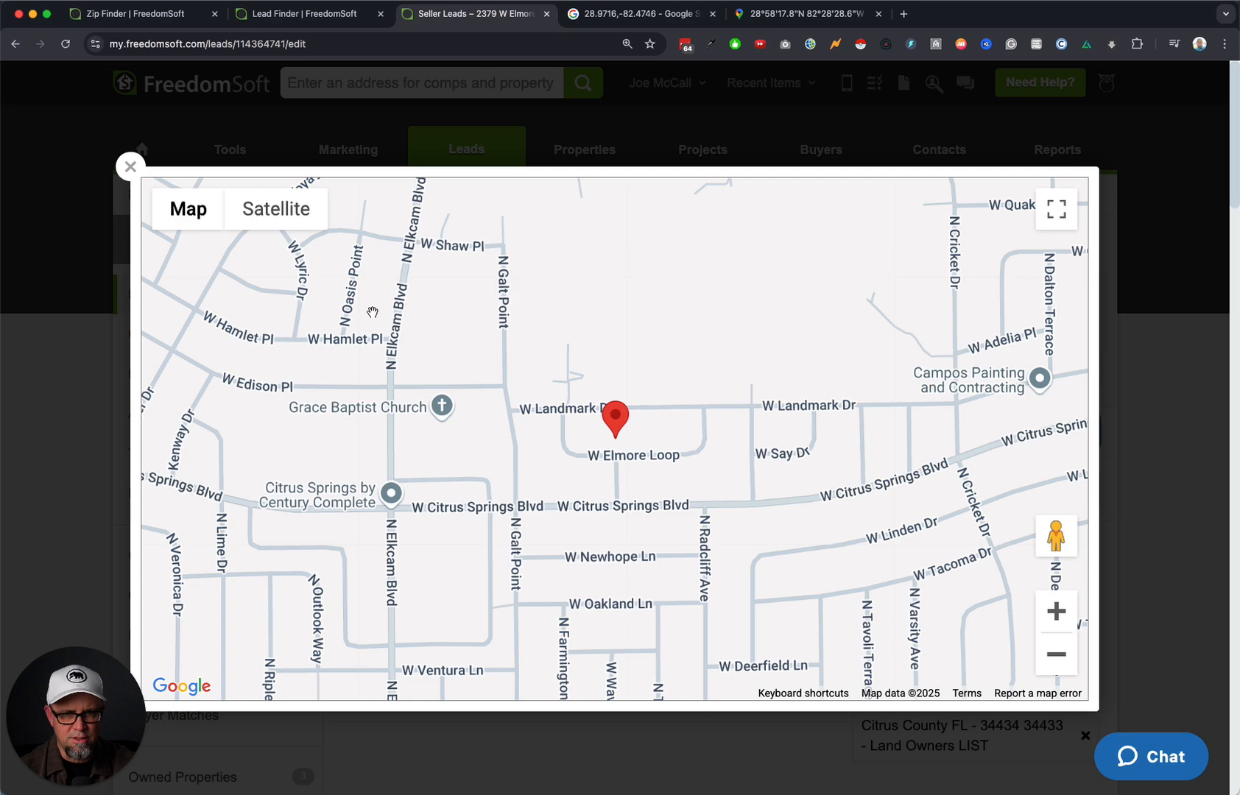
click(280, 215)
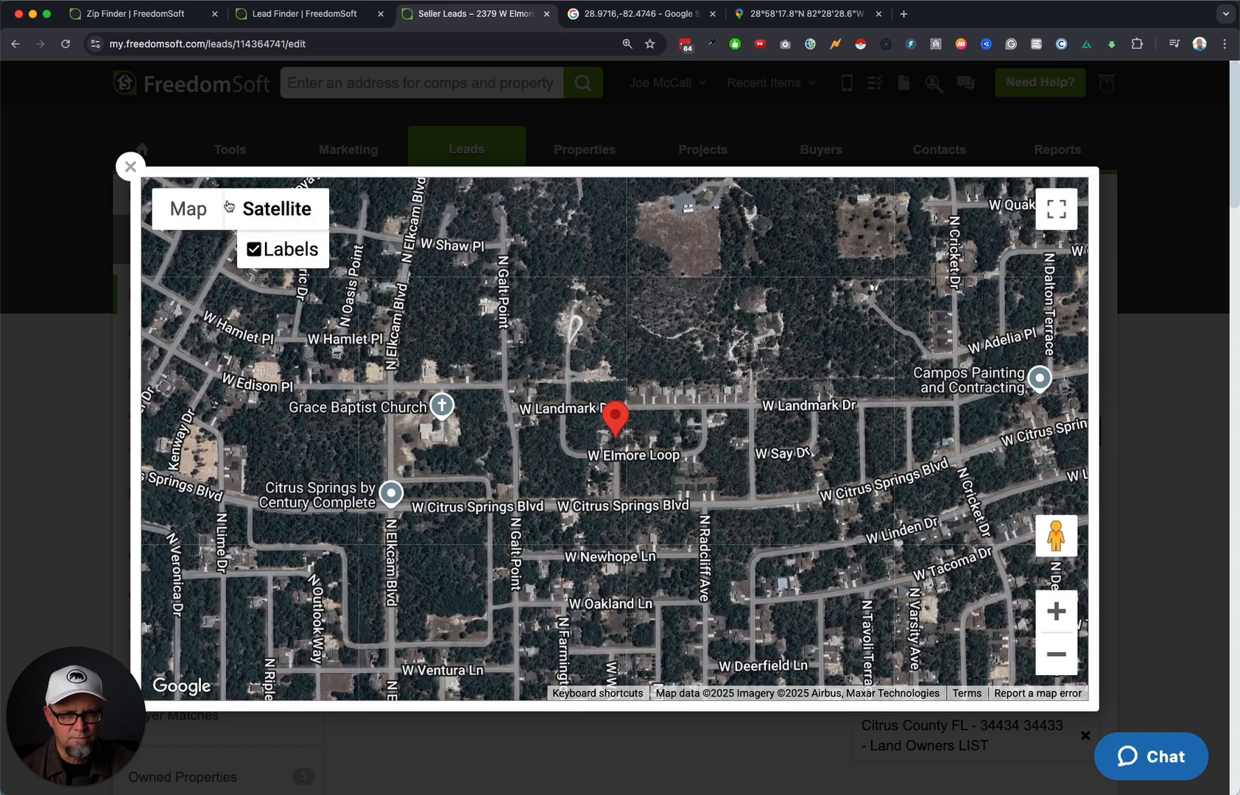
click(131, 166)
click(1035, 365)
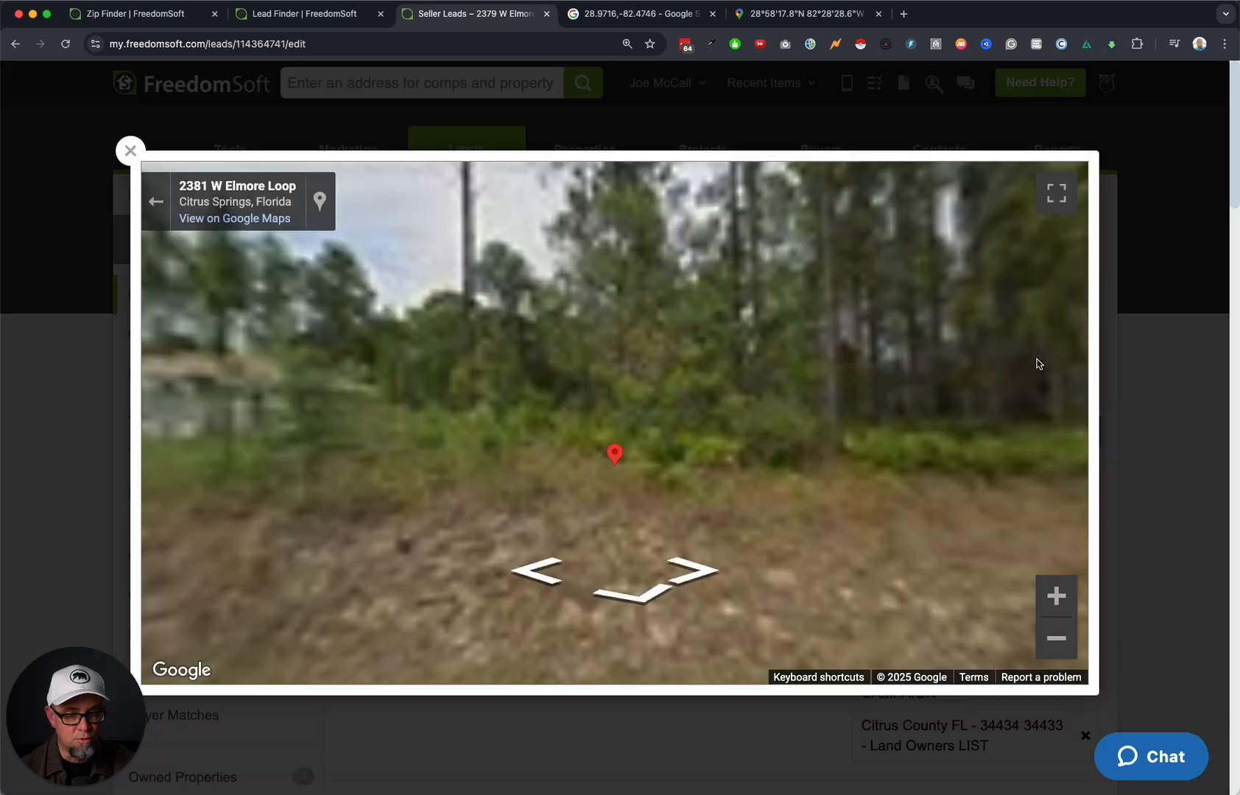
click(131, 147)
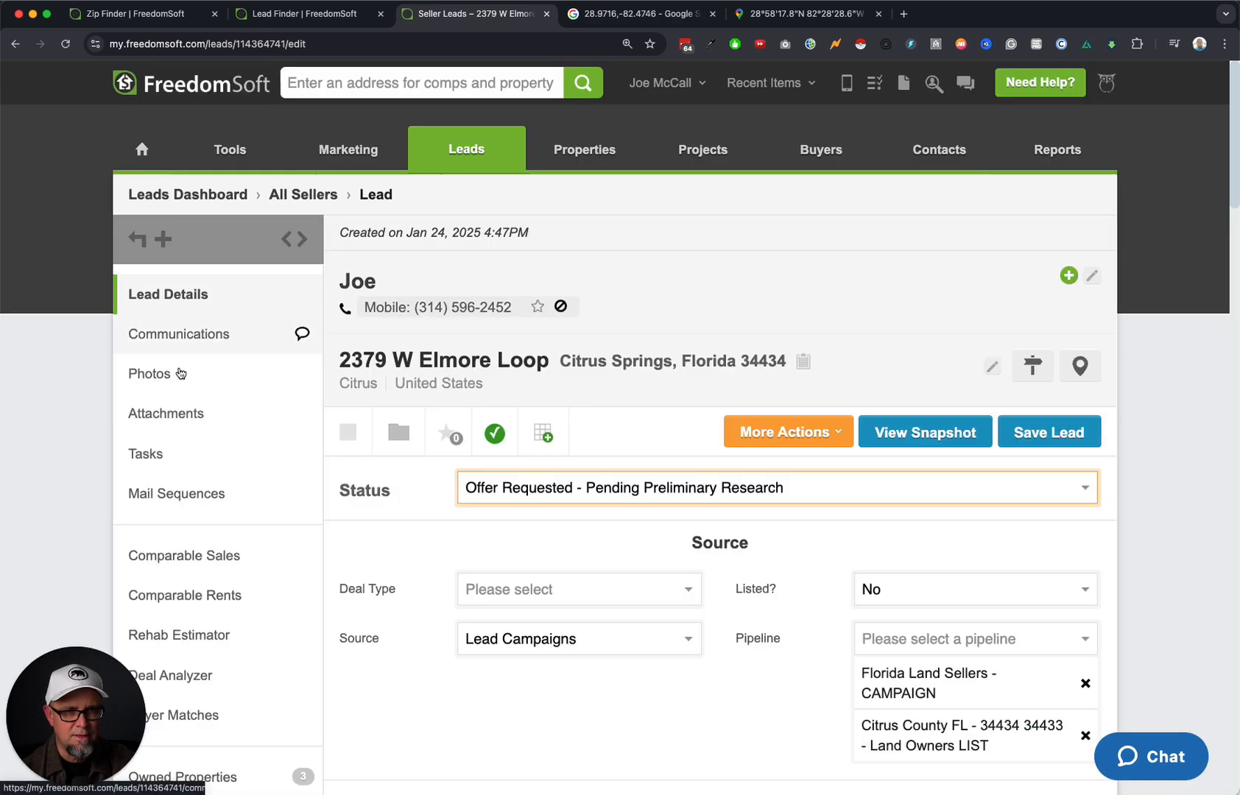
click(211, 562)
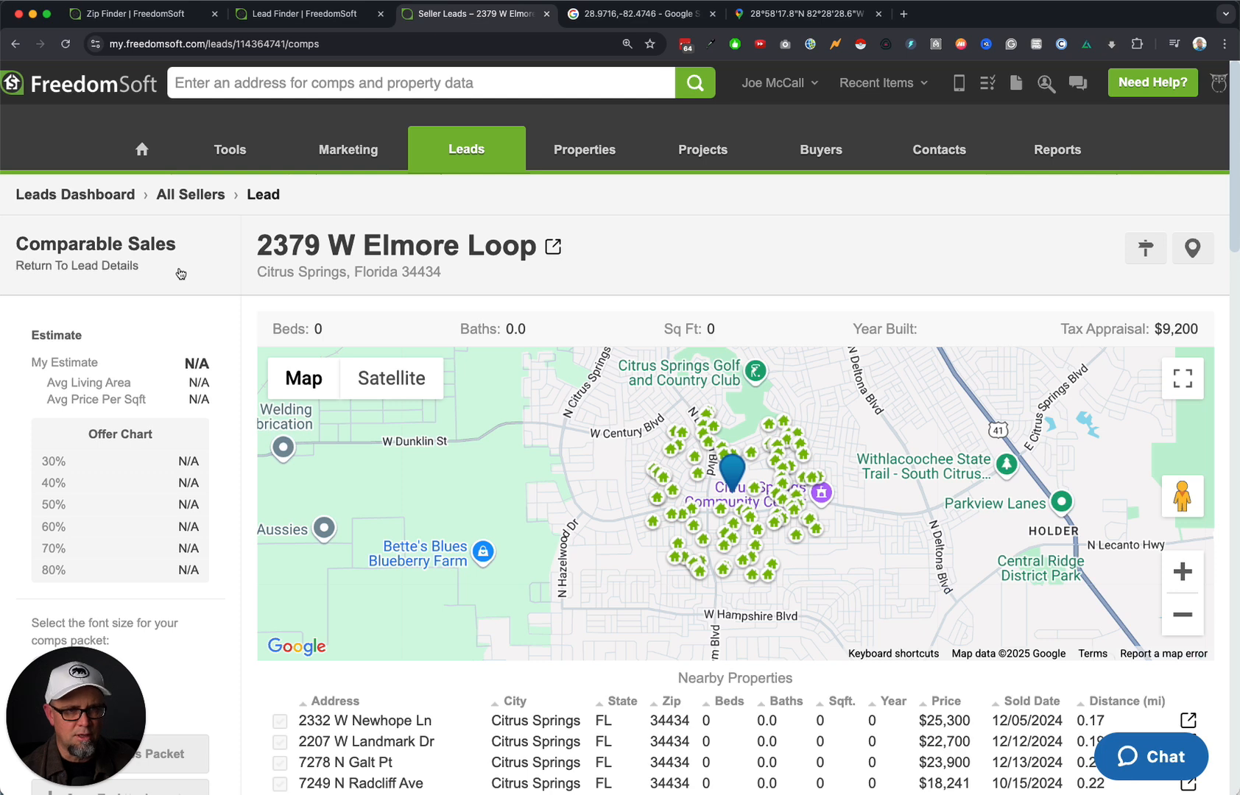
click(111, 266)
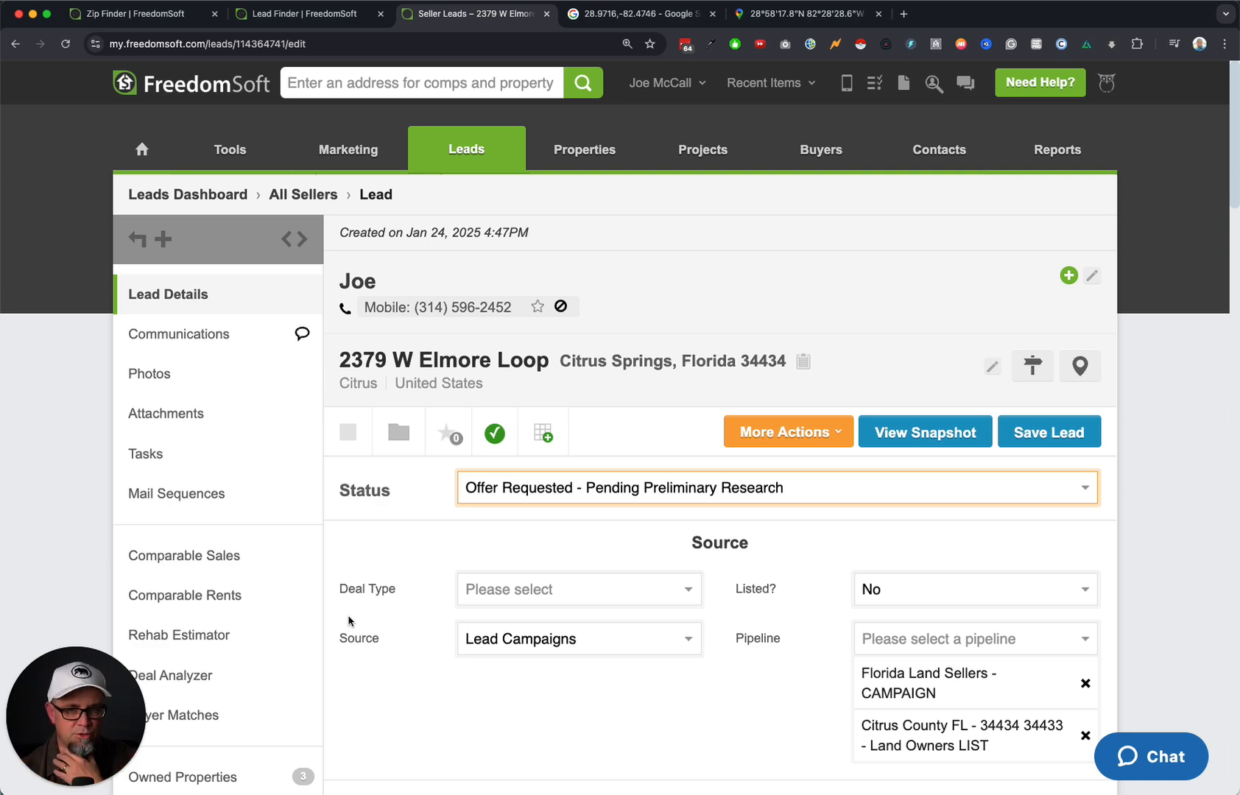
scroll(369, 607, down, 10)
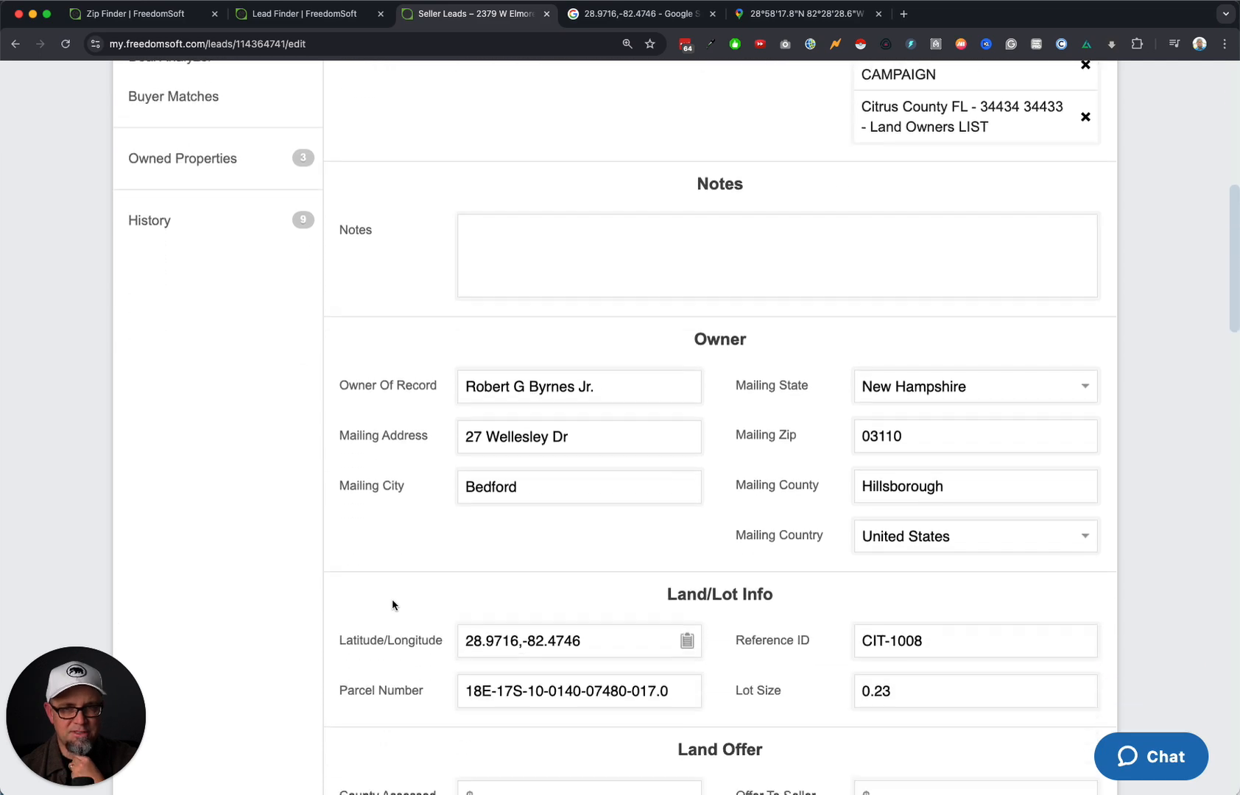
scroll(392, 604, up, 10)
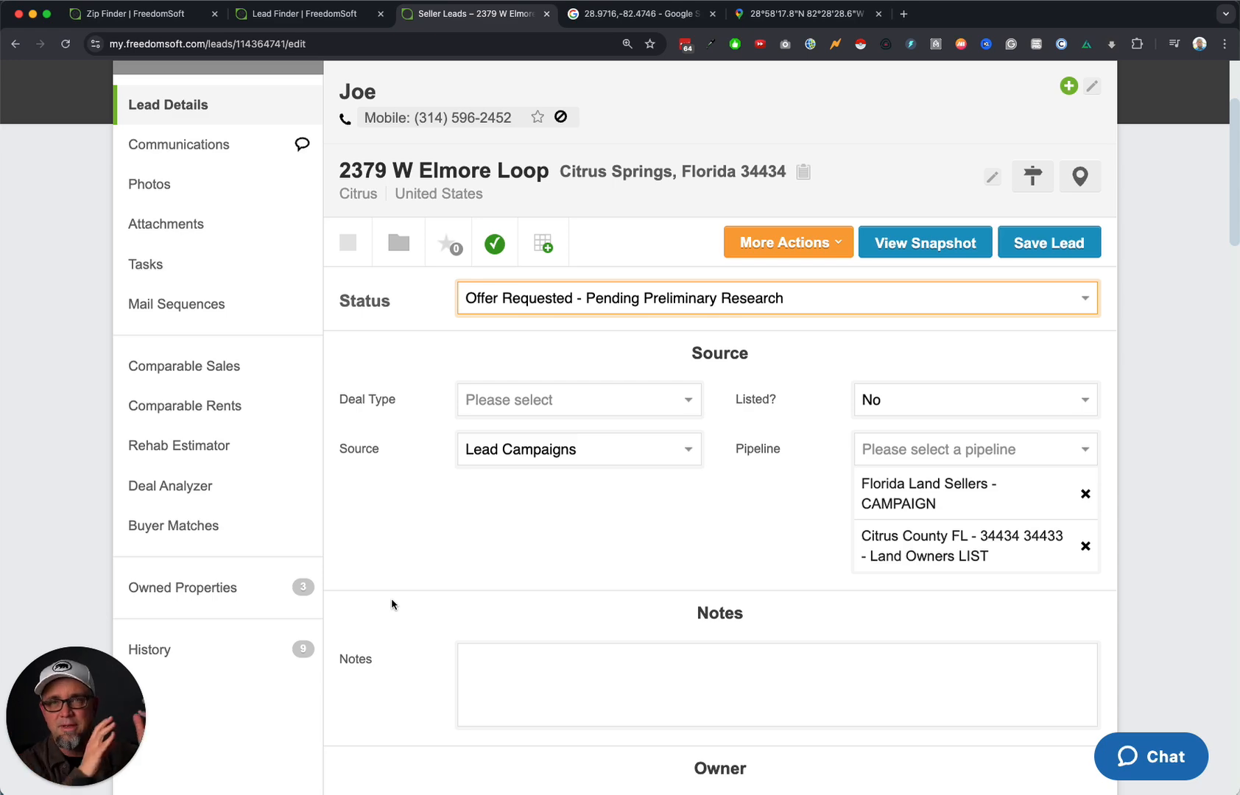
scroll(392, 604, up, 3)
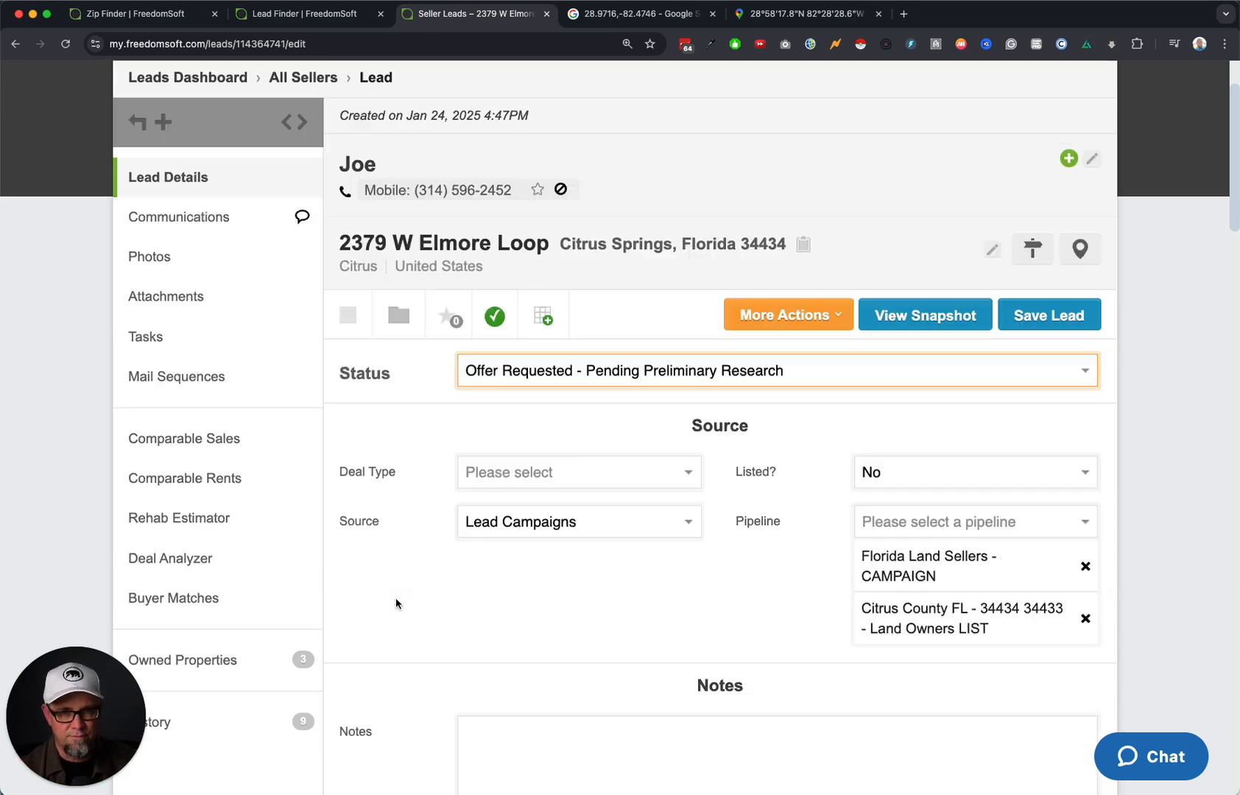
click(661, 82)
Go to Settings > Templates > Direct Mail Templates and scroll through the Land Seller templates.
click(654, 144)
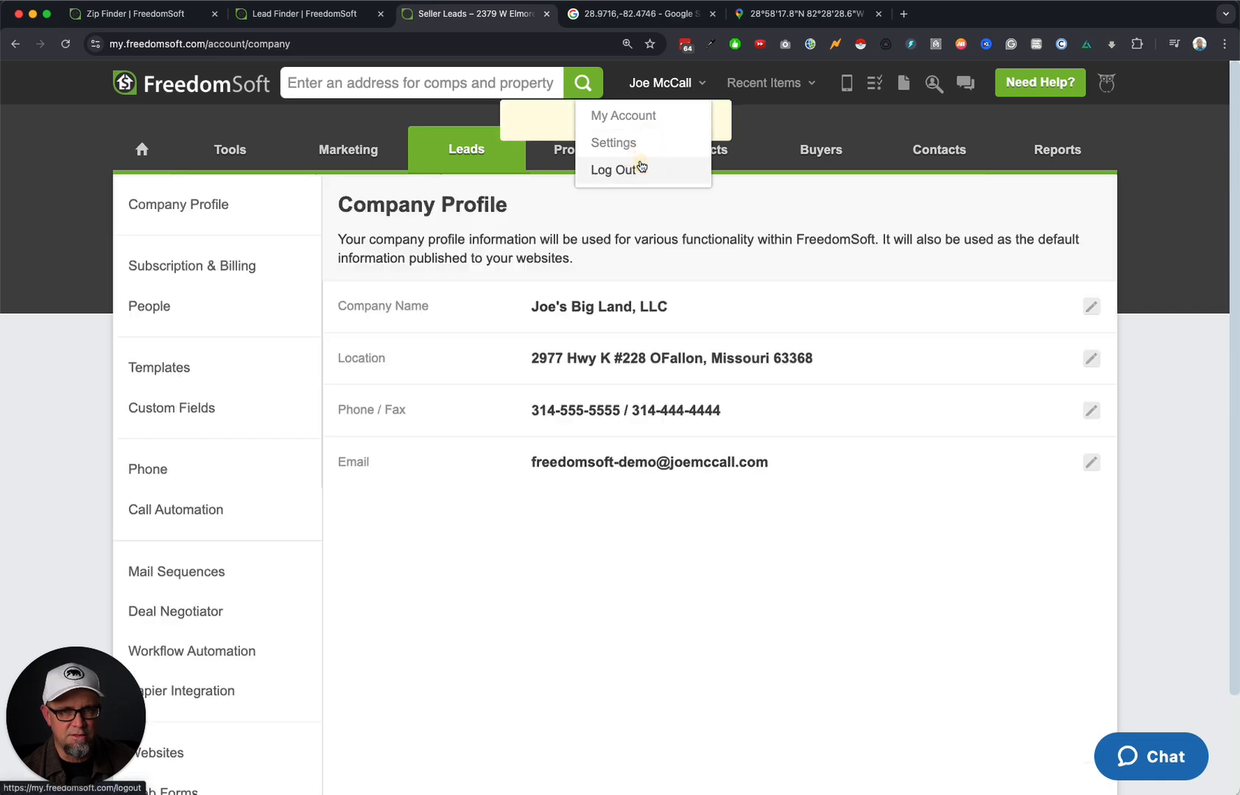
click(201, 370)
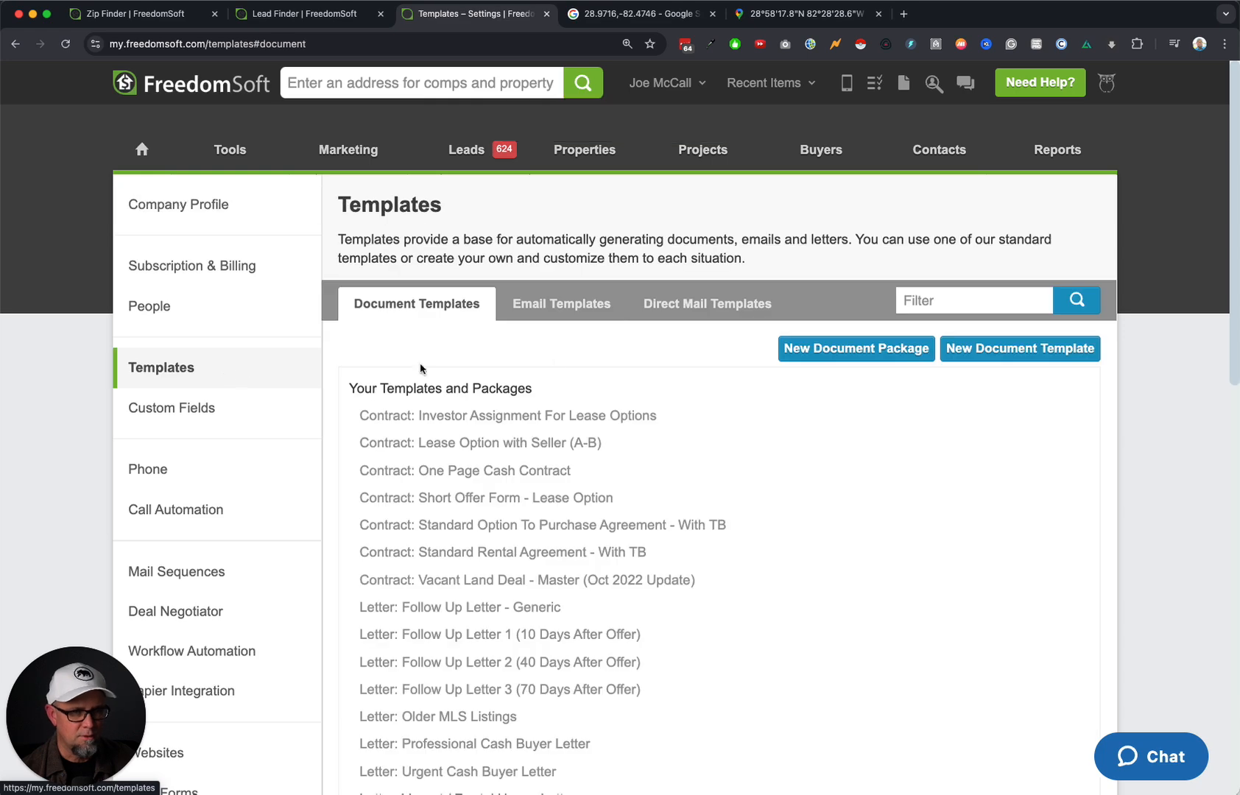
click(708, 310)
scroll(710, 454, down, 10)
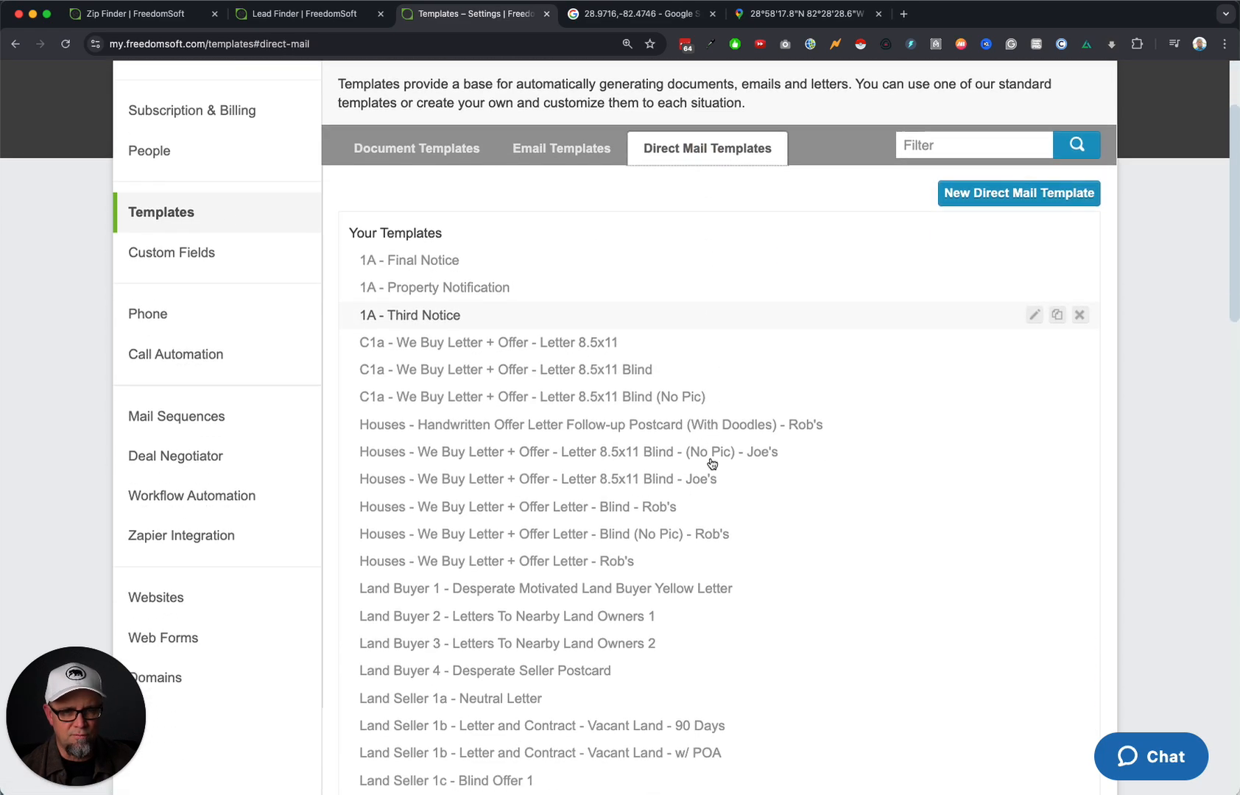
scroll(717, 461, down, 1)
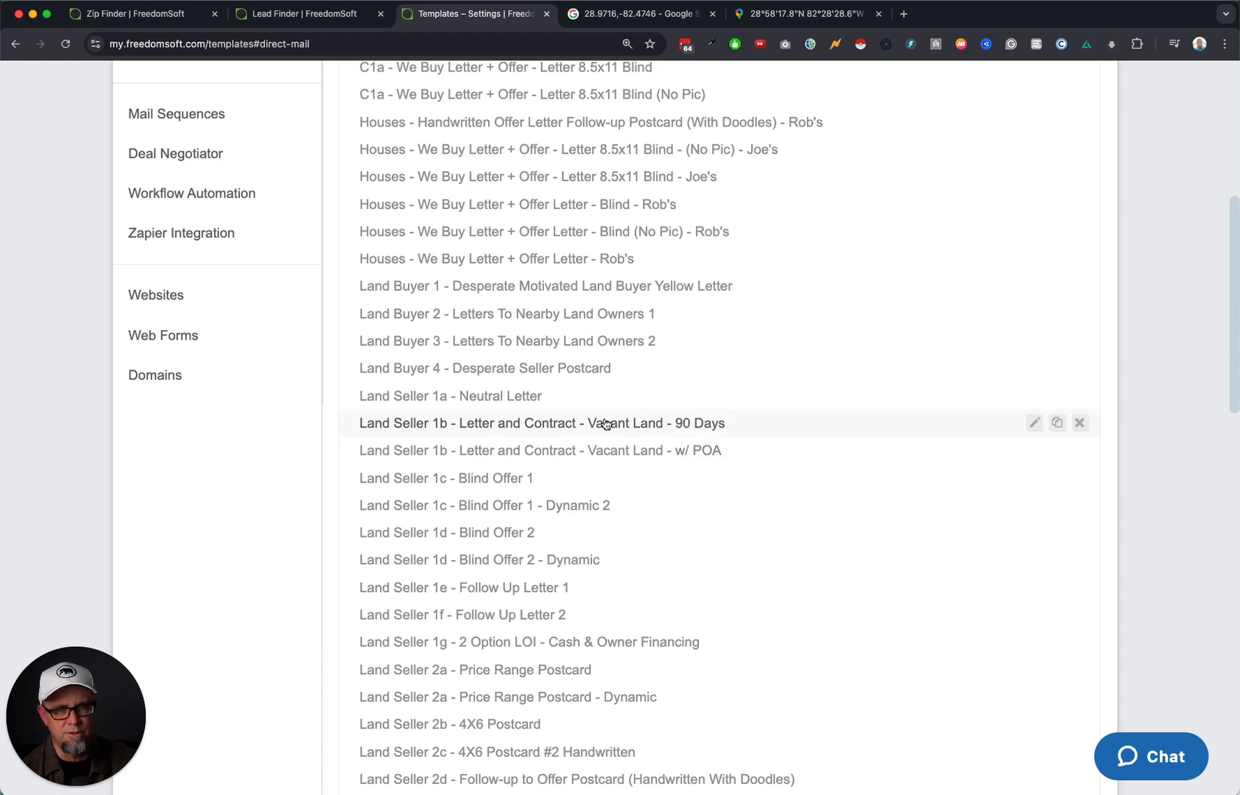
Open the Land Seller 1b 90 Days template, marking the 90-day closing and 15-day acceptance clauses.
click(628, 426)
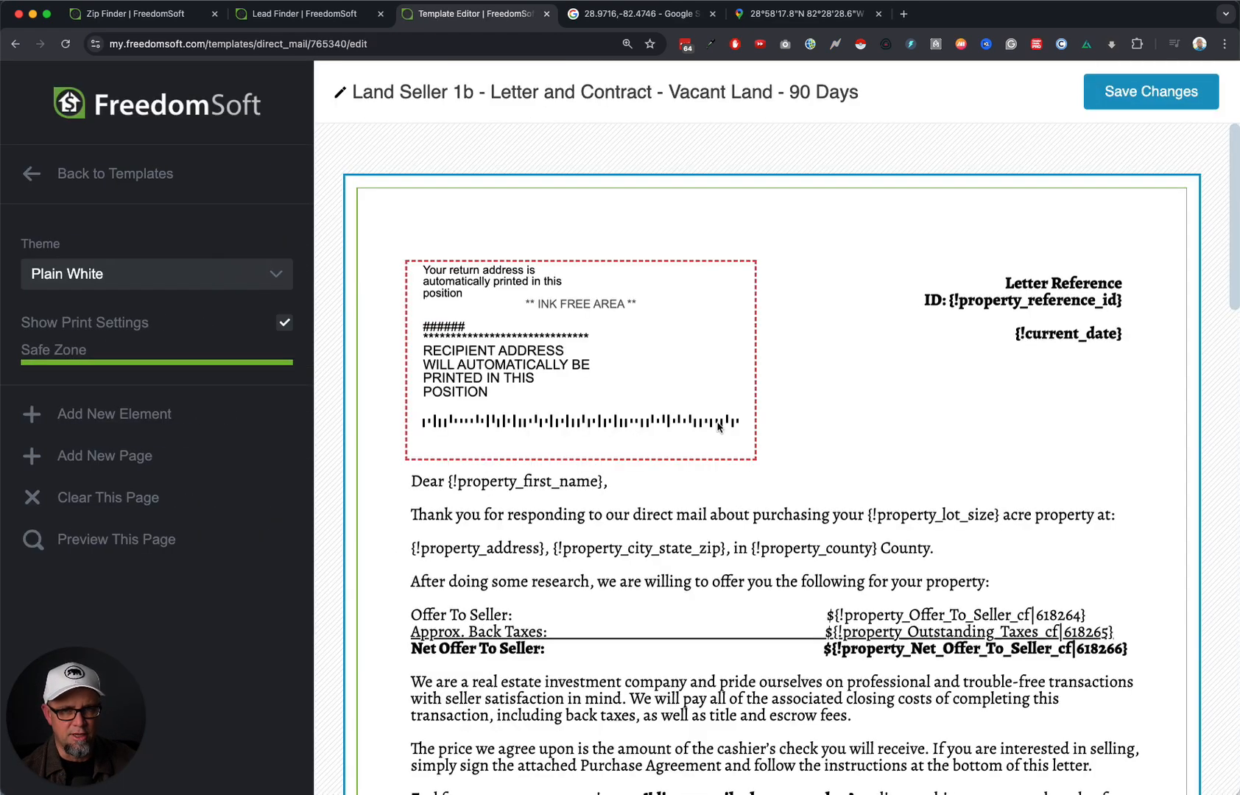
scroll(828, 457, down, 5)
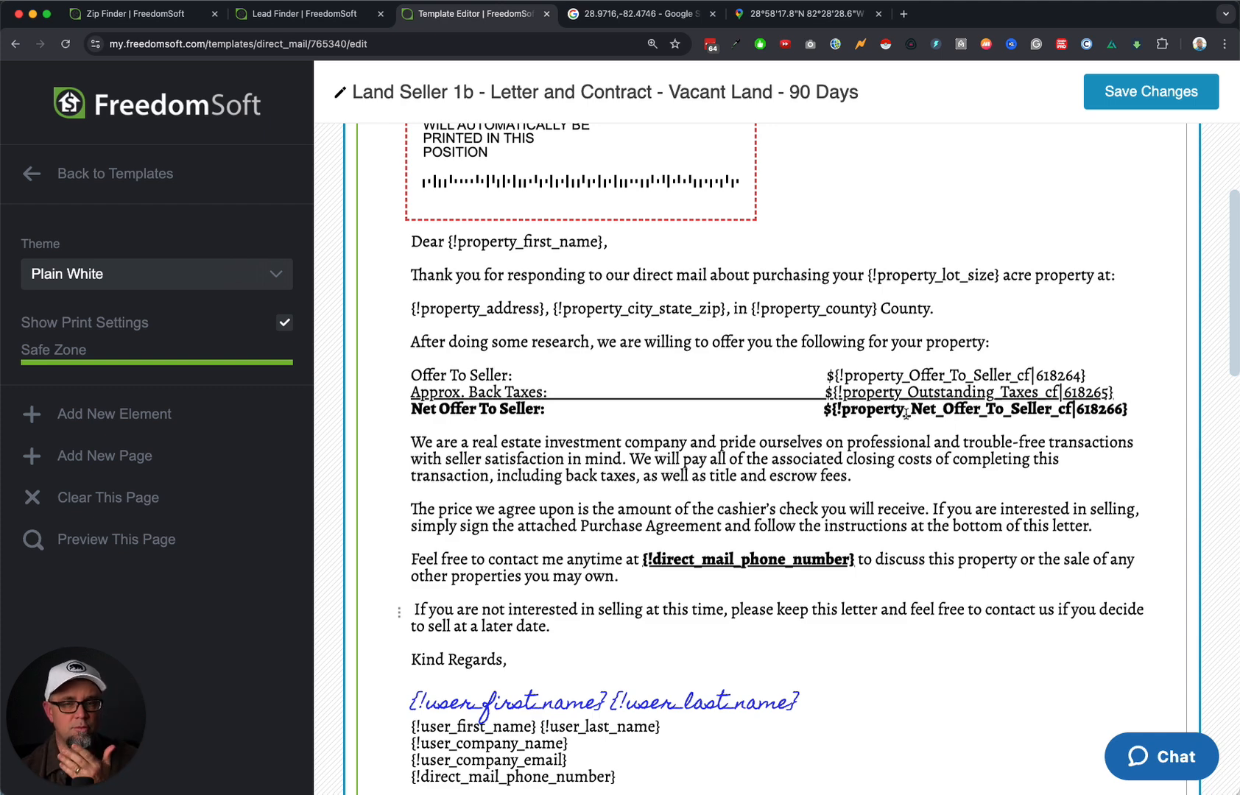
scroll(905, 416, down, 4)
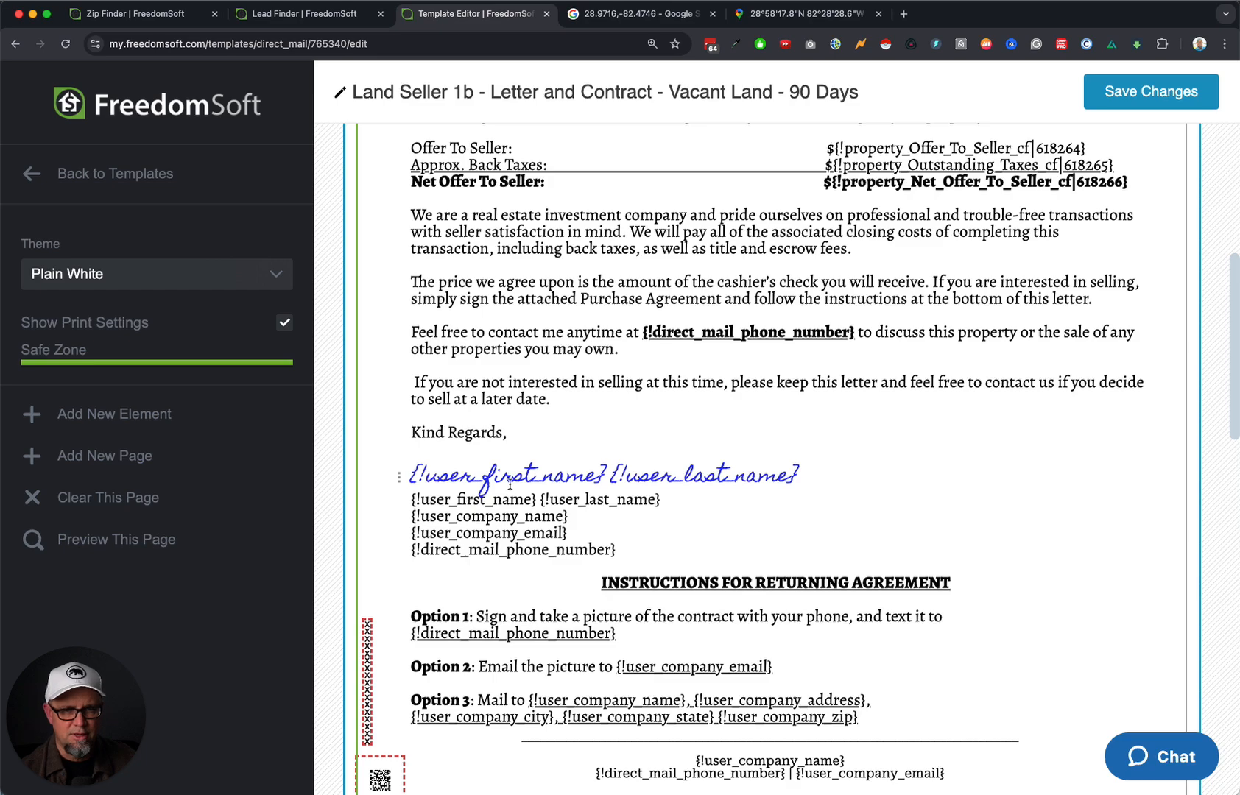
scroll(874, 539, down, 15)
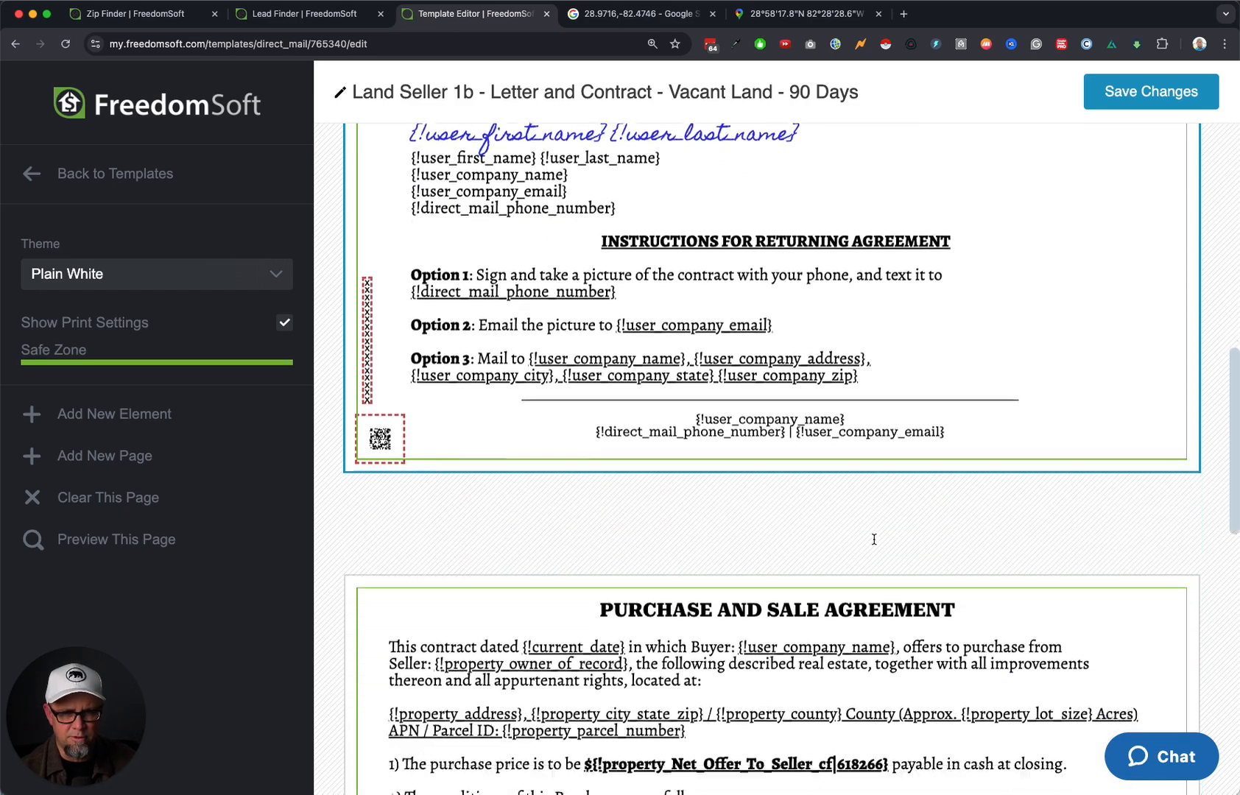
scroll(873, 539, down, 5)
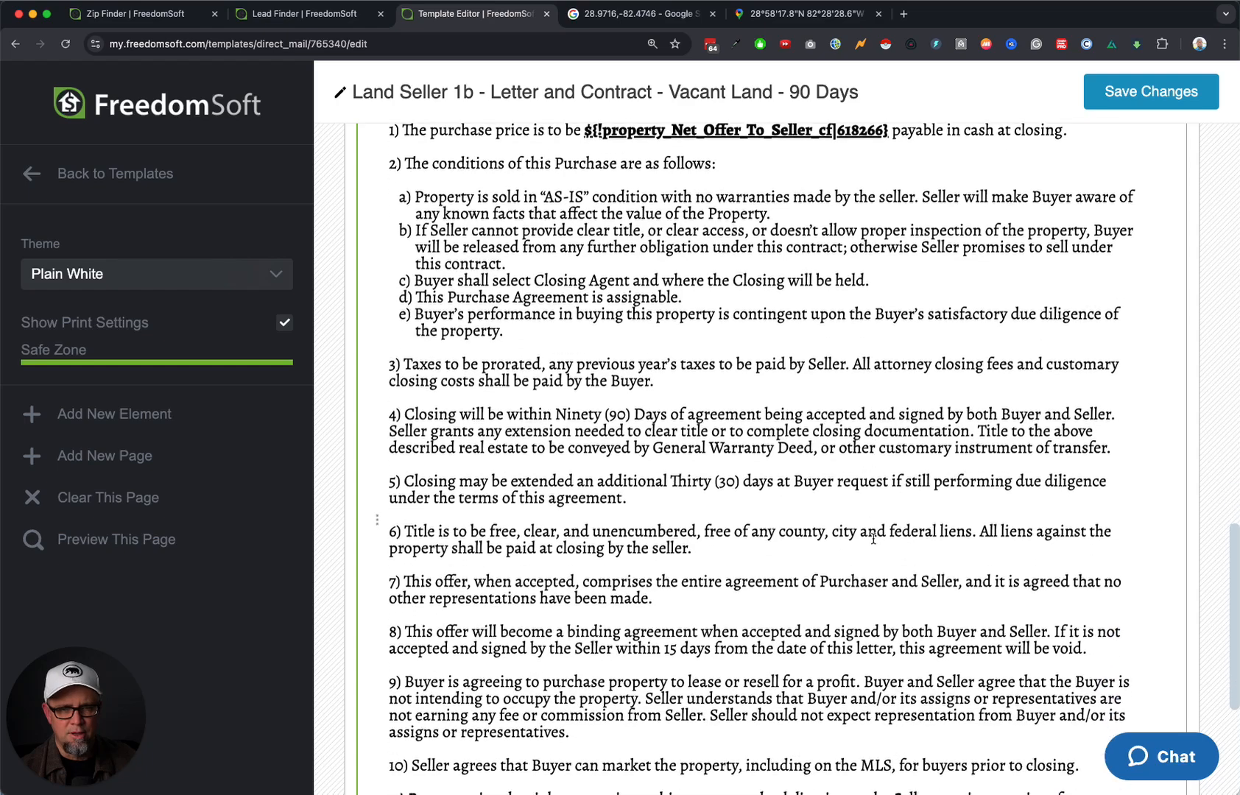
drag(554, 403, 741, 405)
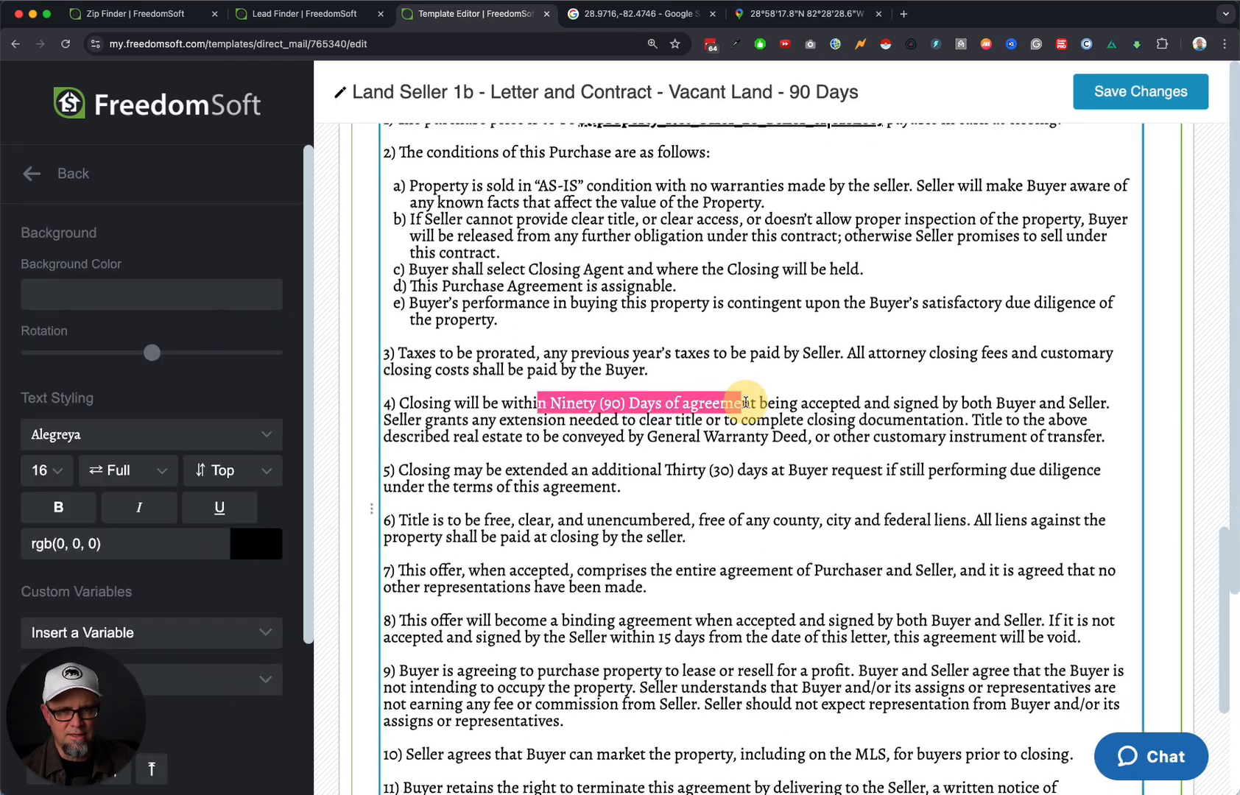
click(786, 506)
scroll(787, 509, down, 8)
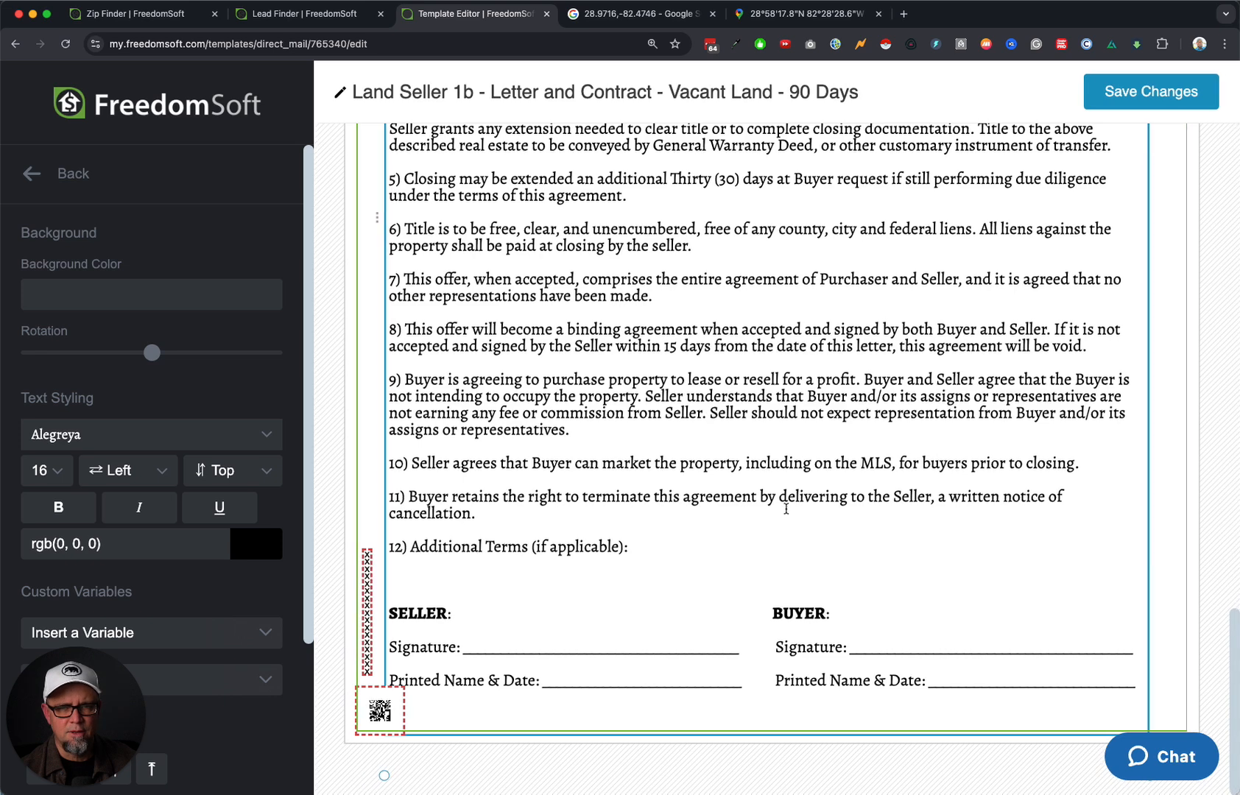
drag(573, 345, 841, 347)
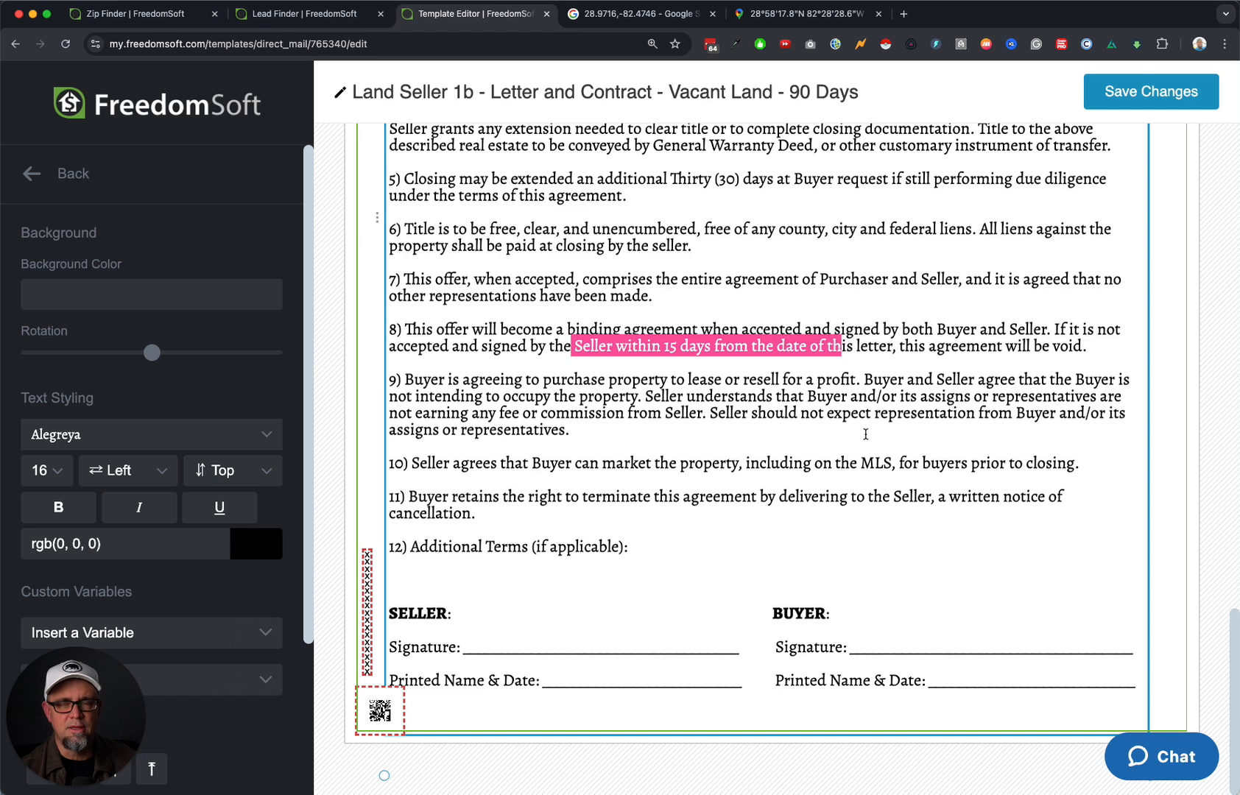
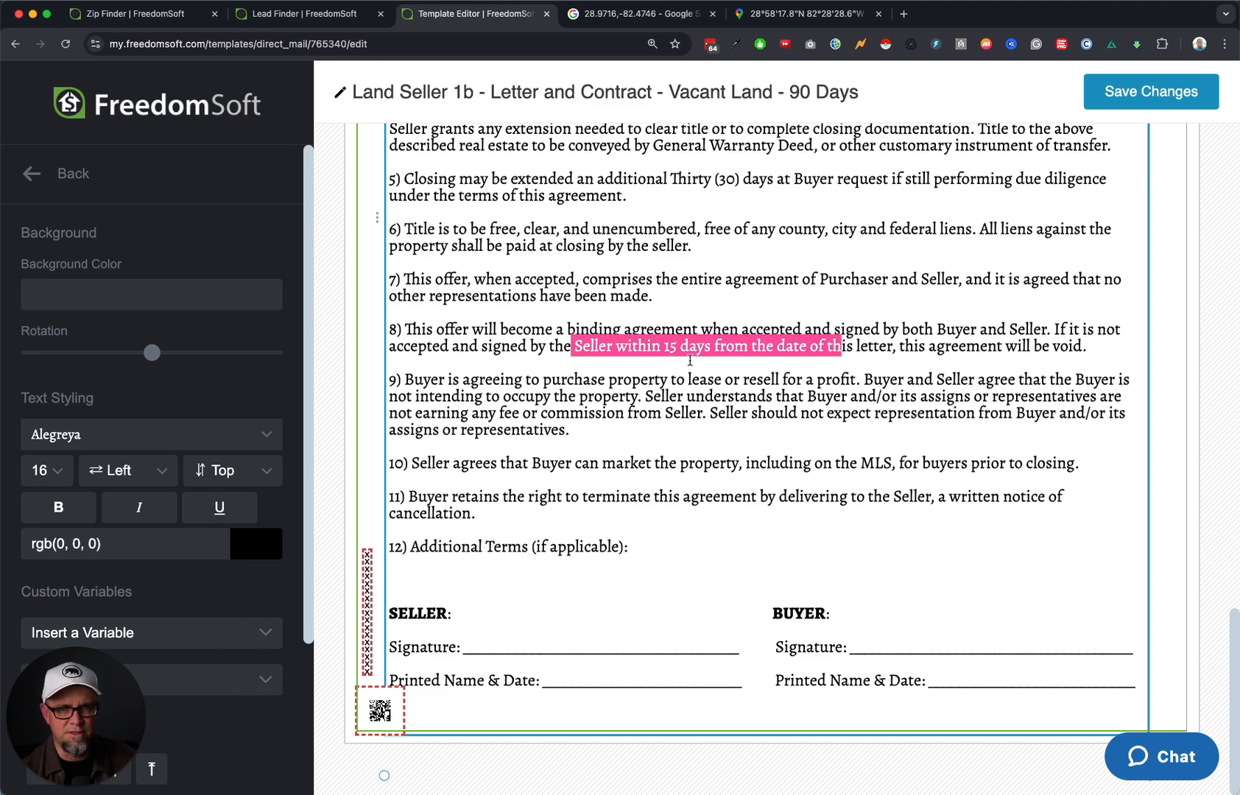
Highlight the 15-day acceptance wording in term 8 of the contract, then deselect it.
click(562, 357)
drag(476, 354, 873, 351)
click(886, 381)
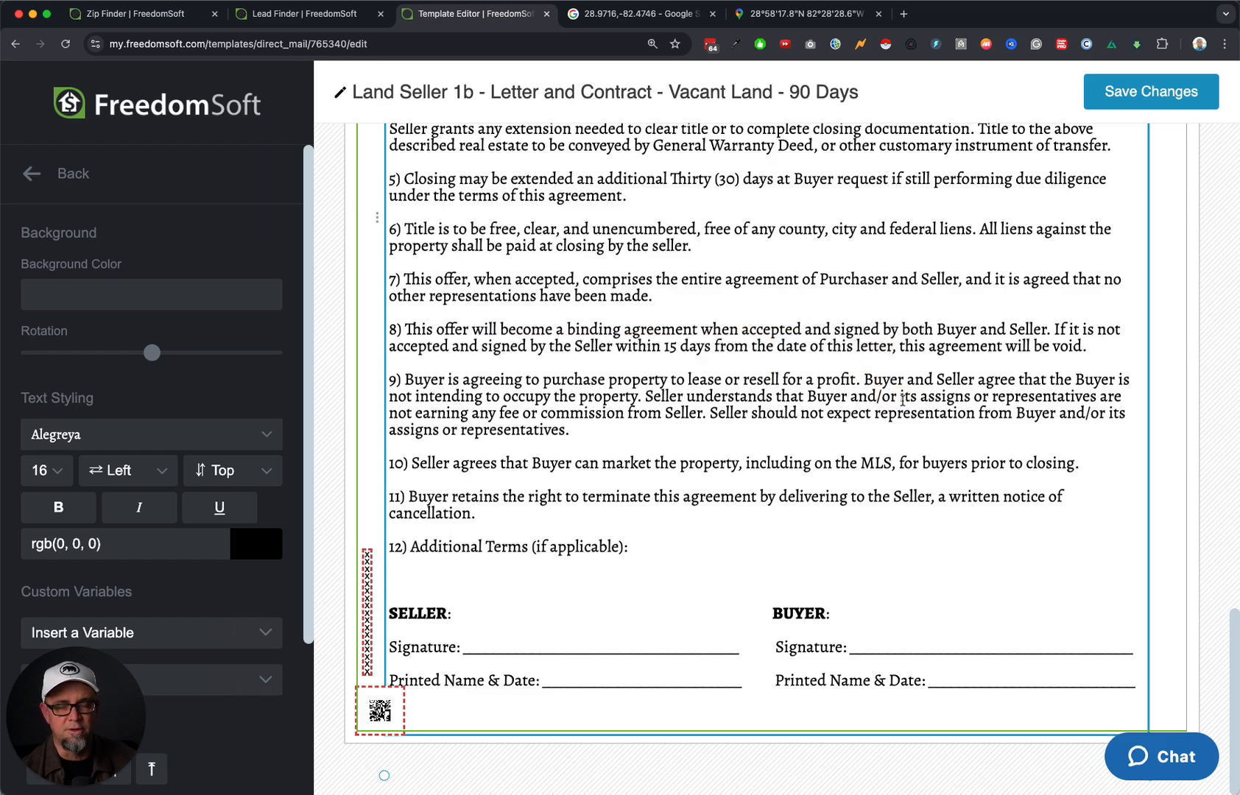
scroll(902, 405, up, 10)
scroll(903, 412, down, 15)
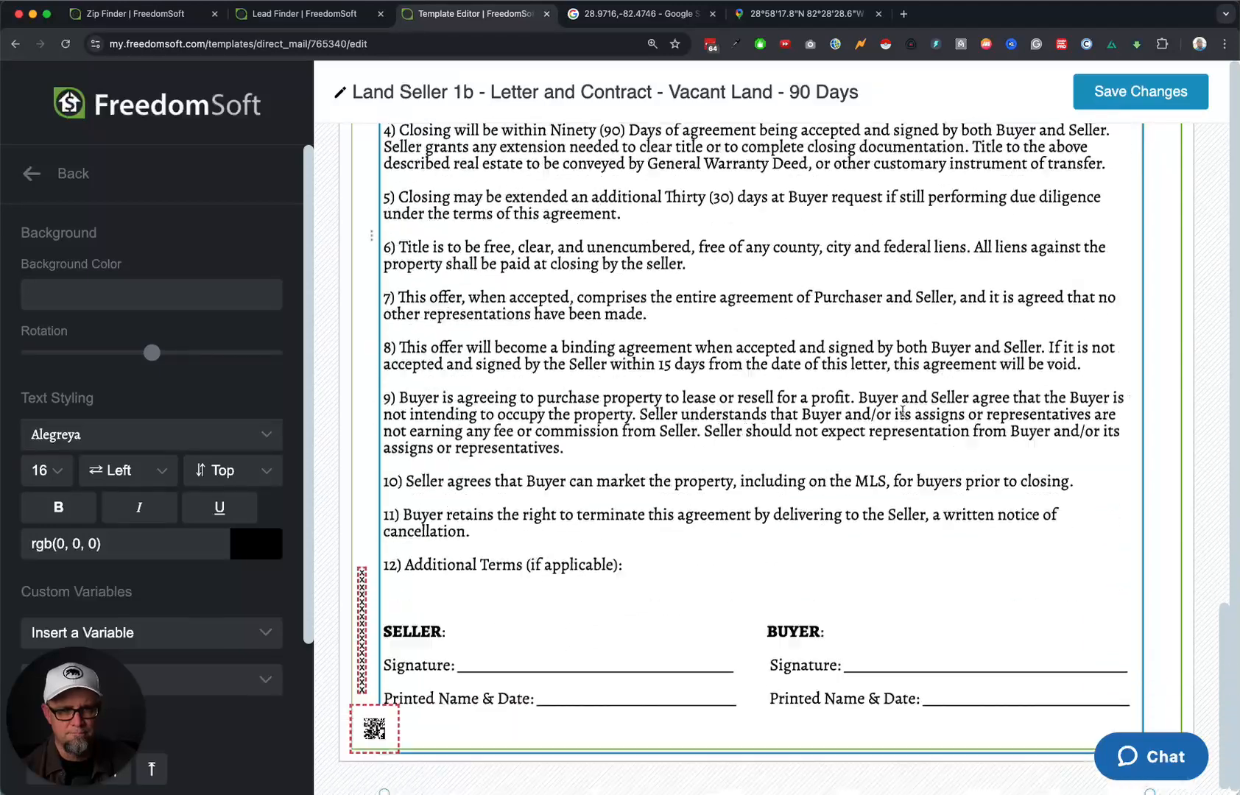
Under 12) Additional Terms, type '- ' and insert the Additional Terms seller variable.
click(484, 566)
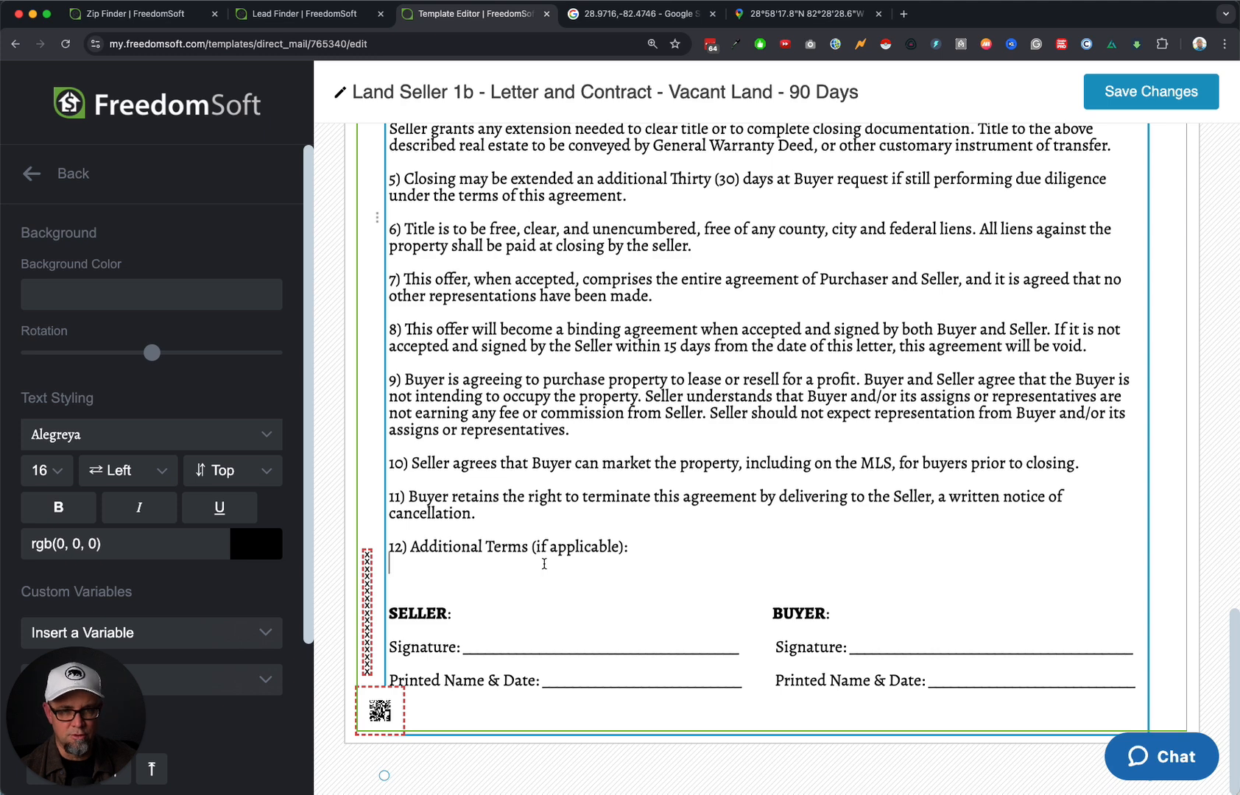
text(-)
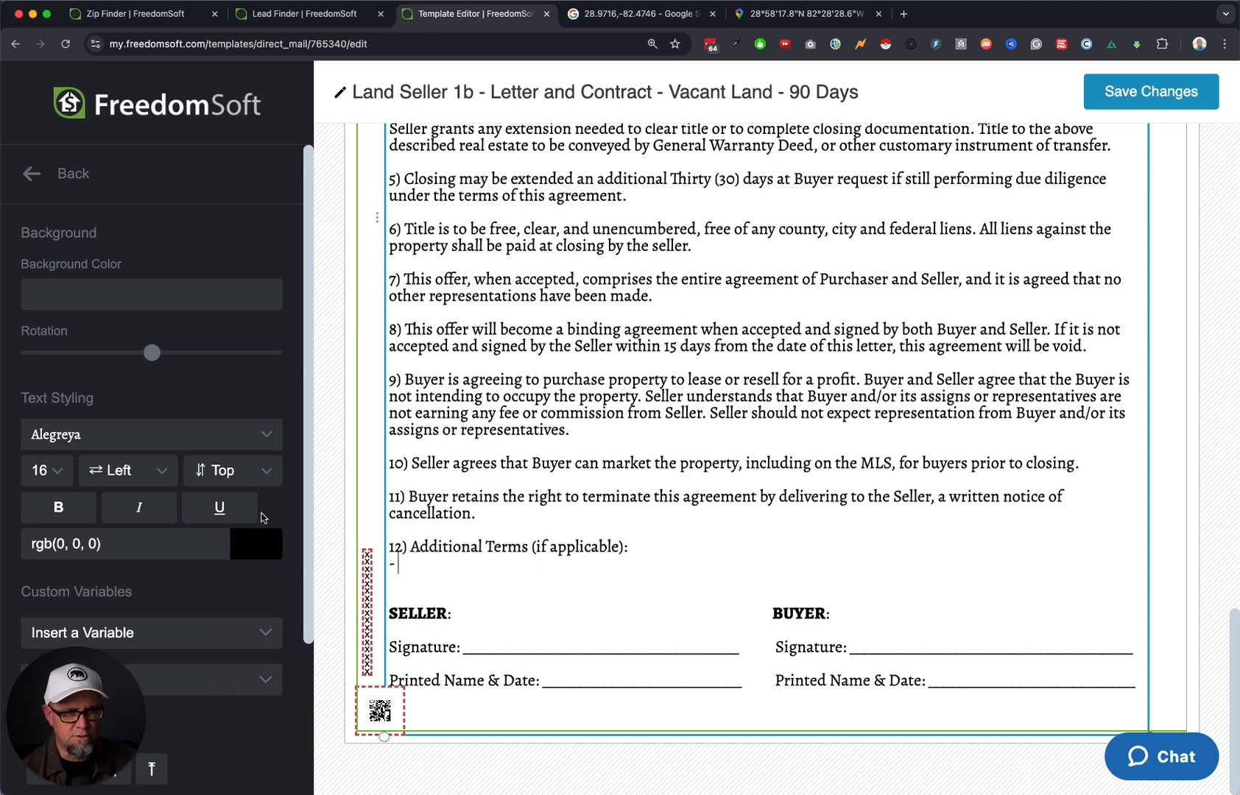
scroll(95, 703, down, 3)
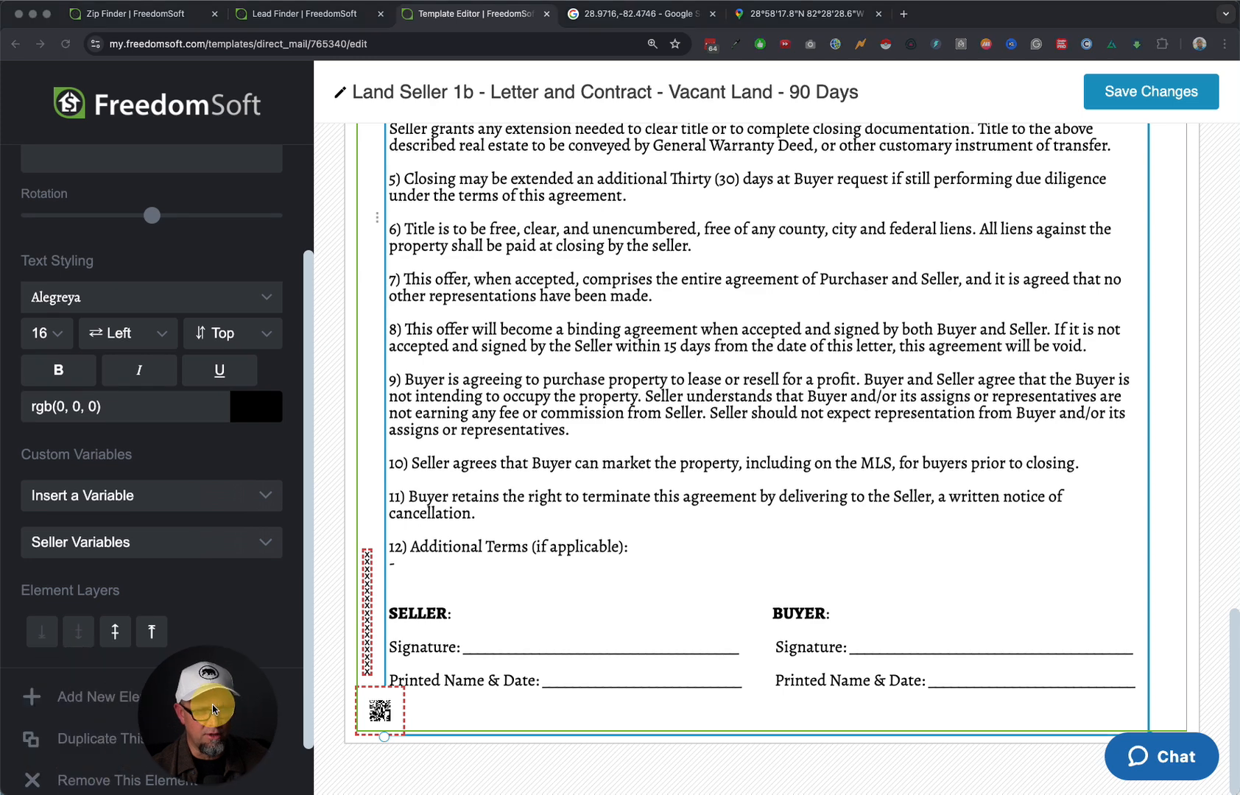
click(166, 542)
scroll(179, 609, down, 10)
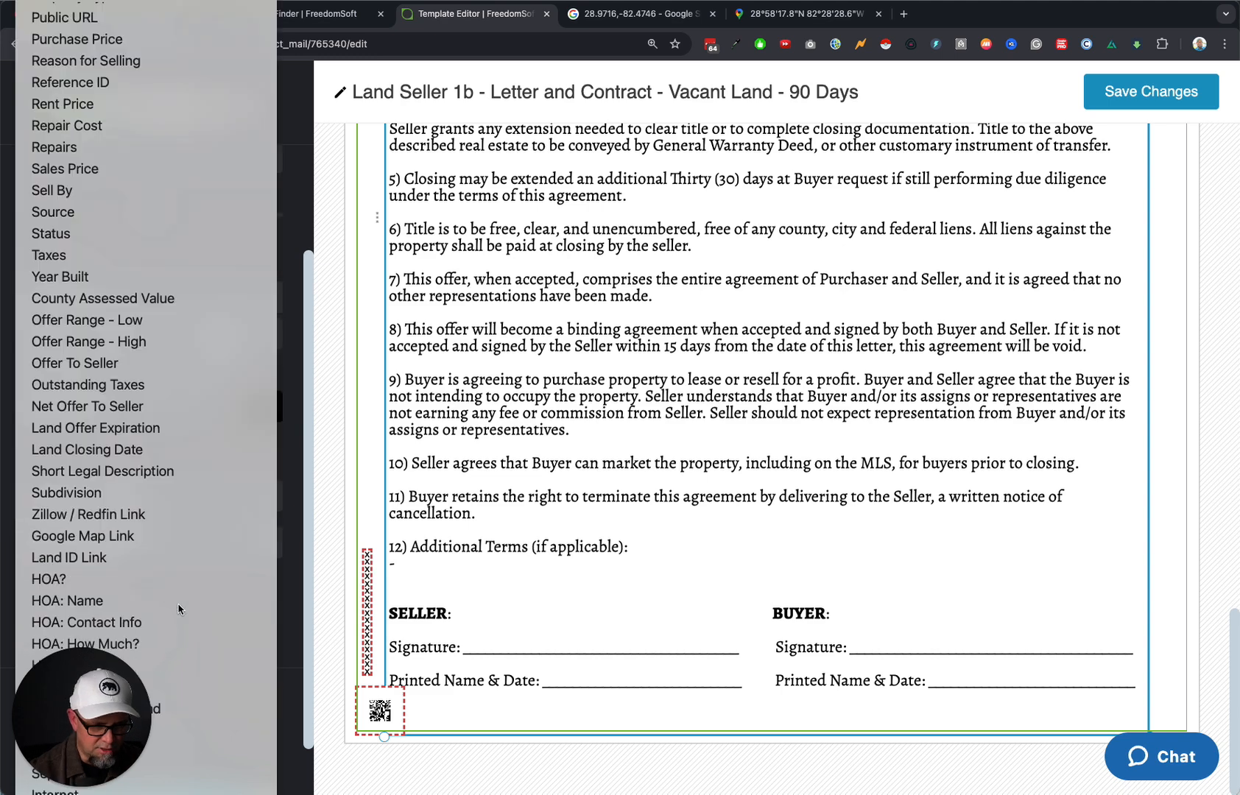
click(179, 609)
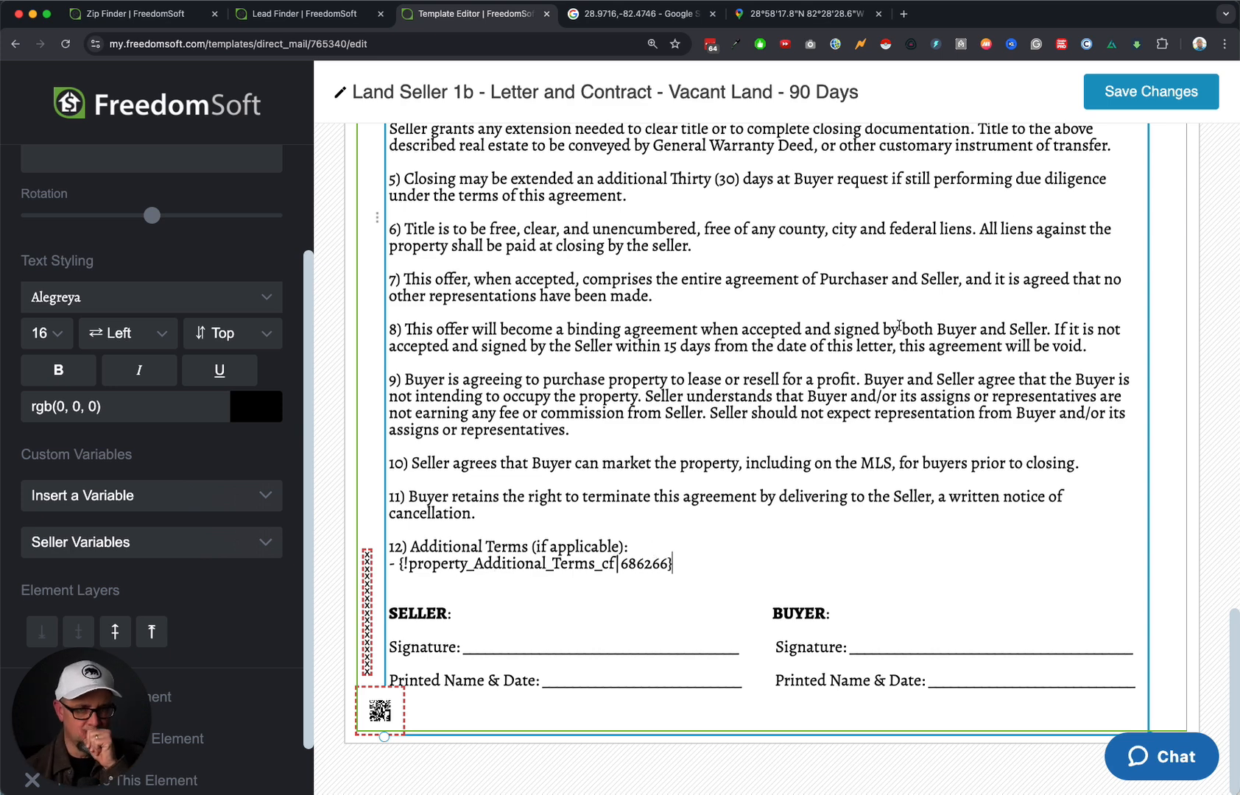
Save the template changes and return to the main editor panel.
click(1174, 96)
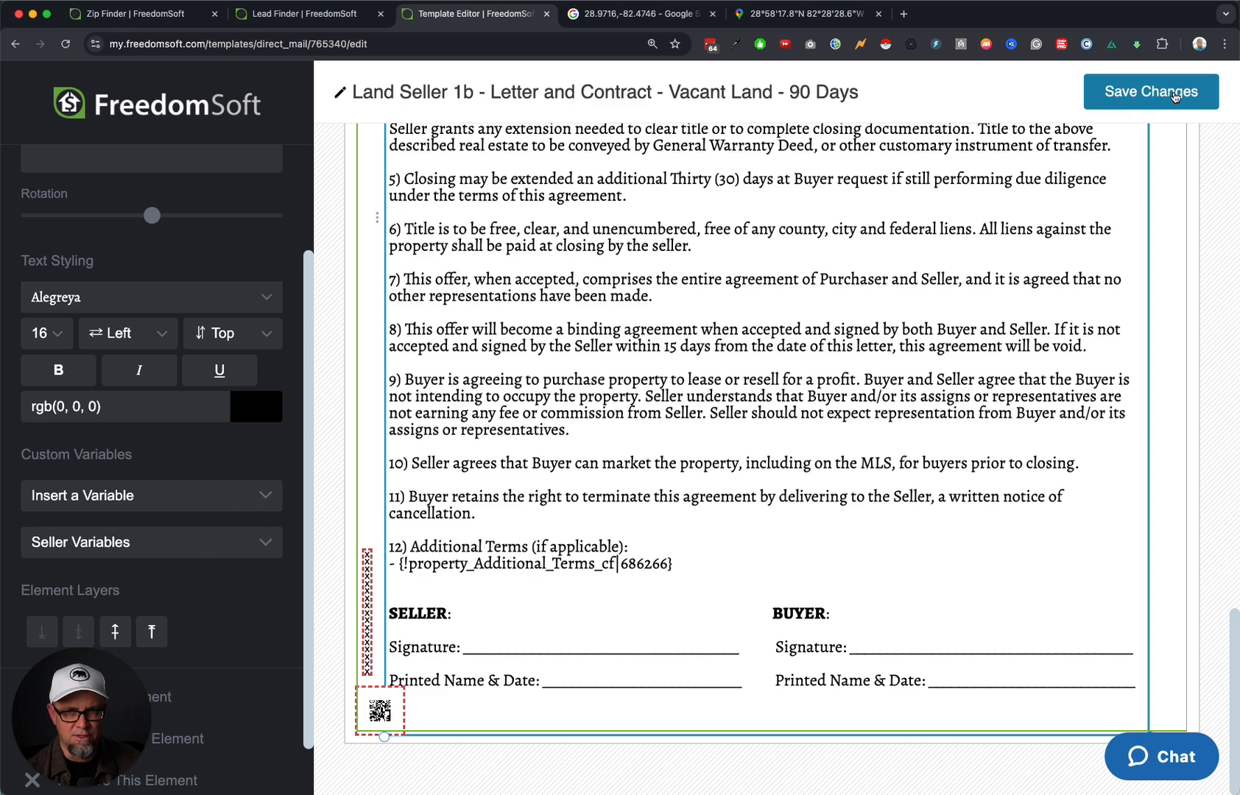
click(1156, 92)
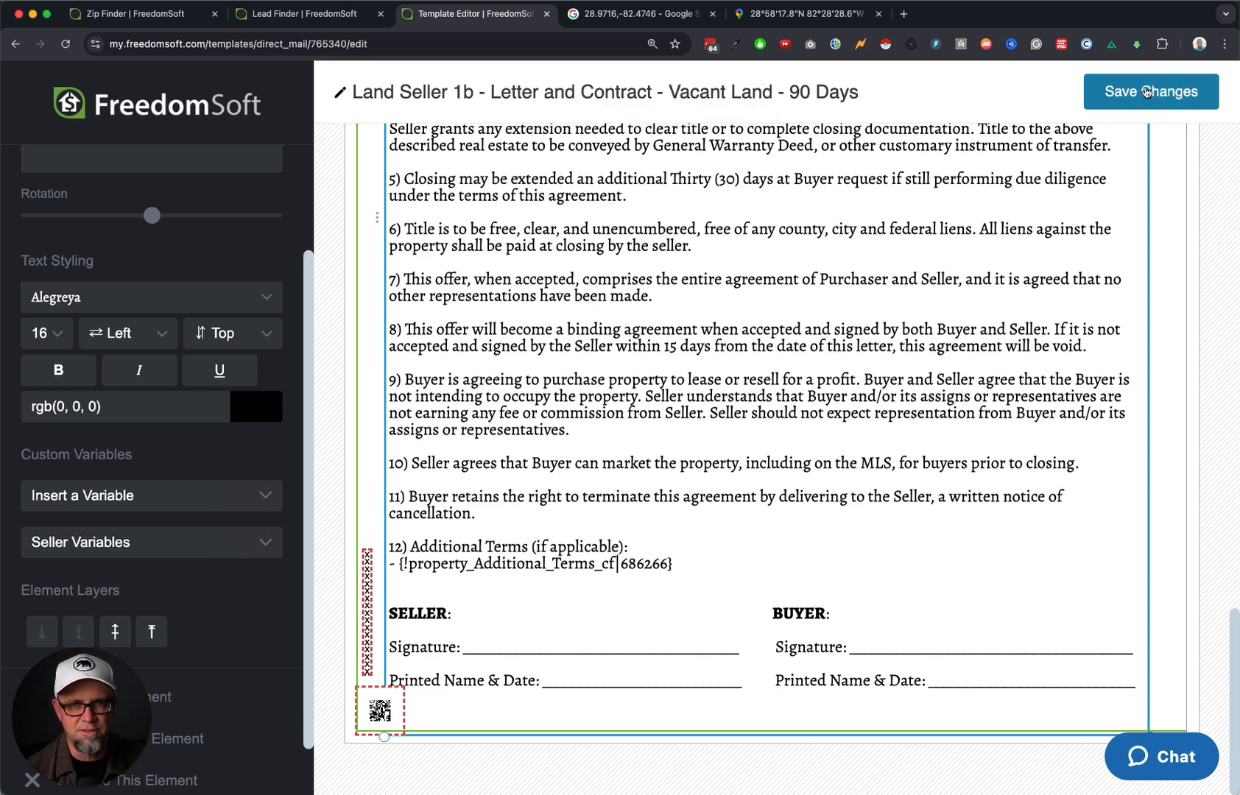
scroll(66, 184, up, 5)
click(64, 162)
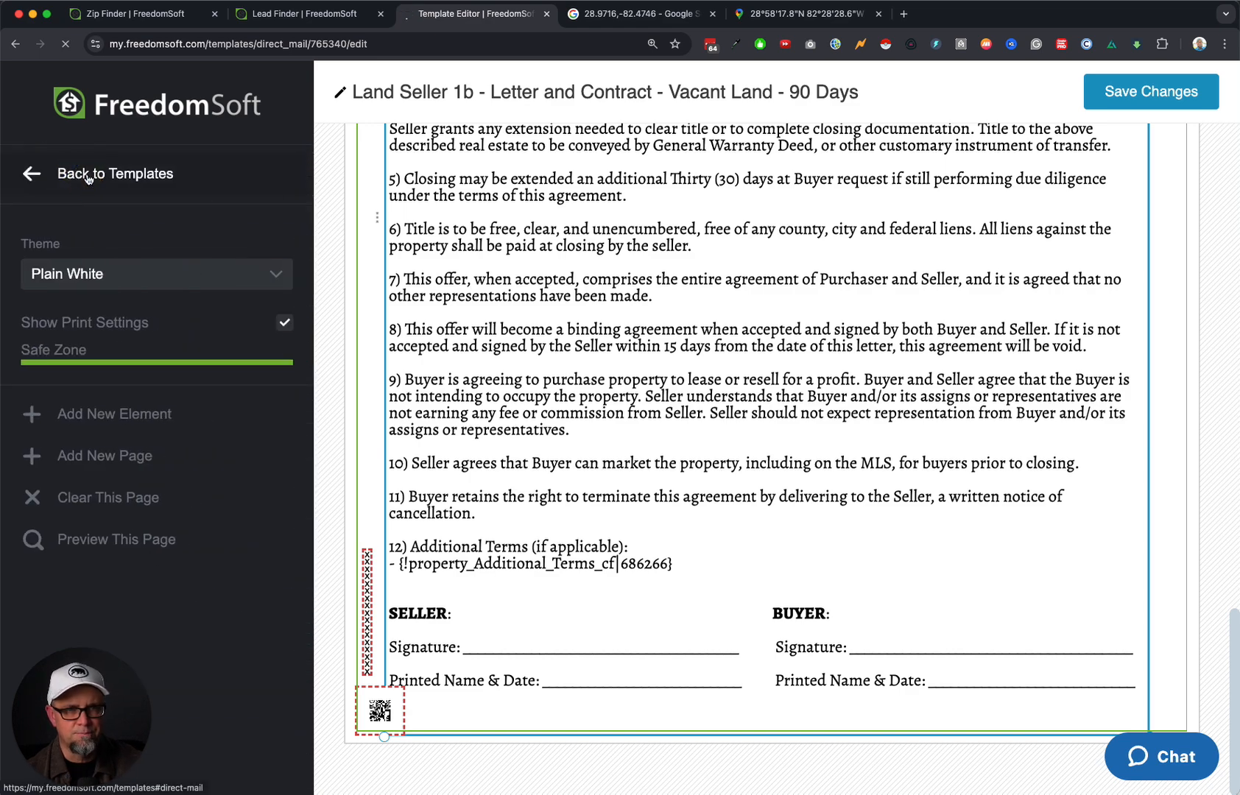
click(304, 16)
click(135, 18)
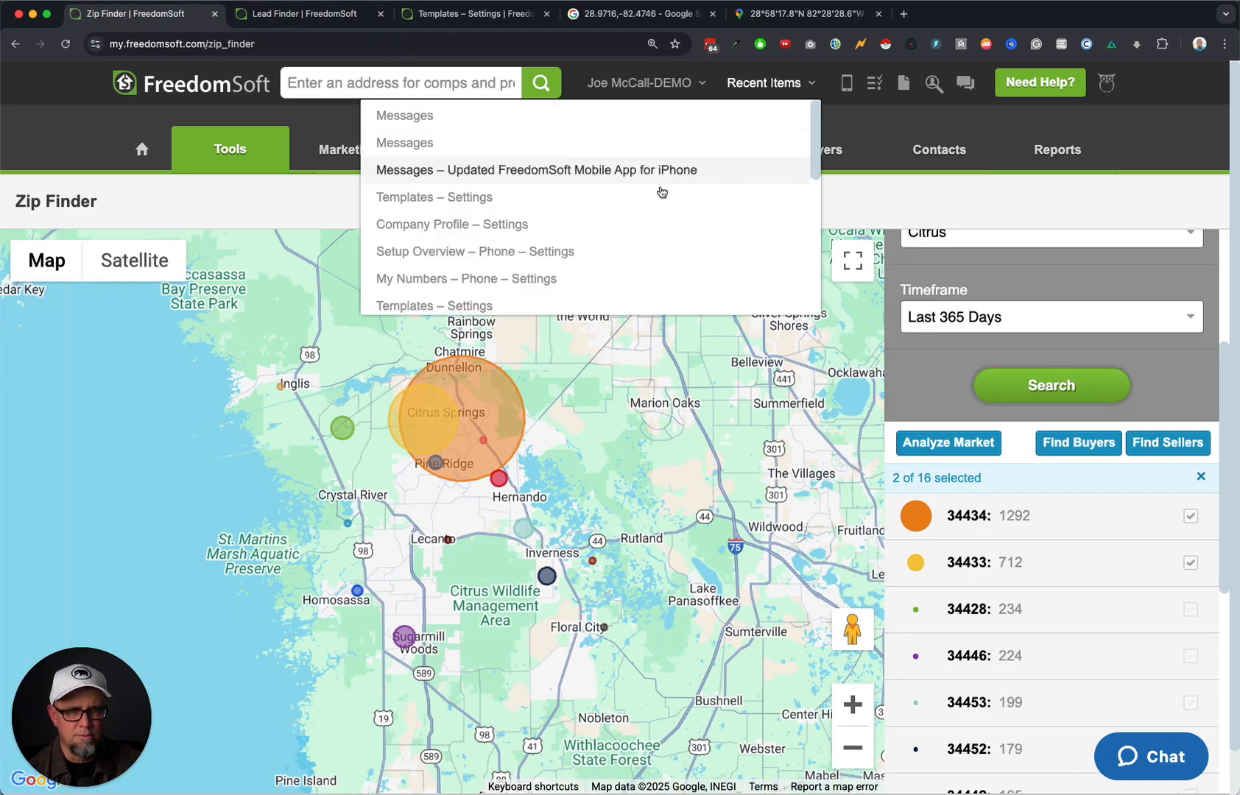
mouse_move(485, 157)
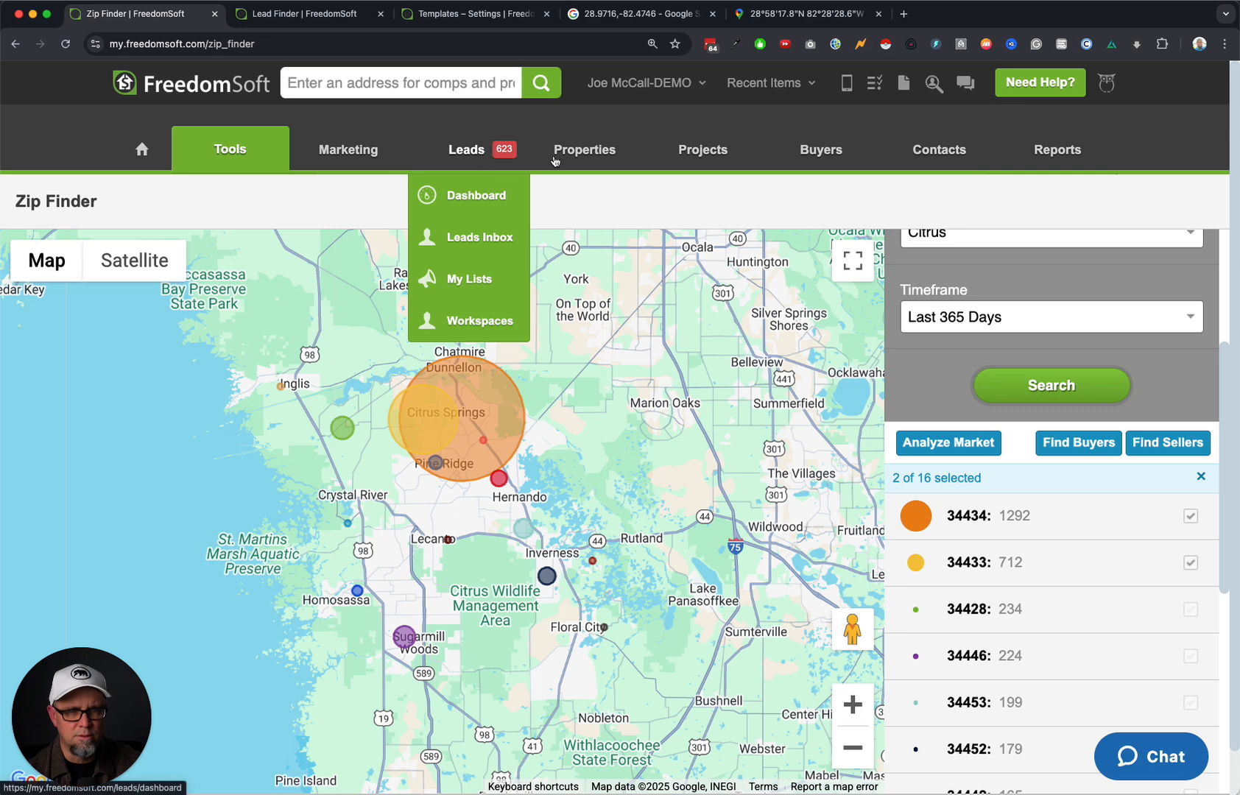
click(474, 243)
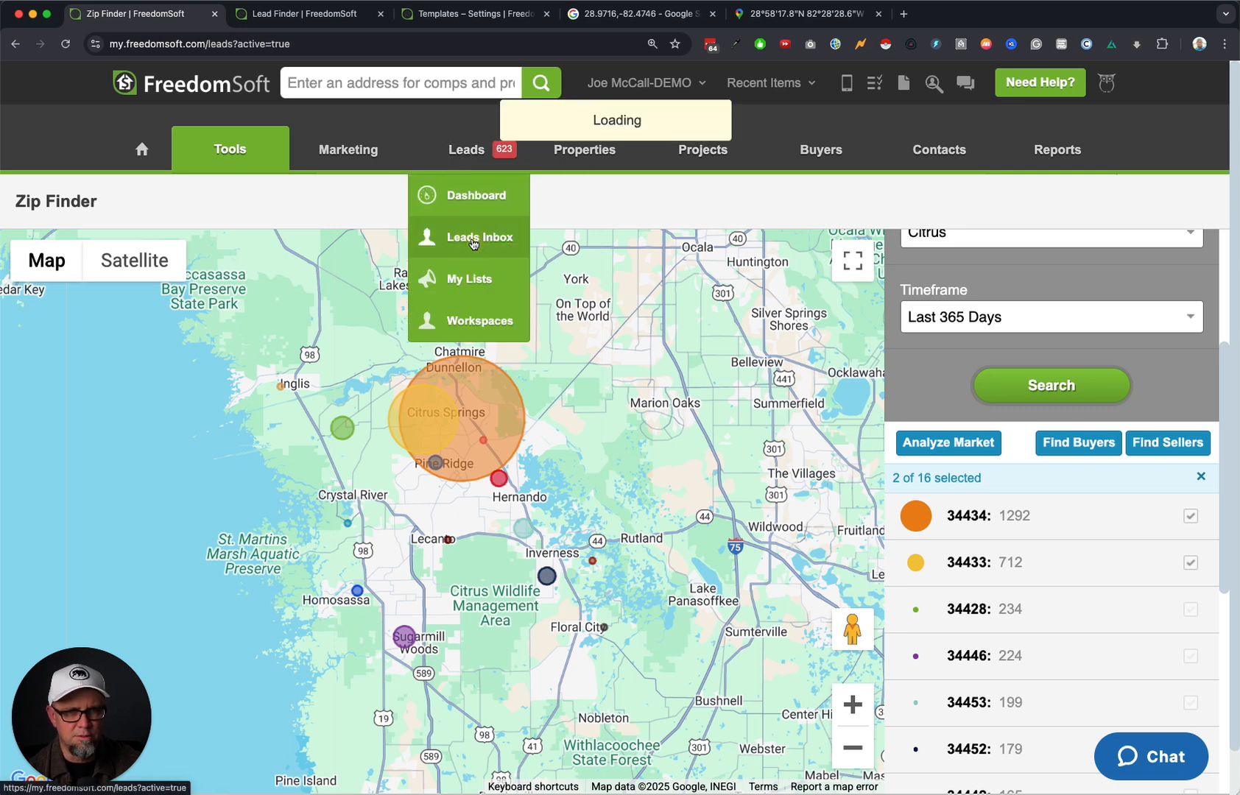
click(575, 351)
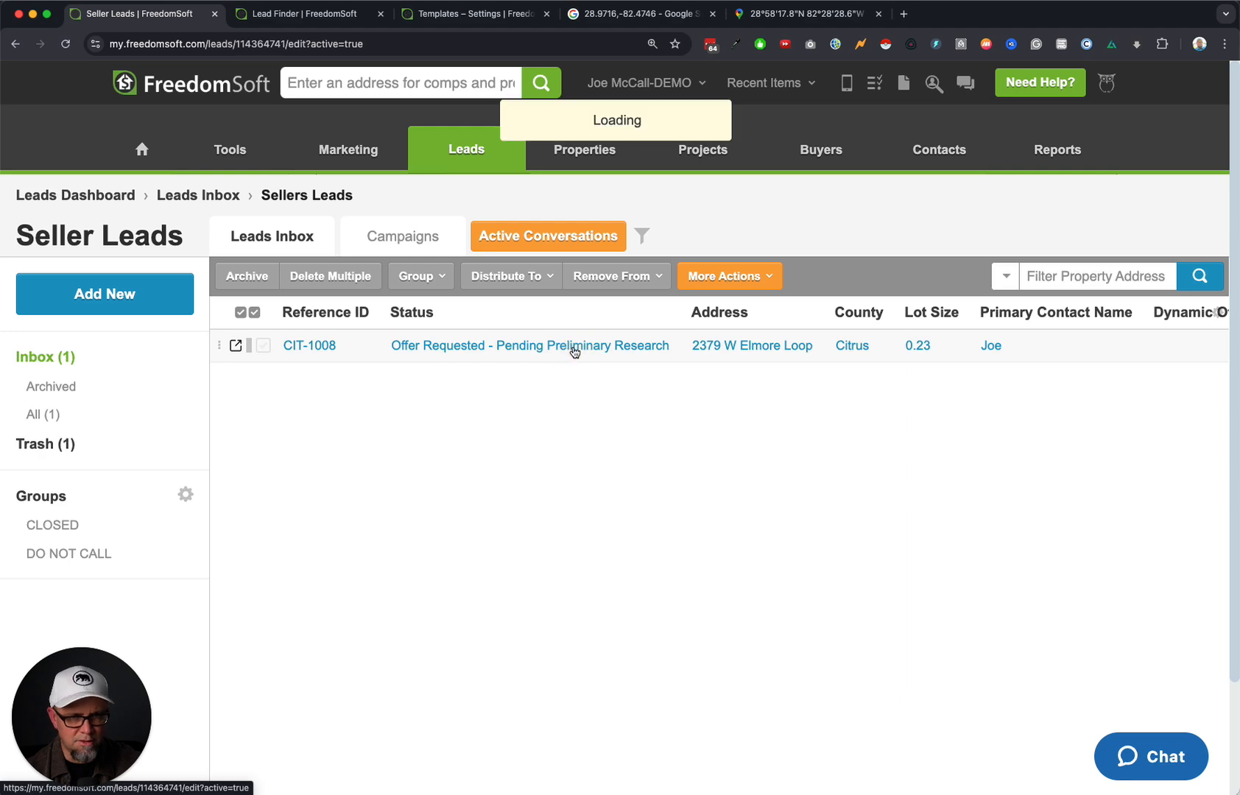
Scroll to the Land Offer fields to confirm Additional Terms is empty, then go back to the Templates tab.
scroll(672, 471, down, 4)
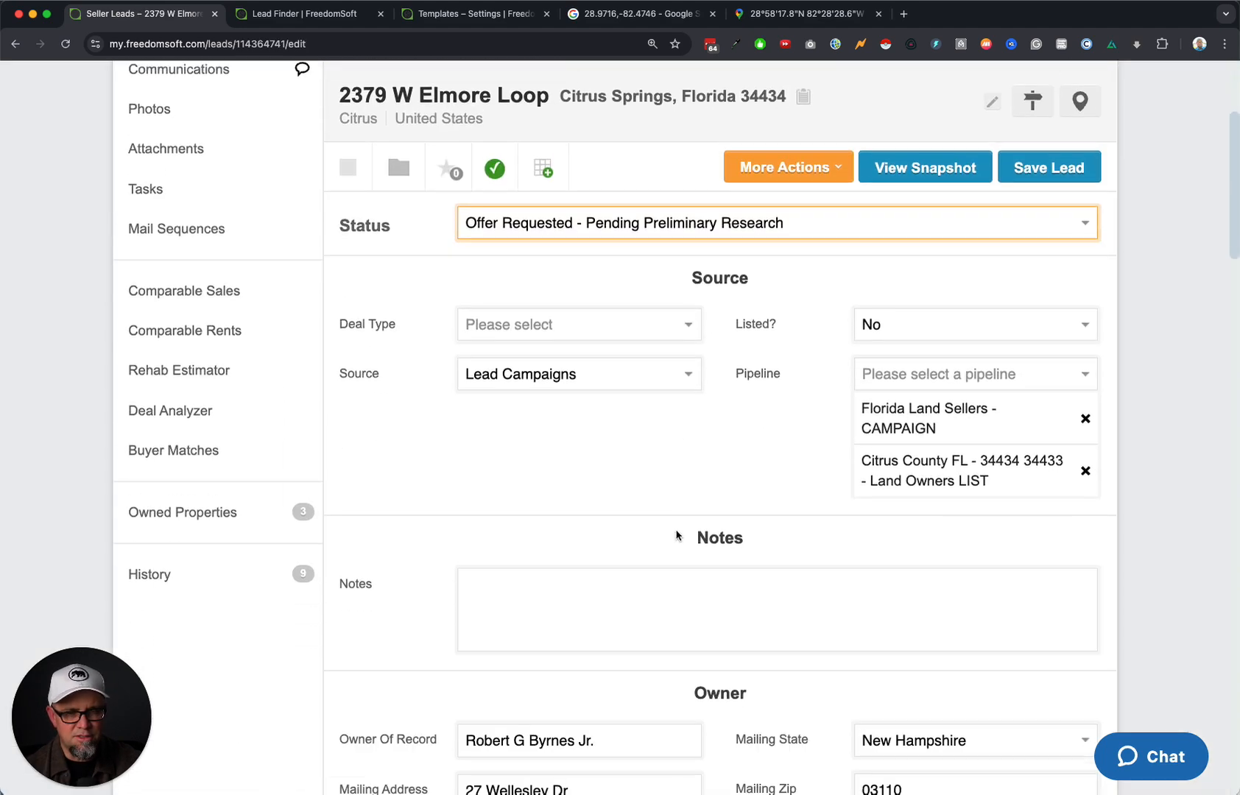
scroll(676, 536, down, 2)
scroll(650, 607, down, 15)
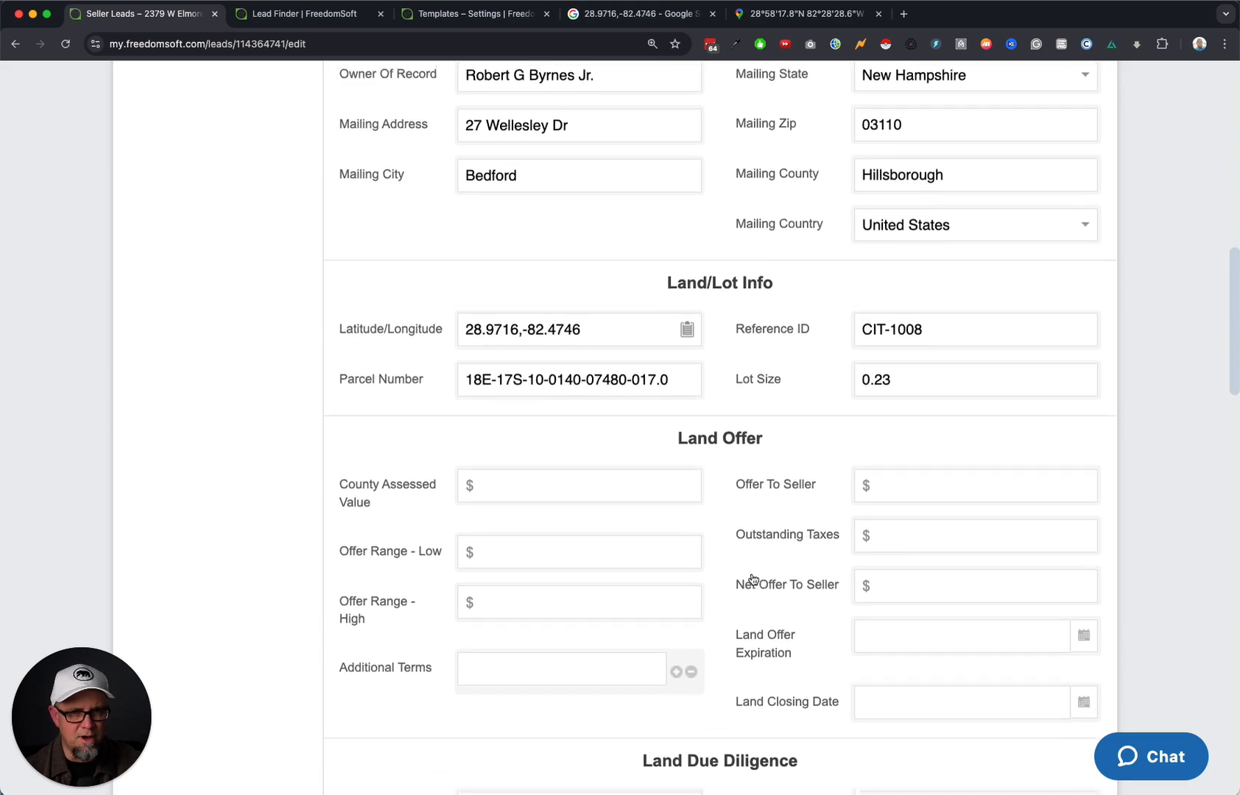
scroll(836, 573, up, 10)
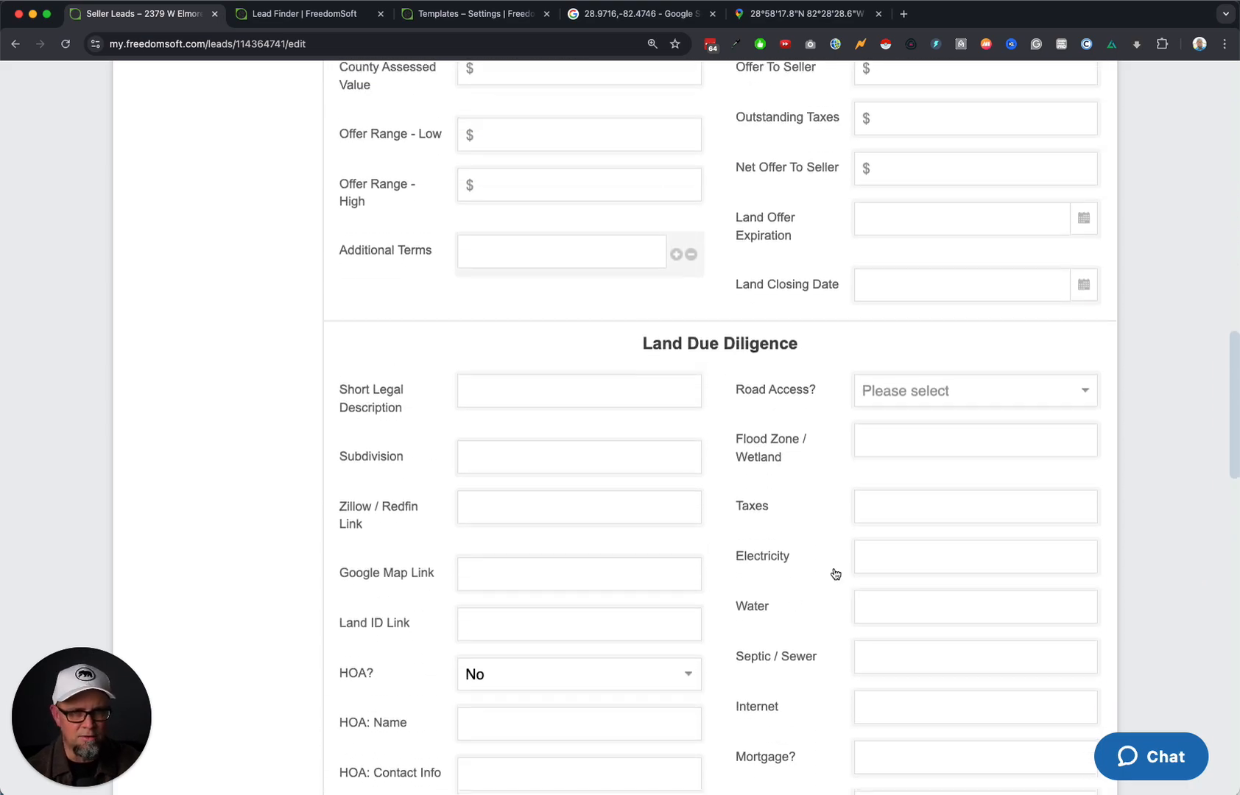
scroll(835, 573, up, 10)
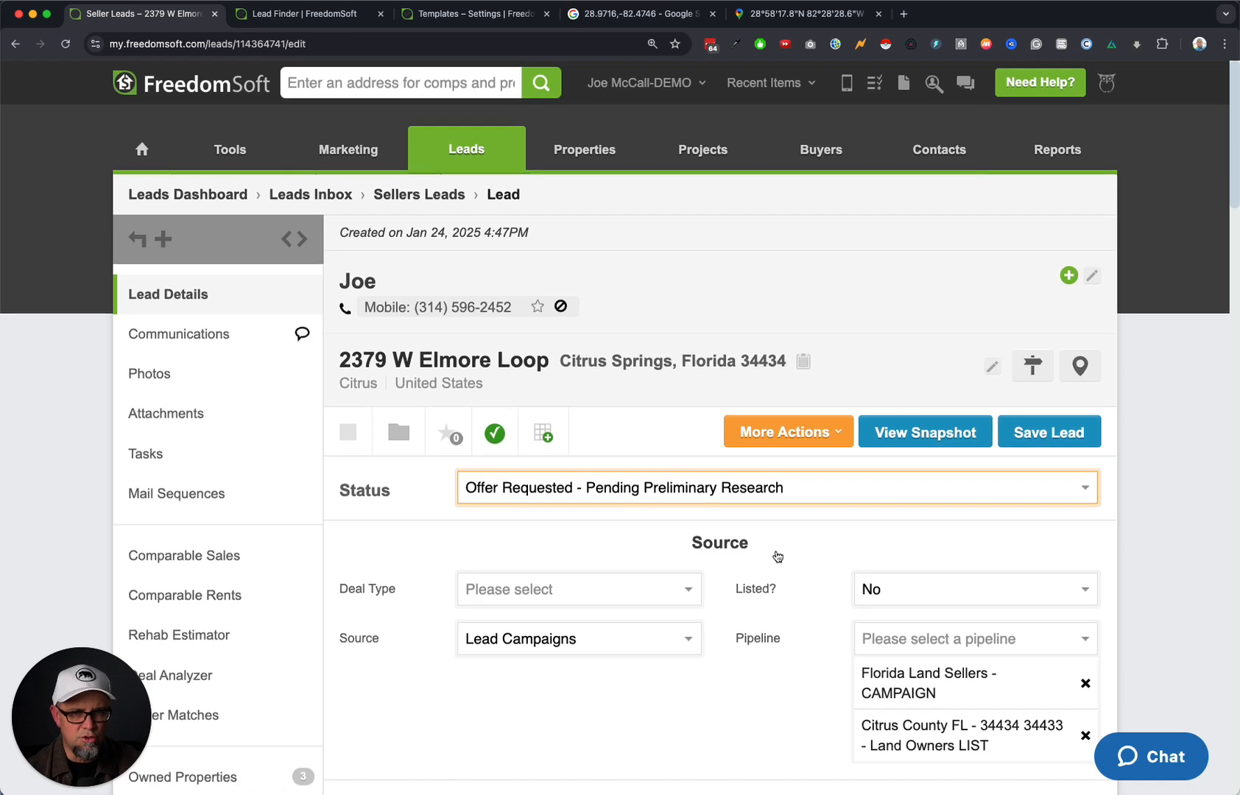
click(493, 19)
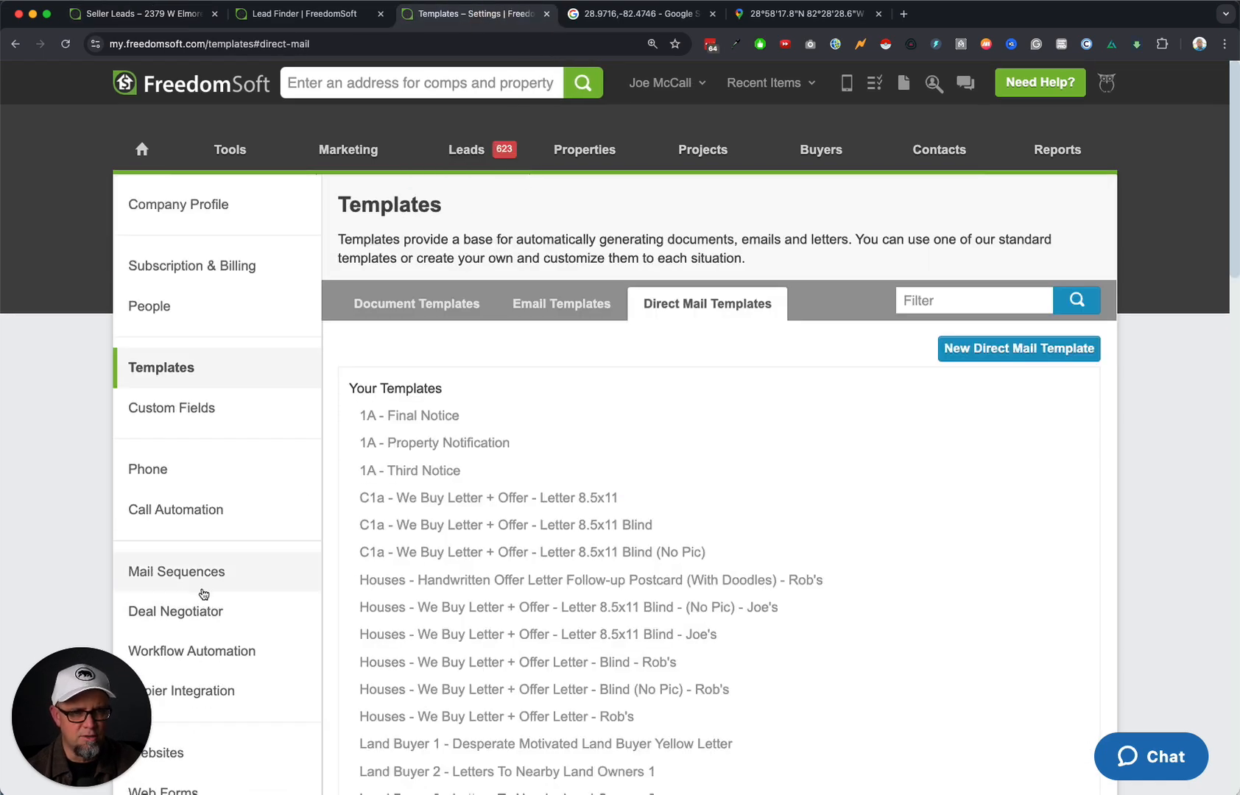
click(180, 410)
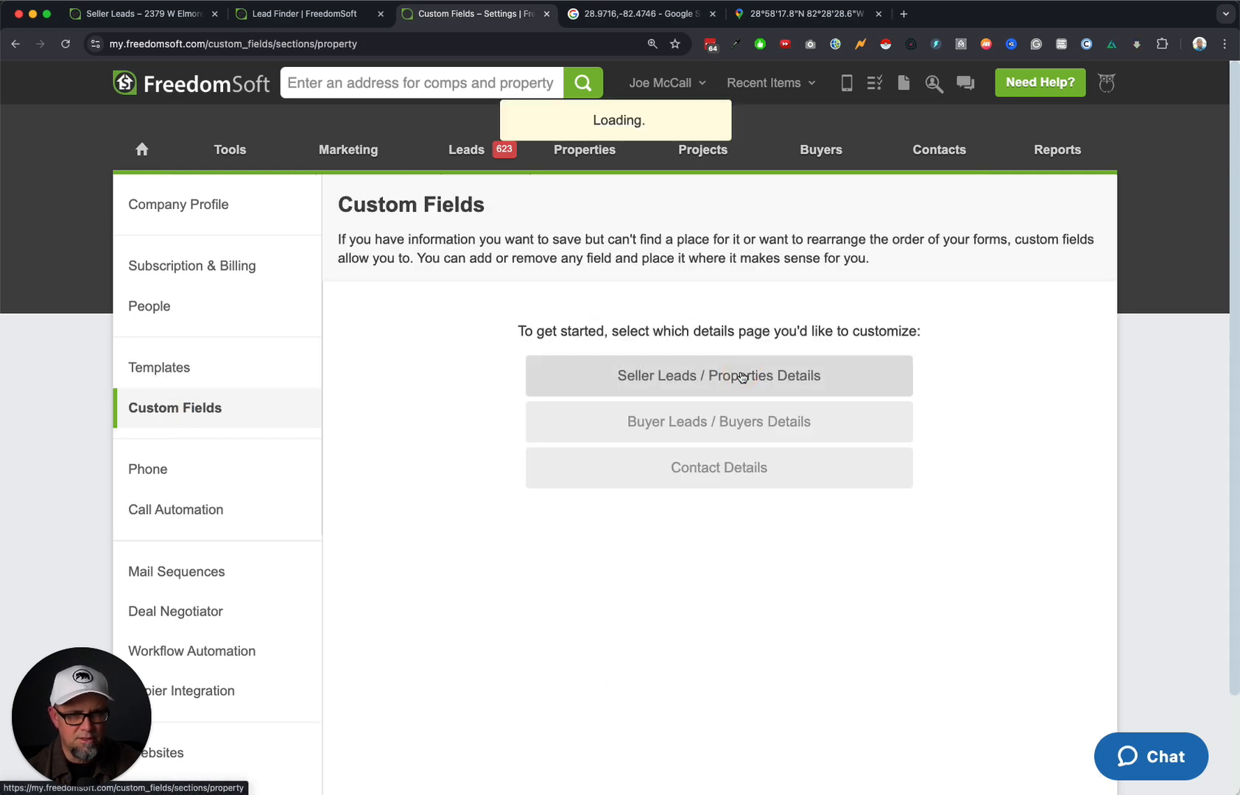
scroll(745, 438, down, 8)
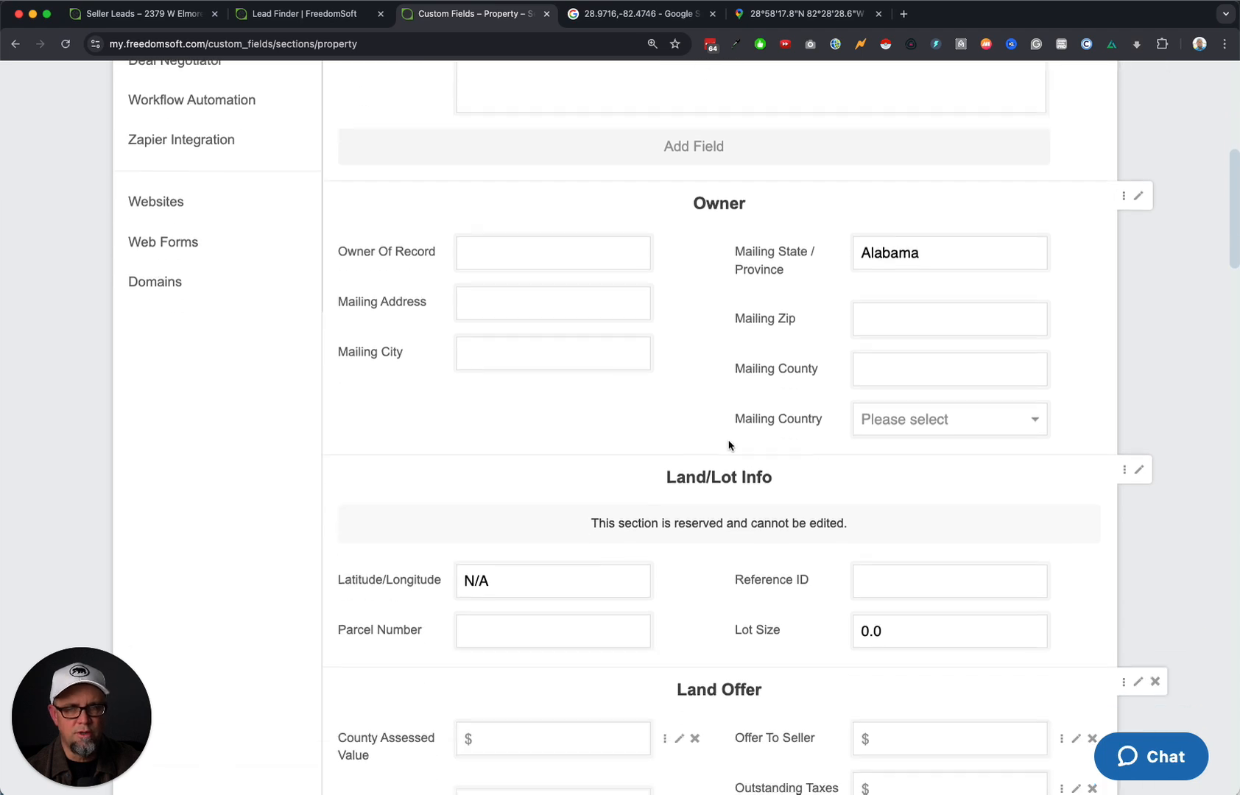
scroll(729, 446, down, 7)
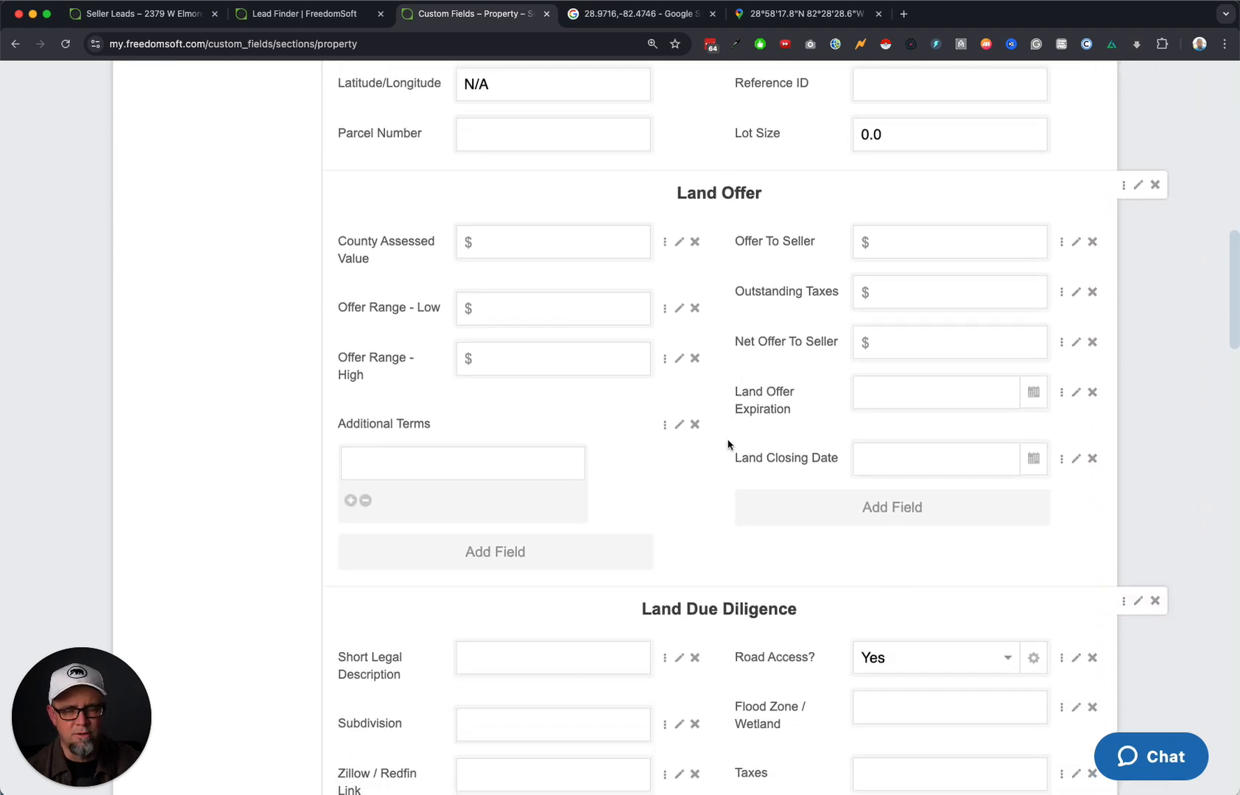
scroll(728, 444, down, 2)
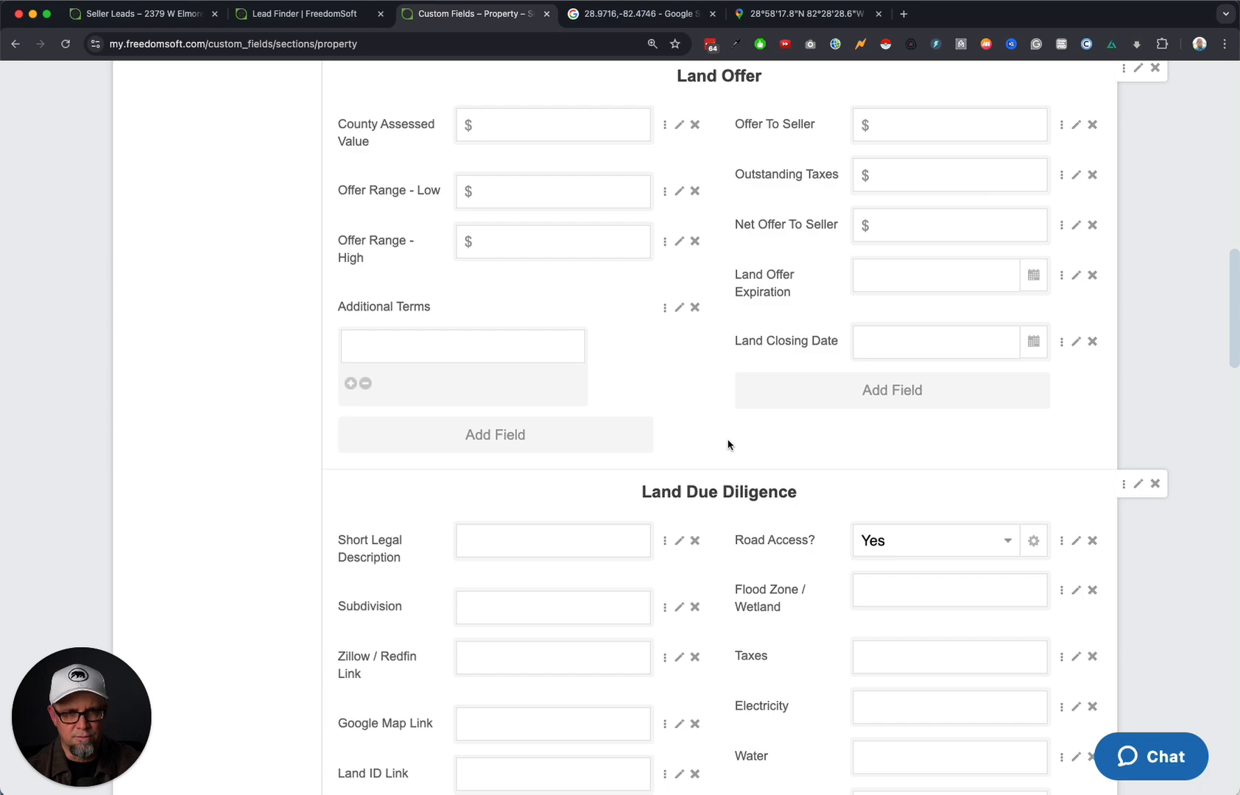
scroll(729, 444, down, 6)
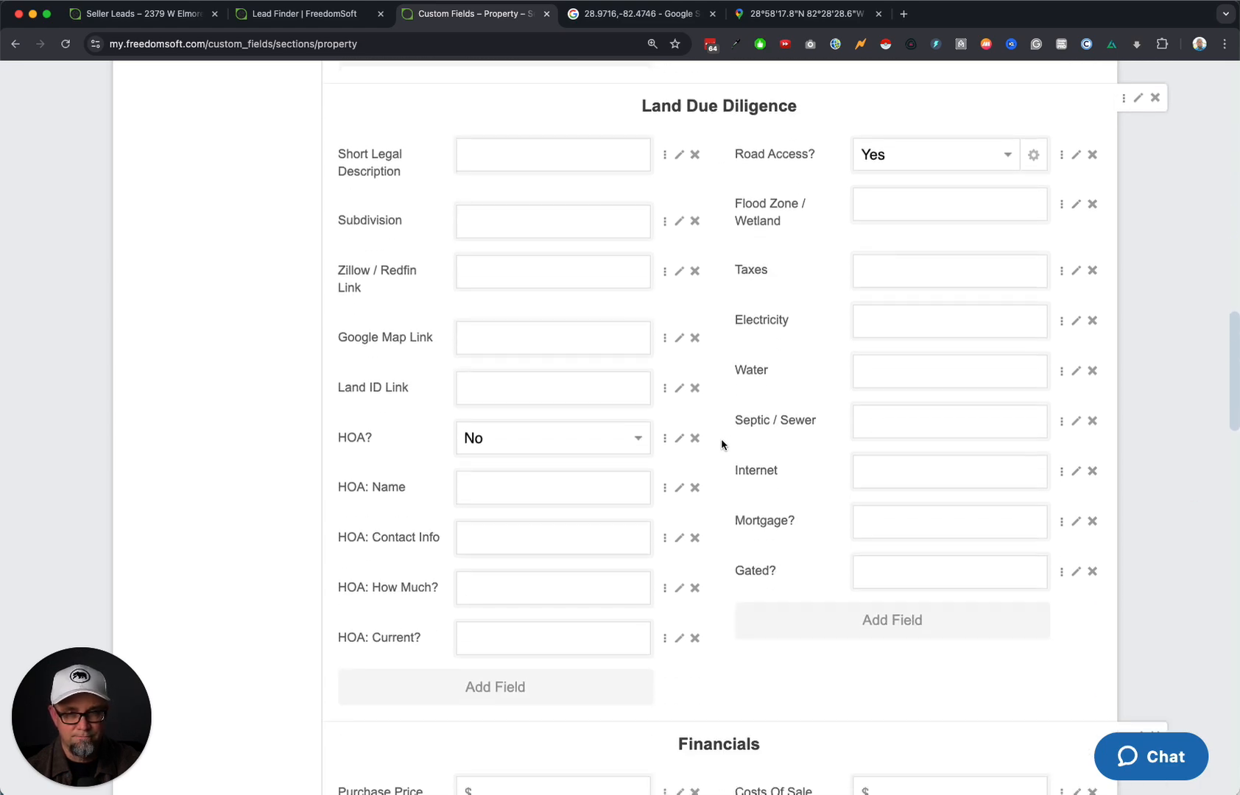
scroll(721, 442, down, 20)
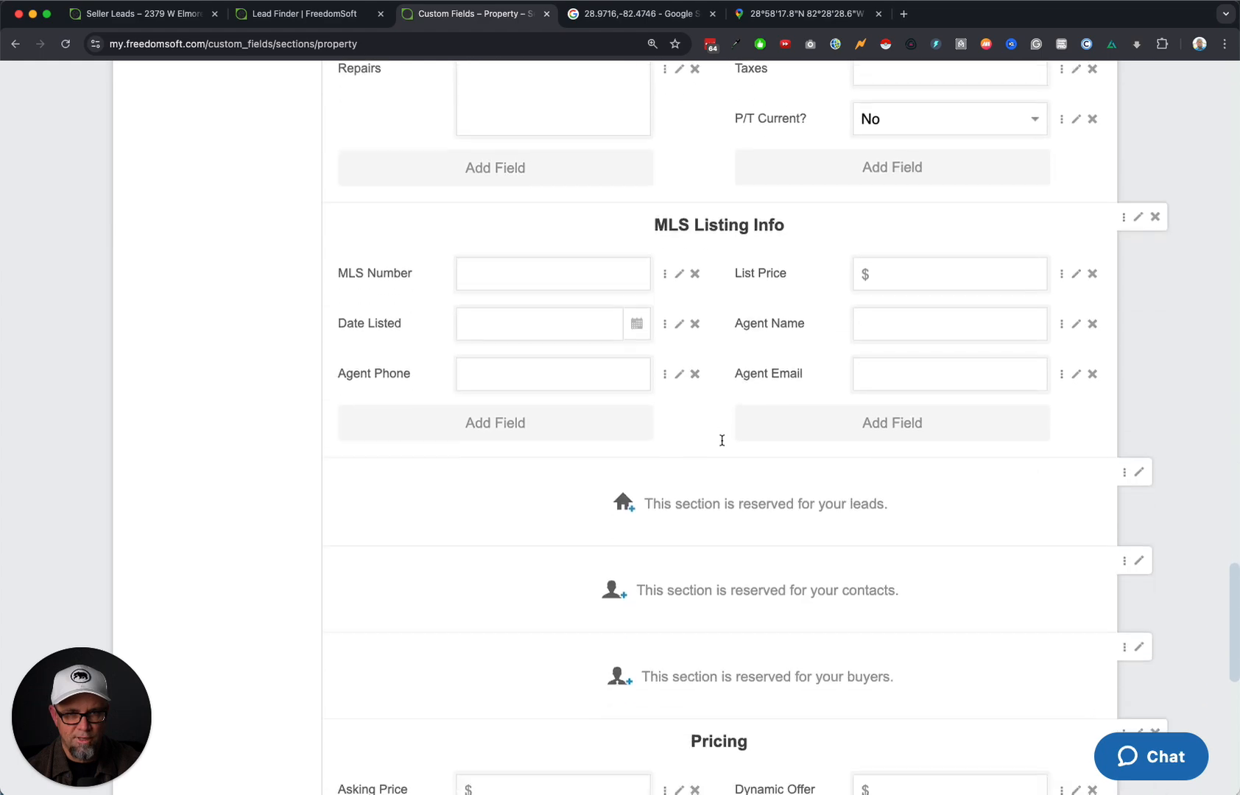
scroll(722, 441, down, 10)
scroll(722, 442, up, 20)
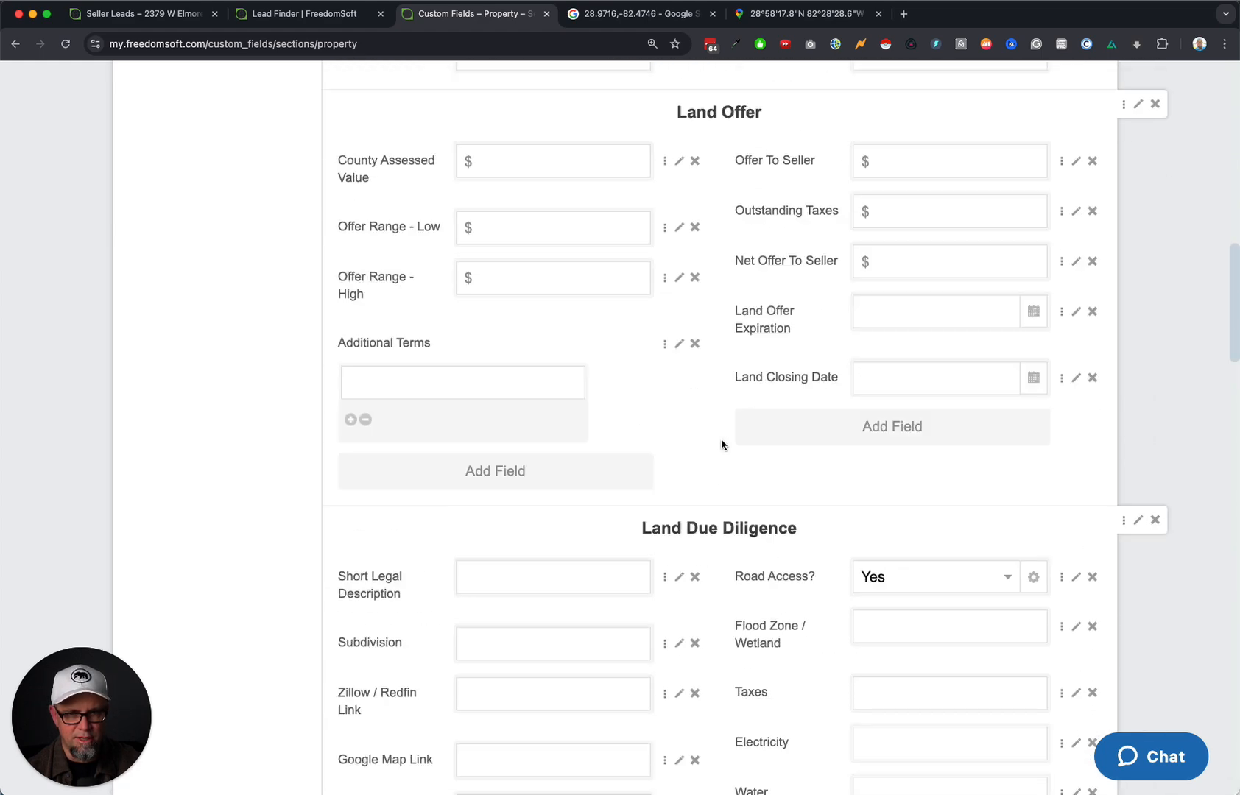
scroll(721, 444, up, 20)
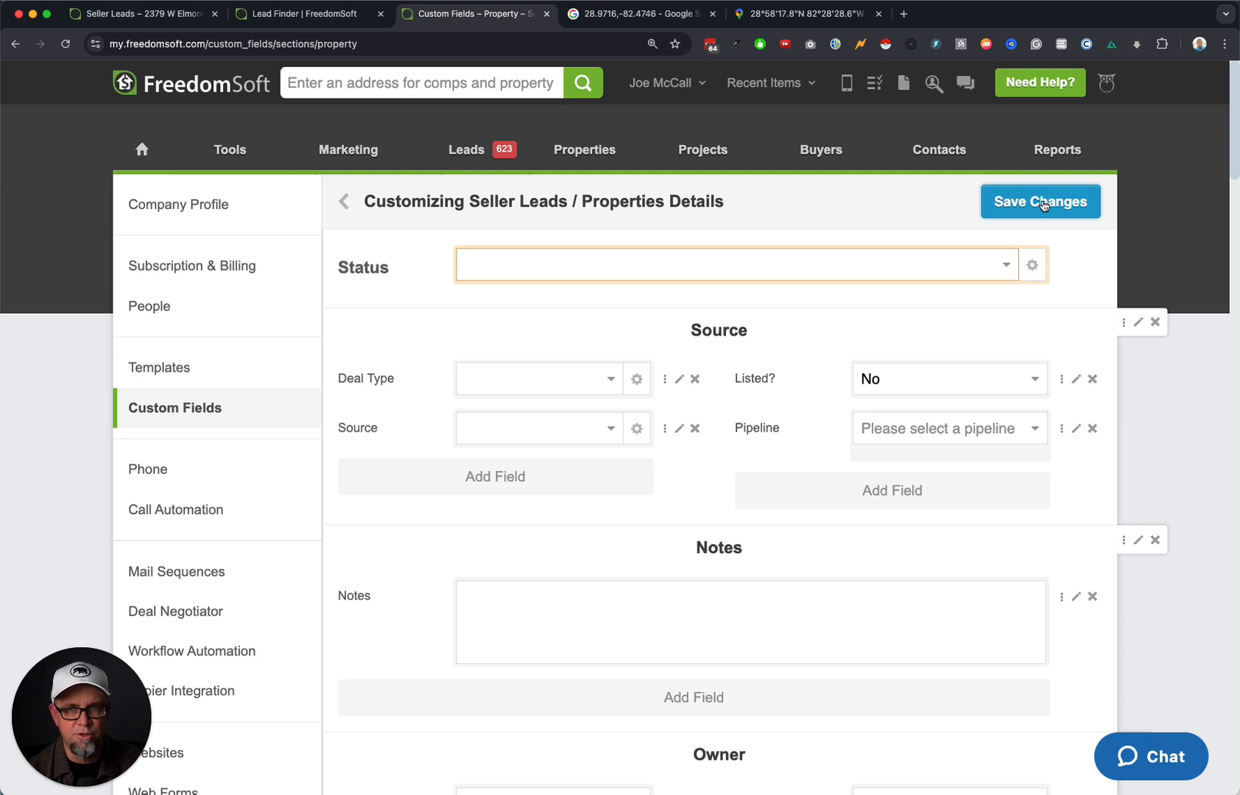
click(194, 375)
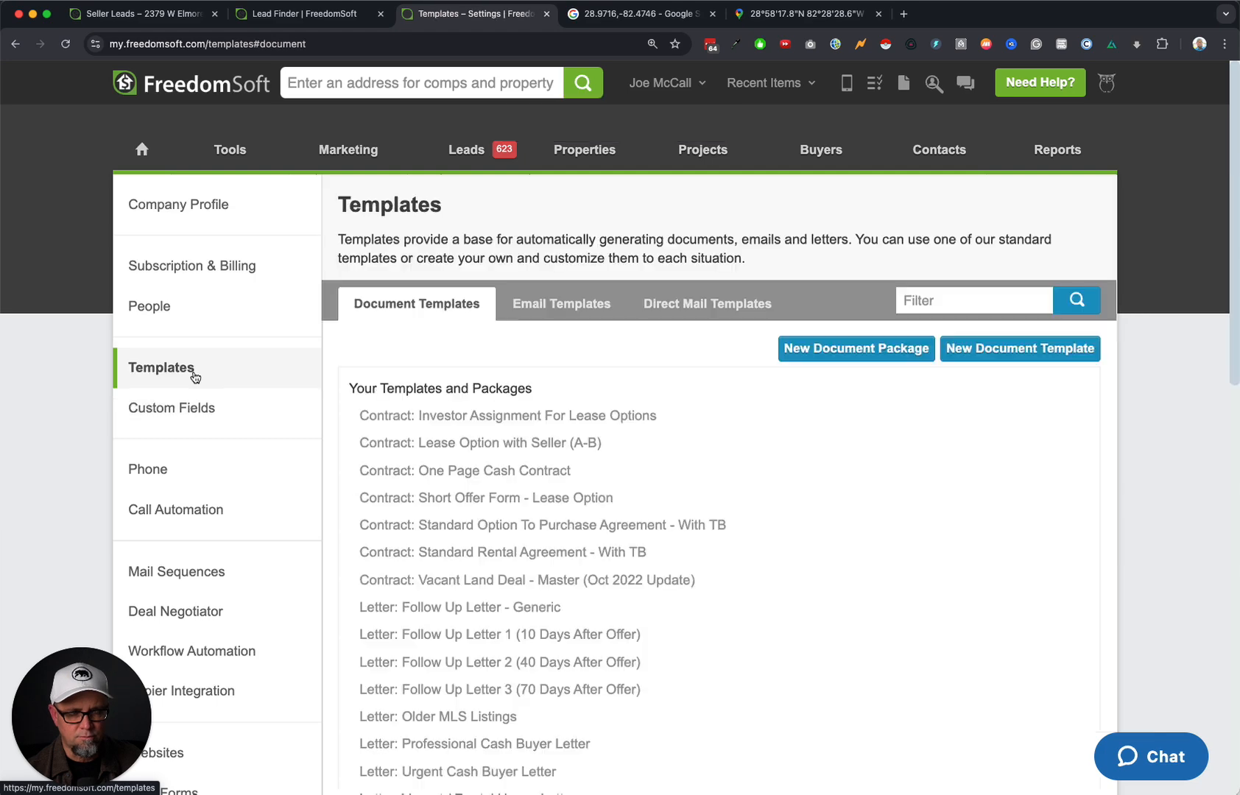
click(730, 299)
scroll(692, 442, down, 5)
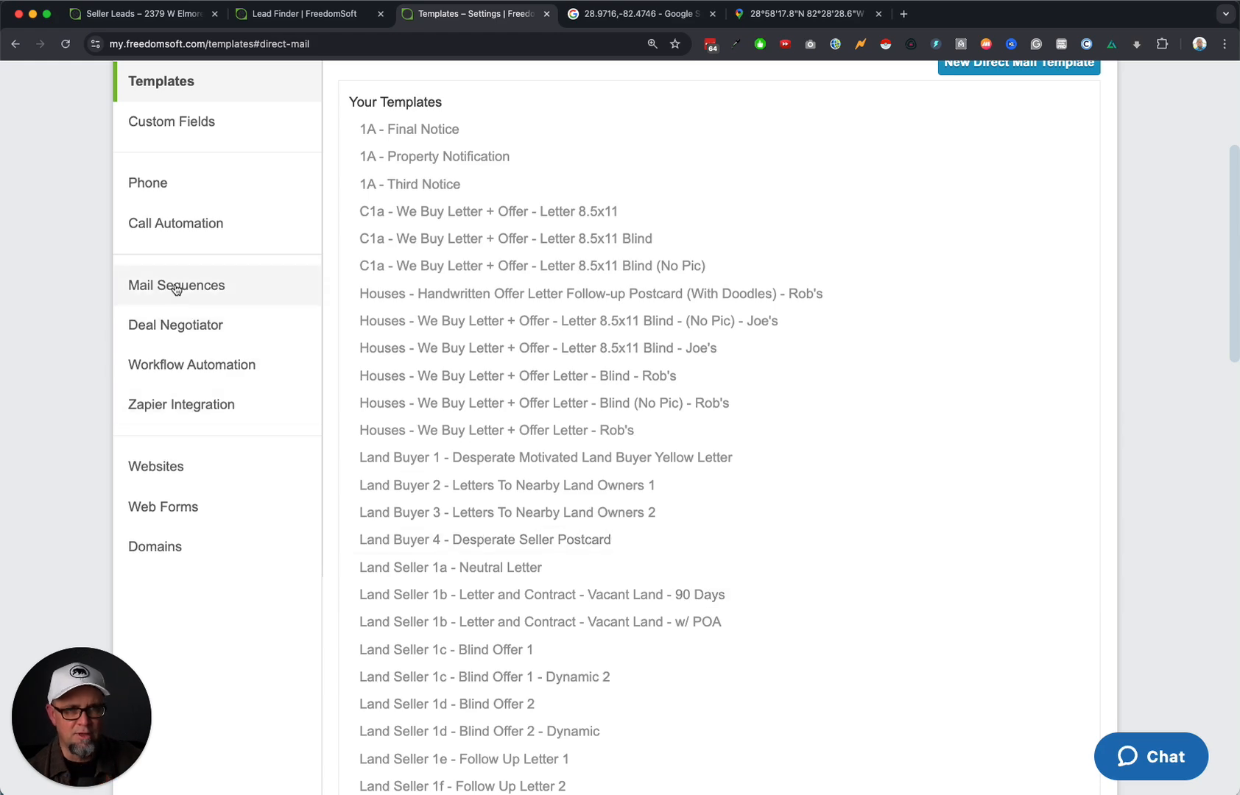
click(216, 293)
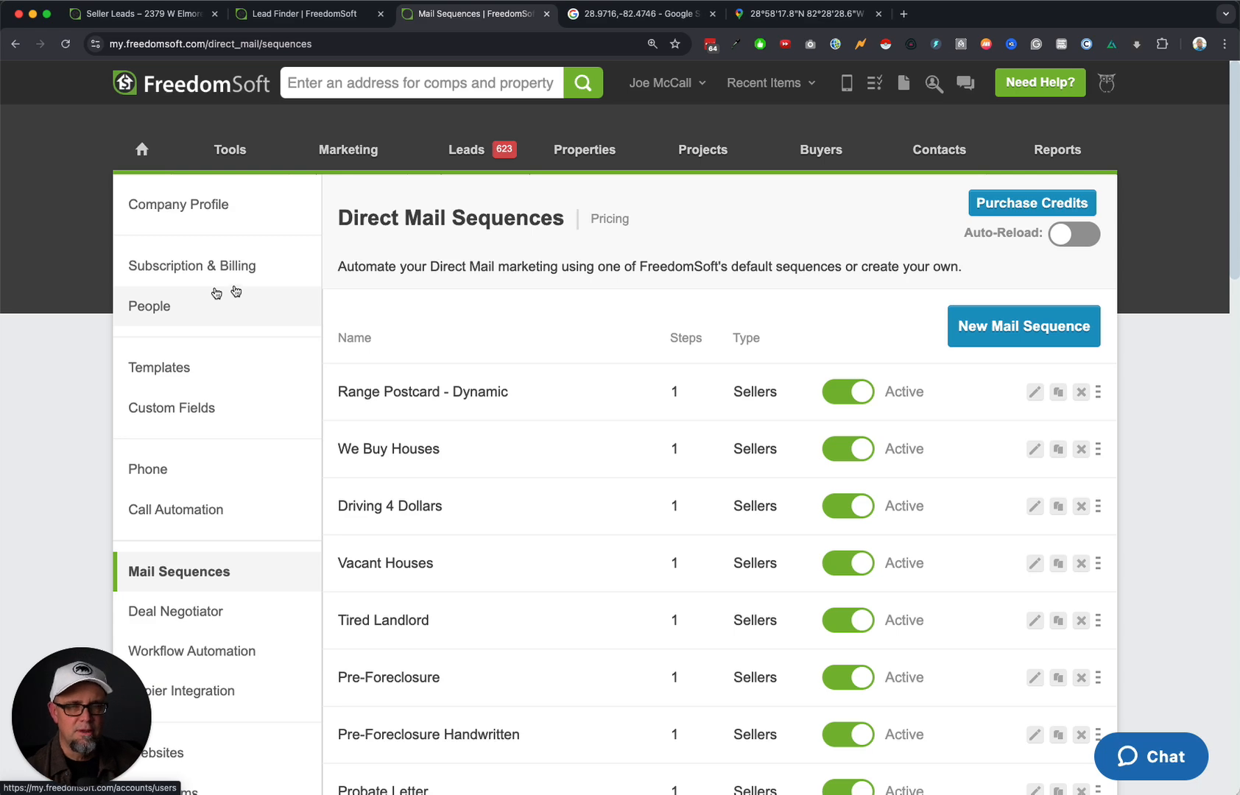
Duplicate the 1b - Land Sellers - Letter and Contract sequence and open its Copy for editing.
scroll(575, 618, down, 15)
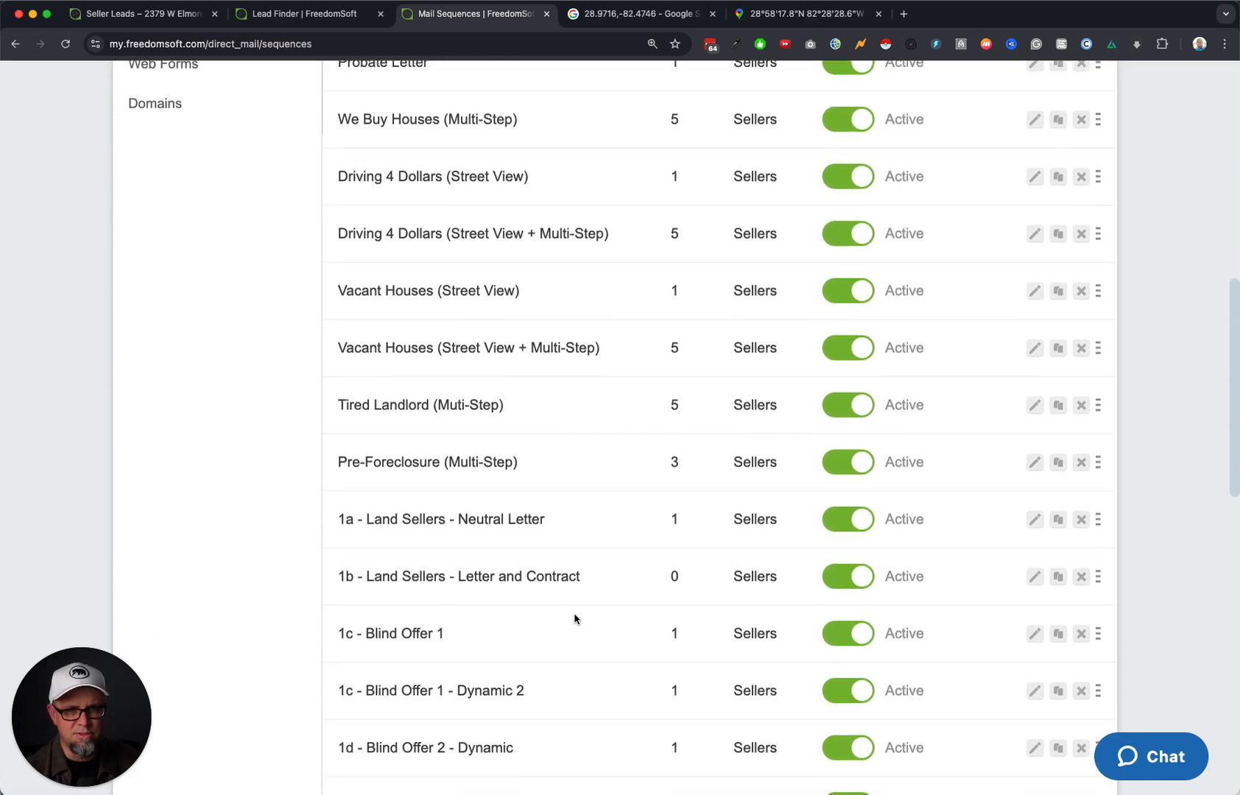
scroll(574, 618, down, 5)
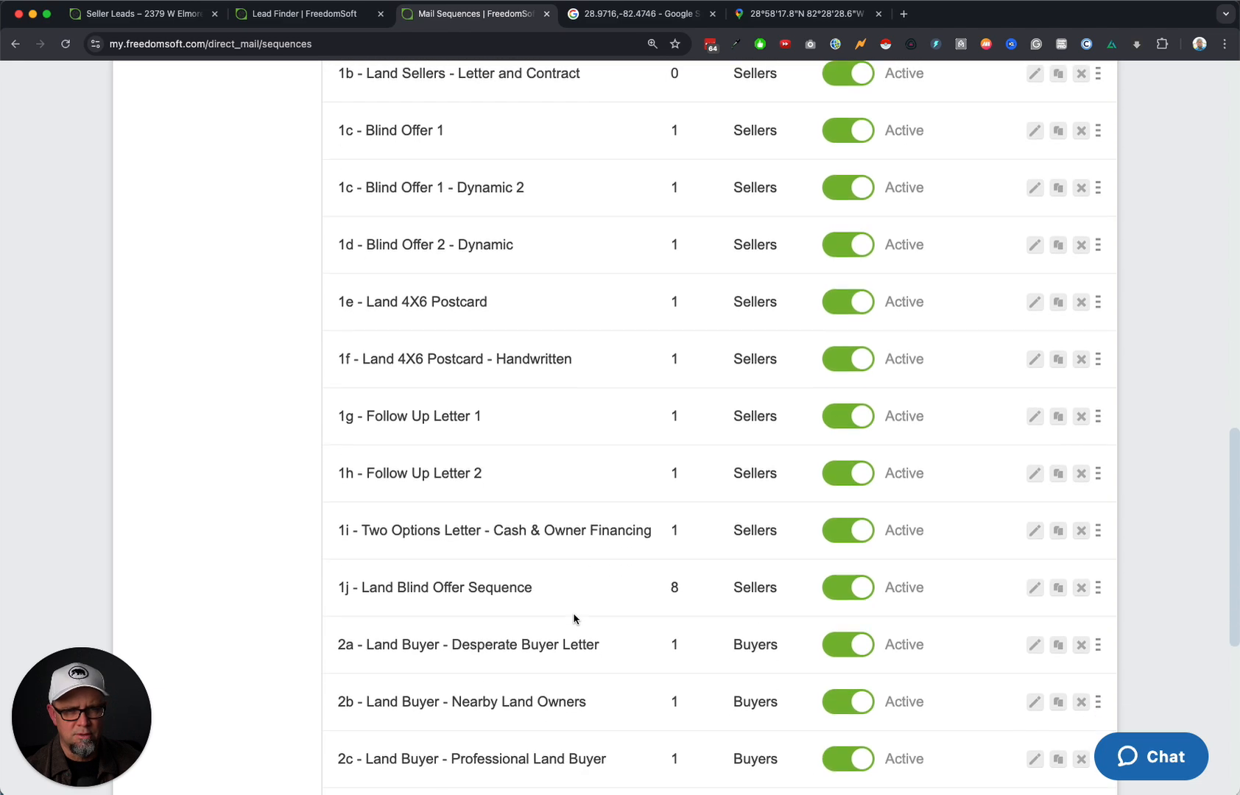
scroll(574, 614, down, 2)
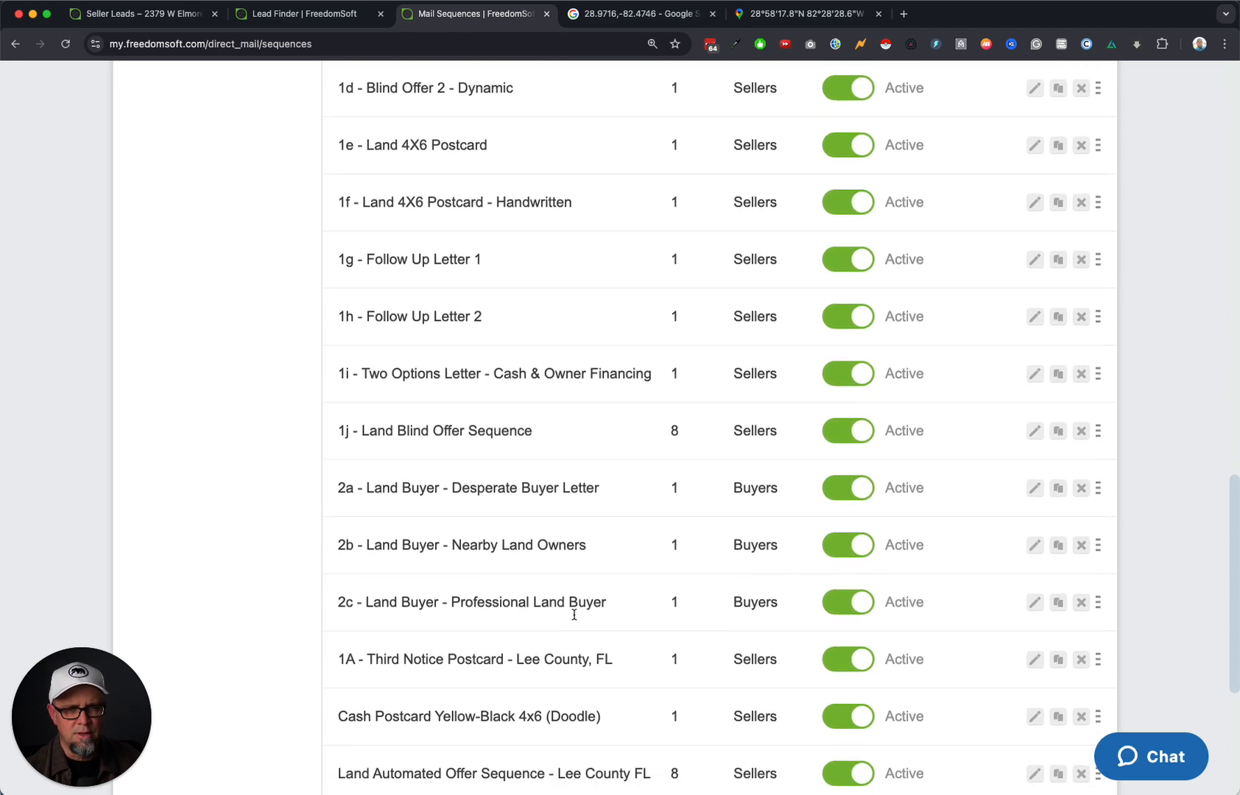
scroll(575, 619, down, 5)
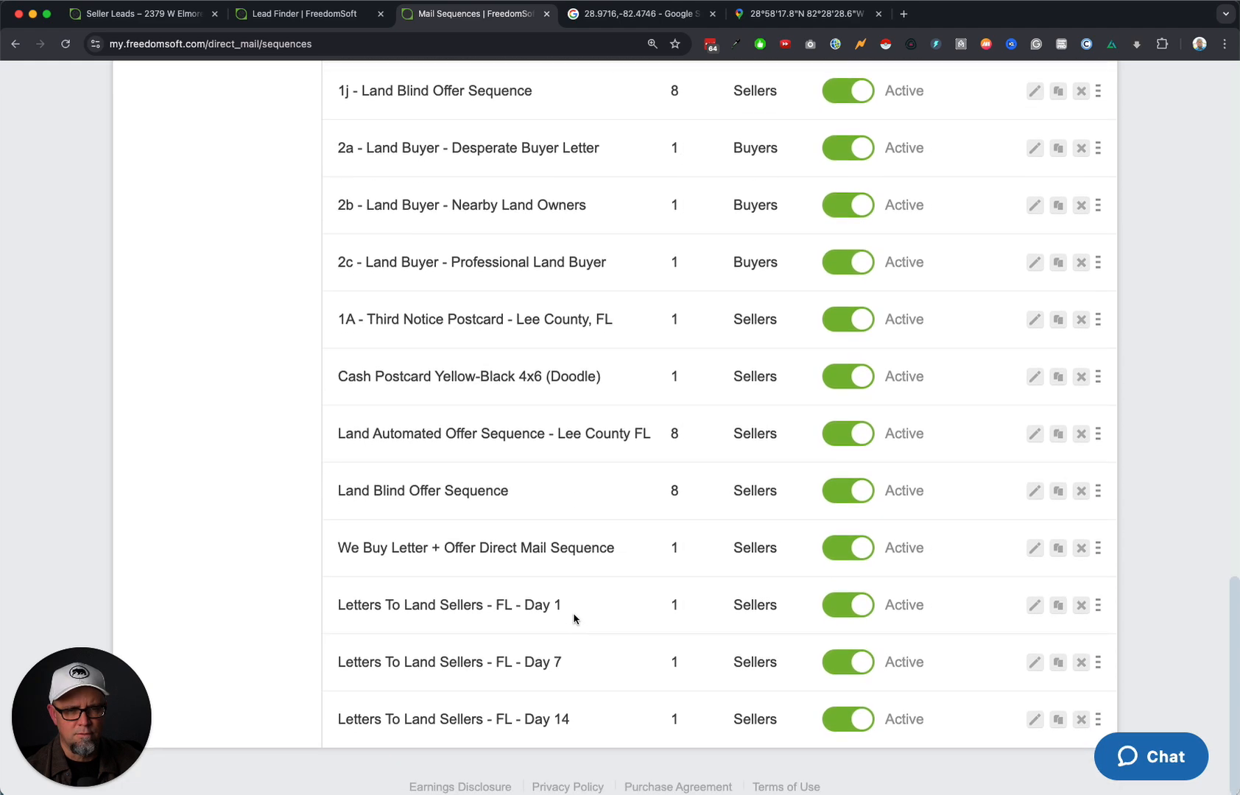
scroll(574, 619, up, 1)
scroll(574, 619, up, 2)
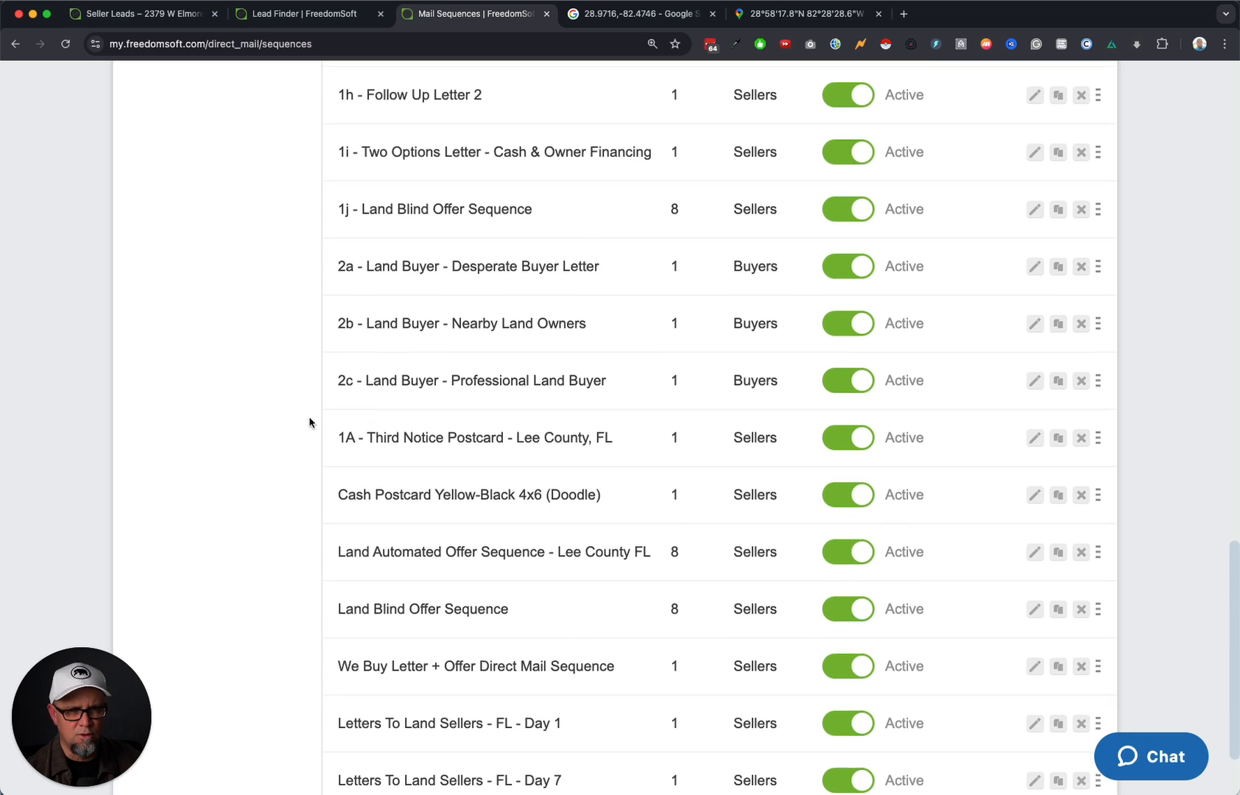
scroll(150, 419, up, 10)
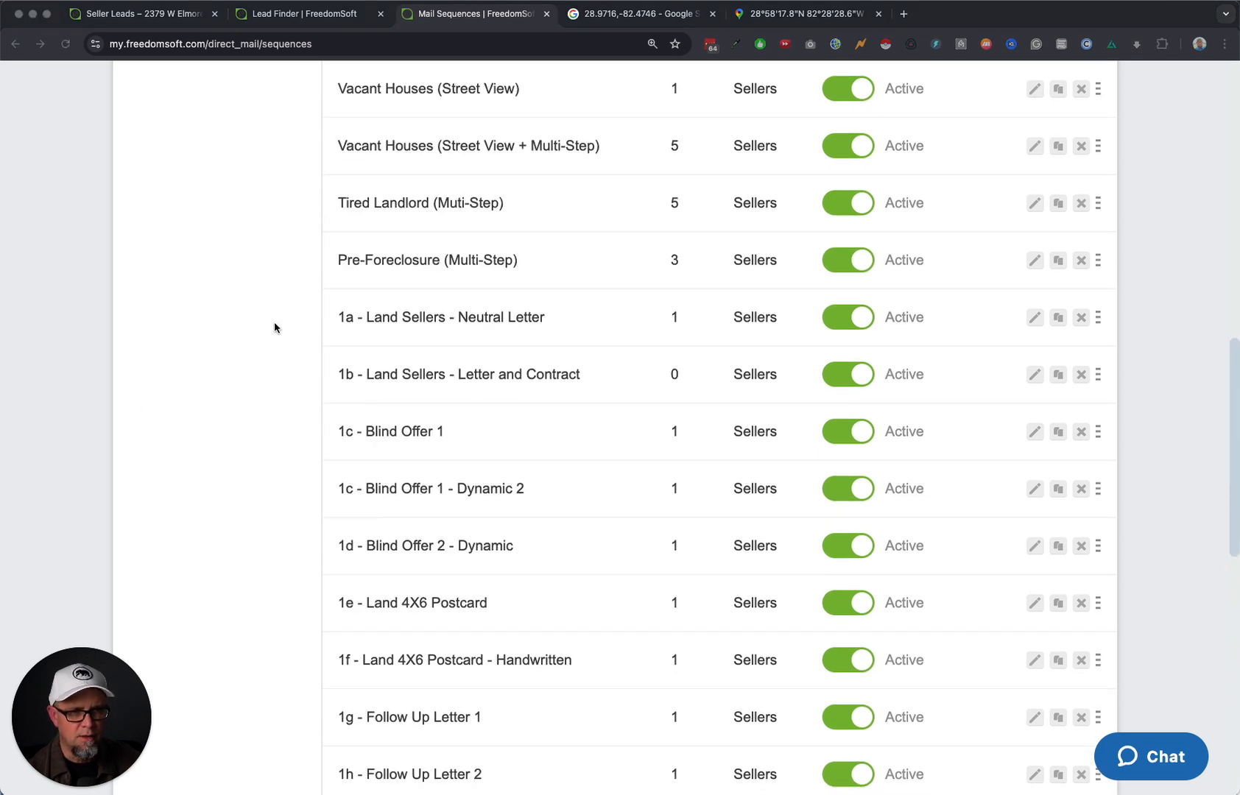
click(603, 384)
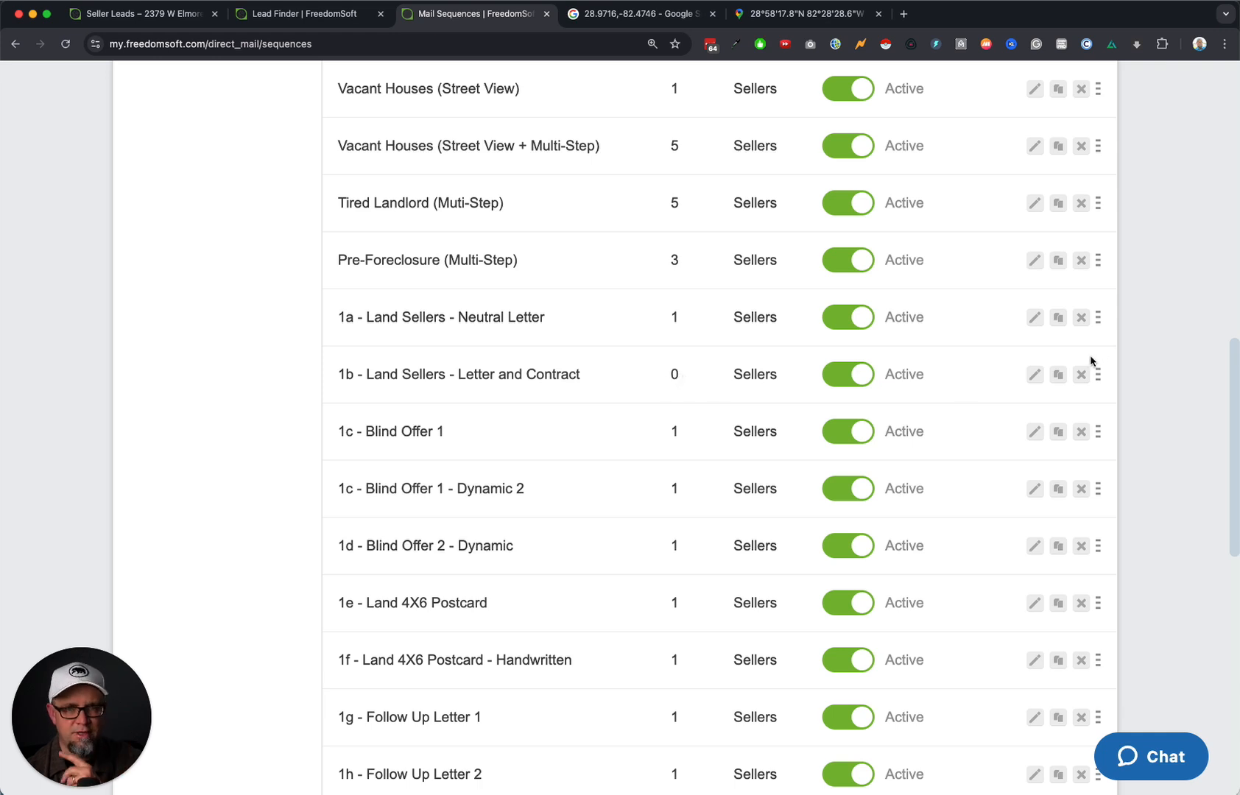
click(1059, 375)
scroll(891, 425, down, 10)
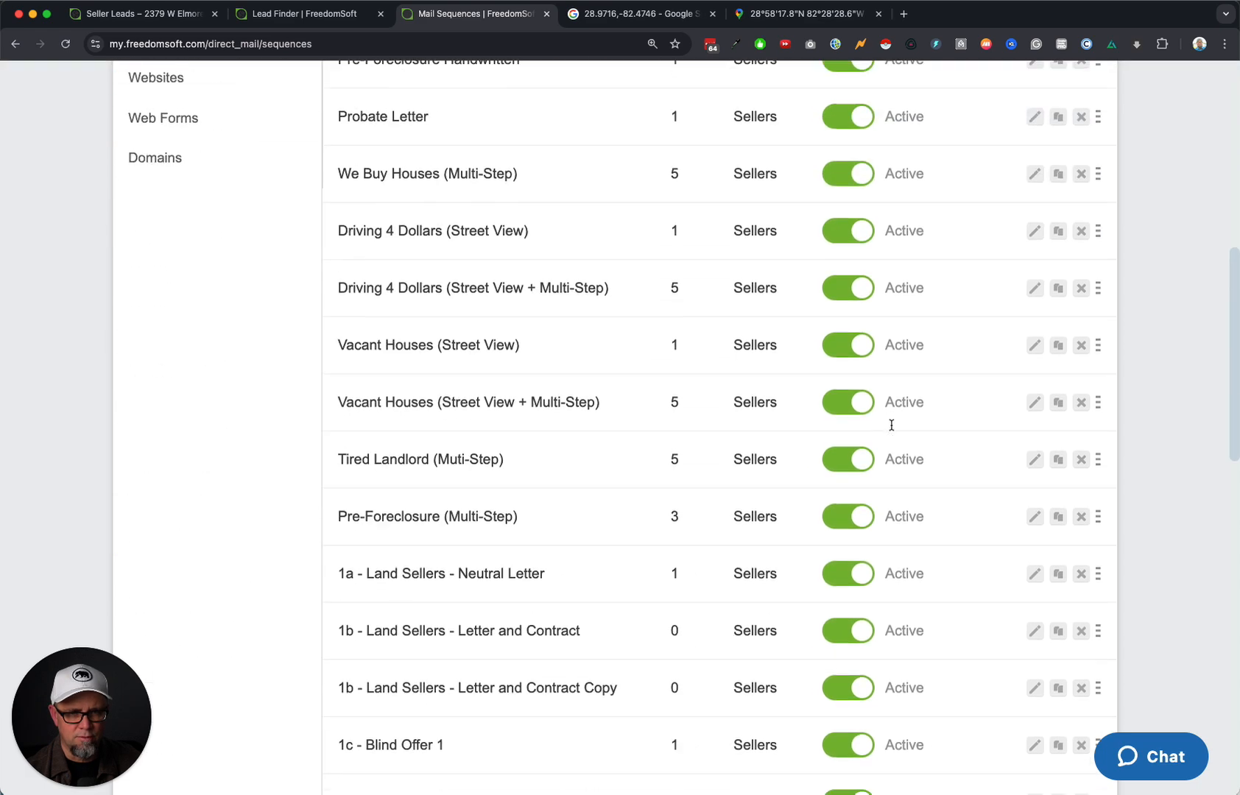
scroll(891, 425, down, 5)
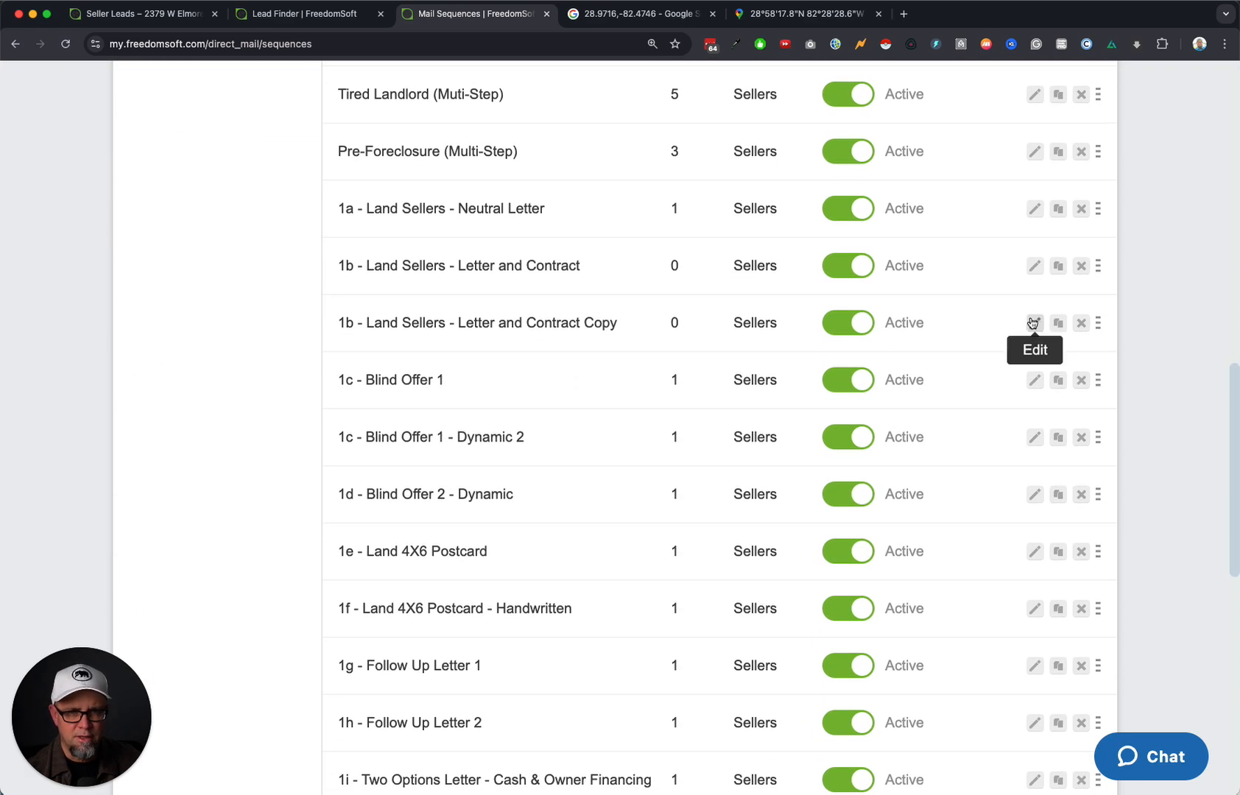
click(1033, 324)
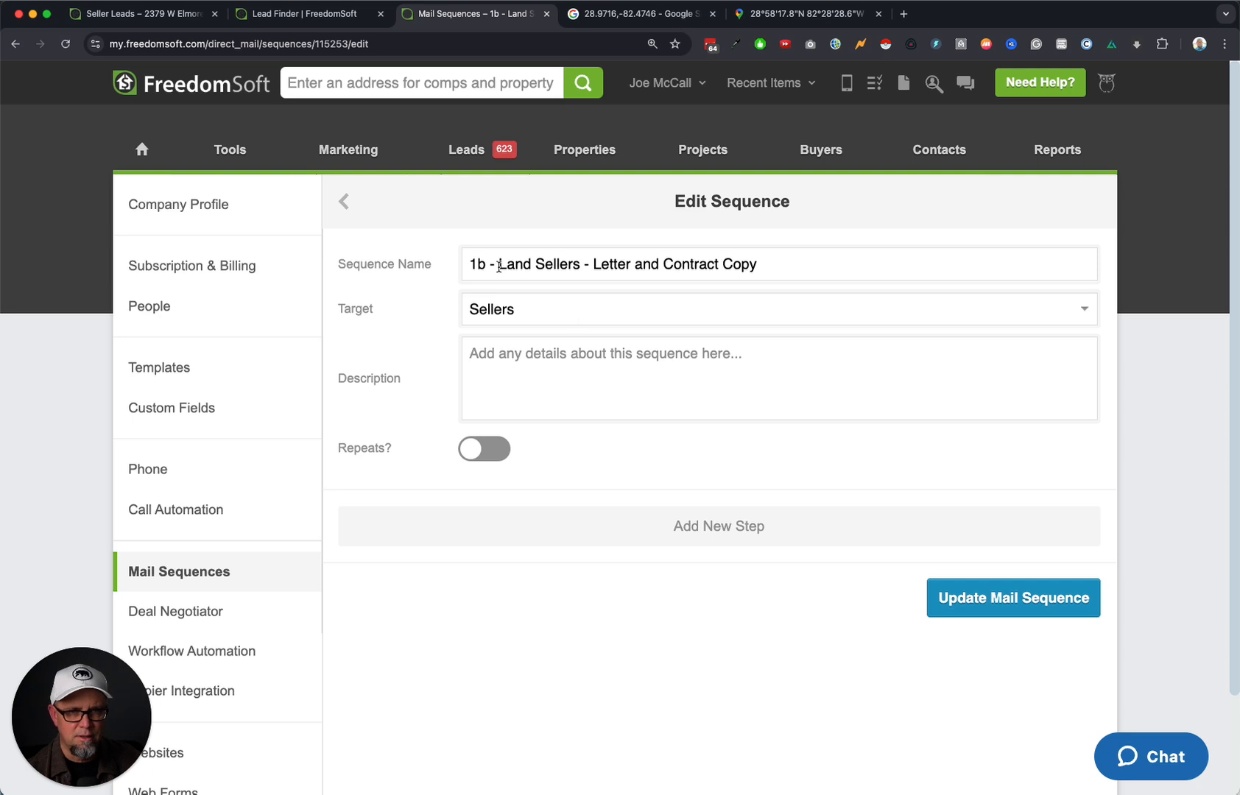
Rename the copied sequence to 'Land Sellers - Letter and Contract - FL'.
drag(499, 266, 471, 263)
key(BackSpace)
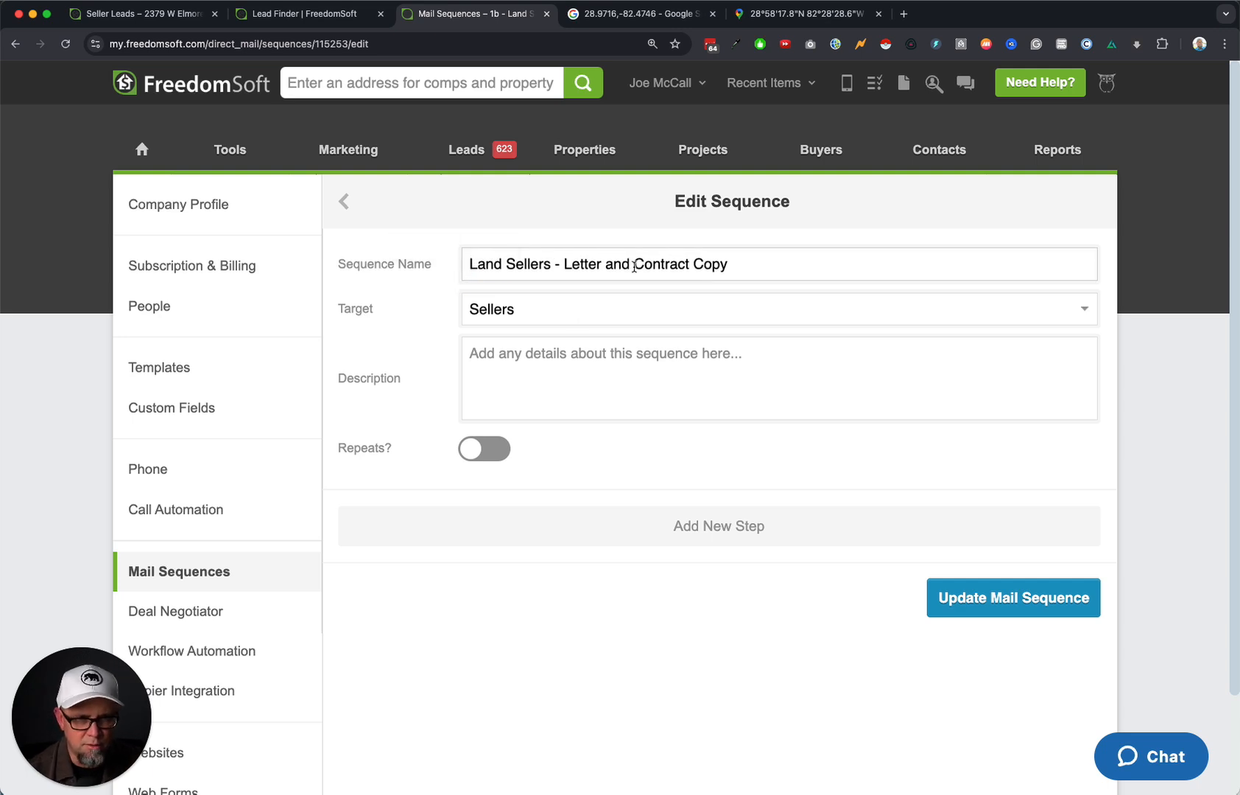
double_click(699, 269)
text(- FL)
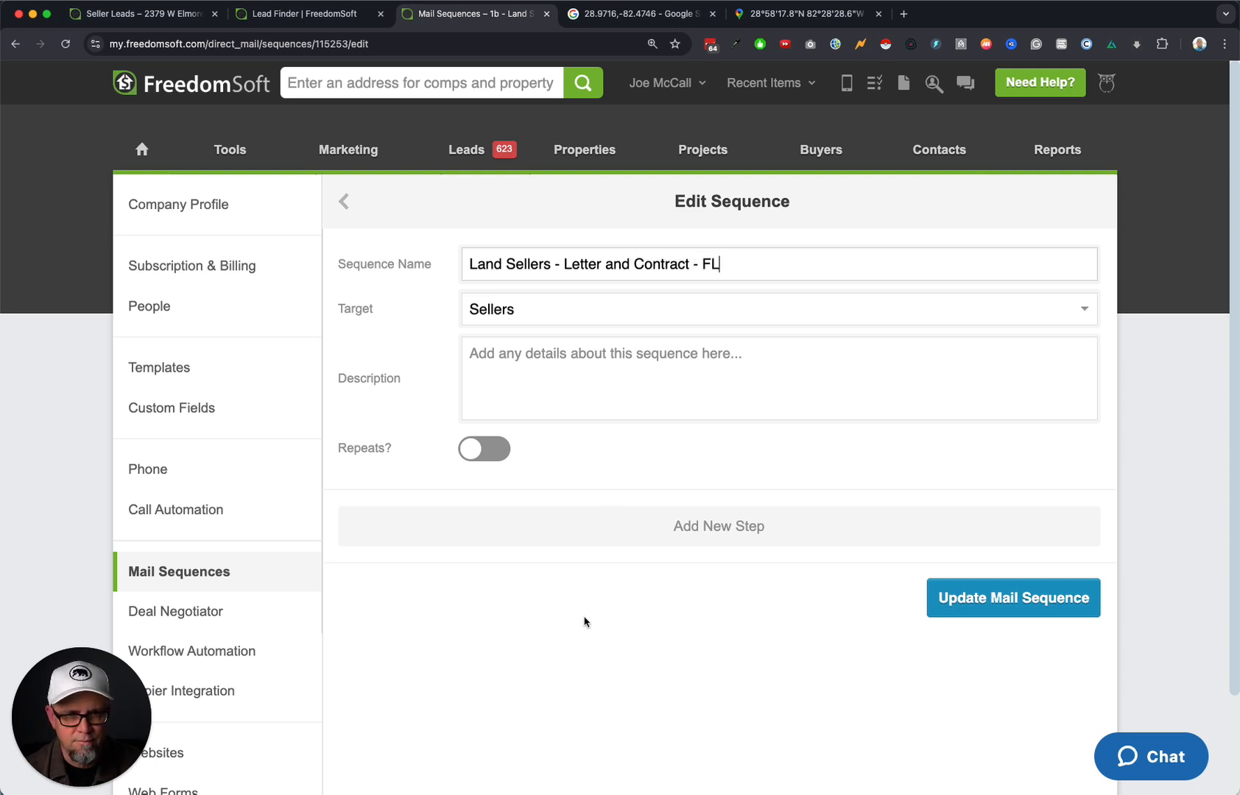
Add a step using the Land Seller 1b Vacant Land 90 Days template and the Florida Land Sellers - CAMPAIGN phone source.
click(738, 544)
click(458, 400)
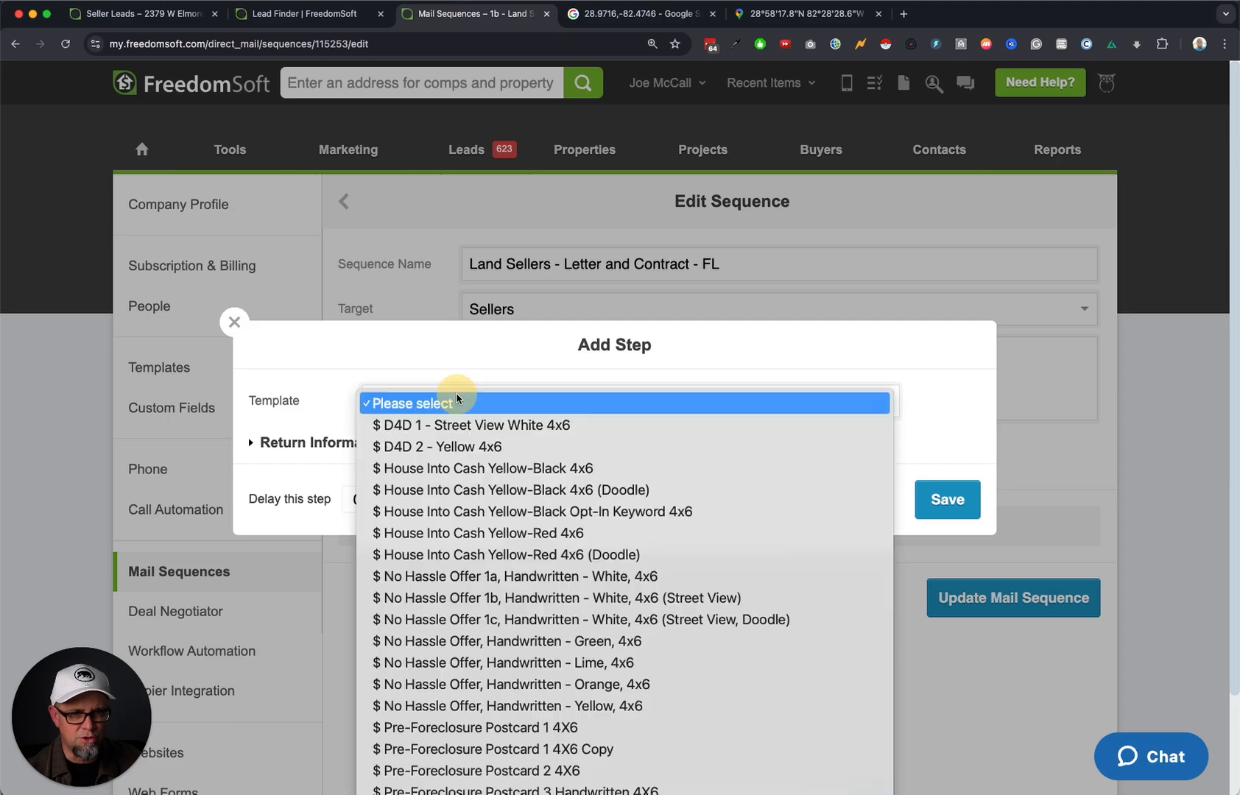
scroll(611, 659, down, 10)
scroll(613, 665, down, 5)
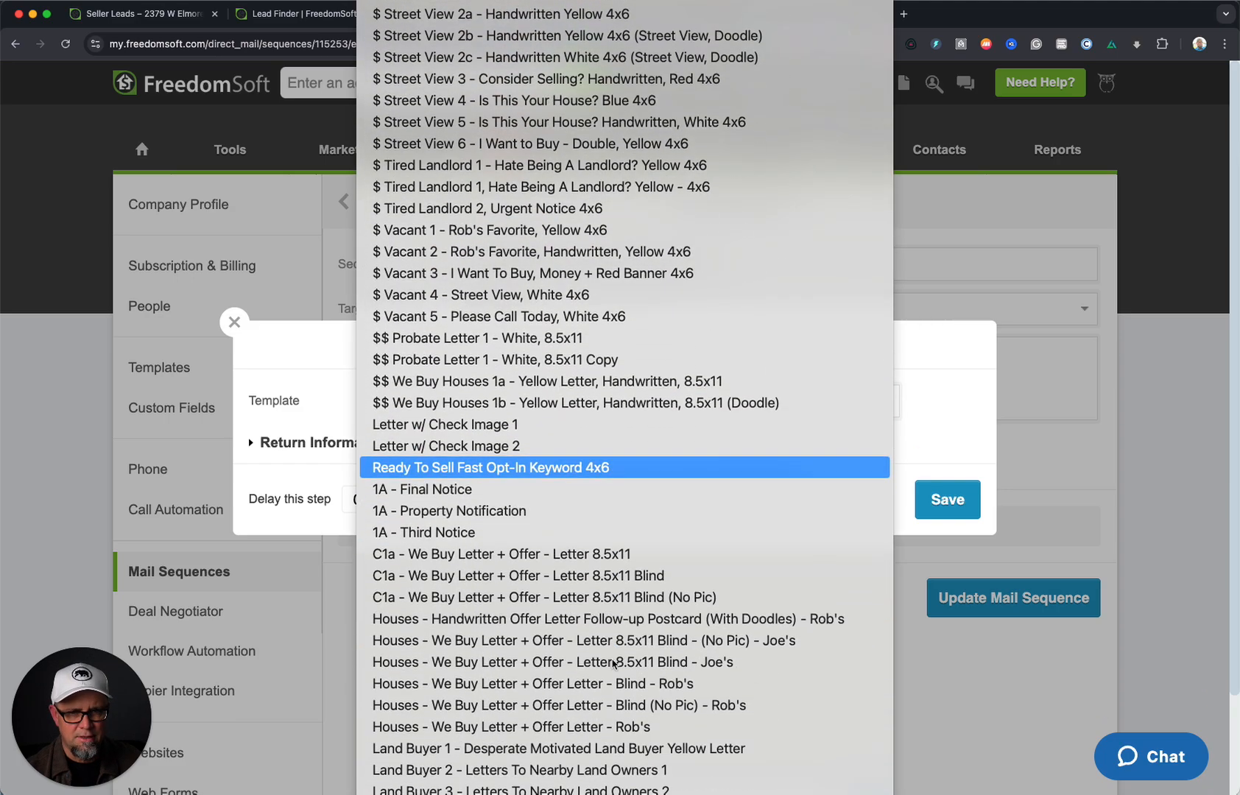
scroll(613, 665, down, 5)
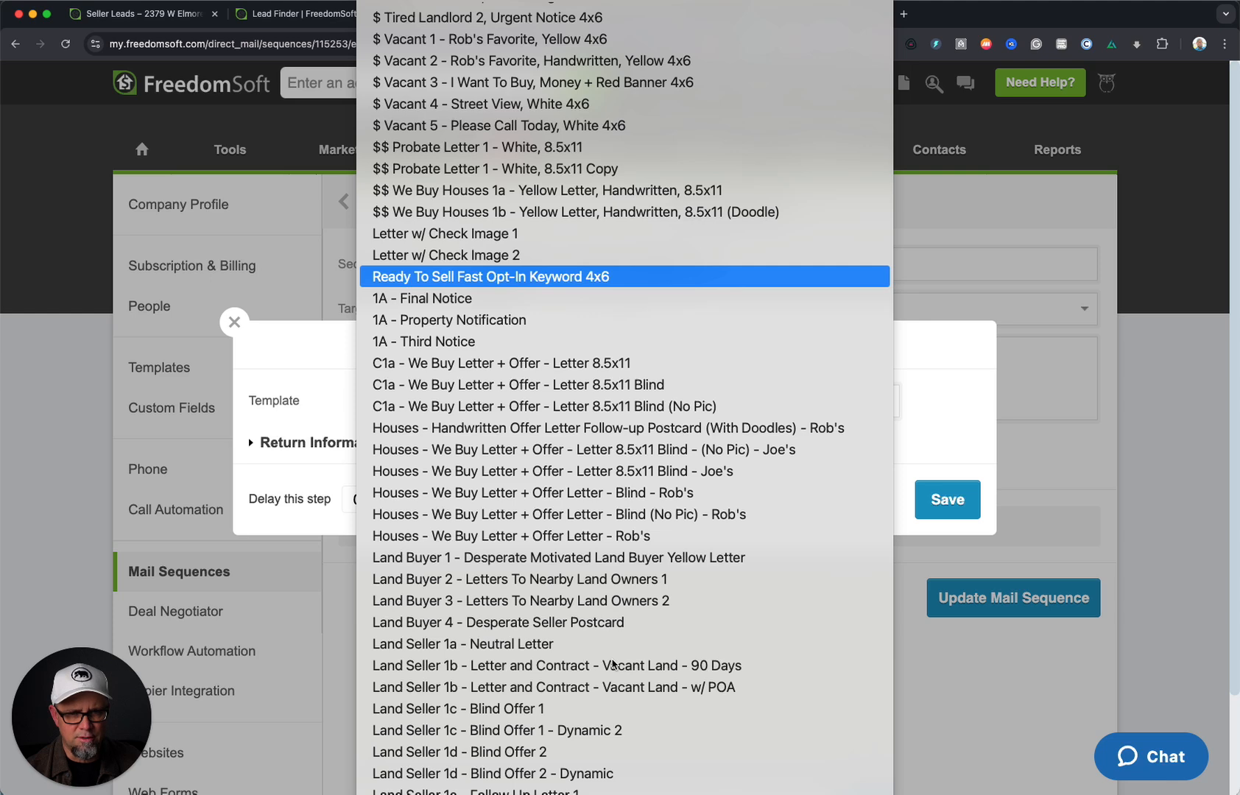
click(690, 672)
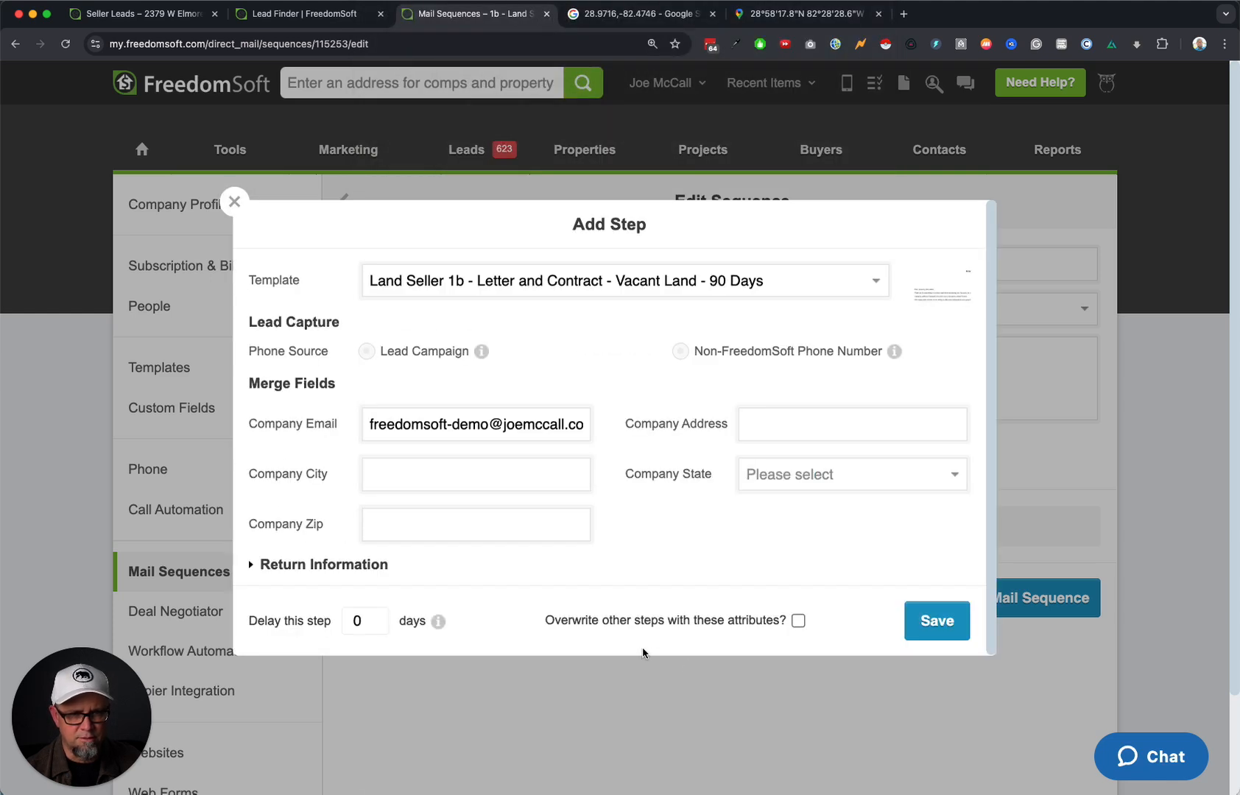
click(366, 354)
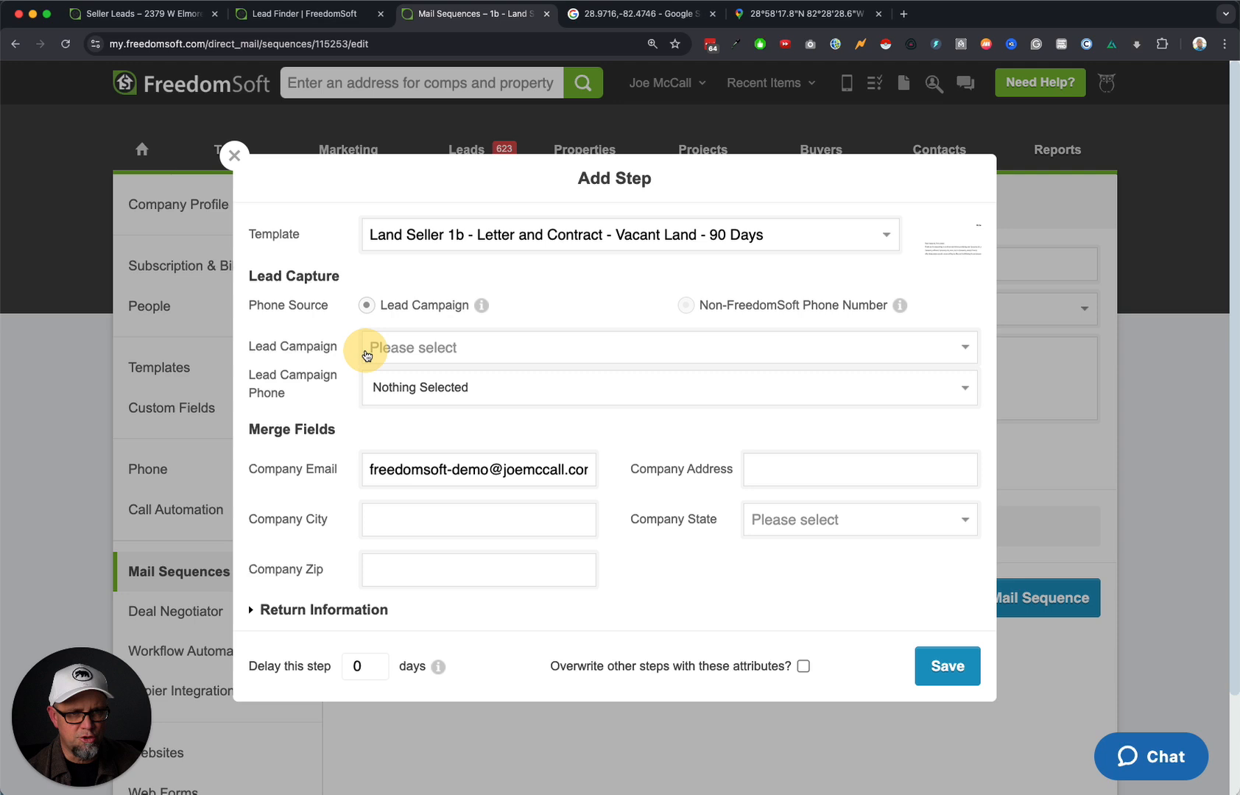
click(435, 348)
click(498, 374)
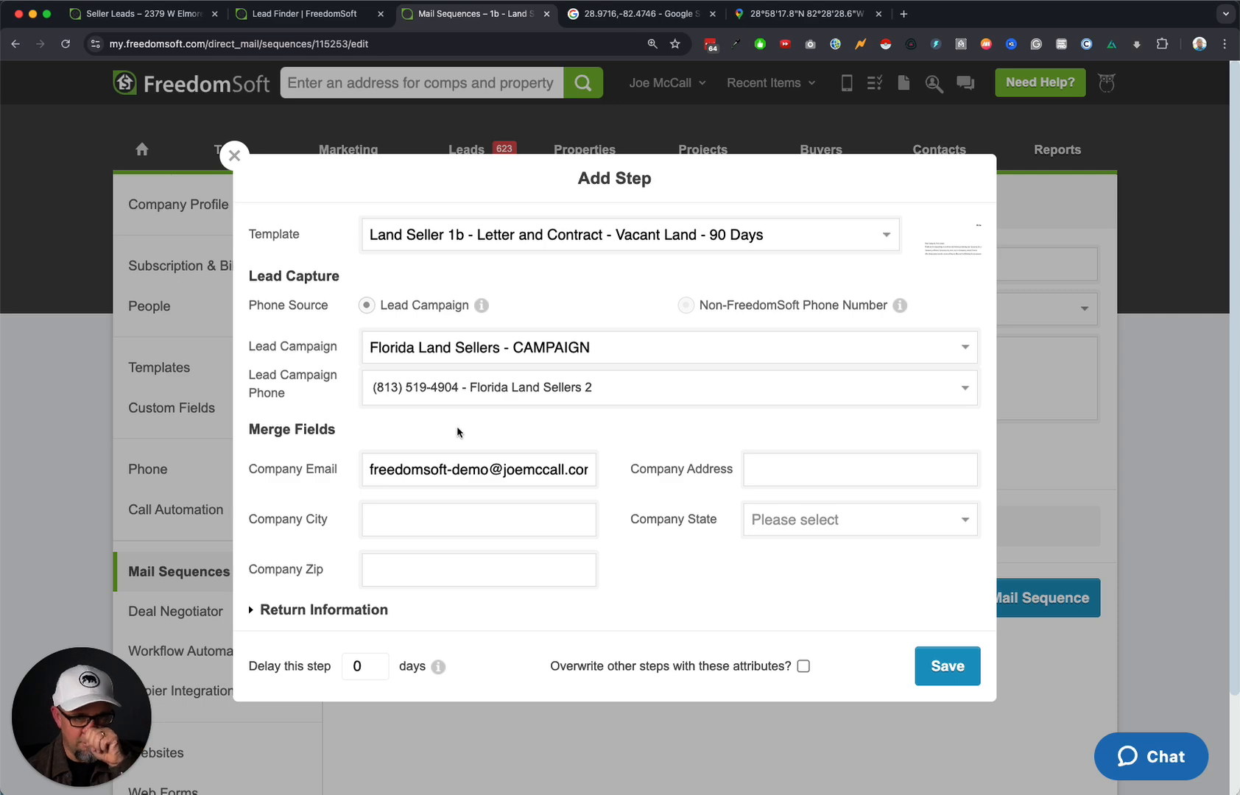
Tick Overwrite for the step's attributes, save the step, and update the sequence.
click(253, 611)
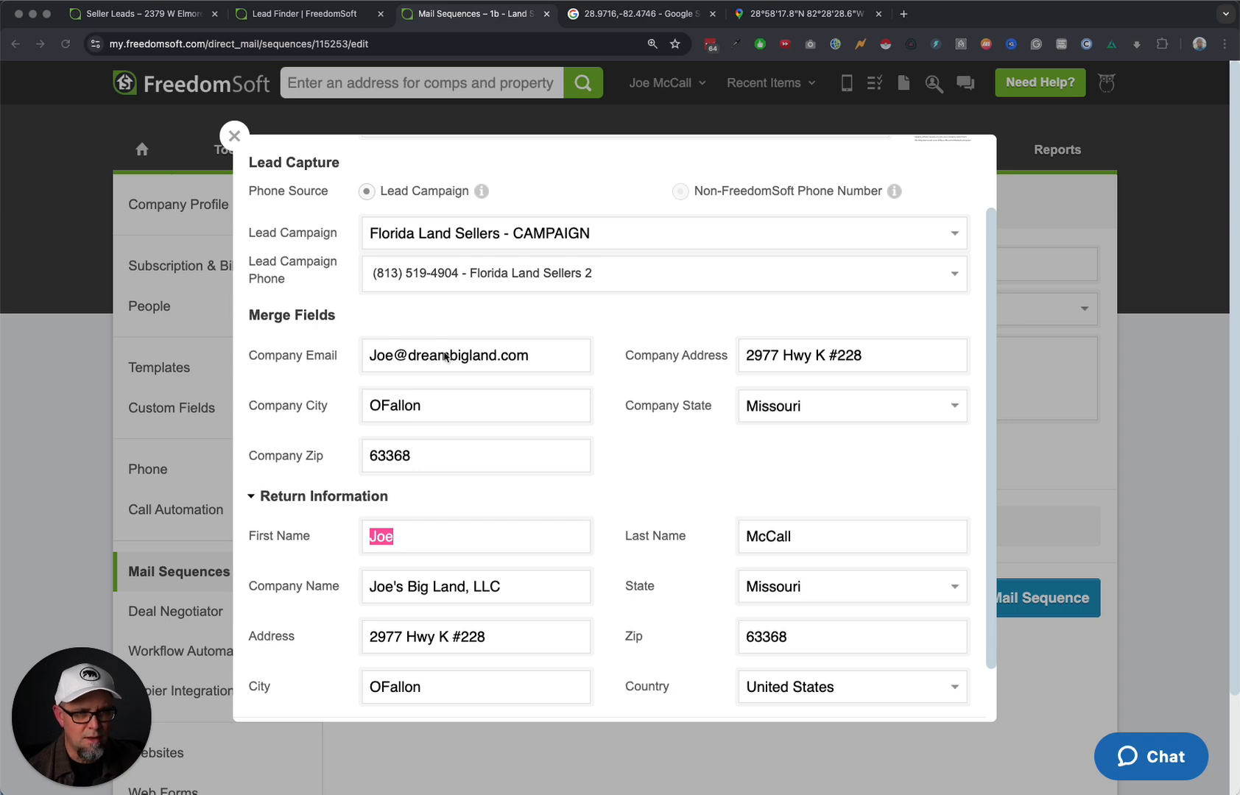
scroll(634, 413, up, 3)
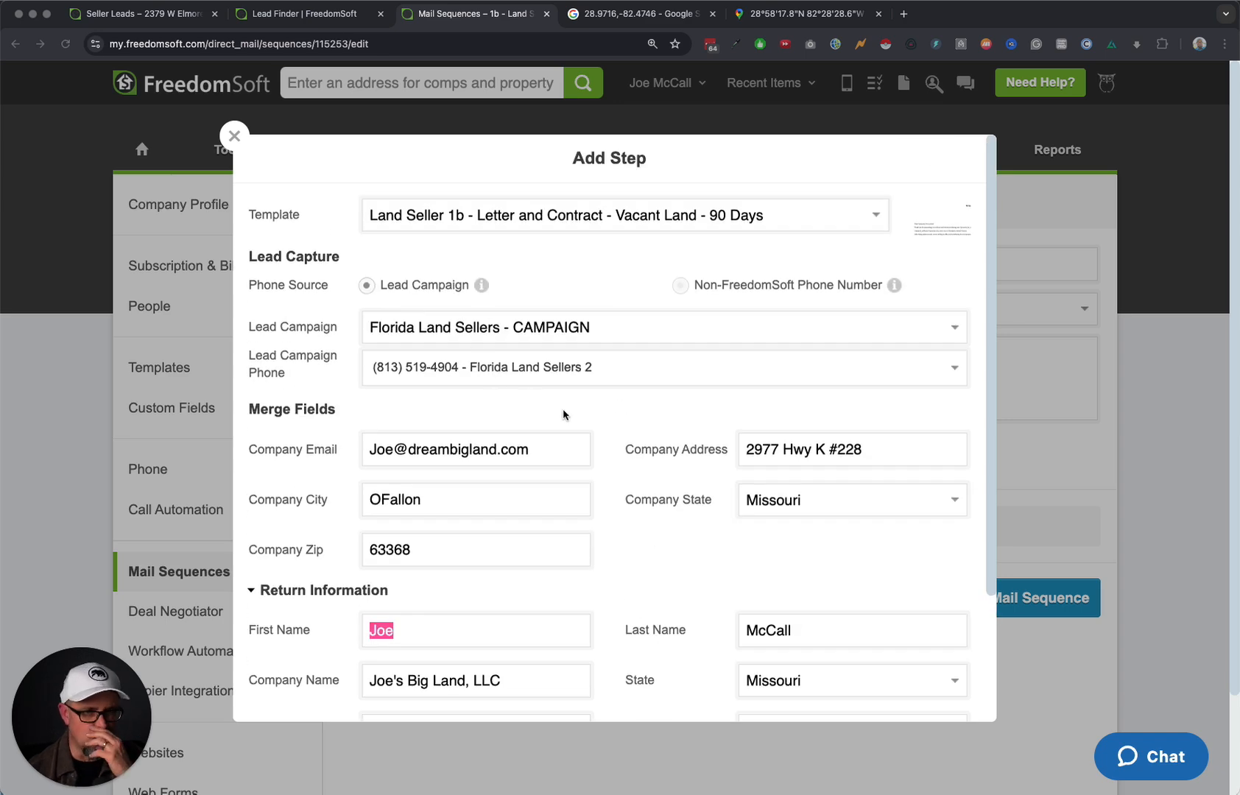
scroll(578, 427, down, 4)
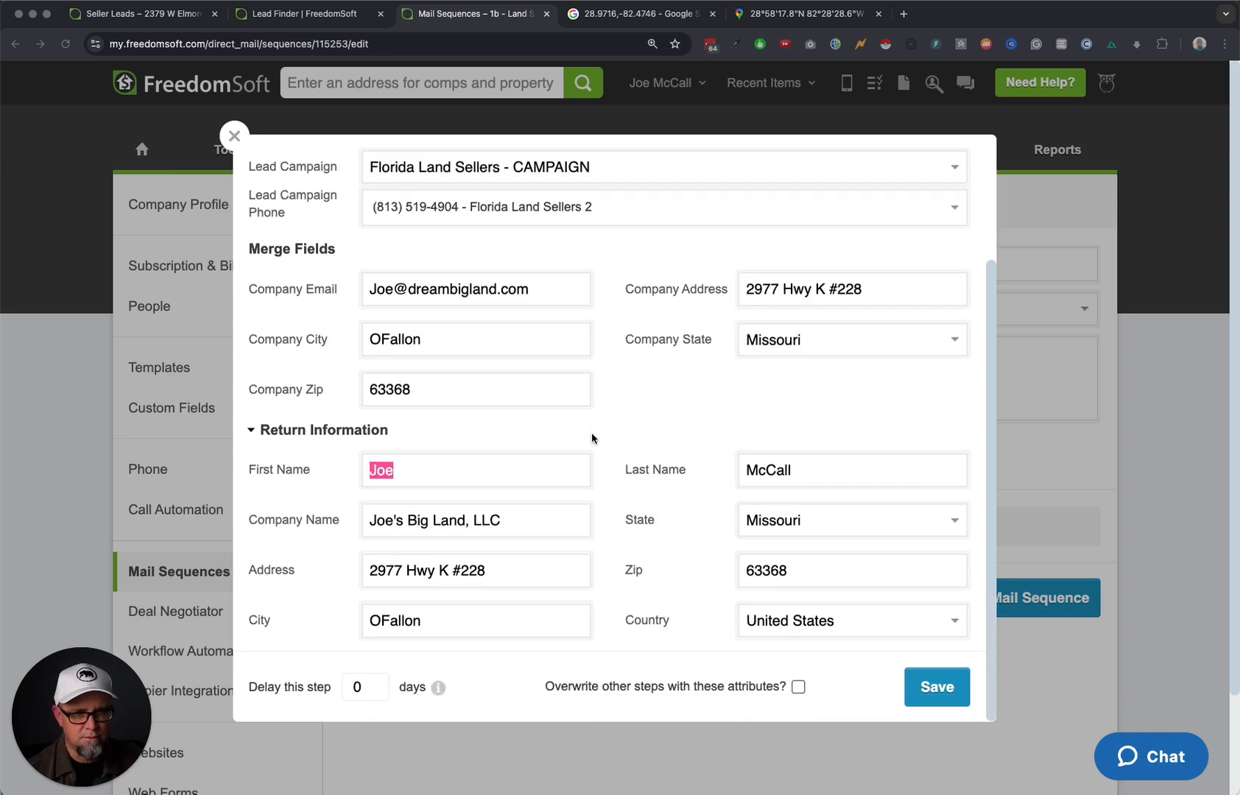
click(799, 688)
click(798, 688)
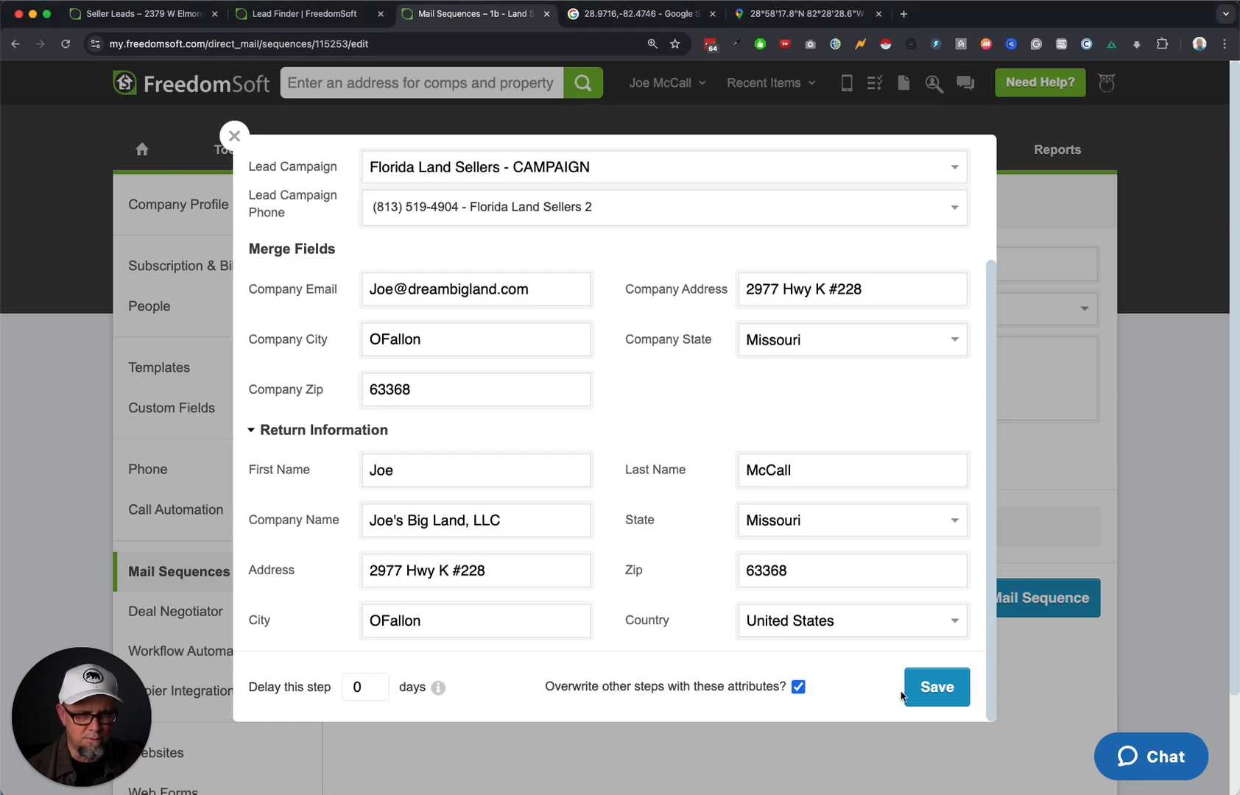
click(948, 689)
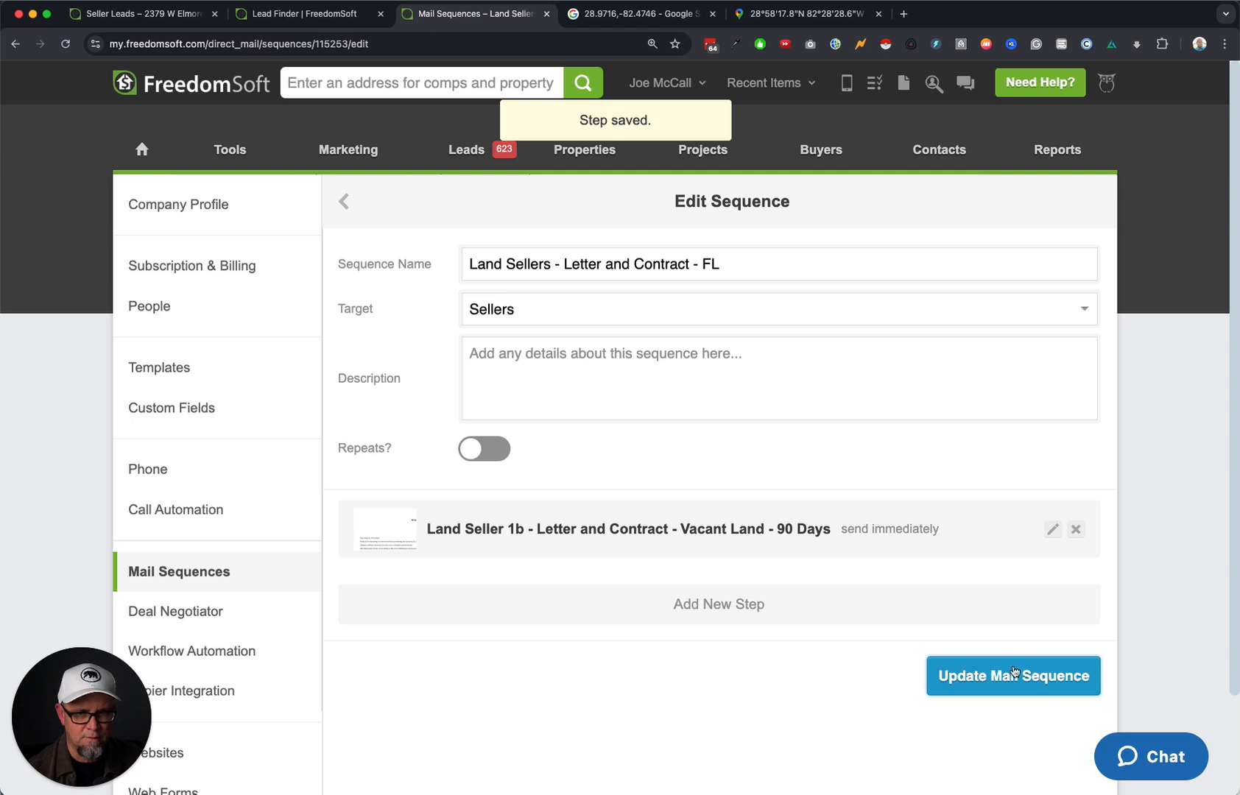
click(1017, 678)
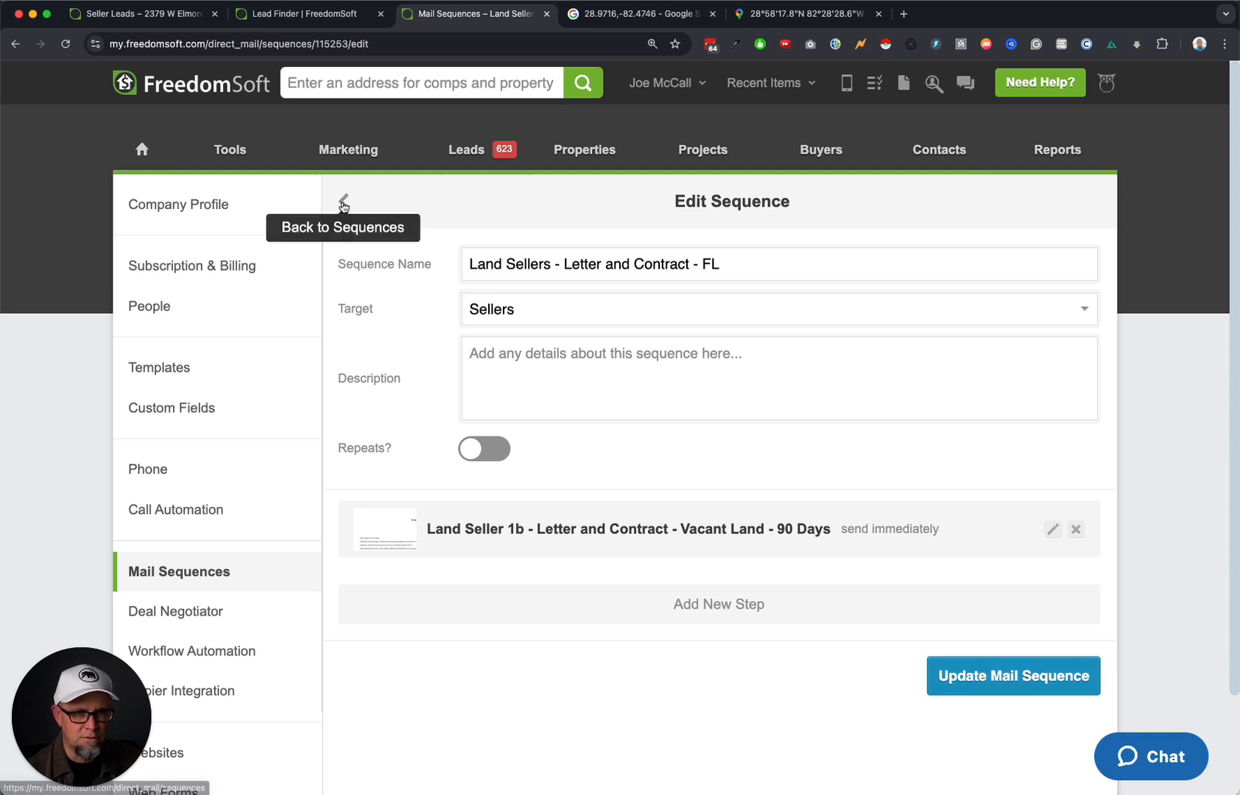
click(200, 571)
scroll(631, 704, down, 15)
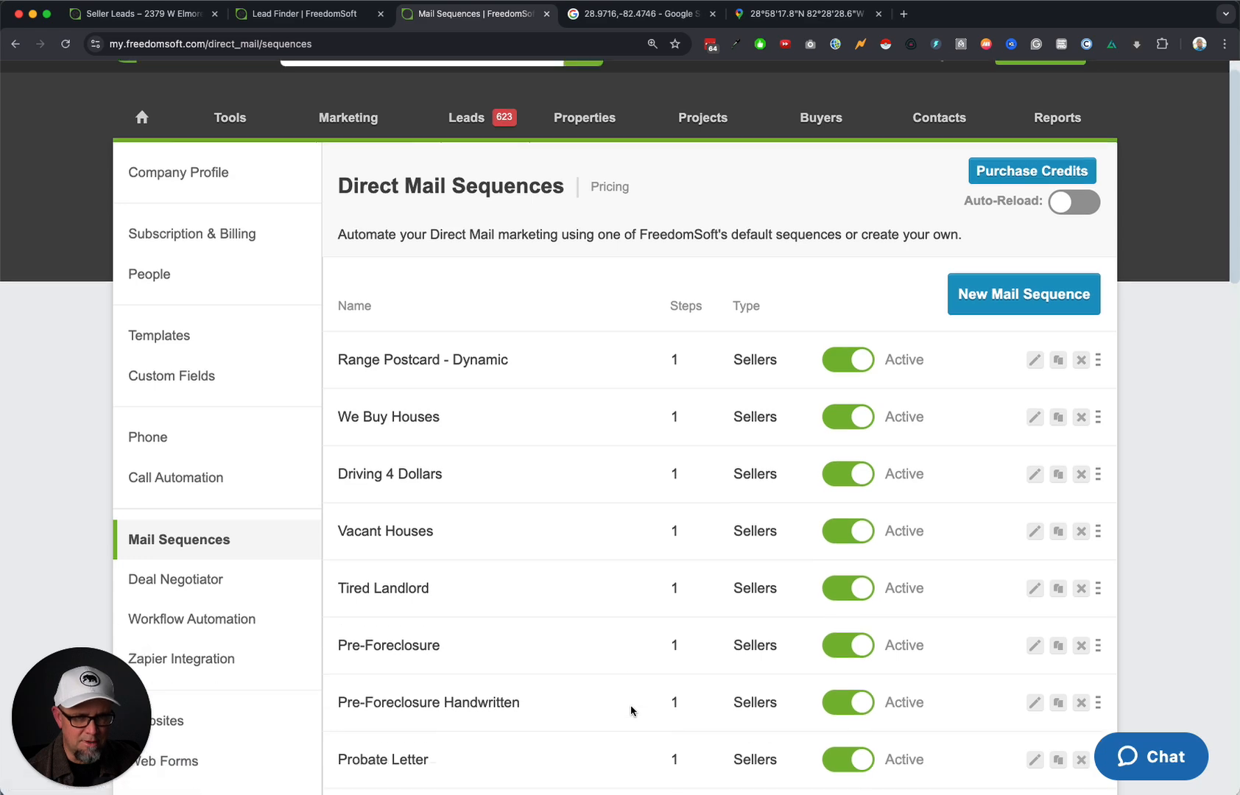
scroll(633, 714, up, 3)
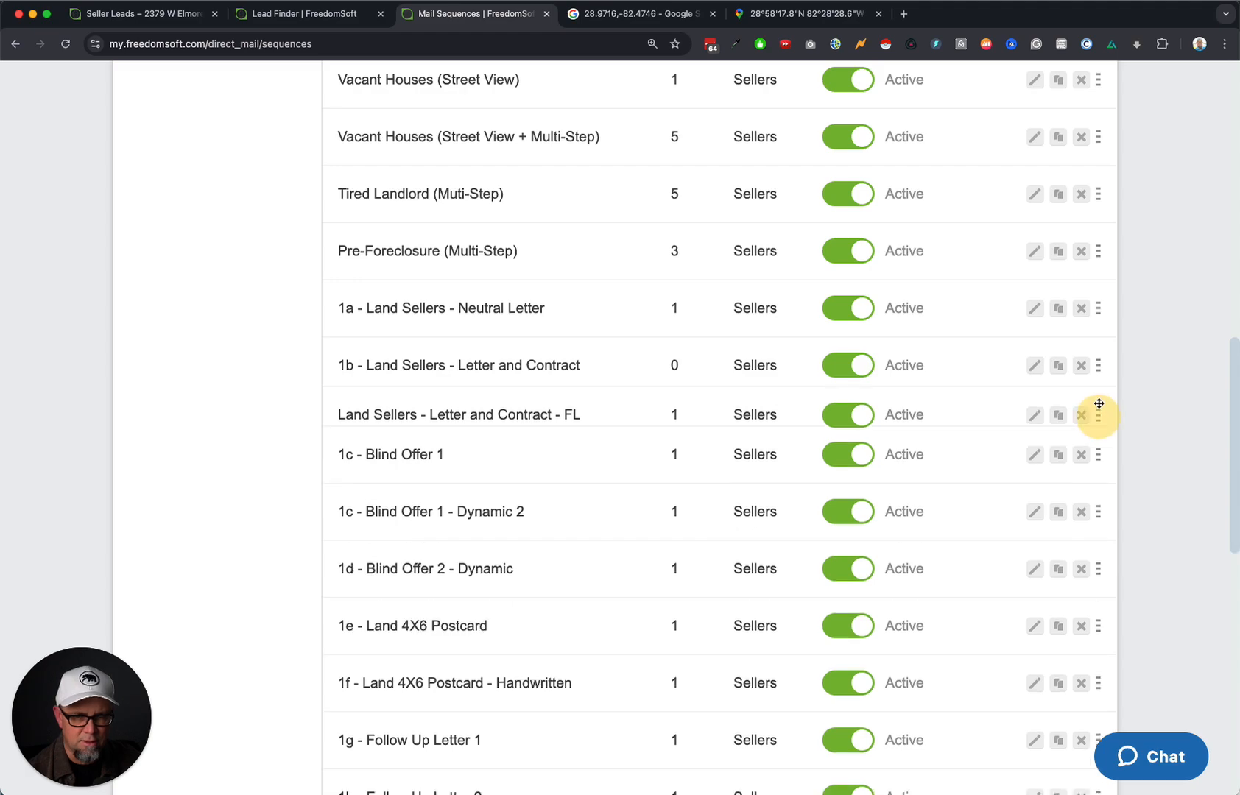
scroll(1097, 409, up, 17)
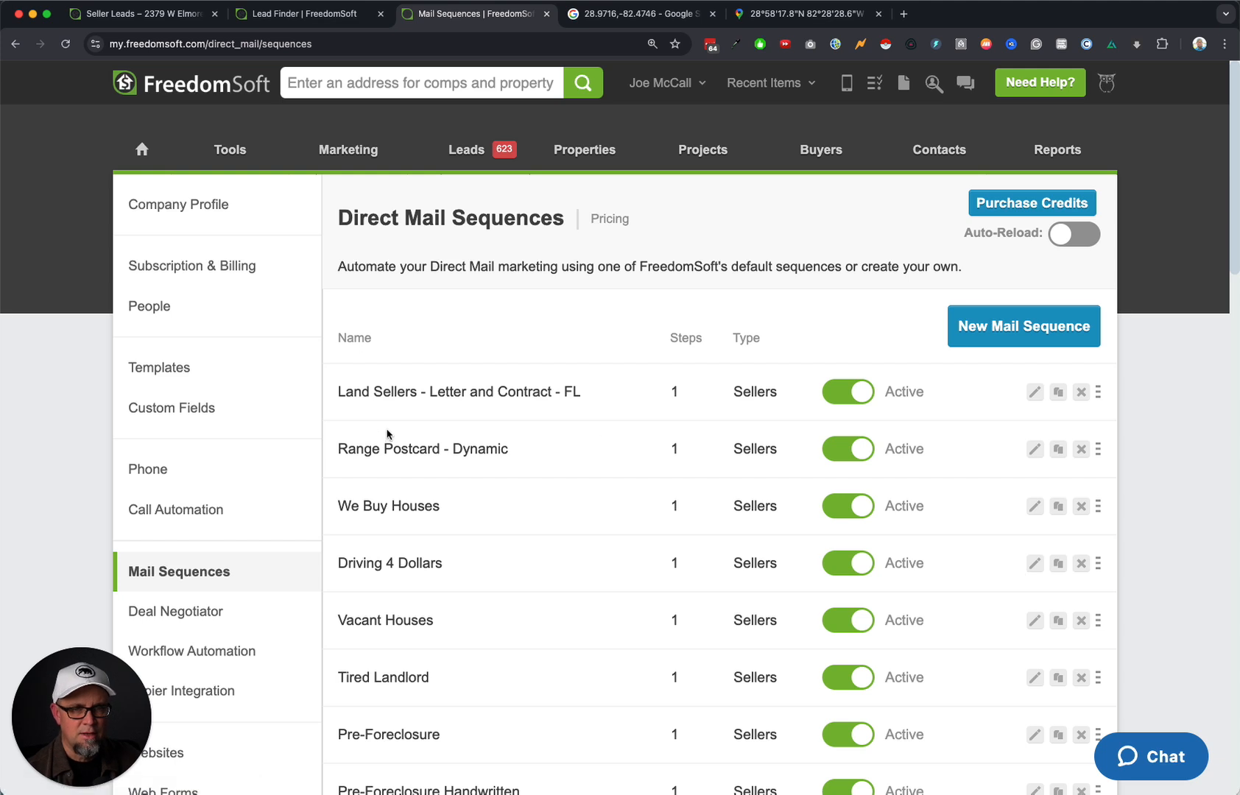
mouse_move(735, 101)
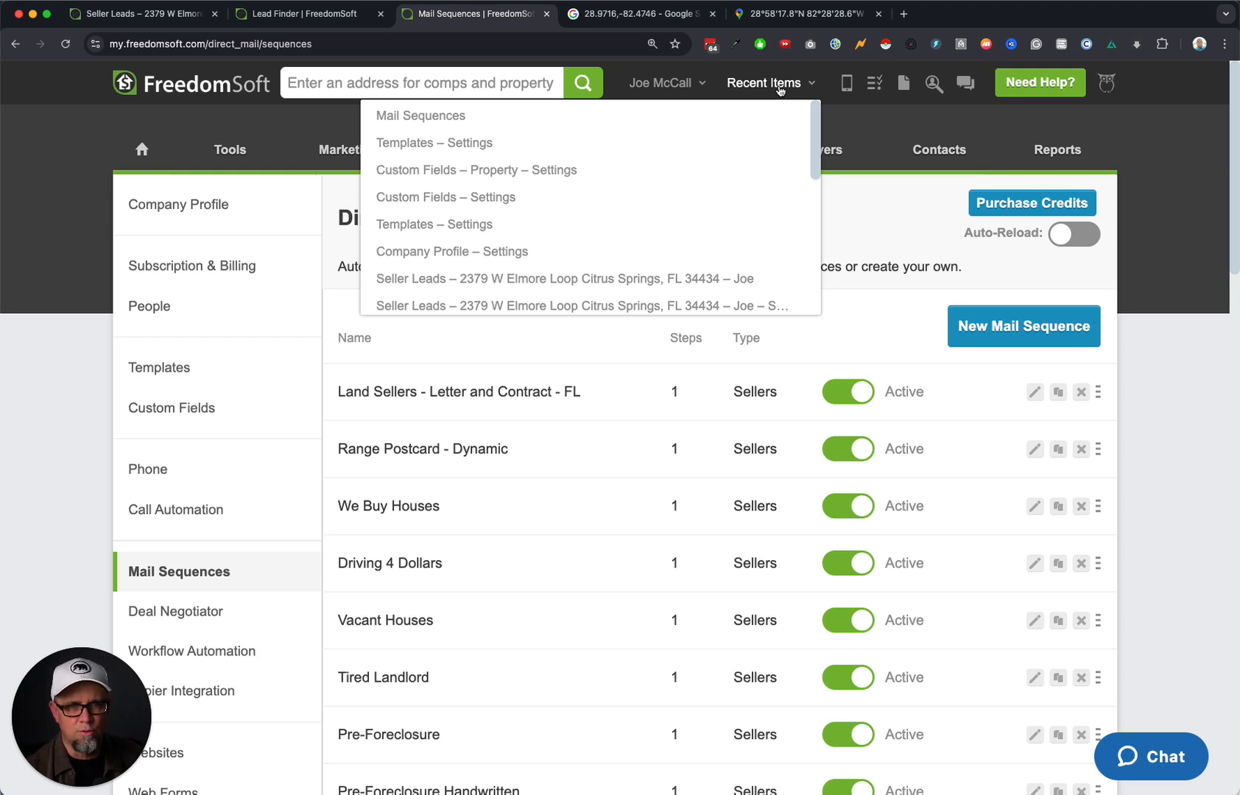
click(665, 277)
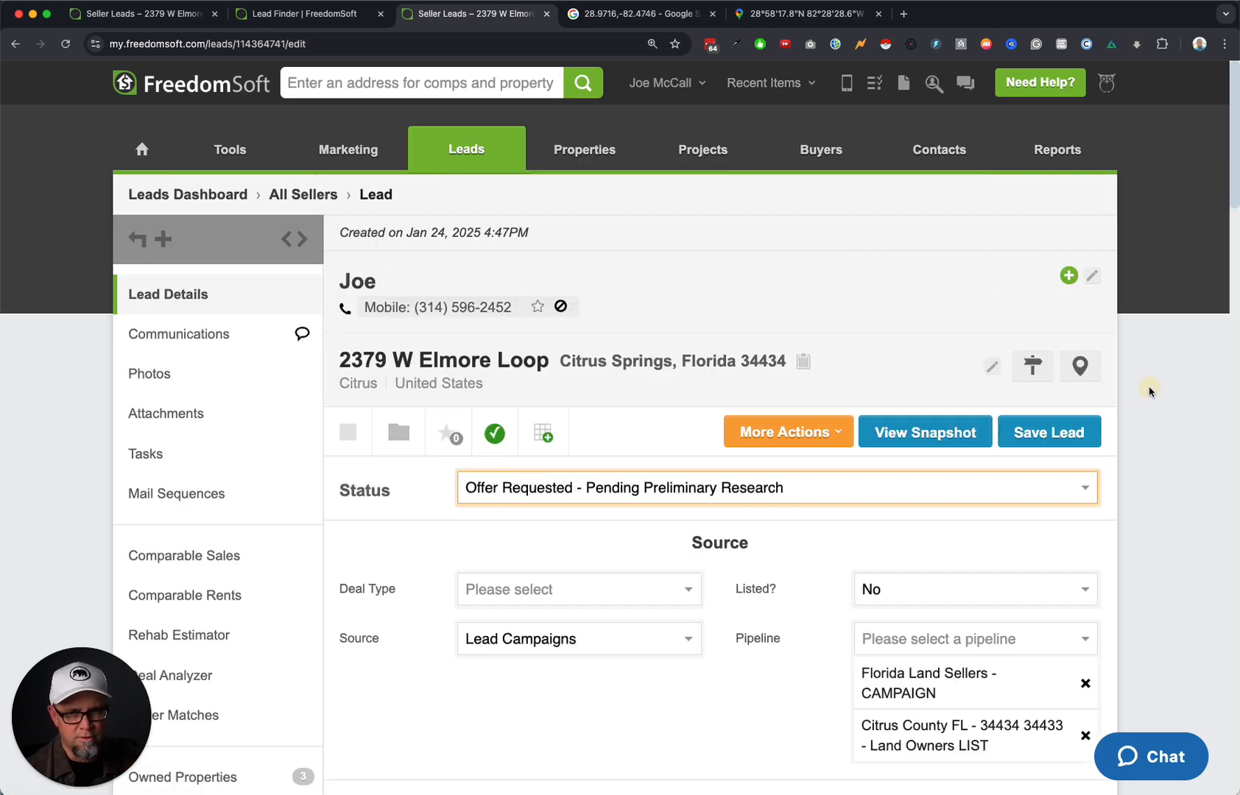
Enter 10,000 as Offer To Seller, 0 Outstanding Taxes, and 10,000 as Net Offer To Seller.
scroll(810, 555, down, 10)
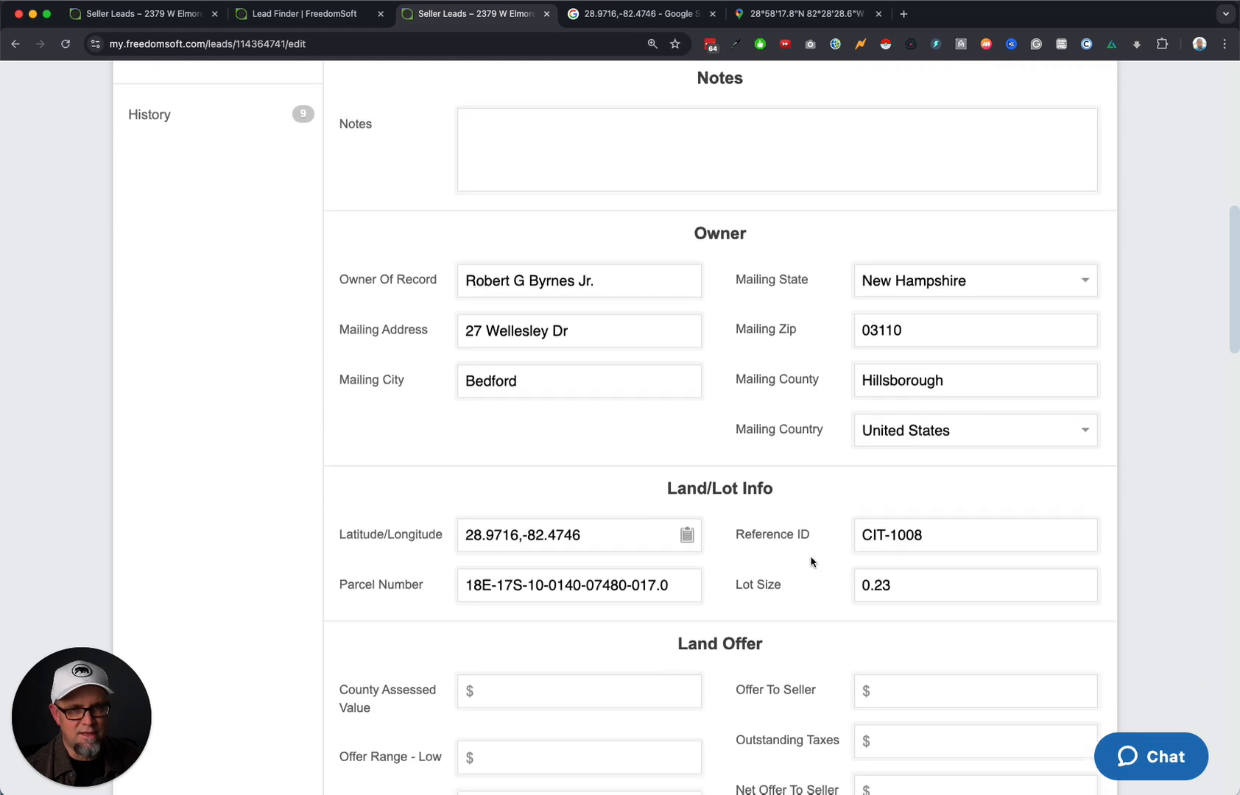
scroll(810, 556, down, 4)
click(901, 386)
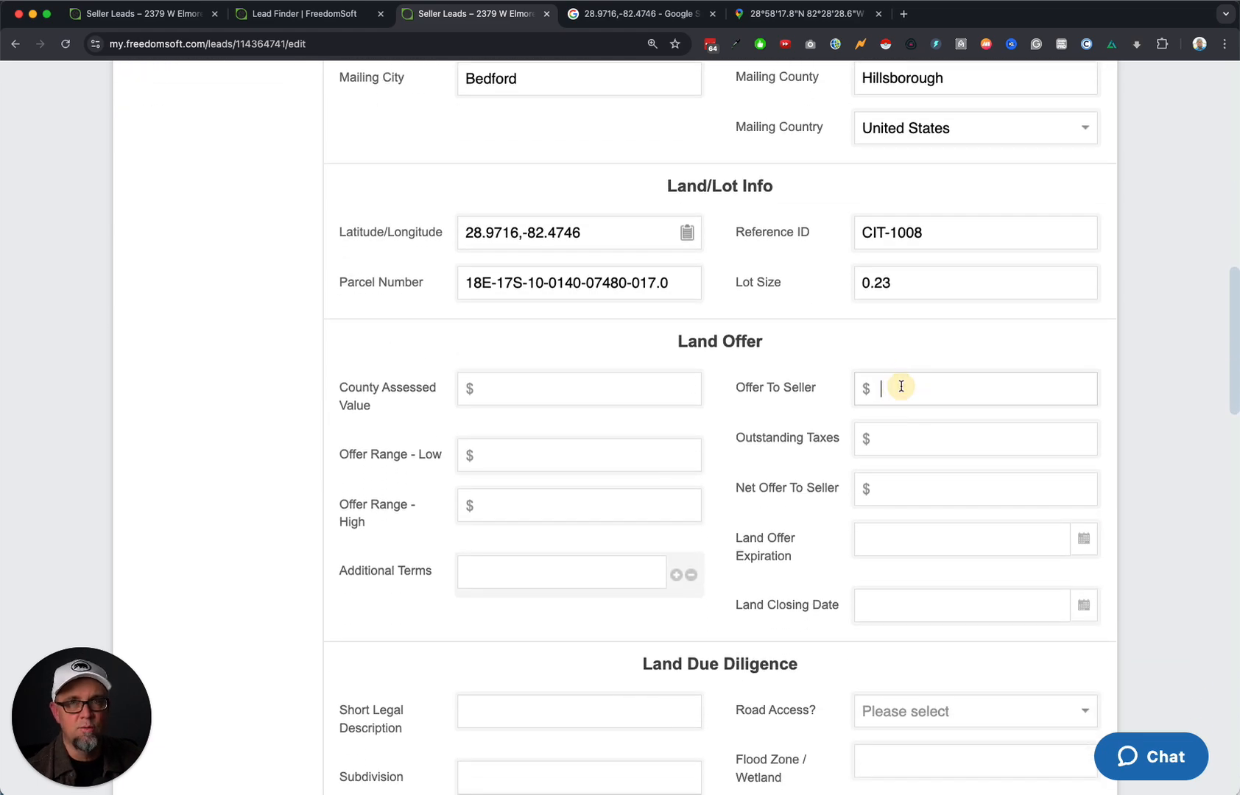
text(10,)
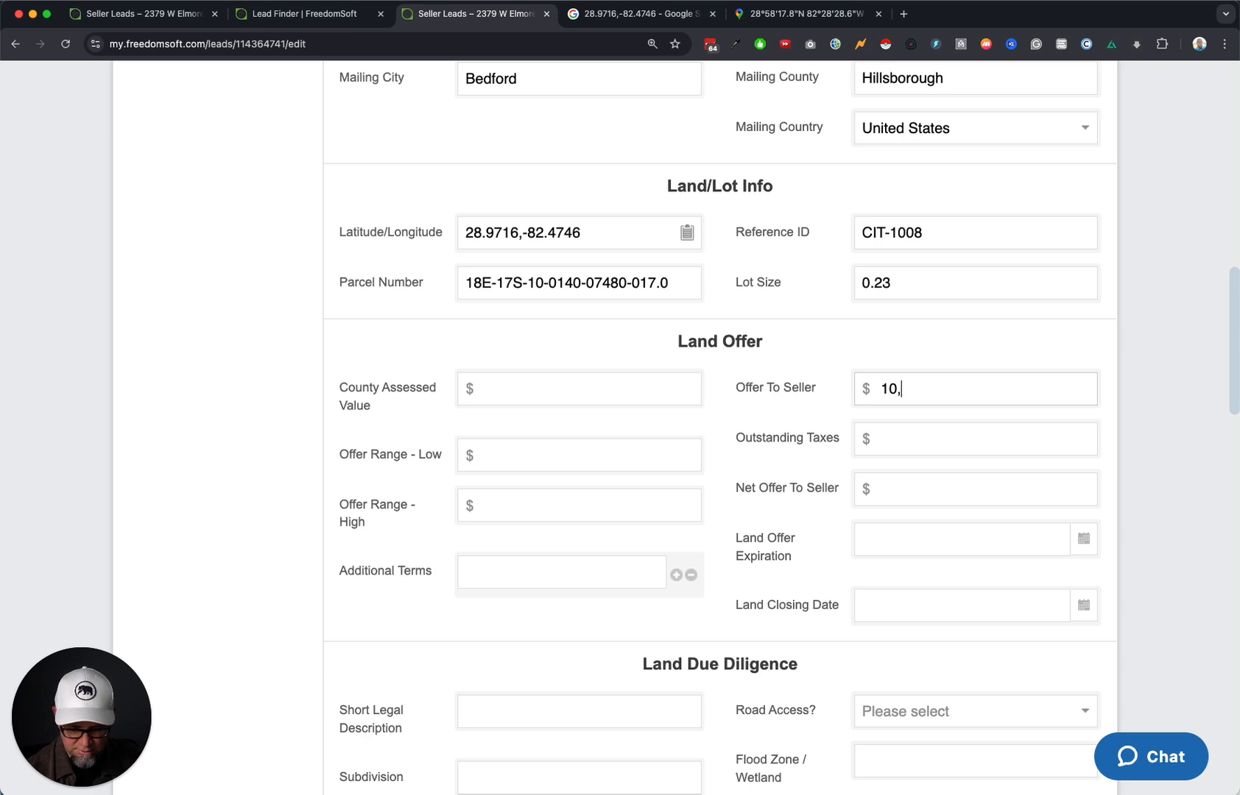
text(000)
key(super+a)
key(super+c)
click(938, 435)
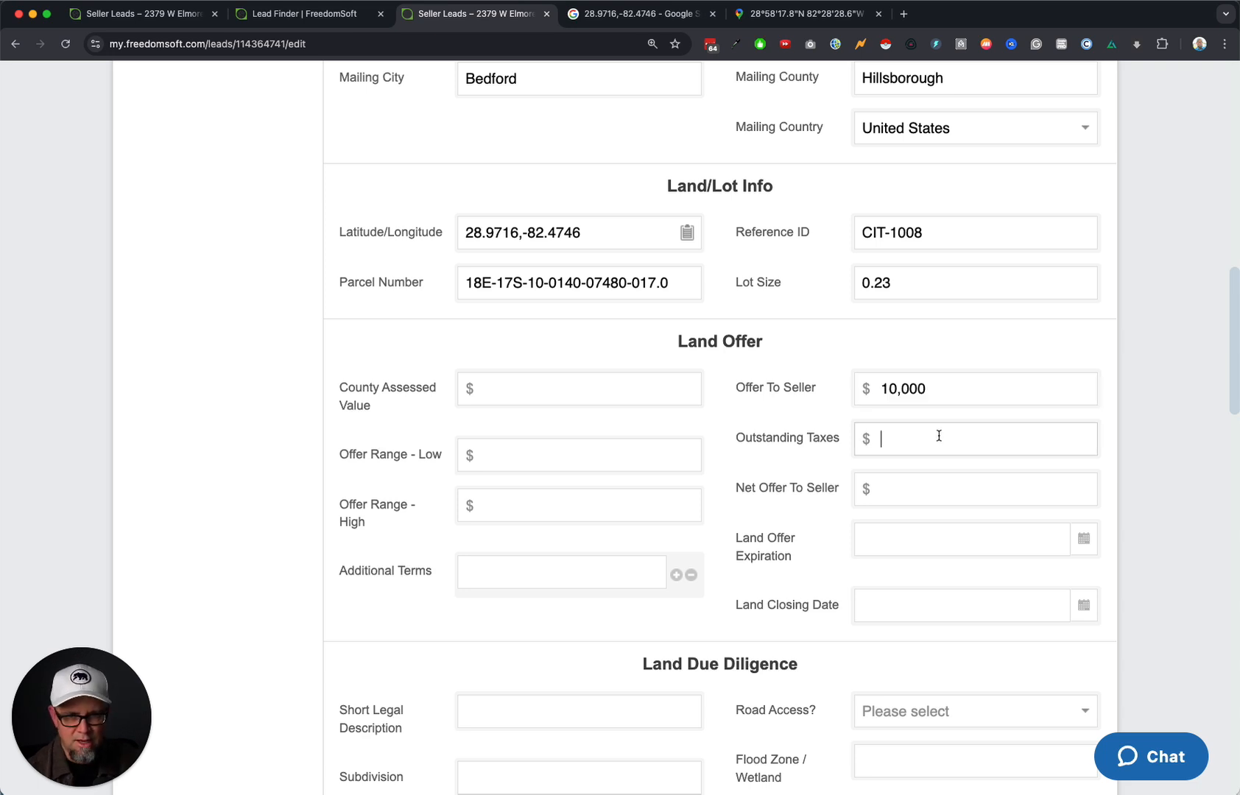
text(0)
key(Tab)
key(super+v)
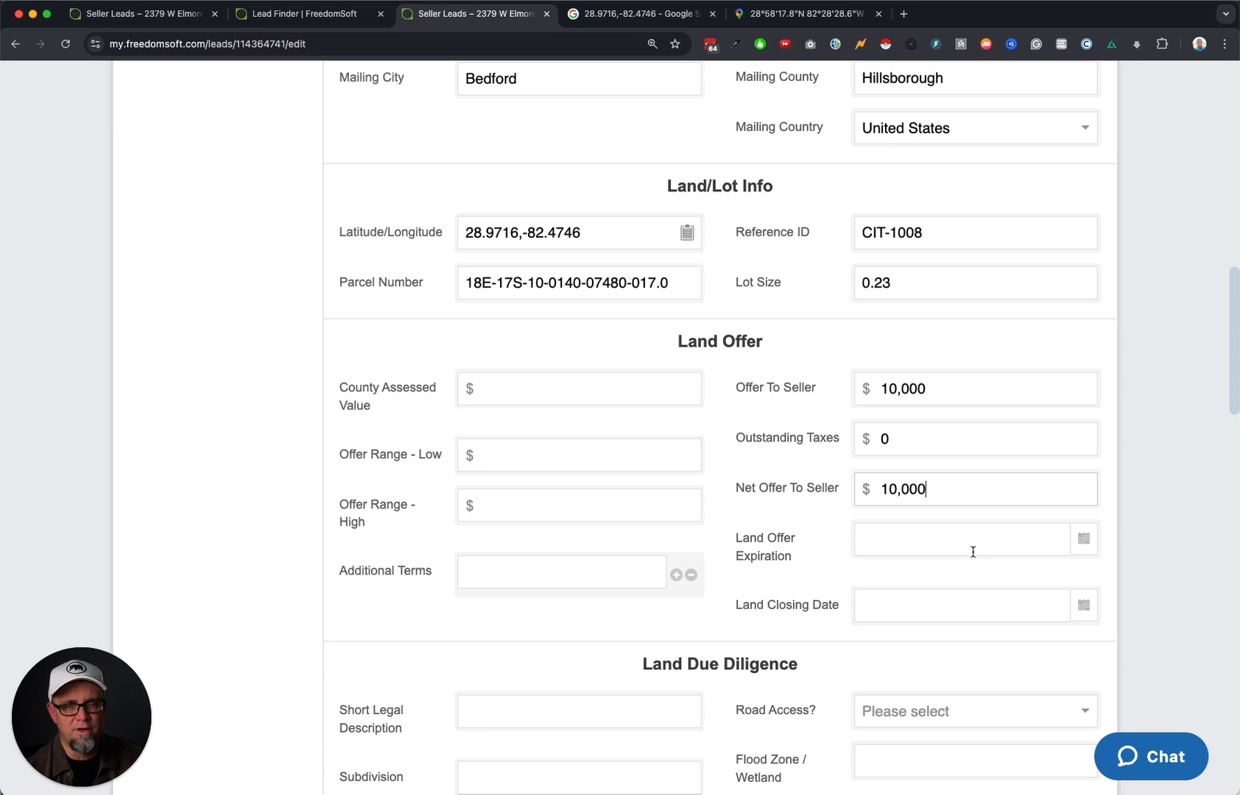
Note the Land Closing Date field and set the Offer Range to 8,000 through 12,000.
scroll(835, 618, down, 1)
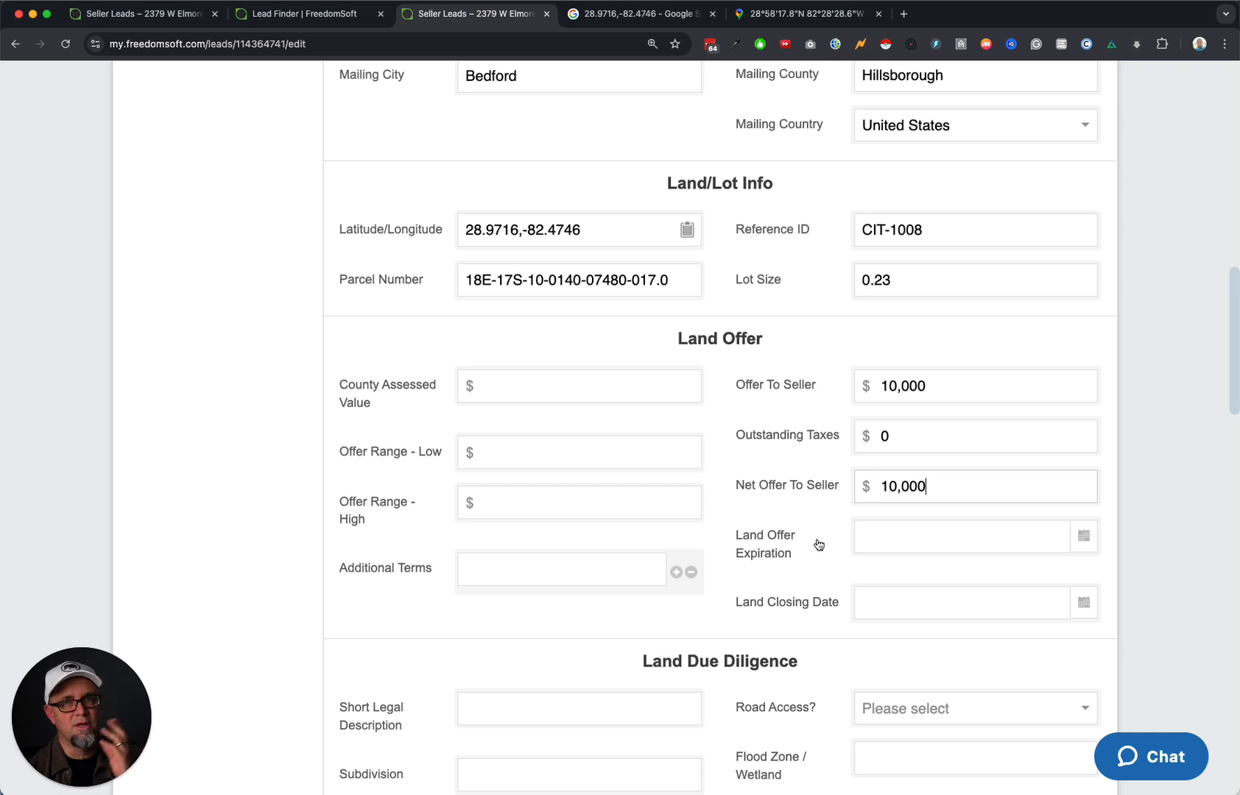
drag(743, 604, 840, 610)
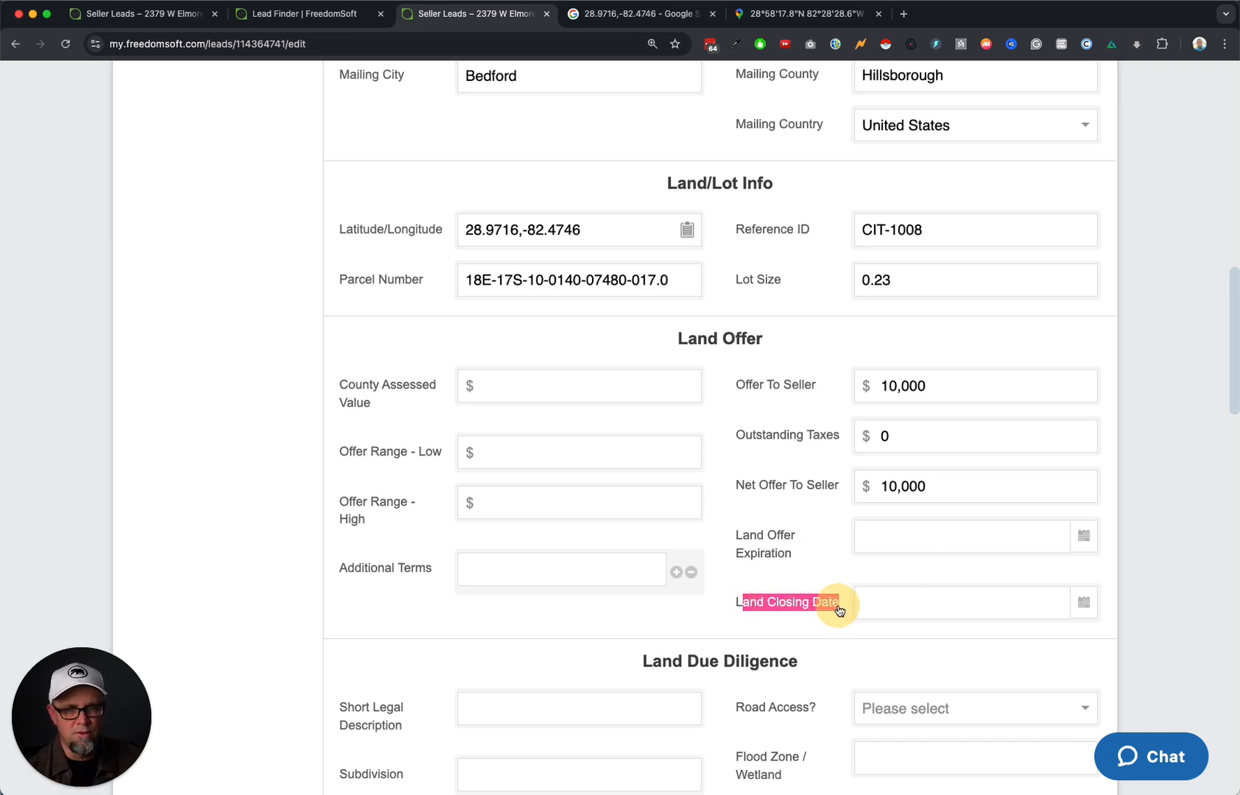
click(810, 626)
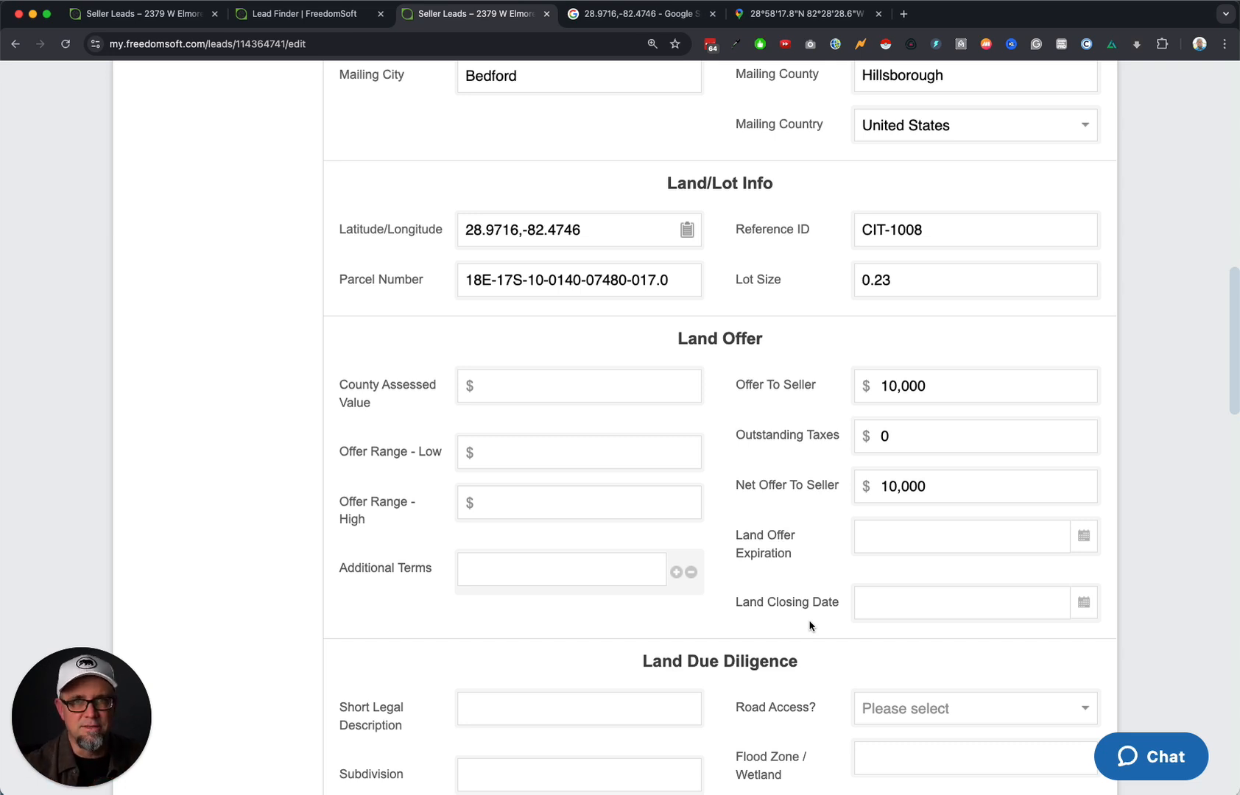
scroll(759, 574, up, 1)
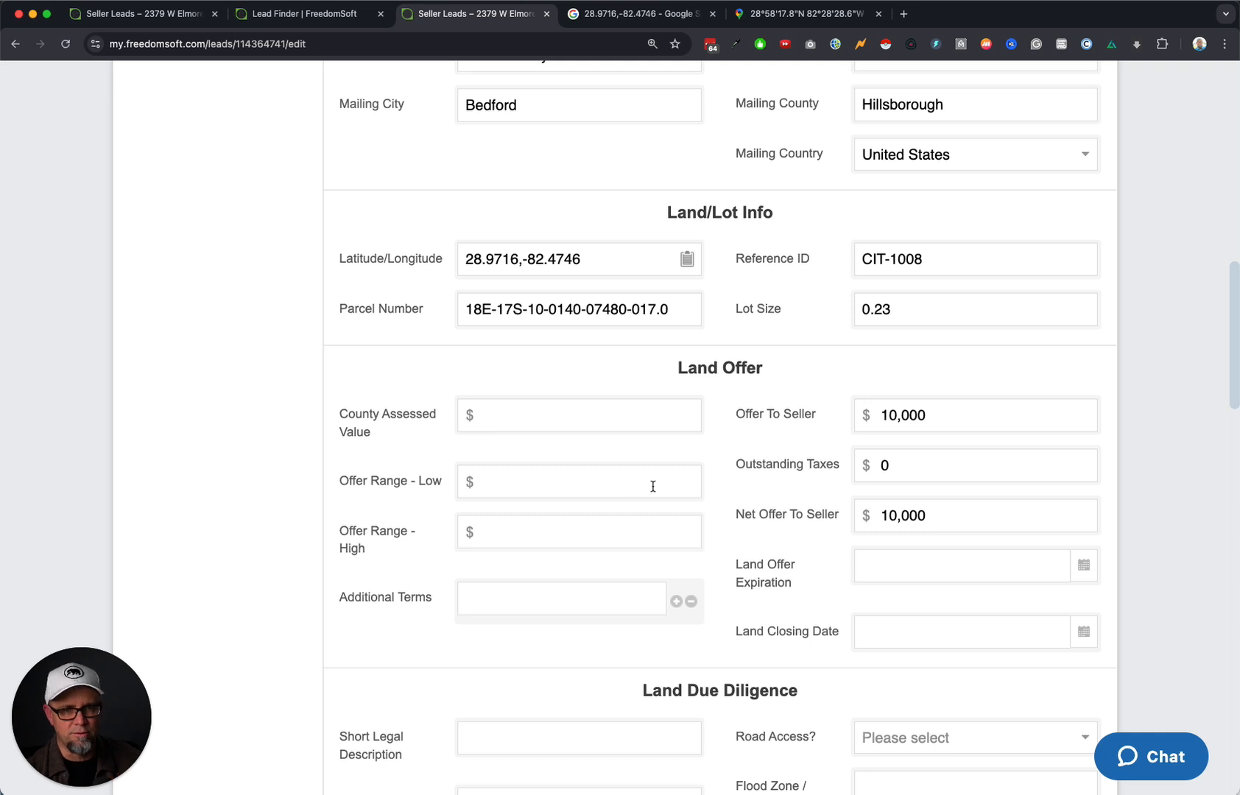
click(573, 481)
text(8,)
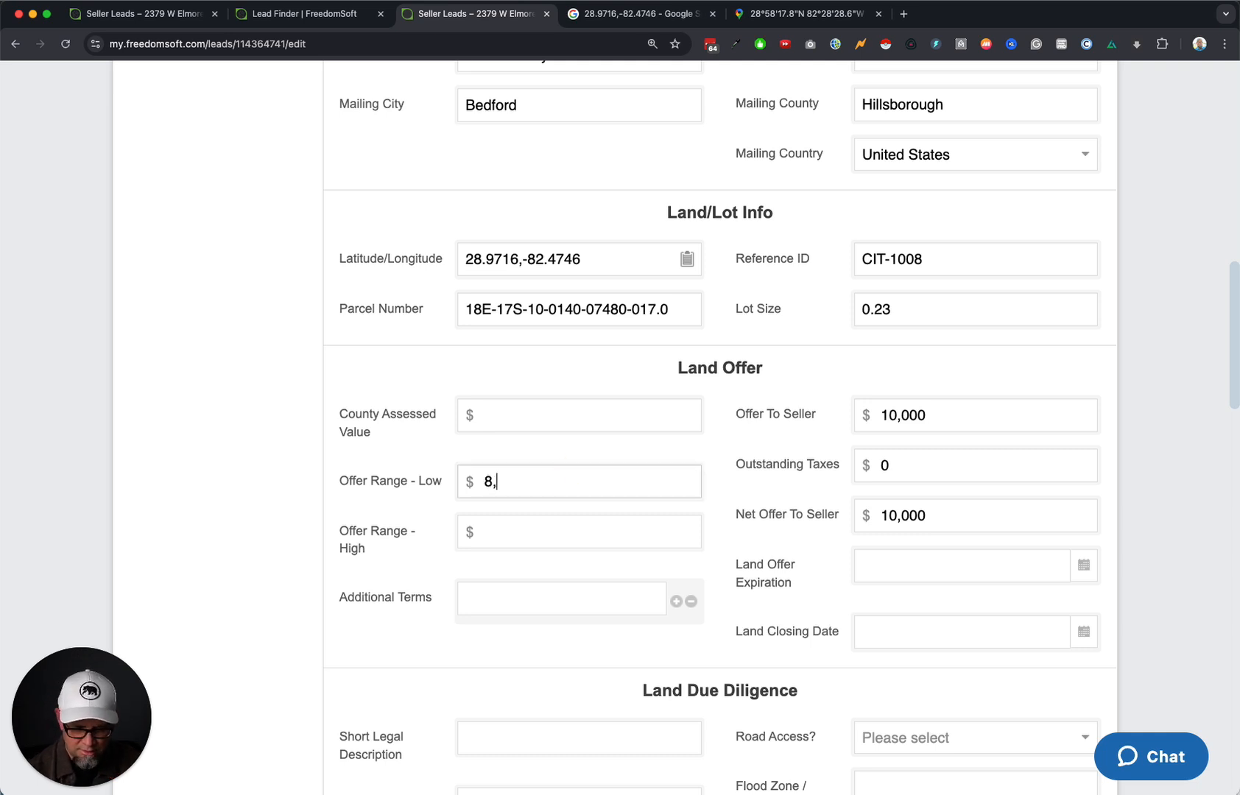
text(000)
key(Tab)
text(12)
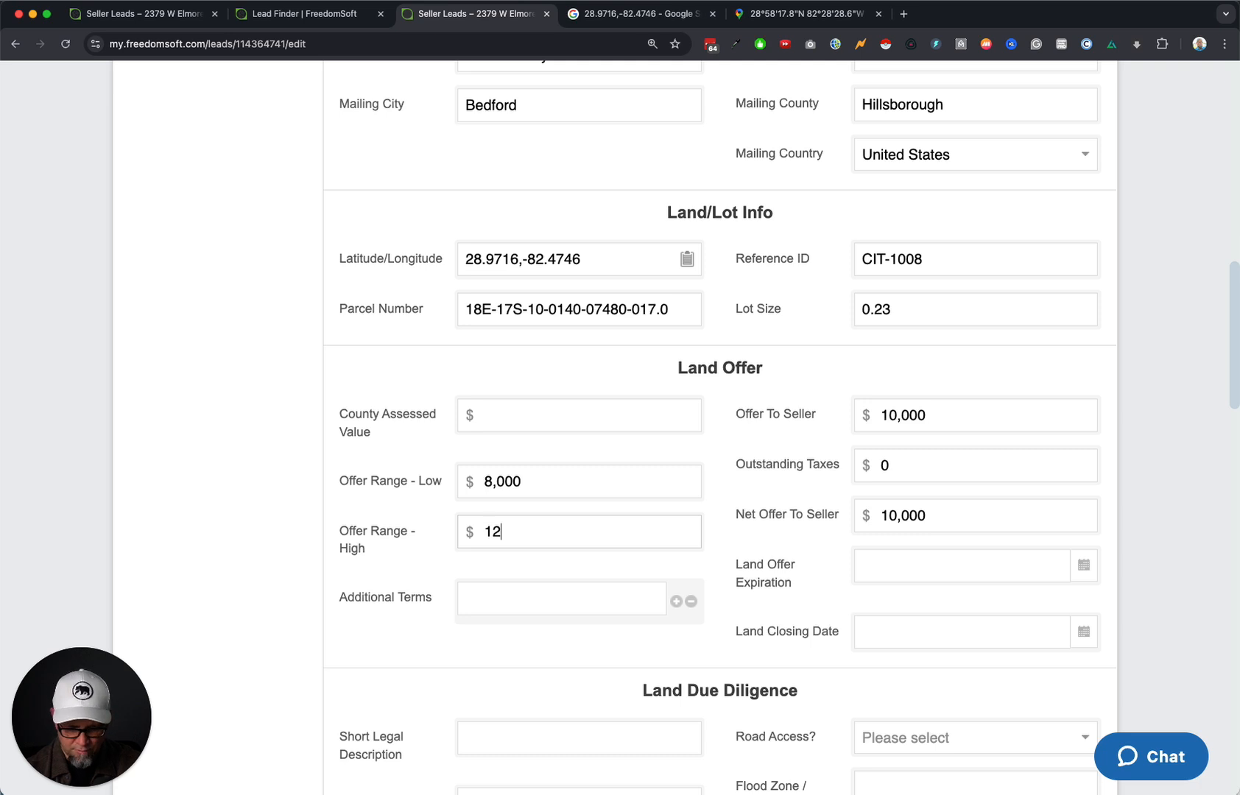
text(,000)
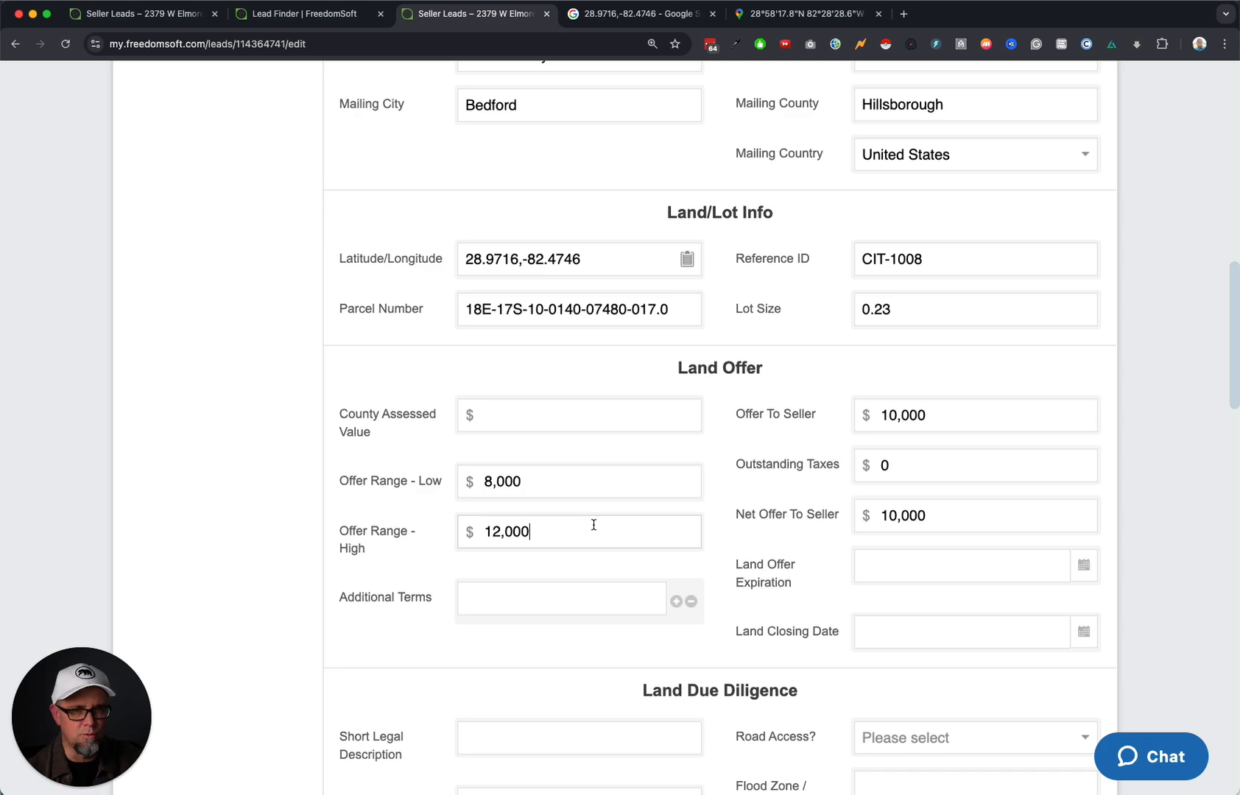
scroll(862, 525, up, 12)
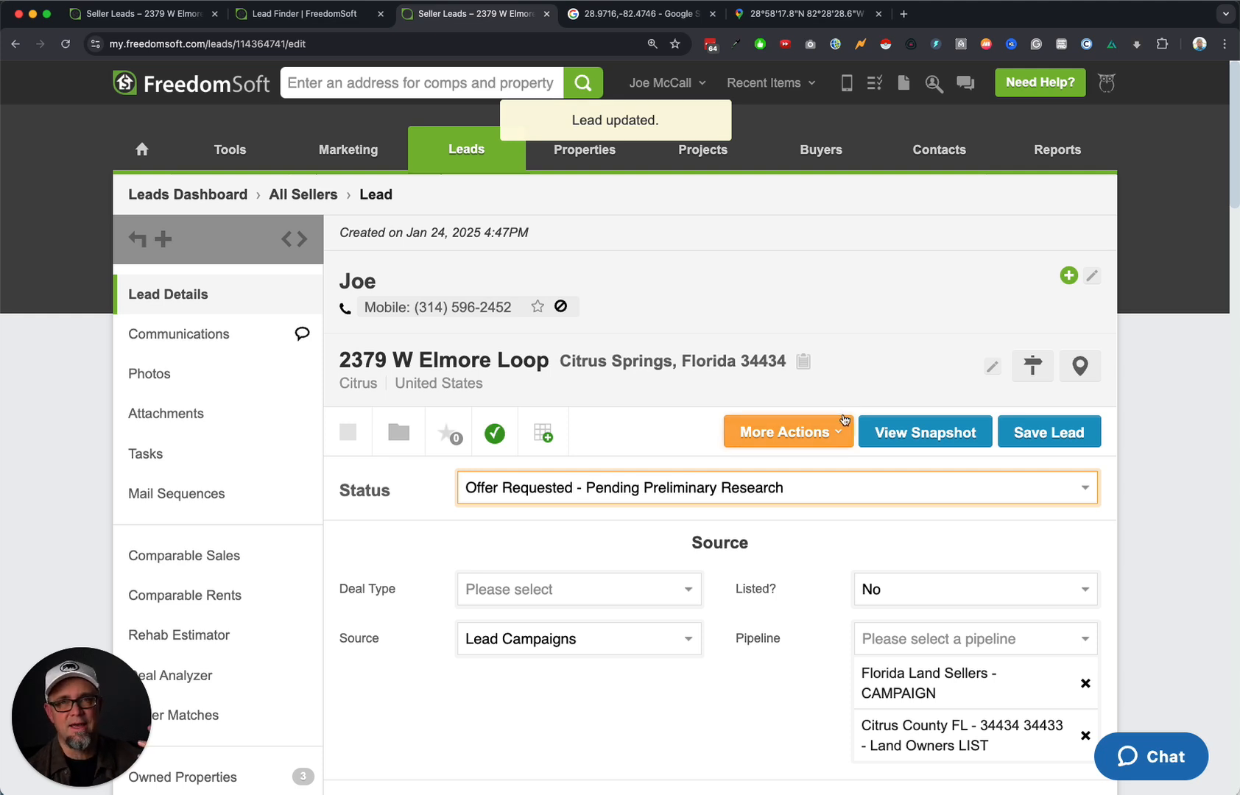
Via More Actions > Send Direct Mail, select the Land Sellers - Letter and Contract - FL sequence and preview its letter.
click(802, 435)
click(729, 610)
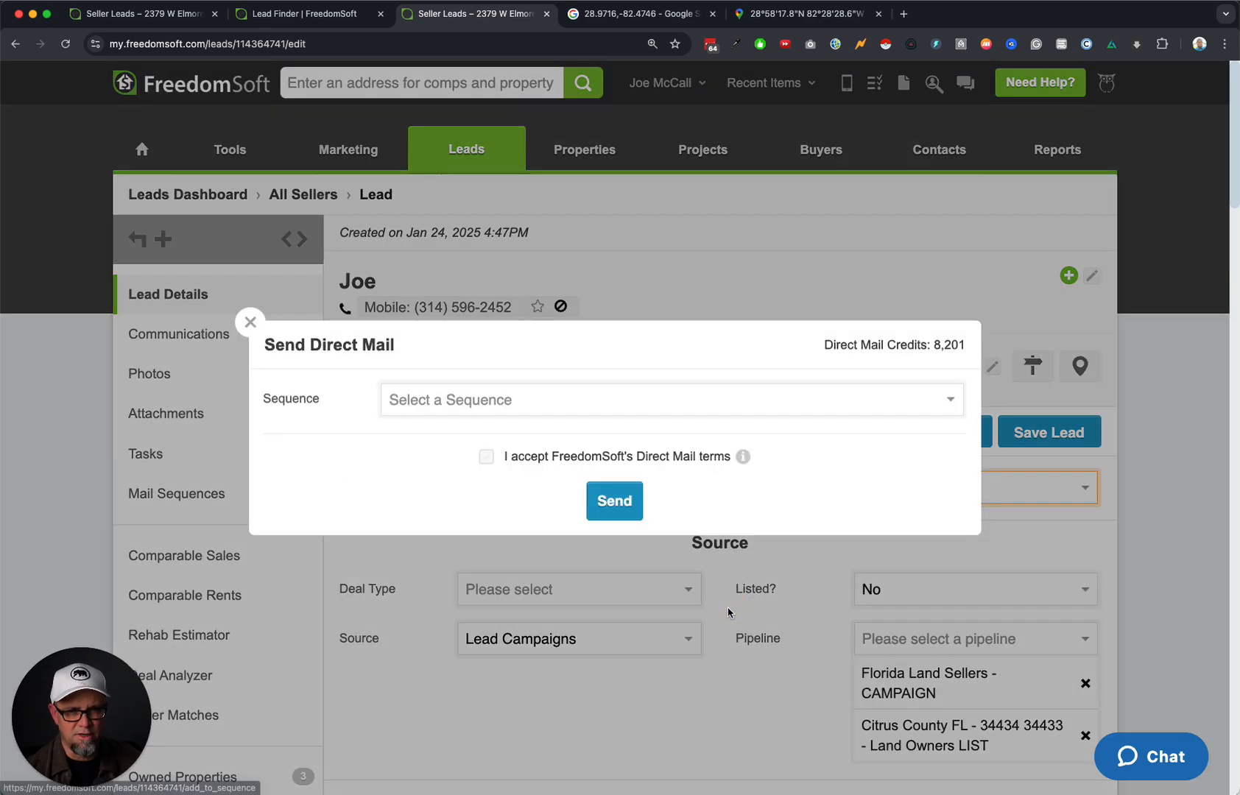
click(476, 403)
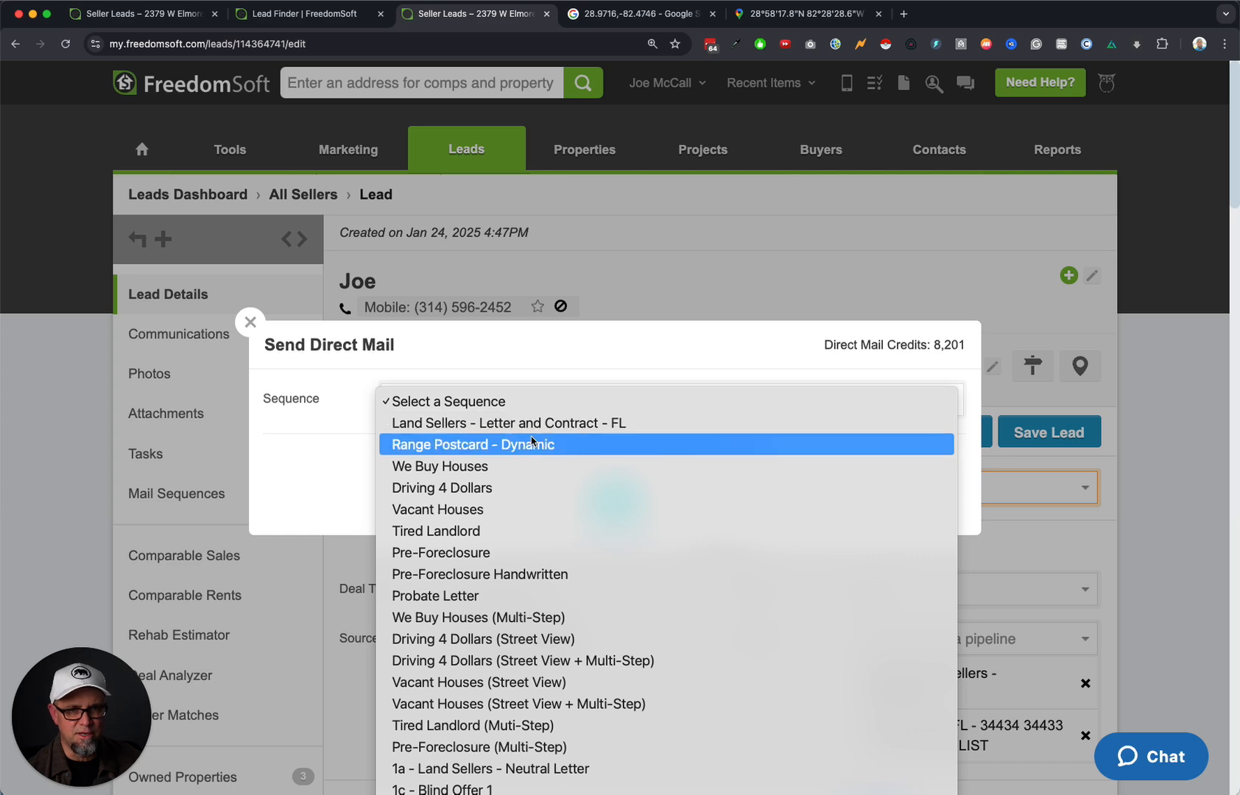
click(560, 423)
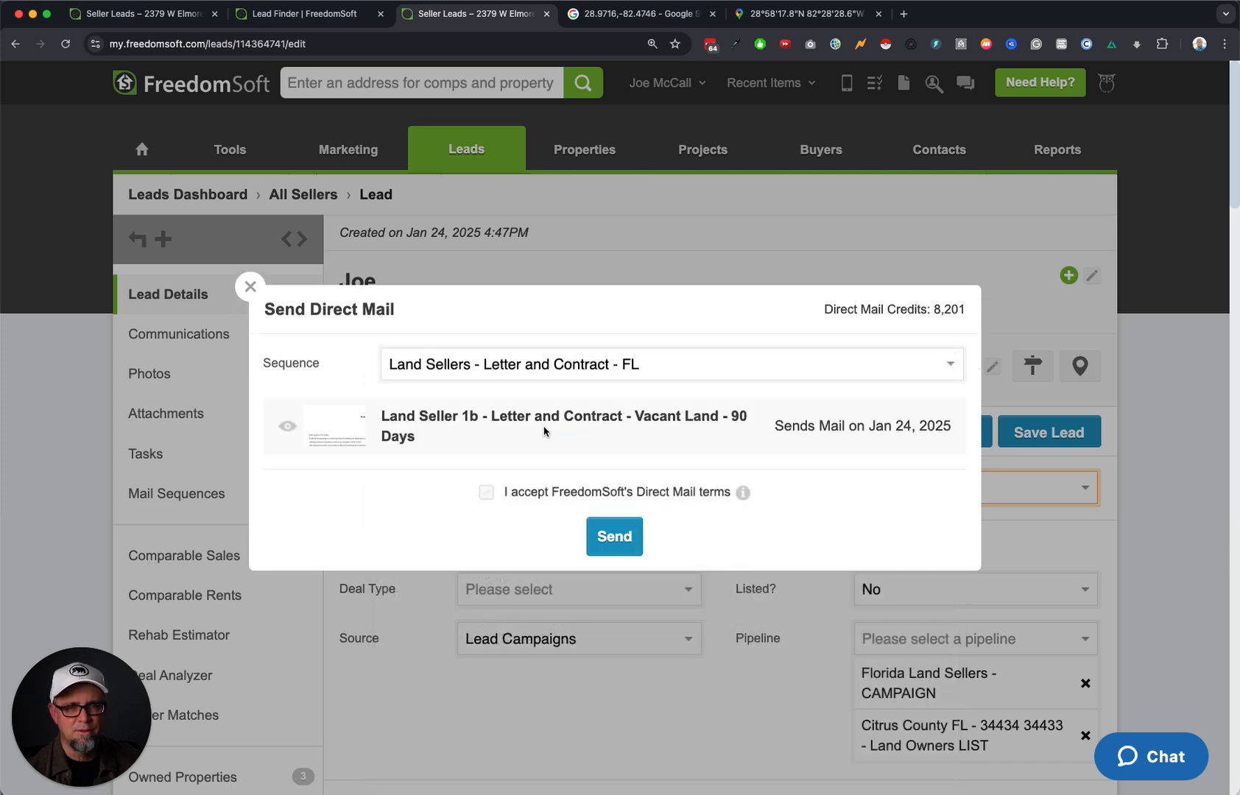
click(333, 427)
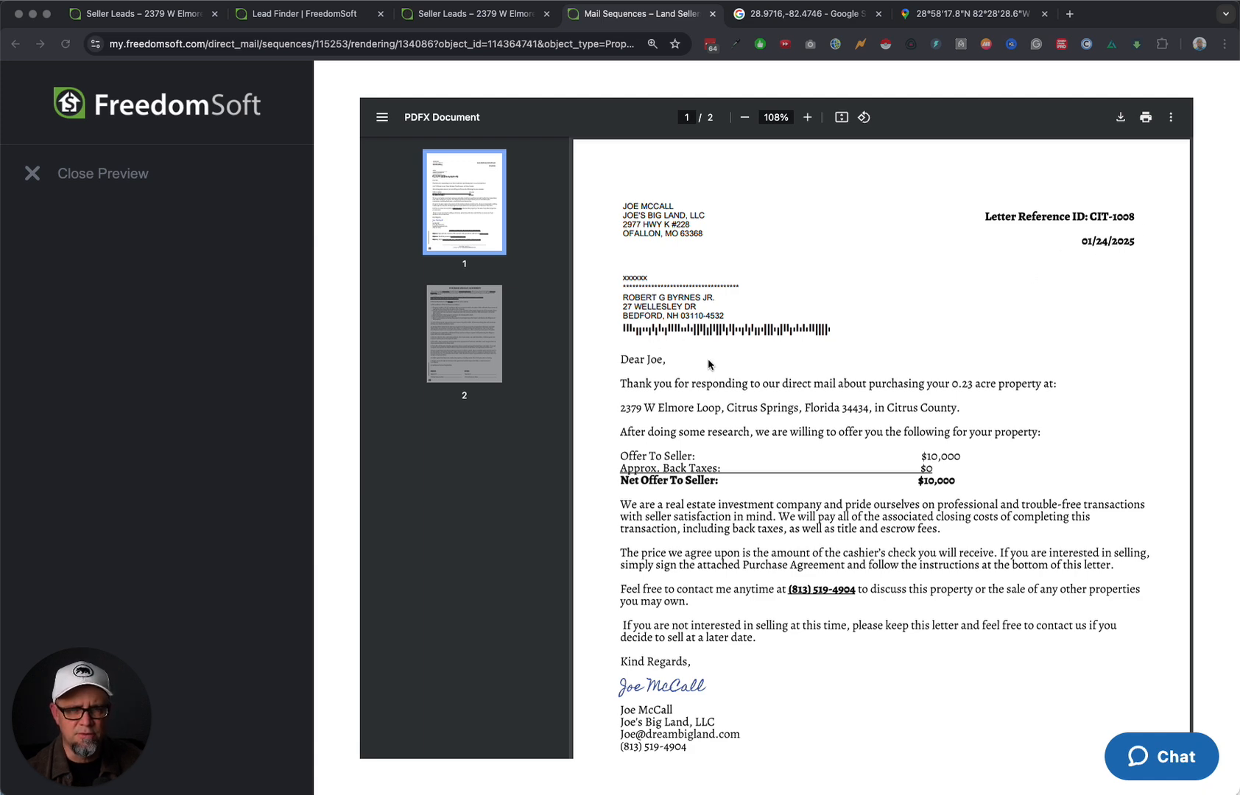
Enlarge and read through the two-page letter preview offering the seller $10,000 net, then close it.
scroll(889, 371, down, 1)
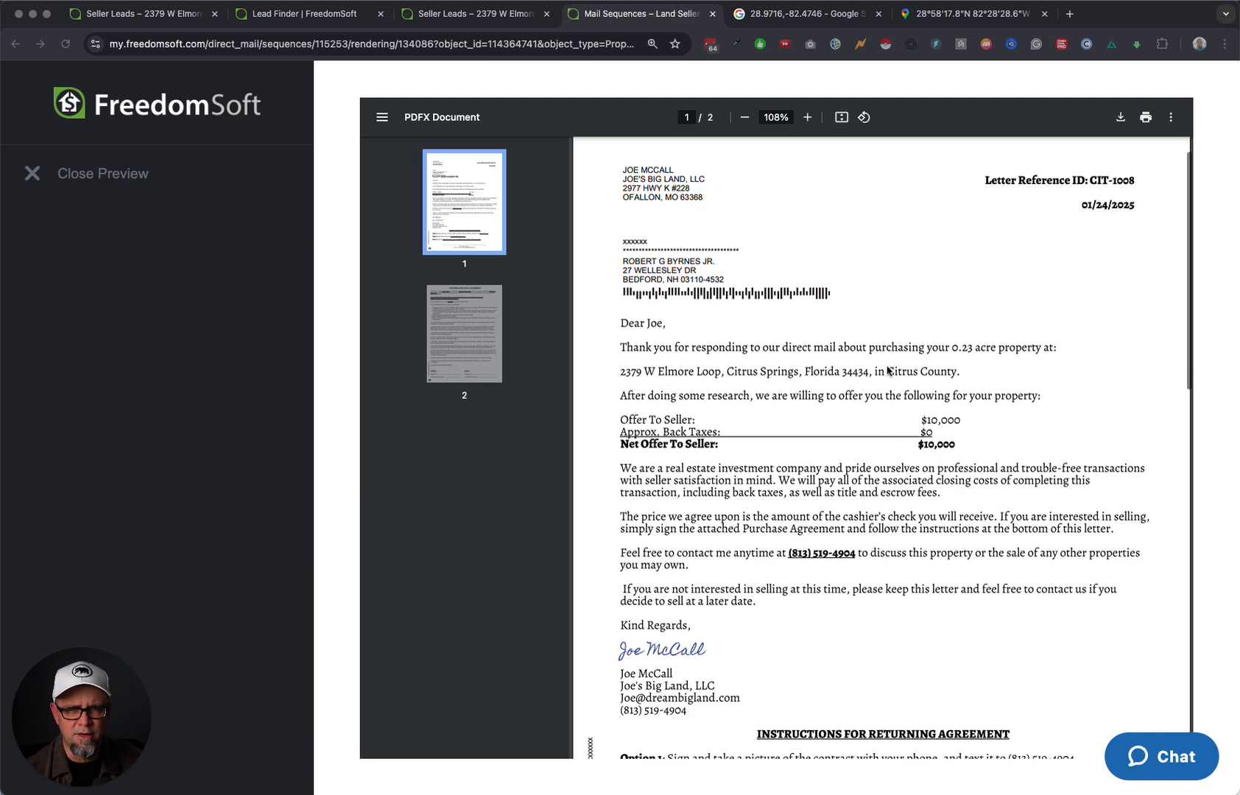
click(807, 117)
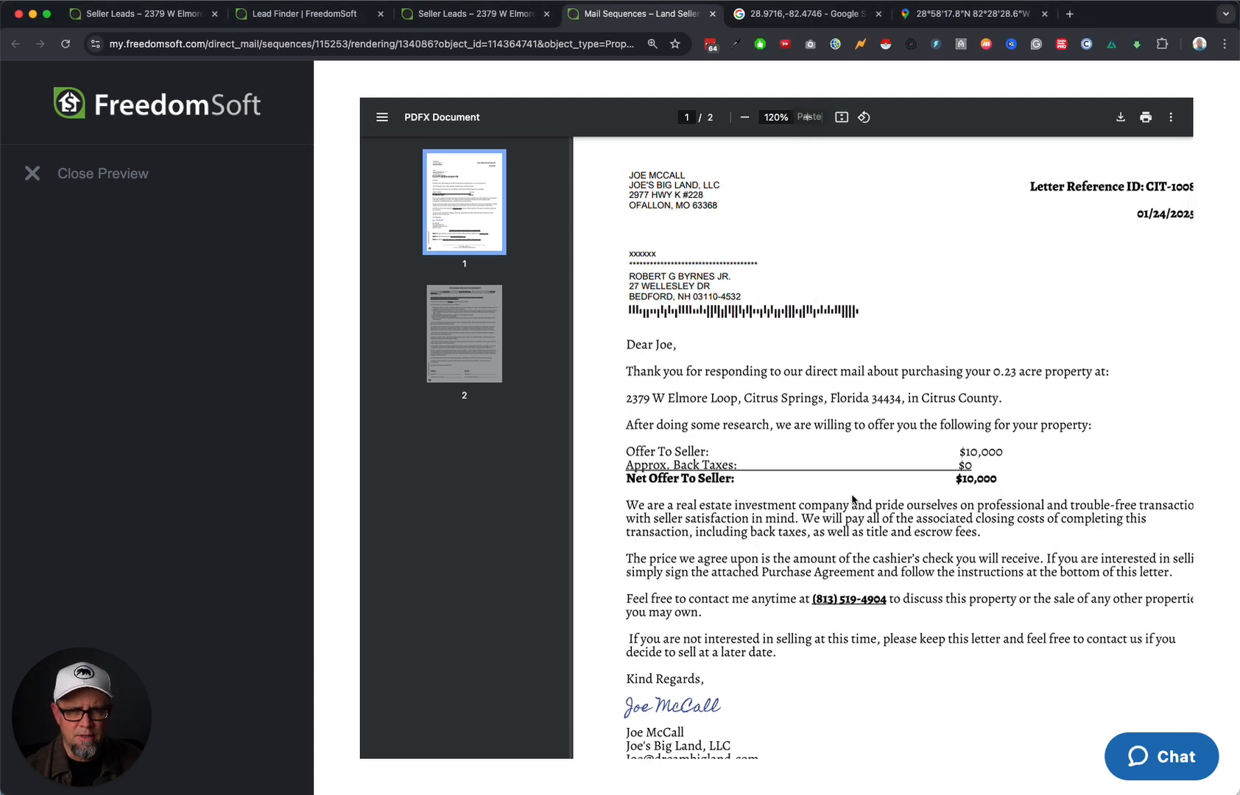
scroll(1007, 542, down, 5)
scroll(1007, 542, down, 15)
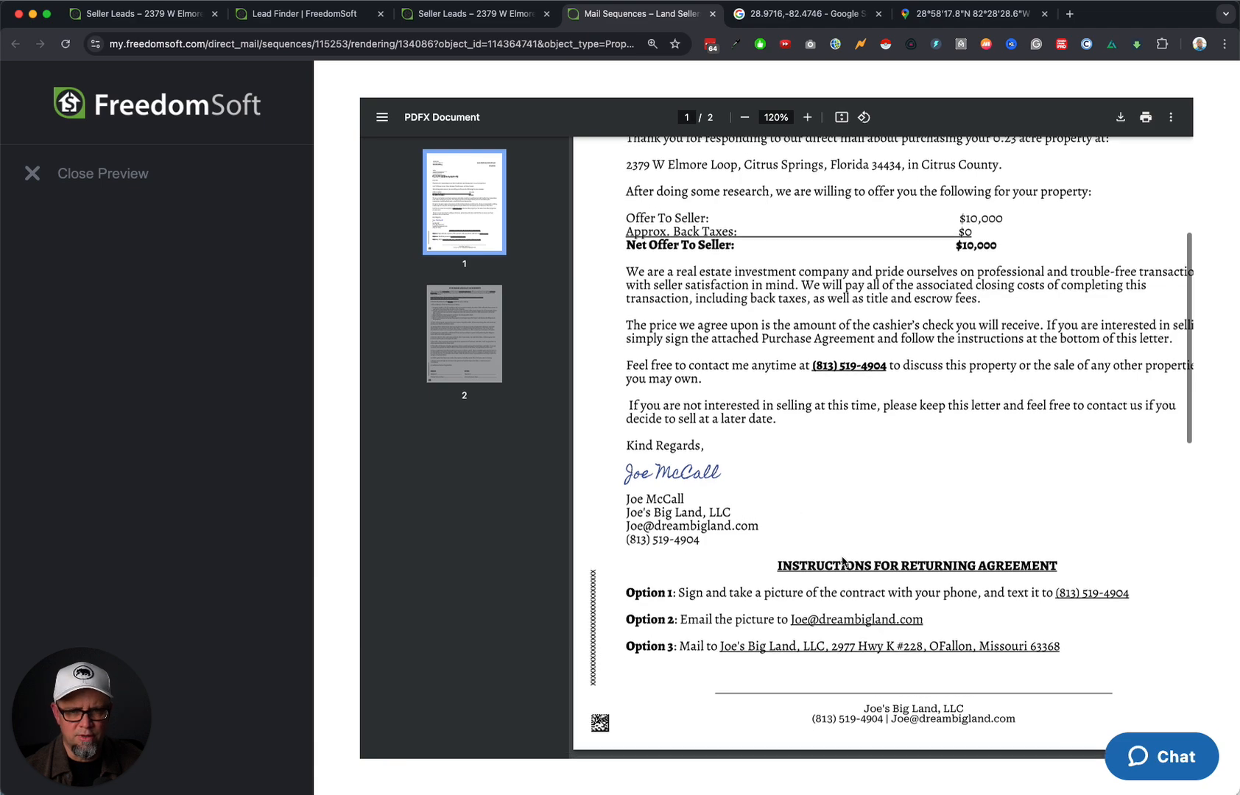
scroll(847, 561, down, 2)
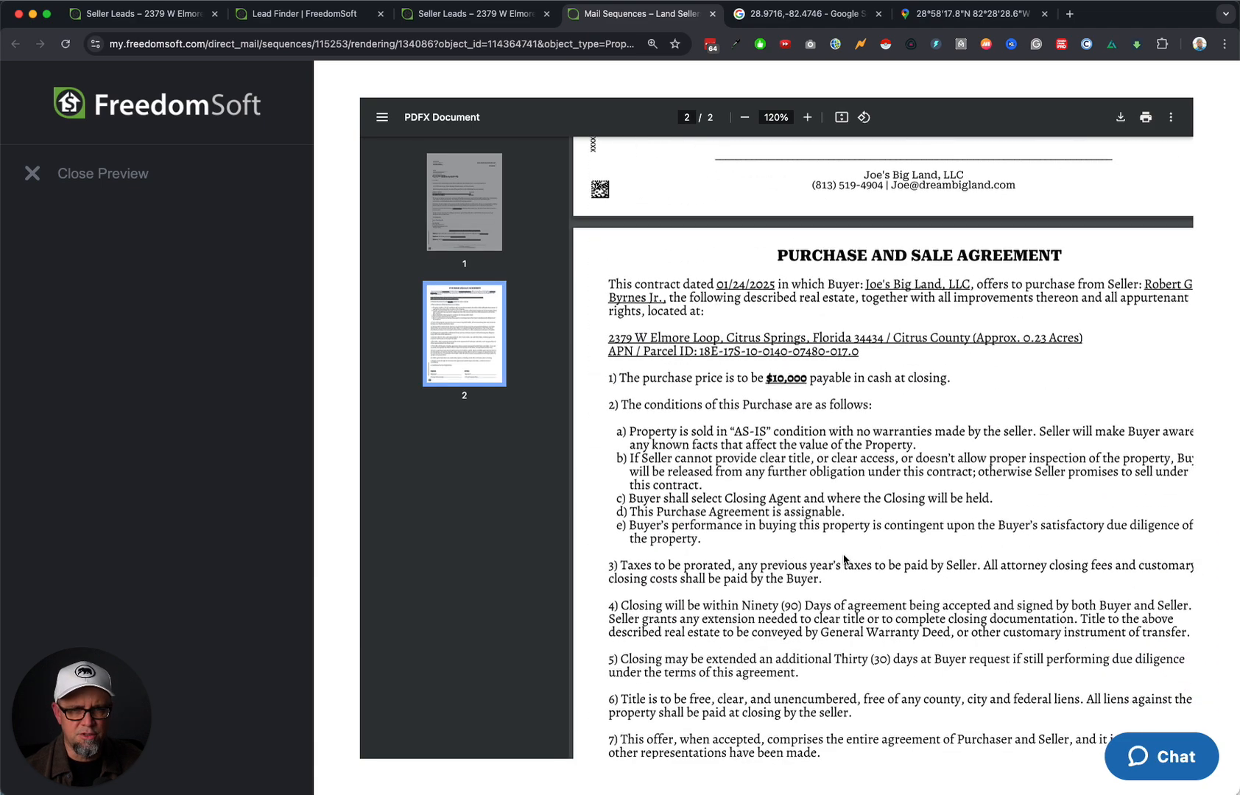
scroll(906, 337, right, 2)
scroll(933, 334, left, 2)
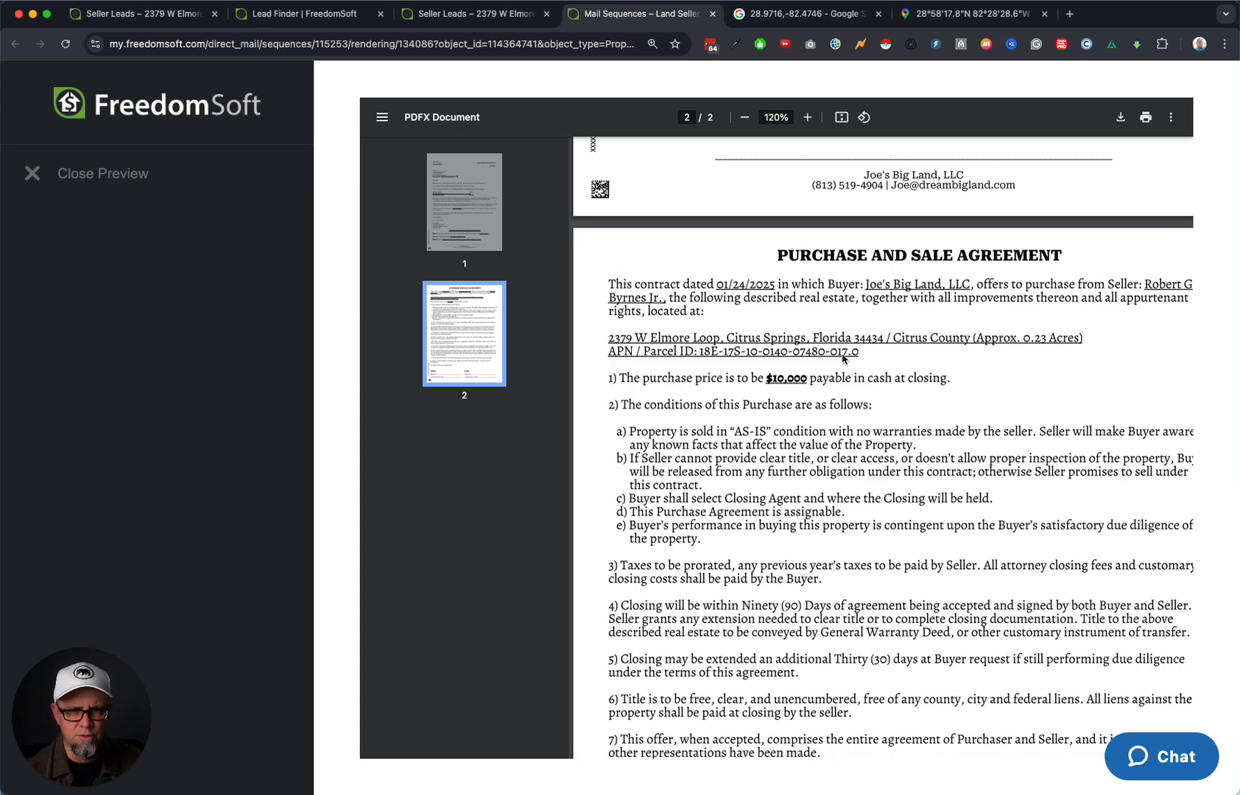
scroll(855, 402, down, 2)
scroll(849, 431, down, 5)
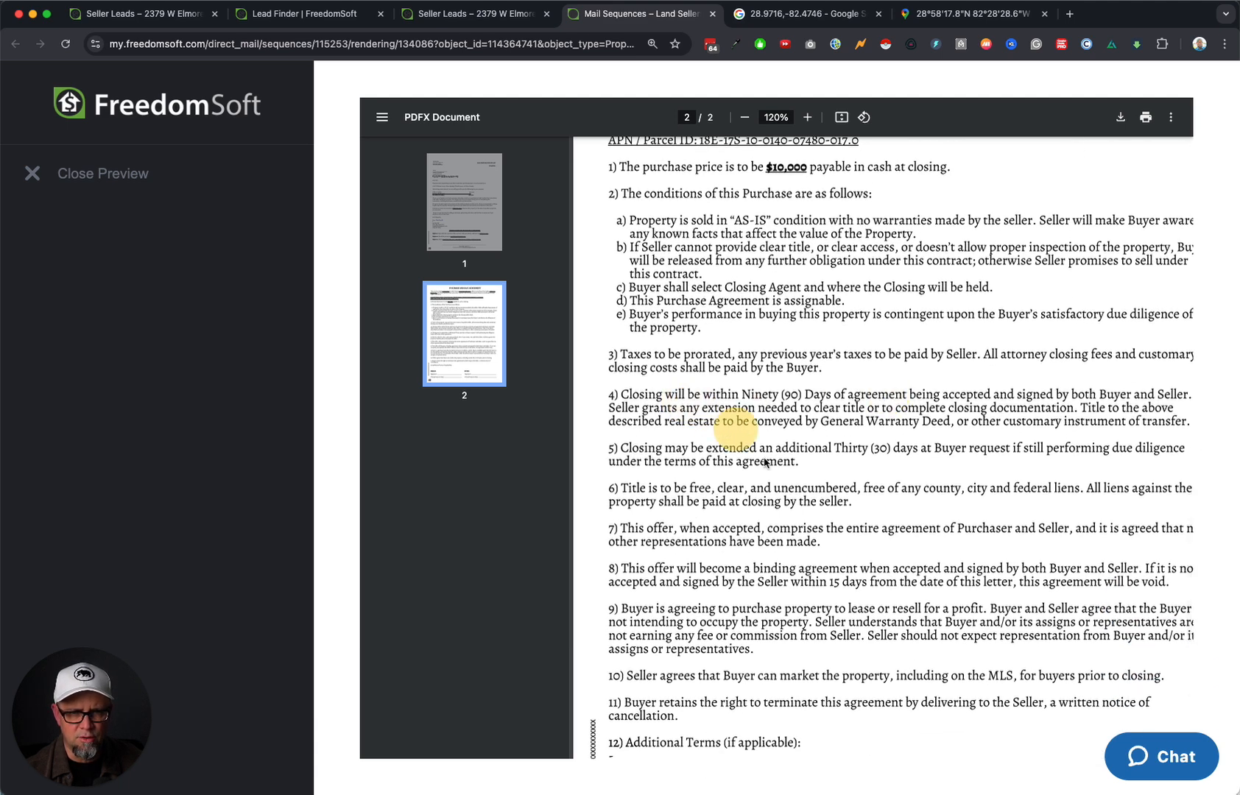
scroll(836, 551, down, 2)
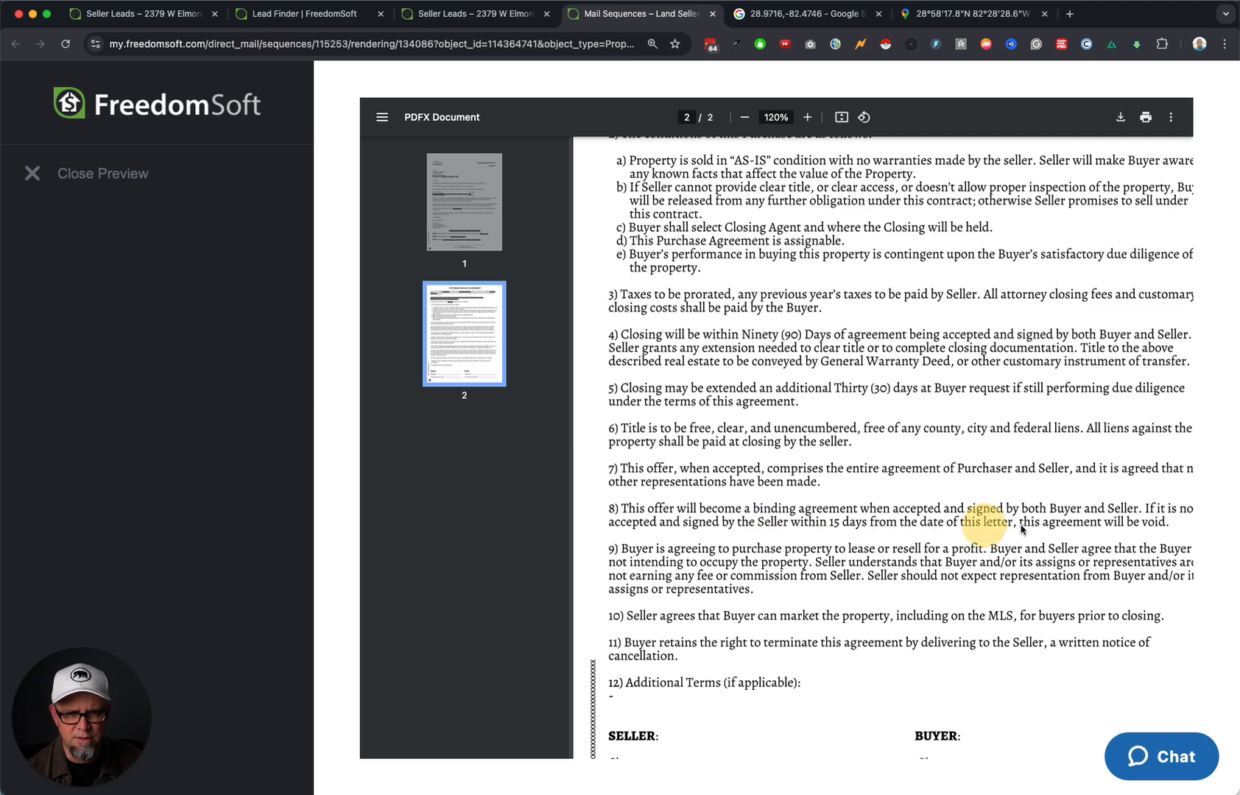
scroll(983, 599, down, 3)
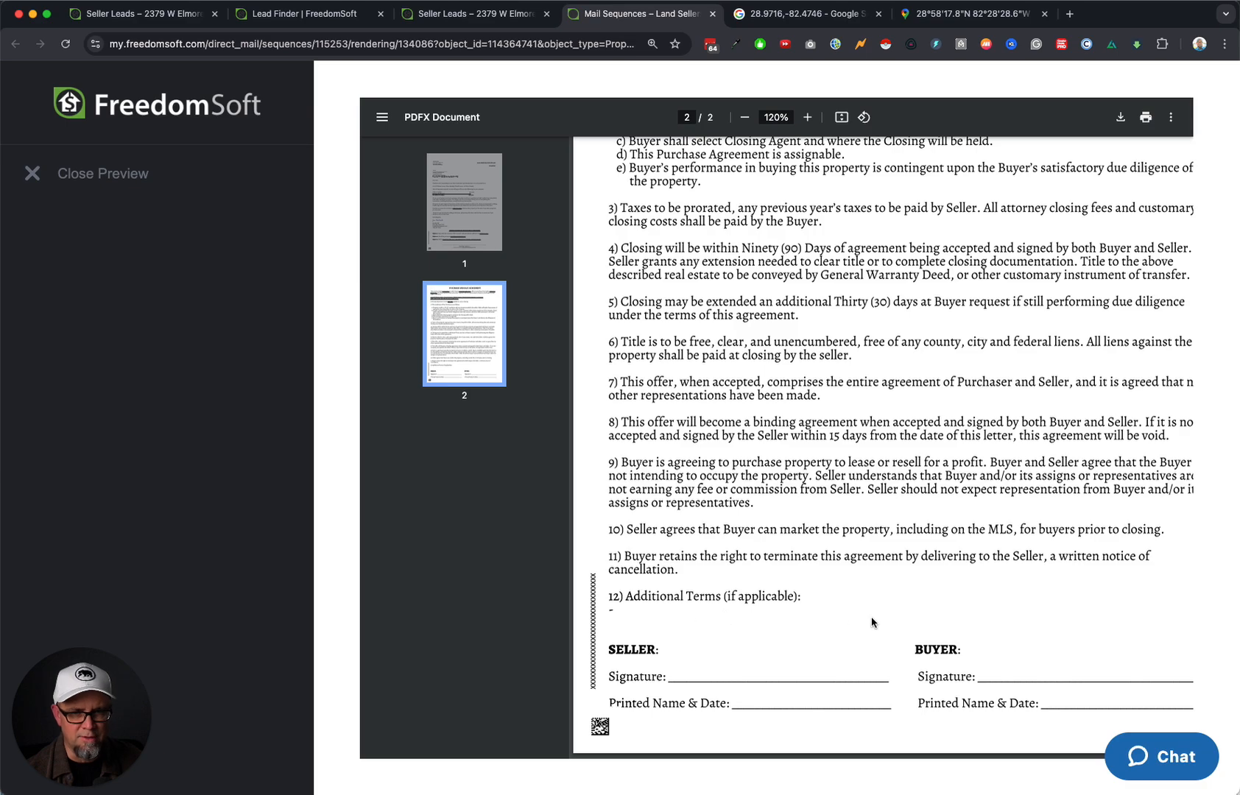
scroll(888, 626, up, 15)
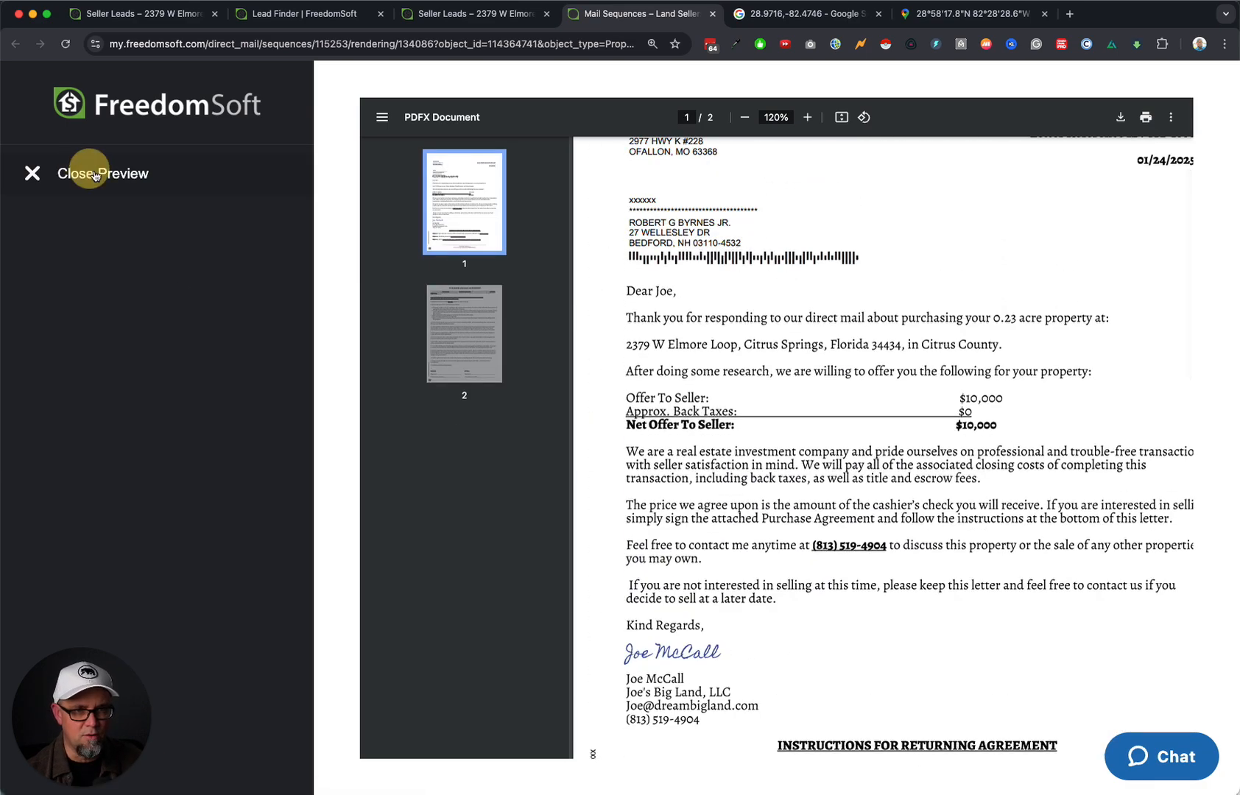
click(95, 176)
Accept the direct mail terms and download the letter as contract.pdf in Temp, overwriting the existing file.
click(486, 492)
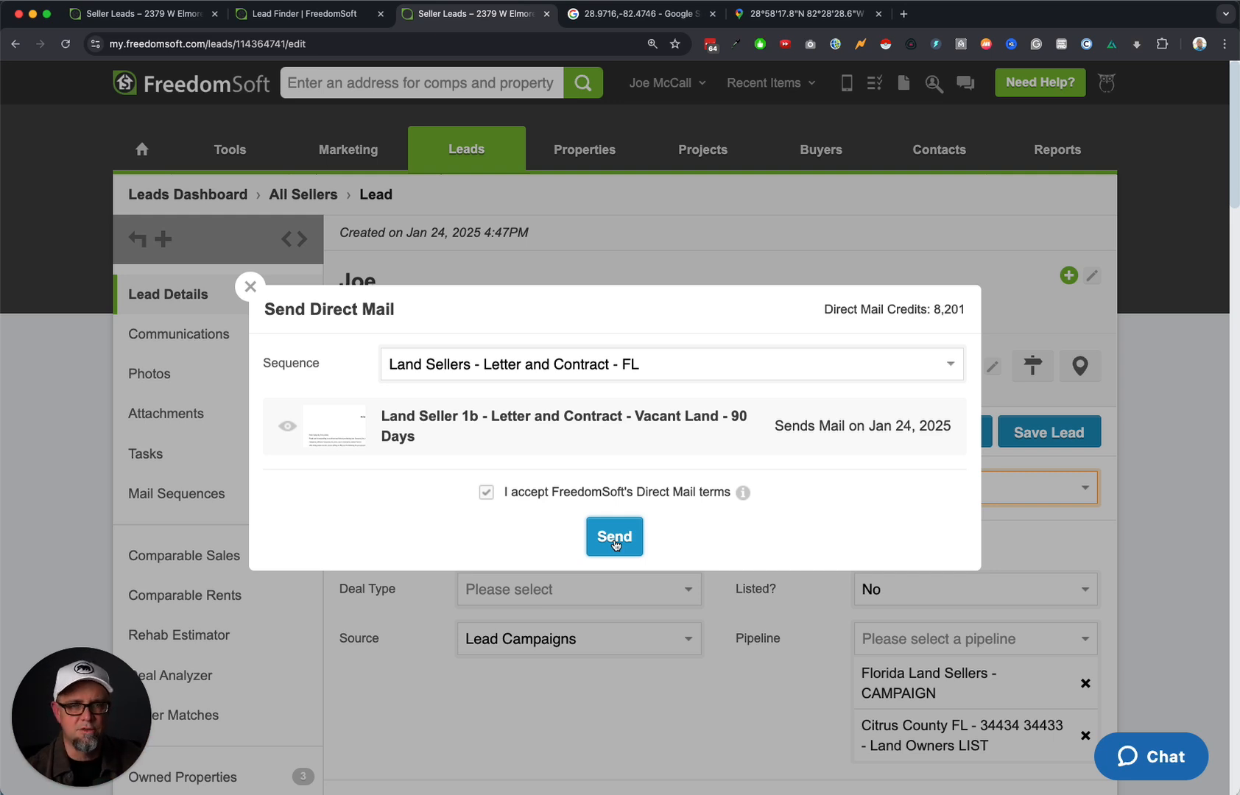
mouse_move(333, 431)
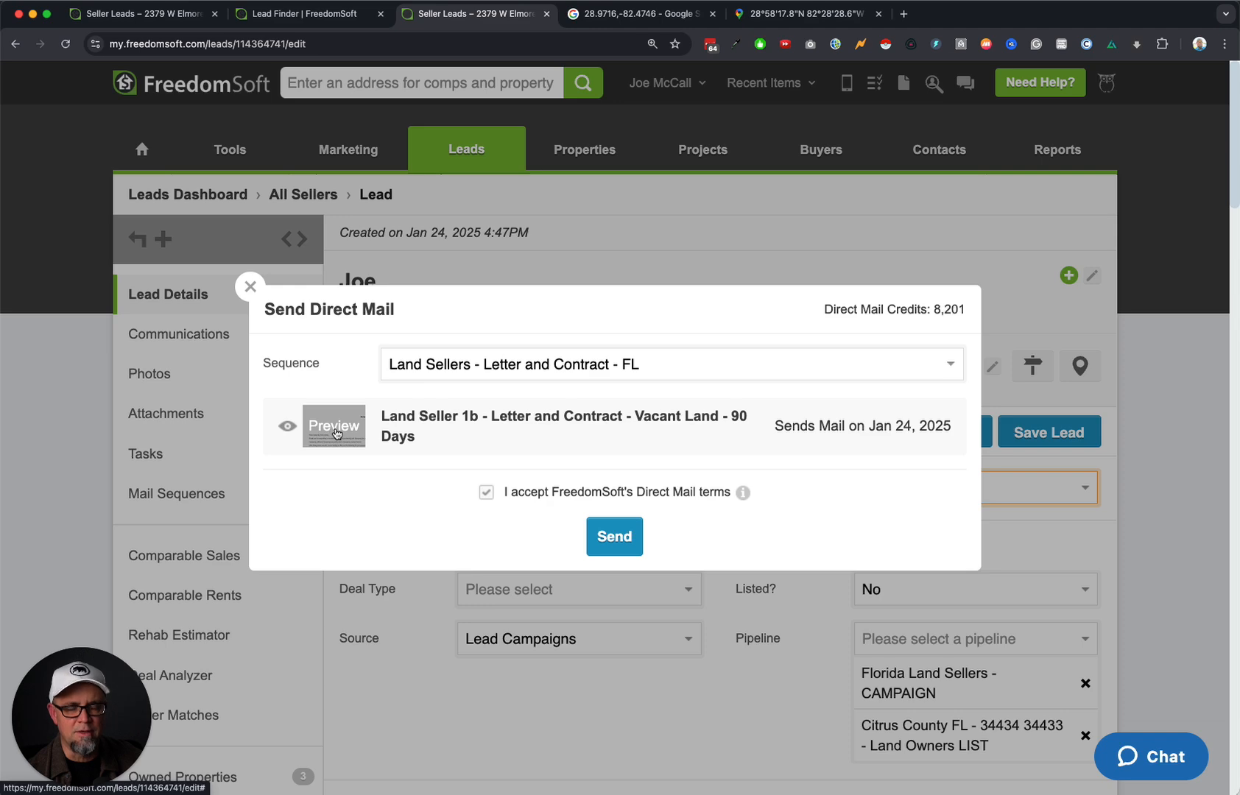
click(335, 427)
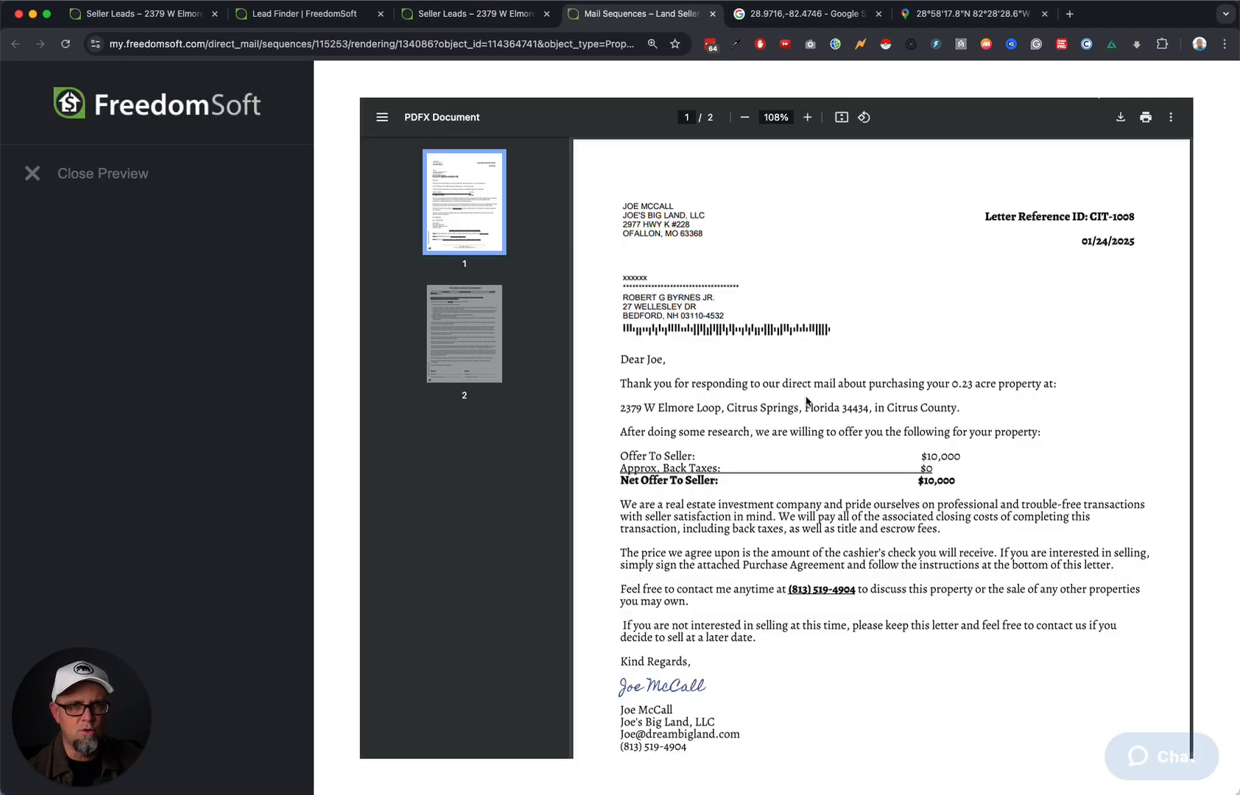
click(1120, 117)
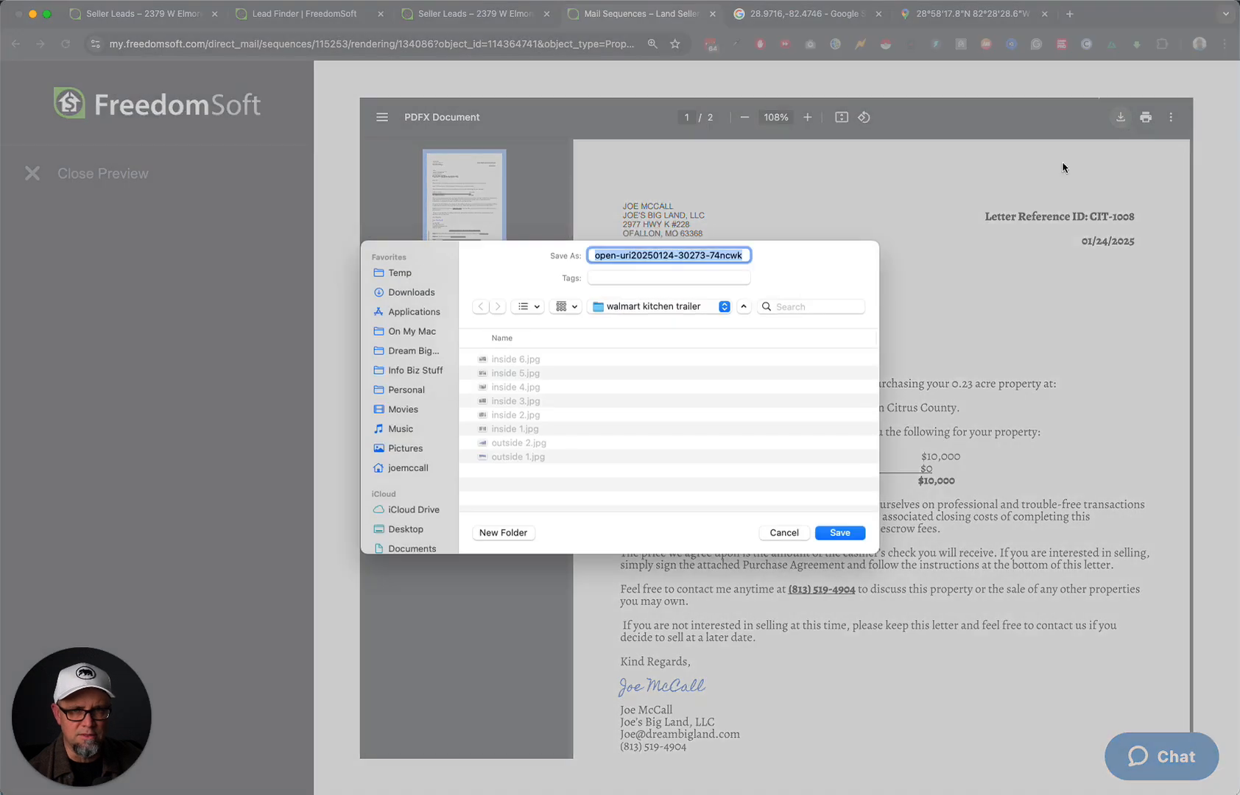
click(402, 274)
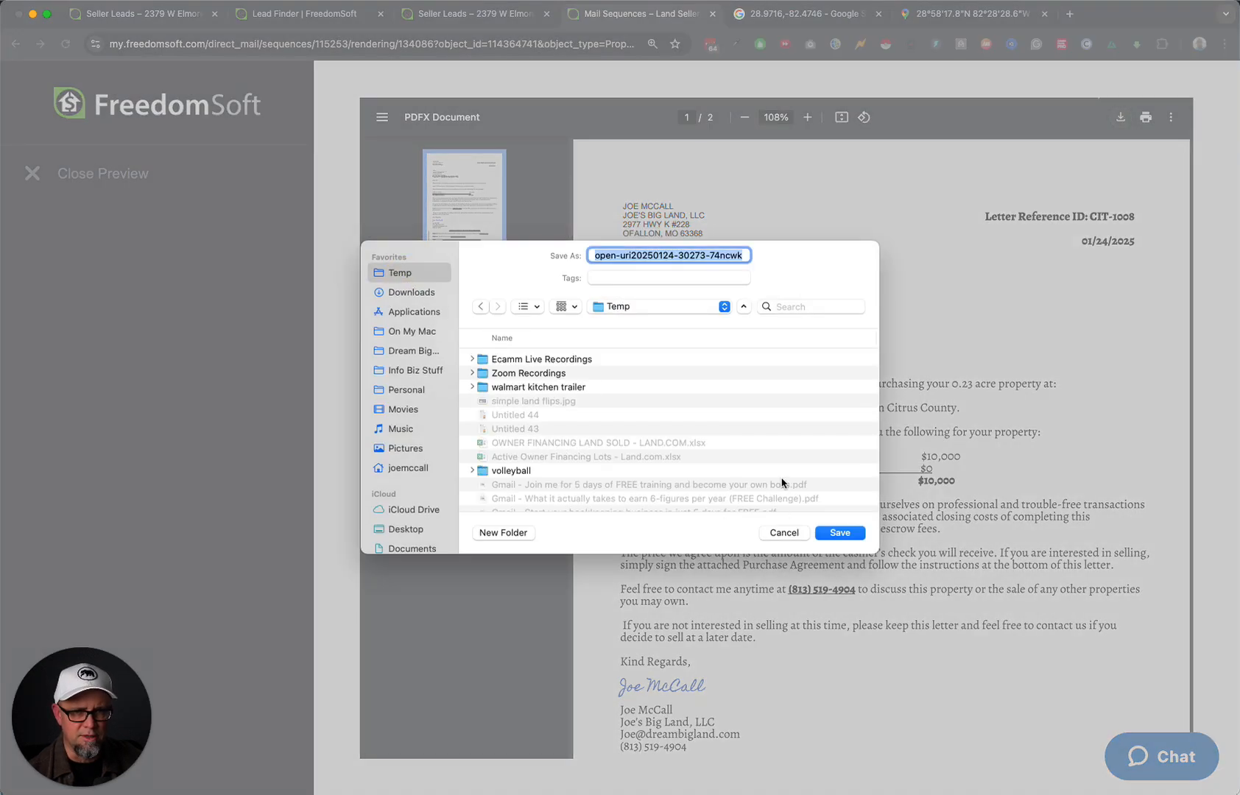
text(contract)
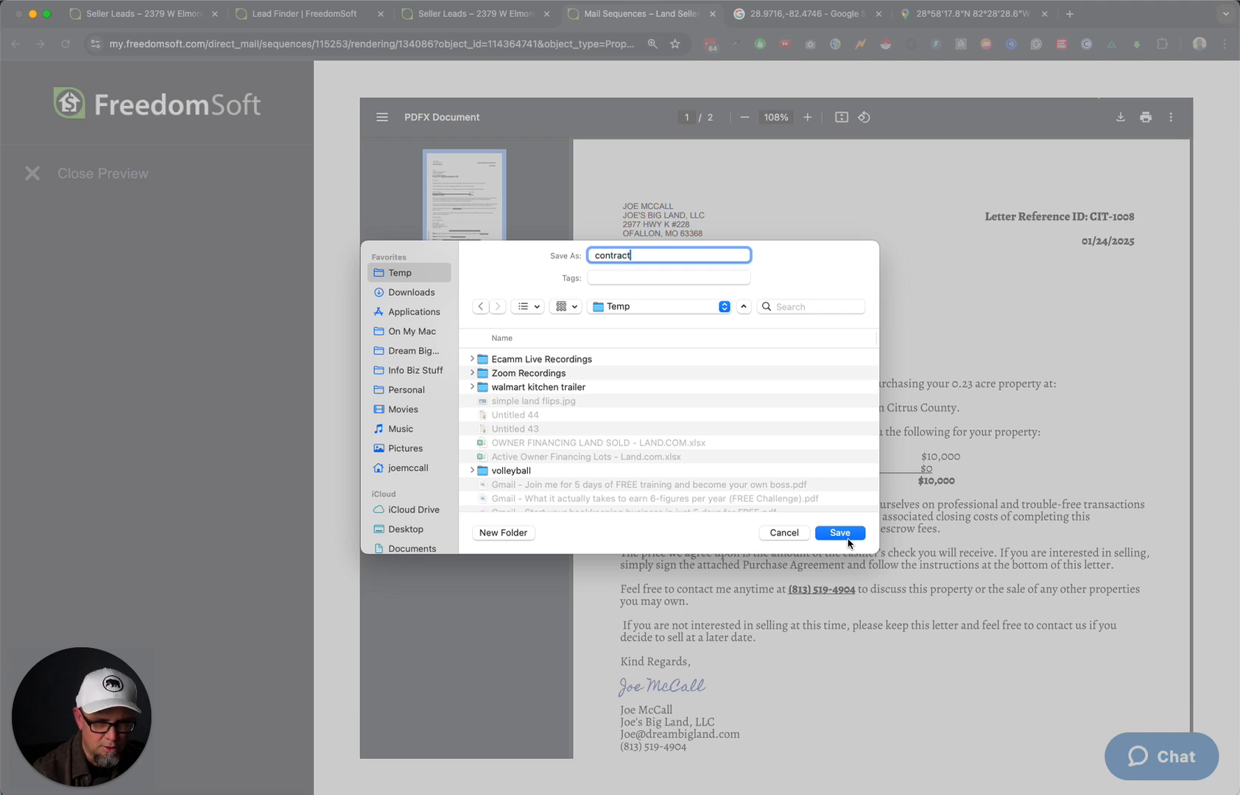
click(841, 533)
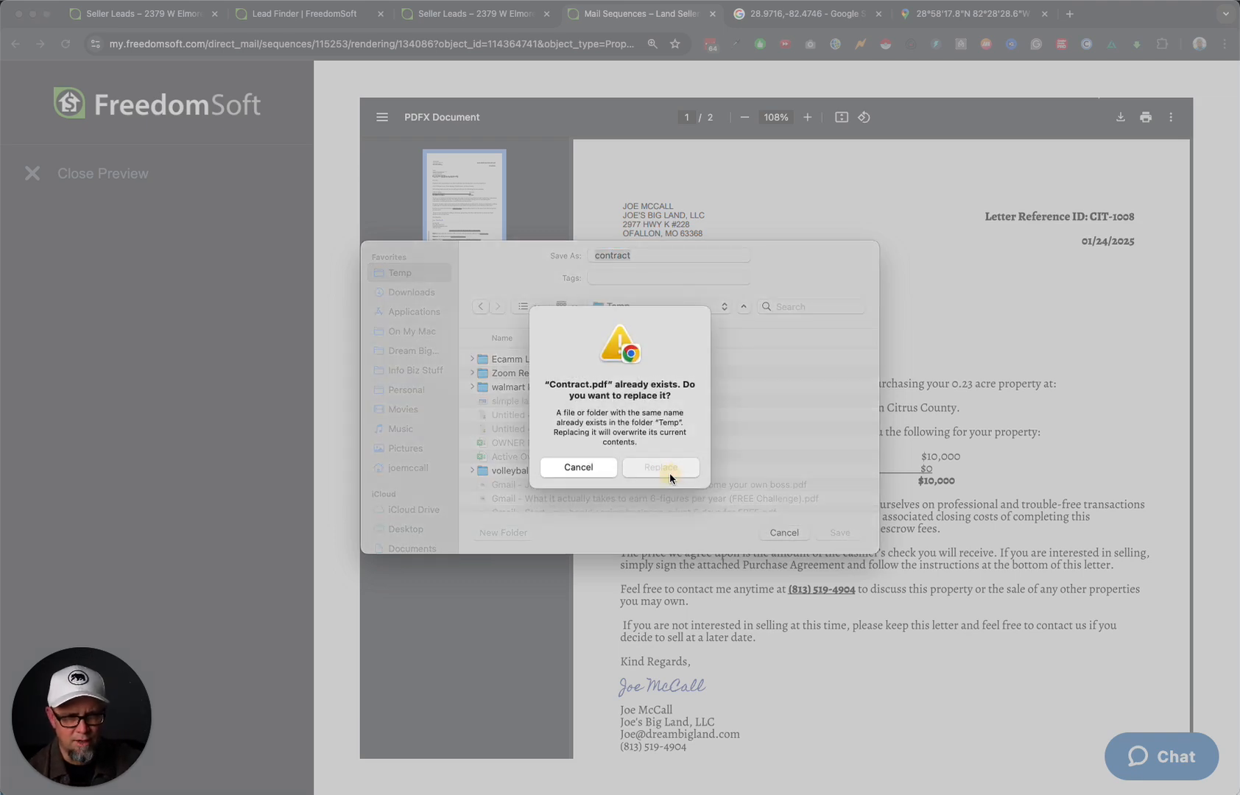
click(669, 472)
click(93, 175)
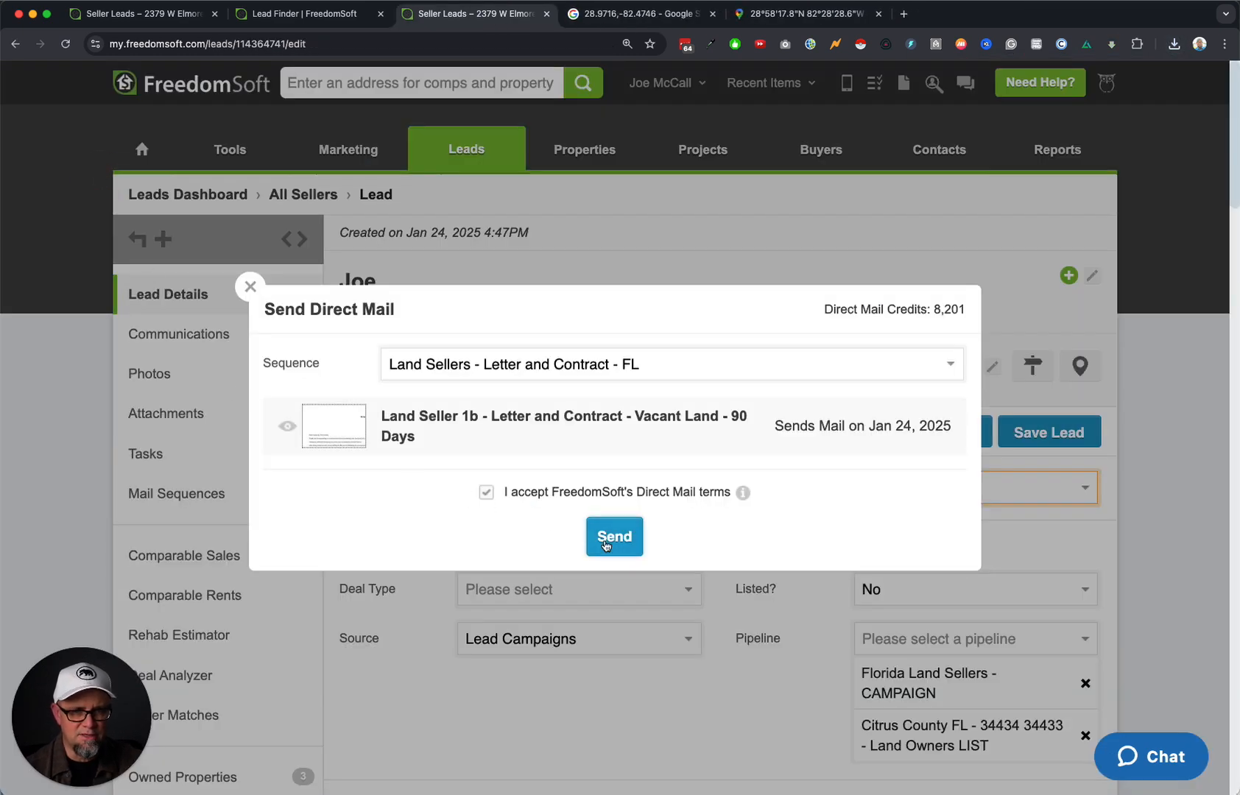
Dismiss Send Direct Mail without sending, set the lead status to Offer #1 Sent, and reload the page.
click(250, 287)
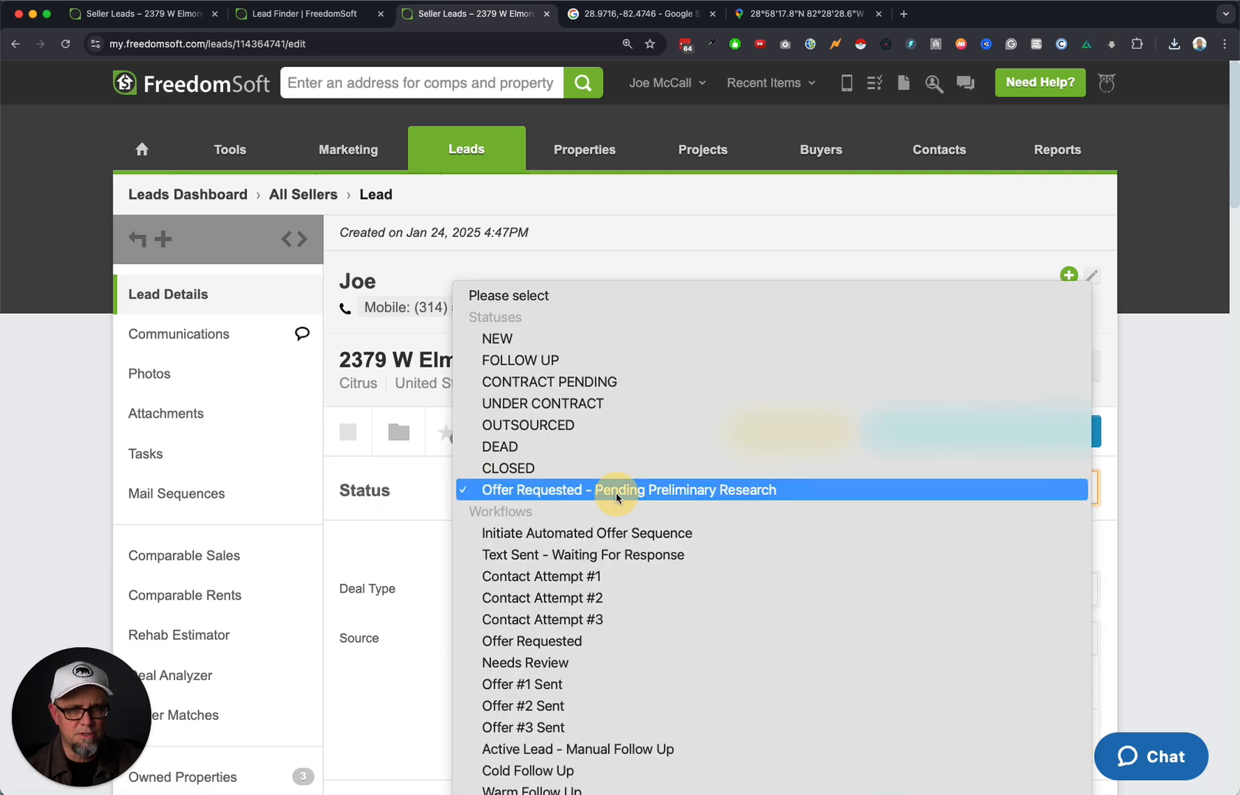
click(617, 492)
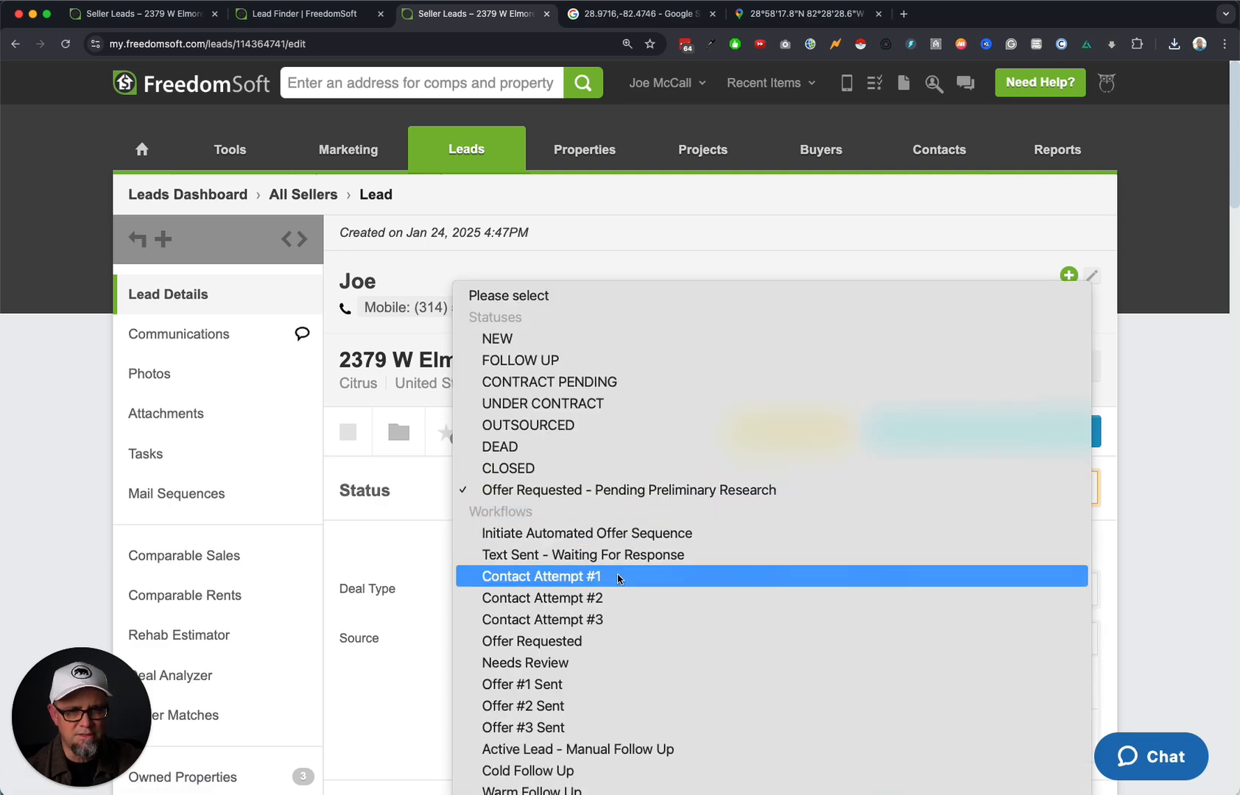
click(591, 684)
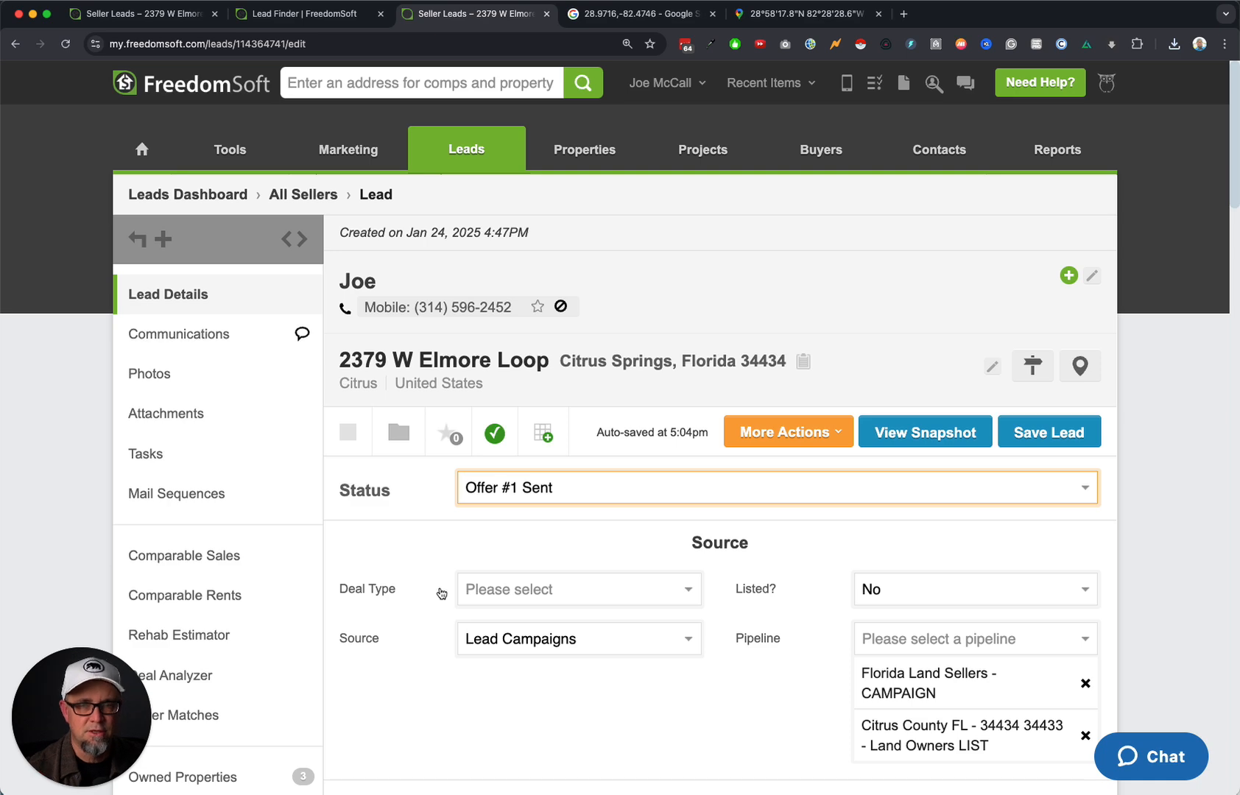
click(538, 489)
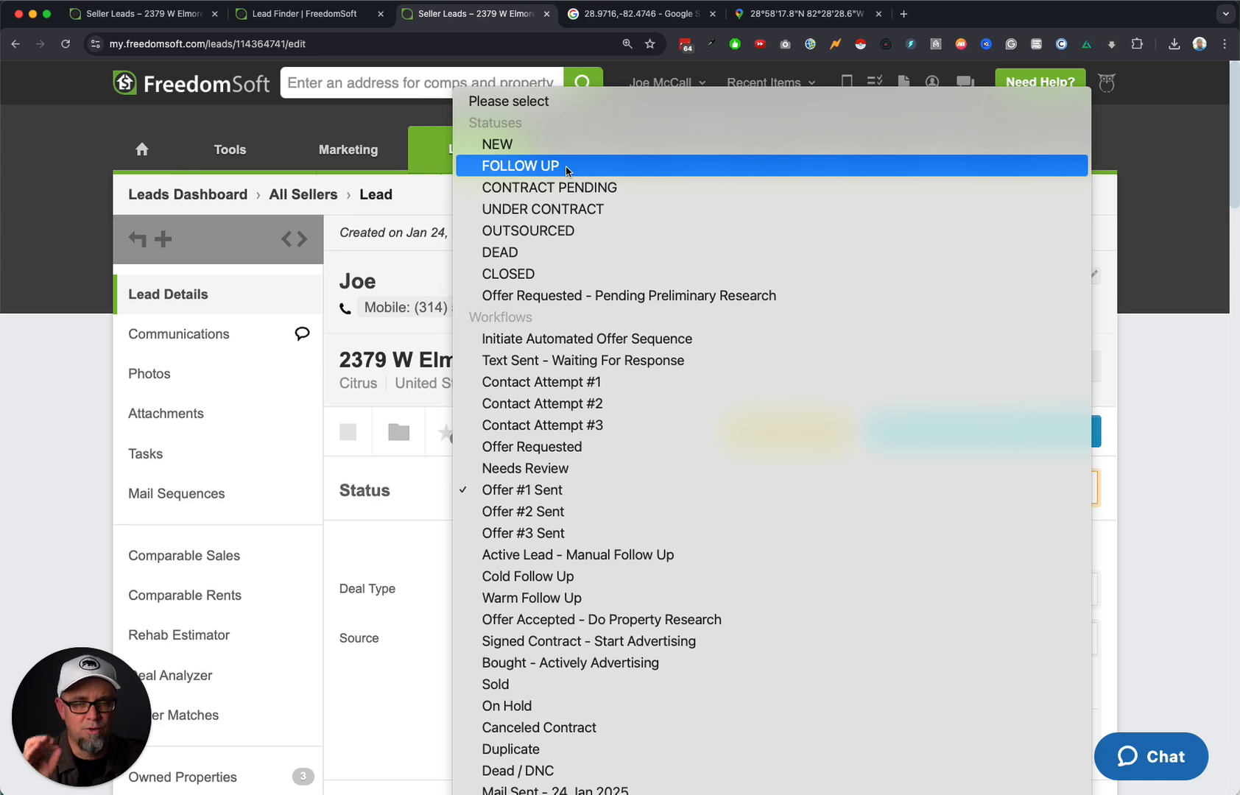
click(560, 492)
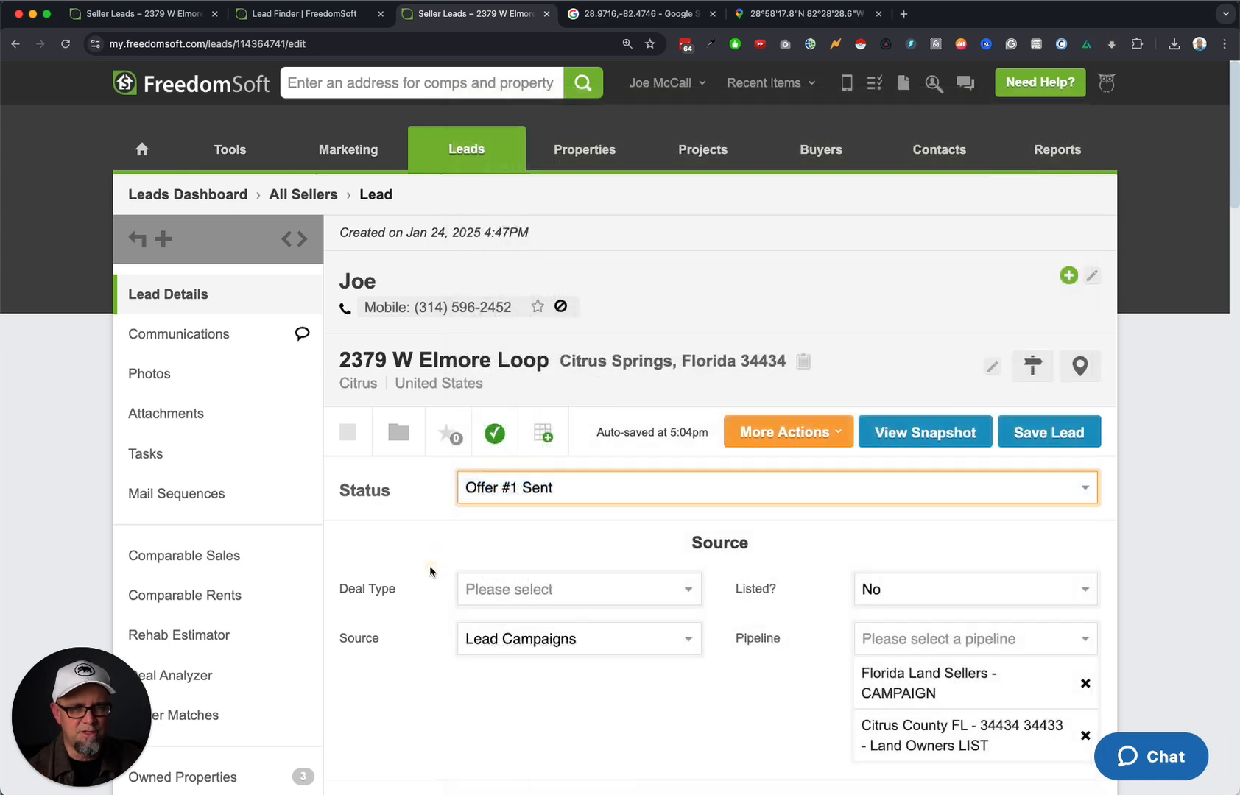
click(65, 43)
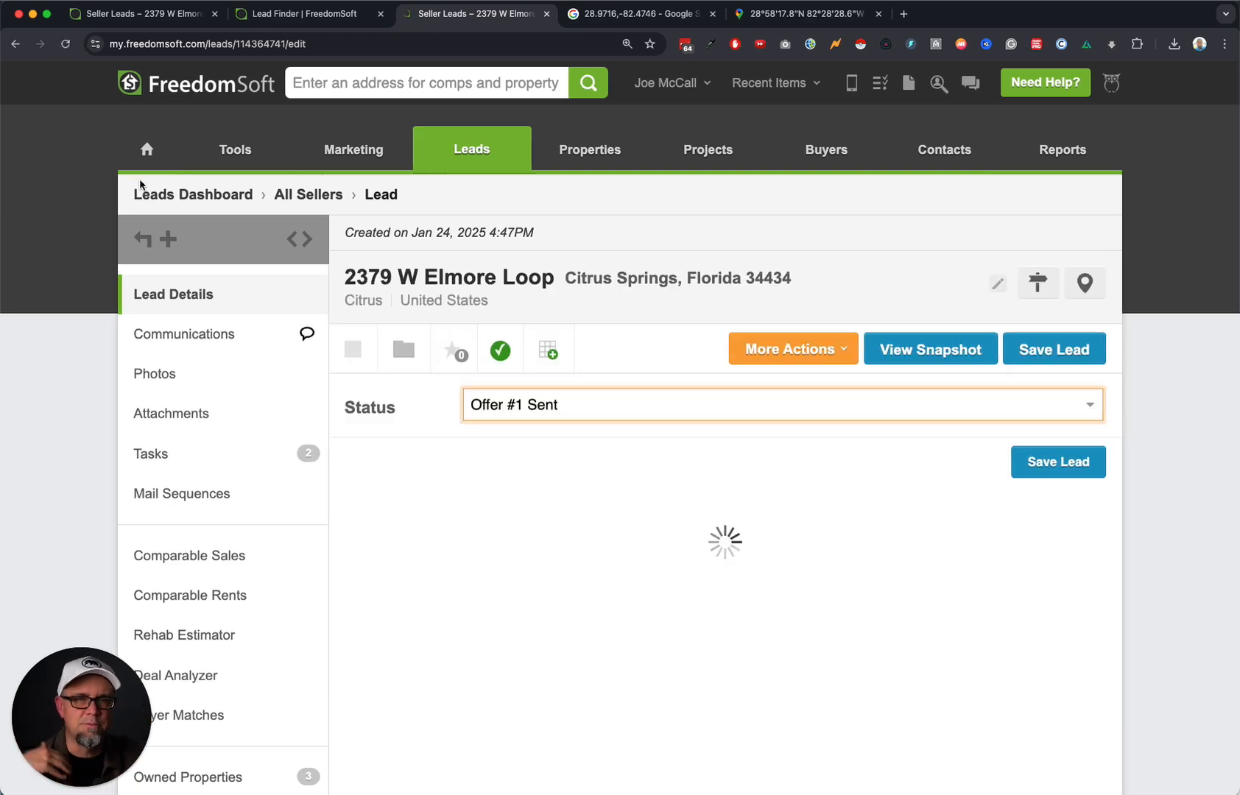
click(187, 451)
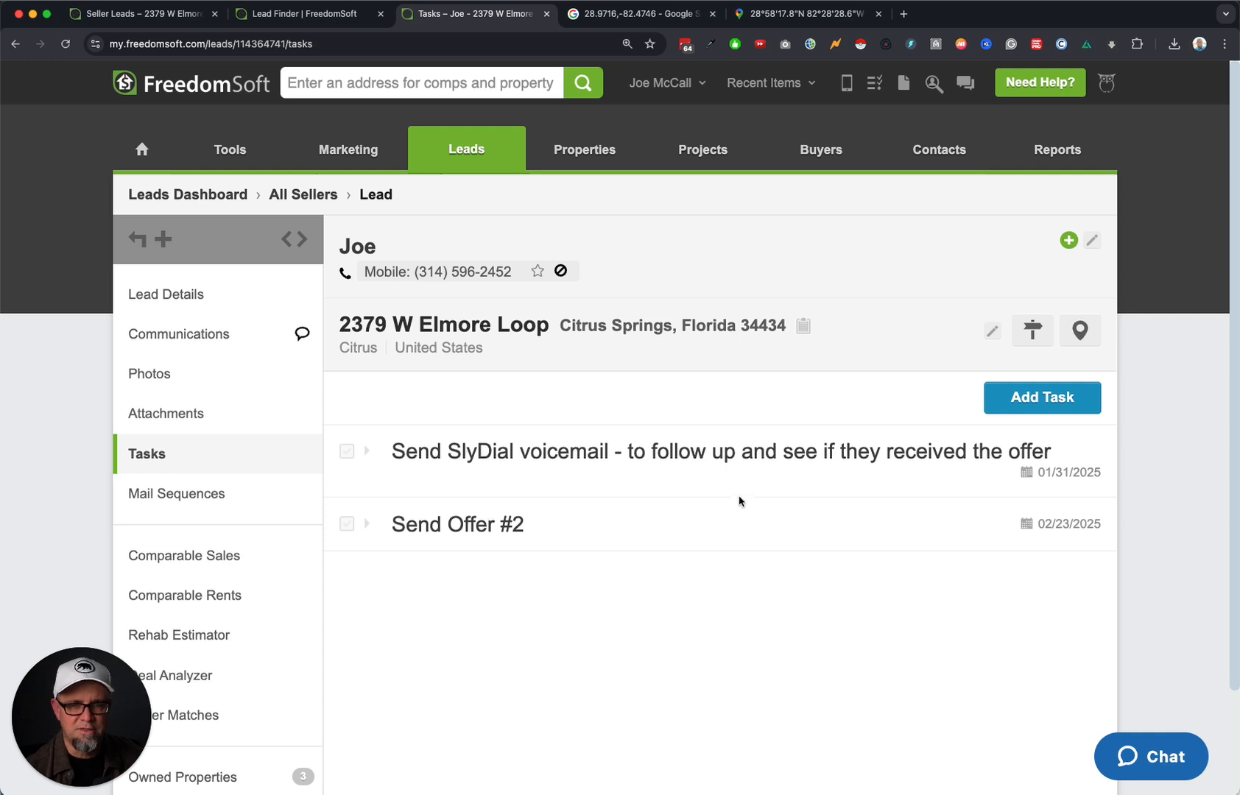
drag(416, 451, 894, 452)
double_click(498, 451)
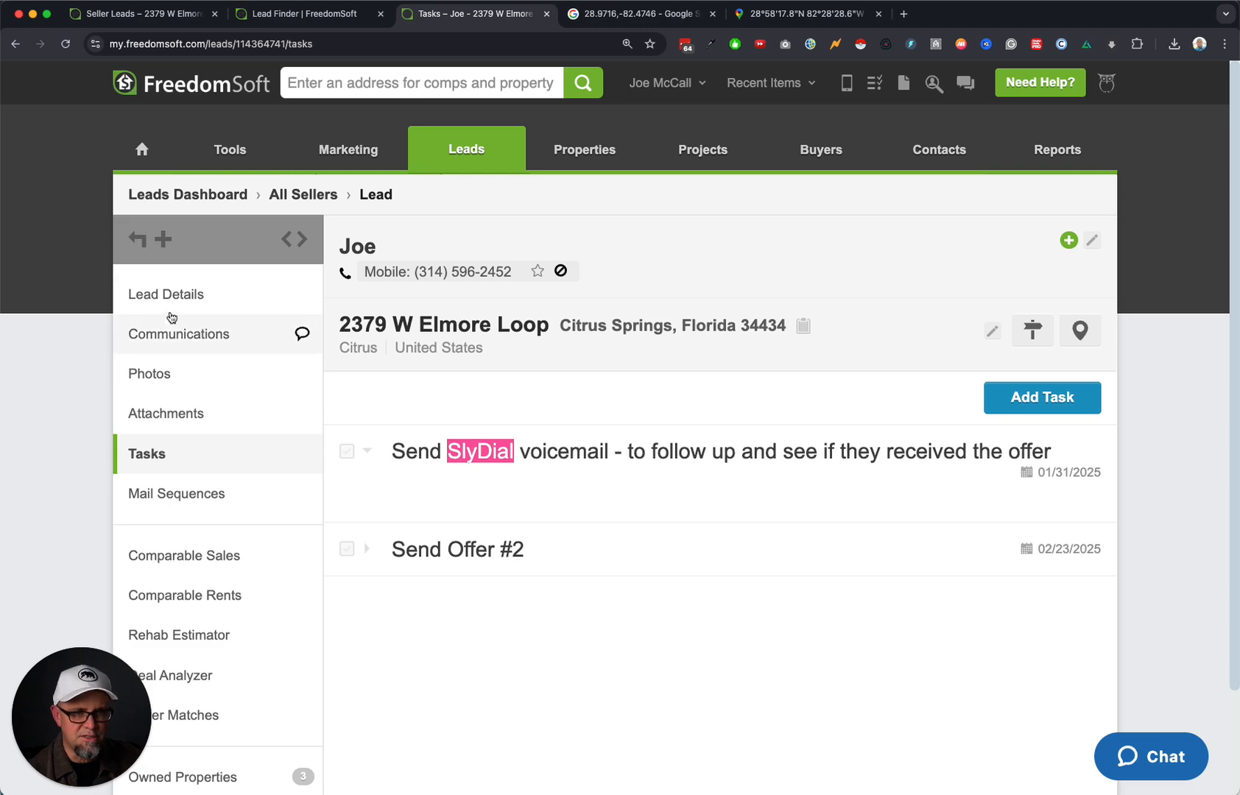
drag(197, 292, 205, 288)
click(230, 294)
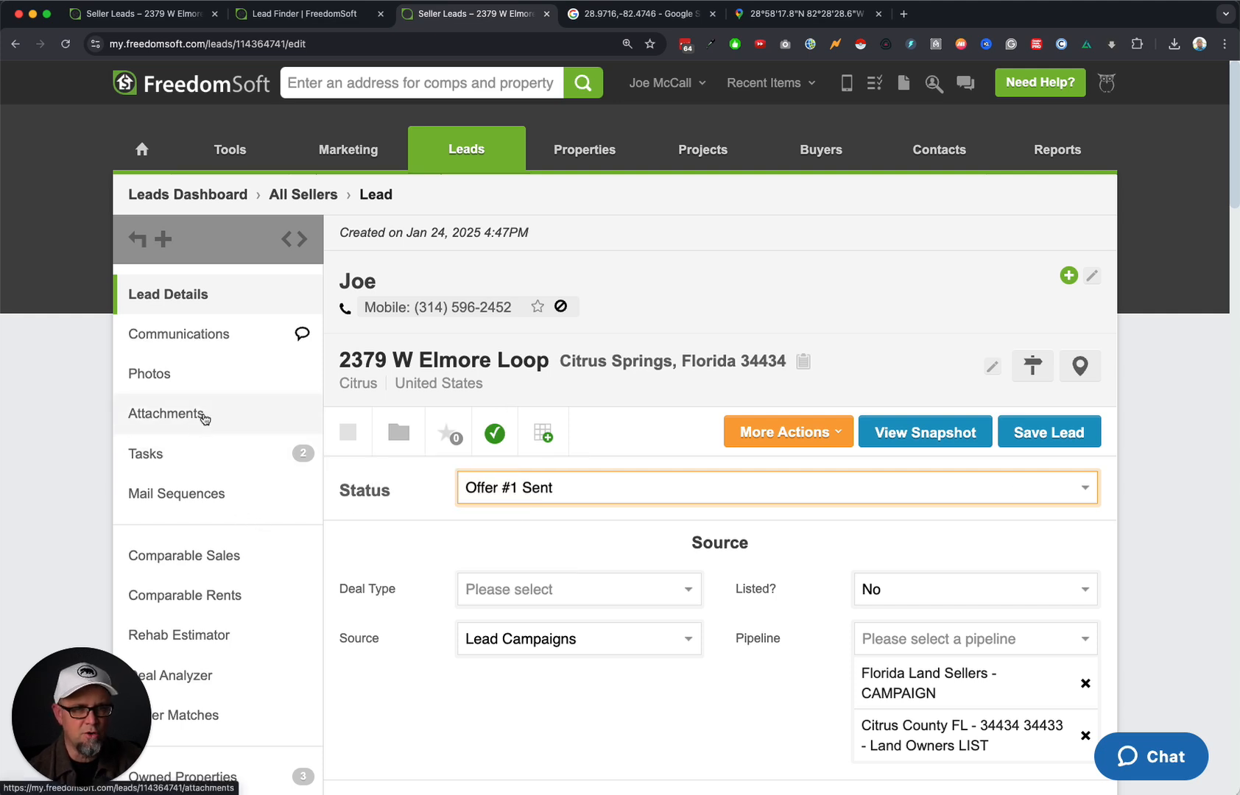
Attach Contract.pdf from the Temp folder to the lead's attachments.
click(217, 490)
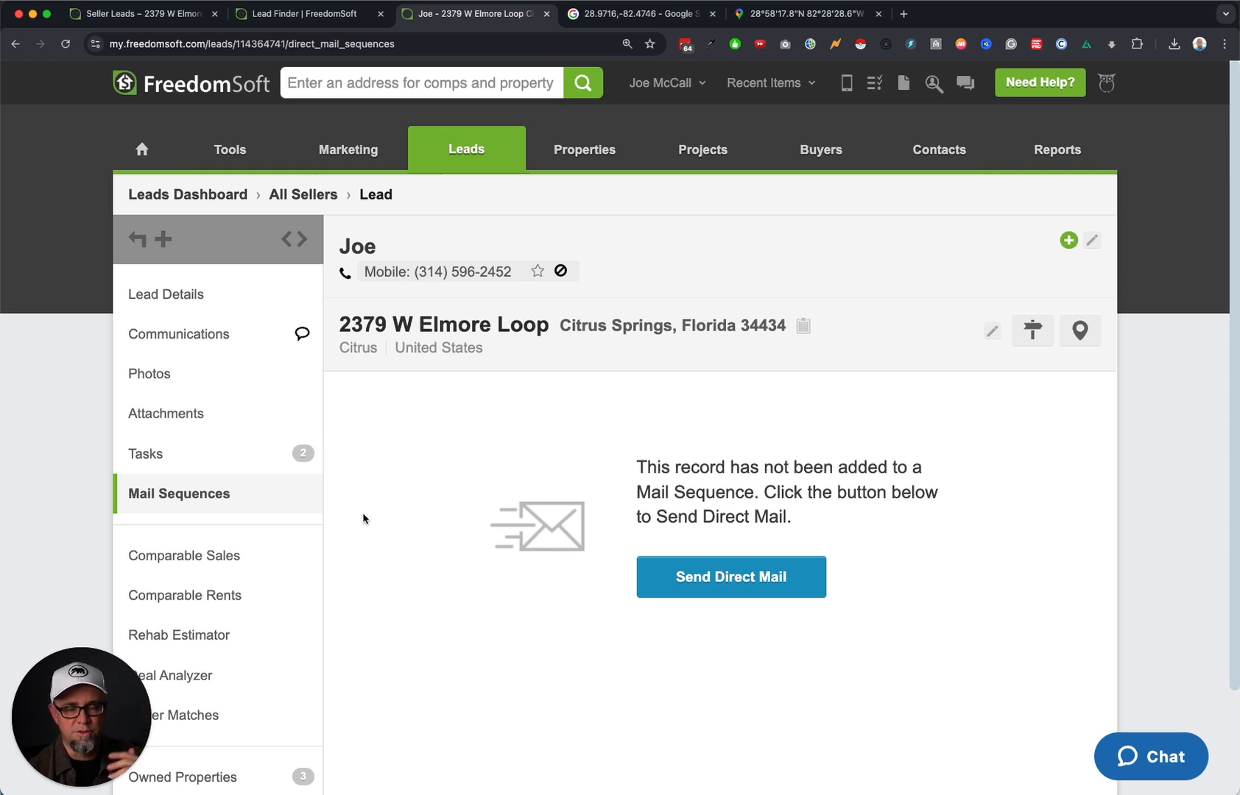
click(180, 415)
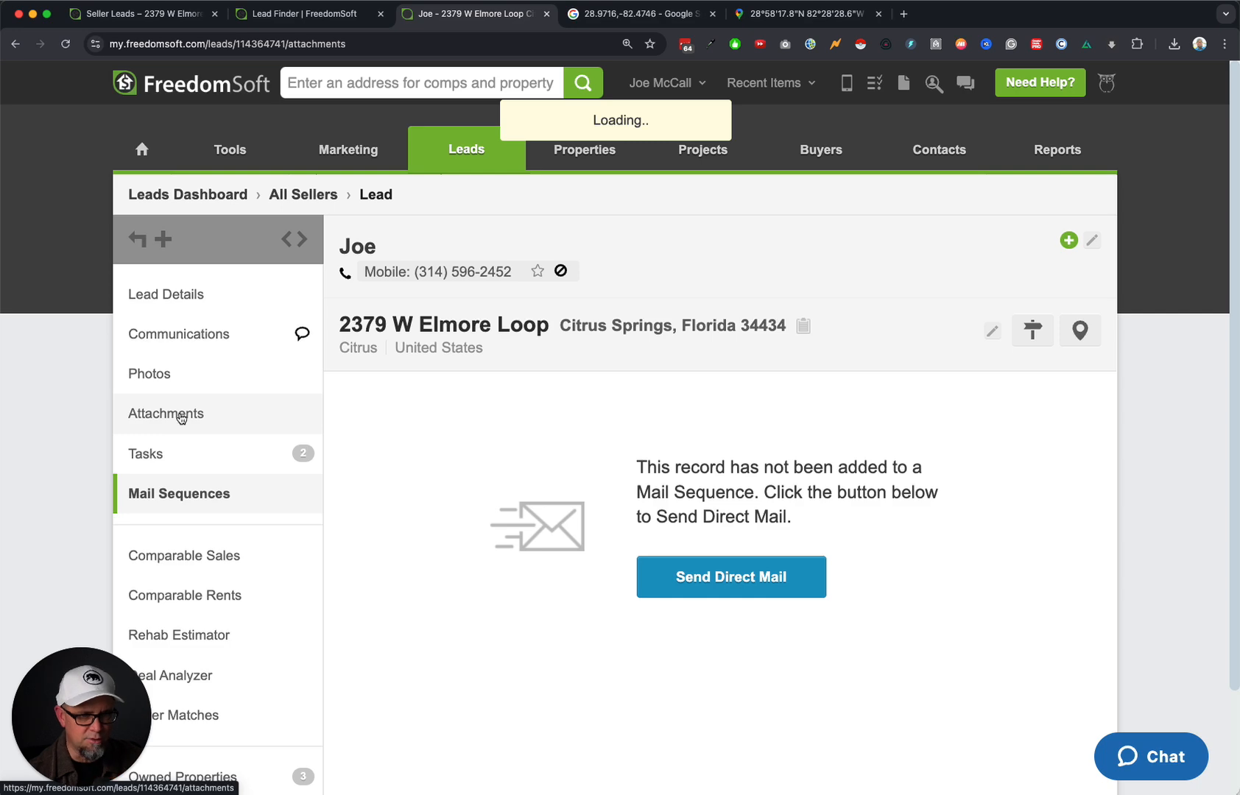
click(732, 580)
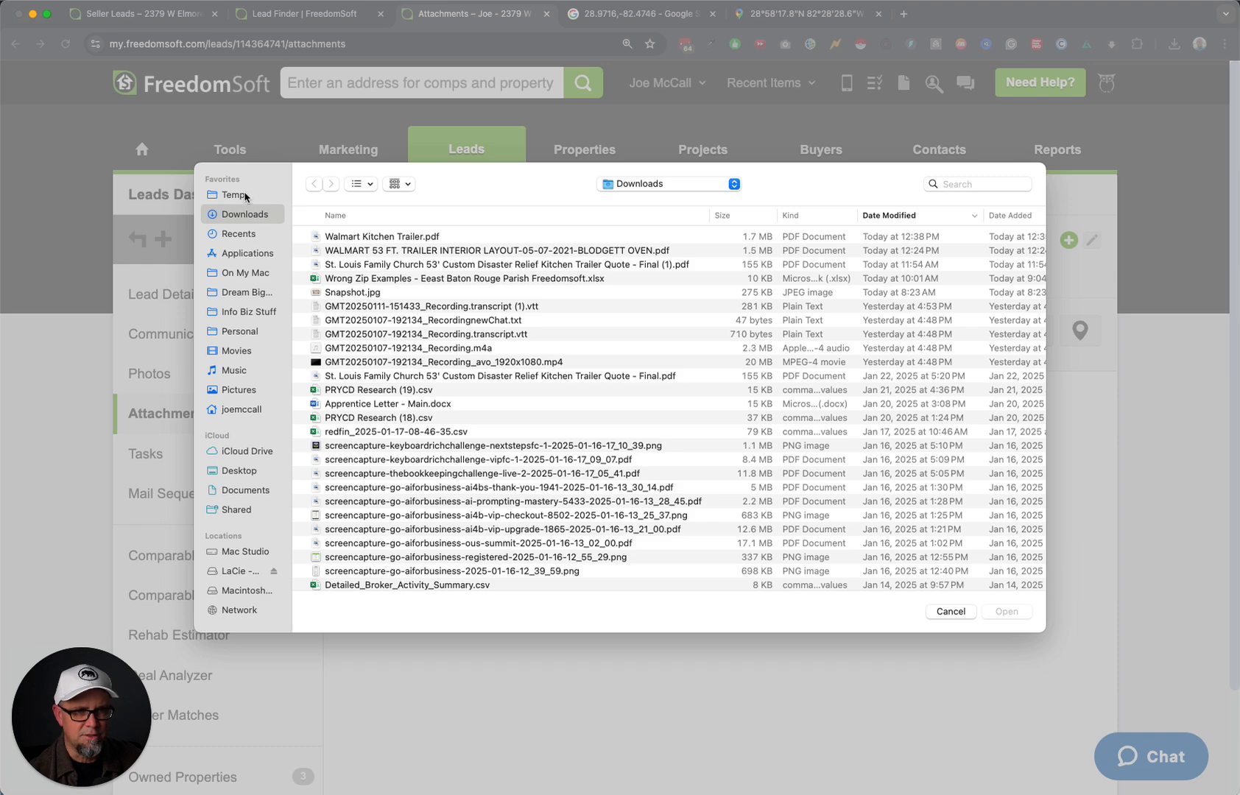
click(245, 195)
double_click(381, 237)
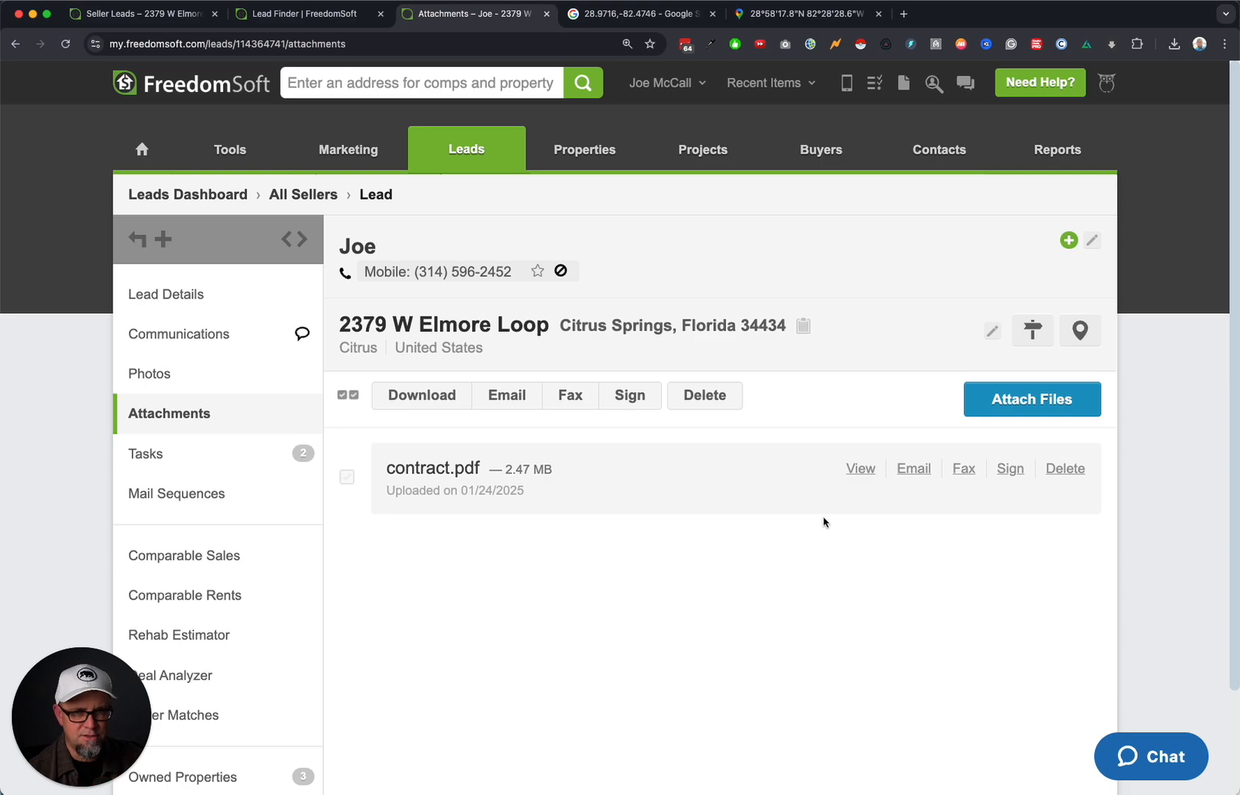
Open the uploaded contract in a new tab, copy its web address, and return to the lead.
click(859, 470)
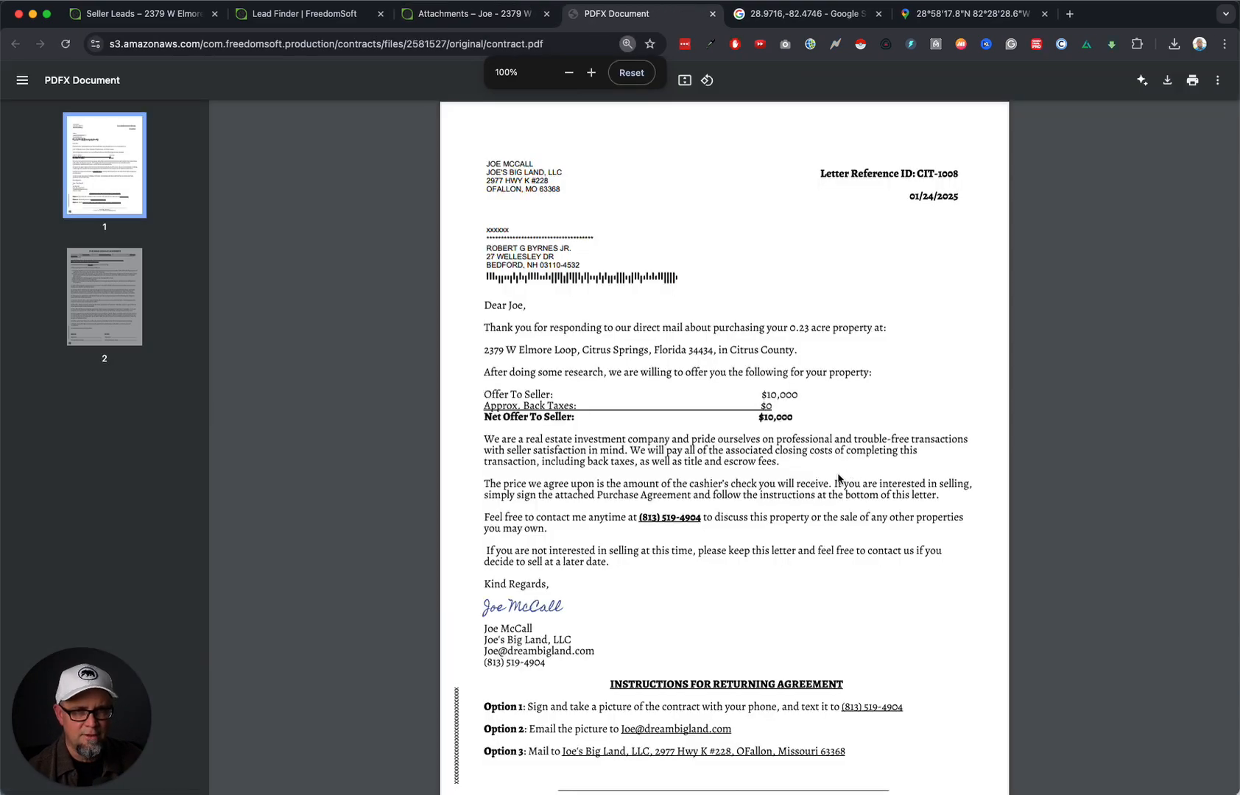
scroll(707, 568, down, 10)
scroll(707, 571, up, 7)
scroll(707, 575, up, 3)
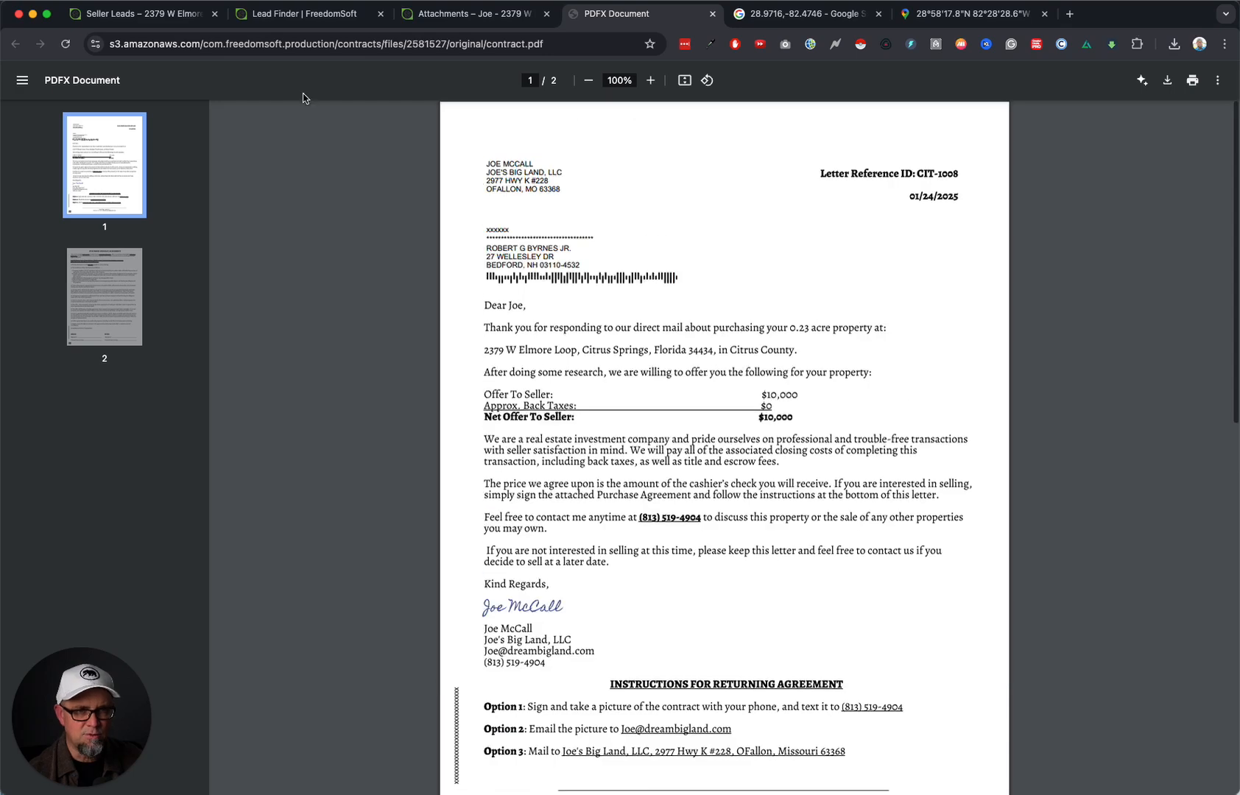
click(306, 44)
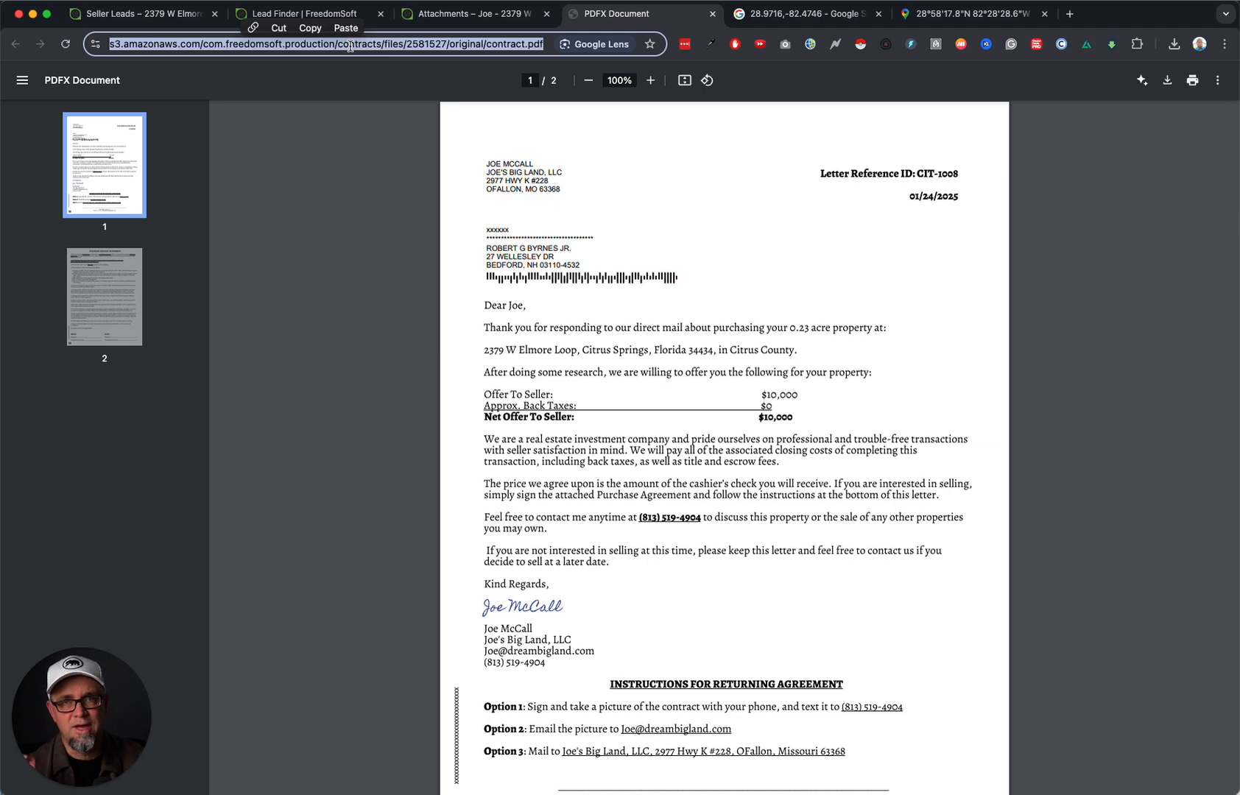
key(super+c)
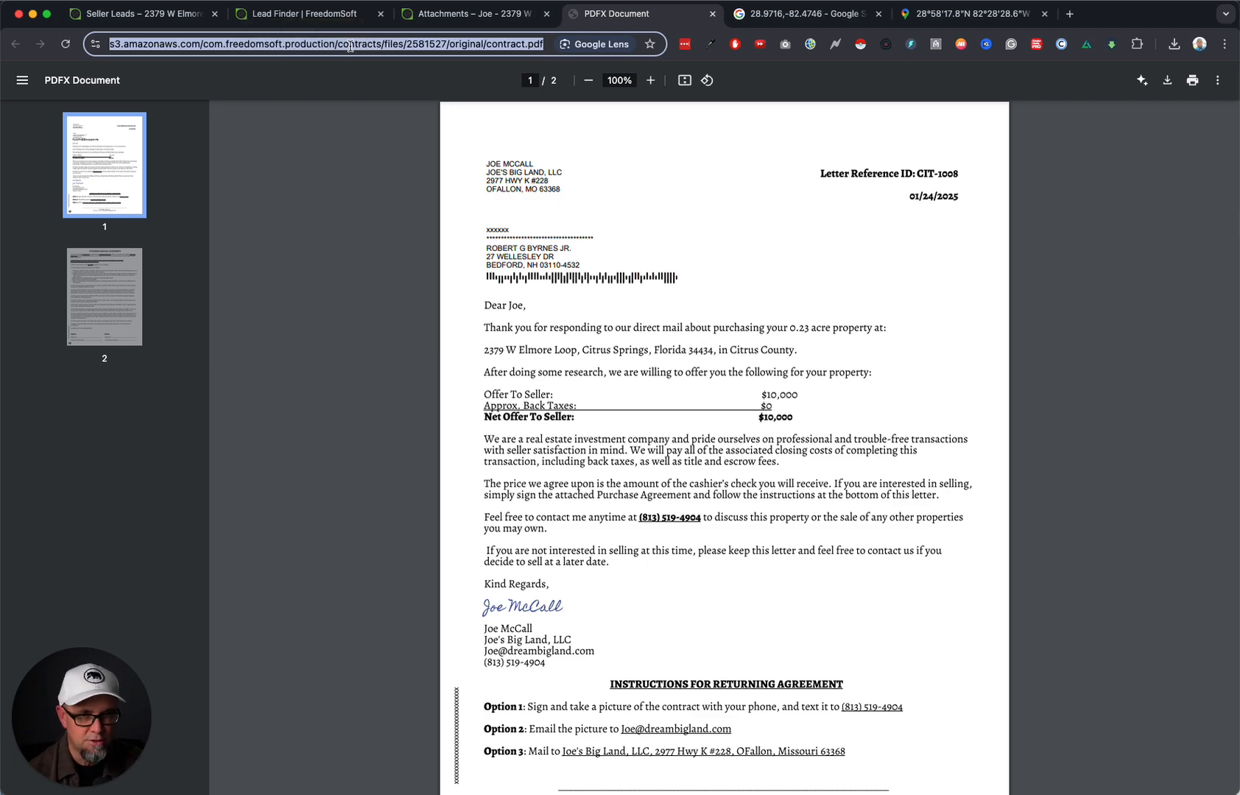
click(472, 13)
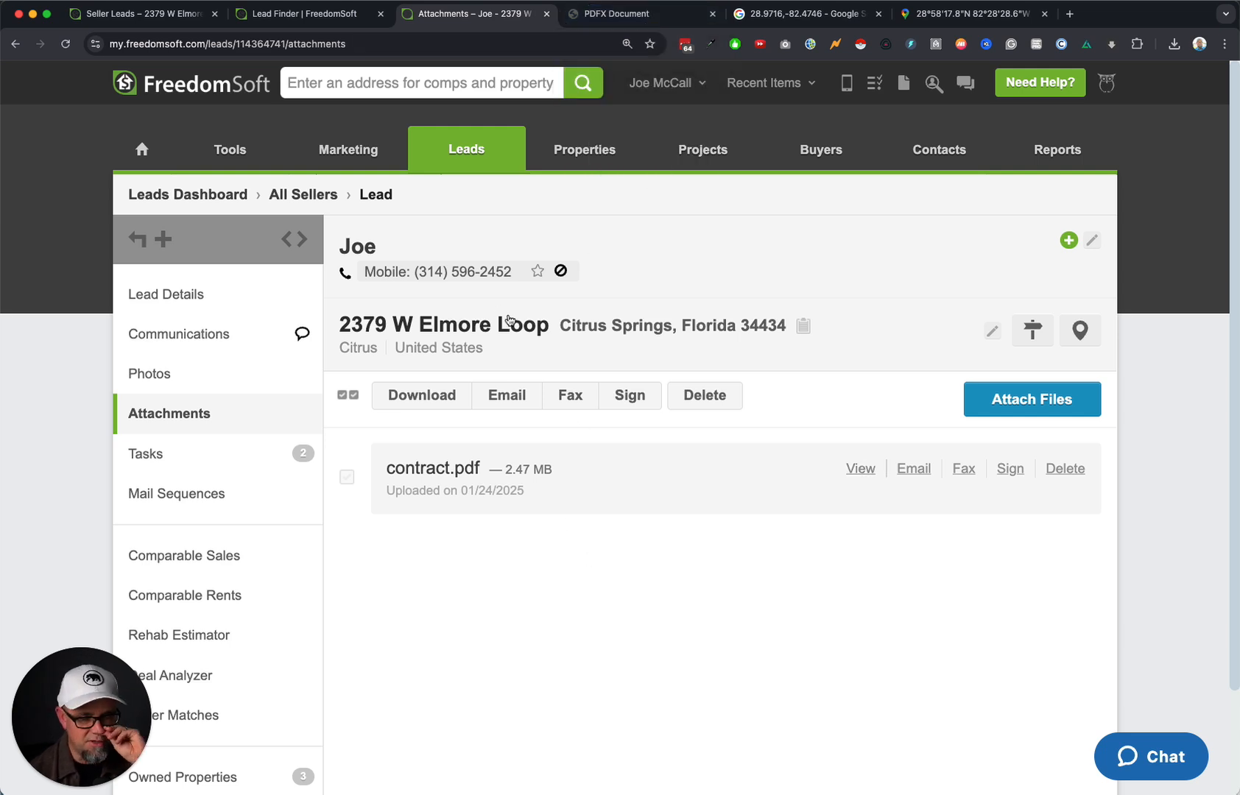
click(444, 272)
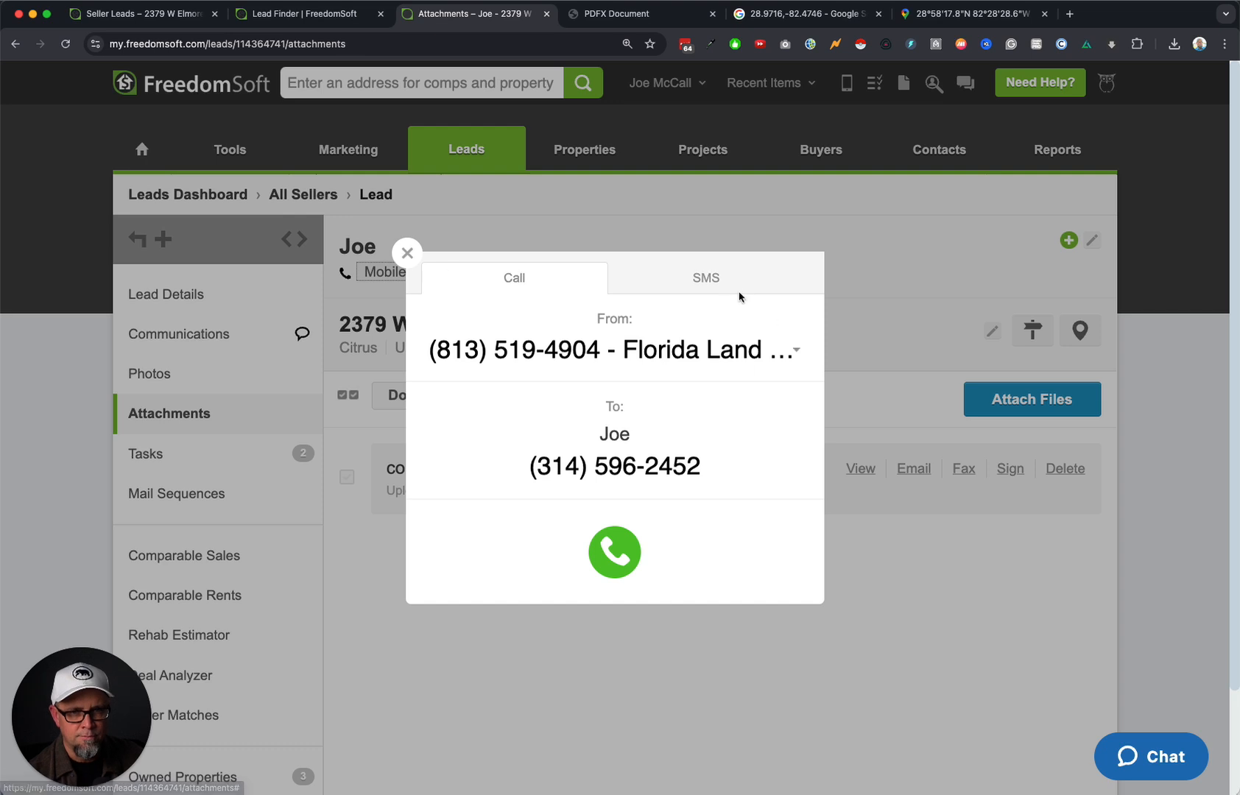
Text the lead 'here is the contract we mailed you:' followed by the pasted contract link.
click(706, 283)
click(511, 524)
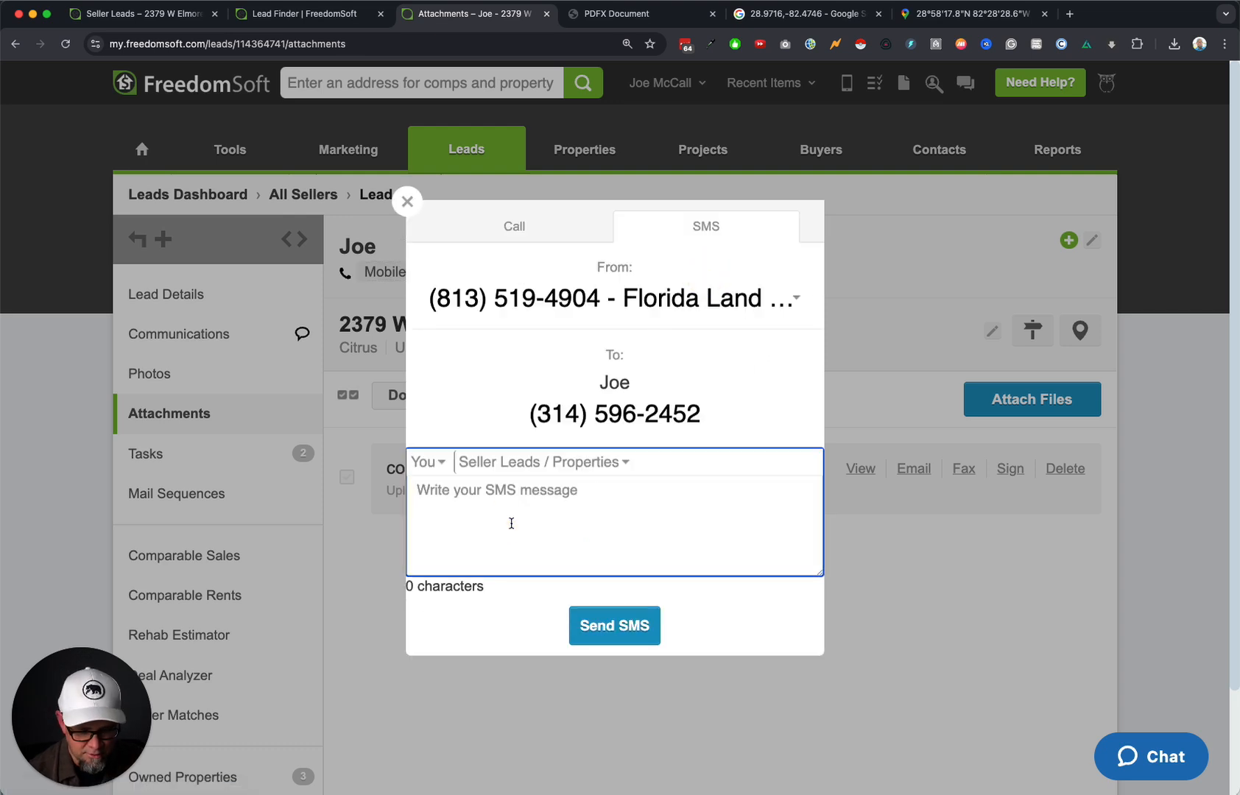
text(Joe - here is the conytract)
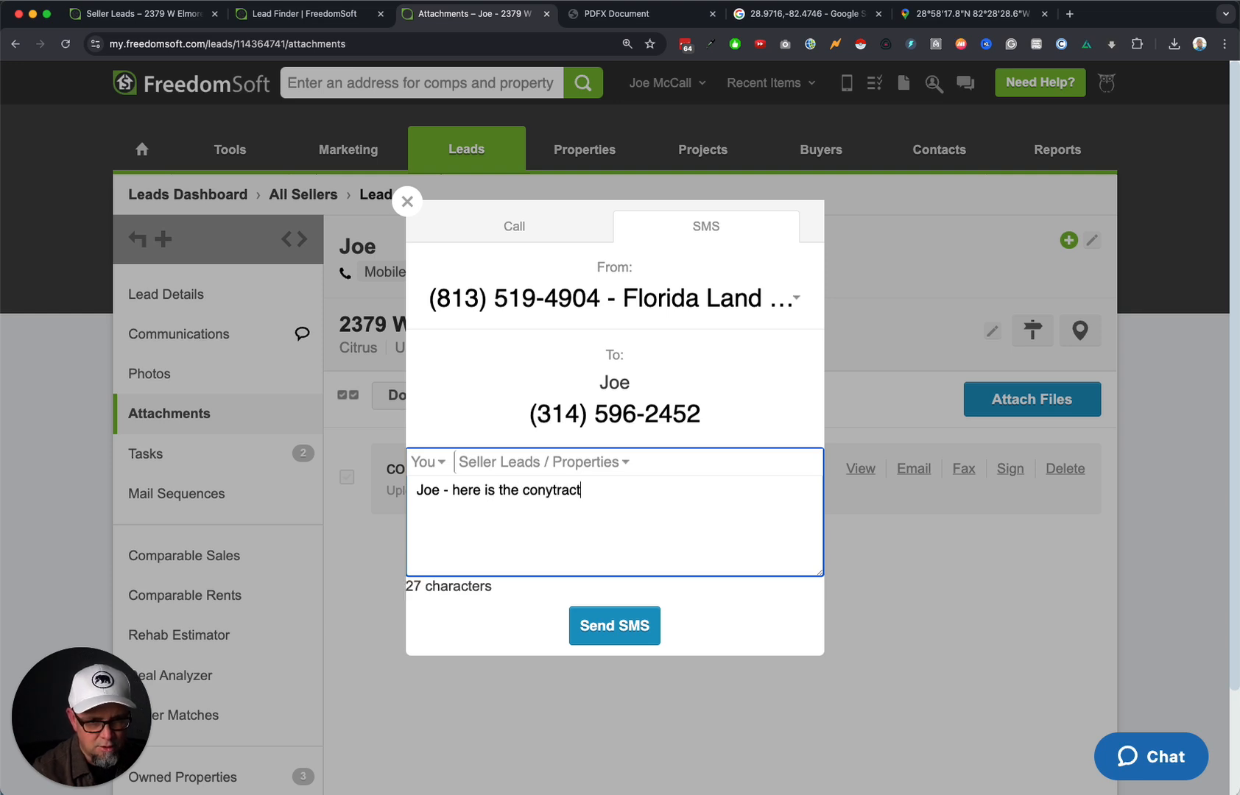
key(alt+BackSpace)
text(con)
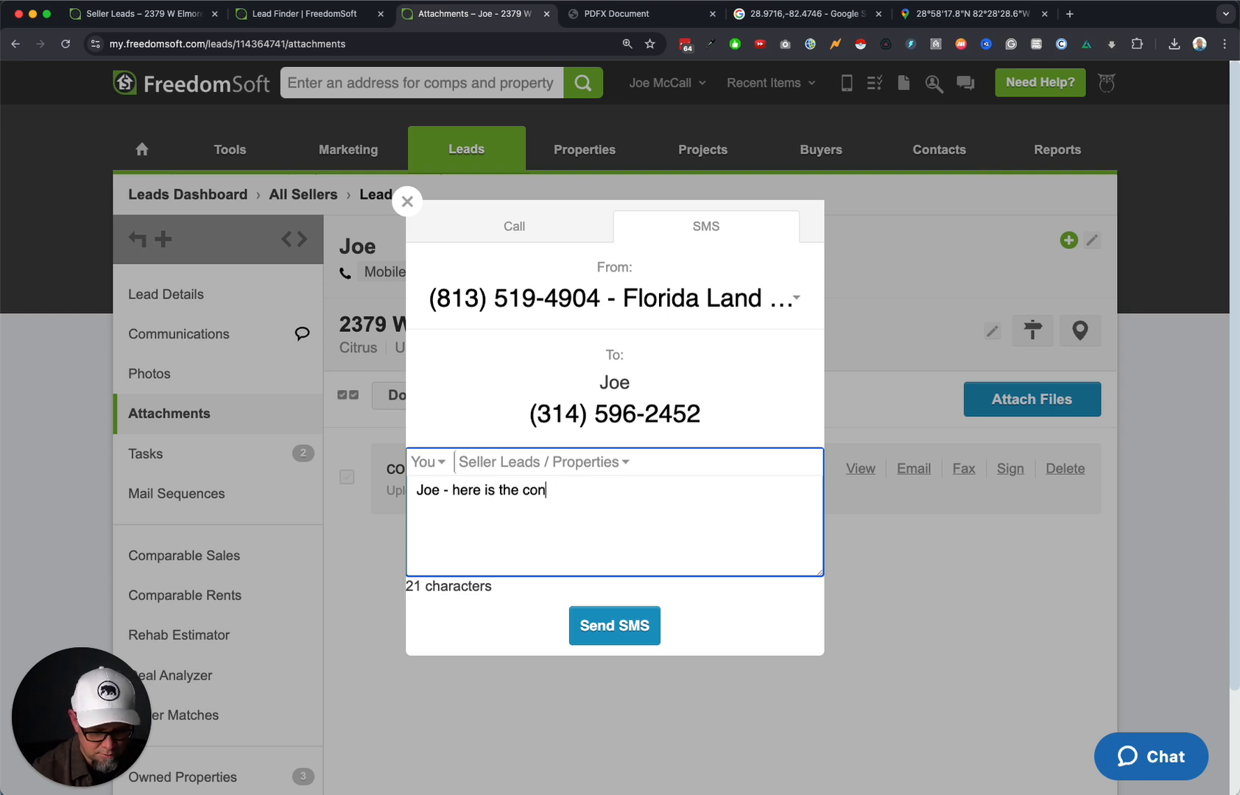
text(tract we maile)
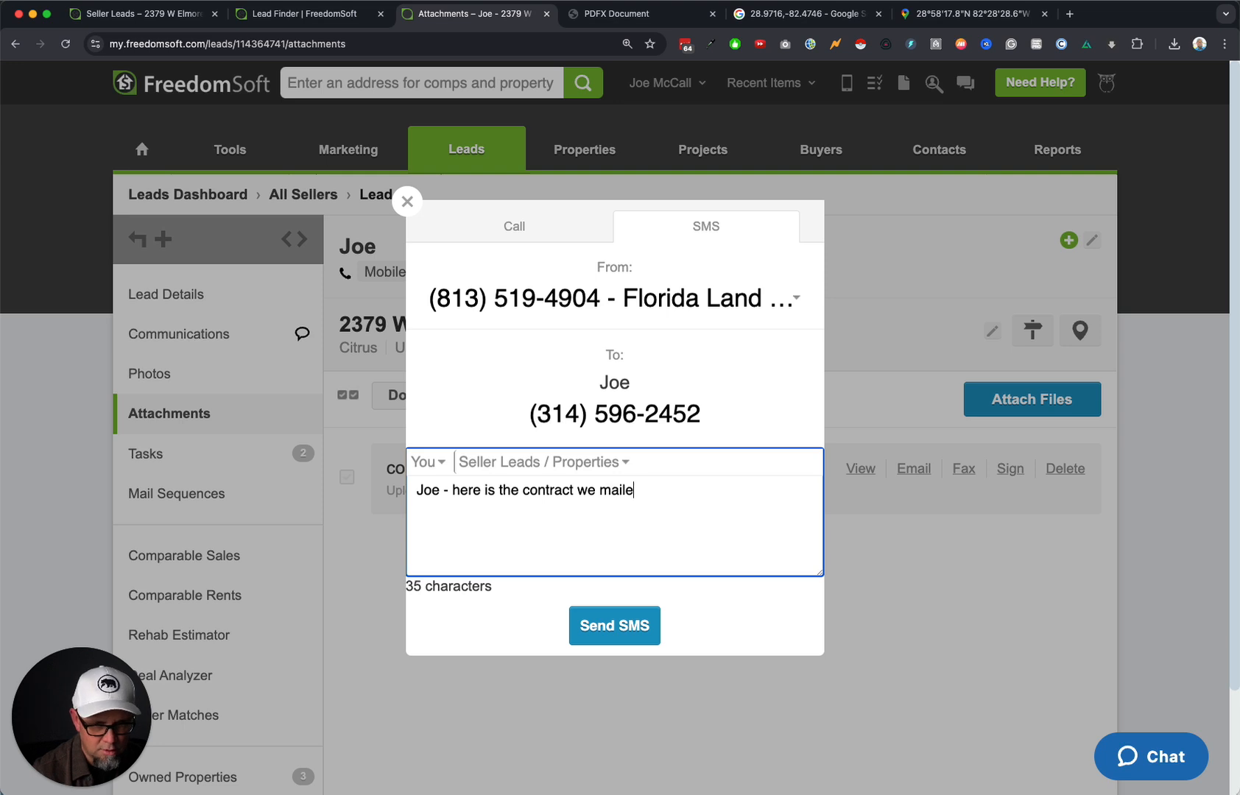
text(d you:)
key(cmd+v)
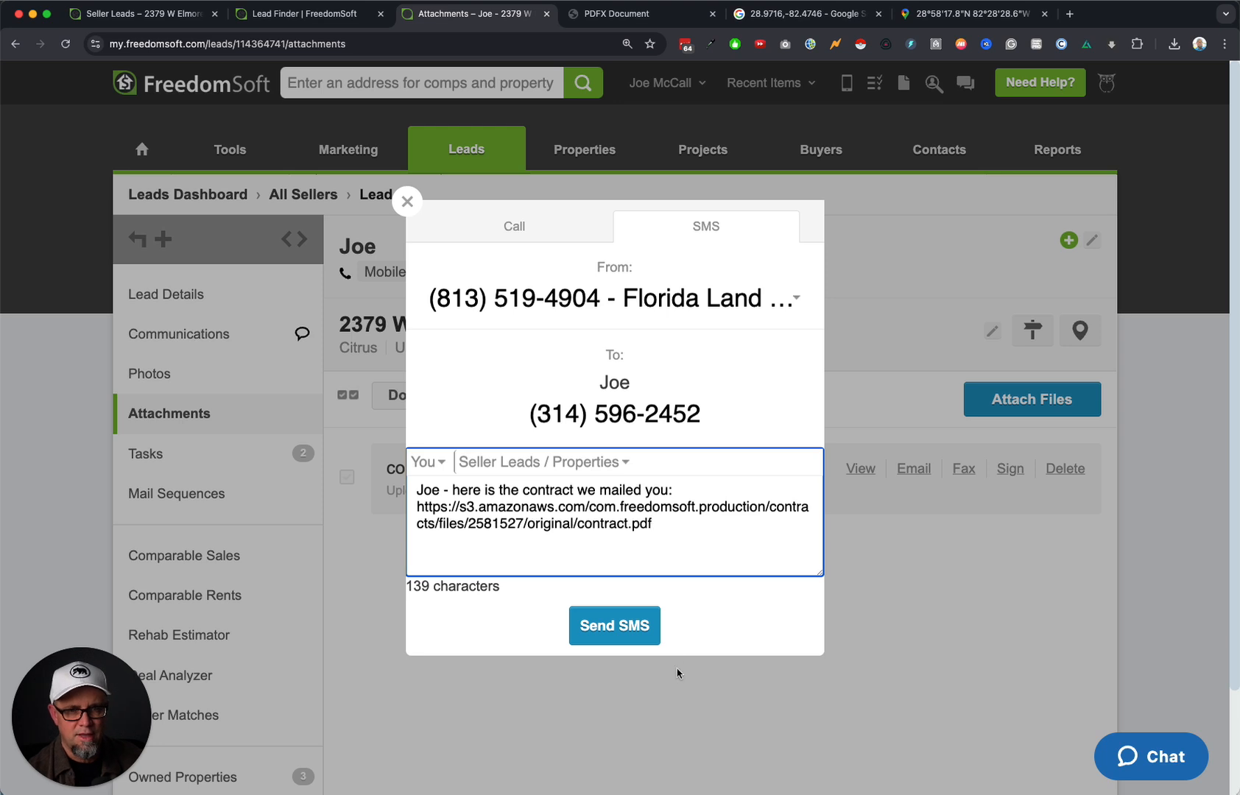
click(632, 633)
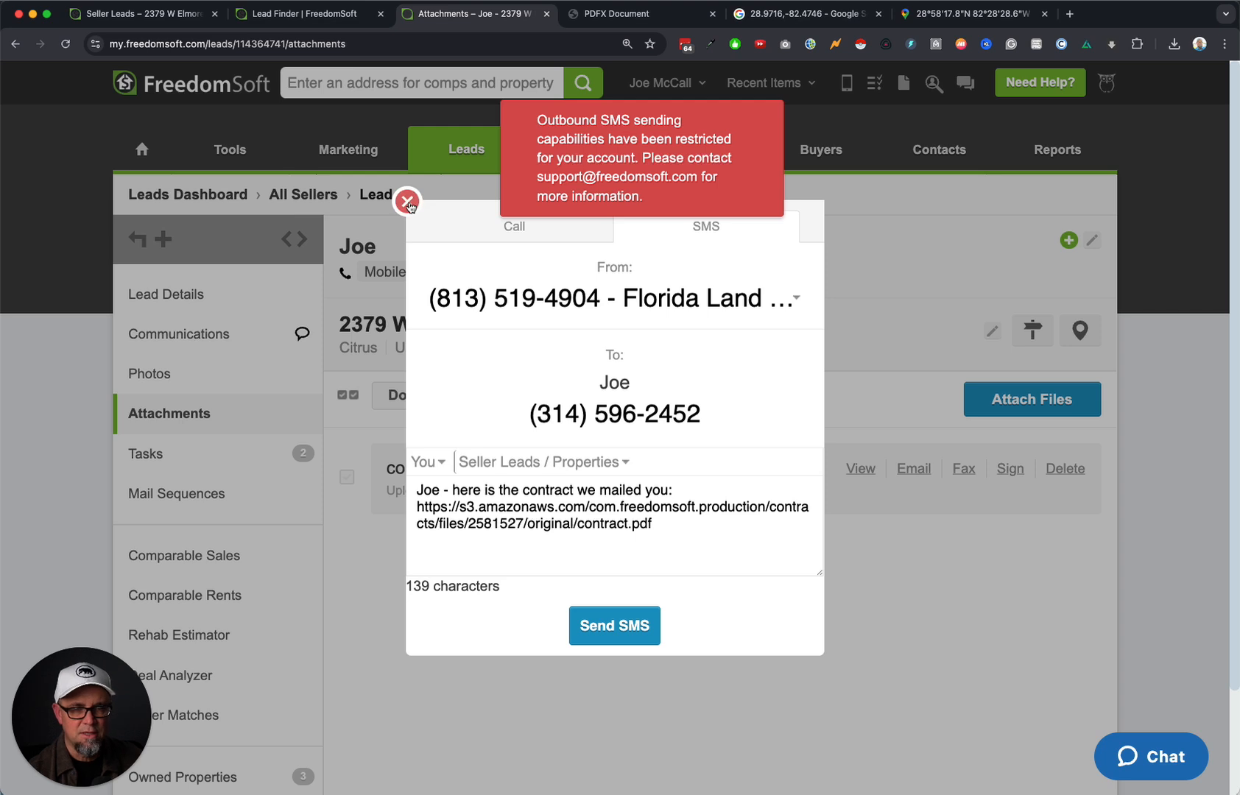
Check the contract link in a new browser tab, then close that tab and the text-message window.
drag(671, 525, 417, 505)
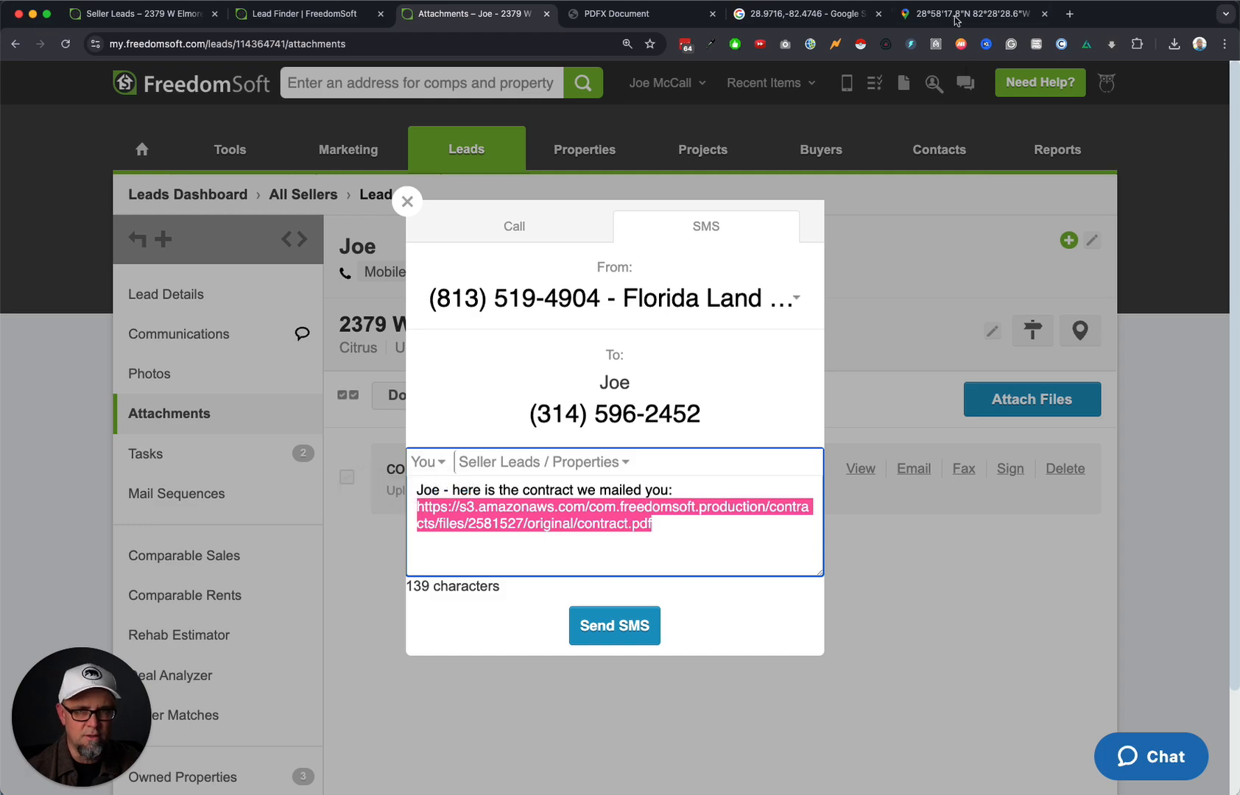
click(1067, 17)
key(super+v)
key(Return)
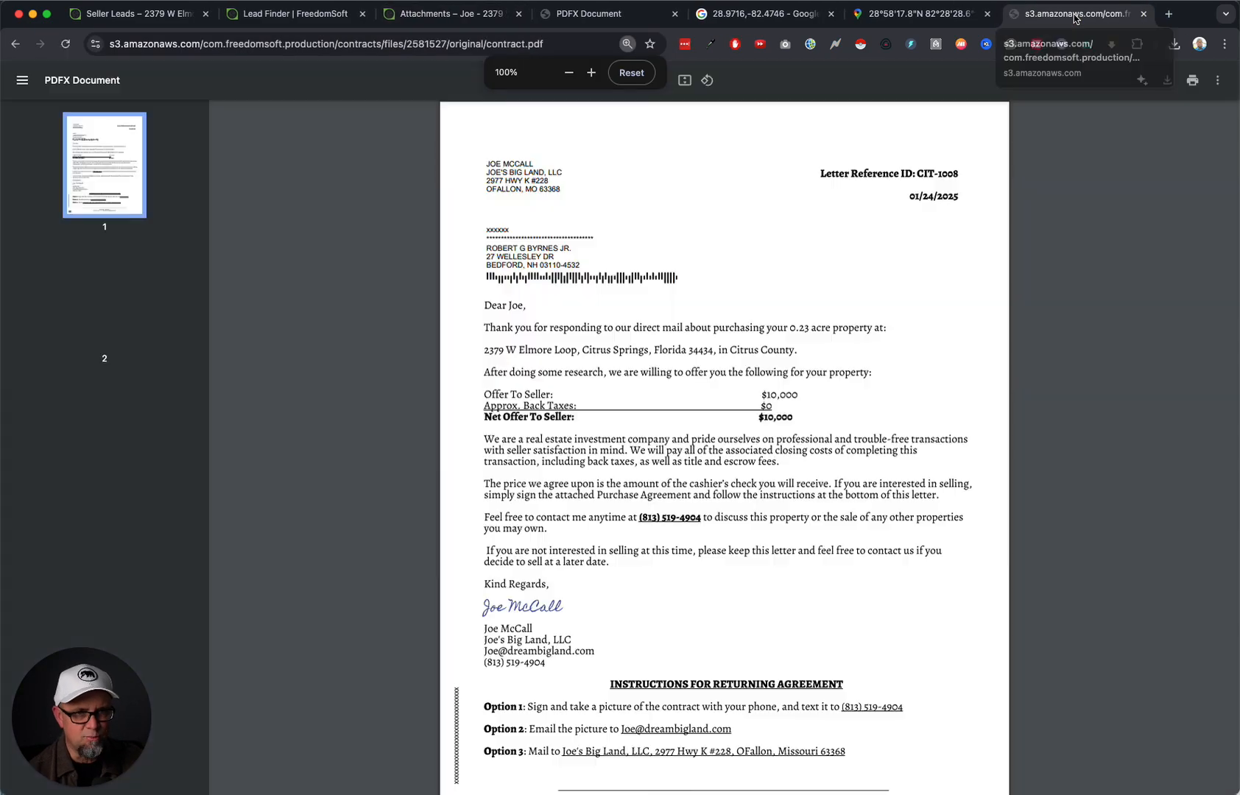
scroll(707, 464, down, 10)
scroll(725, 453, up, 10)
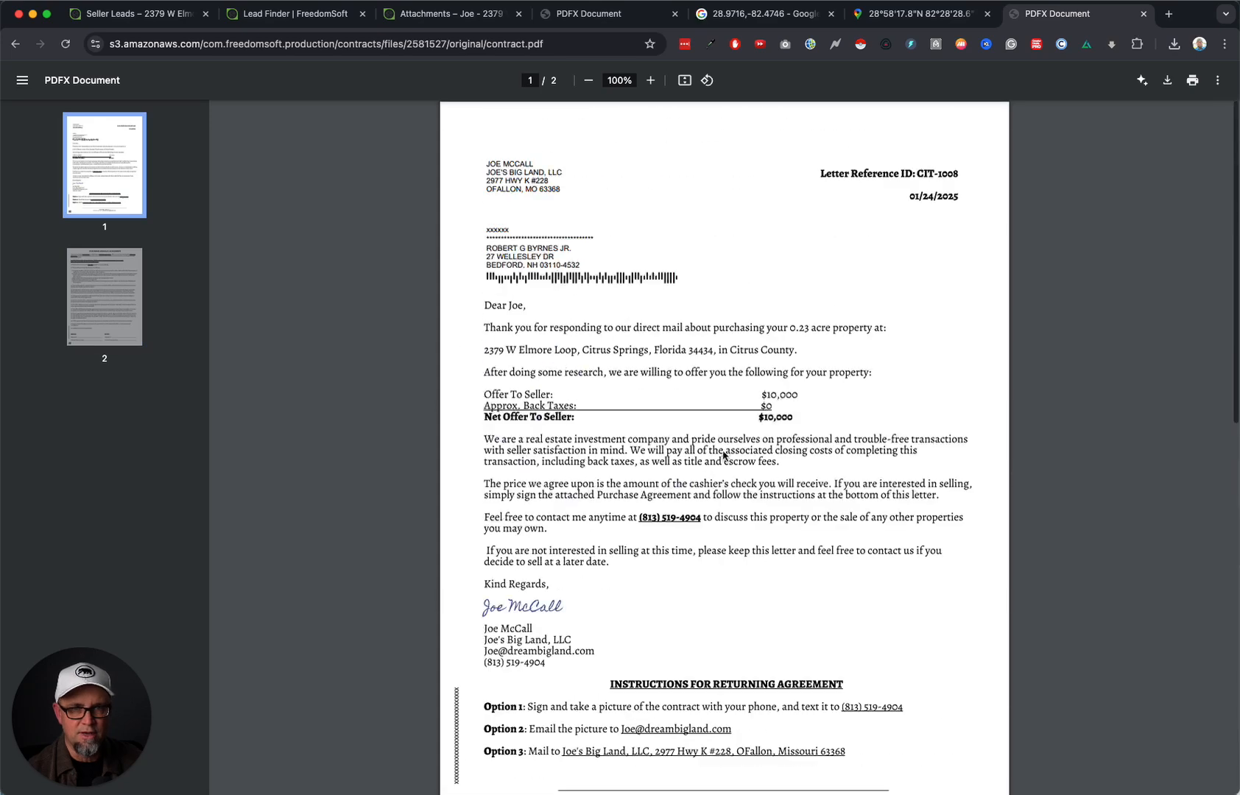
click(1143, 13)
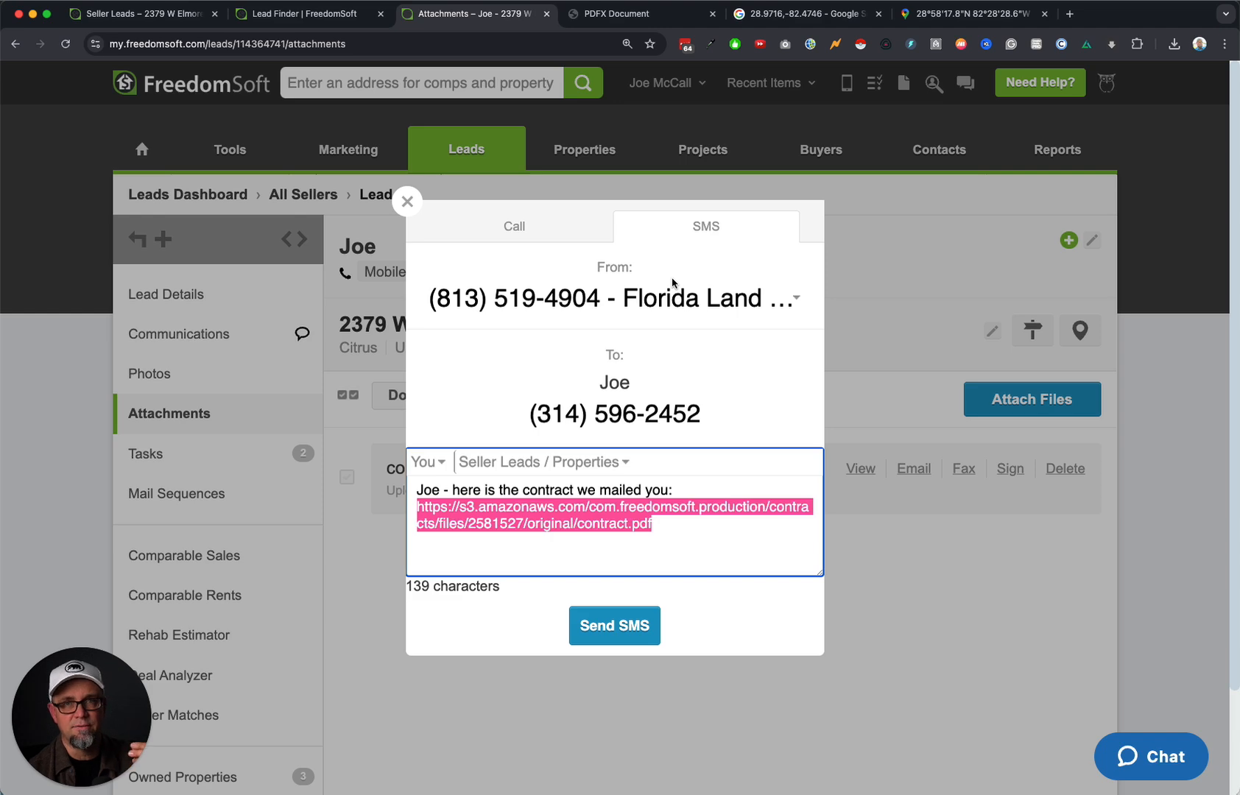
click(405, 203)
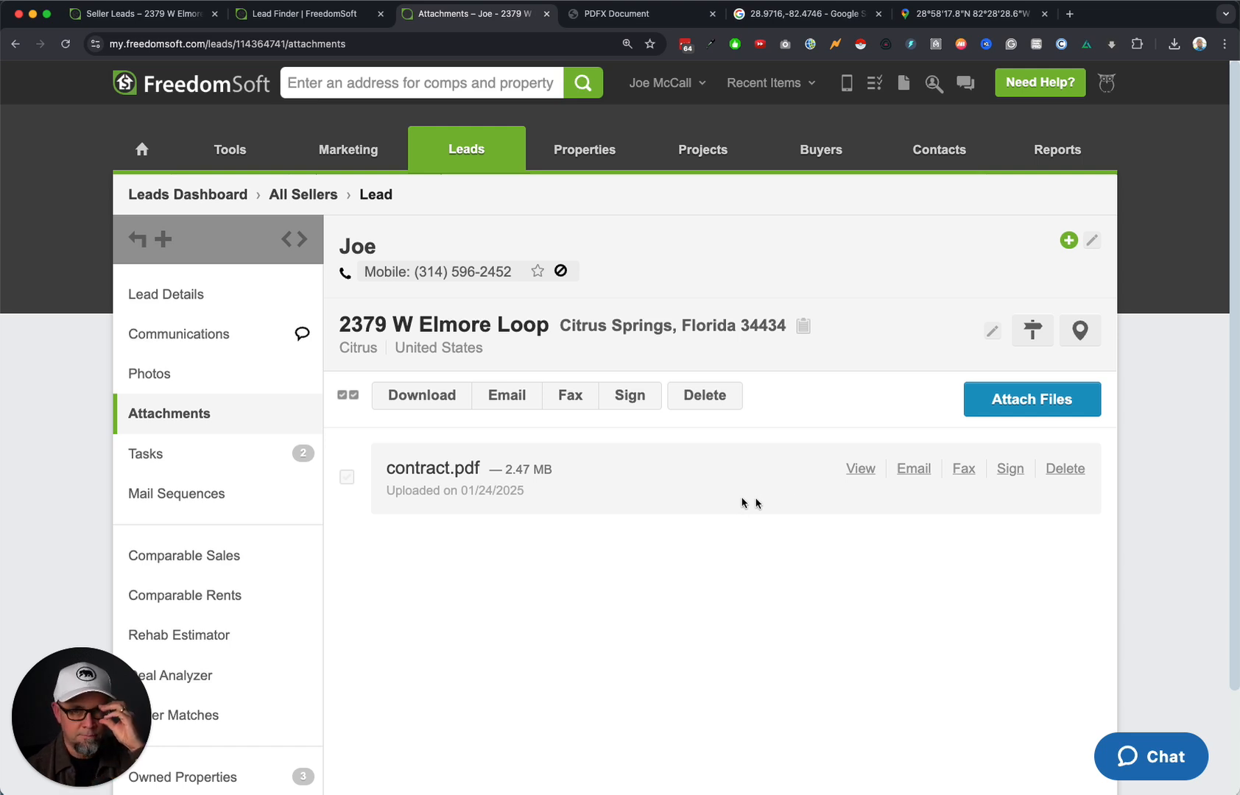
Add the lead's e-mail address to their contact details and save it.
click(963, 254)
click(444, 279)
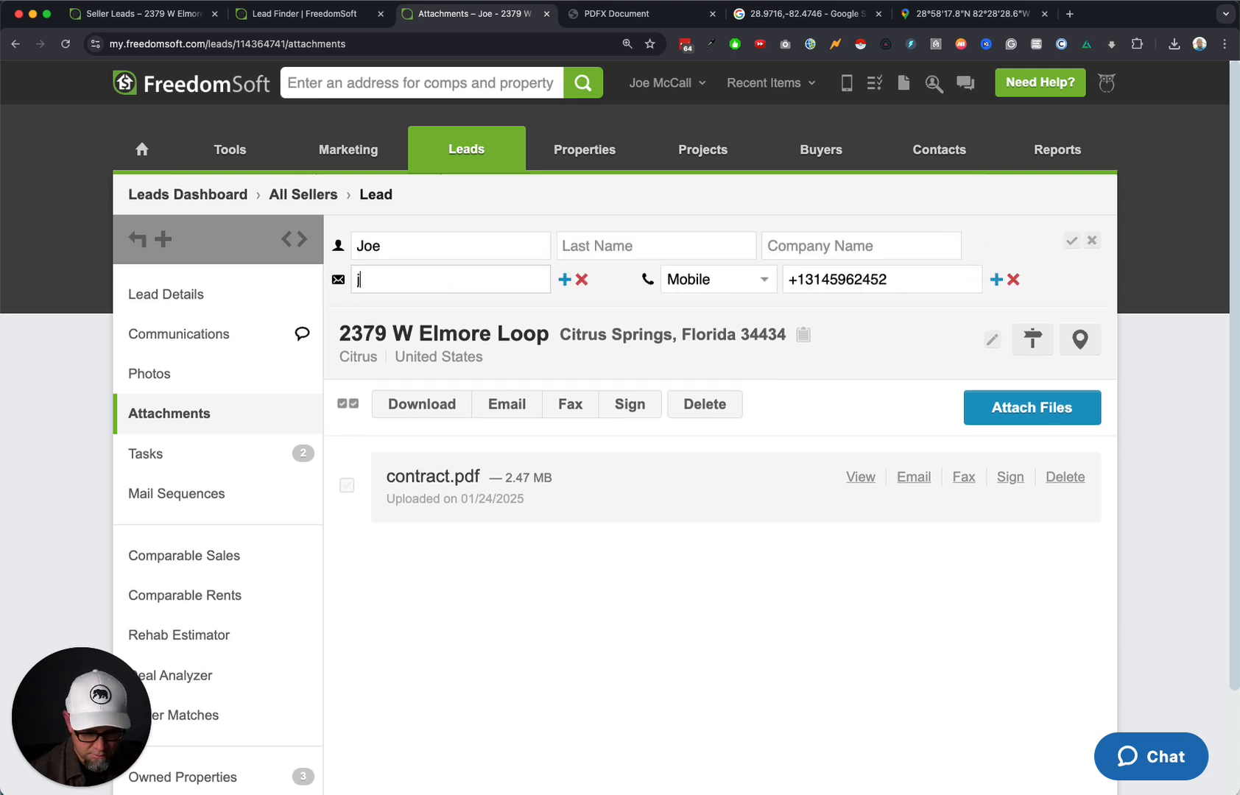
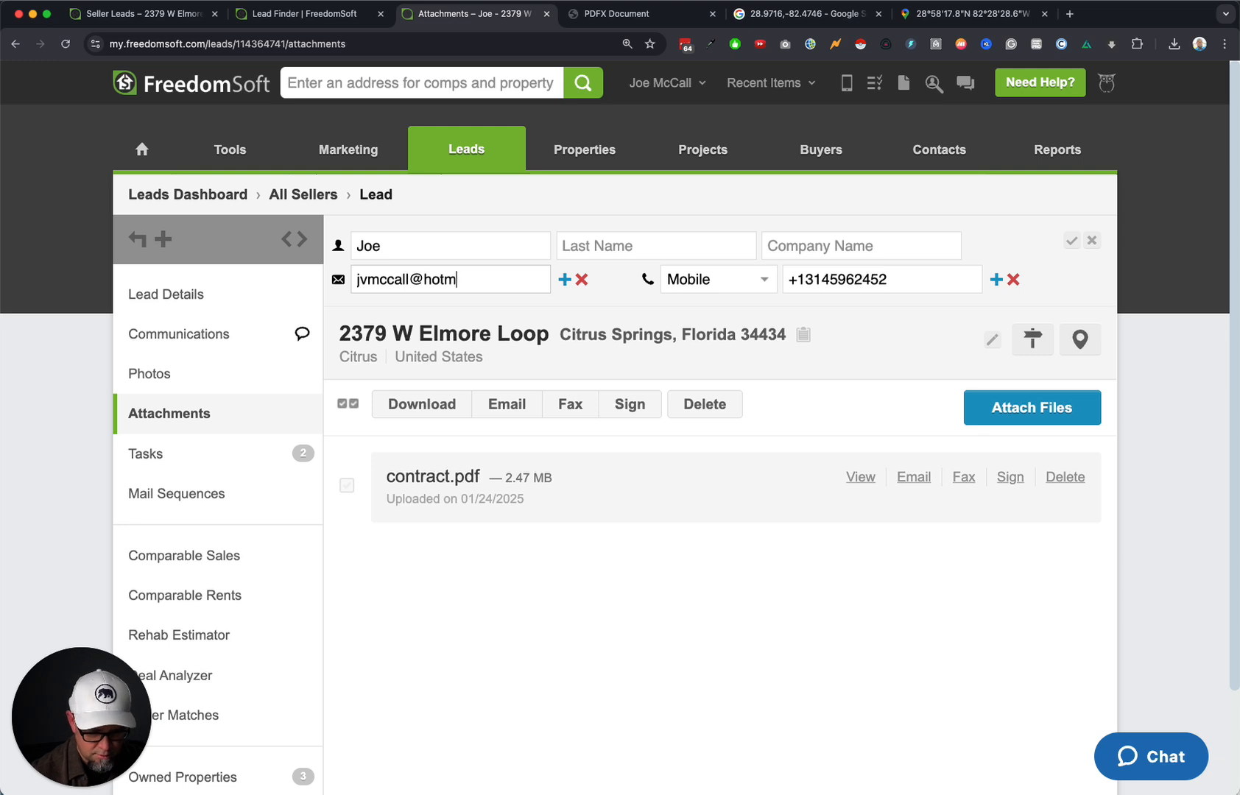
click(1071, 241)
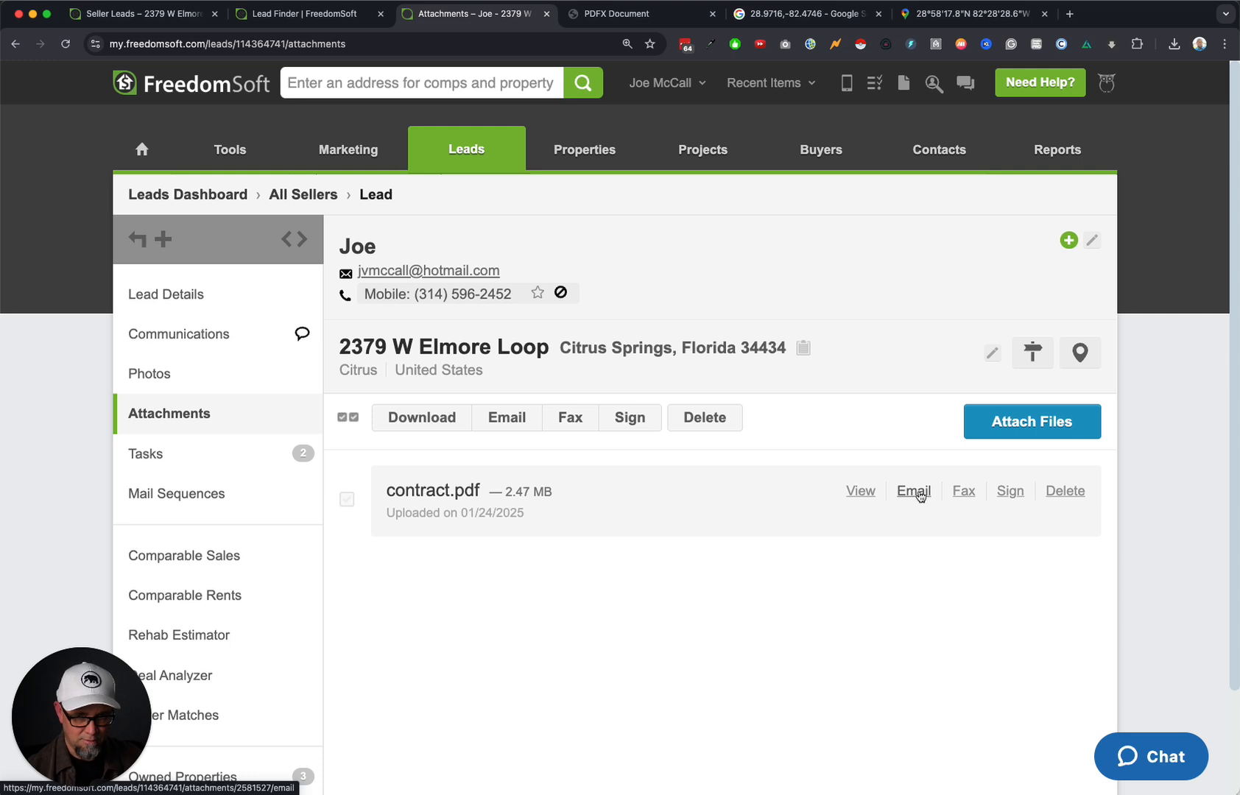
Start an e-mail to the lead with contract.pdf attached.
click(427, 272)
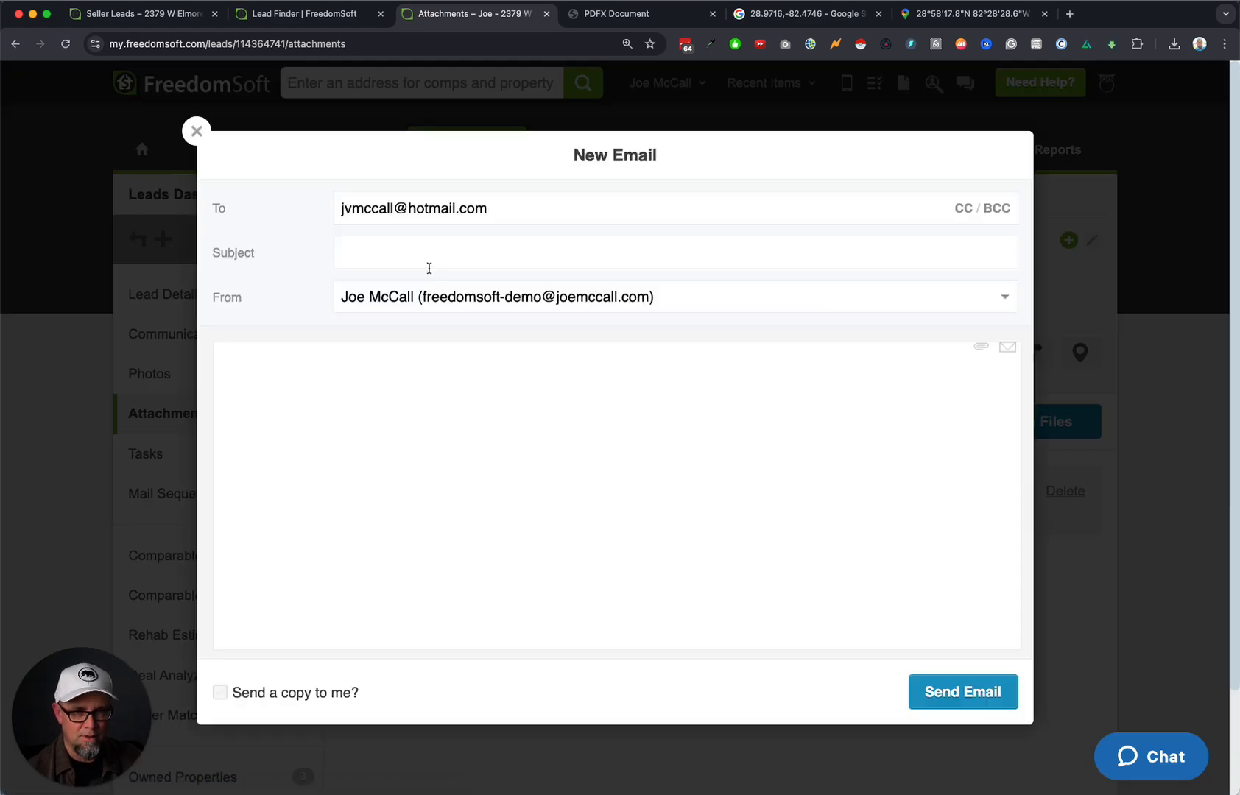
click(979, 347)
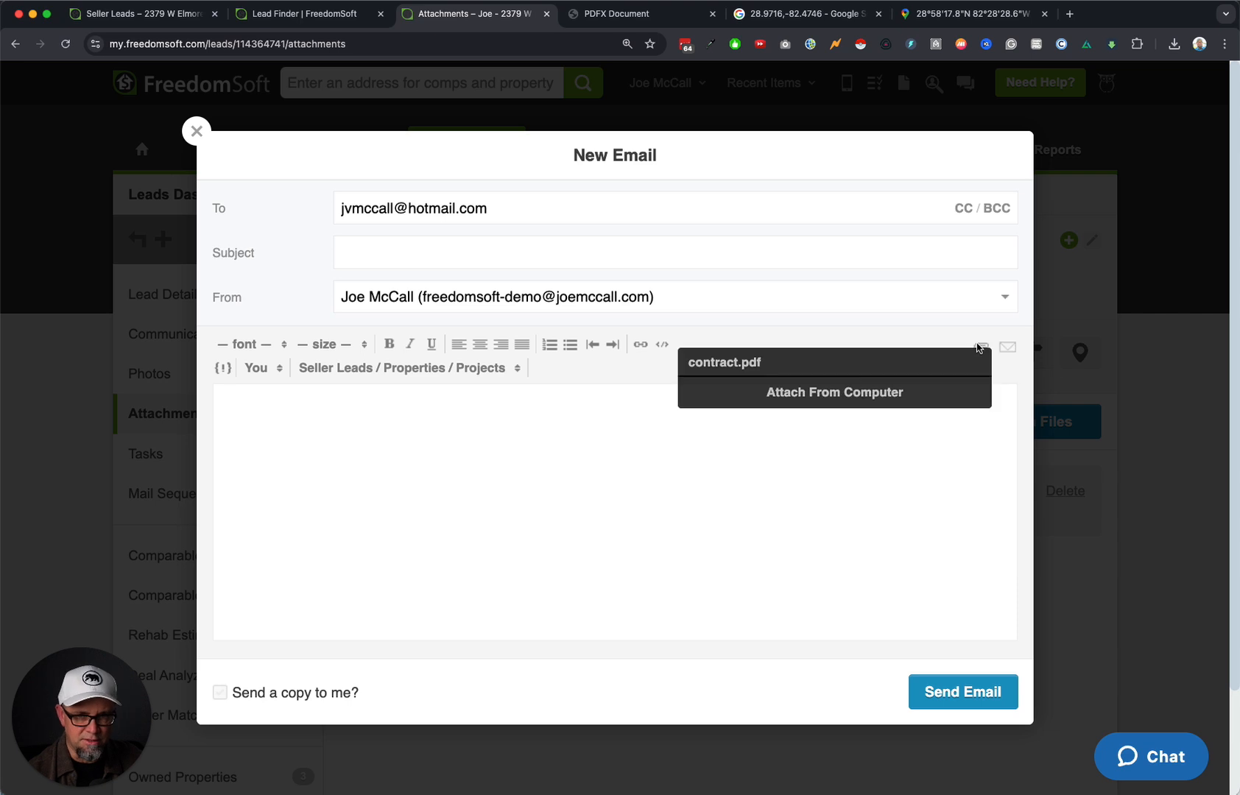
click(783, 363)
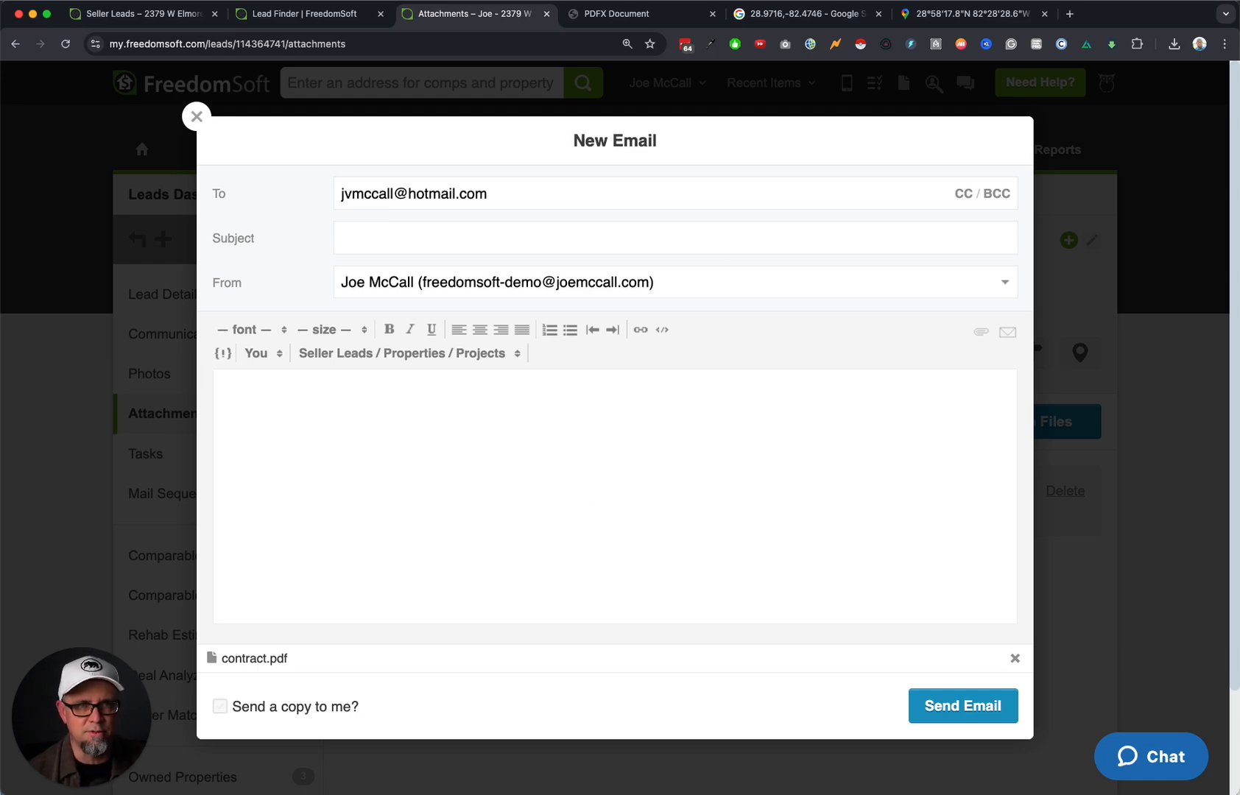
Go to account Settings > Templates and show the Email Templates list.
click(317, 13)
click(639, 82)
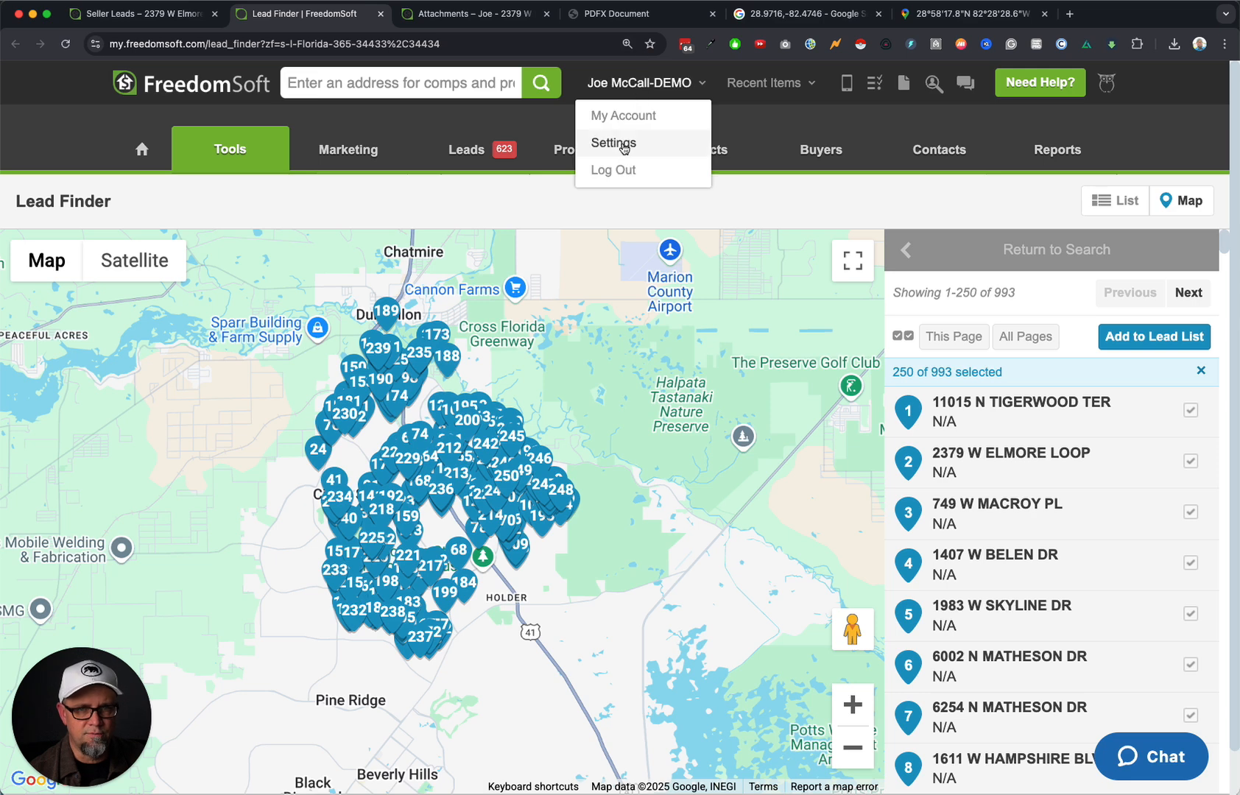
click(625, 145)
click(184, 373)
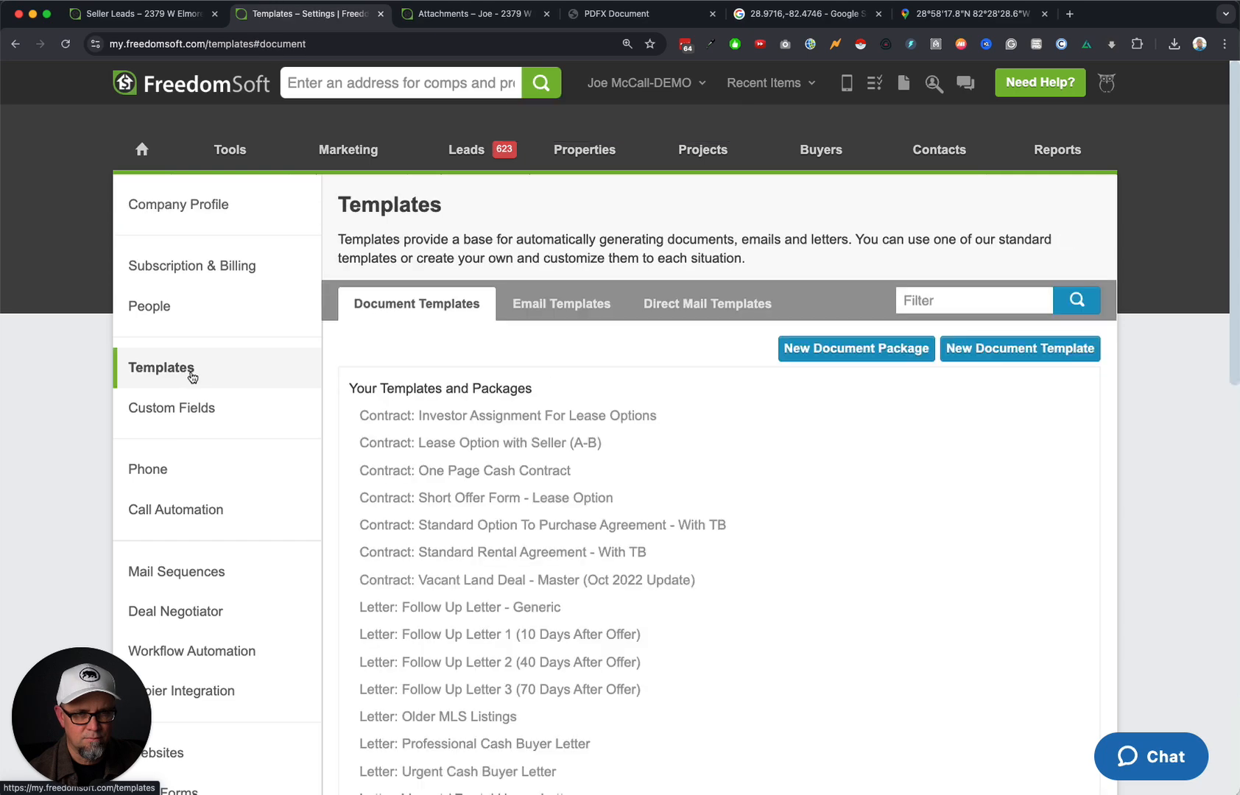
click(578, 308)
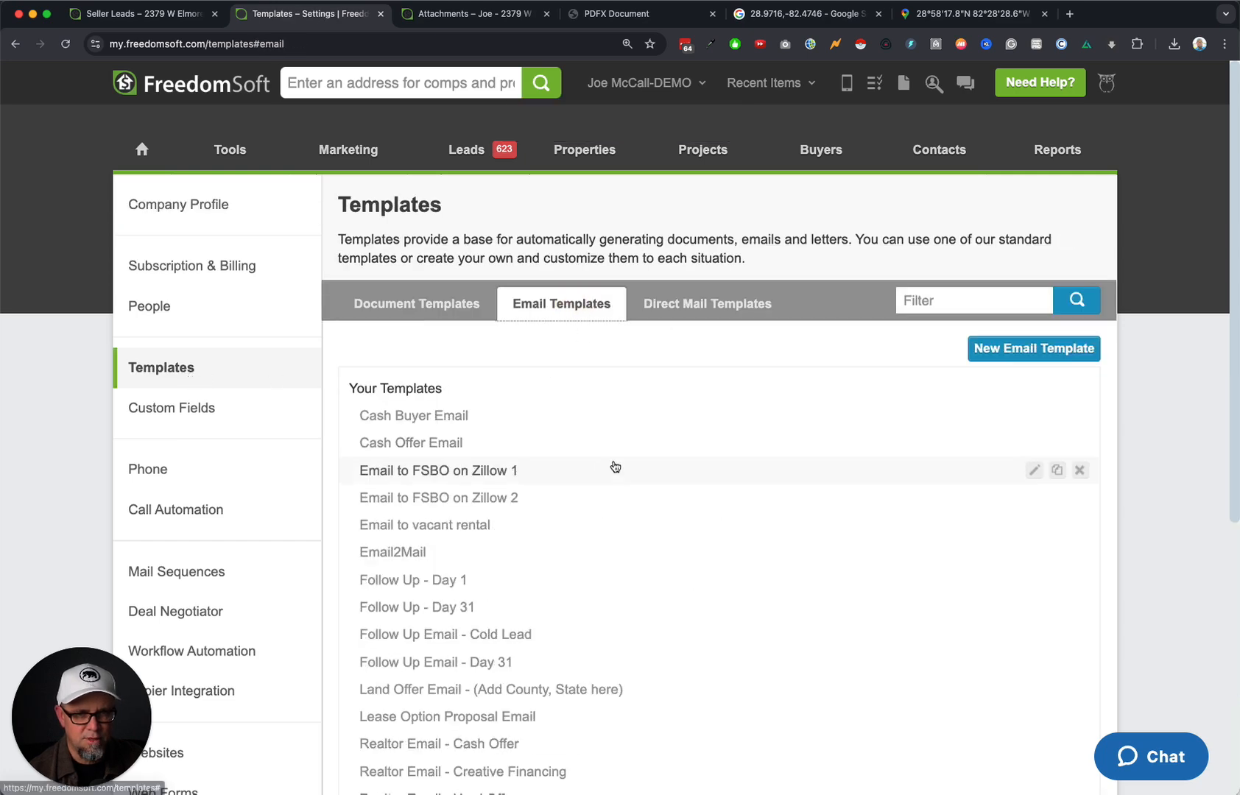
Scroll the email templates and open Land Offer Email - (Add County, State here) for editing.
scroll(615, 467, down, 4)
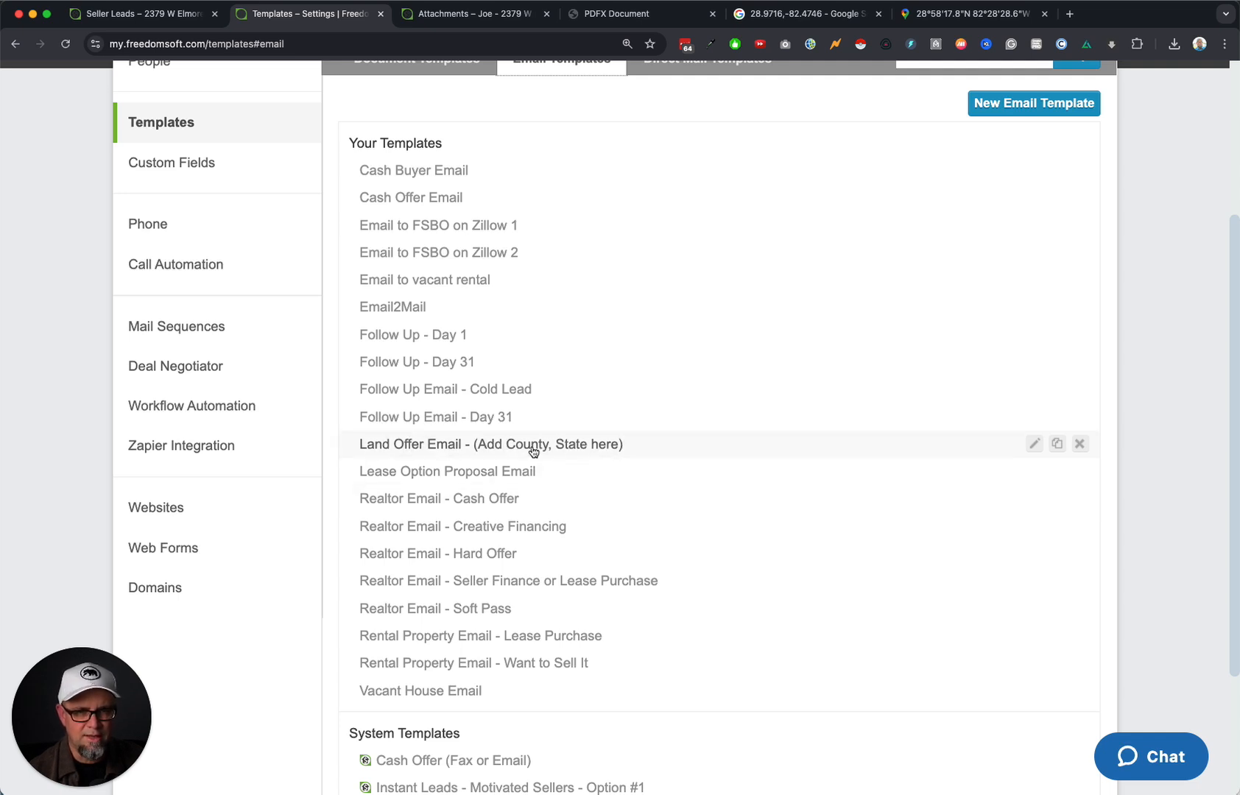
click(575, 450)
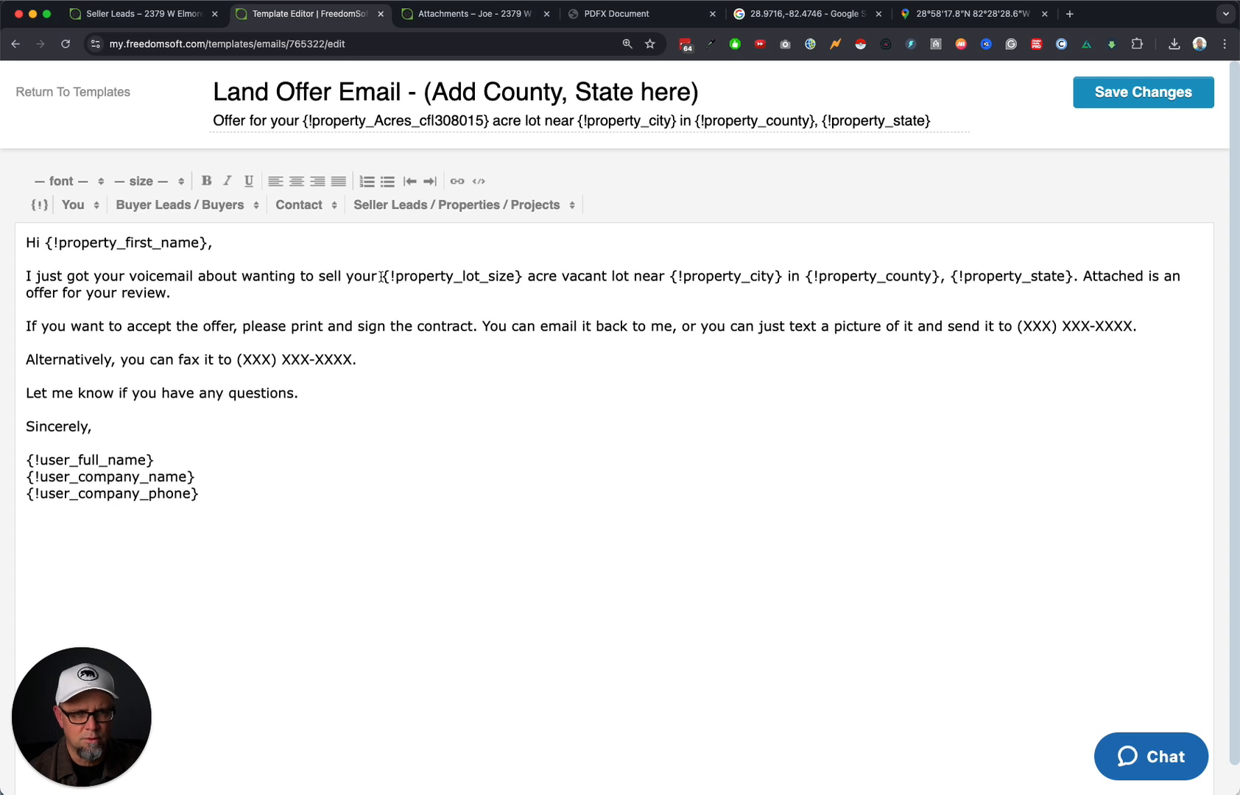
Replace the subject's acreage tag with the {!property_lot_size} placeholder copied from the body.
drag(382, 276, 522, 277)
key(cmd+c)
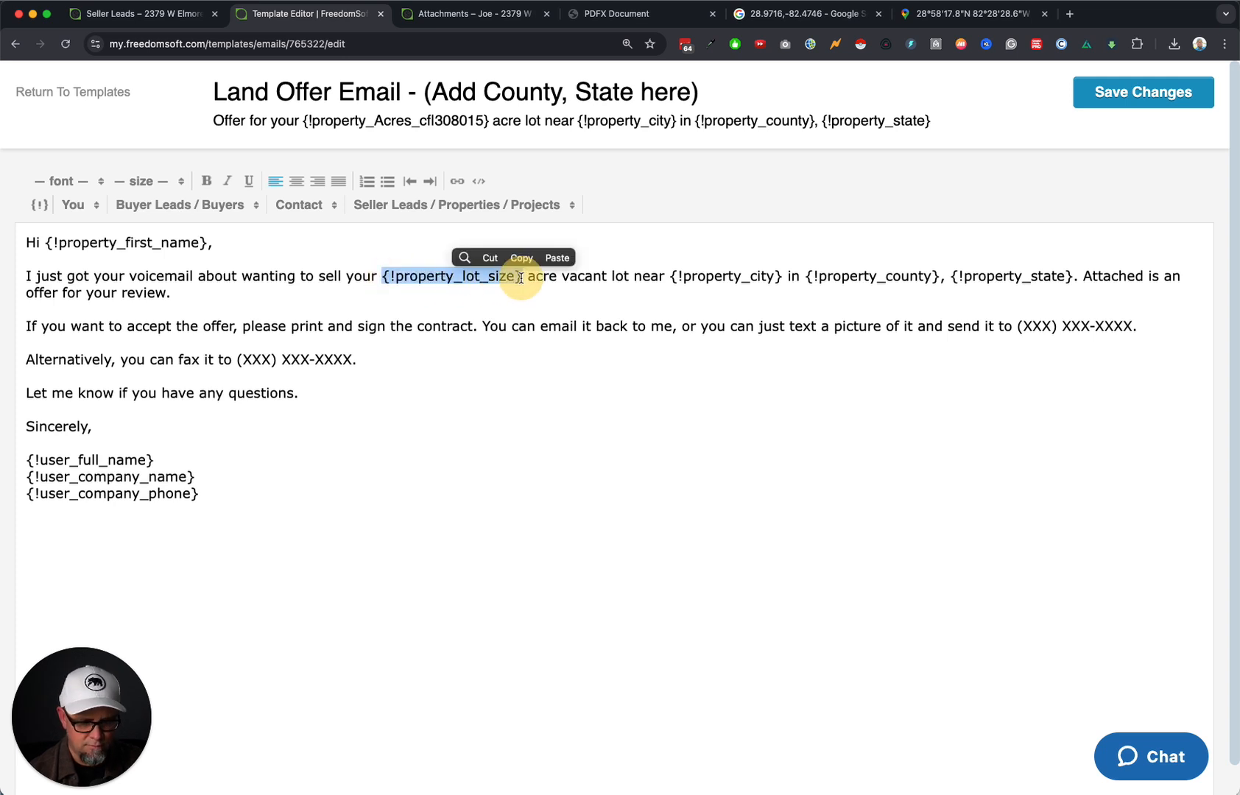
drag(488, 121, 496, 147)
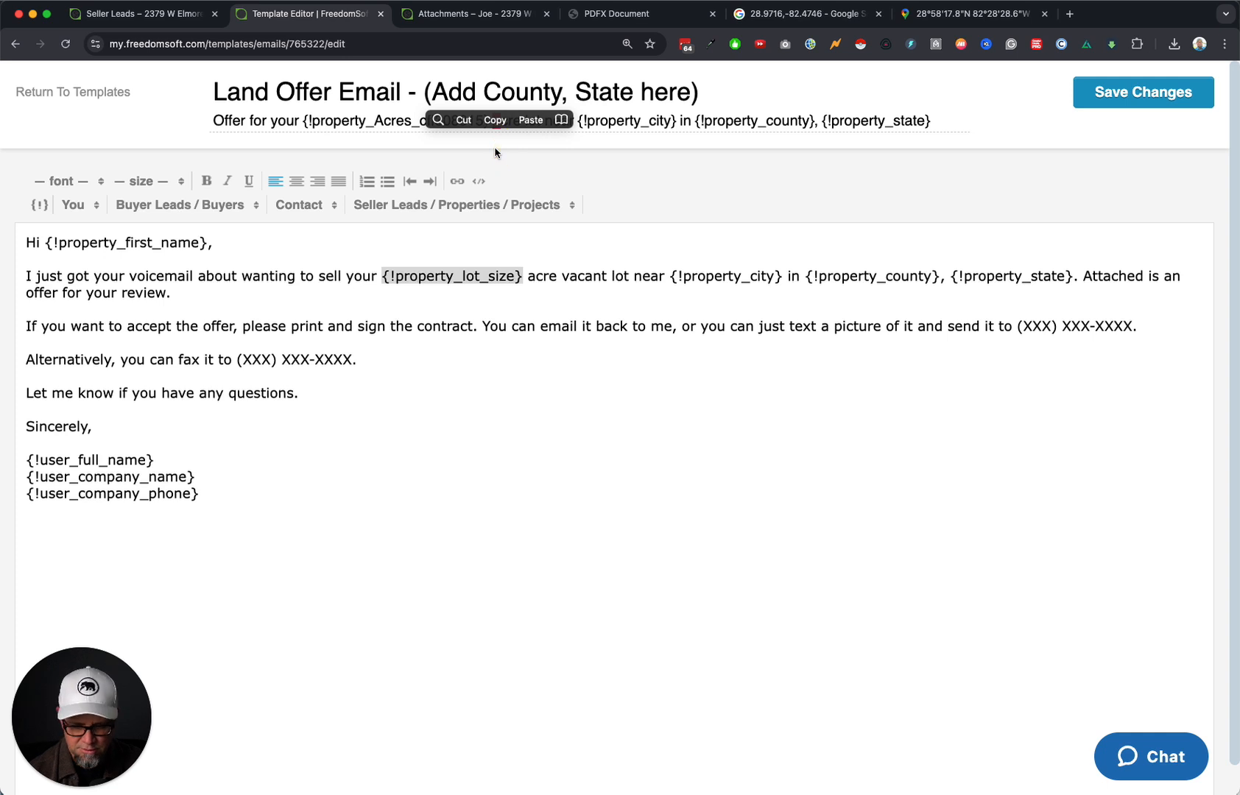
key(BackSpace)
key(BackSpace)
key(BackSpace)
key(BackSpace)
key(BackSpace)
key(BackSpace)
key(BackSpace)
key(BackSpace)
key(BackSpace)
key(BackSpace)
key(BackSpace)
key(BackSpace)
key(BackSpace)
key(BackSpace)
key(BackSpace)
key(BackSpace)
key(BackSpace)
key(BackSpace)
key(BackSpace)
key(BackSpace)
key(BackSpace)
key(BackSpace)
key(BackSpace)
key(BackSpace)
key(BackSpace)
key(BackSpace)
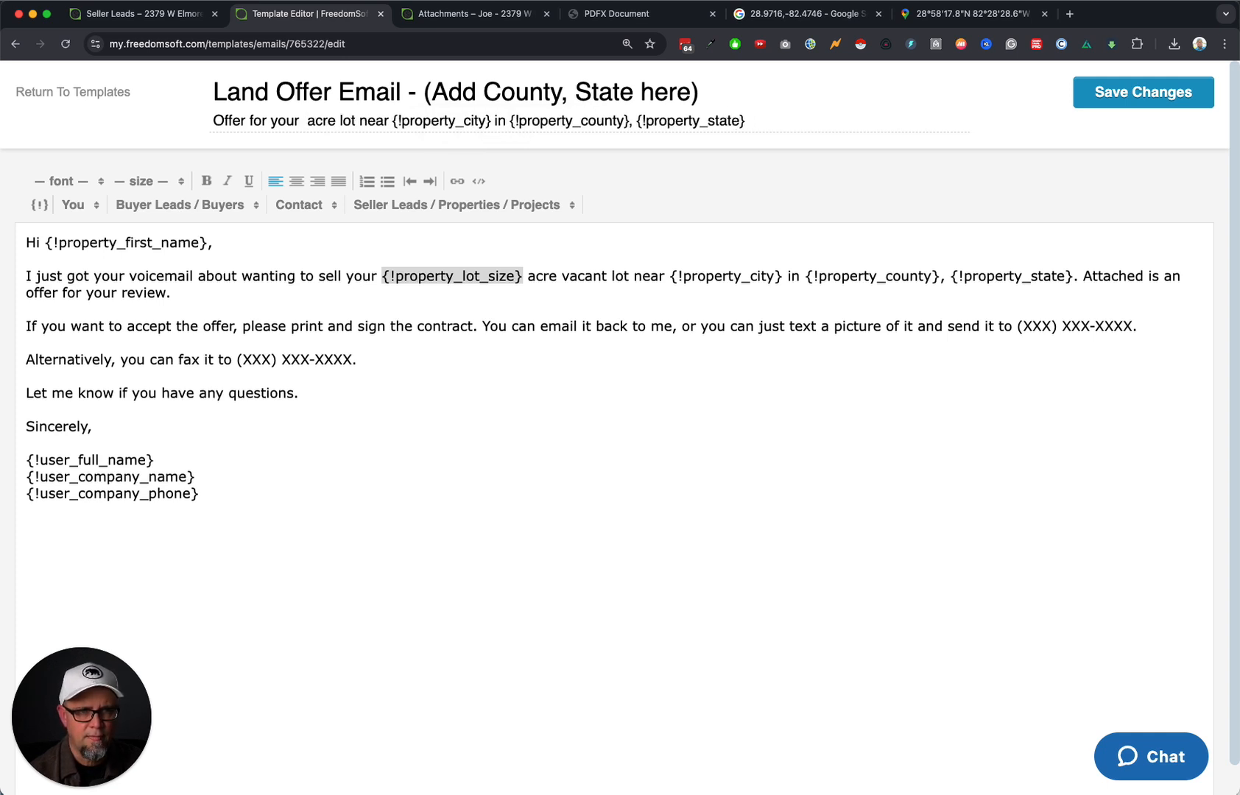
key(cmd+v)
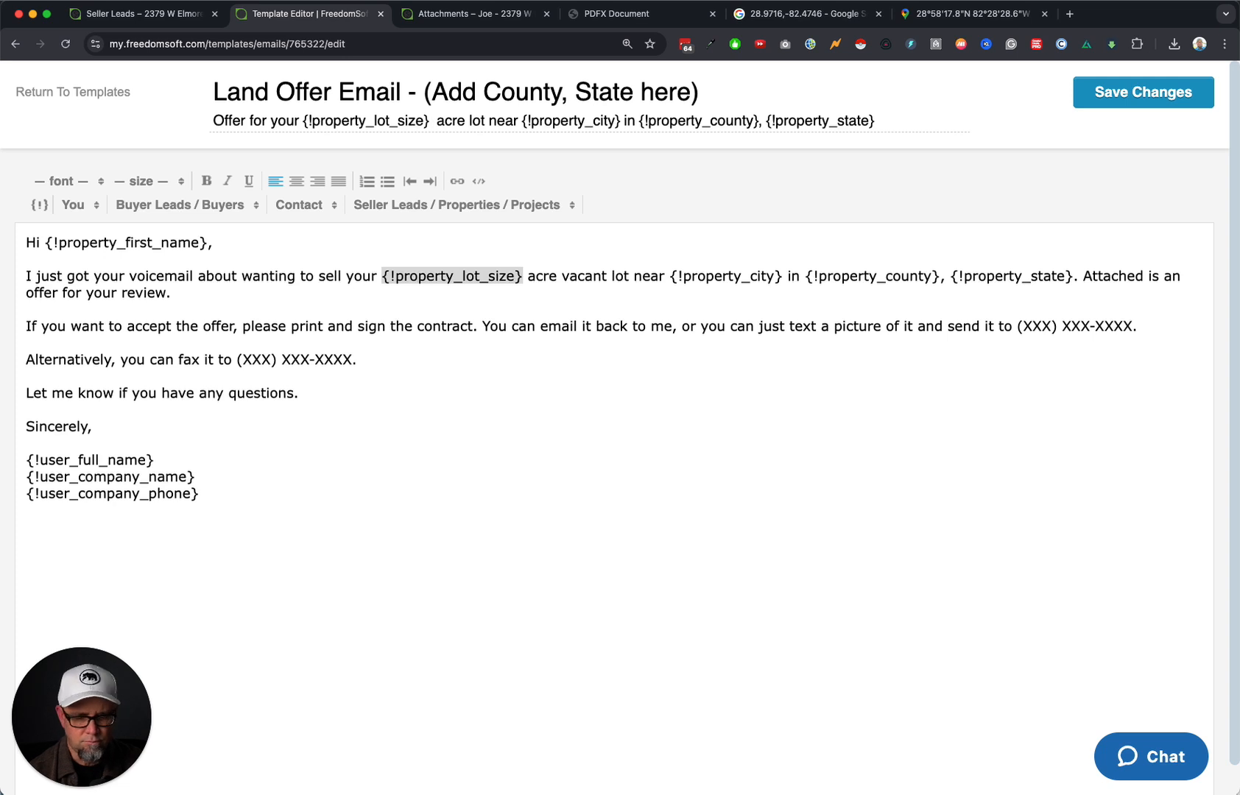
key(Delete)
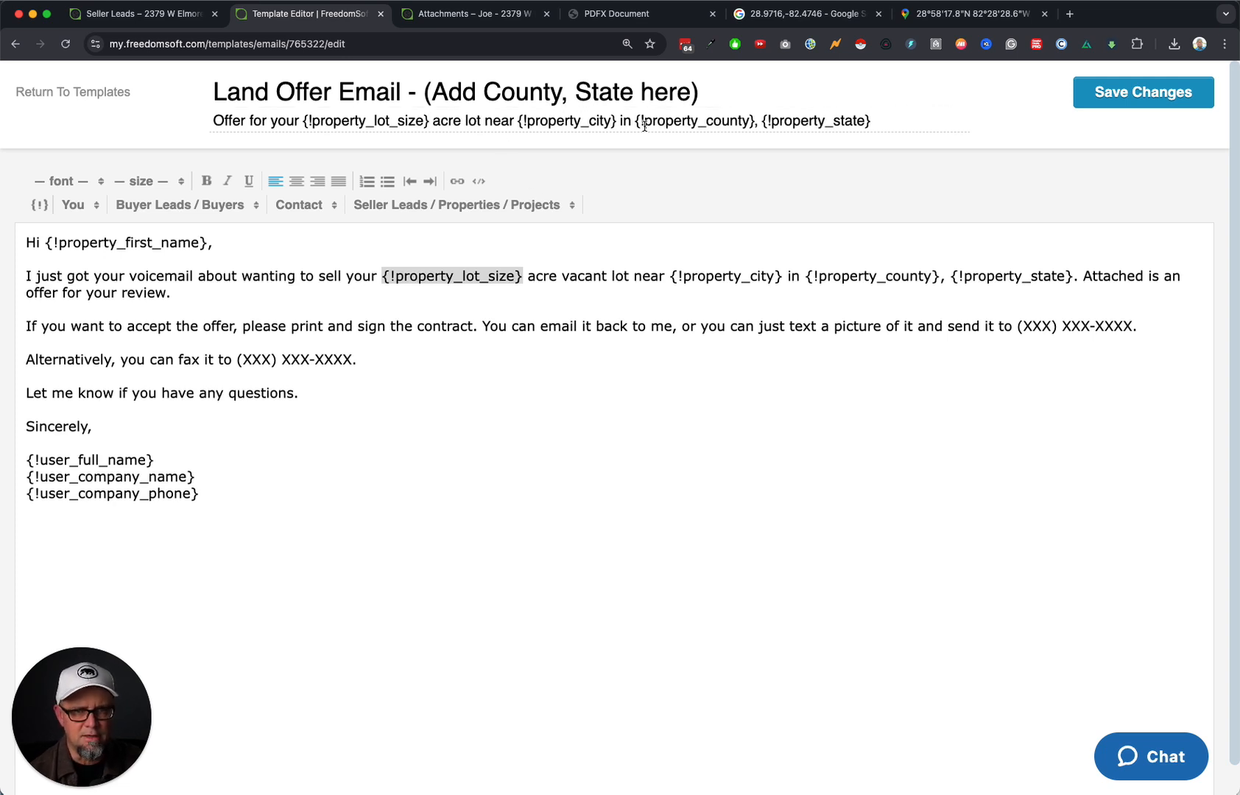
drag(633, 122, 872, 121)
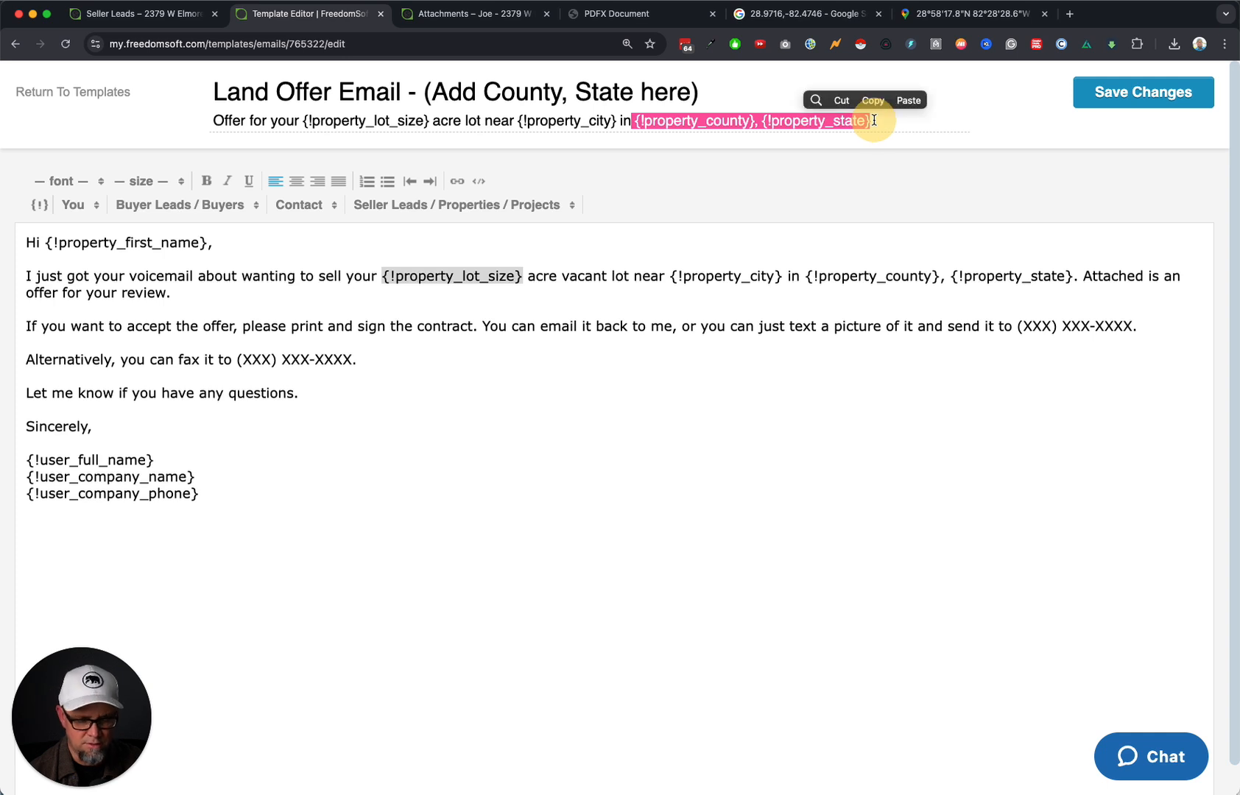
Rename the template title to Land Offer Email - FL.
click(655, 90)
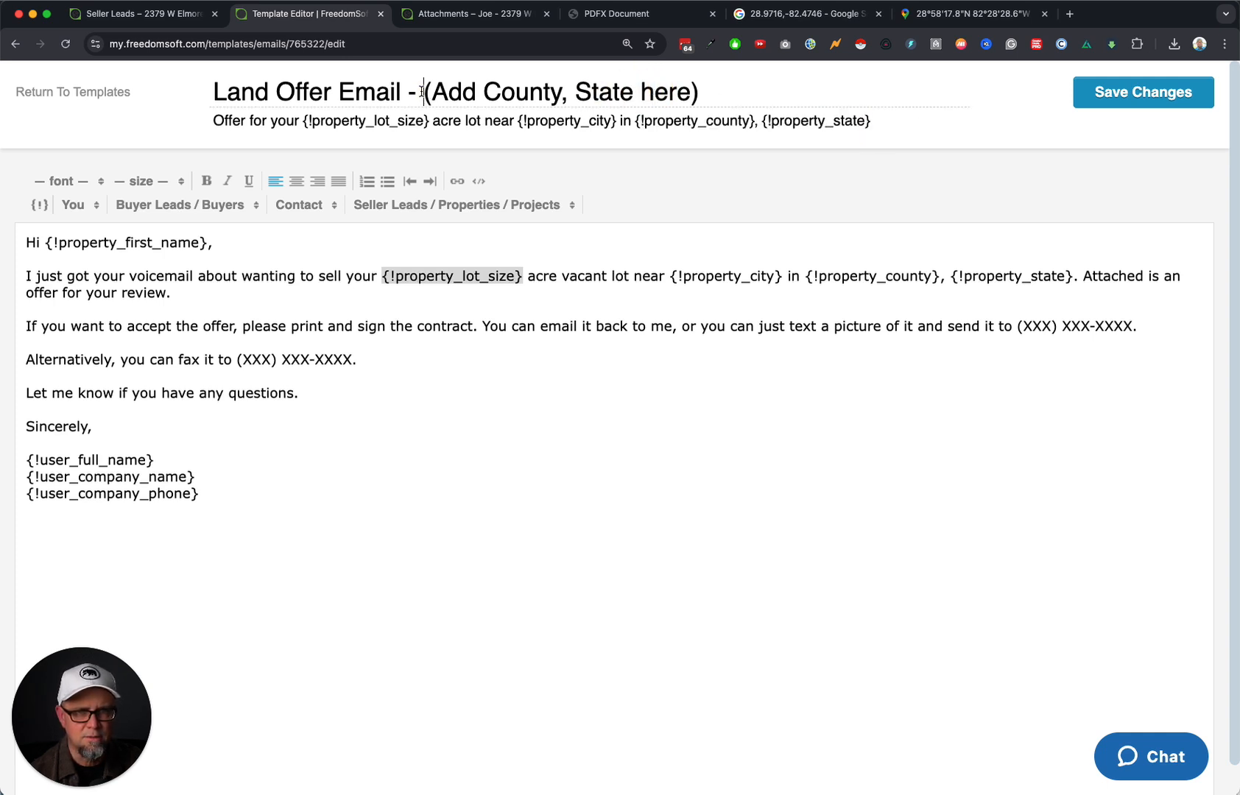
drag(422, 92, 707, 84)
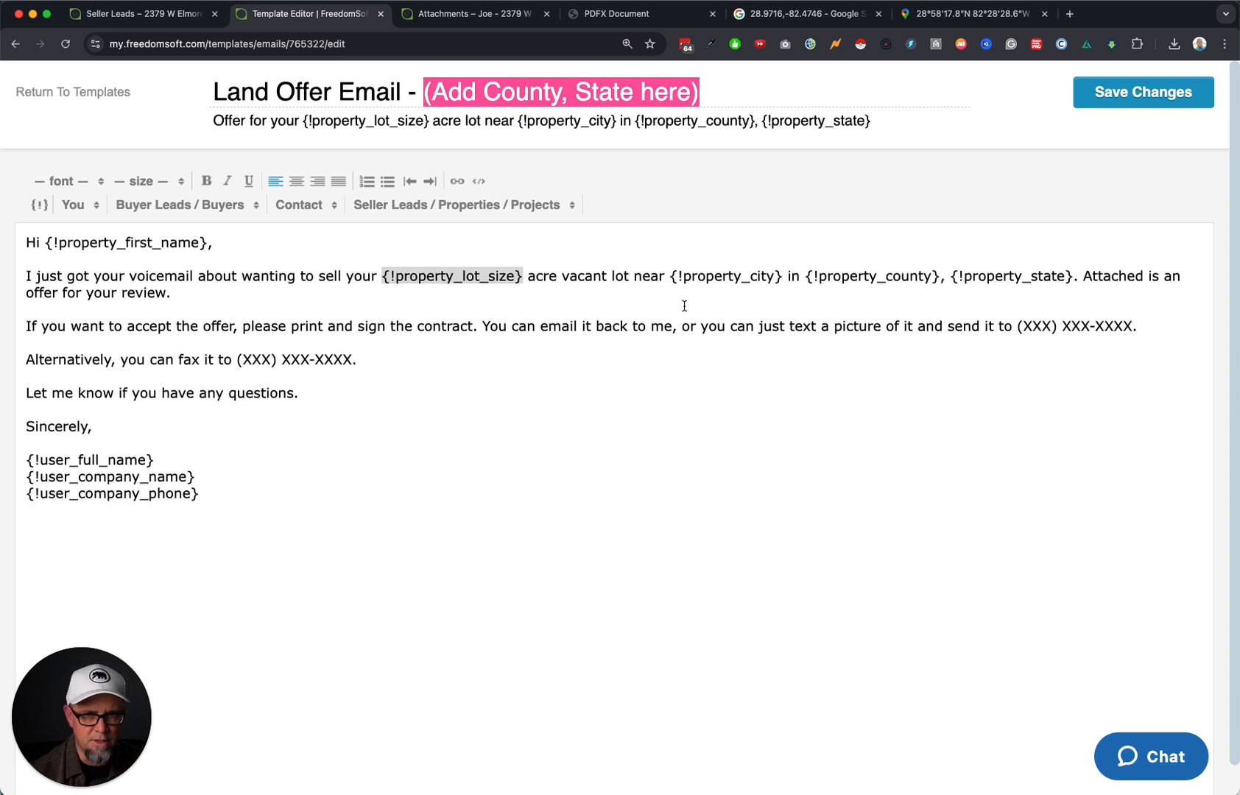
text(Citru)
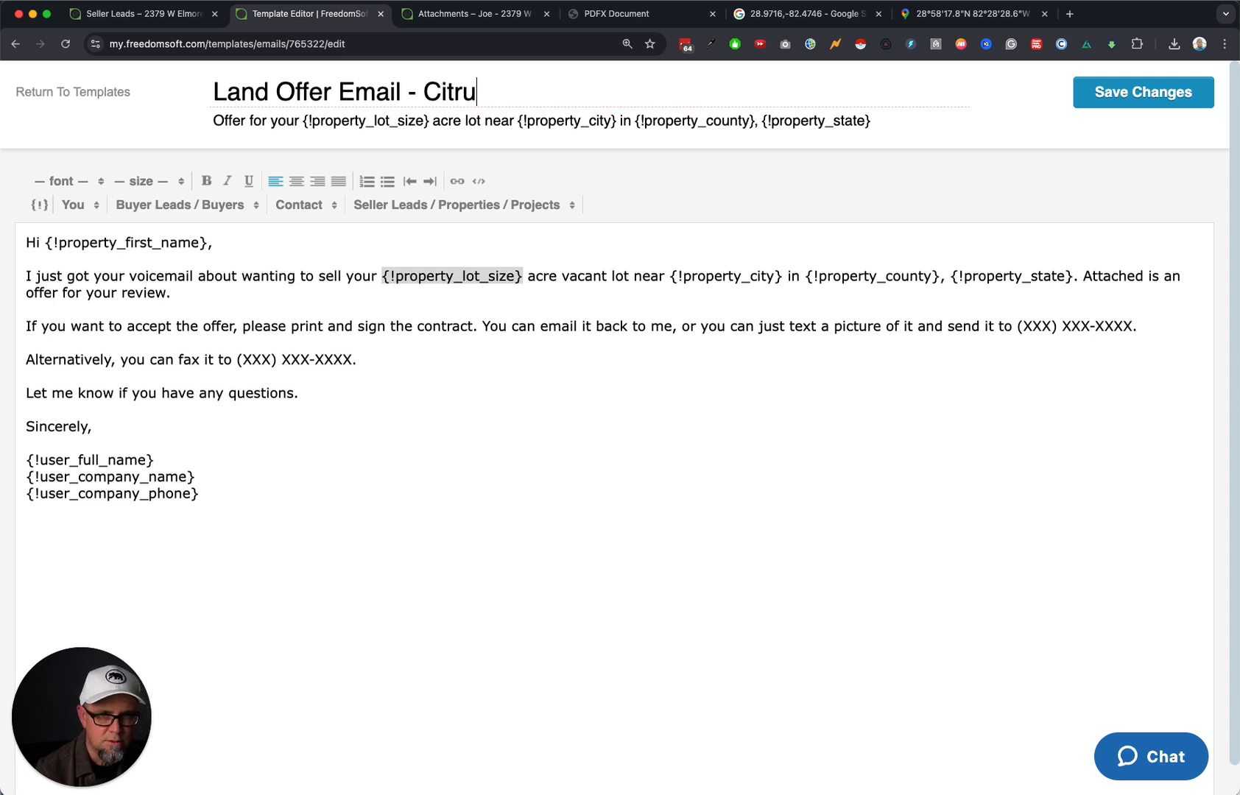
text(s County)
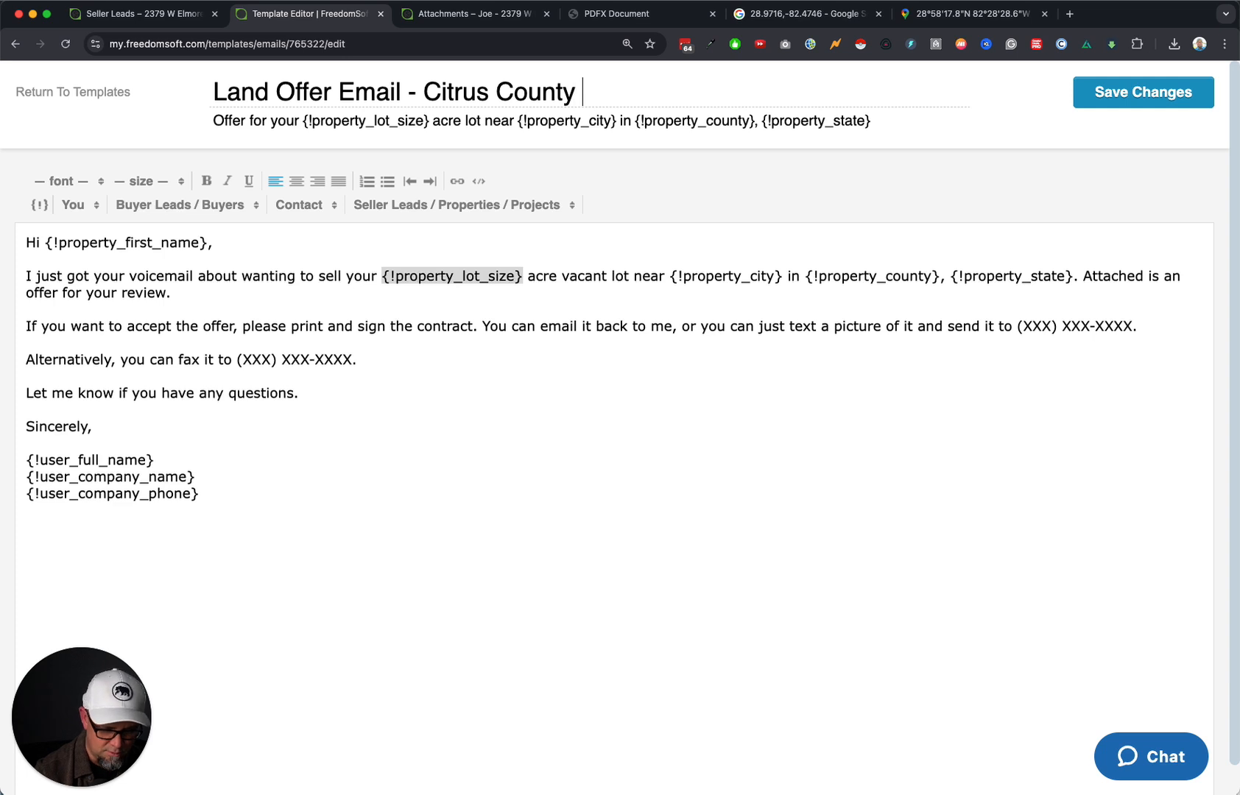
text( FL)
key(alt+BackSpace)
key(alt+BackSpace)
key(alt+BackSpace)
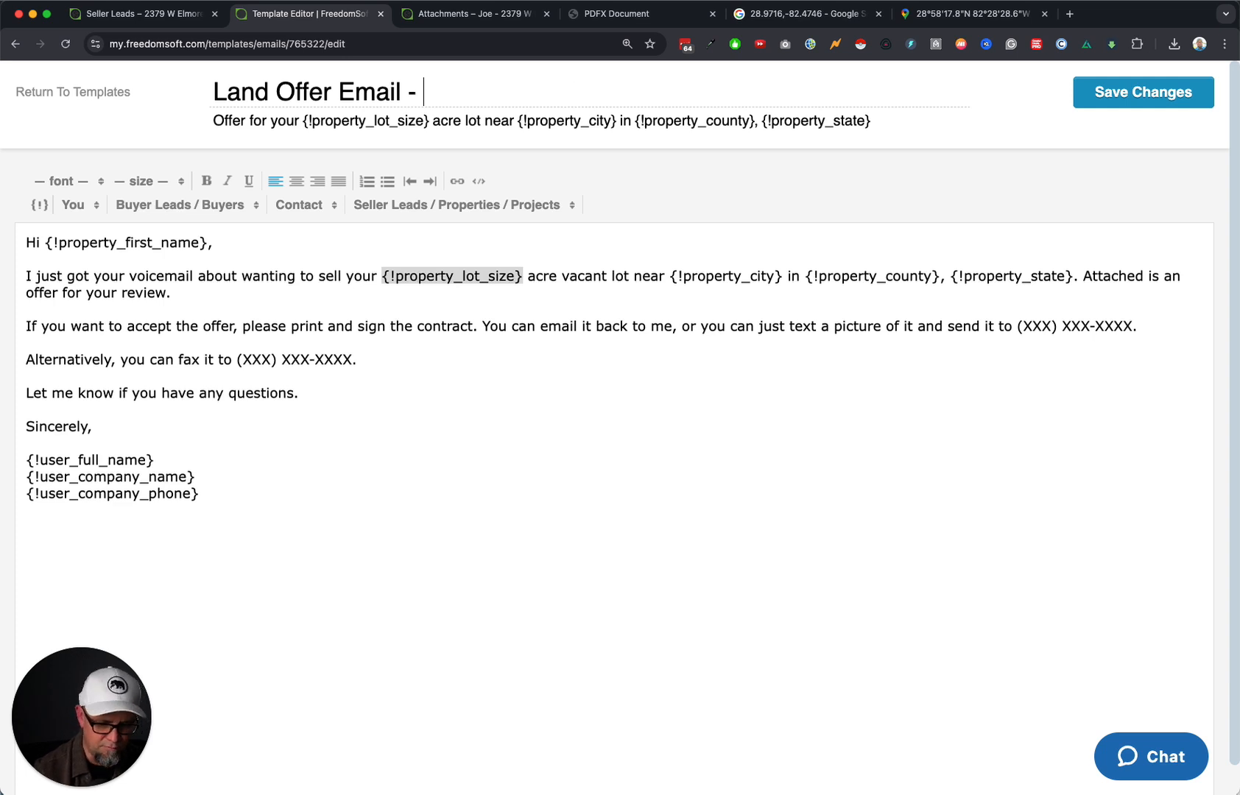
text(FL)
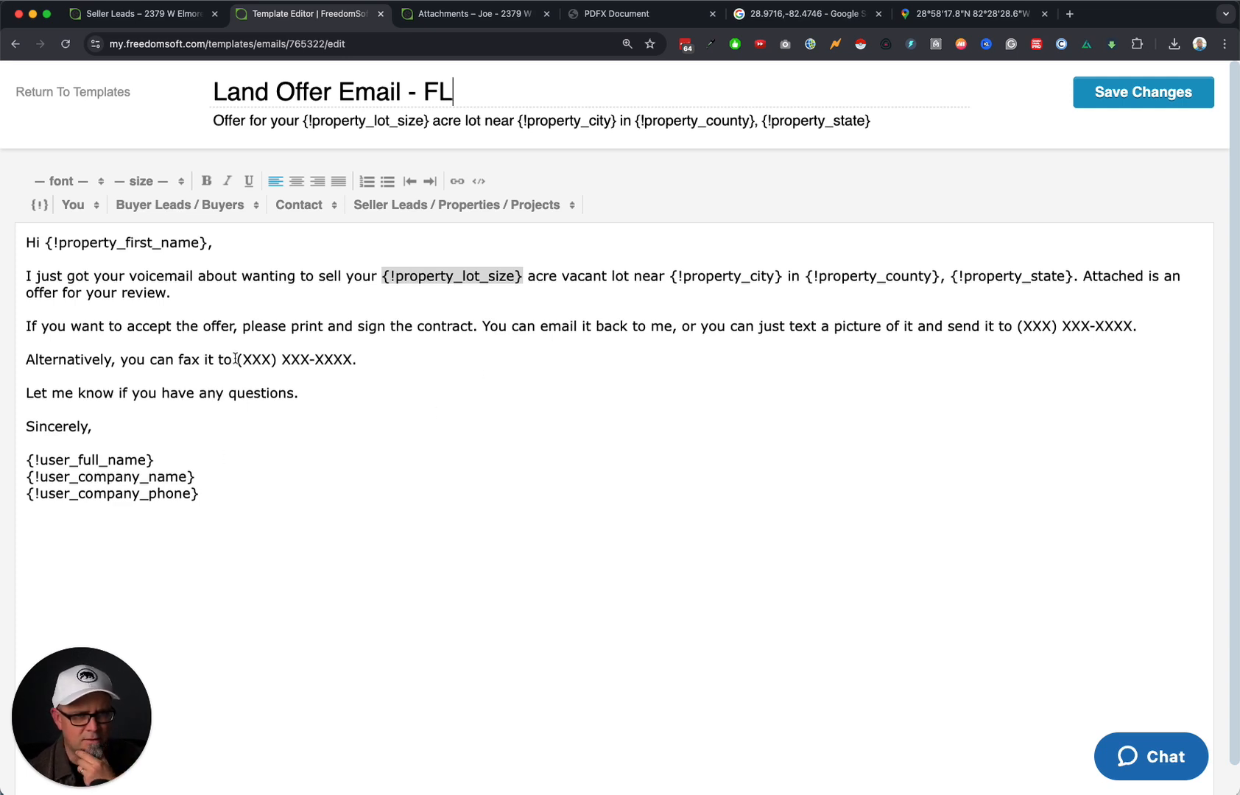
drag(236, 359, 369, 360)
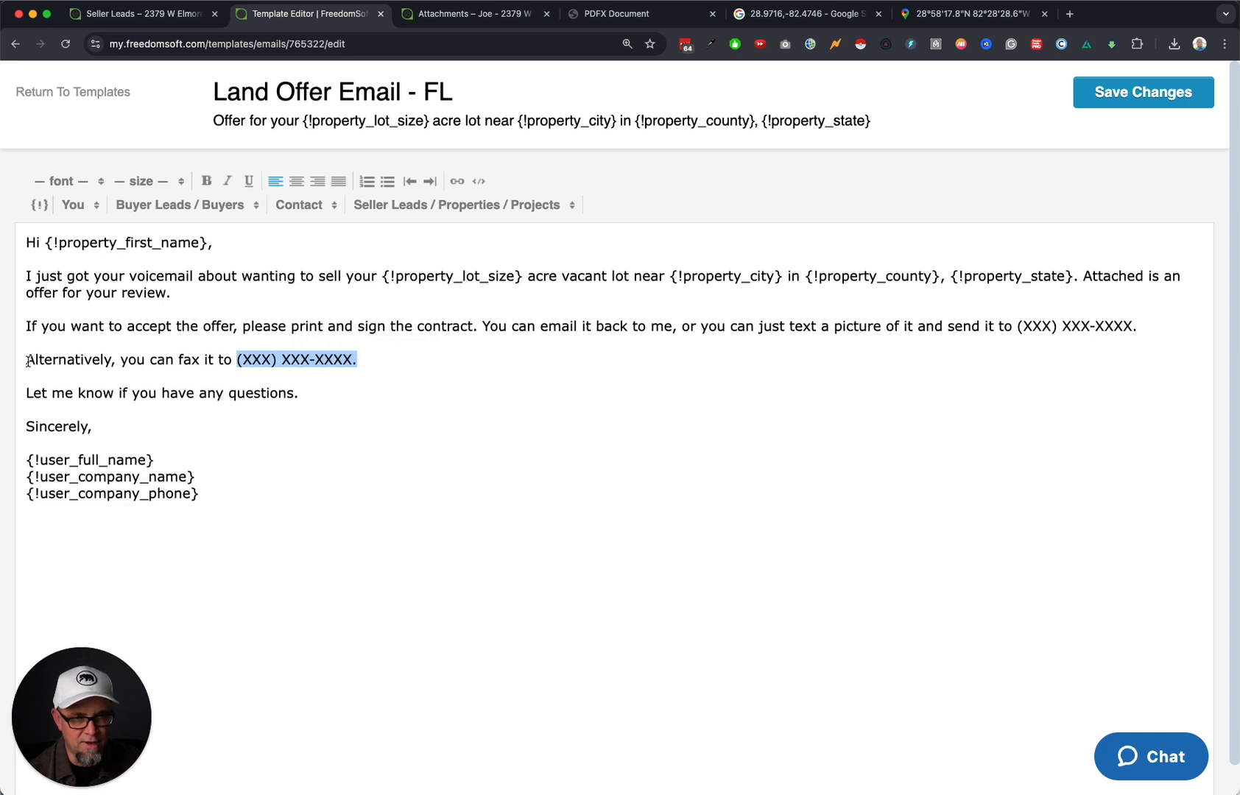
Delete the fax sentence and its leftover empty lines from the email body.
drag(27, 361, 382, 363)
right_click(383, 363)
key(super+x)
key(BackSpace)
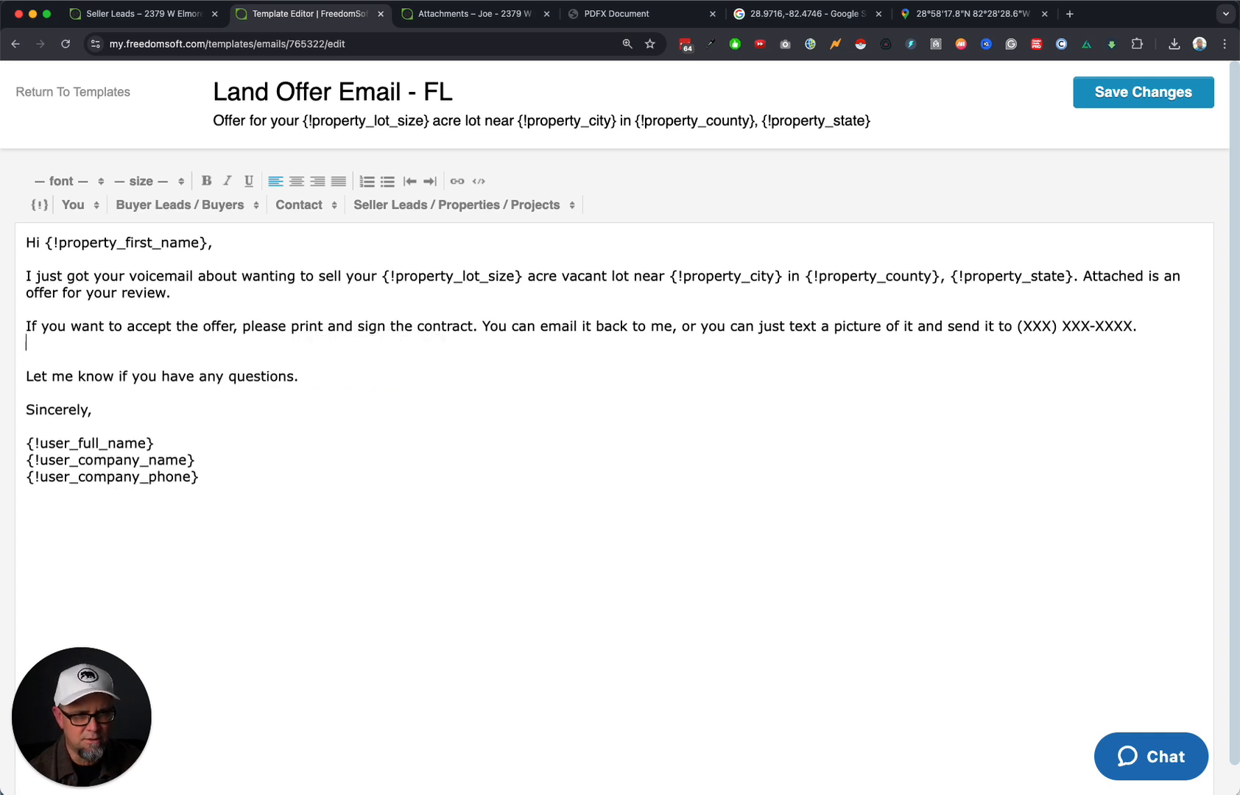
key(BackSpace)
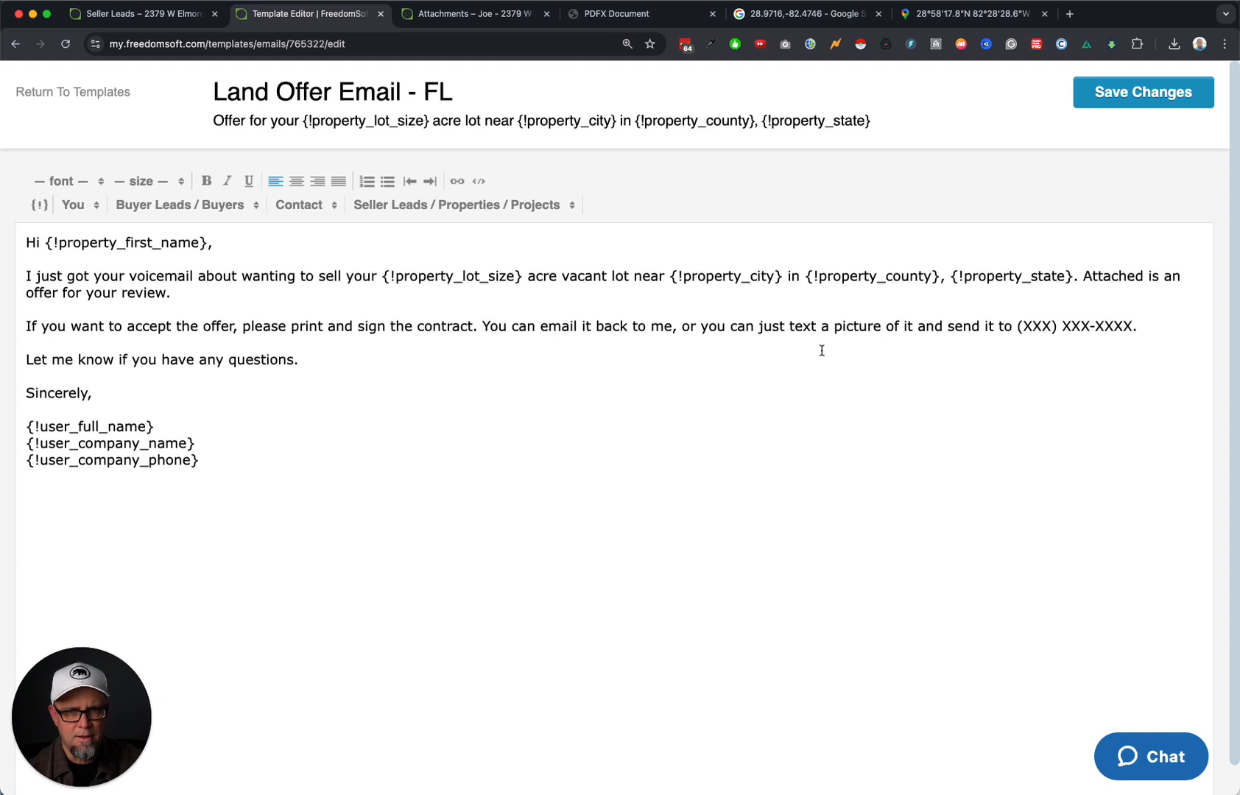
Replace the (XXX) XXX-XXXX placeholder with the real callback number and save the template.
drag(1017, 329, 1146, 326)
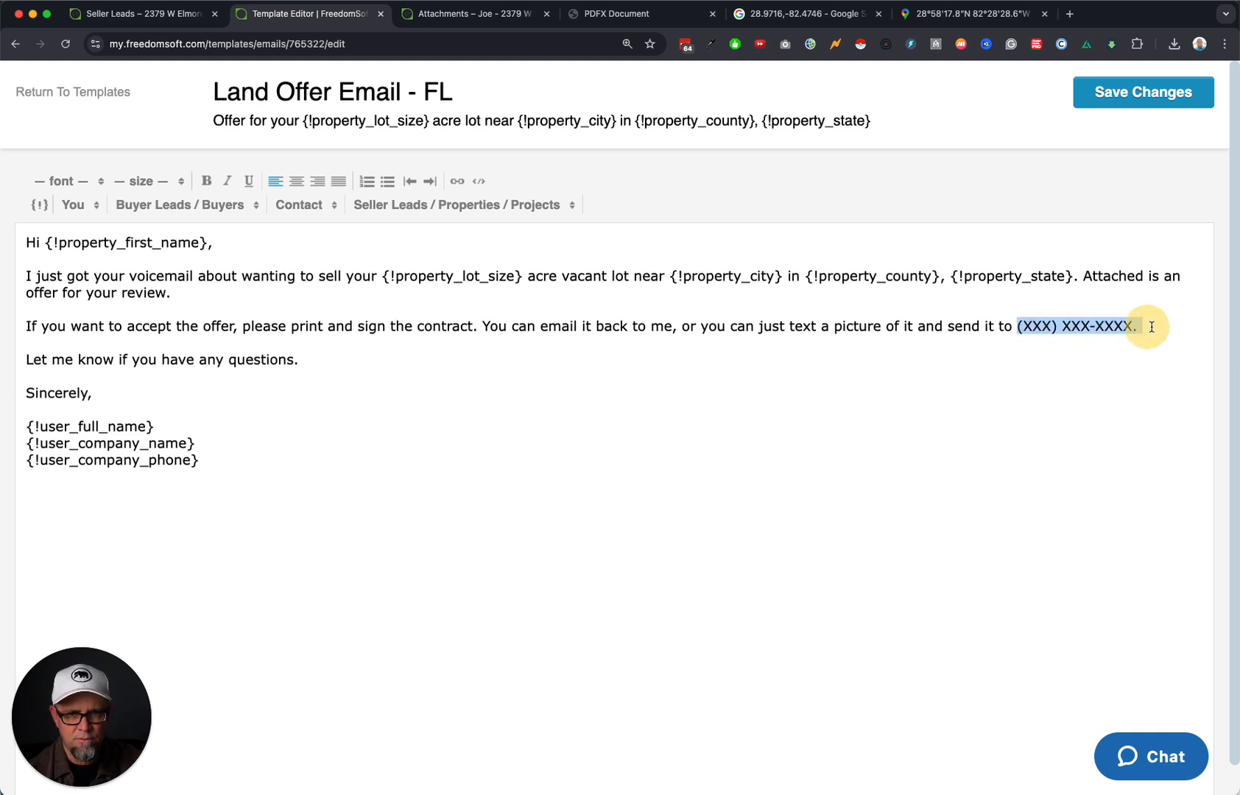
right_click(1146, 327)
key(super+x)
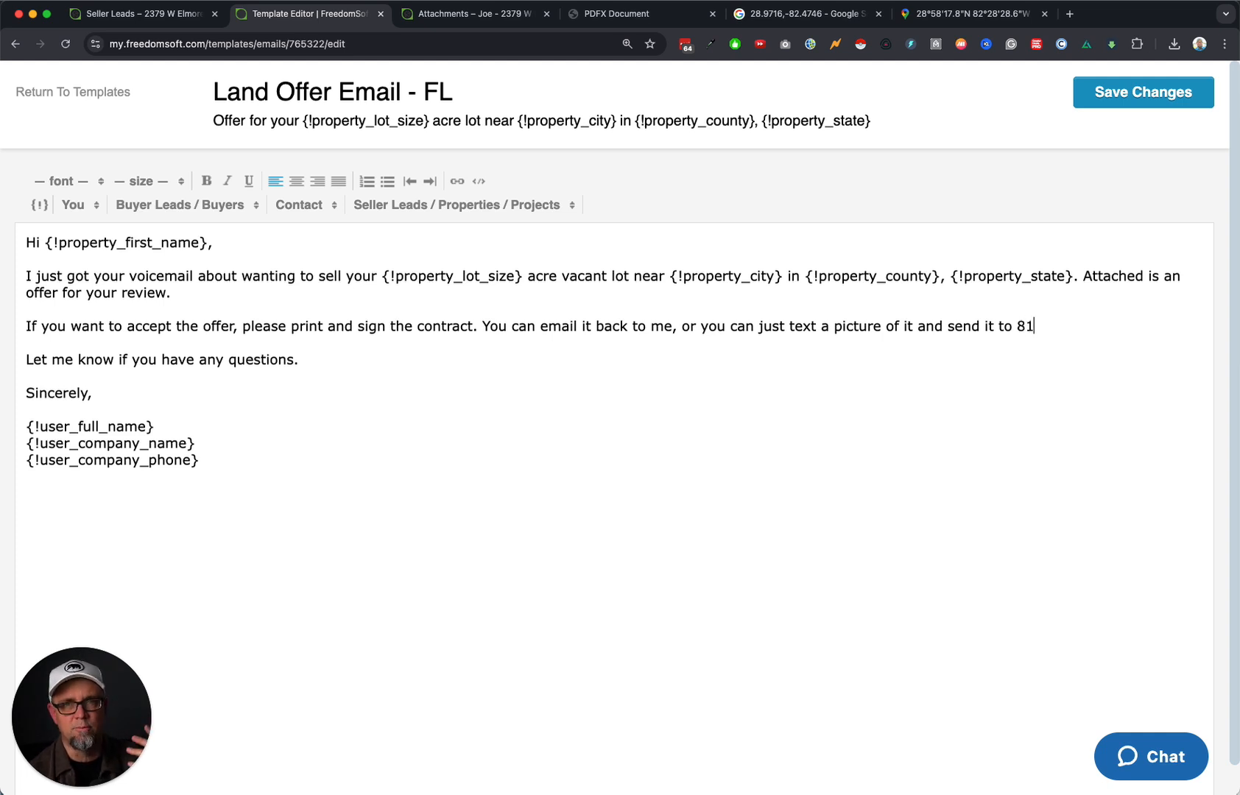
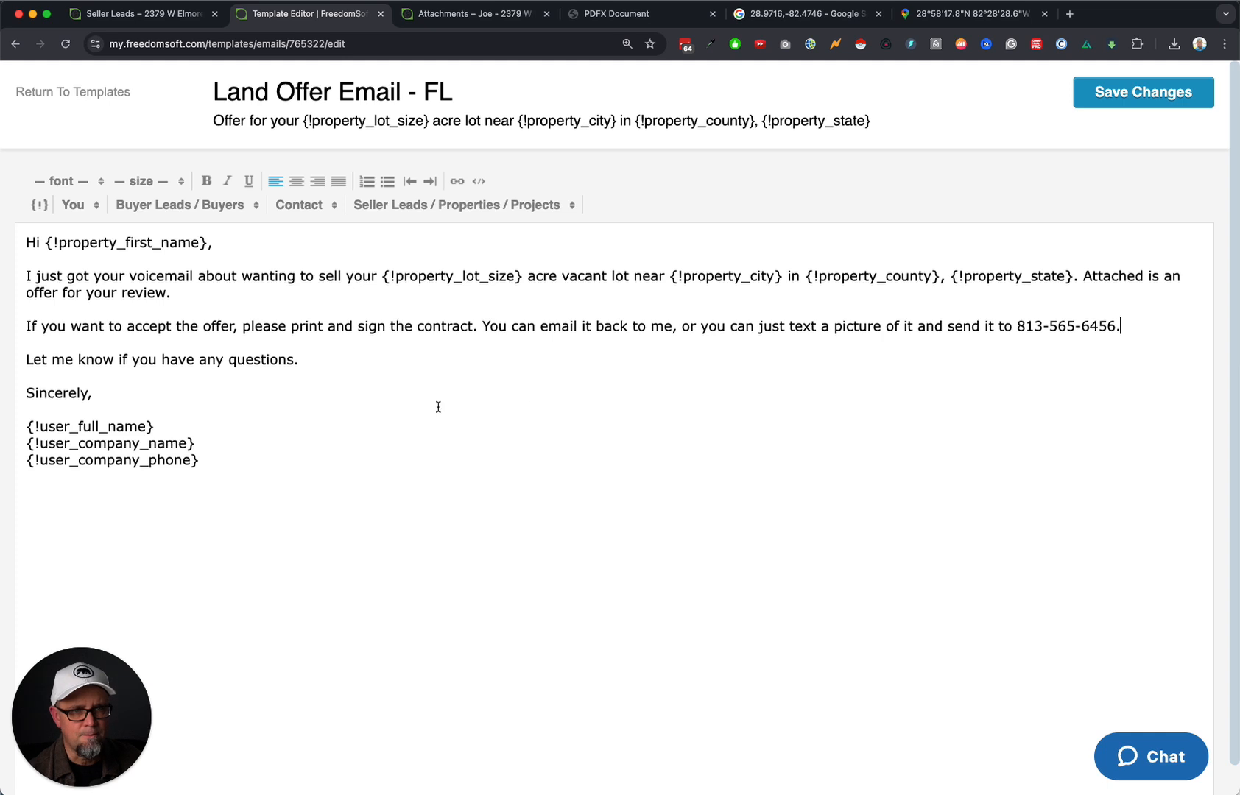
drag(324, 471, 34, 246)
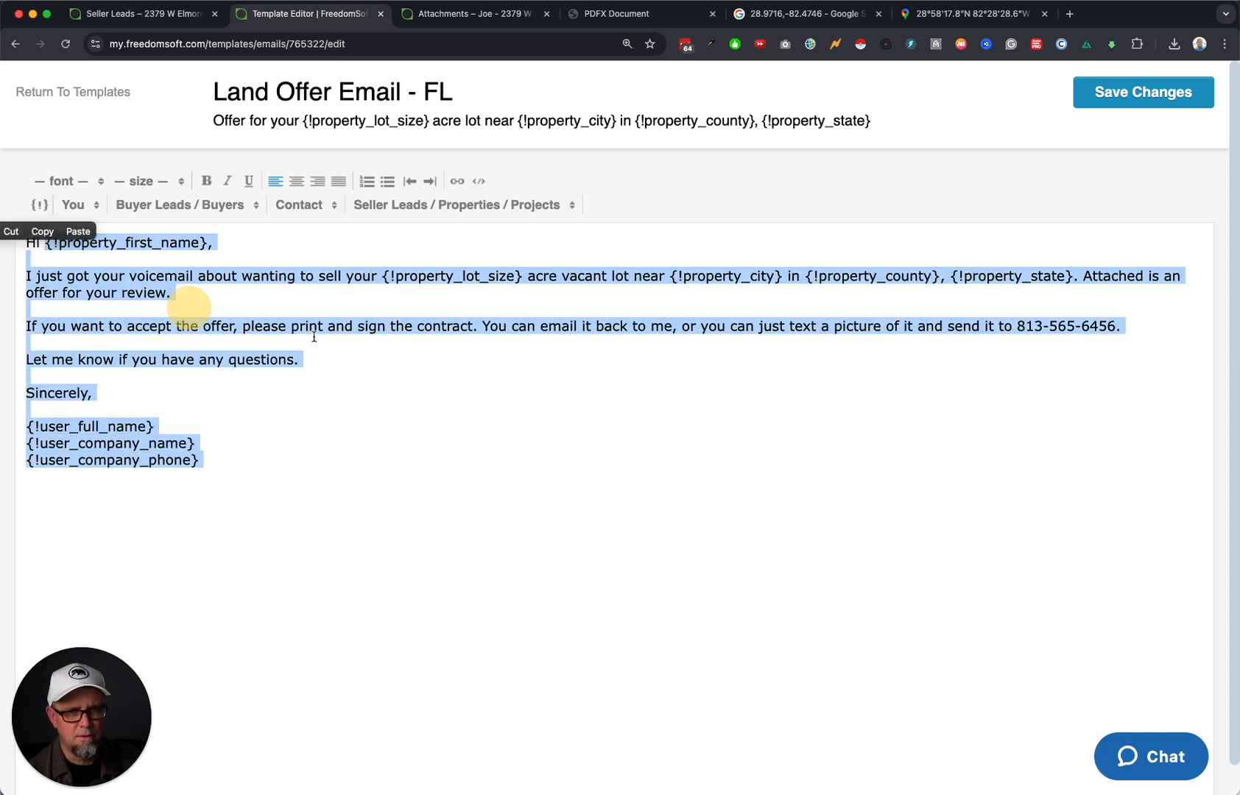
click(522, 381)
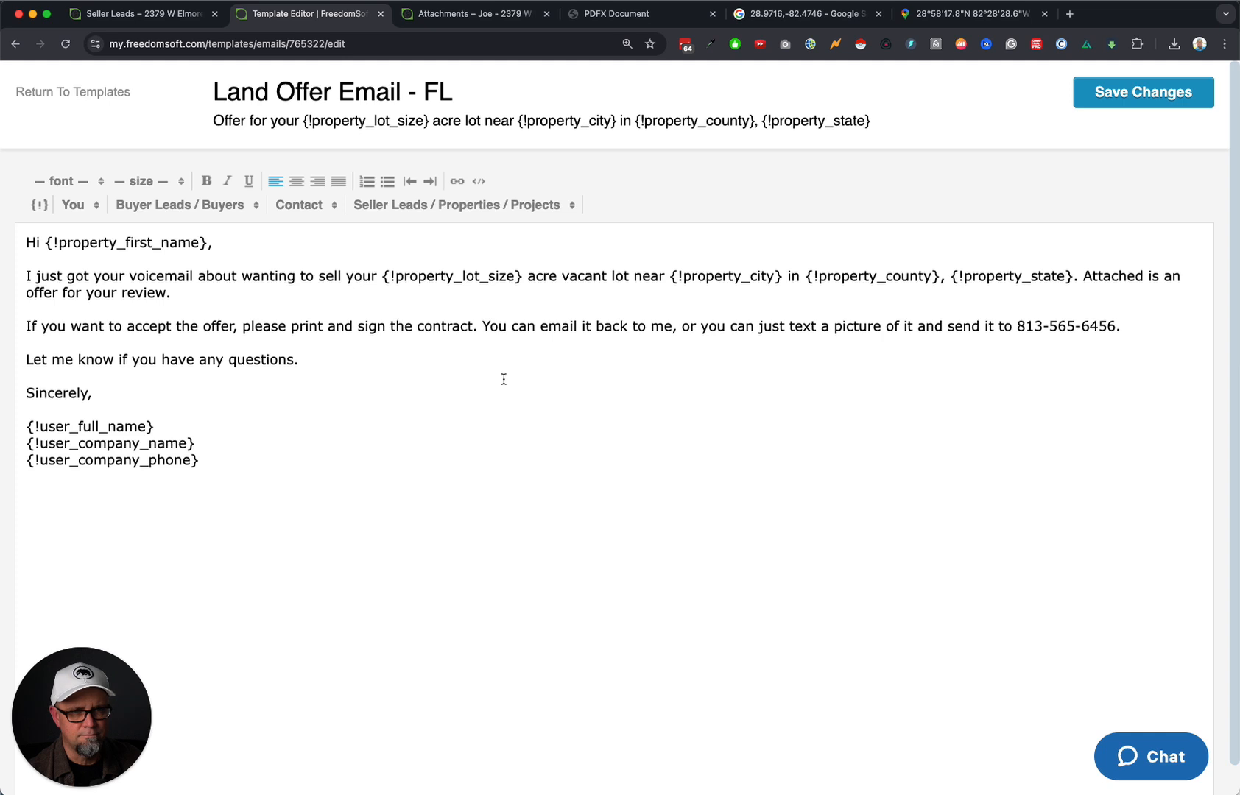
click(1140, 99)
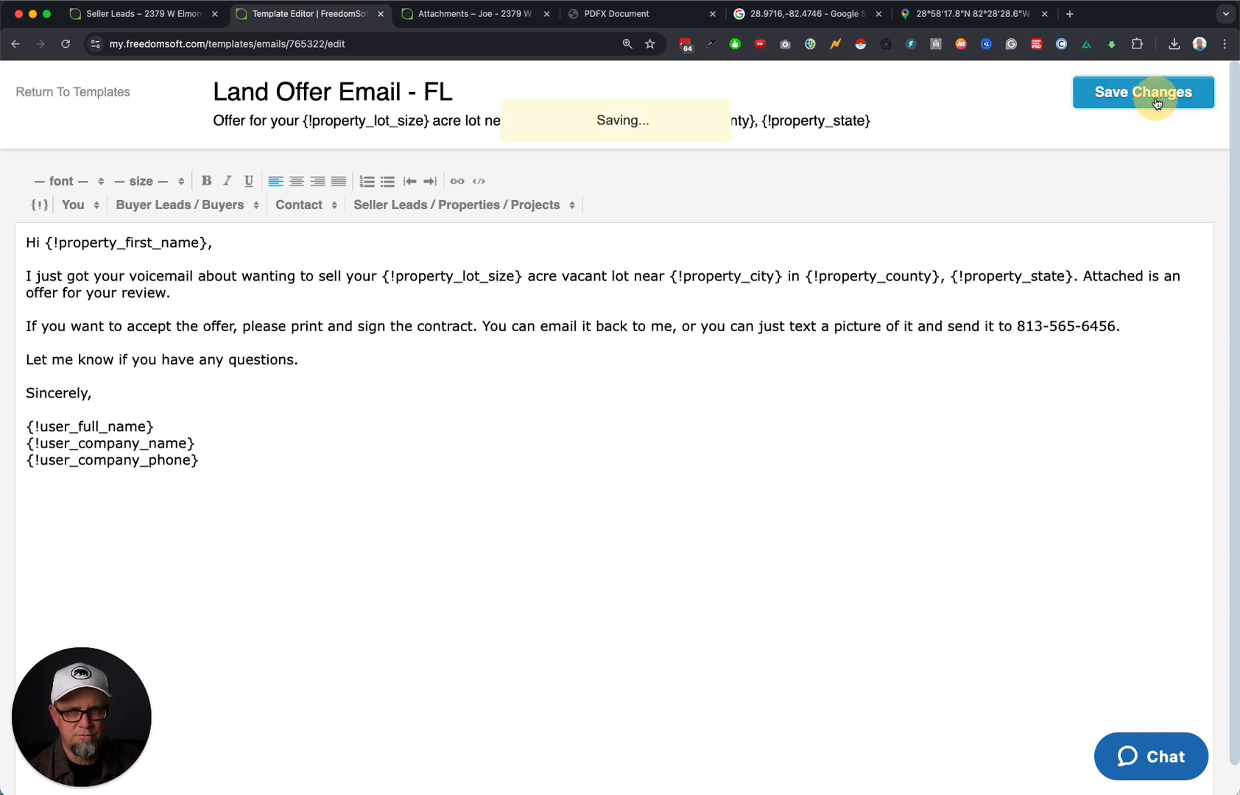
click(67, 94)
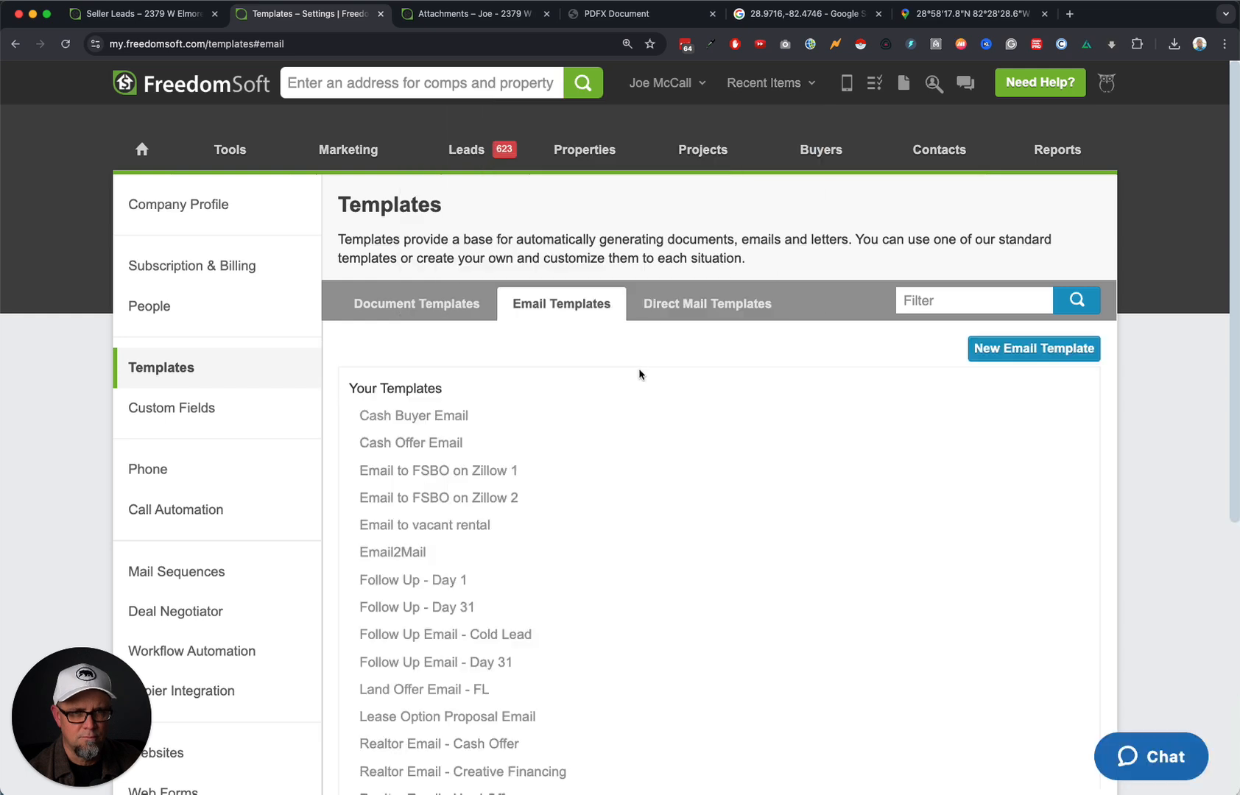
Duplicate Land Offer Email - FL and open the new Land Offer Email - FL Copy for editing.
scroll(427, 663, down, 3)
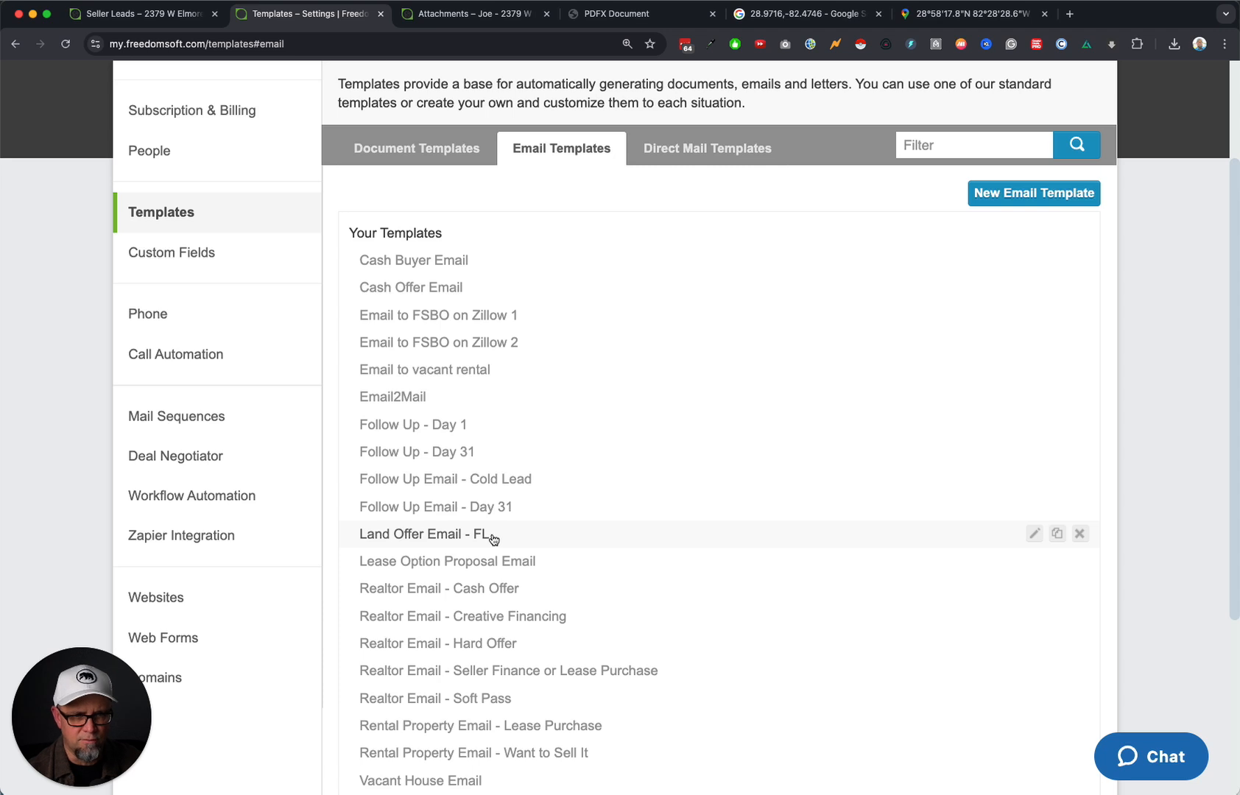
click(1058, 533)
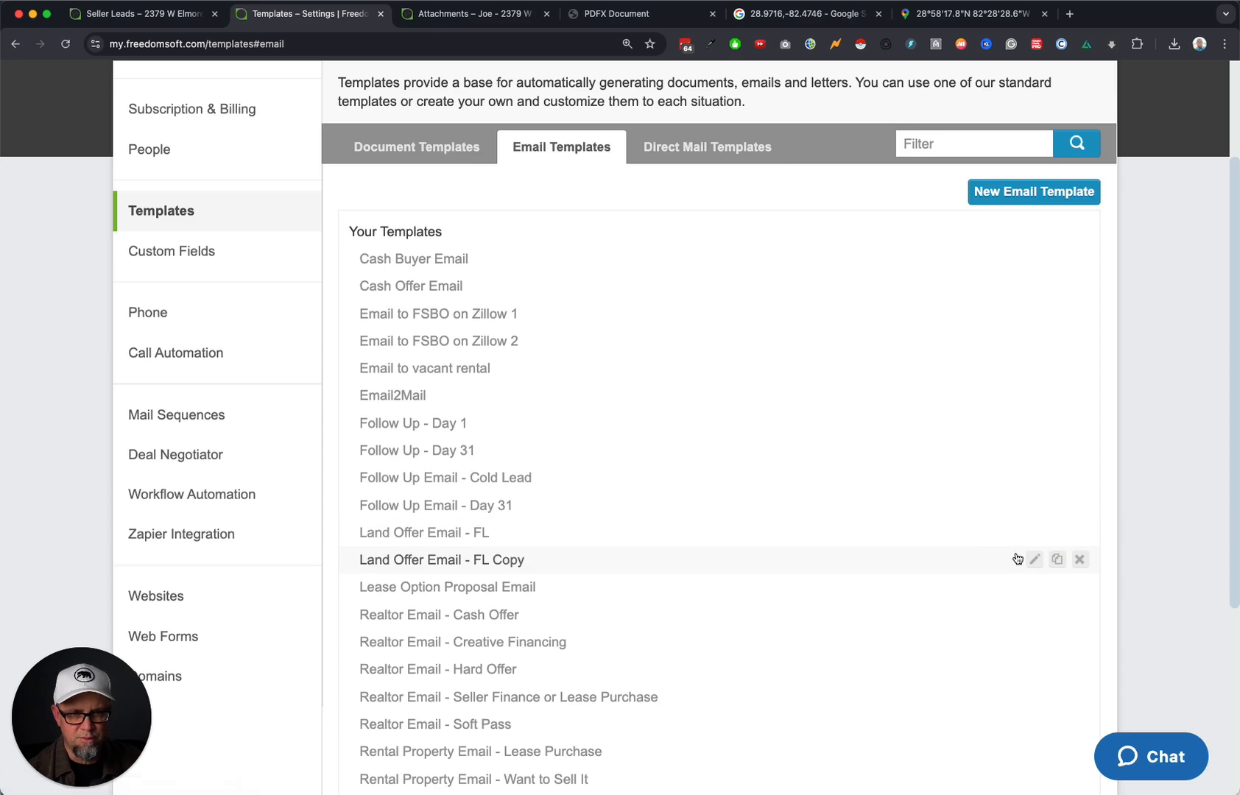
click(1033, 559)
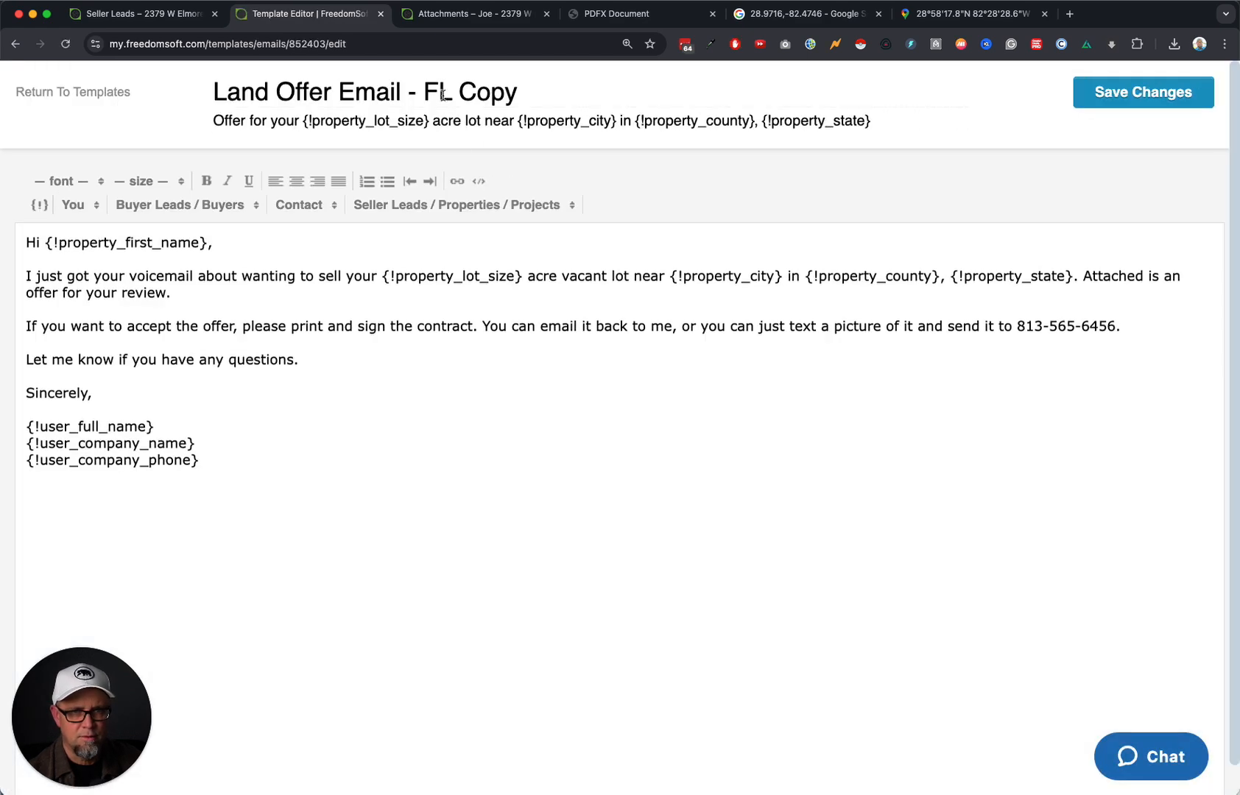
Retitle the copy Land Offer Email - OR, enter a different callback number, and save it.
double_click(436, 93)
text(OR)
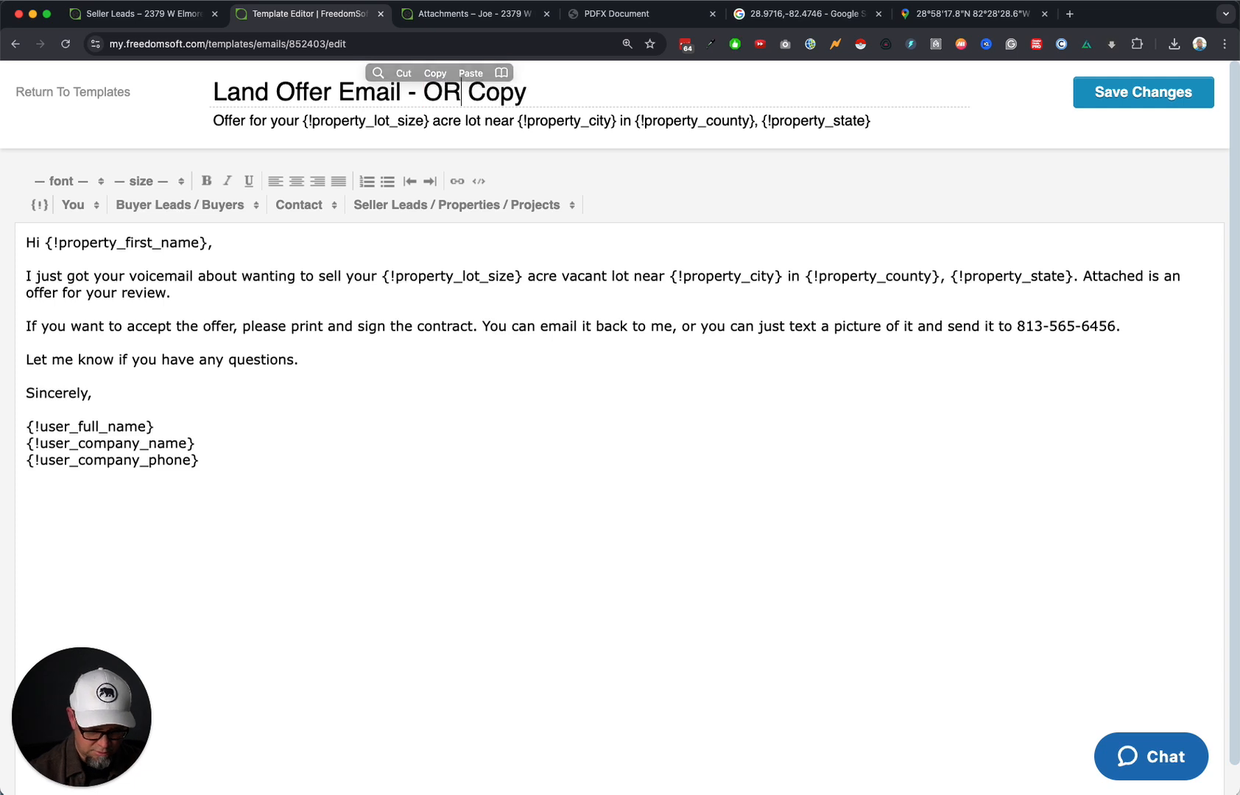
key(shift+End)
key(BackSpace)
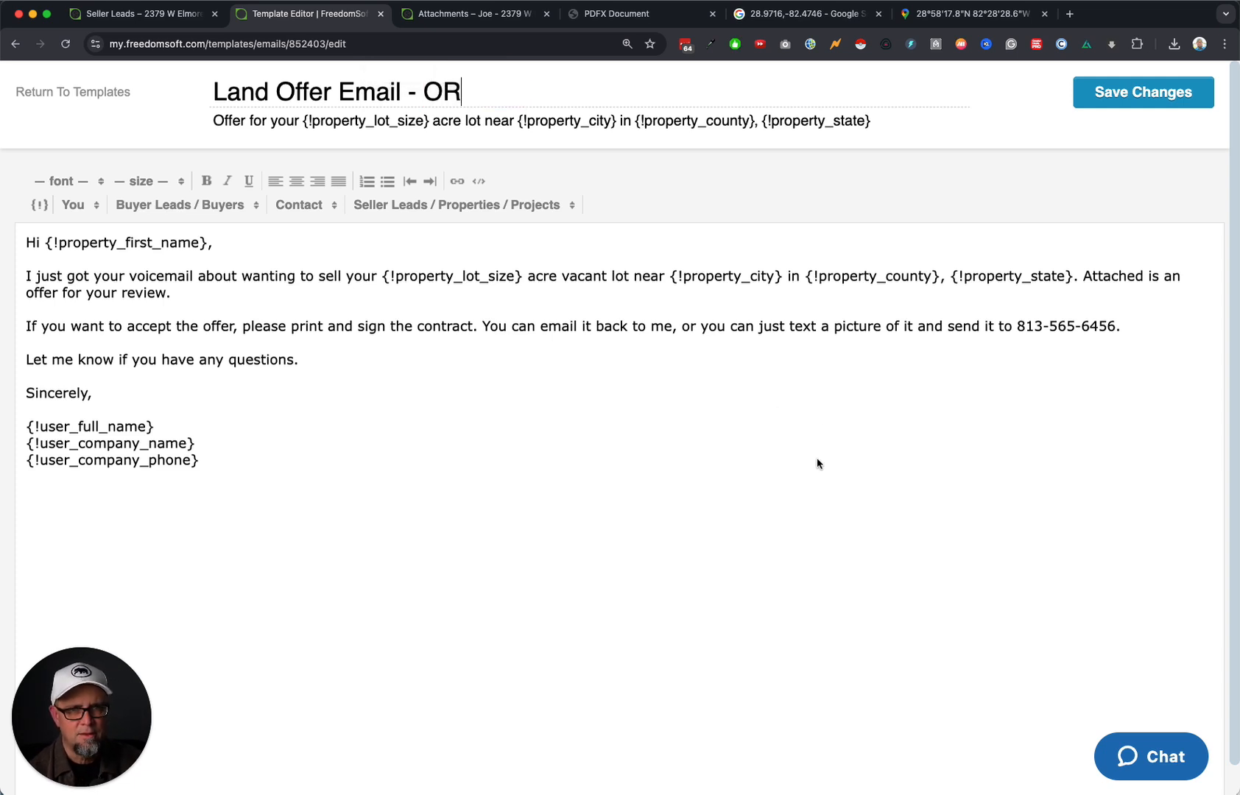
drag(1019, 326, 1118, 328)
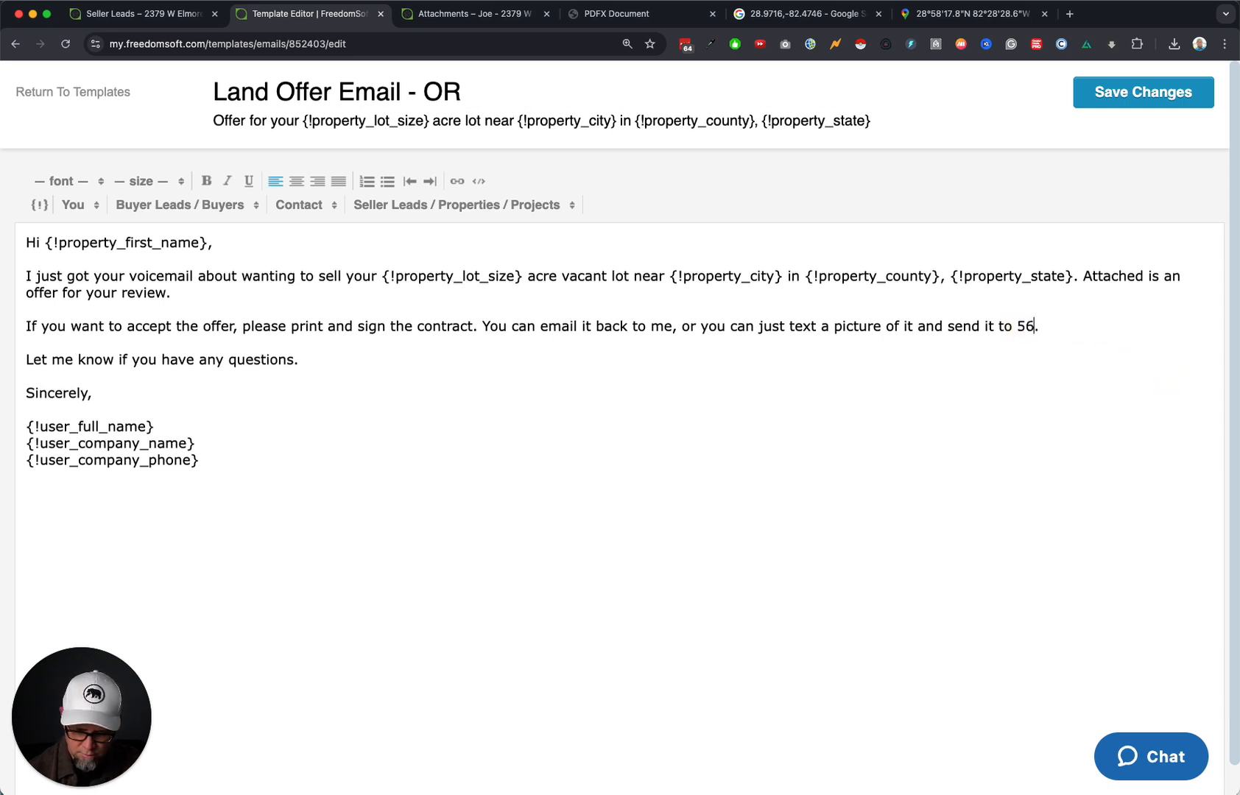
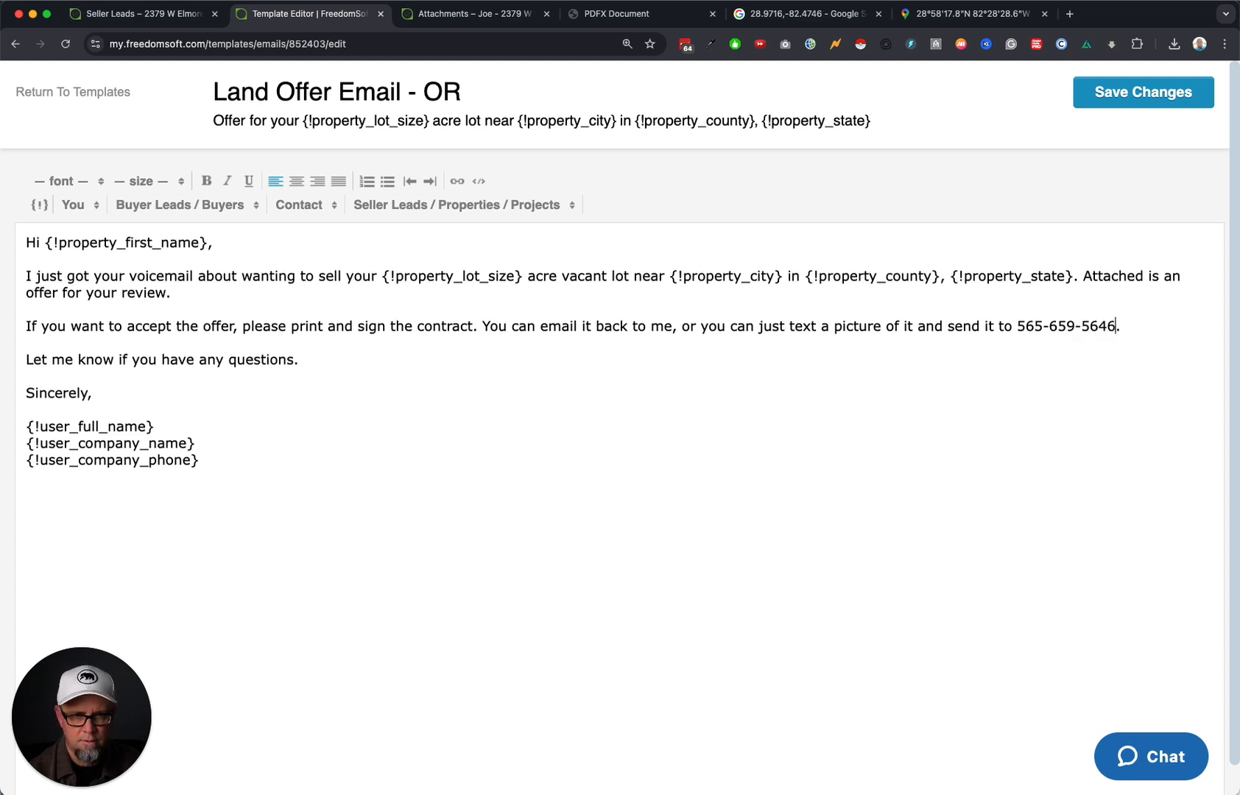
click(573, 525)
click(1167, 95)
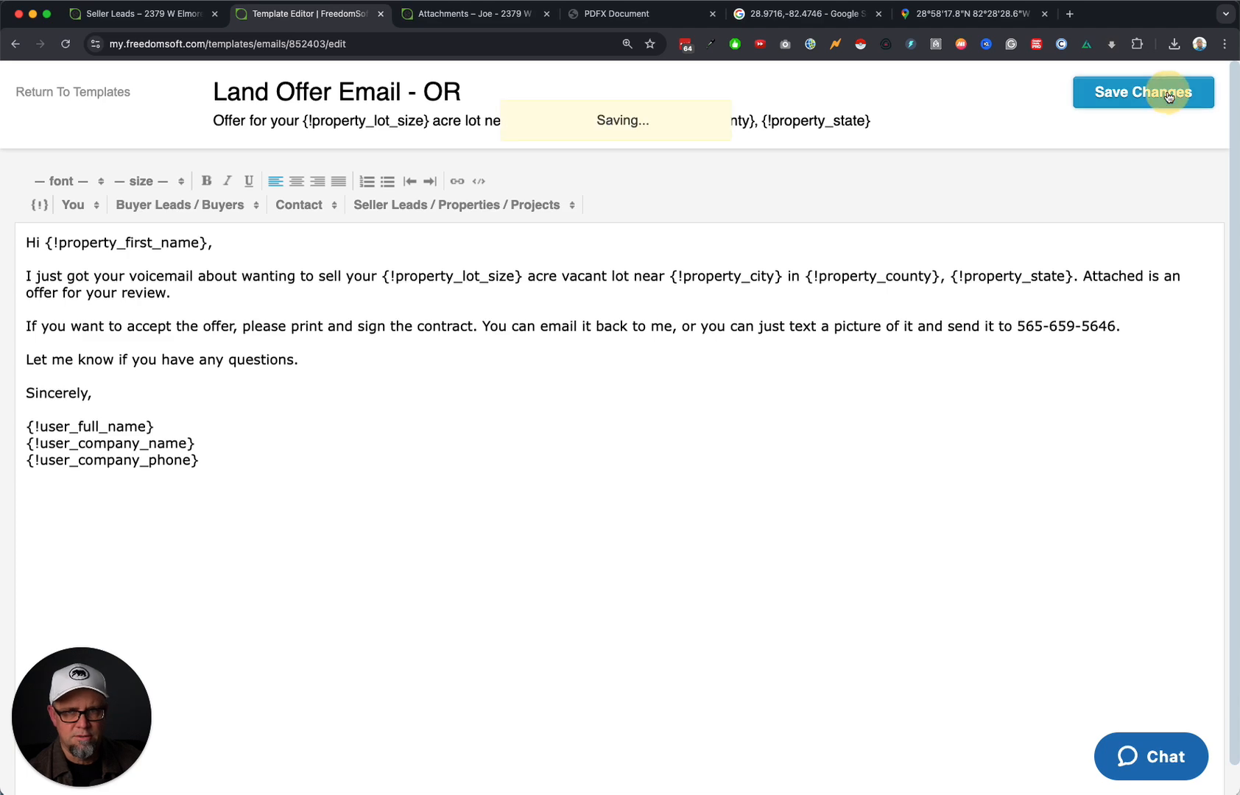
click(56, 95)
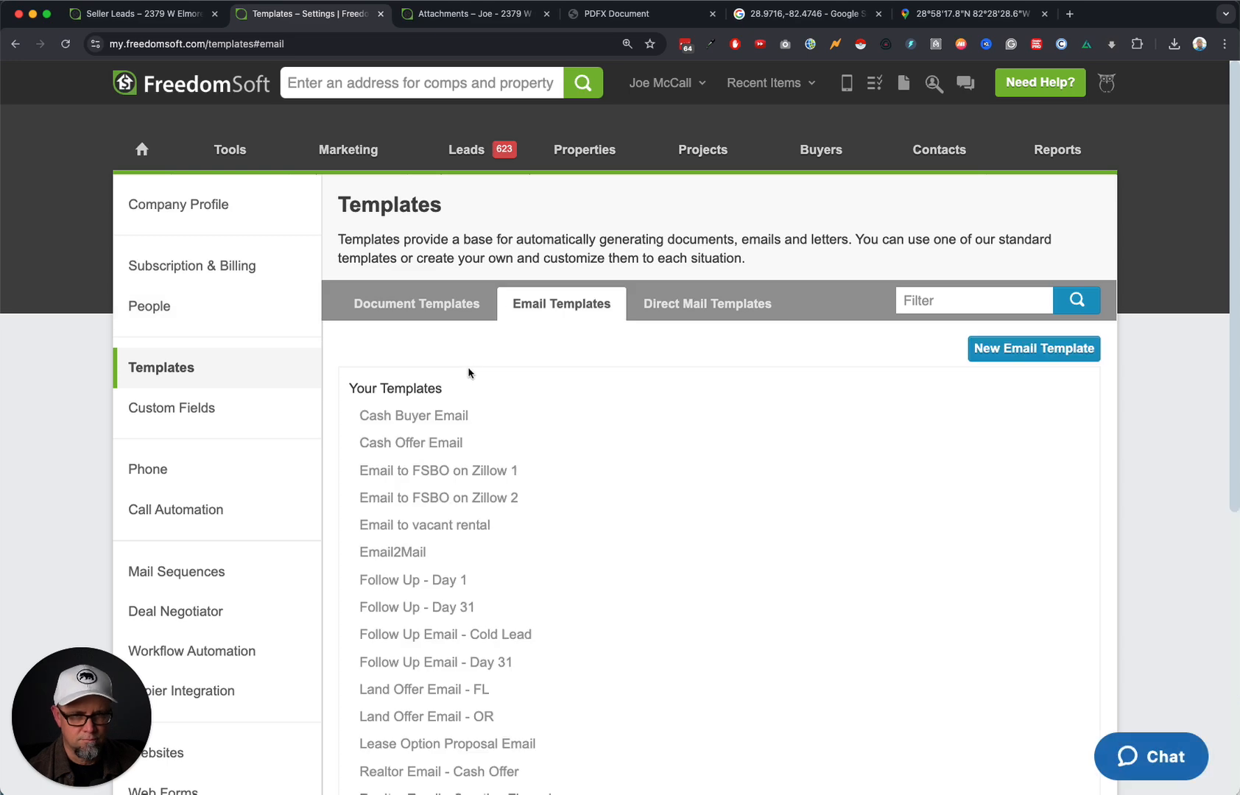
Reopen Land Offer Email - FL to check it, then return to the templates list.
scroll(535, 628, down, 5)
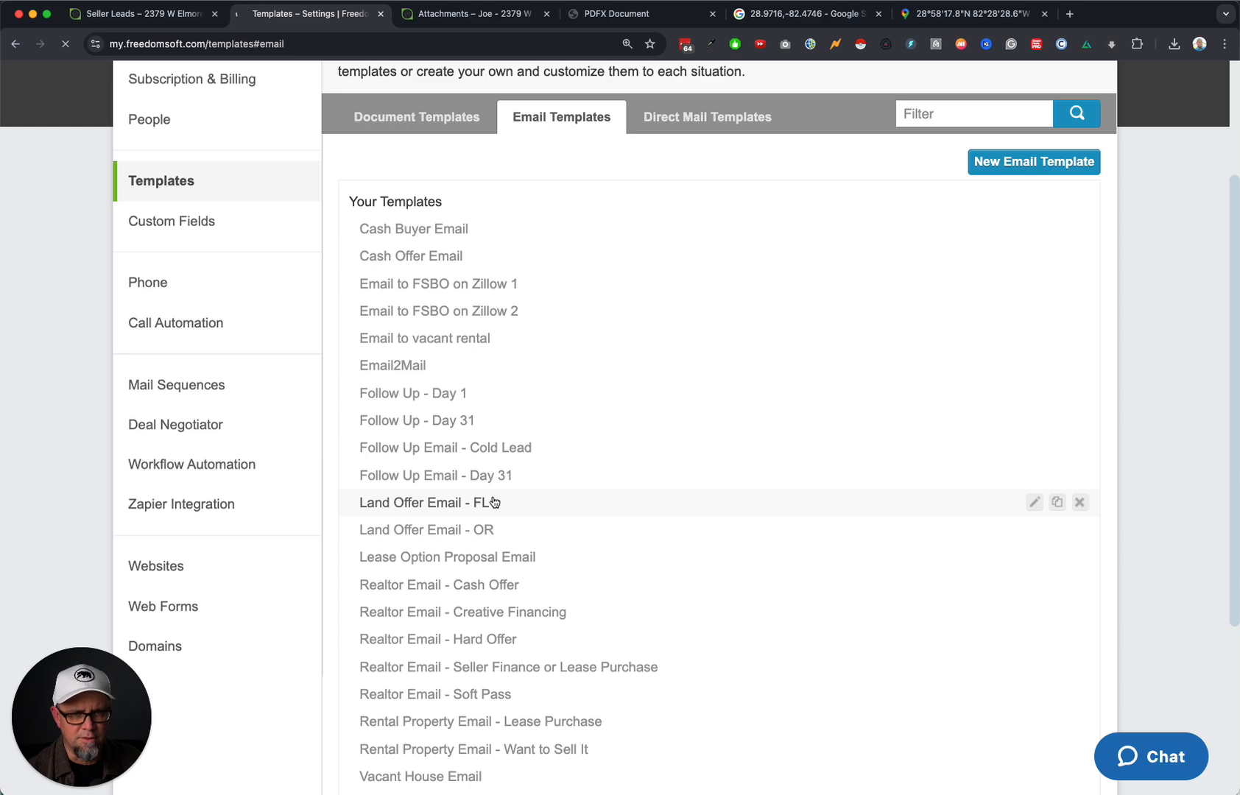
click(494, 502)
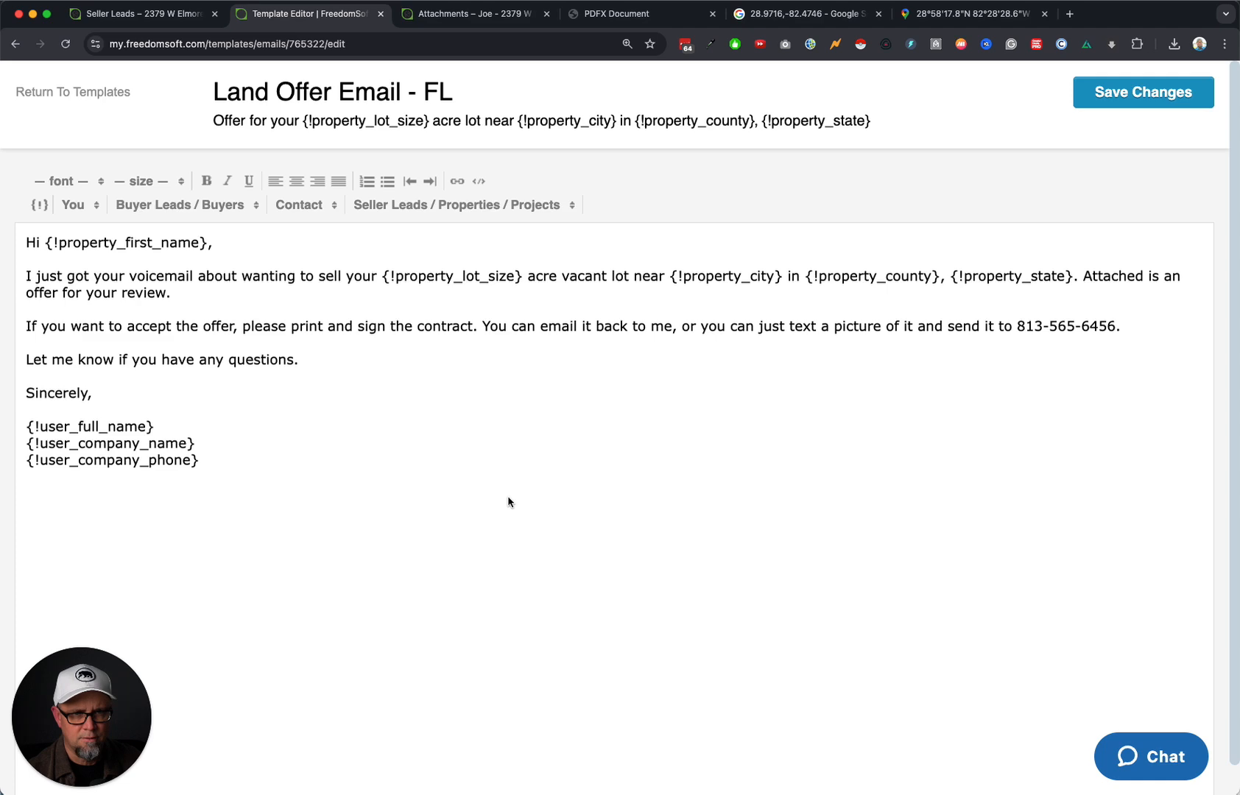
click(66, 92)
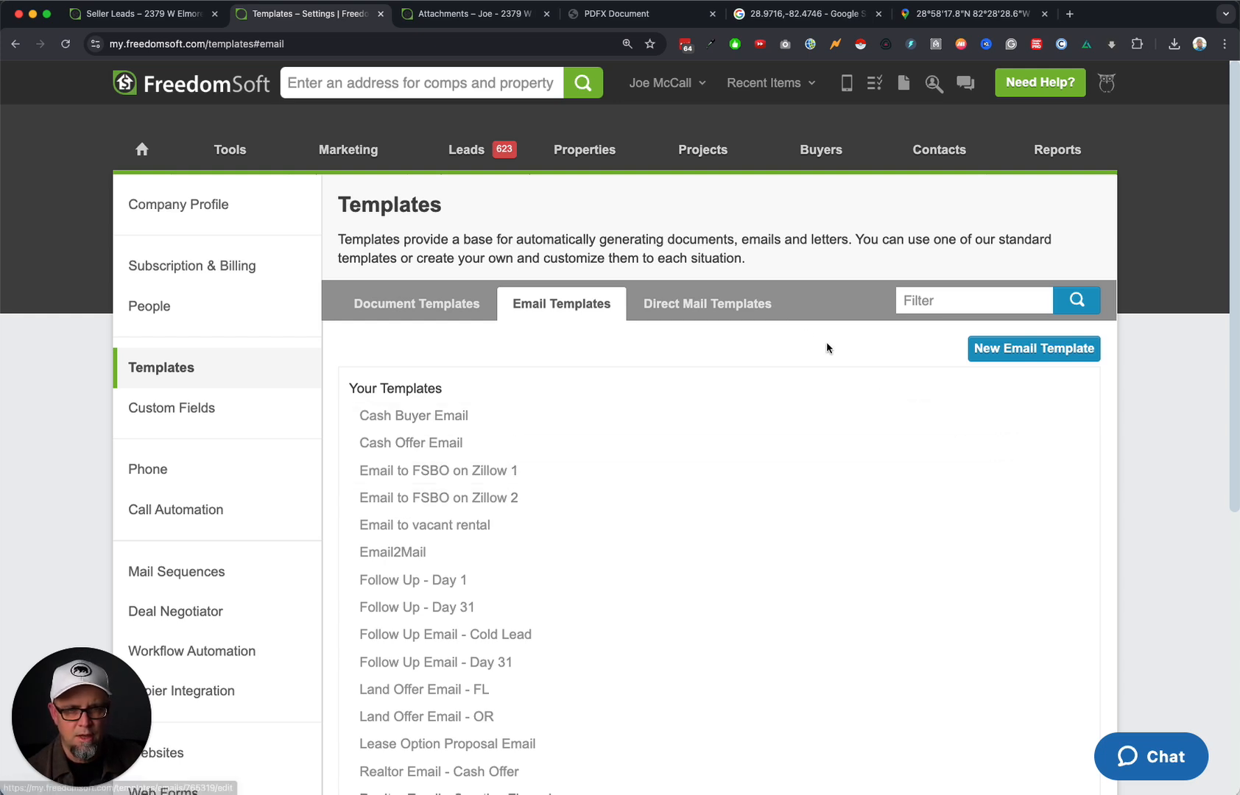
Back on the lead's attachments page, discard the empty draft and start a new email with contract.pdf.
click(801, 88)
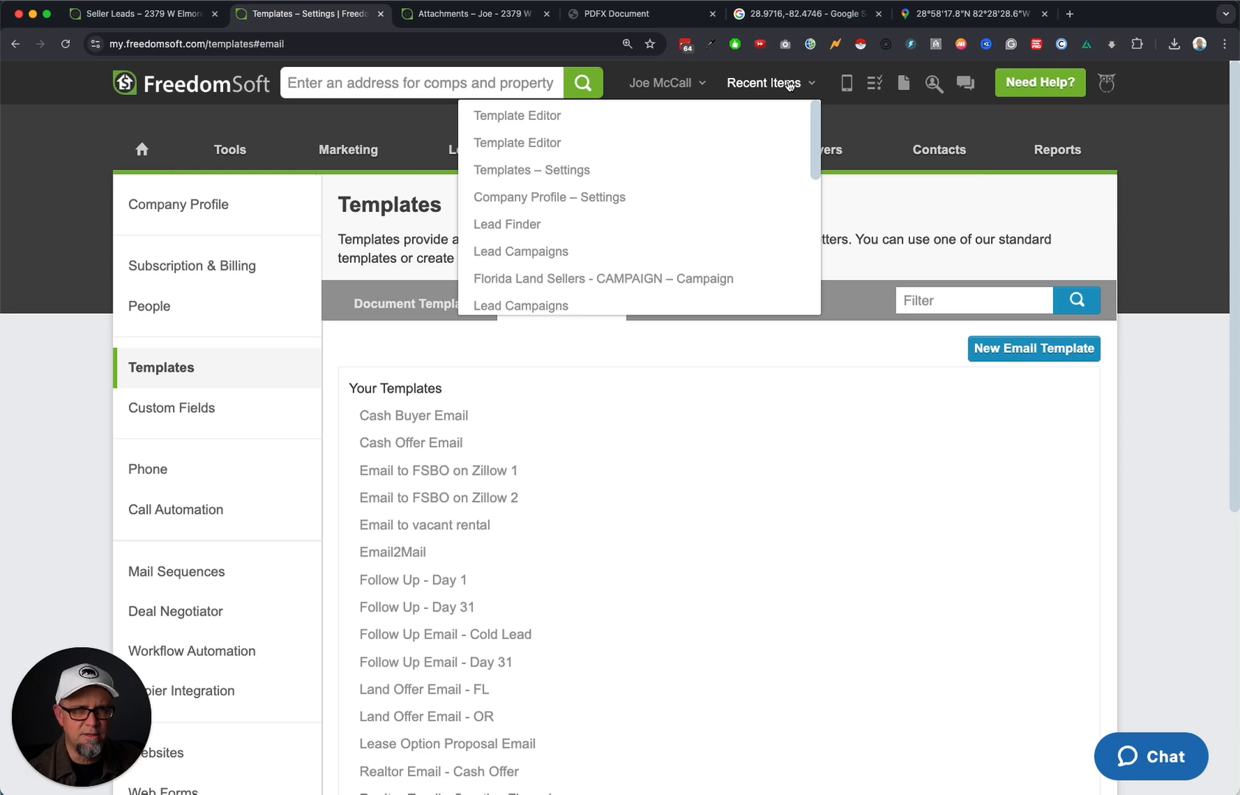
scroll(709, 267, down, 4)
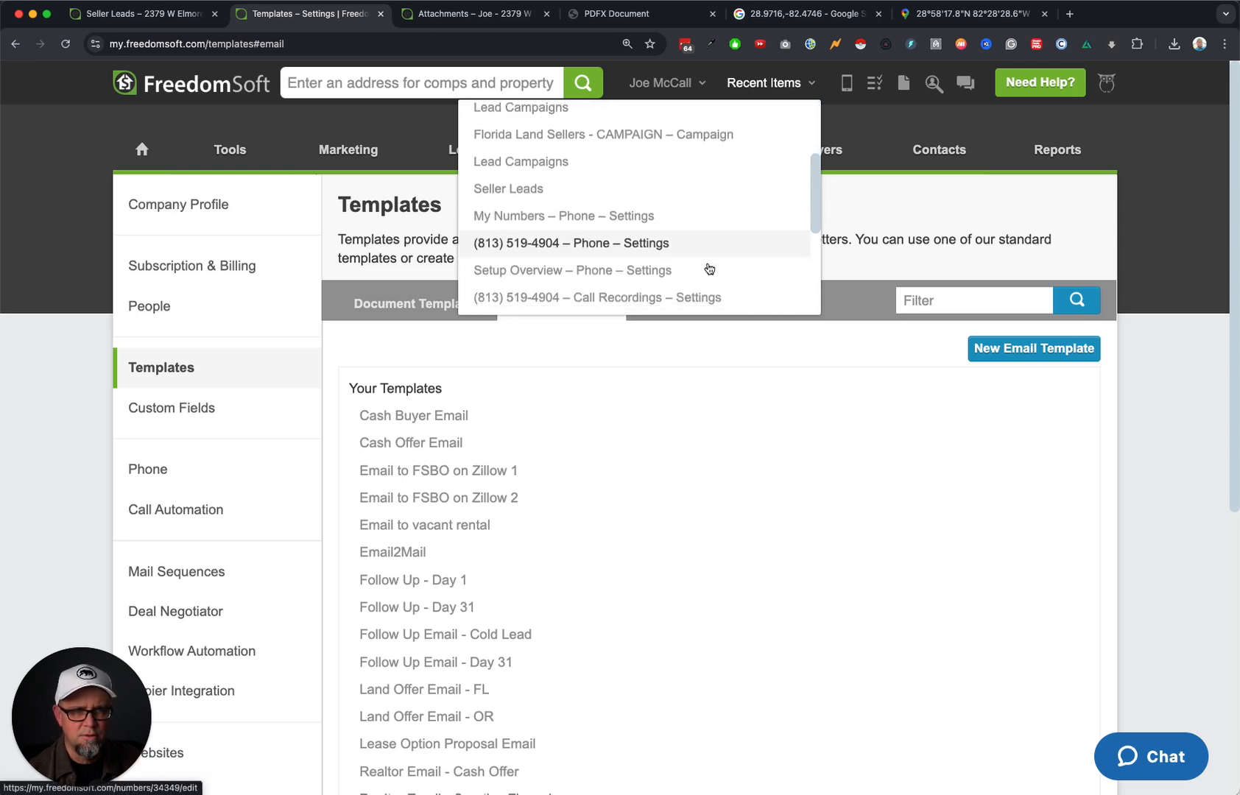
click(484, 22)
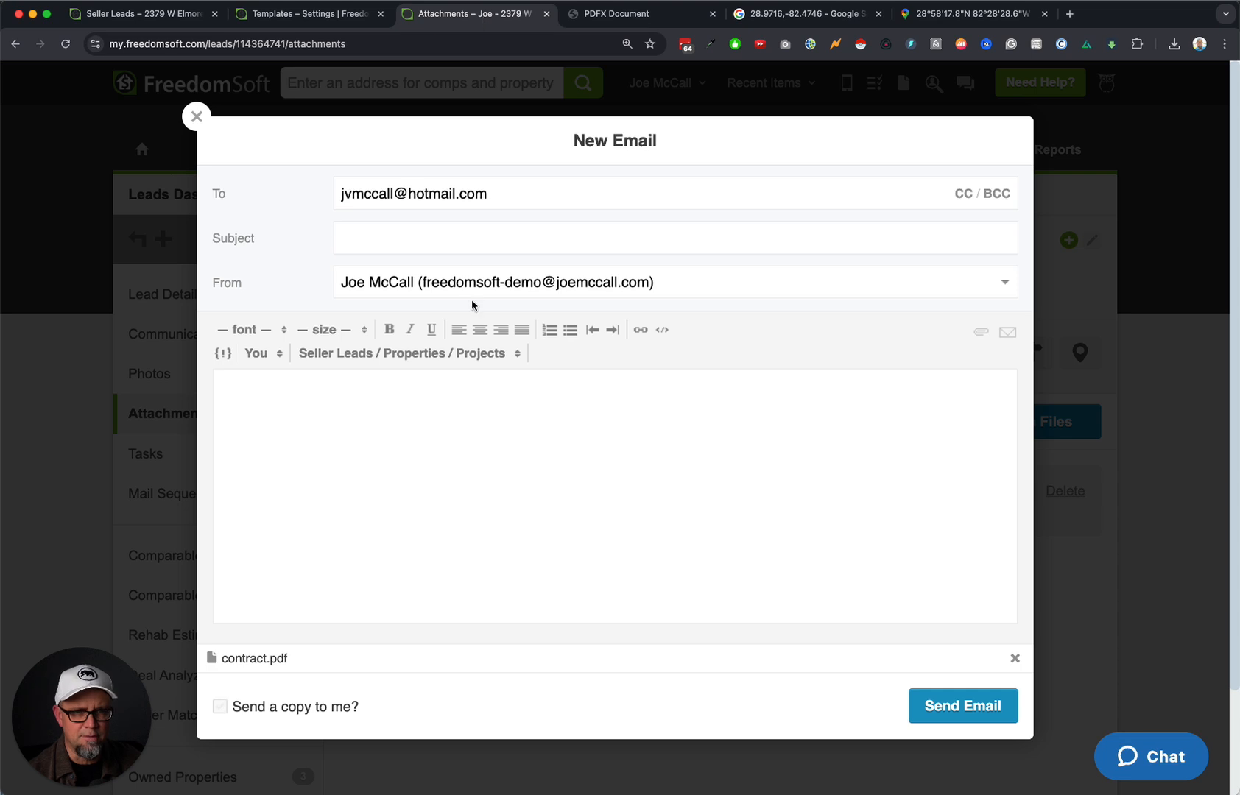
click(196, 116)
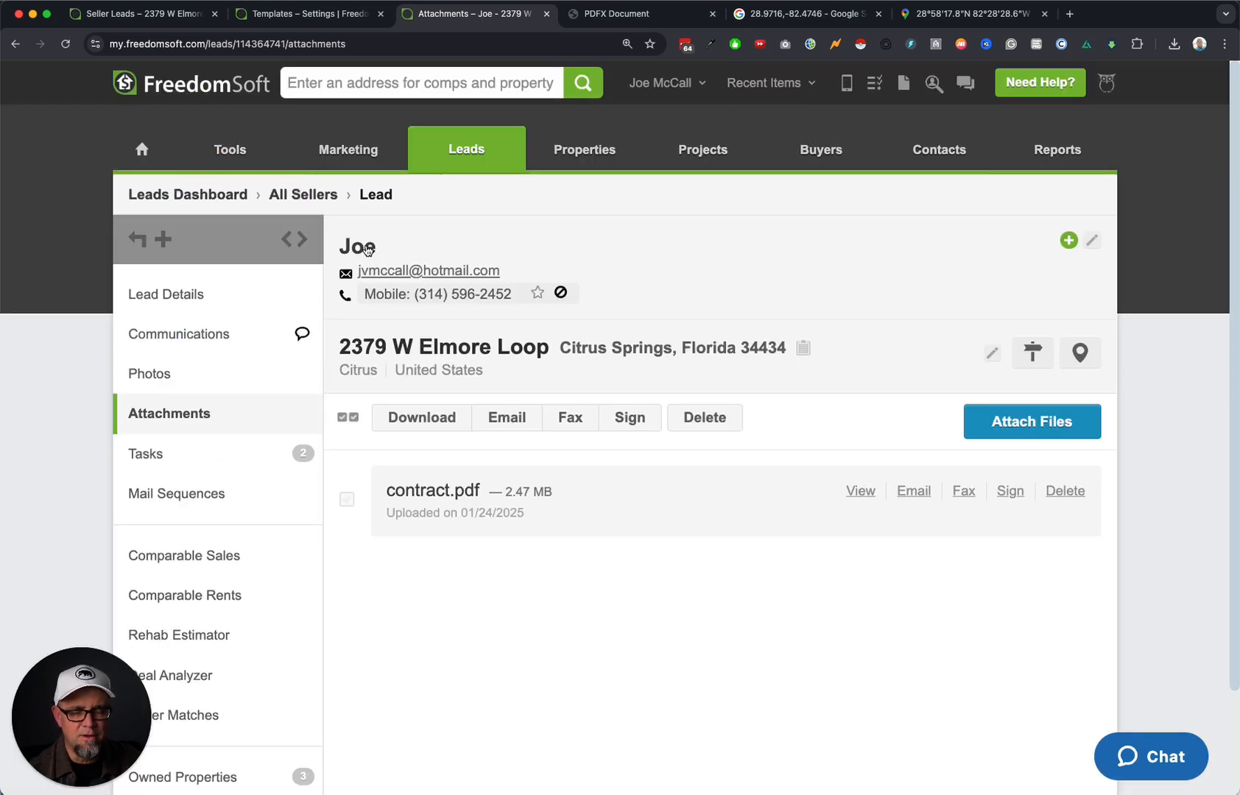
click(435, 271)
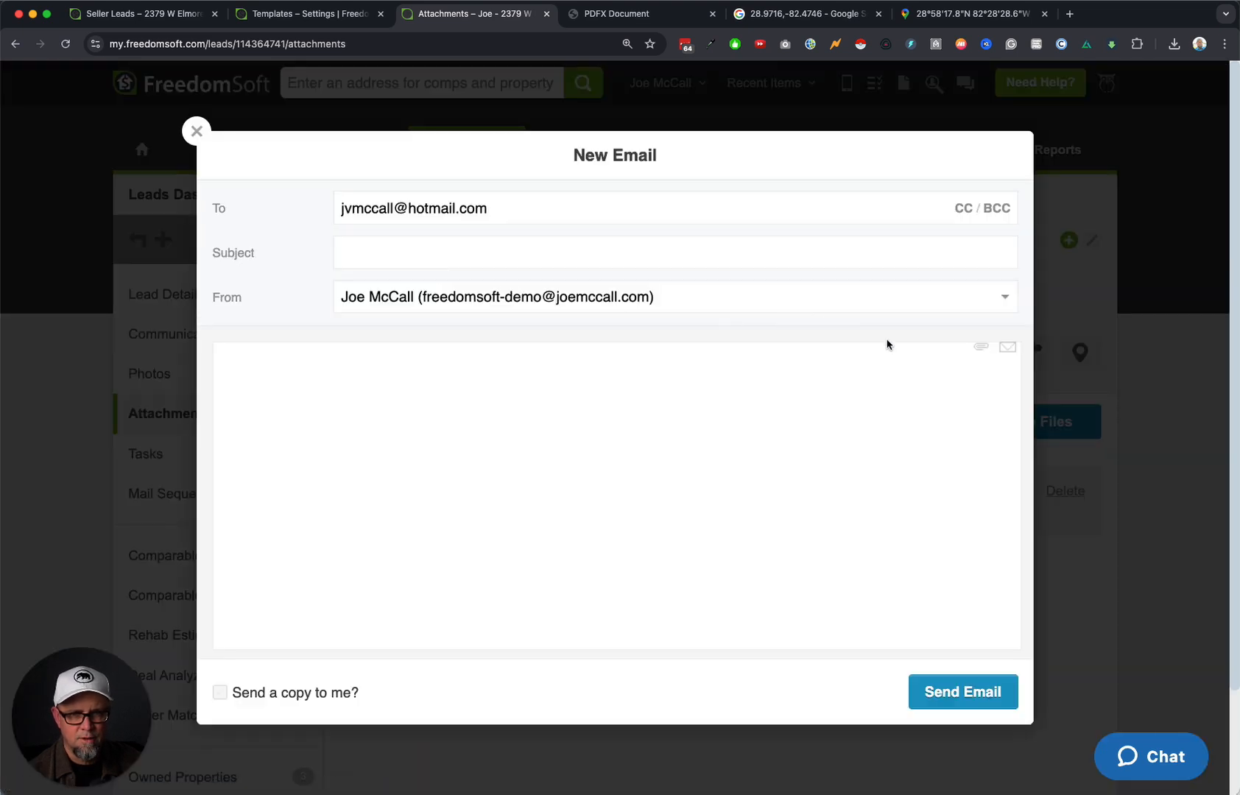
click(982, 346)
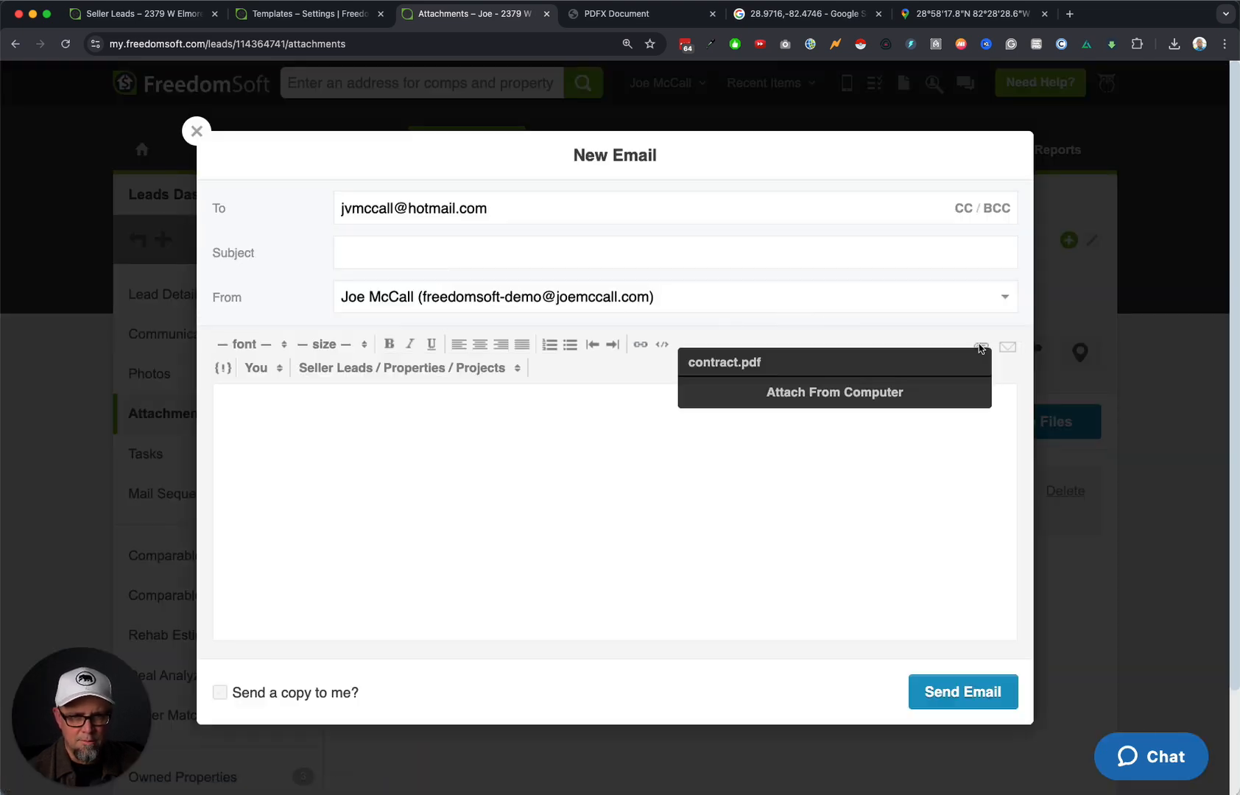
click(831, 366)
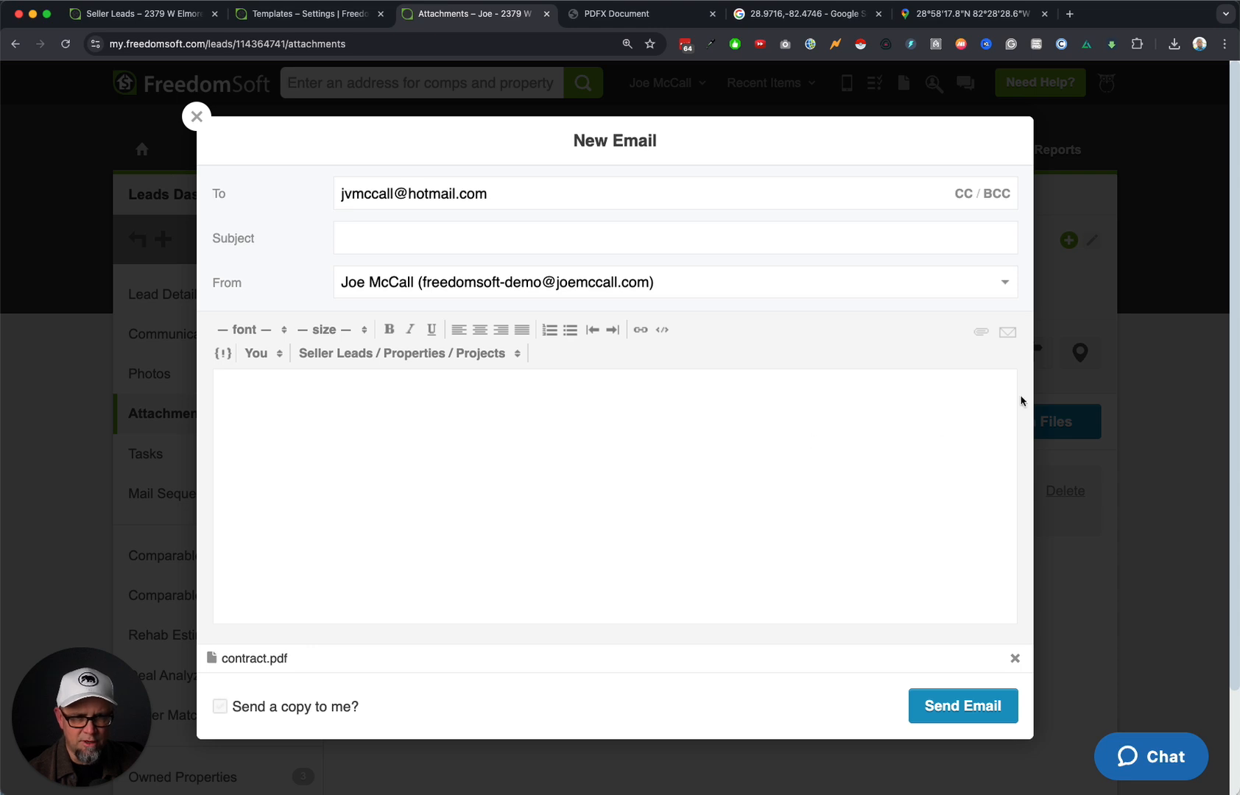
Fill the email from the Land Offer Email - FL template, keep the sender, copy yourself, and send.
click(1007, 333)
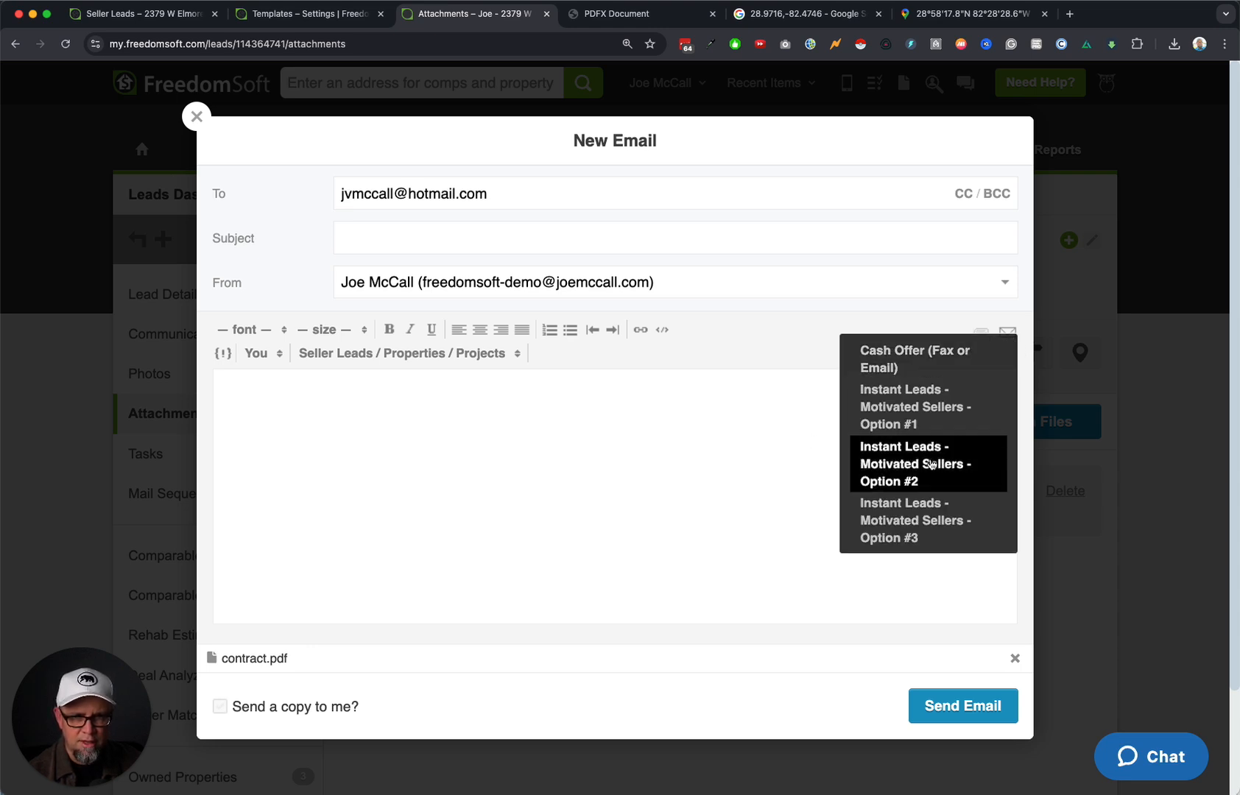
scroll(928, 412, down, 2)
scroll(931, 464, down, 8)
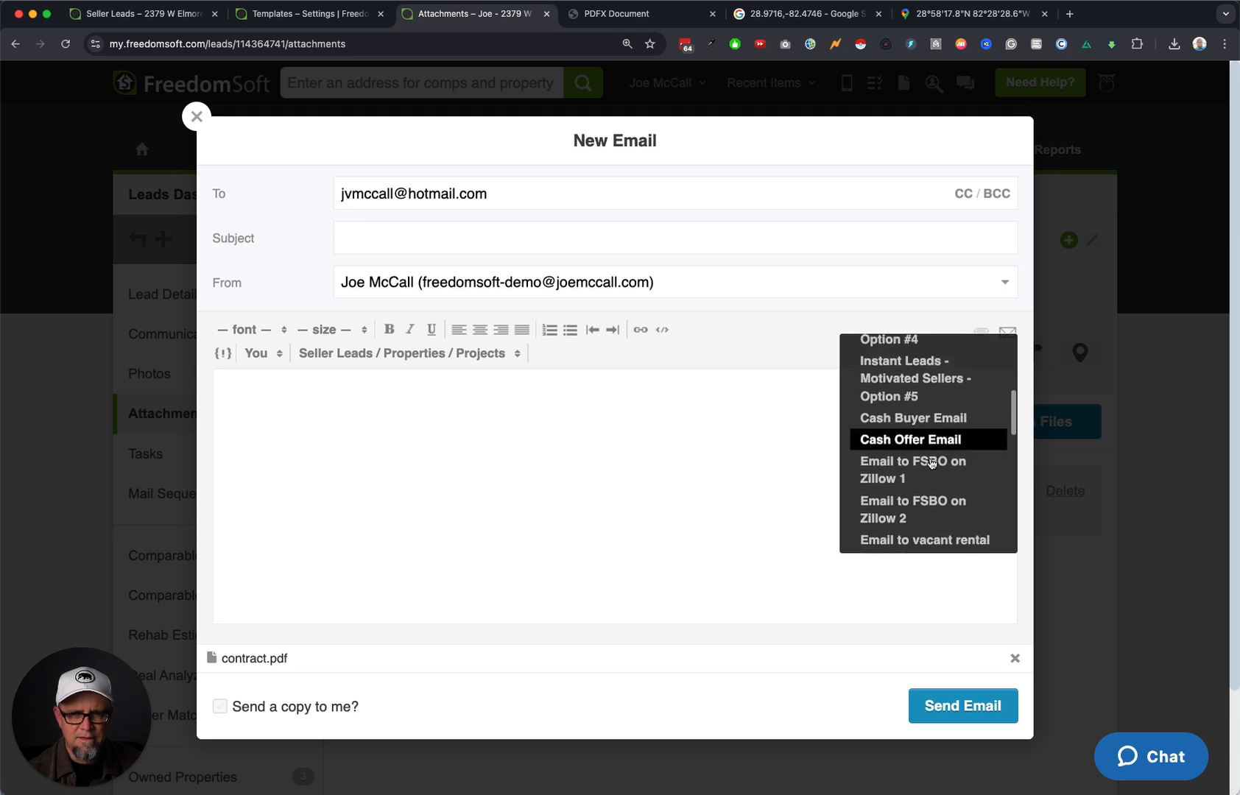
scroll(932, 462, down, 5)
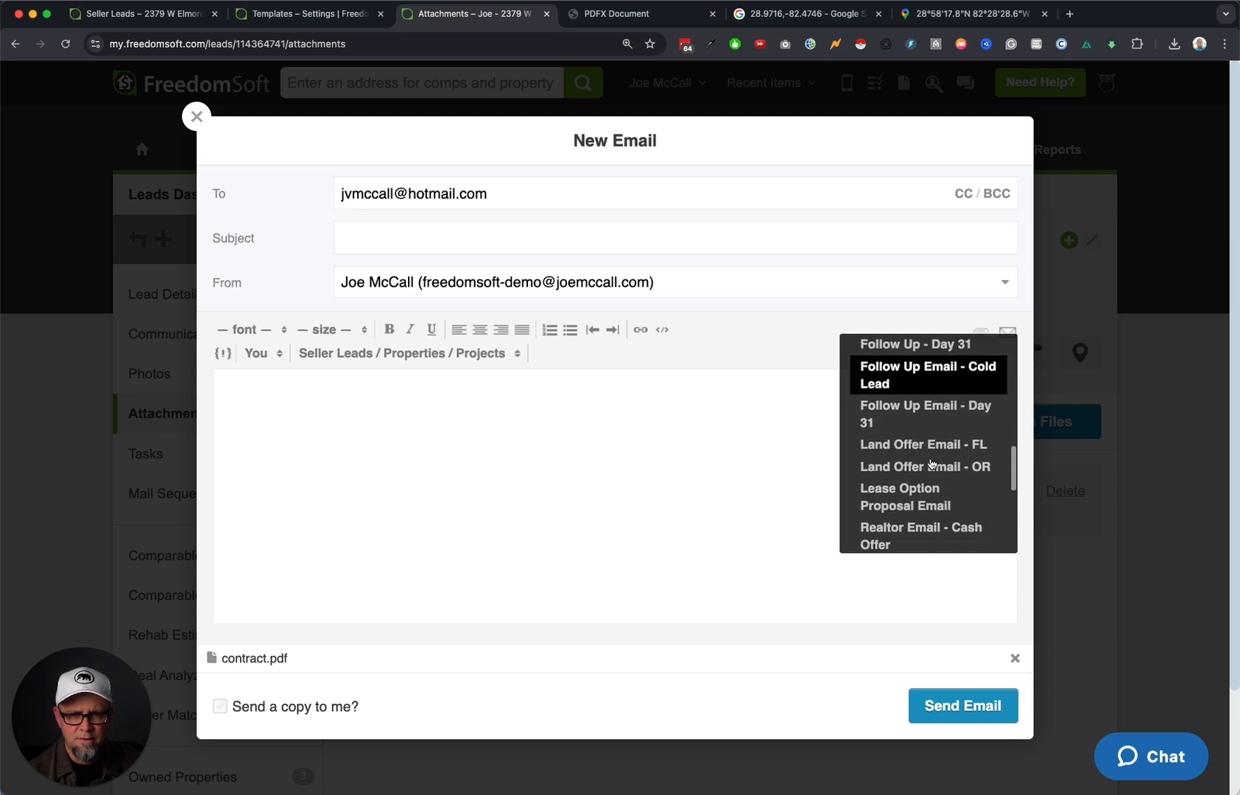
click(966, 440)
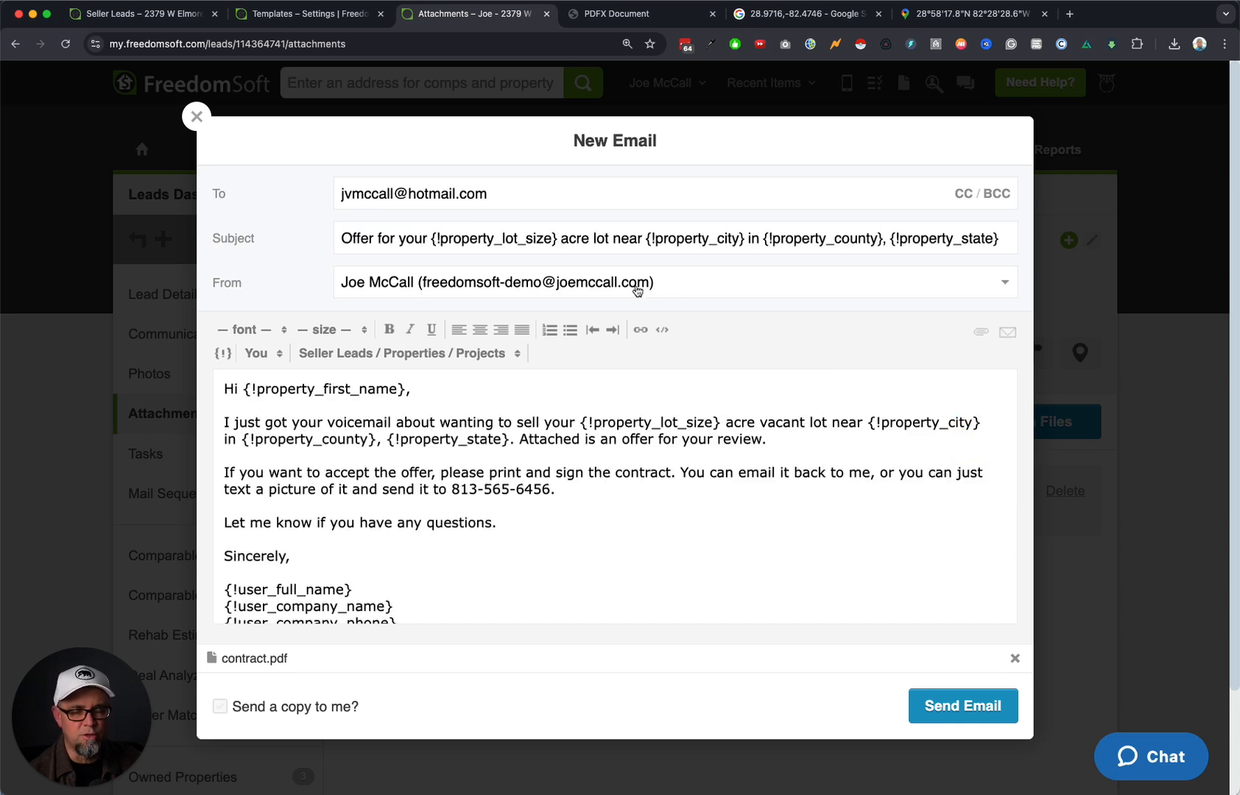
scroll(365, 227, down, 1)
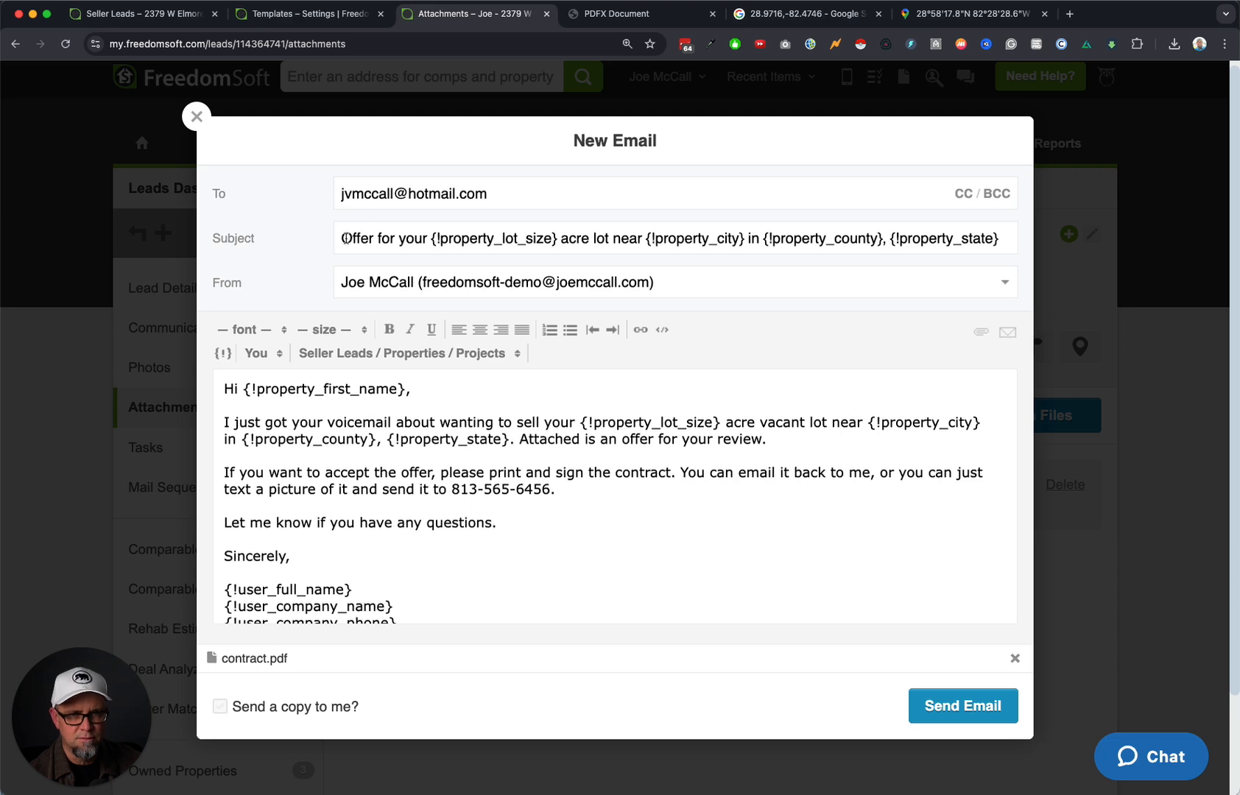
click(562, 274)
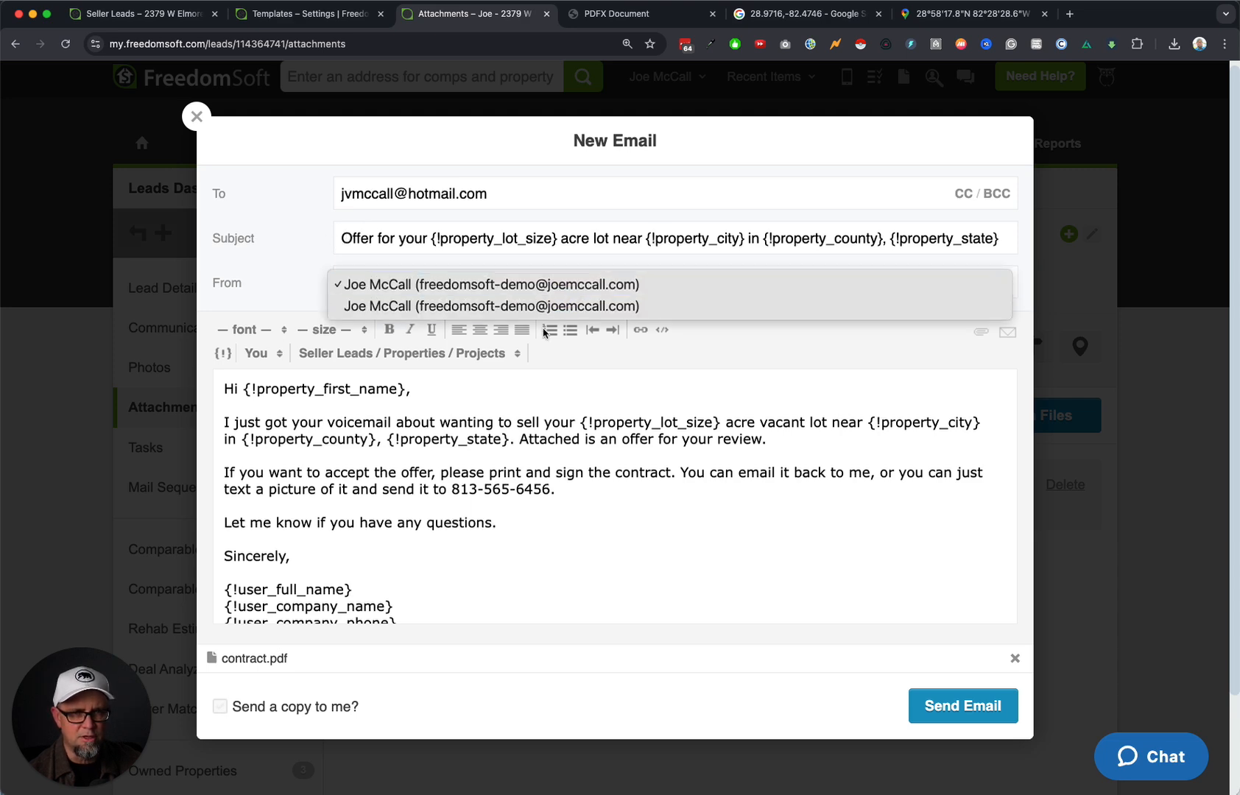
click(635, 433)
scroll(515, 466, down, 3)
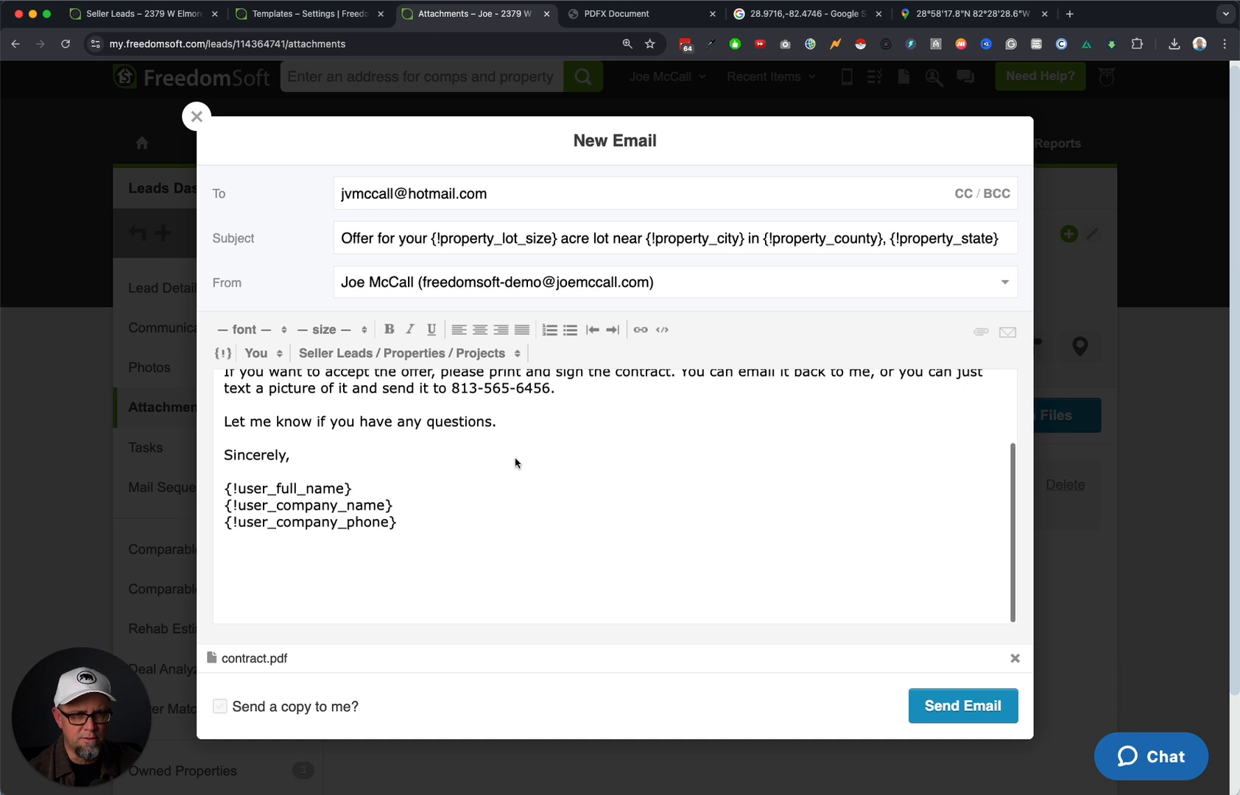
scroll(516, 462, up, 3)
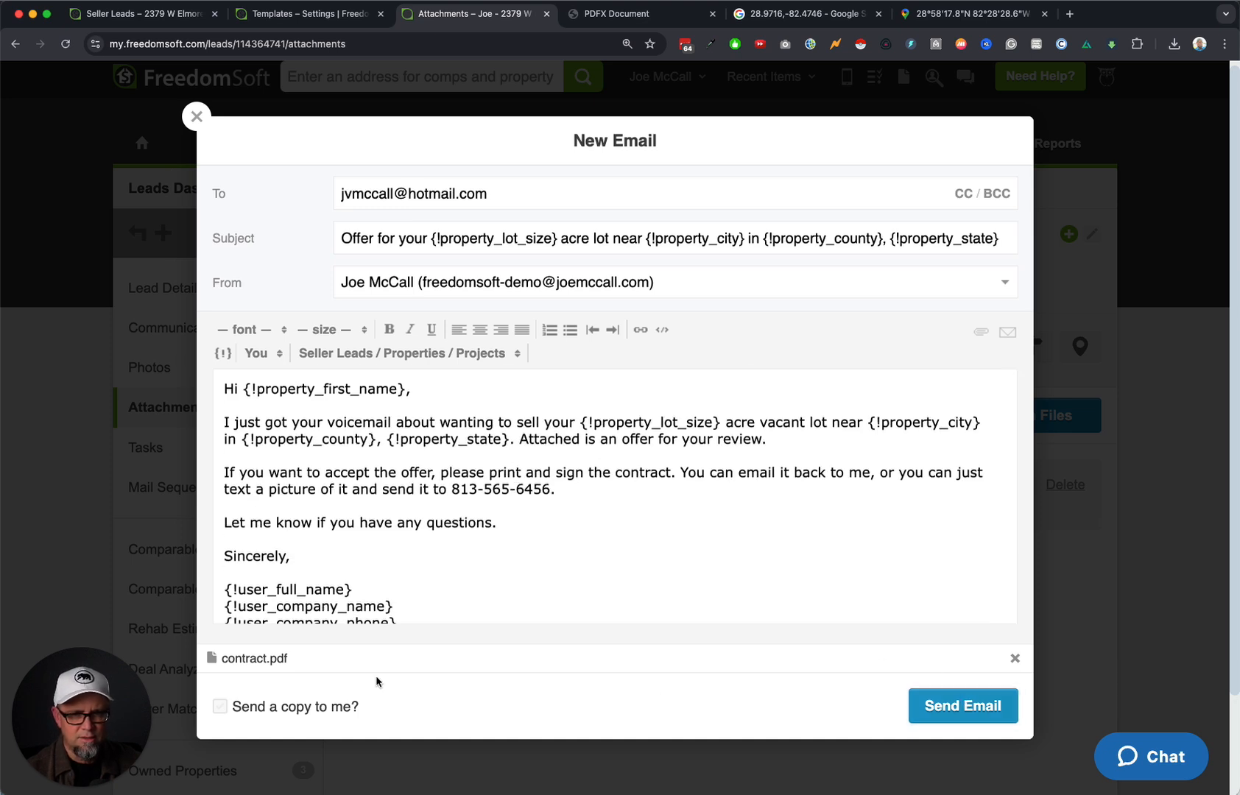
click(220, 707)
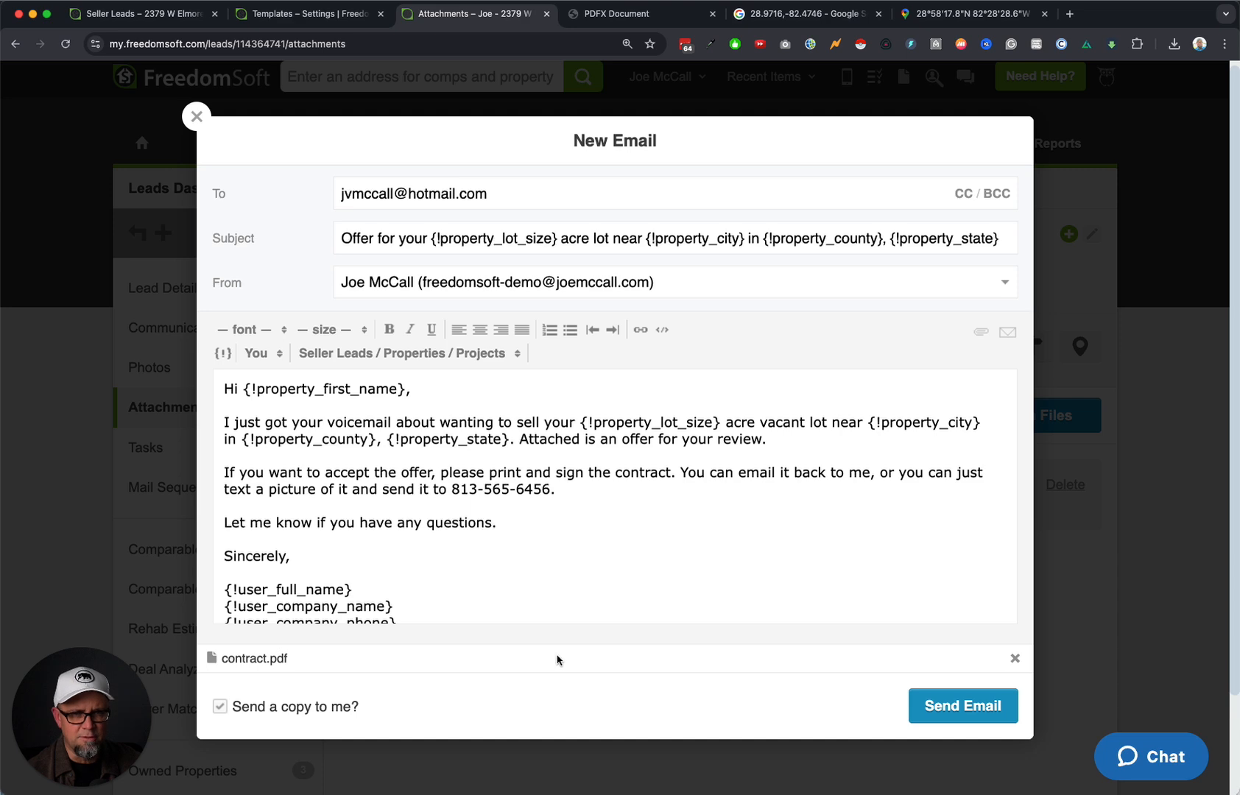
click(924, 720)
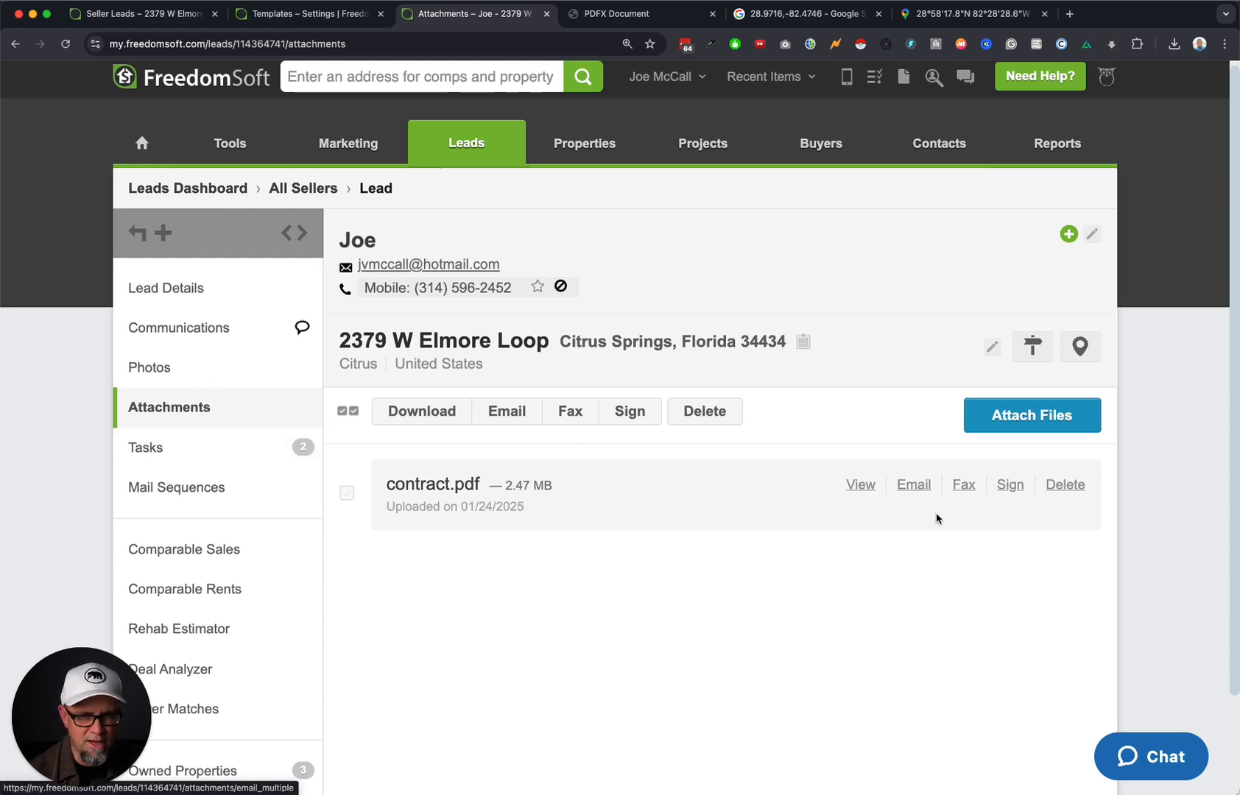
click(1014, 490)
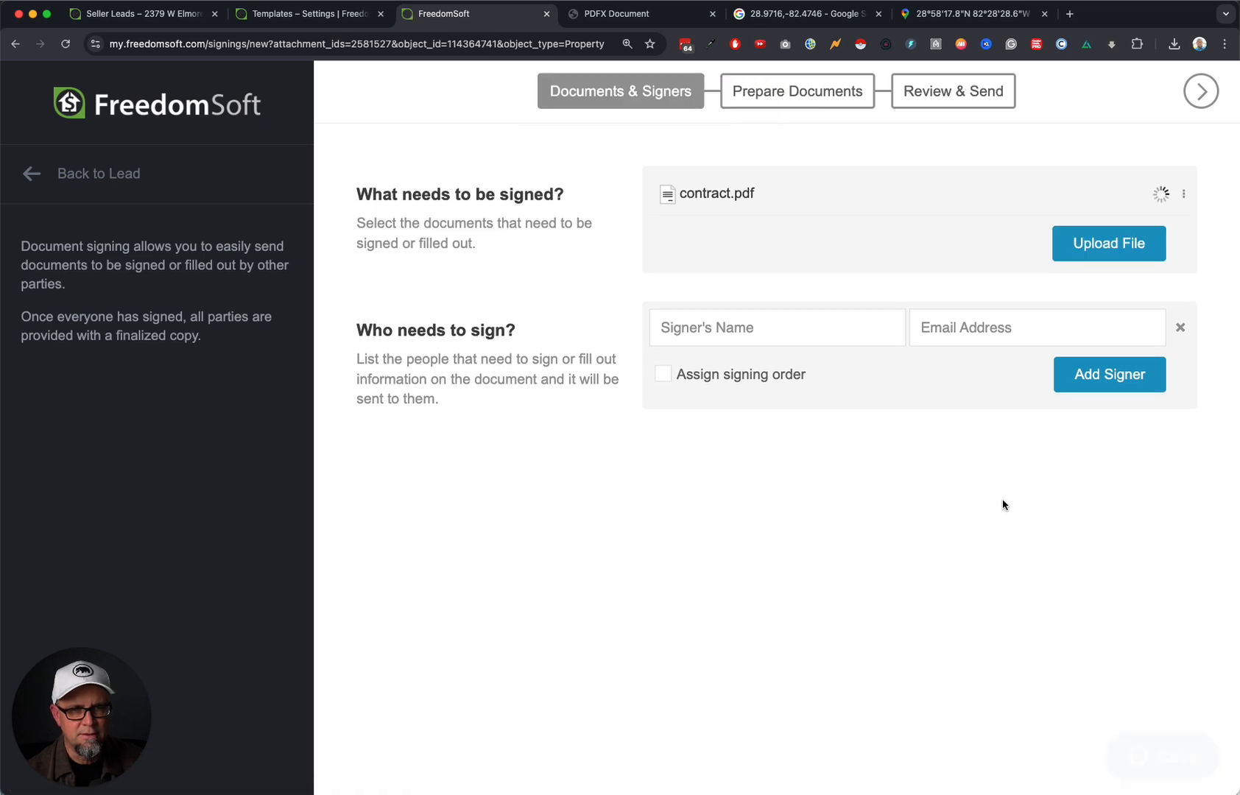
Enter the lead's name and e-mail as the first signer and enforce signing order.
click(753, 335)
text(J)
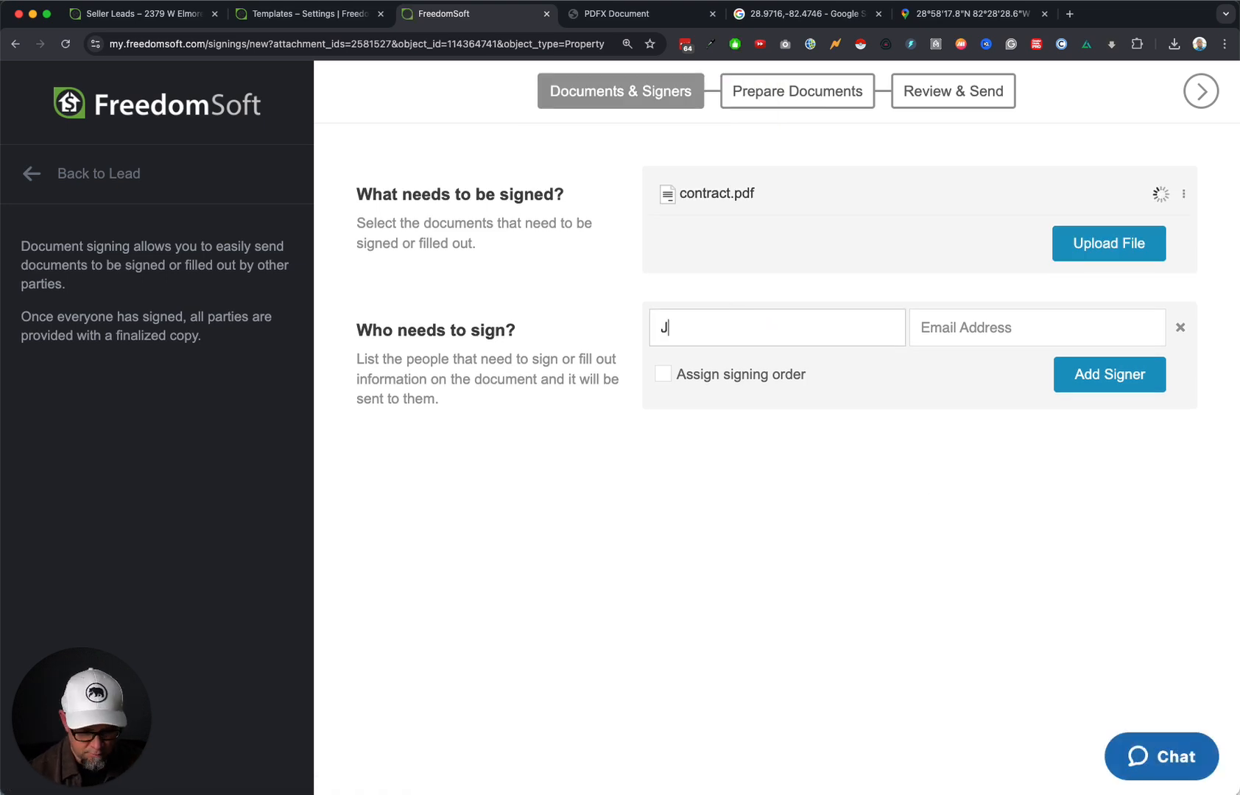
text(oe McCall)
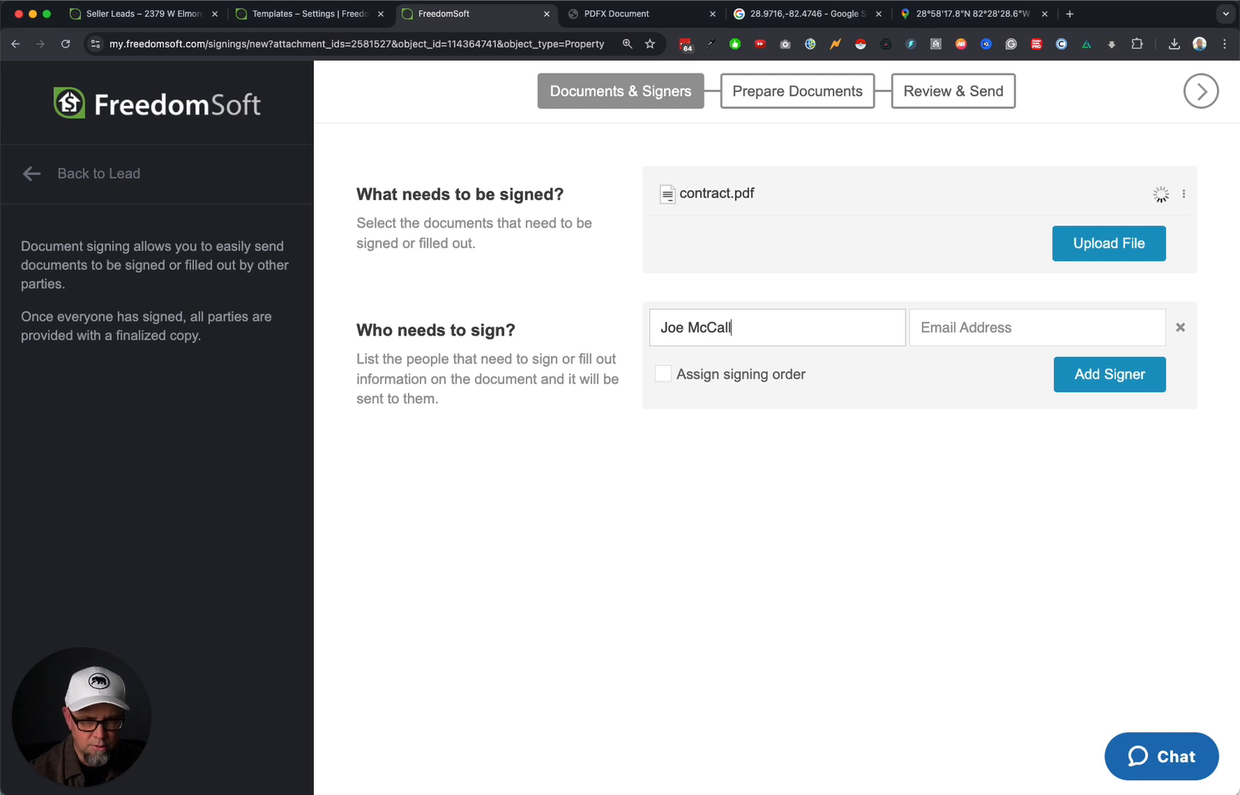
key(Tab)
text(h)
key(BackSpace)
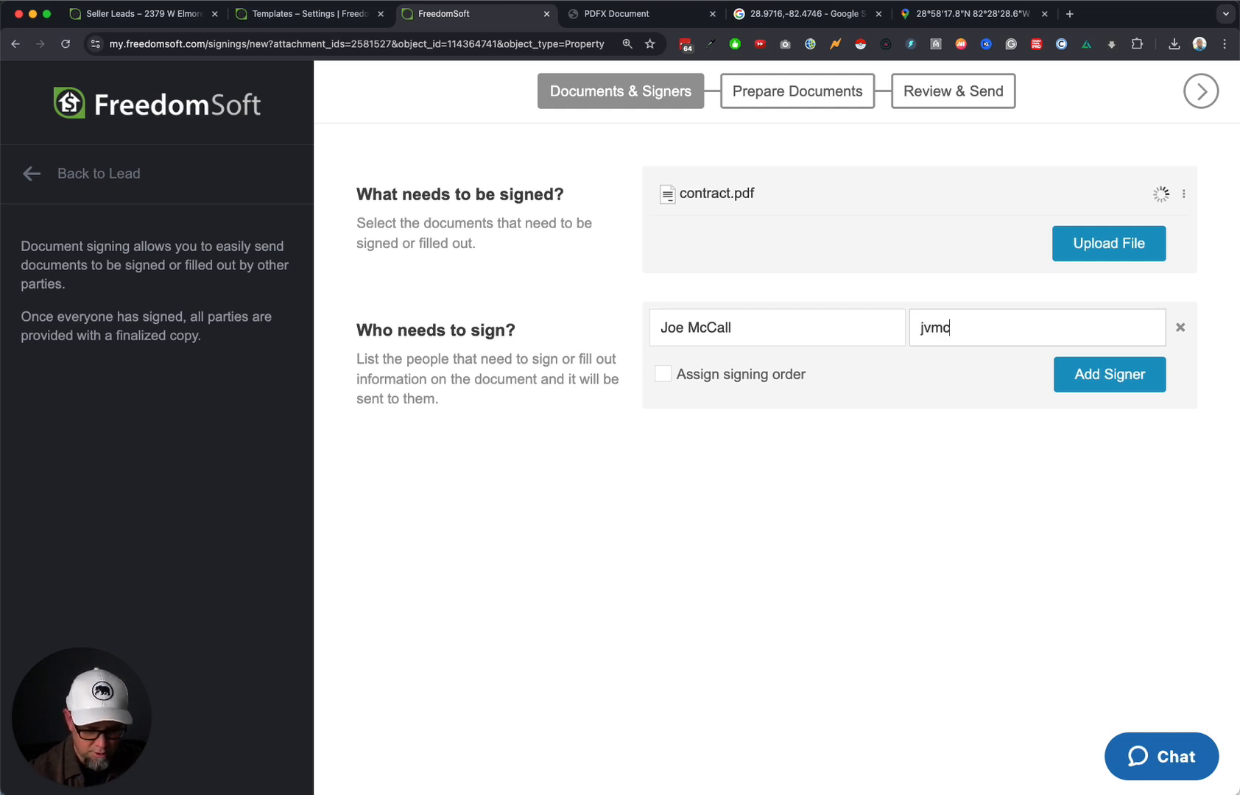
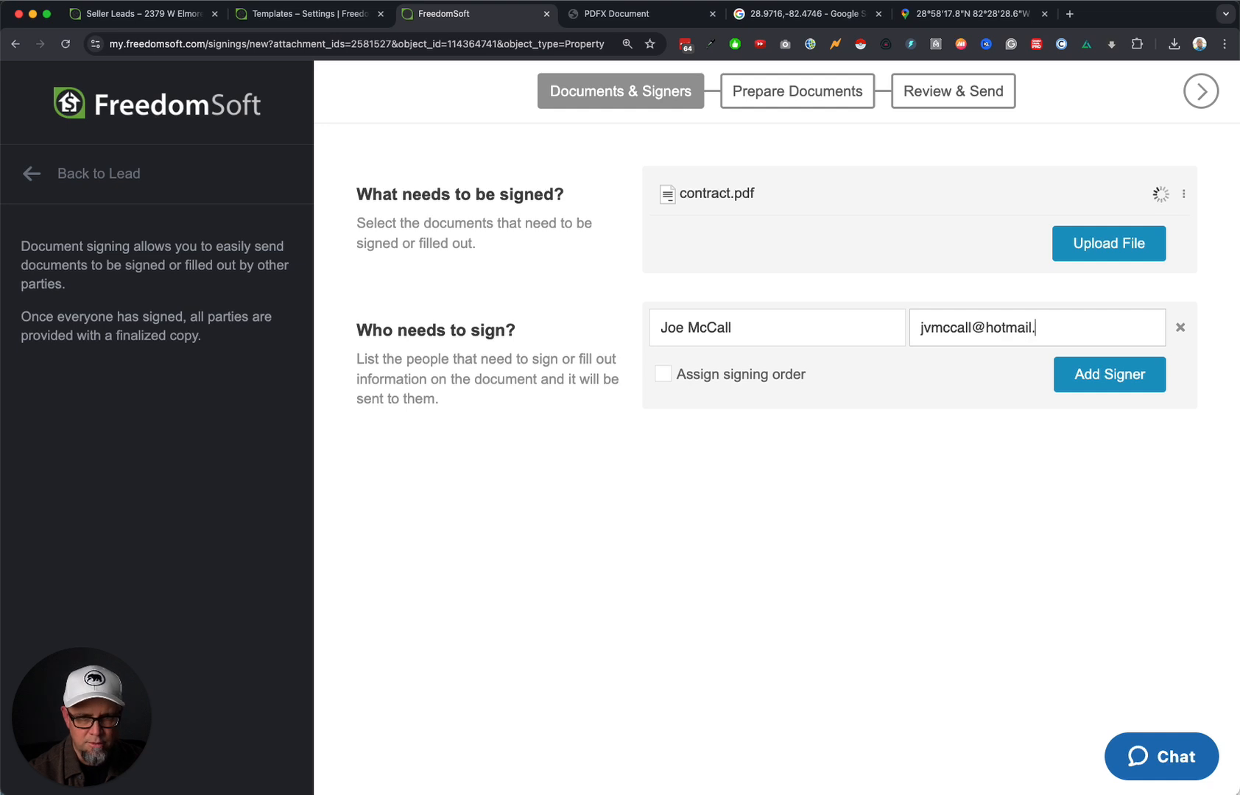
click(663, 374)
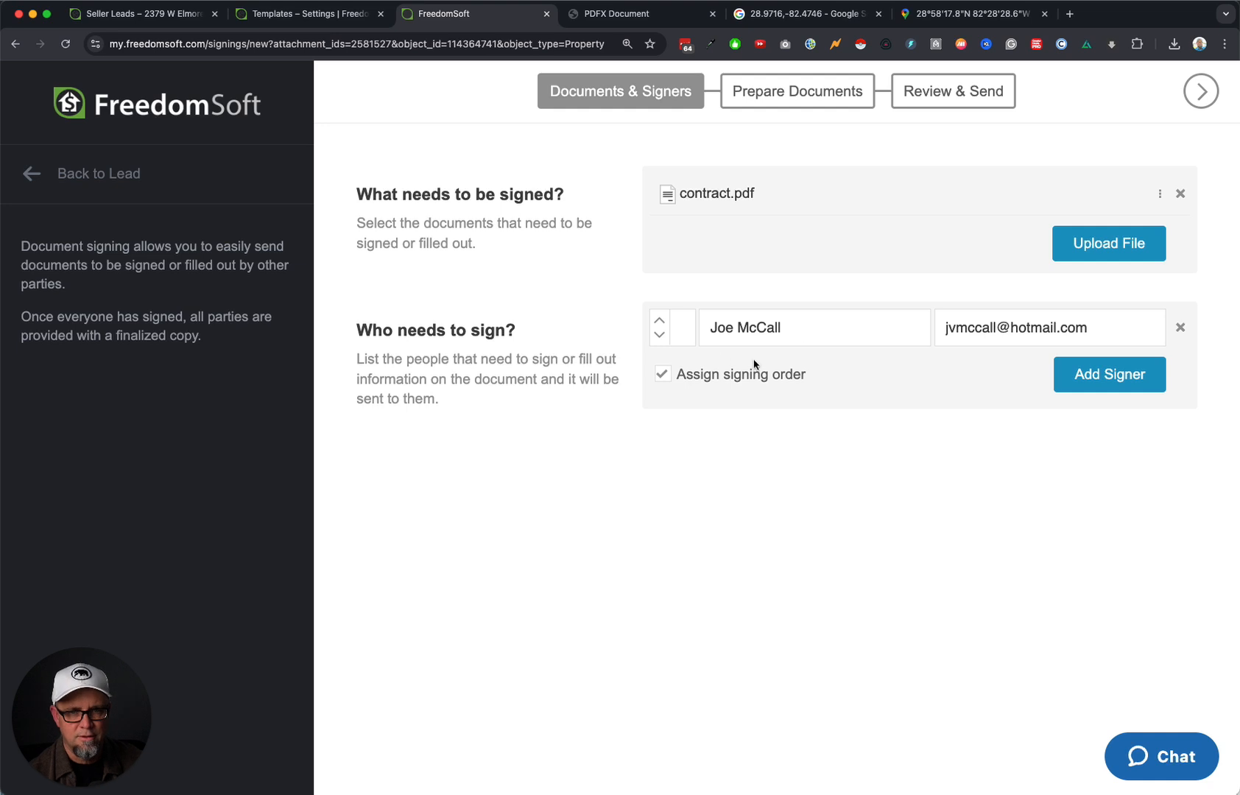
Add a second signer's name and e-mail, then delete the extra empty signer row.
click(1148, 374)
click(789, 377)
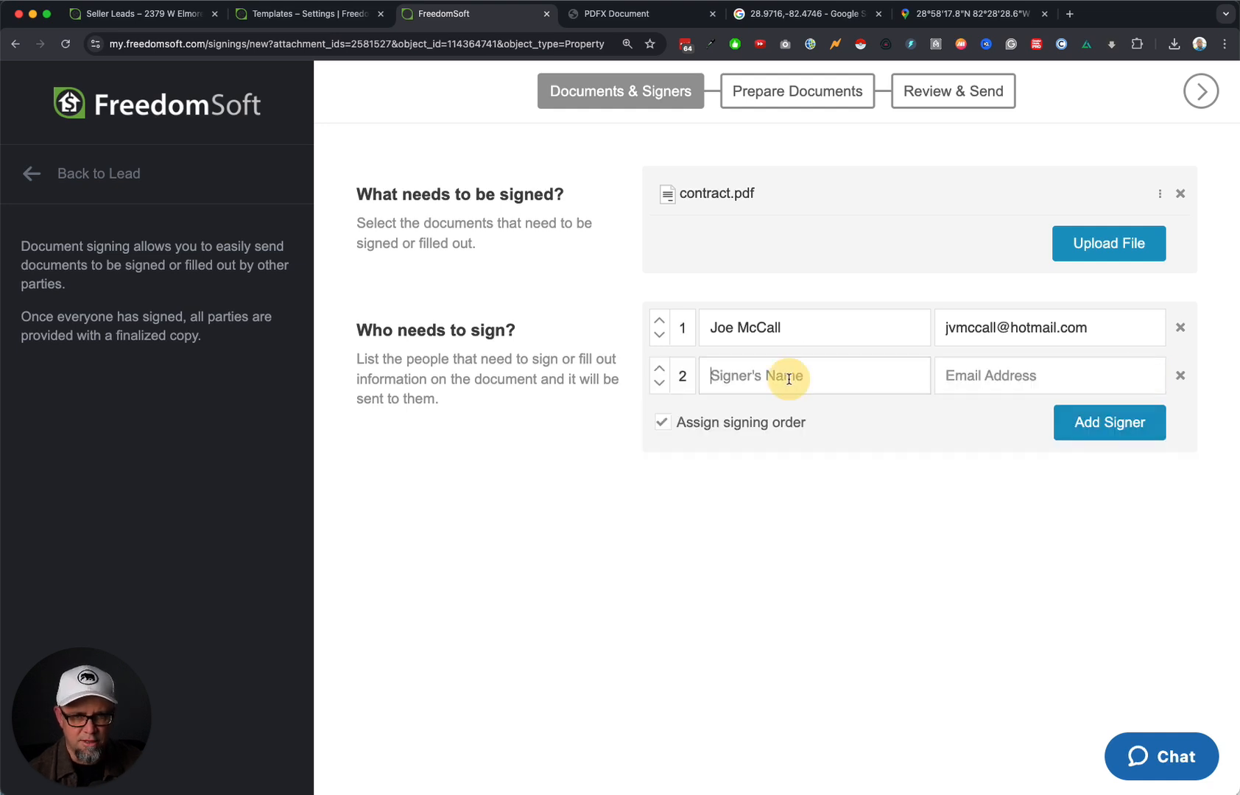
text(Billy Bob)
key(Tab)
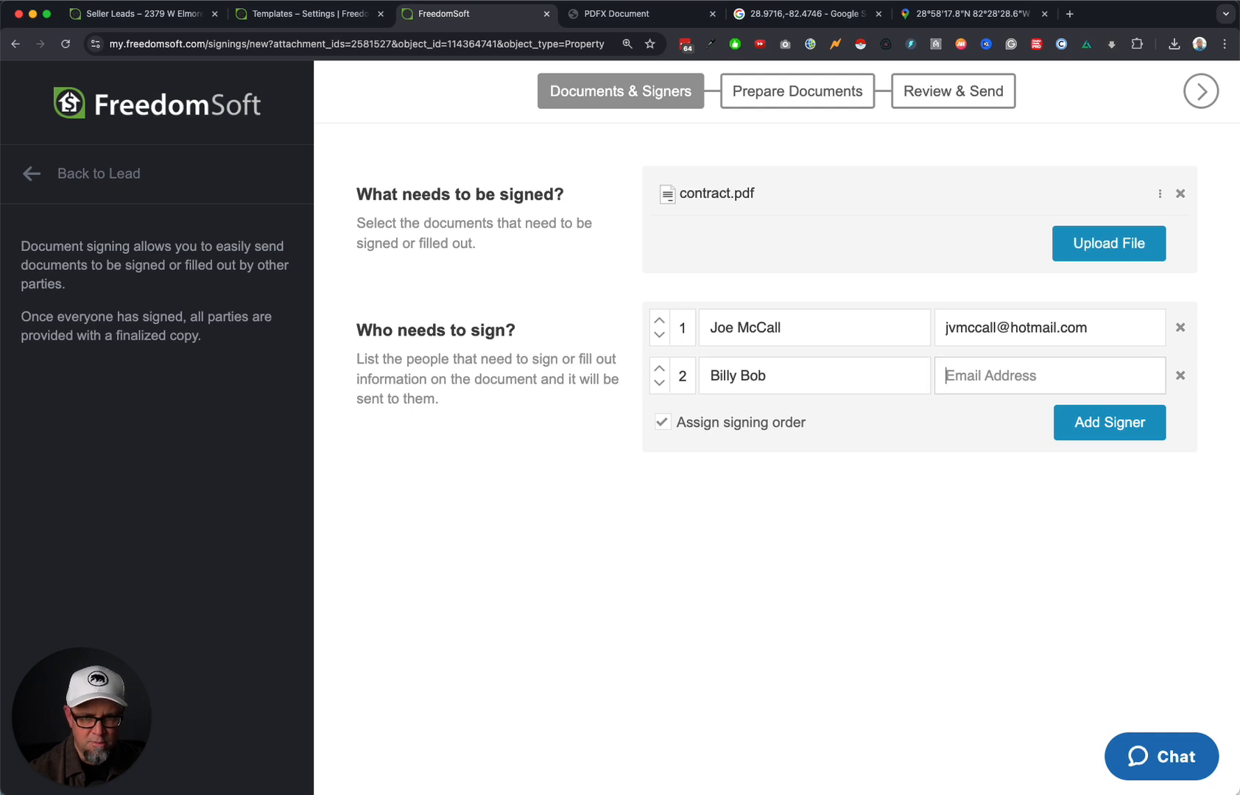
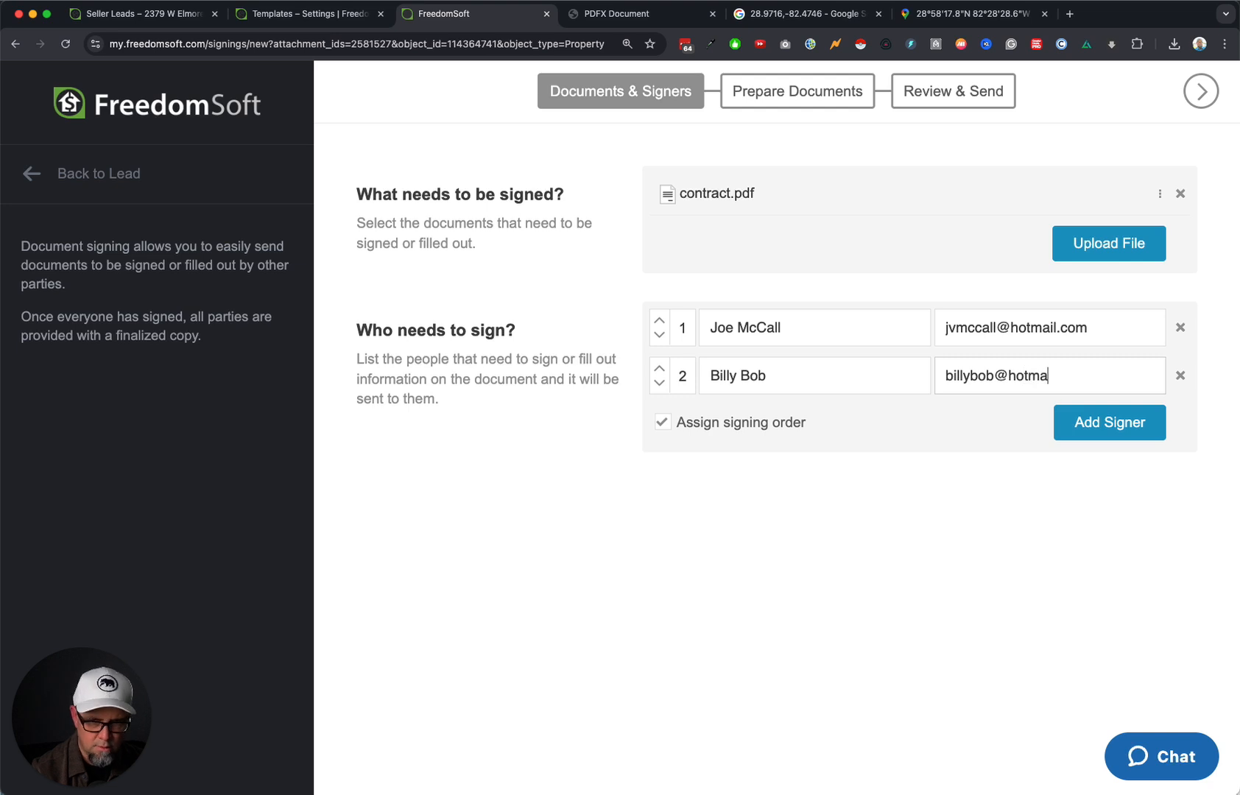
key(Left)
key(Left)
key(Left)
key(Left)
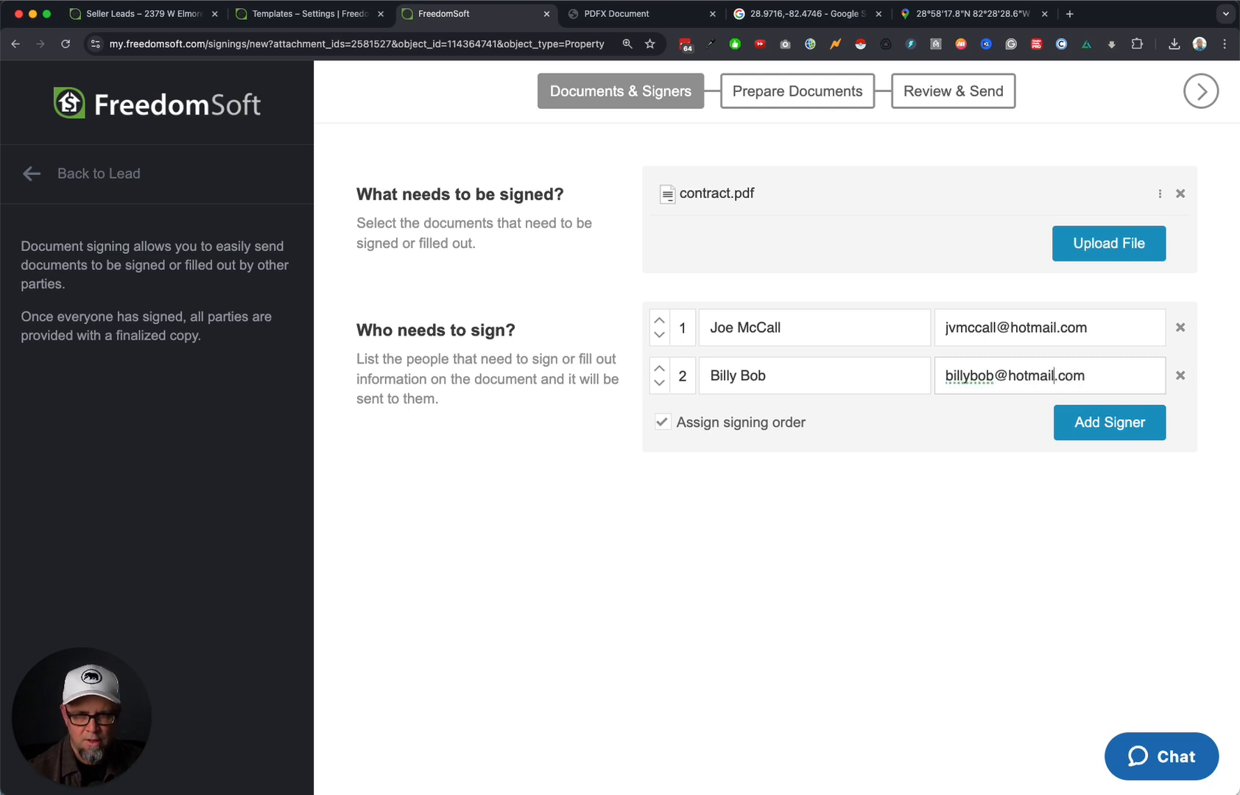
key(BackSpace)
key(BackSpace)
key(BackSpace)
key(BackSpace)
key(BackSpace)
key(BackSpace)
text(=)
key(BackSpace)
text(ytytuy)
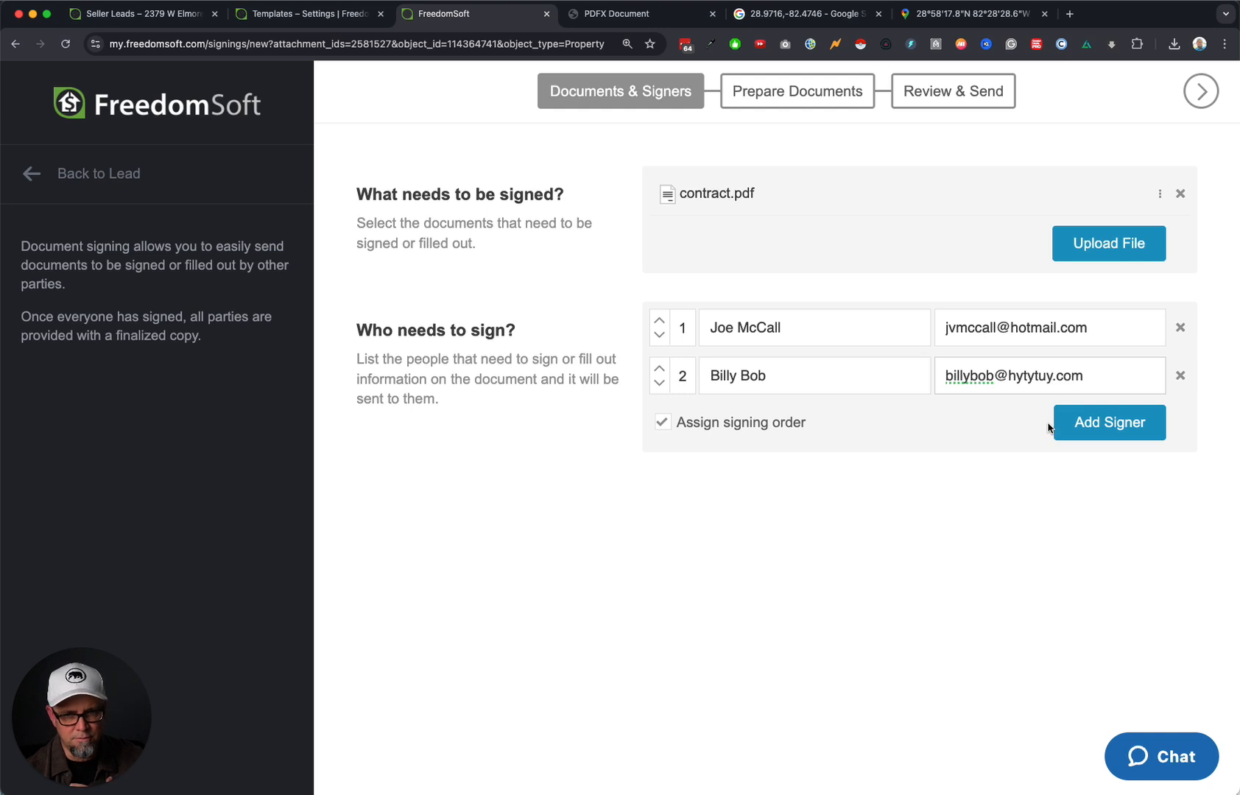
click(1113, 422)
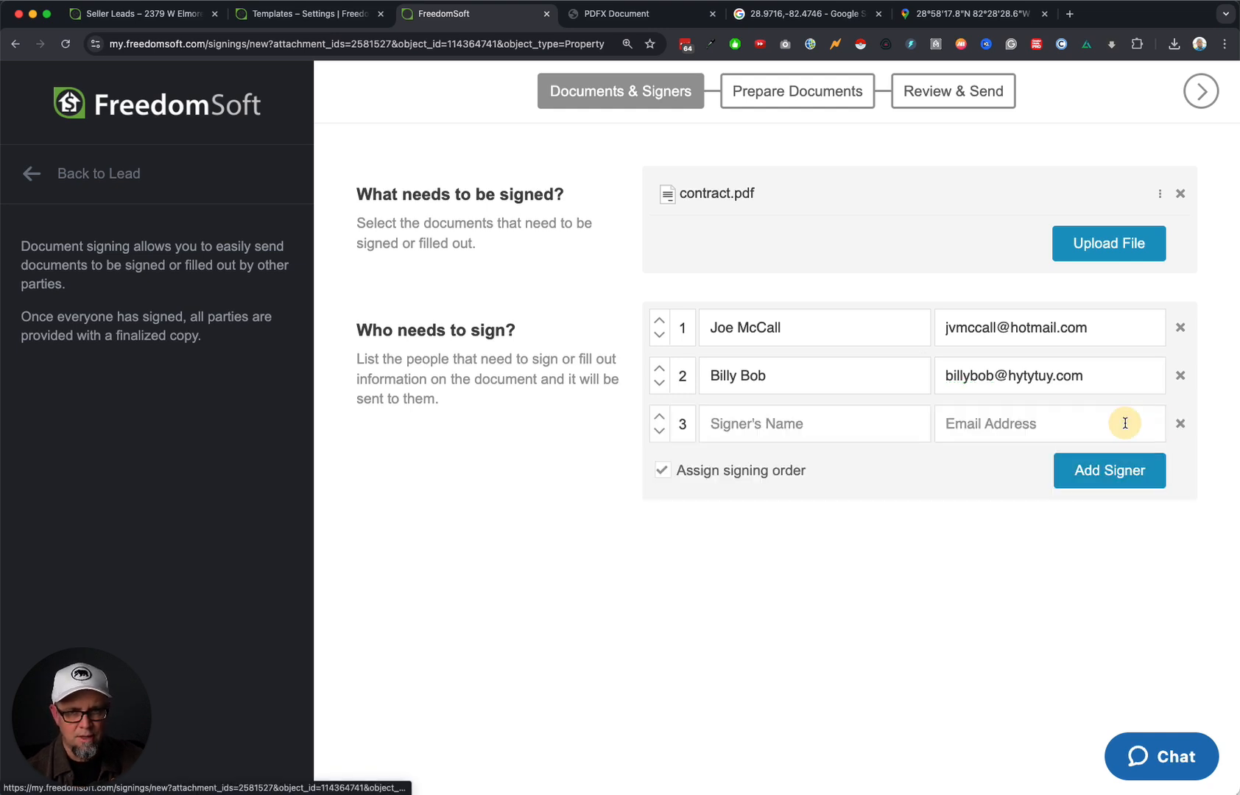
click(1181, 424)
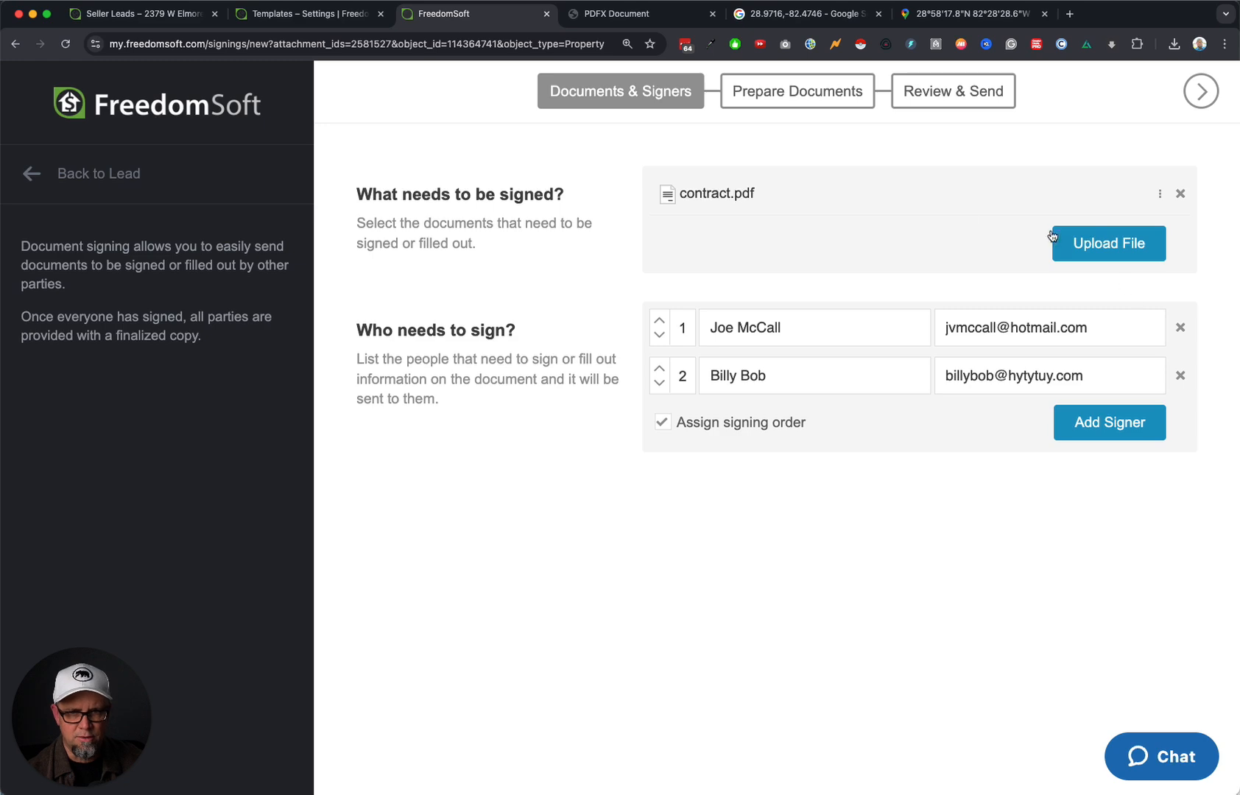
Place a signature field on the SELLER signature line, assigned to the first signer.
click(1200, 91)
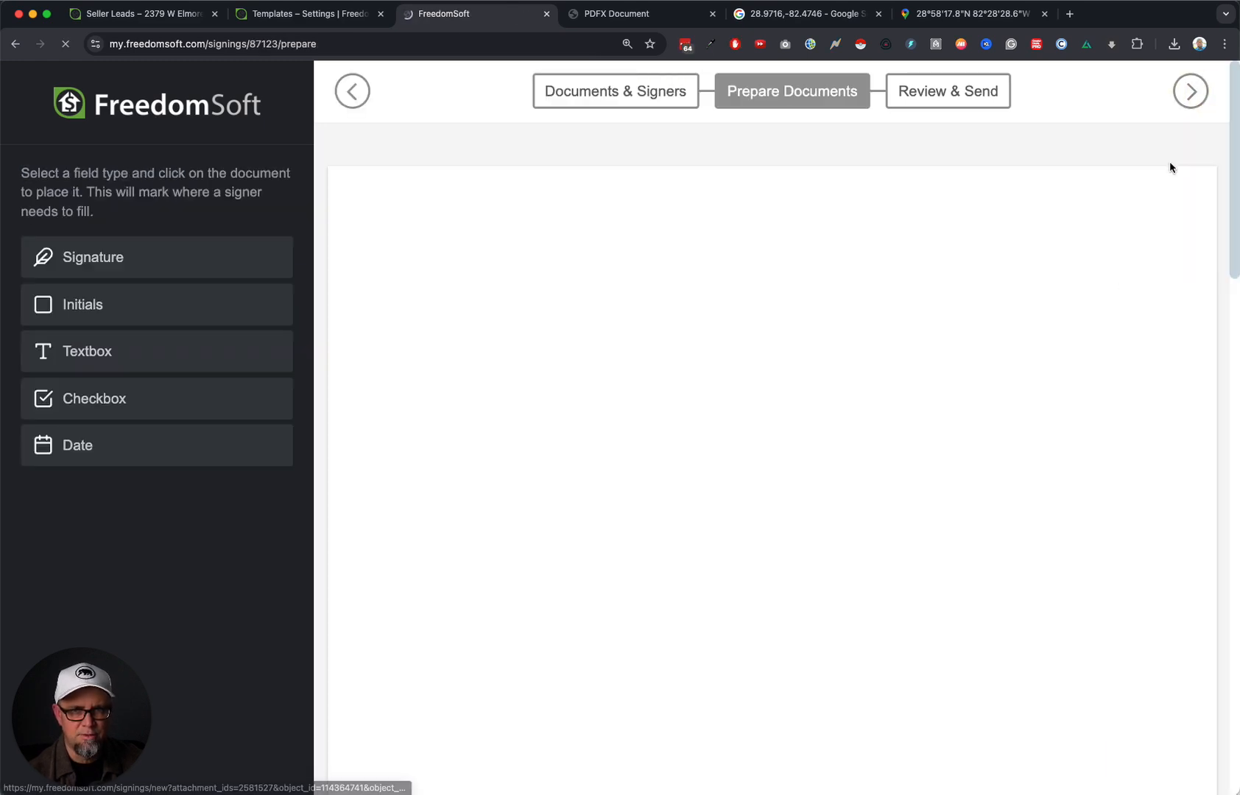
scroll(825, 490, down, 15)
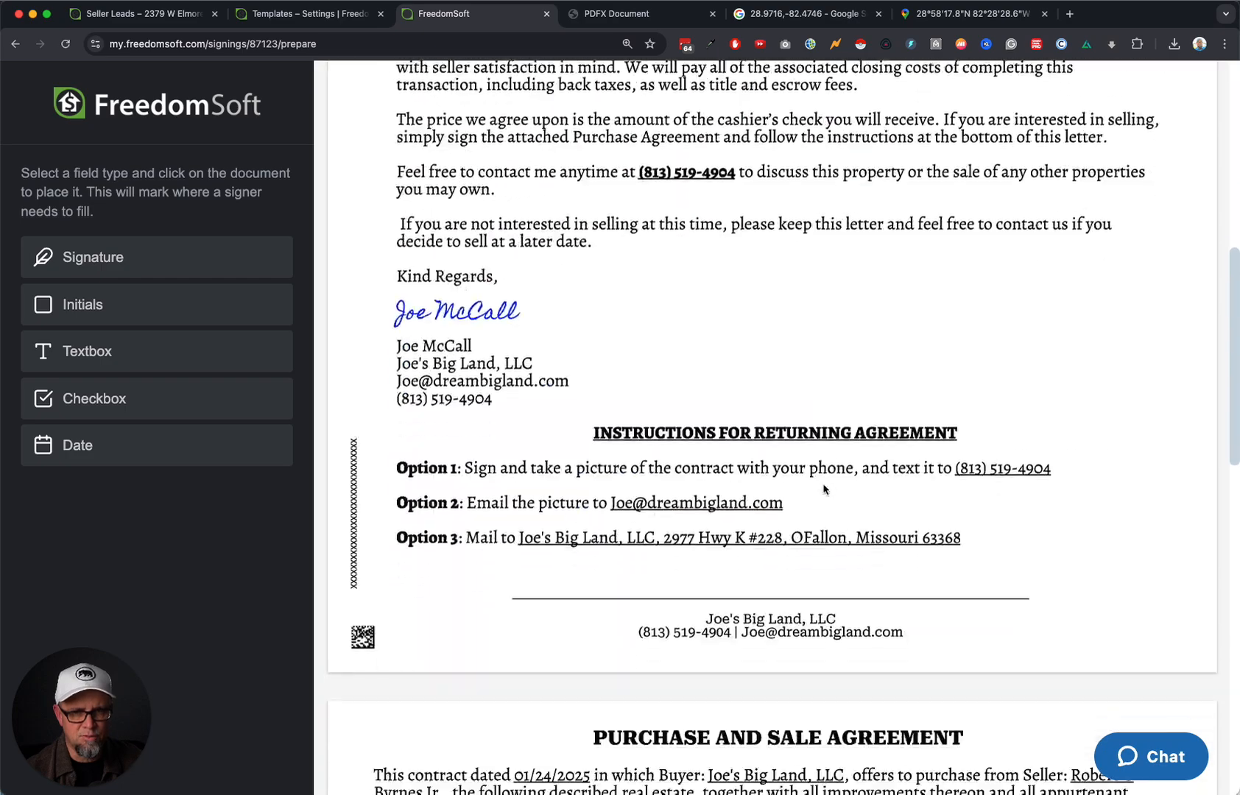
scroll(825, 489, down, 7)
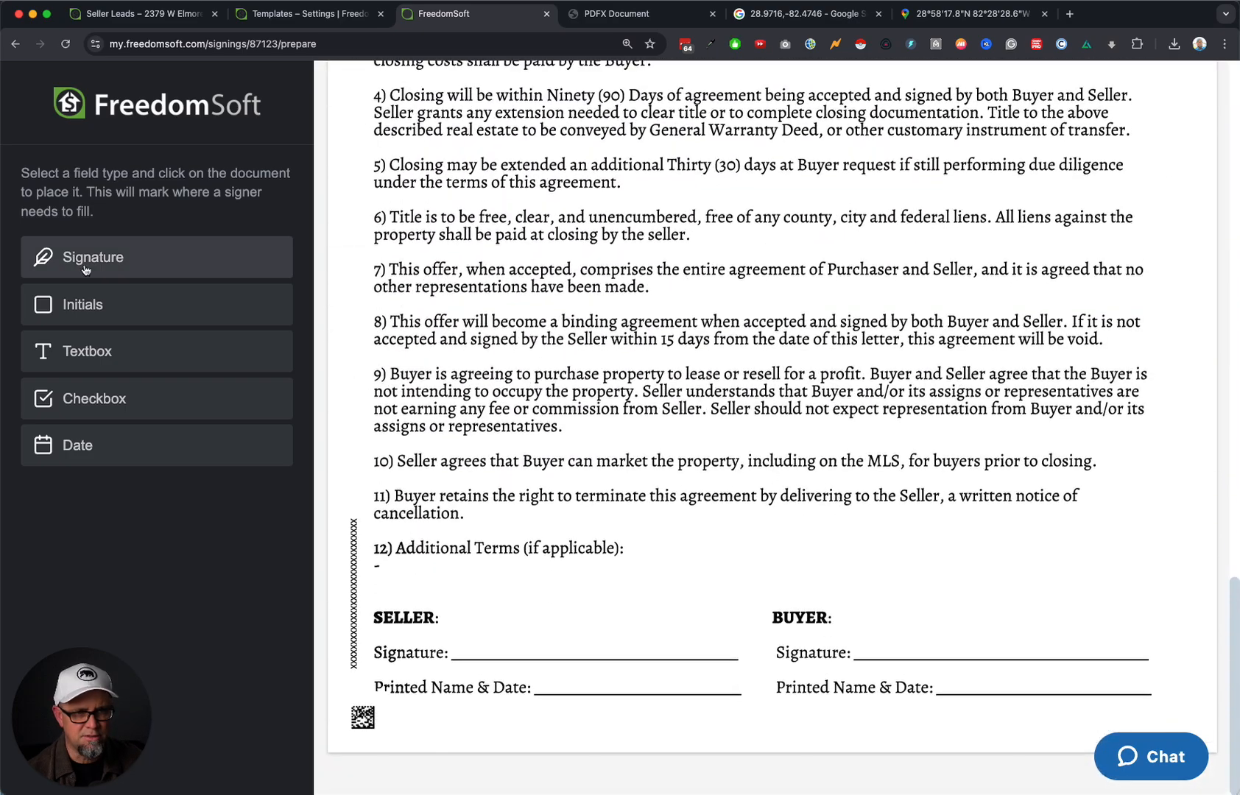
mouse_move(90, 260)
mouse_down()
mouse_move(508, 611)
mouse_move(517, 635)
mouse_up()
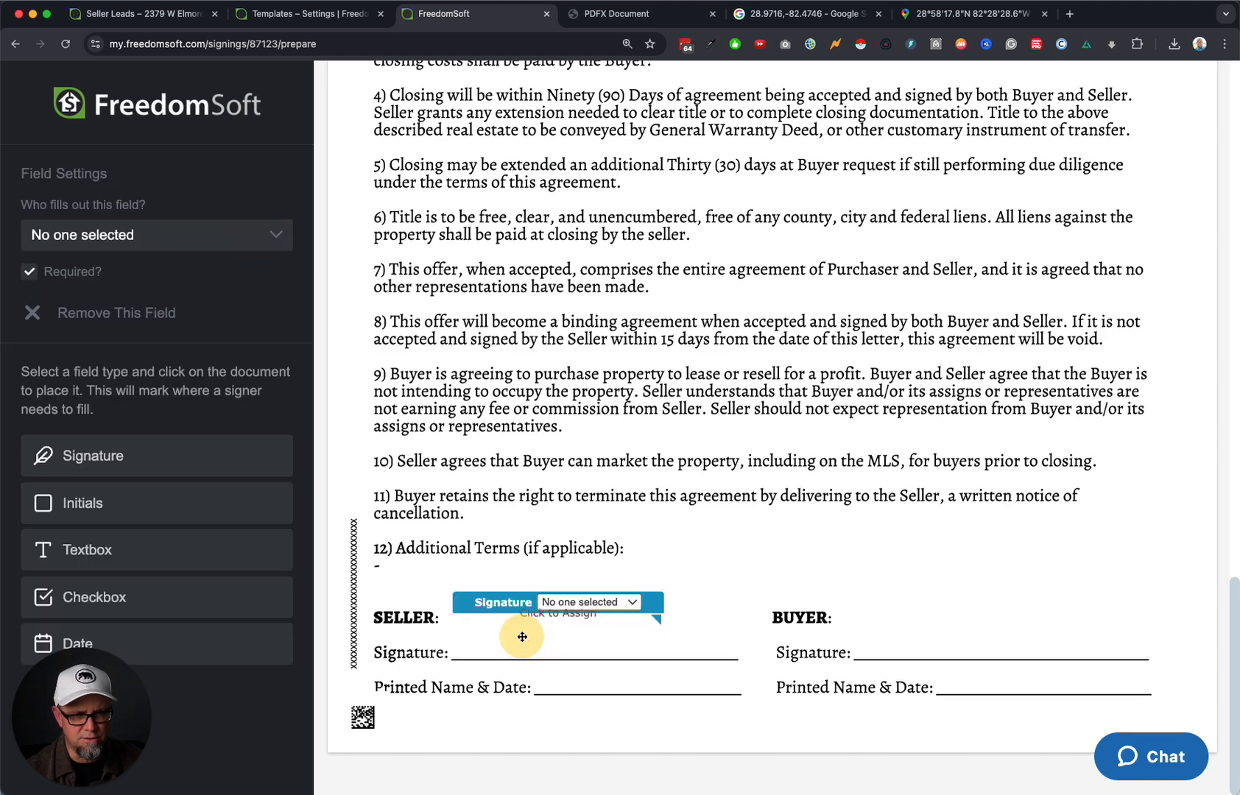
click(574, 602)
click(584, 617)
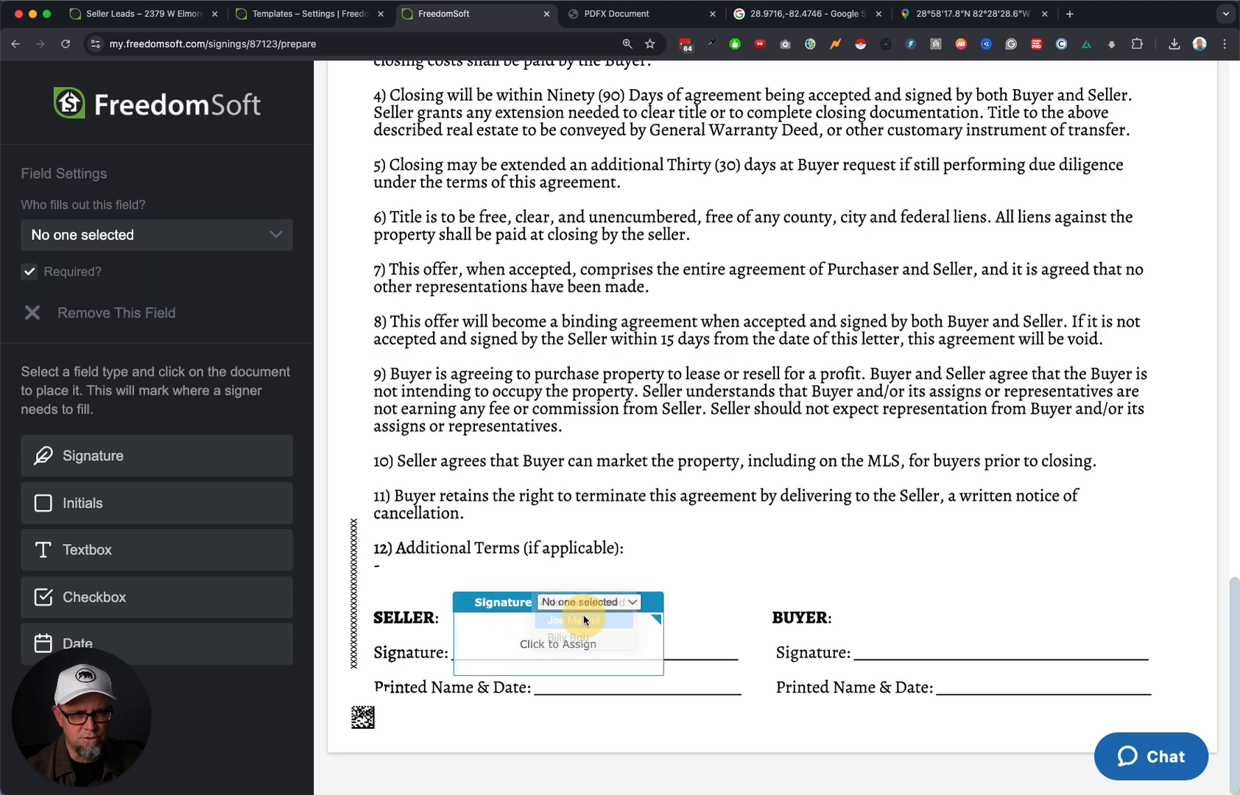
drag(486, 604, 488, 587)
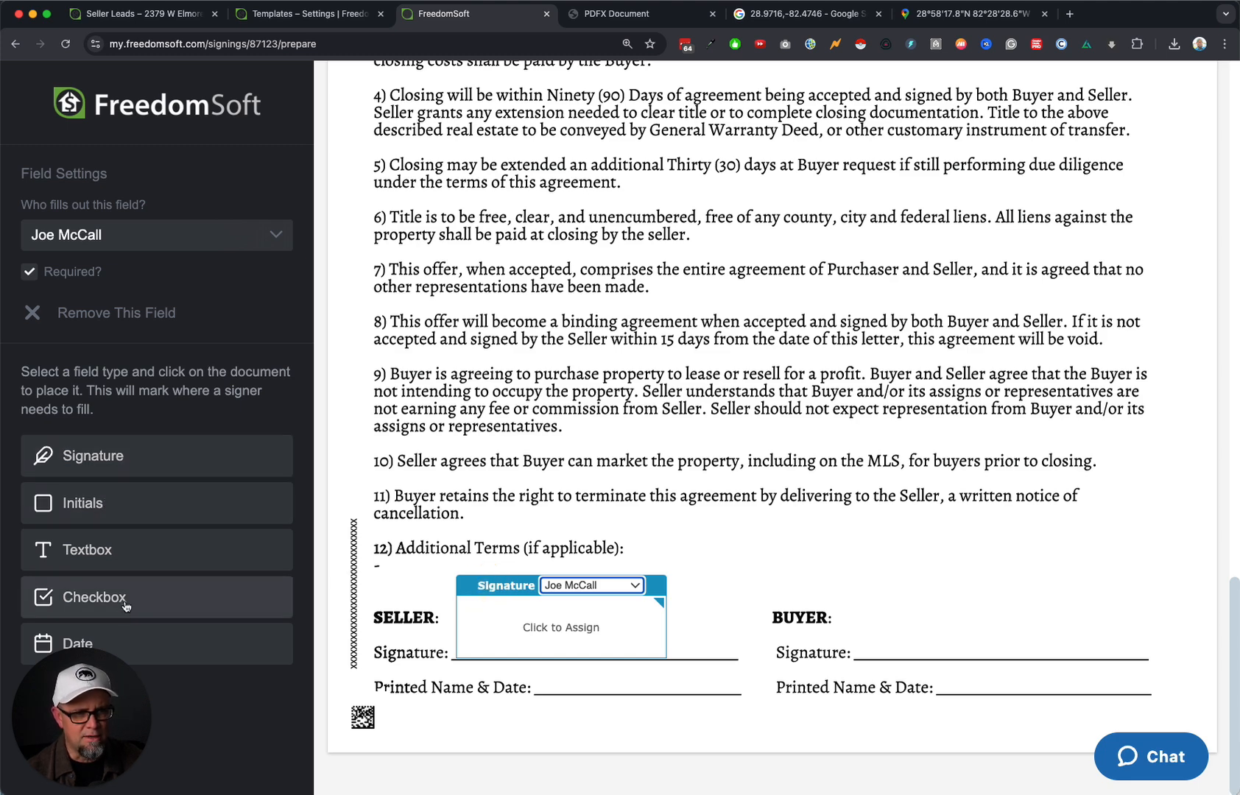
Add date and textbox fields on the seller's Printed Name & Date line, both assigned to the seller.
drag(144, 645, 560, 711)
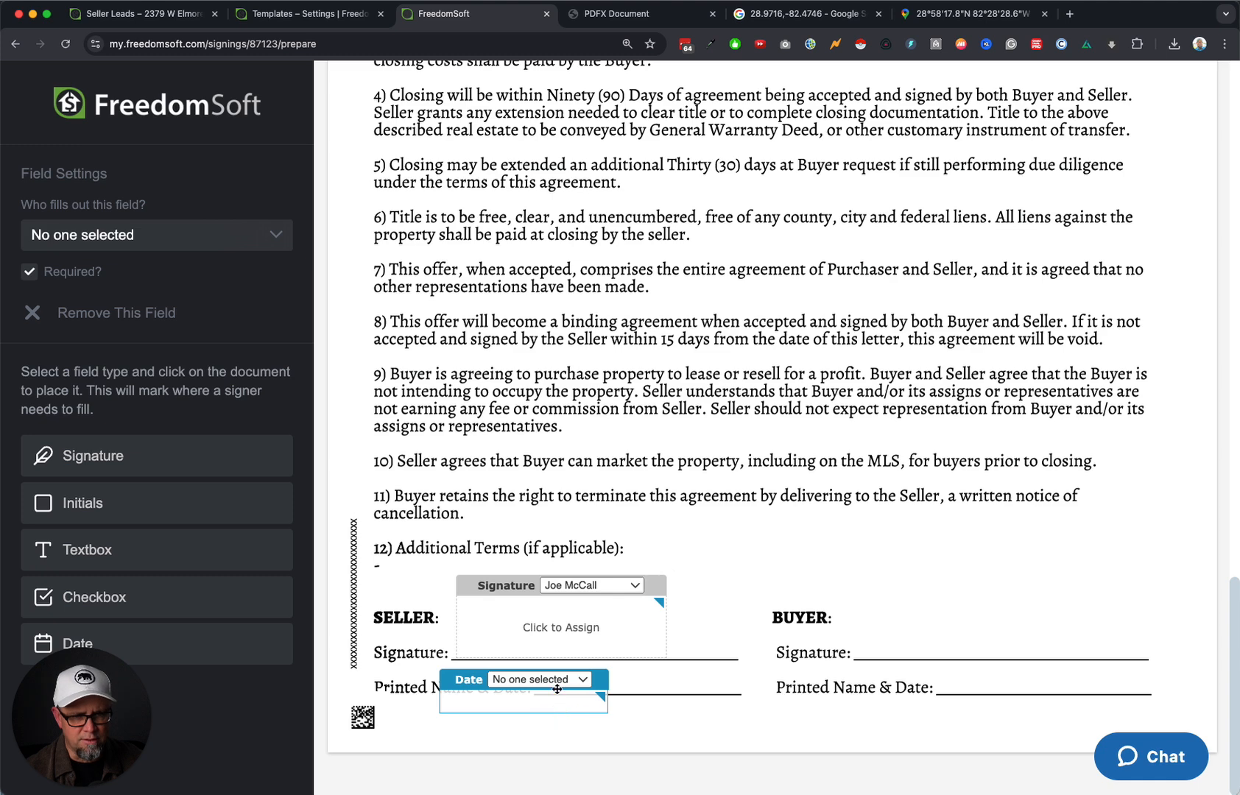
click(558, 681)
click(556, 695)
drag(468, 680, 562, 697)
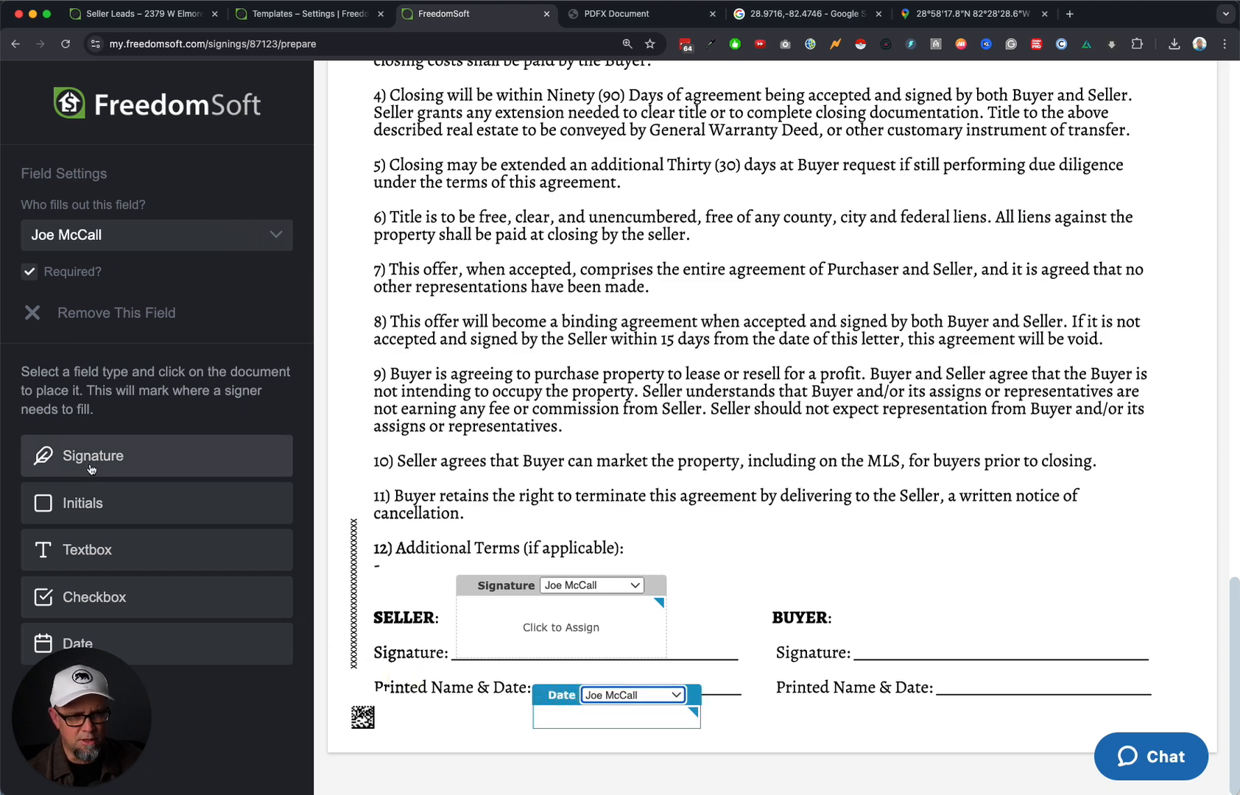
drag(143, 561, 655, 673)
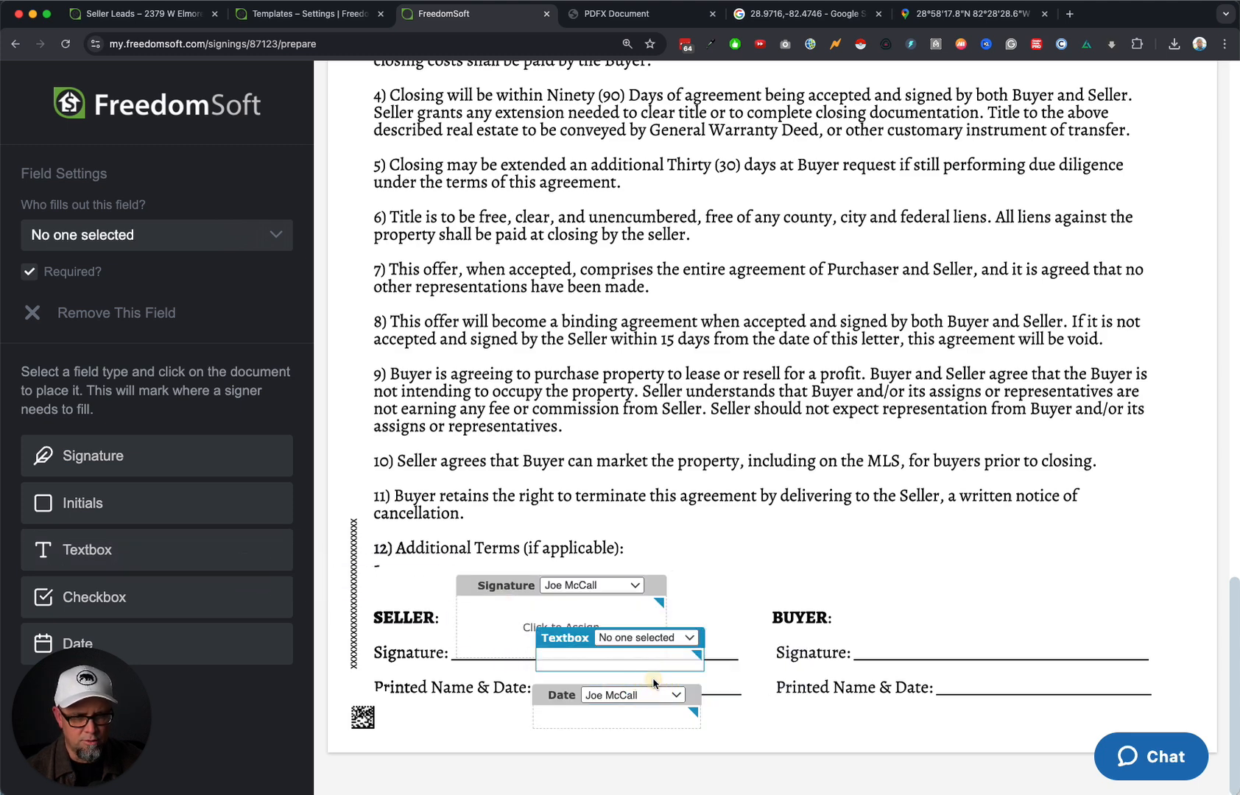
click(648, 638)
click(692, 654)
drag(564, 647, 565, 665)
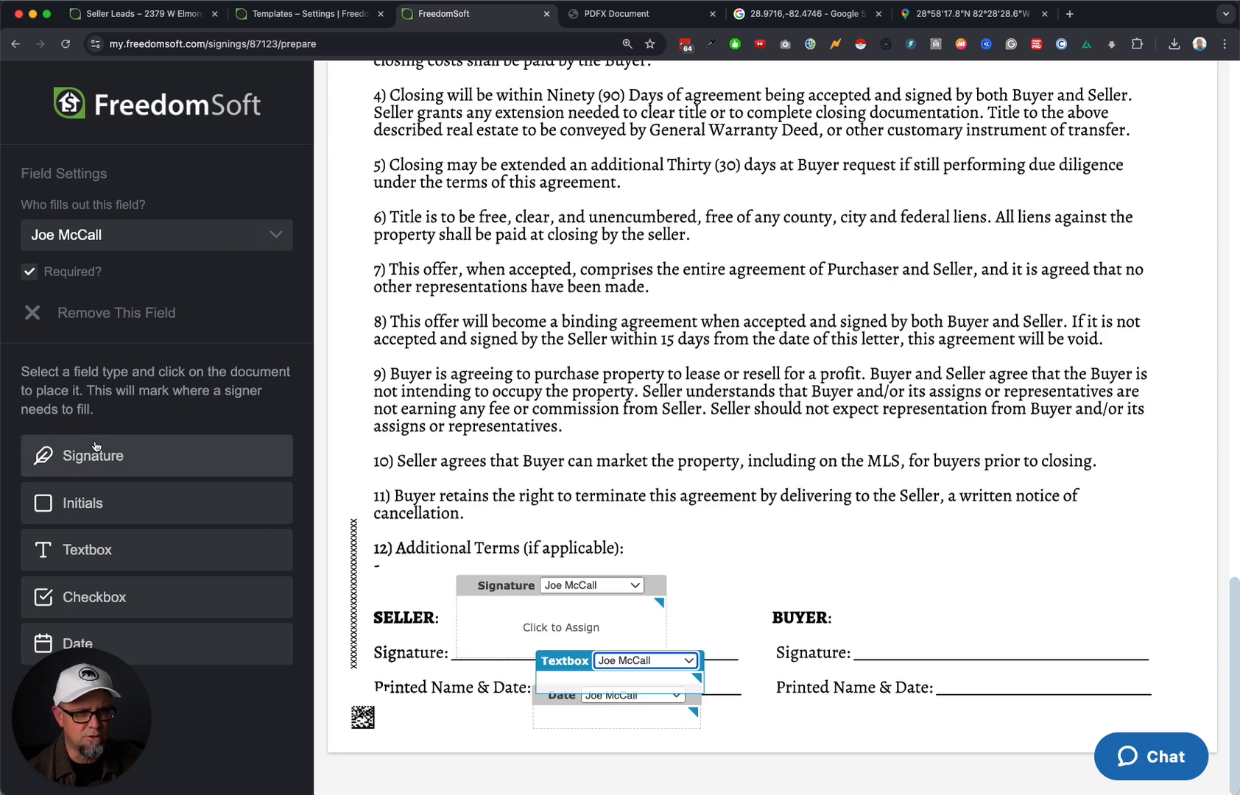
Place signature and date fields on the BUYER lines, assigned to the second signer.
mouse_move(113, 458)
mouse_down()
mouse_move(172, 452)
mouse_move(1046, 635)
mouse_move(950, 639)
mouse_move(963, 622)
mouse_move(892, 586)
mouse_up()
click(994, 605)
click(1002, 639)
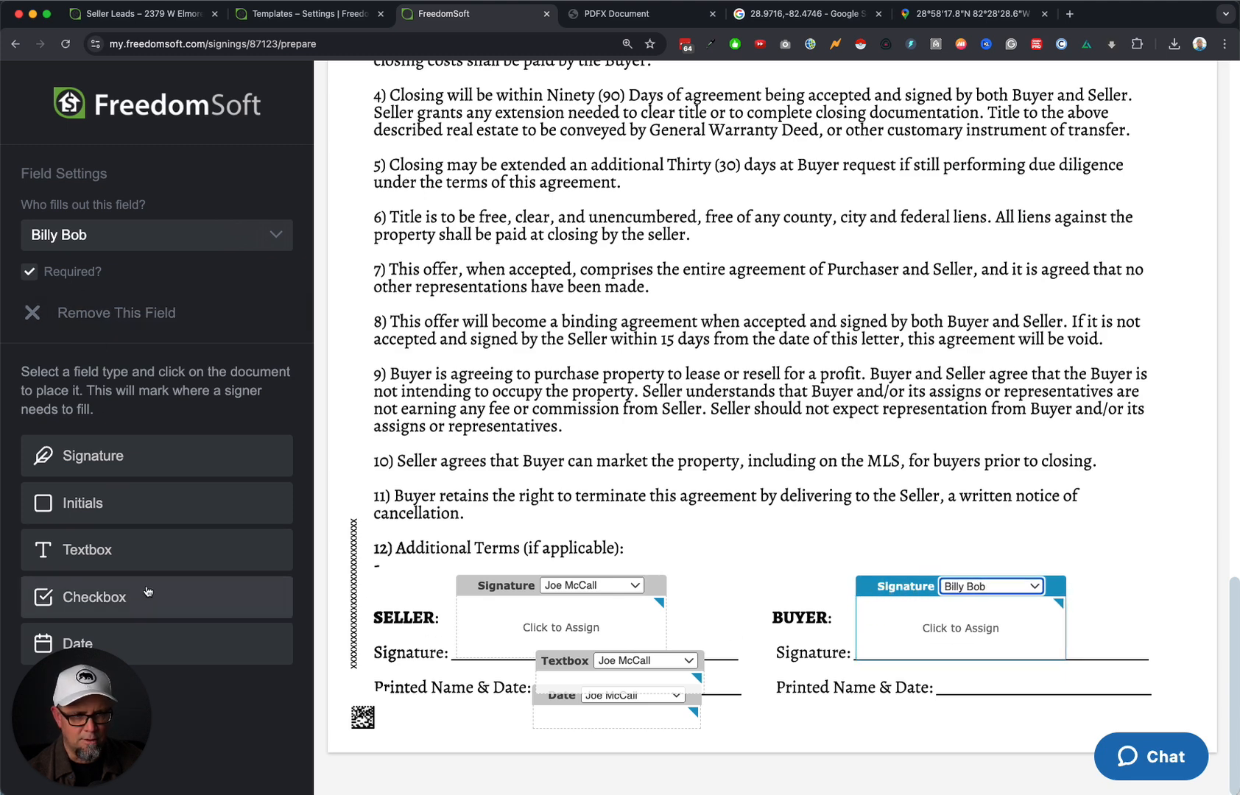
drag(170, 645, 1019, 708)
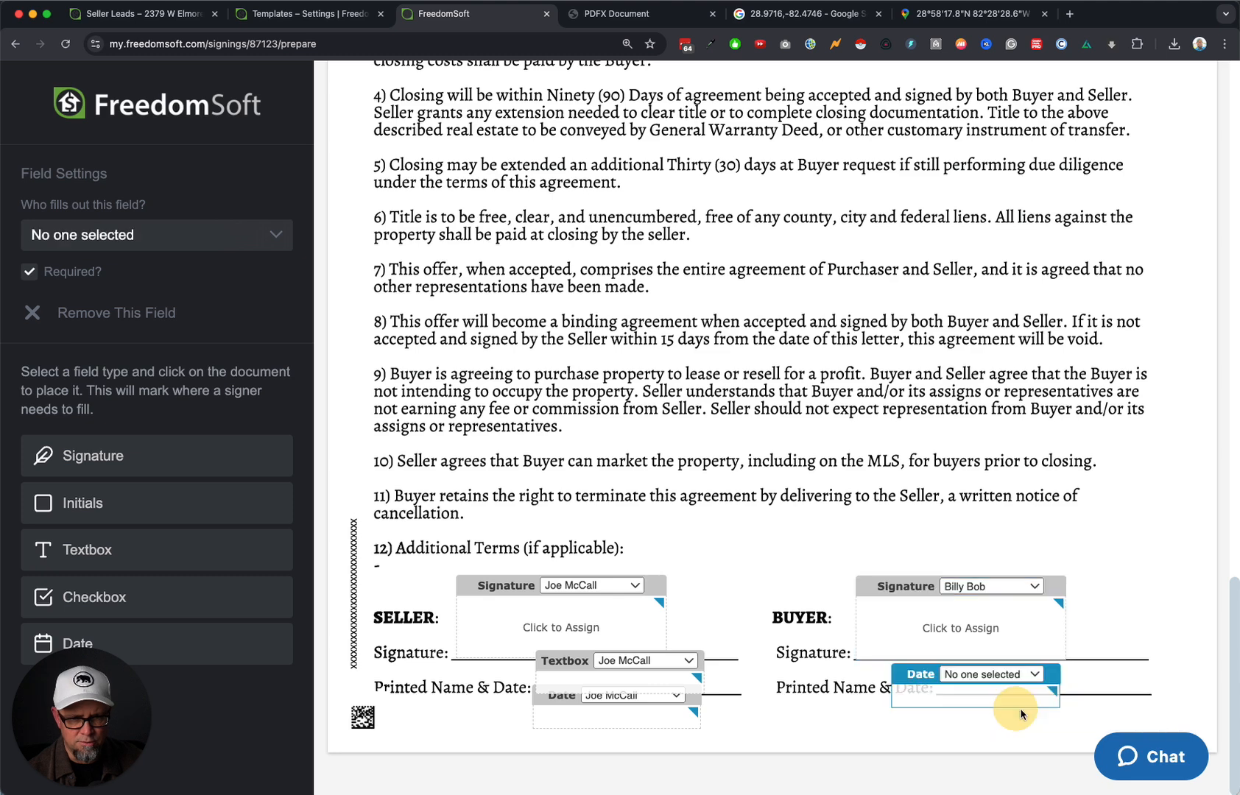
click(1026, 674)
click(985, 710)
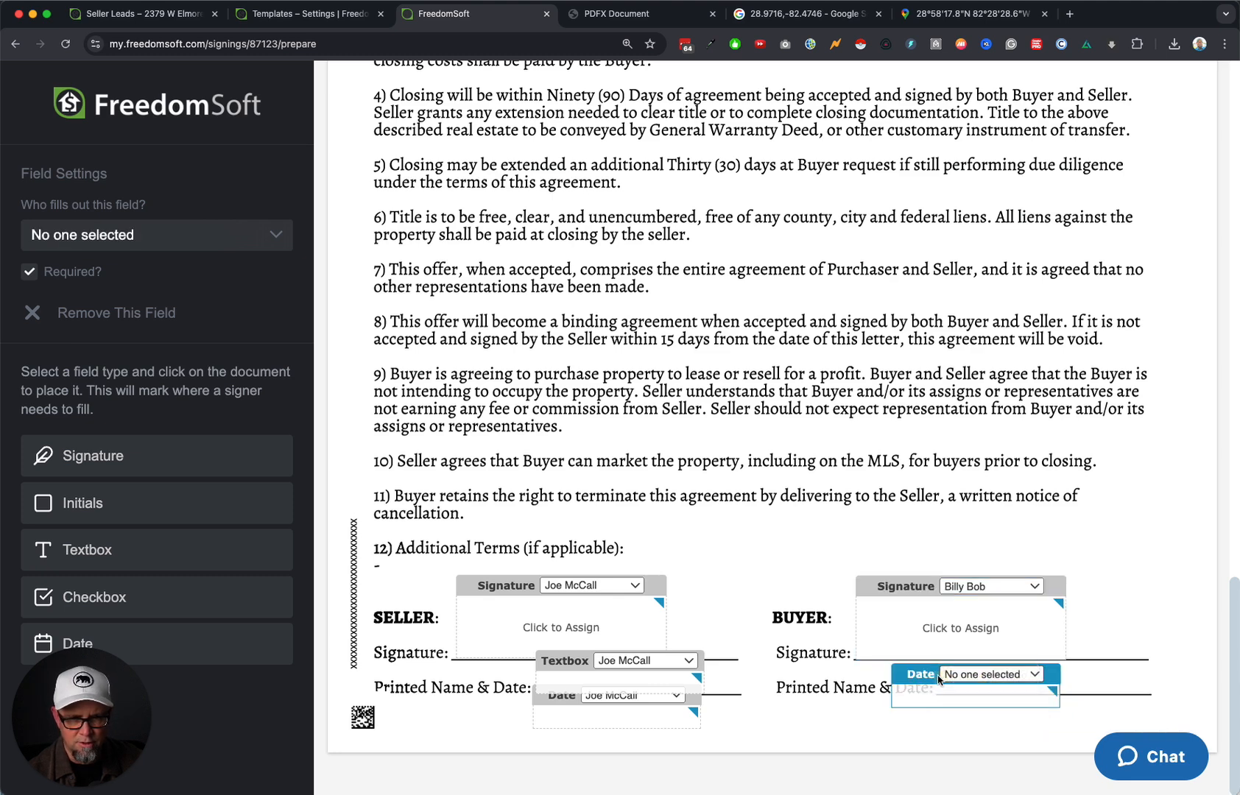
drag(917, 676, 963, 691)
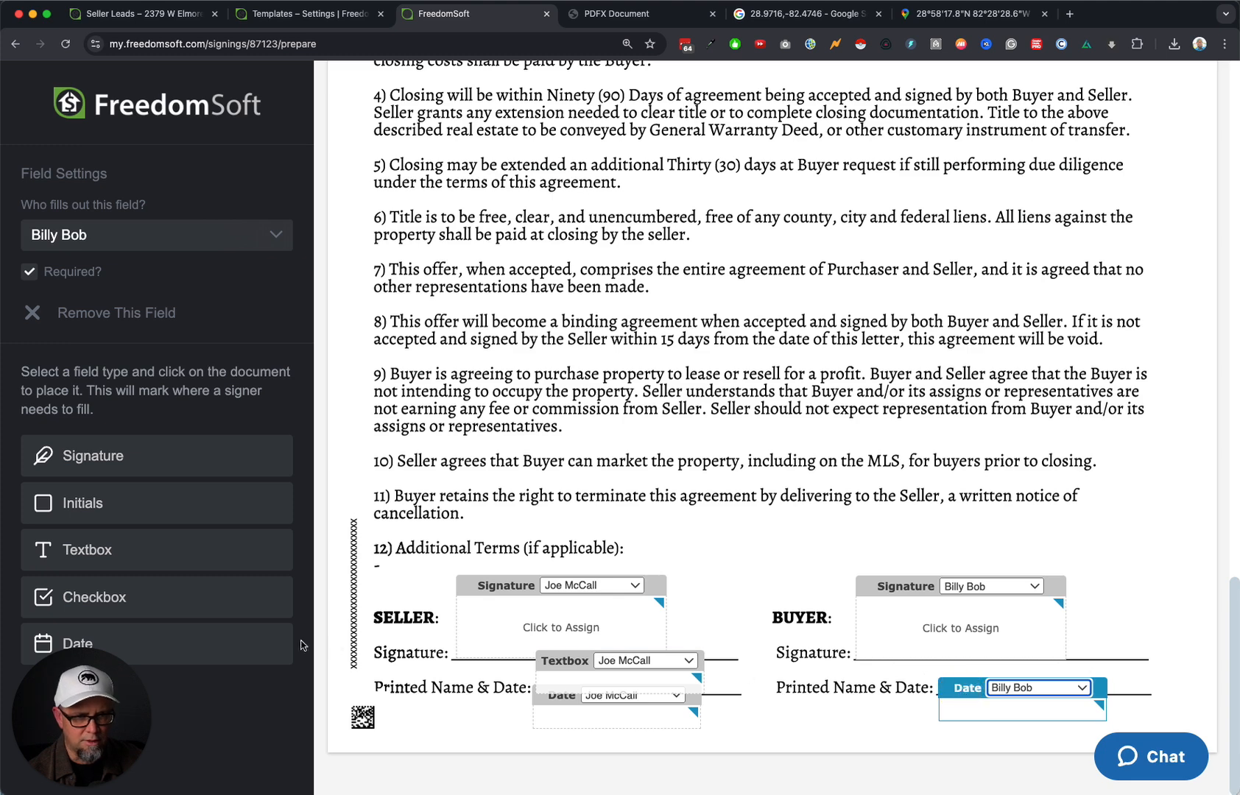
Add a textbox field on the BUYER signature line, assigned to the second signer.
mouse_move(177, 563)
mouse_down()
mouse_move(1058, 642)
mouse_move(1094, 664)
mouse_move(1089, 635)
mouse_up()
click(1089, 636)
click(1071, 672)
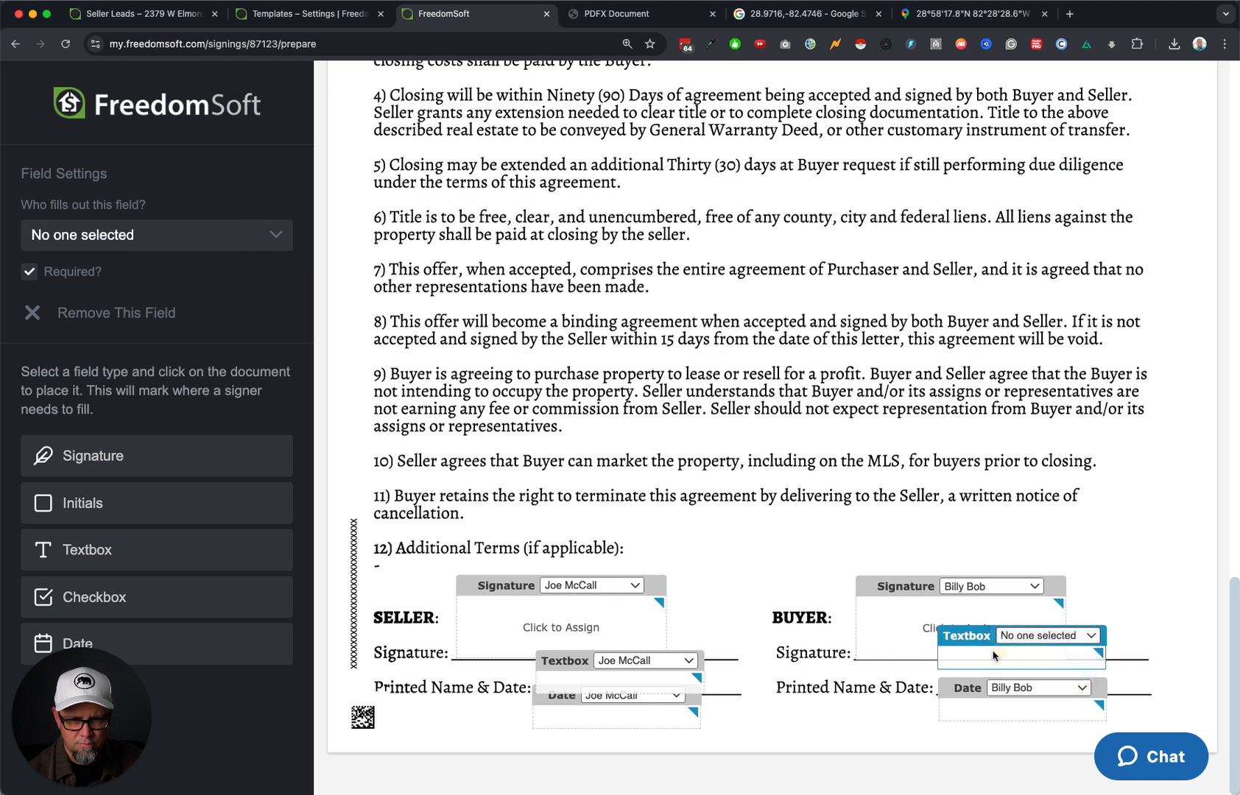
drag(957, 636, 955, 665)
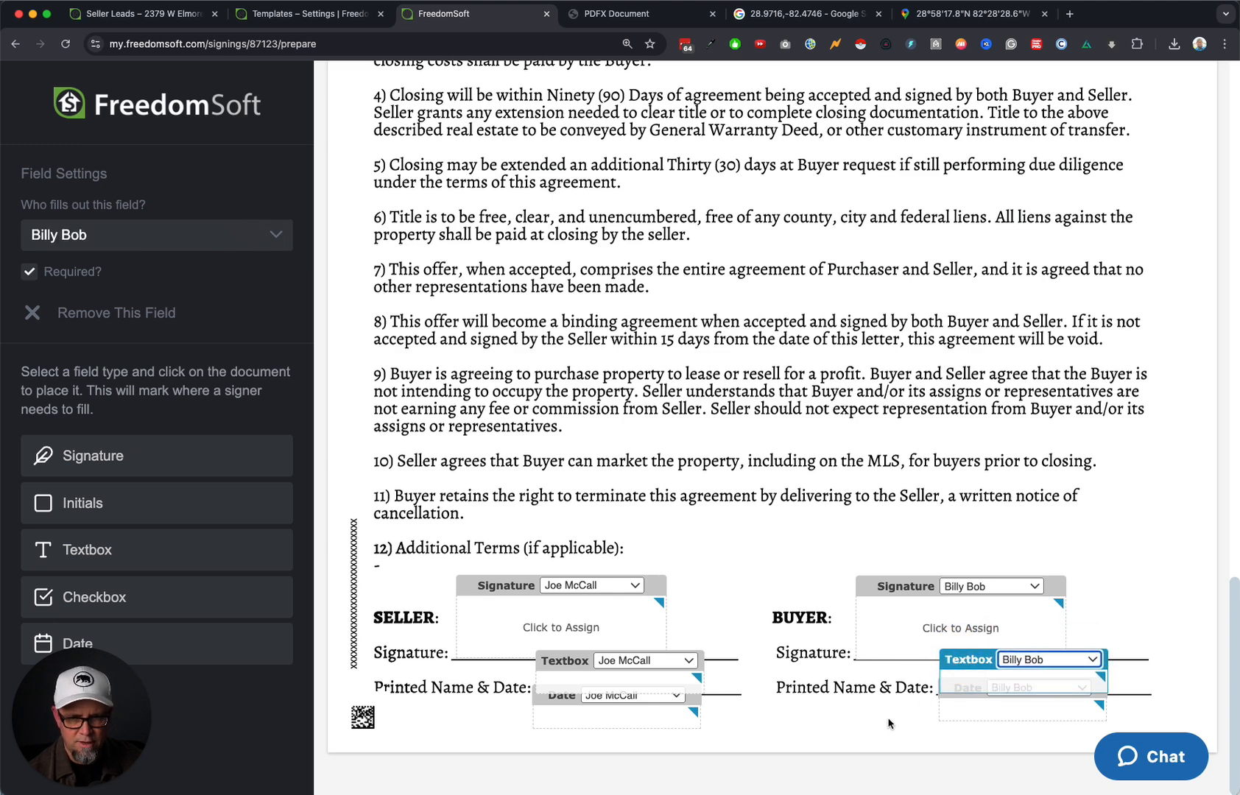
click(817, 720)
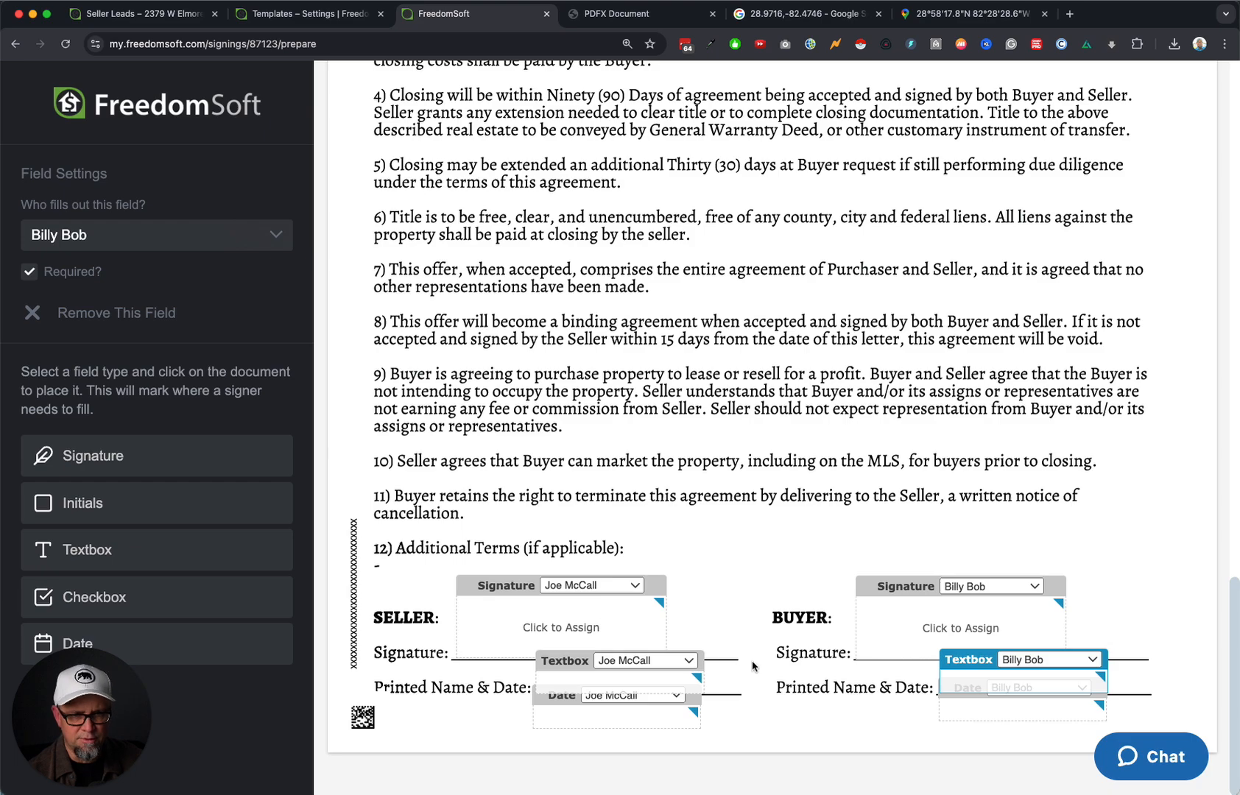
scroll(772, 236, up, 20)
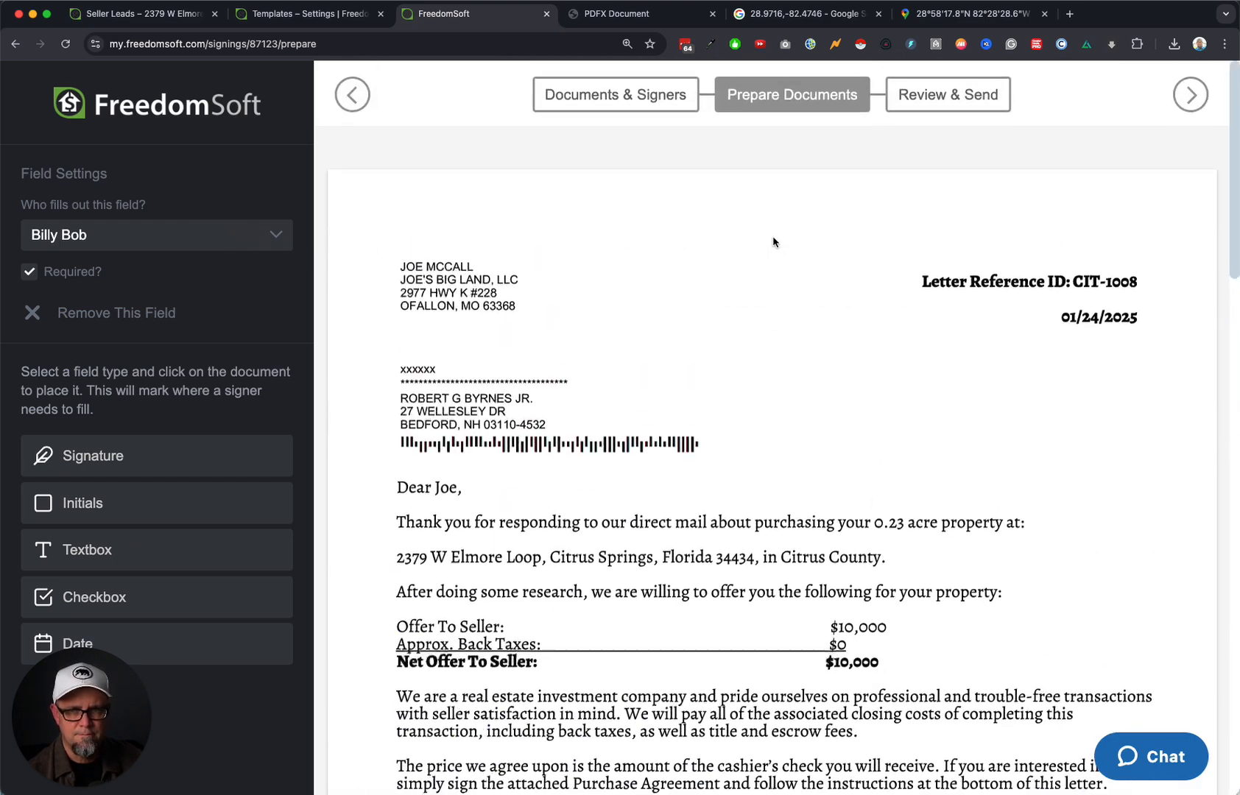
Send the contract titled 'contracy' with a 'call me when you get this' message to signers.
click(1191, 92)
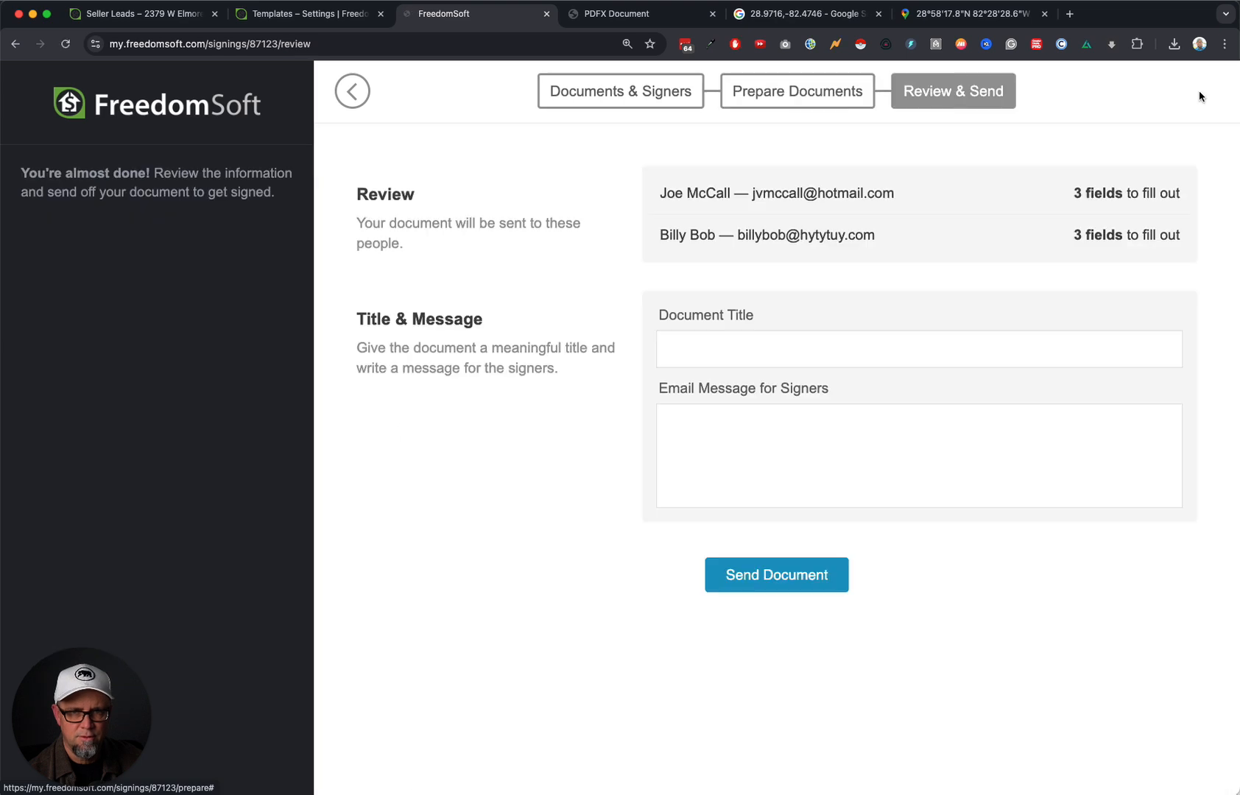
click(759, 340)
text(cont)
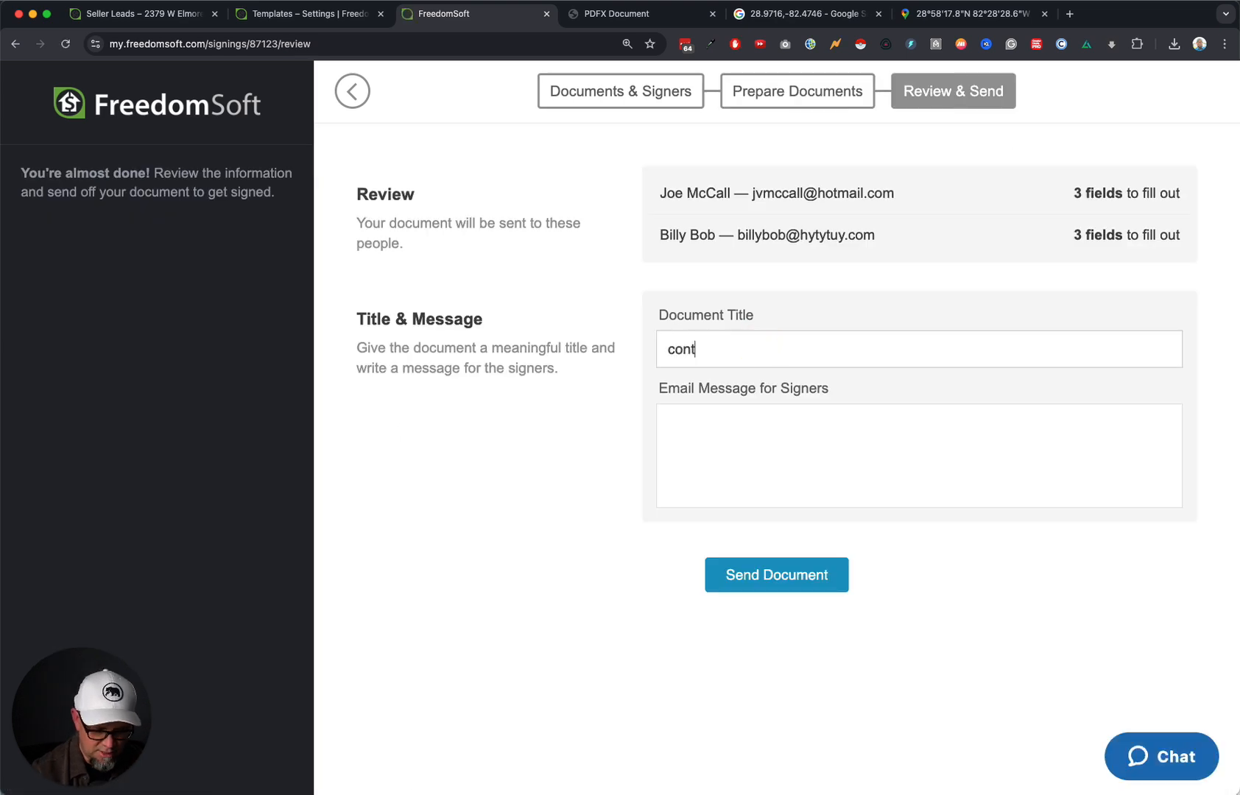
text(racy)
key(Tab)
text(H)
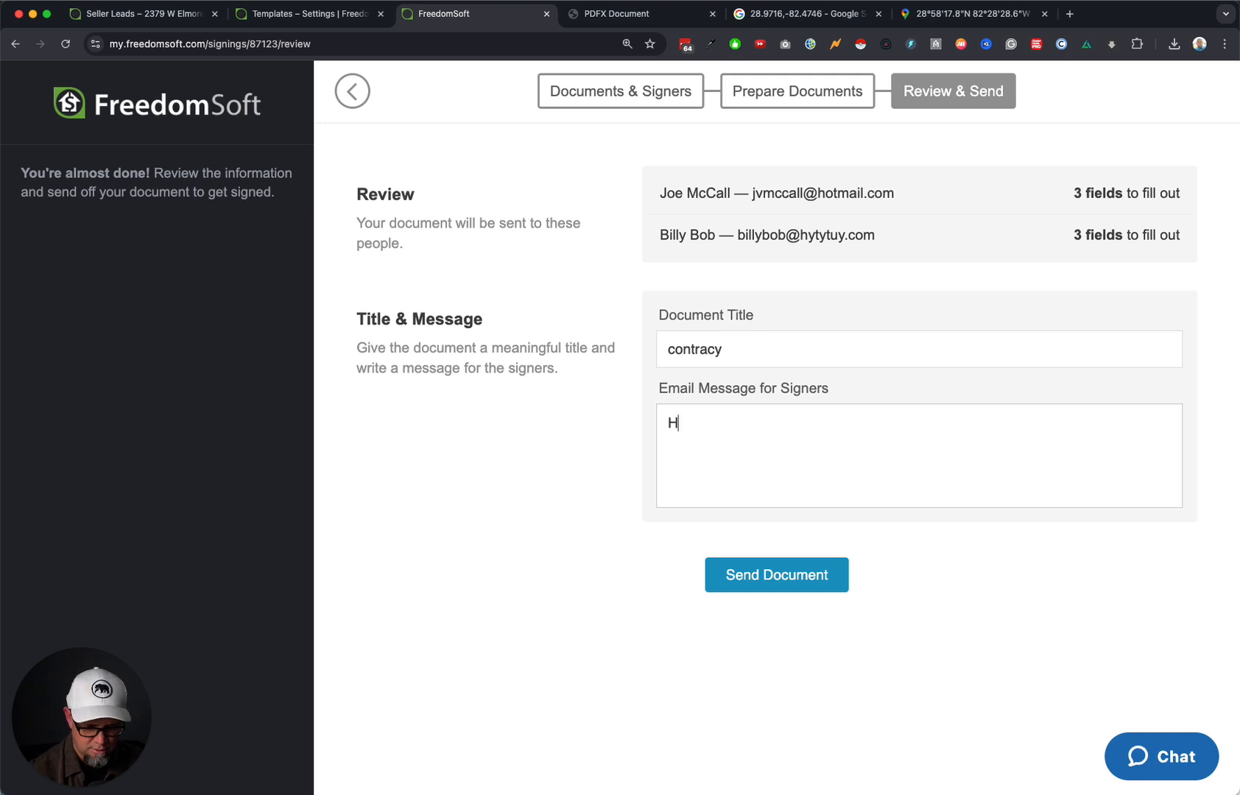
text(ey! call me when you get this.)
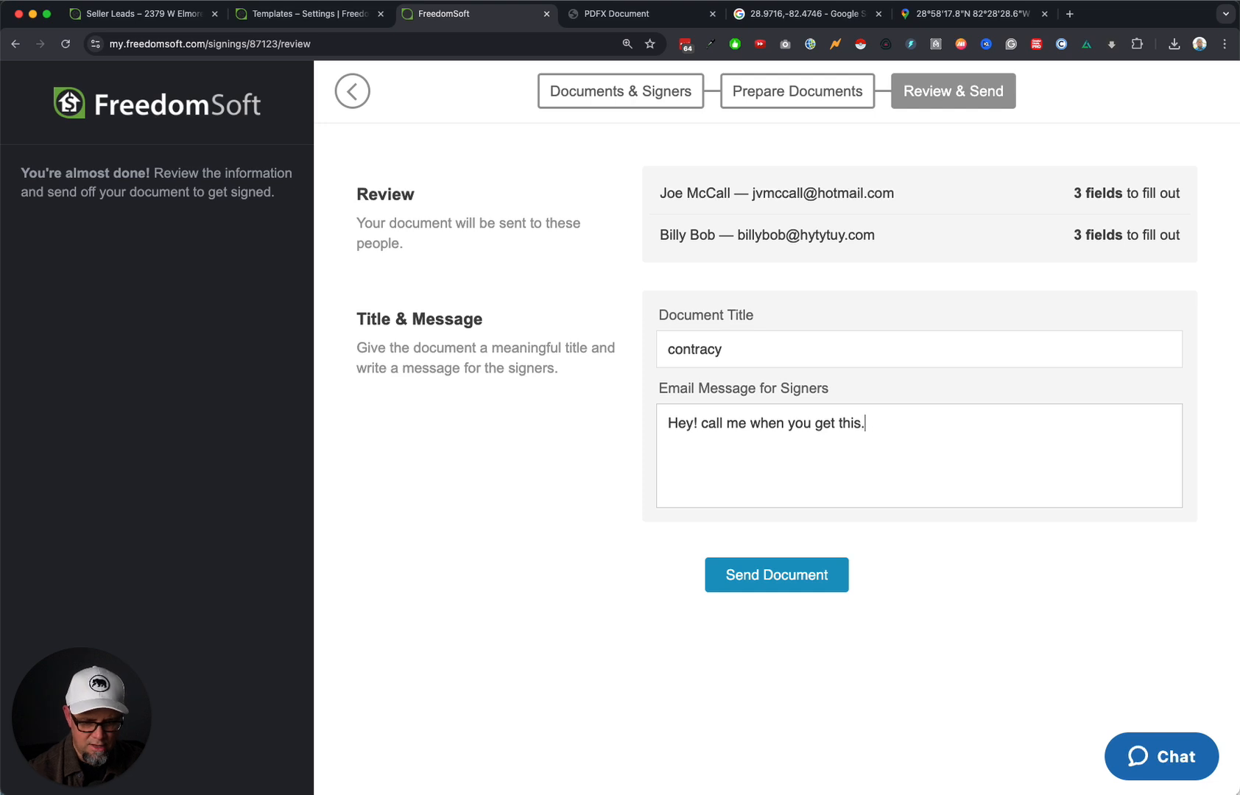
text(..  joe / billy bob)
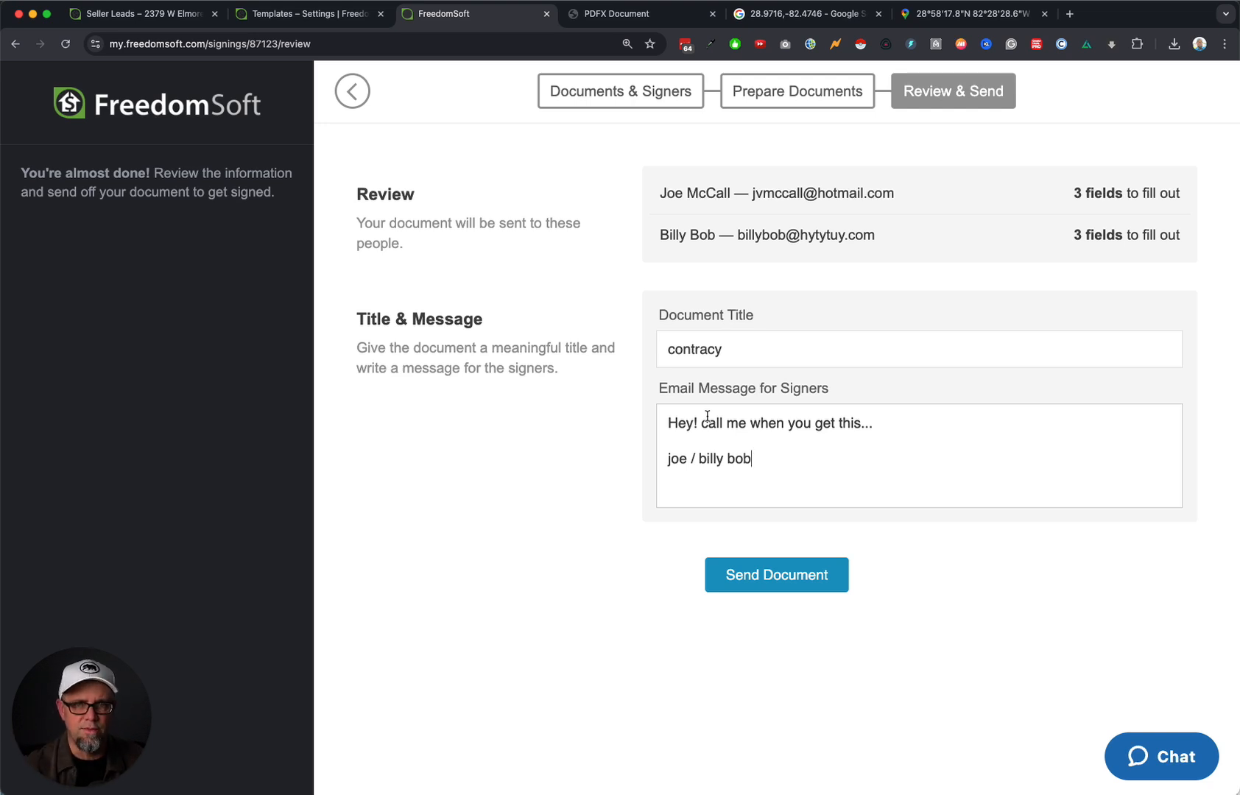
click(913, 627)
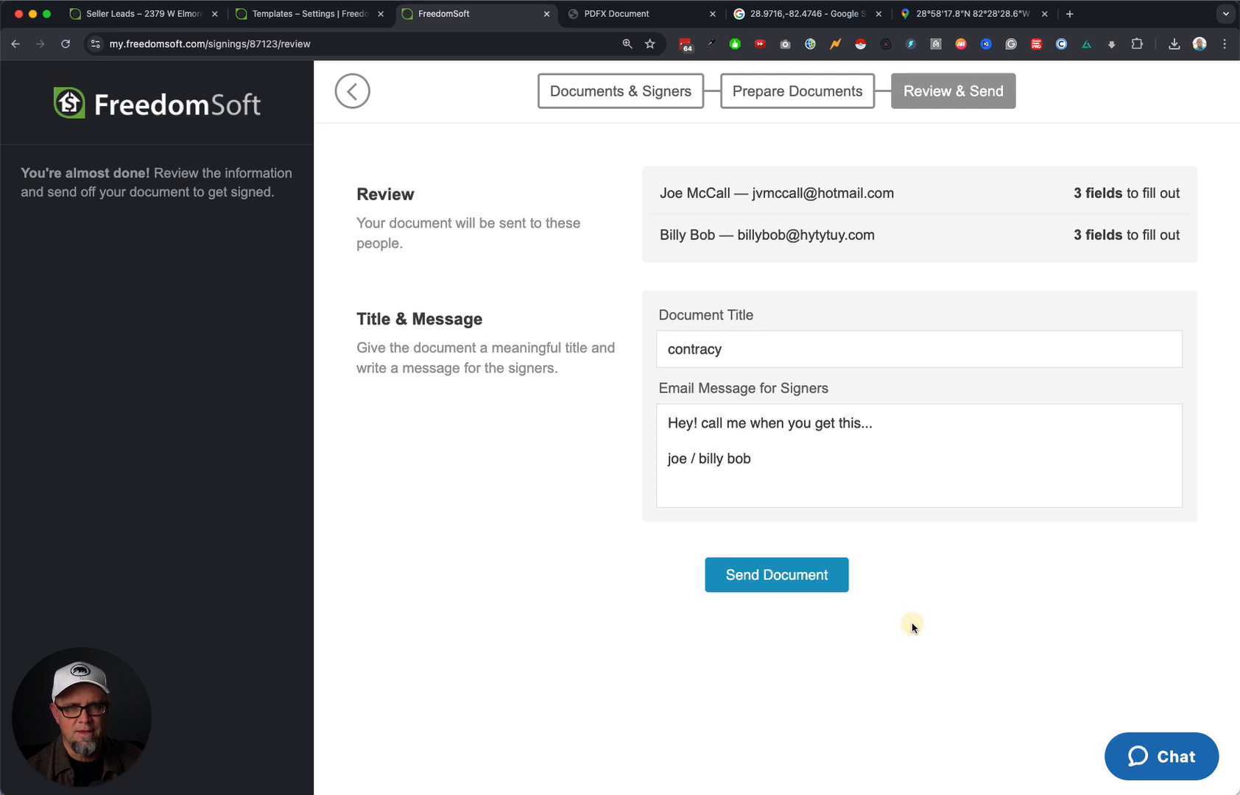
click(788, 582)
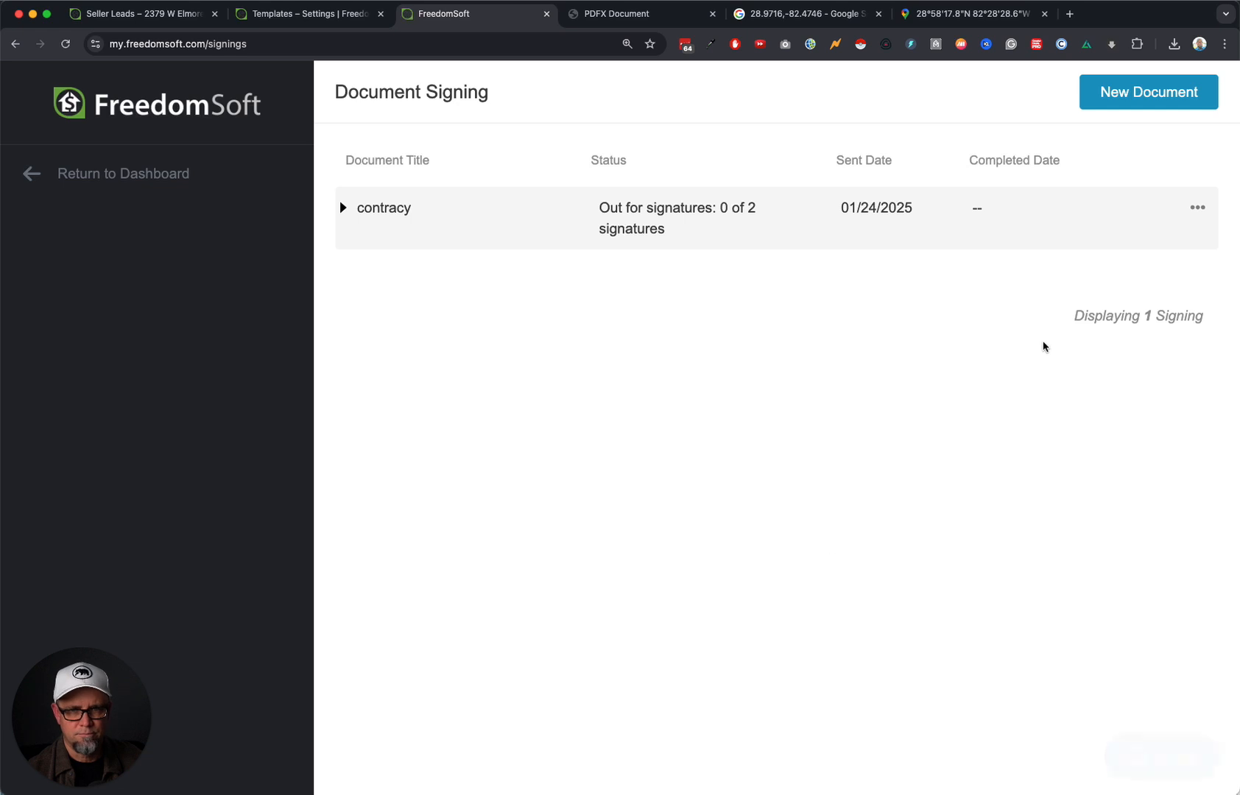
Cancel the contracy request from the Document Signing list and return to the dashboard.
click(73, 175)
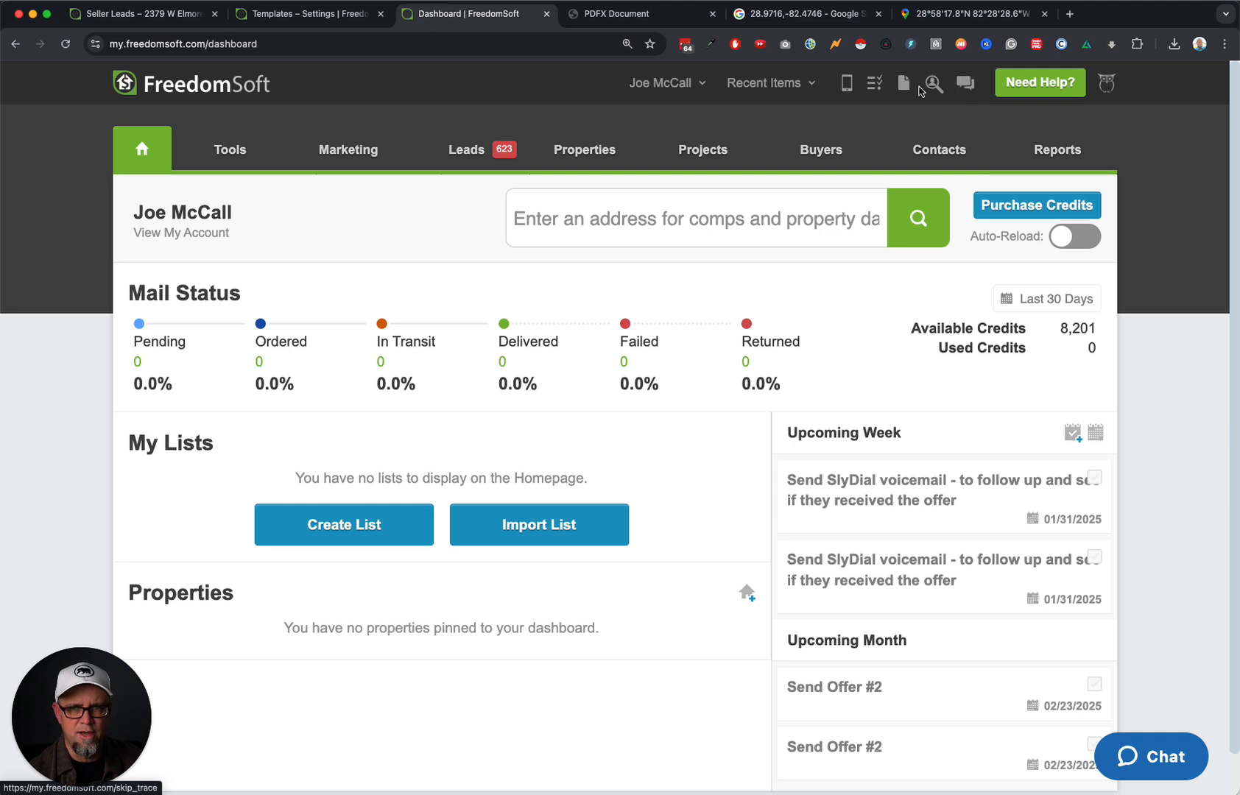
click(905, 84)
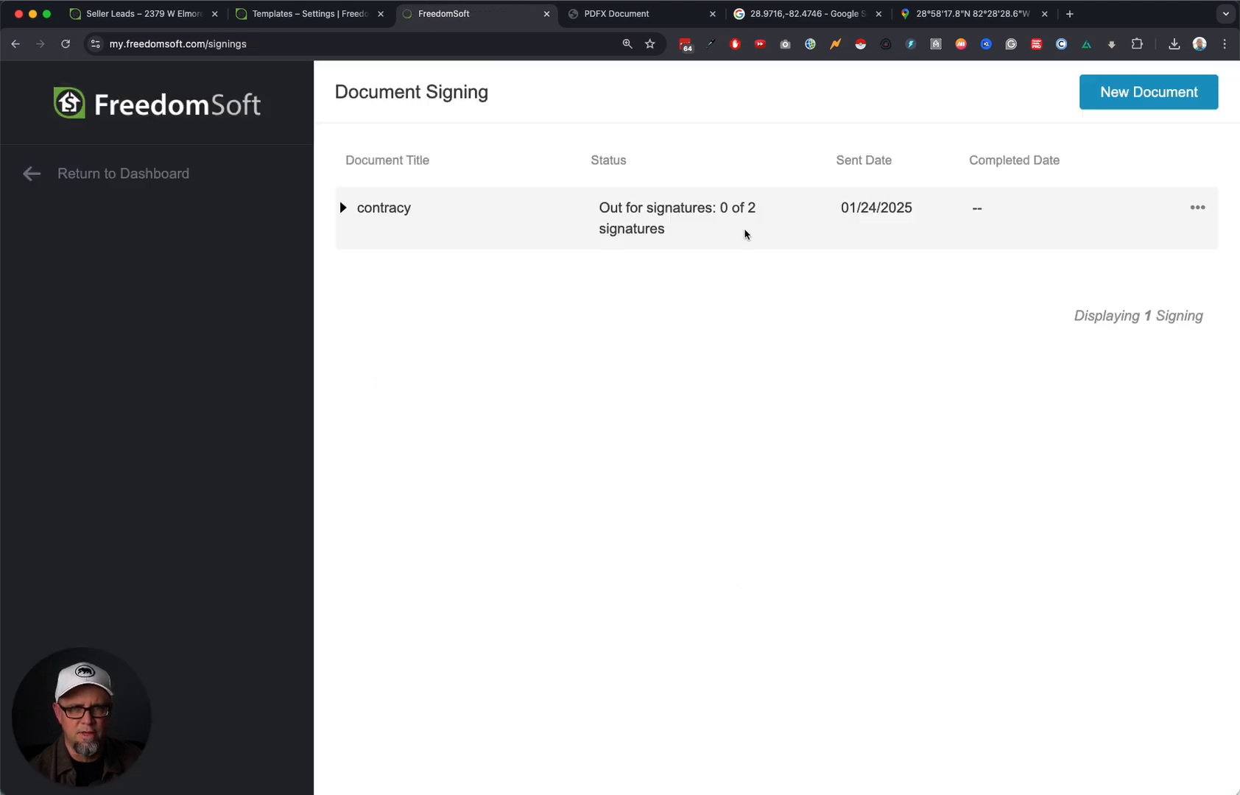
drag(588, 206, 781, 269)
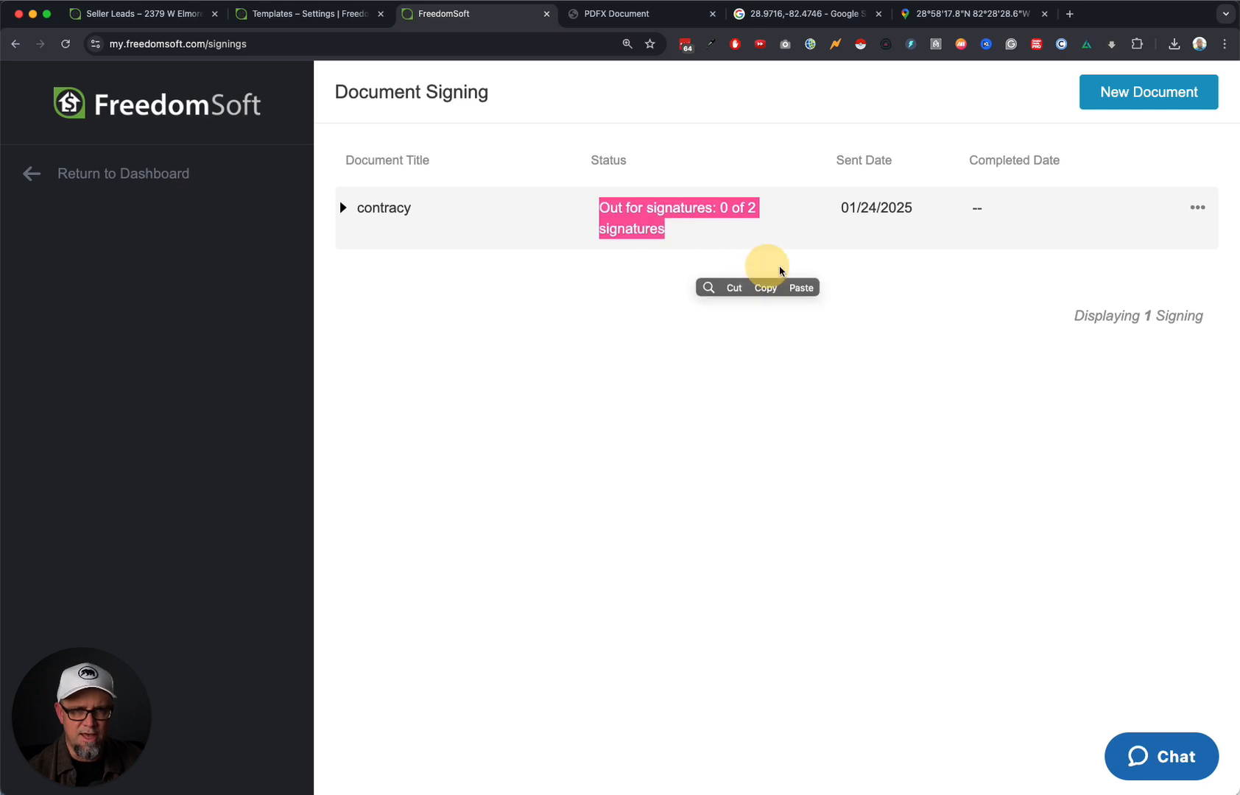
click(1196, 208)
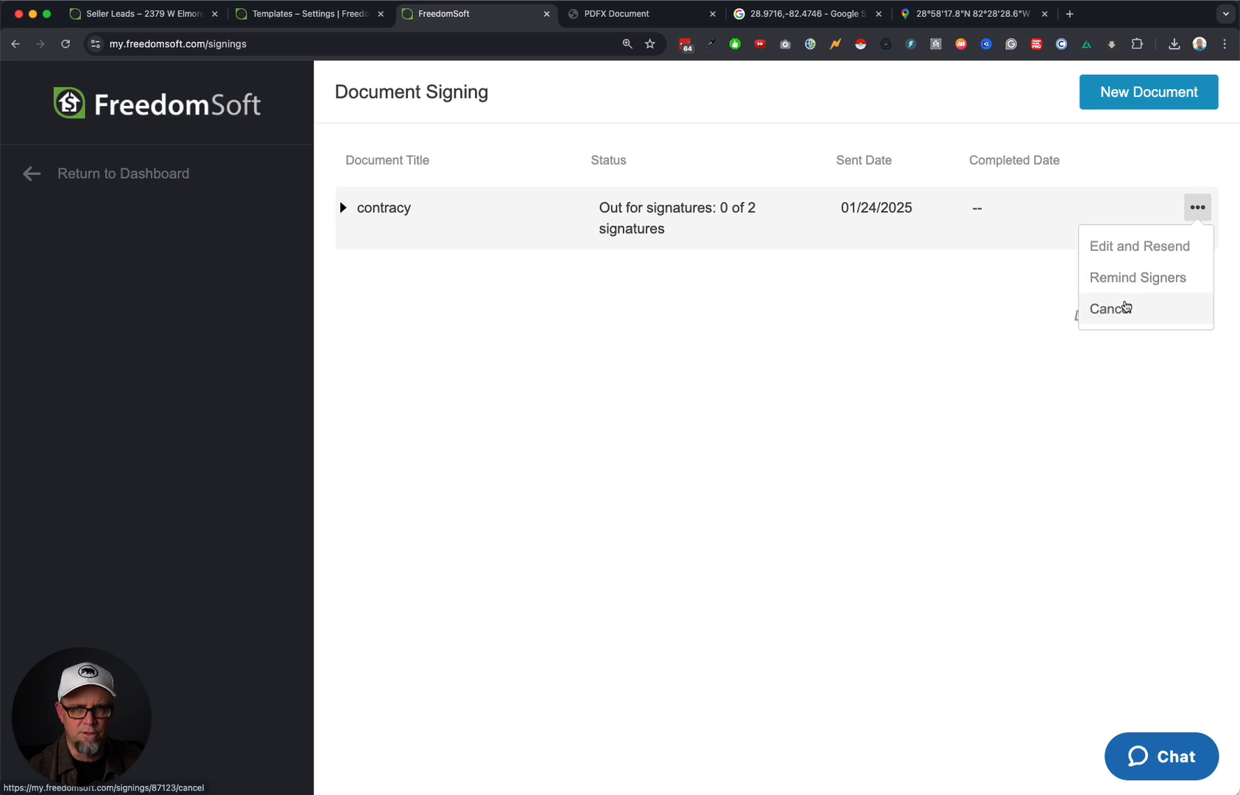
click(1135, 312)
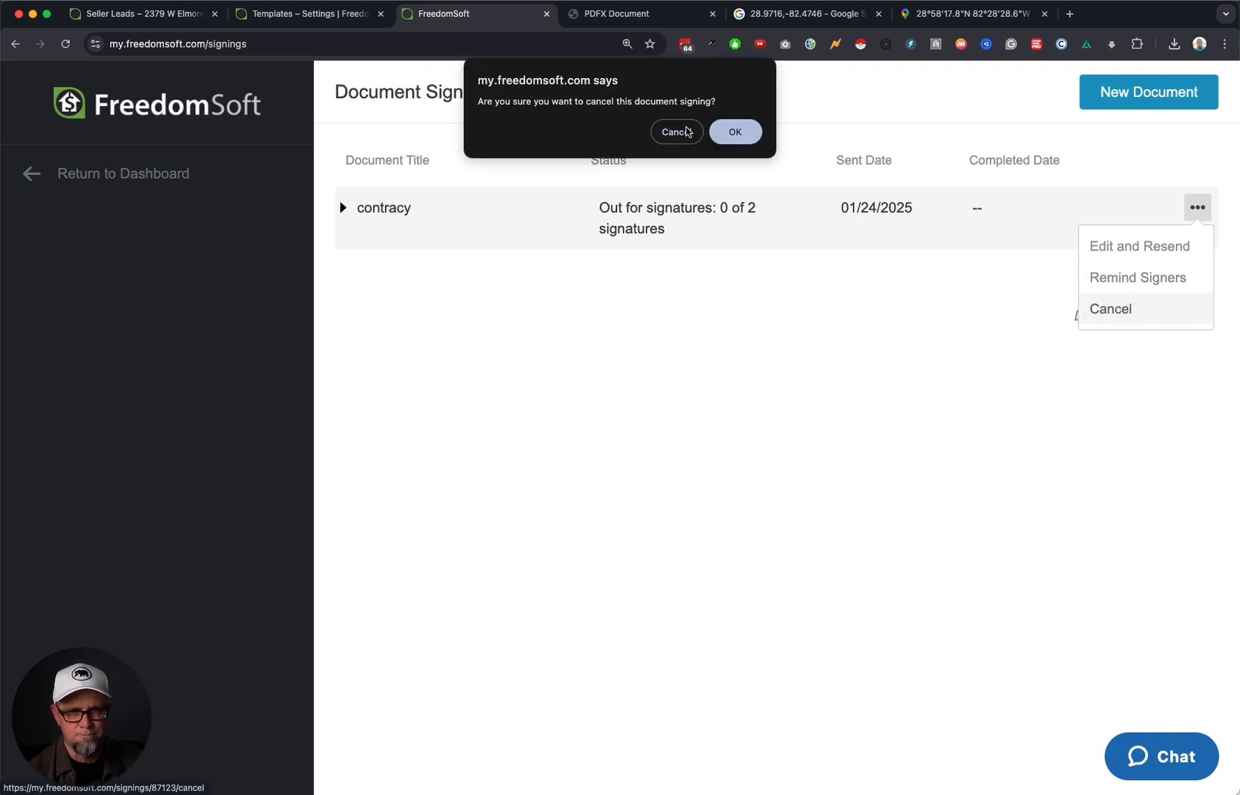
click(735, 131)
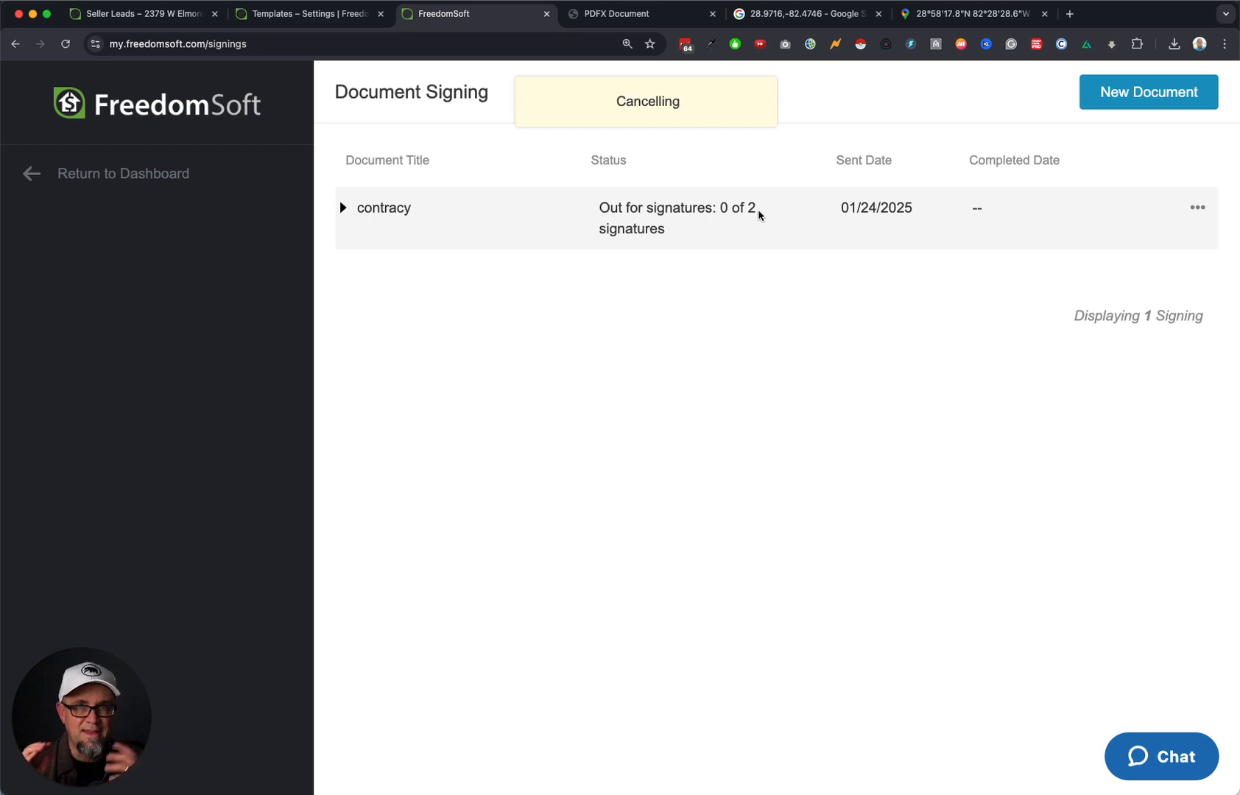
click(93, 175)
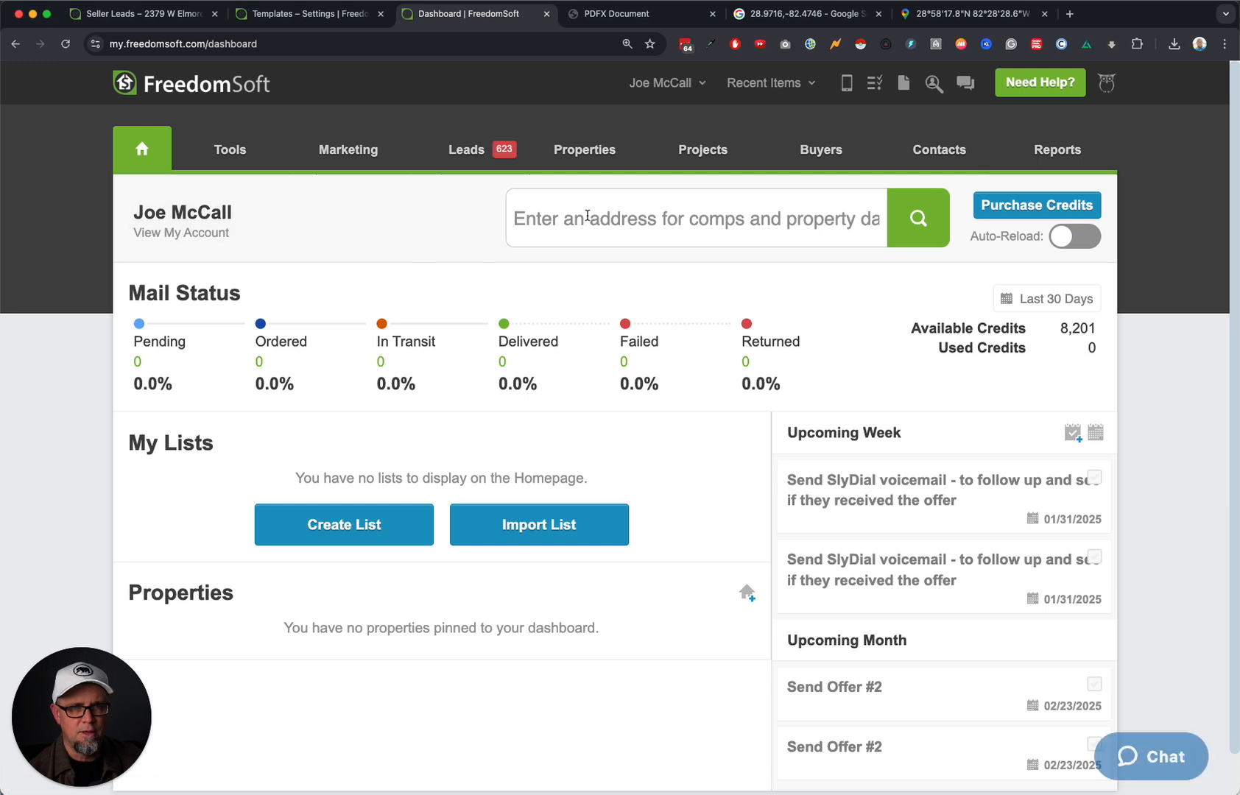
click(744, 83)
scroll(710, 221, down, 6)
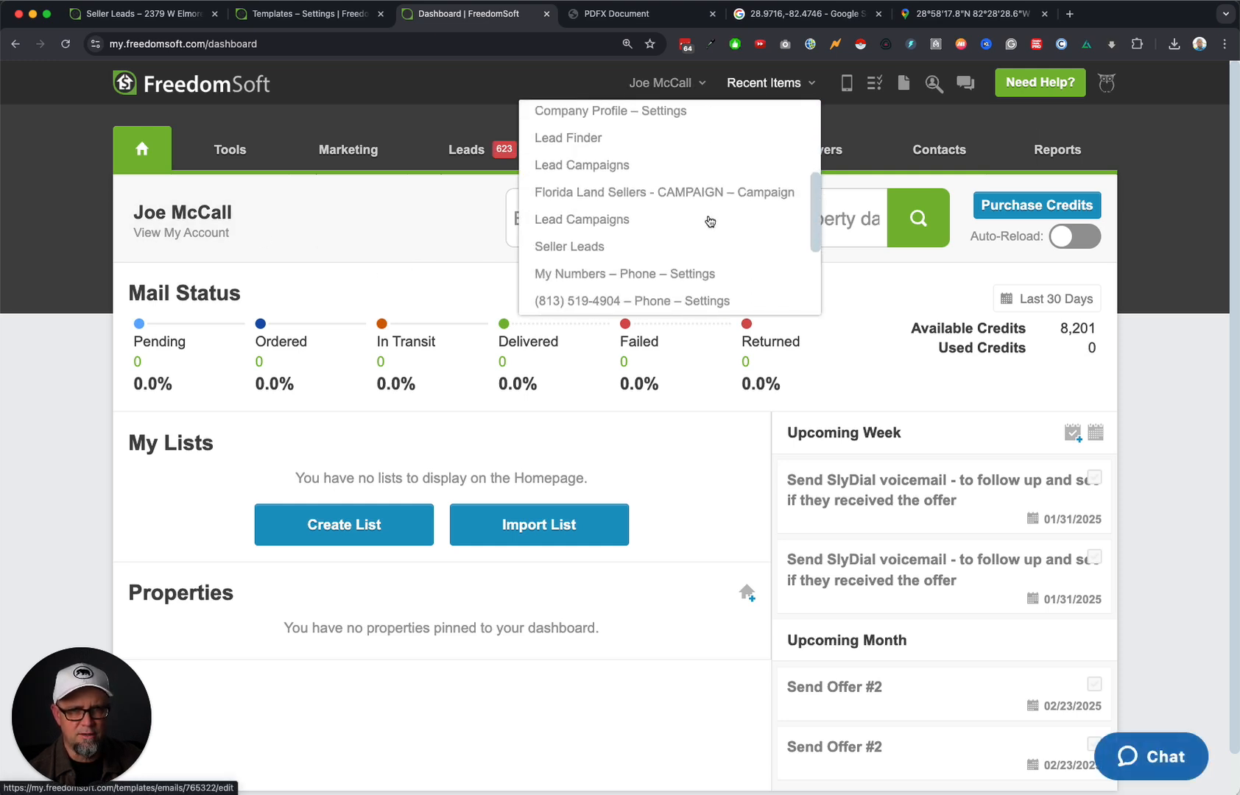
scroll(710, 221, down, 2)
click(721, 247)
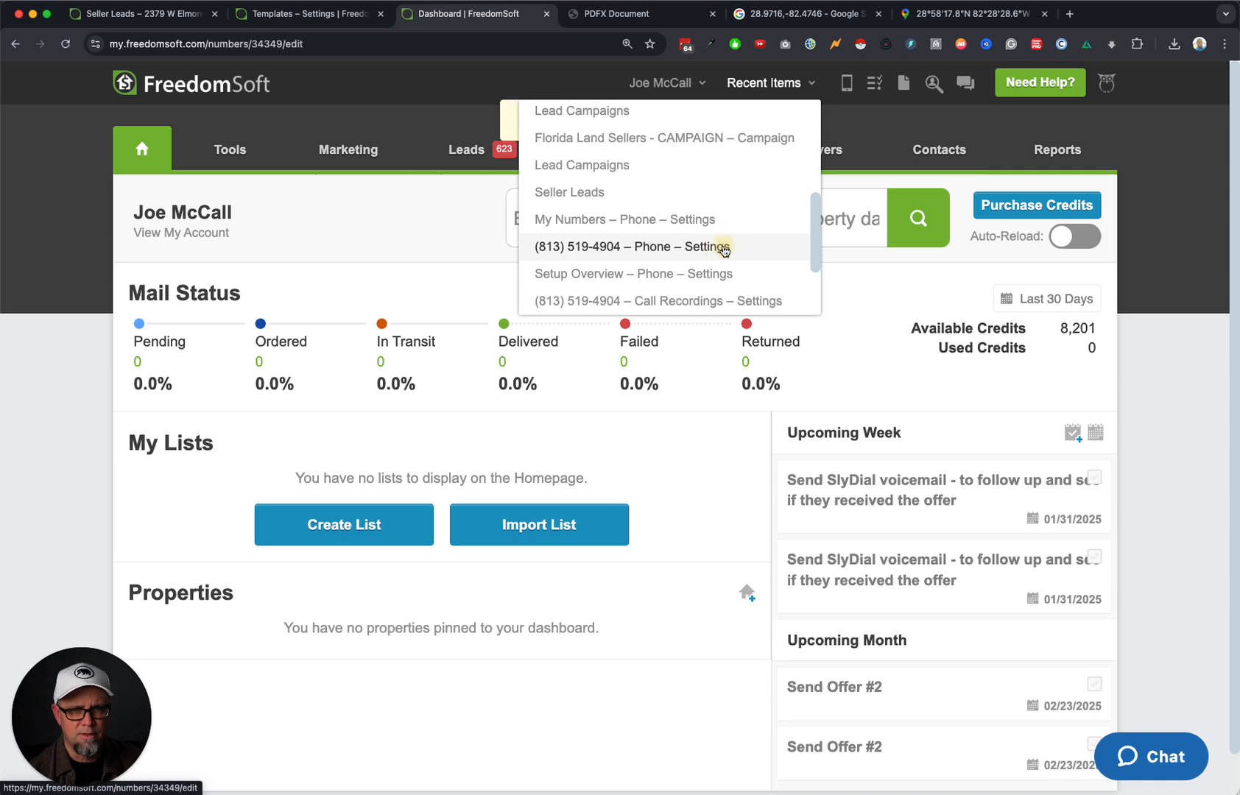
mouse_move(492, 147)
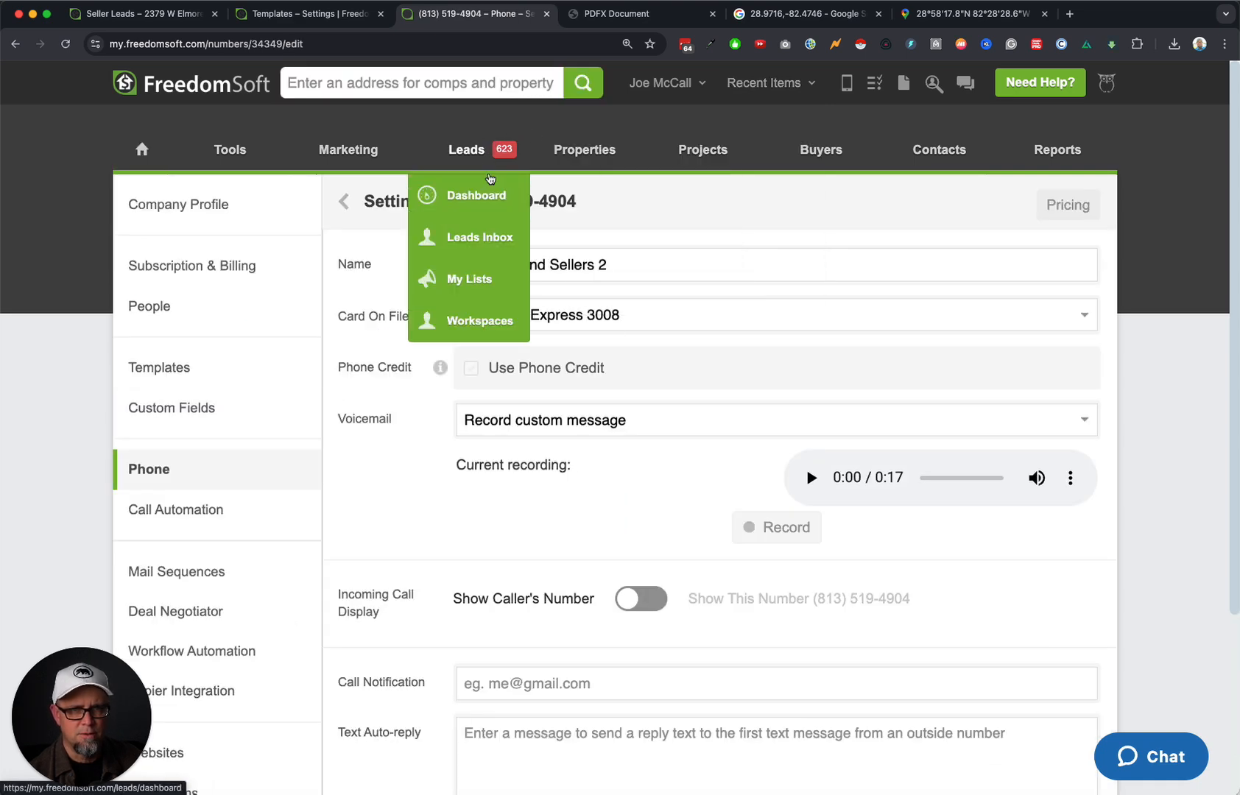
click(489, 238)
click(559, 348)
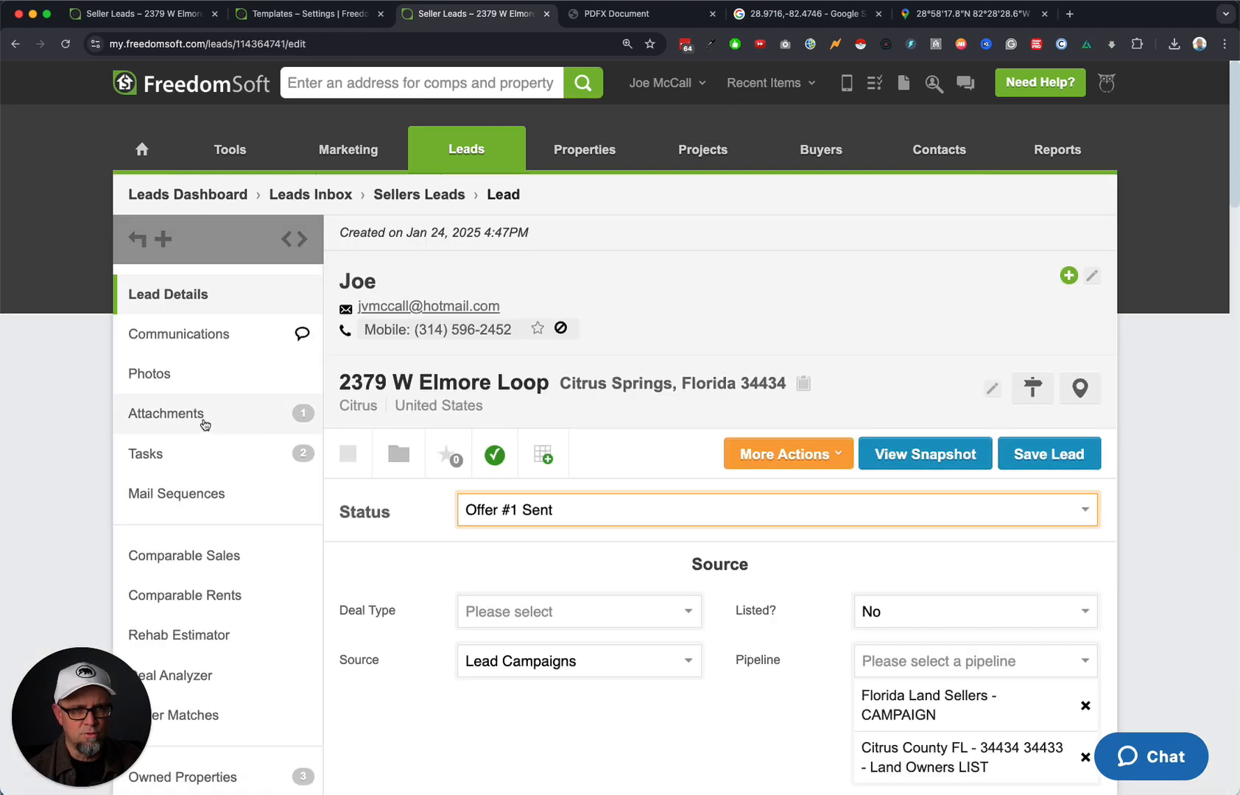
click(203, 420)
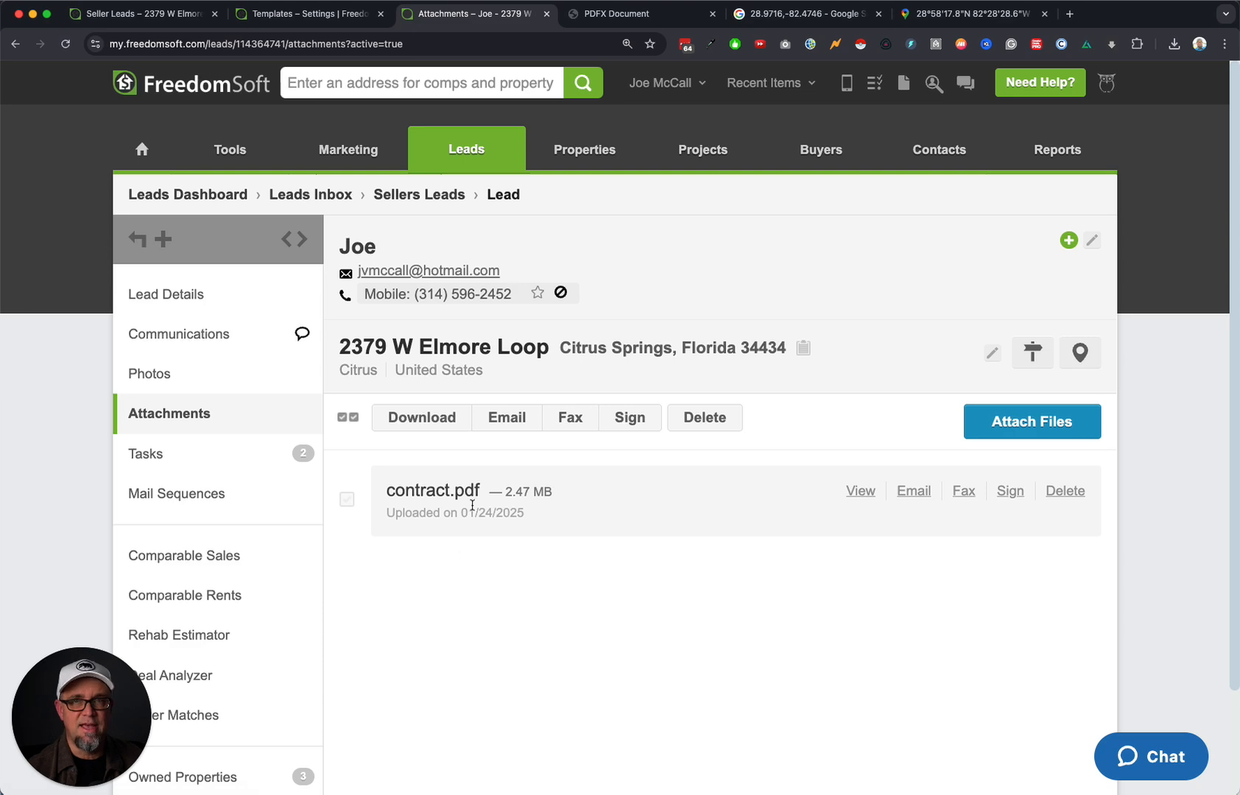
Reload the attachments list and view contract.pdf in a new tab.
scroll(465, 630, down, 3)
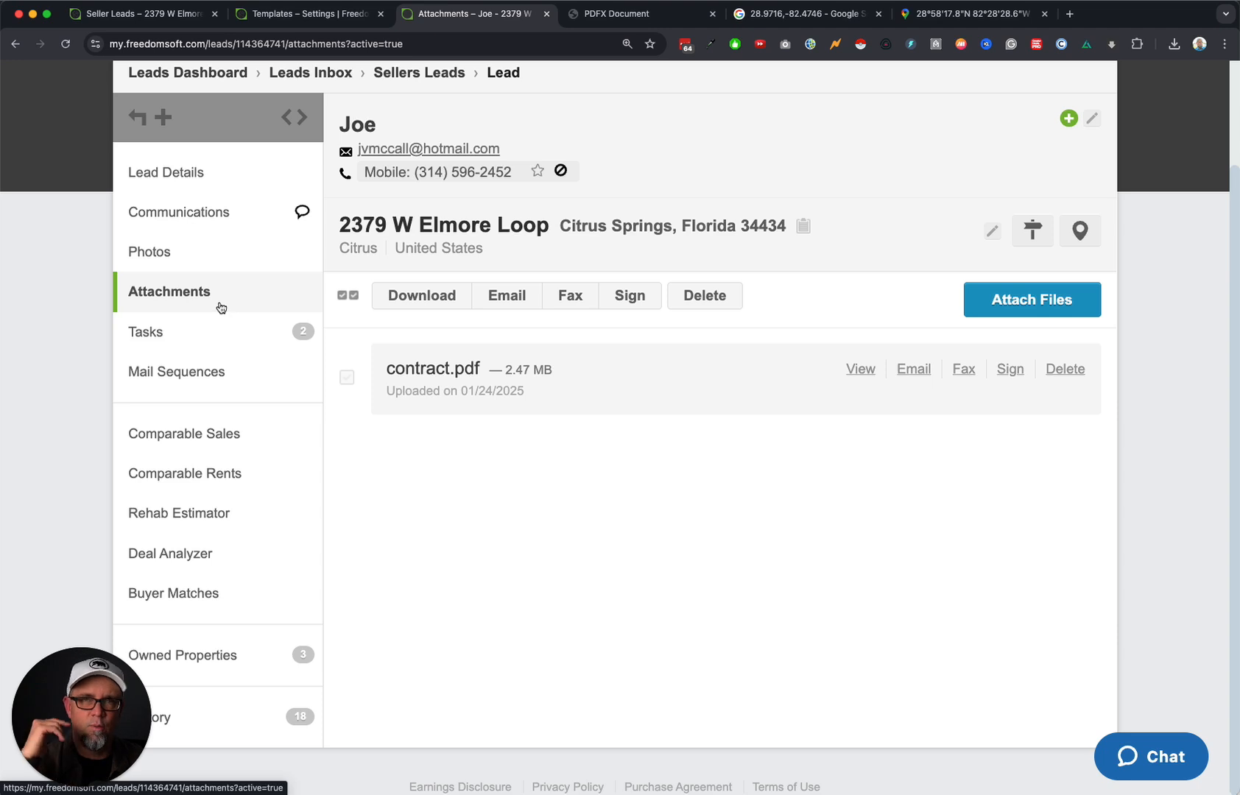
click(221, 308)
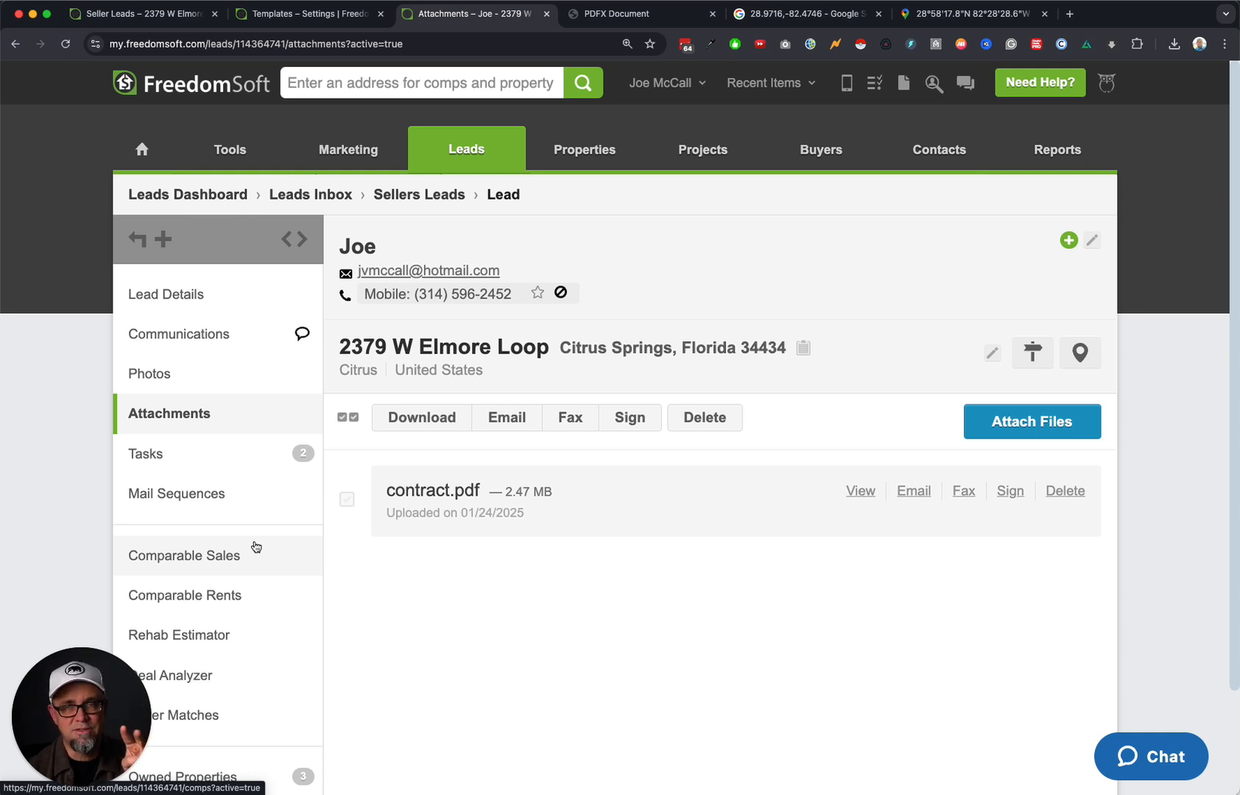
click(861, 491)
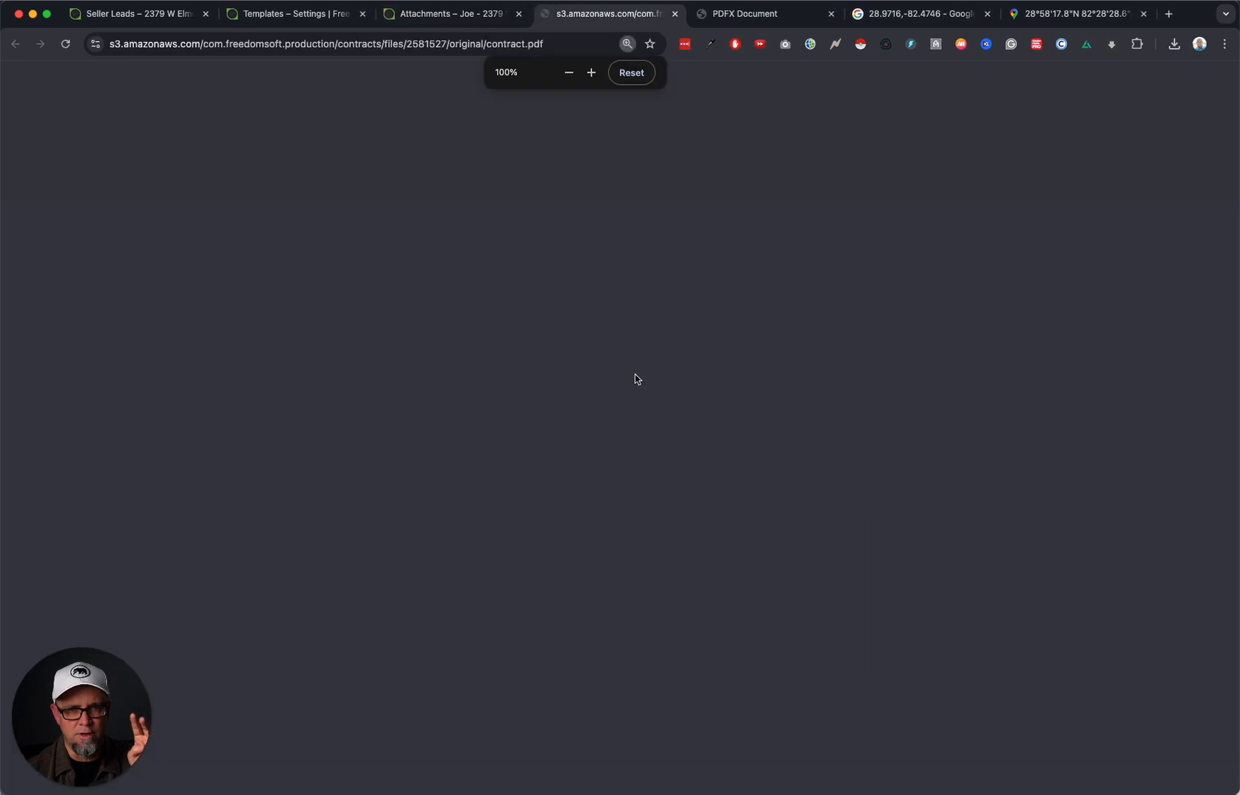
Review the contract PDF, close its tab, and bring up the lead's Tasks list.
double_click(289, 44)
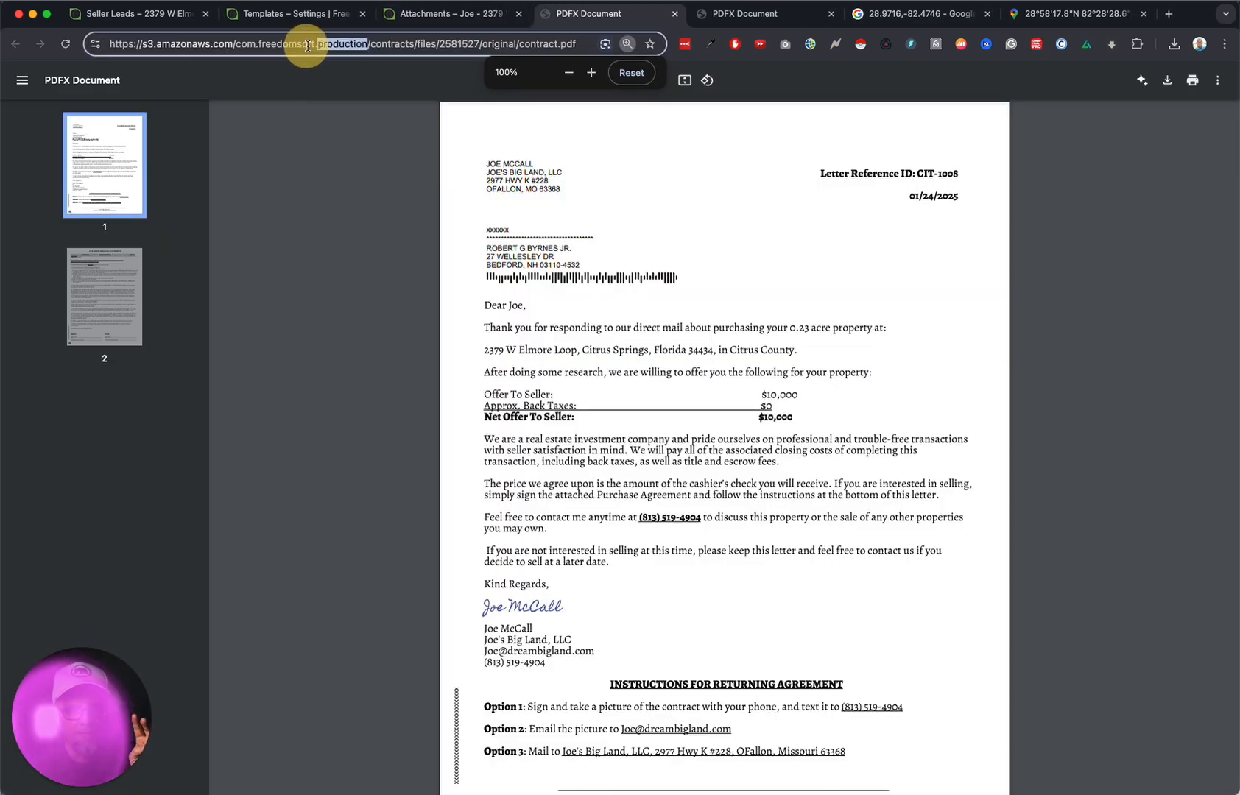
click(675, 14)
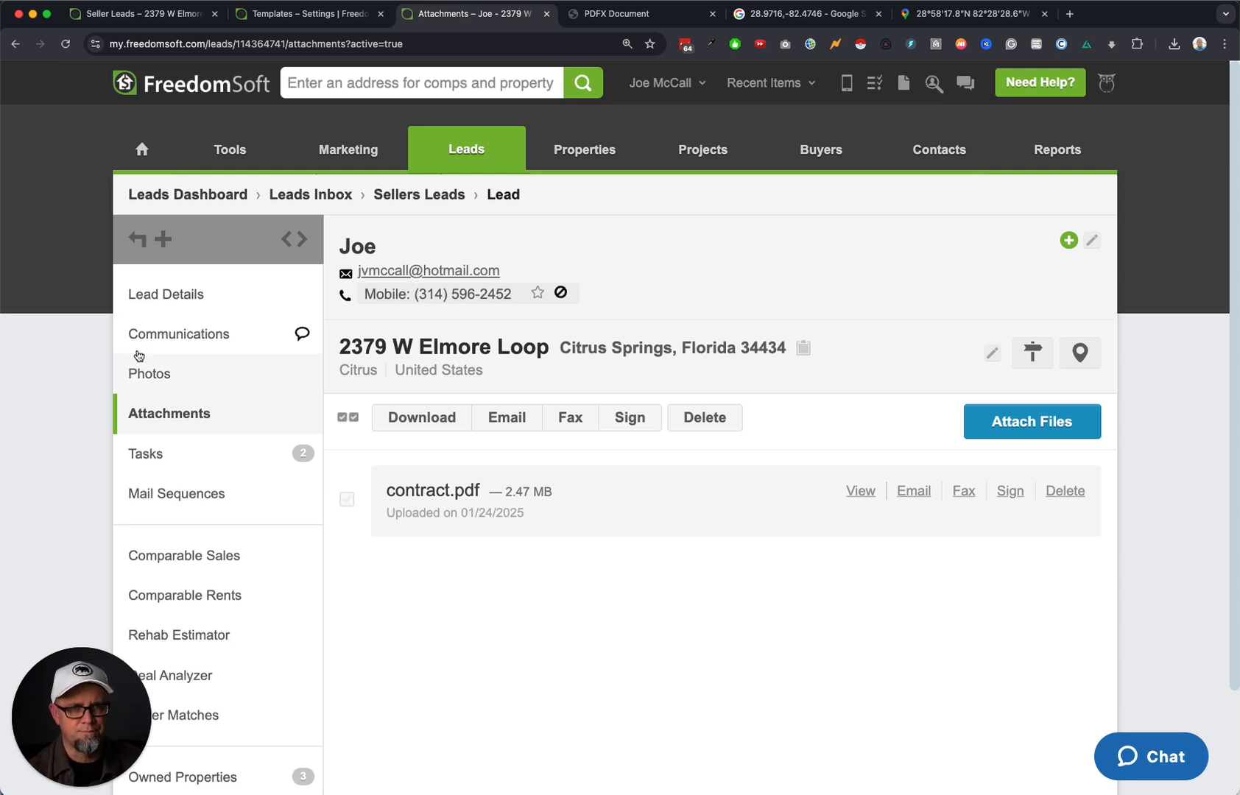
click(188, 458)
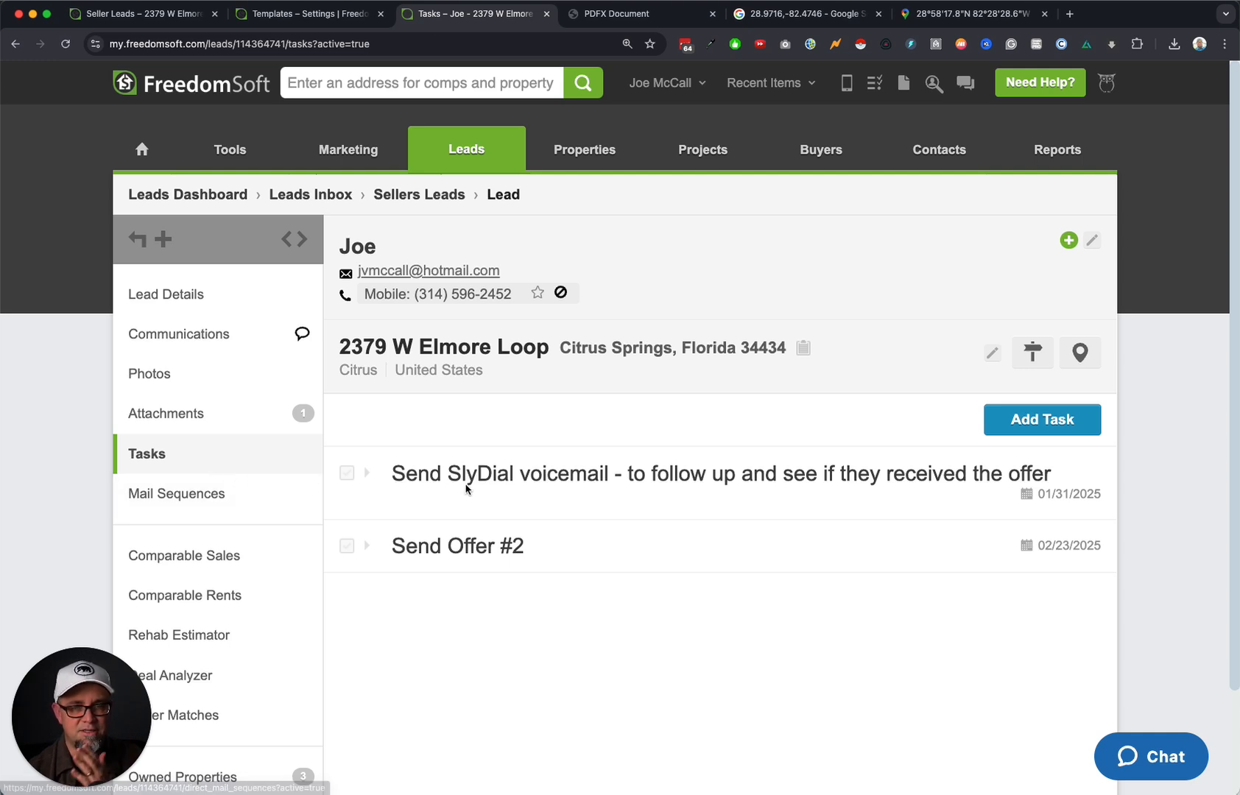
click(224, 306)
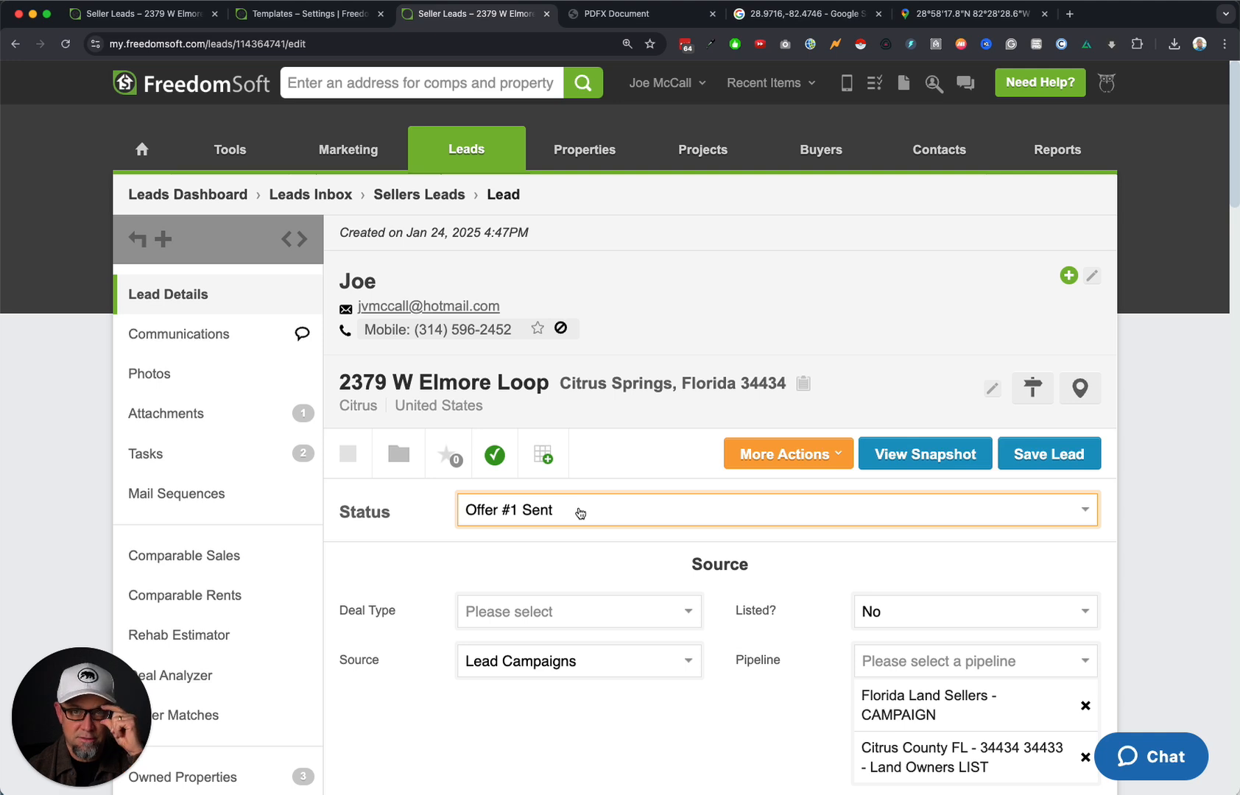
click(203, 467)
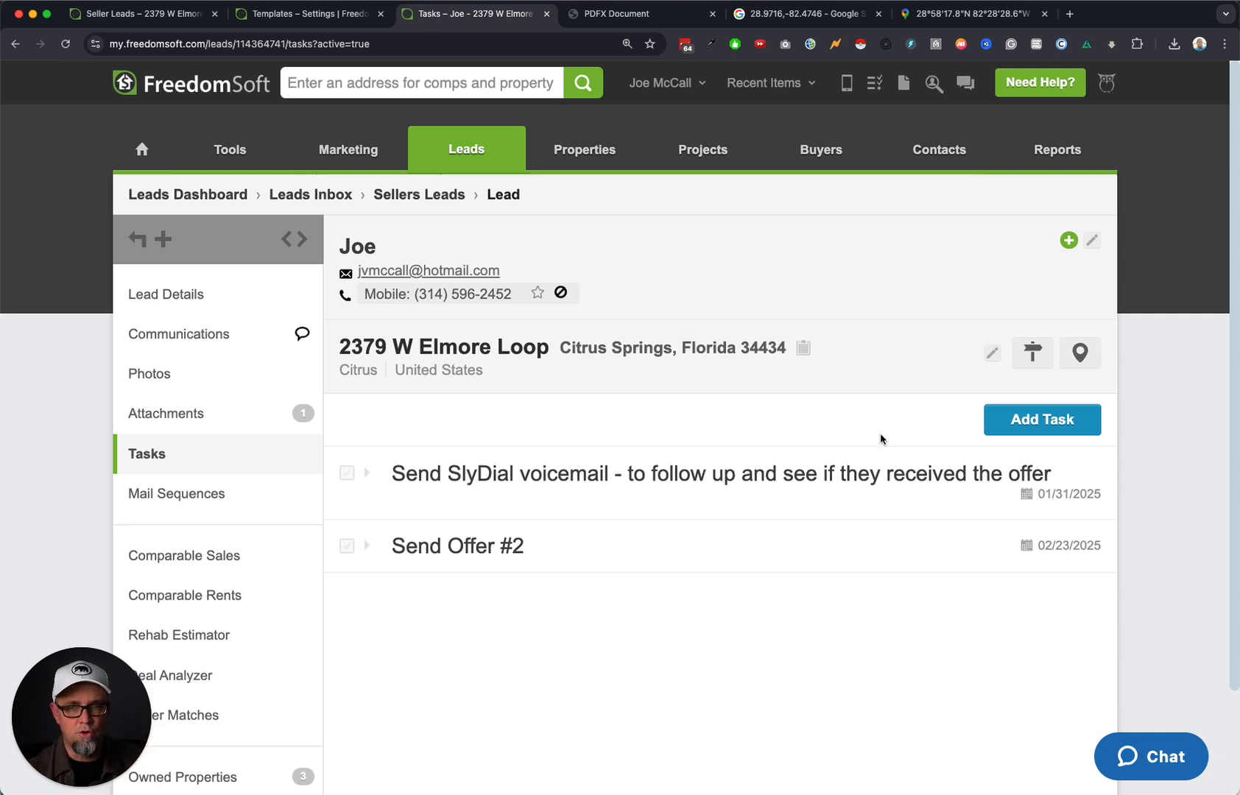
Save a 'follw up' task assigned to yourself, due 02/28/2025 at 5:14pm, with a reminder.
click(1066, 418)
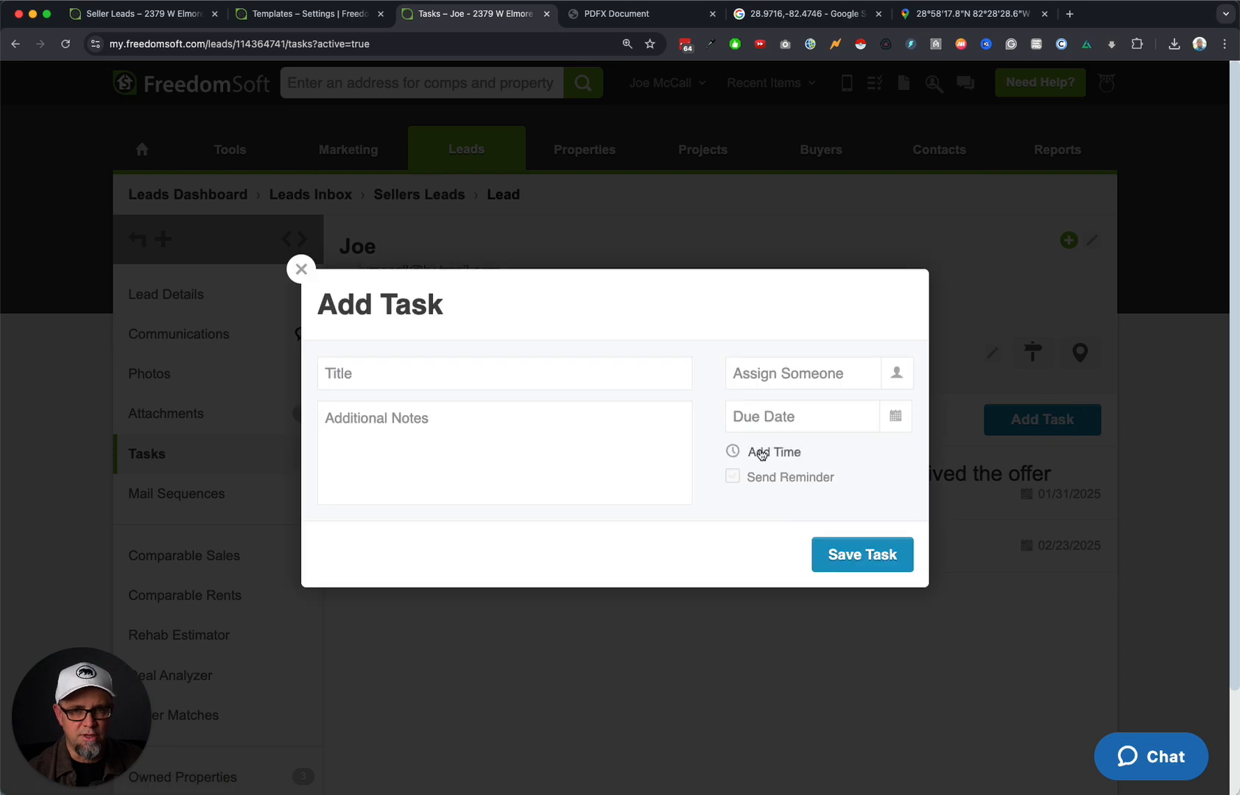
click(437, 371)
text(follw up)
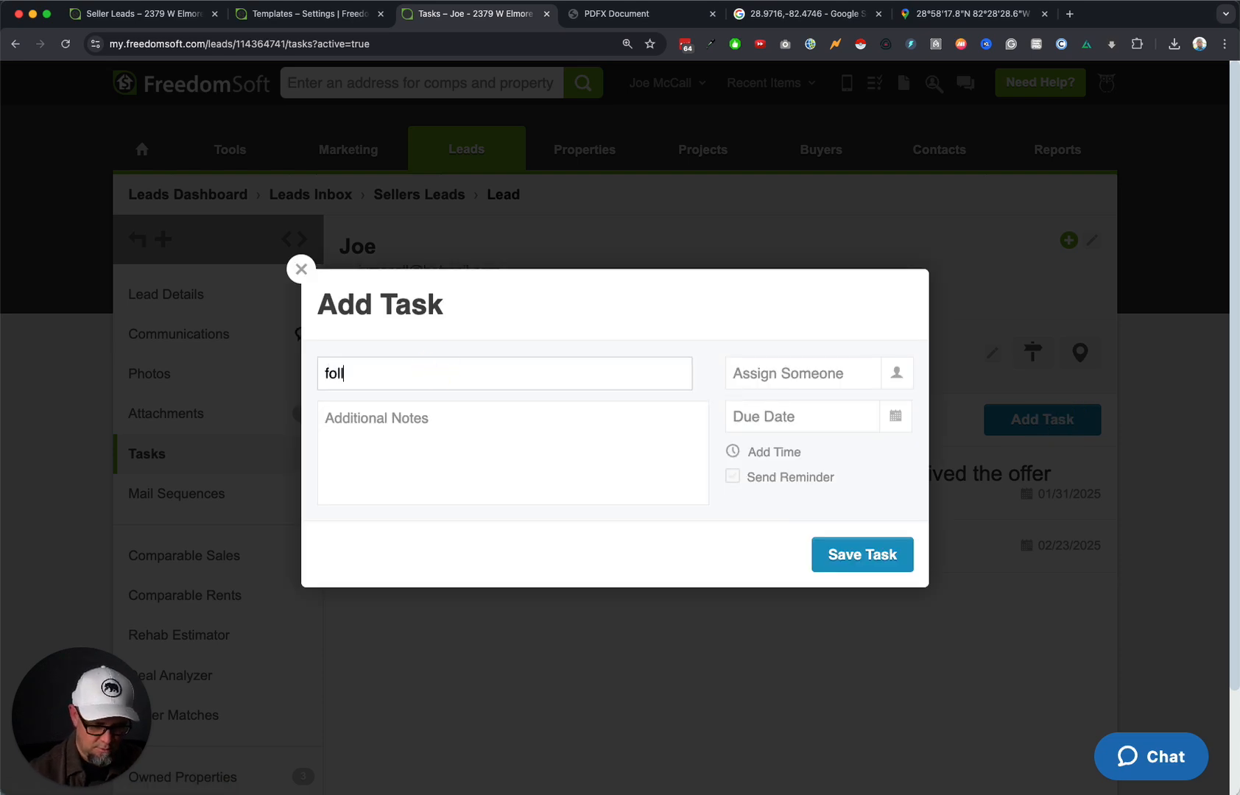
click(903, 384)
click(822, 401)
click(895, 418)
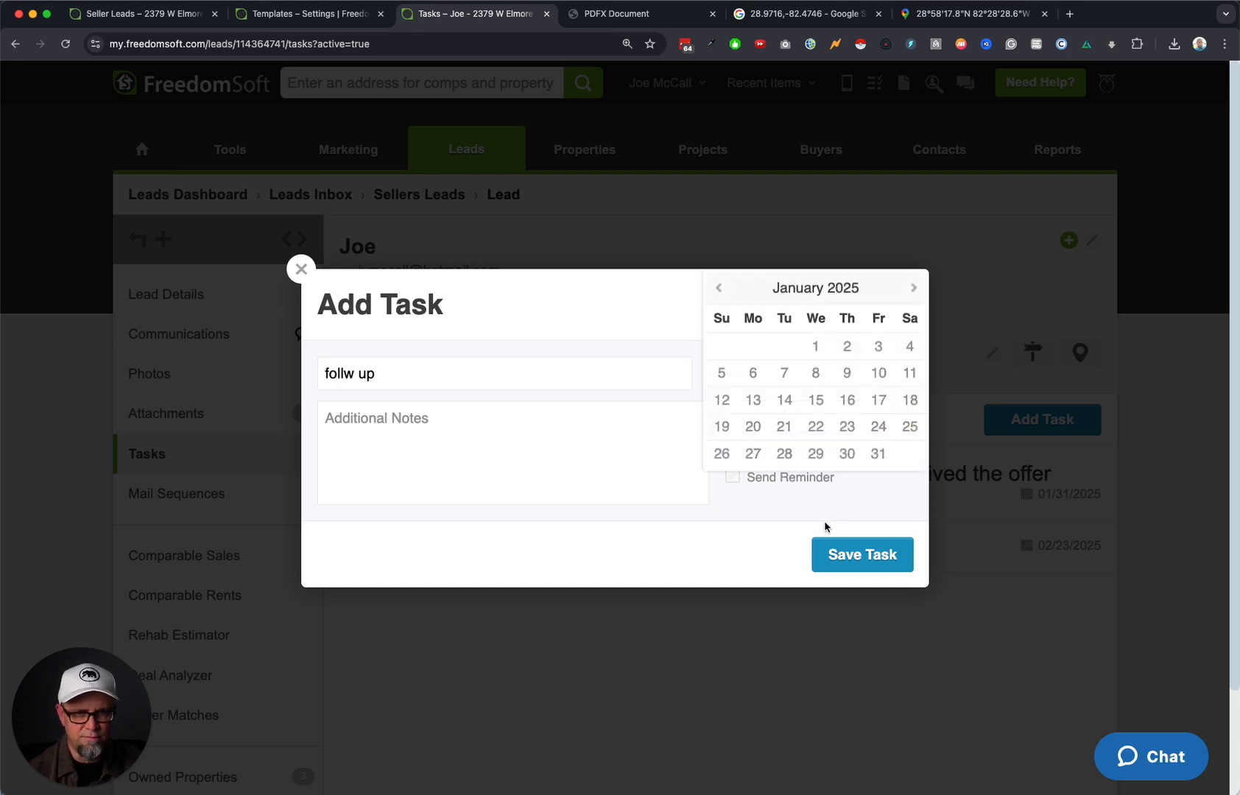
click(913, 287)
click(878, 454)
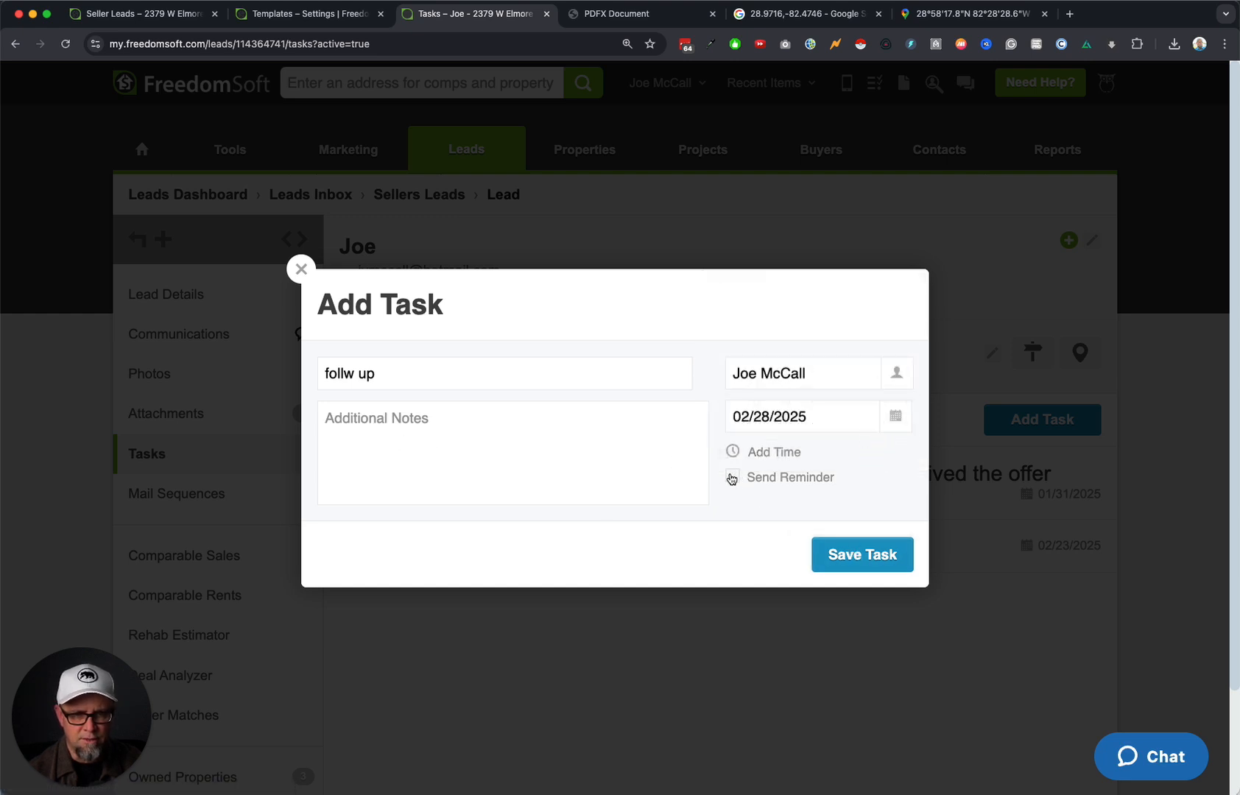
click(732, 478)
click(763, 452)
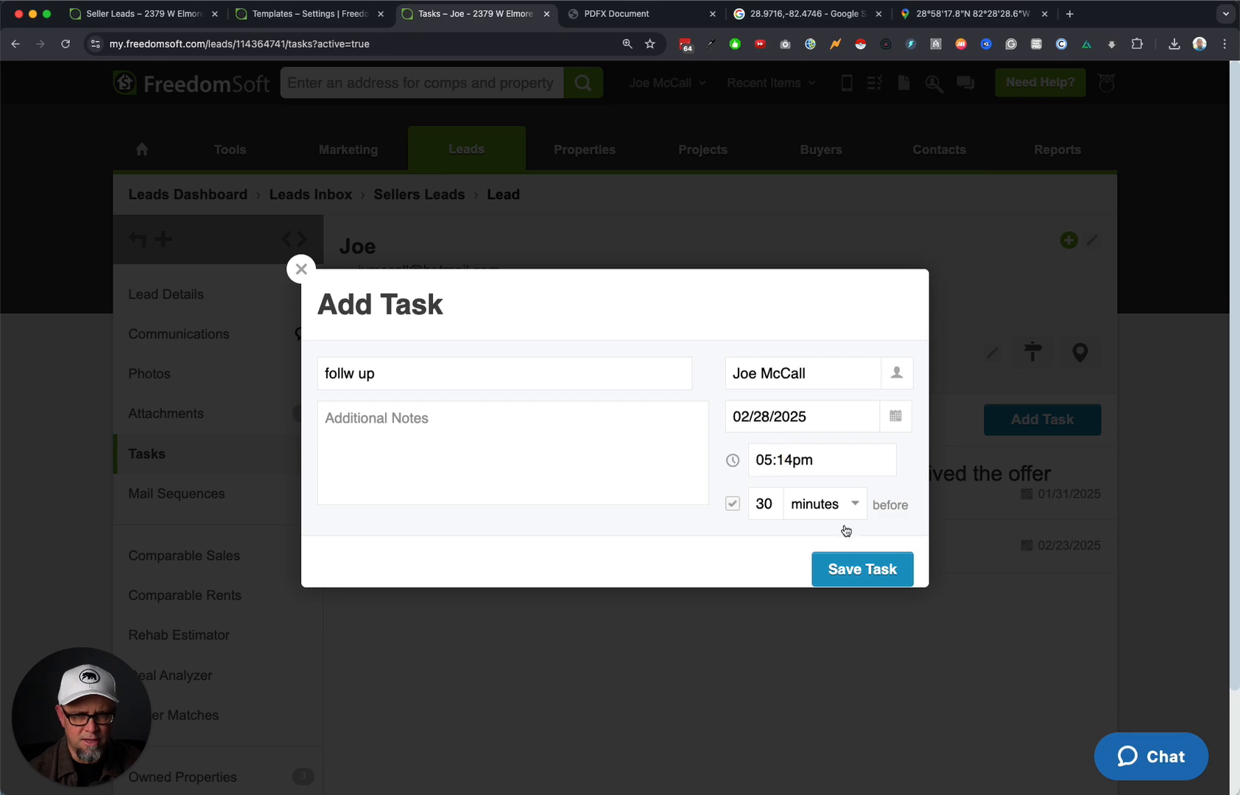
click(867, 568)
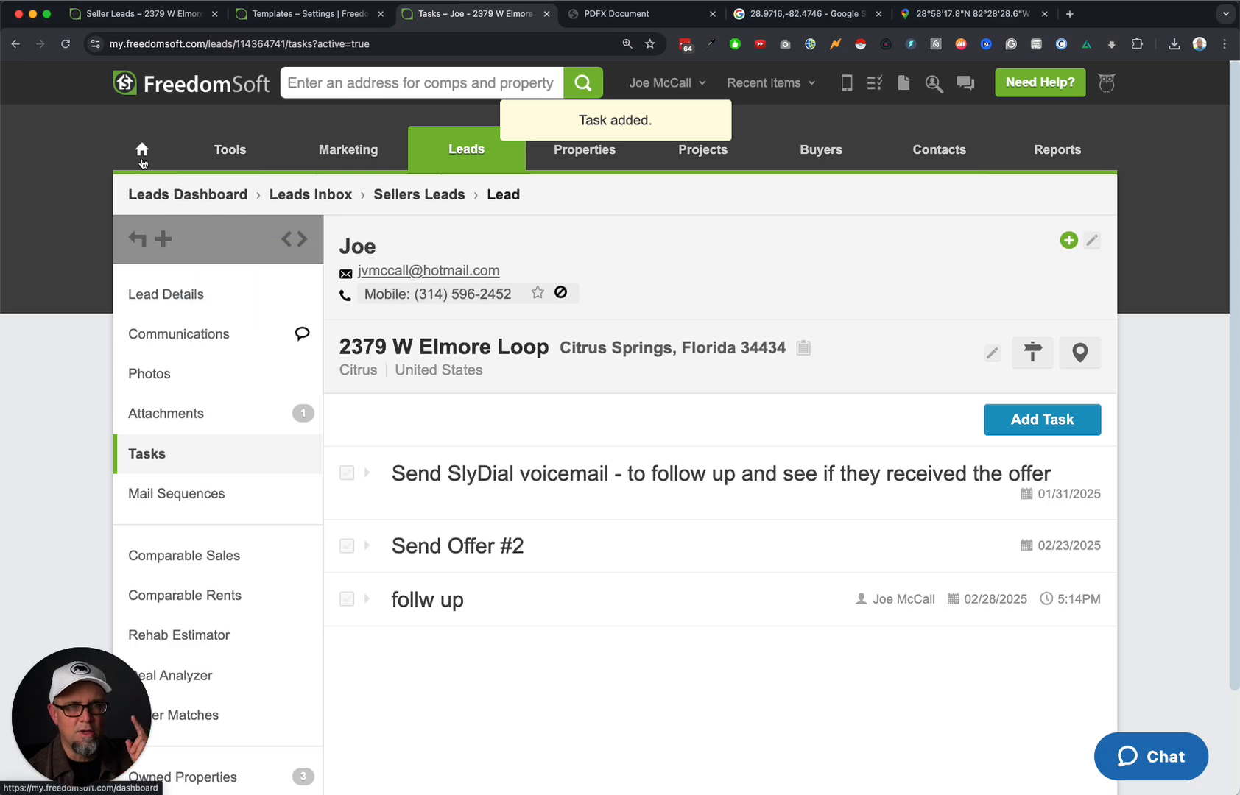
click(143, 158)
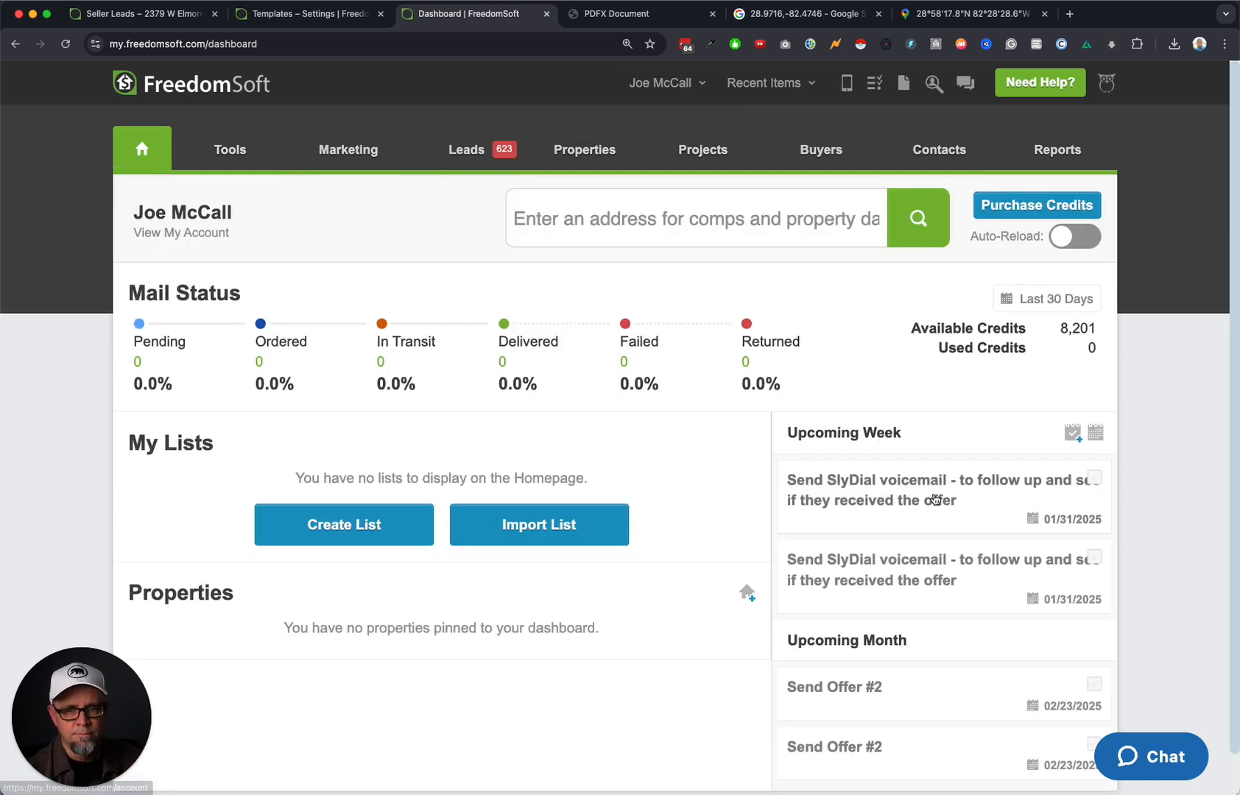
Mark a SlyDial voicemail task and a Send Offer #2 task complete on the dashboard.
scroll(916, 609, down, 1)
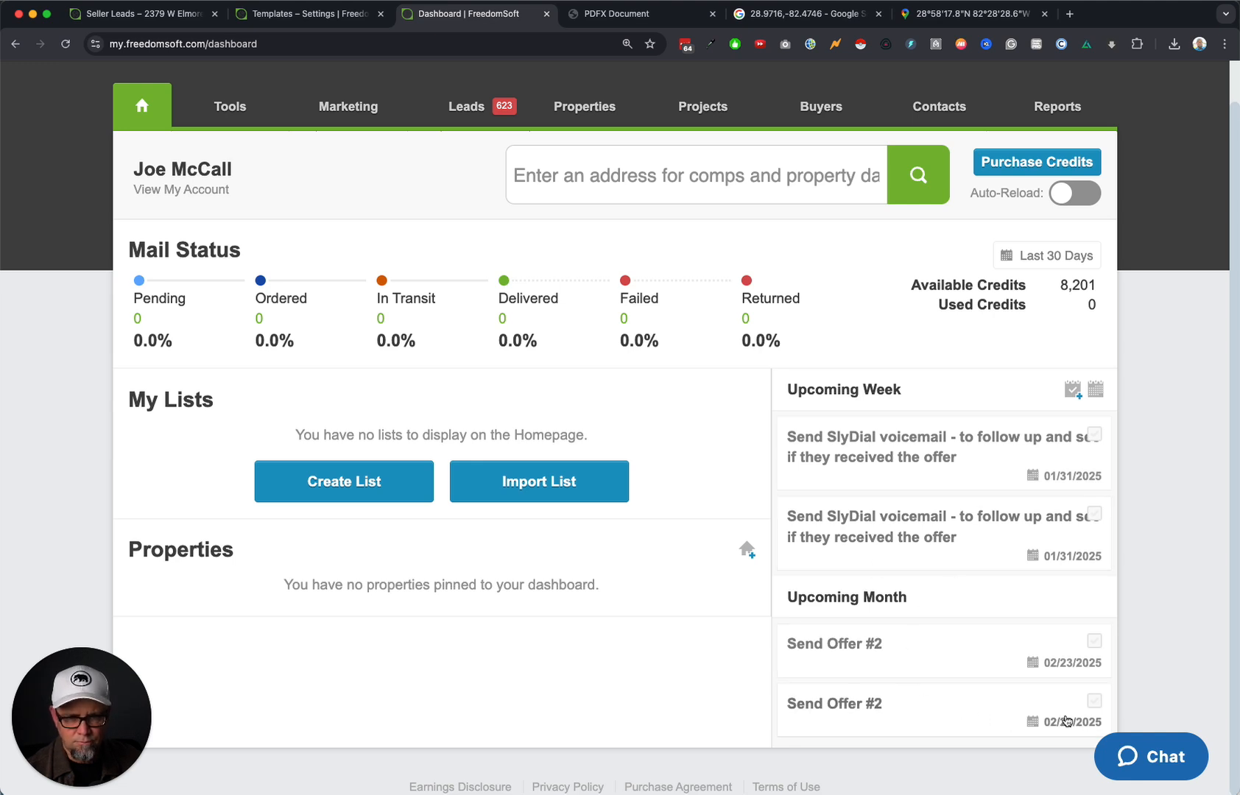
click(1096, 440)
click(1099, 688)
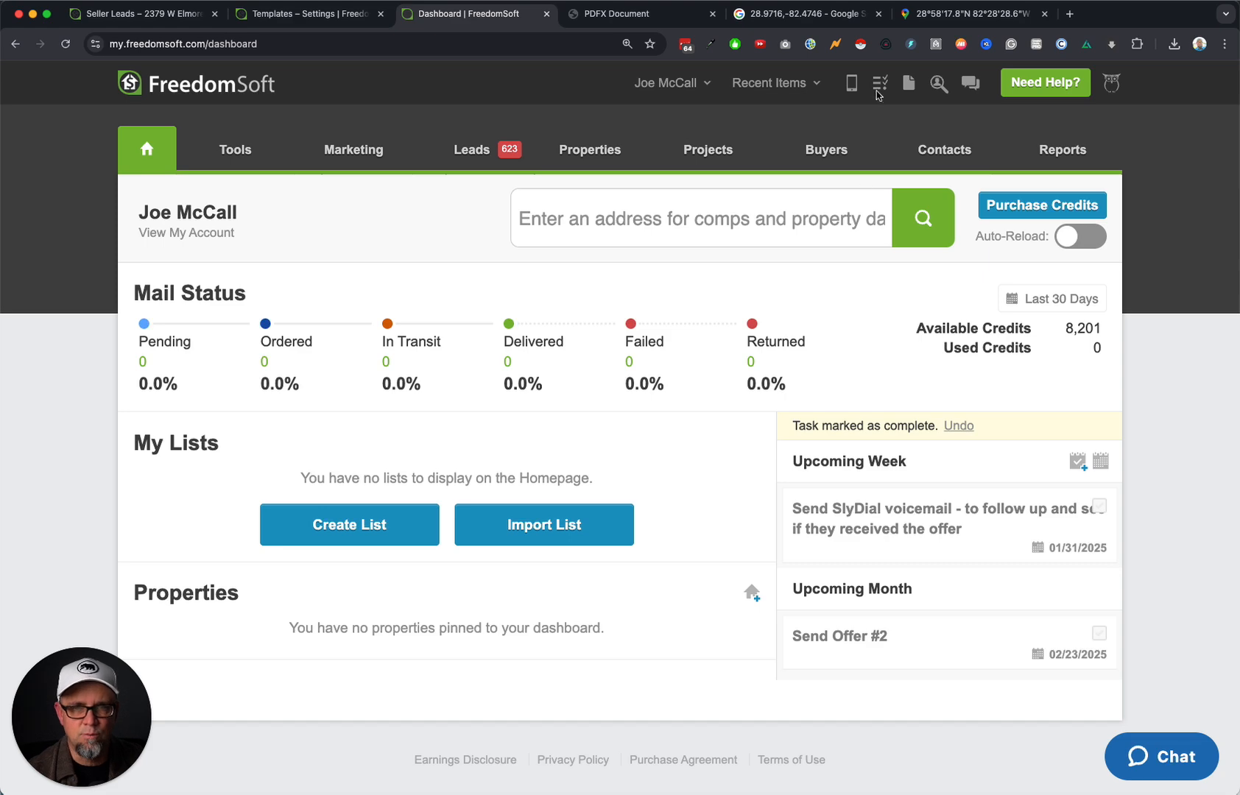
Sort all tasks by due date, open the SlyDial task's lead, and close Task Manager.
click(879, 89)
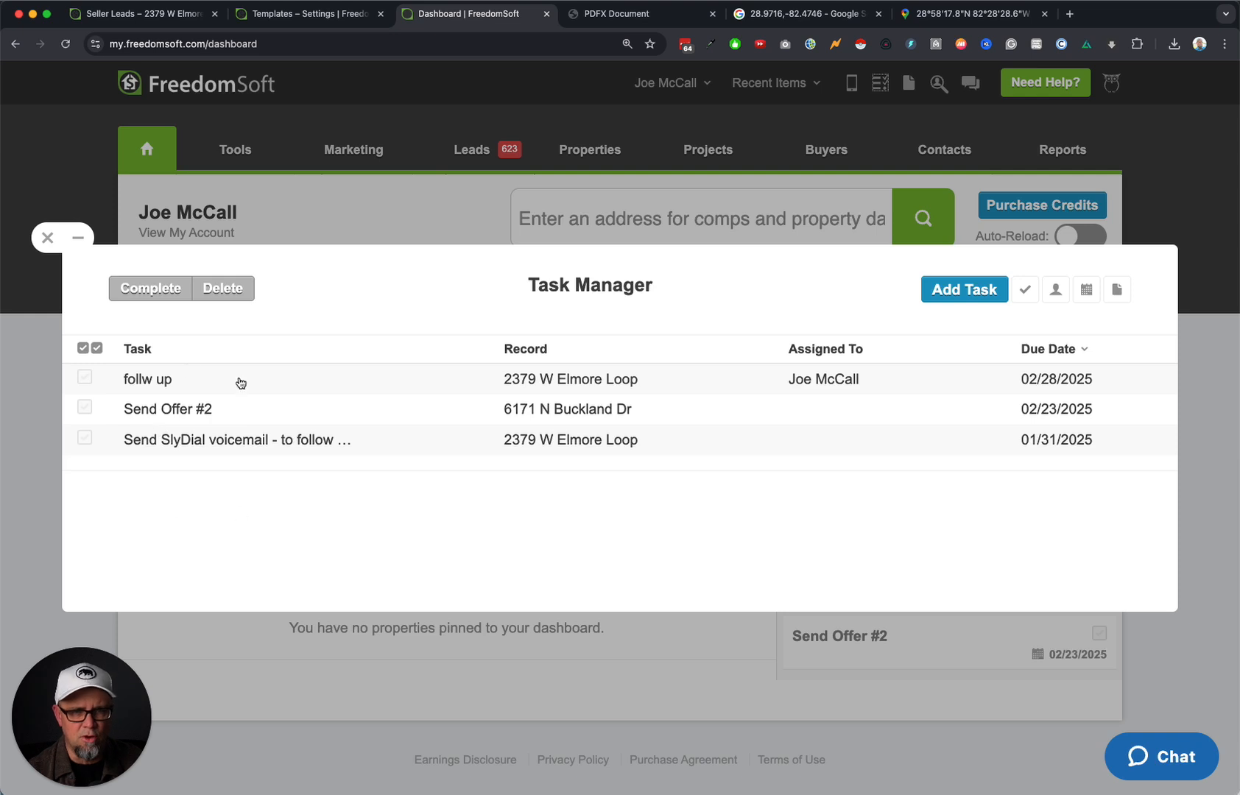
click(1071, 353)
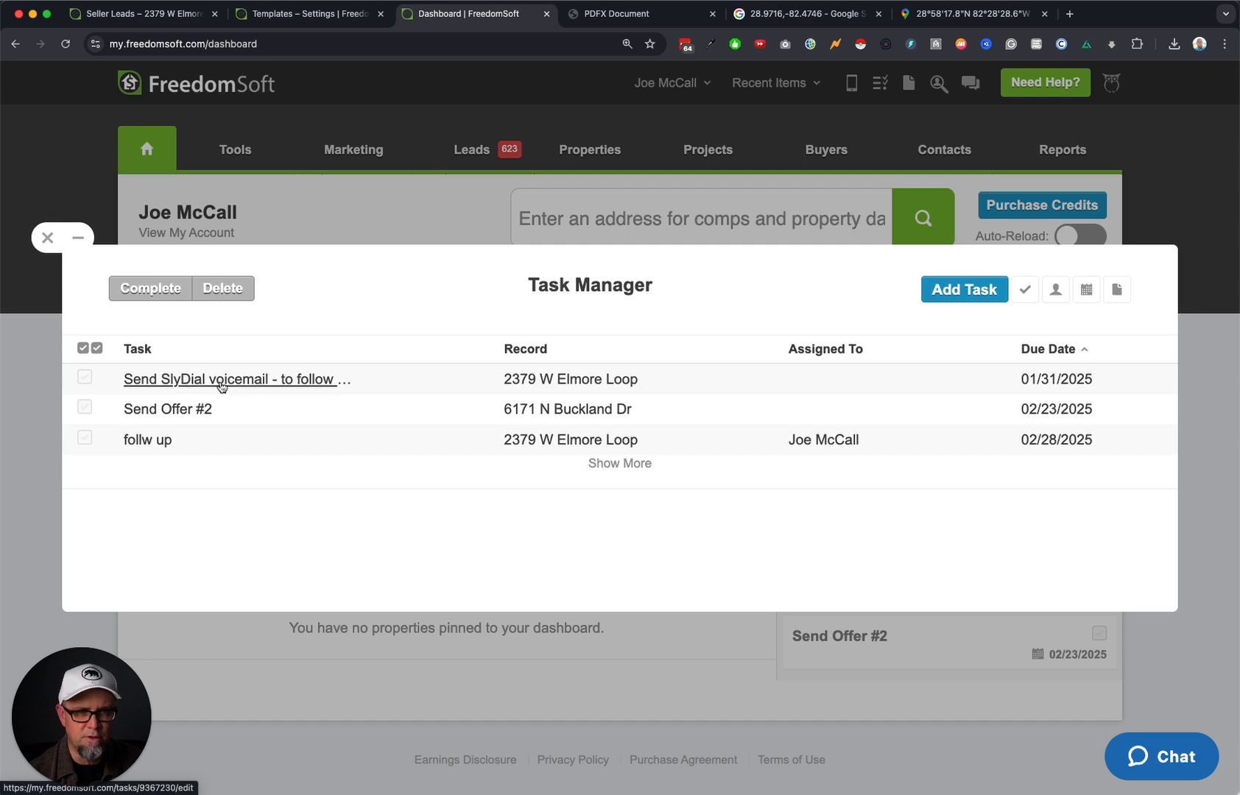
click(283, 381)
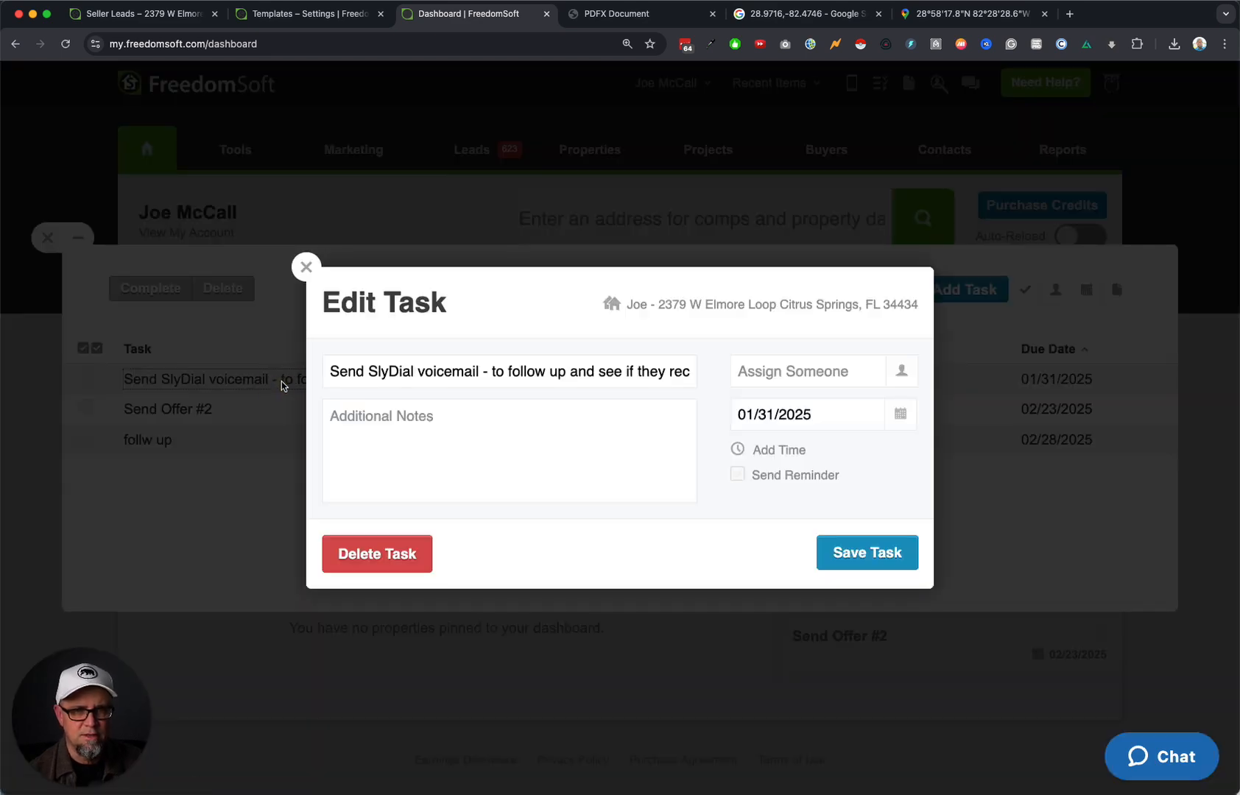
click(749, 304)
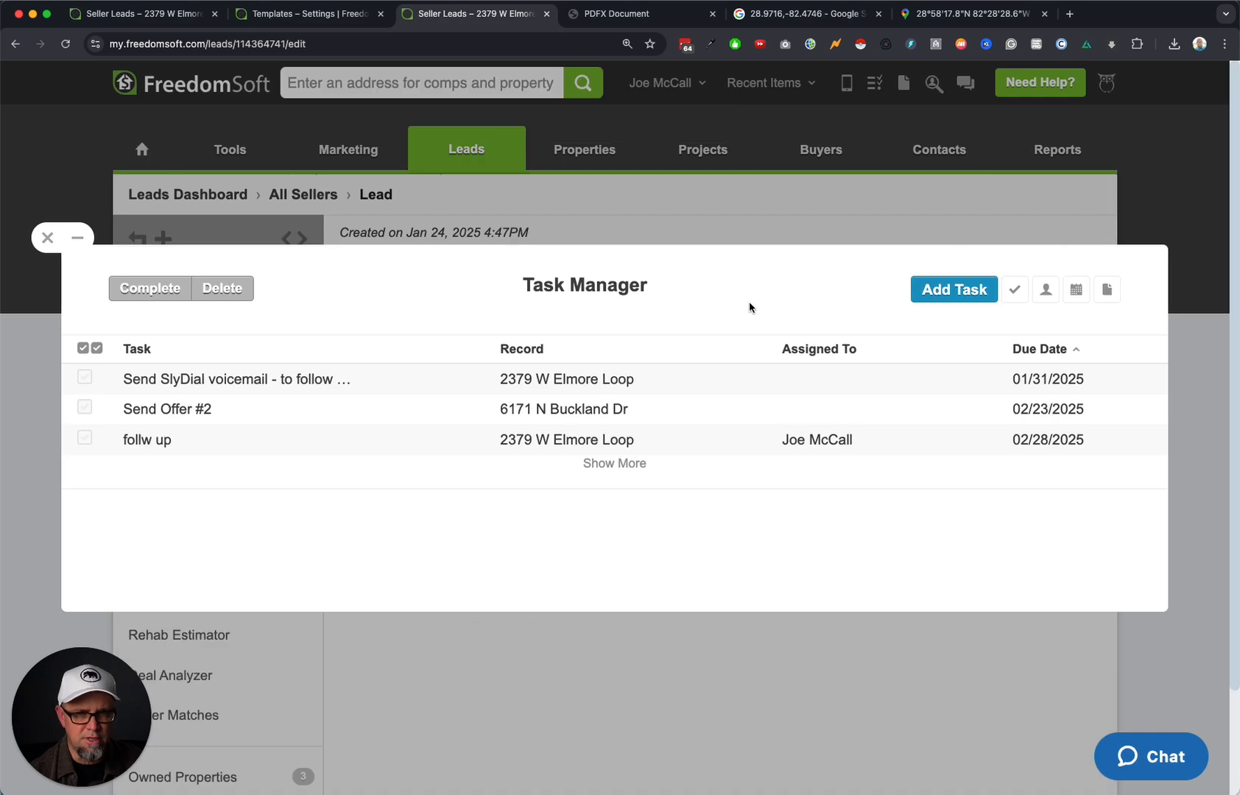
click(47, 238)
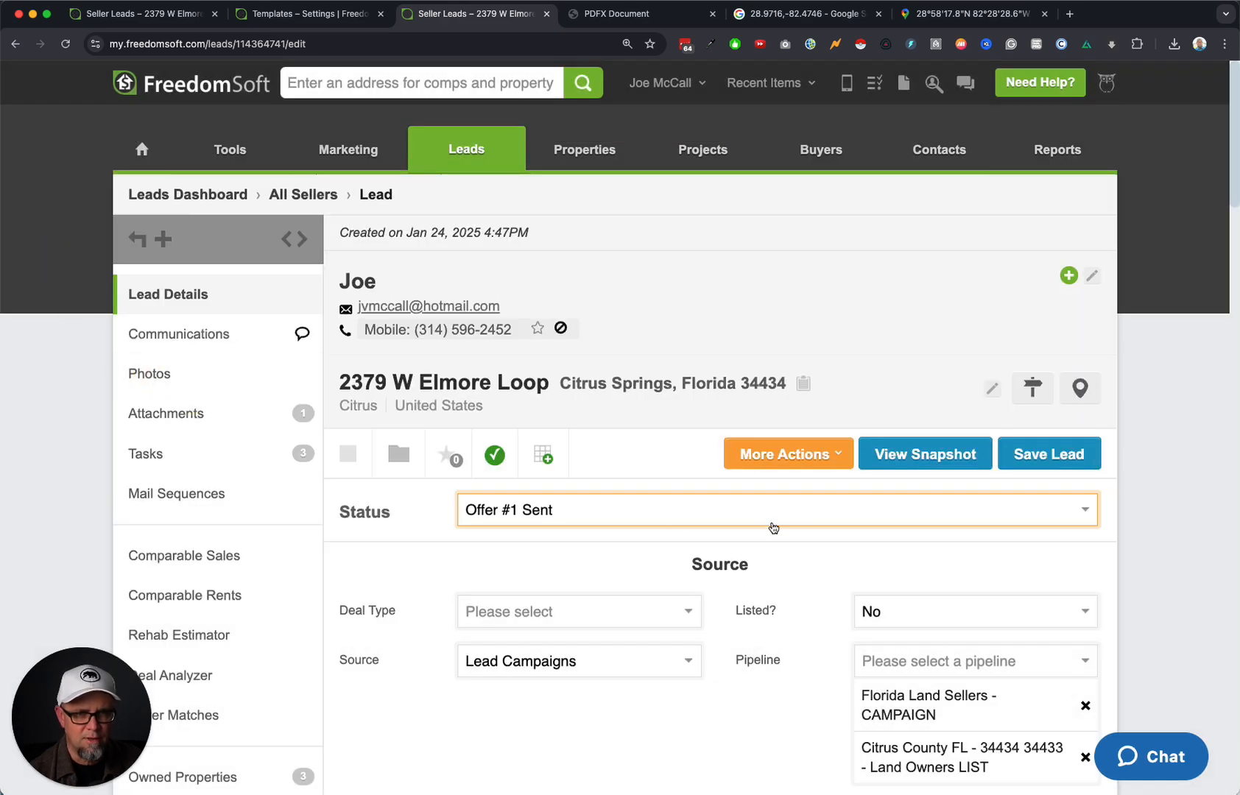
scroll(720, 535, down, 5)
scroll(692, 457, up, 5)
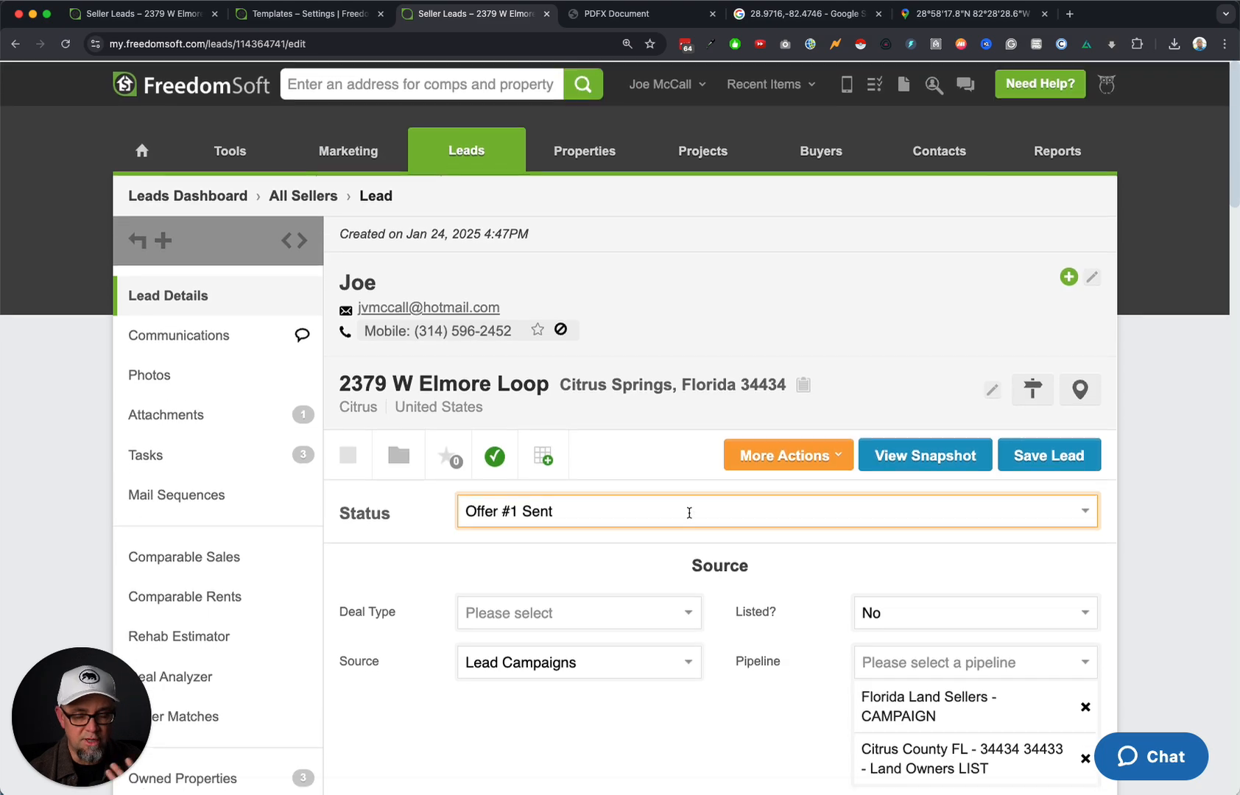
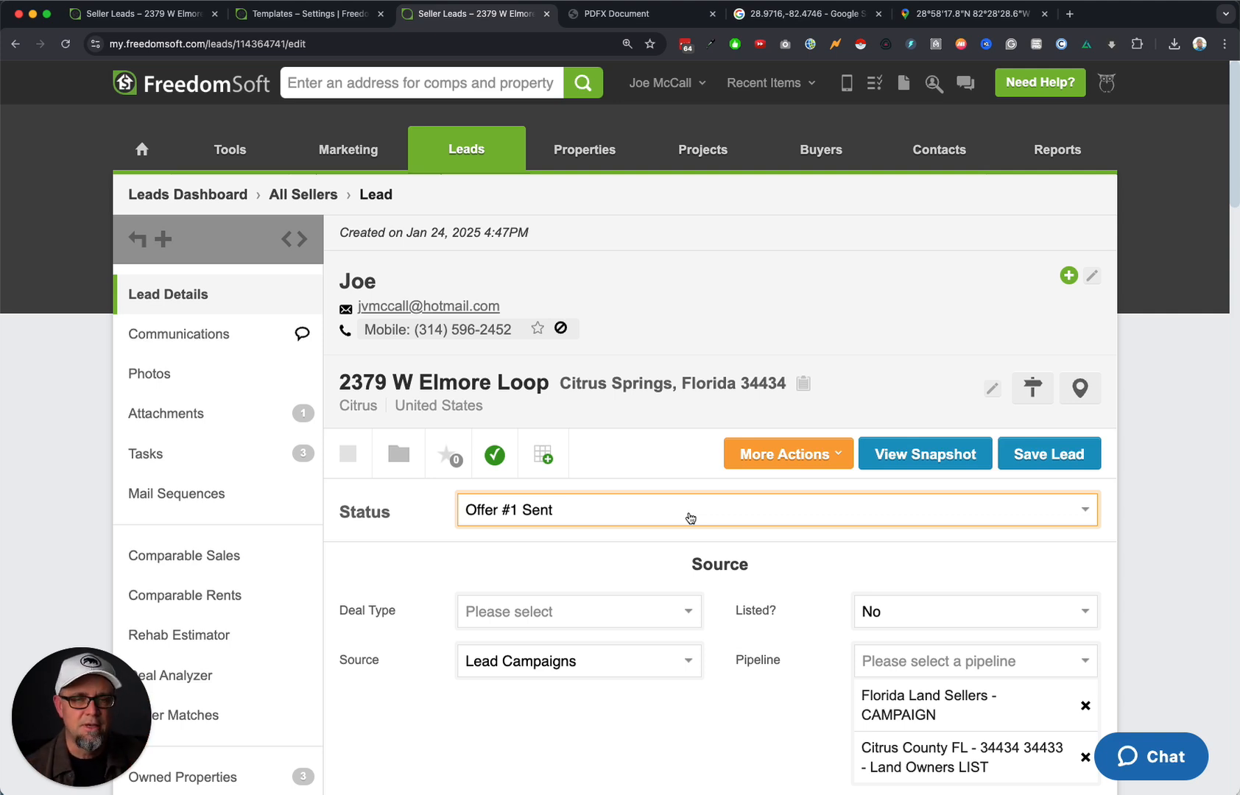
Go from account Settings through Workflow Automation to the Mail Sequences list.
click(667, 84)
click(639, 144)
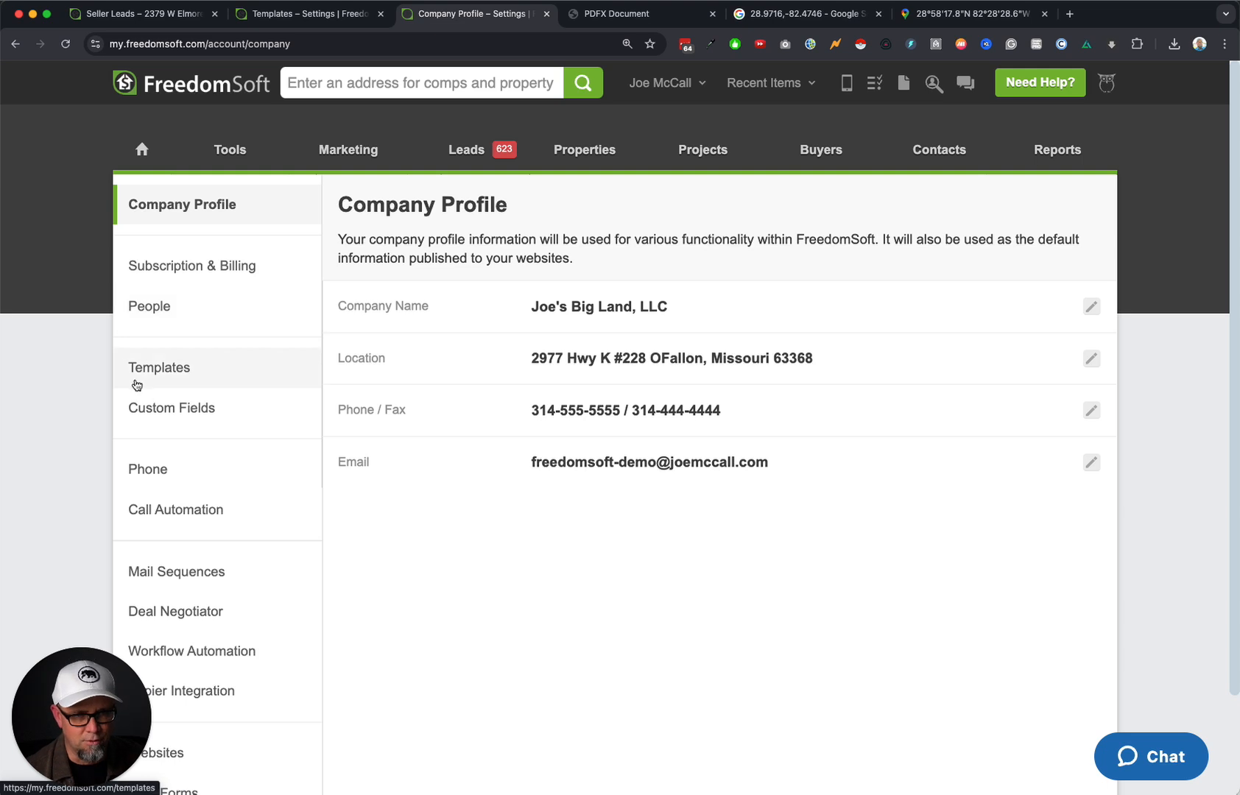
click(203, 652)
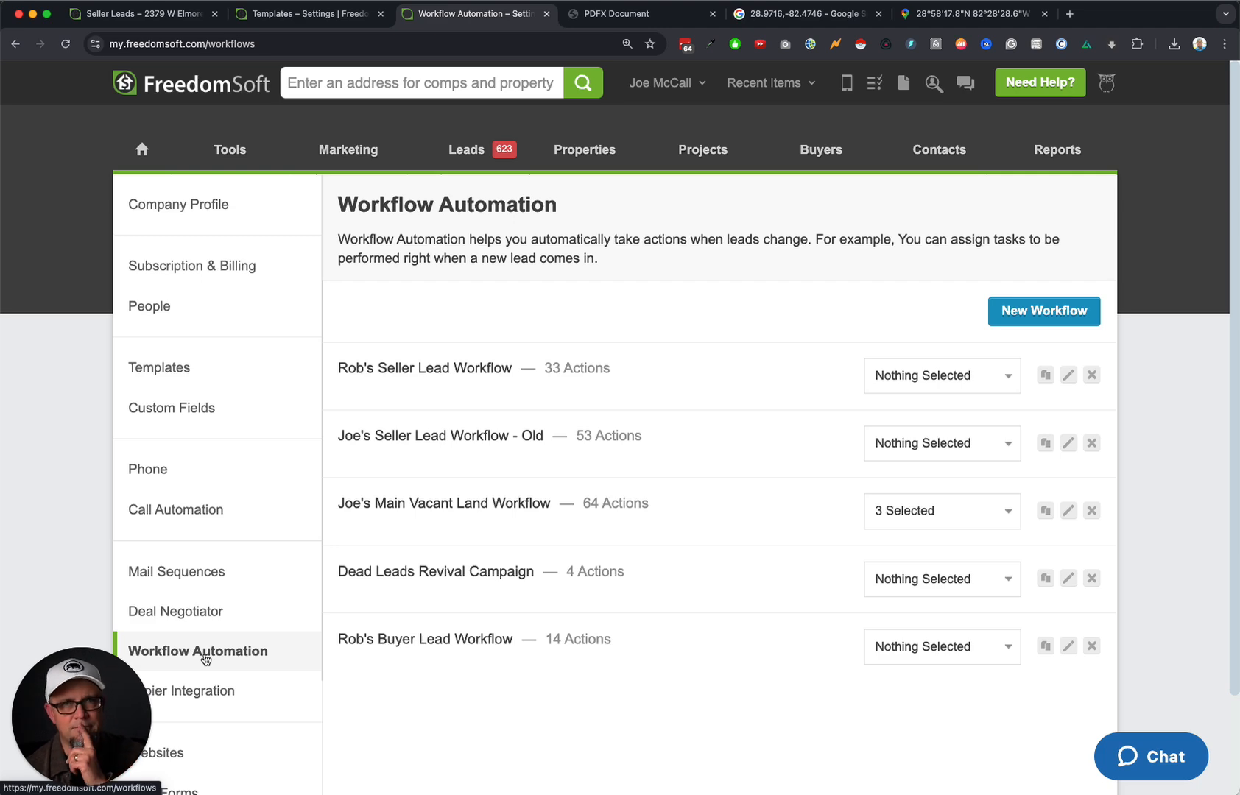
click(225, 572)
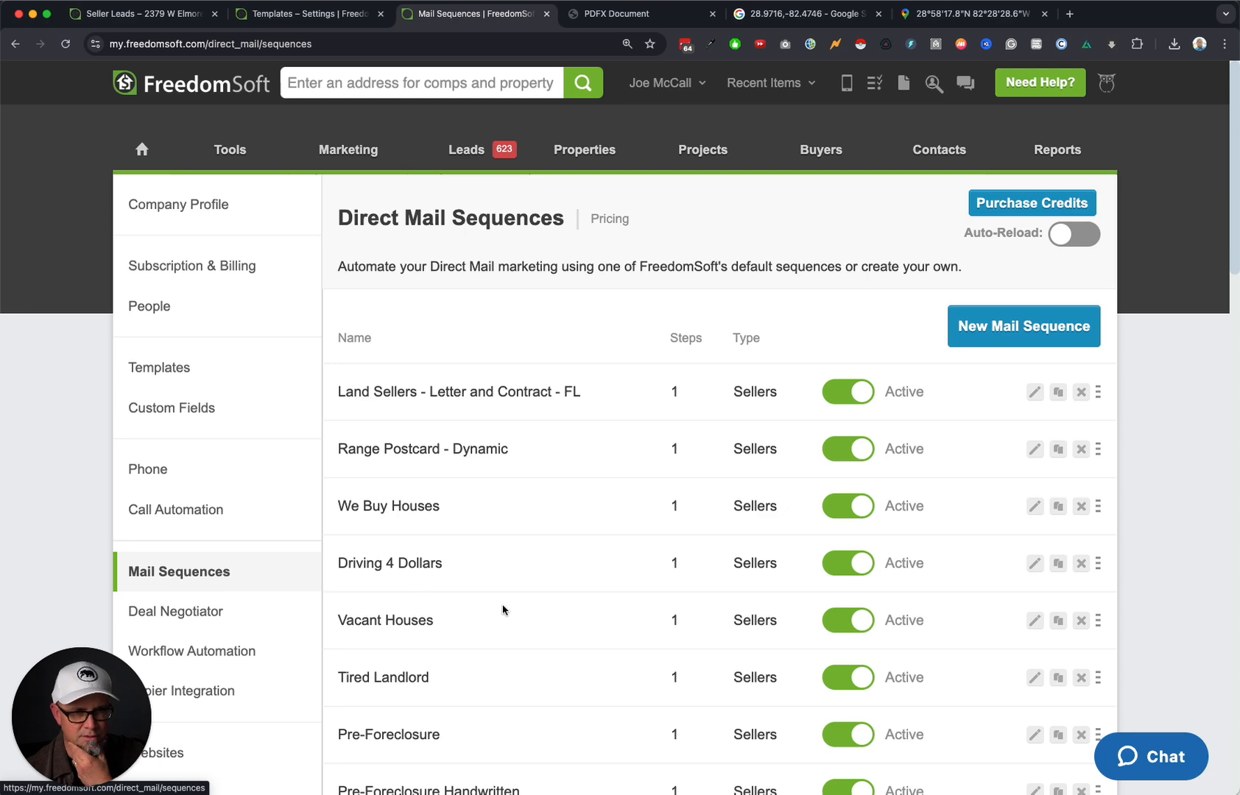
Find the Land Automated Offer Sequence - Lee County FL row and open it for editing.
scroll(549, 610, down, 3)
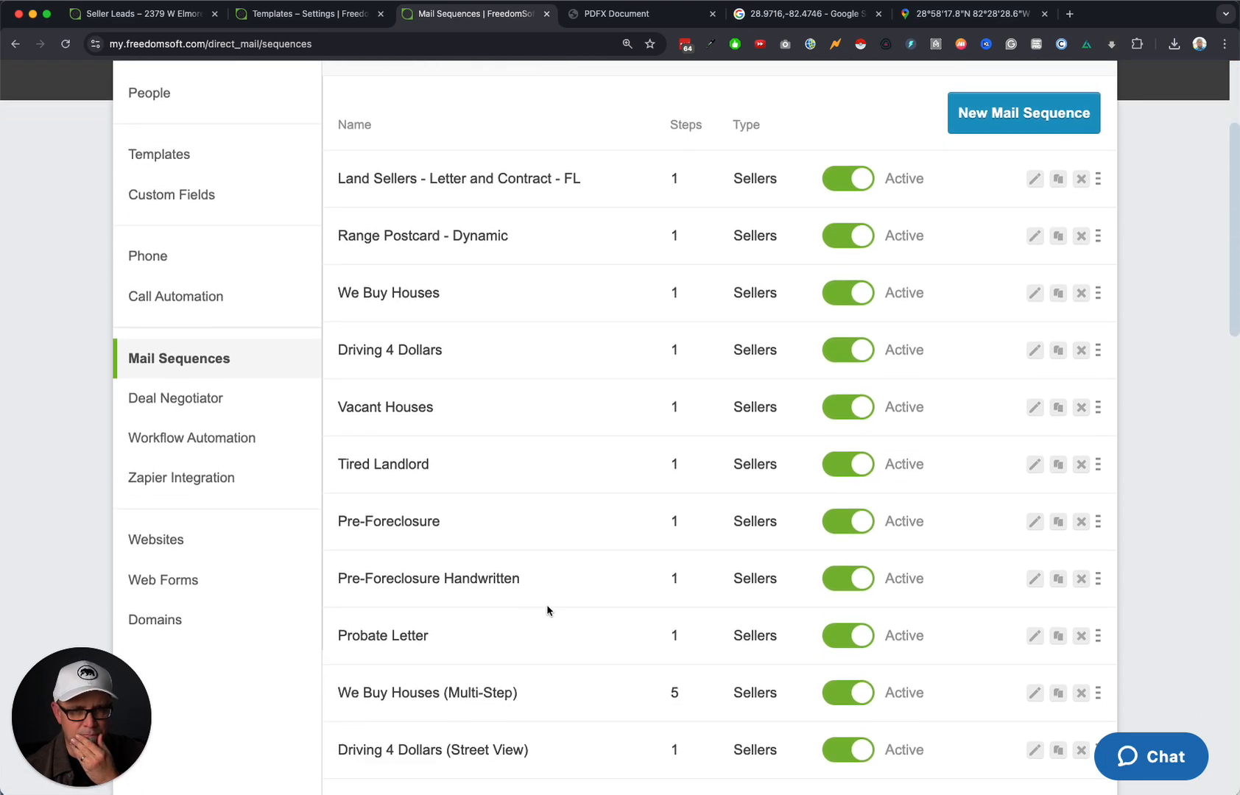
scroll(548, 609, down, 10)
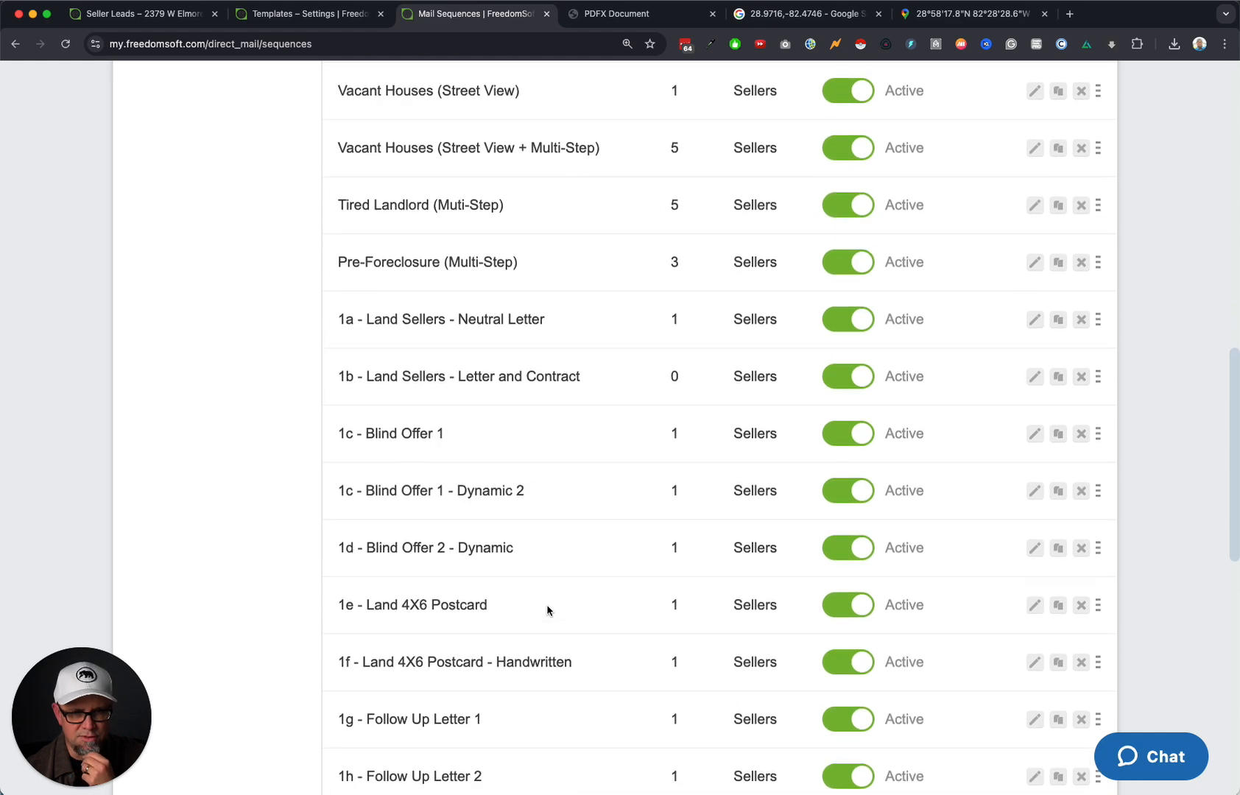
scroll(549, 610, down, 6)
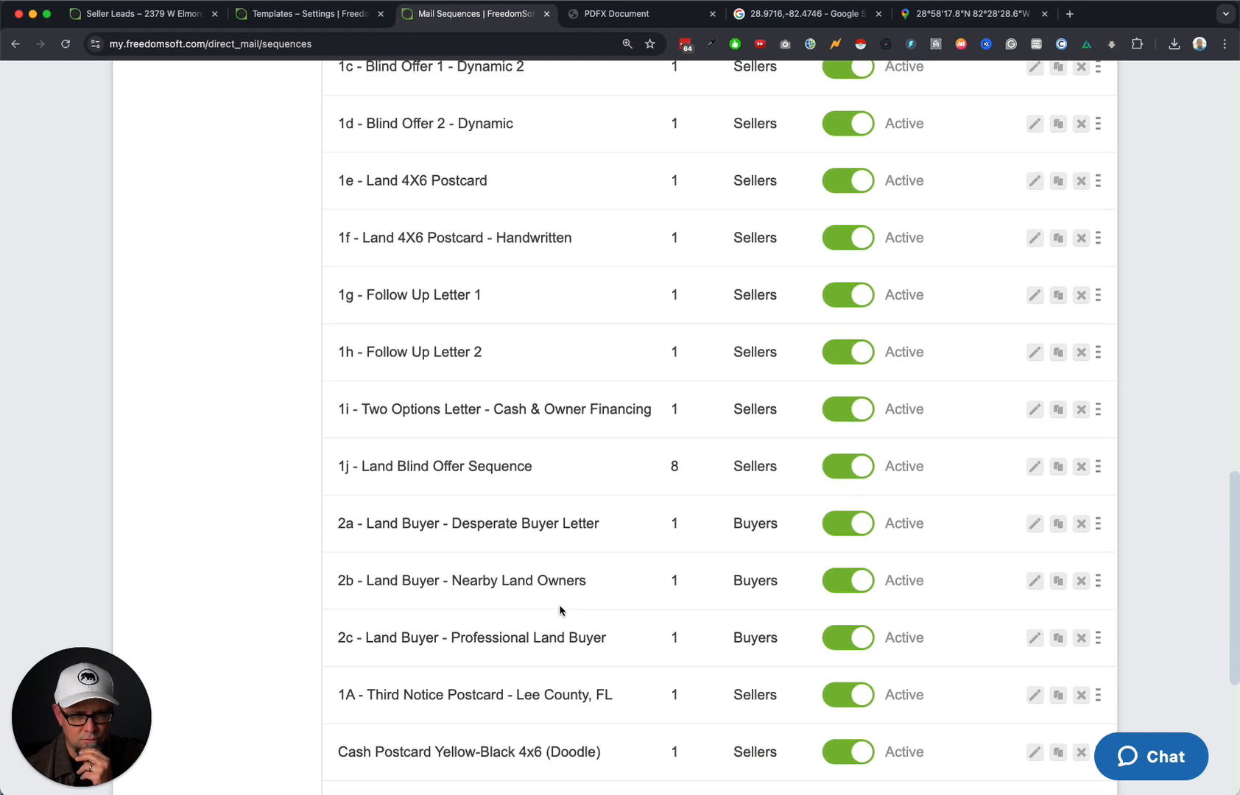
scroll(560, 610, down, 5)
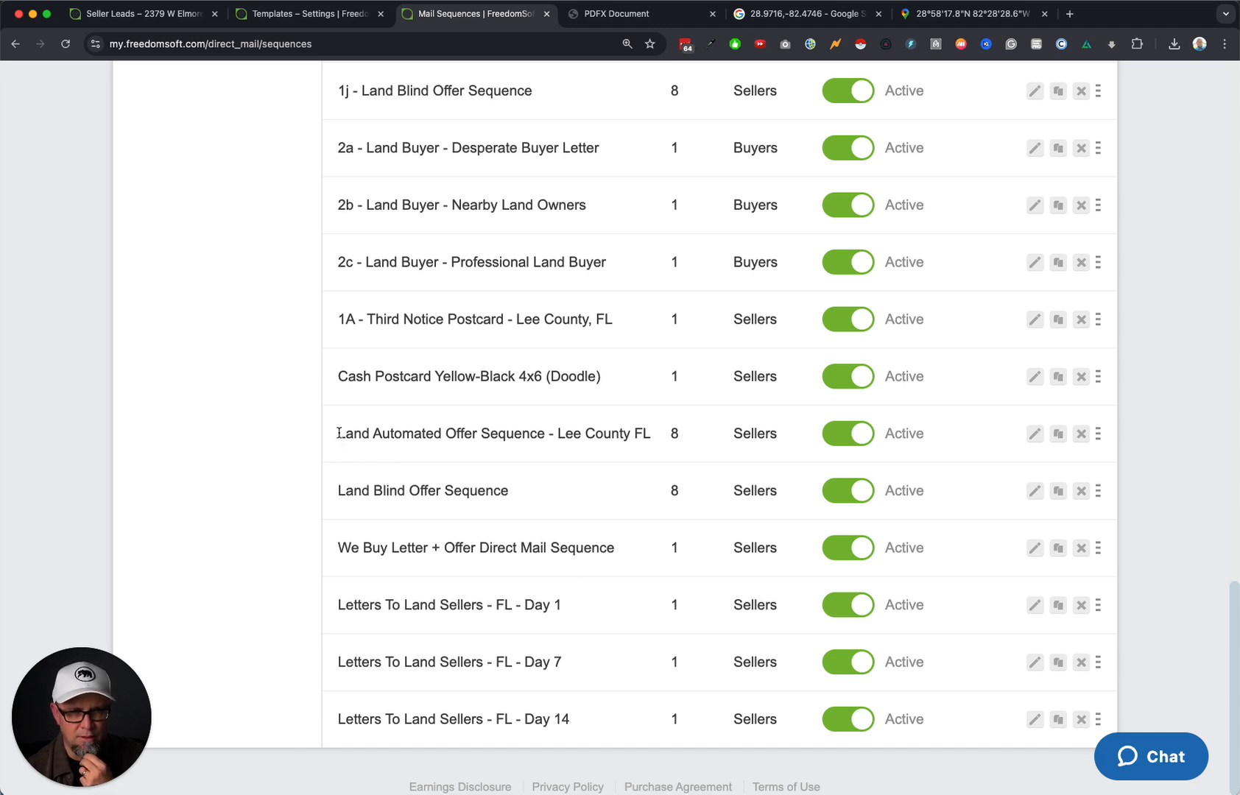
drag(338, 433, 650, 432)
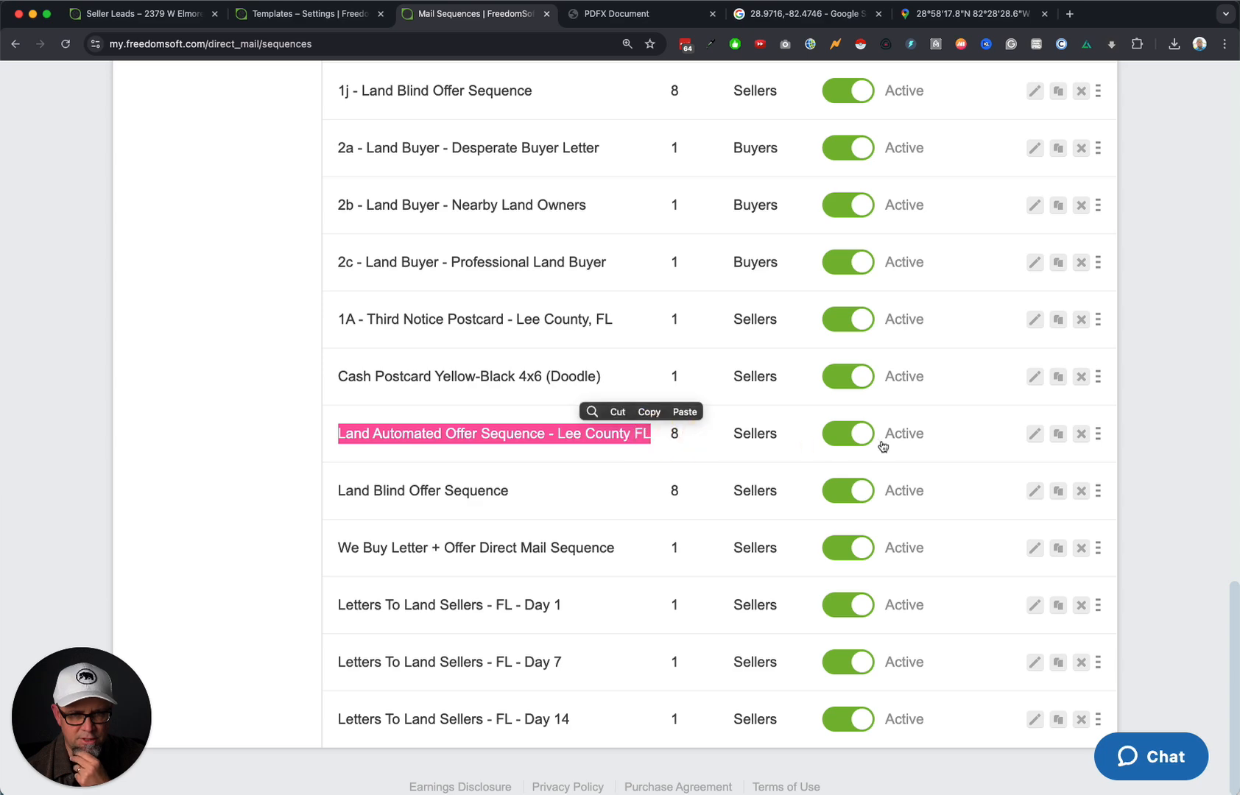
click(1035, 433)
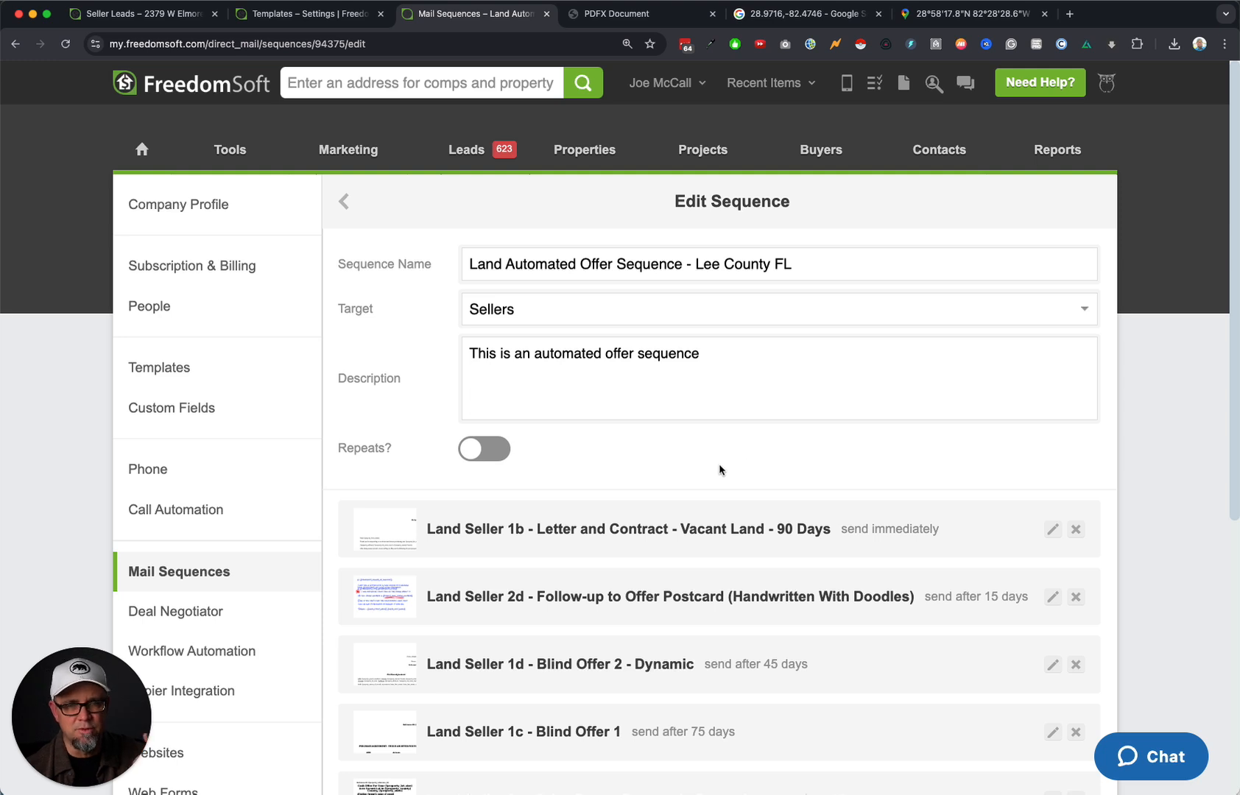
Review the sequence's scheduled mail steps, then return to the Mail Sequences list.
scroll(720, 465, down, 3)
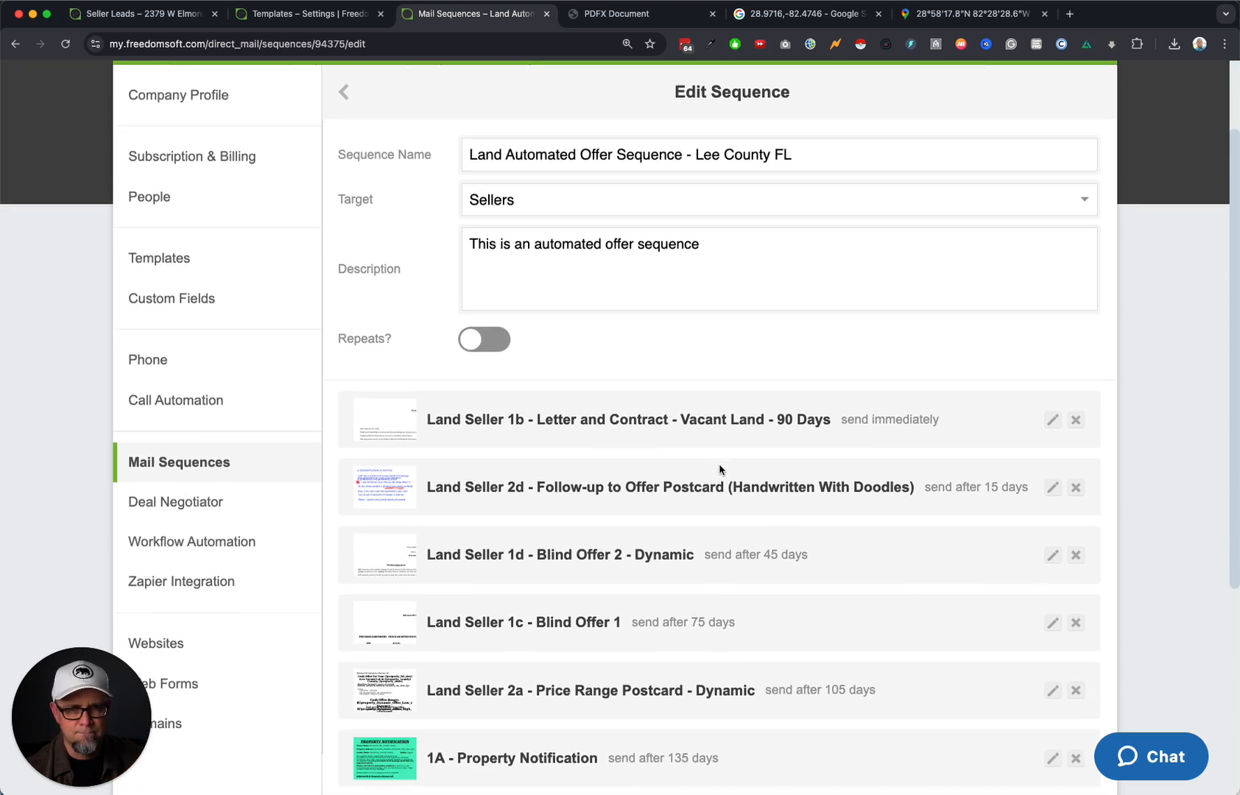
scroll(654, 553, down, 2)
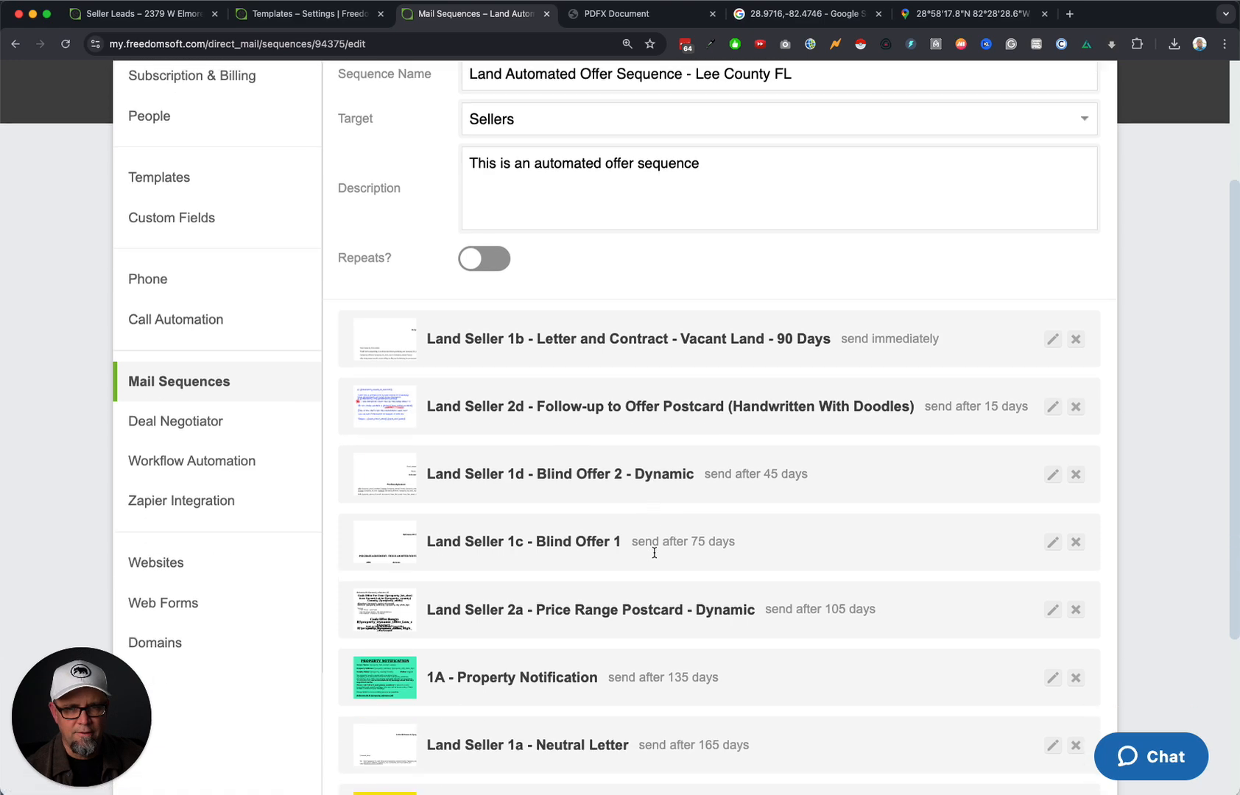
scroll(654, 552, down, 3)
scroll(664, 554, up, 3)
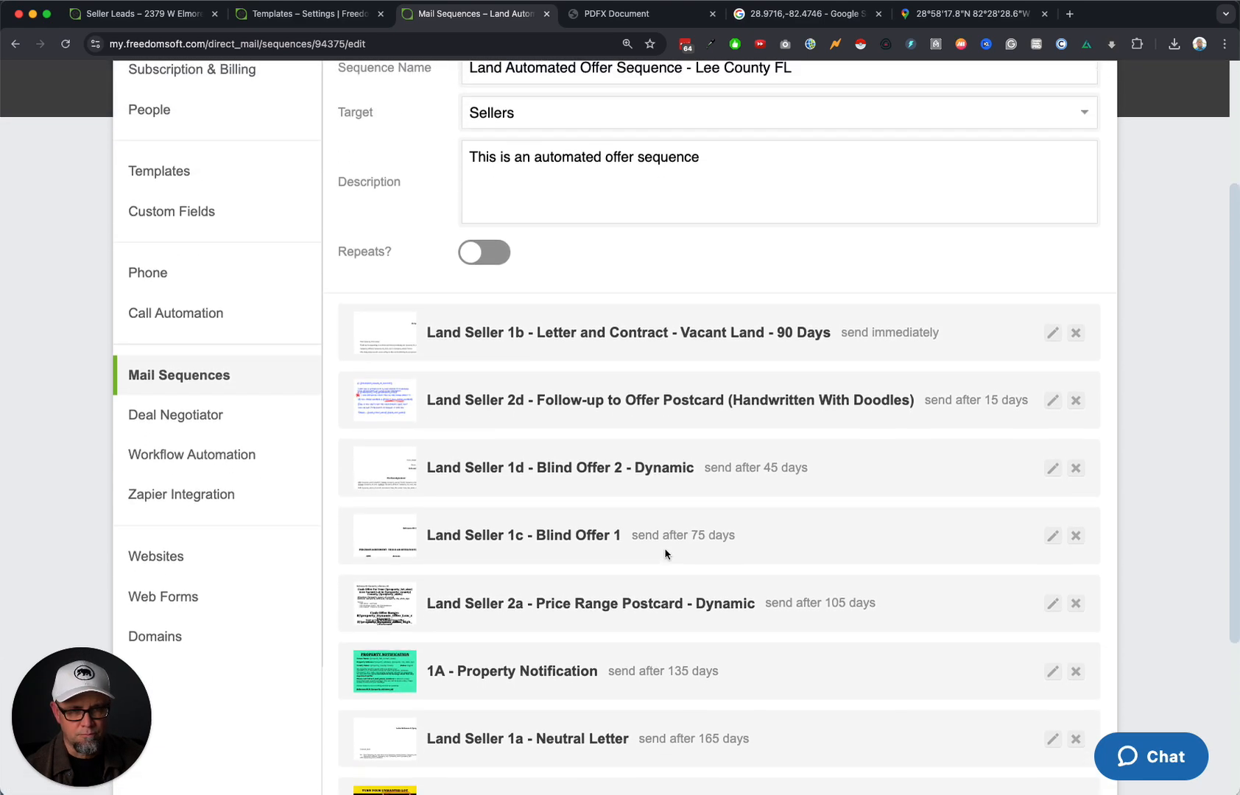
scroll(665, 554, up, 5)
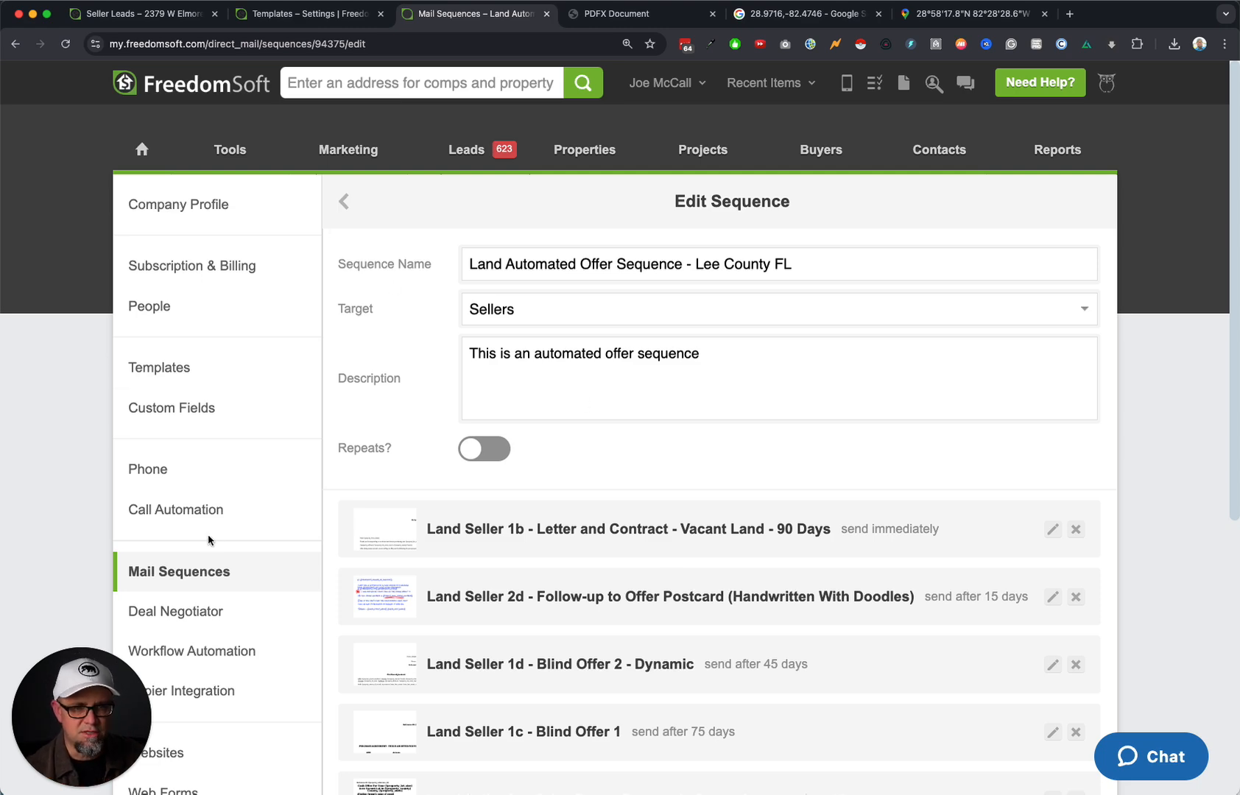
click(188, 568)
Compare the Land Automated Offer and Land Blind Offer sequence names in the list.
scroll(515, 620, down, 8)
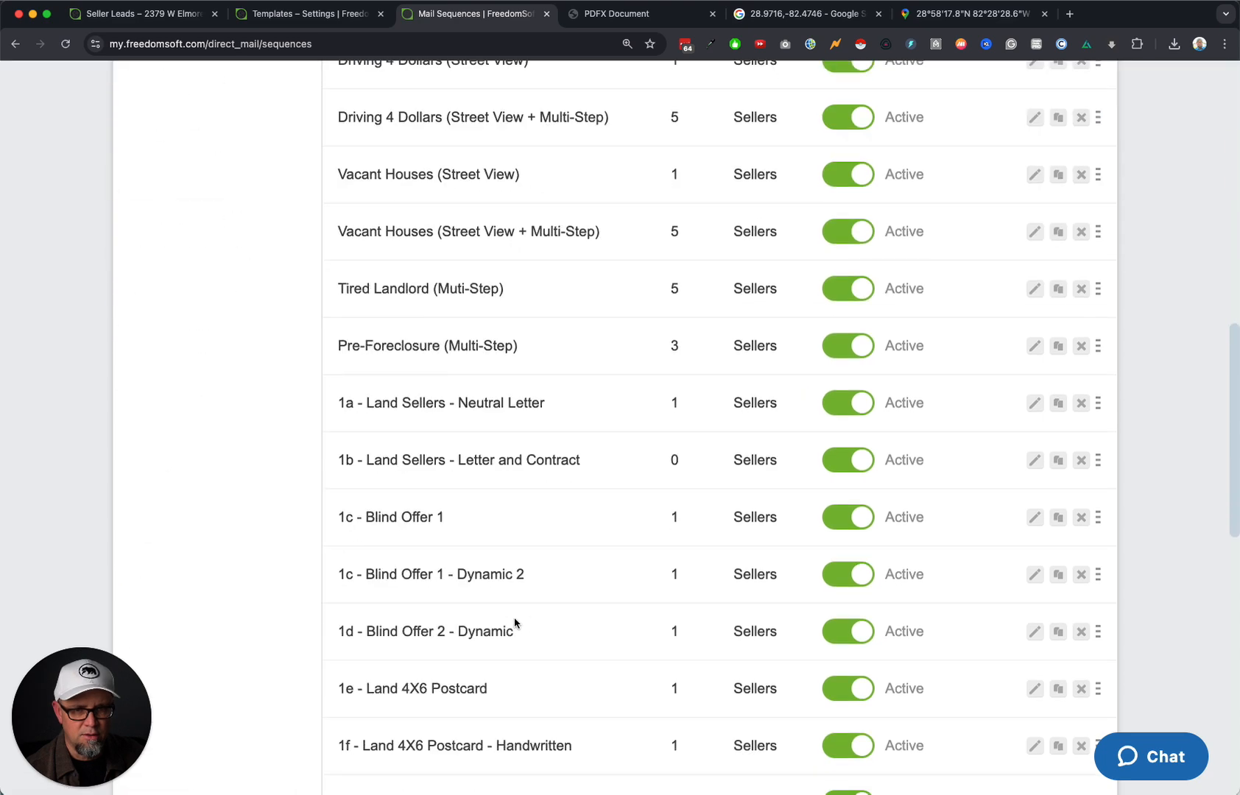
scroll(515, 624, down, 10)
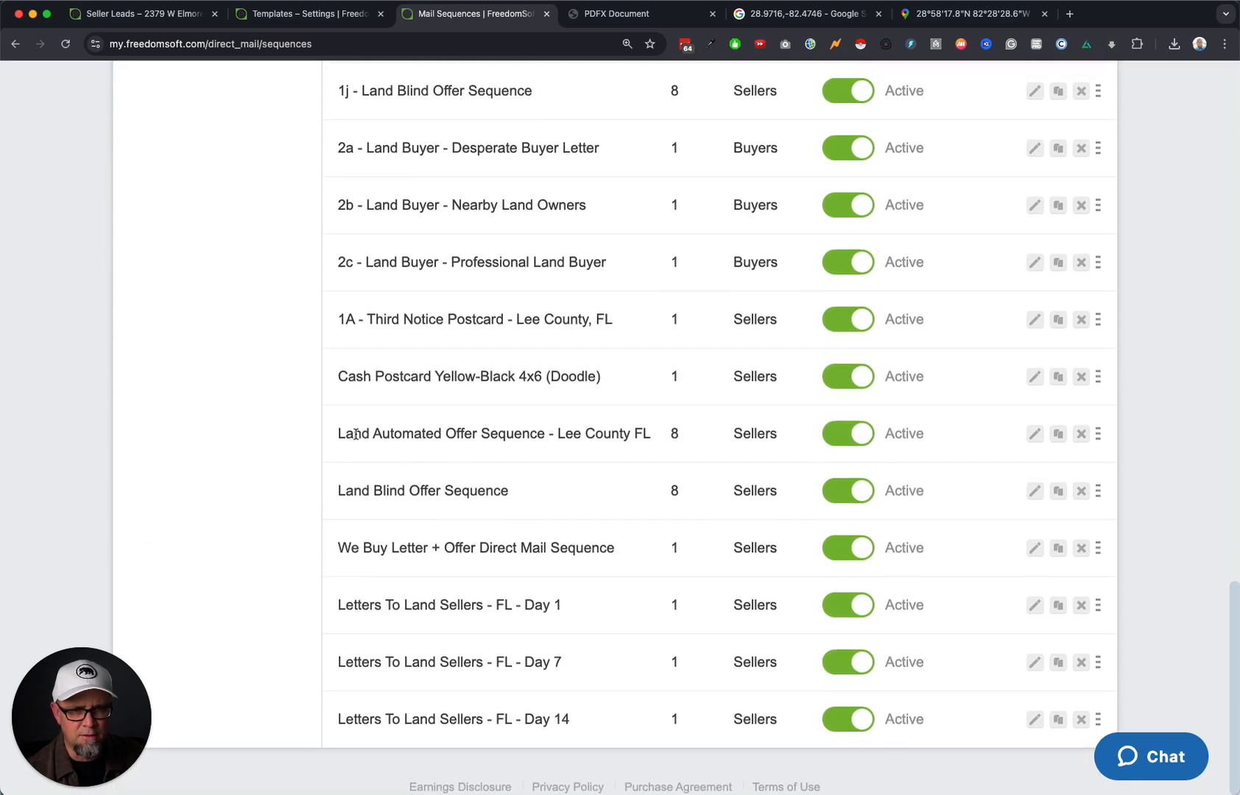
drag(338, 435, 565, 436)
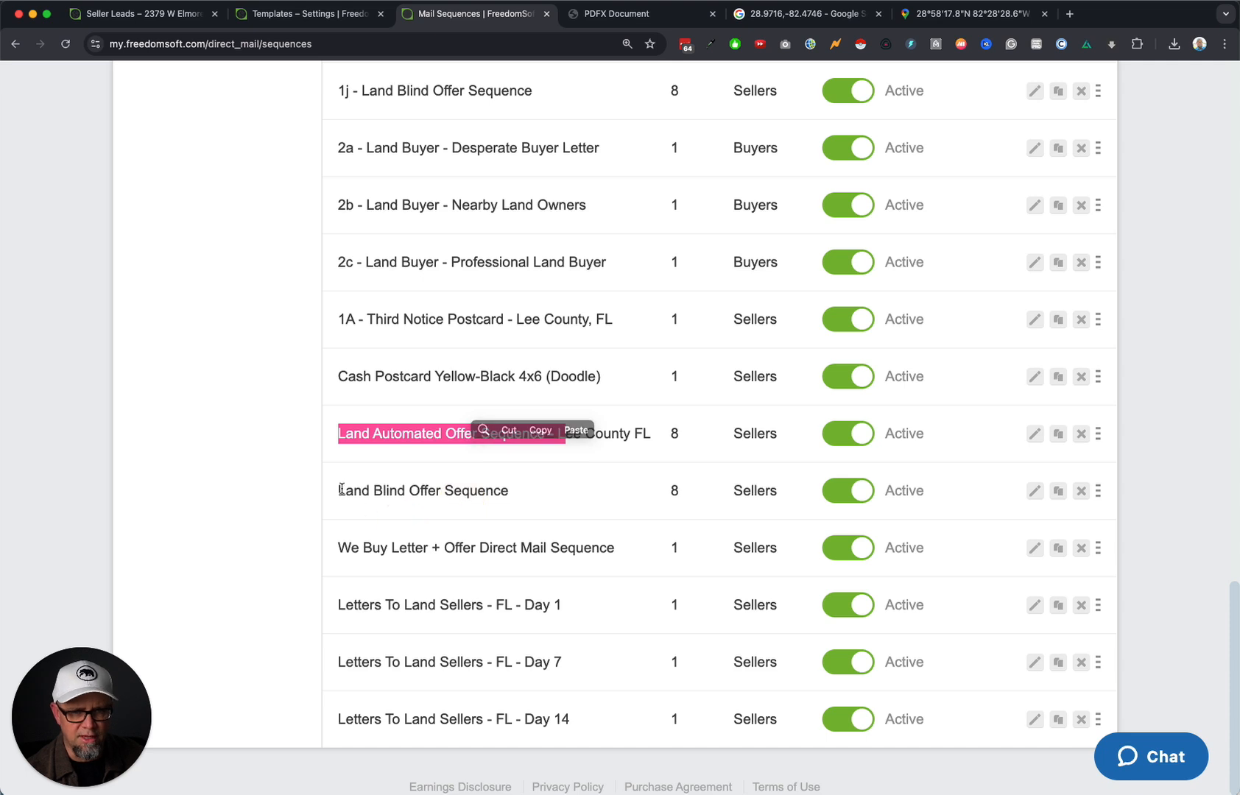
drag(341, 489, 526, 501)
click(609, 514)
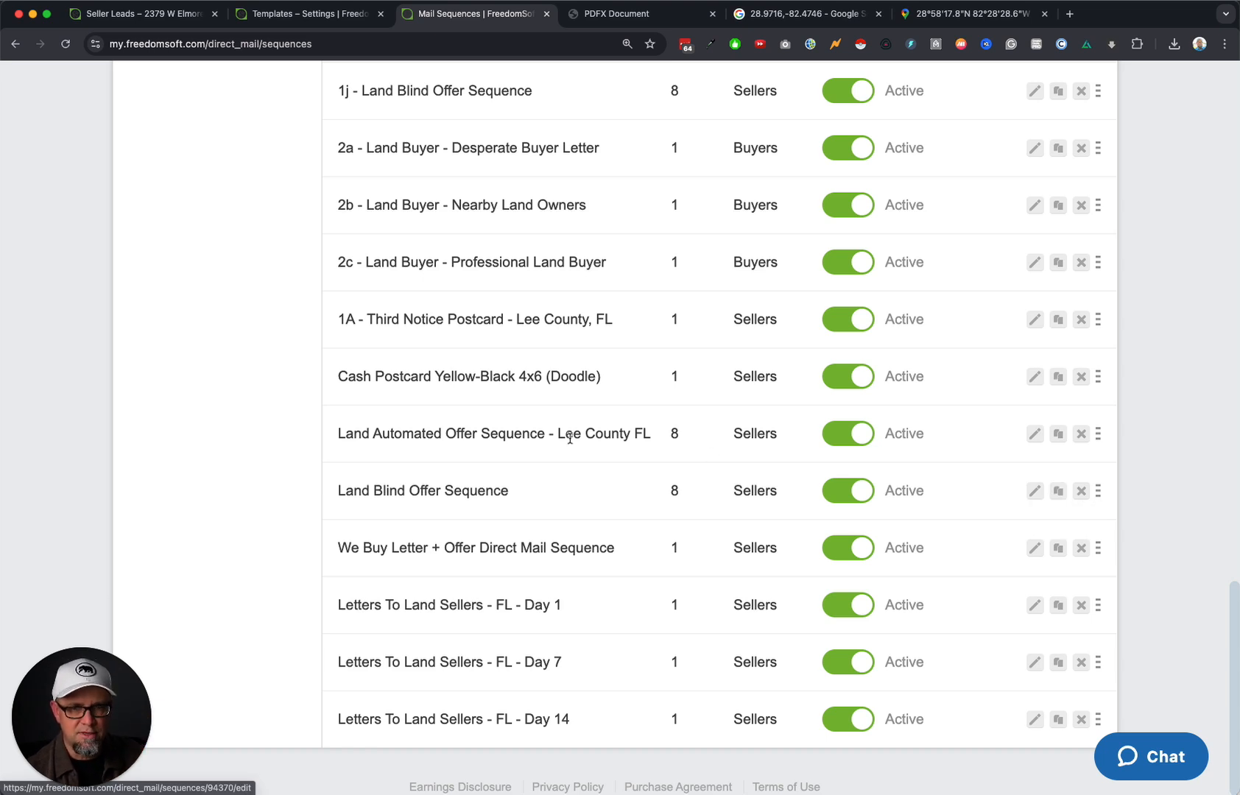
drag(391, 437, 683, 436)
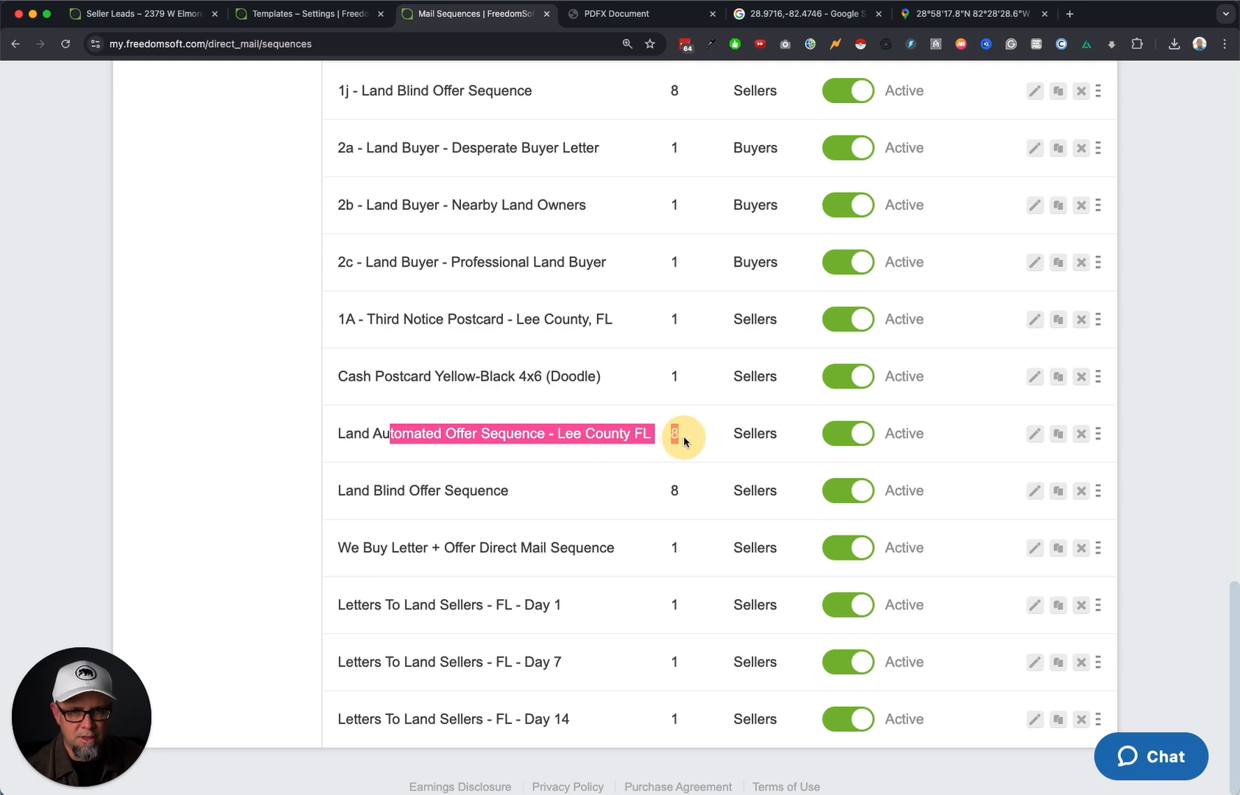
click(691, 437)
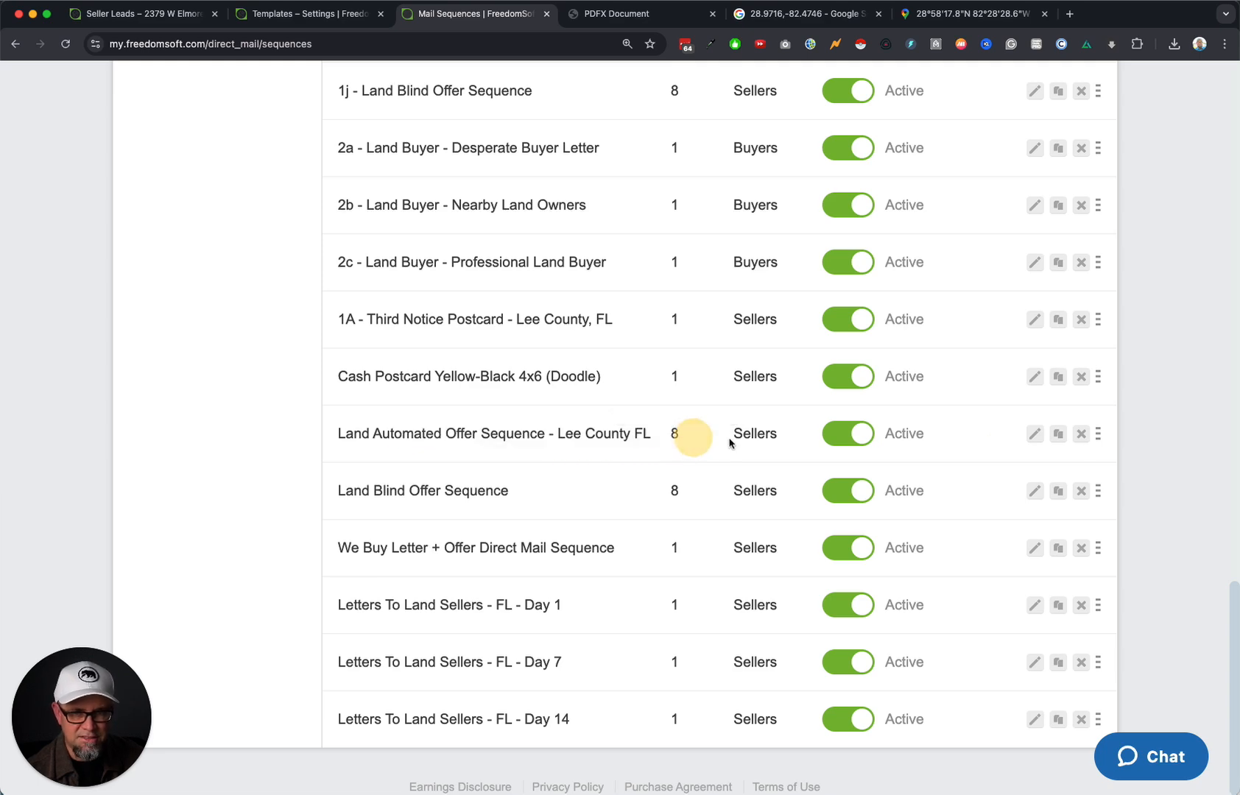
Rename the sequence to end in 'FL' instead of 'Lee County FL' and save it.
click(1035, 436)
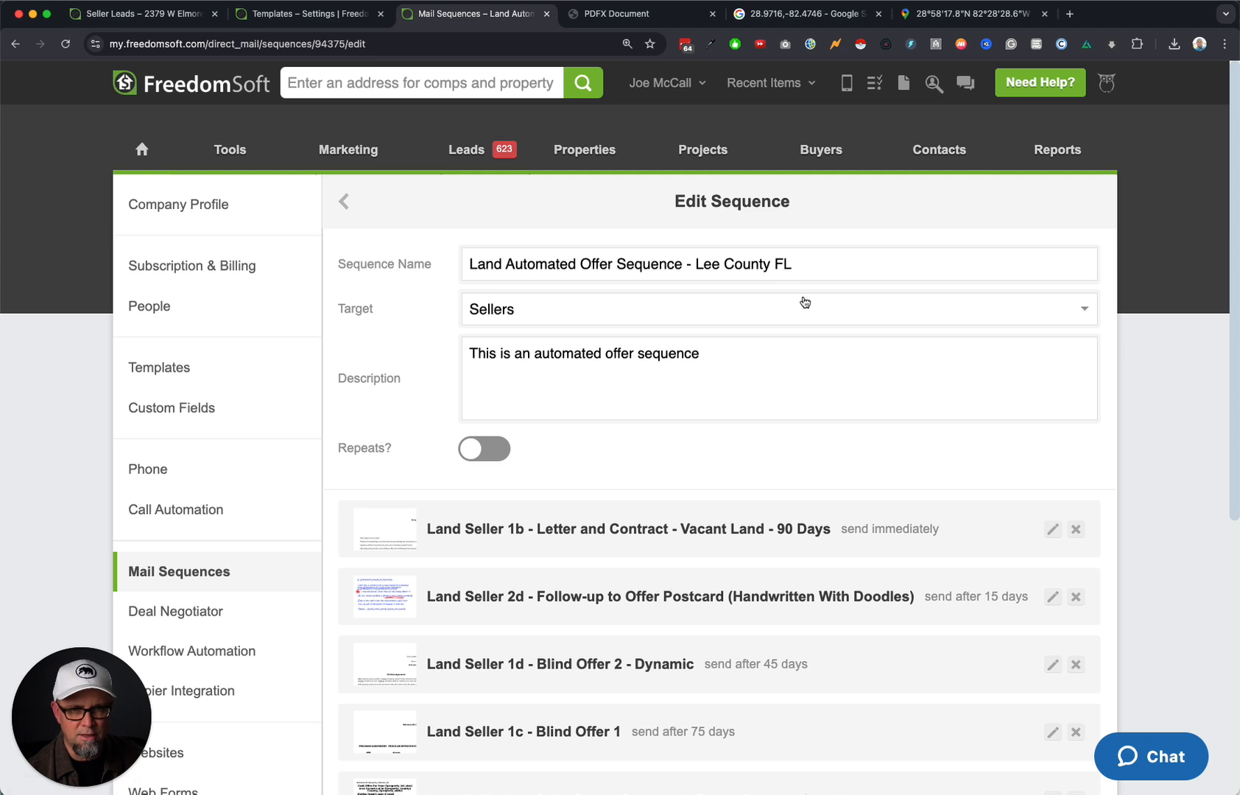
drag(694, 264, 846, 260)
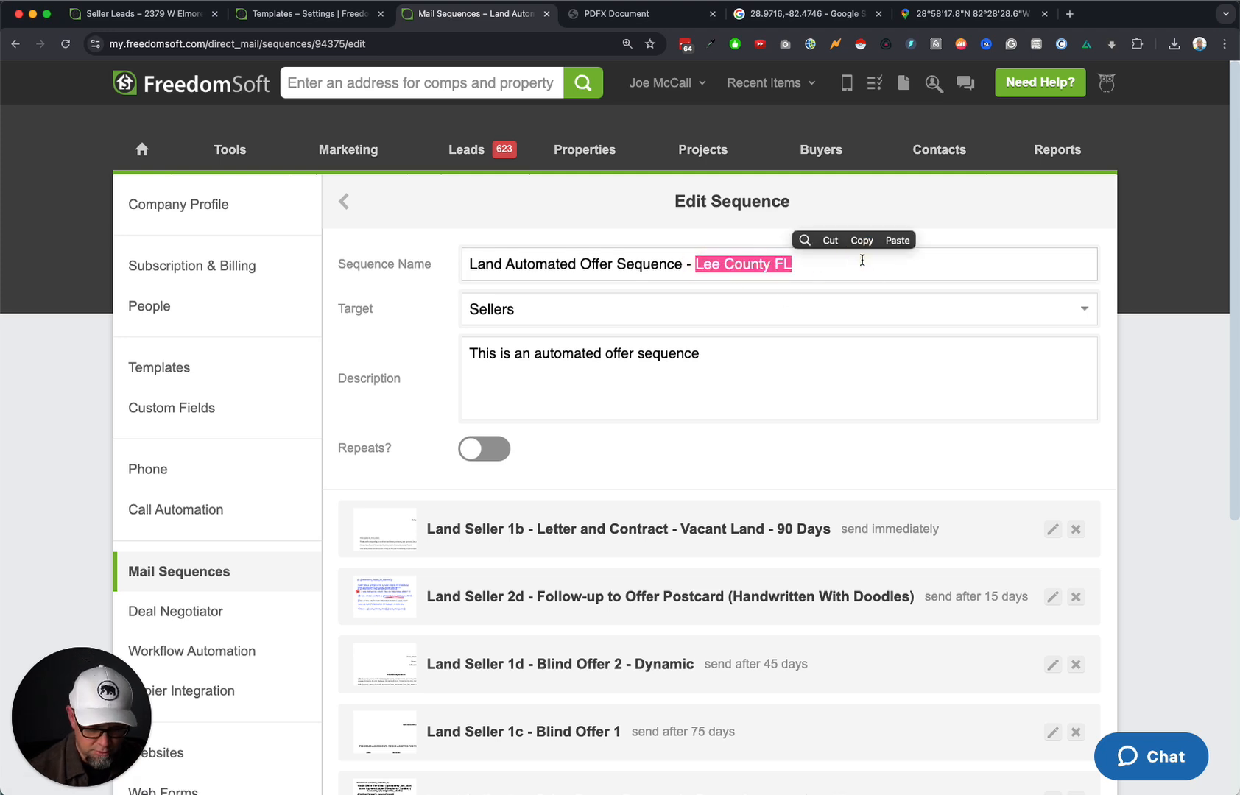
text(FL)
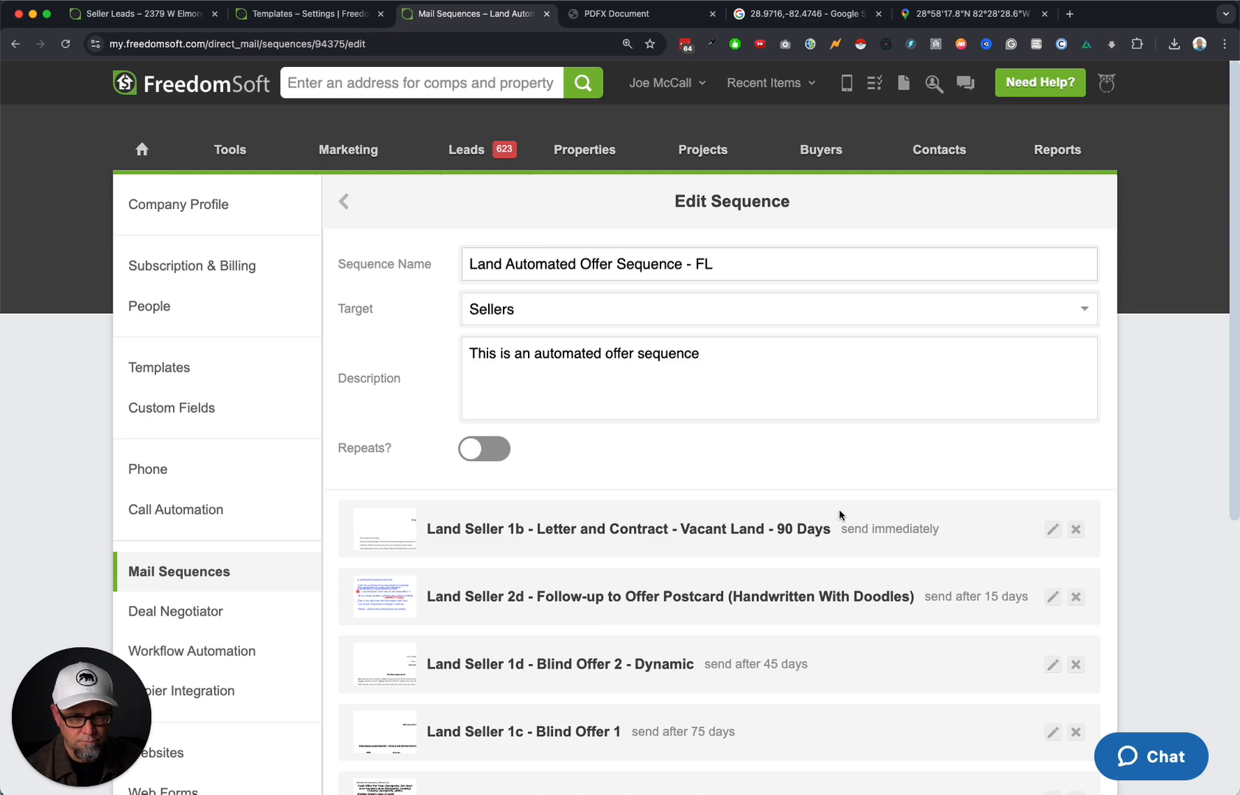
scroll(692, 486, down, 2)
scroll(648, 471, down, 2)
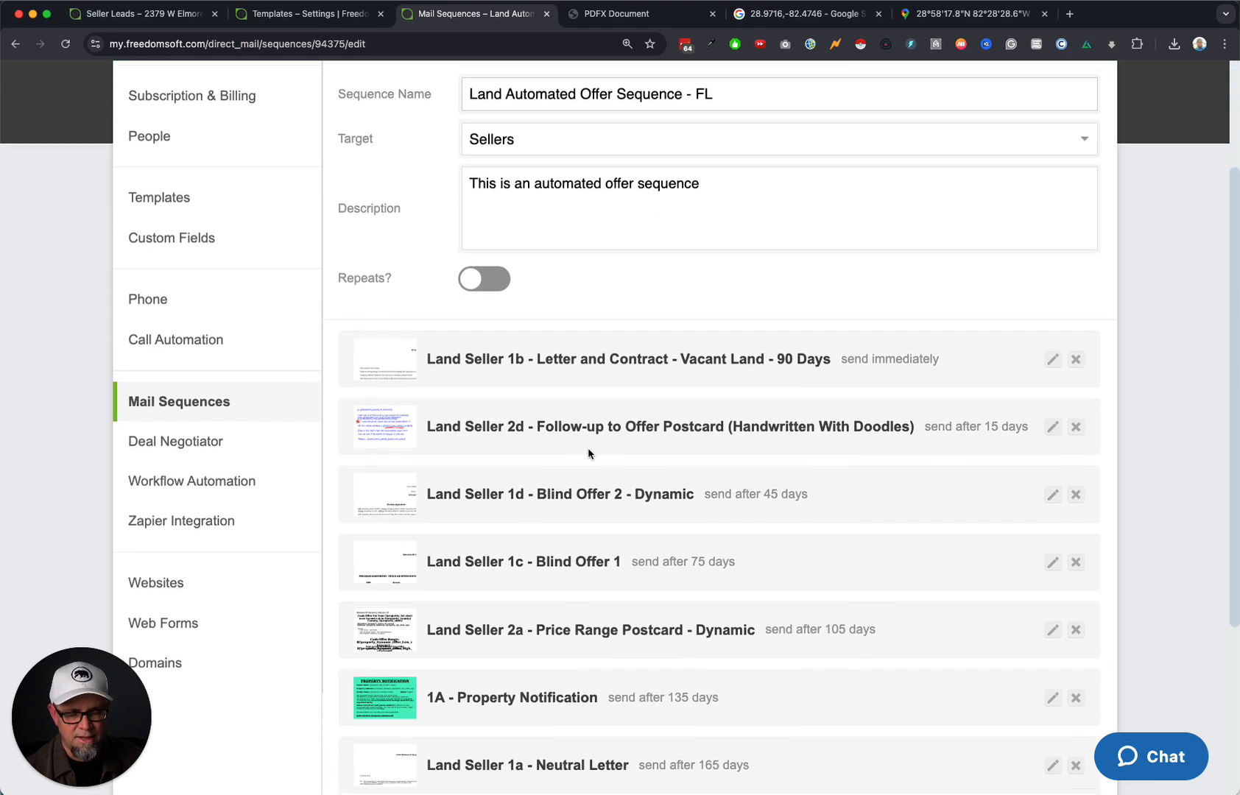
scroll(581, 648, down, 4)
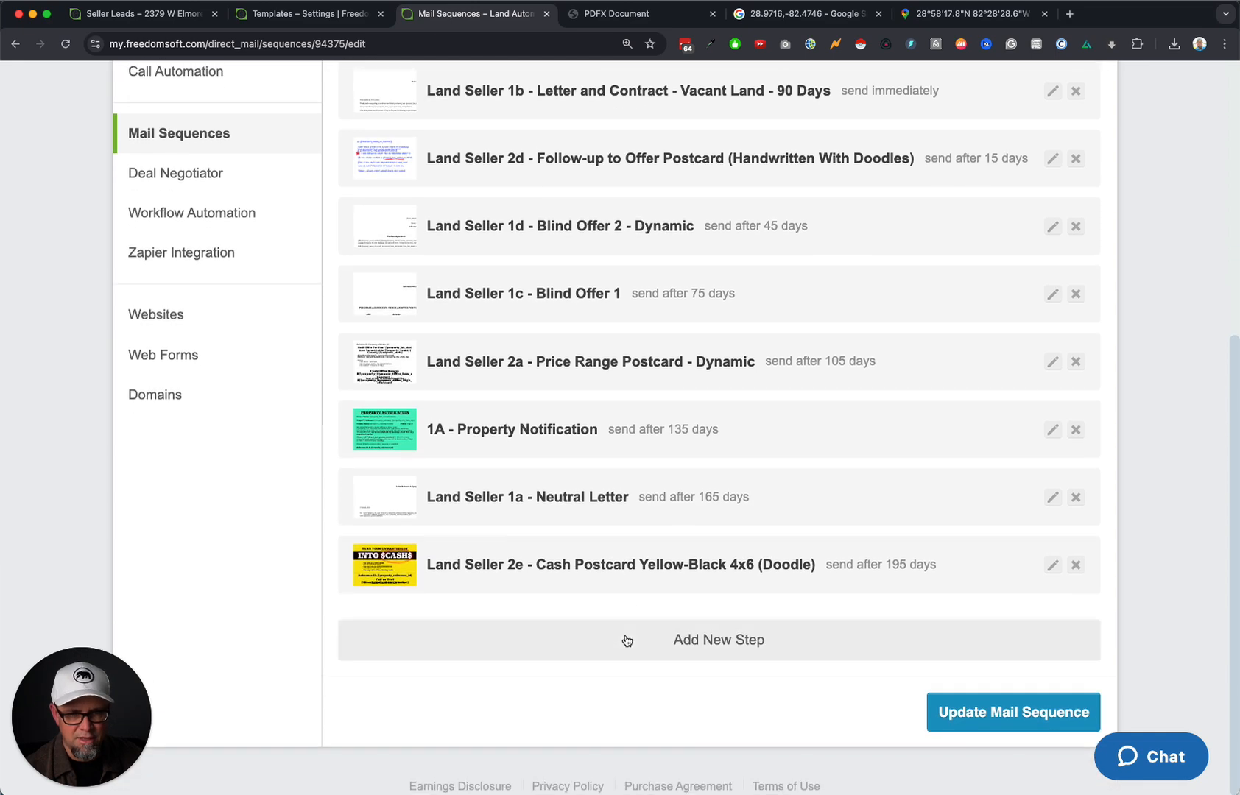
scroll(629, 640, up, 8)
scroll(633, 624, down, 8)
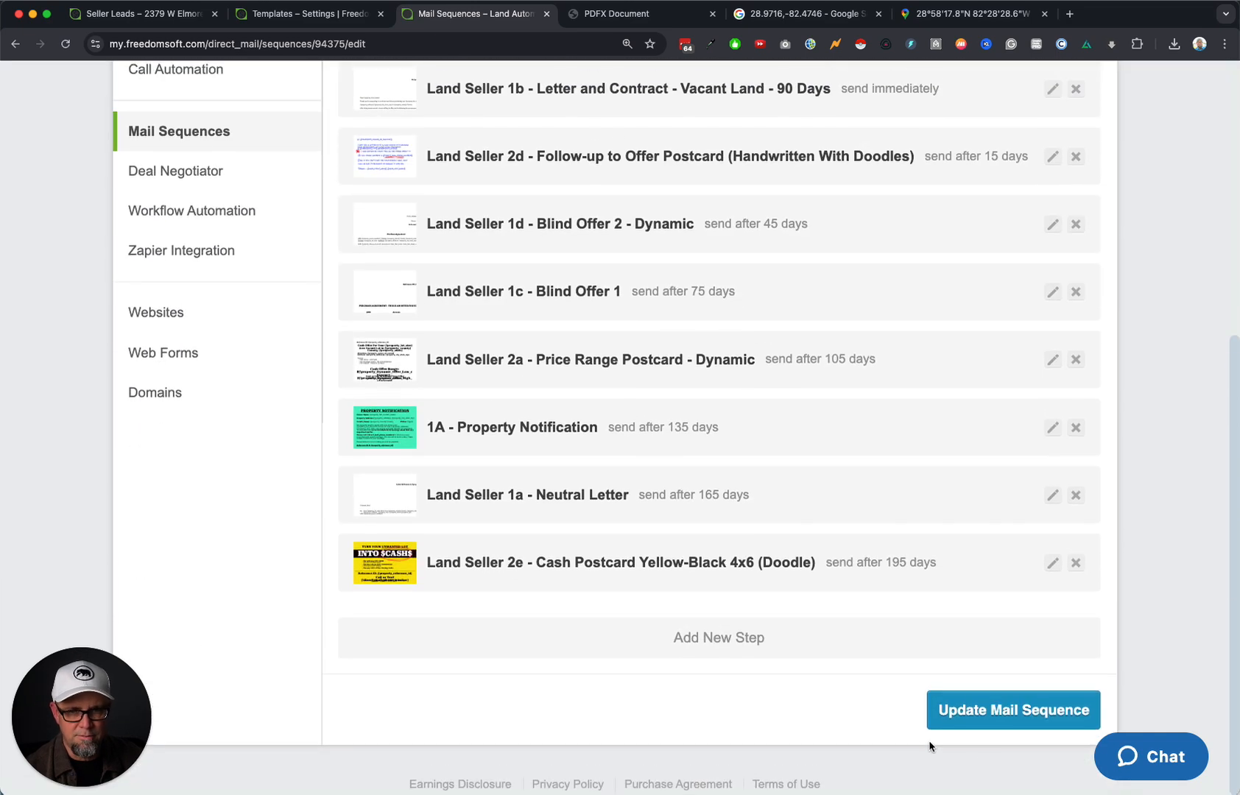
click(976, 718)
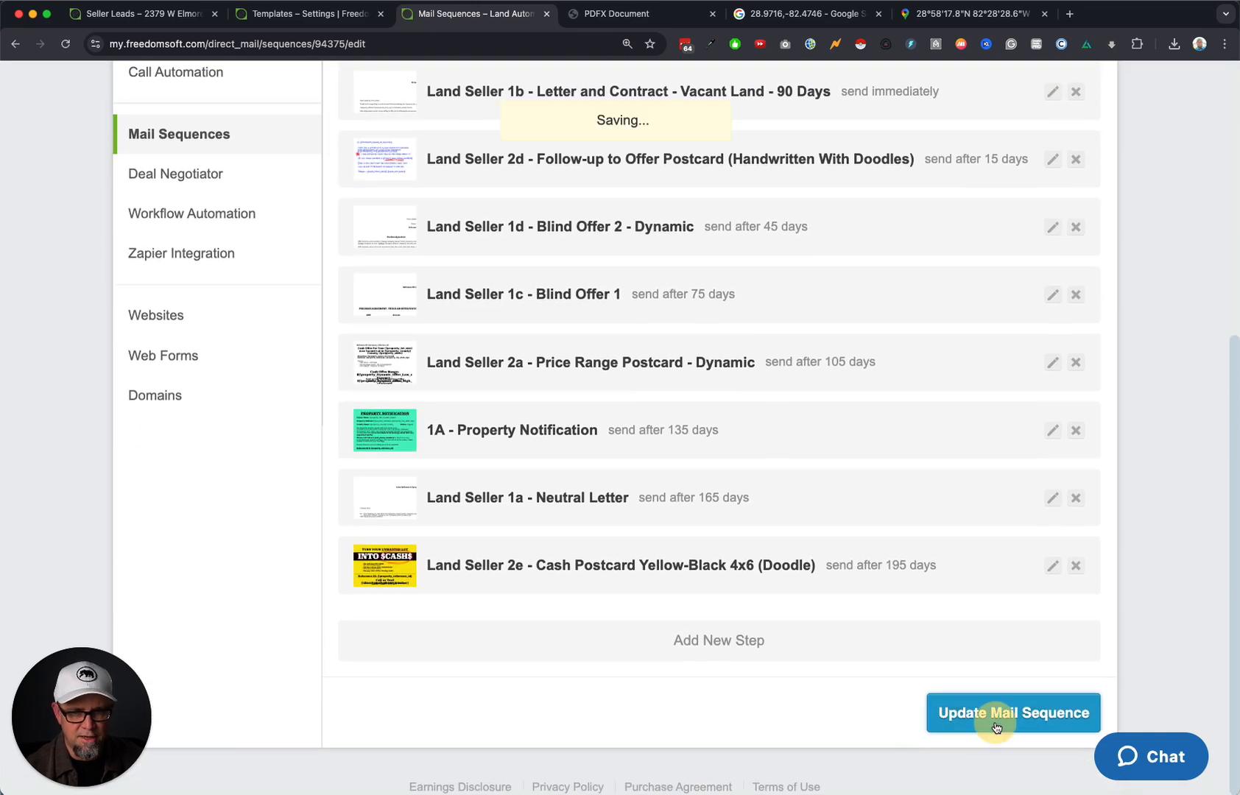
click(212, 143)
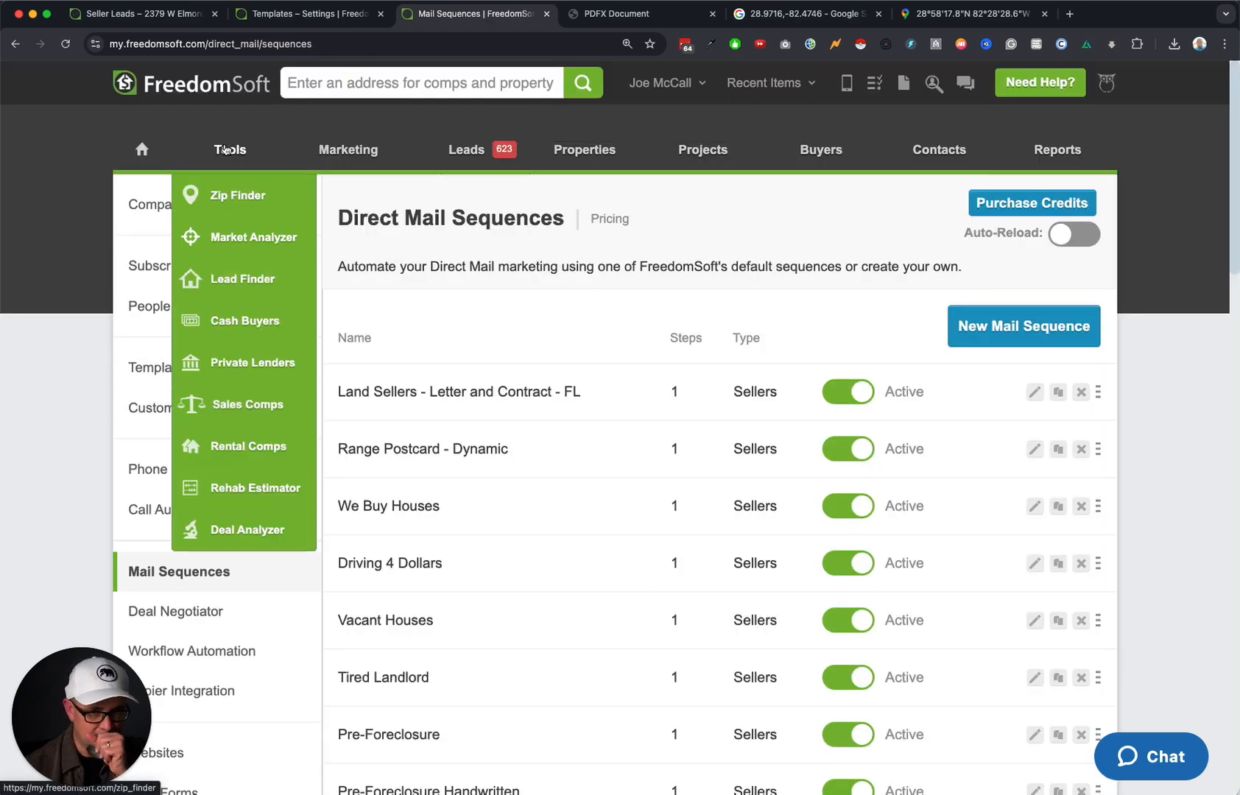
Create a new mail sequence named 'Autaomtd DEMO' and begin adding its first step.
click(1010, 328)
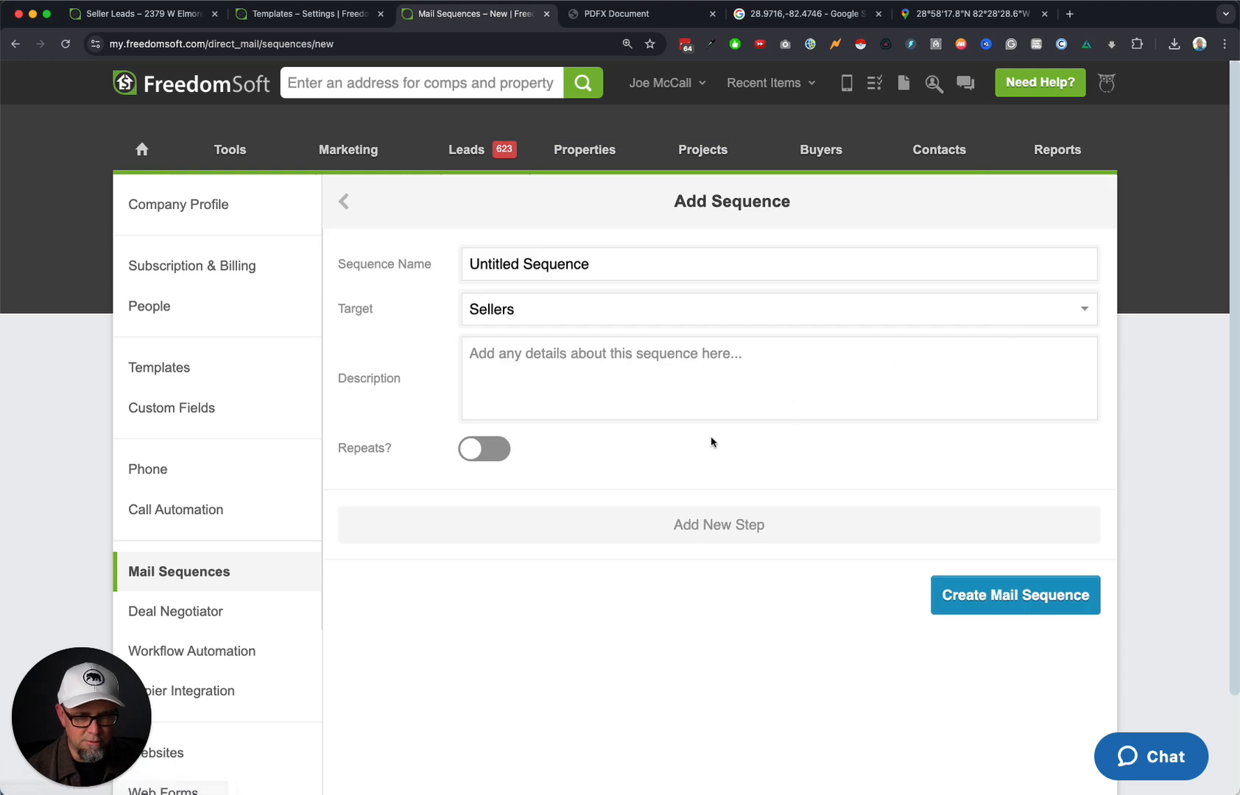
triple_click(547, 263)
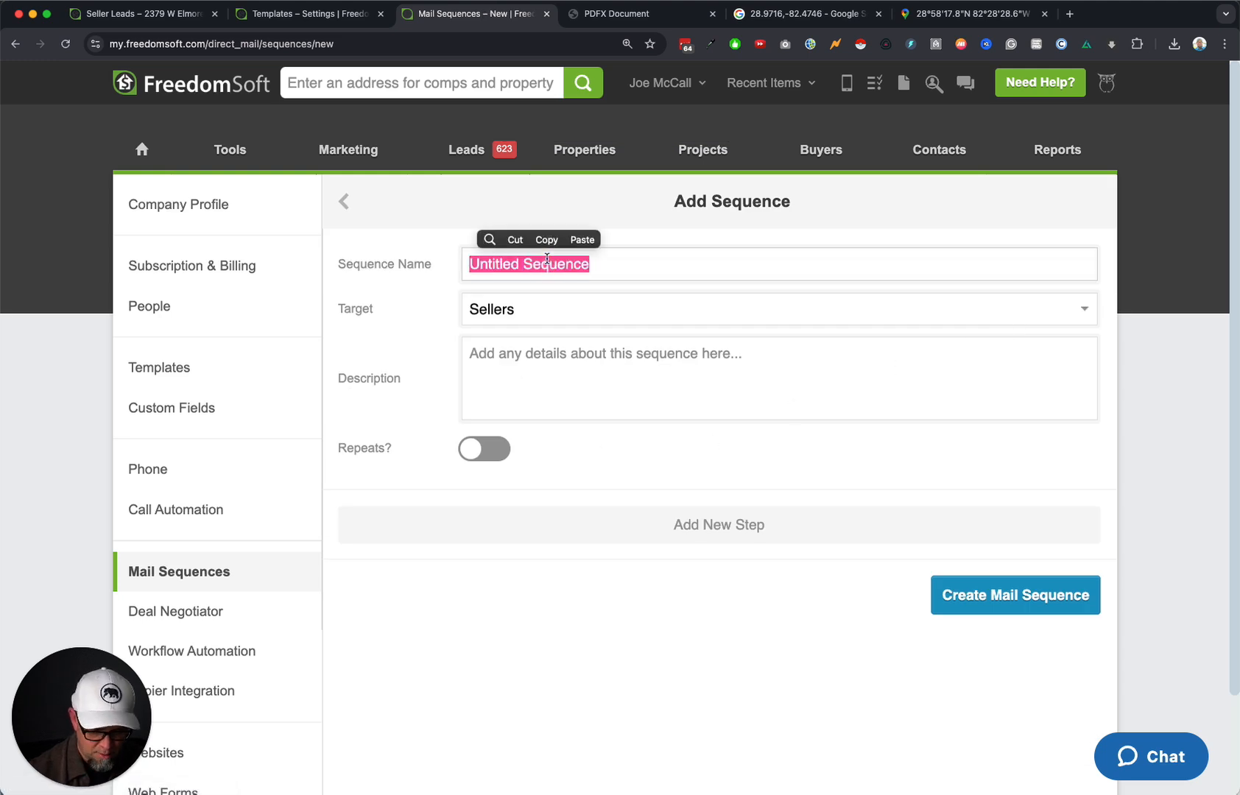
text(Autaomtd )
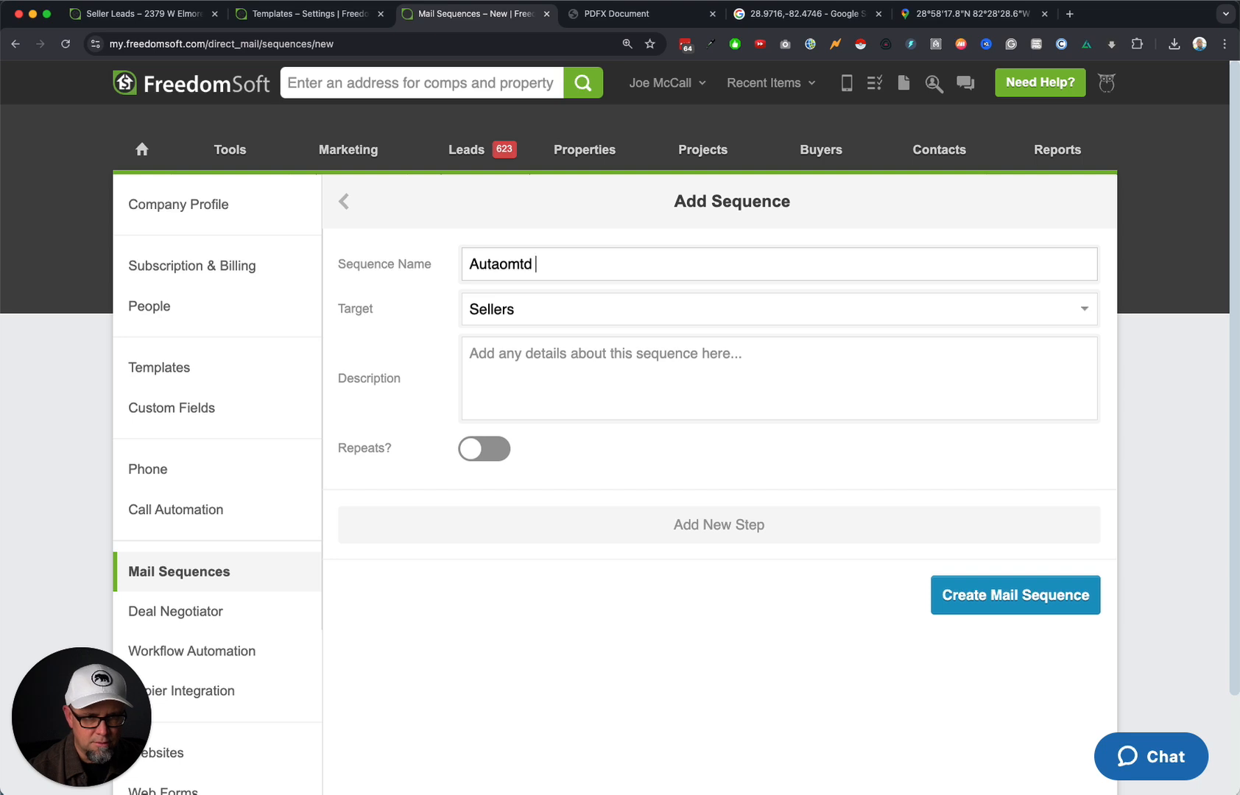
text(DEMO)
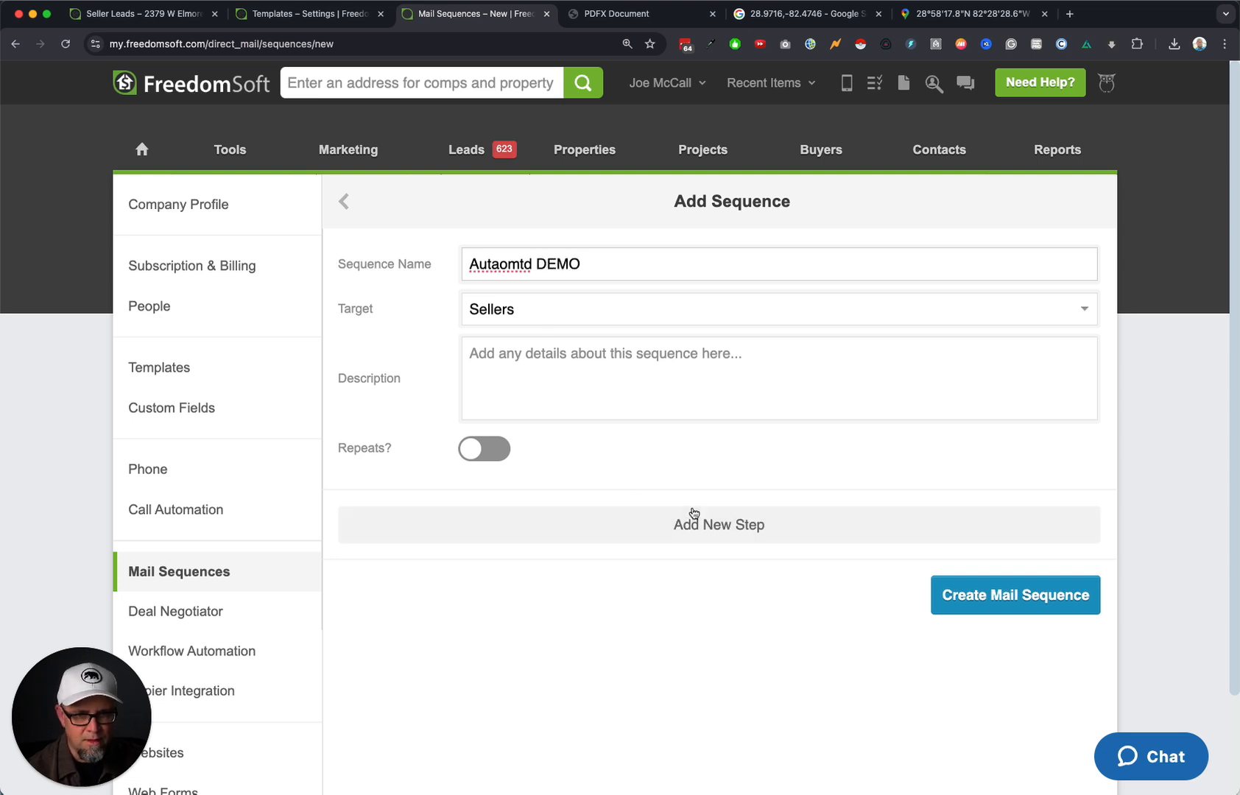
click(759, 528)
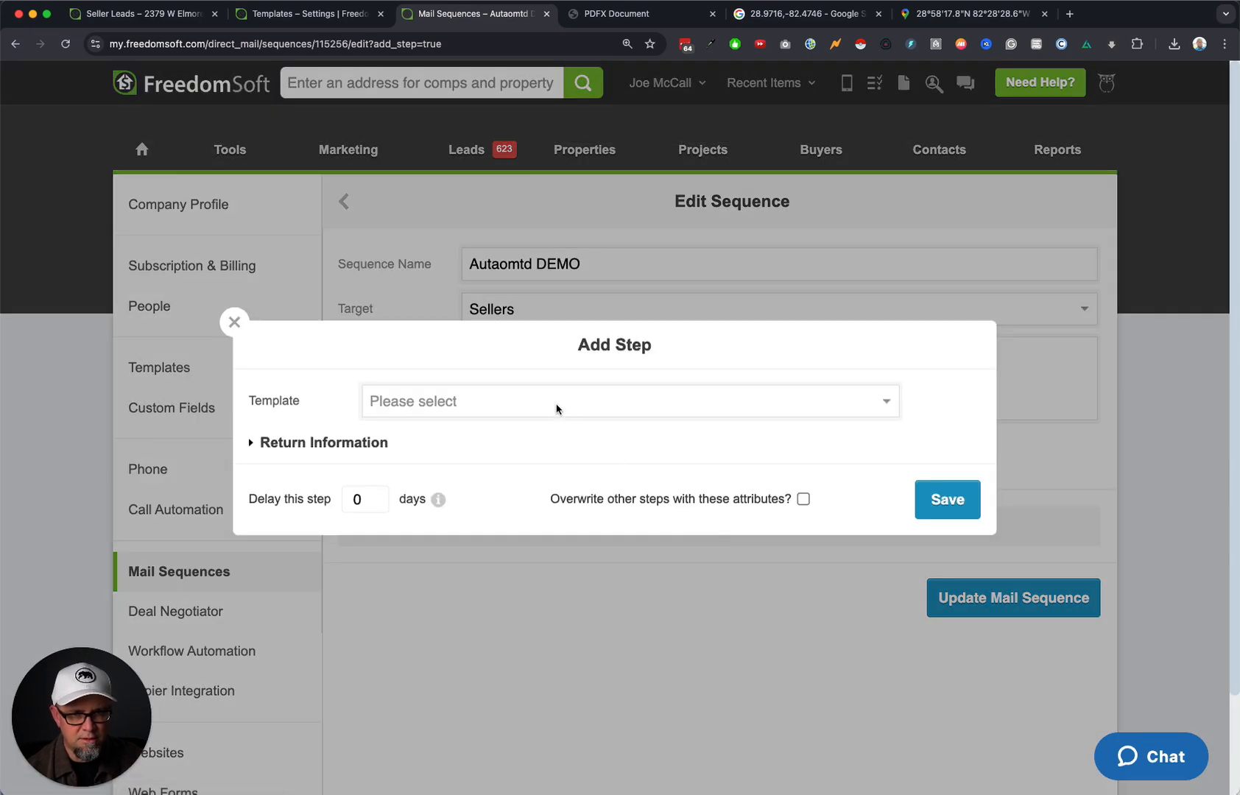
Save a Land Seller 1b 90 Days step with Overwrite on and the Florida Land Sellers - CAMPAIGN.
click(557, 402)
scroll(619, 661, down, 10)
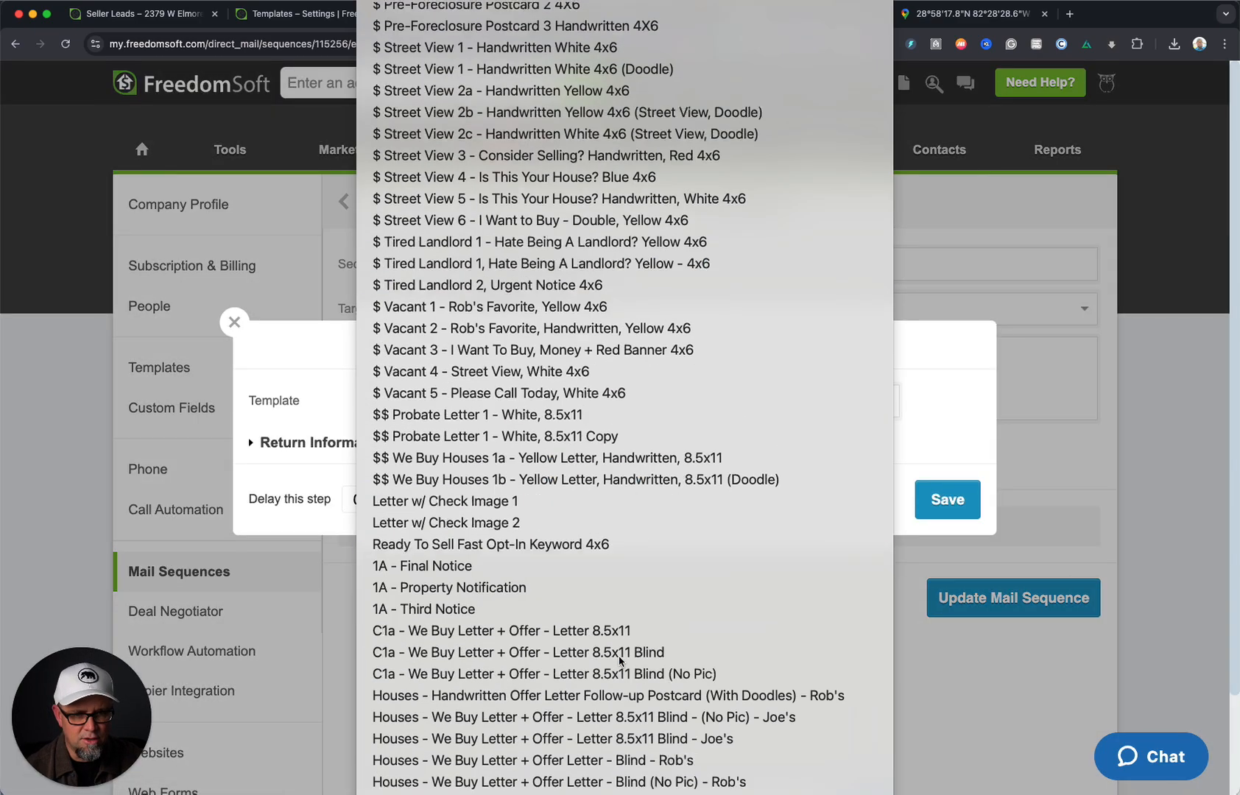
scroll(619, 660, down, 4)
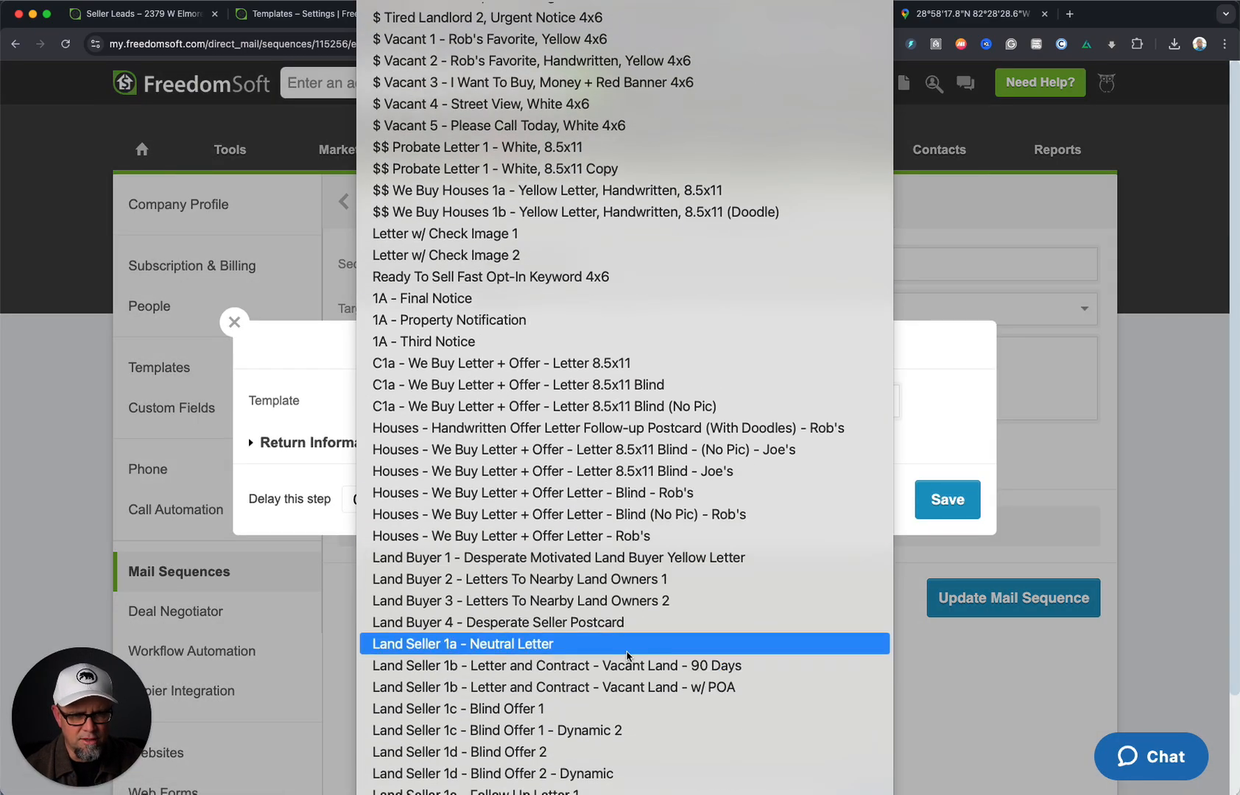
click(713, 667)
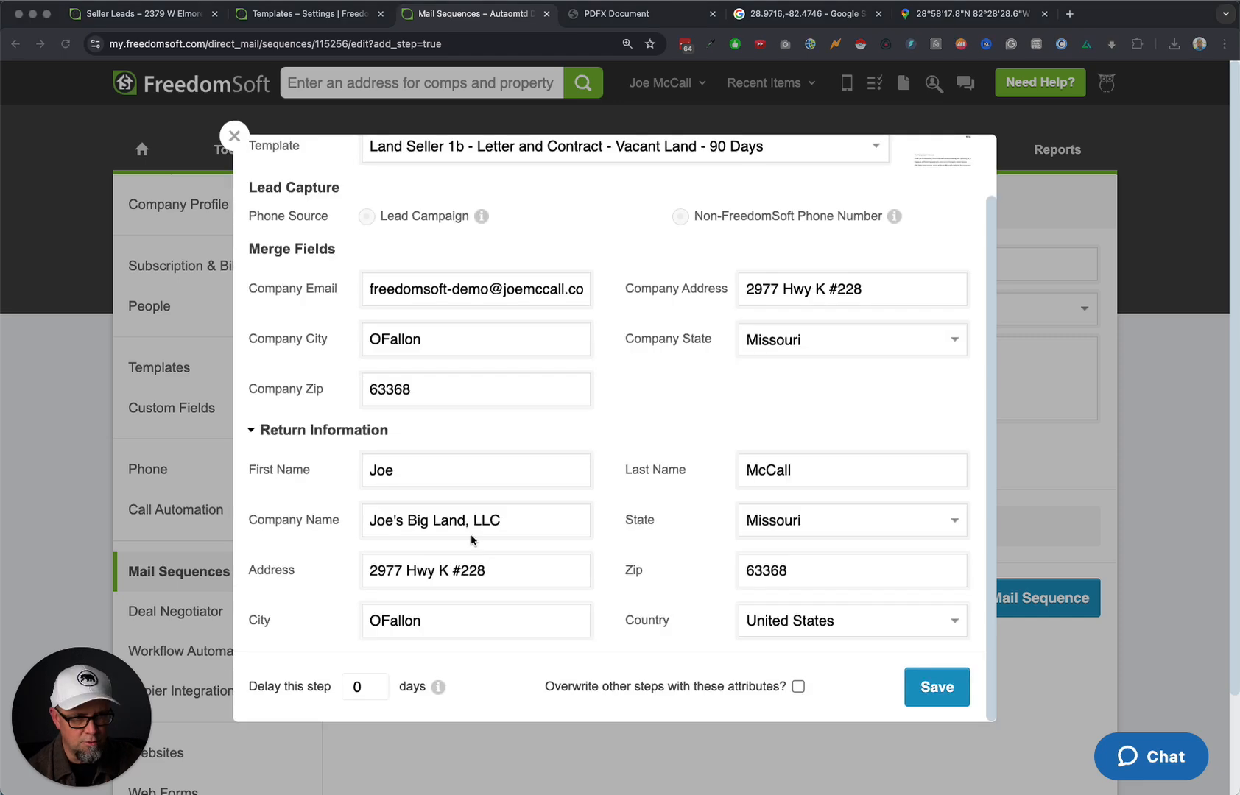
click(798, 687)
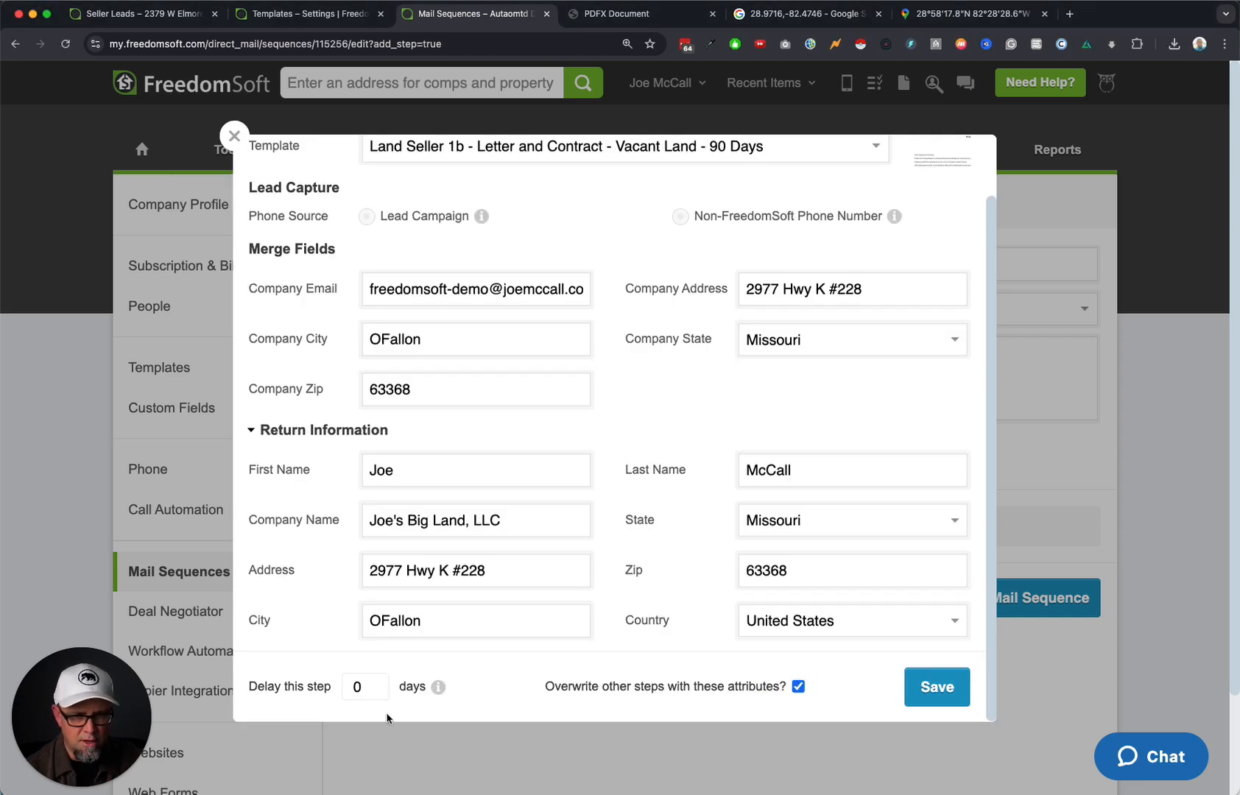
scroll(734, 534, up, 2)
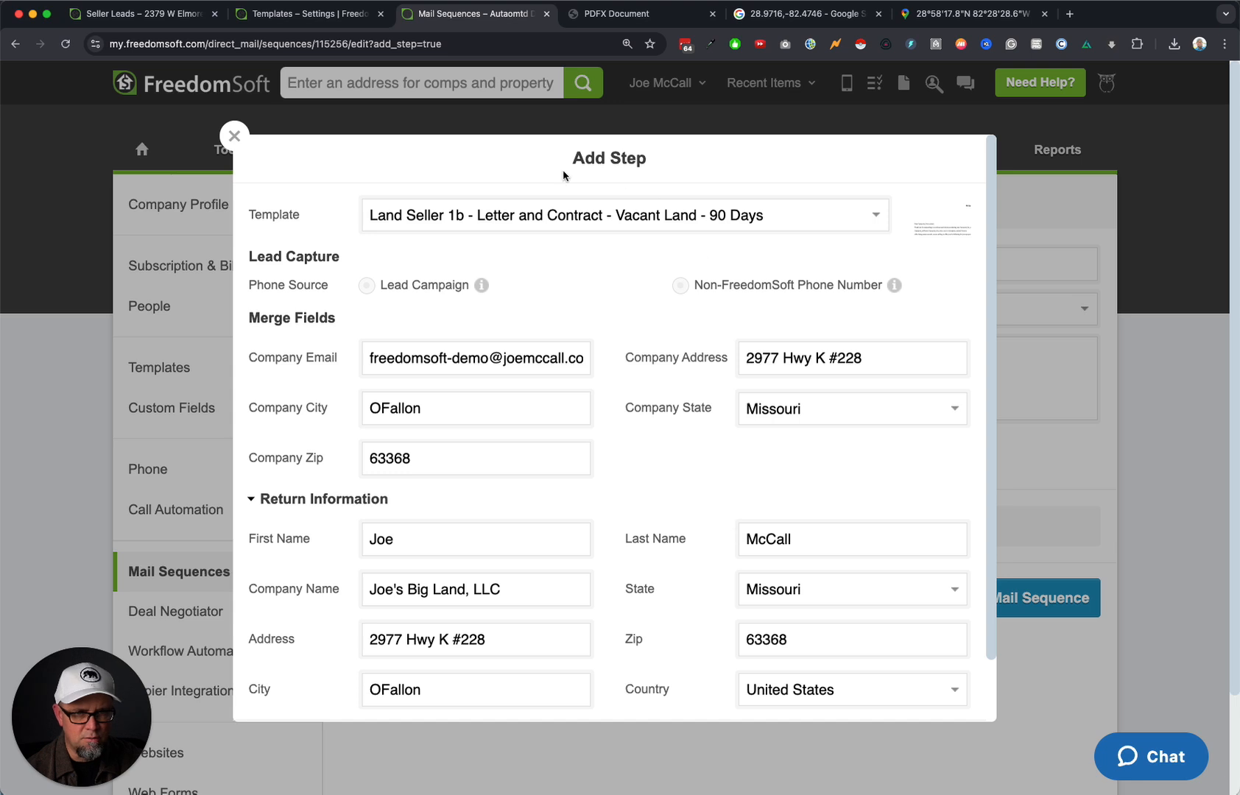
click(367, 286)
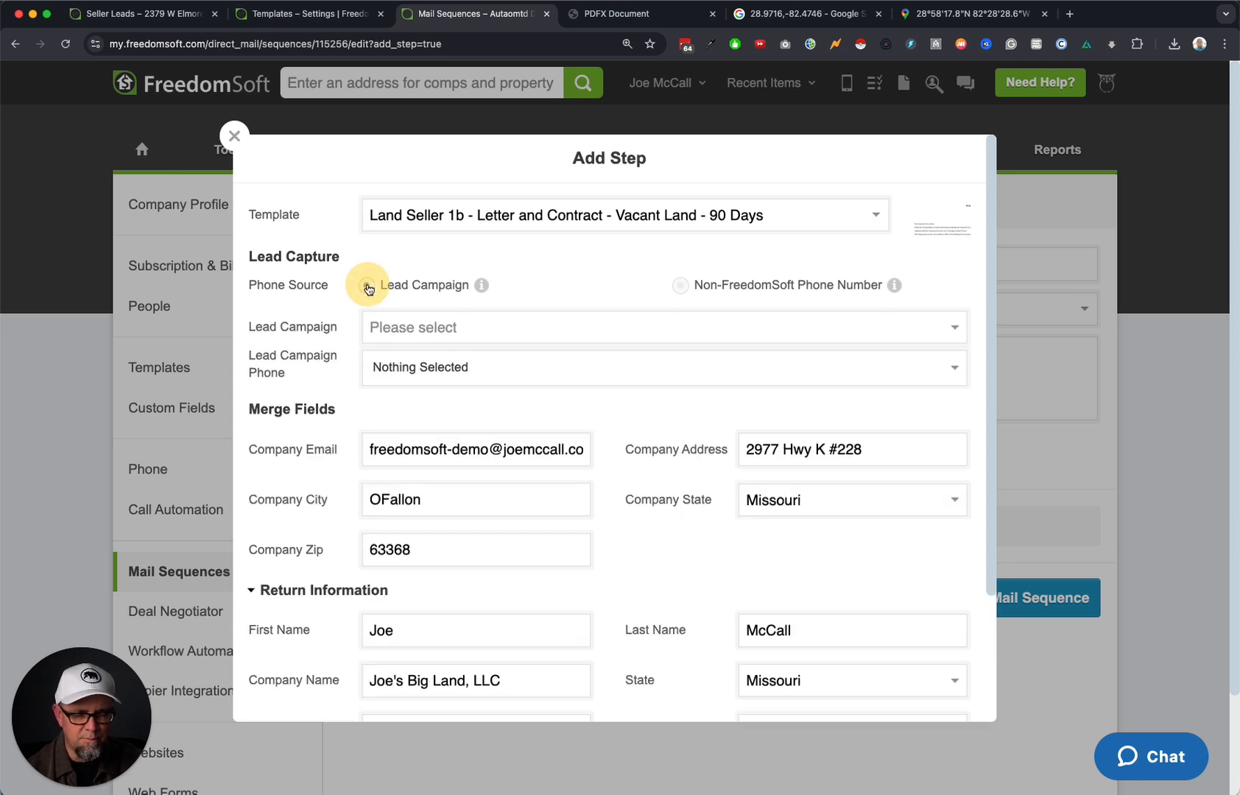
click(439, 331)
click(455, 349)
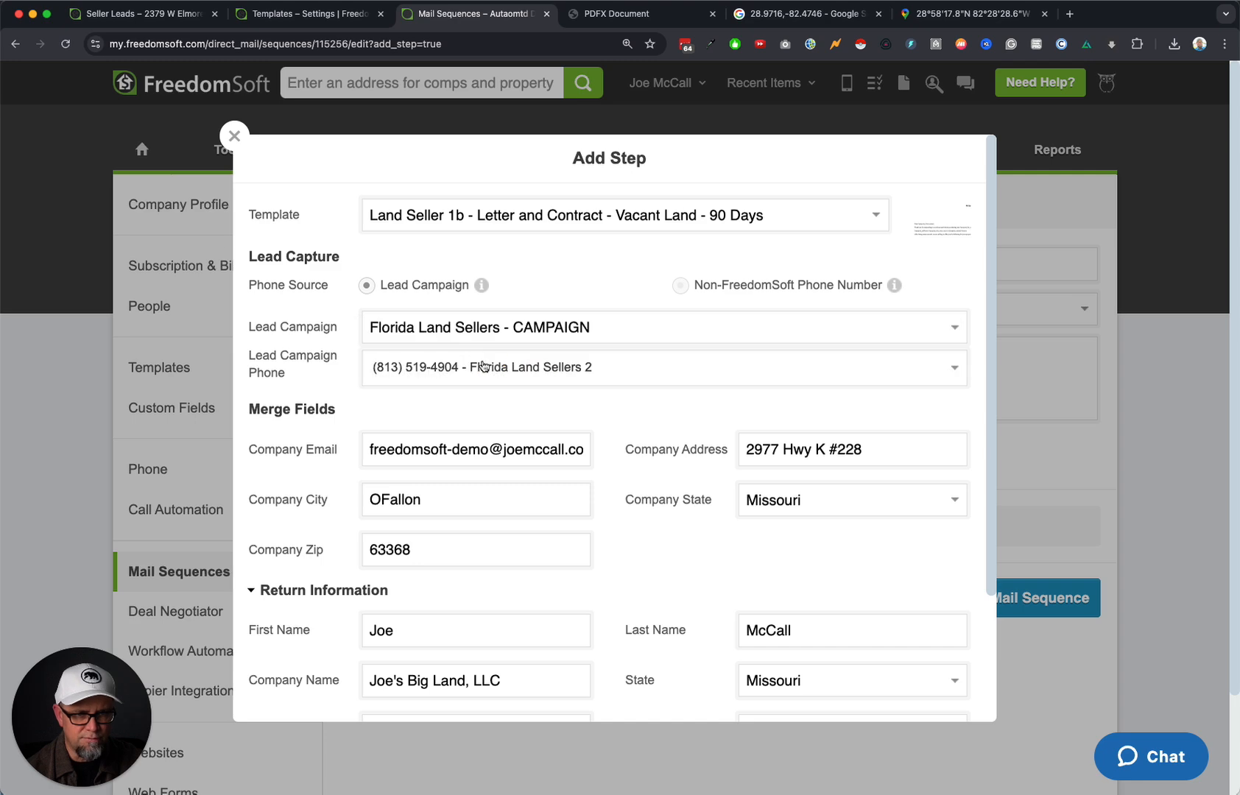
scroll(708, 648, down, 3)
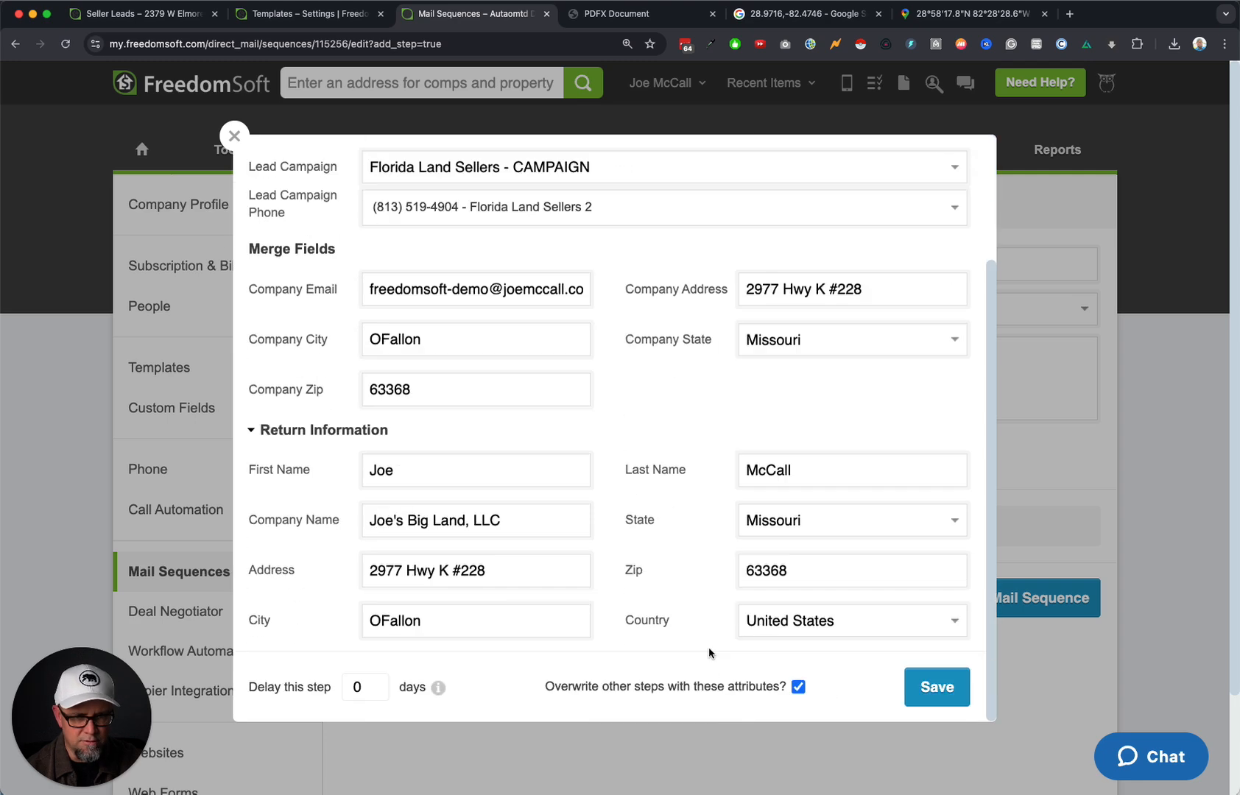
click(946, 693)
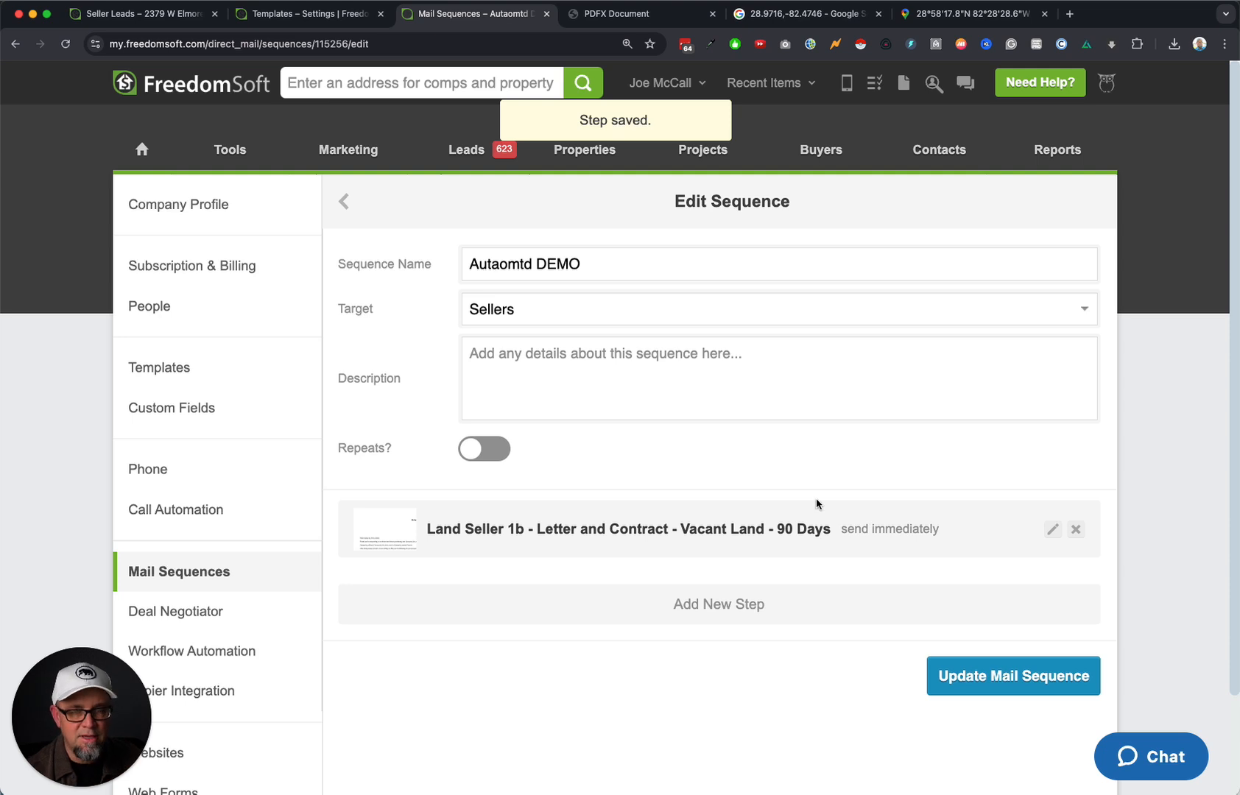
Add a second step using the Land Seller 2d Follow-up to Offer Postcard template.
click(713, 606)
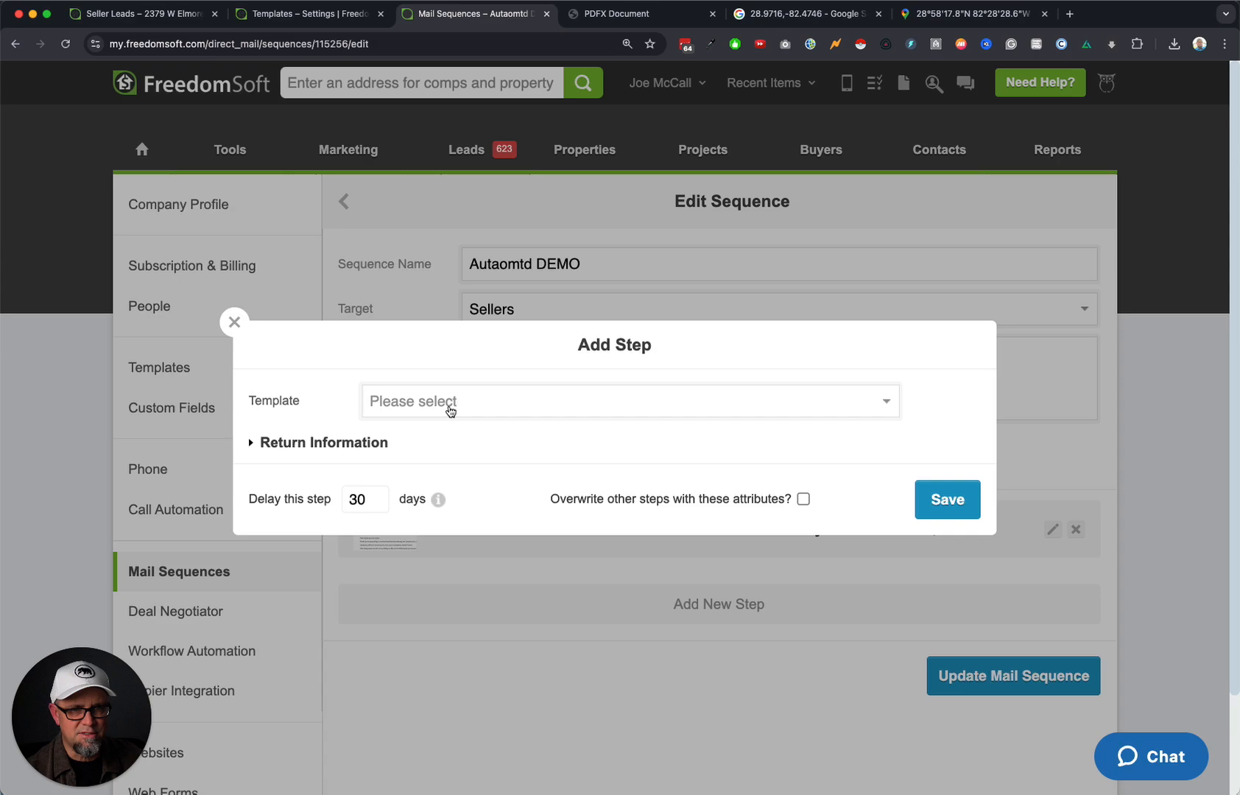
click(452, 407)
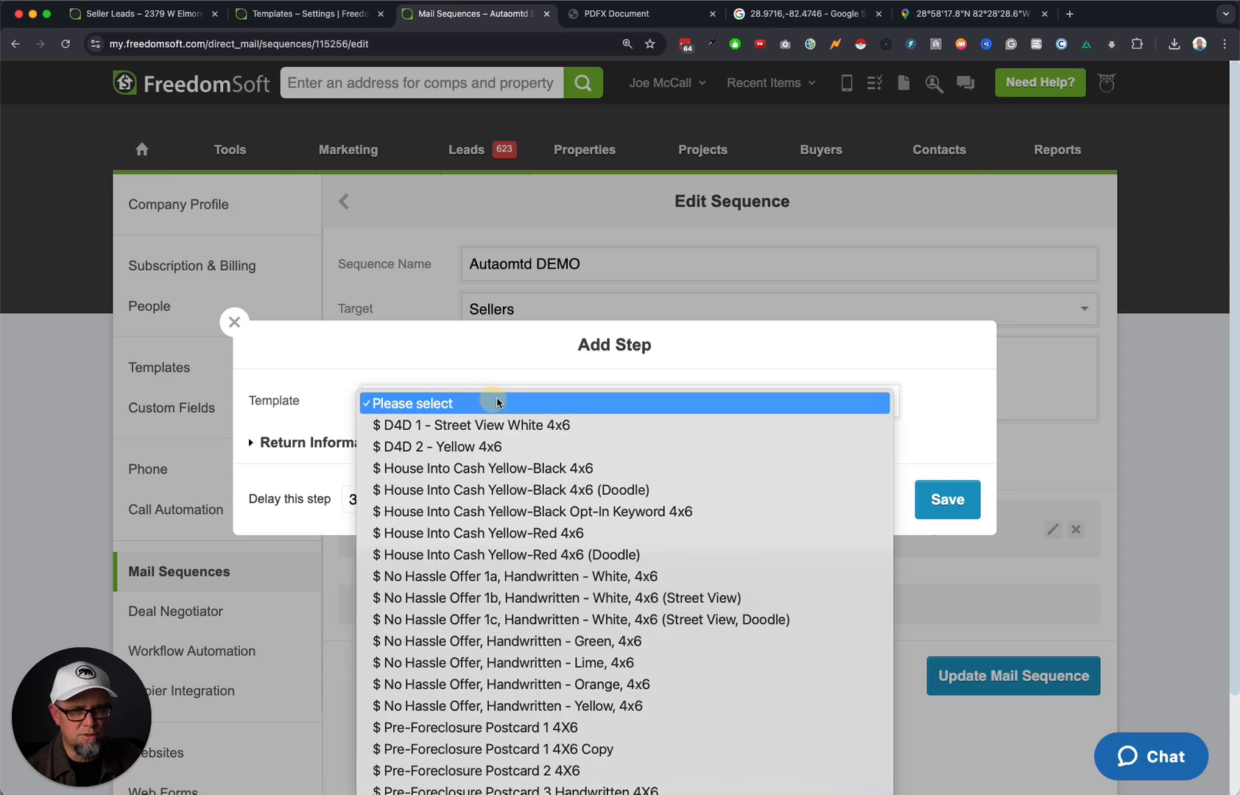
scroll(497, 403, down, 15)
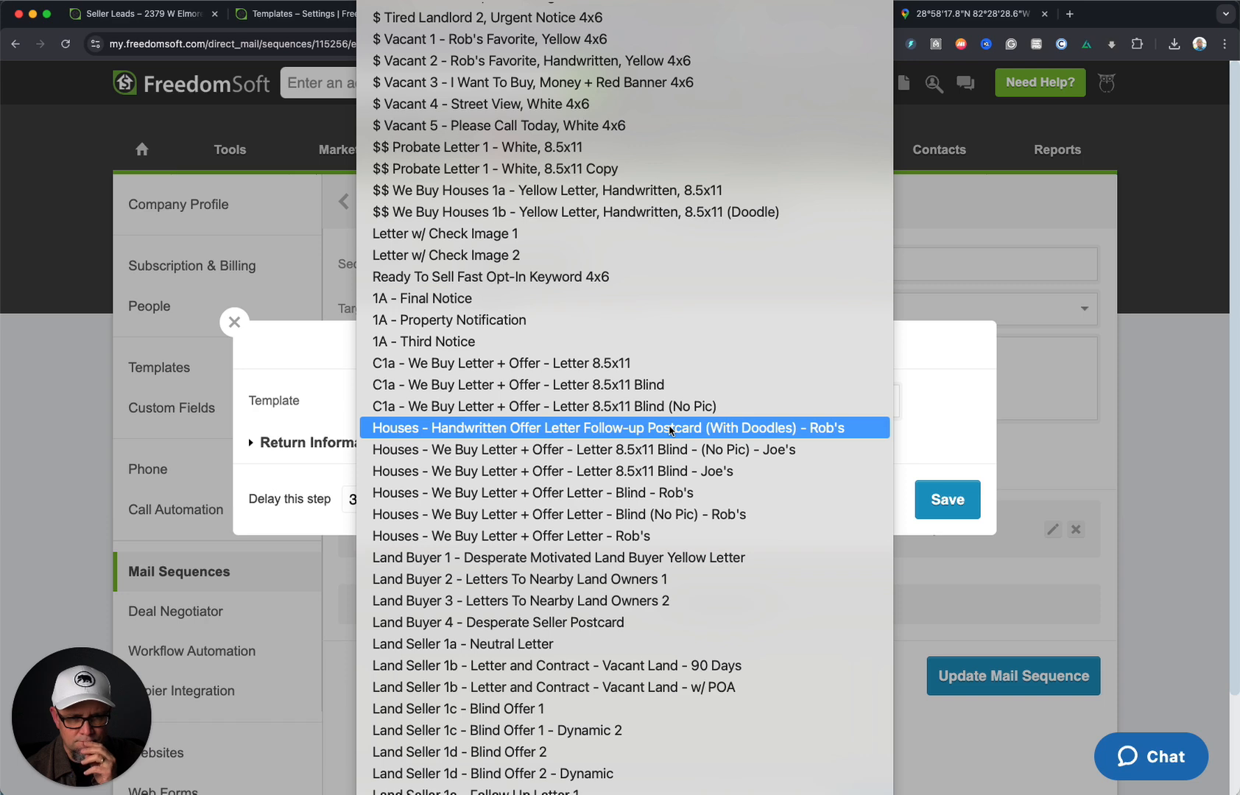
click(489, 793)
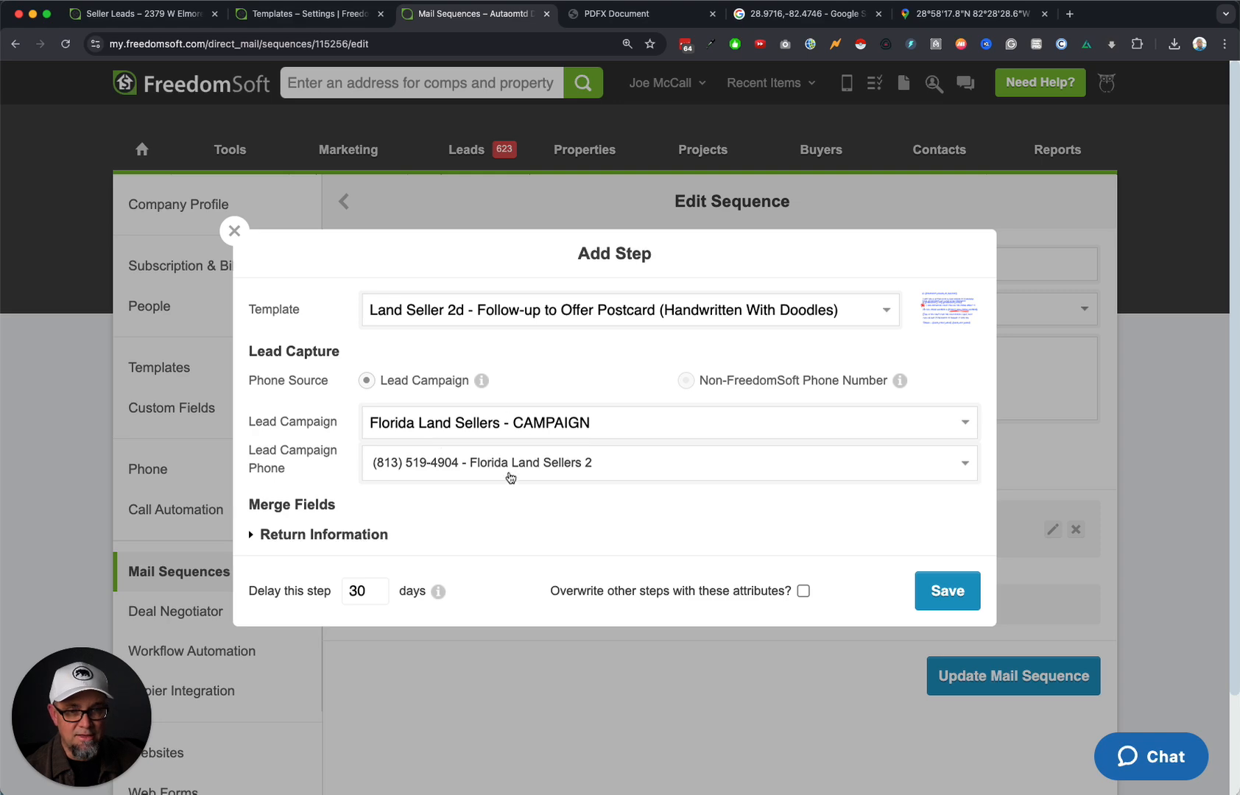
Set the postcard's delay to 14 days with Overwrite on, and preview the template.
click(286, 535)
scroll(764, 489, down, 1)
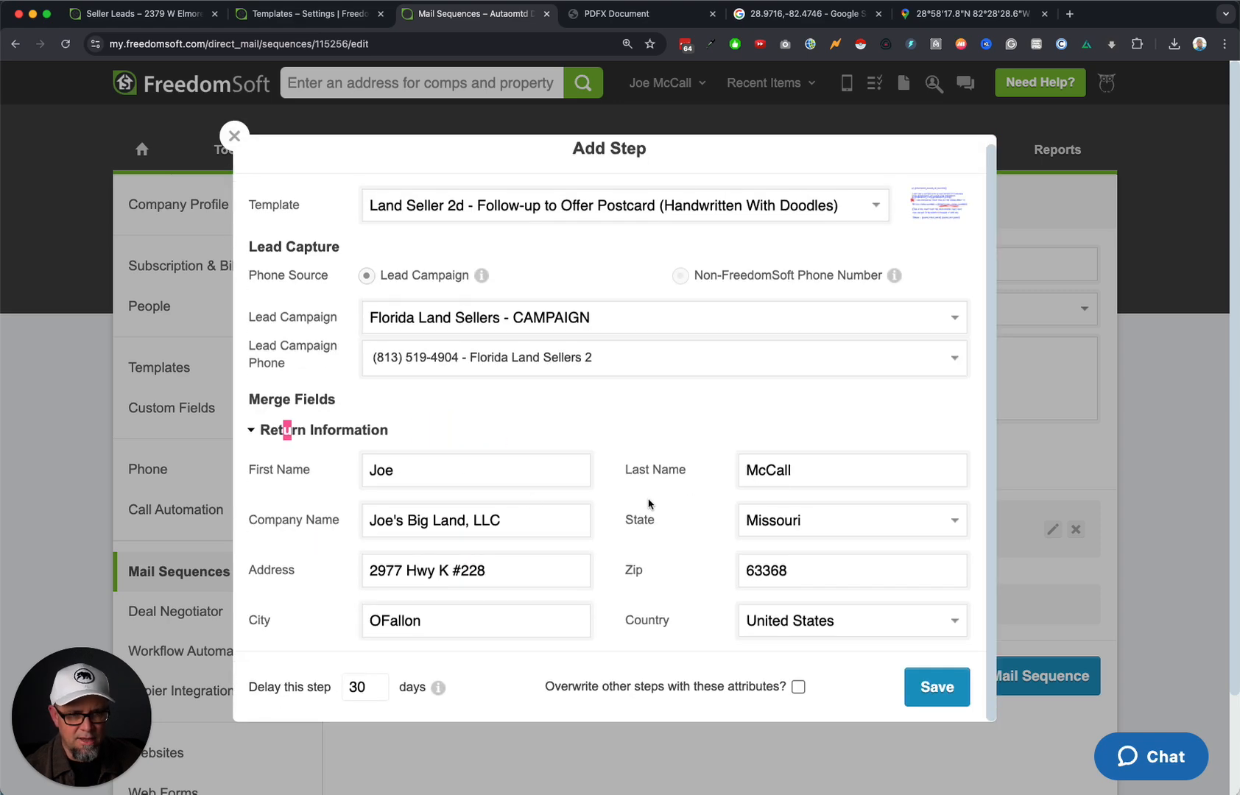
double_click(367, 687)
text(15)
key(BackSpace)
key(BackSpace)
text(14)
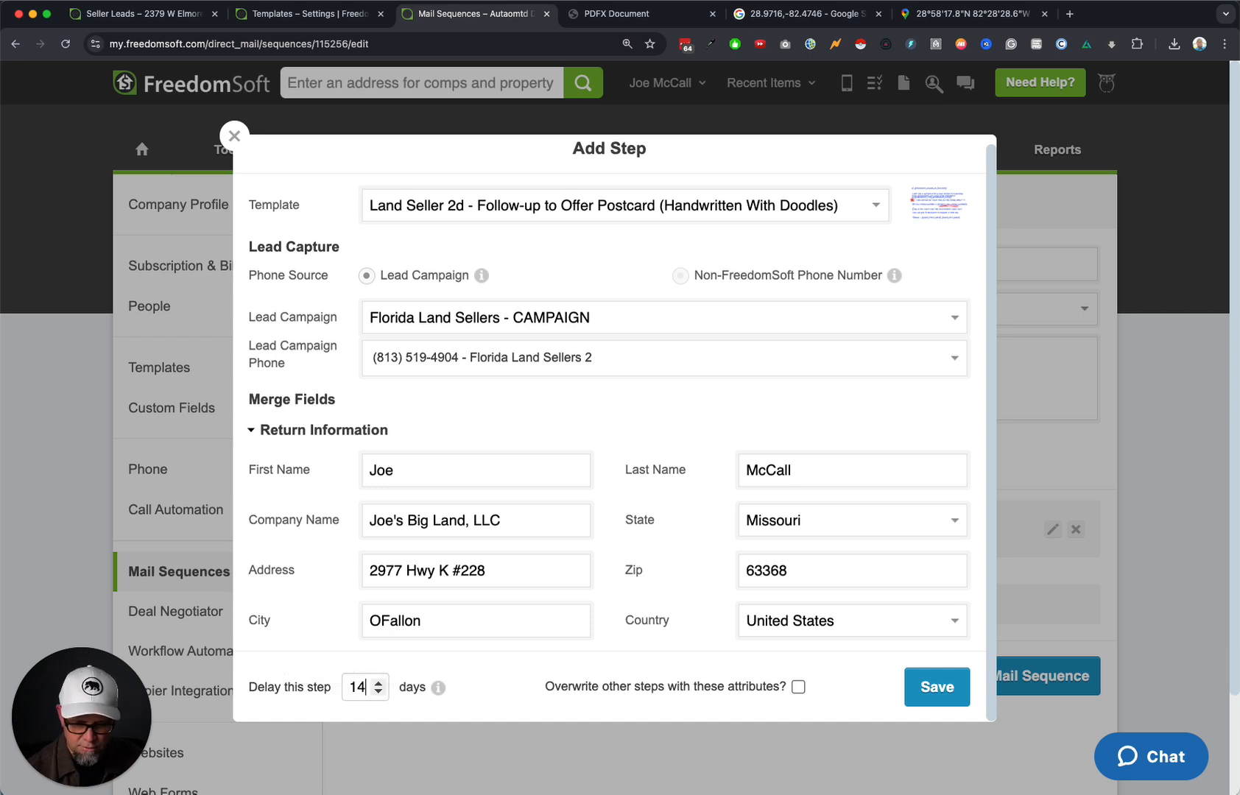
click(798, 686)
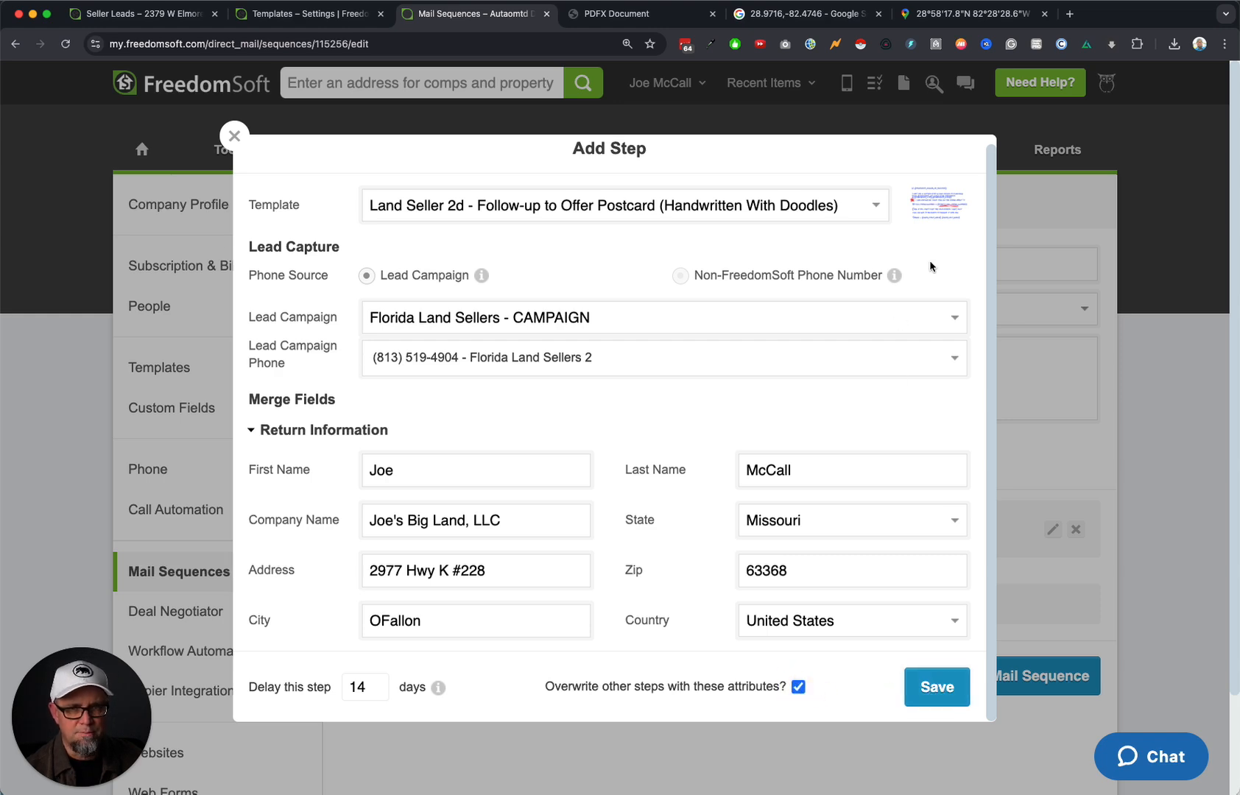
click(936, 206)
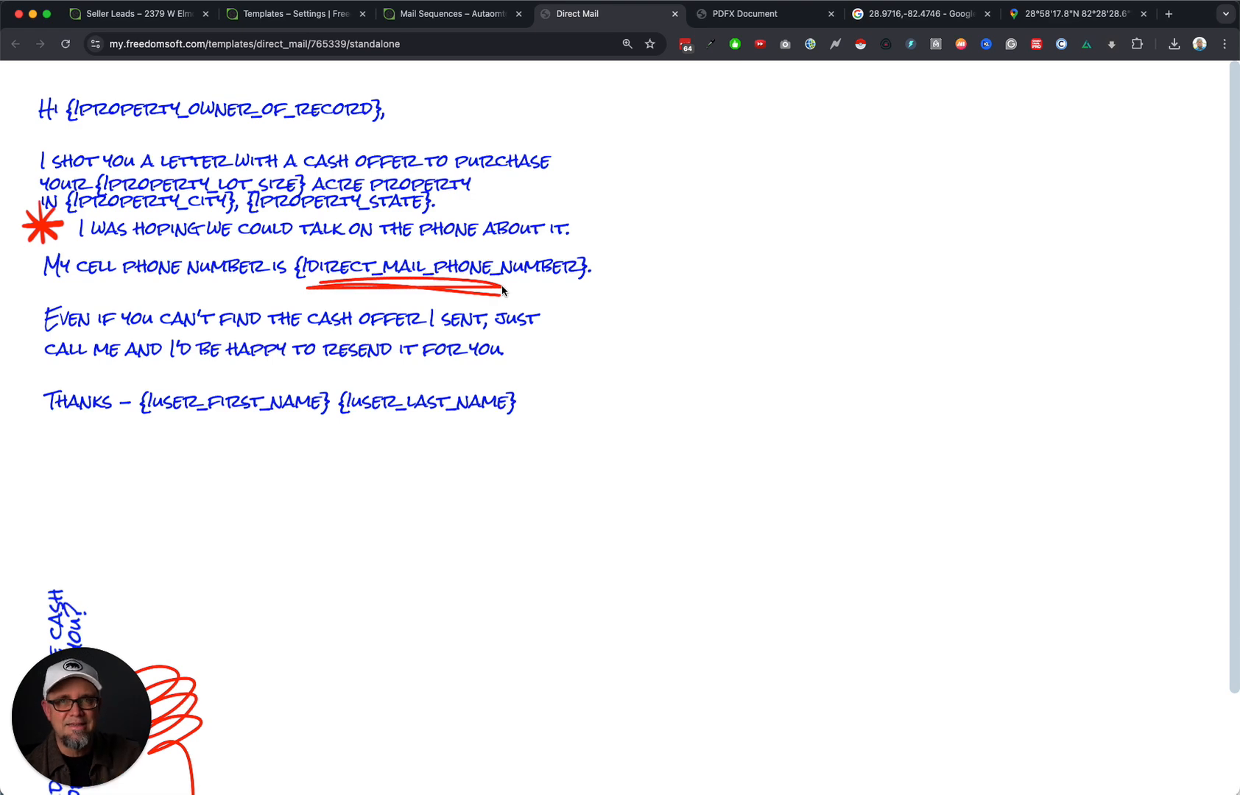
Close the postcard preview and save the 14-day Land Seller 2d step.
click(674, 14)
click(941, 687)
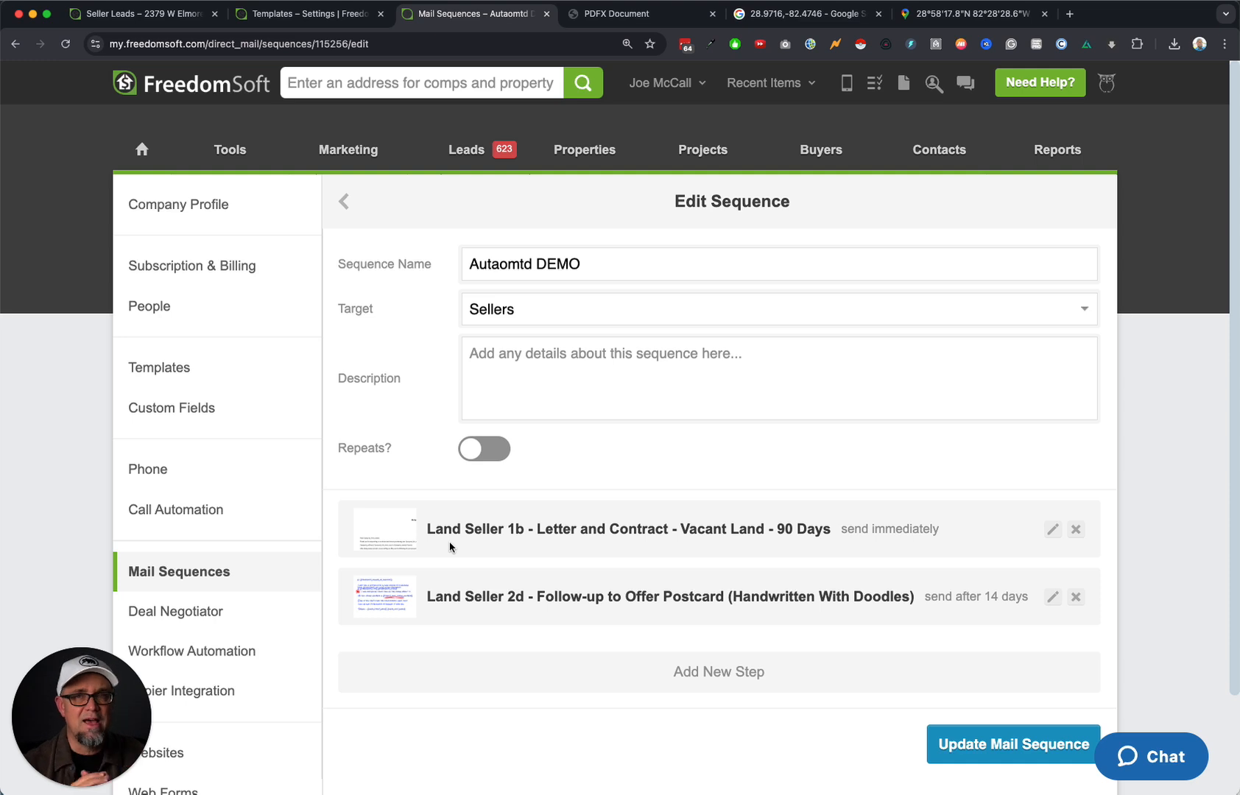
Add a third step sending the Land Seller 1b 90 Days letter after 30 days, with Overwrite on.
click(737, 674)
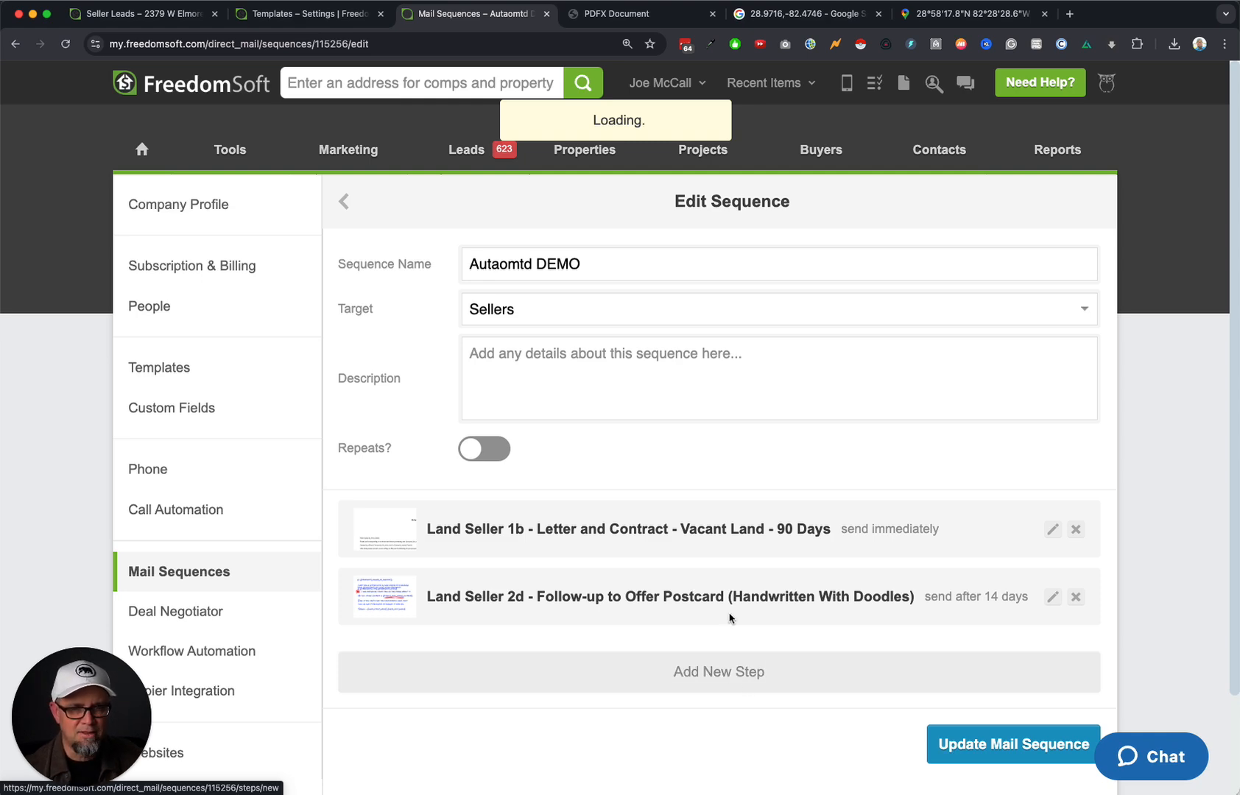
scroll(566, 513, down, 12)
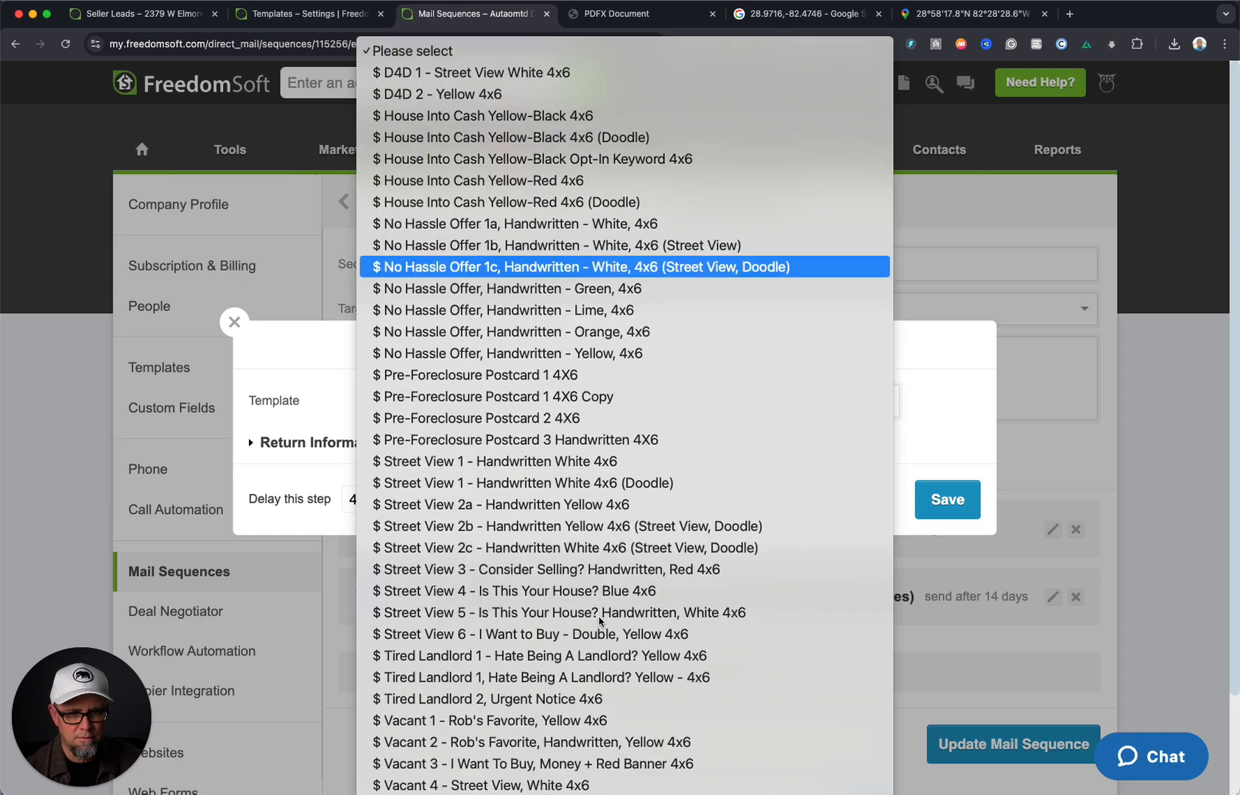
scroll(610, 627, down, 3)
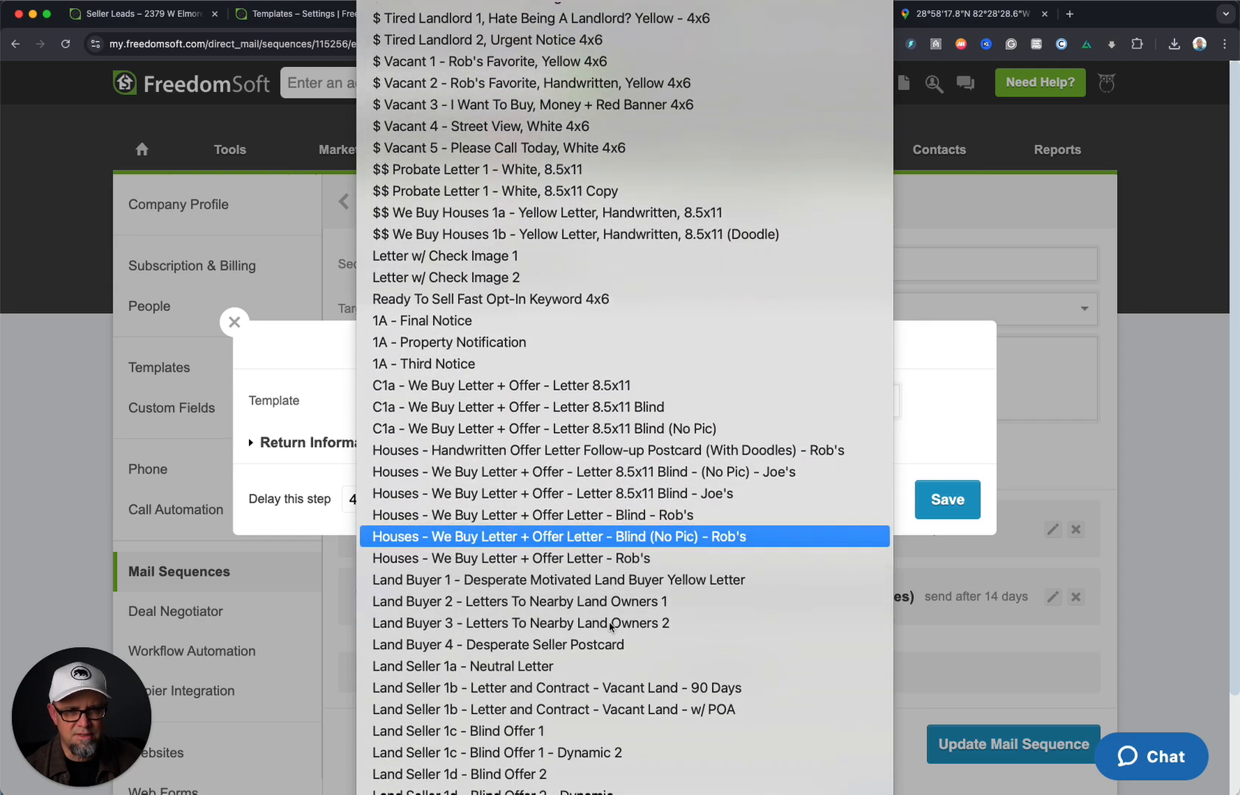
click(692, 688)
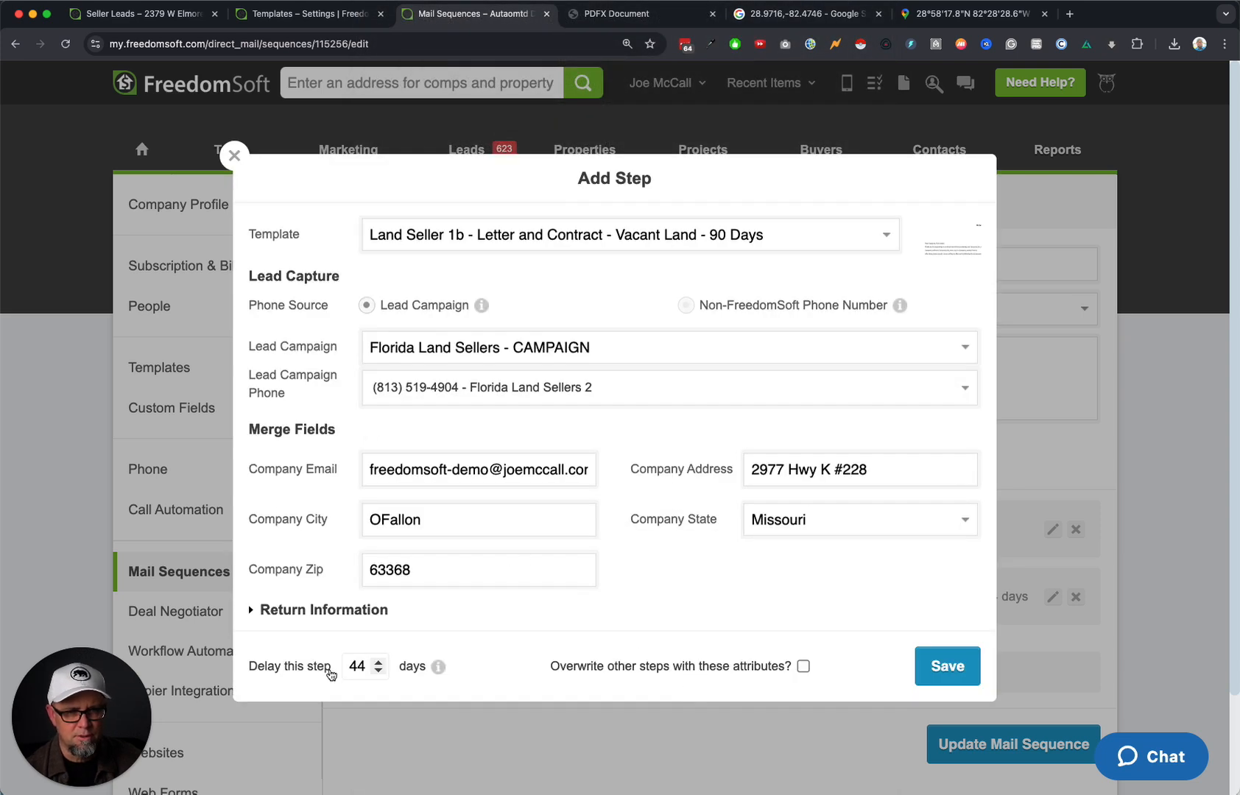
double_click(357, 666)
text(30)
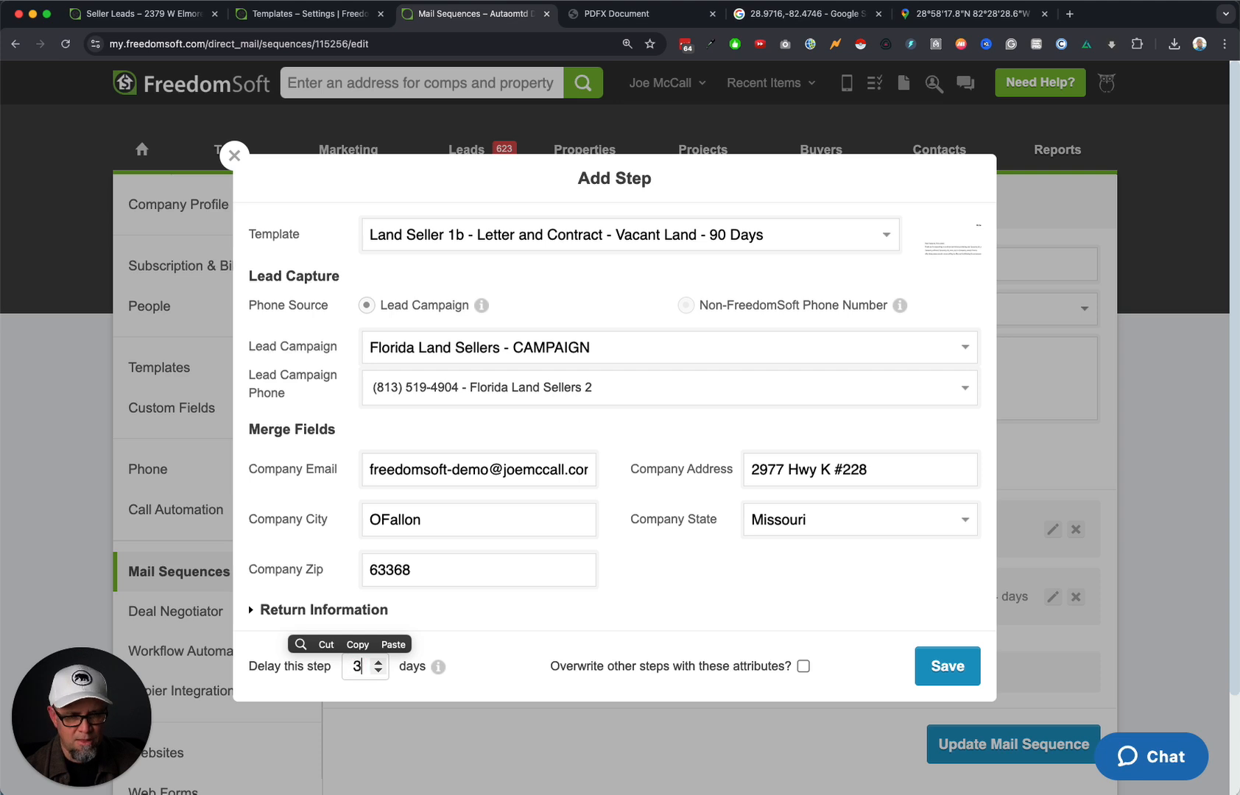
click(803, 666)
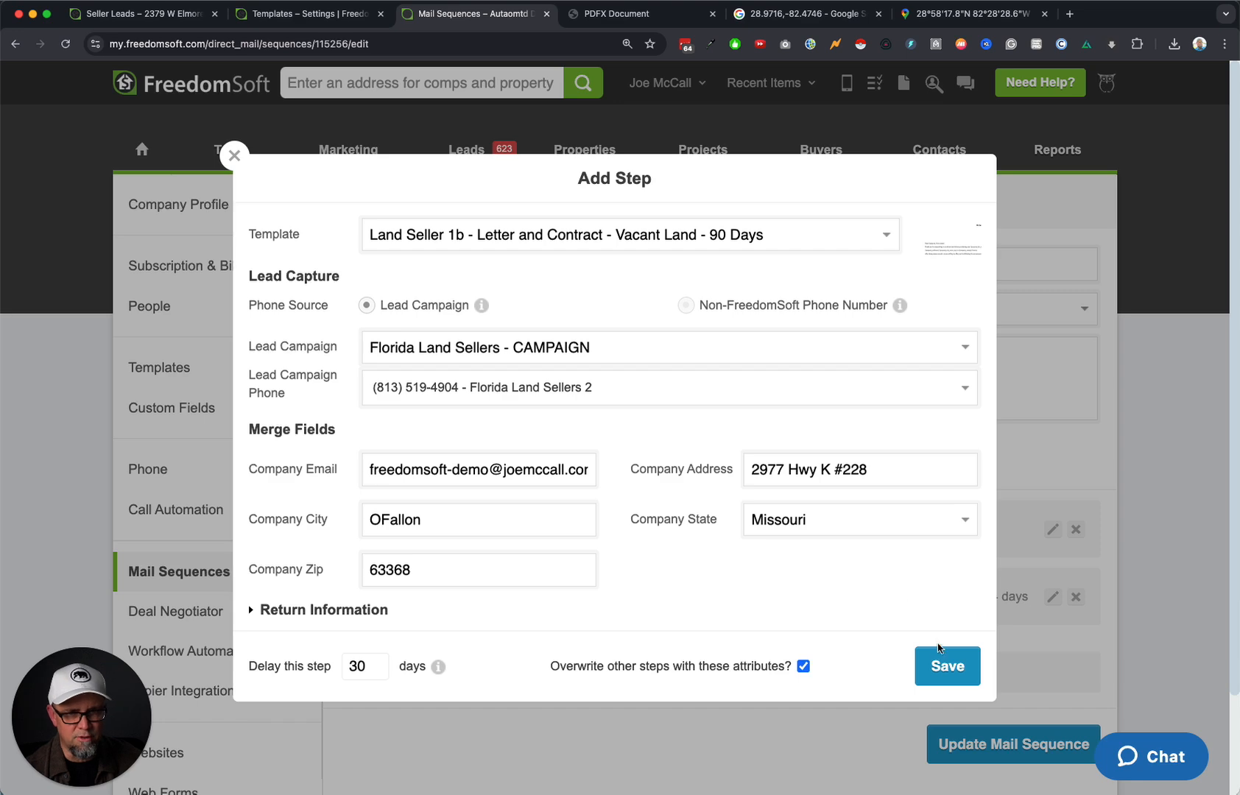
click(948, 666)
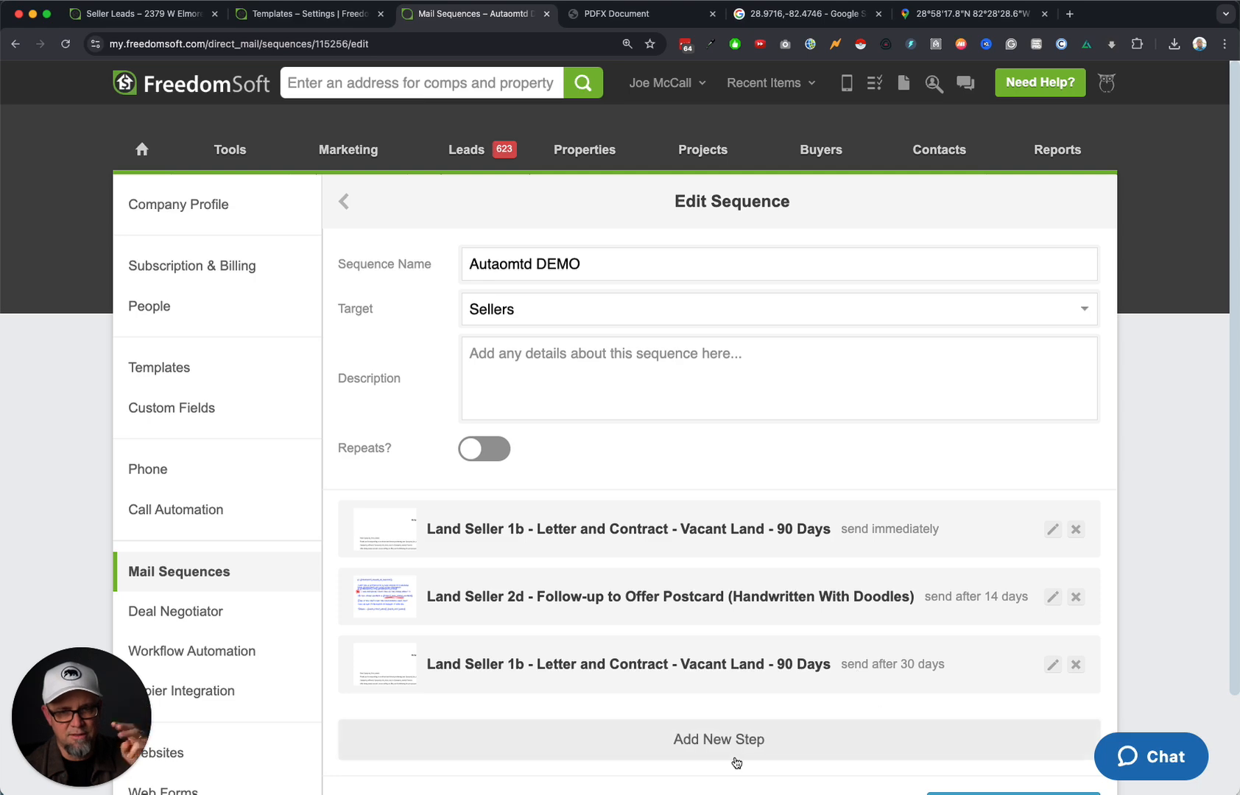
Add a fourth step sending the Land Seller 1b 90 Days letter after 60 days, with Overwrite on.
click(760, 742)
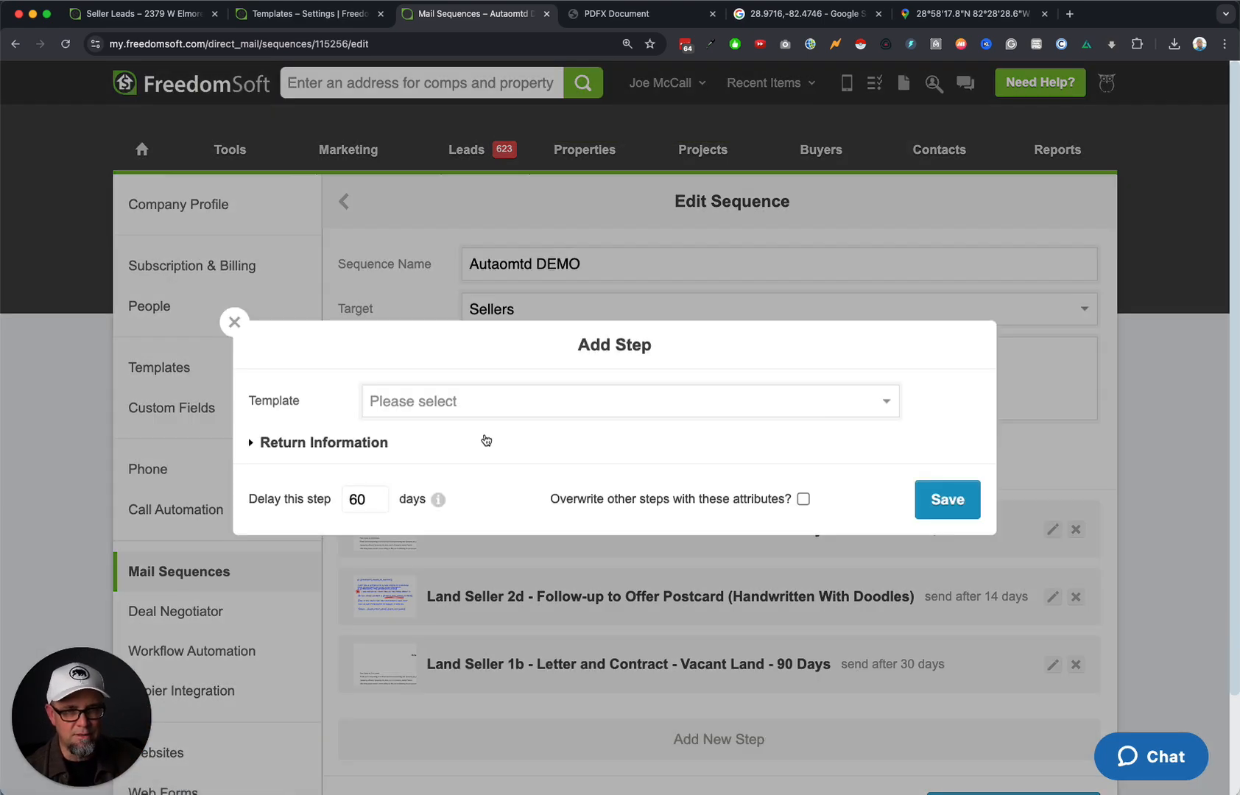
click(535, 403)
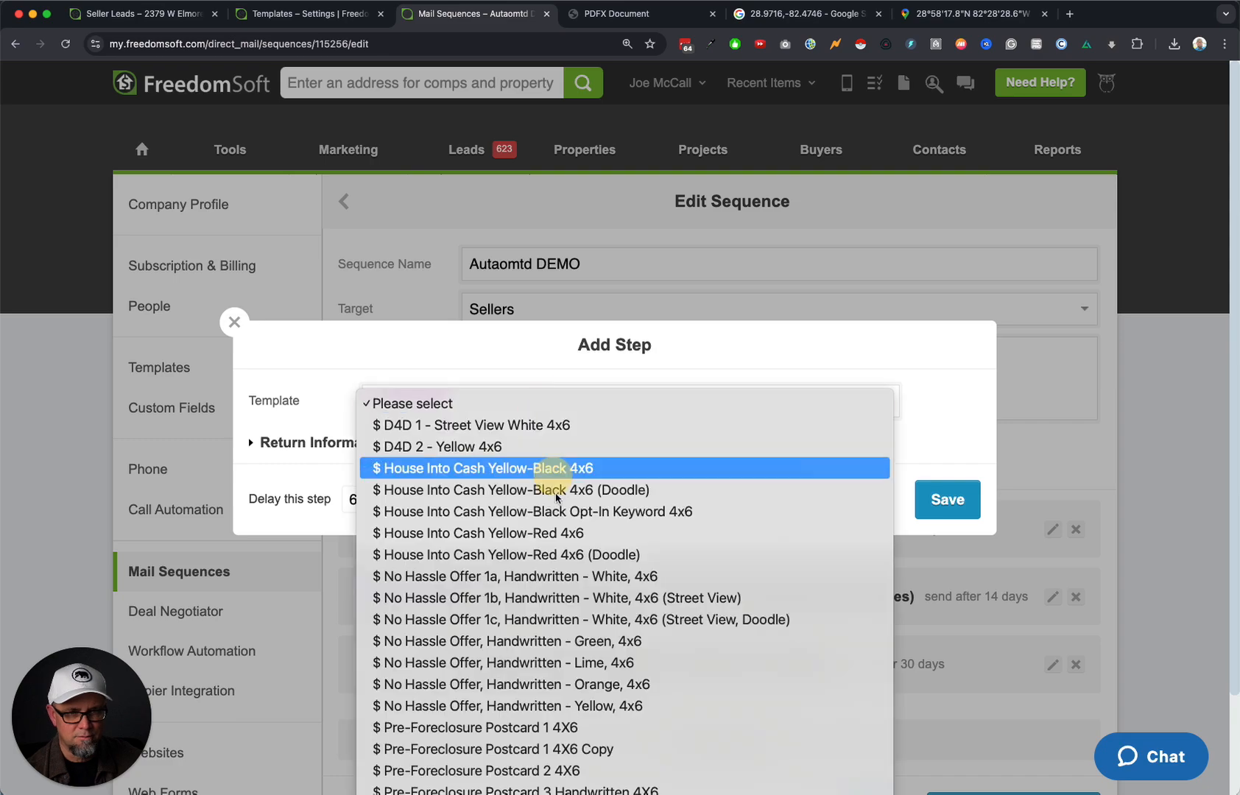
scroll(556, 498, down, 10)
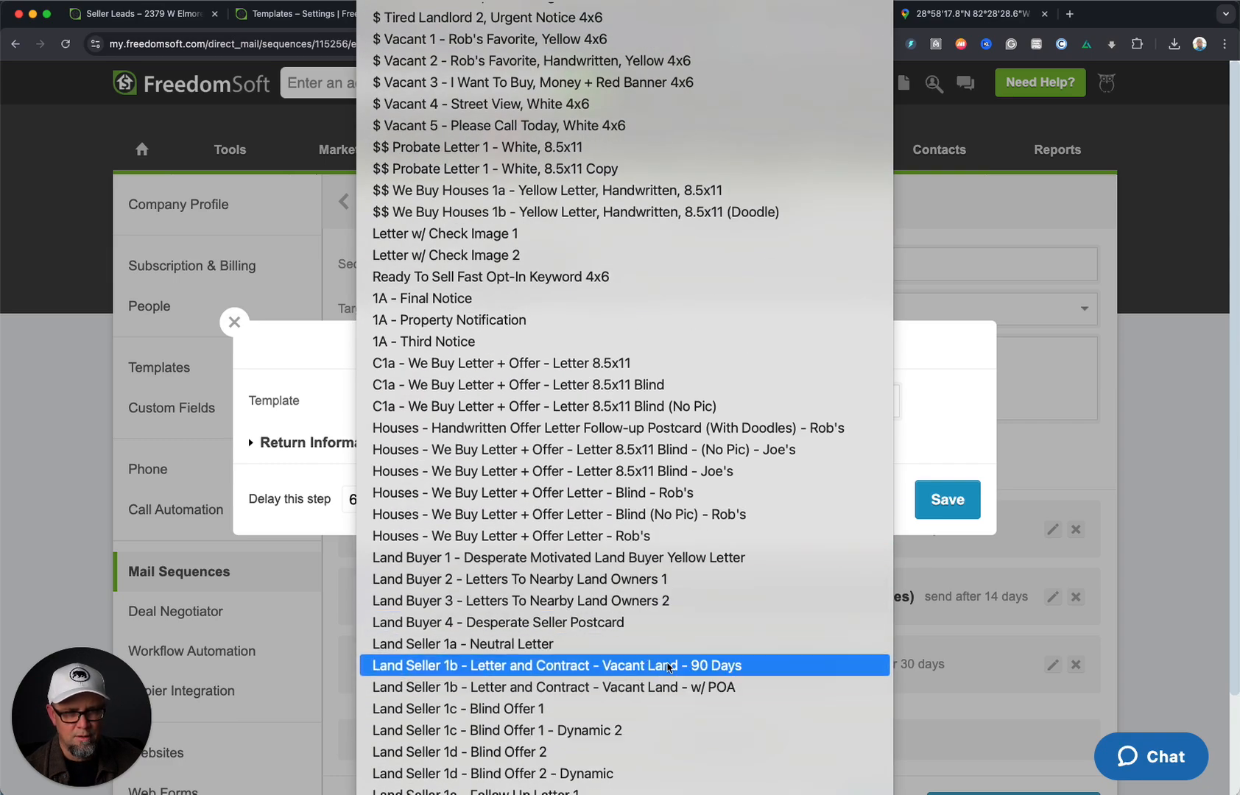
click(669, 667)
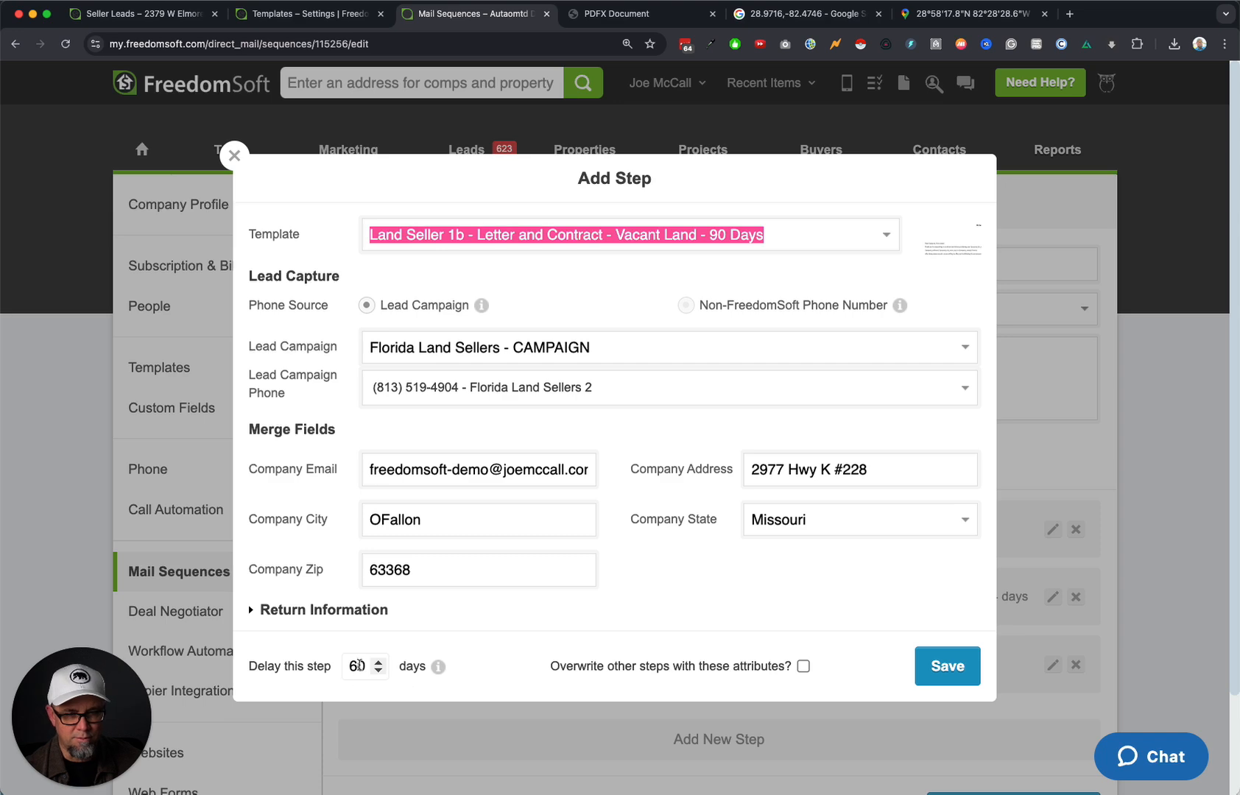
click(802, 666)
click(943, 666)
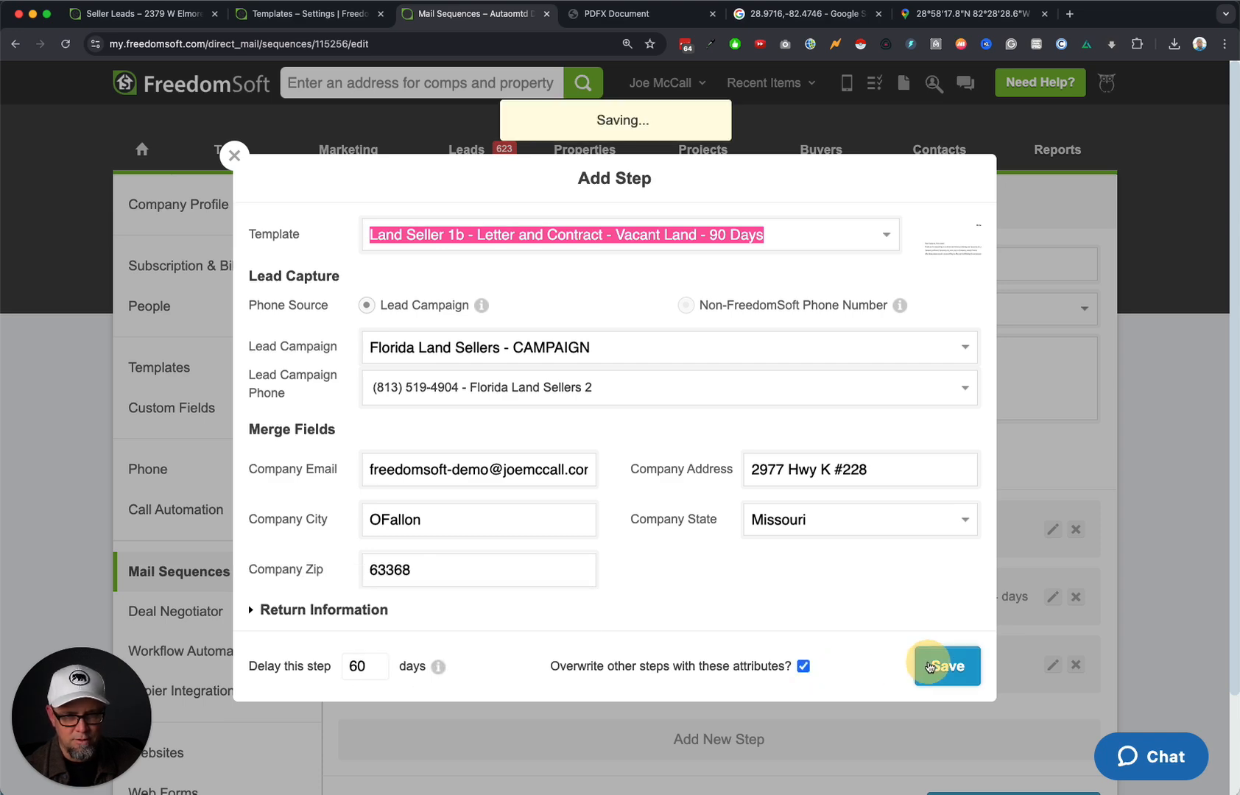
scroll(907, 671, down, 5)
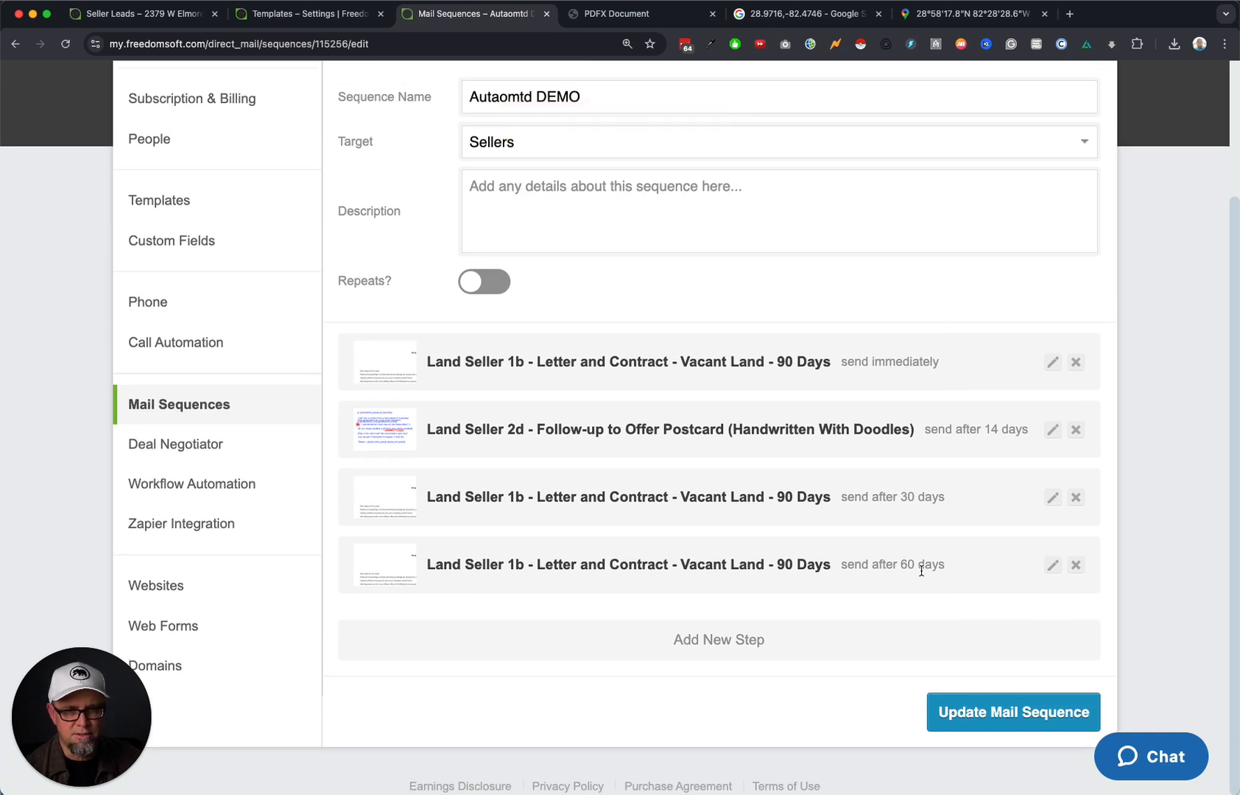
click(742, 644)
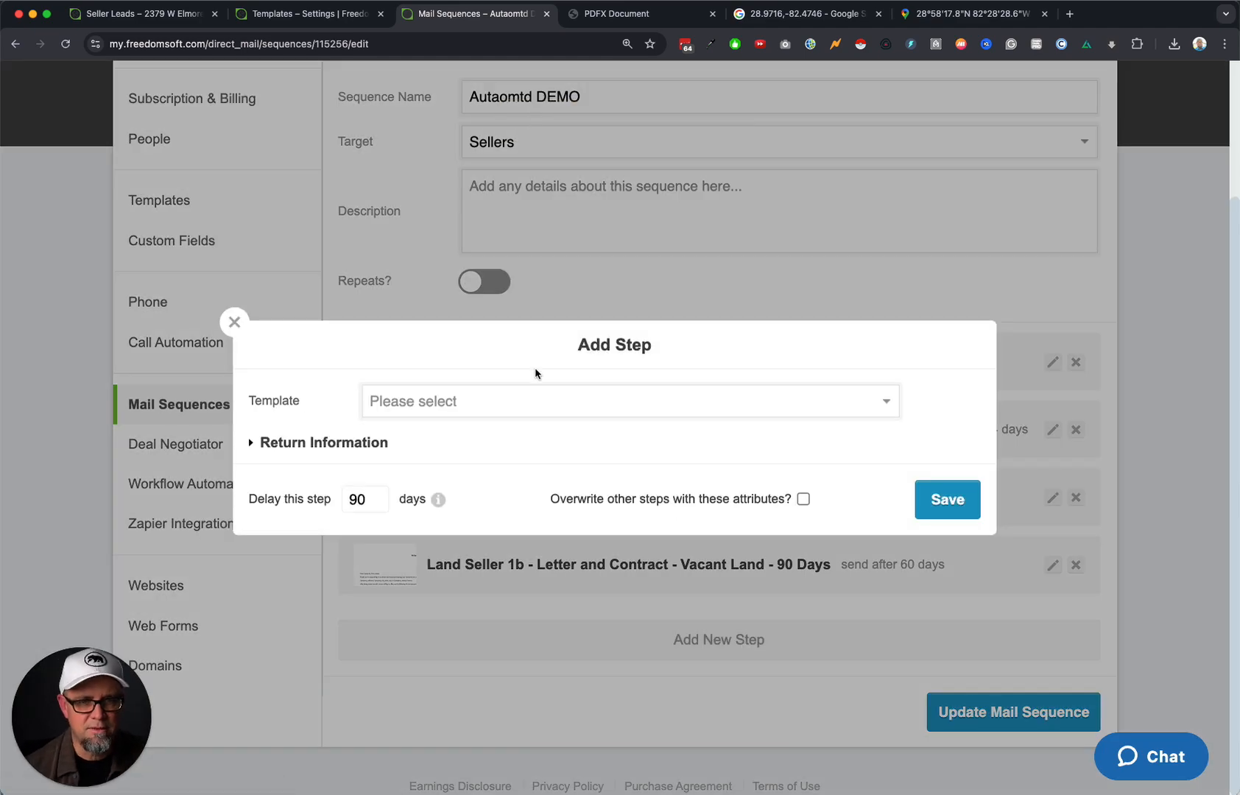
Save a Land Seller 2a - Price Range Postcard step with the default 90-day delay.
click(560, 404)
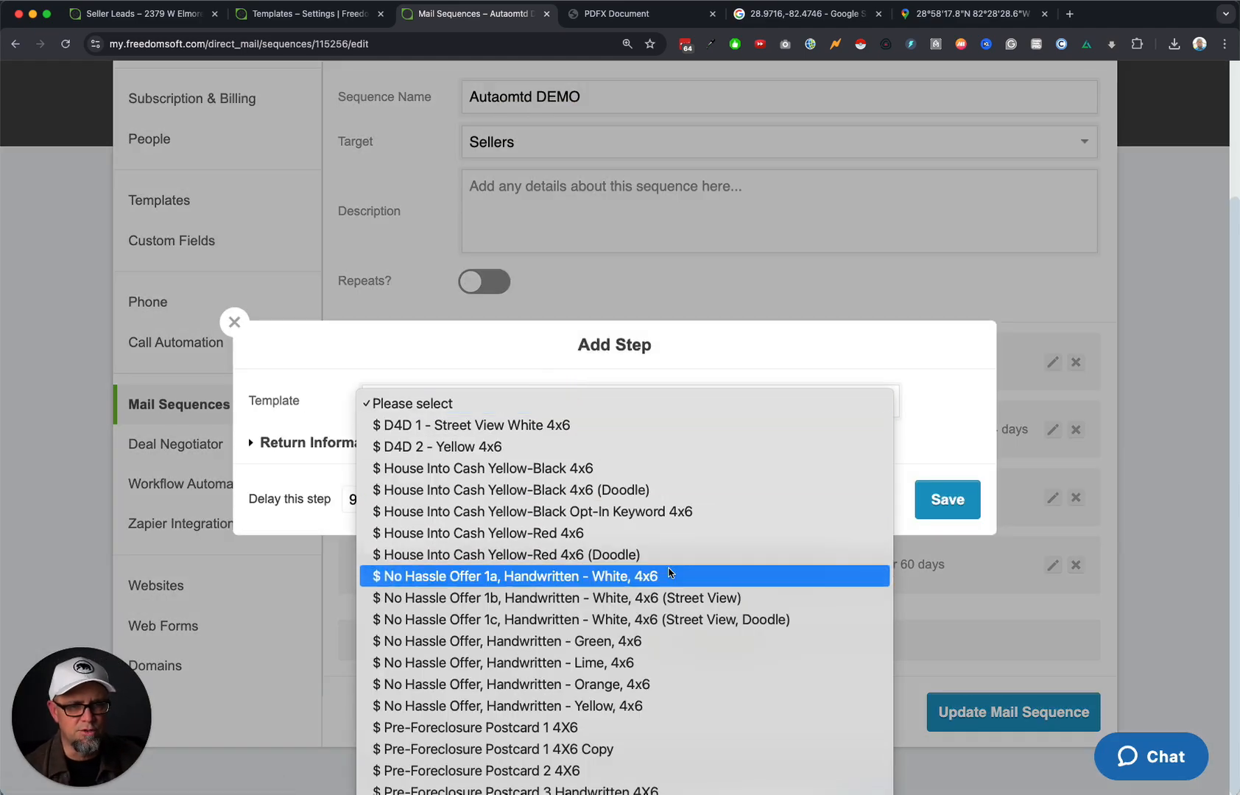
scroll(669, 573, down, 10)
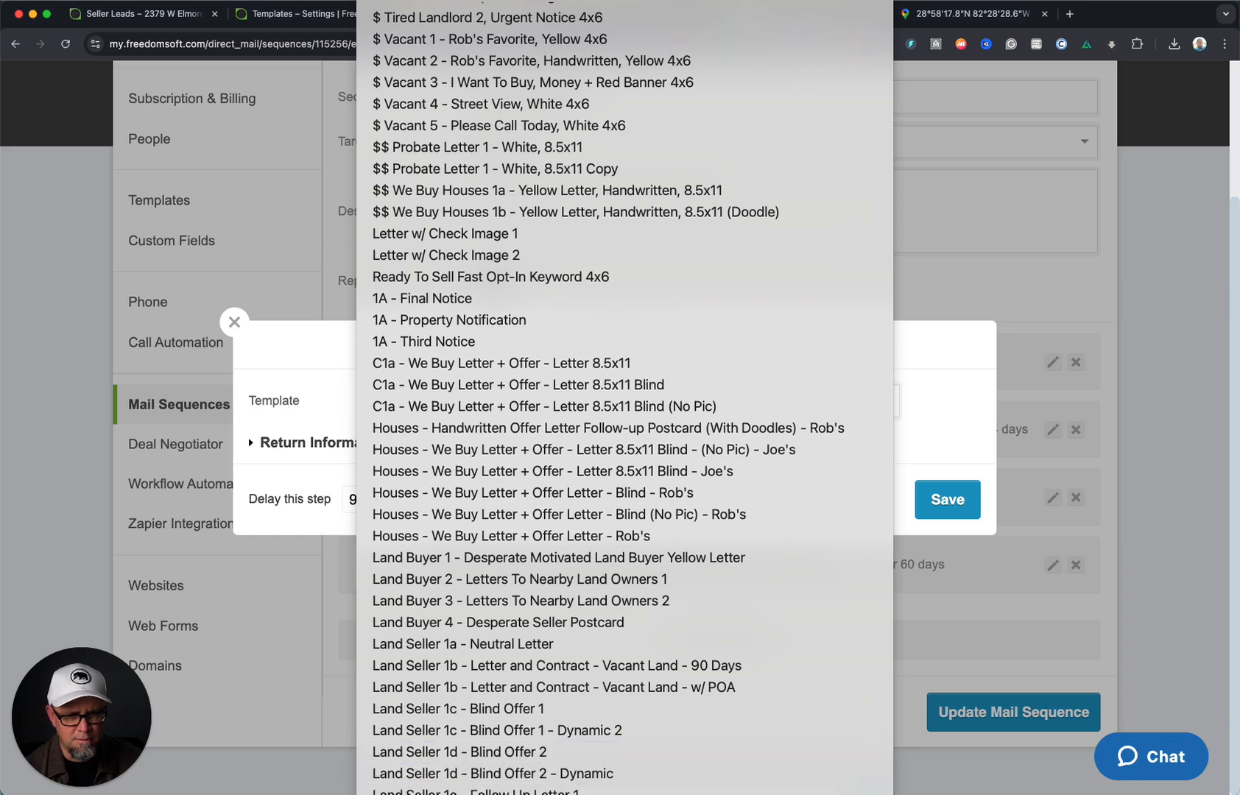
click(626, 792)
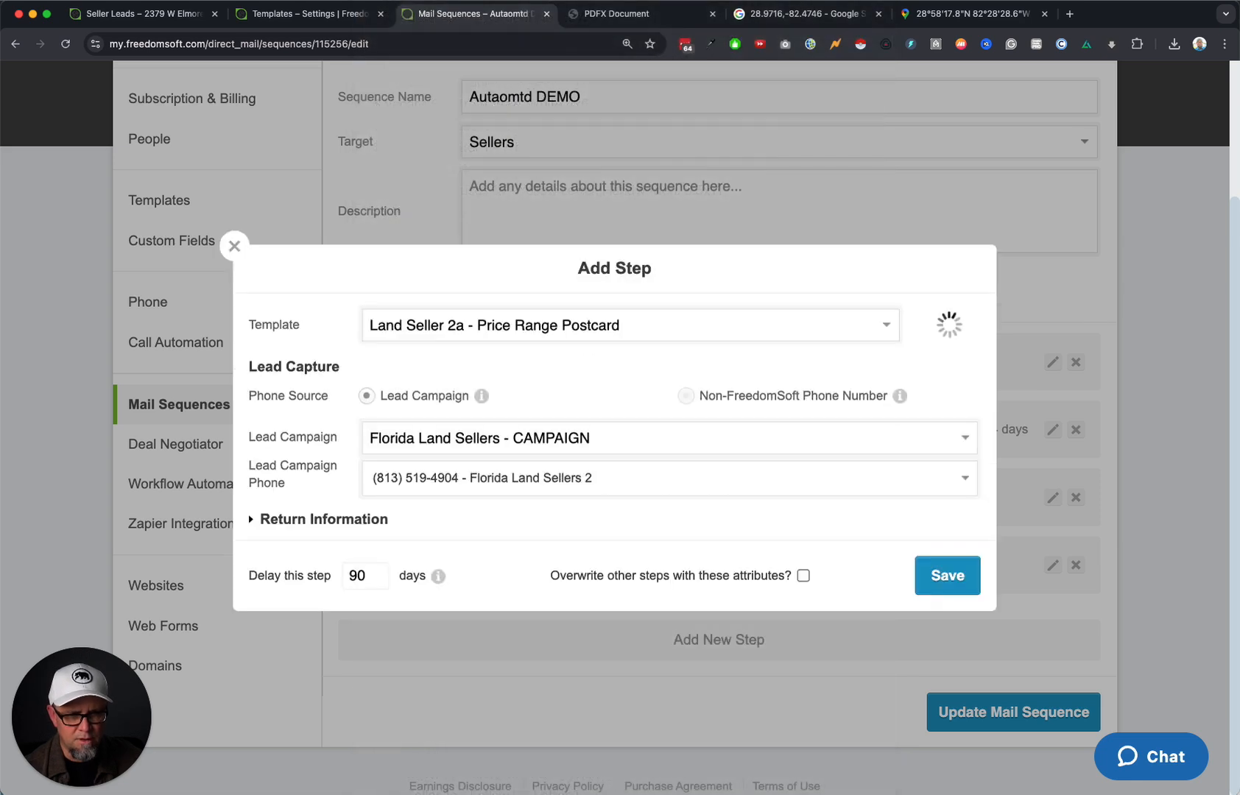
click(256, 519)
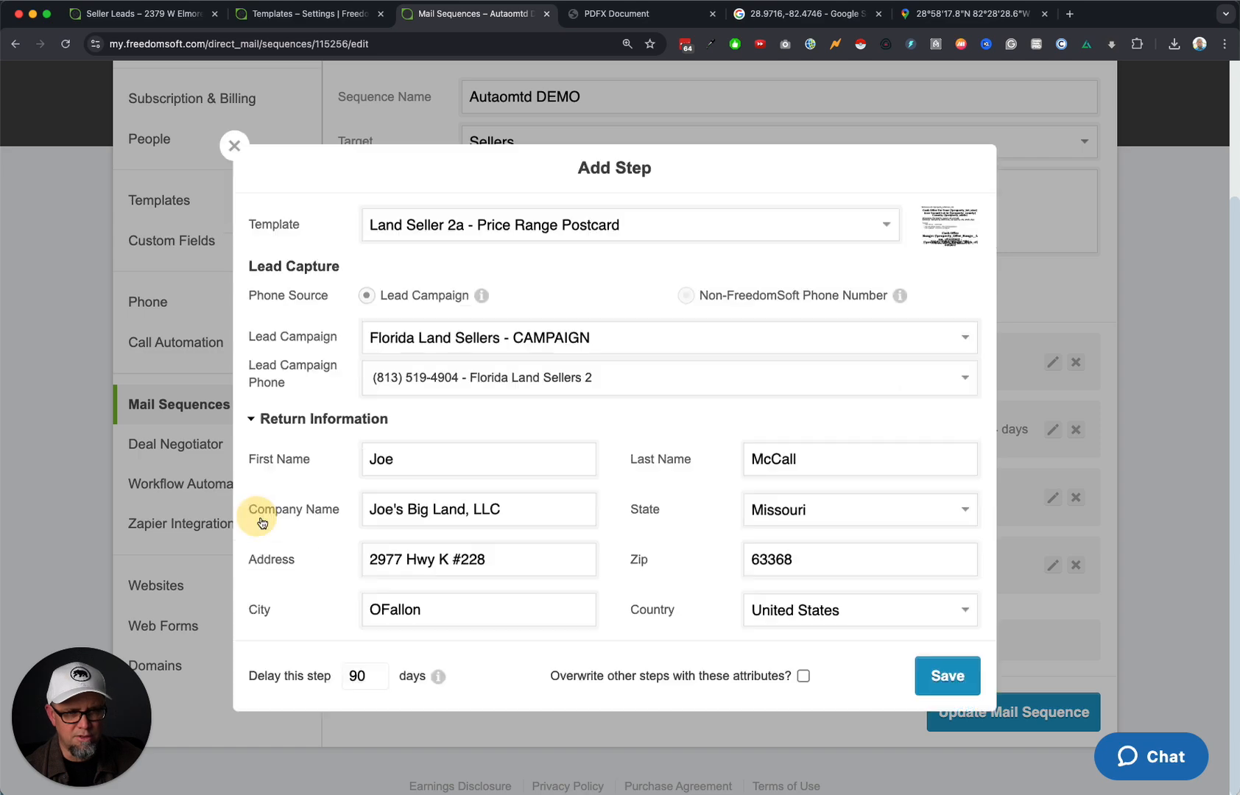
click(947, 676)
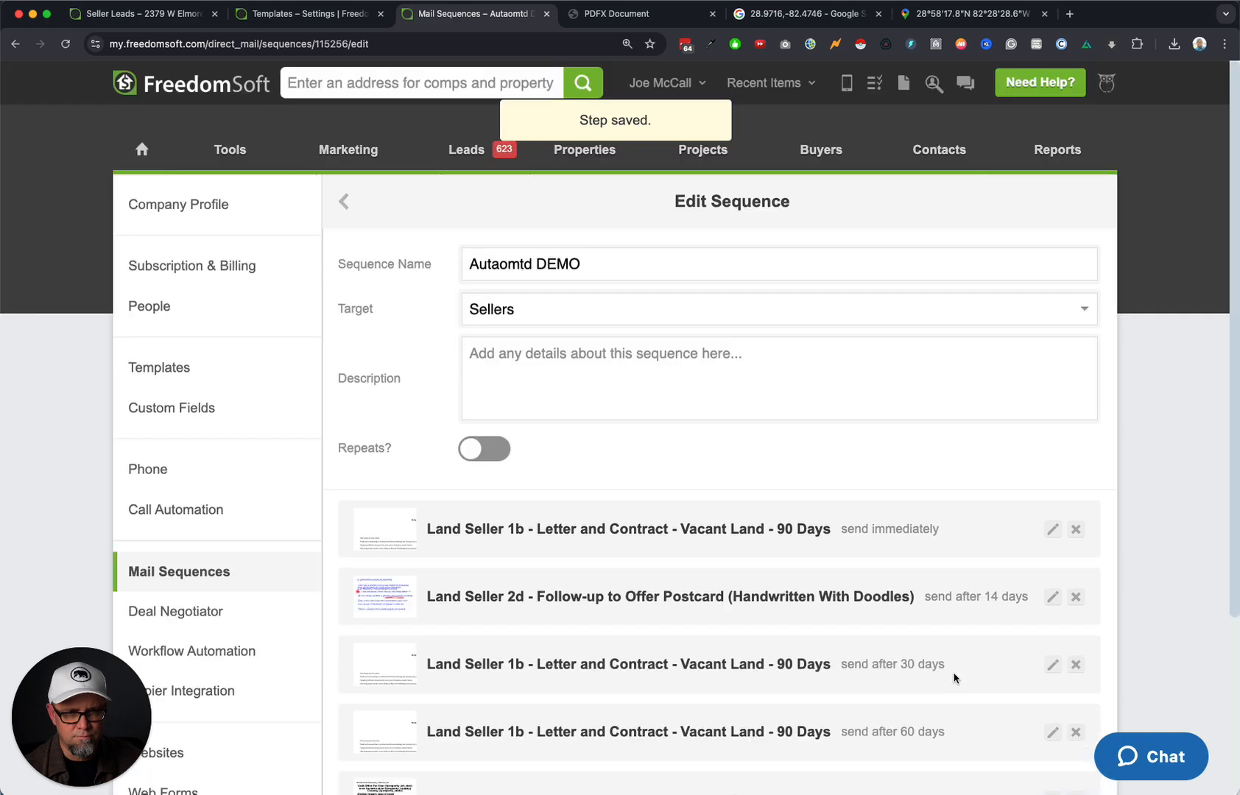
scroll(908, 669, down, 5)
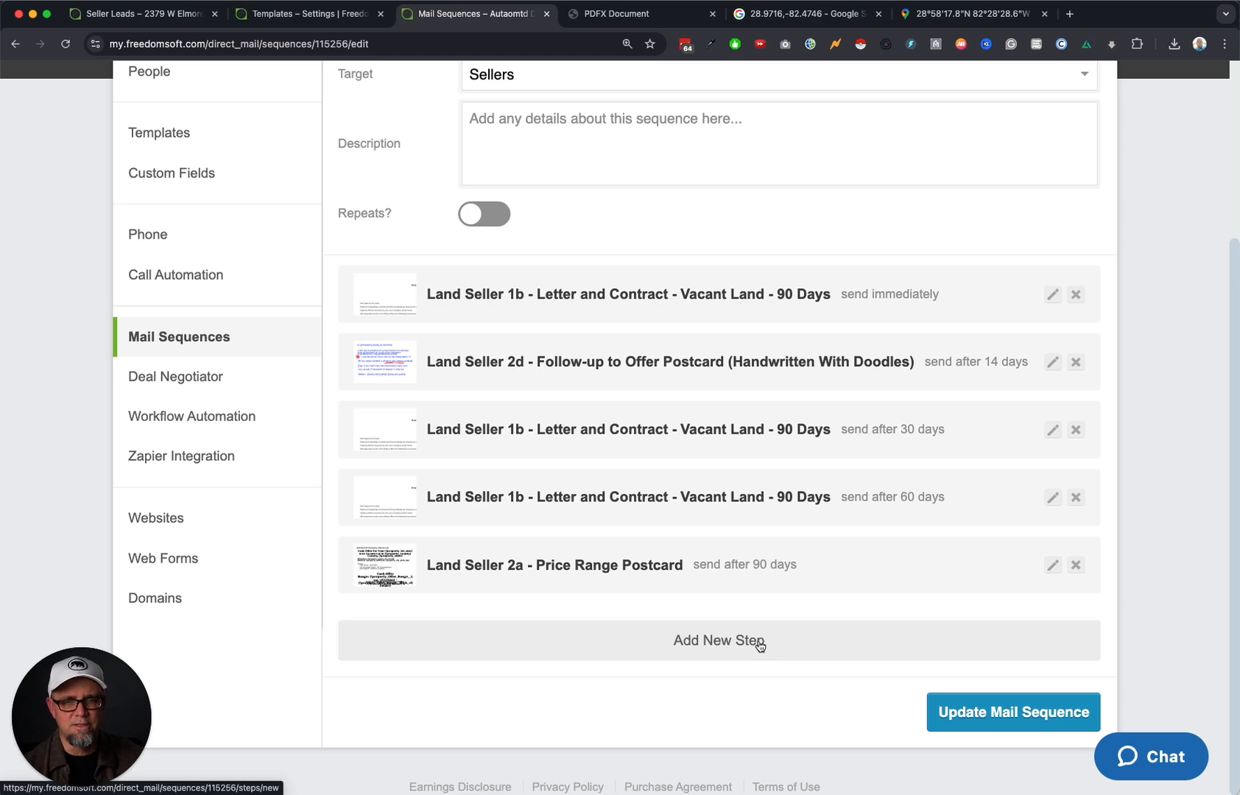
click(760, 646)
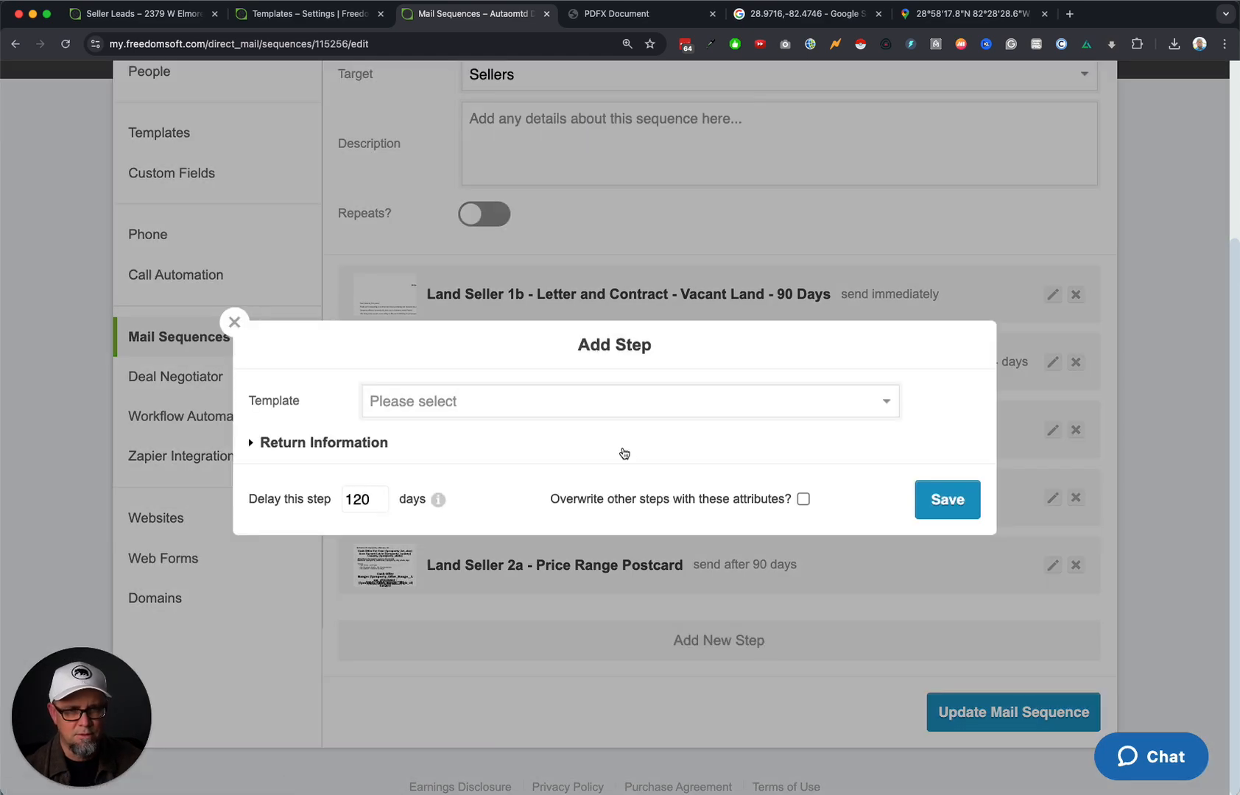
Choose the Land Seller 1c - Blind Offer 1 template and review its letter preview.
click(518, 408)
scroll(617, 654, down, 10)
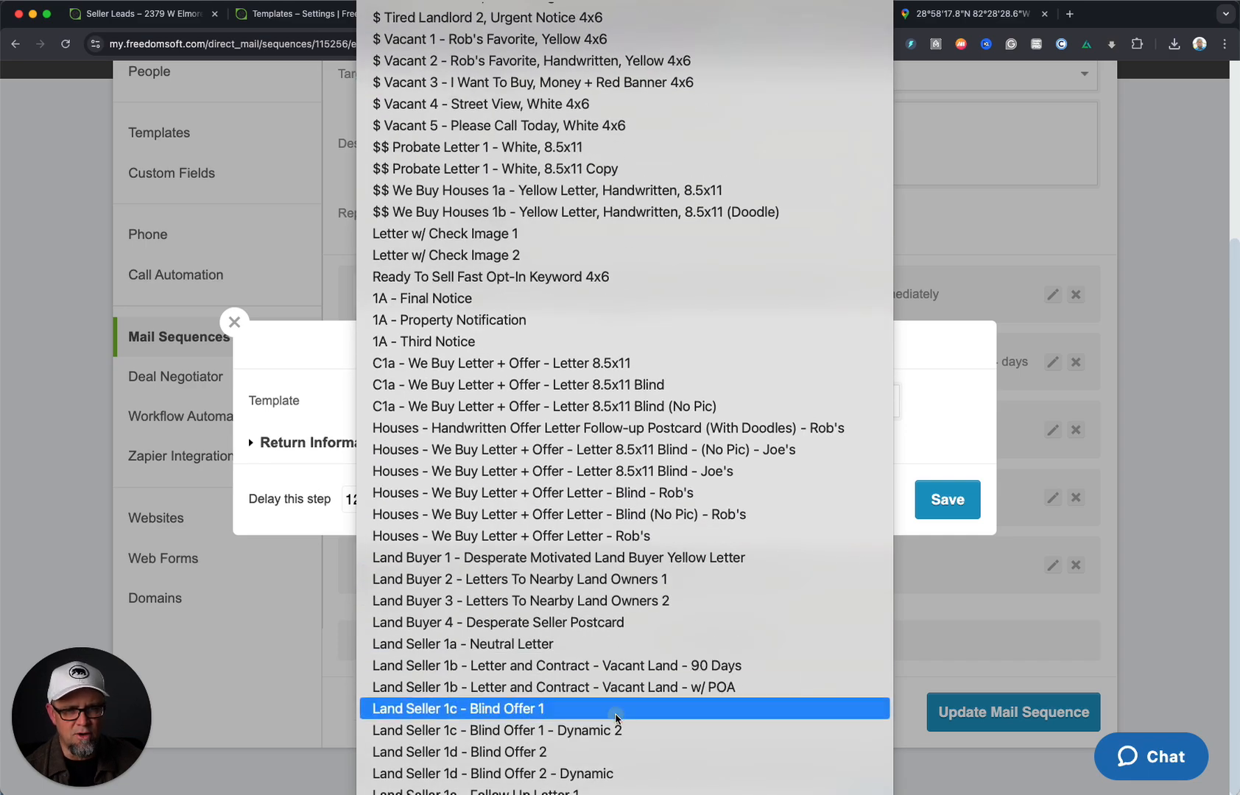
click(618, 709)
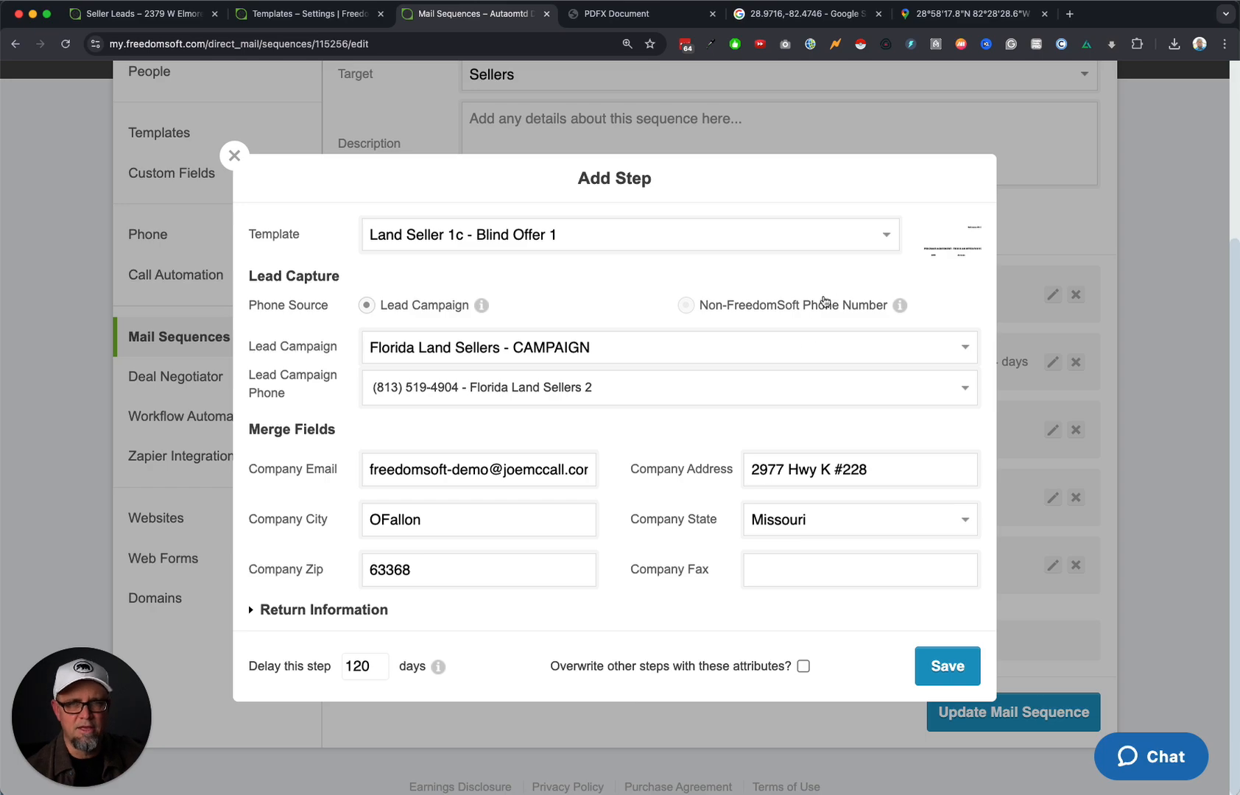
click(929, 246)
scroll(752, 403, down, 5)
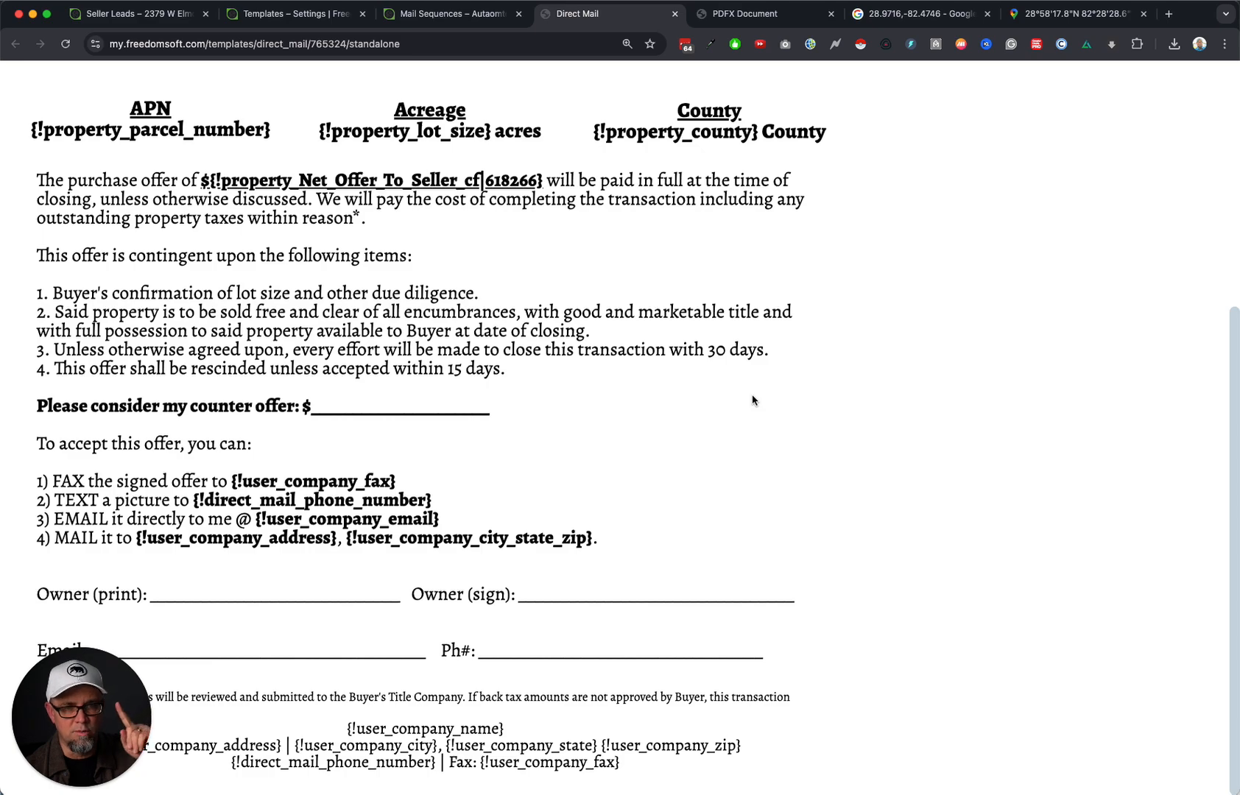
scroll(752, 398, up, 5)
scroll(751, 398, down, 5)
scroll(752, 397, up, 5)
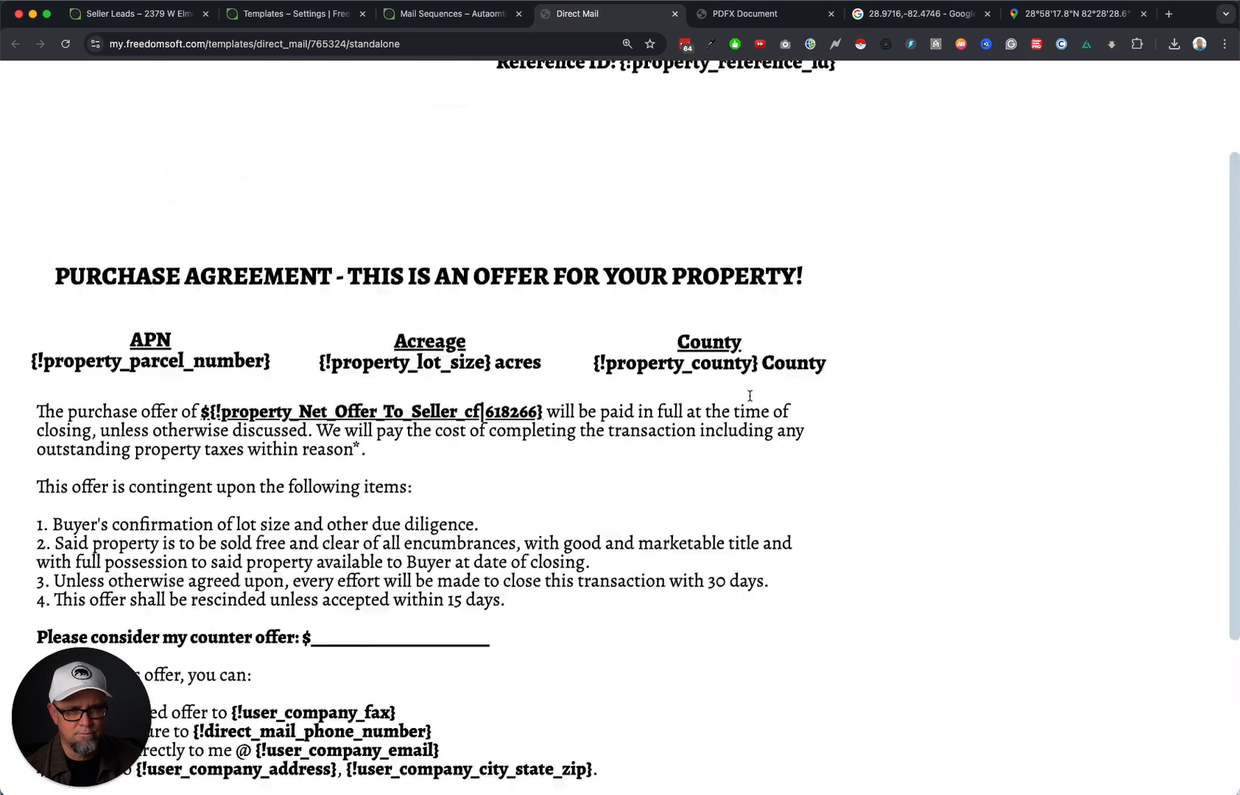
scroll(186, 139, down, 5)
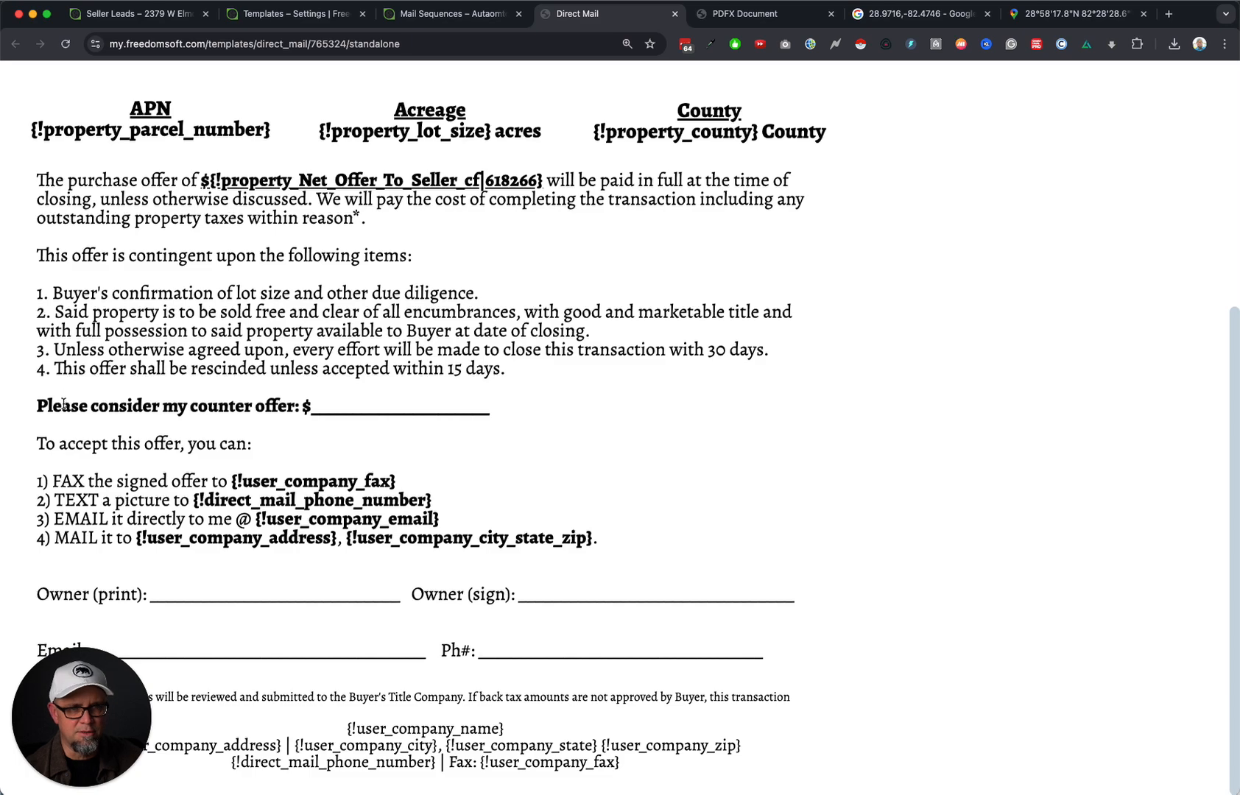
drag(61, 402, 571, 409)
click(571, 410)
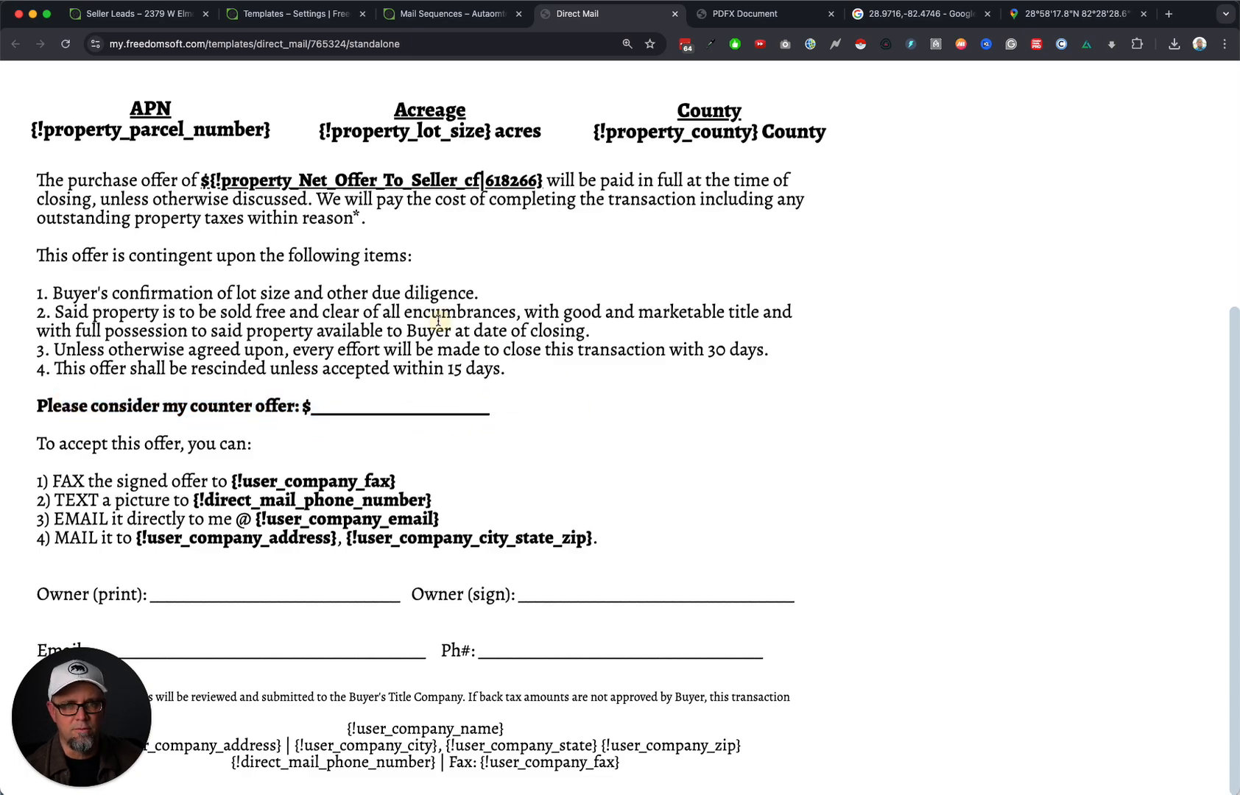
scroll(438, 321, up, 5)
click(675, 14)
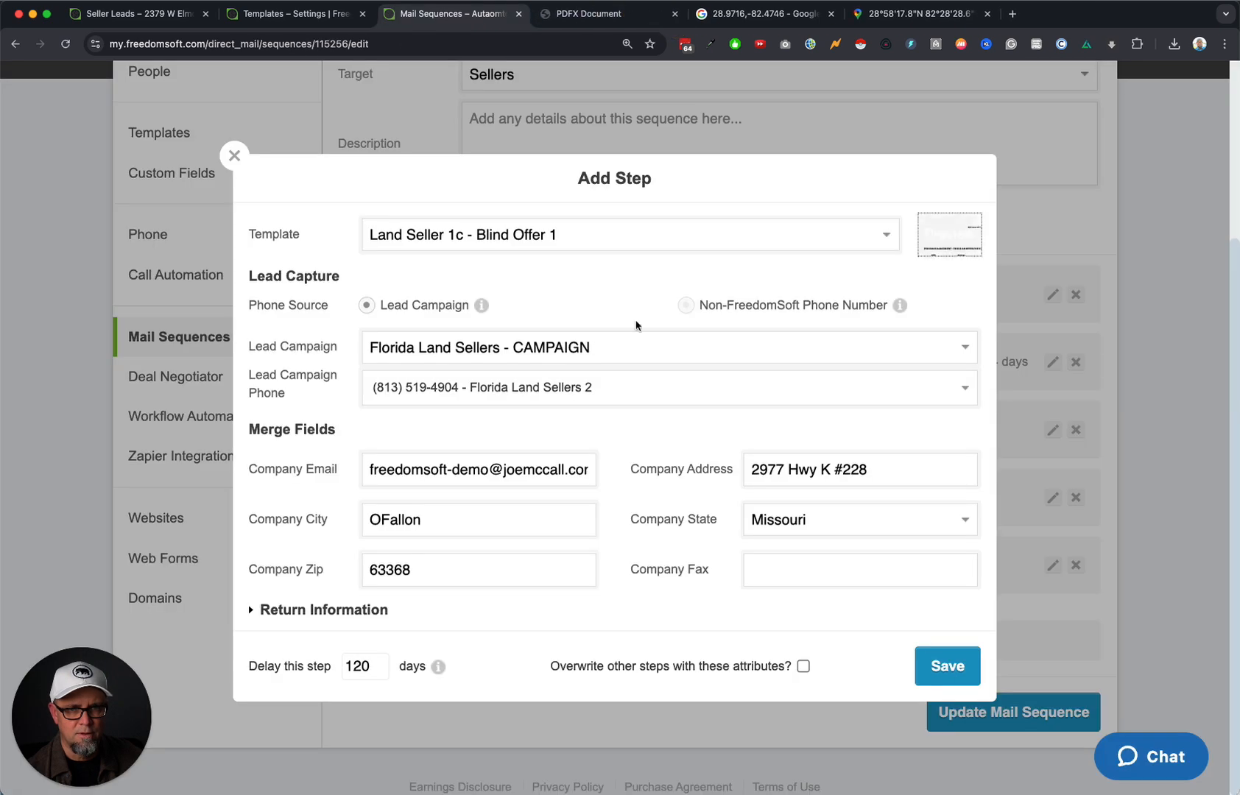
Fill in the required company fax number and save the 120-day Blind Offer 1 step.
click(944, 666)
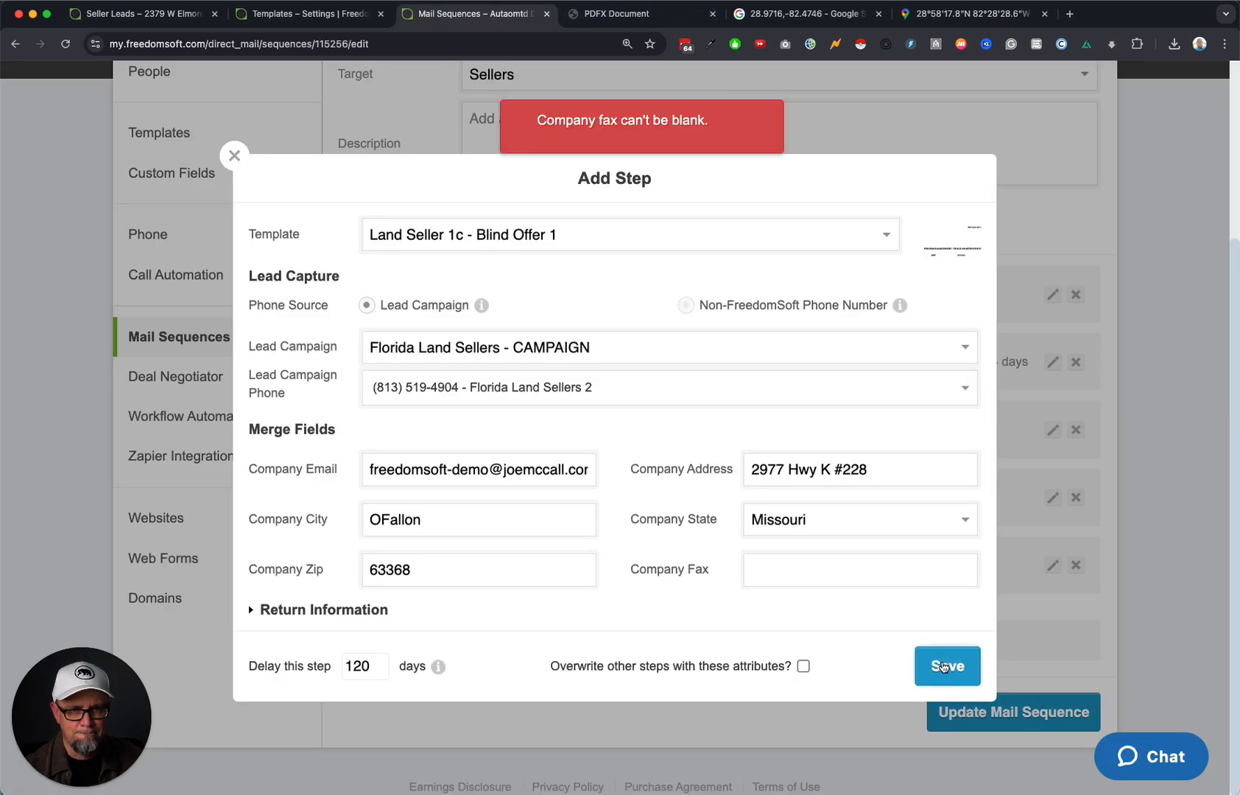
click(815, 567)
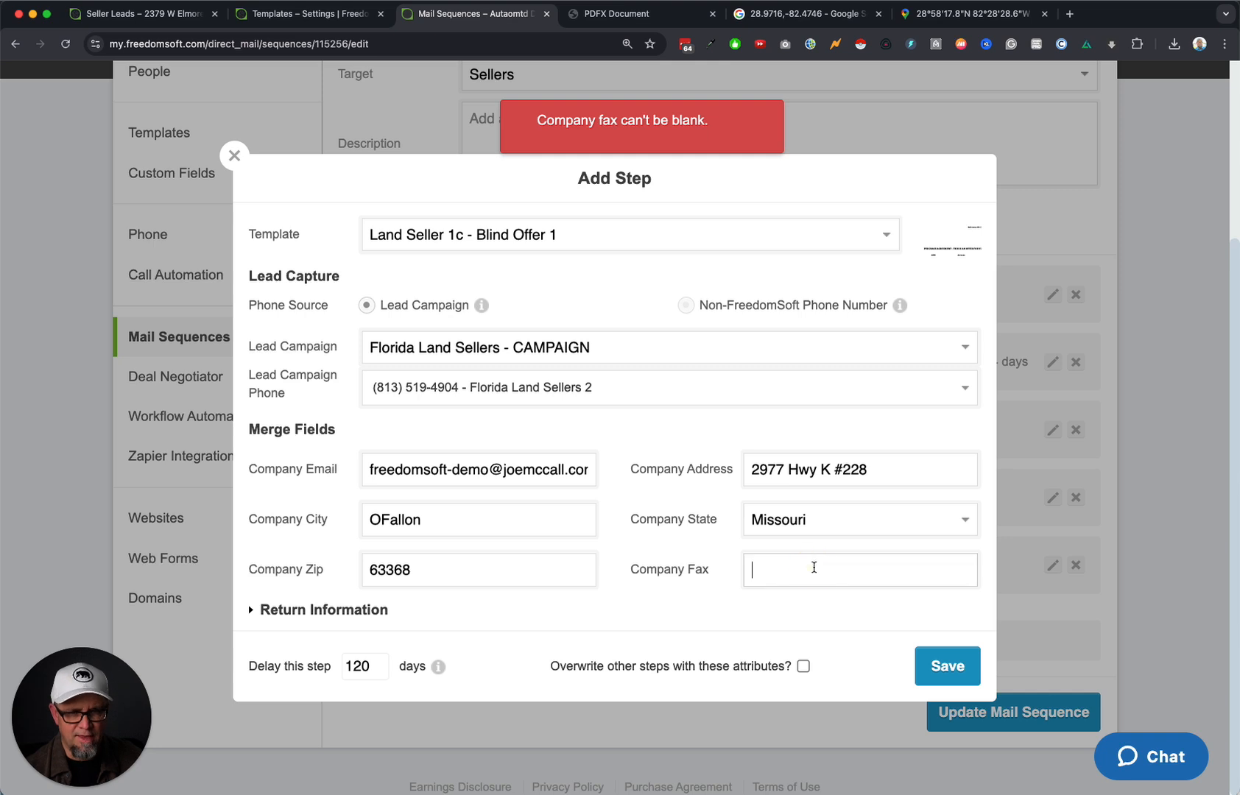
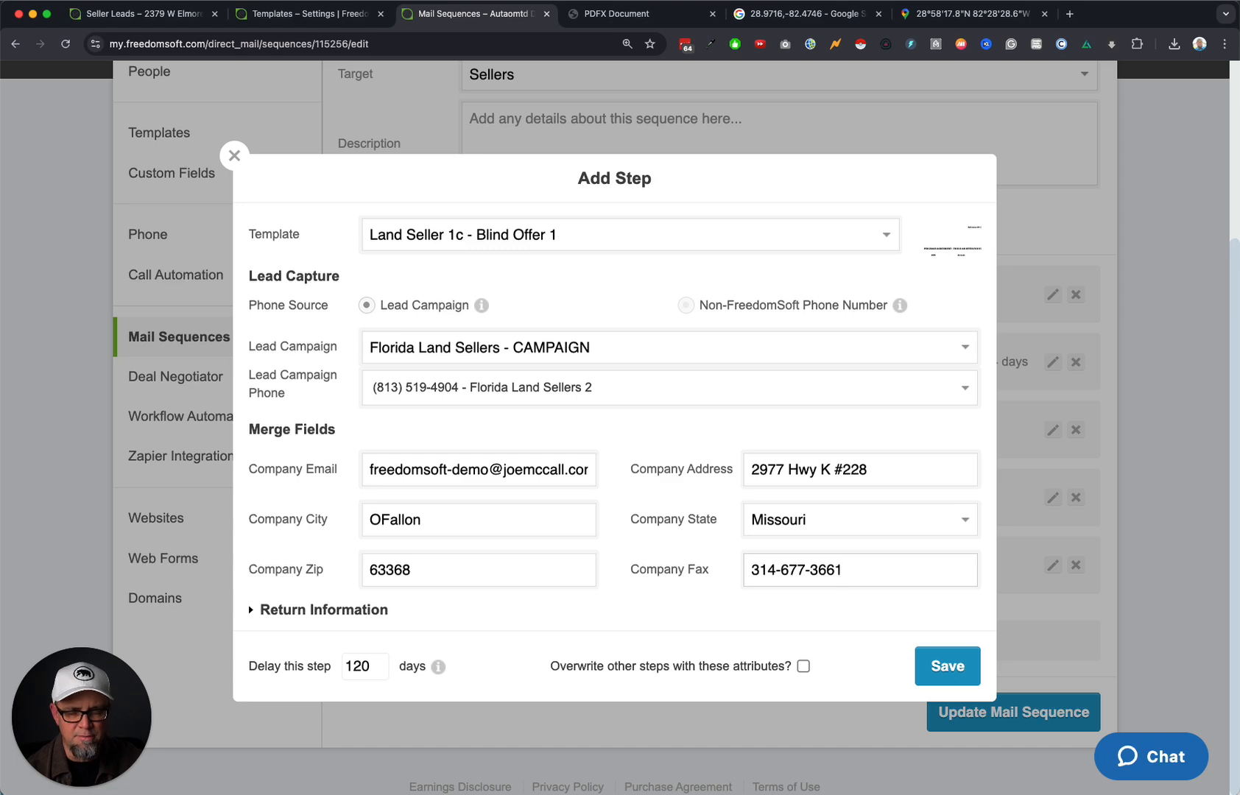
click(948, 687)
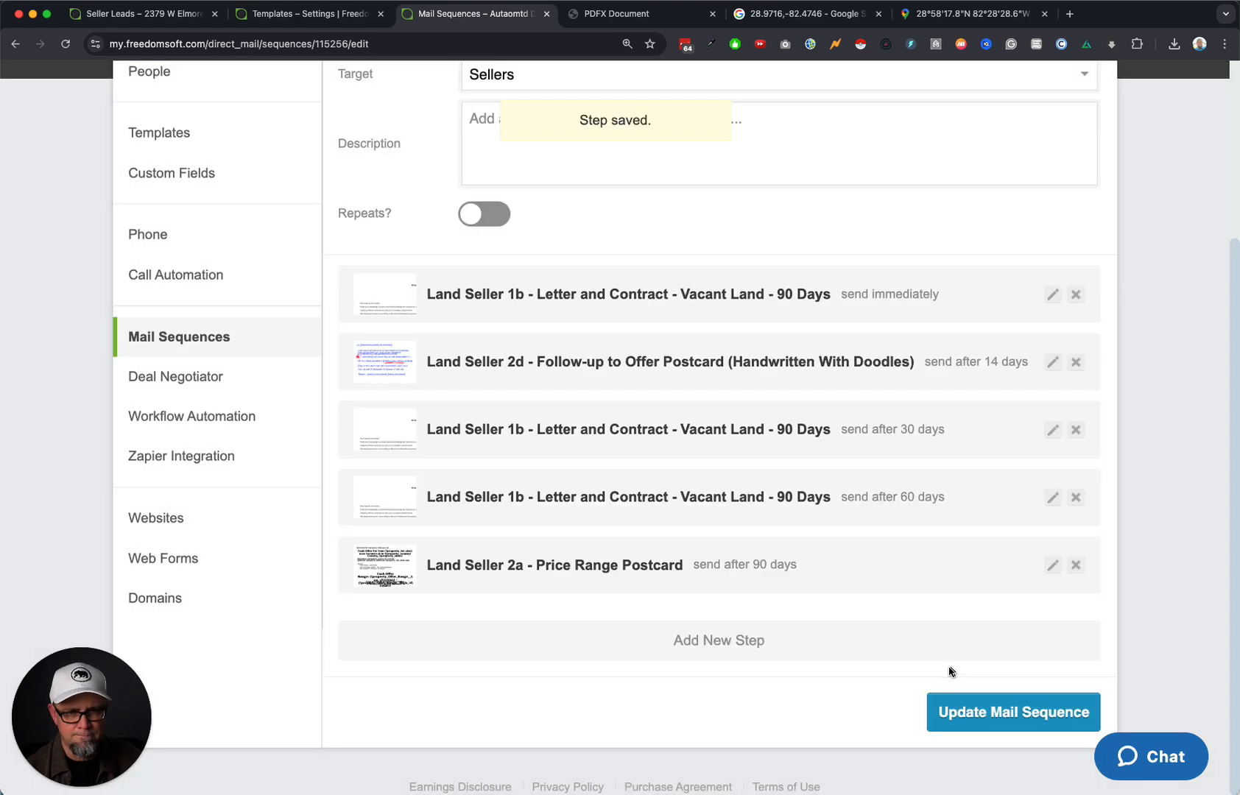
scroll(890, 671, down, 5)
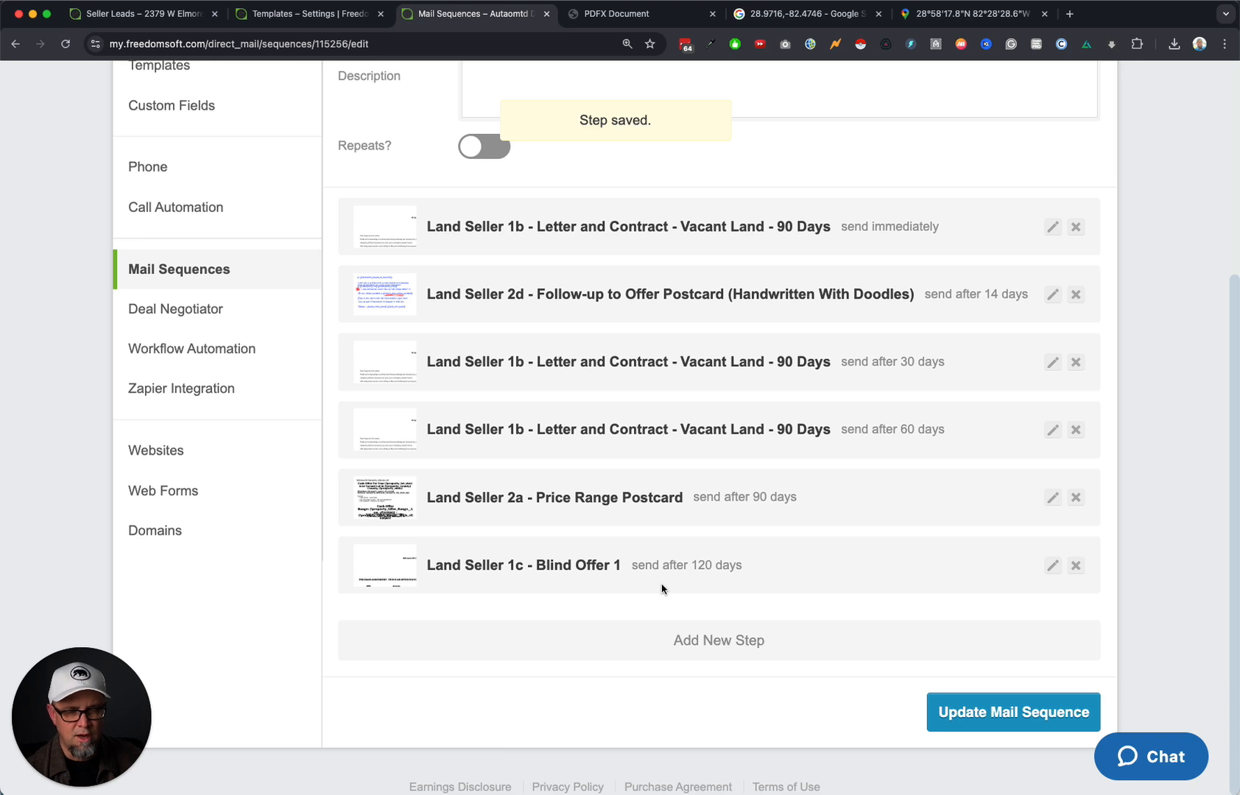
Add a step using the Land Seller 1d - Blind Offer 2 template and review its preview.
click(740, 640)
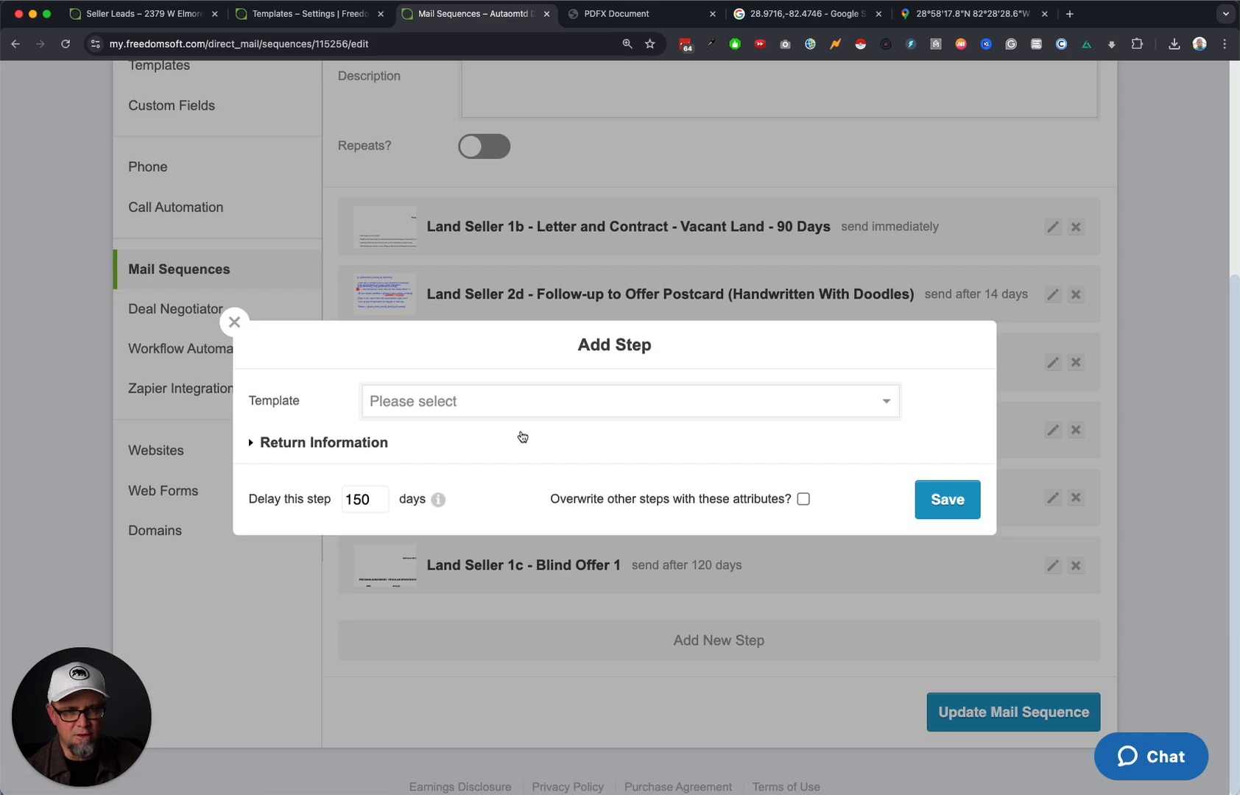
click(545, 405)
scroll(552, 516, down, 10)
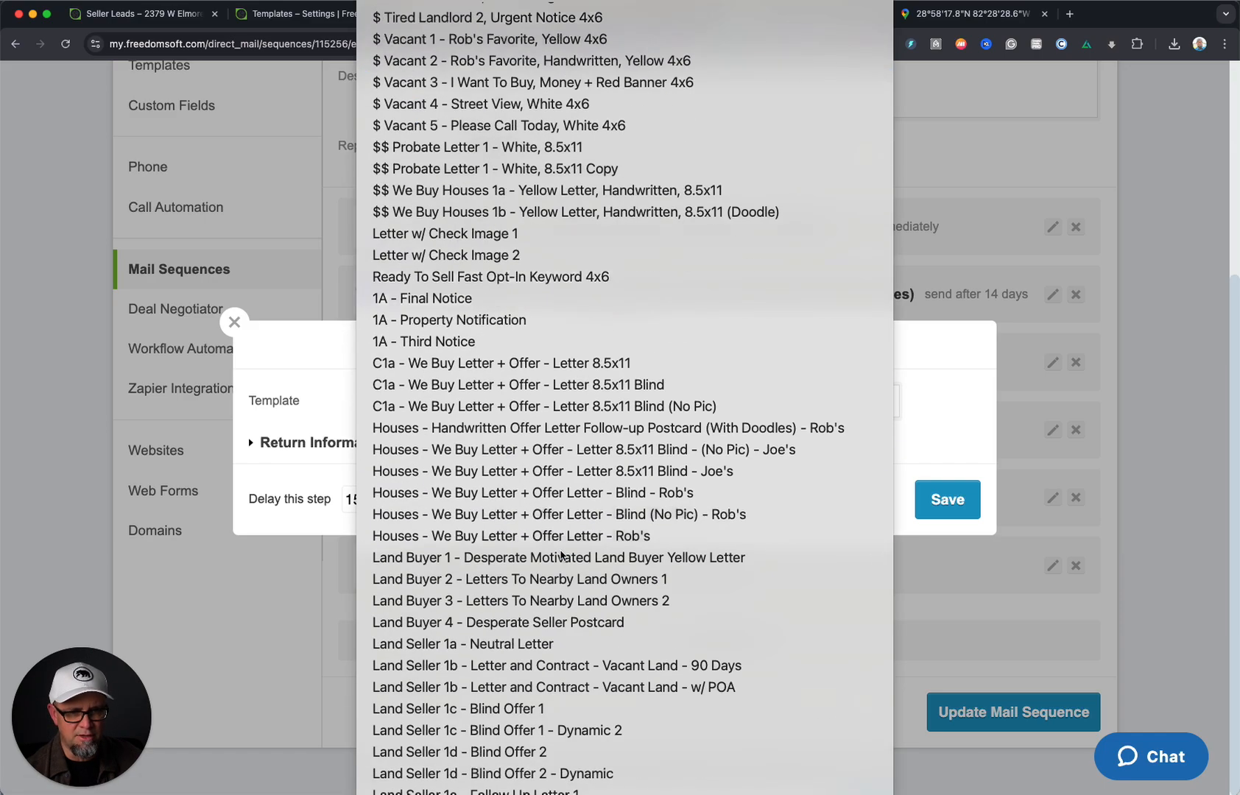
click(569, 752)
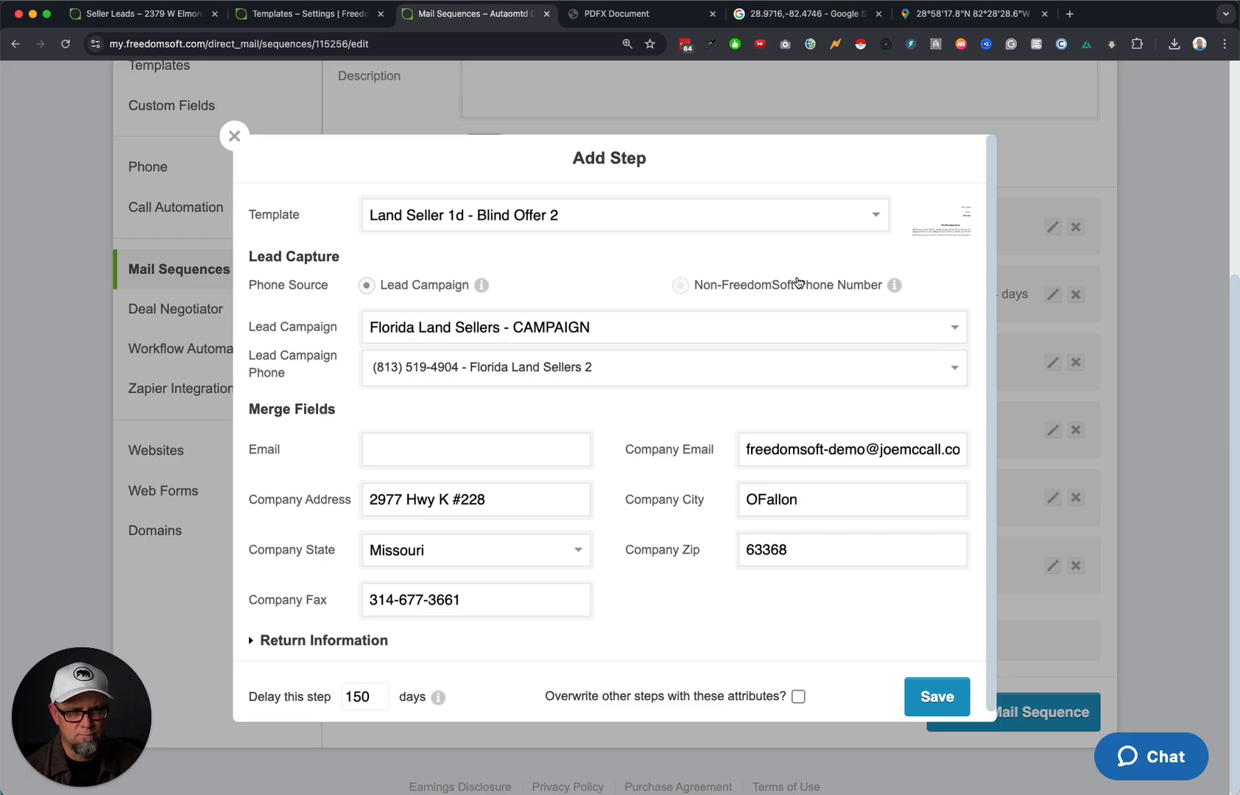
click(943, 215)
scroll(707, 450, down, 6)
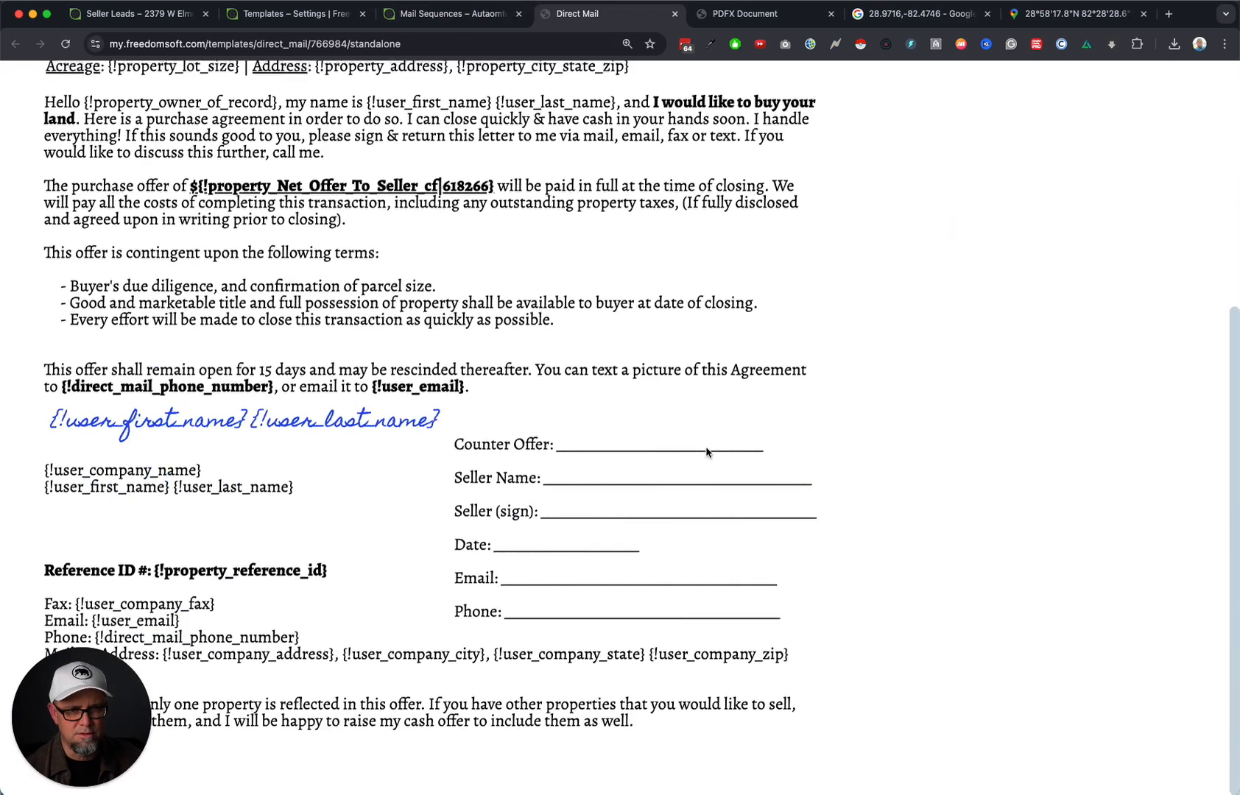
scroll(710, 443, up, 6)
scroll(712, 443, down, 5)
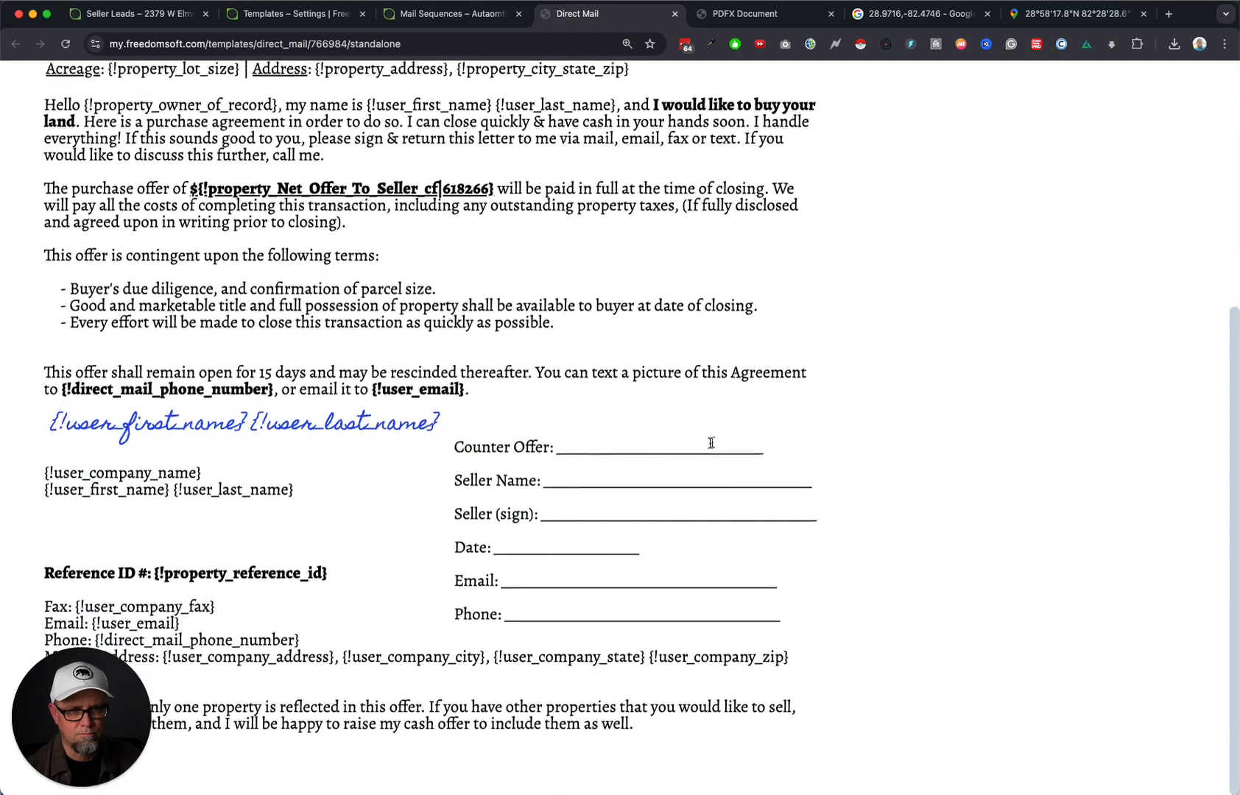
scroll(565, 520, up, 1)
scroll(668, 469, up, 5)
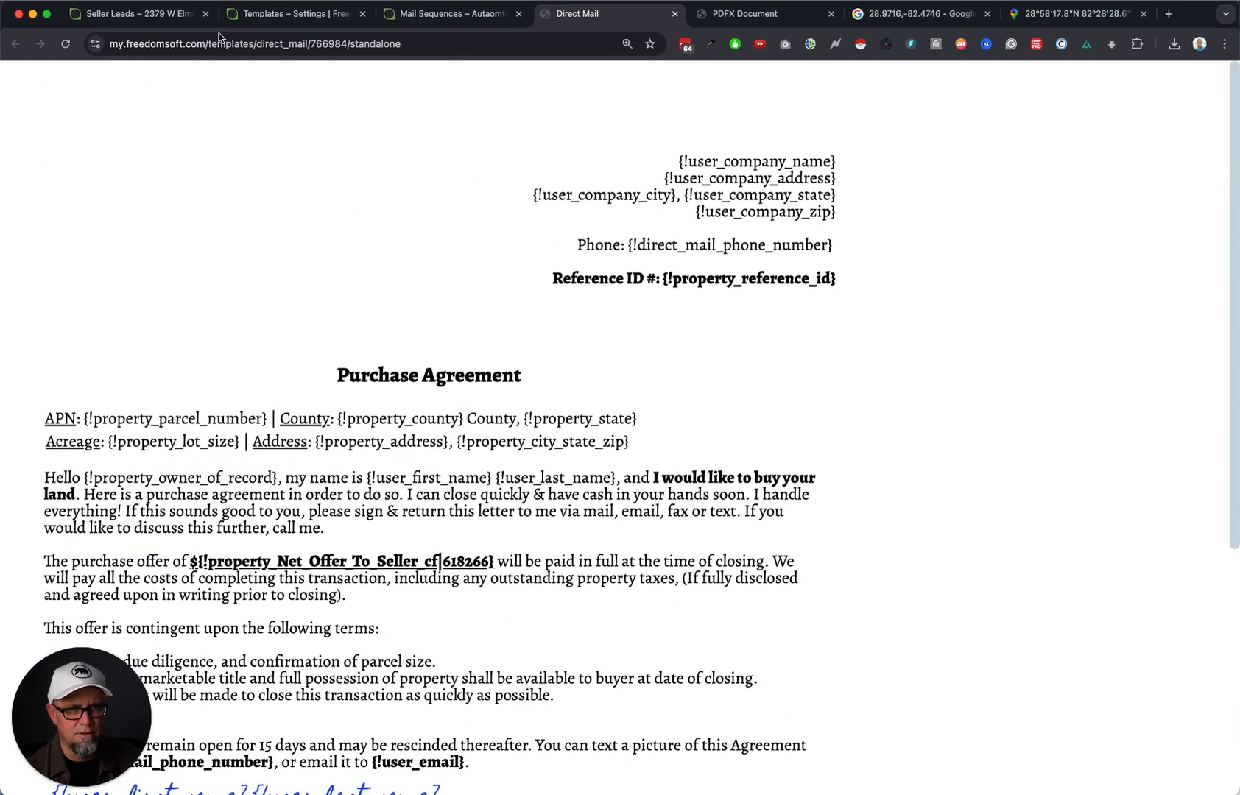
click(673, 15)
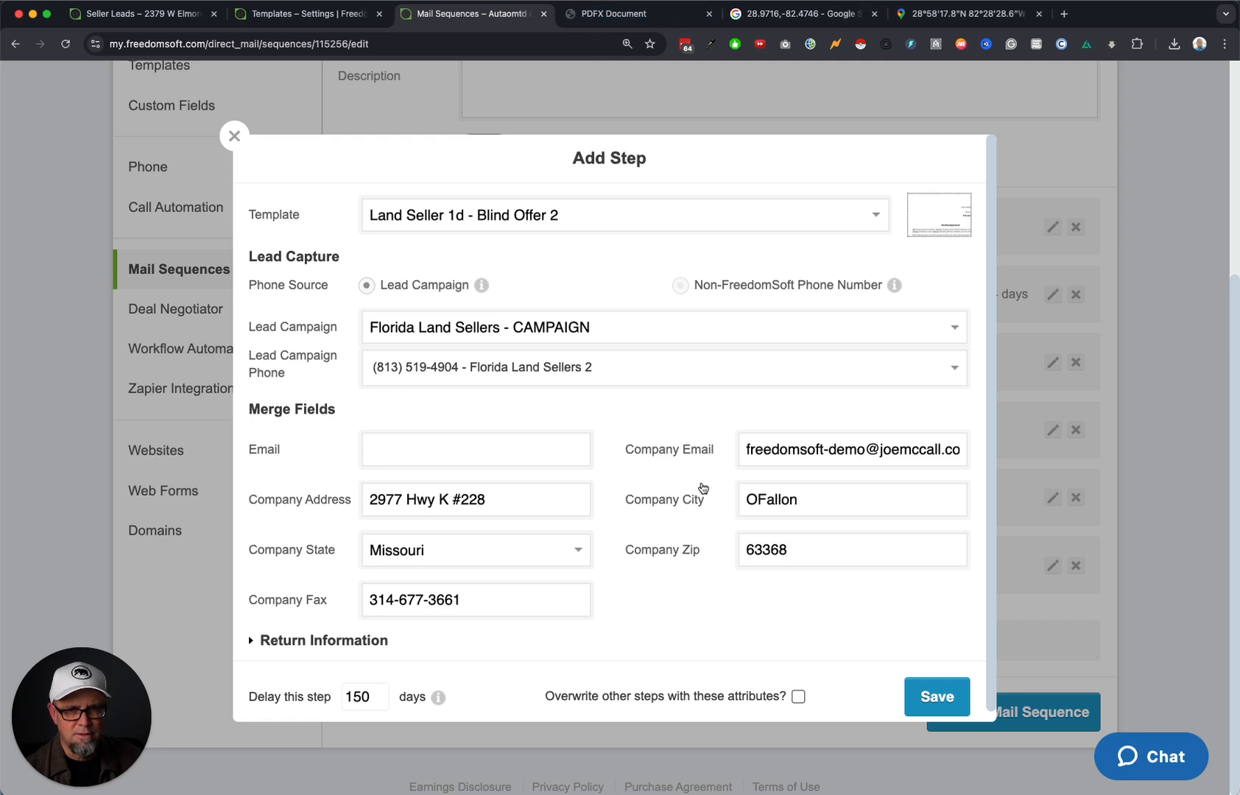
Set the step's Email field to the company e-mail address.
click(406, 441)
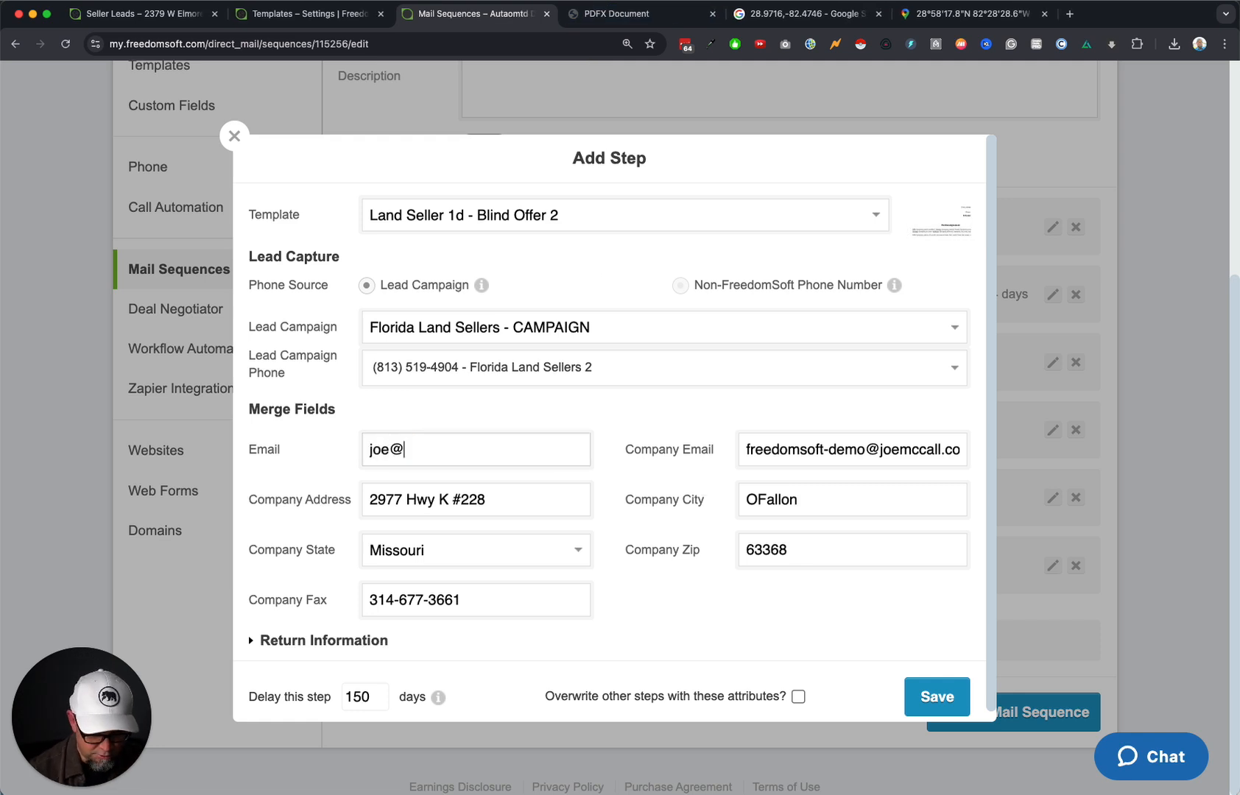
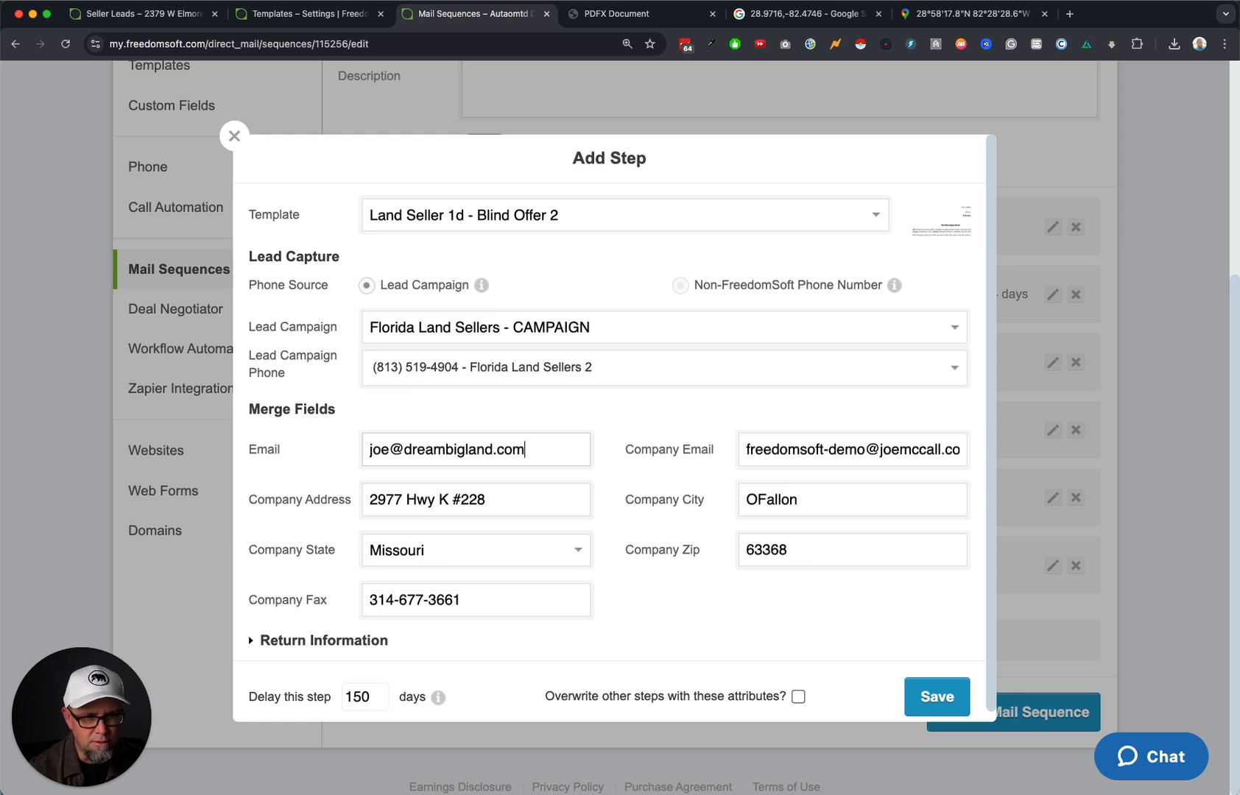
scroll(610, 543, down, 1)
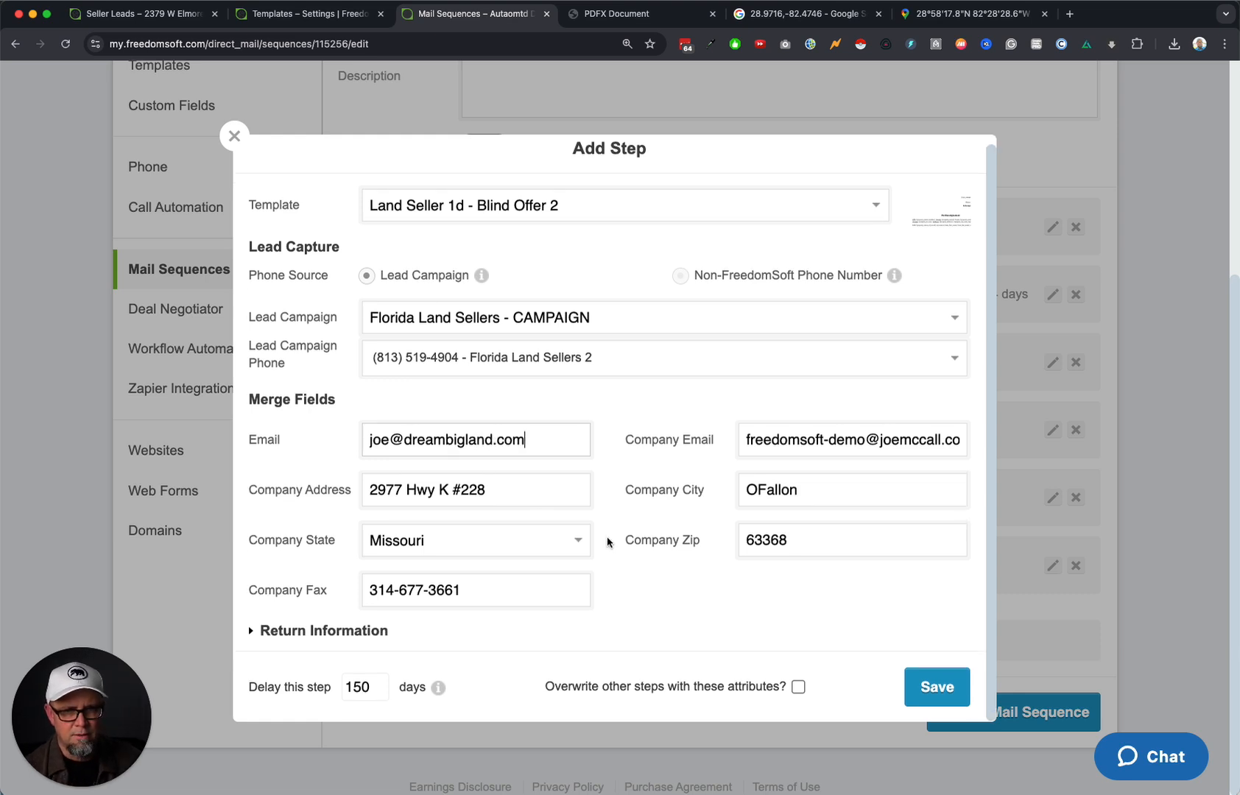
double_click(431, 431)
double_click(838, 441)
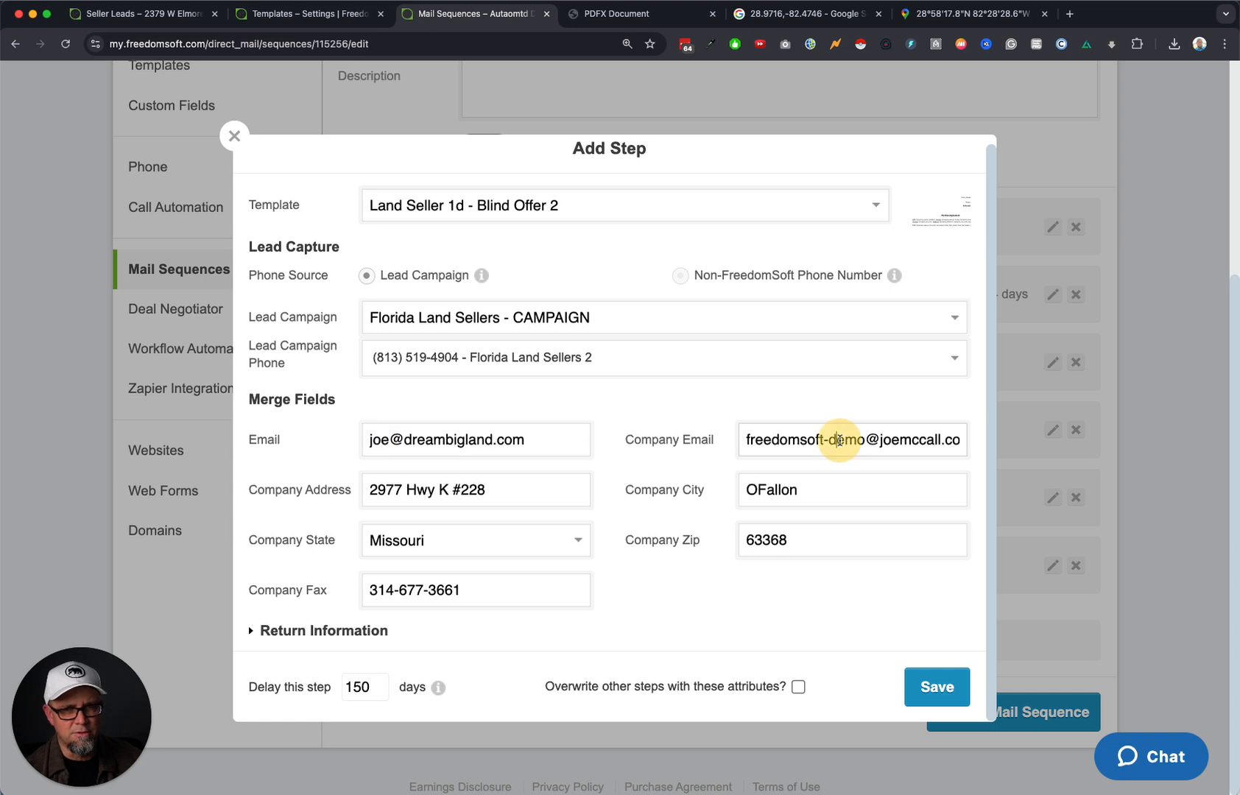
key(super+a)
key(super+c)
click(492, 440)
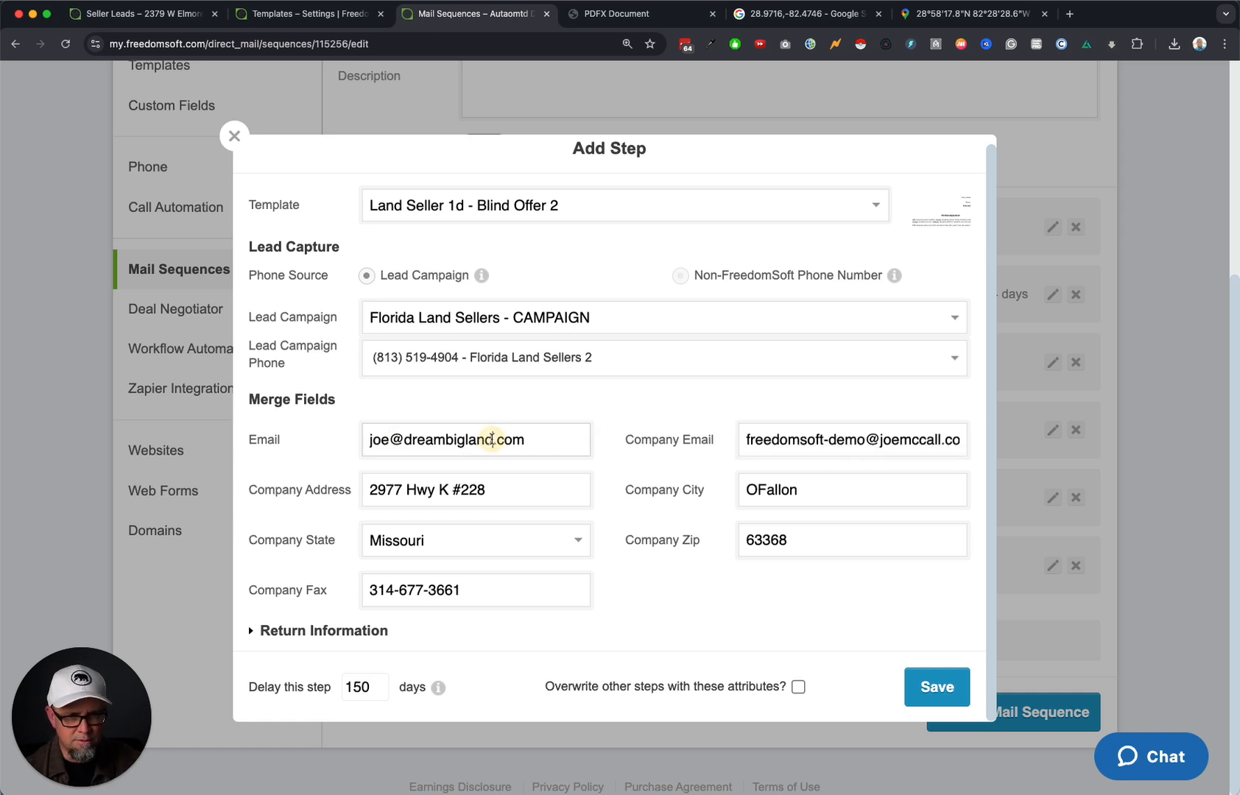
key(super+a)
key(super+v)
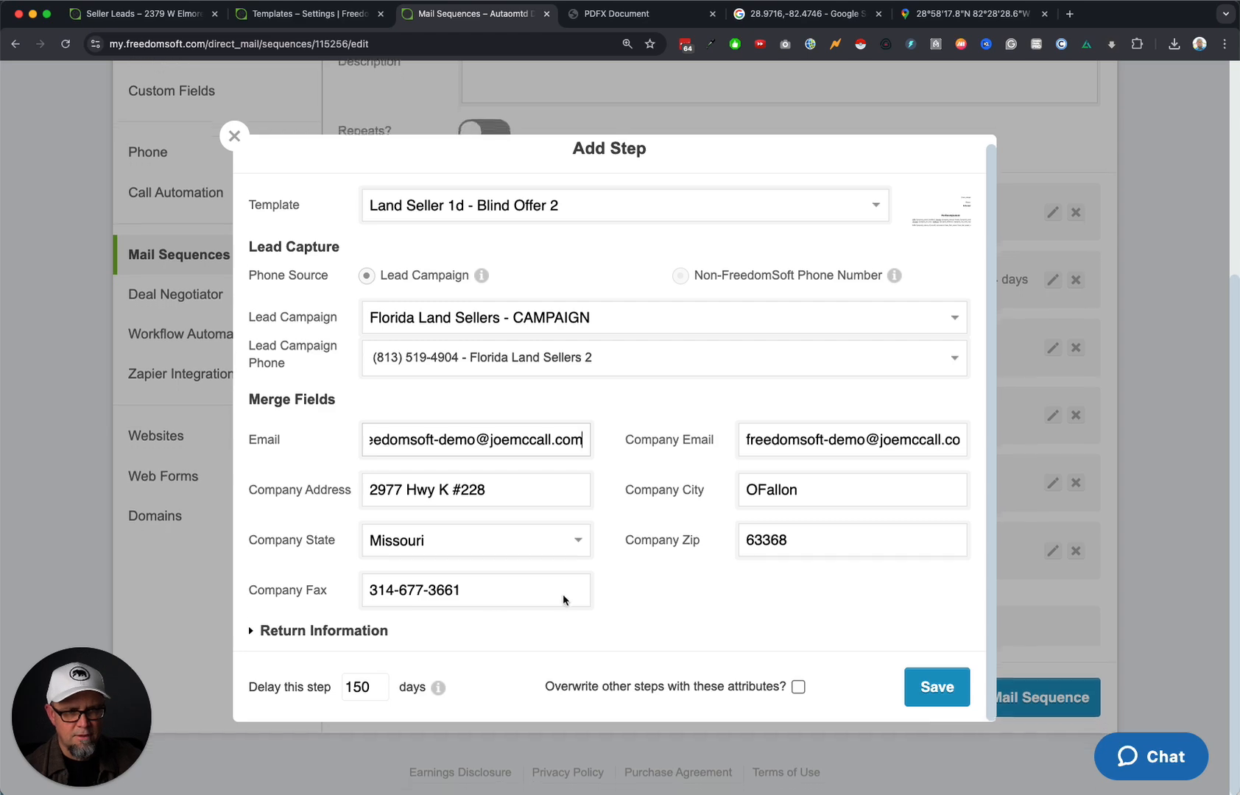
Save the 150-day Blind Offer 2 step and update the mail sequence.
click(287, 630)
scroll(655, 615, down, 5)
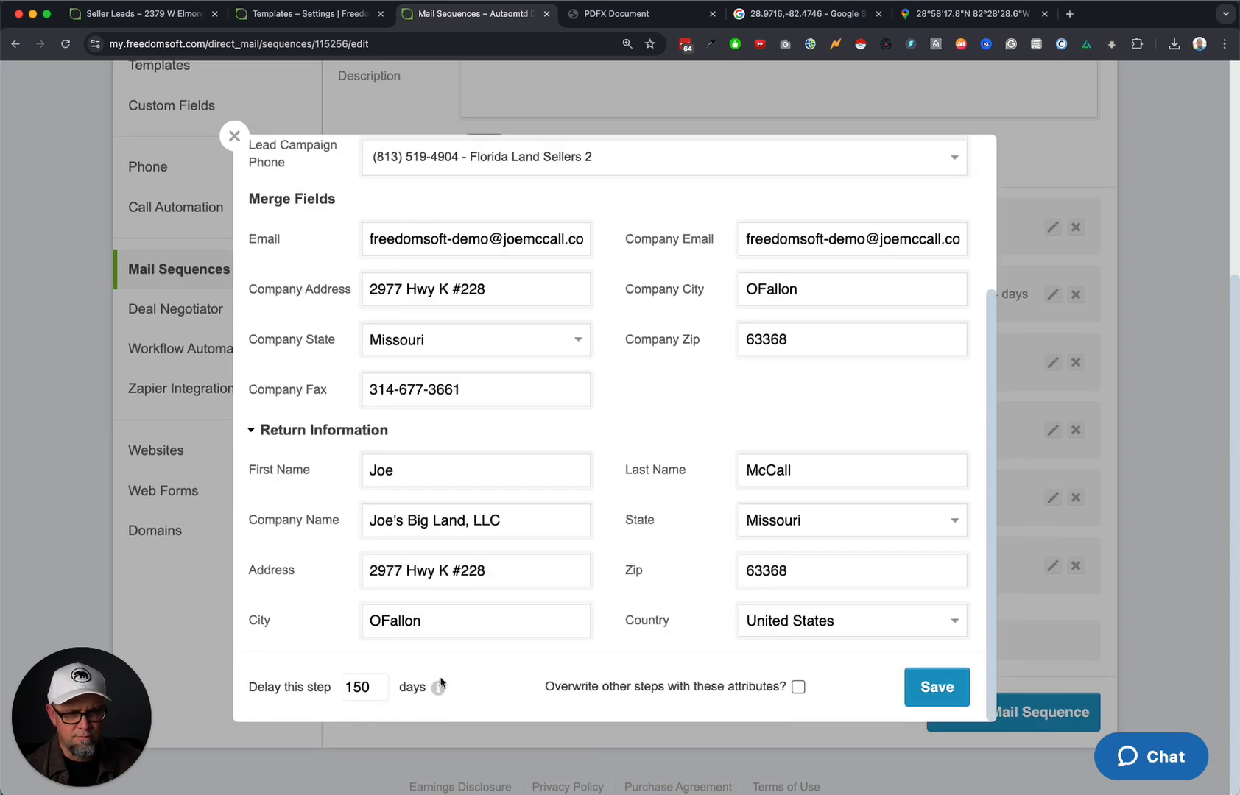
click(938, 689)
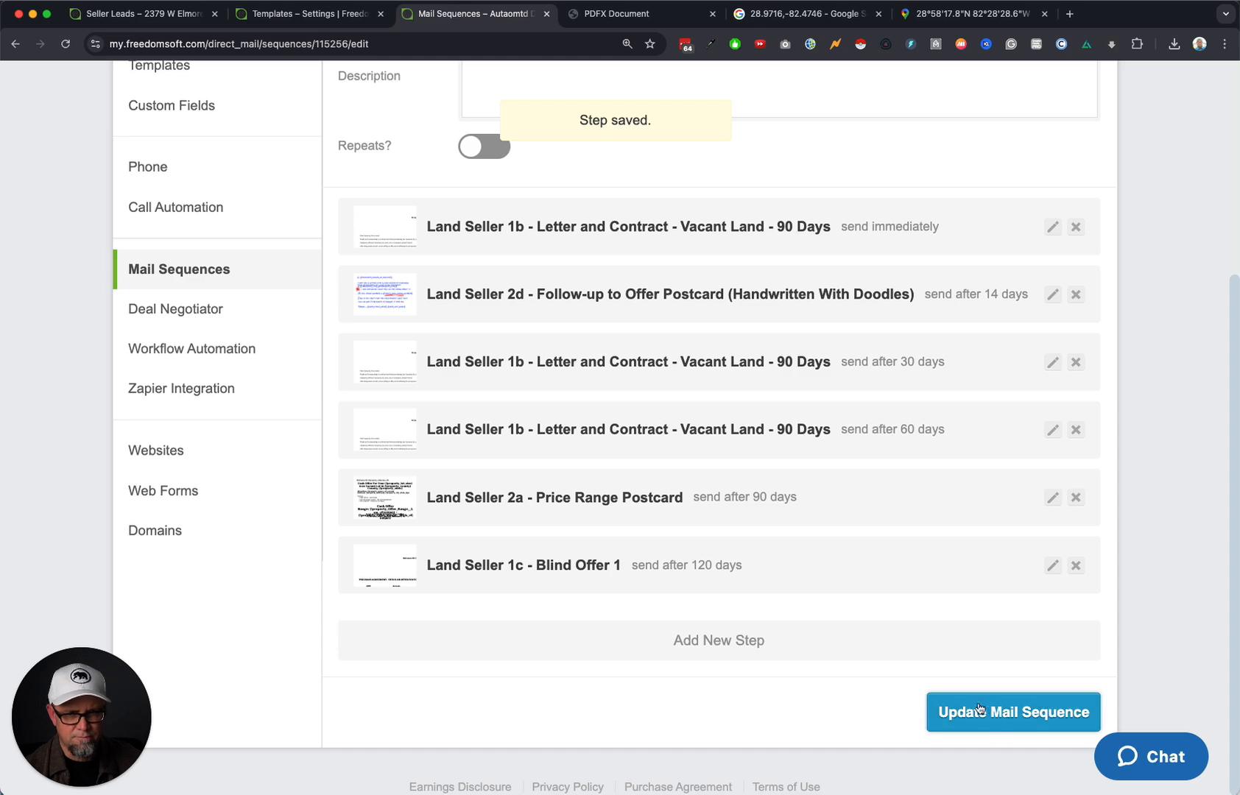
click(1006, 713)
scroll(994, 711, down, 5)
click(1003, 710)
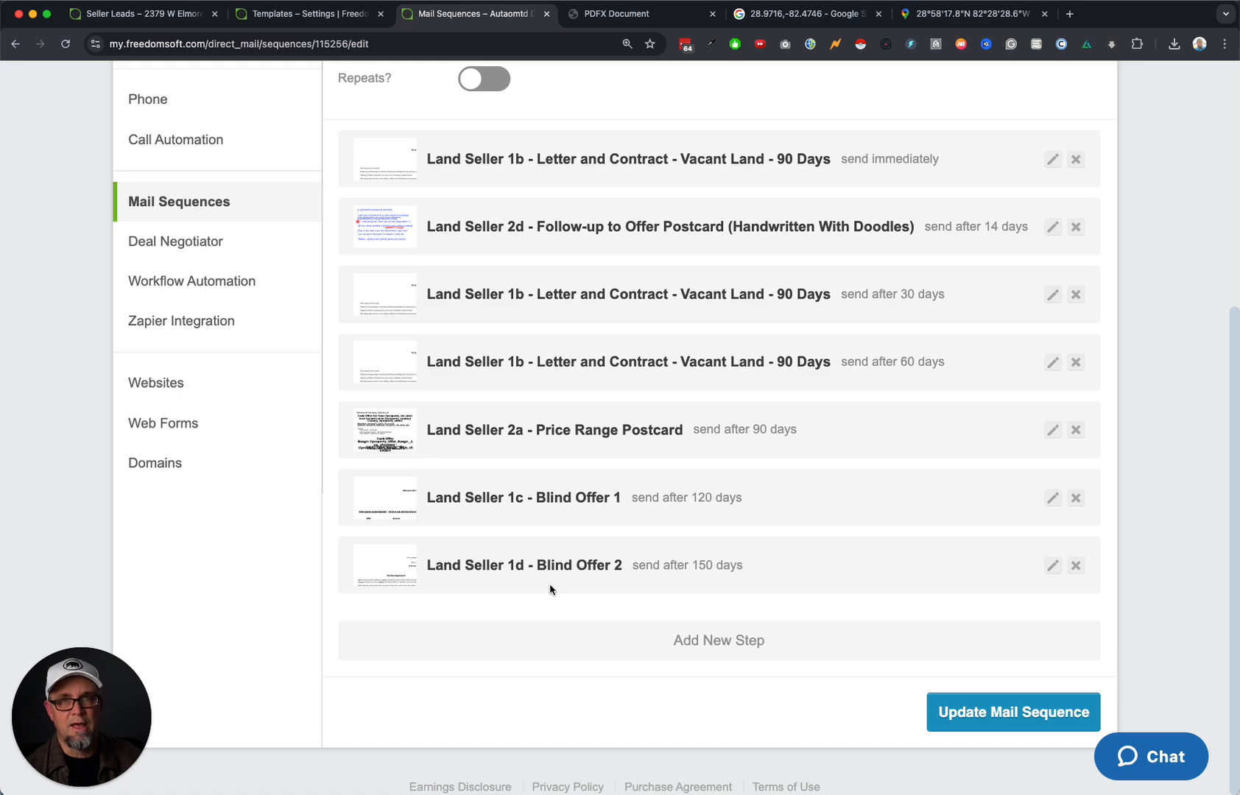
click(736, 644)
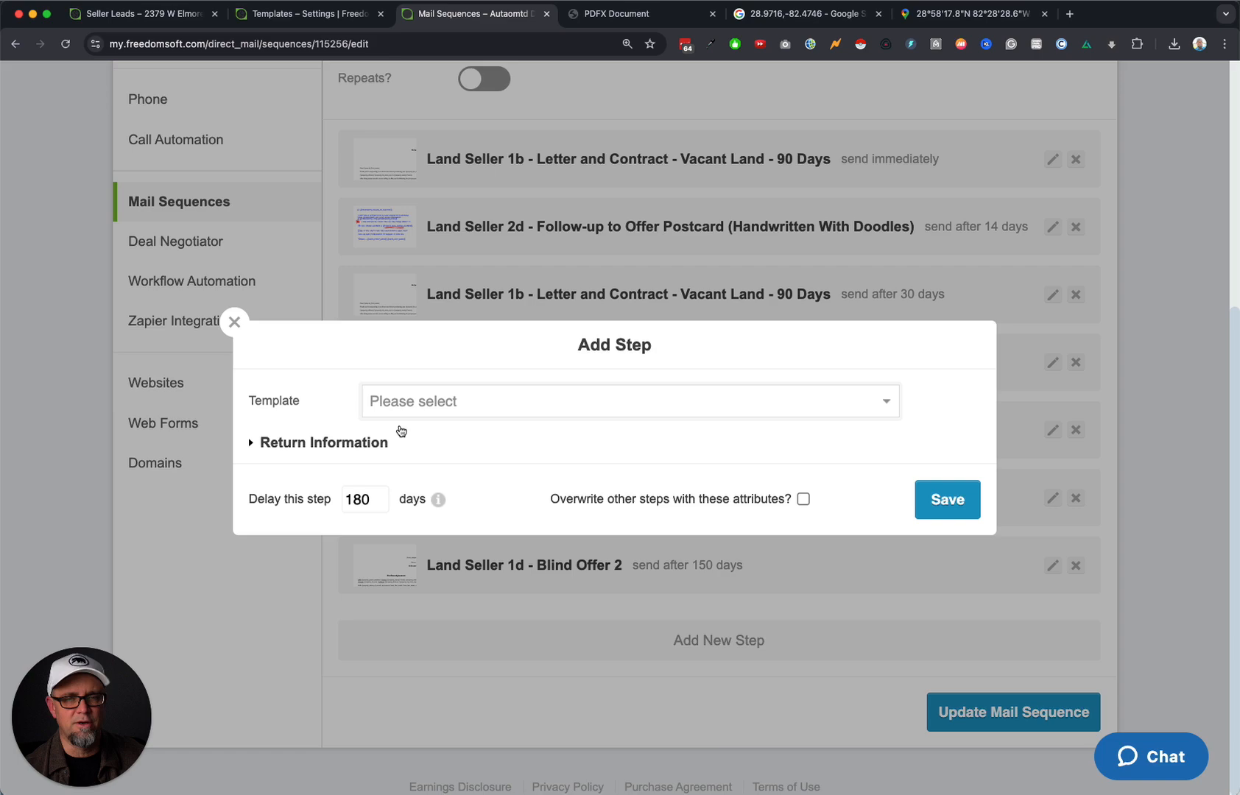
Add a 1A - Third Notice mail step to the sequence after 180 days.
click(458, 405)
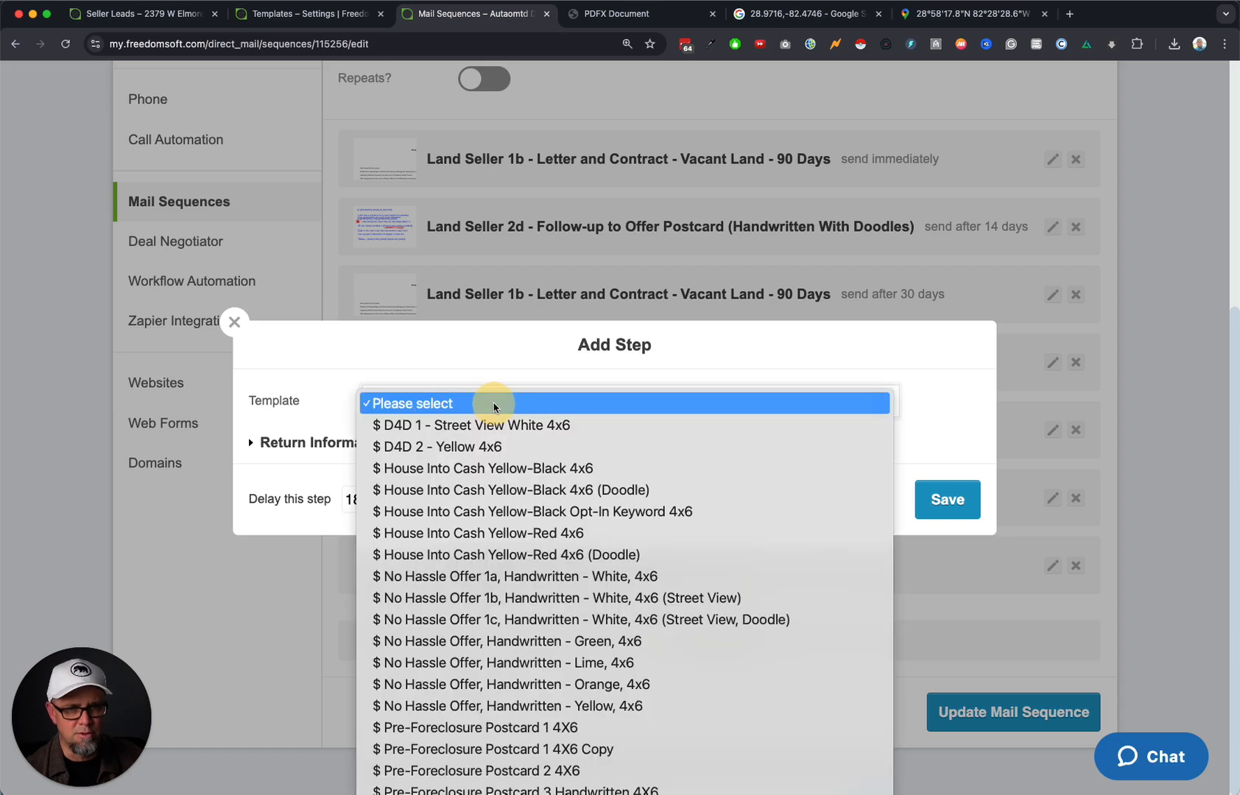
scroll(533, 557, down, 10)
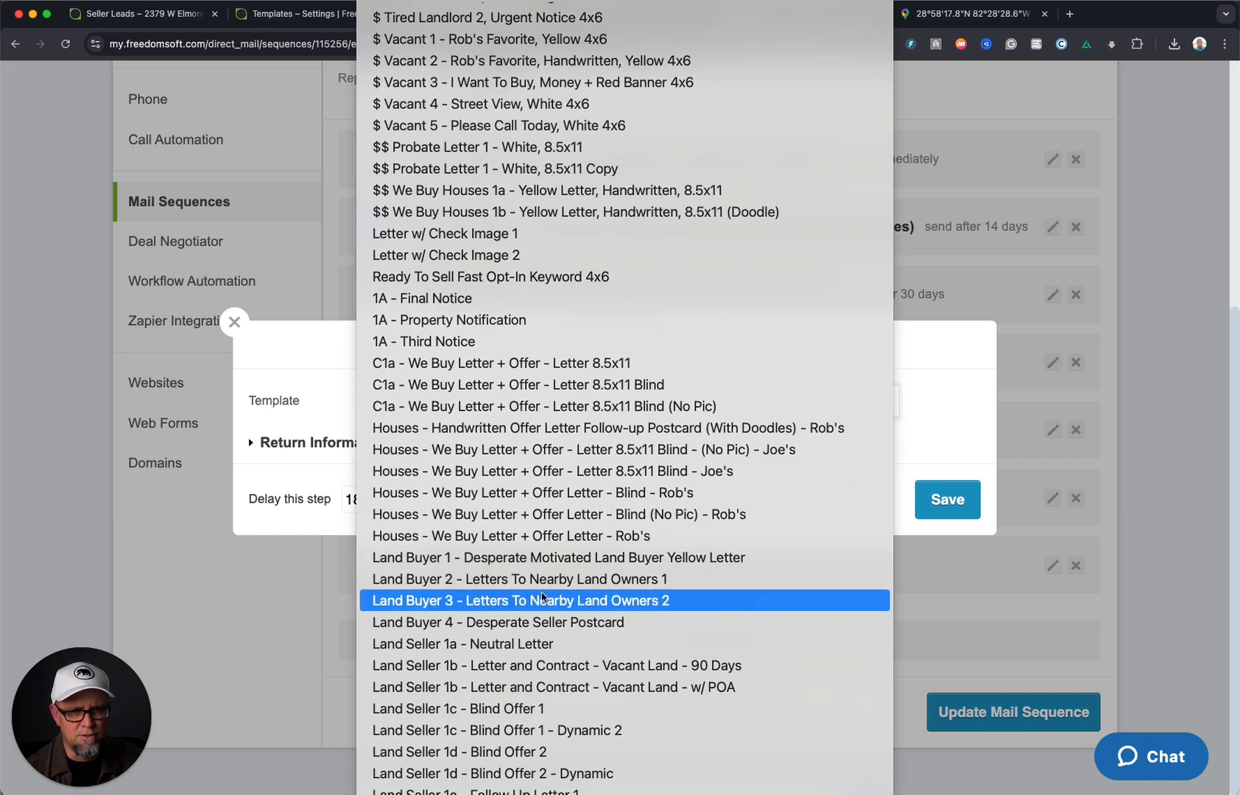
click(486, 342)
click(314, 536)
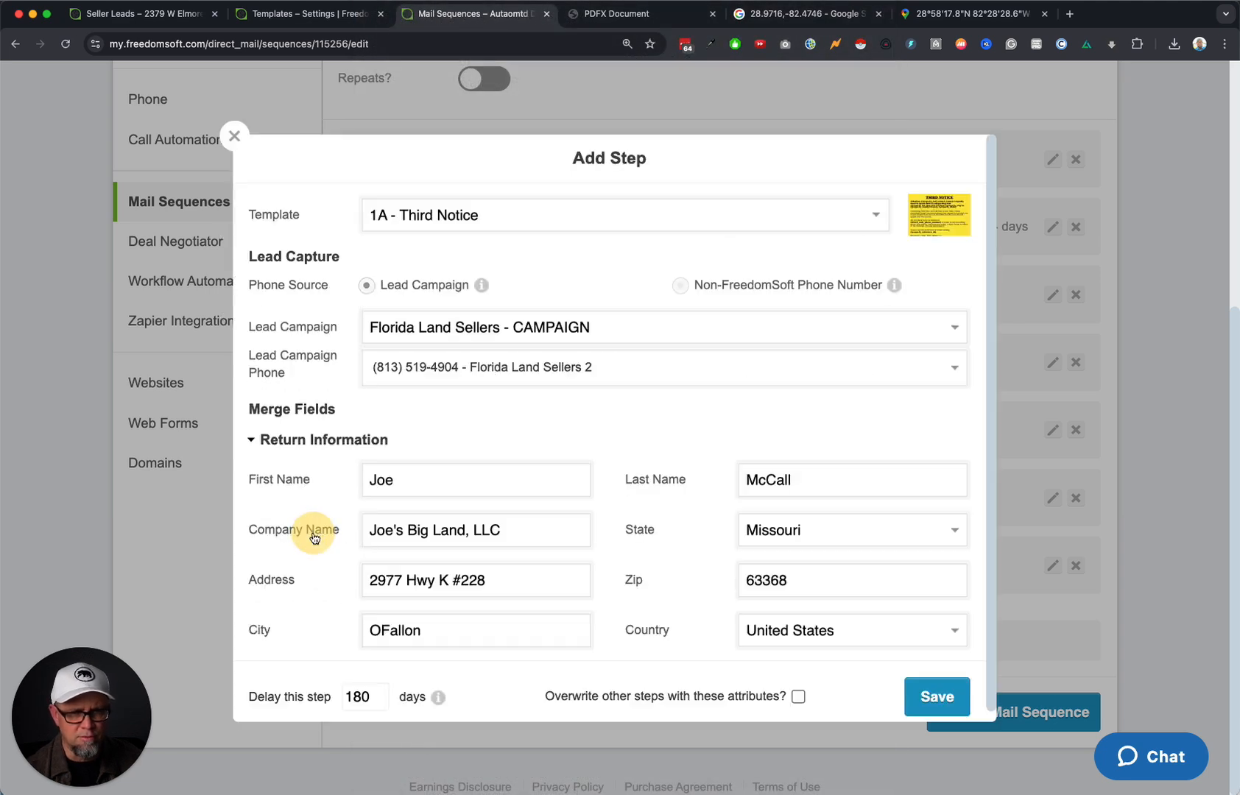
click(954, 687)
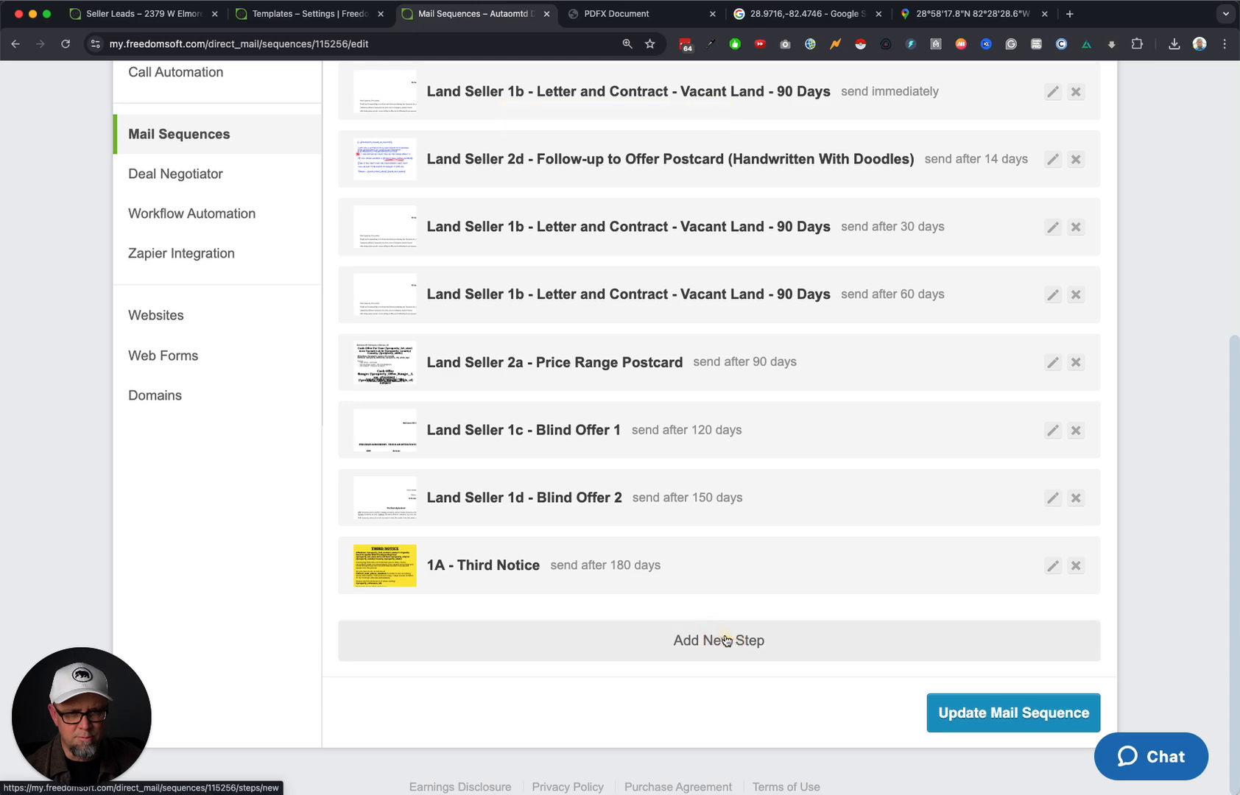
Add a 1A - Final Notice step after 210 days with the company phone number filled in.
click(740, 642)
click(533, 401)
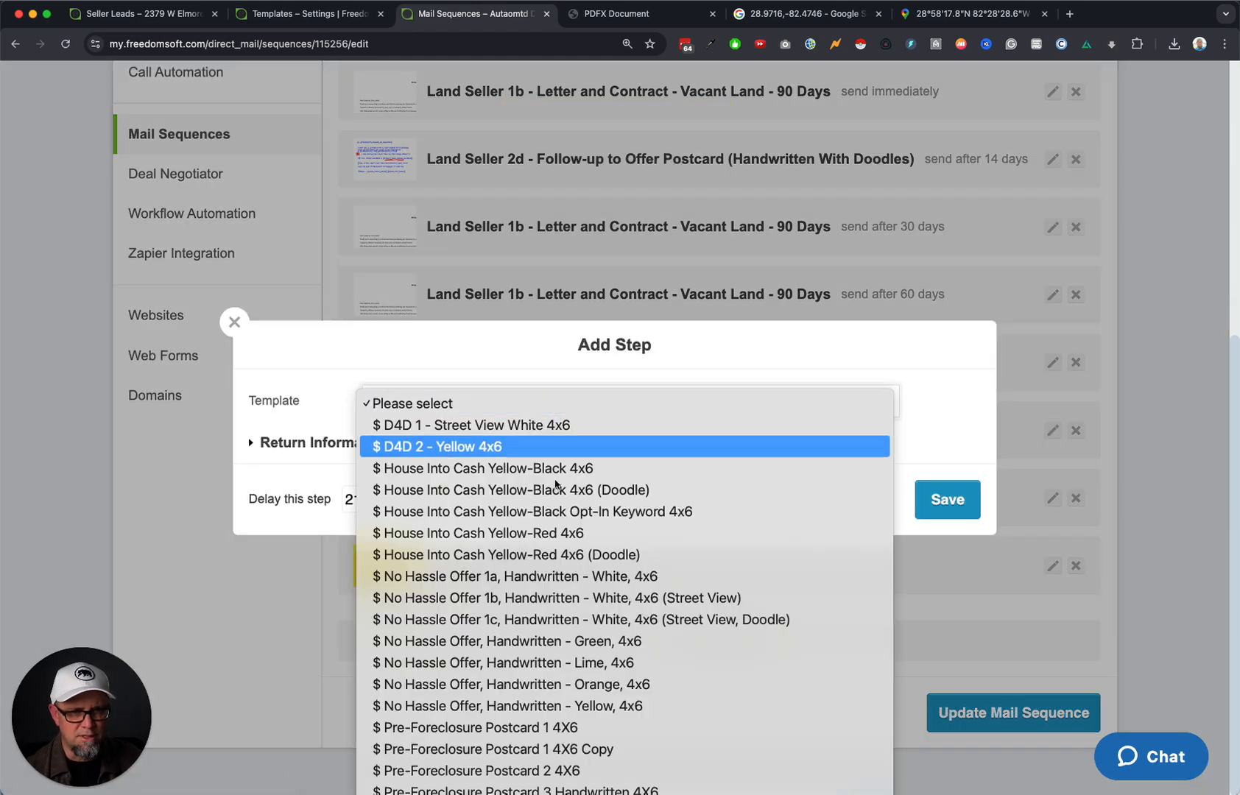
scroll(576, 575, down, 10)
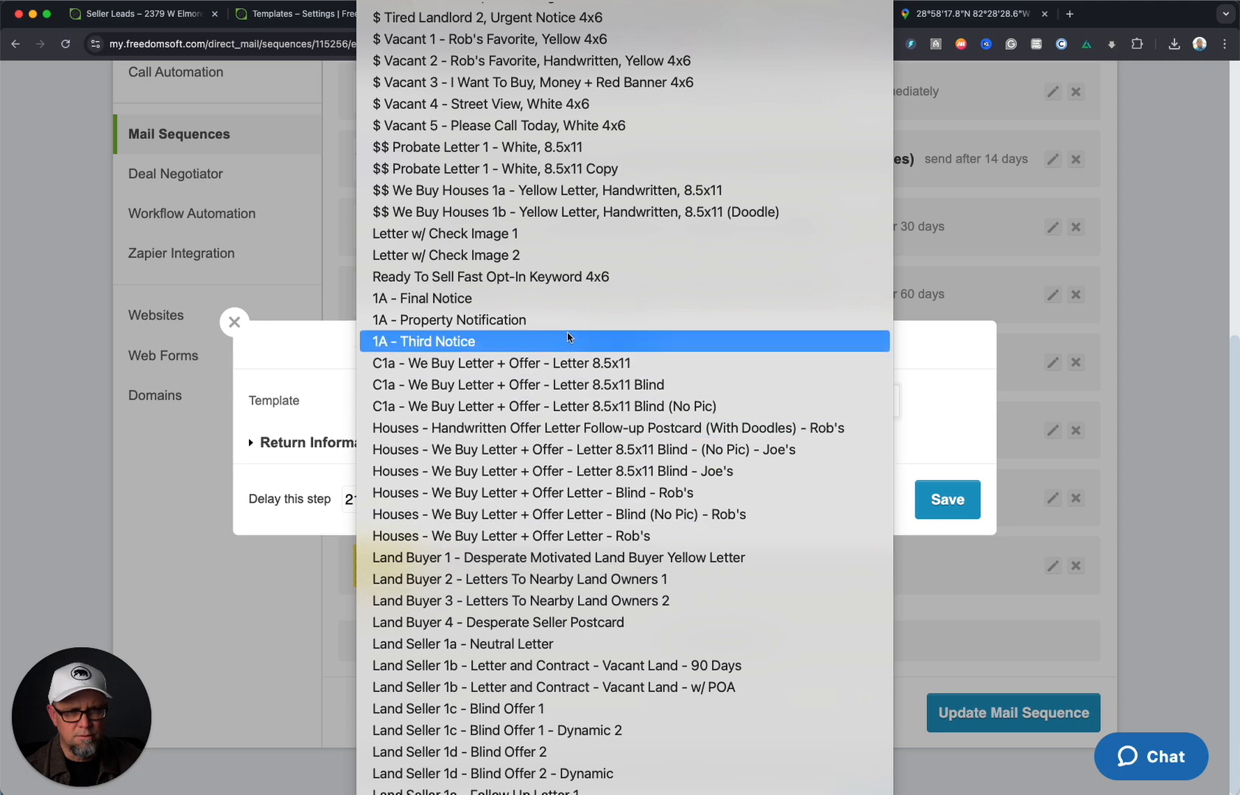
click(533, 300)
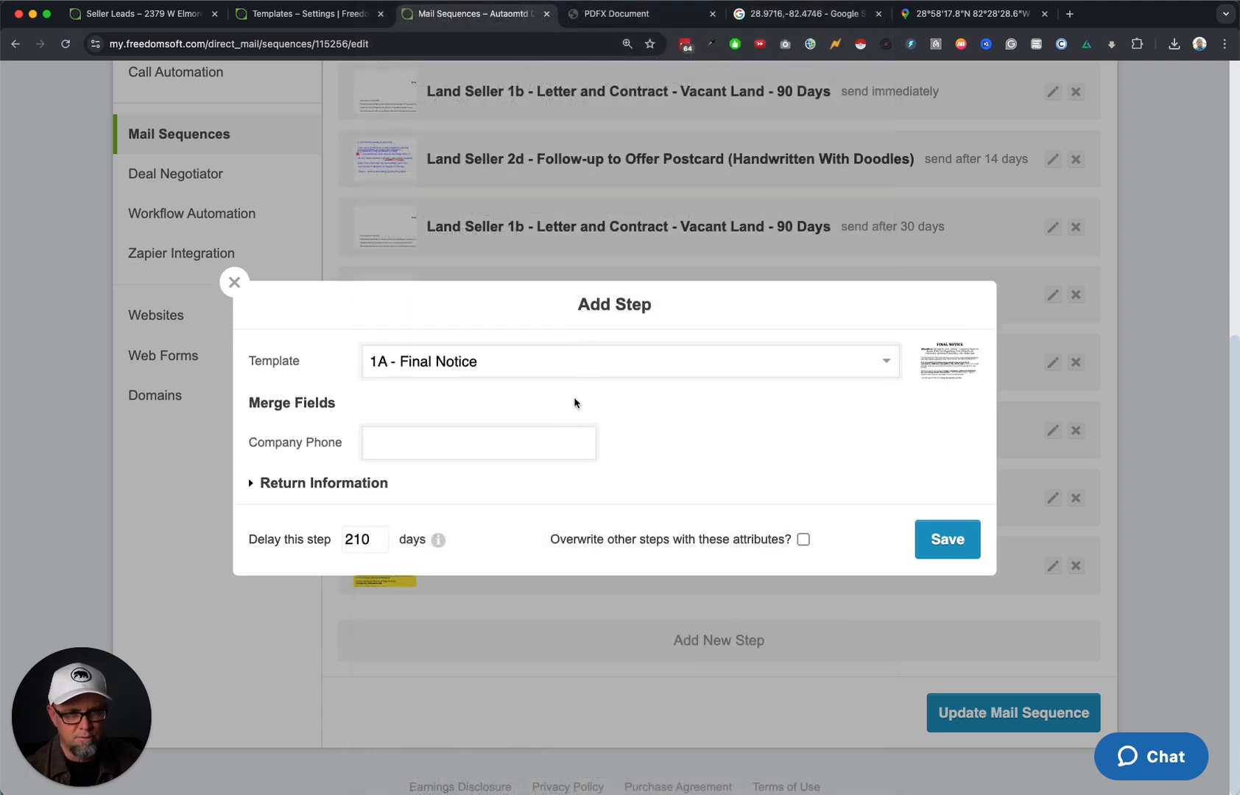
click(504, 444)
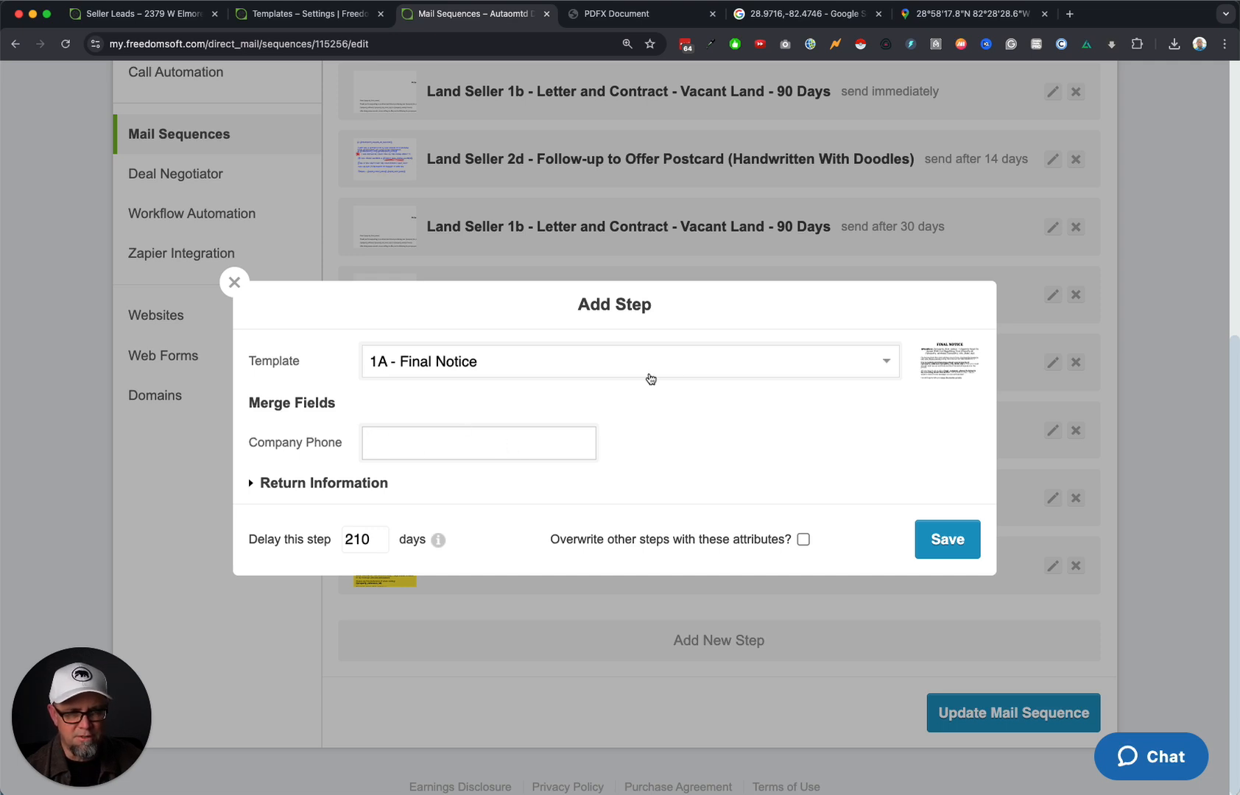
click(426, 443)
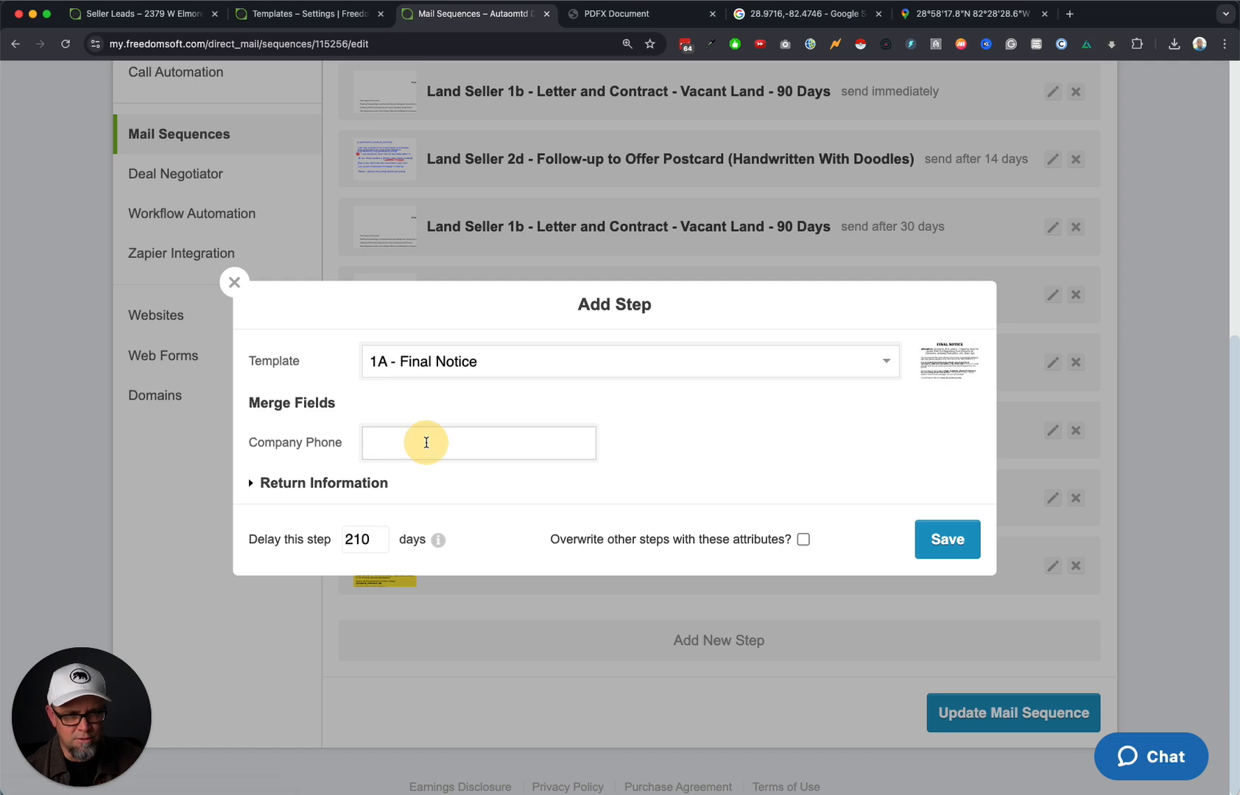
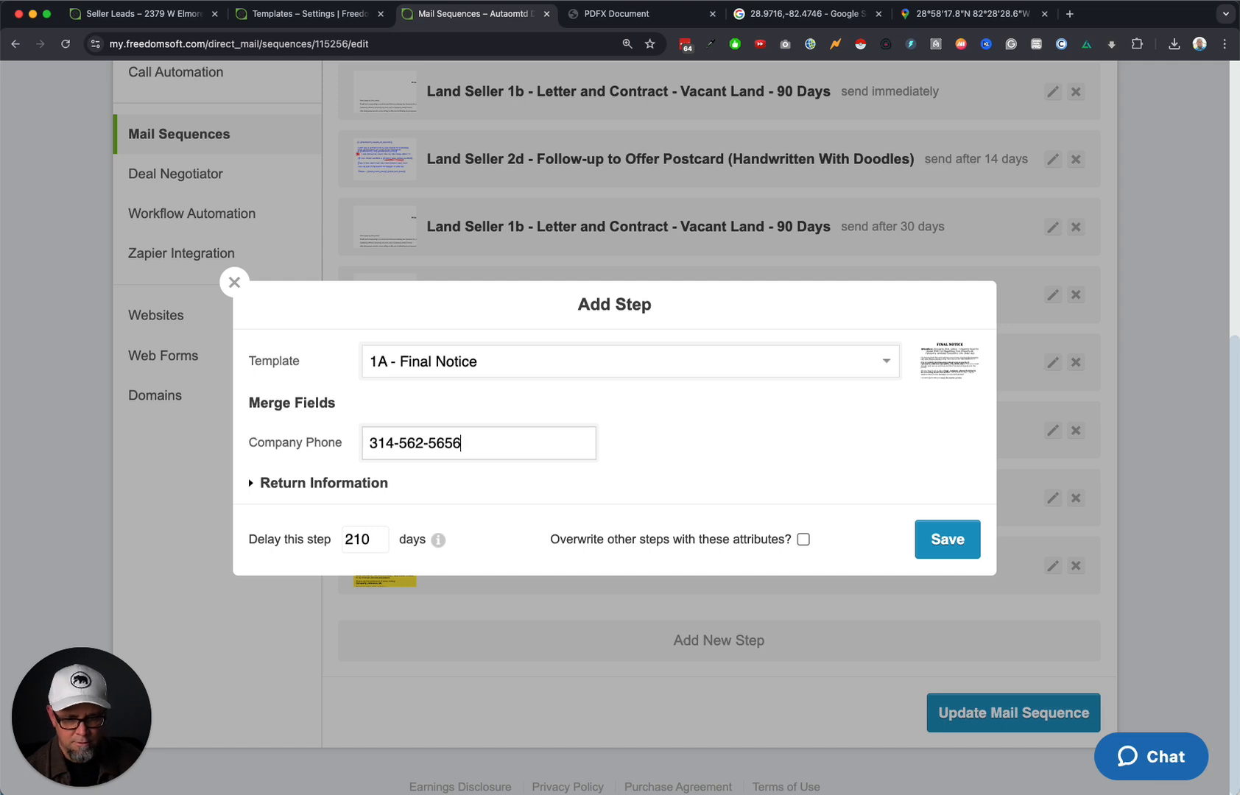
click(324, 484)
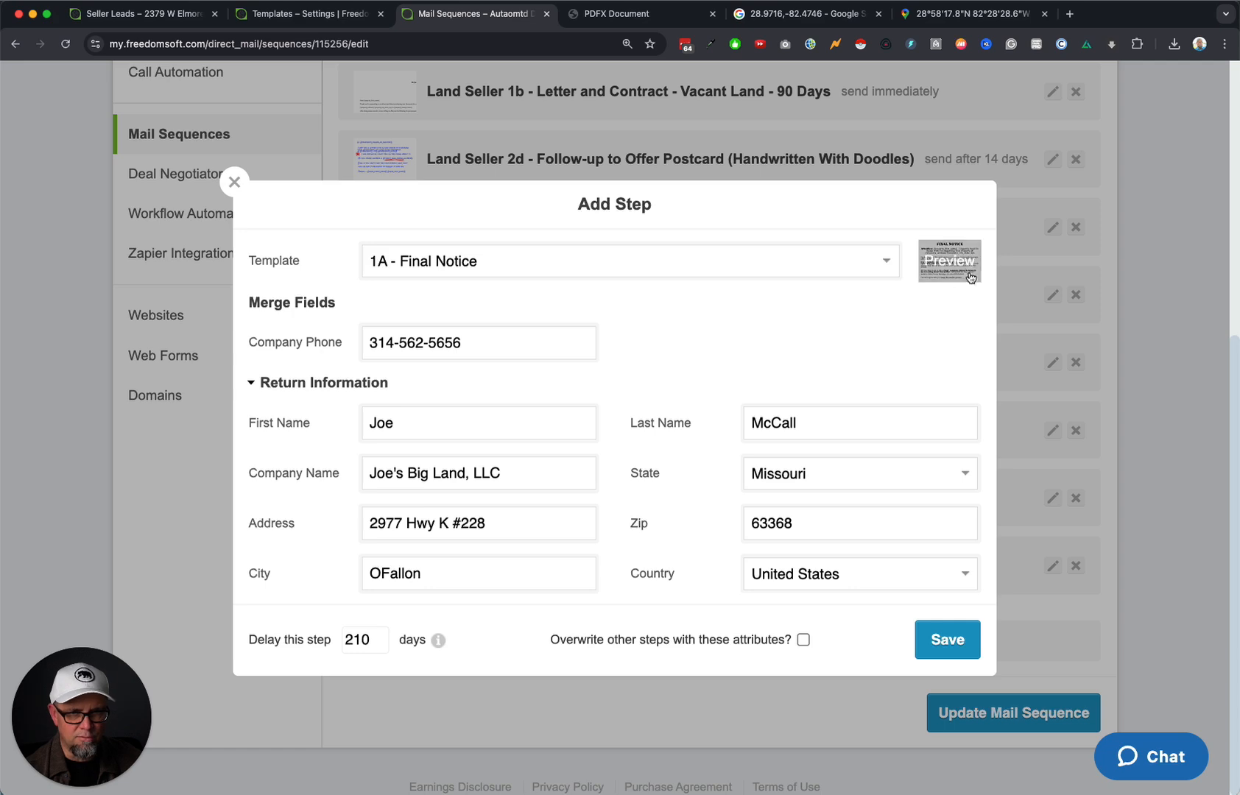
click(948, 640)
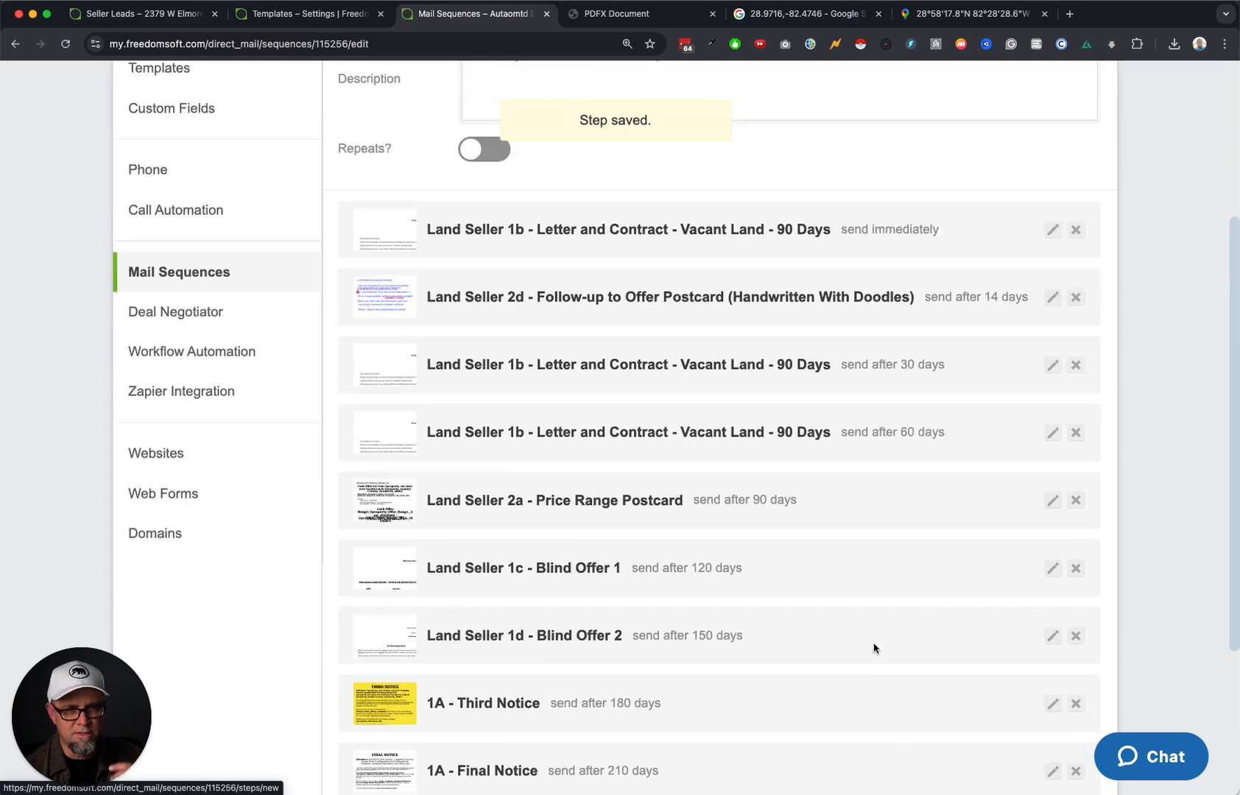
Save the Autaomtd DEMO changes with Update Mail Sequence and go back to Mail Sequences.
scroll(865, 649, down, 3)
scroll(862, 649, up, 7)
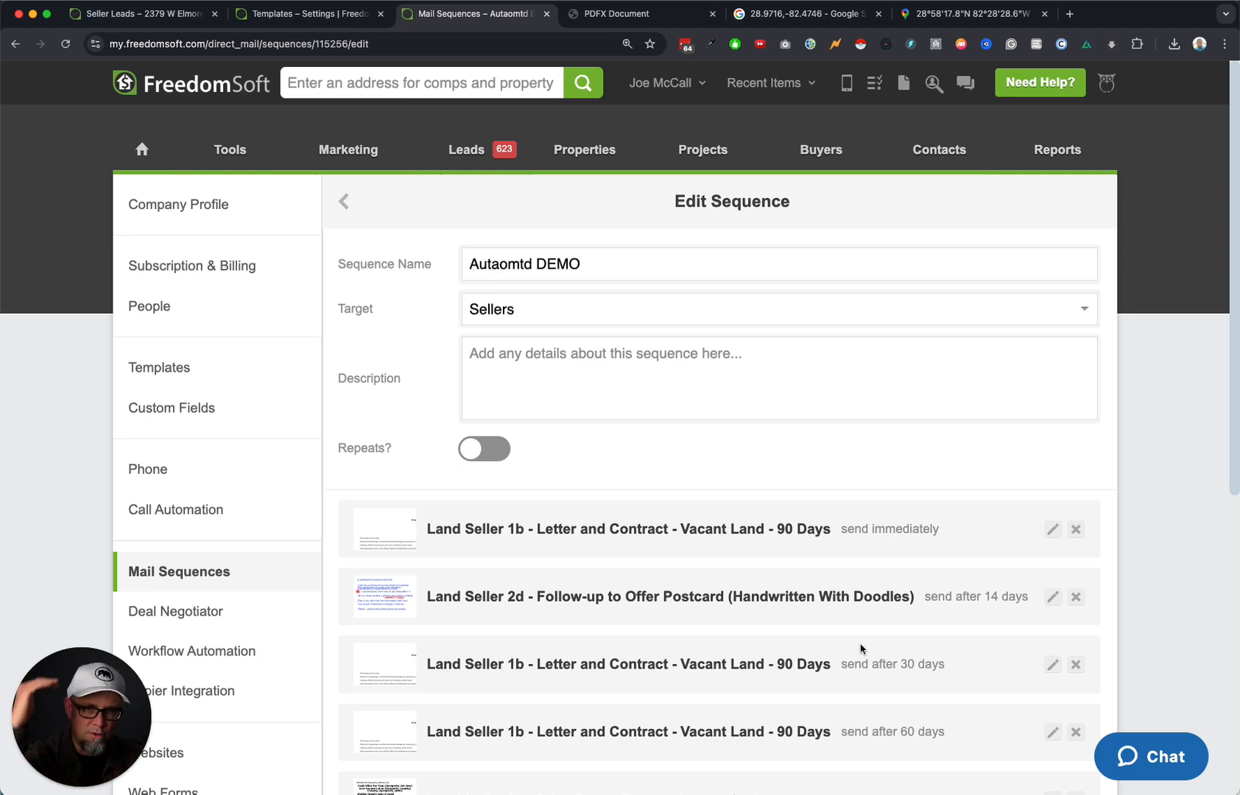
scroll(861, 648, down, 5)
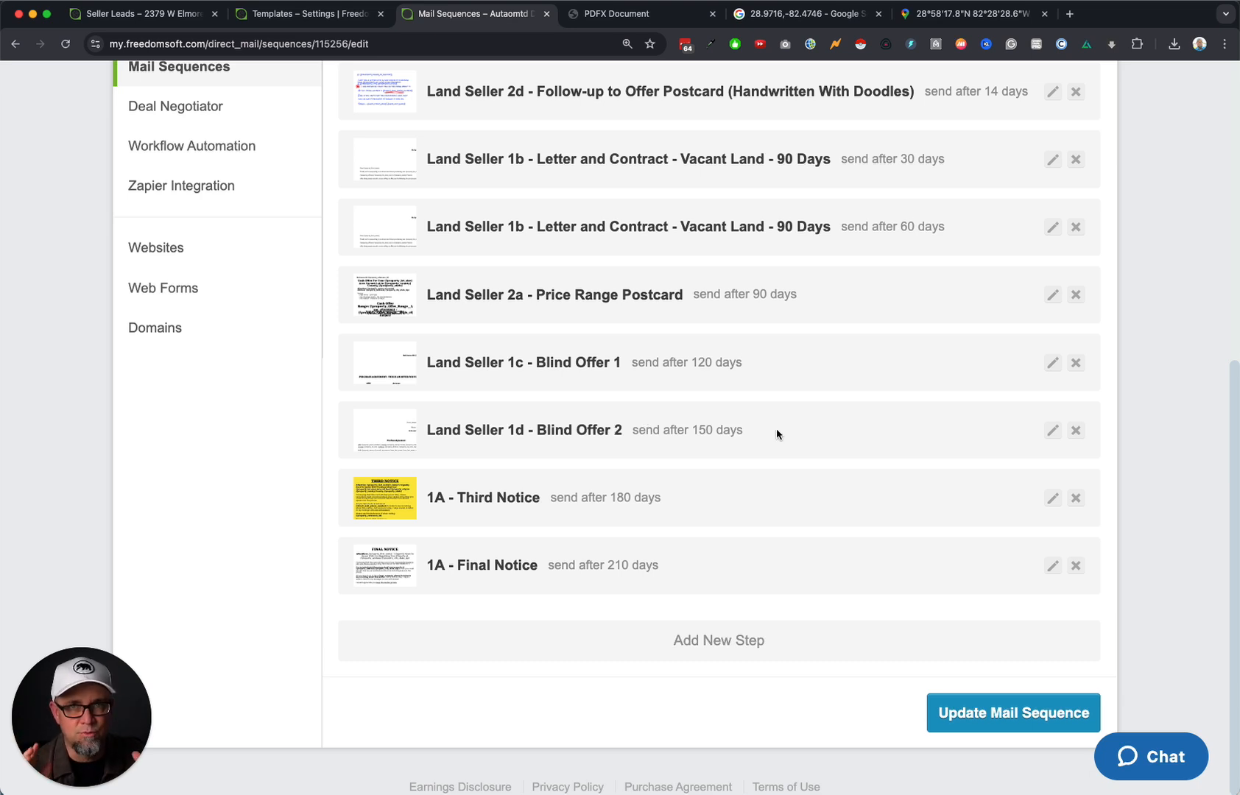
click(1020, 700)
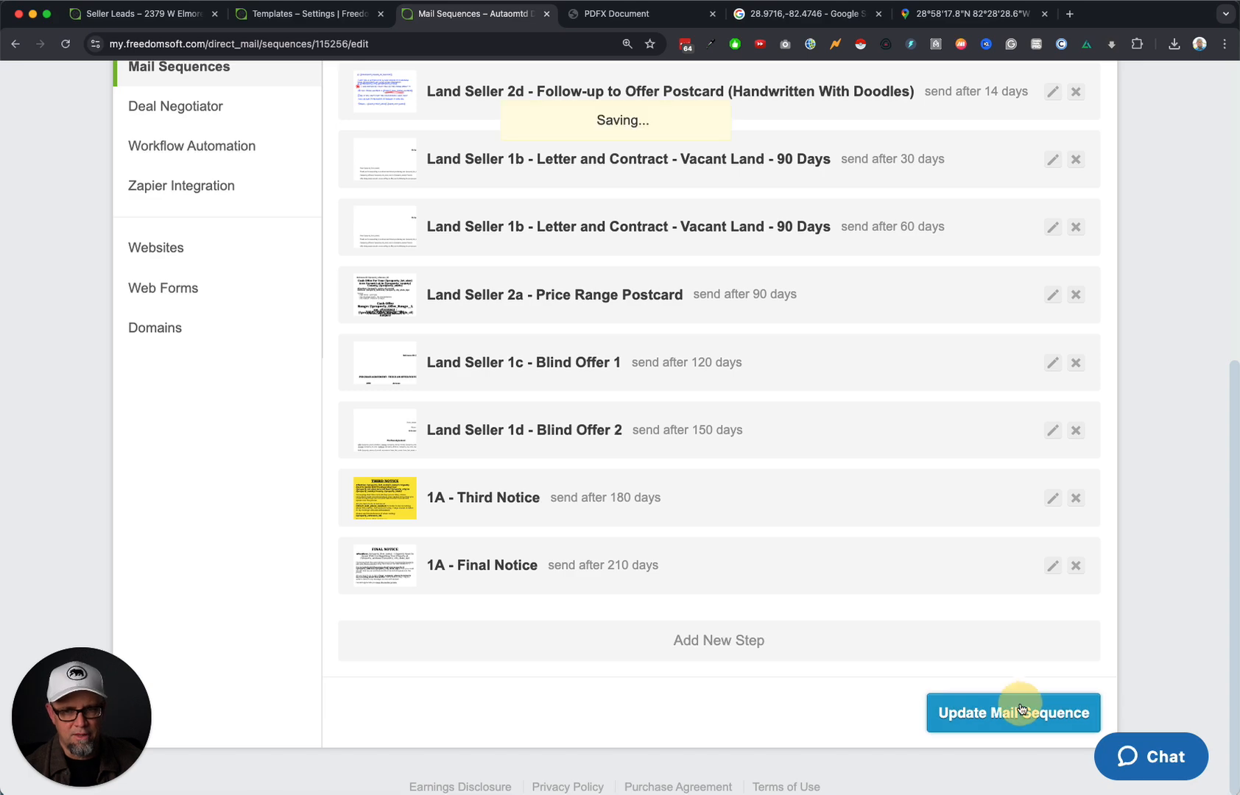
scroll(911, 686, up, 10)
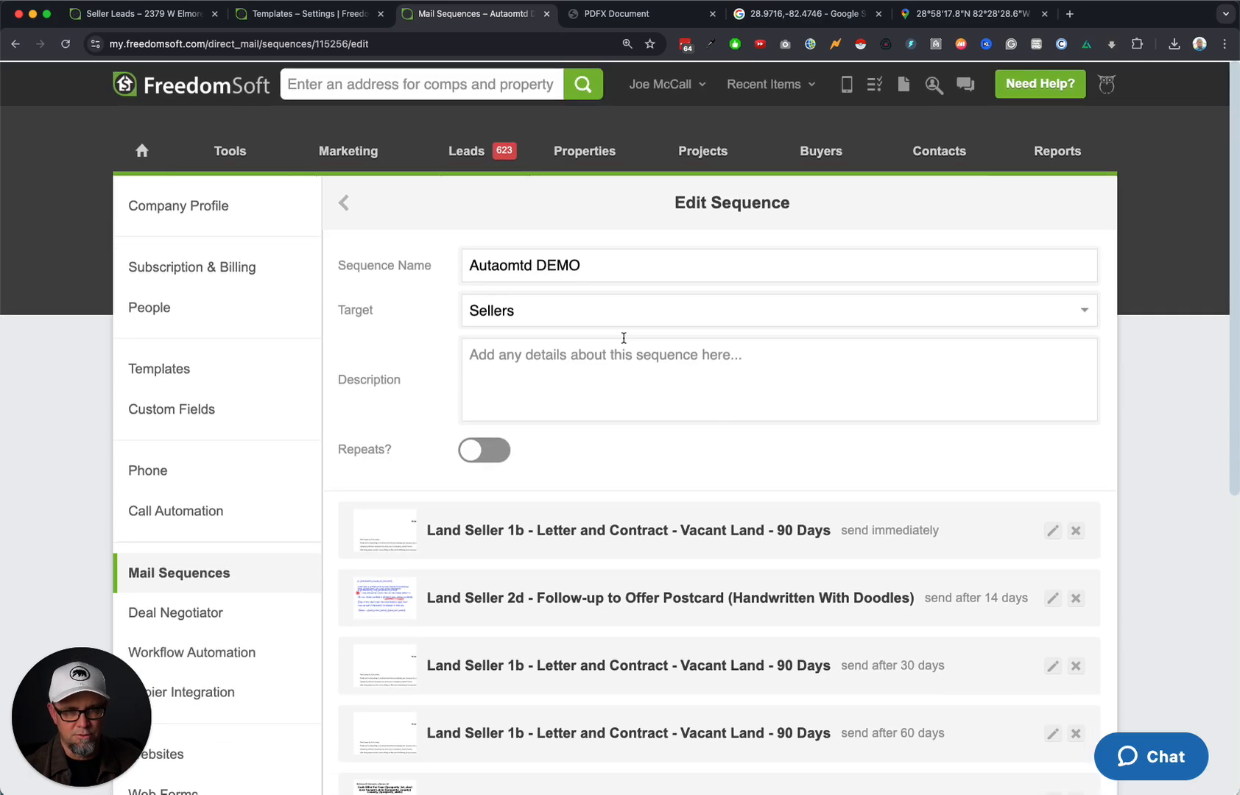
click(203, 571)
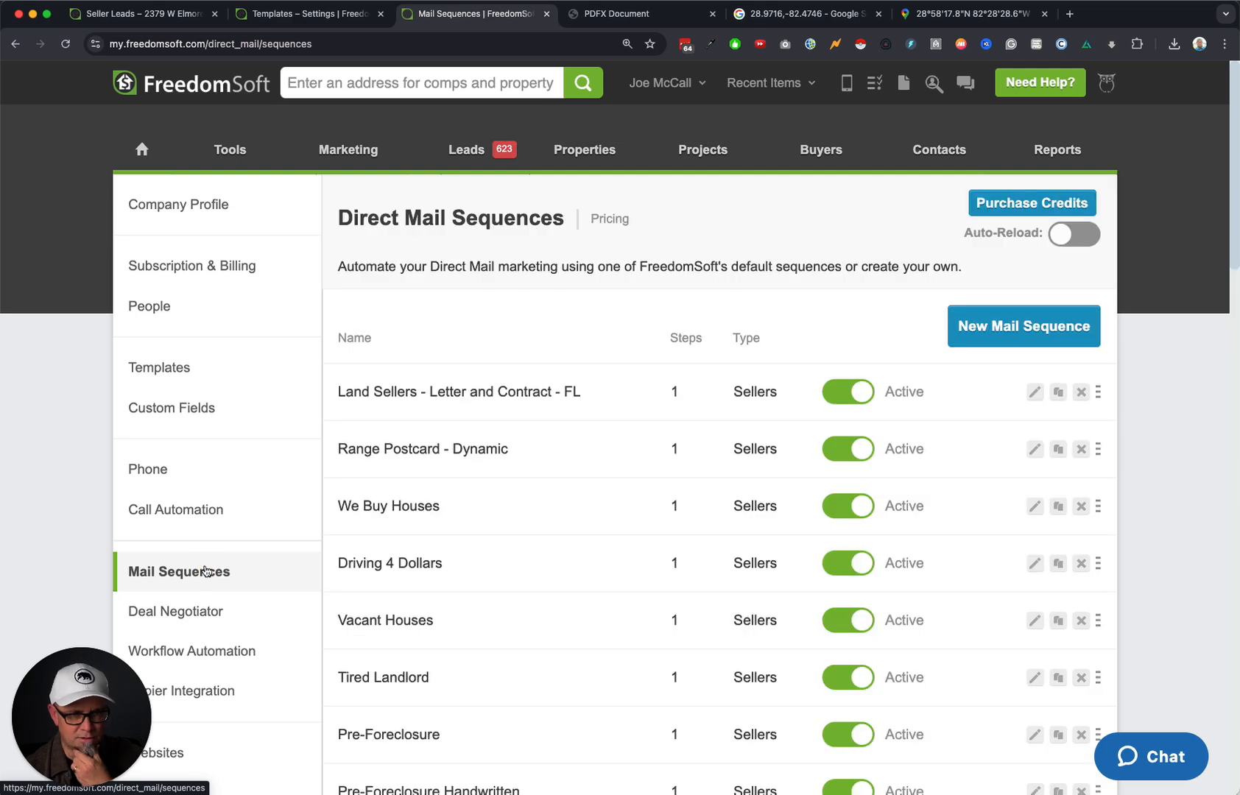
Open the main vacant land workflow for editing in the workflow automation settings.
click(207, 651)
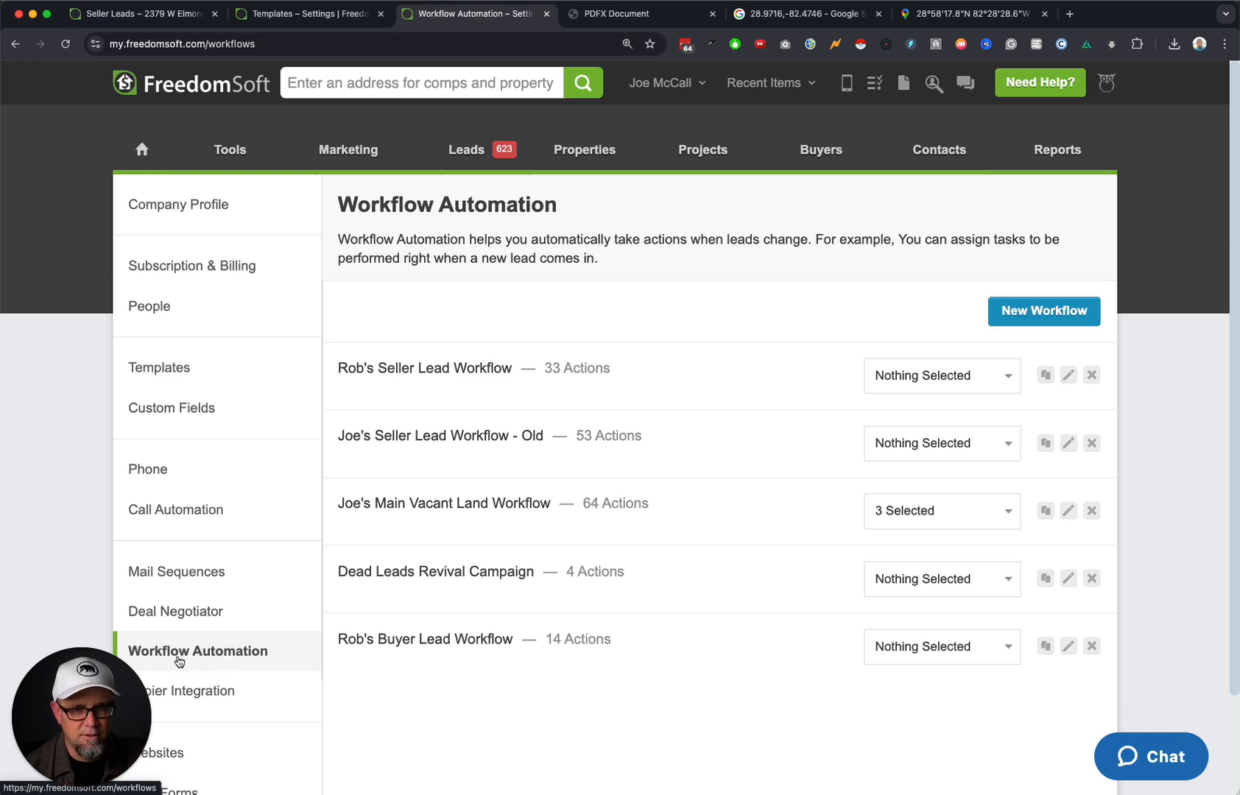
click(1068, 512)
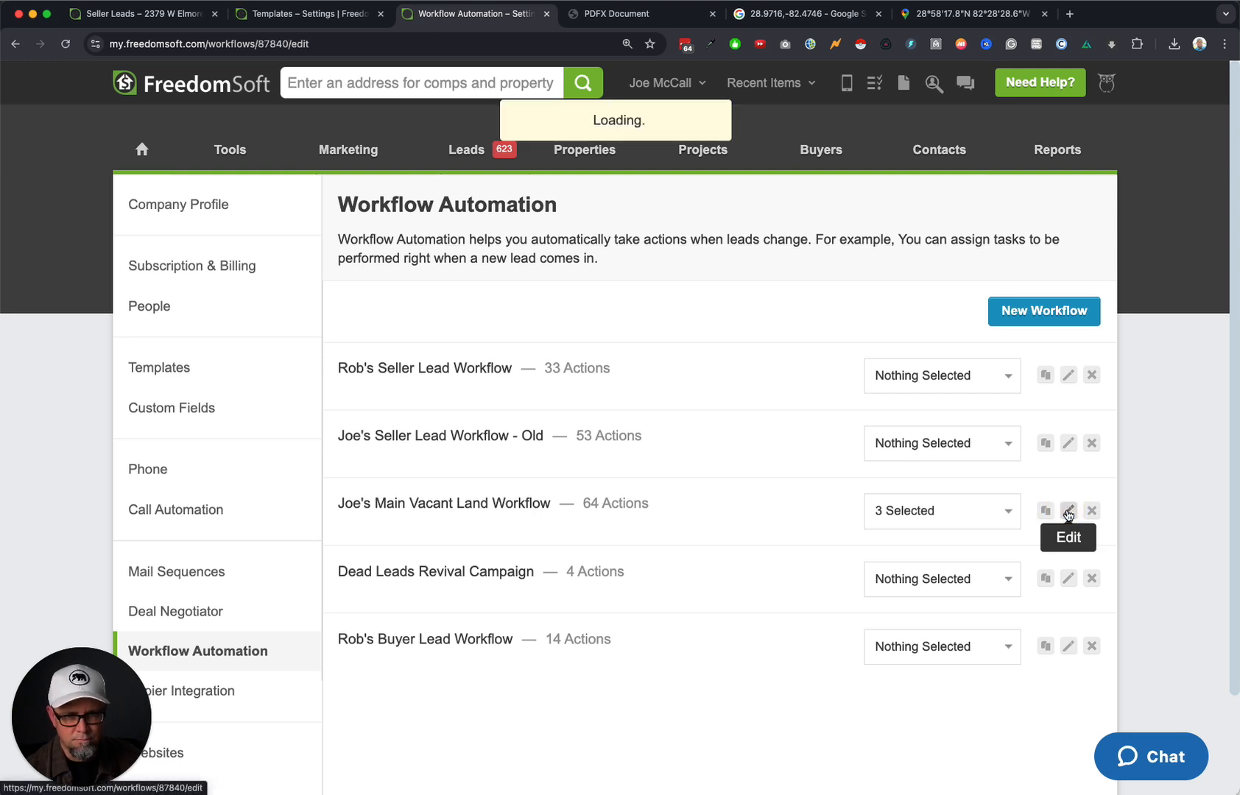
scroll(921, 558, down, 1)
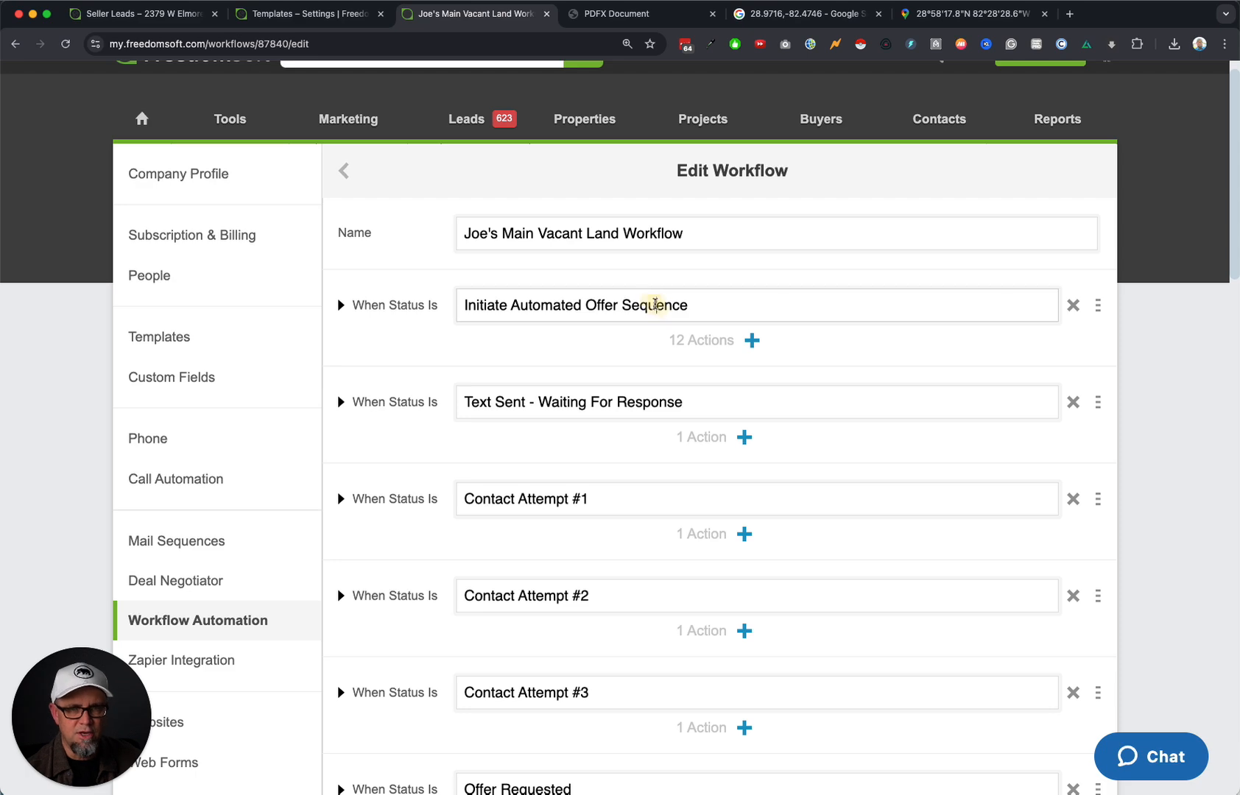
triple_click(654, 305)
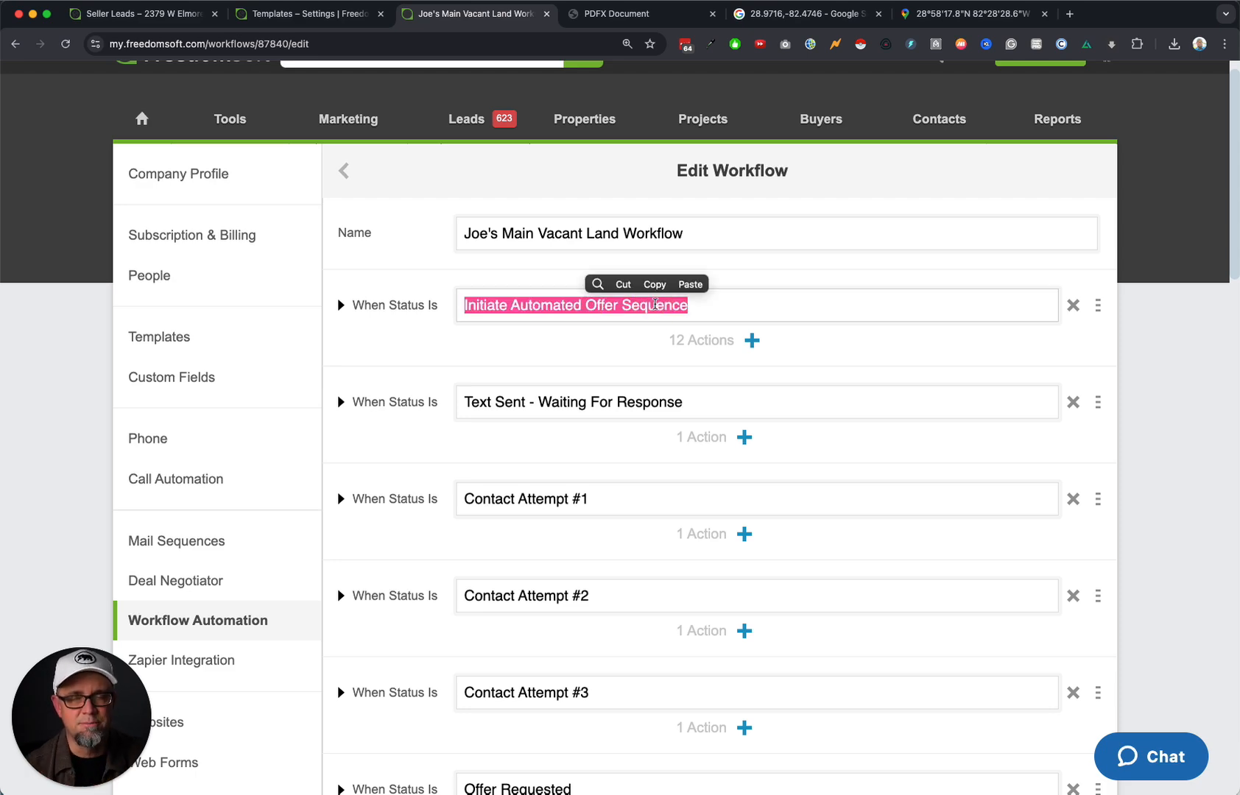
scroll(619, 346, down, 20)
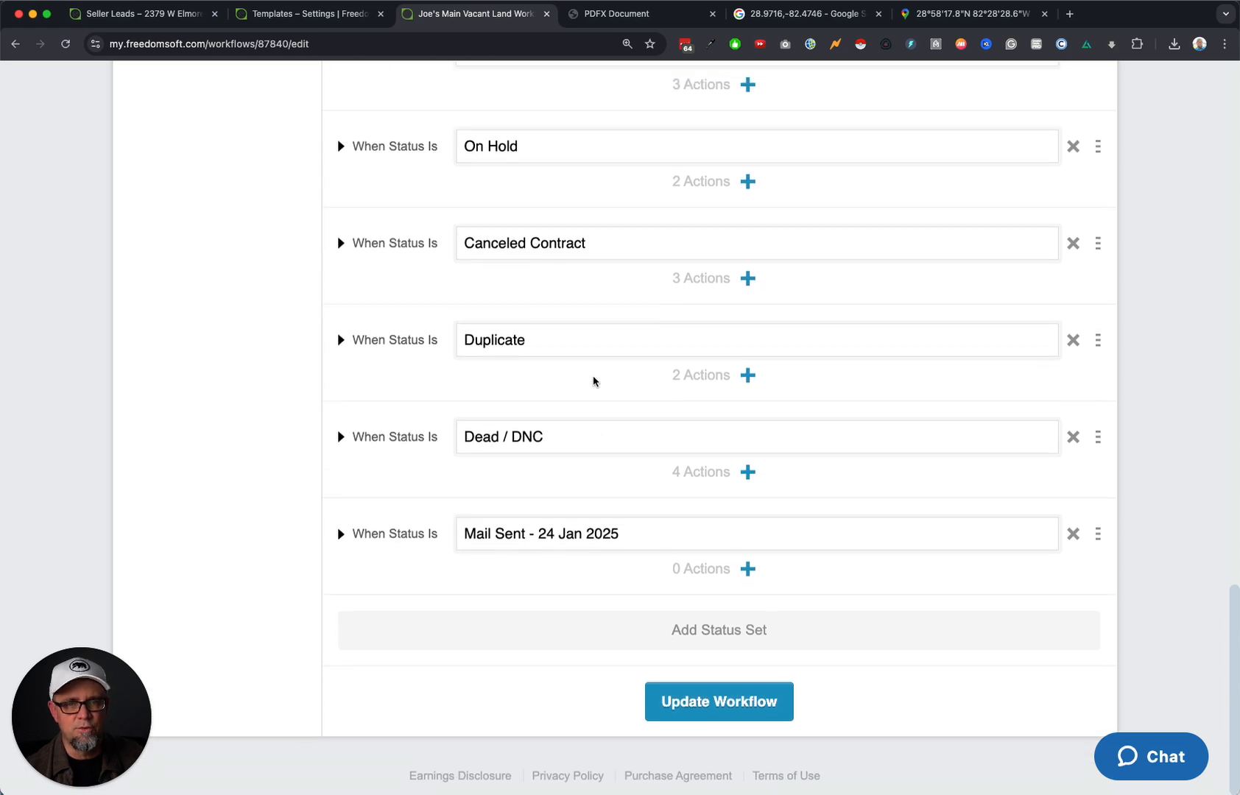
Add a status set with the custom status 'INITIATE OFFER SEQUENCE - DEMO'.
click(759, 640)
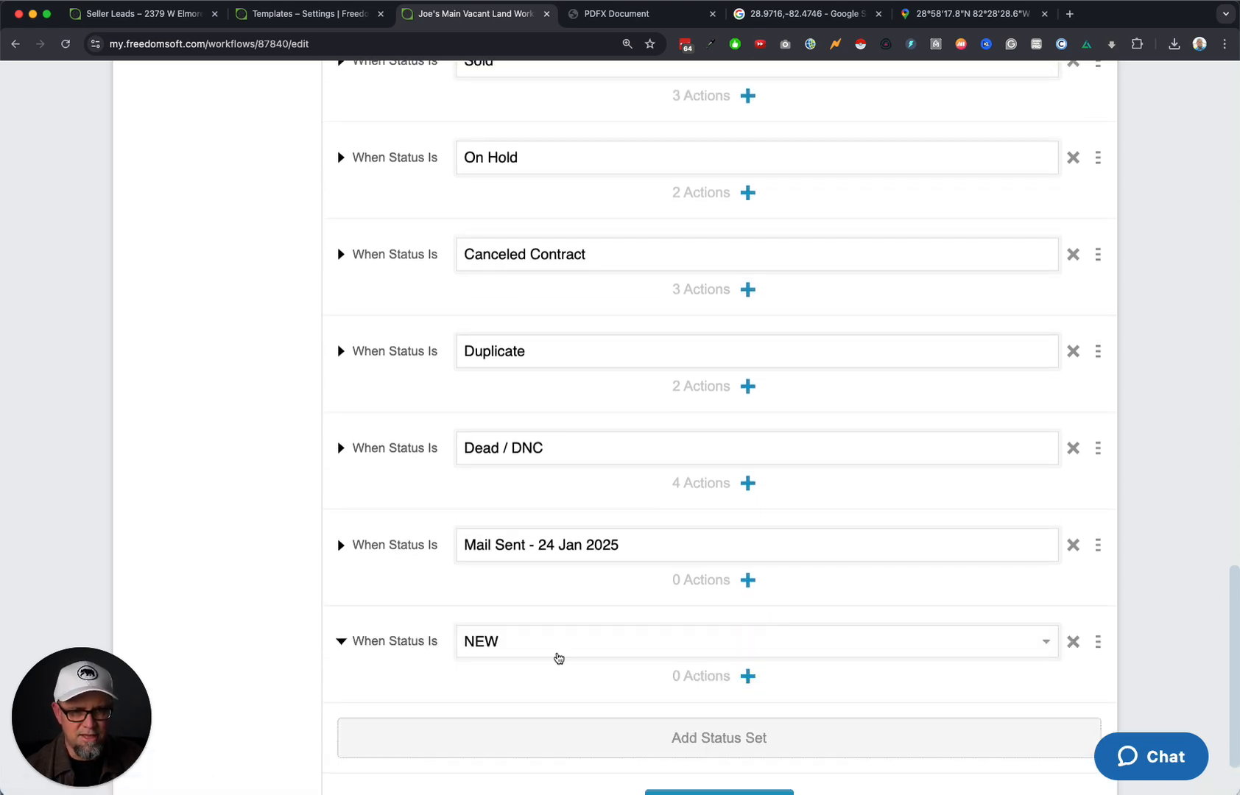
click(535, 651)
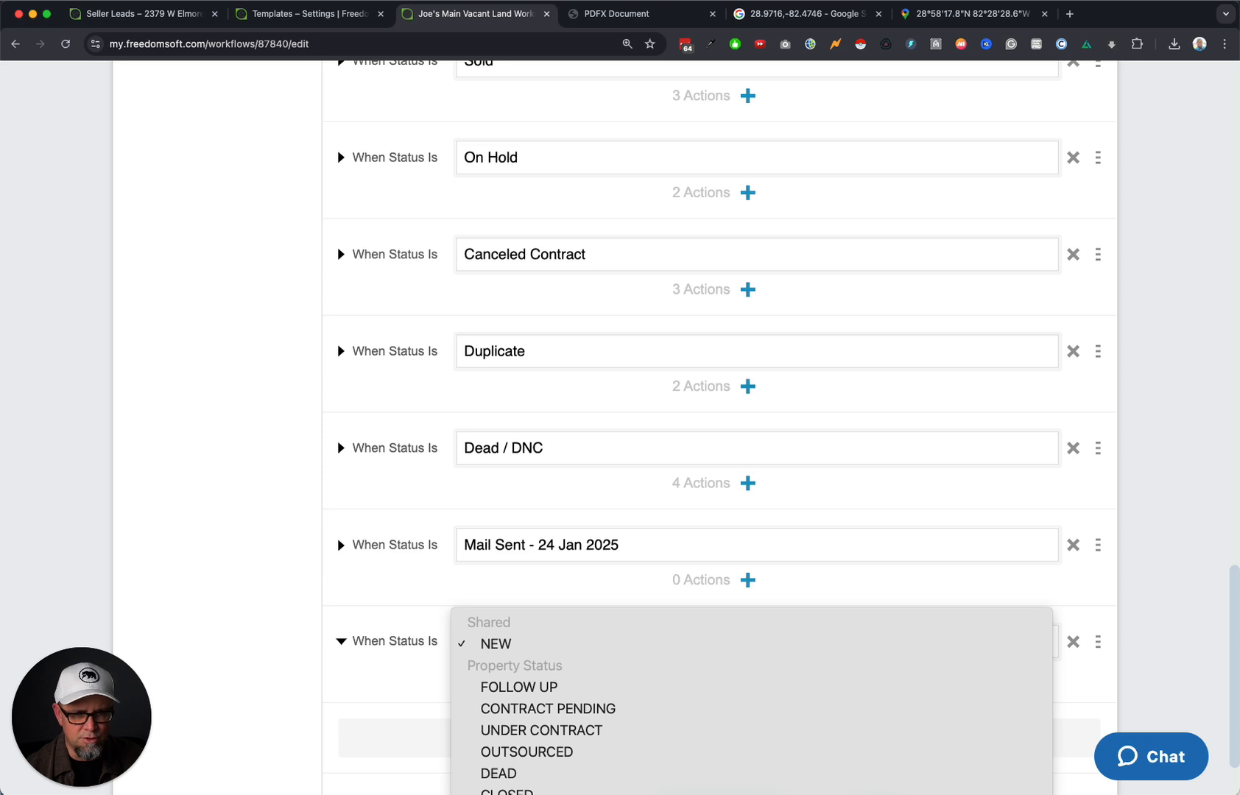
click(559, 702)
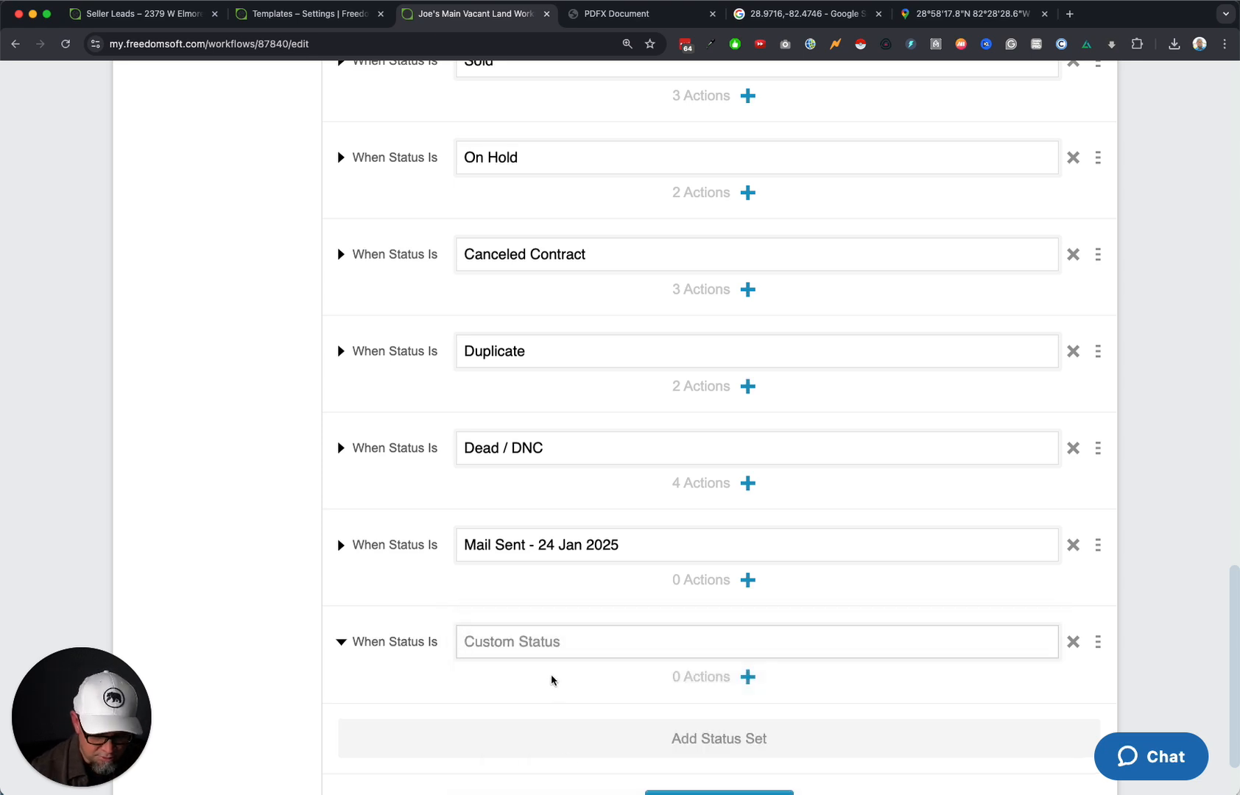
text(INIT)
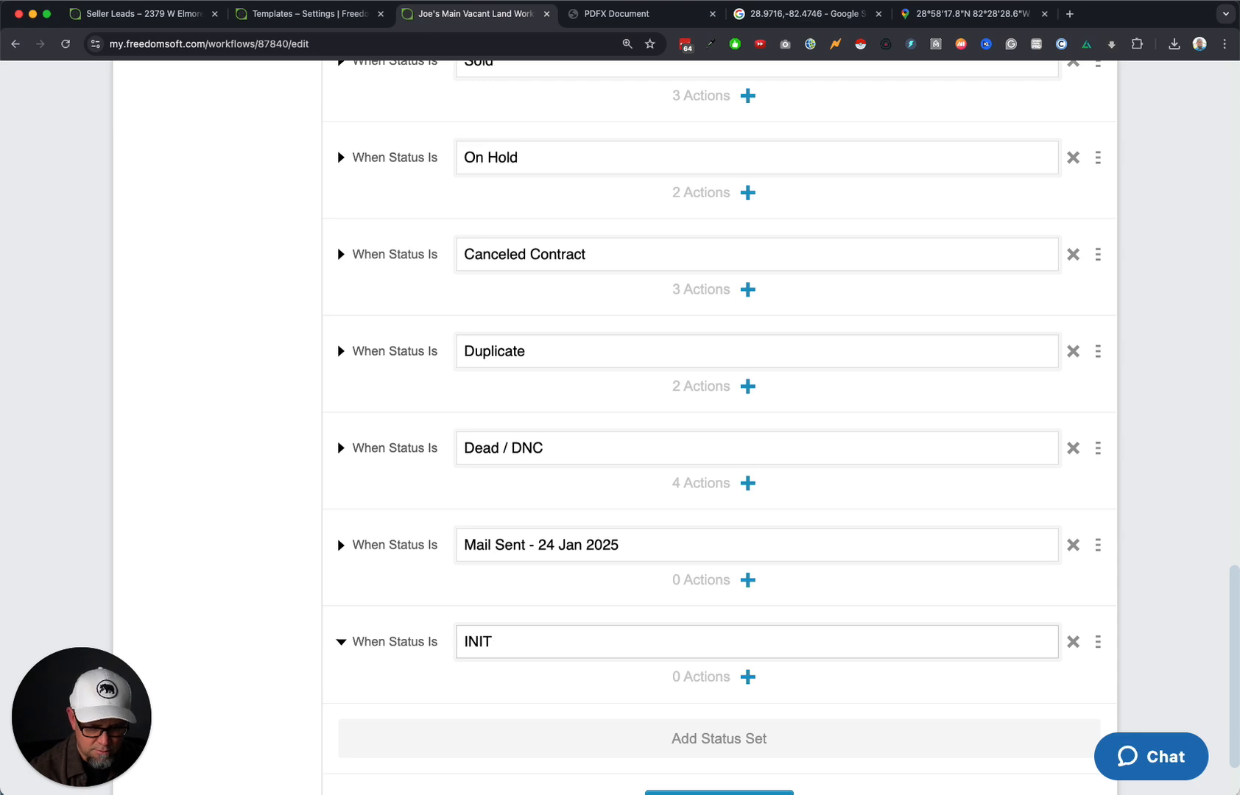
text(IATE OFFER )
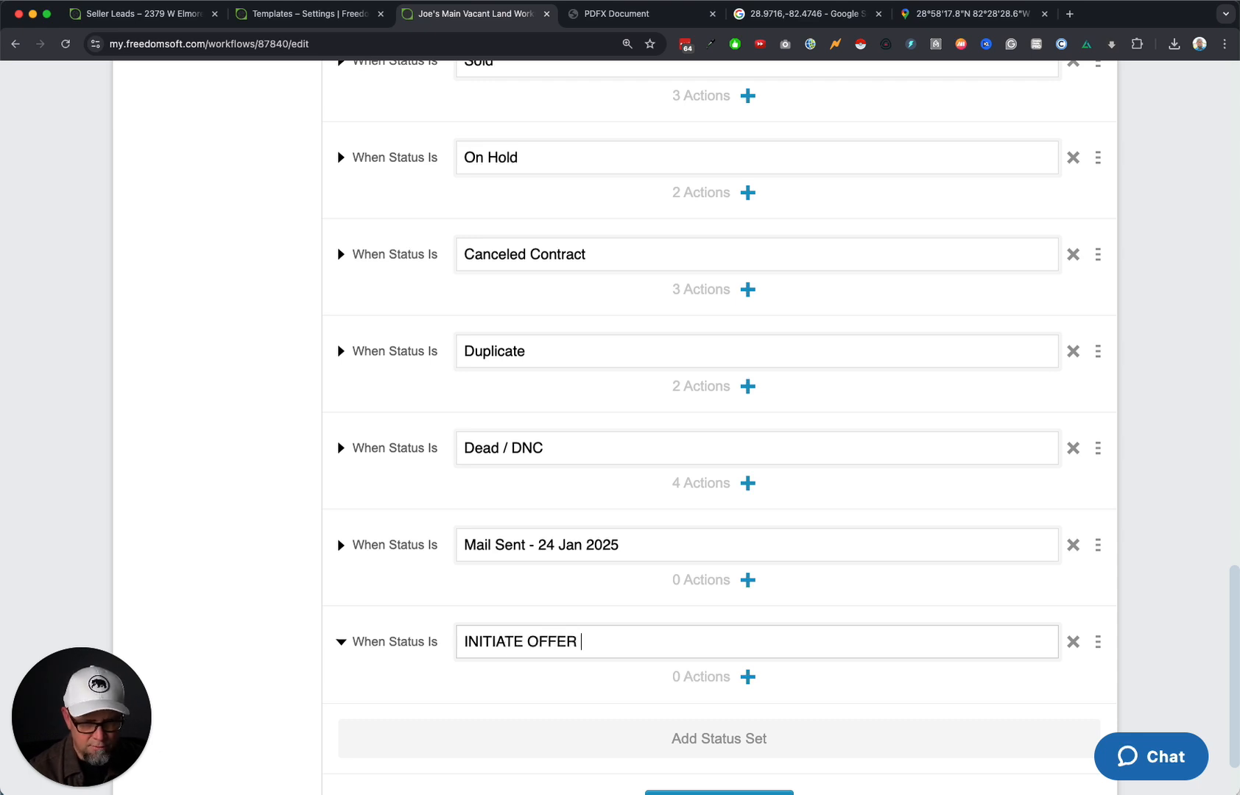
text(SEQUENCE)
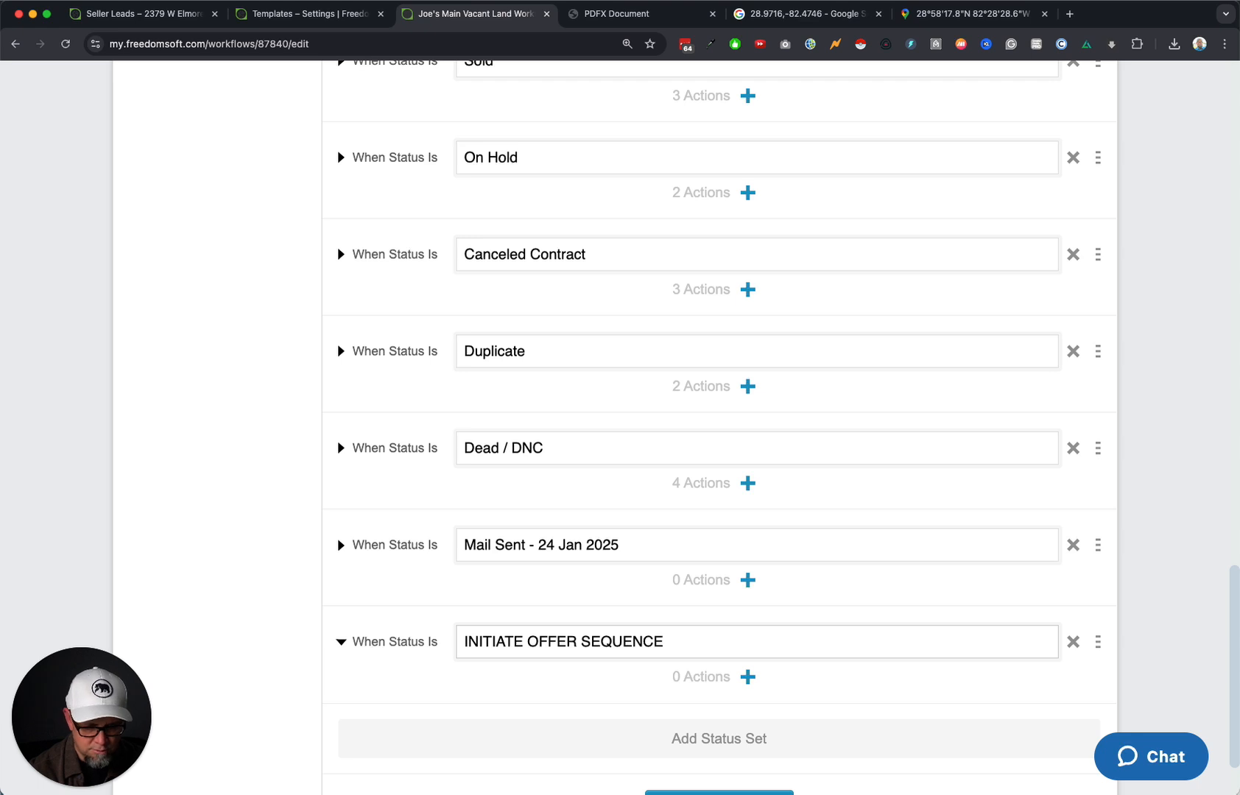
text( - DEMO)
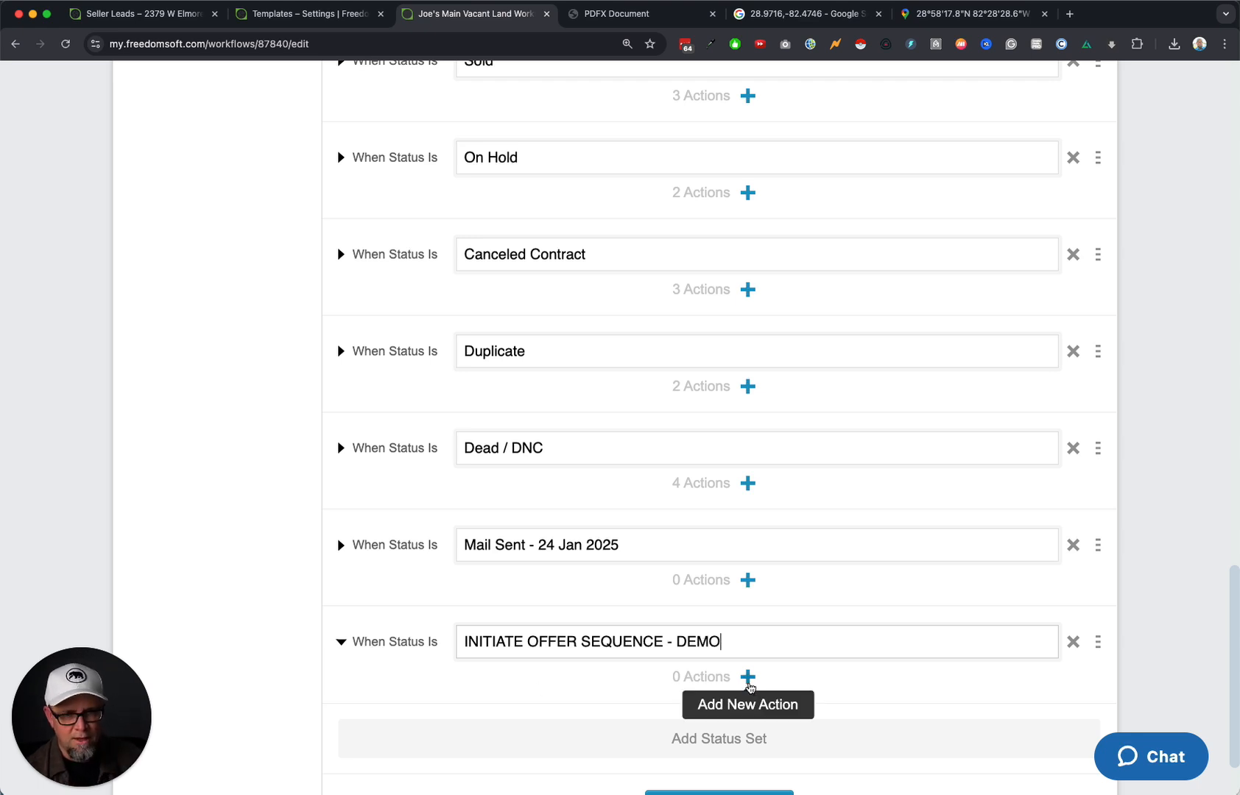
click(747, 676)
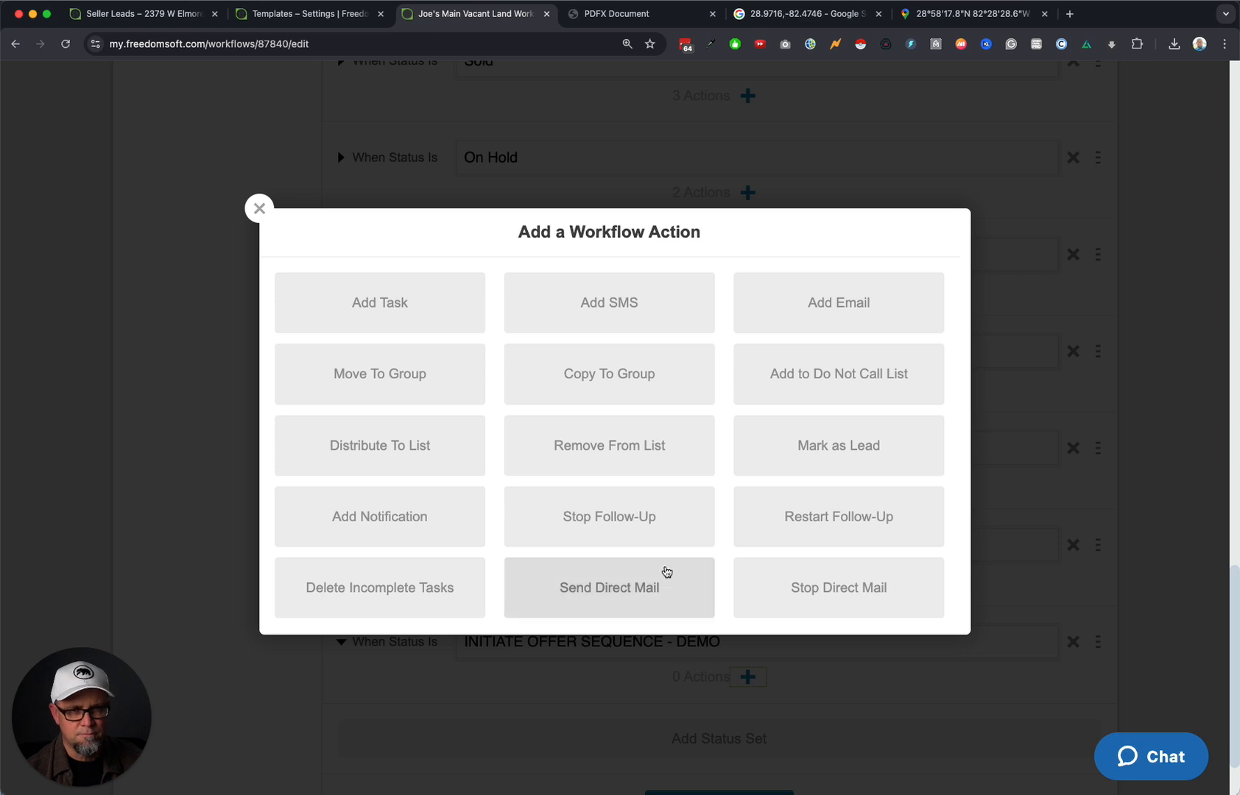
Add a Send Direct Mail action using the Autaomtd DEMO sequence, accepting the direct mail terms.
scroll(660, 549, down, 2)
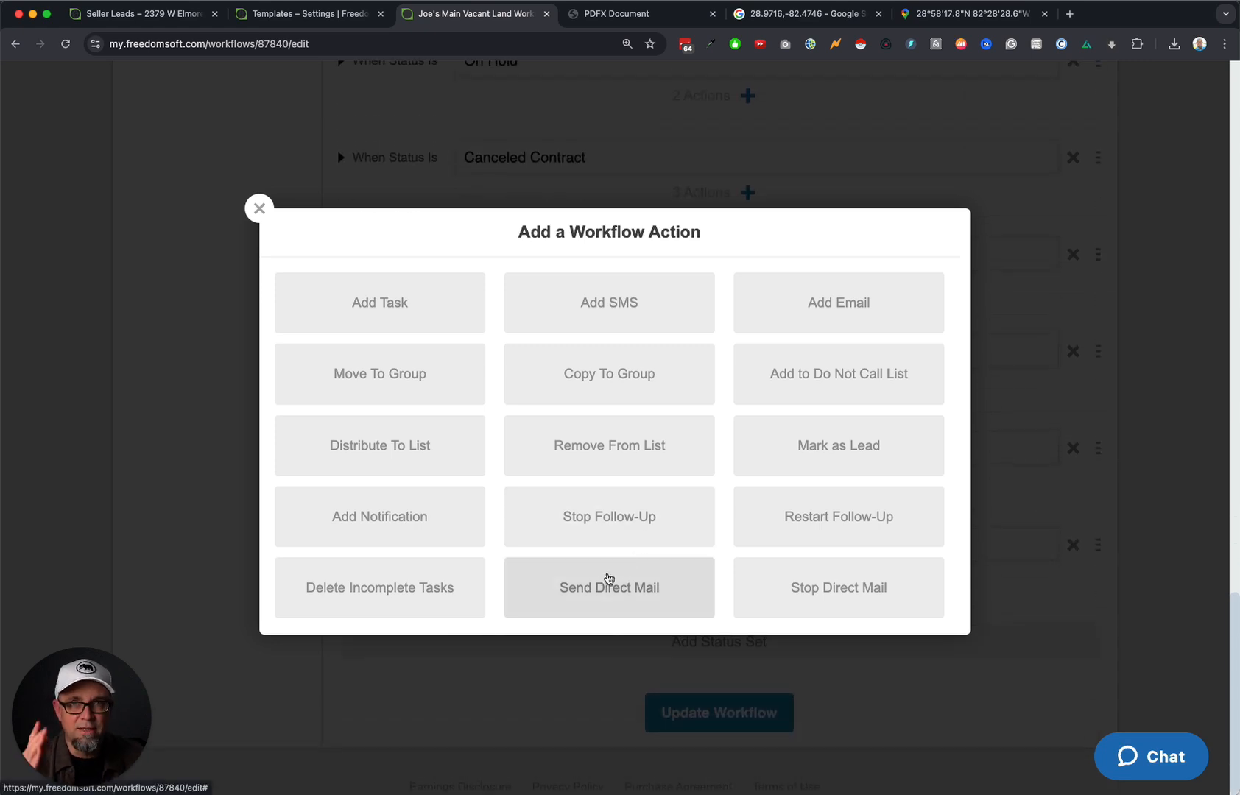
click(624, 604)
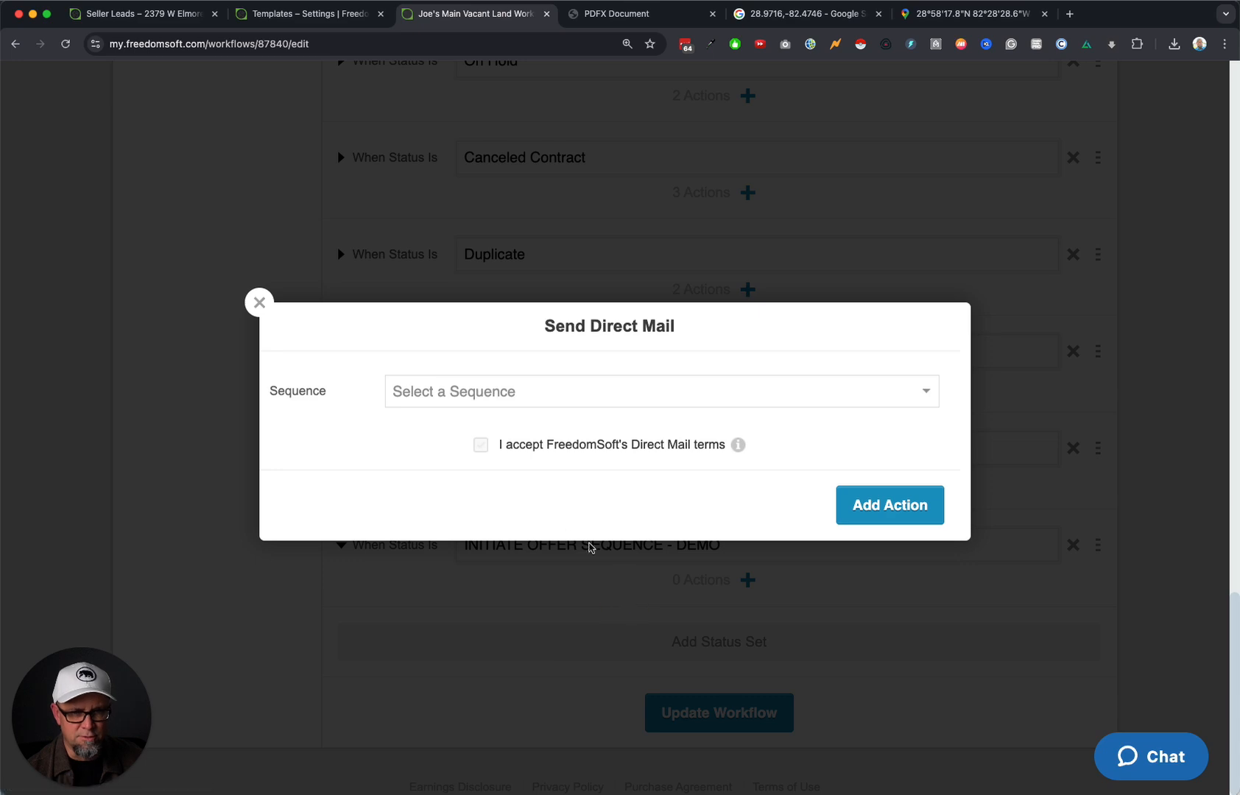
click(489, 394)
scroll(553, 641, down, 5)
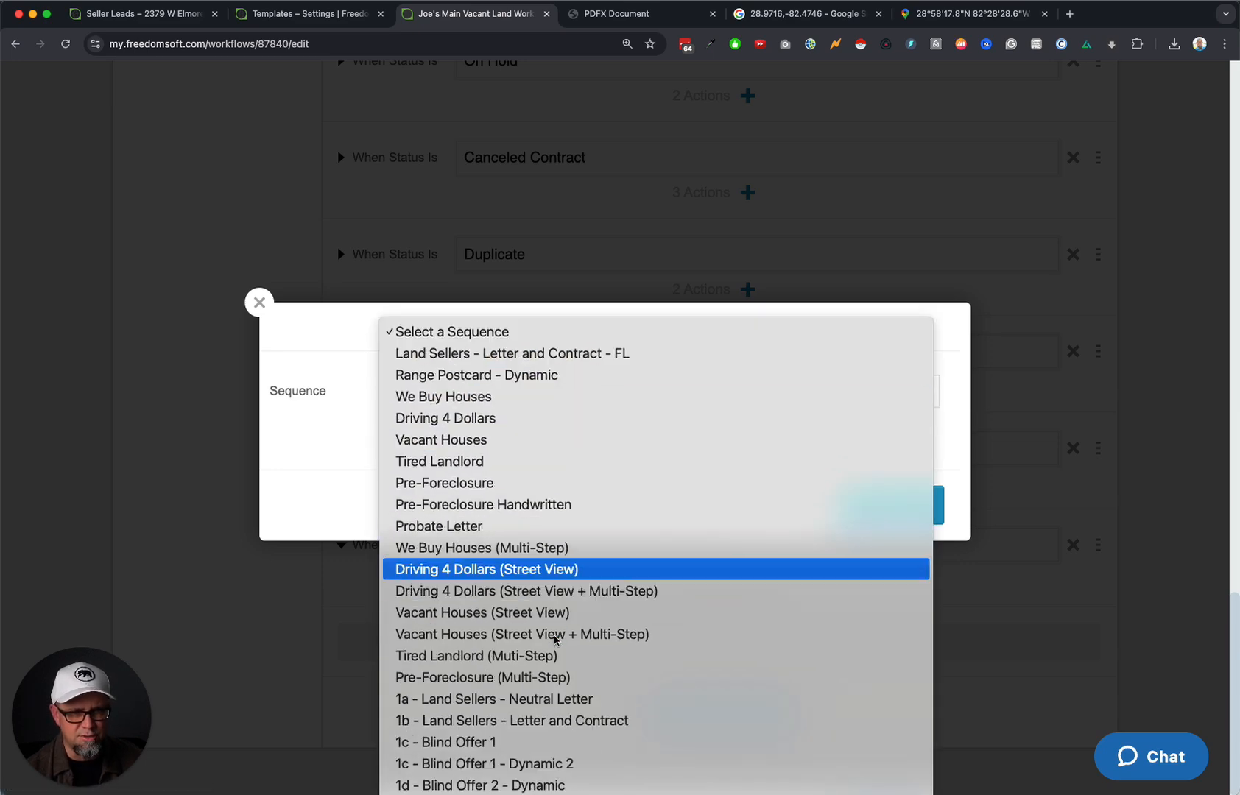
click(478, 792)
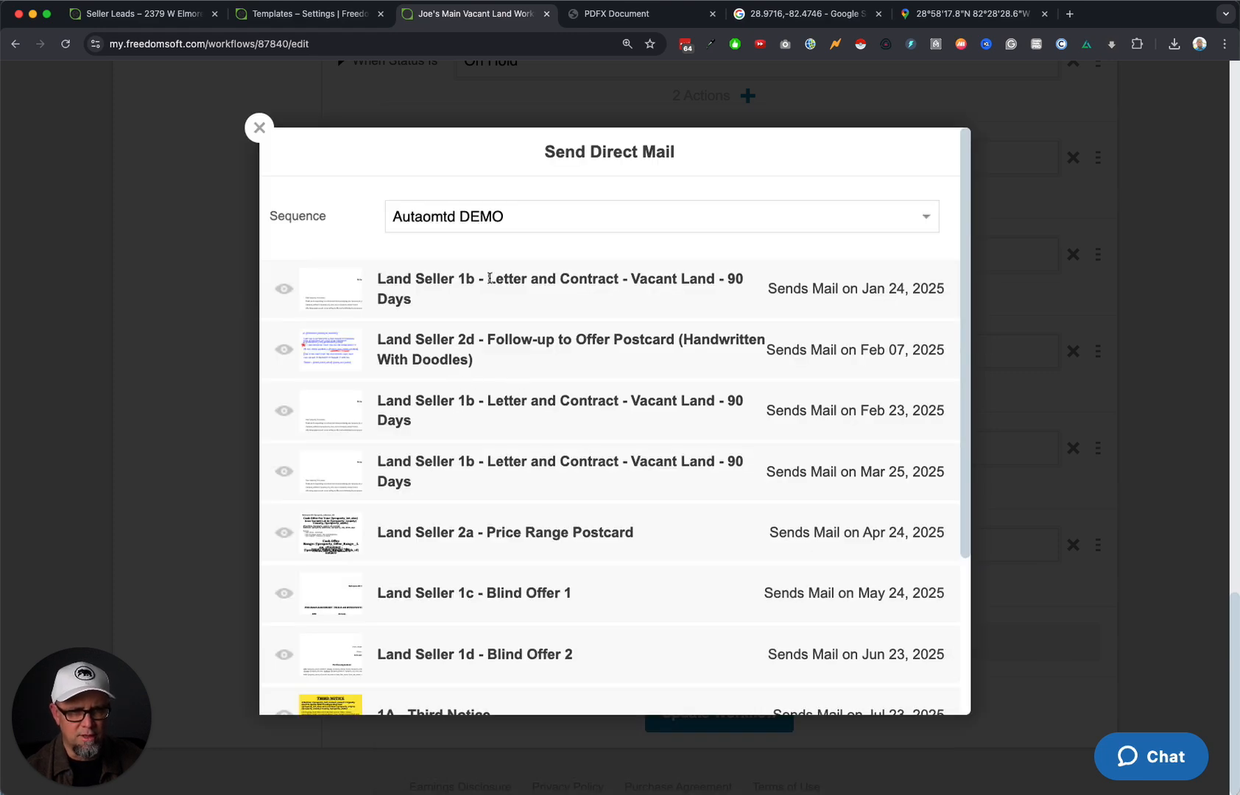
scroll(547, 608, down, 3)
click(481, 619)
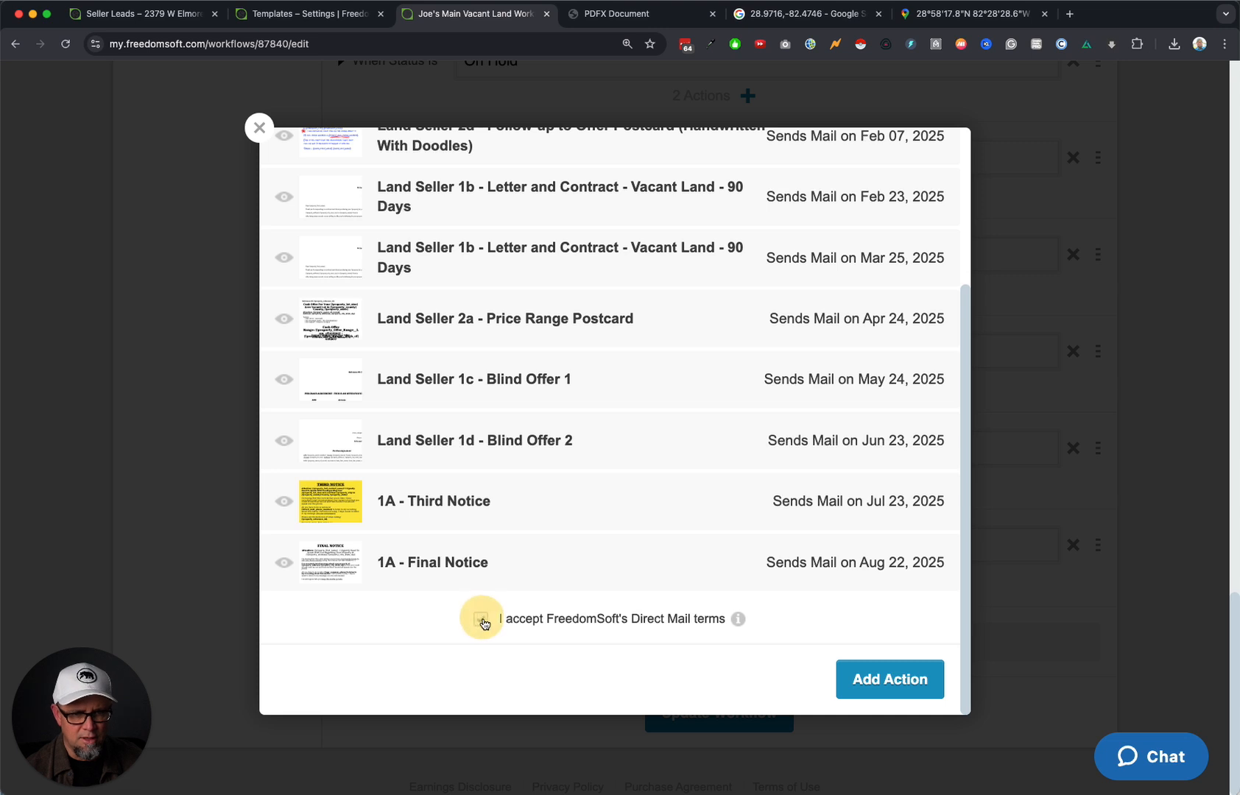
click(900, 672)
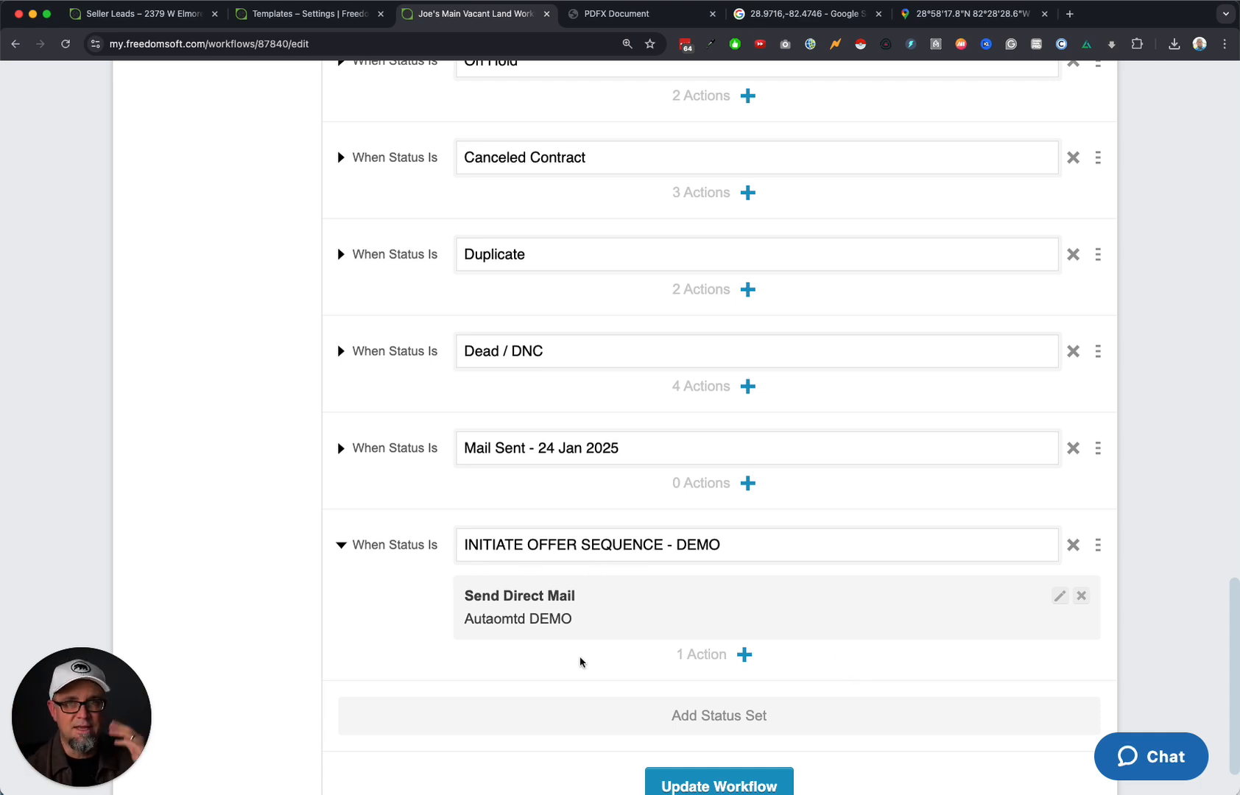
click(744, 655)
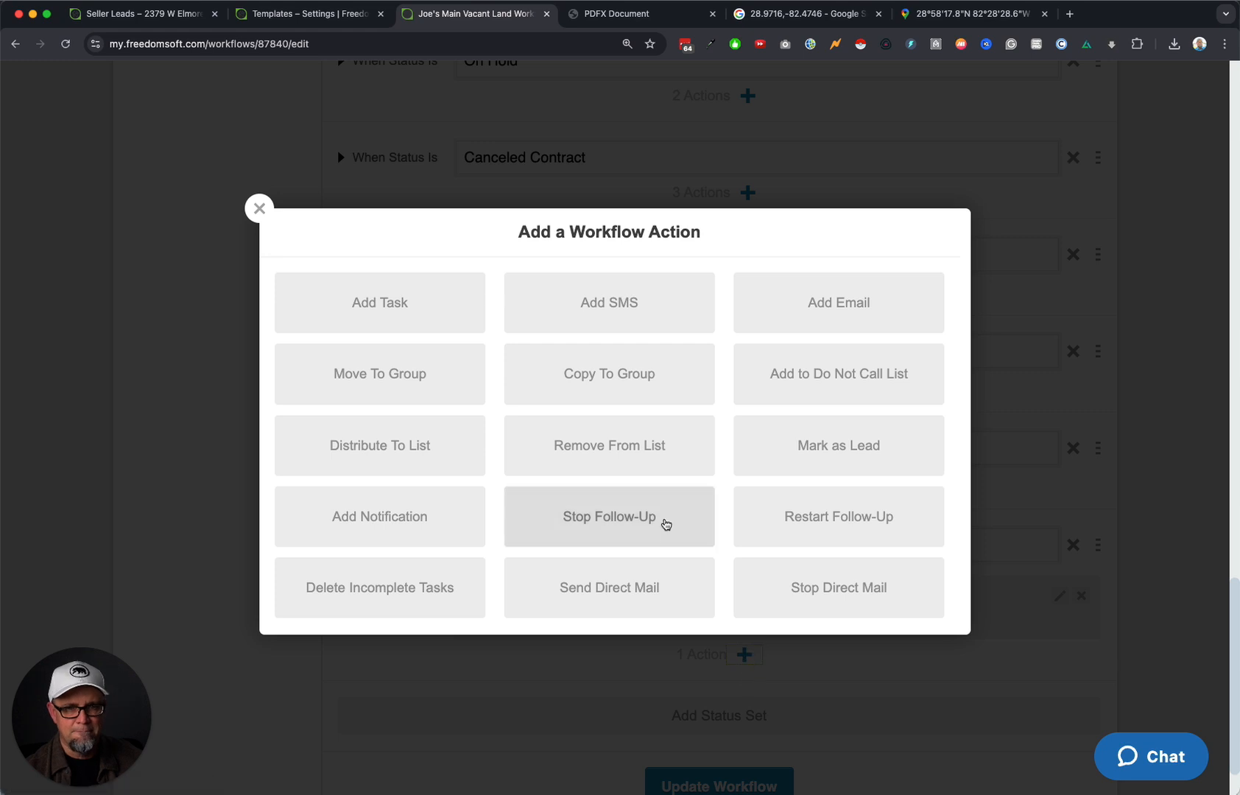
Write an SMS: 'Hi', the contact's full name field, then '- did you get my offer?' and a sign-off.
click(622, 323)
click(439, 258)
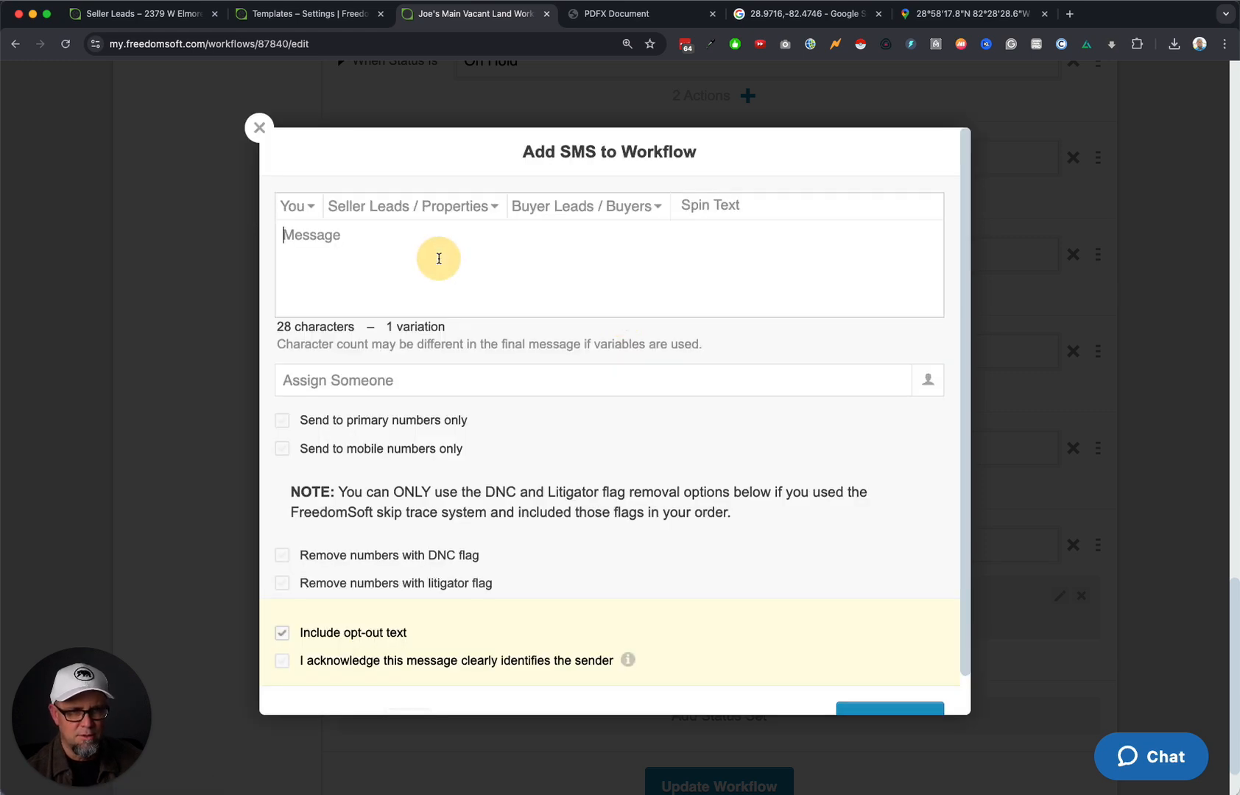
text(Hi)
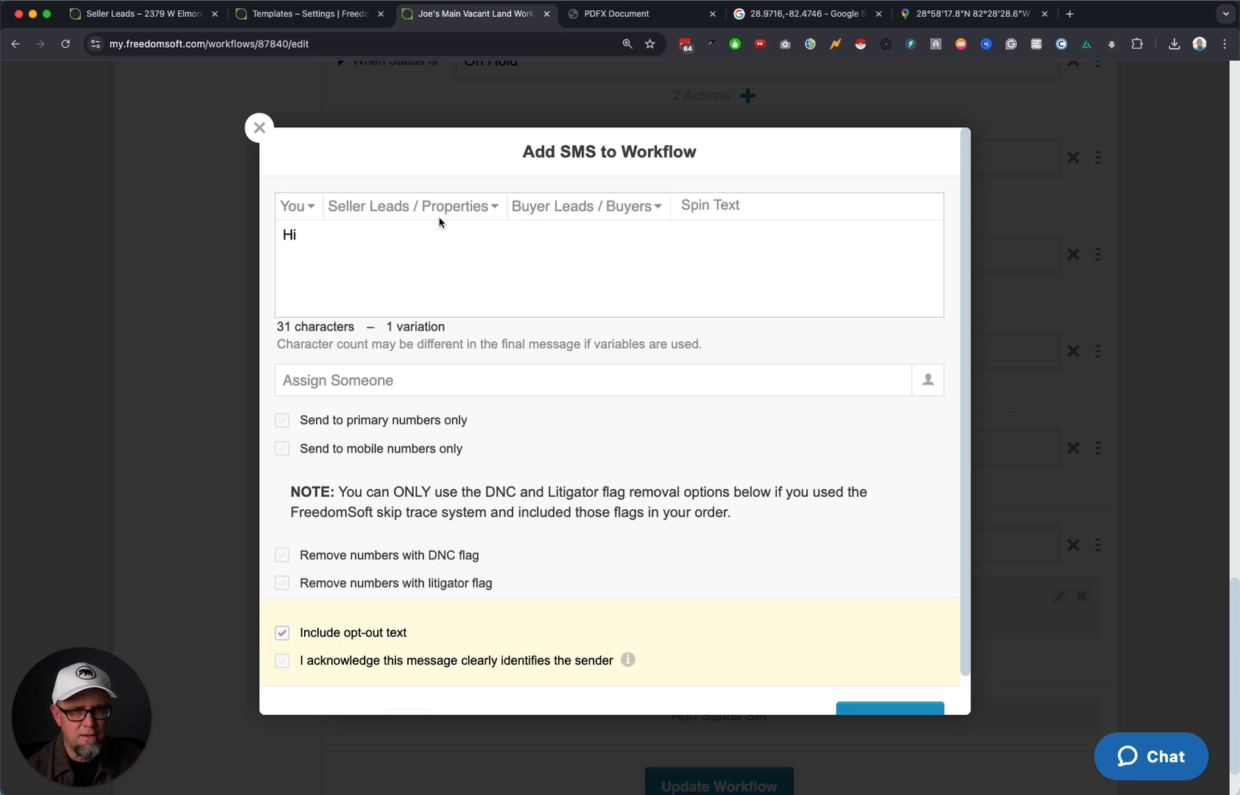
click(402, 210)
click(431, 233)
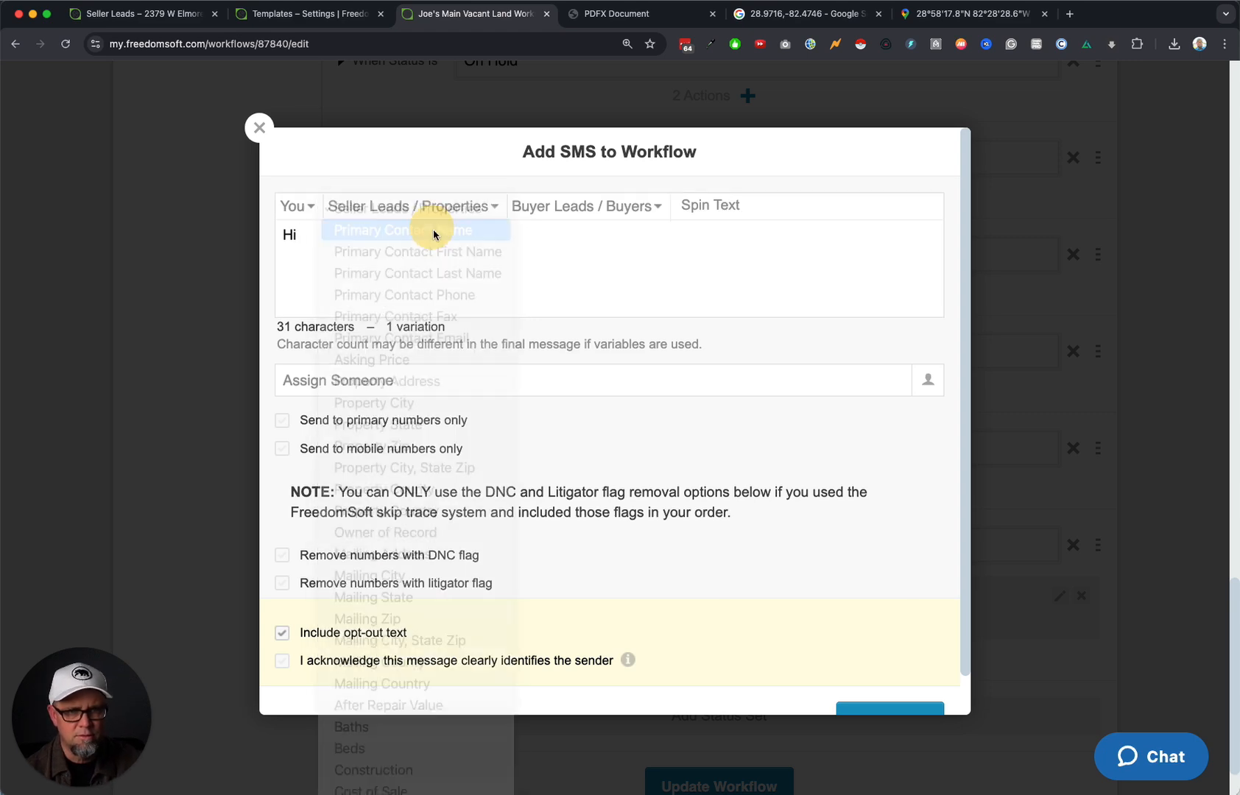
click(532, 237)
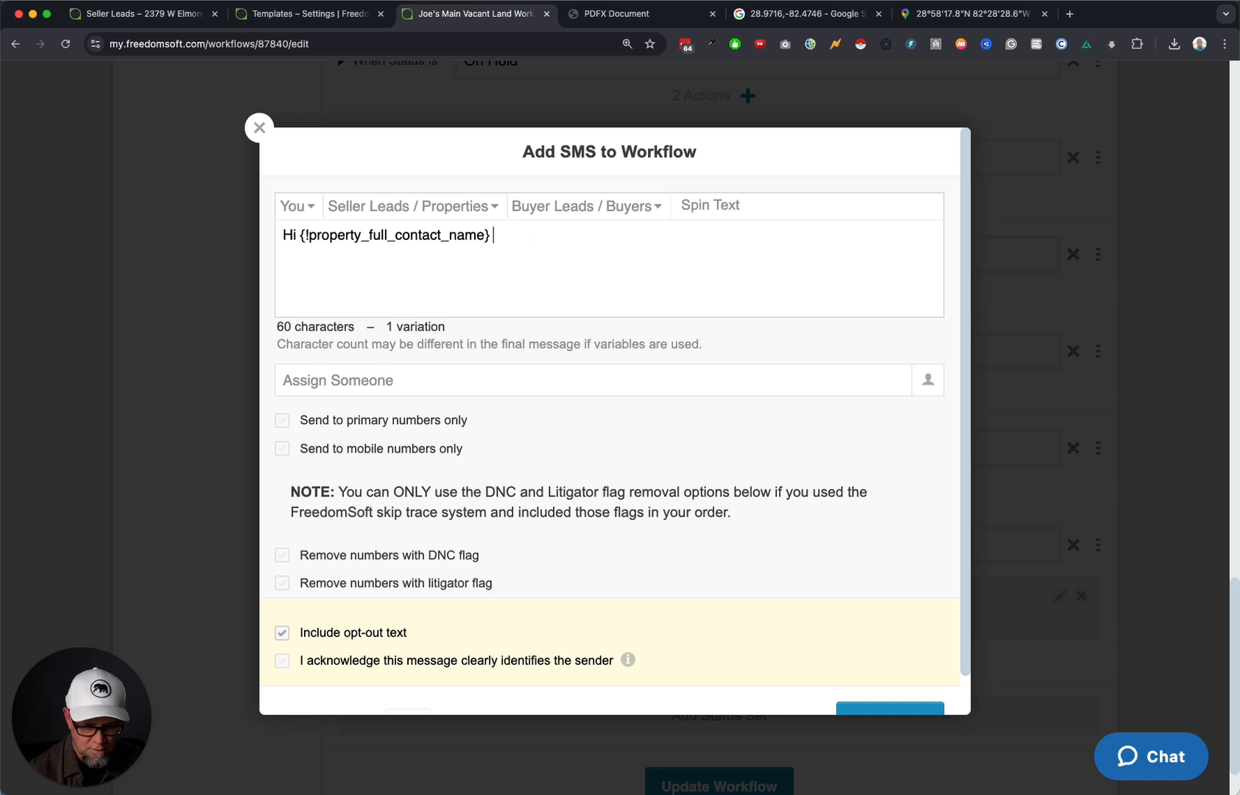
text(- did you get my of)
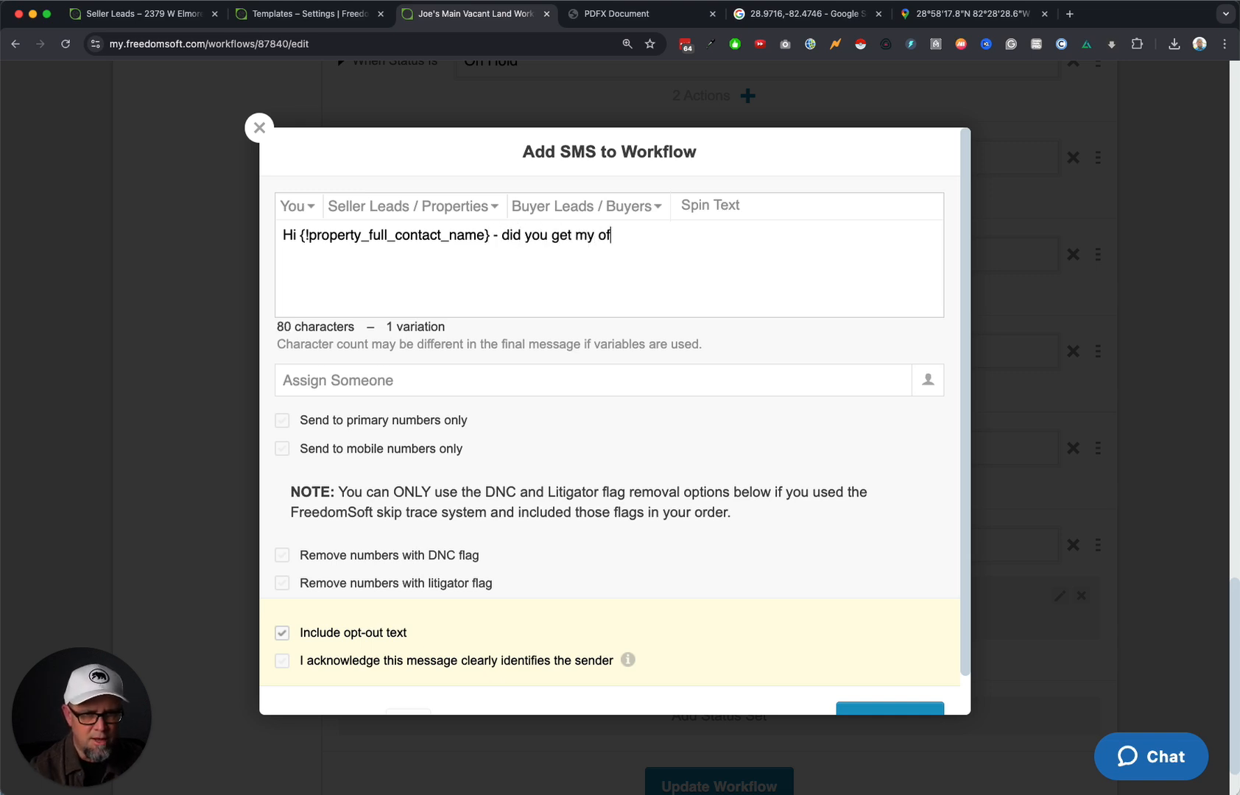
text(fer? - )
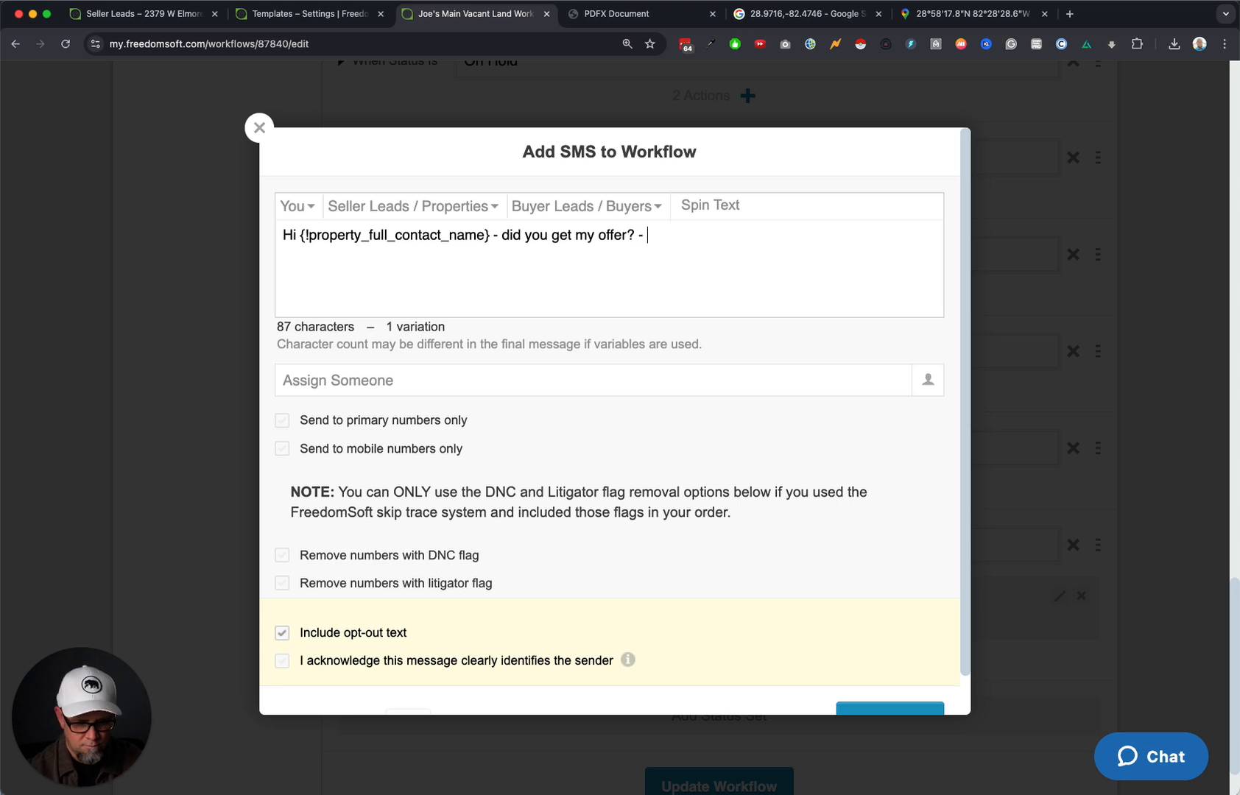
text(joe)
Assign the text to the team member, mobile numbers only, no opt-out text, 9-day delay, and add it.
click(408, 388)
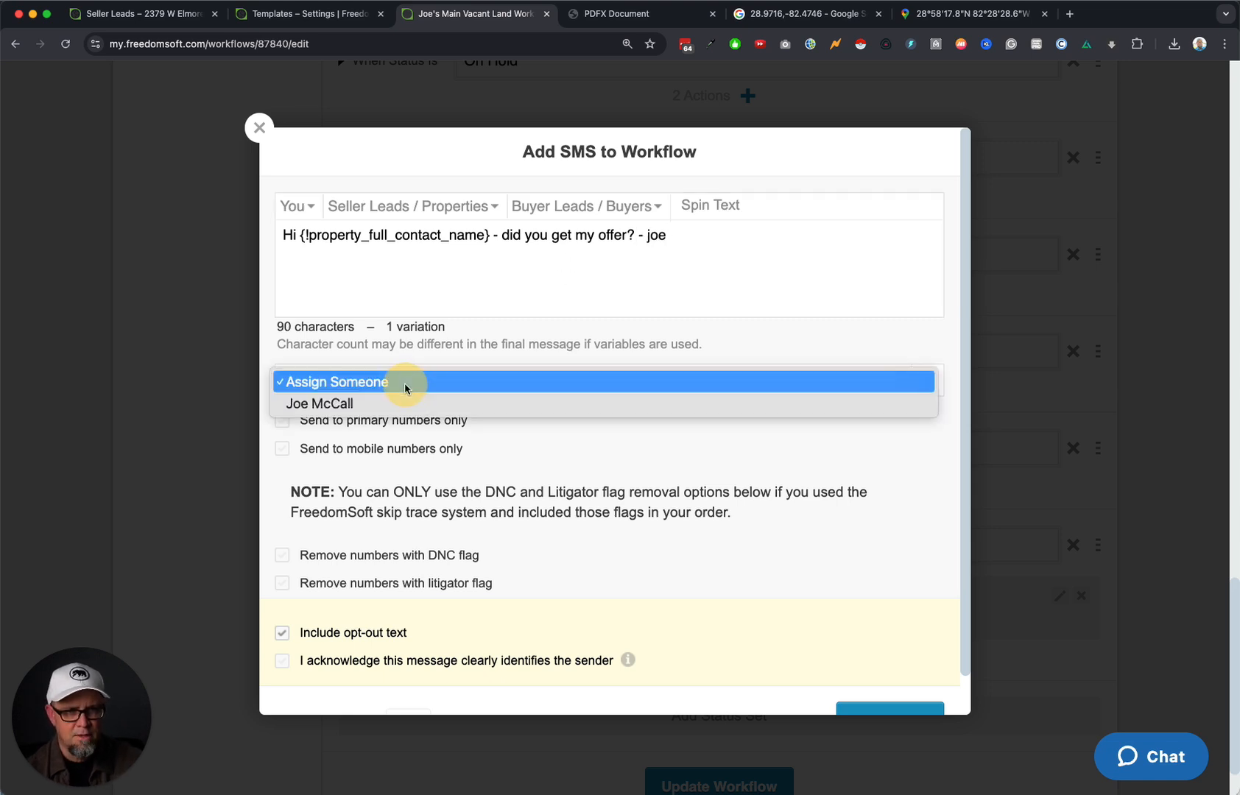
click(401, 404)
click(282, 449)
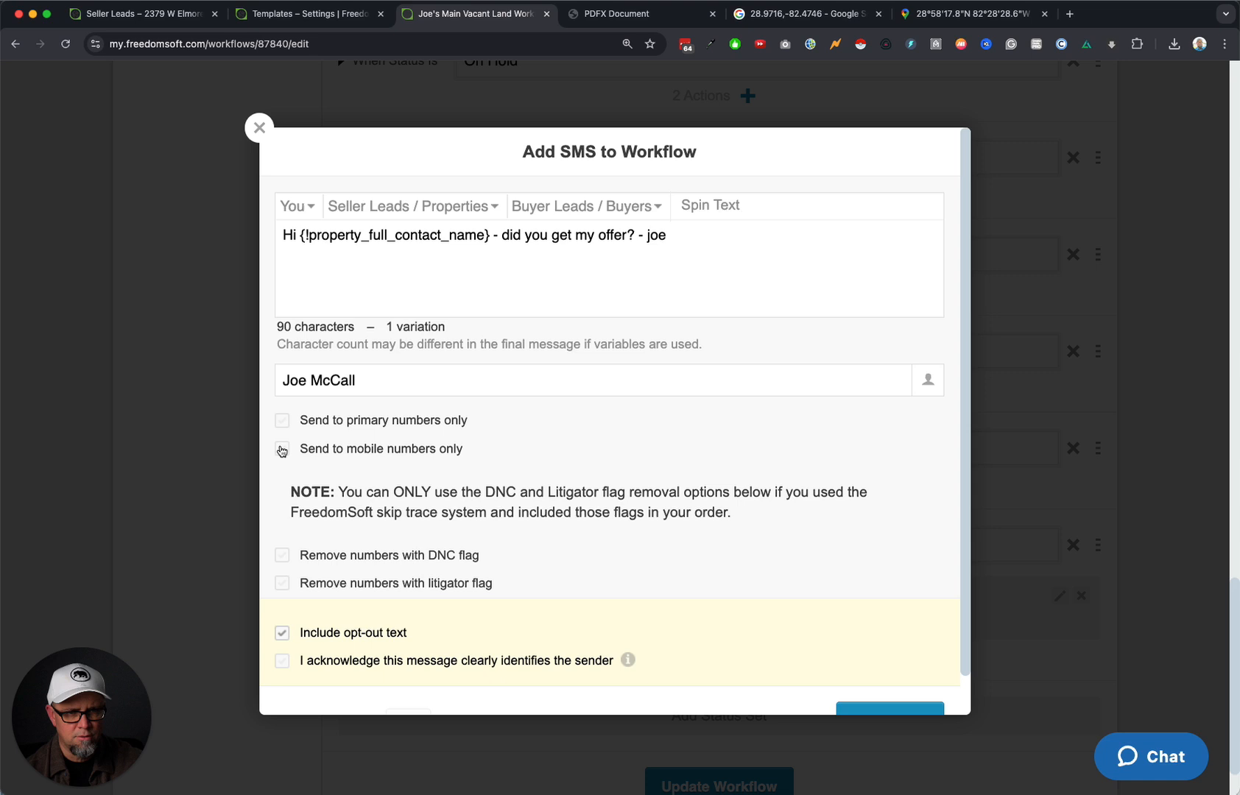
click(282, 633)
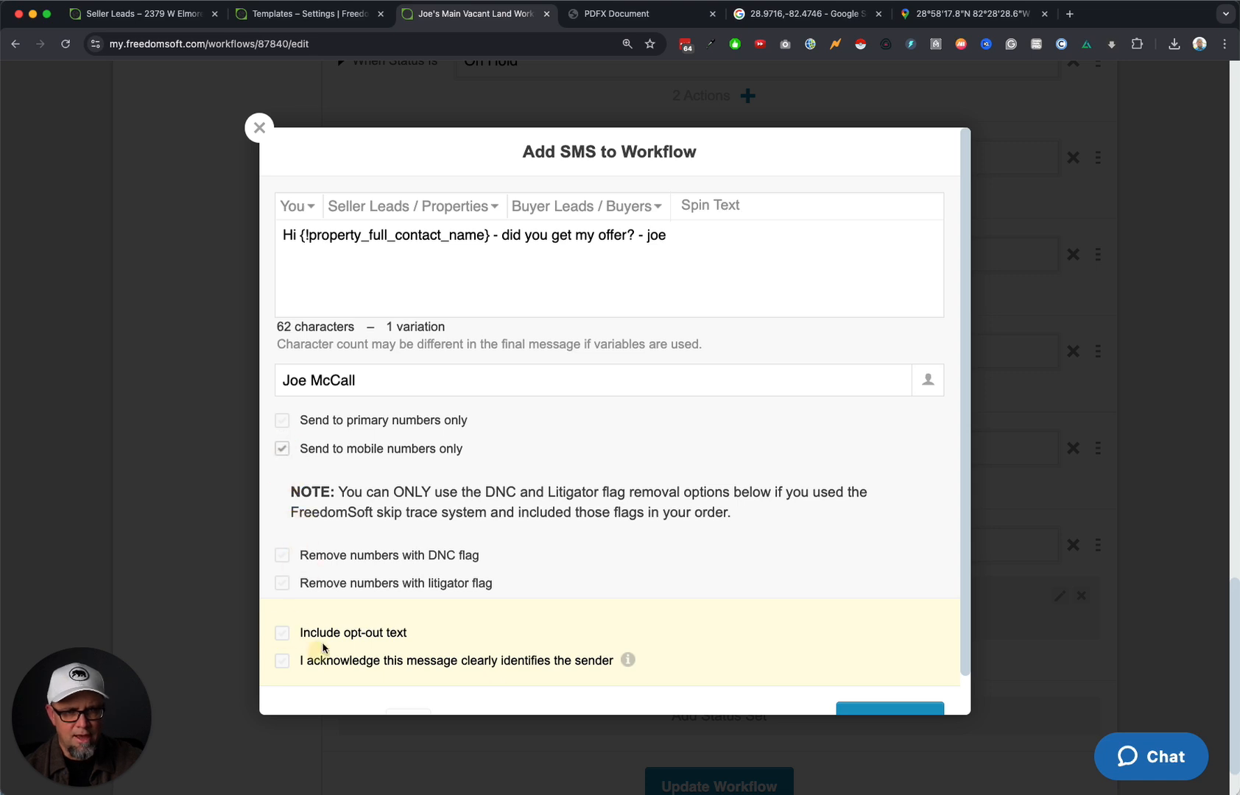
click(281, 663)
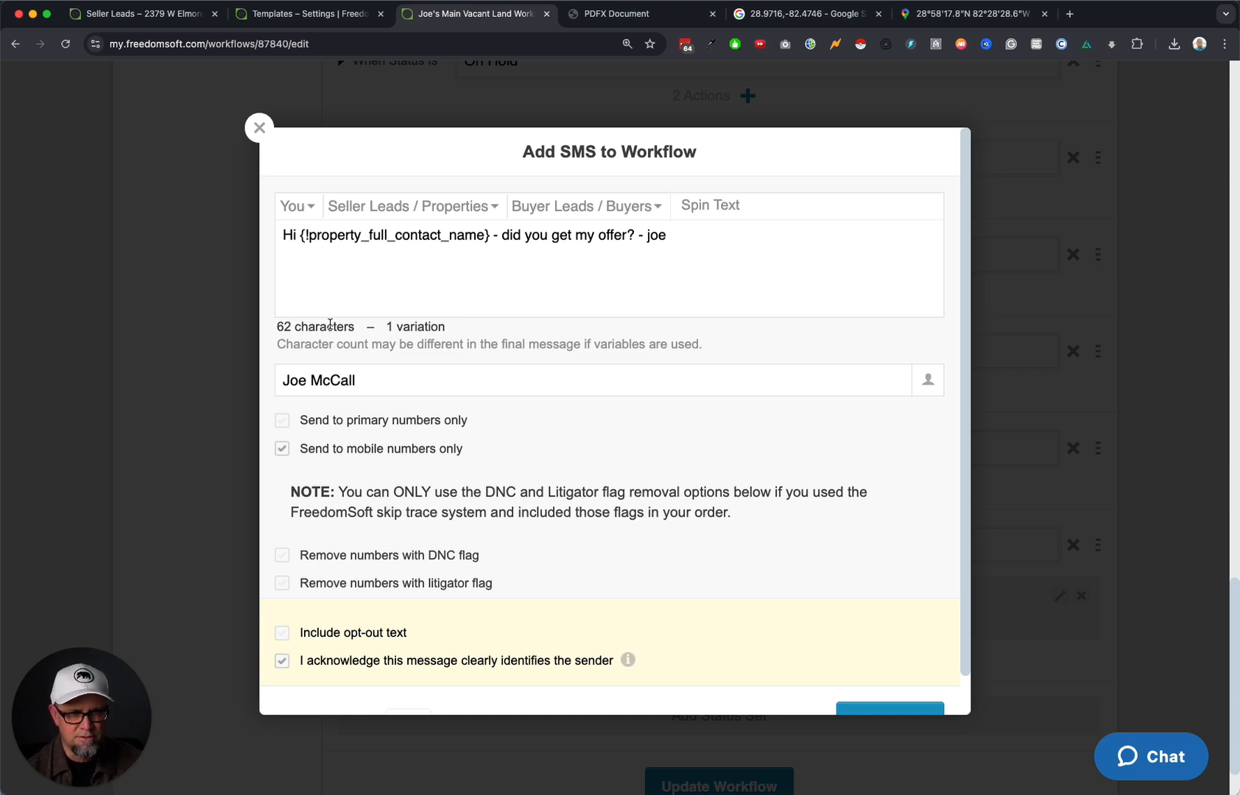
scroll(903, 670, down, 2)
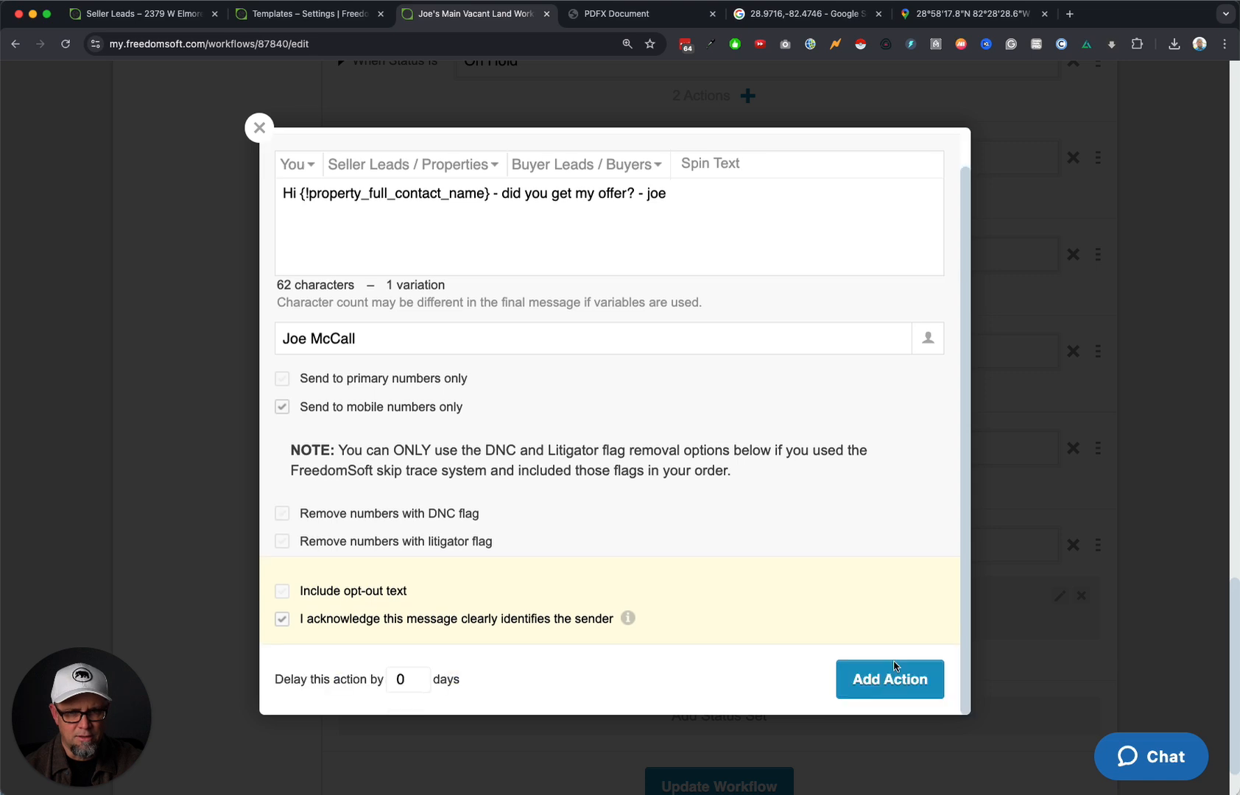
click(410, 682)
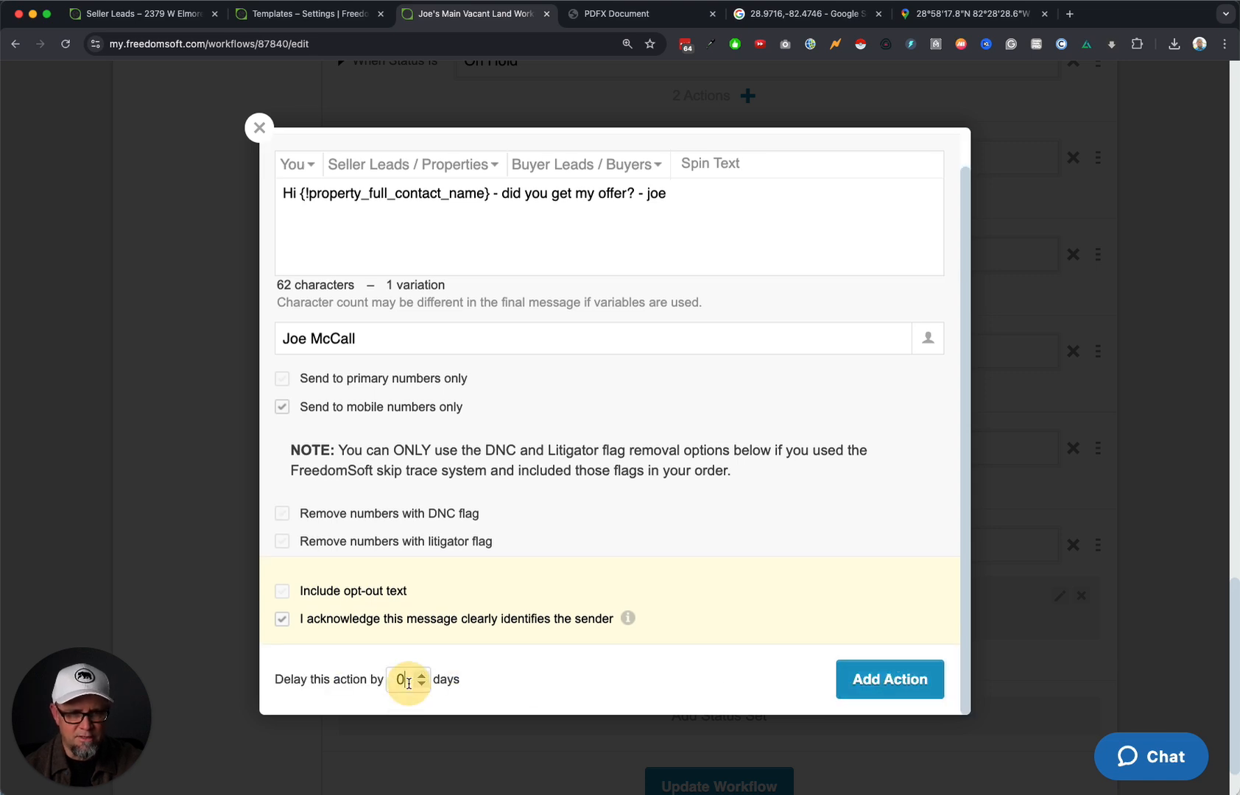
text(9)
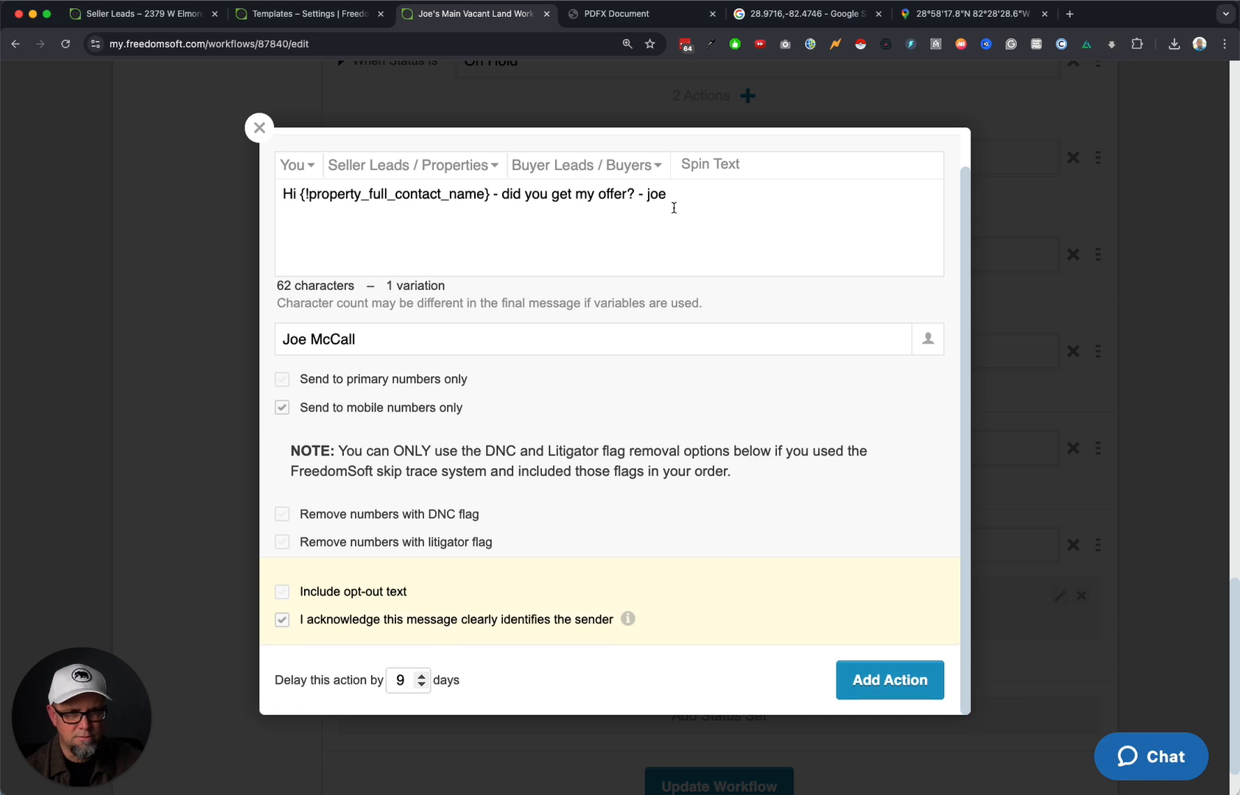
scroll(689, 265, up, 1)
click(698, 258)
key(super+a)
key(super+c)
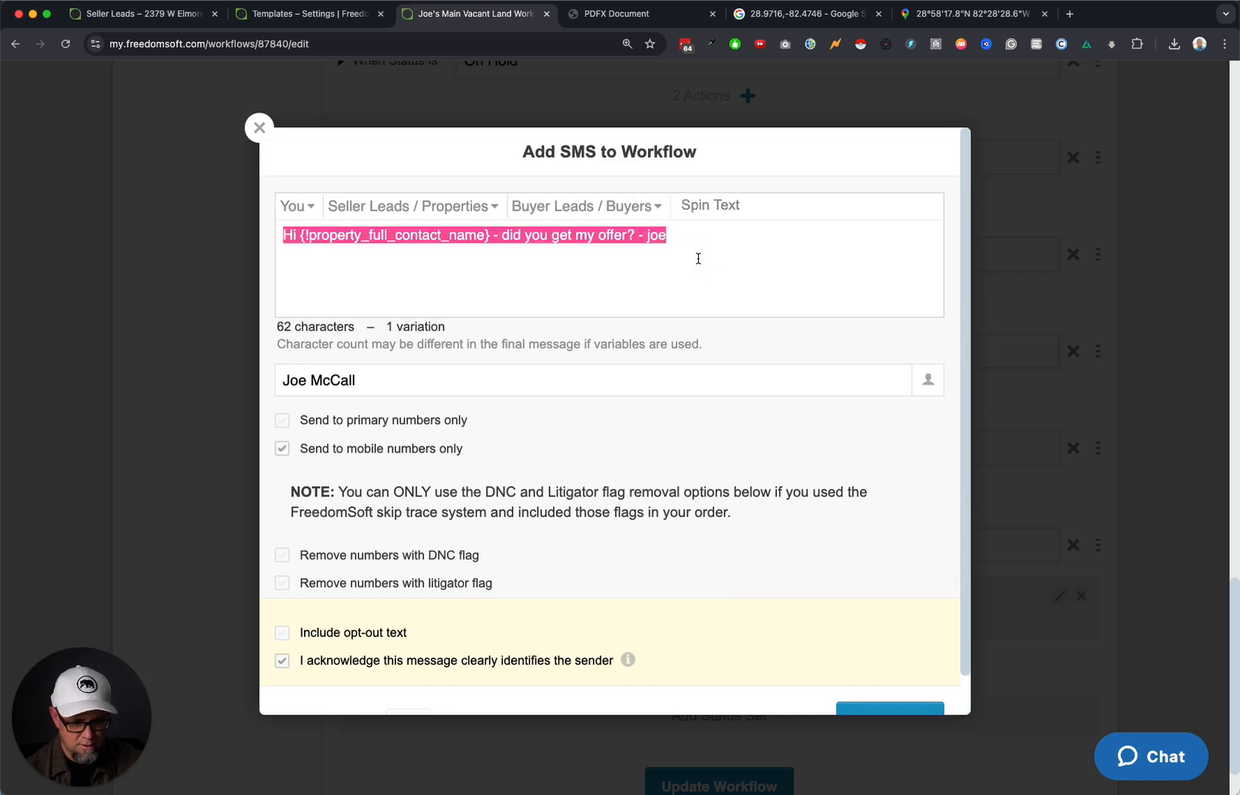
scroll(732, 312, down, 1)
click(894, 678)
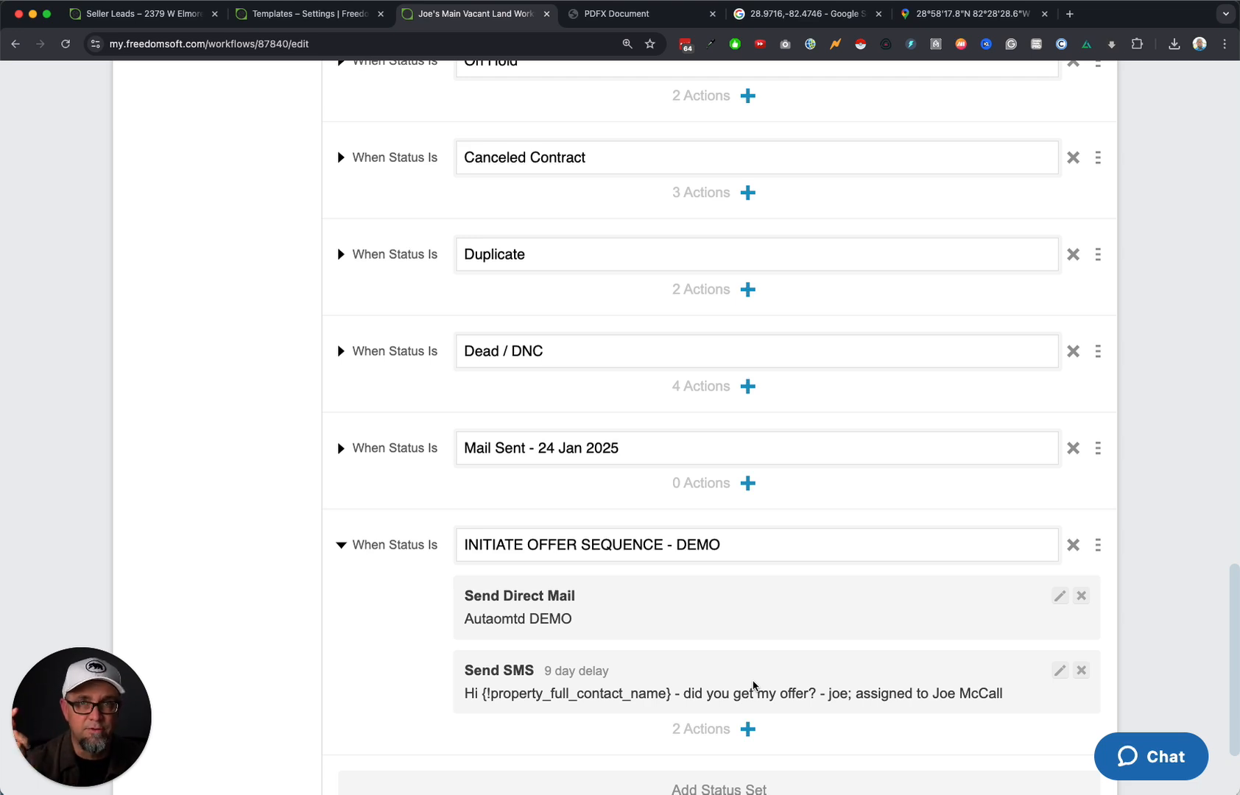
click(748, 729)
Create an email action with subject 'your vacant lot?', the chosen sending user, and the pasted offer follow-up body.
click(839, 313)
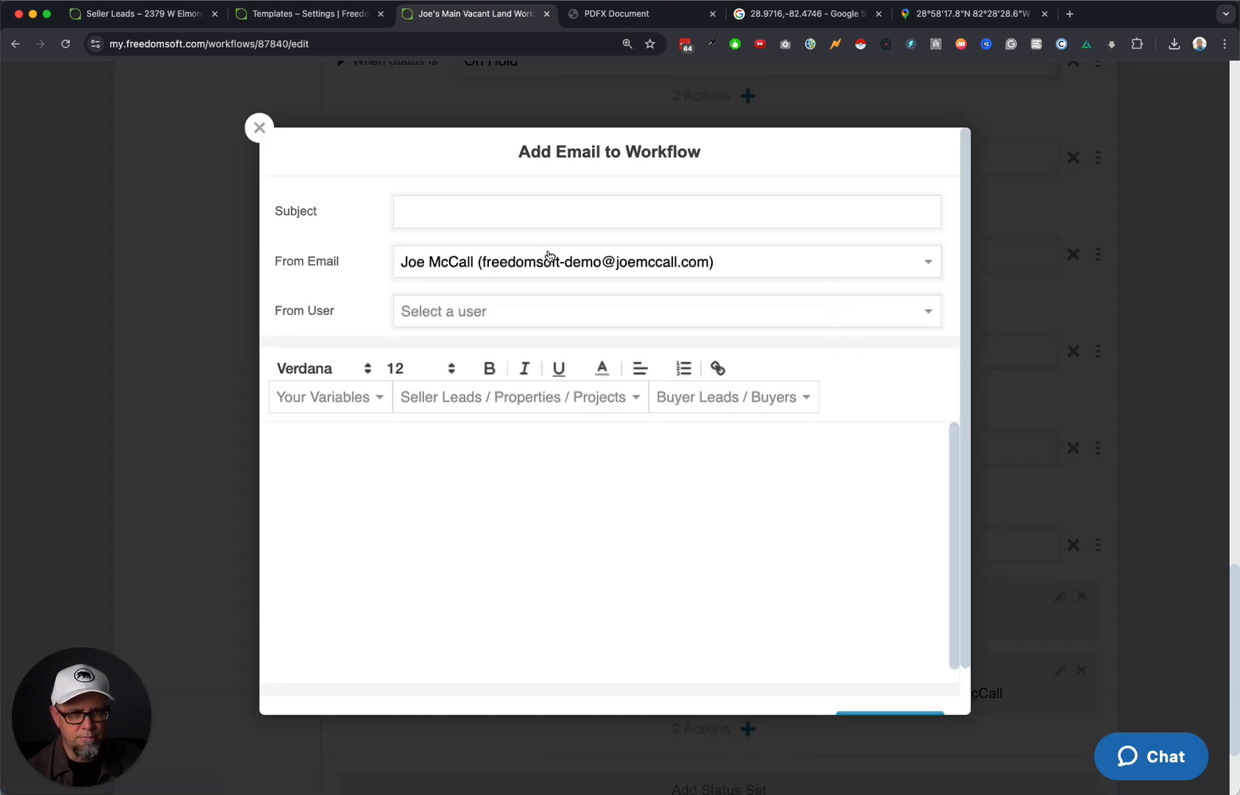
click(497, 214)
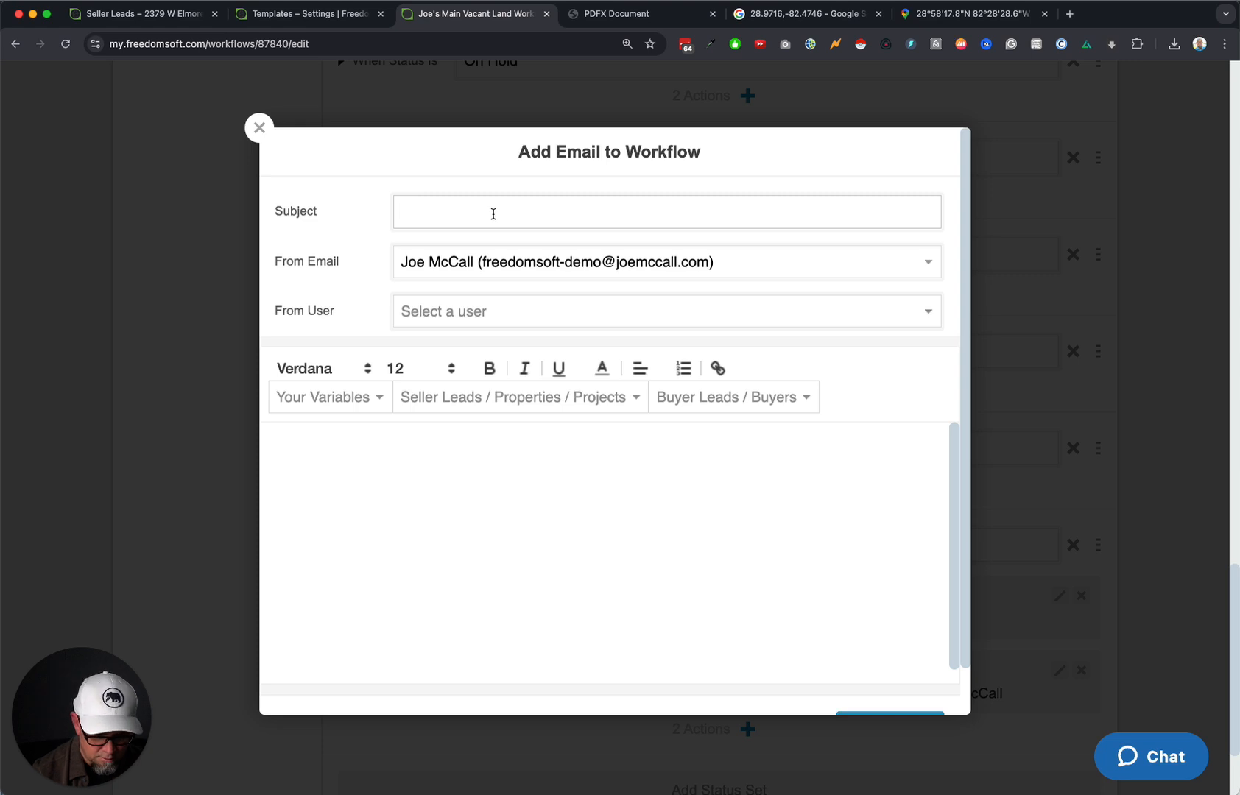
text(your vacant lot)
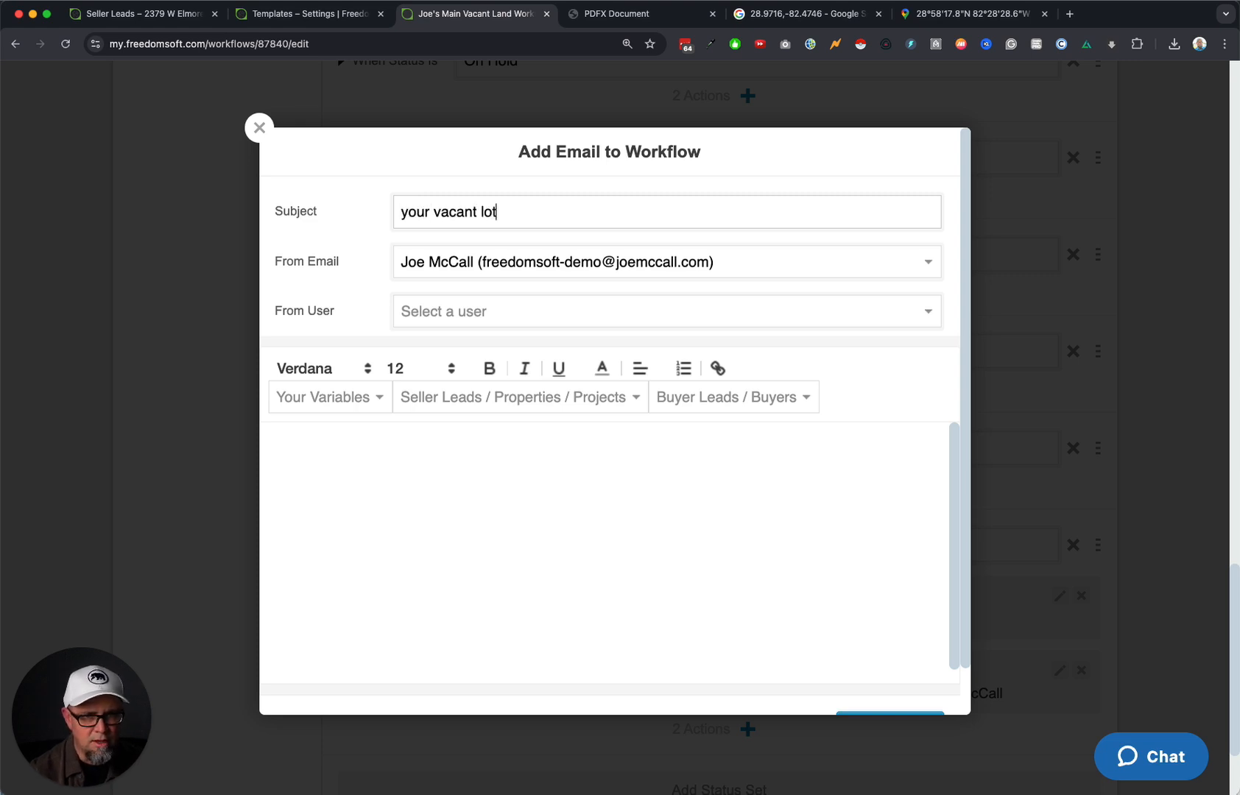
text(?)
click(554, 312)
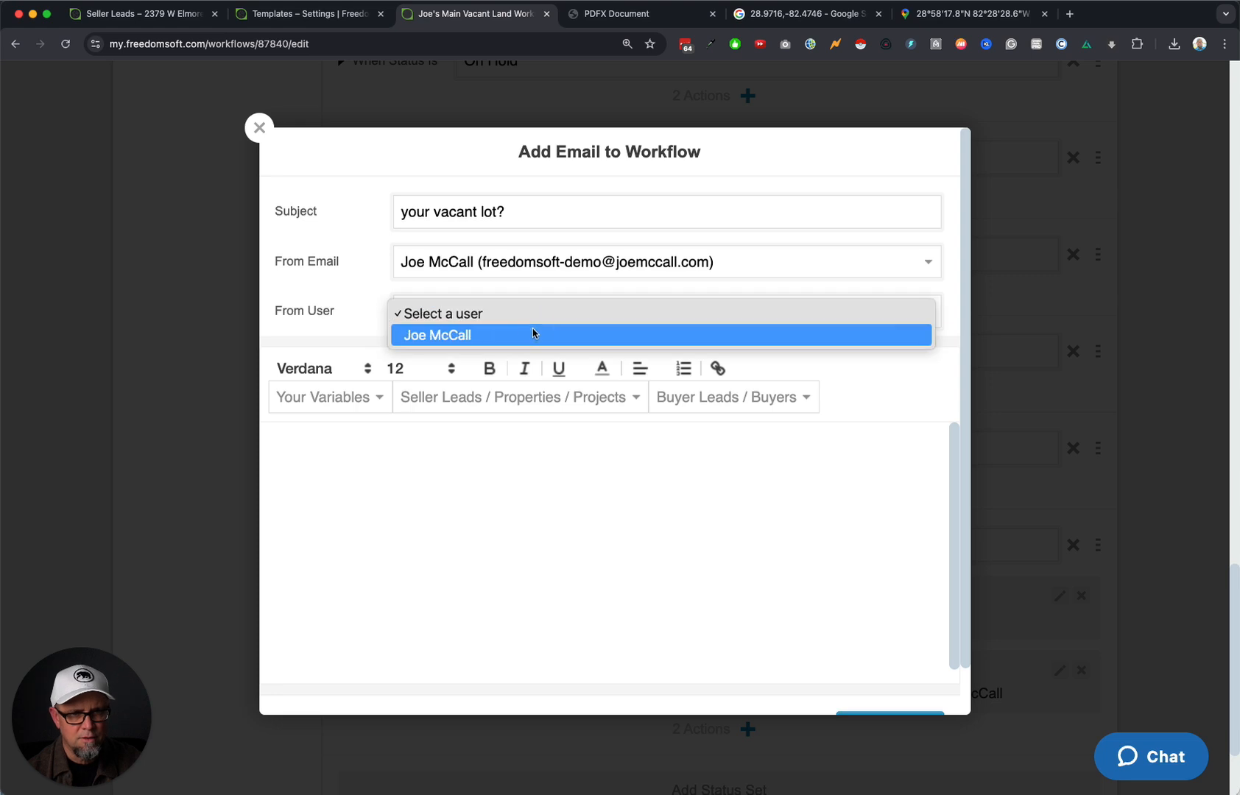
click(534, 335)
click(470, 498)
key(super+v)
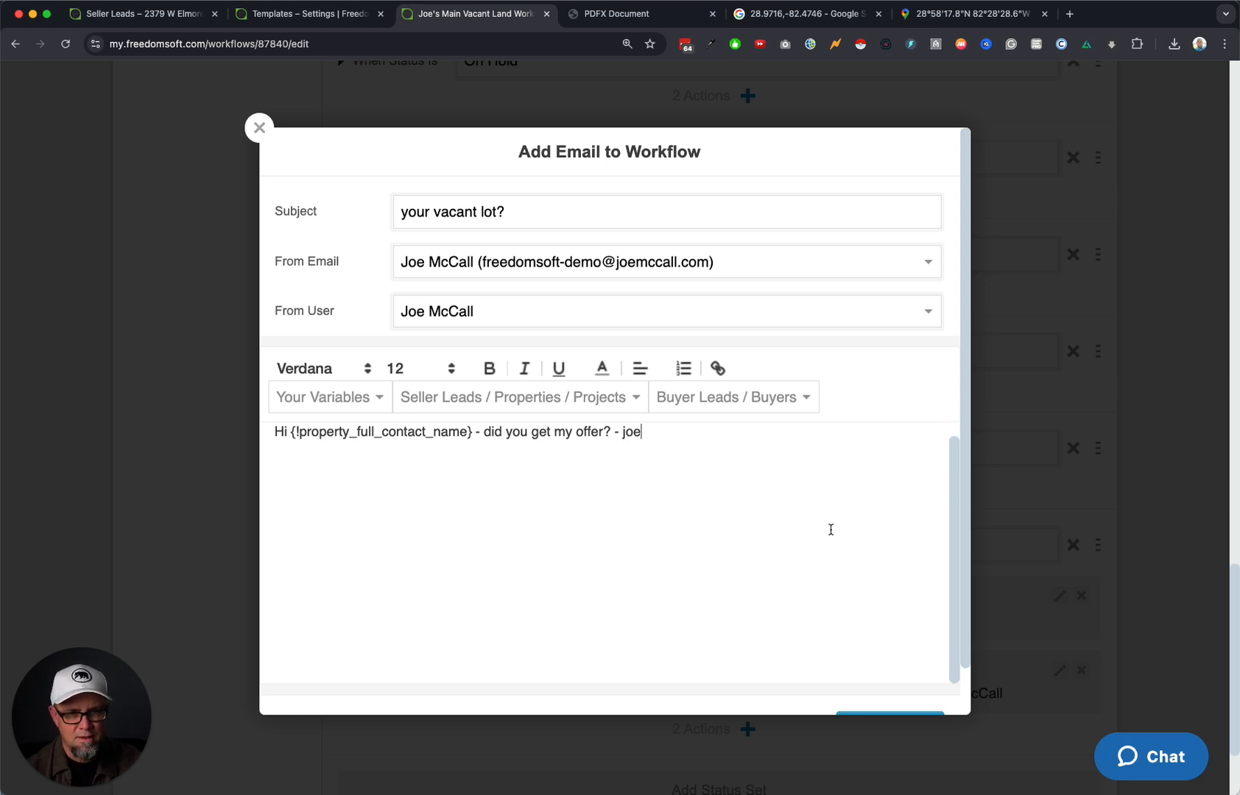
Set the email delay to 9 days and add it to the status set.
scroll(798, 596, down, 2)
click(402, 679)
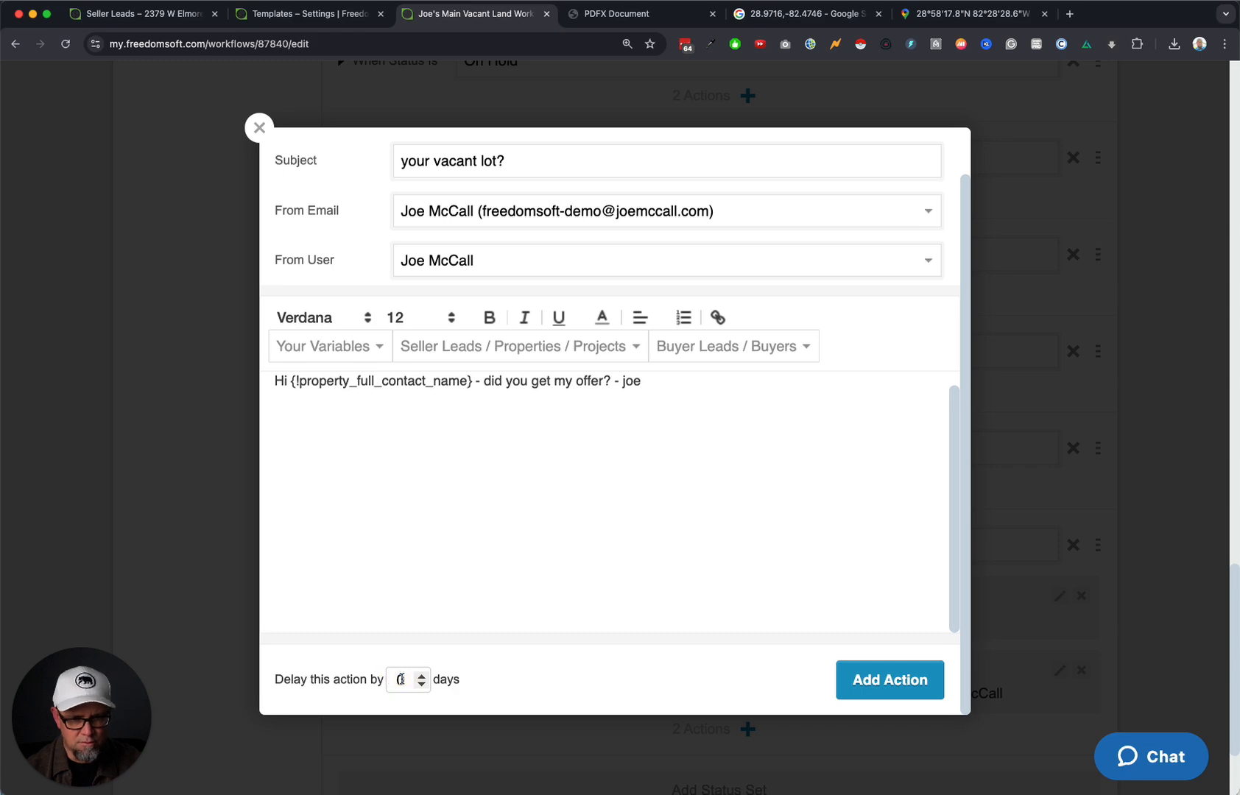
key(BackSpace)
text(9)
click(883, 676)
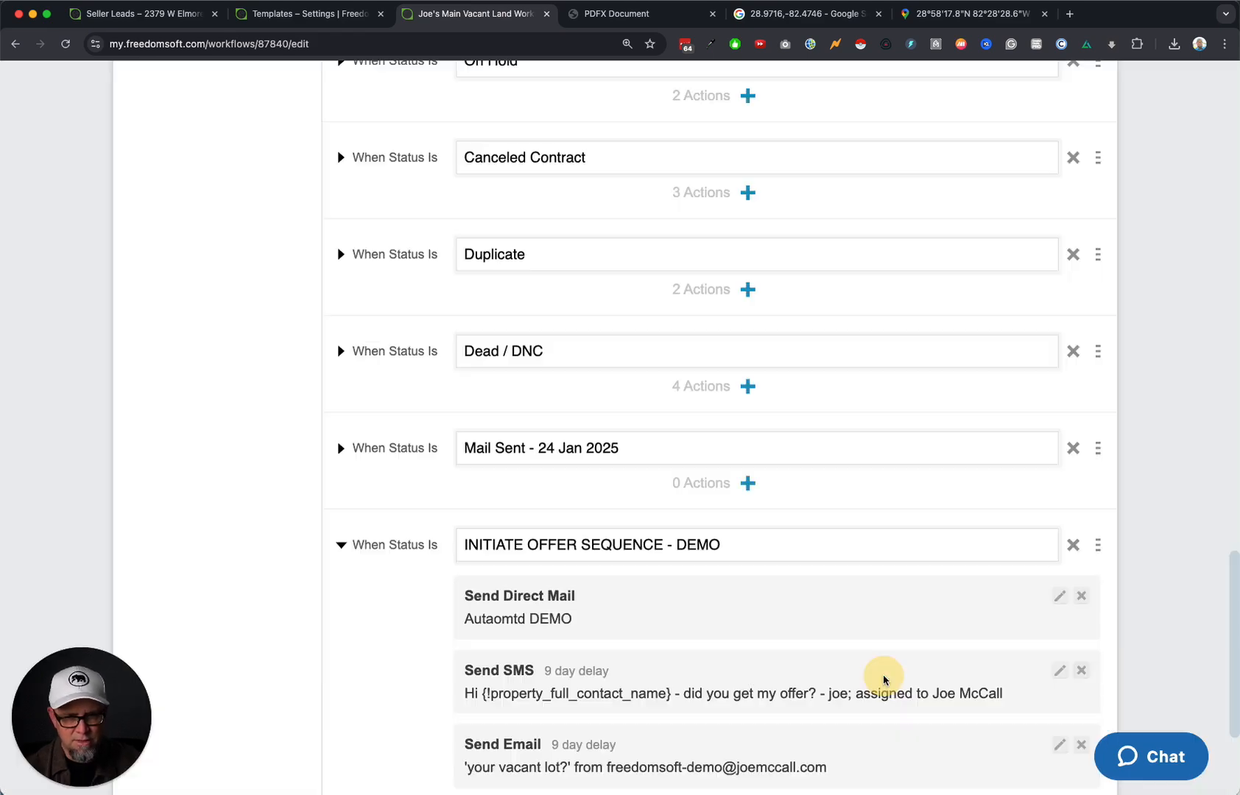
scroll(873, 675, down, 5)
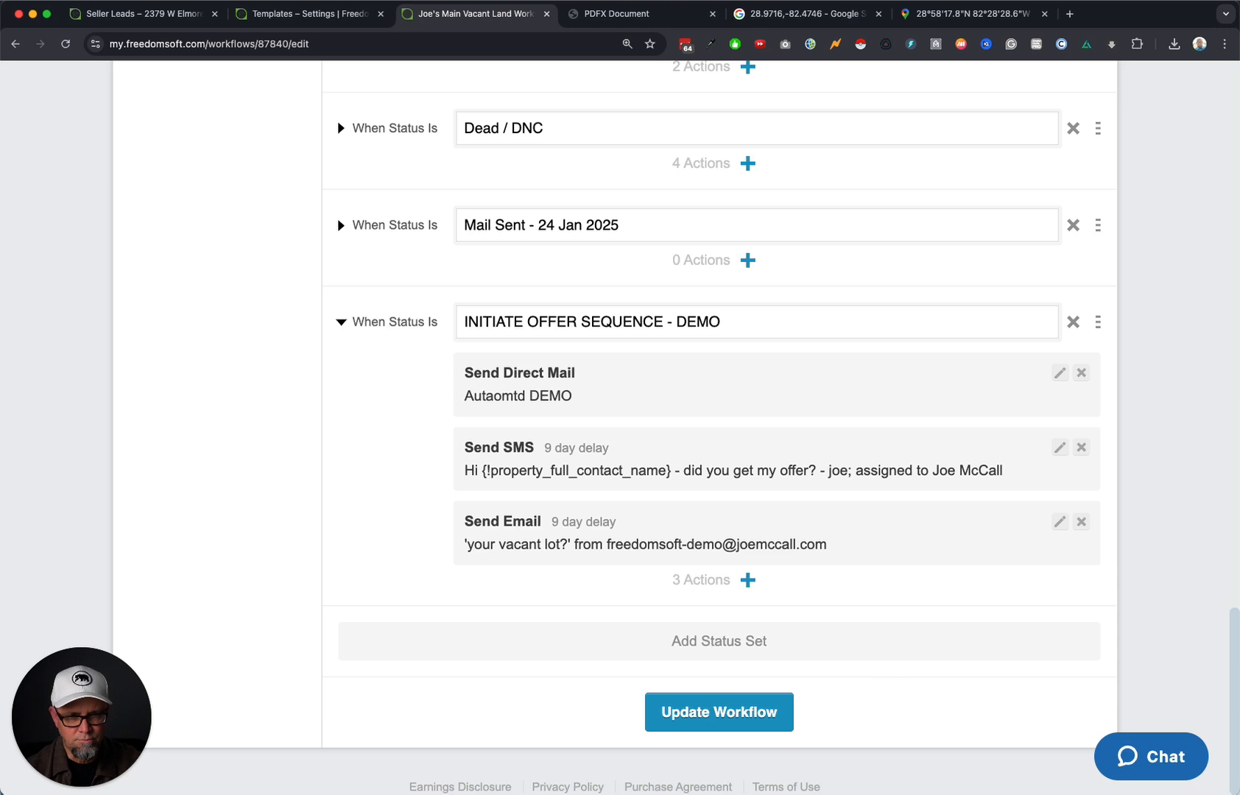
click(822, 624)
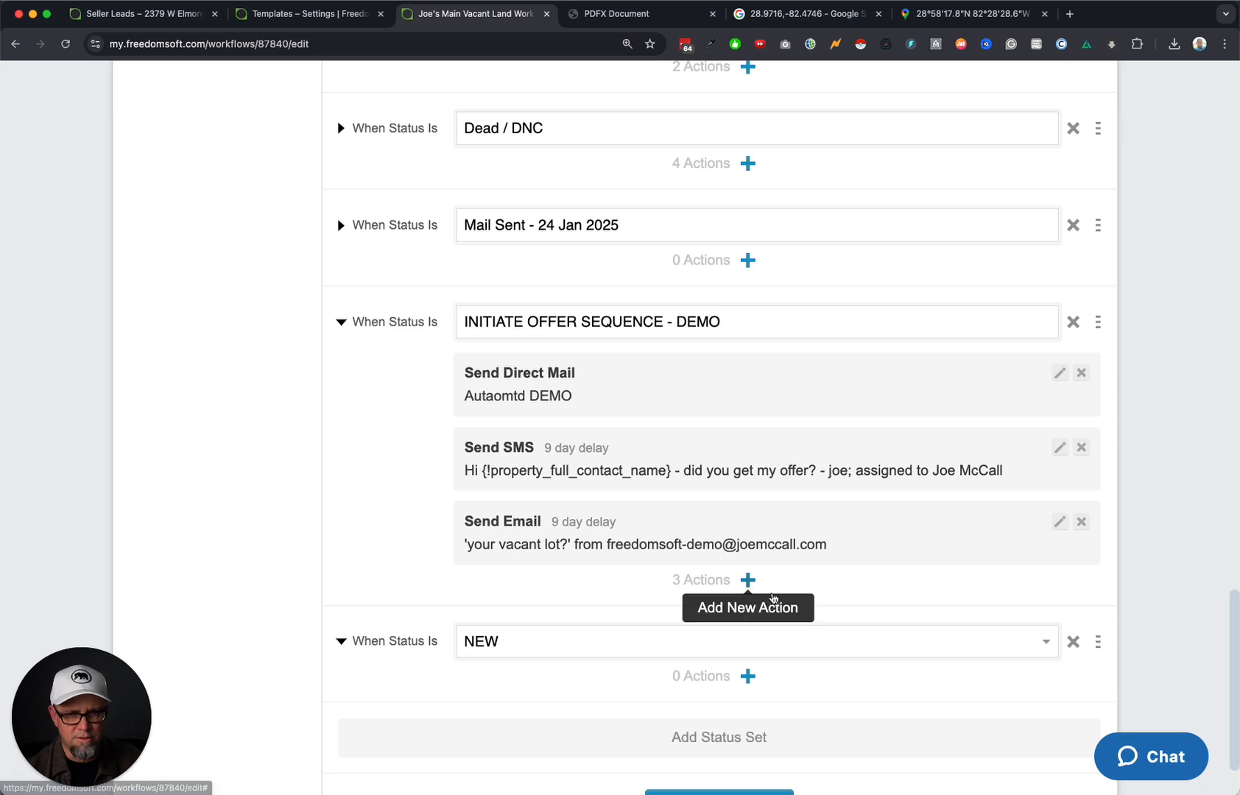
Remove the accidental NEW status set and start an SMS with the pasted offer message, assigned to the account user.
click(1073, 641)
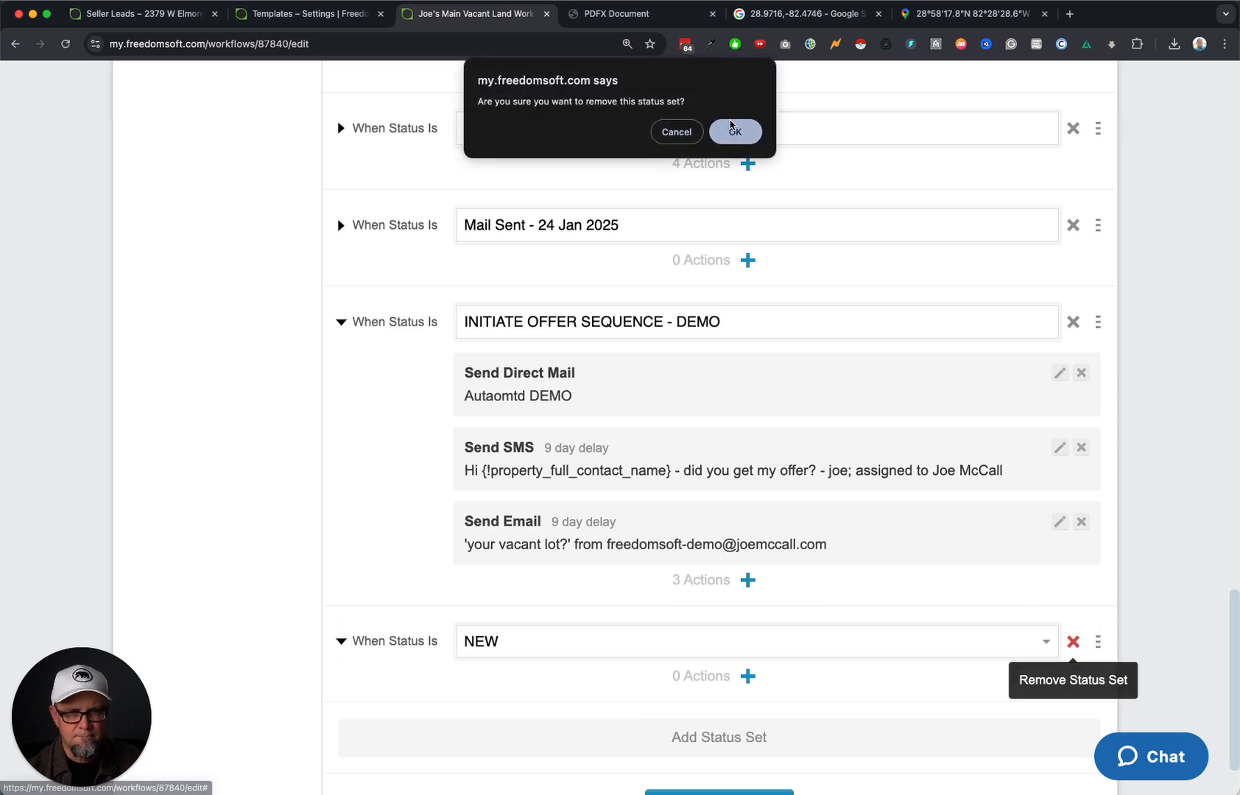
click(734, 131)
click(748, 580)
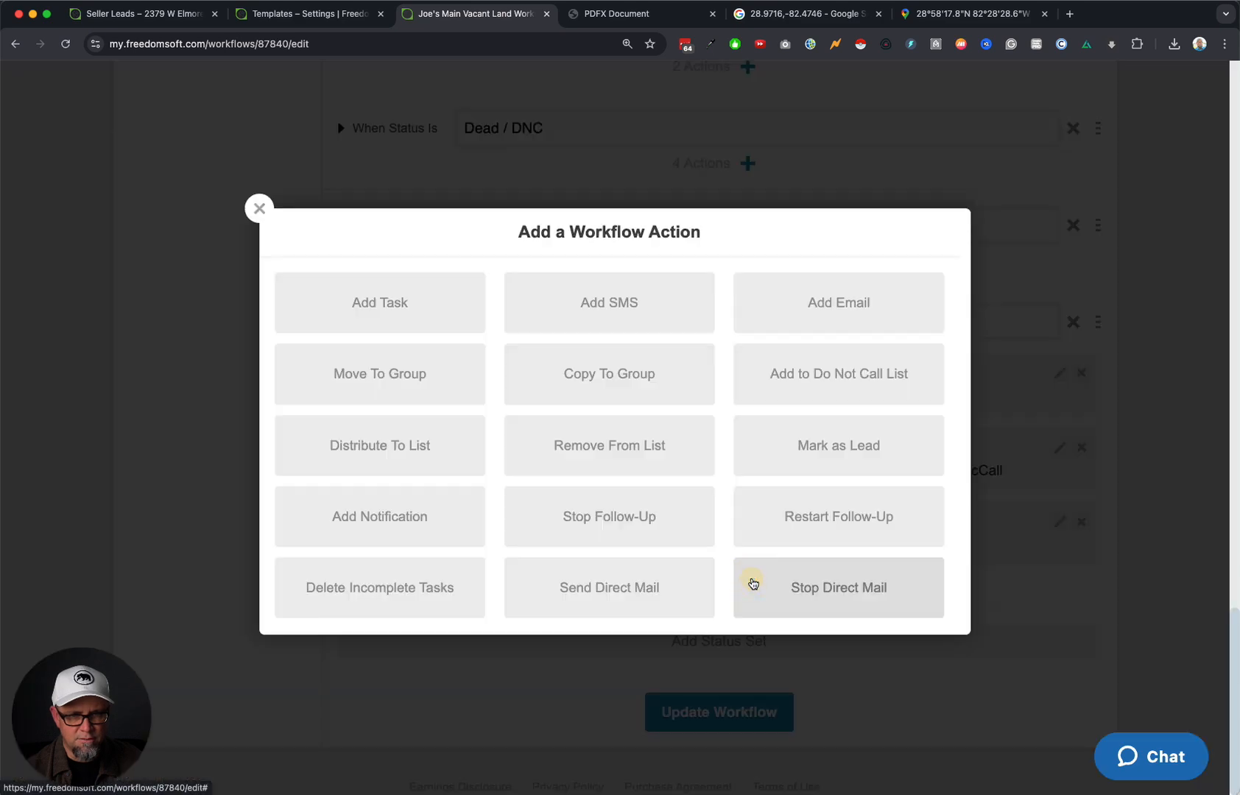
click(607, 319)
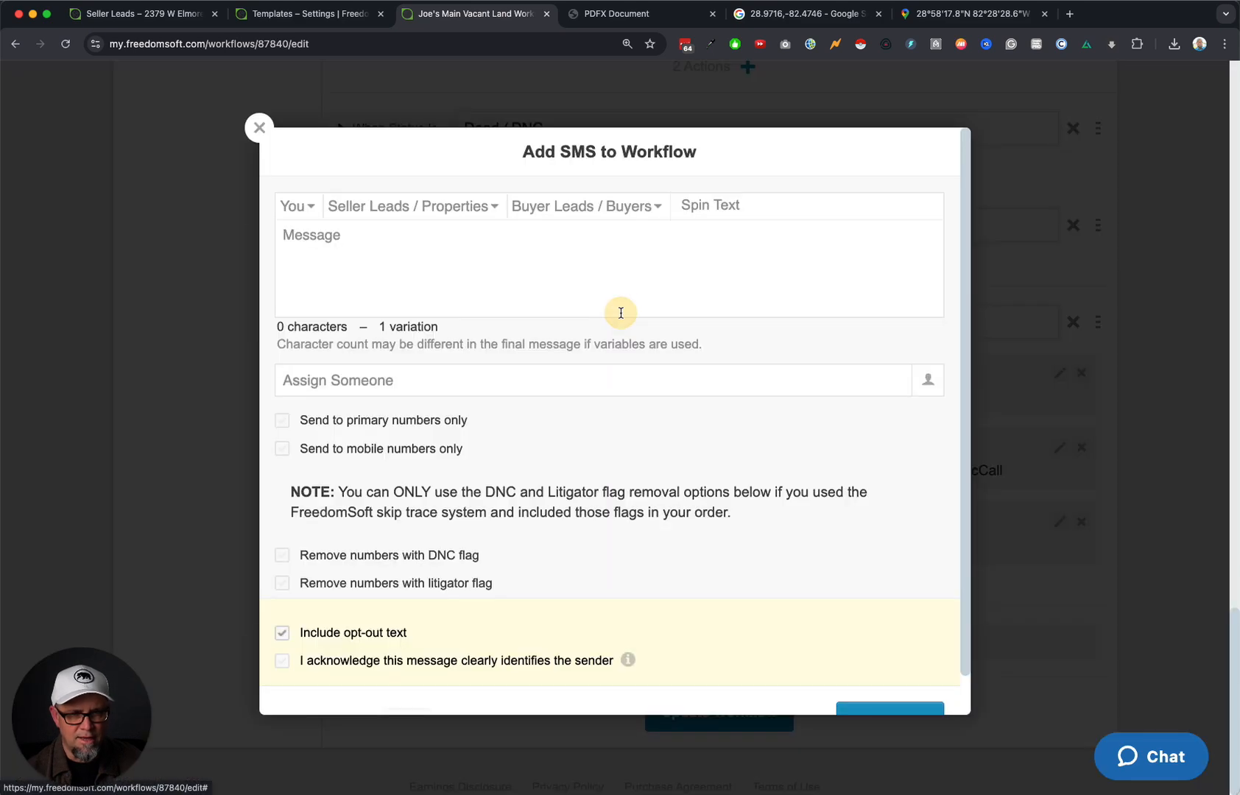
click(509, 278)
key(super+v)
click(492, 388)
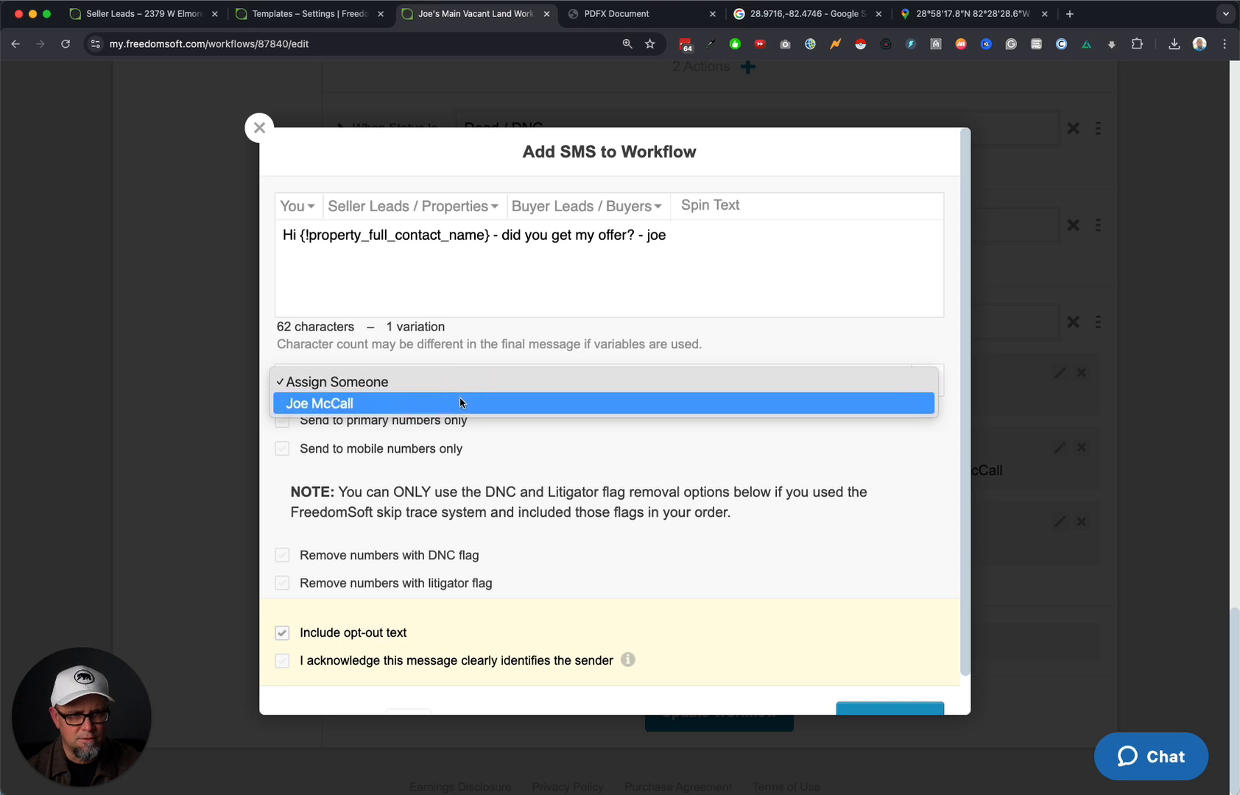
click(459, 403)
Make the text mobile-only without opt-out text, delay it 39 days, and add the action.
click(282, 448)
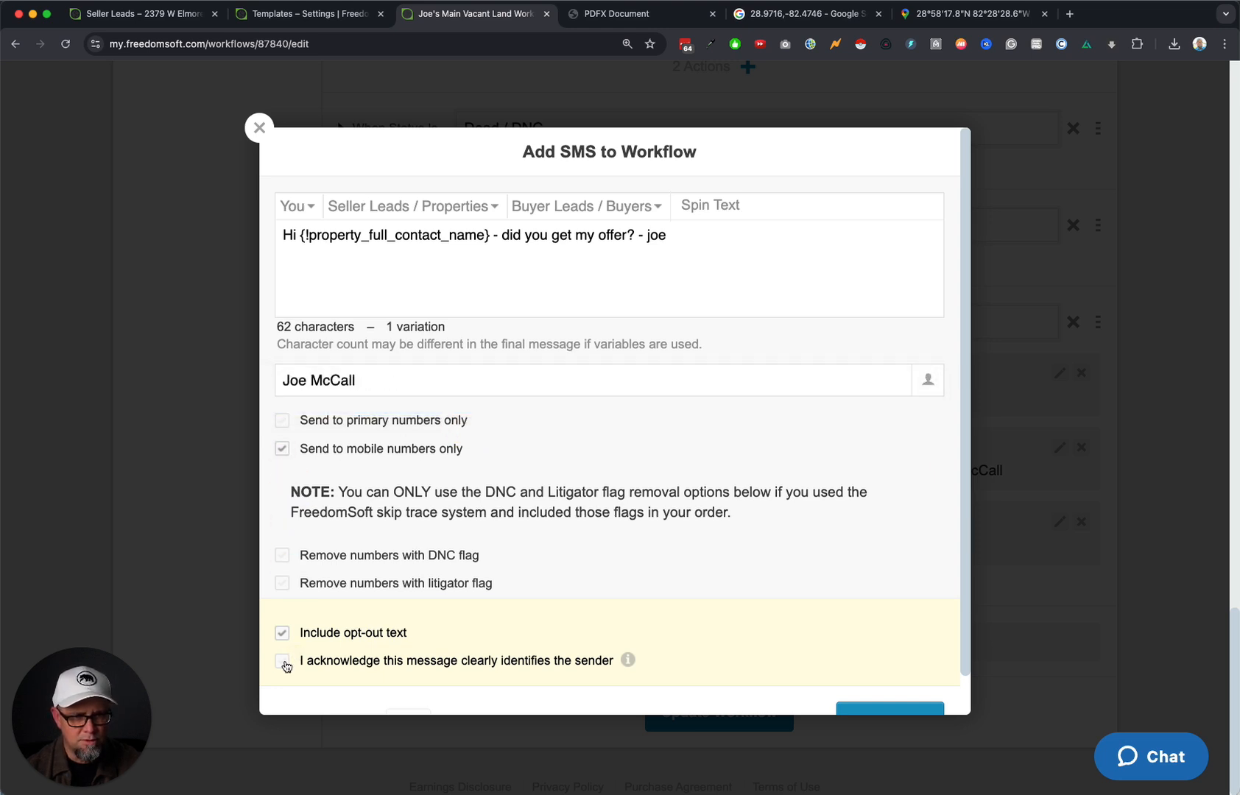
click(282, 661)
click(280, 632)
scroll(847, 667, down, 1)
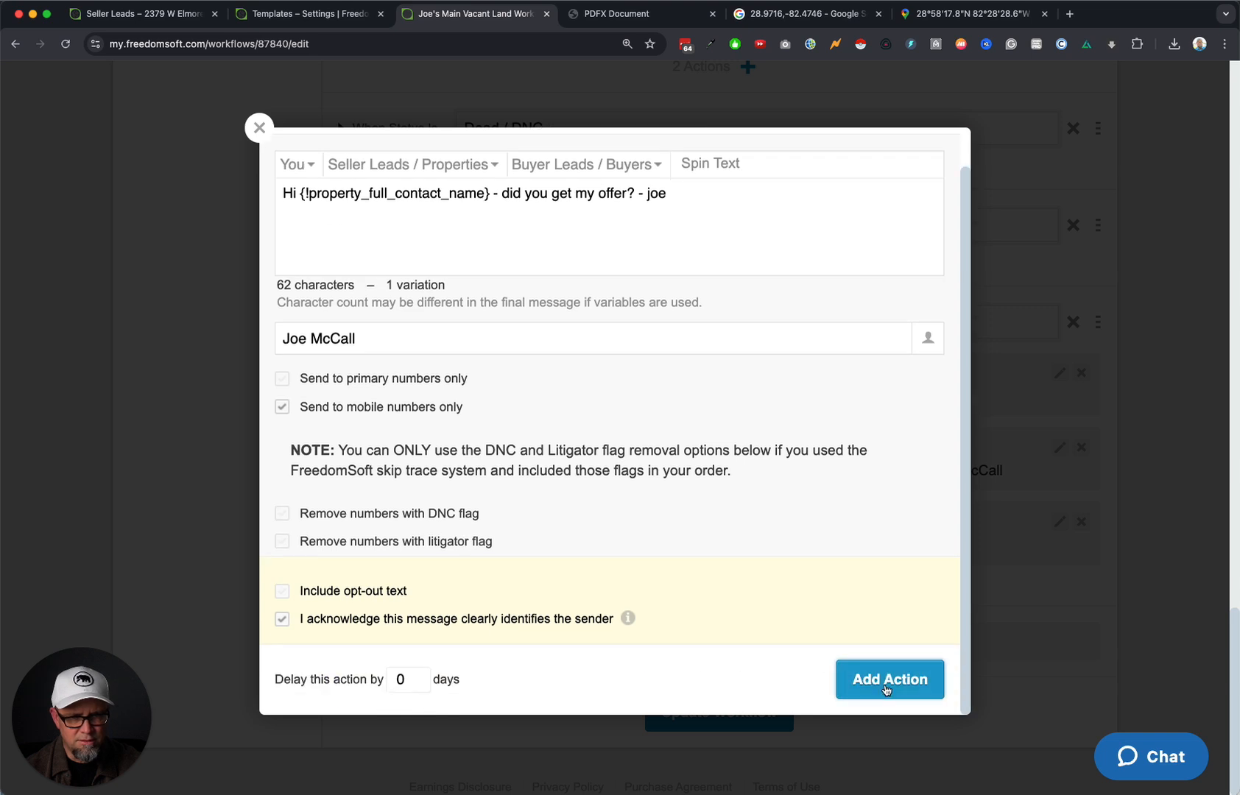
double_click(401, 679)
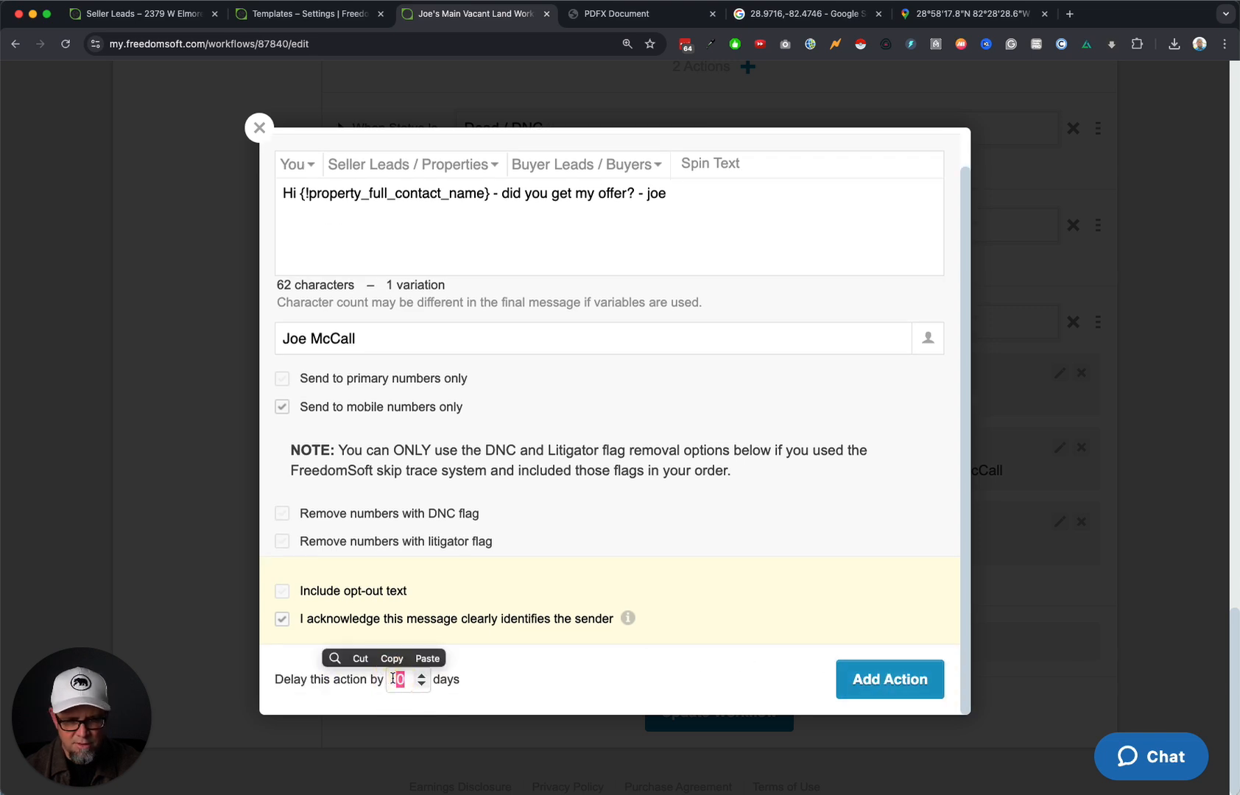
text(39)
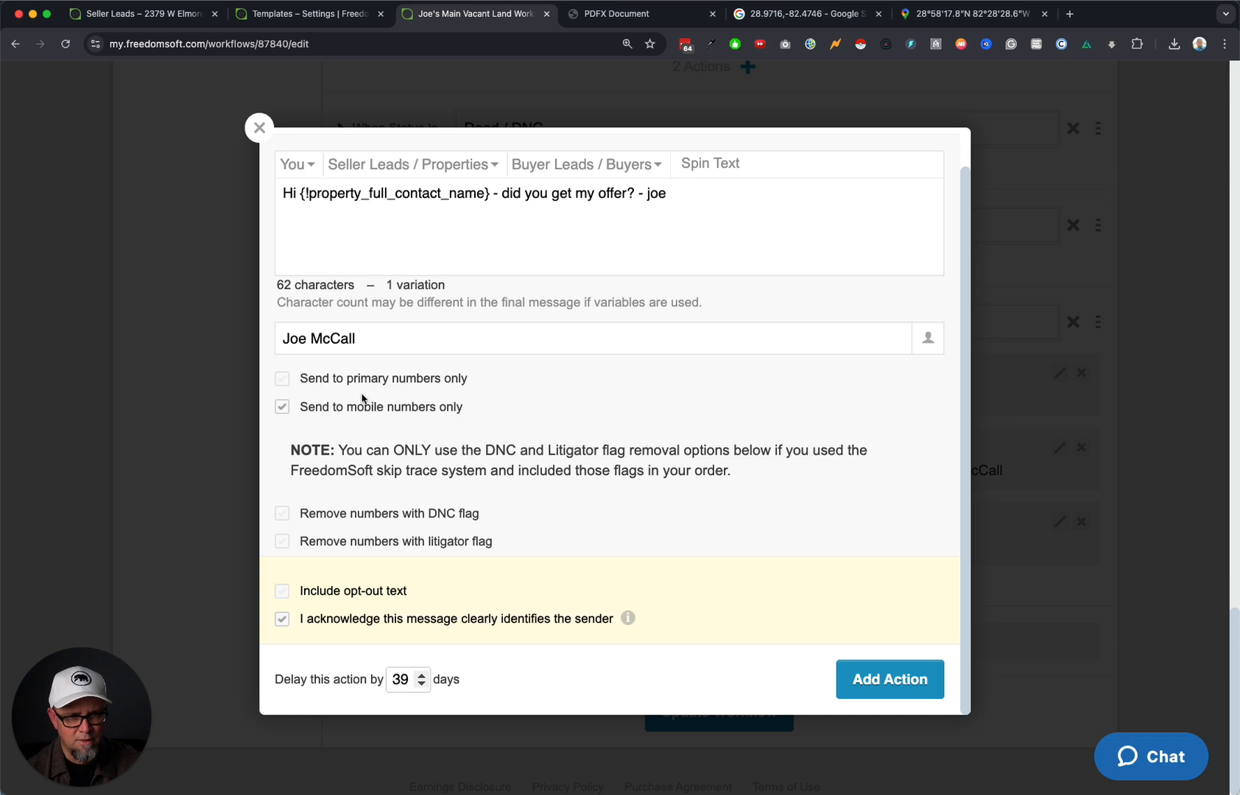
drag(518, 543, 307, 507)
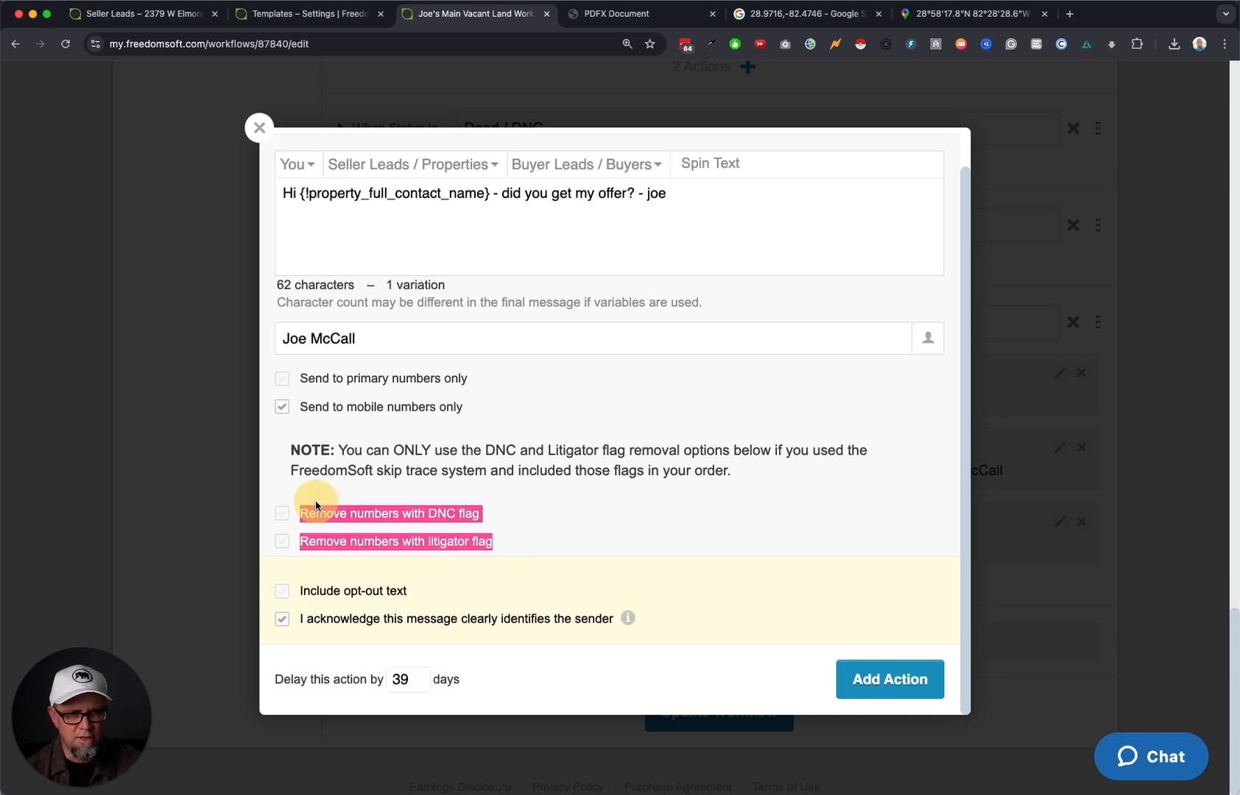
click(598, 519)
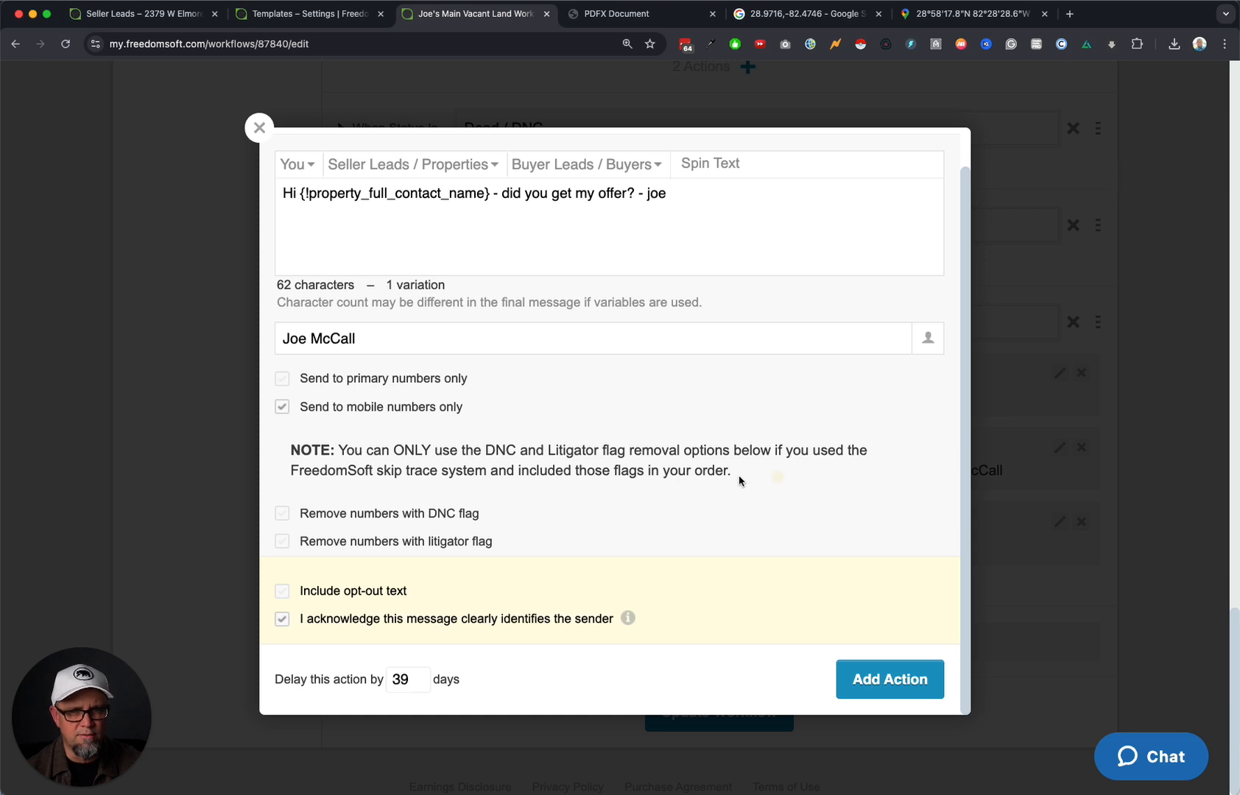
drag(740, 481, 321, 454)
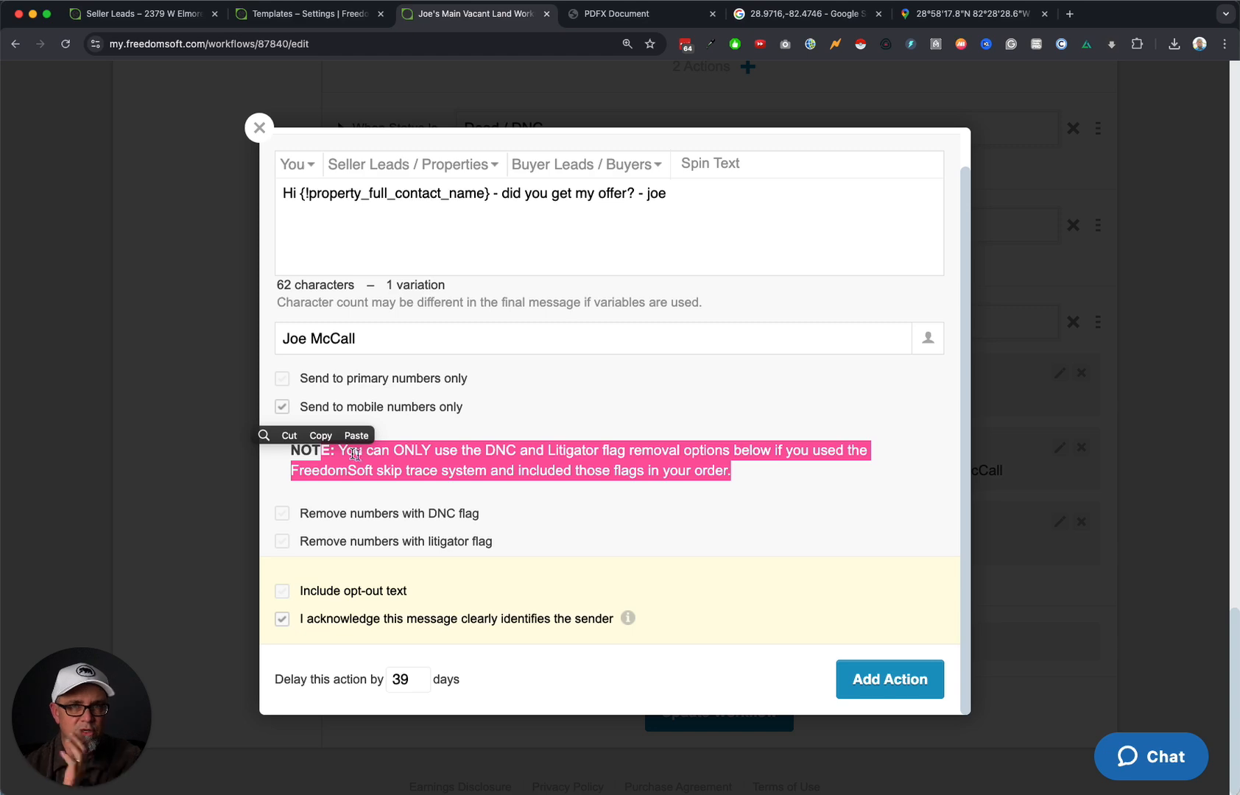
click(664, 485)
click(880, 672)
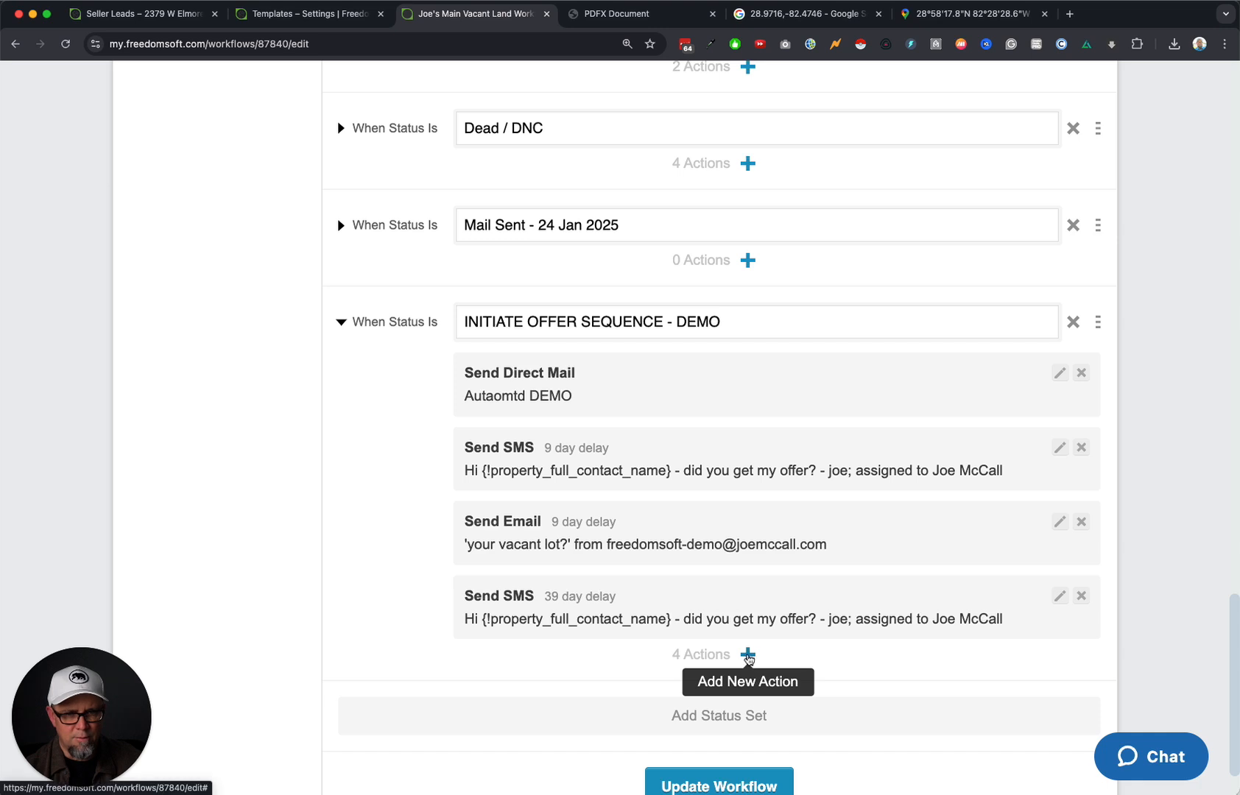
click(748, 654)
Create an email action from the chosen user with subject 'your vacant lot' and the pasted follow-up body.
click(852, 323)
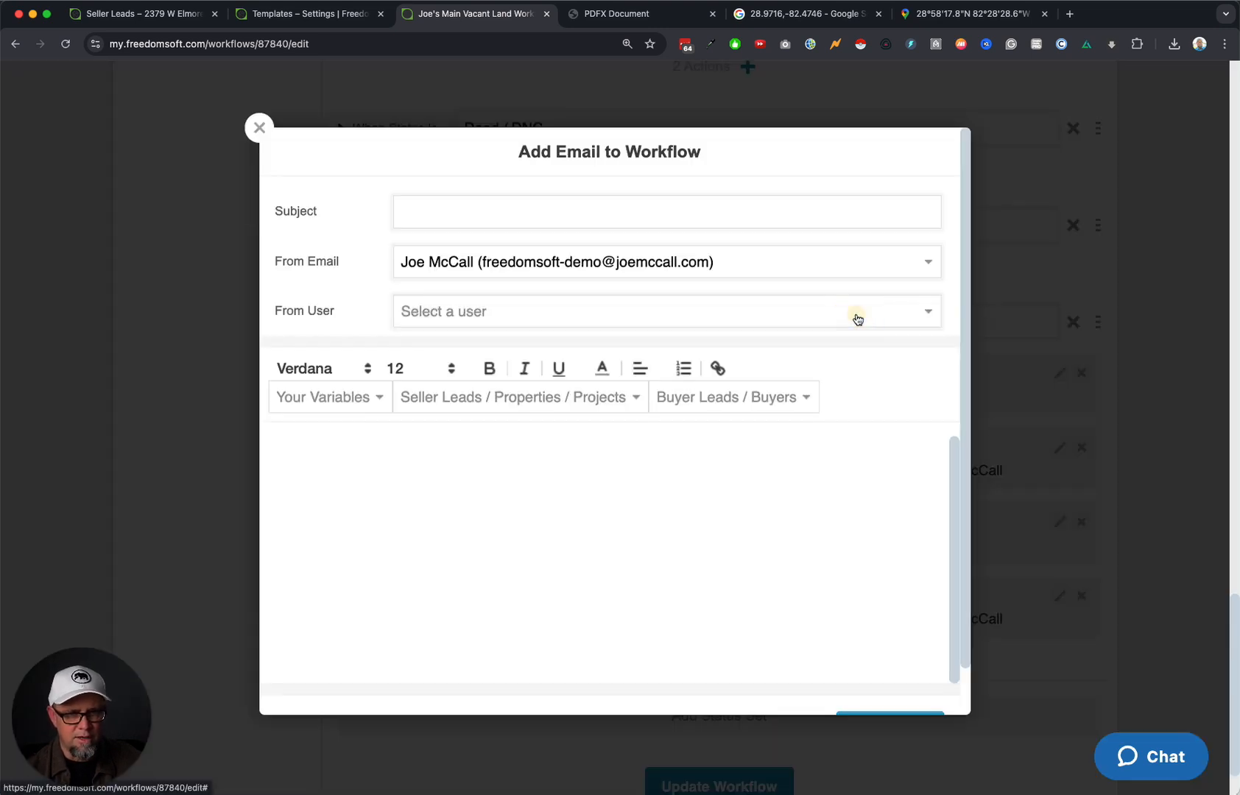
click(475, 320)
click(477, 335)
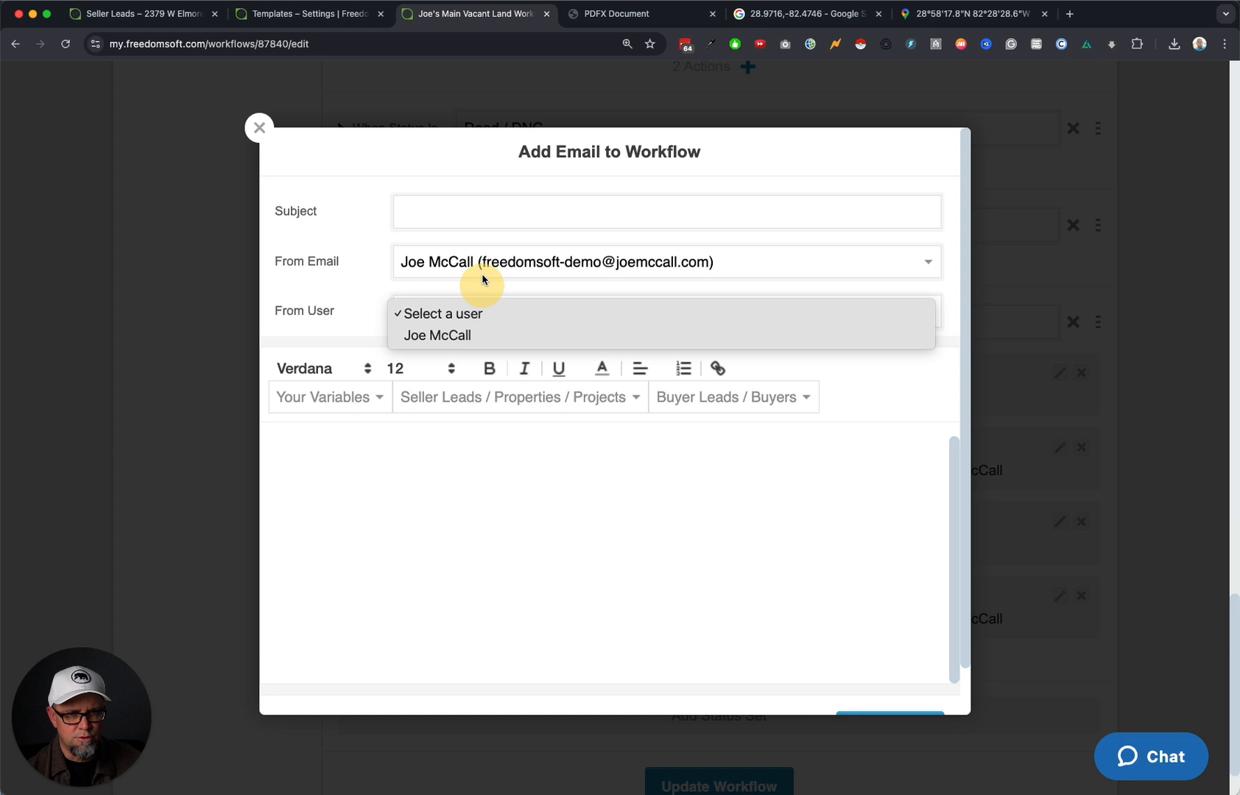
click(472, 213)
text(your vacant lot)
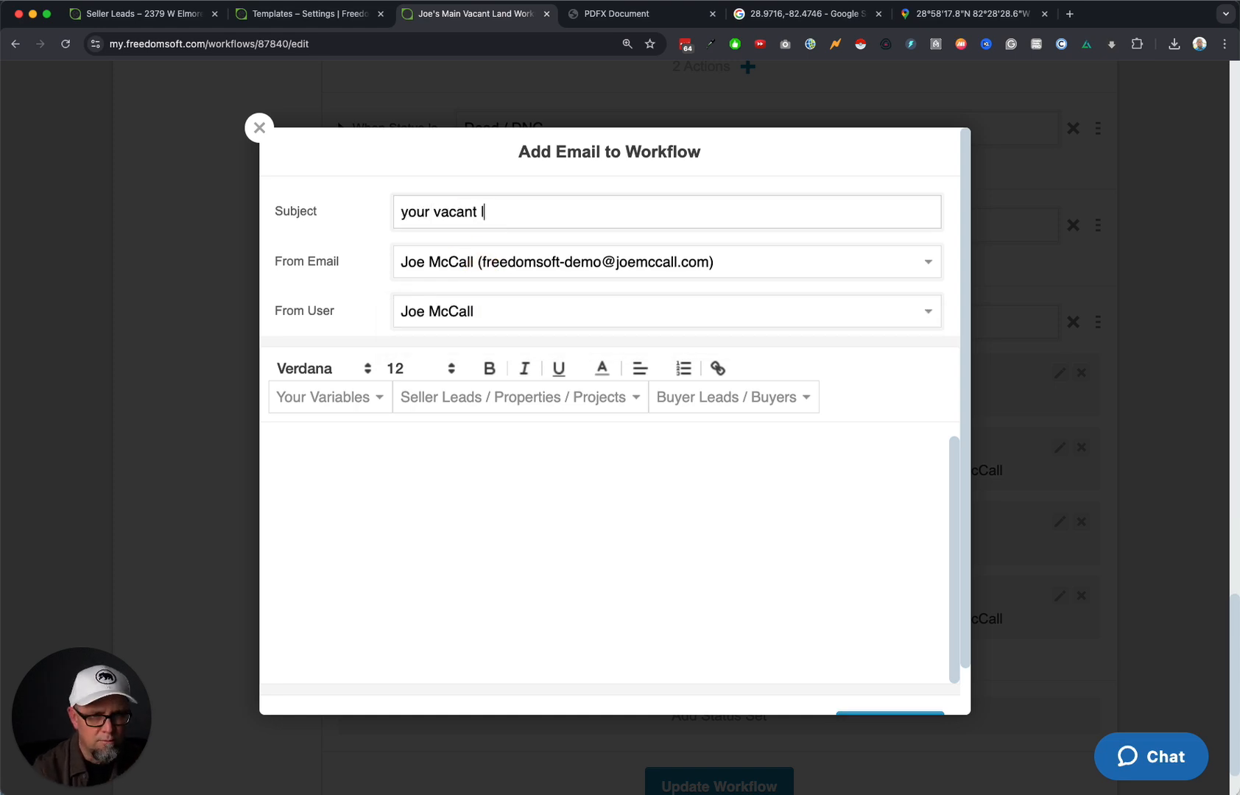
click(414, 444)
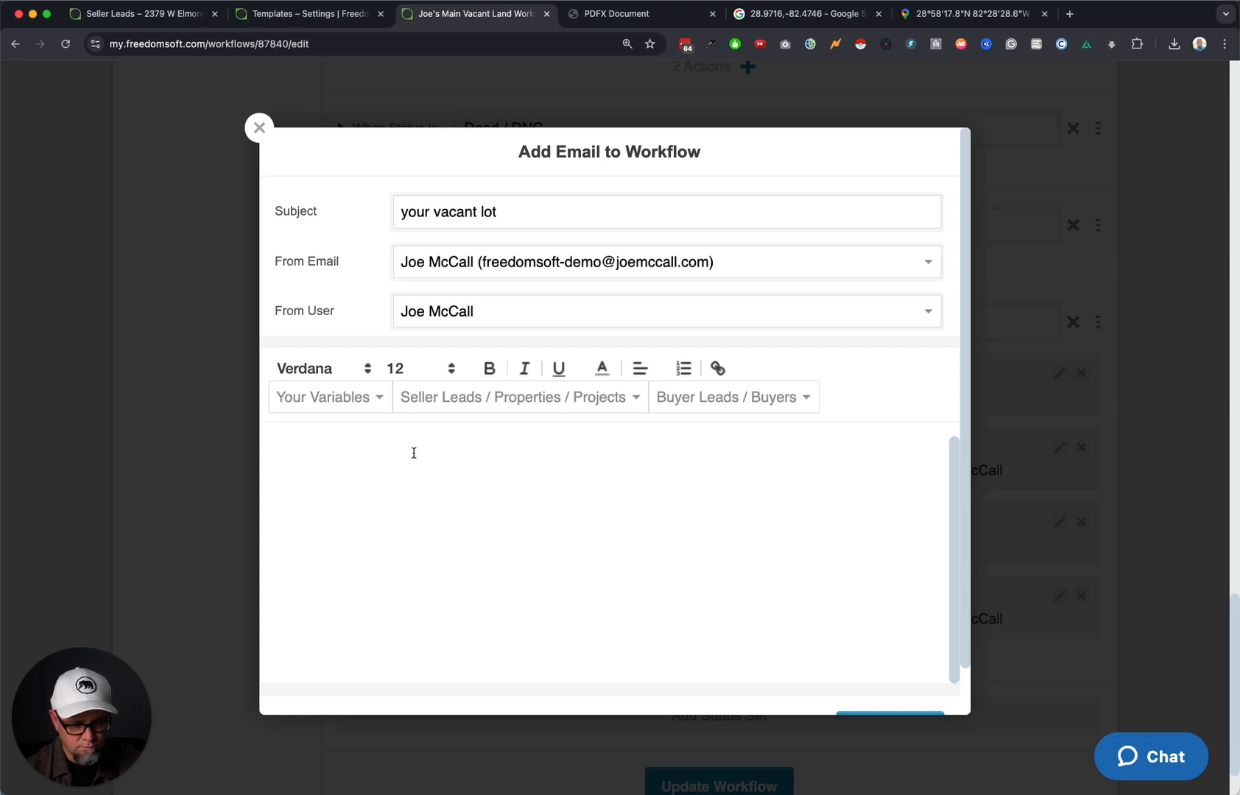
text(Hi {!property_full_contact_name} - did you get my offer? - joe)
Give the email a 39-day delay, add it, and save the updated workflow.
scroll(775, 489, down, 2)
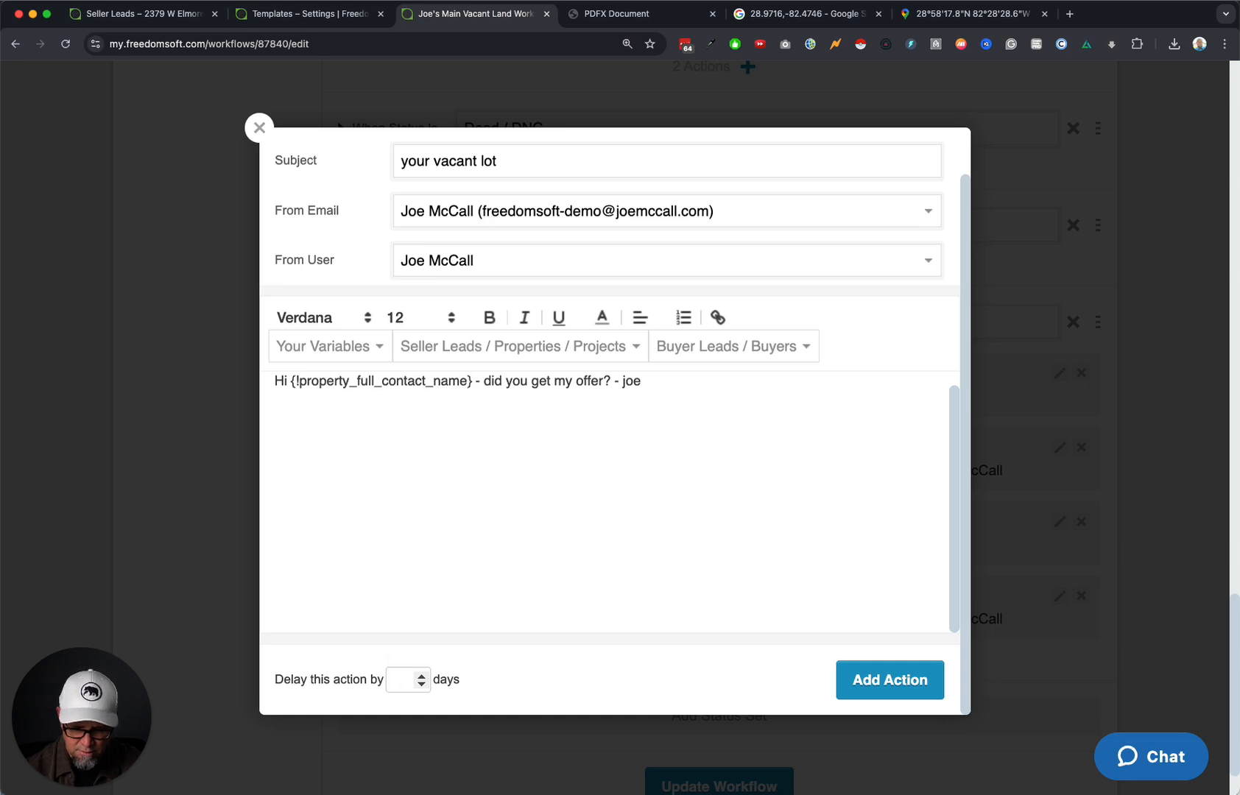
text(39)
click(888, 681)
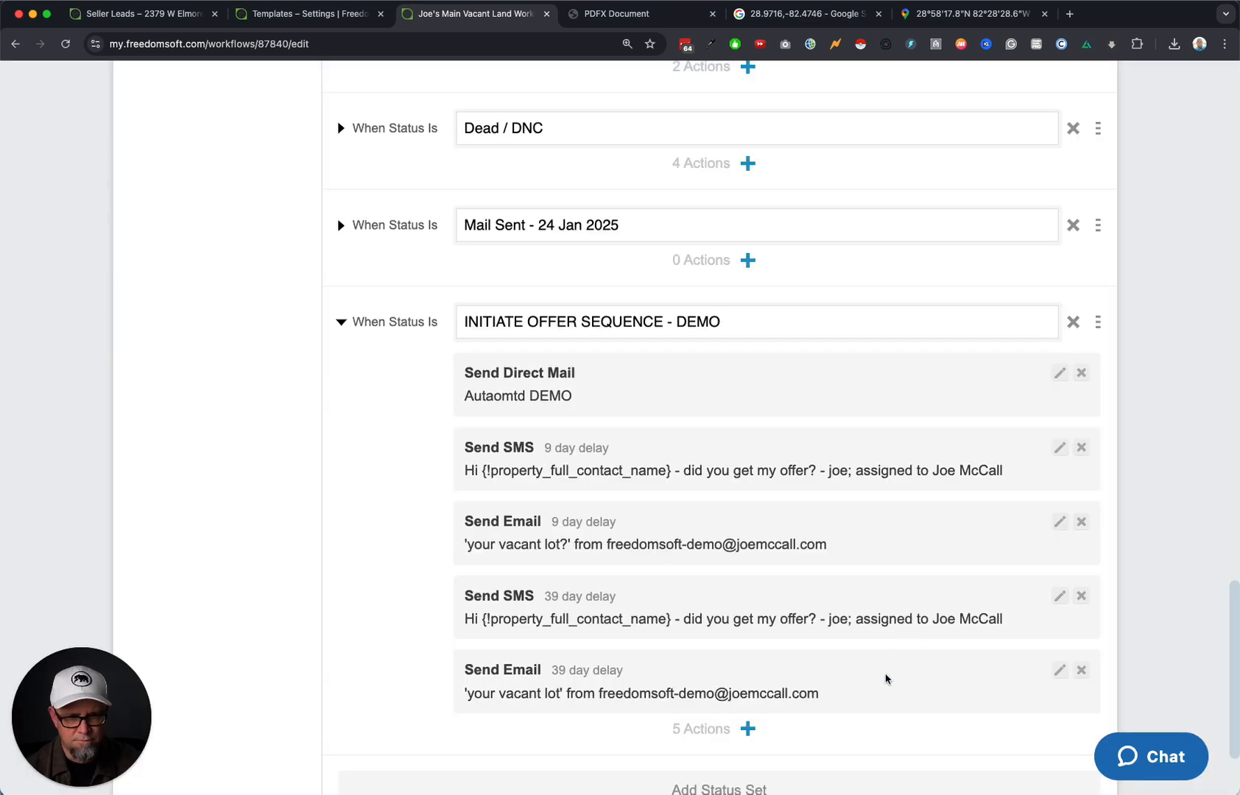
scroll(887, 678, down, 2)
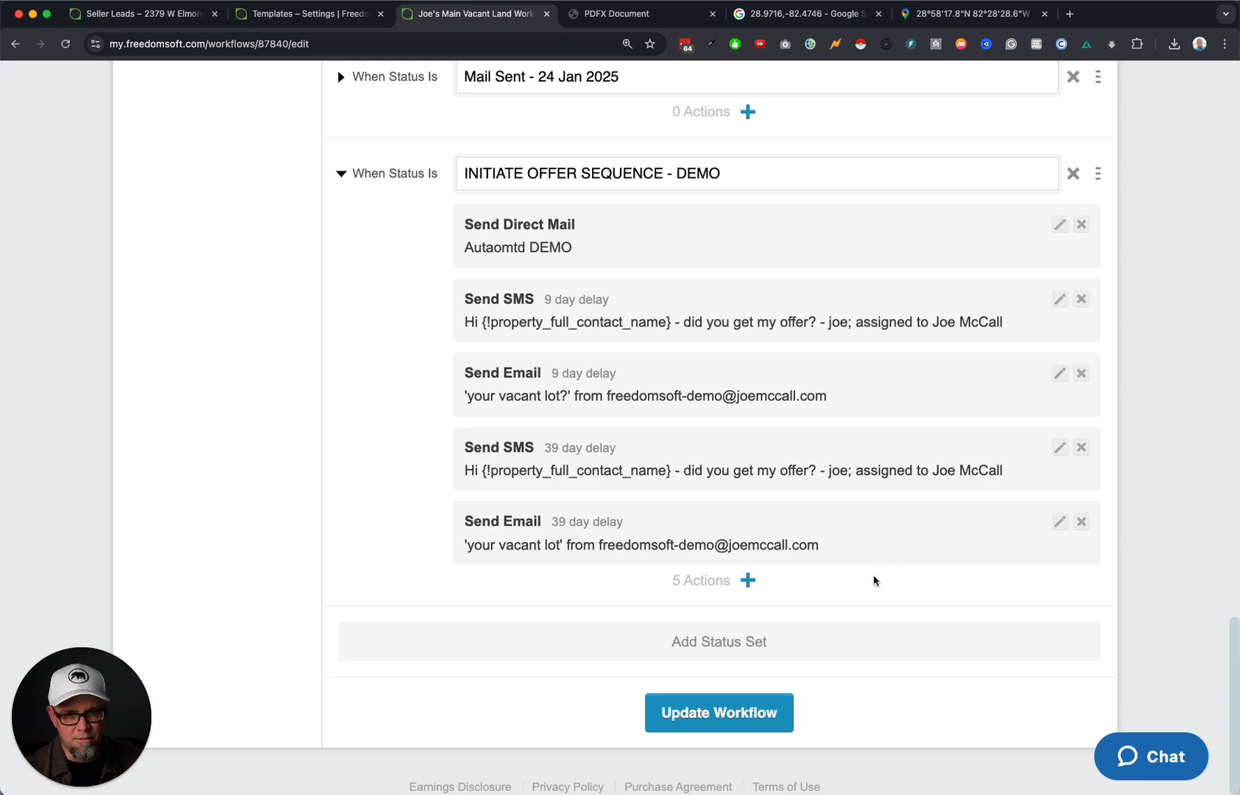
click(746, 719)
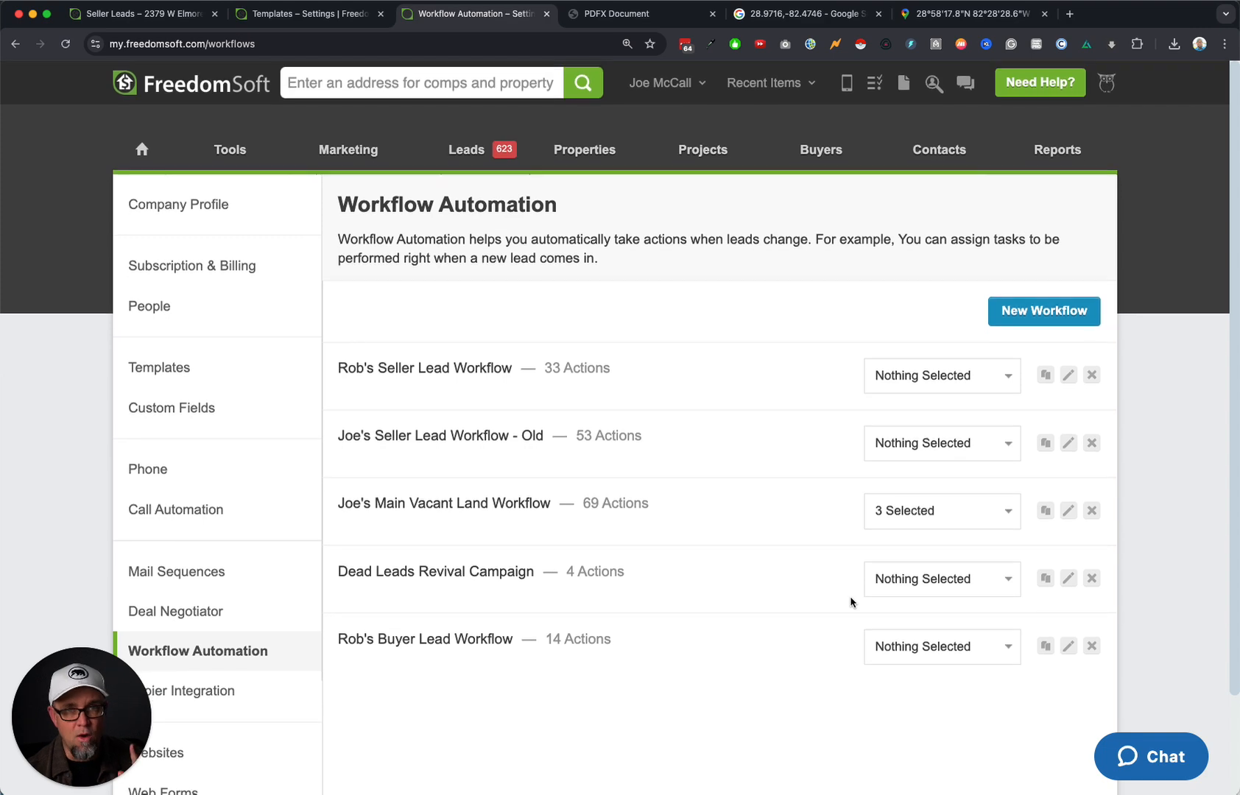
mouse_move(466, 154)
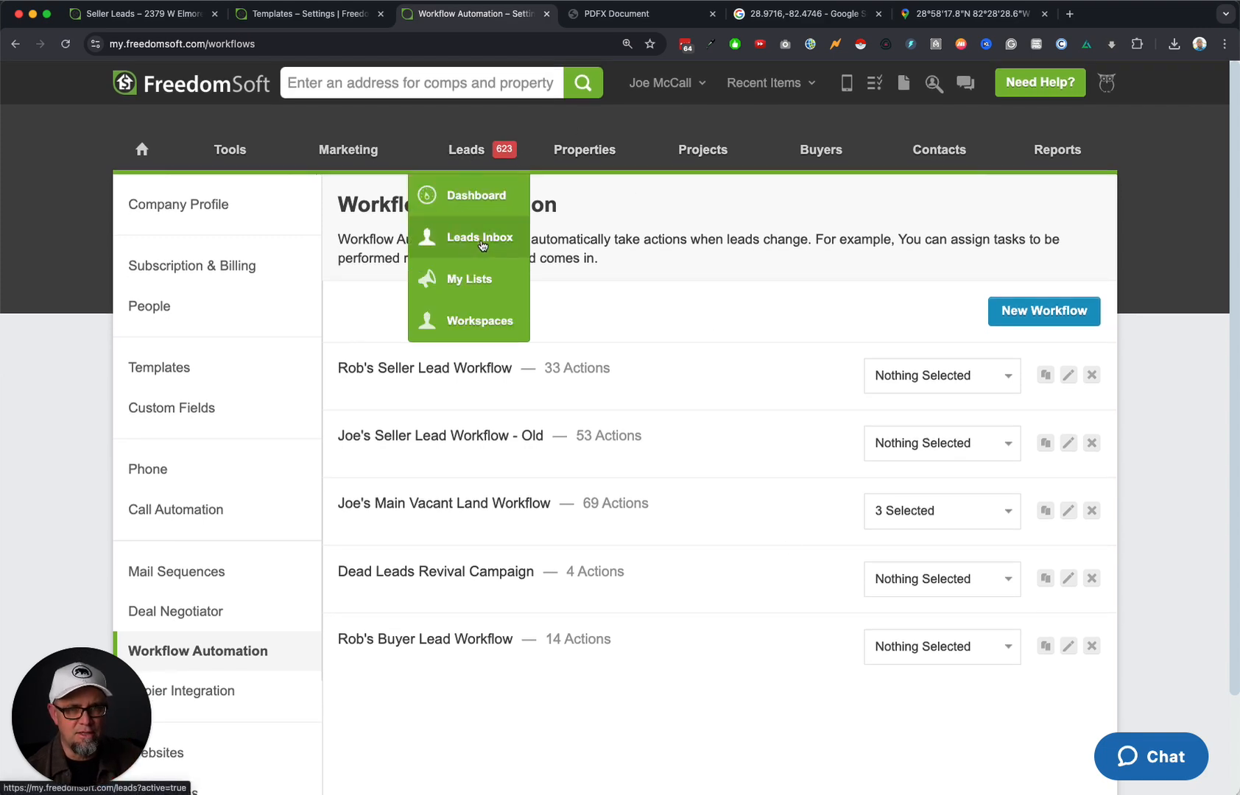
click(479, 245)
click(568, 360)
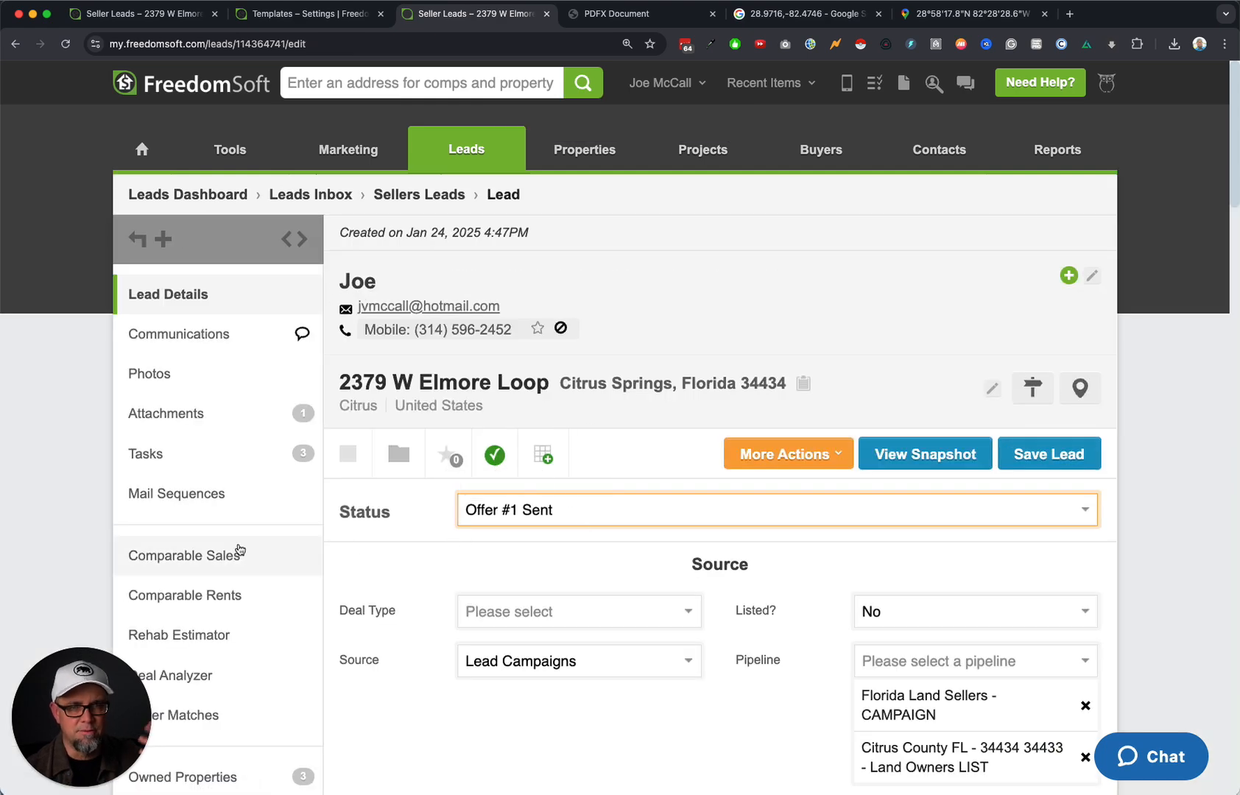
scroll(771, 629, down, 10)
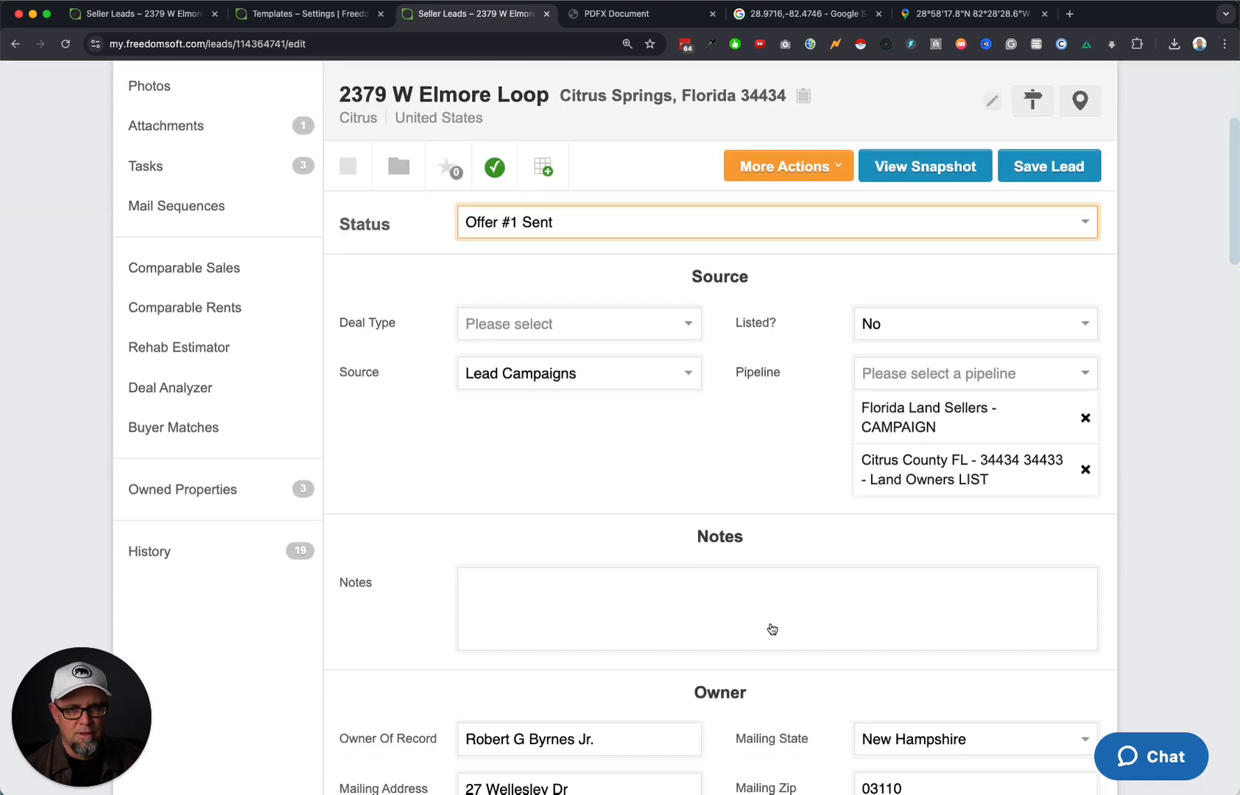
scroll(771, 628, down, 3)
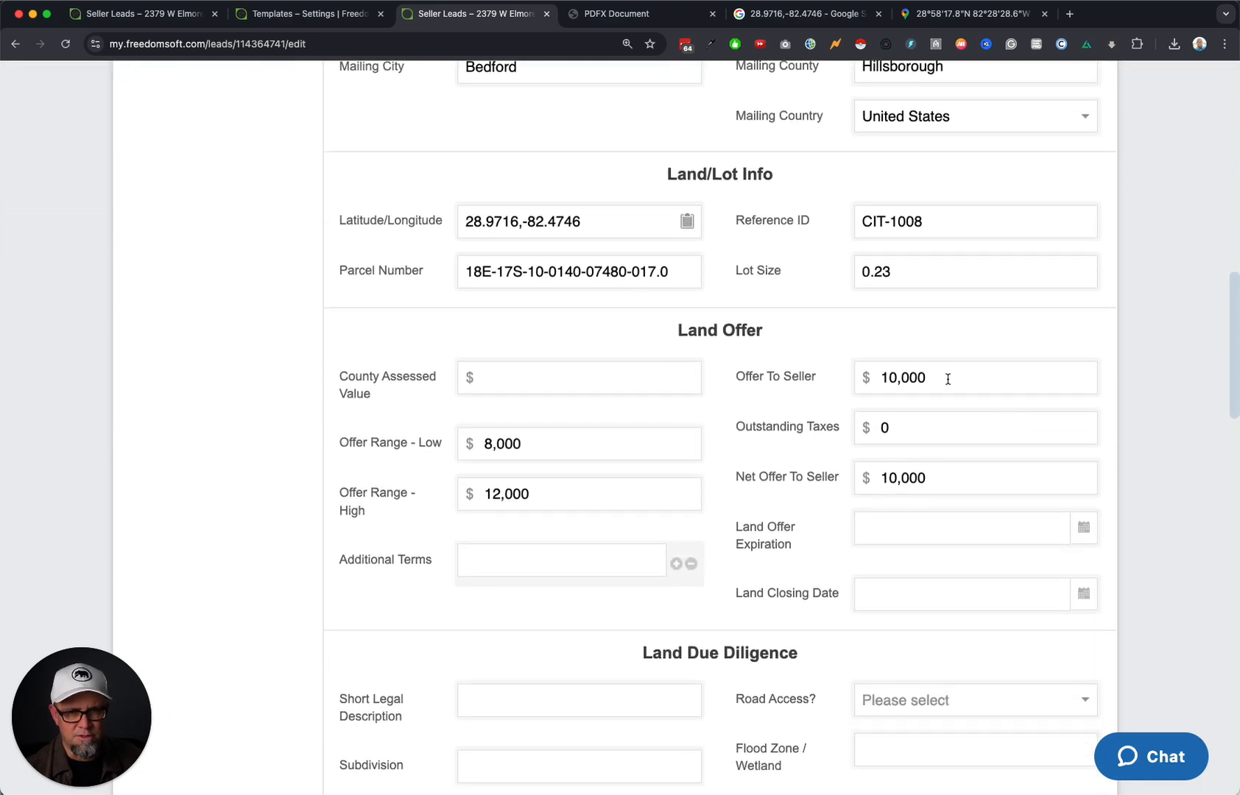
double_click(943, 377)
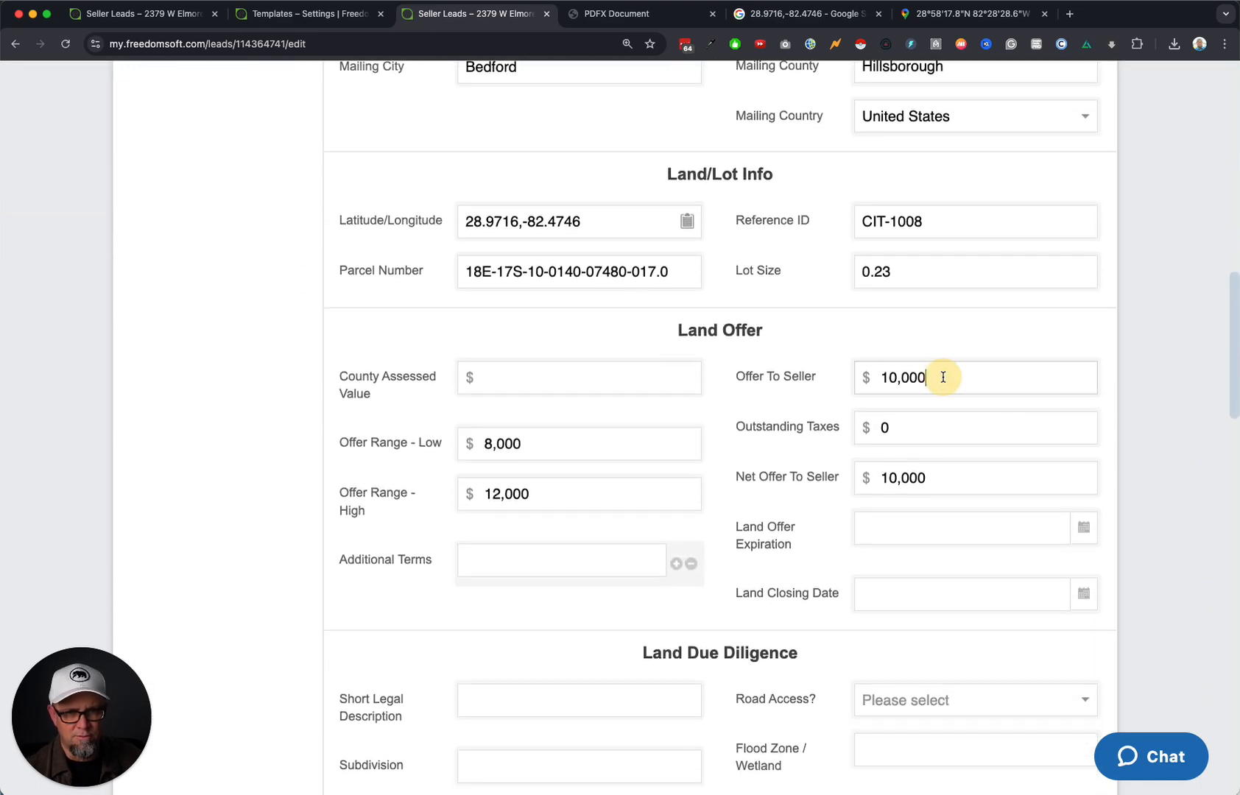
click(523, 442)
click(553, 505)
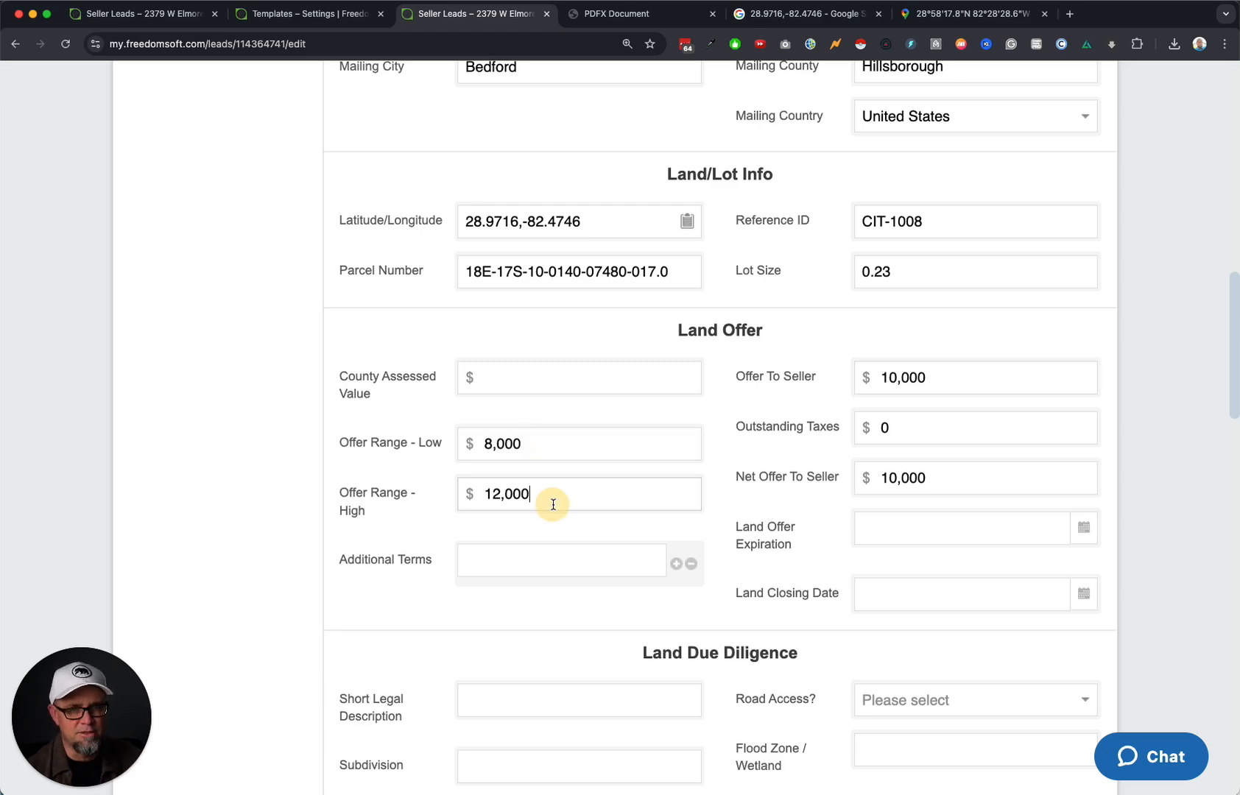
scroll(788, 514, up, 14)
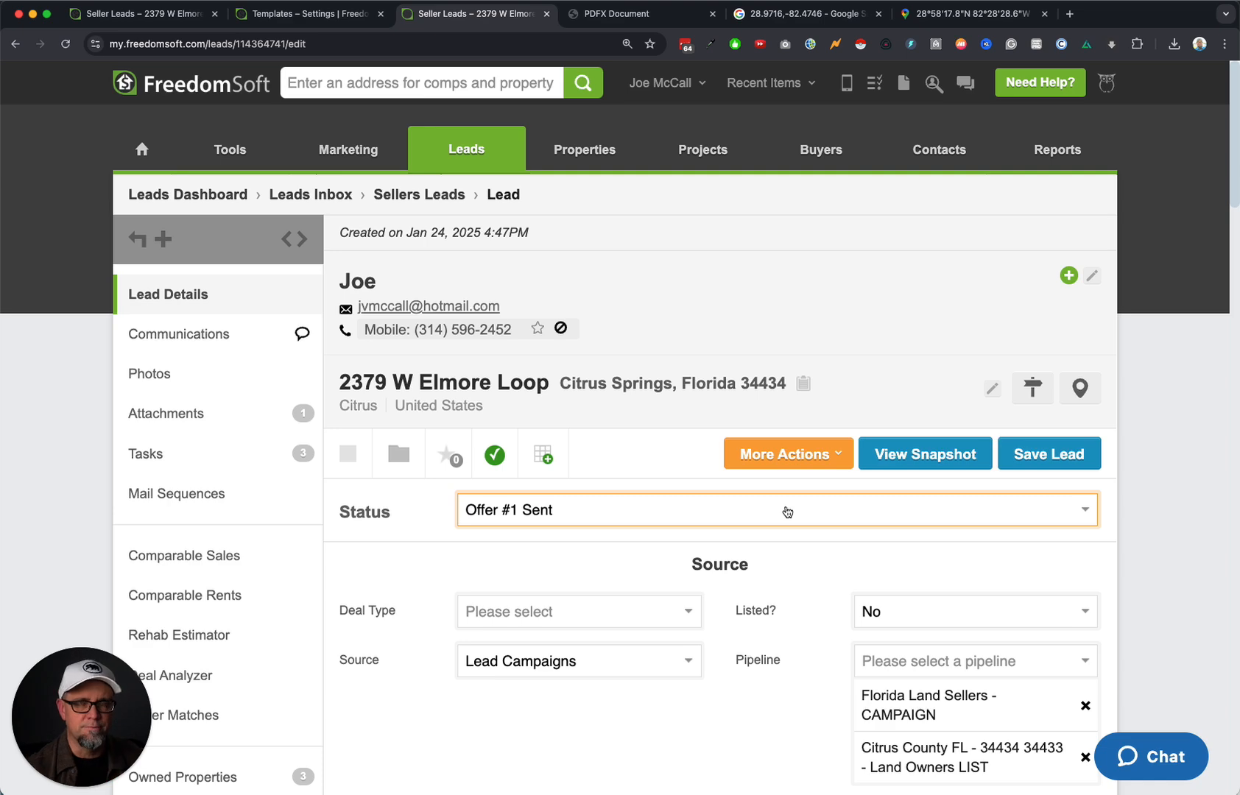
Pick INITIATE OFFER SEQUENCE - DEMO from the seller lead's status list.
click(785, 453)
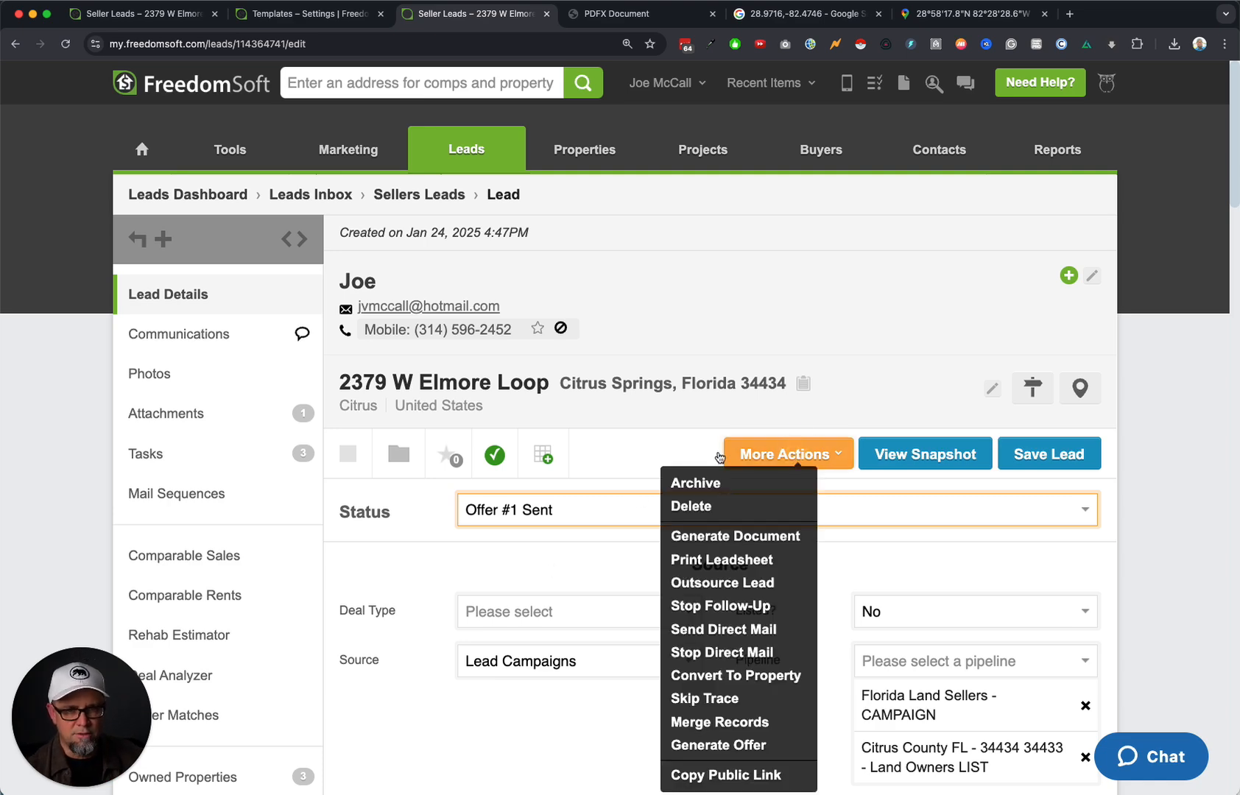
click(589, 516)
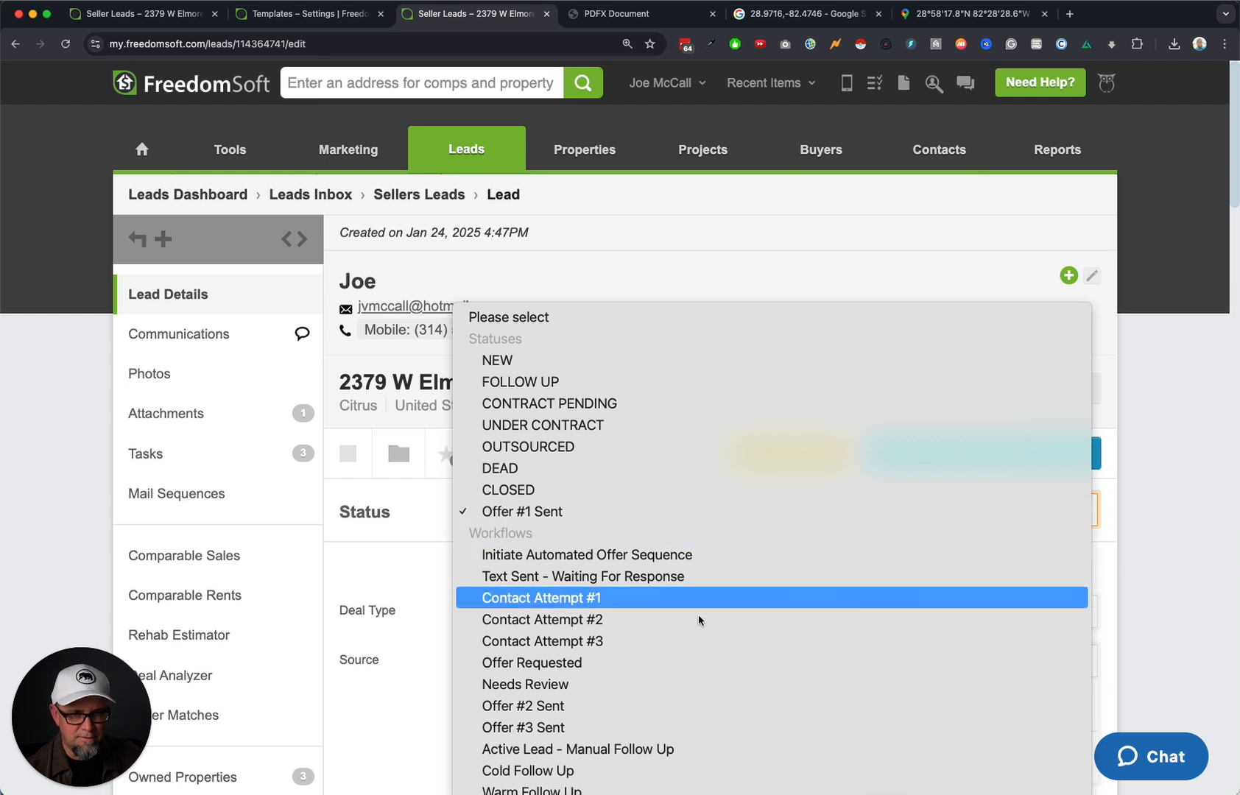
scroll(711, 668, down, 2)
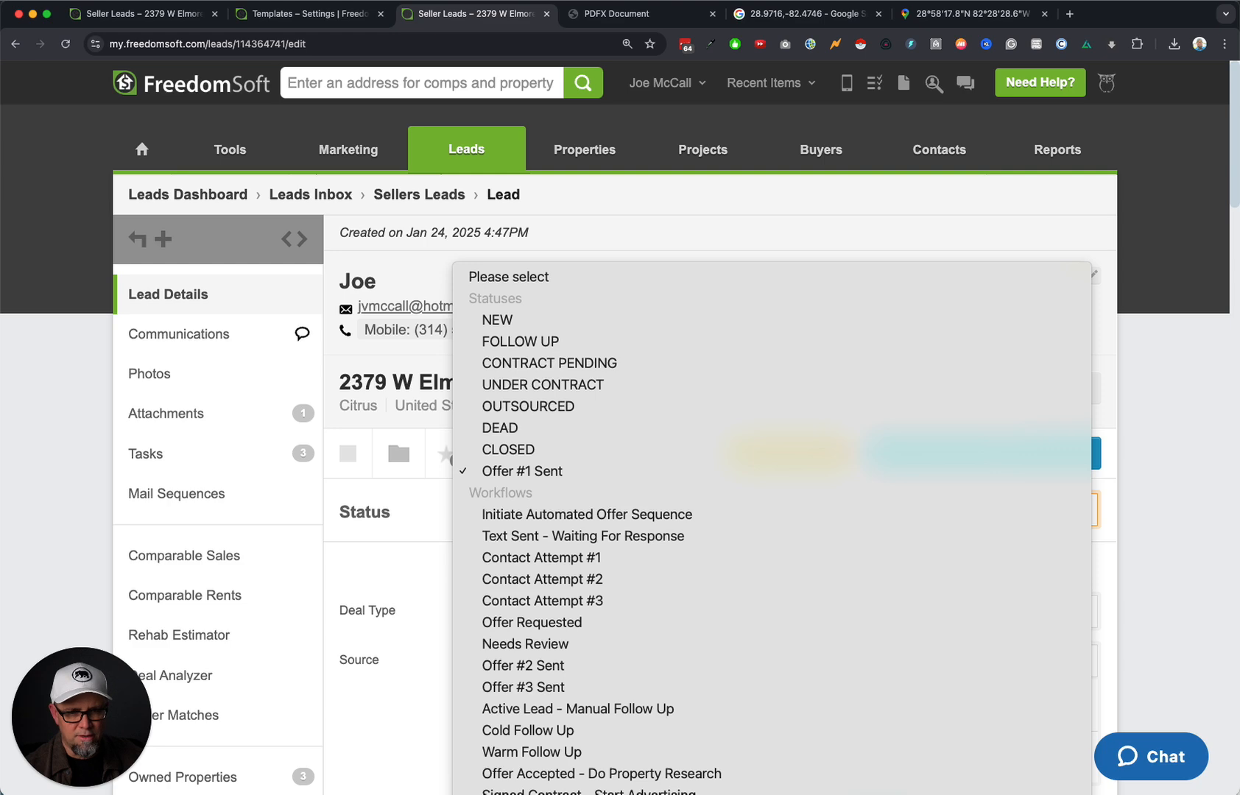
click(662, 794)
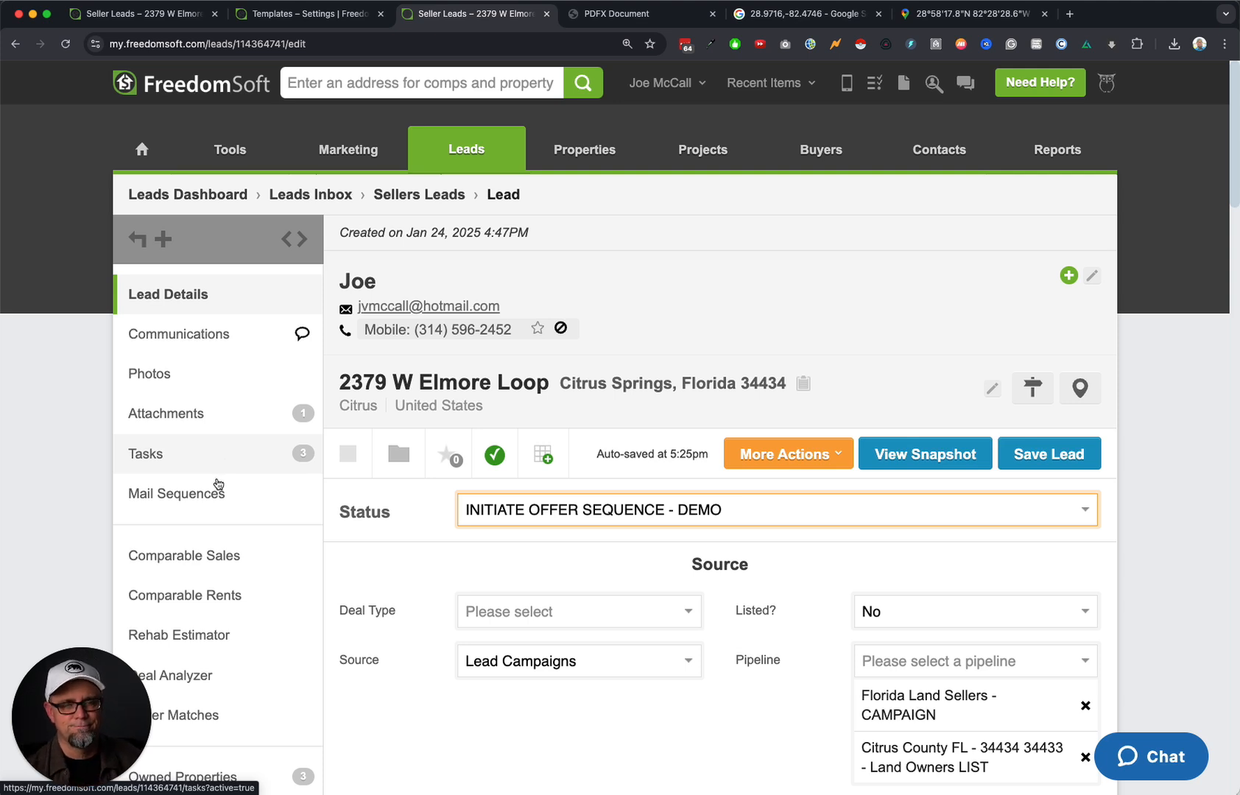
Reload the lead and stop its Autaomtd DEMO mail sequence, confirming the removal.
click(66, 44)
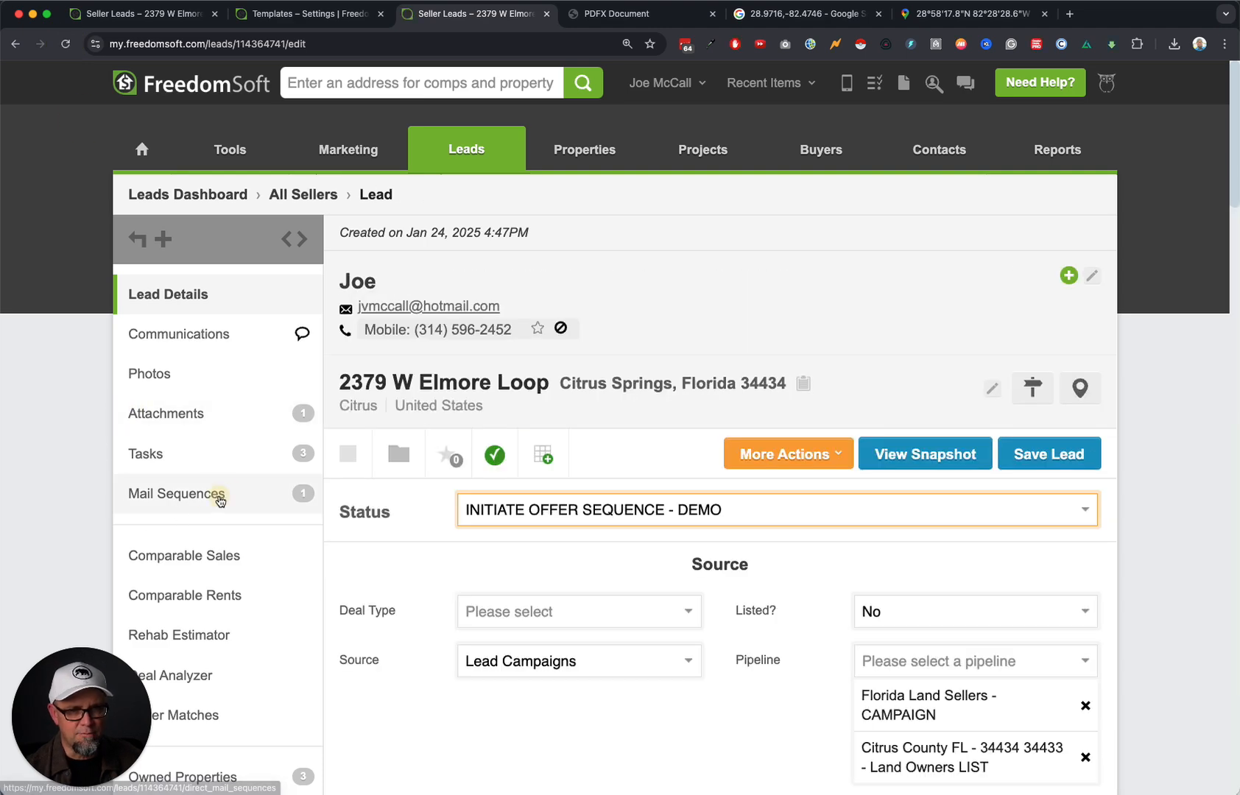
click(226, 505)
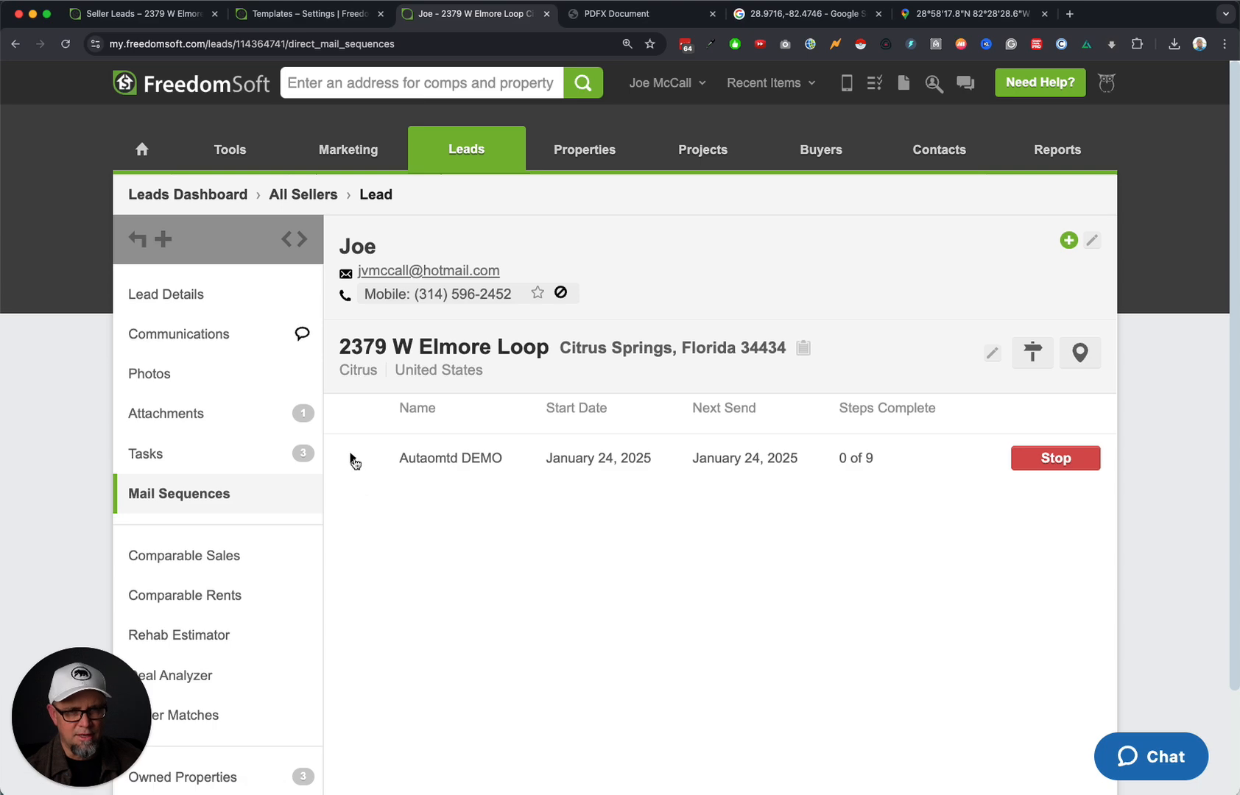
click(352, 458)
scroll(631, 587, down, 5)
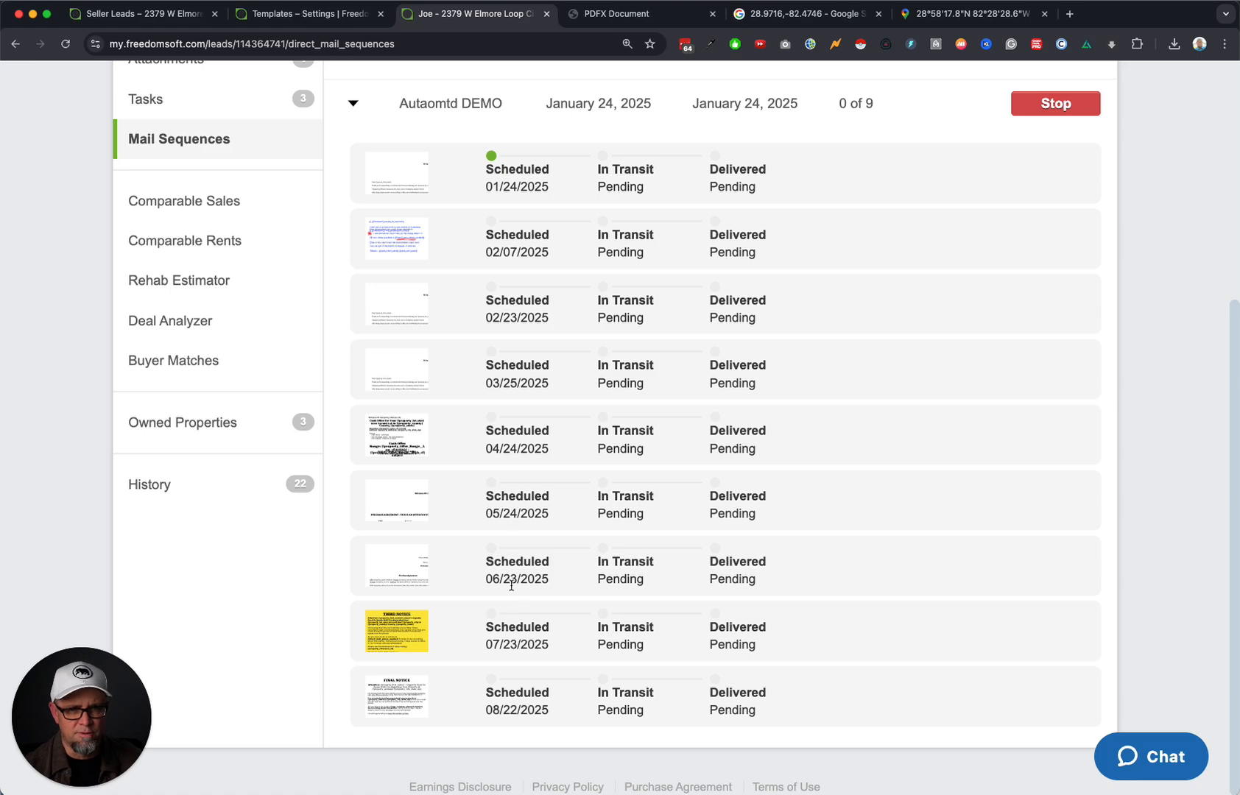
scroll(567, 462, up, 5)
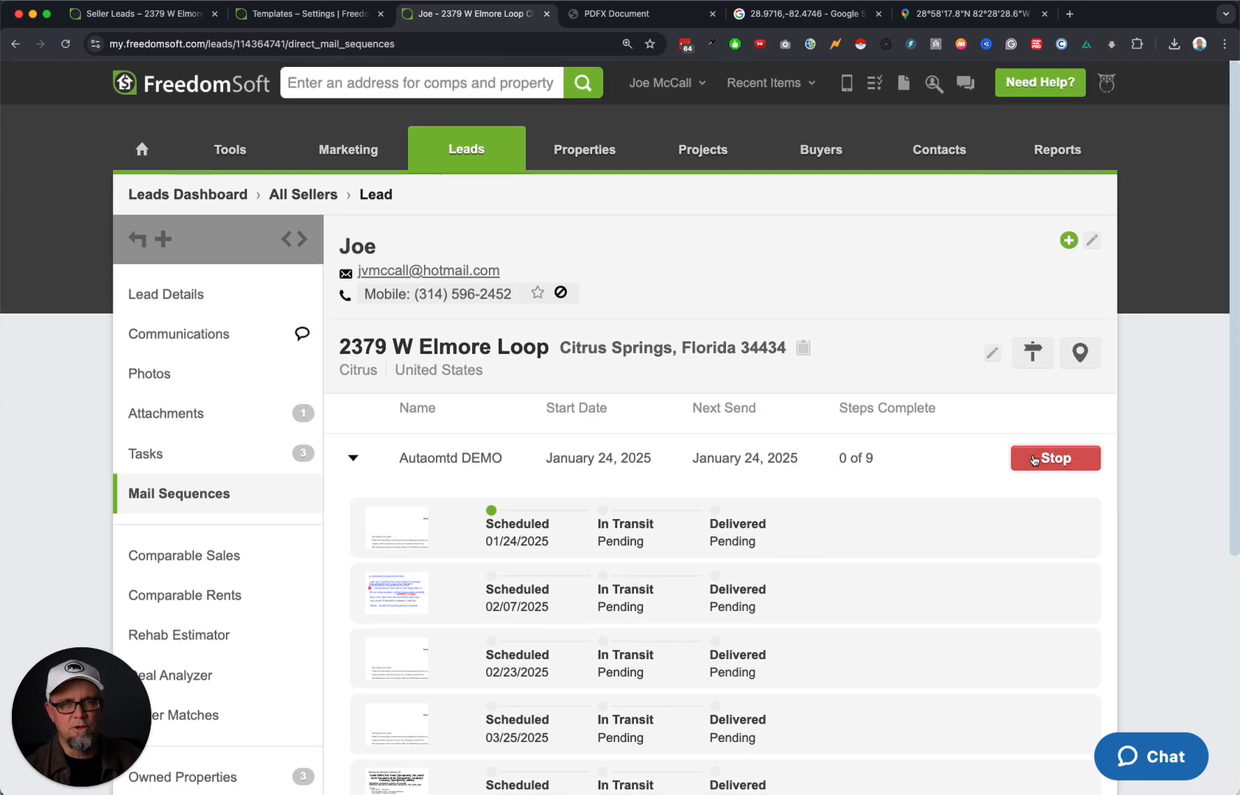
click(1057, 461)
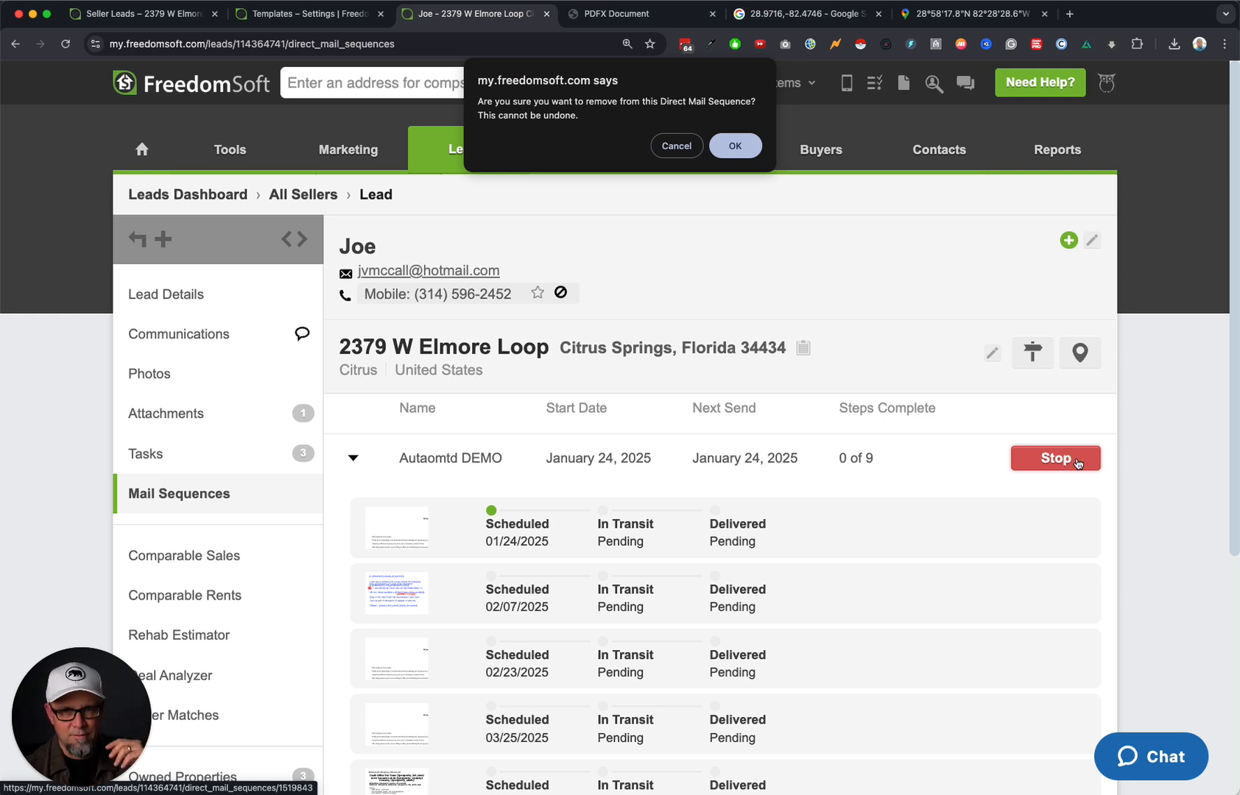
click(735, 152)
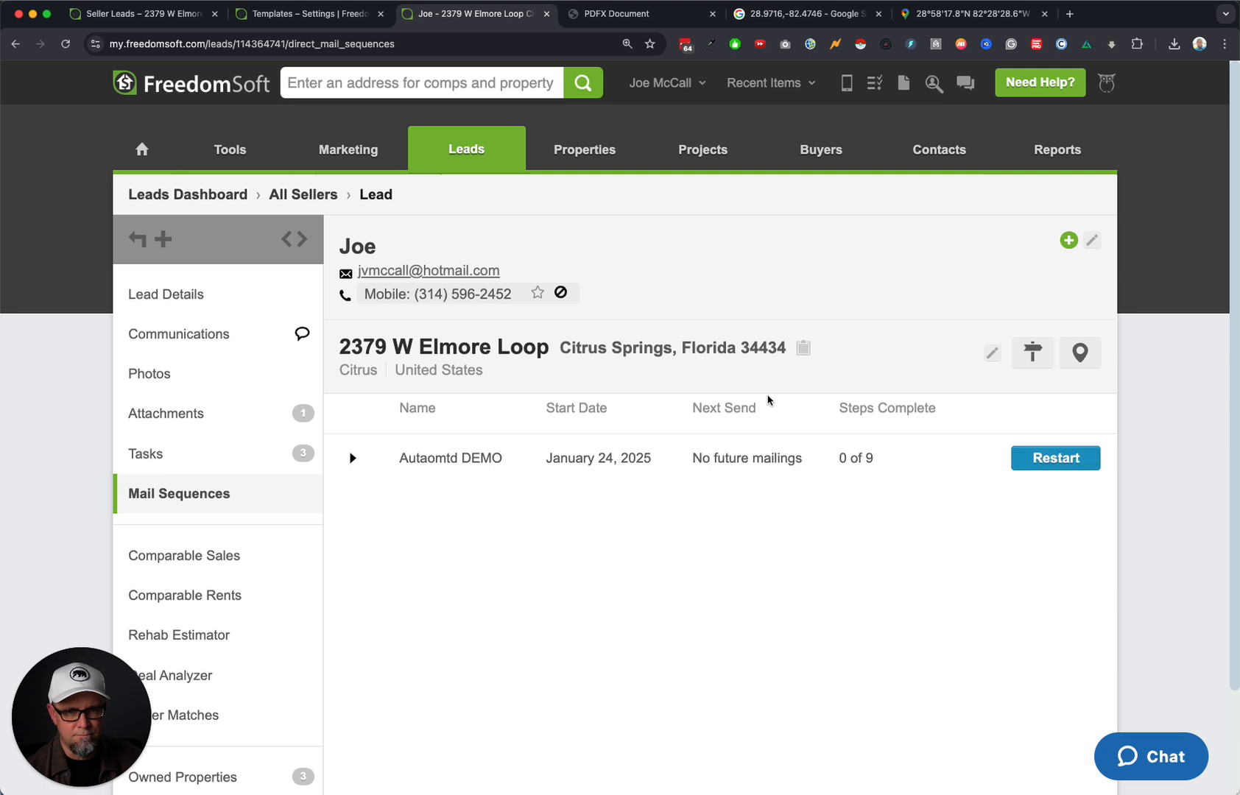
click(352, 458)
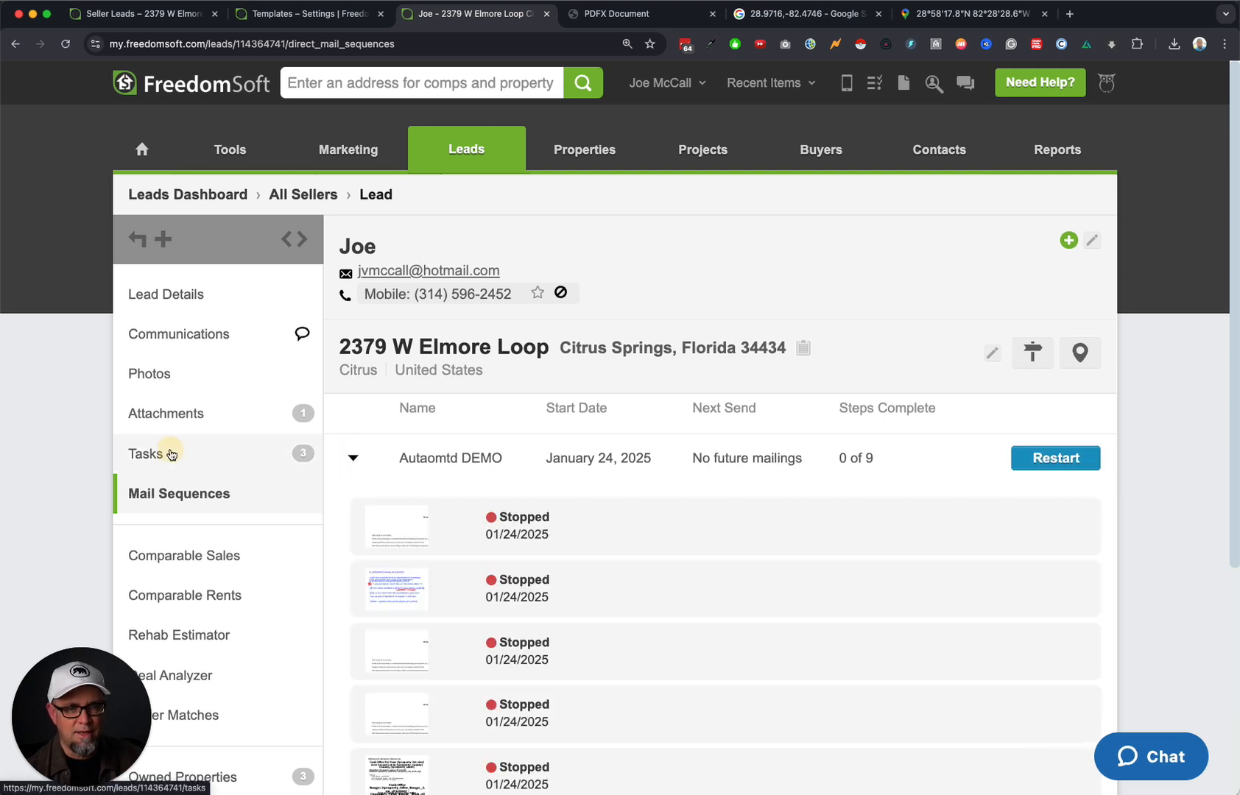
Mark the SlyDial voicemail and 'follw up' tasks complete, then recheck the stopped mailings.
click(169, 452)
click(347, 473)
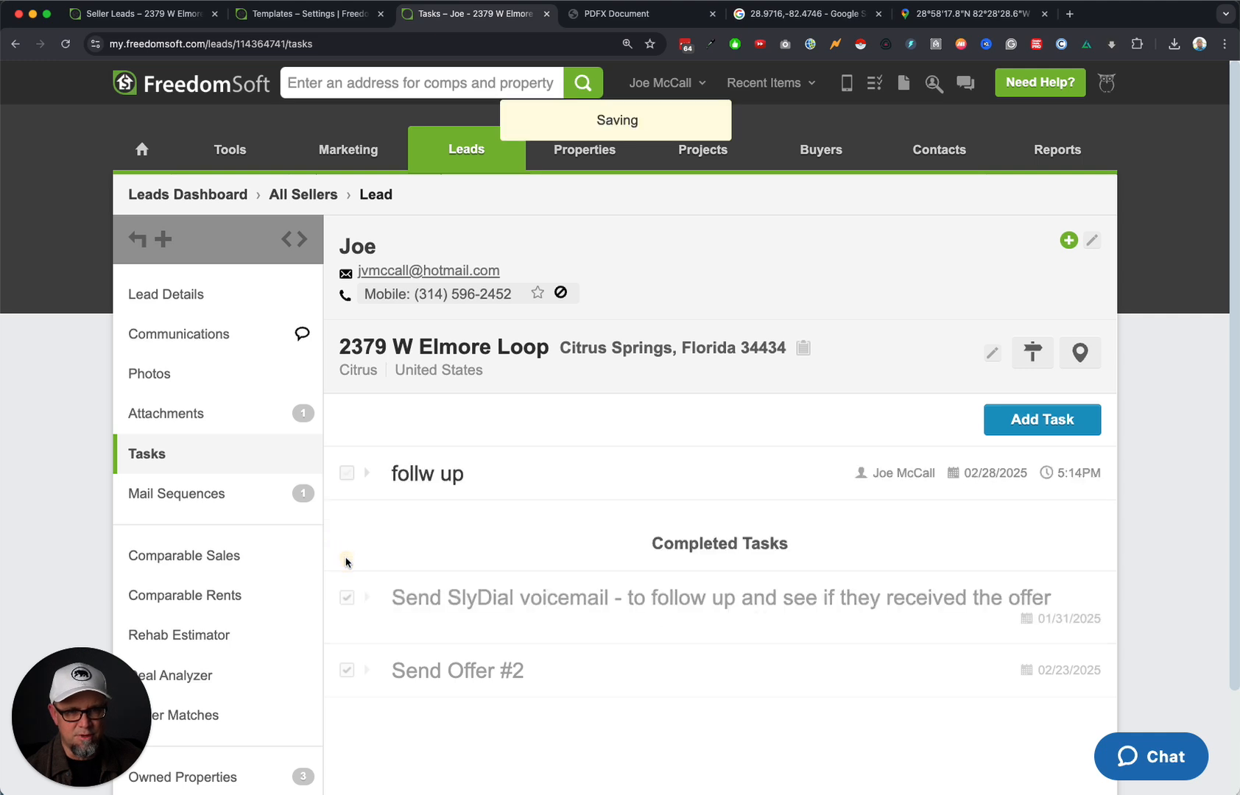
click(347, 473)
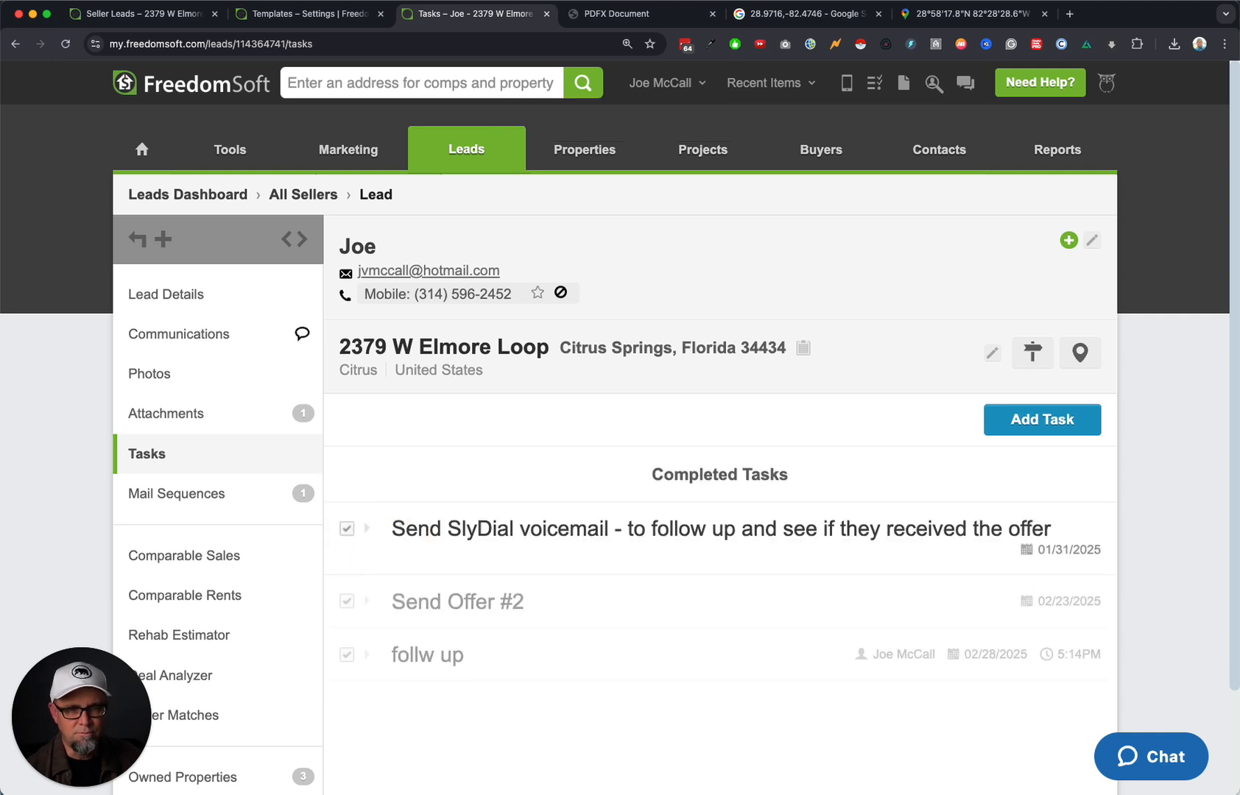
click(211, 413)
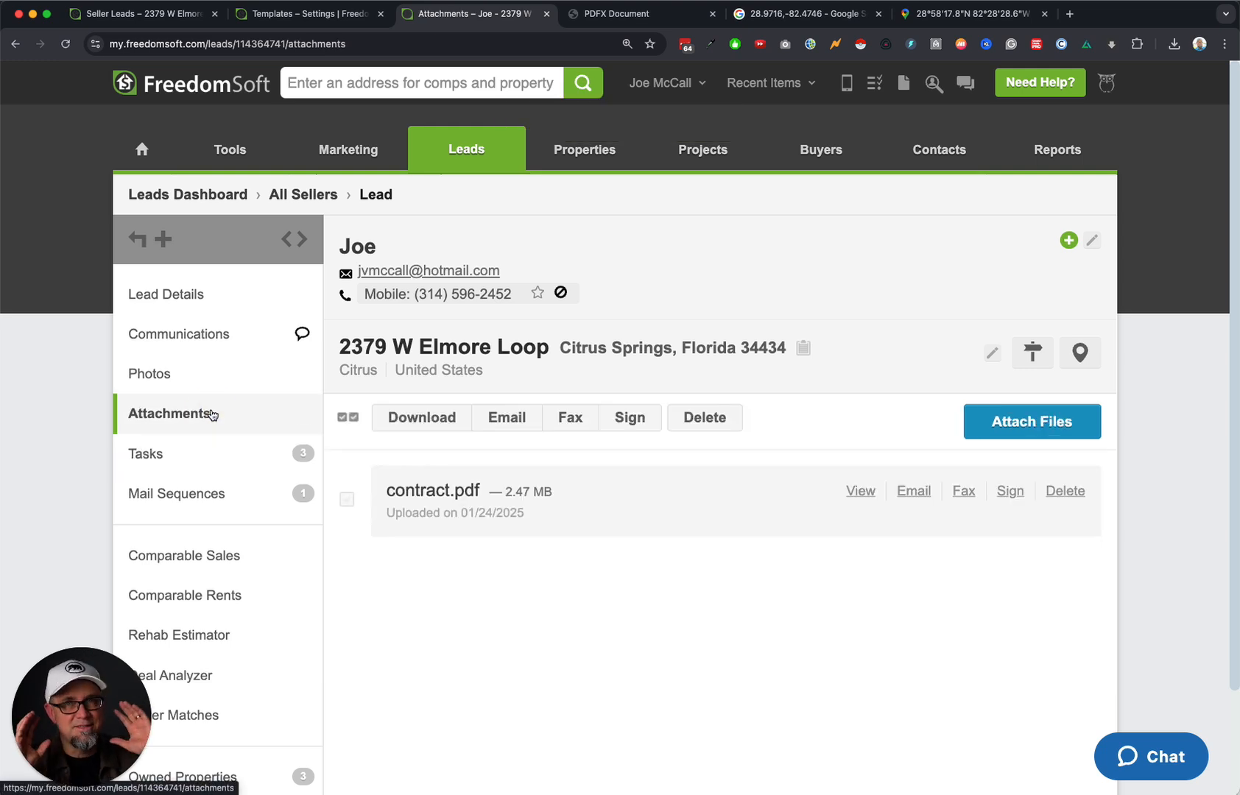
click(222, 503)
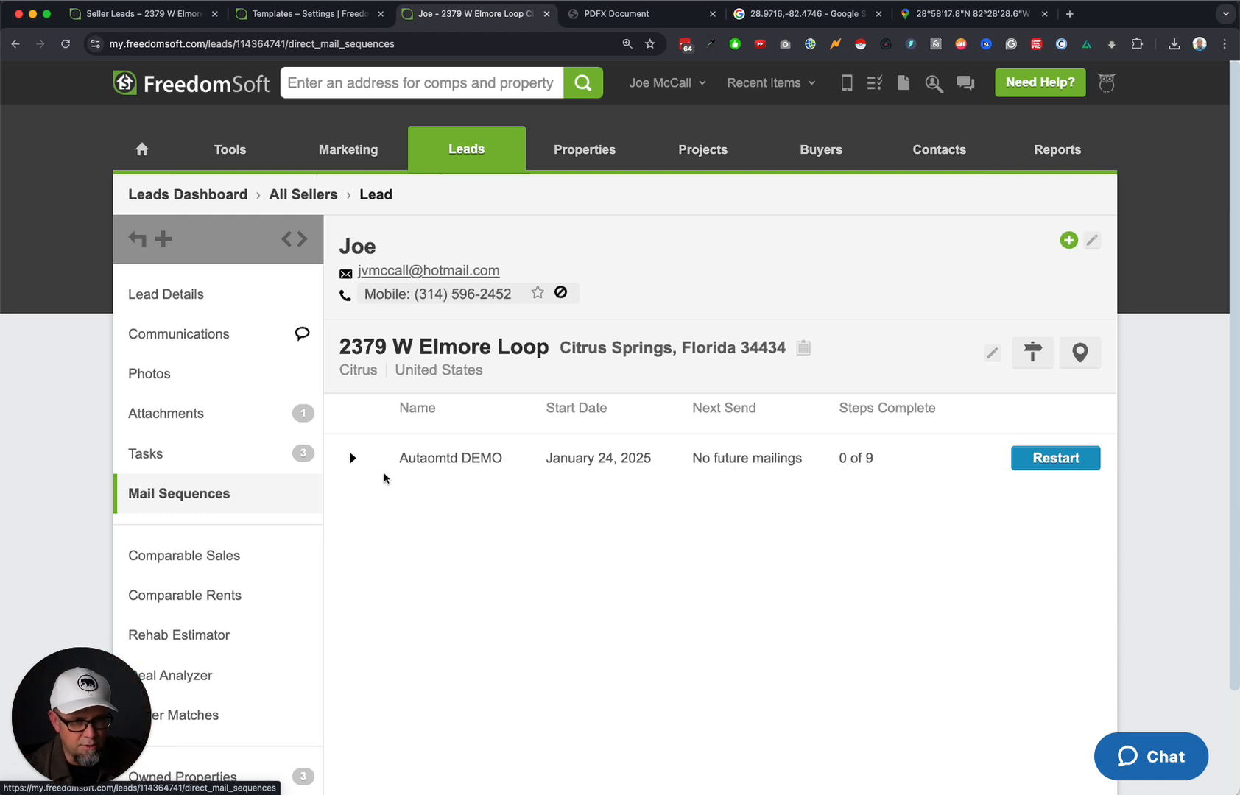
click(353, 458)
Preview the fifth stopped mailing's letter, then close the preview.
scroll(605, 622, down, 5)
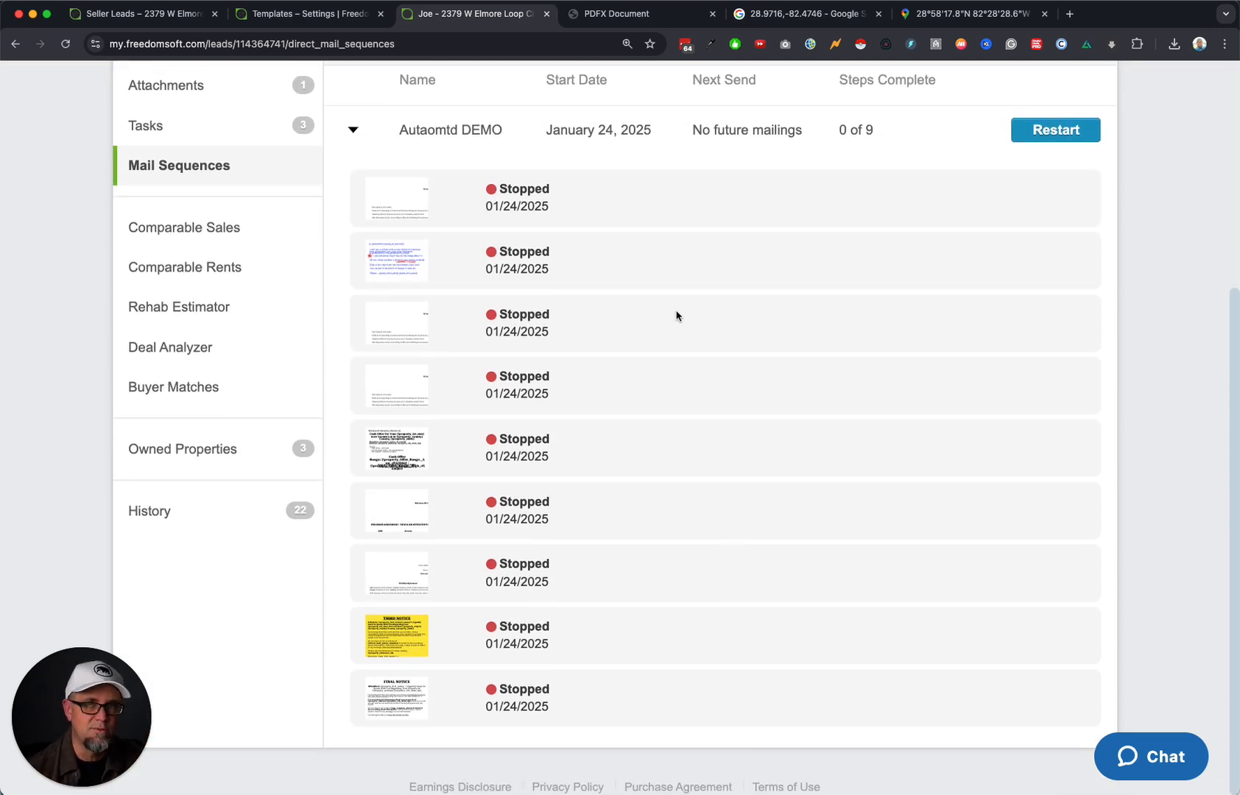
mouse_move(412, 218)
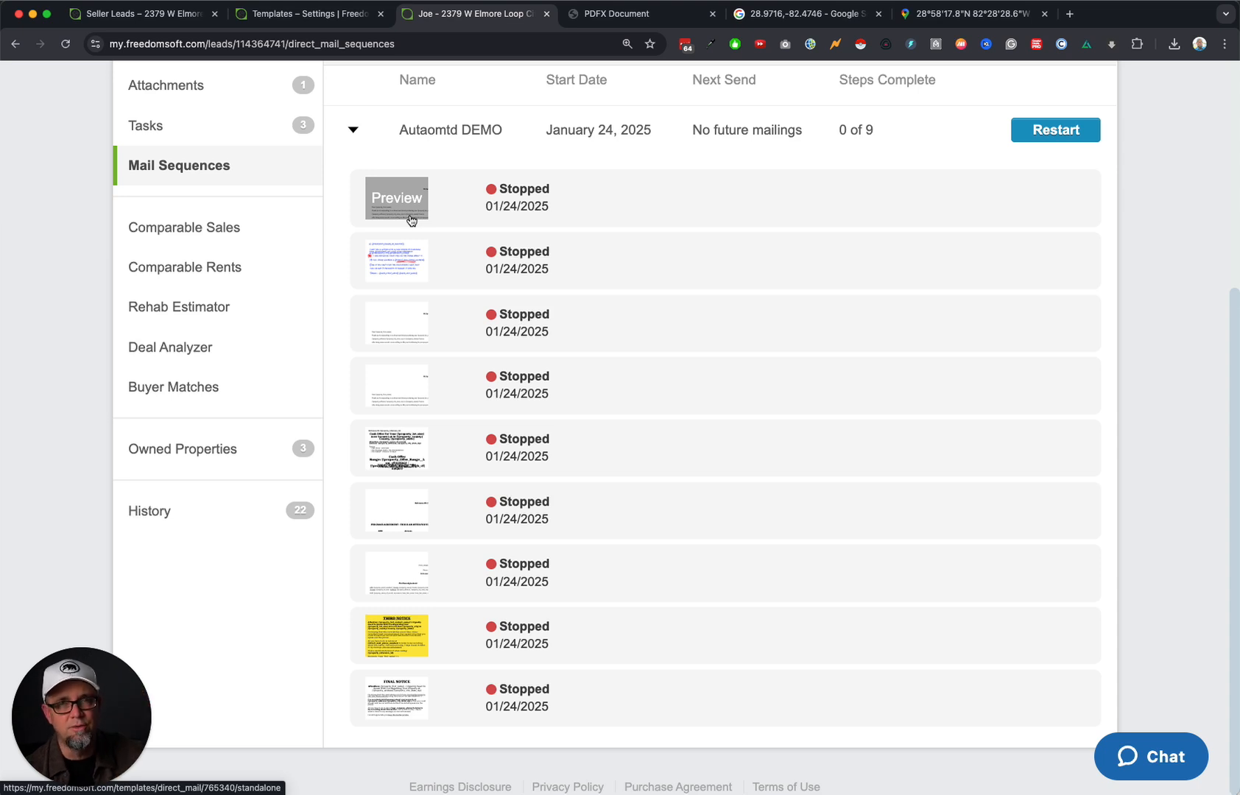
click(402, 445)
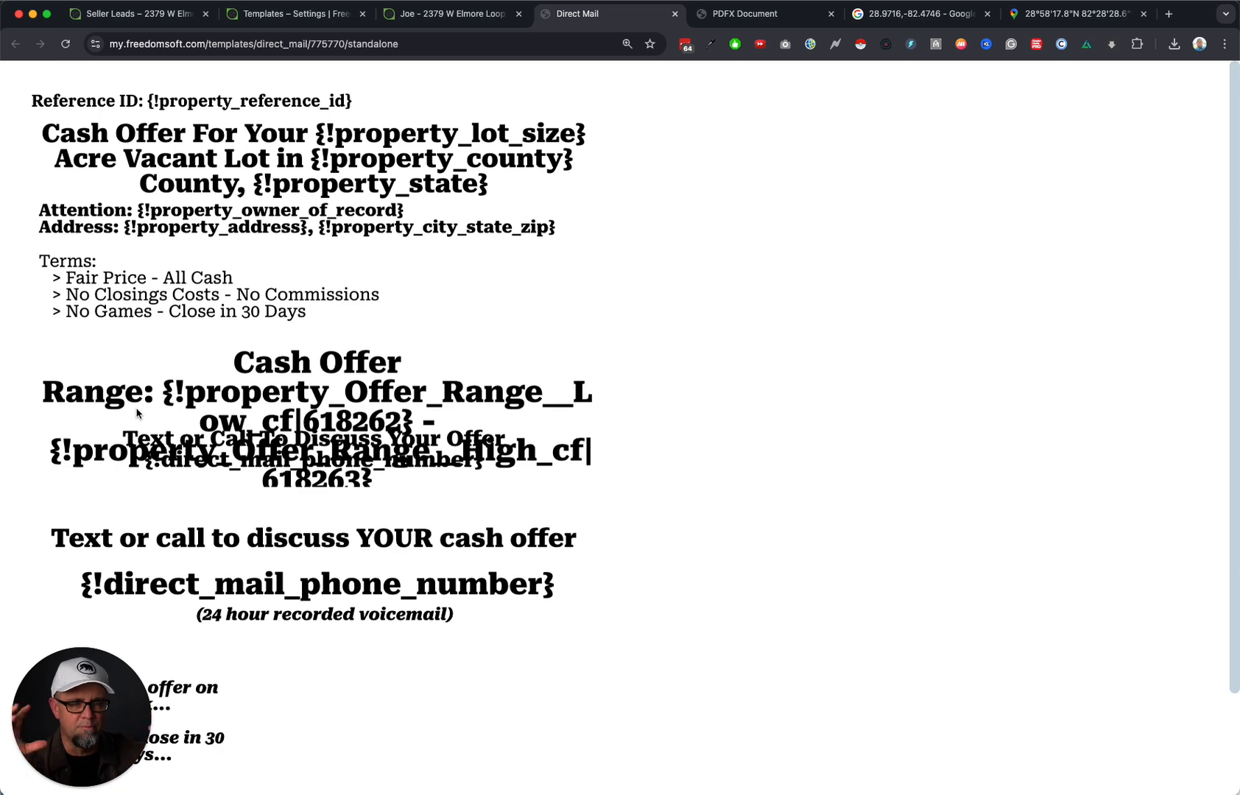
key(super+w)
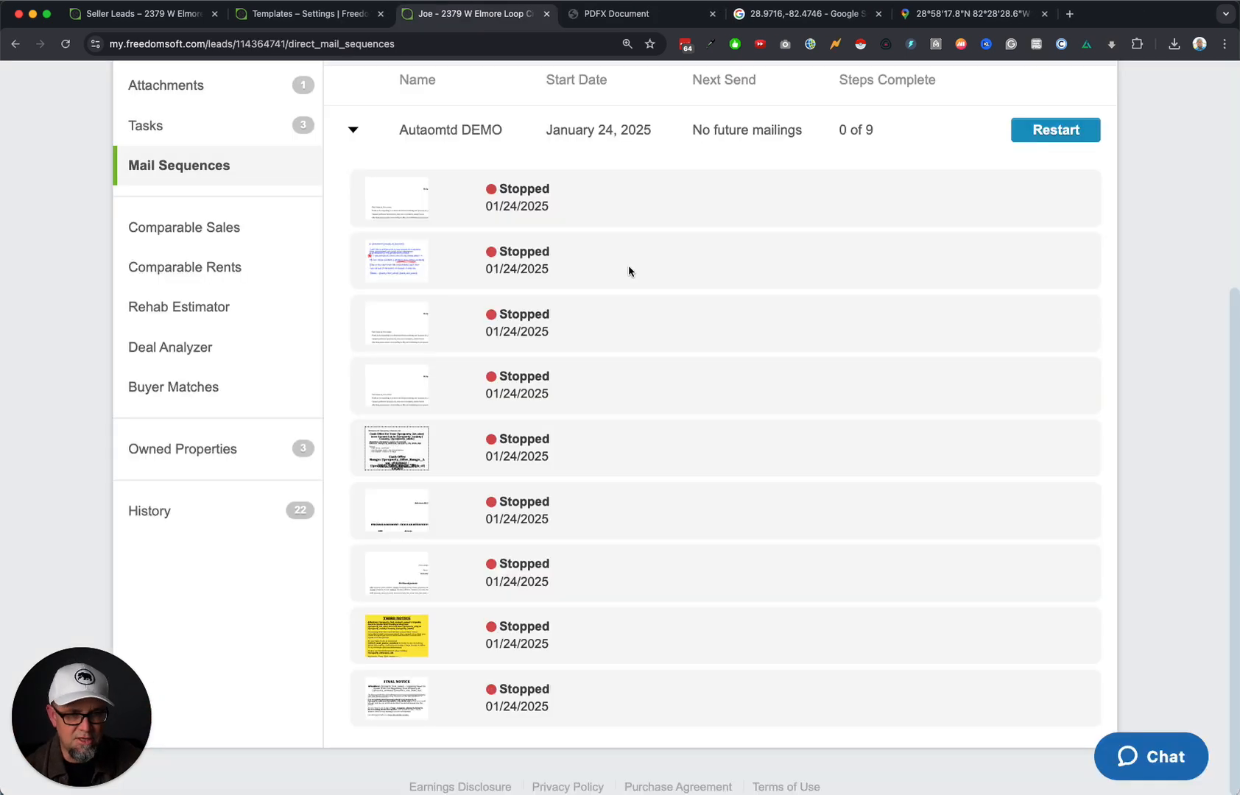
scroll(750, 396, up, 5)
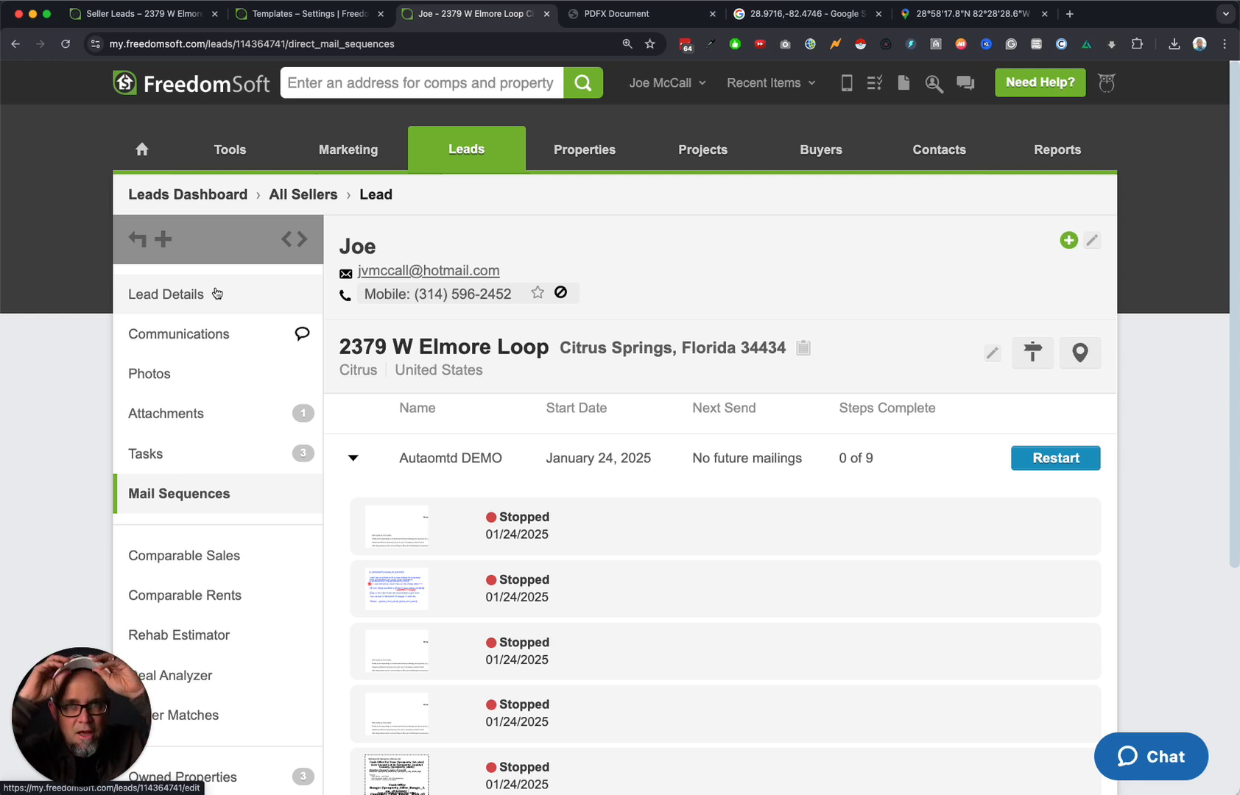
Go to account Settings > Workflow Automation to list the saved workflows.
click(661, 82)
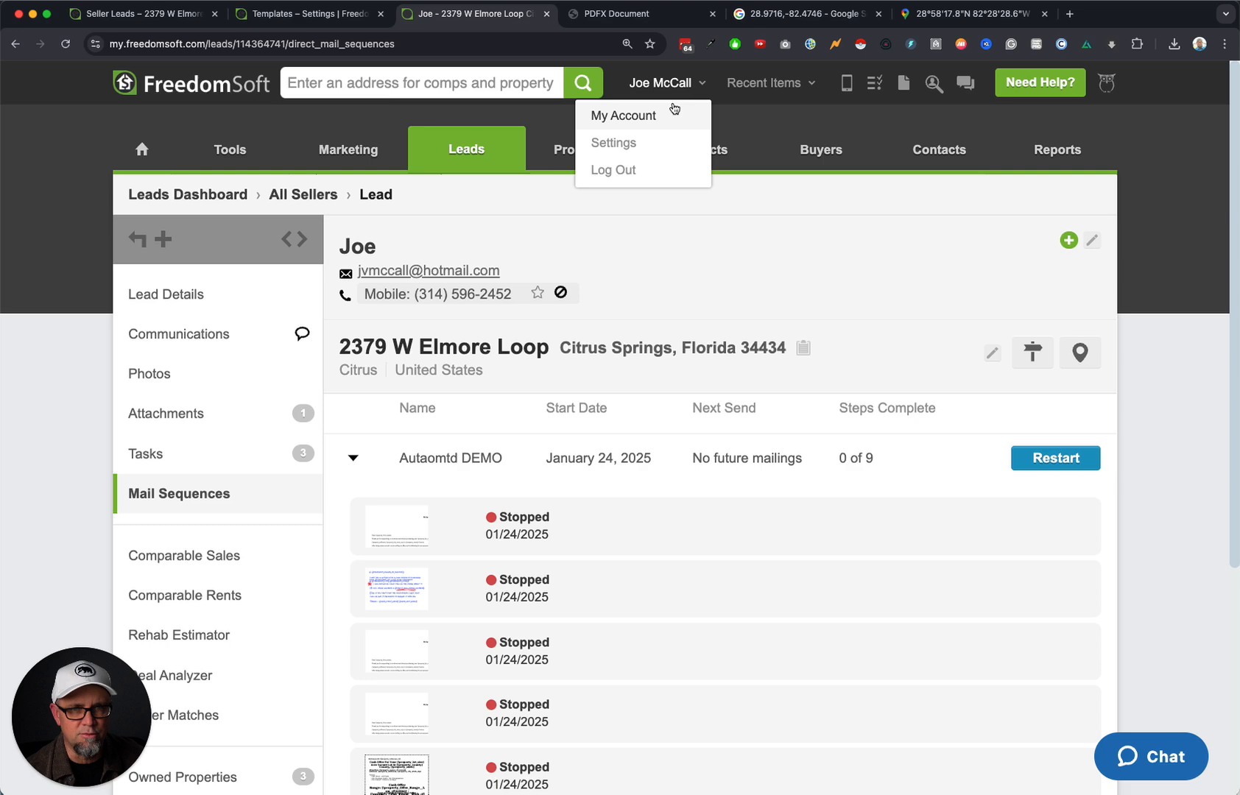
click(635, 145)
click(203, 653)
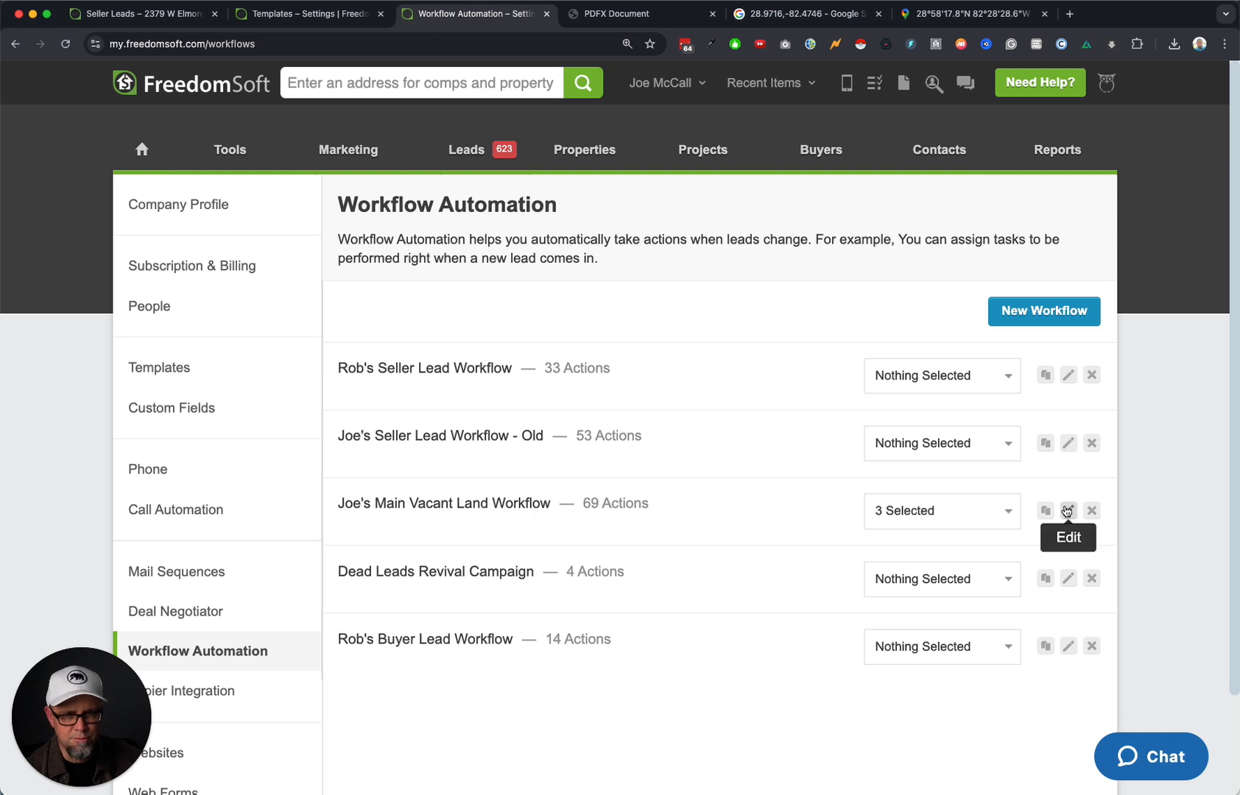
Open Joe's Main Vacant Land Workflow for editing and scroll through its status sets.
click(1069, 512)
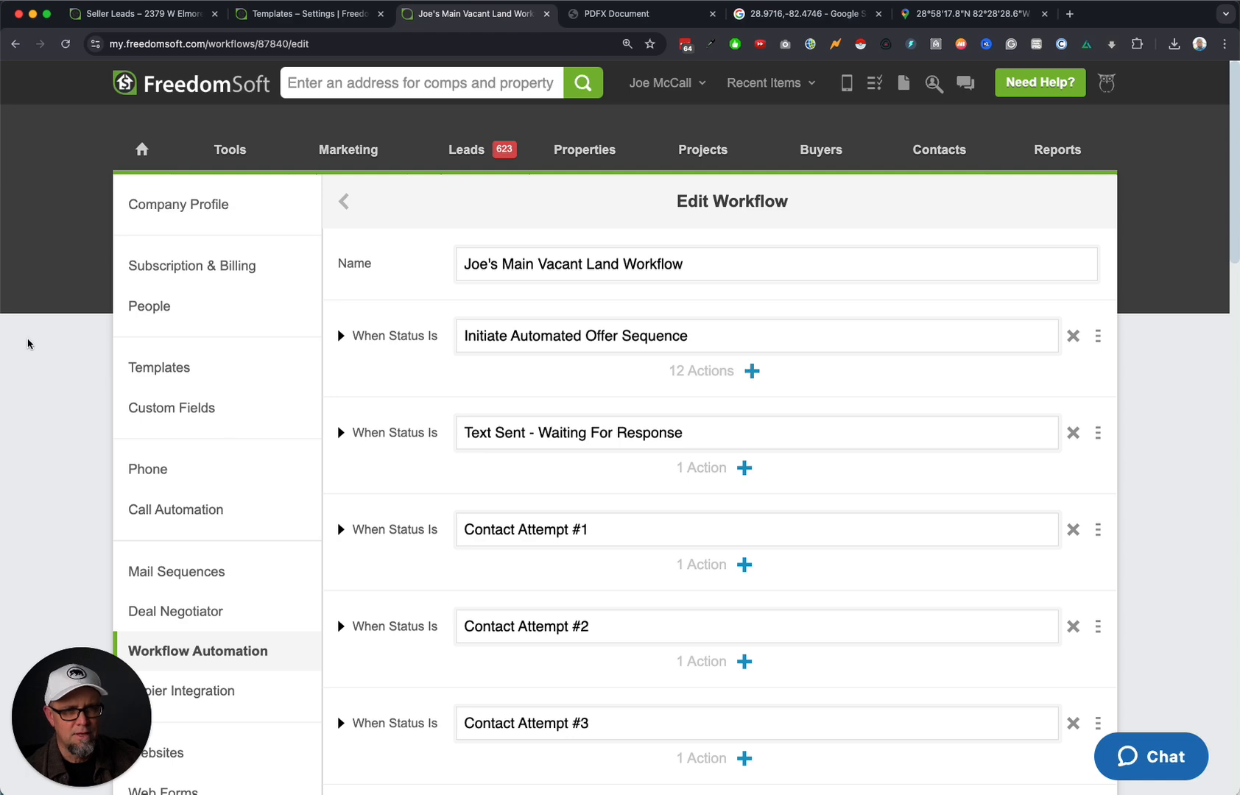
scroll(686, 488, down, 7)
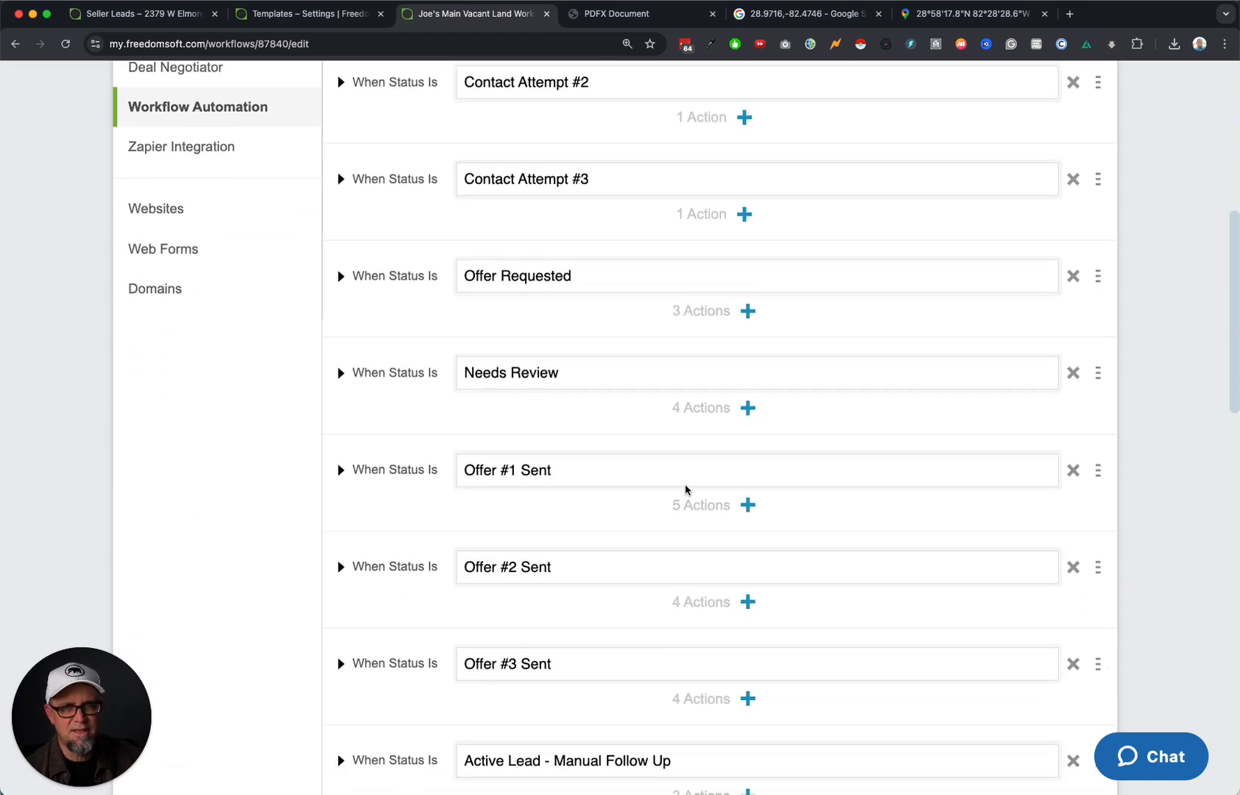
scroll(686, 489, down, 1)
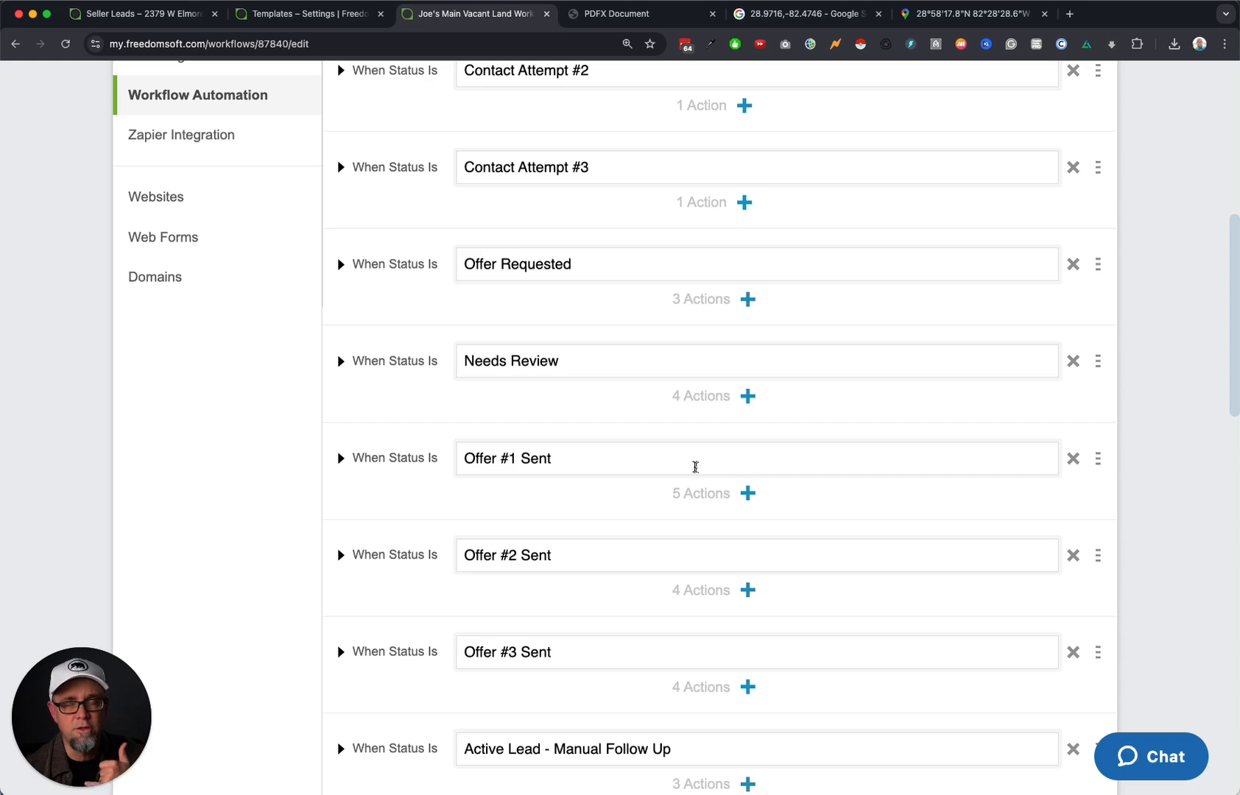
scroll(628, 473, up, 8)
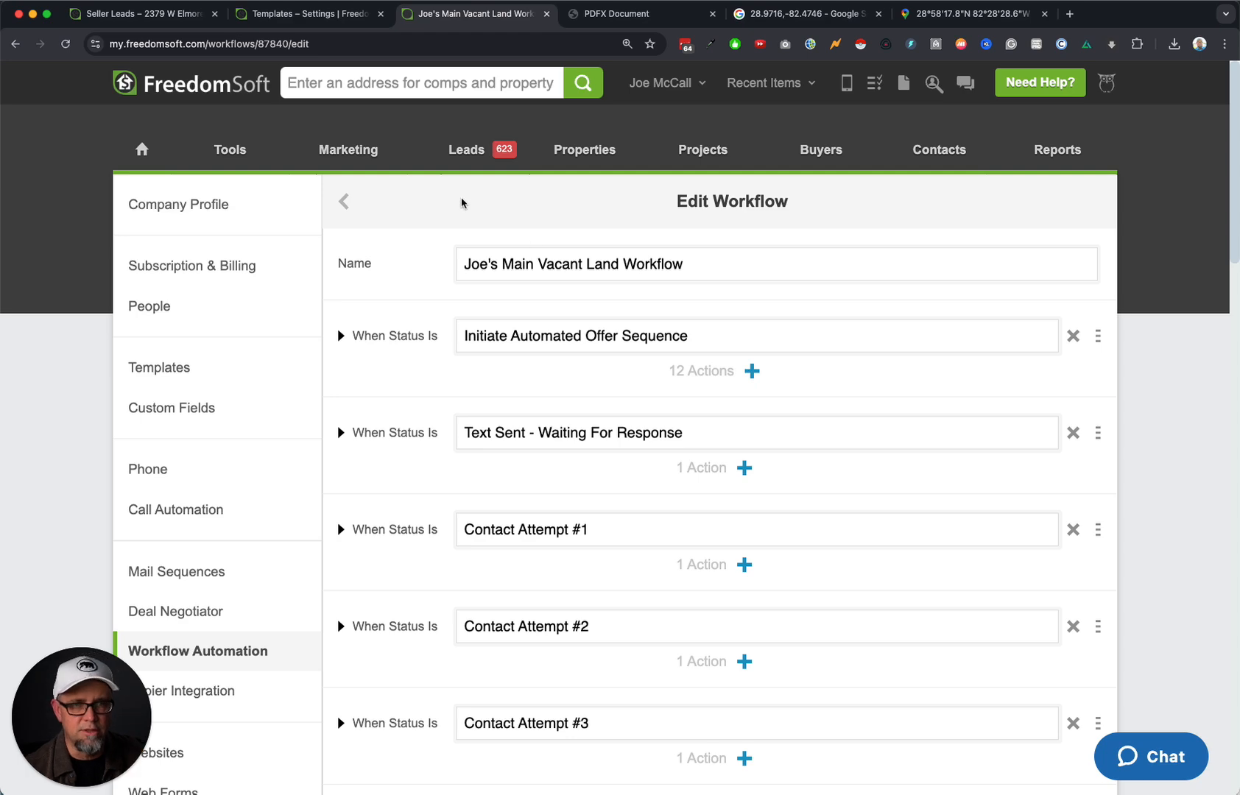
Switch to the email templates settings, then open the Seller Leads inbox from the Leads menu.
click(309, 13)
mouse_move(472, 151)
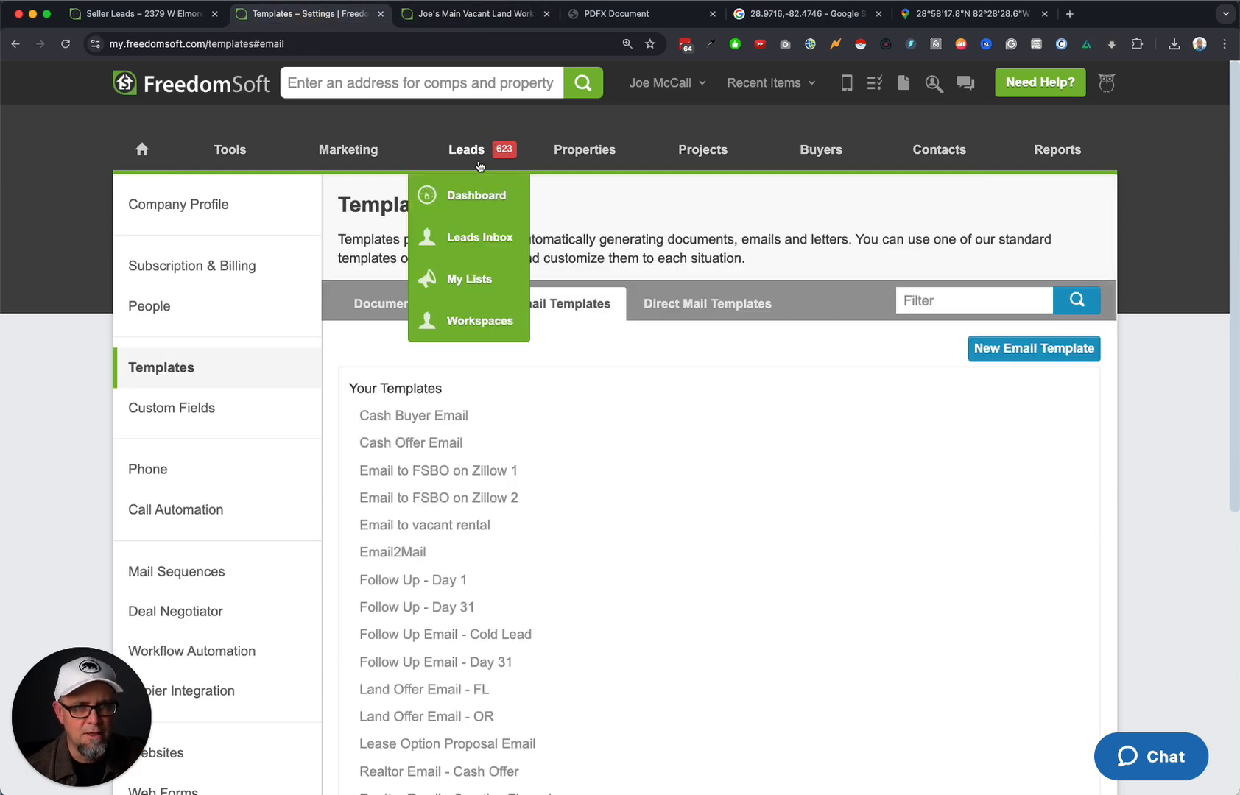
click(480, 237)
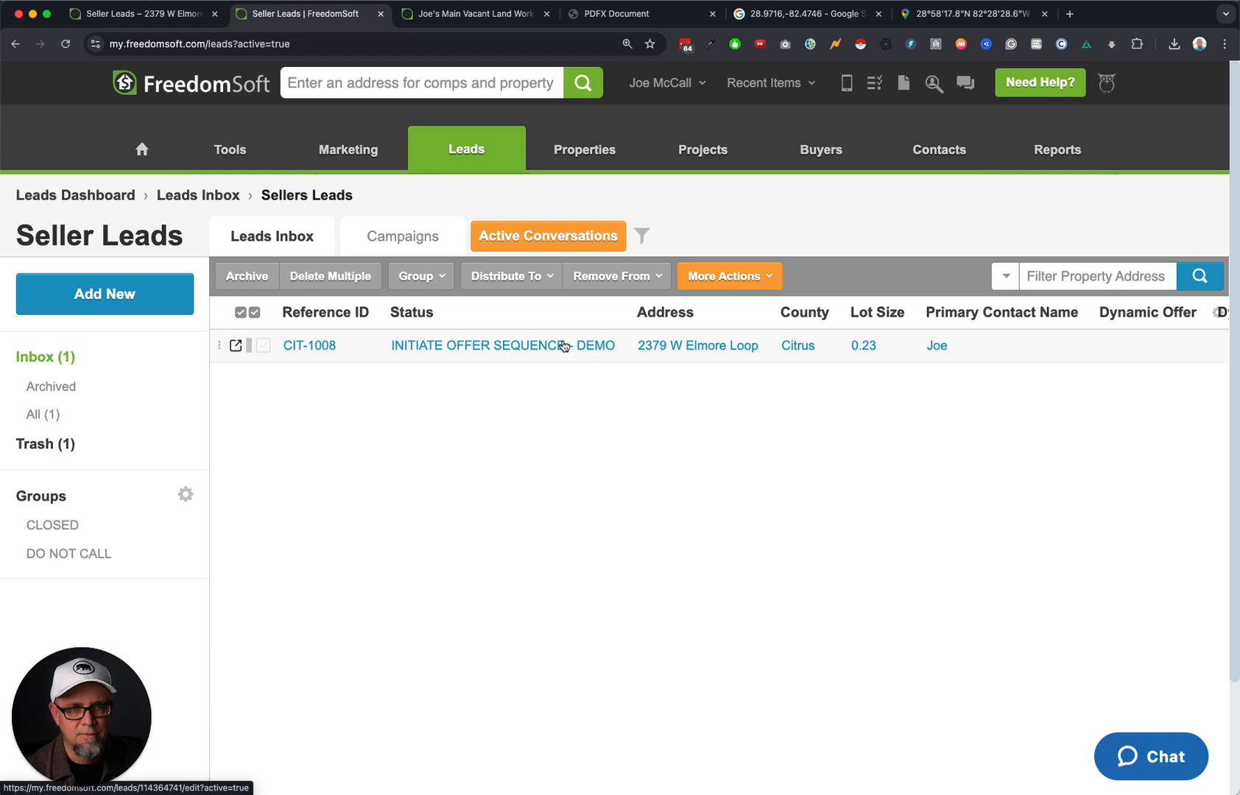
Review the demo lead's communications history, then return to the vacant land workflow editor.
click(527, 348)
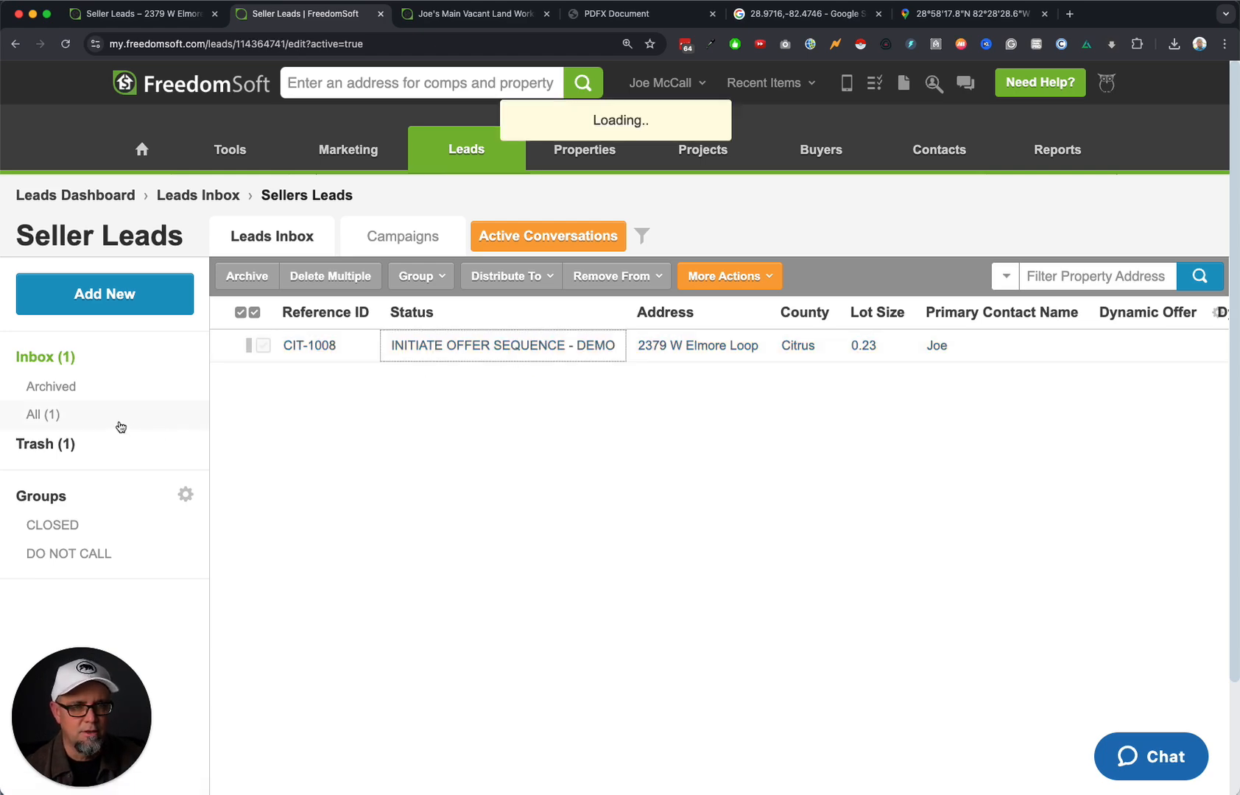
click(195, 347)
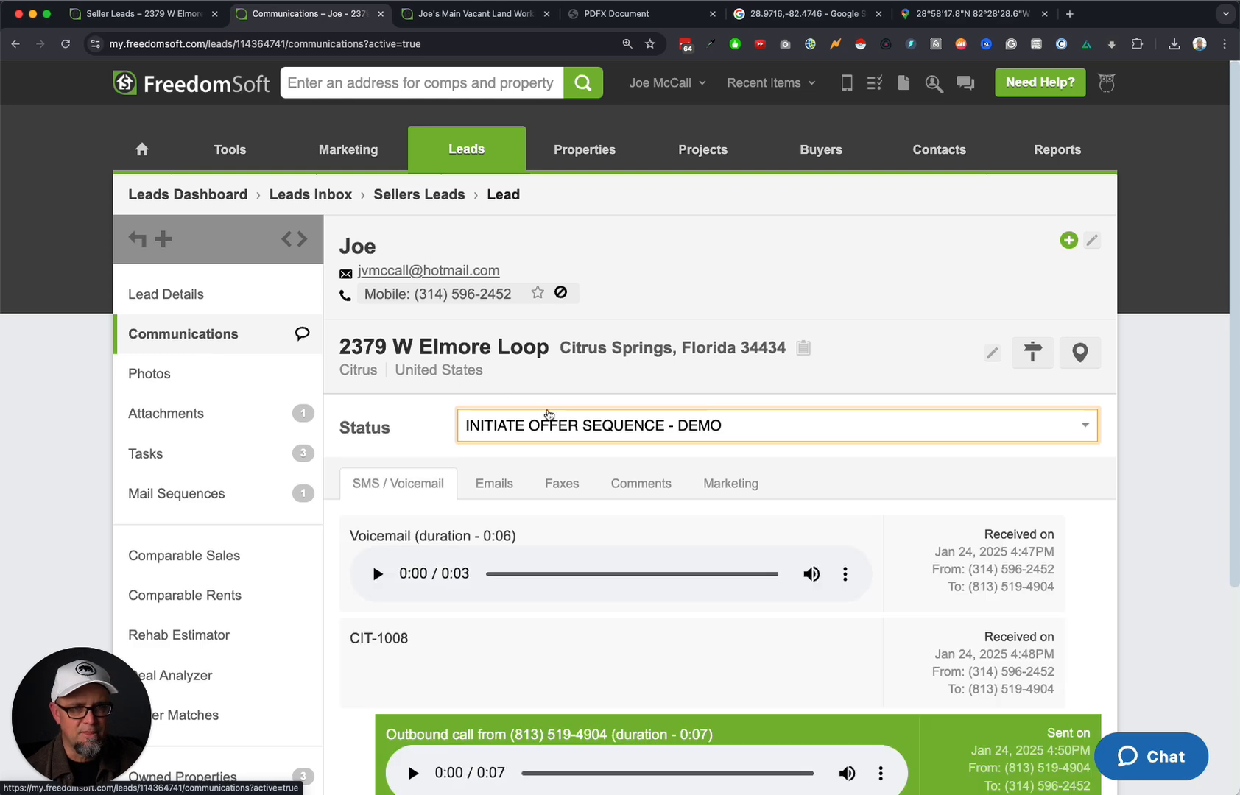
scroll(539, 608, down, 4)
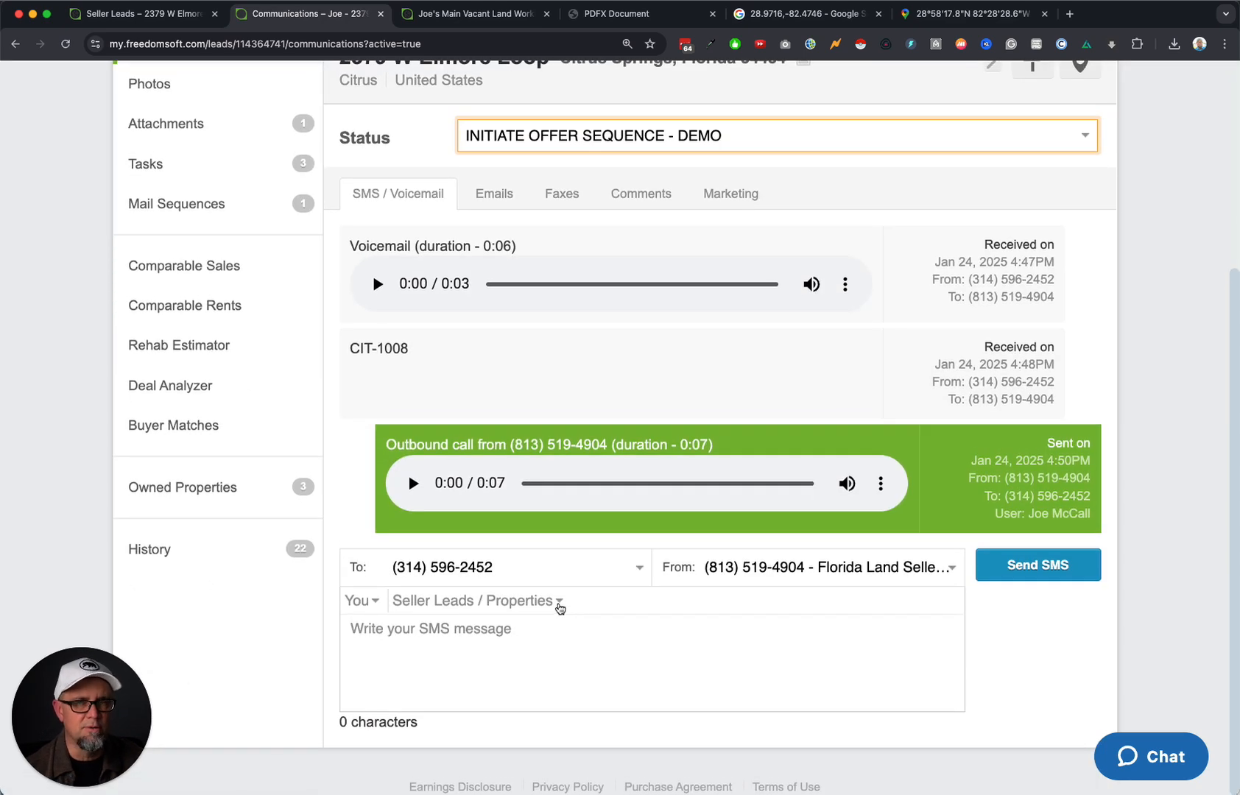
click(483, 16)
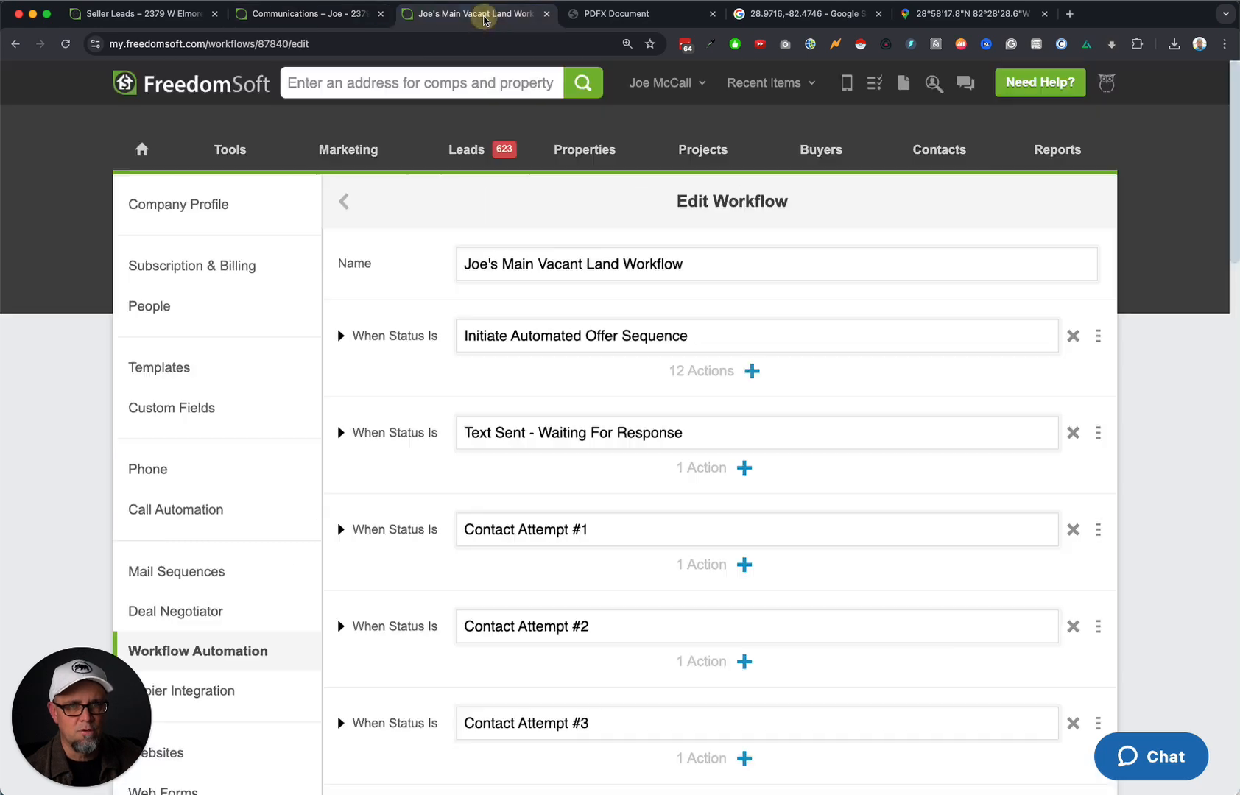
Expand Offer Requested and highlight its Stop Follow-Up and Stop Direct Mail actions.
scroll(587, 495, down, 8)
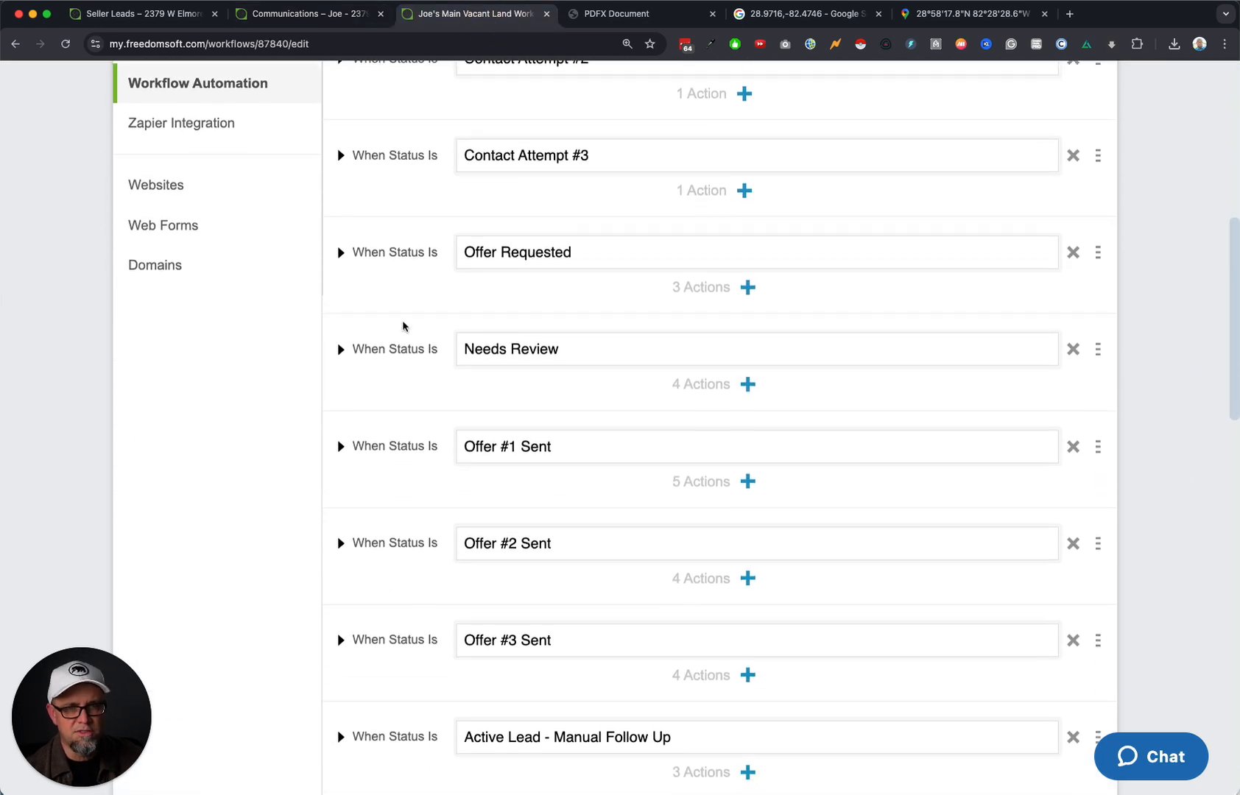
click(341, 253)
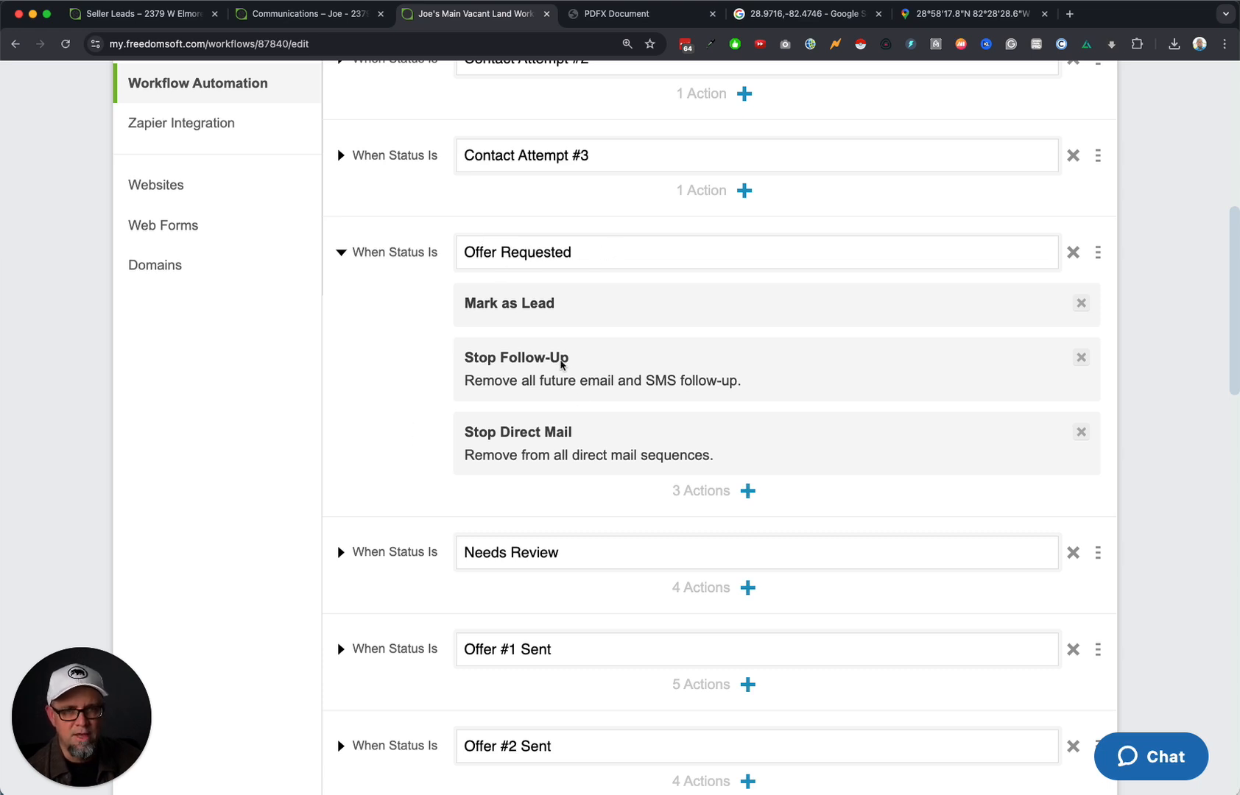
drag(467, 358, 773, 385)
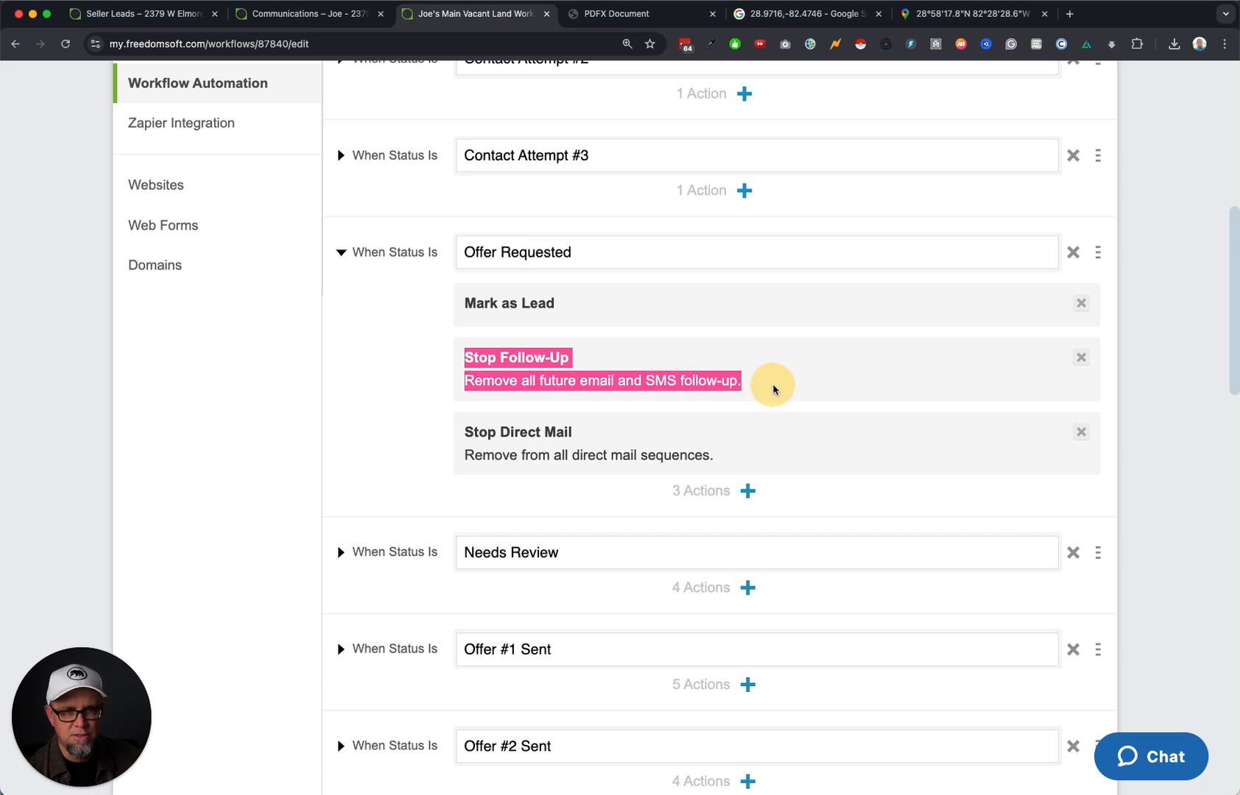
click(731, 455)
drag(732, 455, 452, 437)
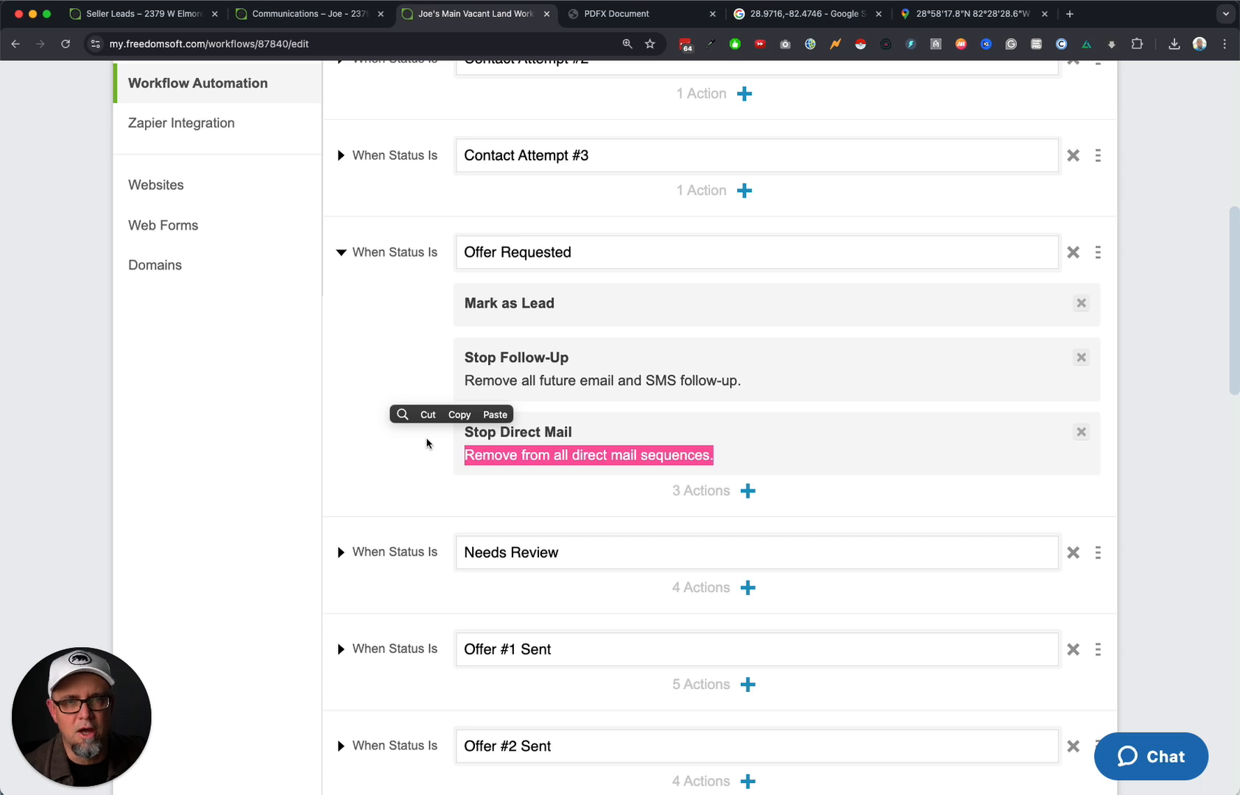
scroll(781, 352, down, 3)
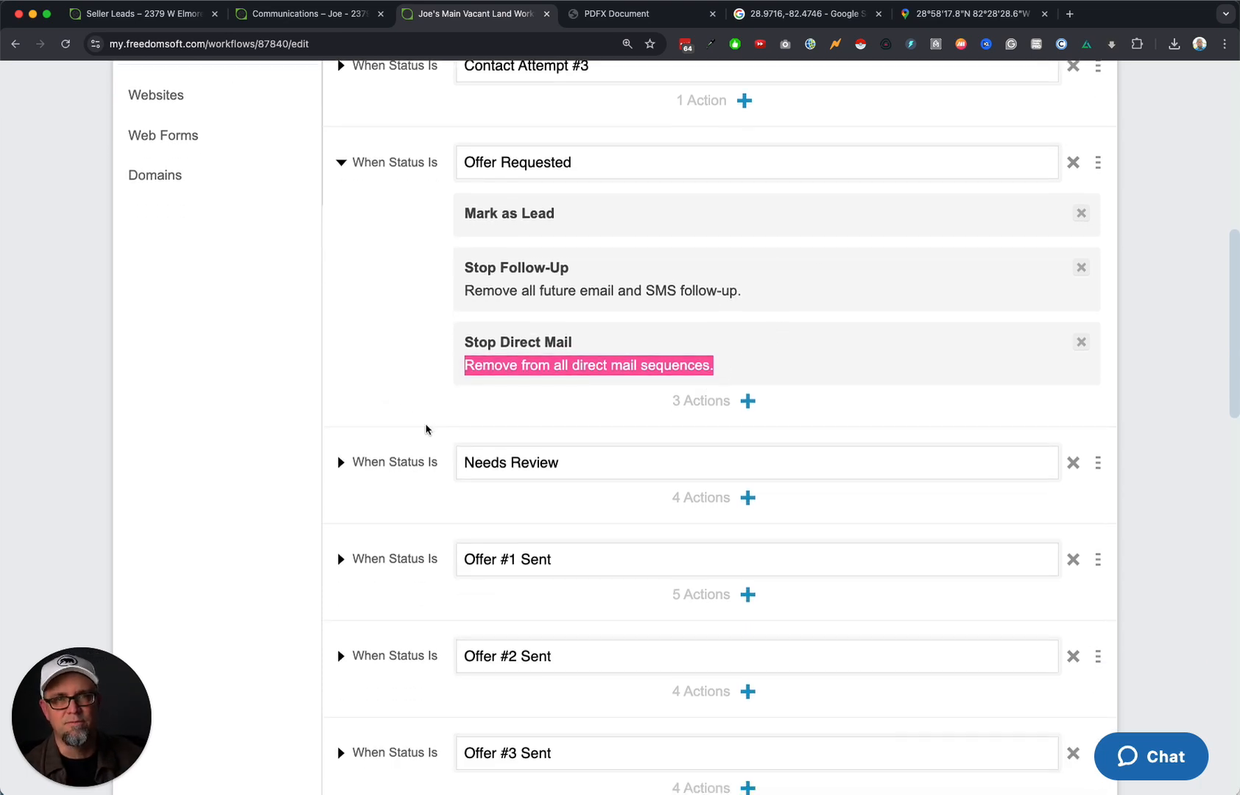
click(392, 389)
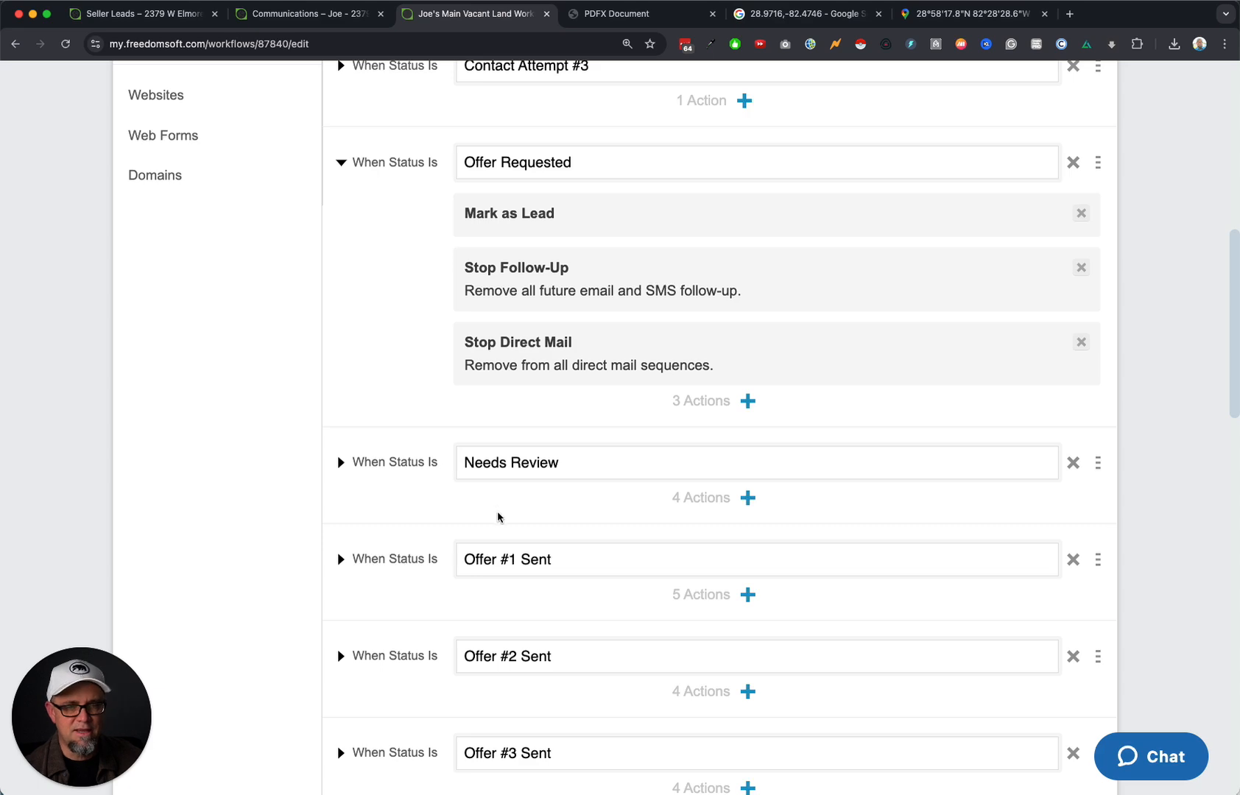
scroll(497, 515, down, 10)
scroll(496, 515, down, 8)
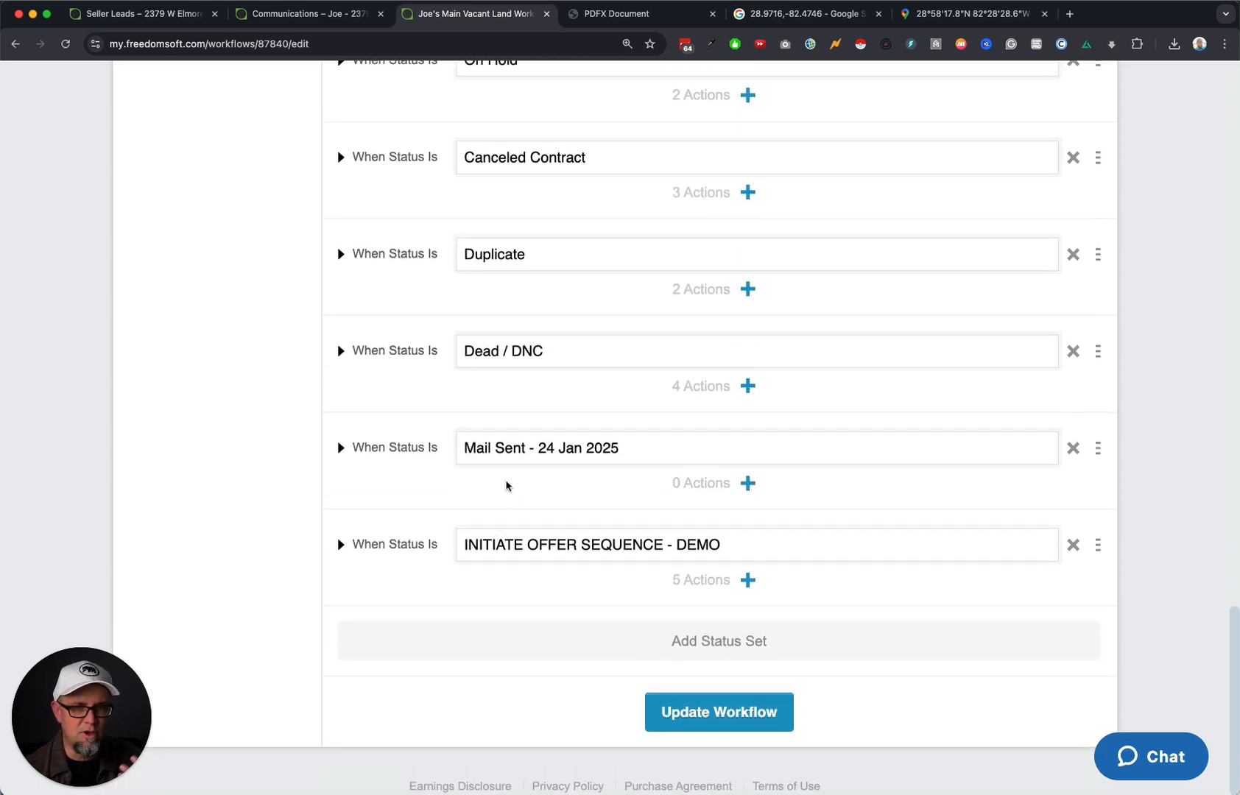
Expand Dead / DNC and highlight its stop follow-up, direct mail and incomplete-tasks actions.
click(339, 351)
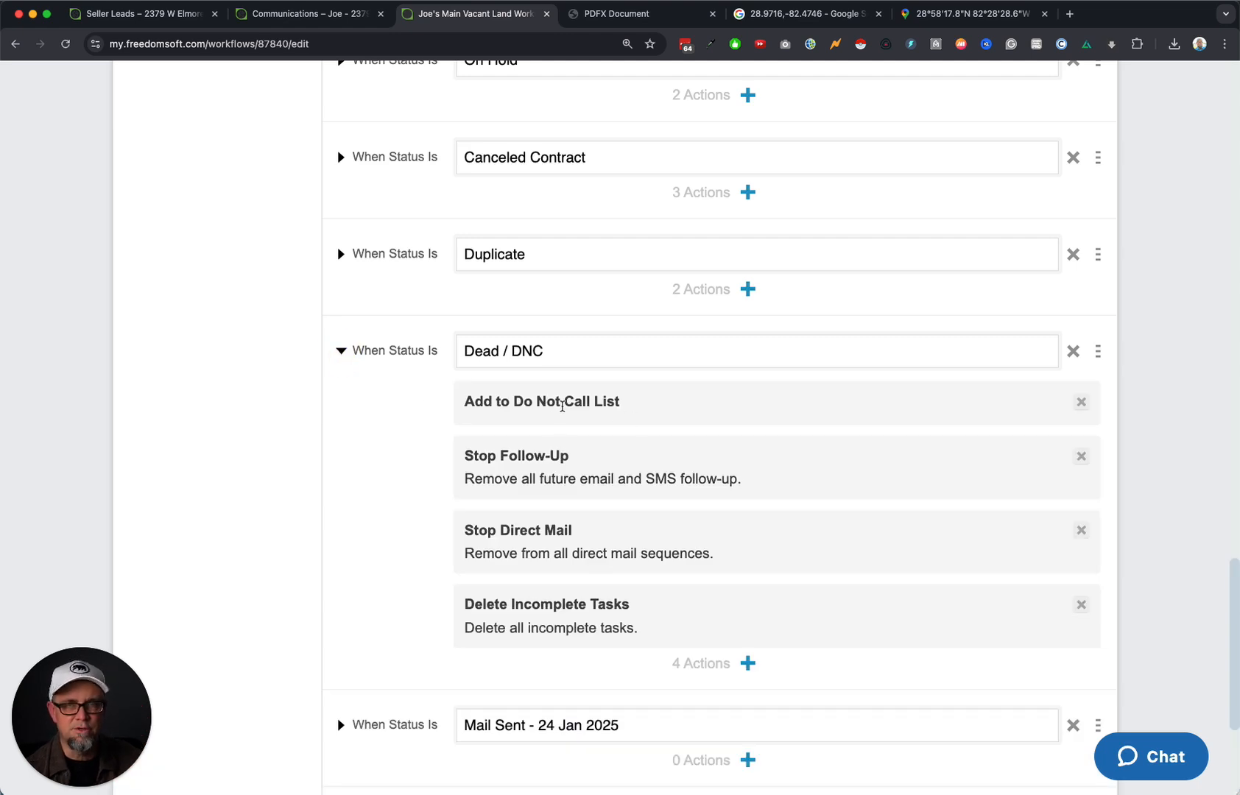
drag(750, 481, 465, 479)
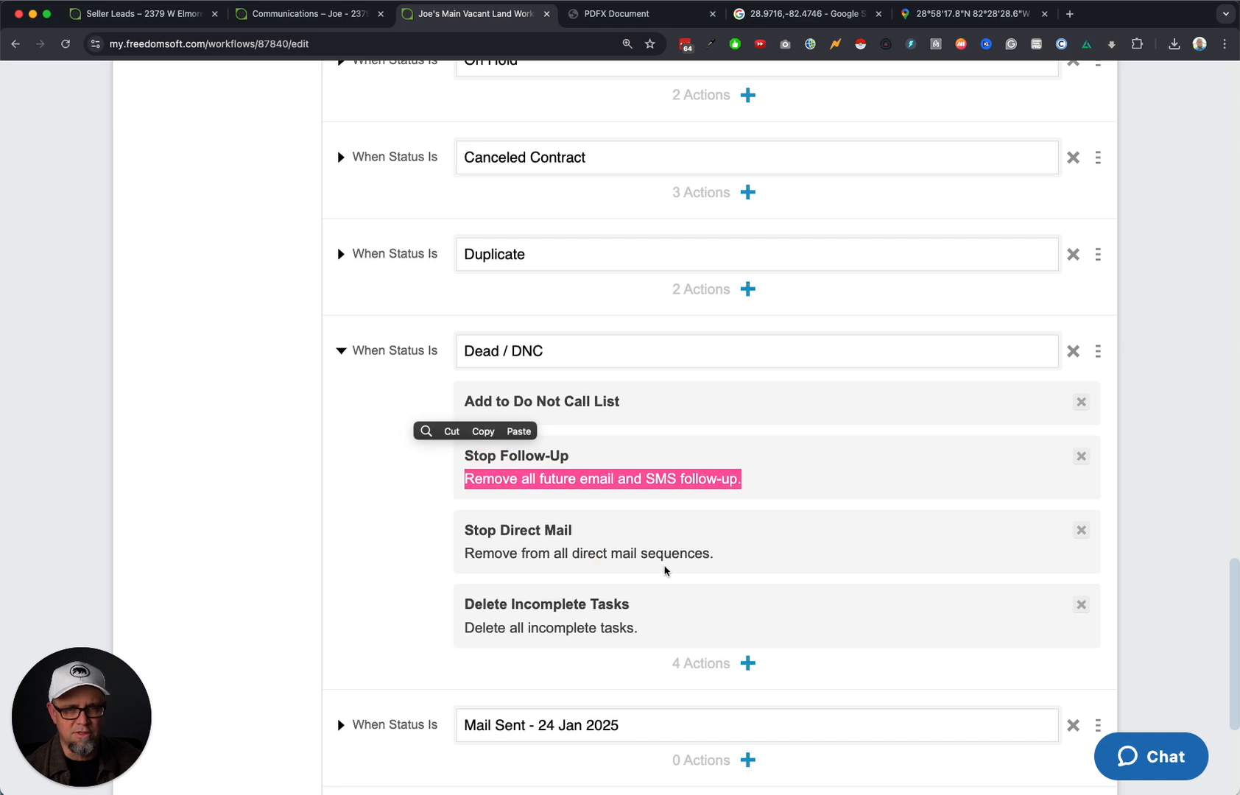
drag(714, 554, 499, 551)
drag(645, 632, 471, 625)
click(315, 628)
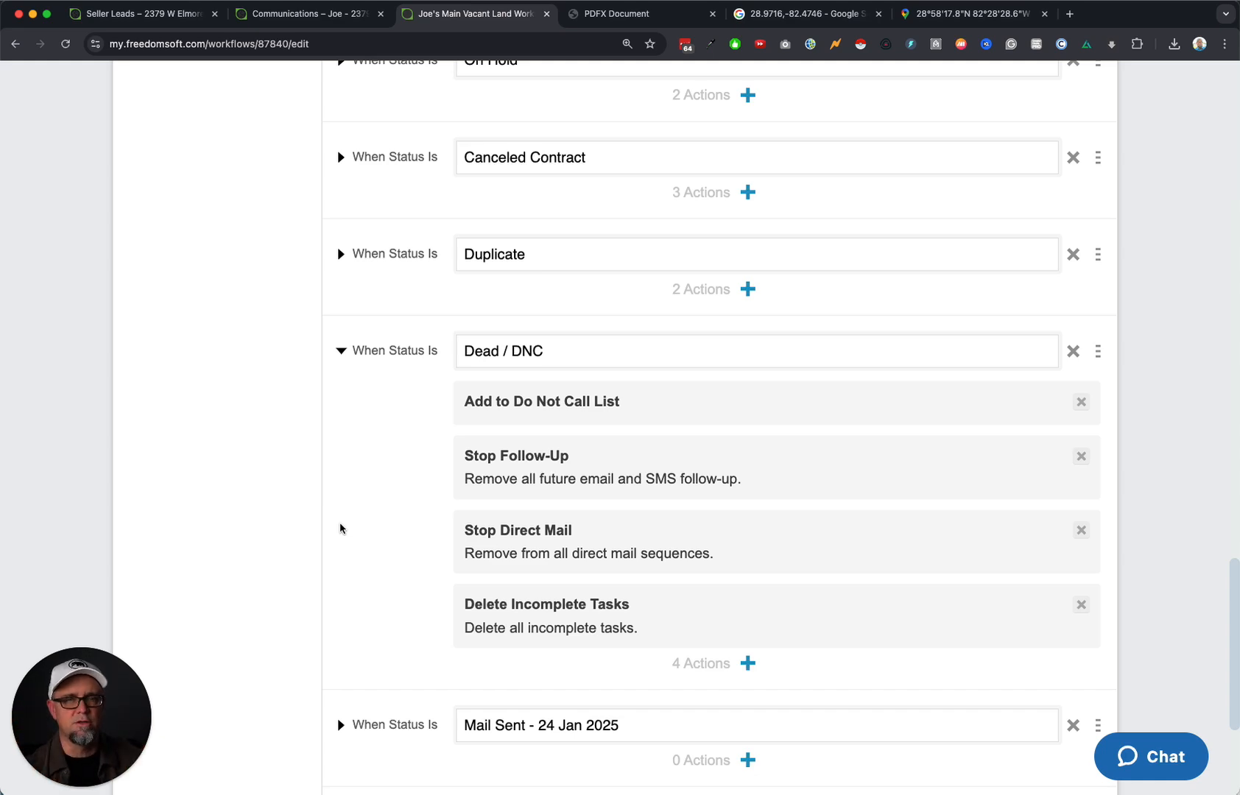
scroll(340, 528, up, 20)
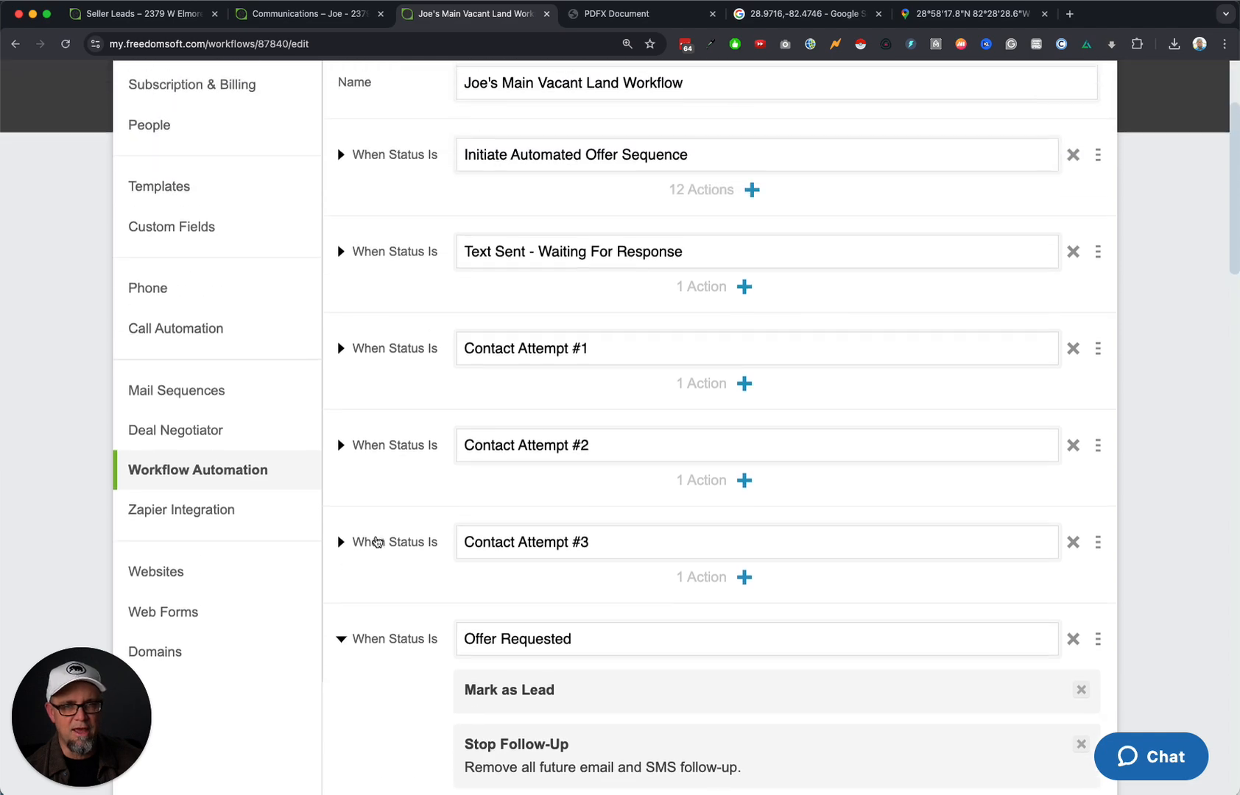
scroll(376, 541, up, 3)
scroll(376, 541, down, 9)
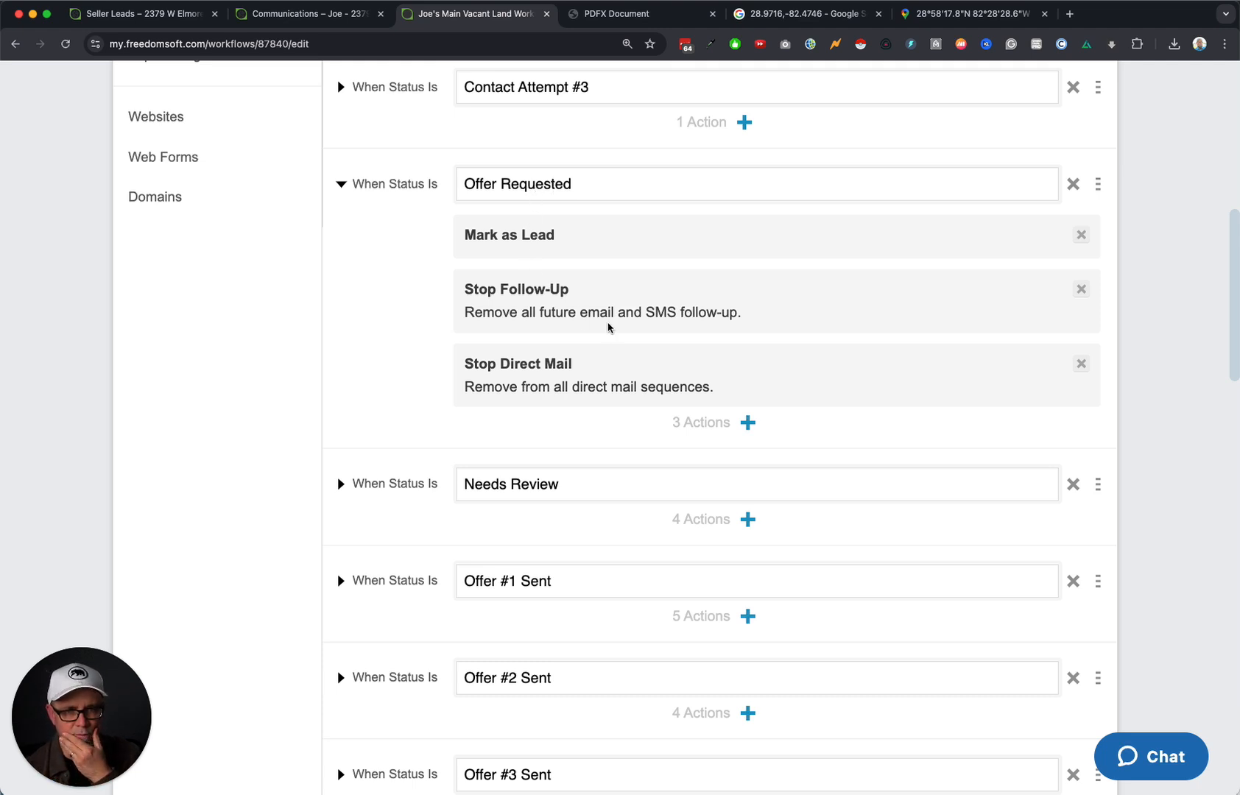
scroll(449, 343, down, 3)
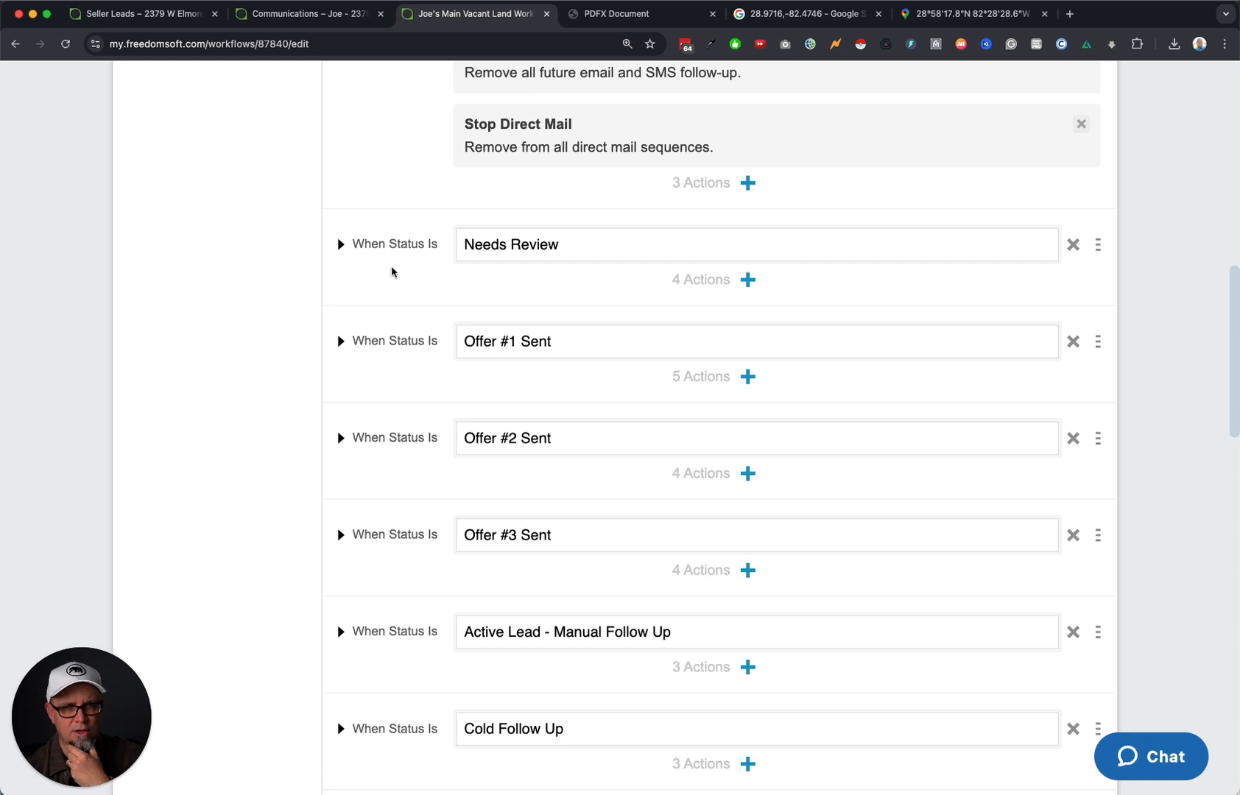
Expand Needs Review and Cold Follow Up, then scroll to the workflow's end.
click(340, 243)
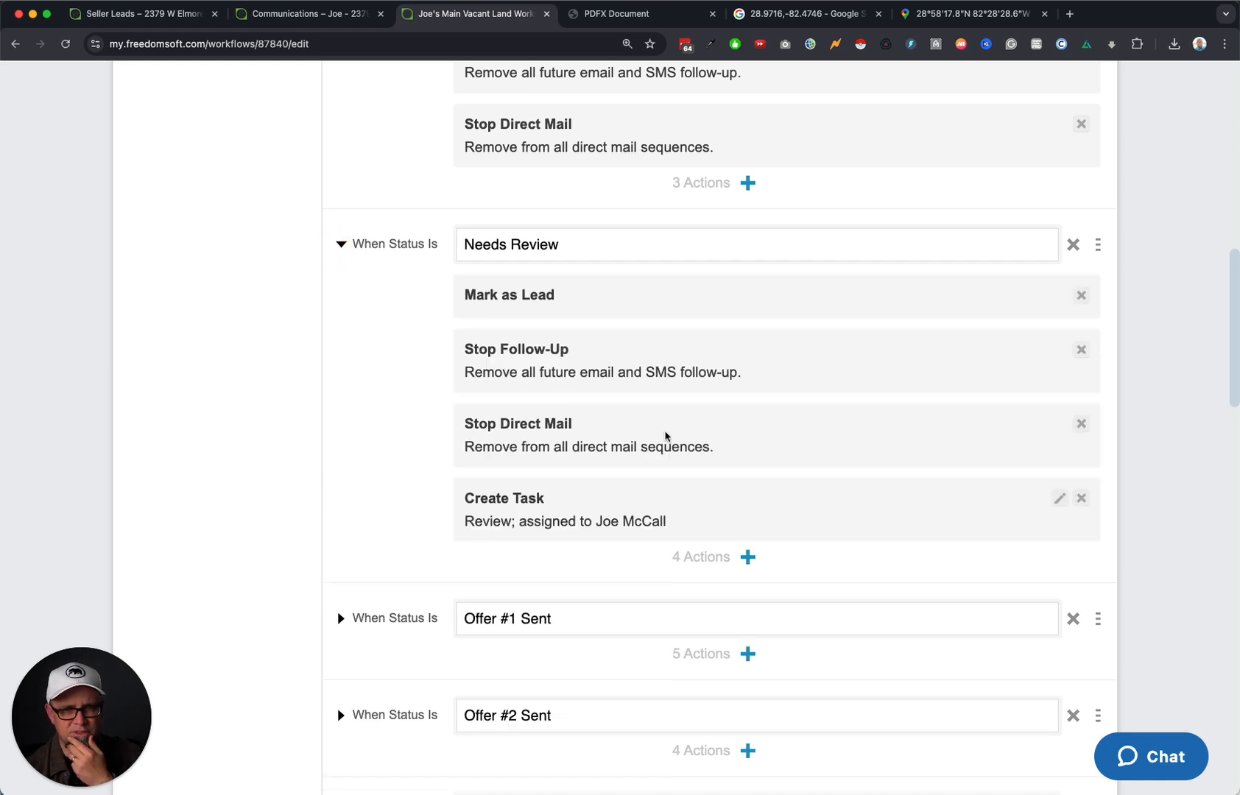
scroll(390, 551, down, 8)
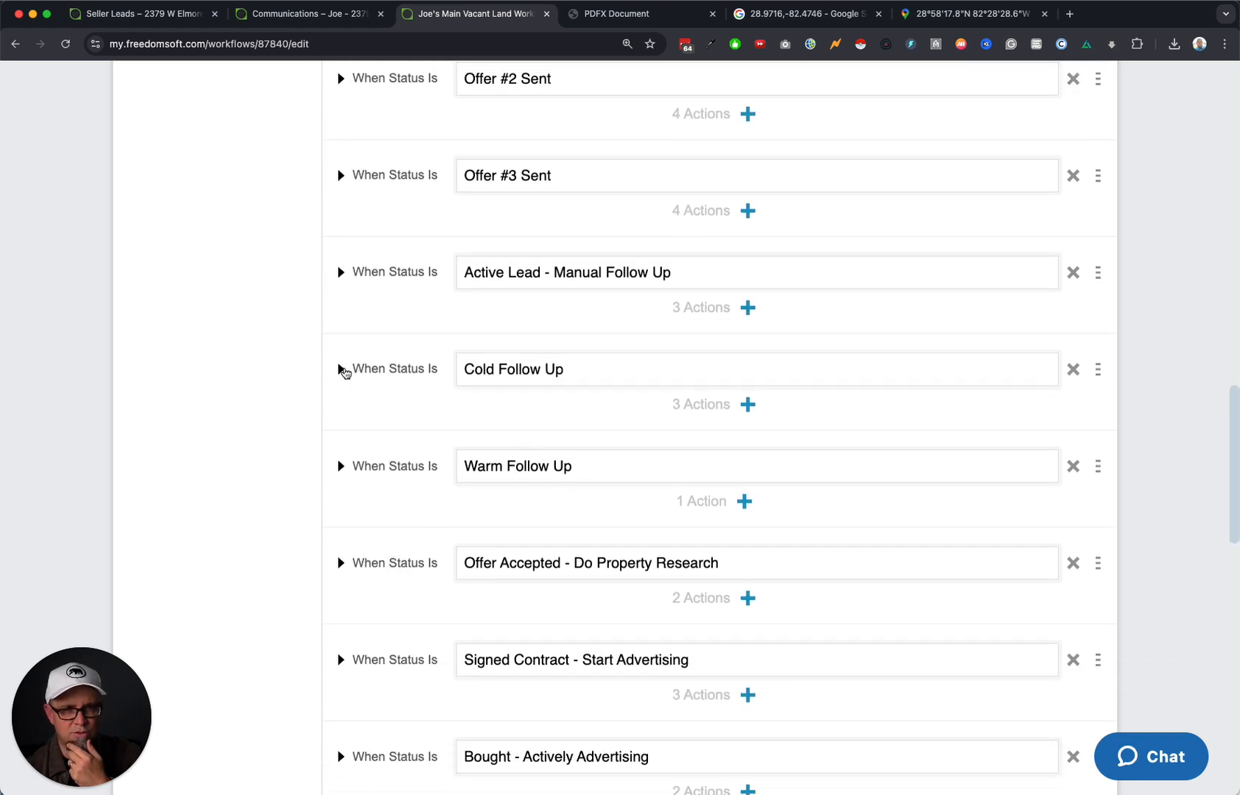
click(341, 371)
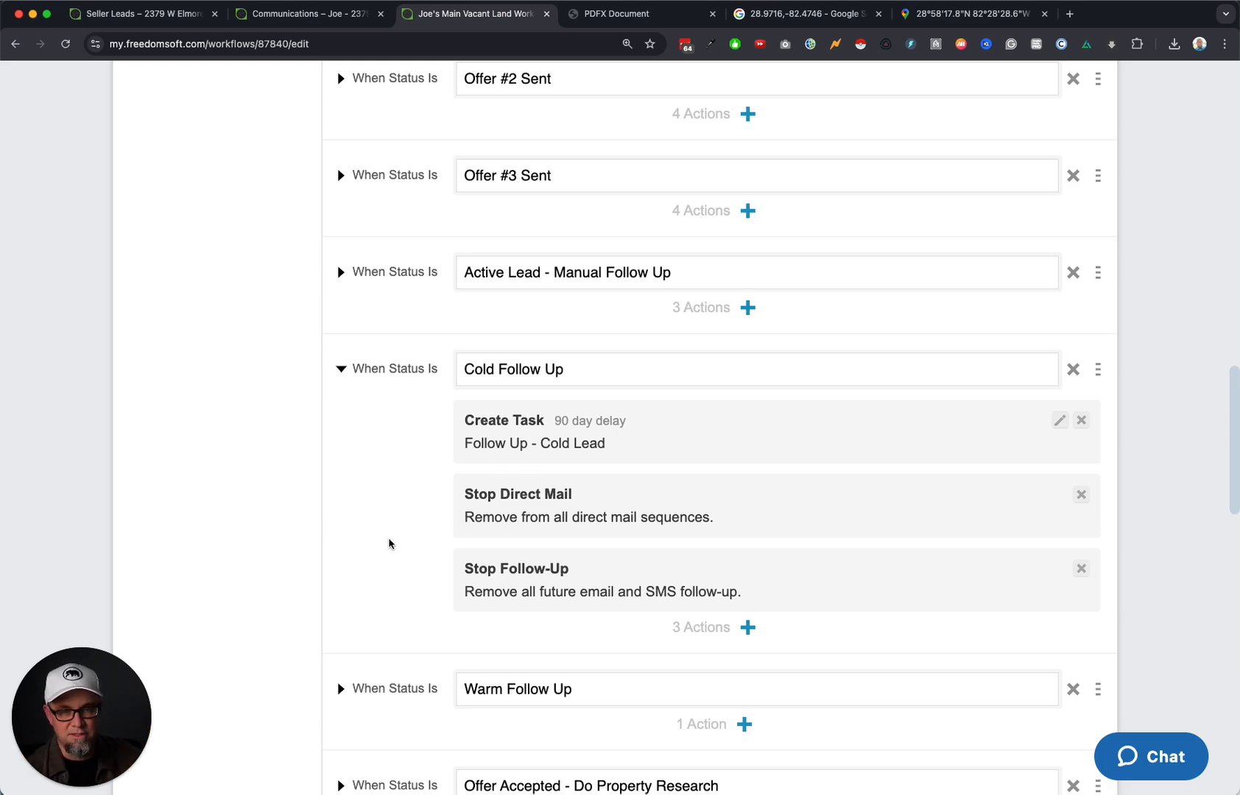
scroll(387, 543, down, 10)
scroll(388, 545, down, 10)
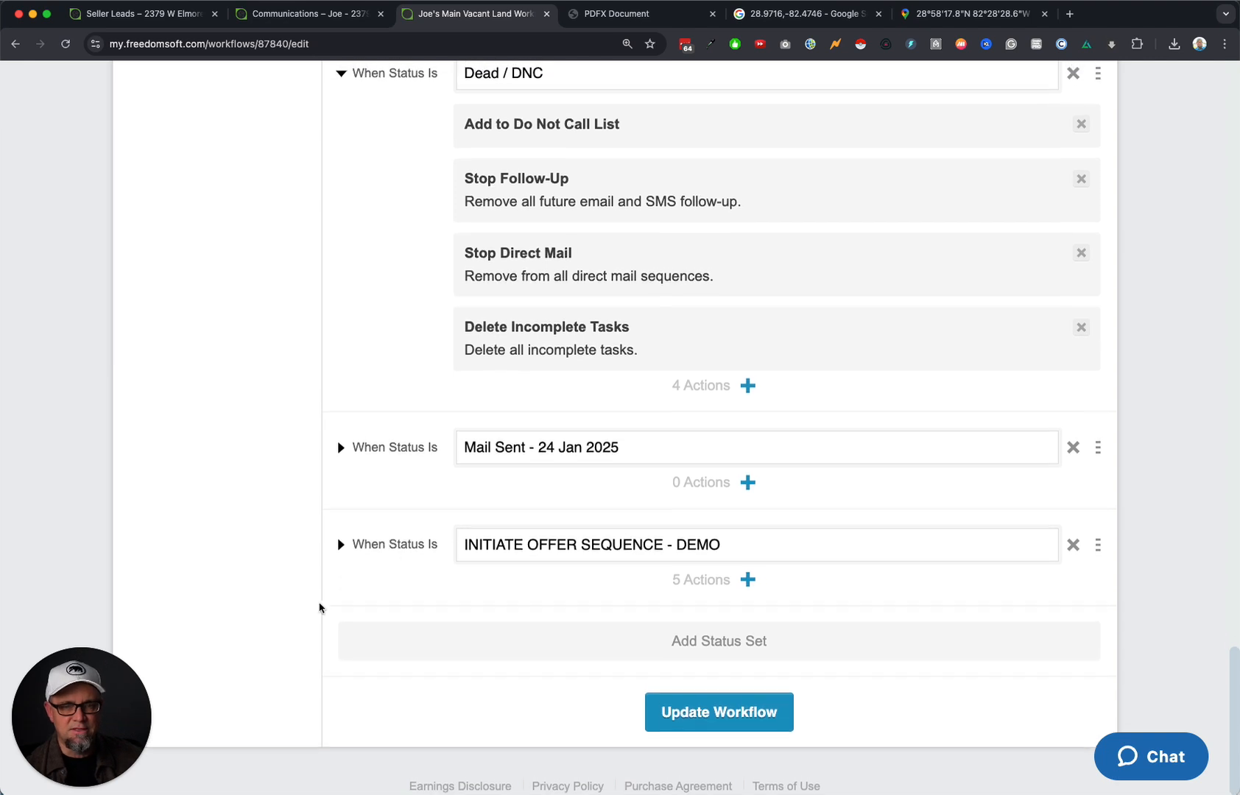
click(78, 788)
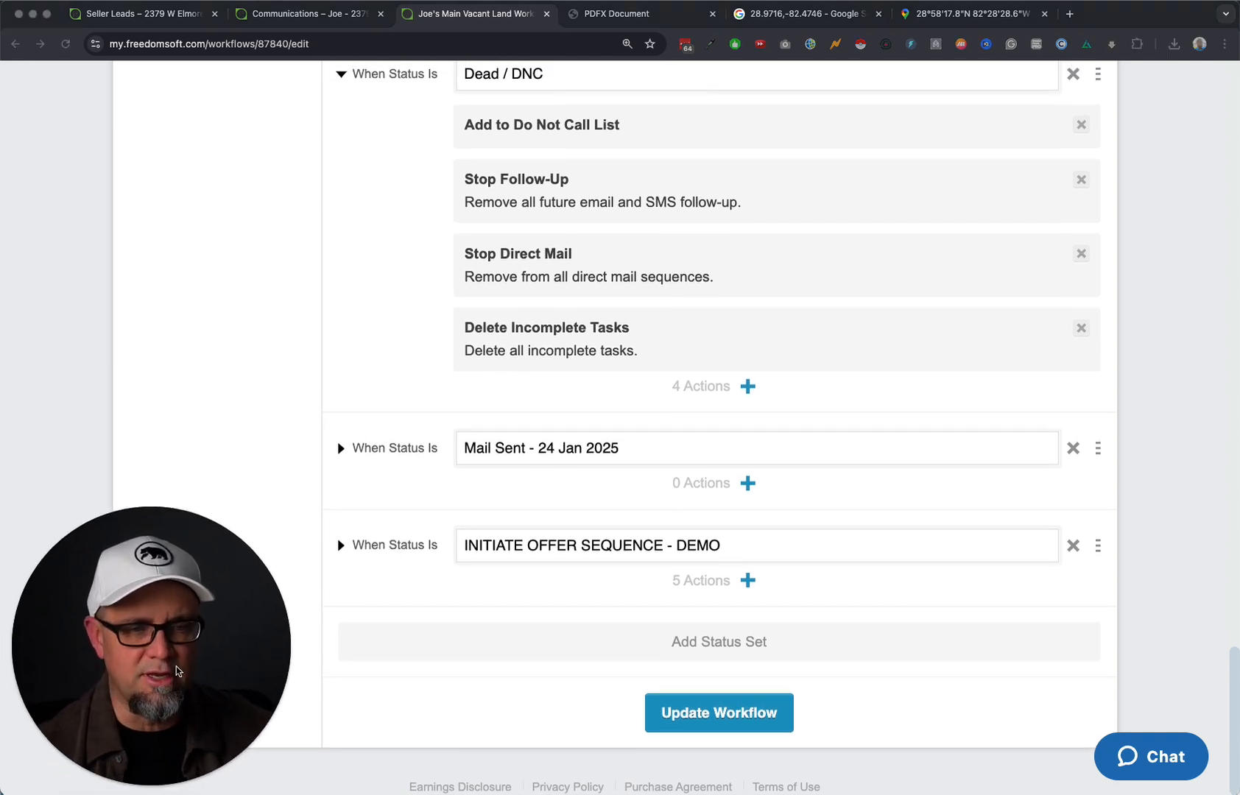
Drag on screen to bring the Land Apprentice Program mind map into view.
drag(176, 665, 633, 264)
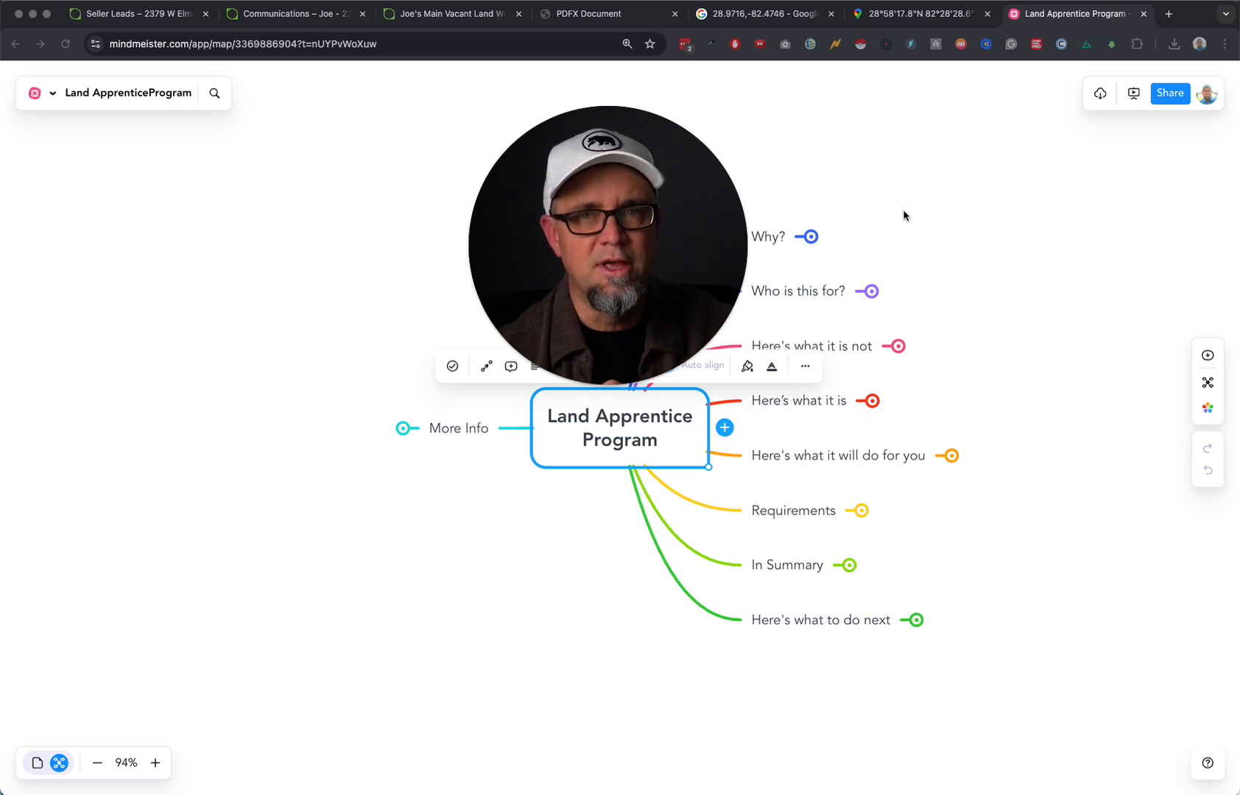
Load joemccall.com/apprentice in a new tab and scroll down the Land Flipping Apprentices page.
click(1169, 15)
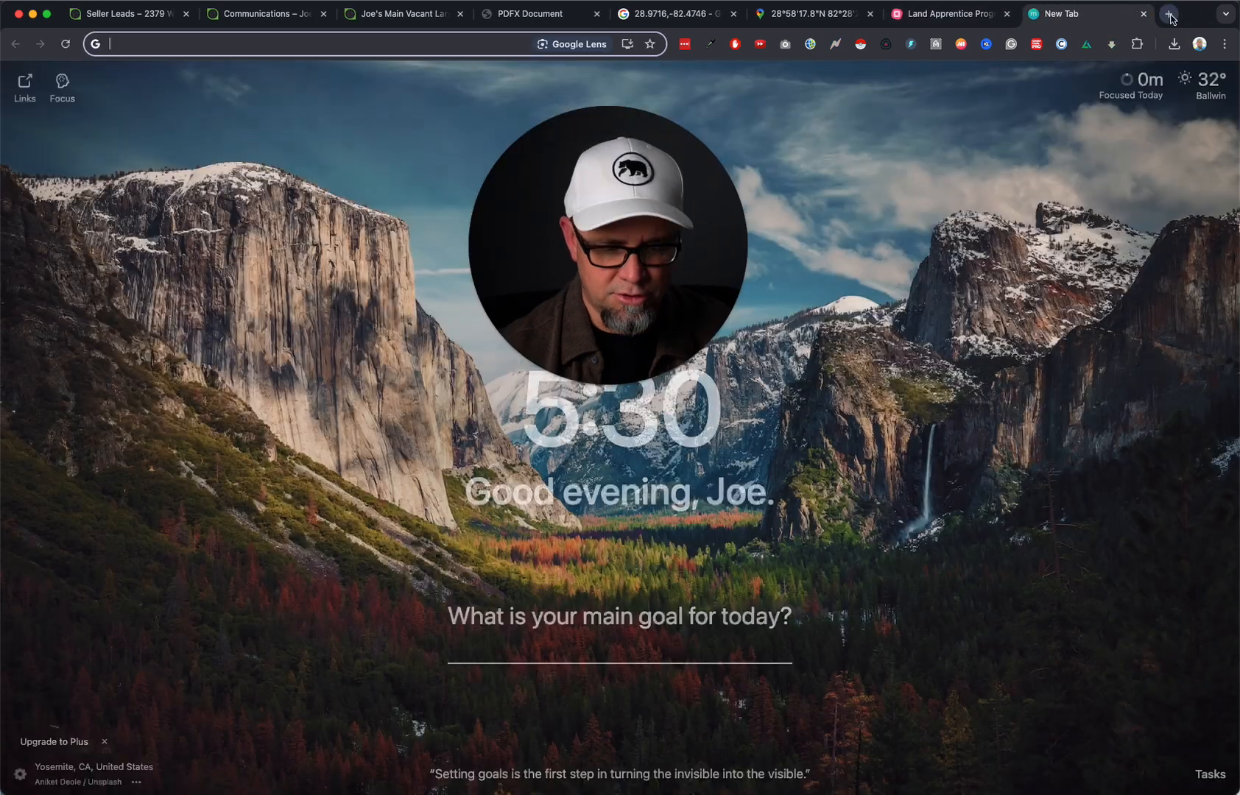
text(joemccall.com/)
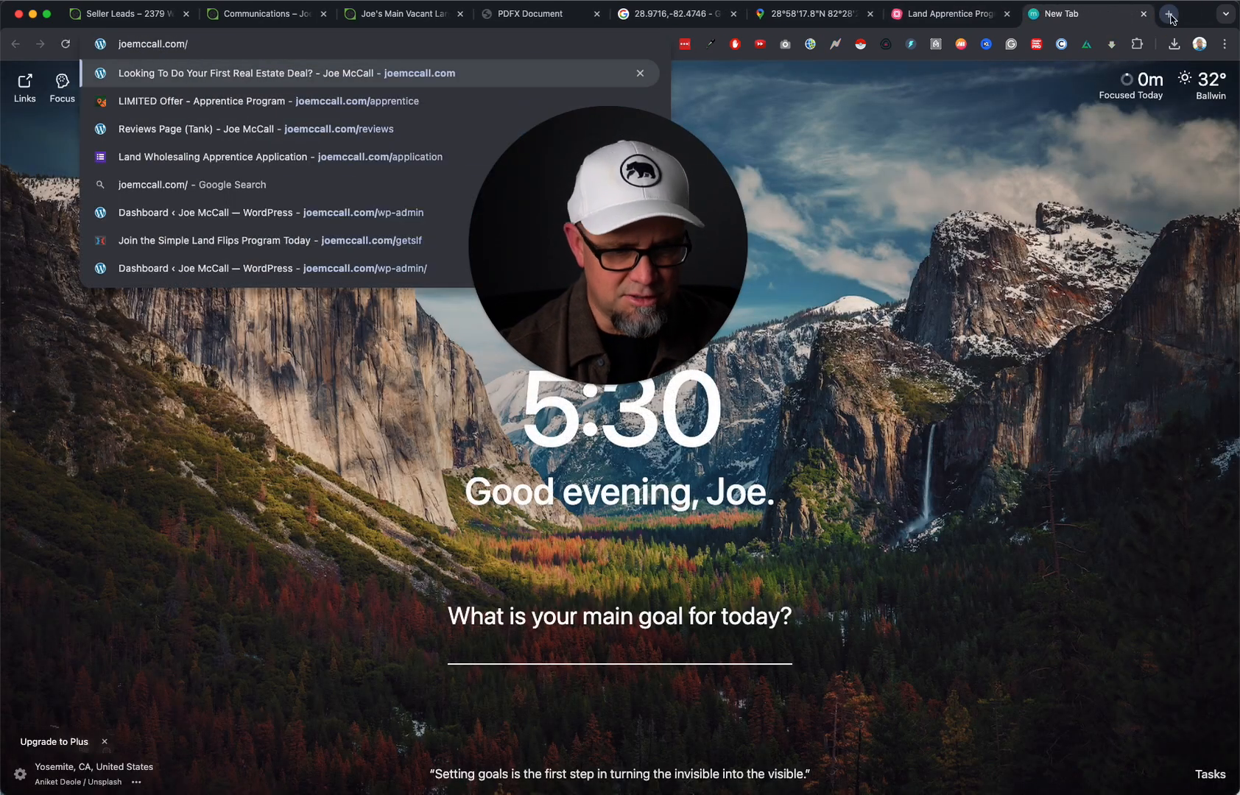
text(apprentice)
key(Return)
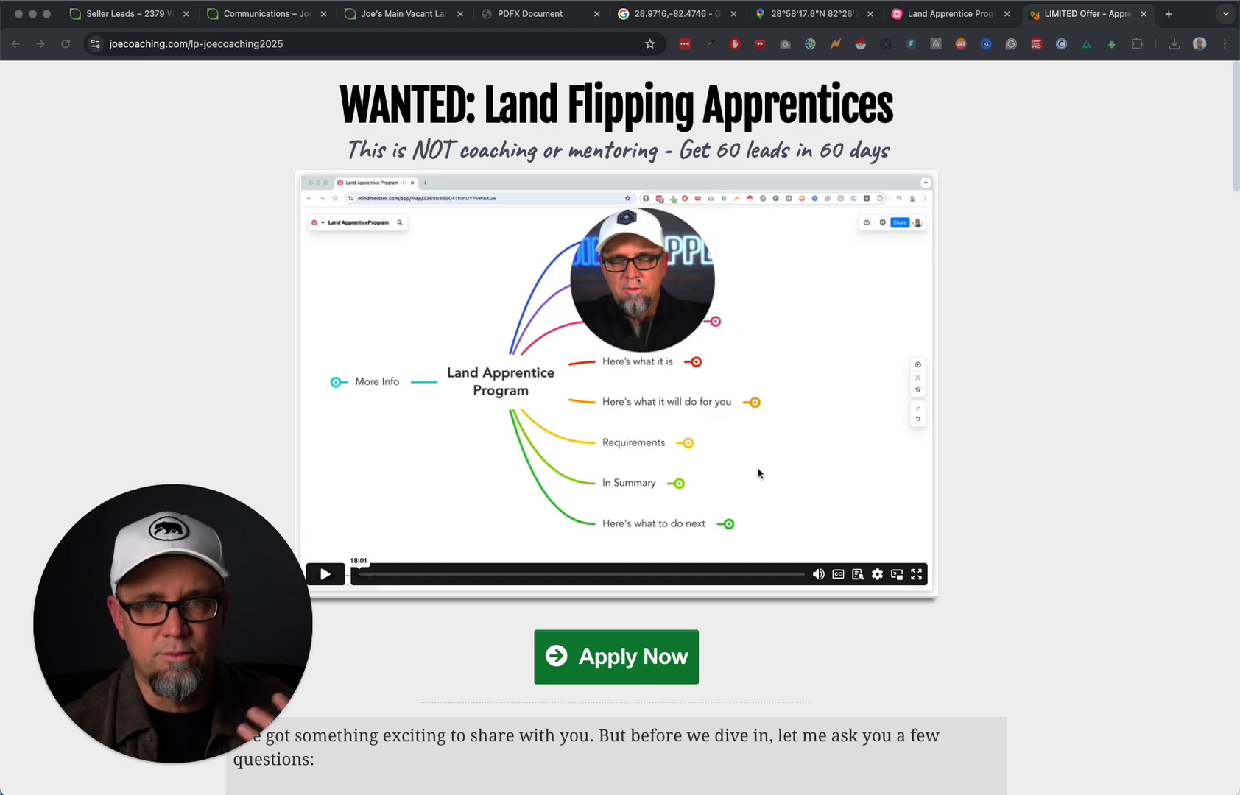
scroll(1008, 472, down, 5)
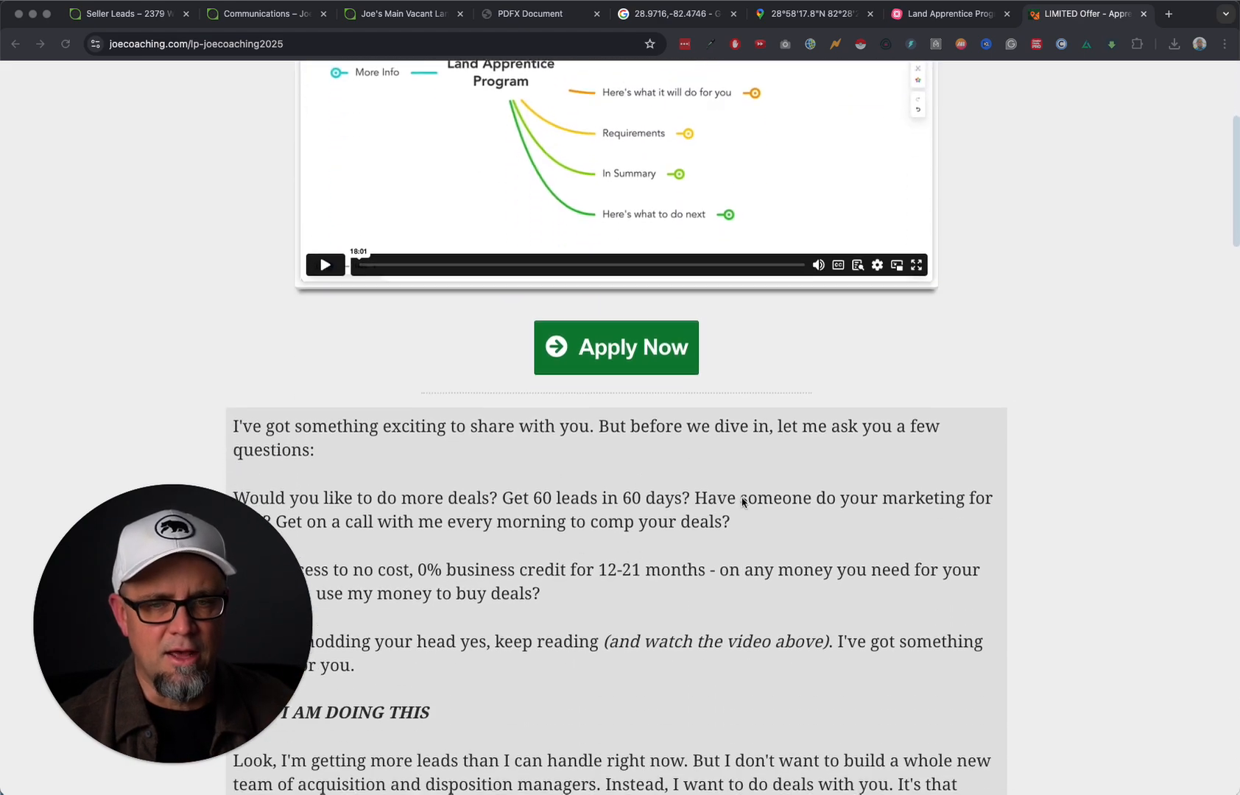
scroll(783, 506, down, 15)
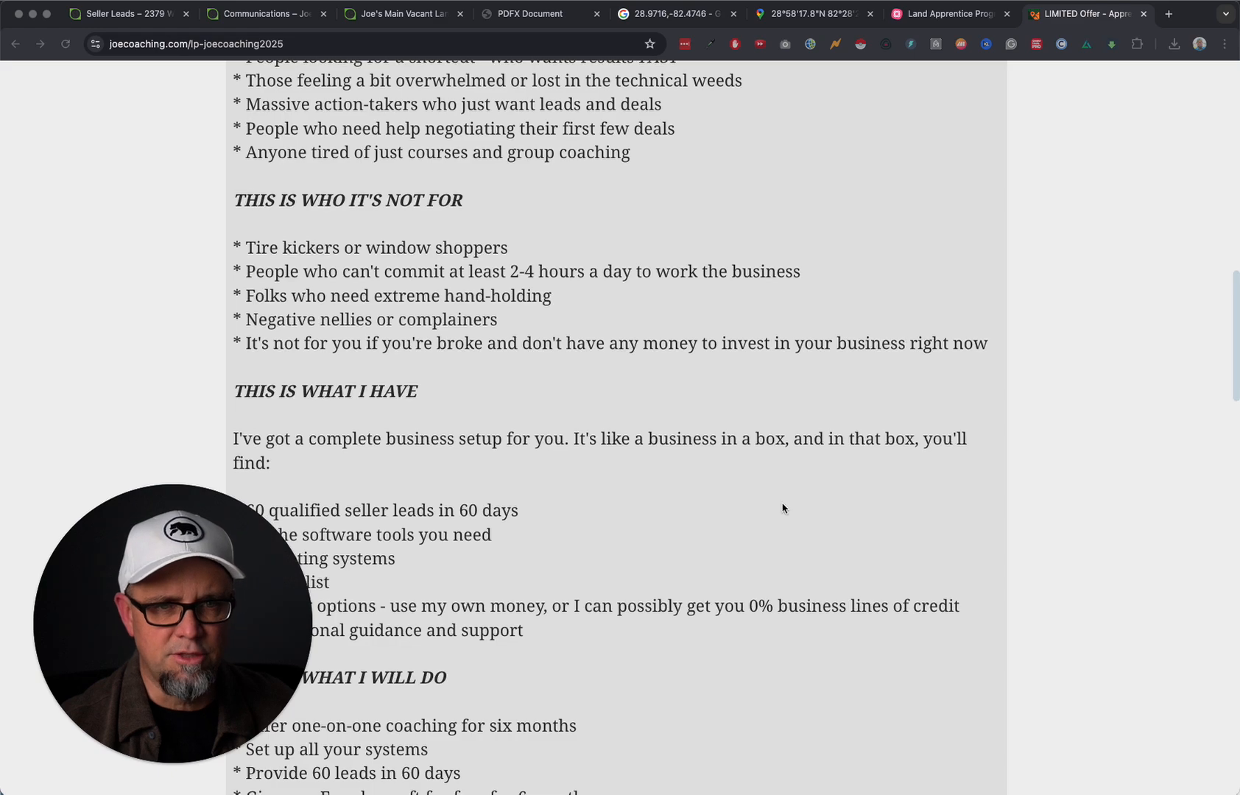